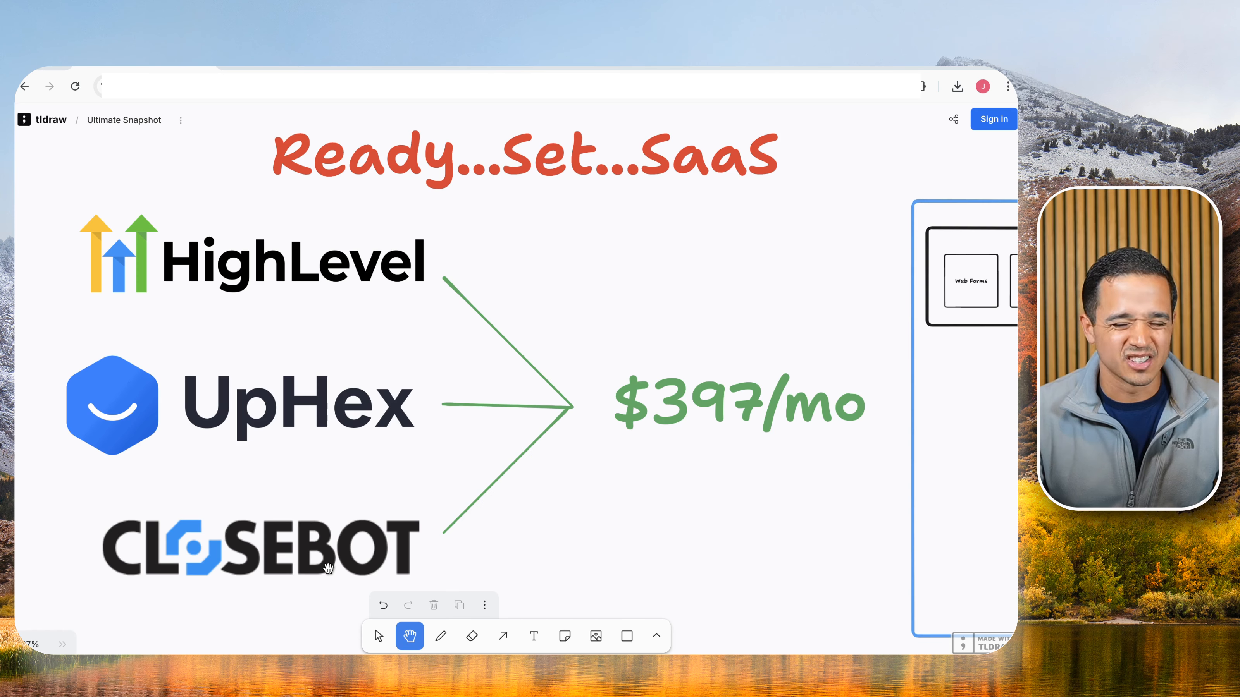
Pan the tldraw board over the snapshot plan frames, then back to the HighLevel, UpHex, CloseBot diagram.
drag(823, 522, 172, 497)
drag(557, 457, 324, 459)
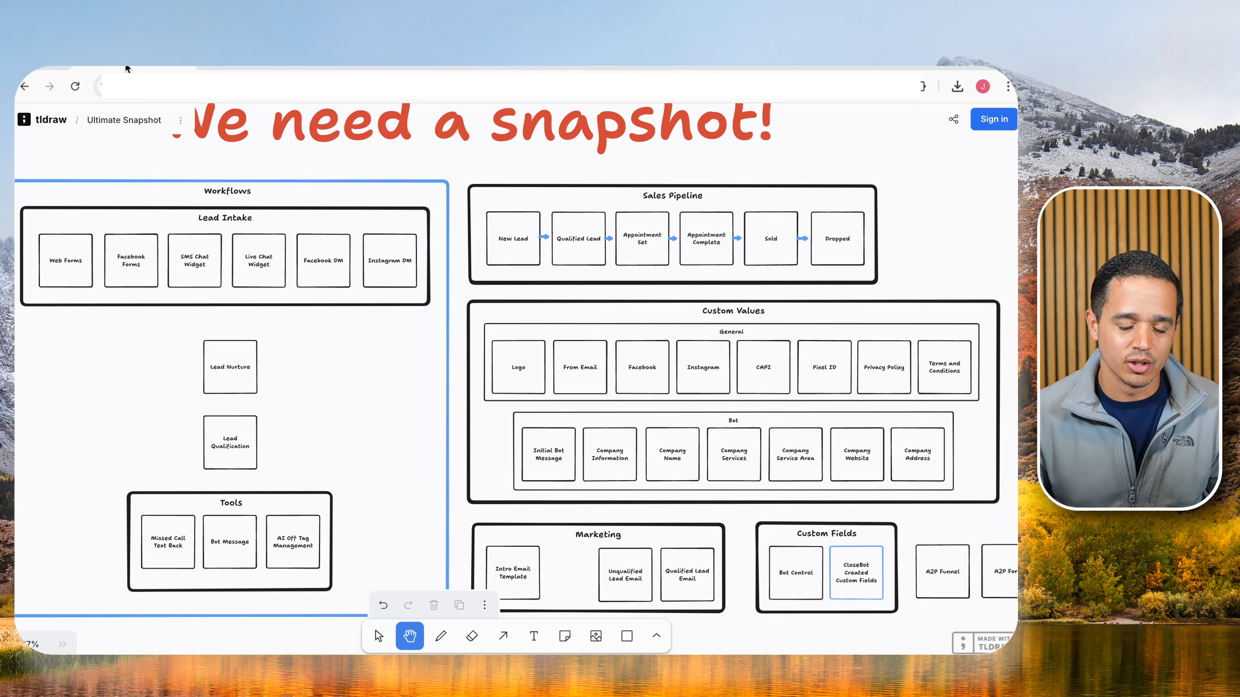
drag(338, 385, 620, 346)
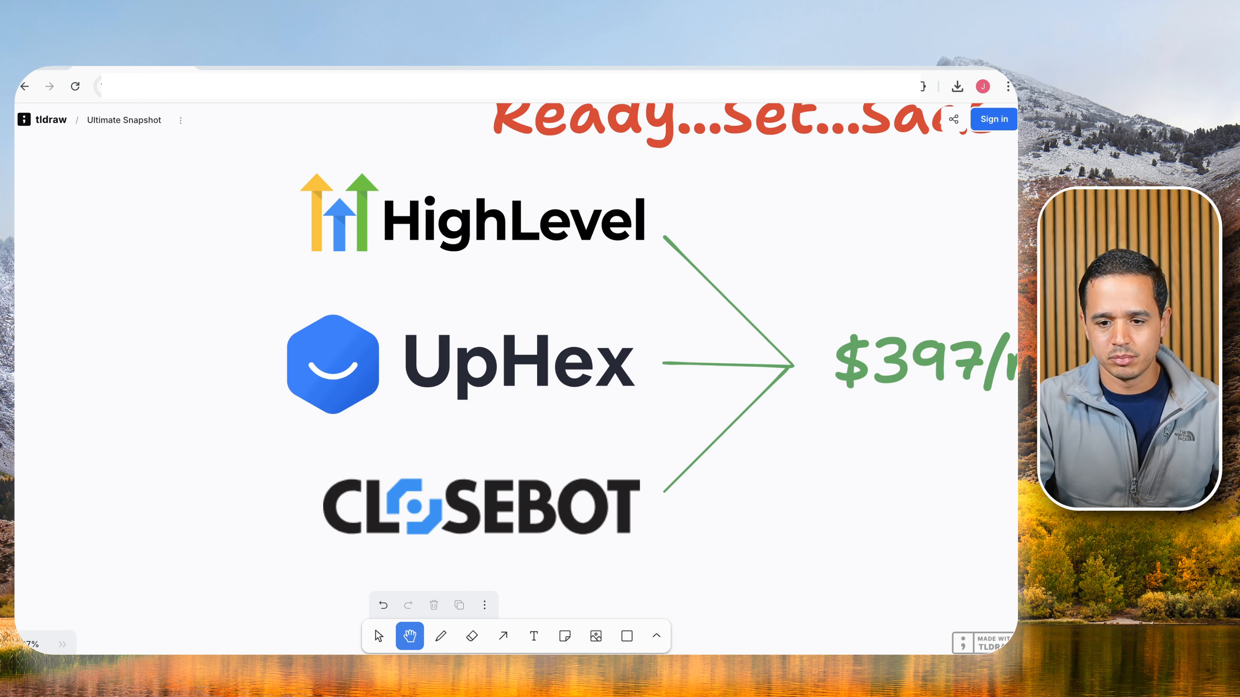
Load the HighLevel website in a new tab, scroll to its price-comparison table, and return to tldraw.
key(ctrl+t)
text(gohi)
key(Return)
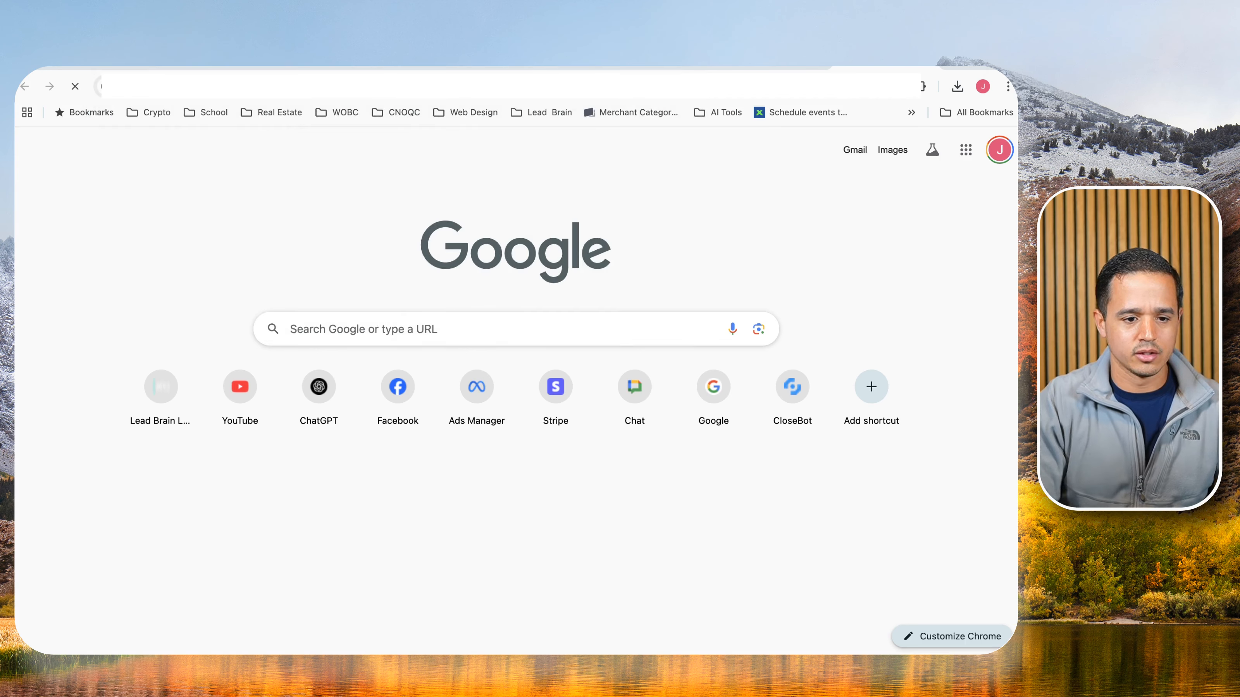
scroll(651, 296, down, 6)
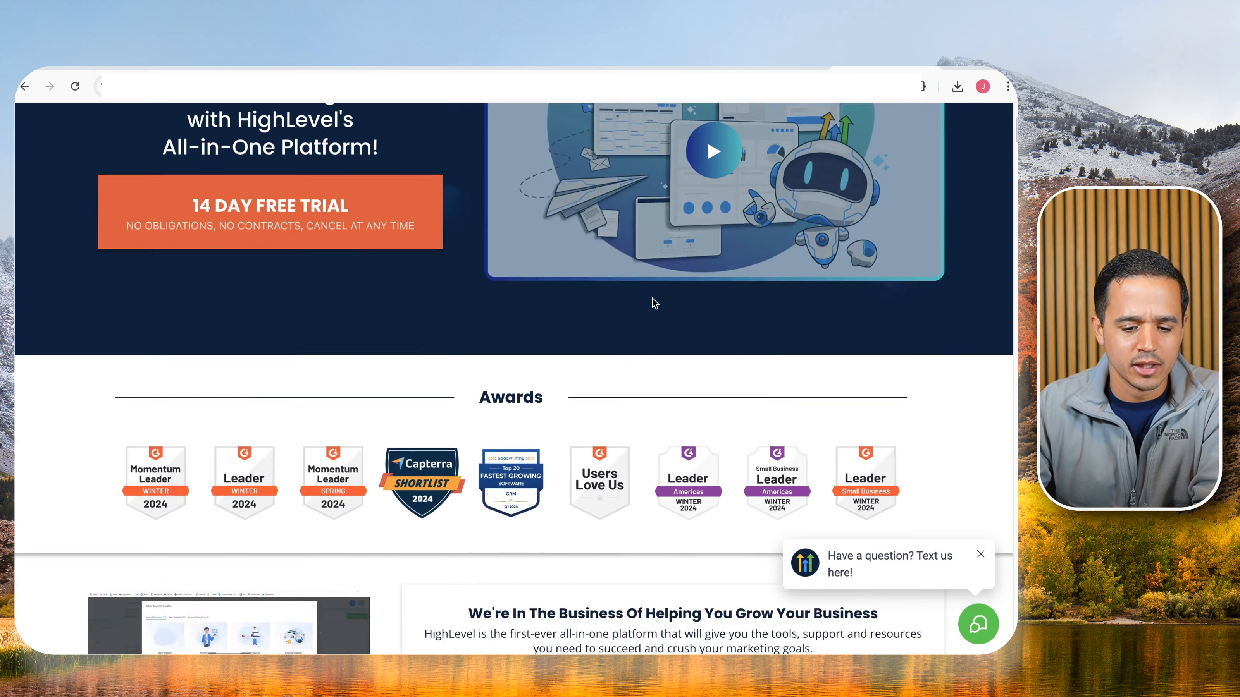
scroll(652, 297, down, 10)
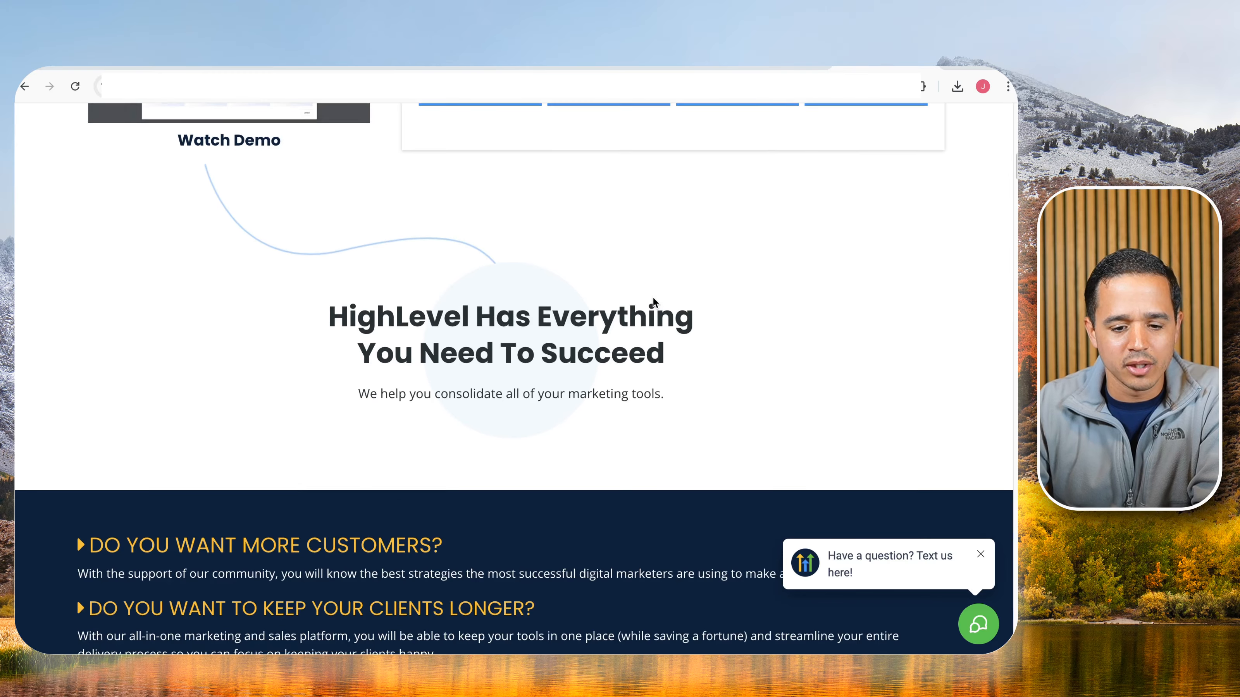
scroll(653, 302, down, 10)
scroll(655, 303, down, 3)
scroll(652, 300, down, 1)
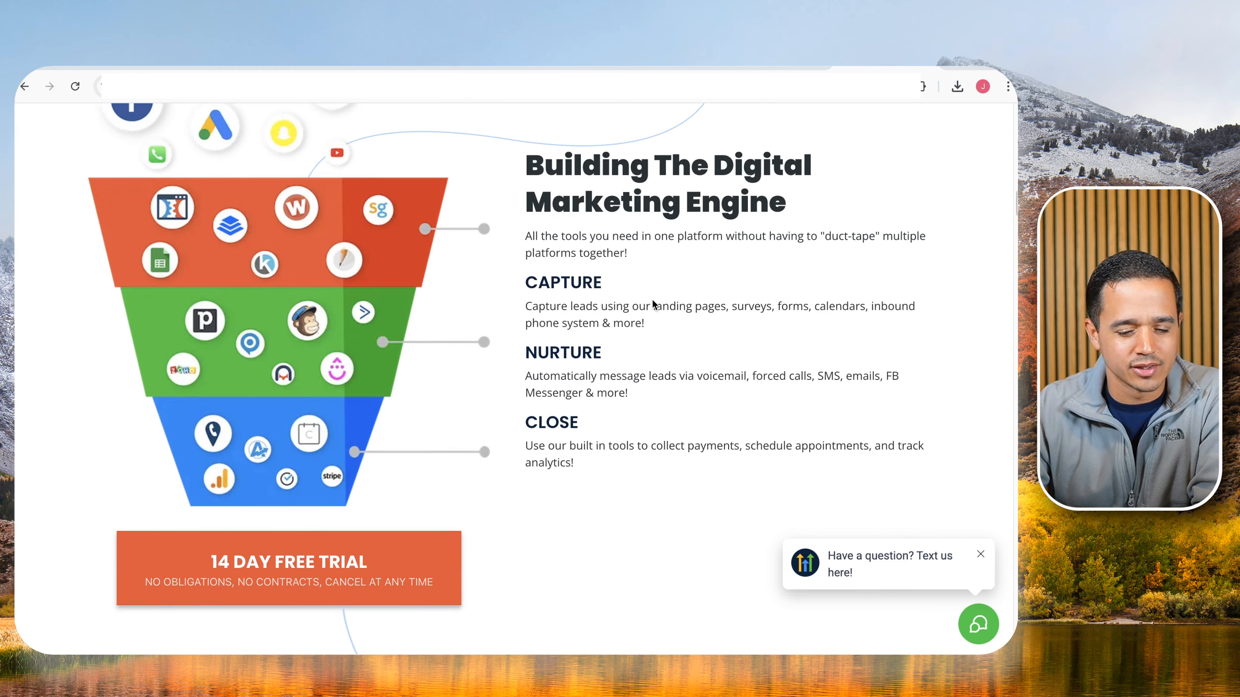
scroll(652, 300, down, 5)
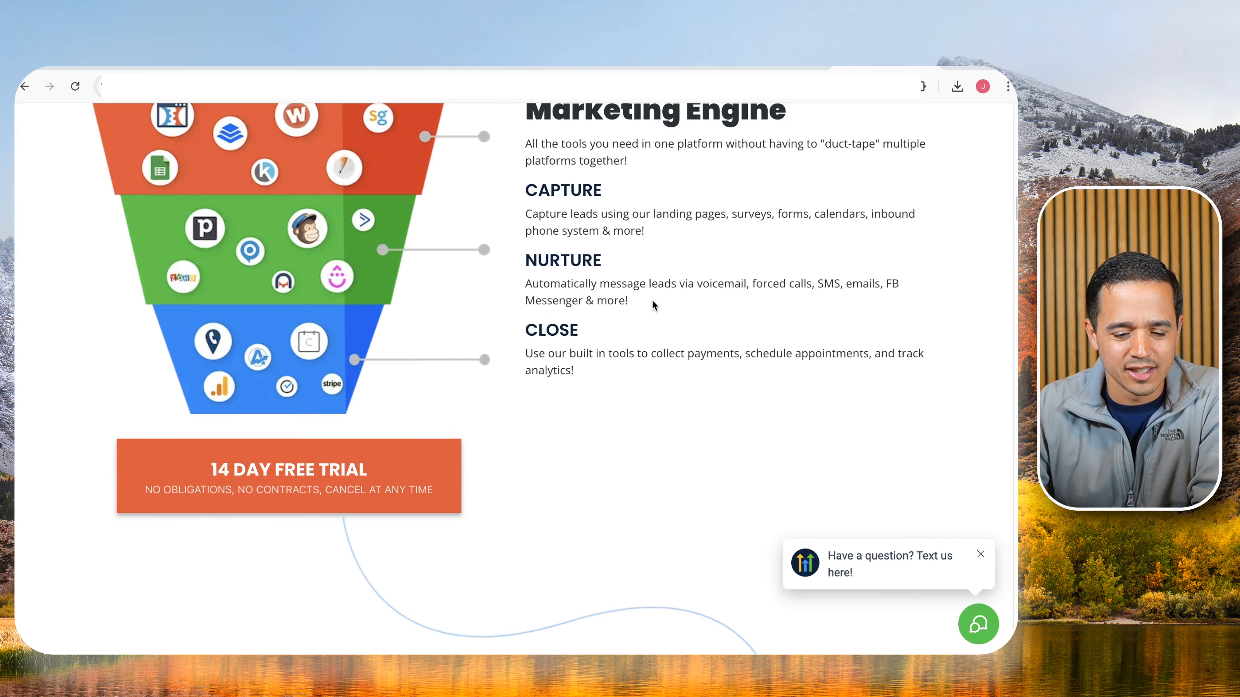
scroll(652, 301, down, 20)
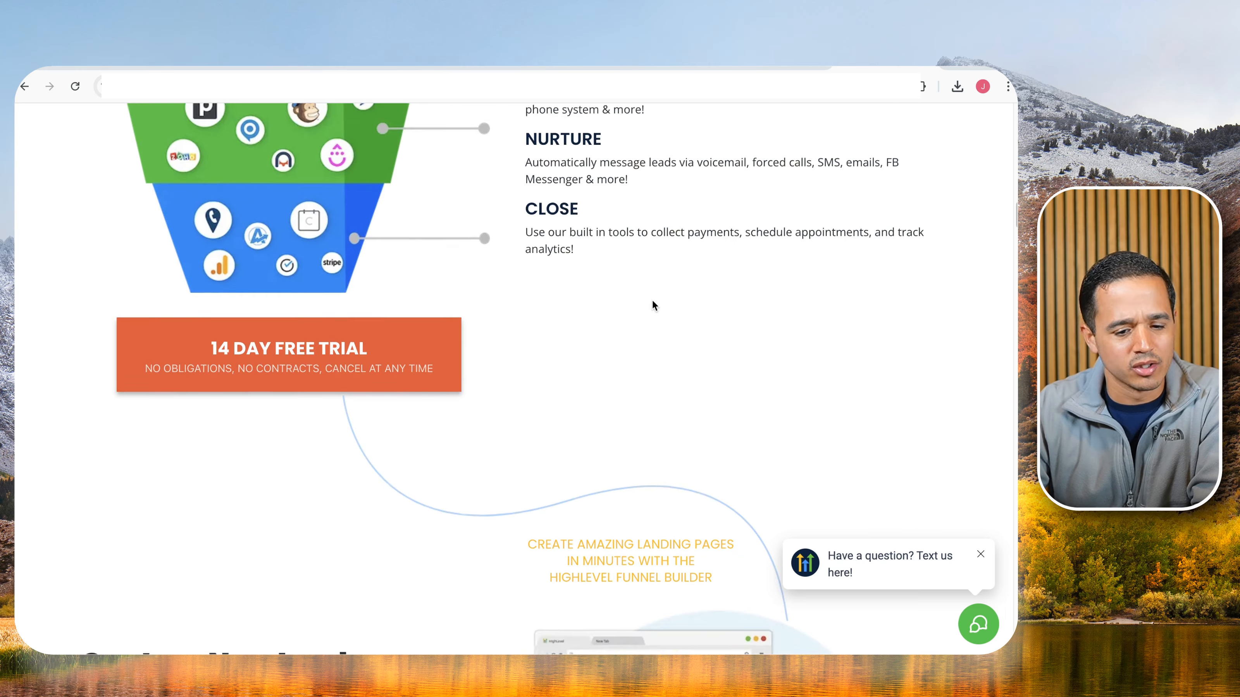
scroll(653, 307, down, 20)
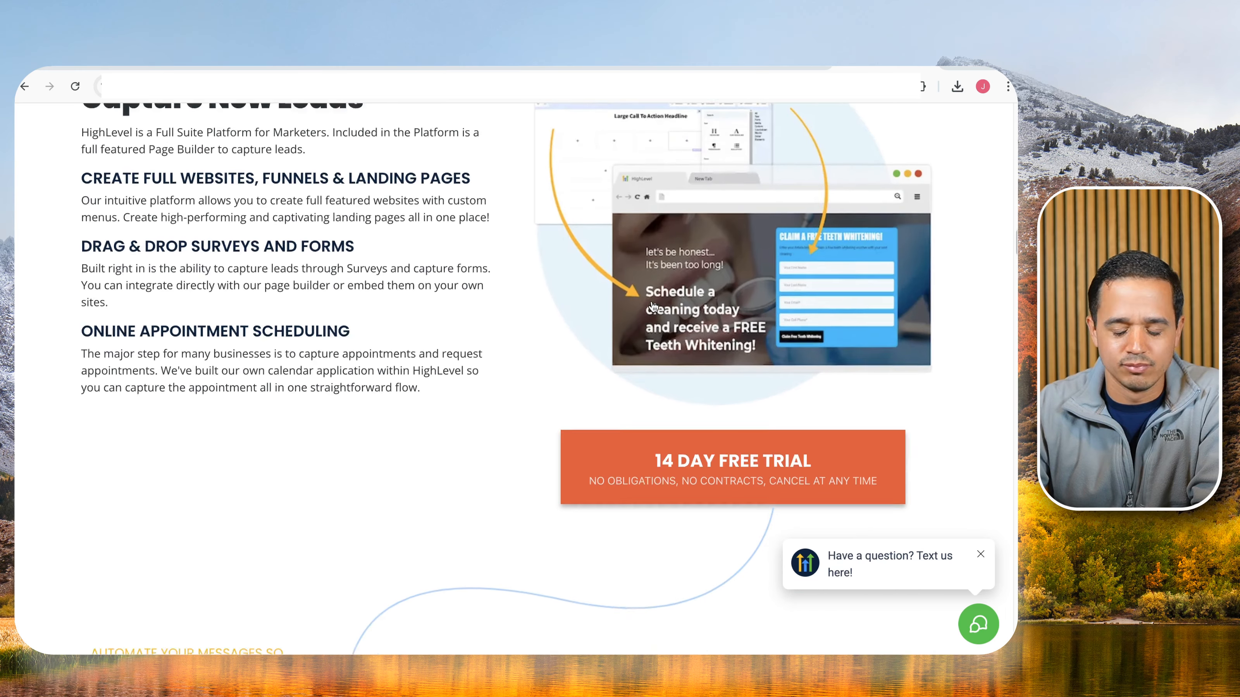
scroll(653, 303, down, 20)
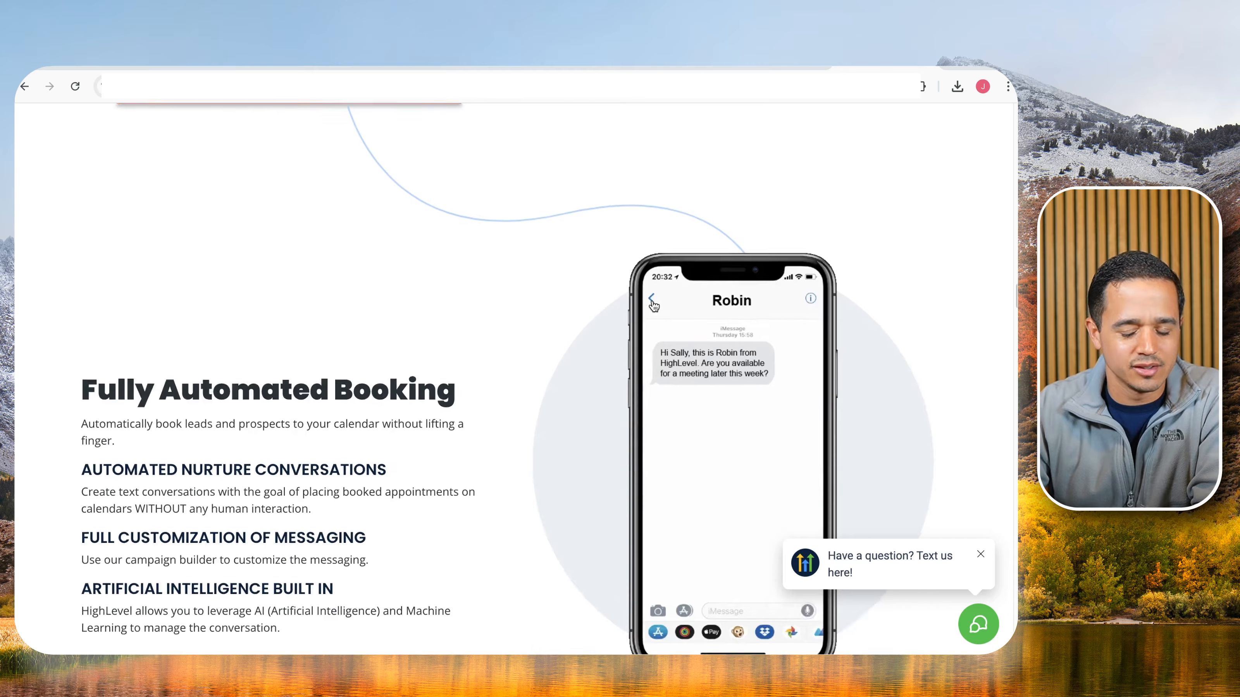
scroll(653, 303, down, 20)
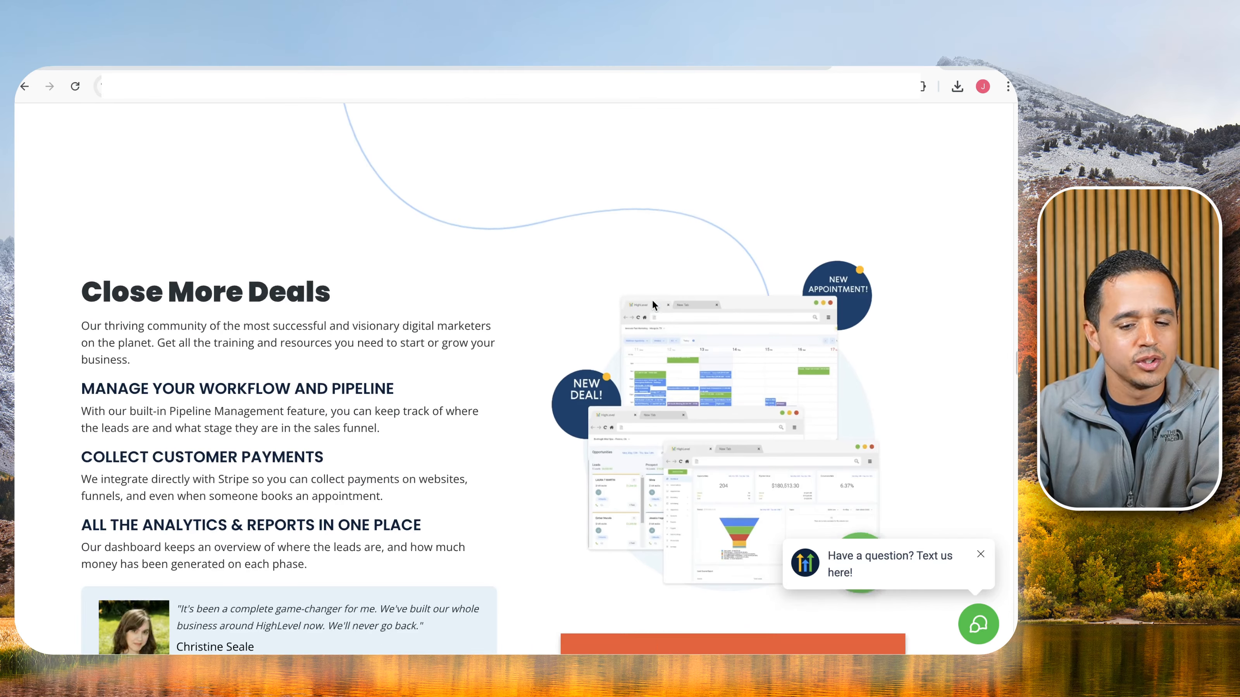
scroll(653, 298, down, 20)
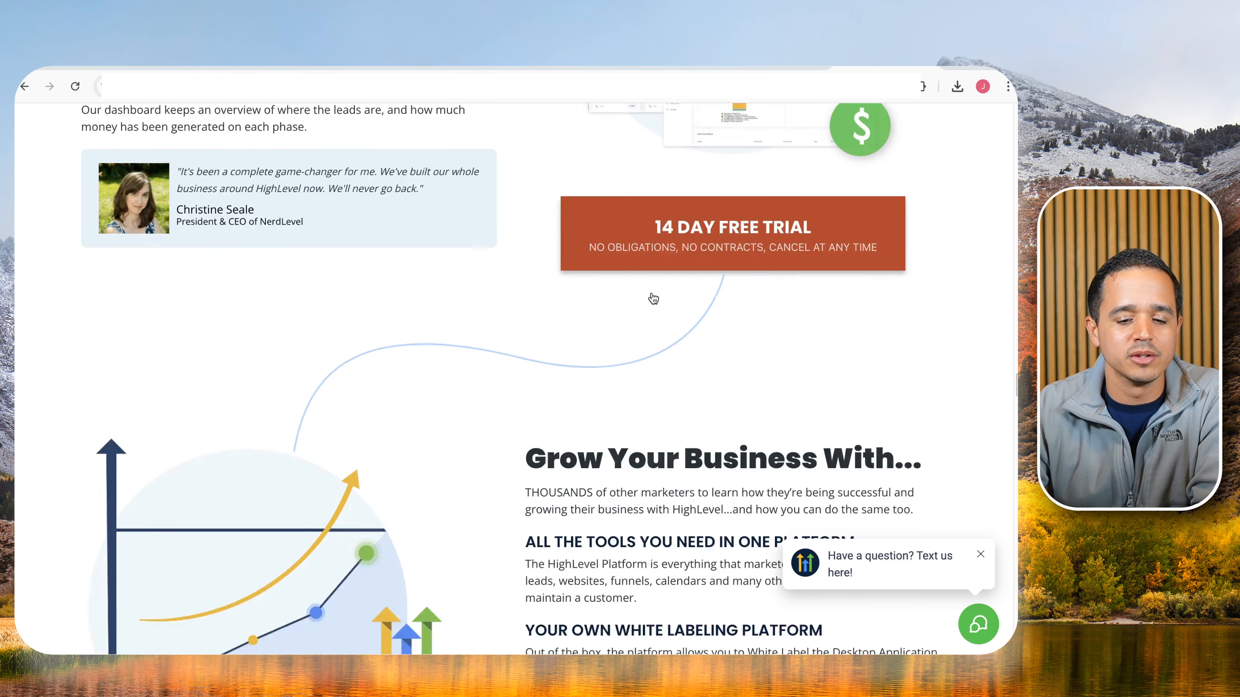
scroll(652, 296, down, 20)
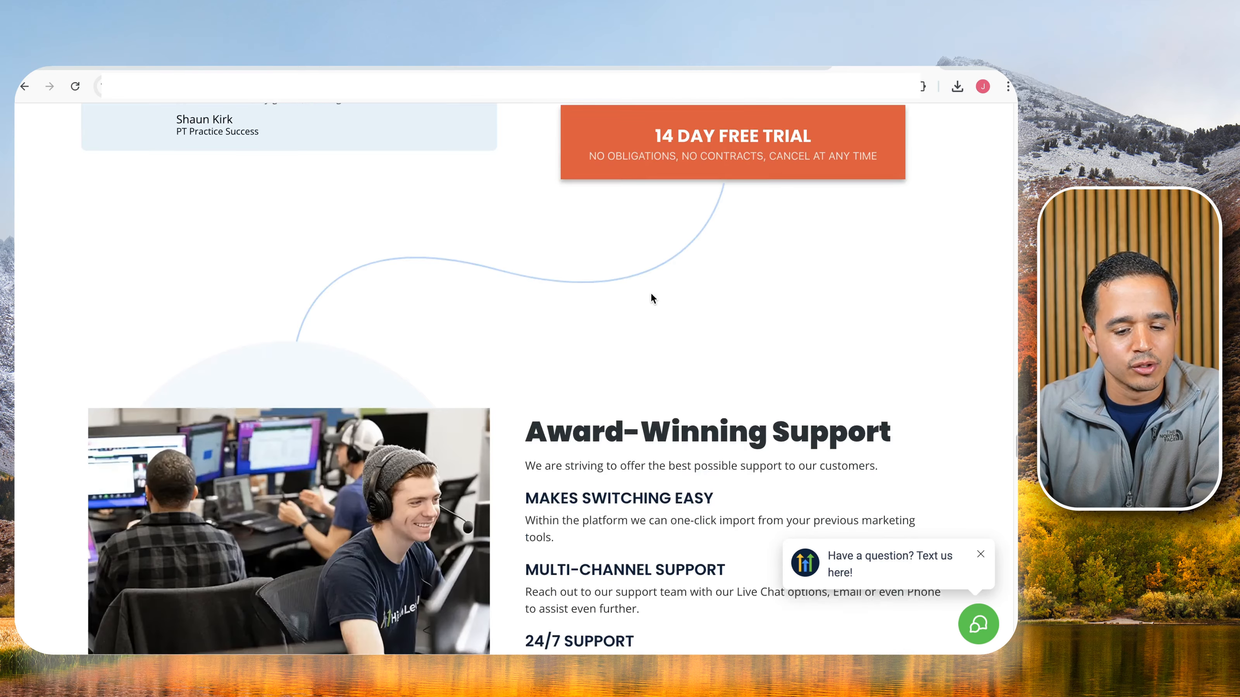
scroll(652, 292, down, 5)
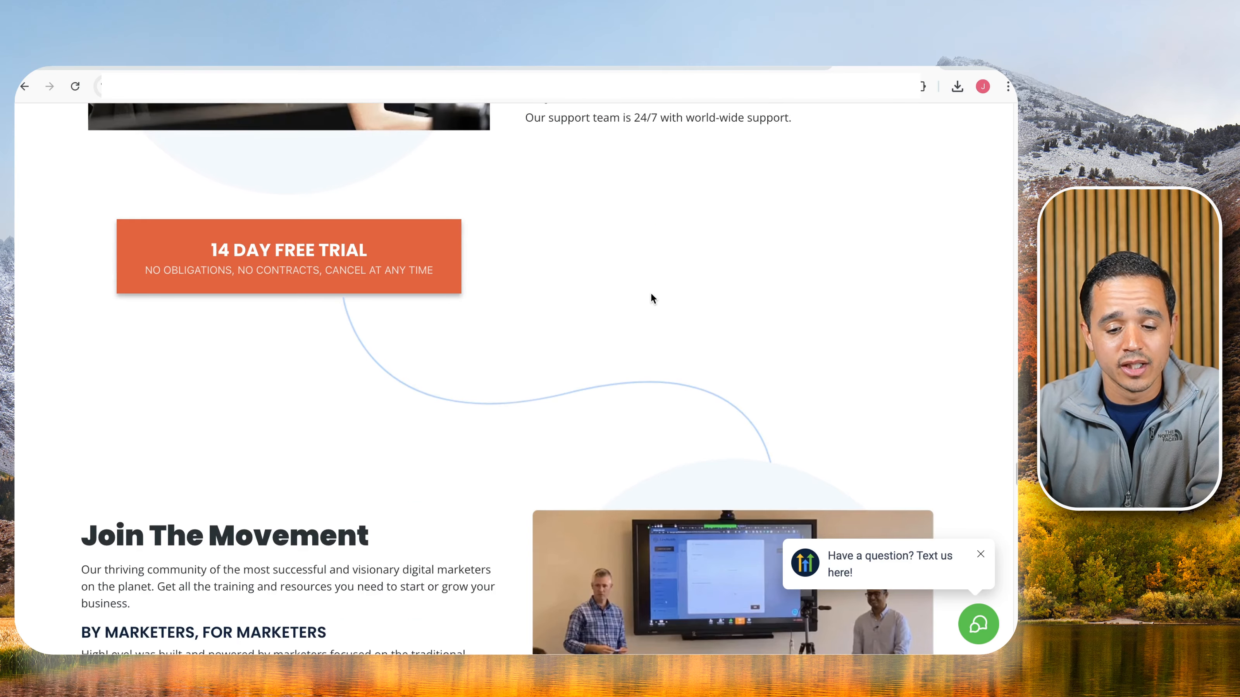
scroll(651, 298, down, 15)
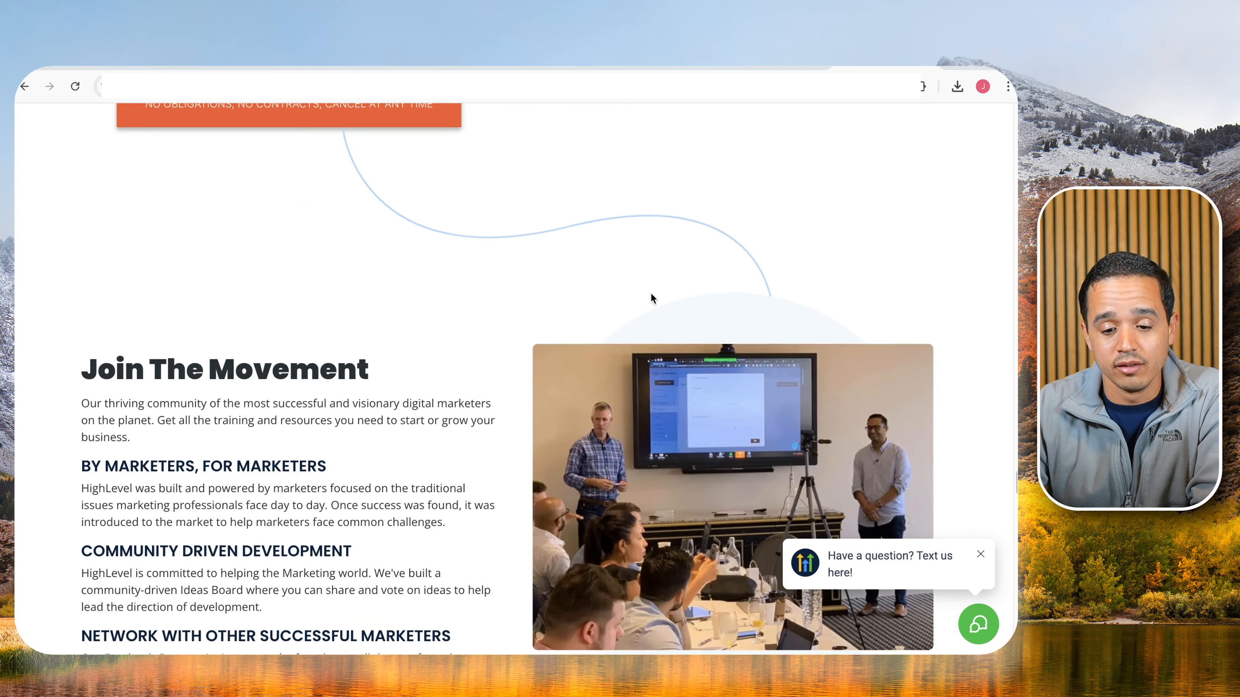
scroll(651, 295, down, 6)
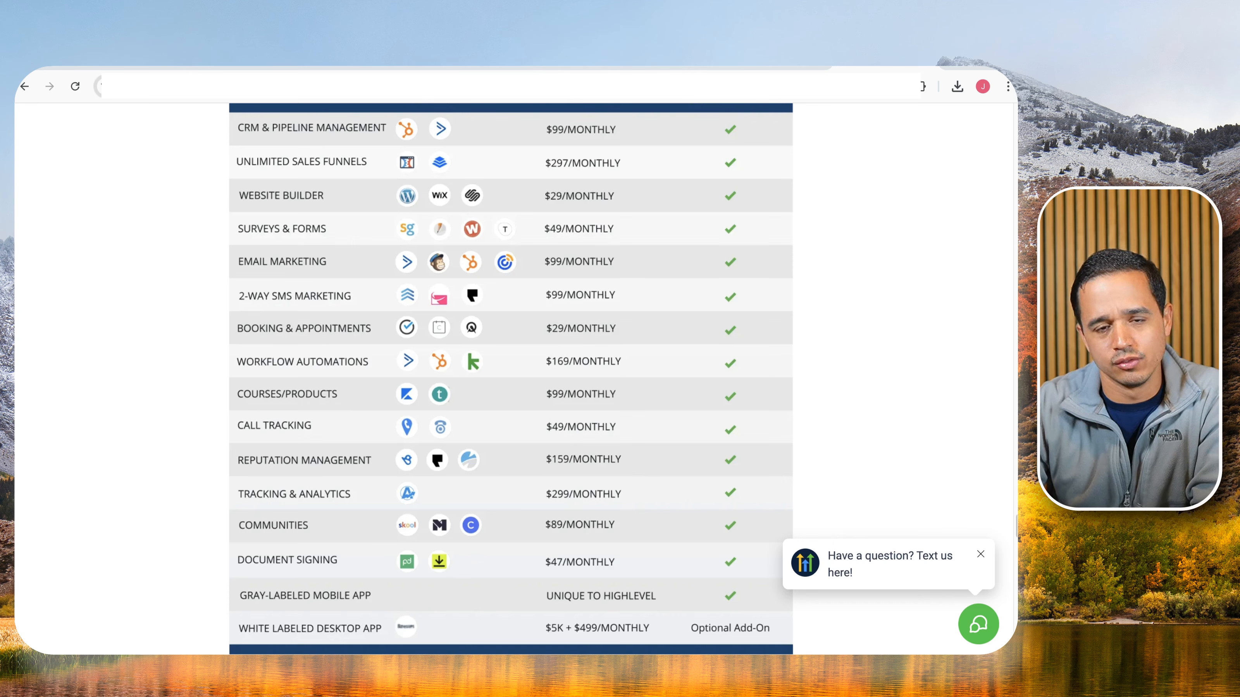
click(166, 67)
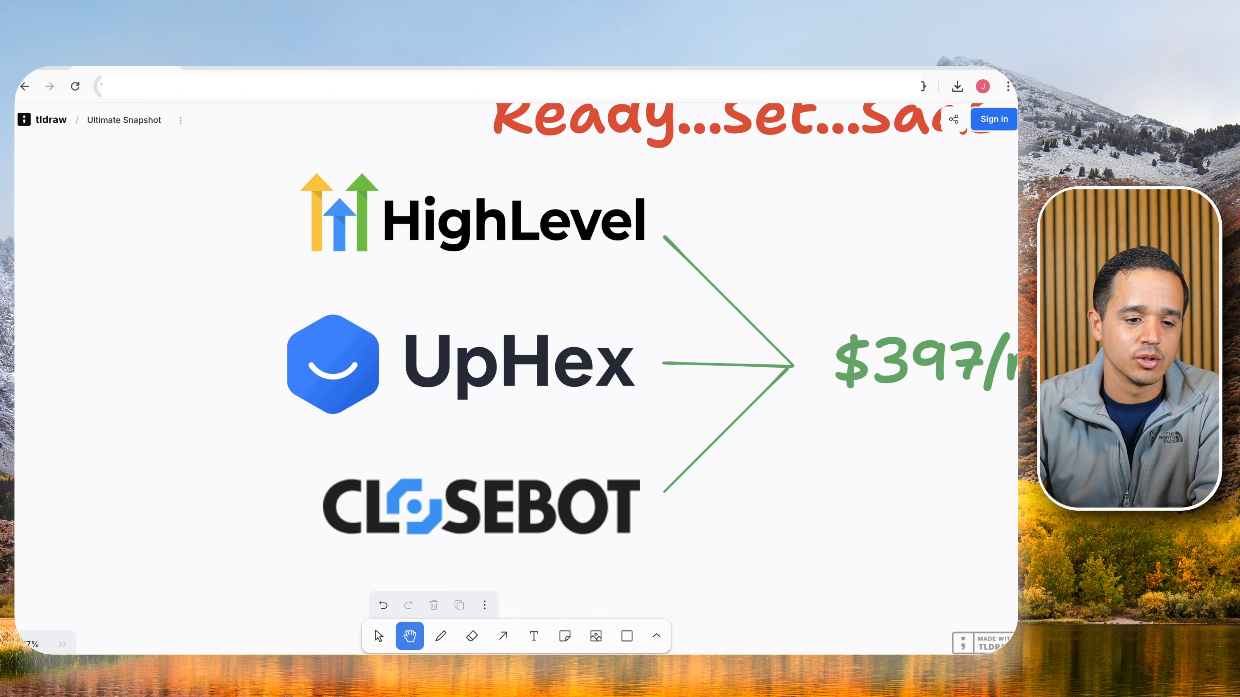
Switch to the UpHex tab showing the Facebook remodel ad templates.
click(223, 69)
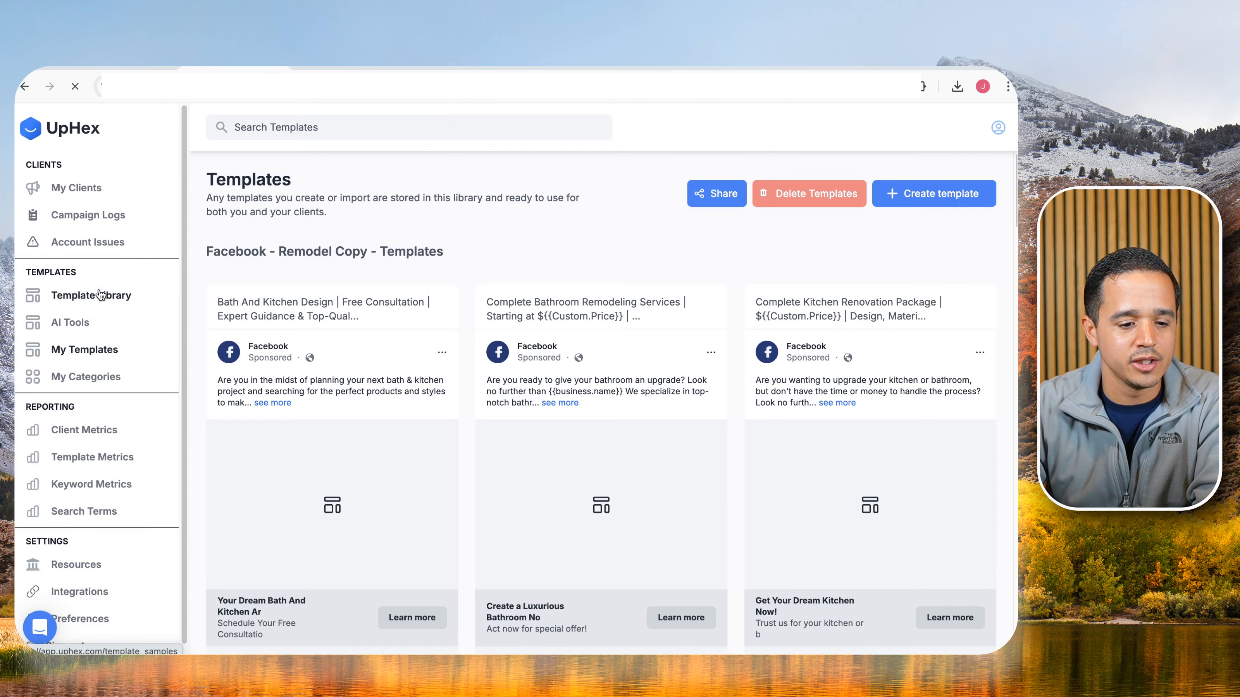
Browse the Template Library category cards and open Building / Repairs.
click(104, 294)
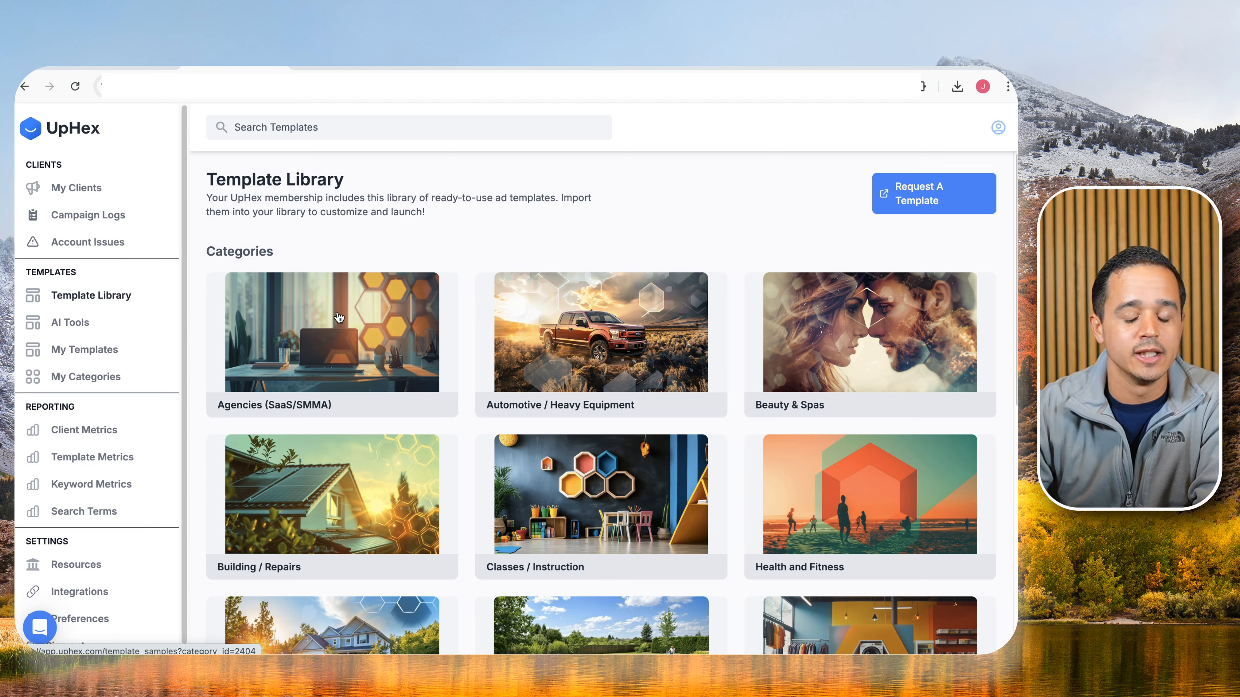
scroll(552, 368, down, 3)
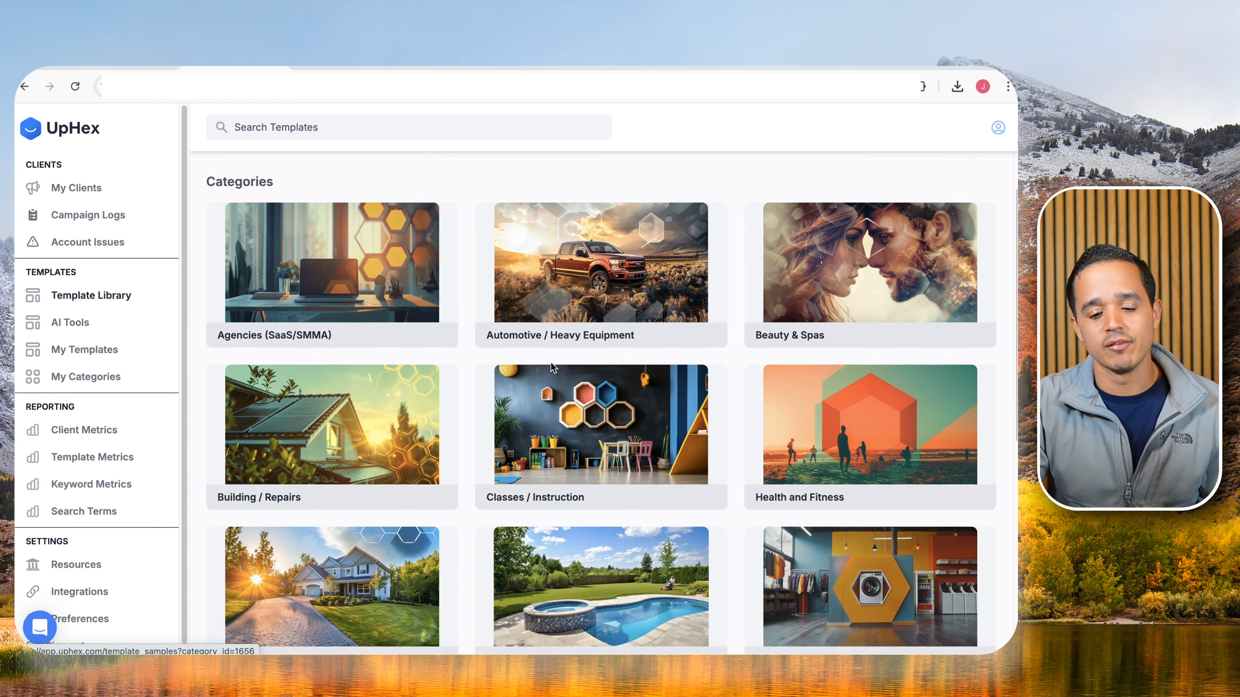
scroll(552, 370, down, 10)
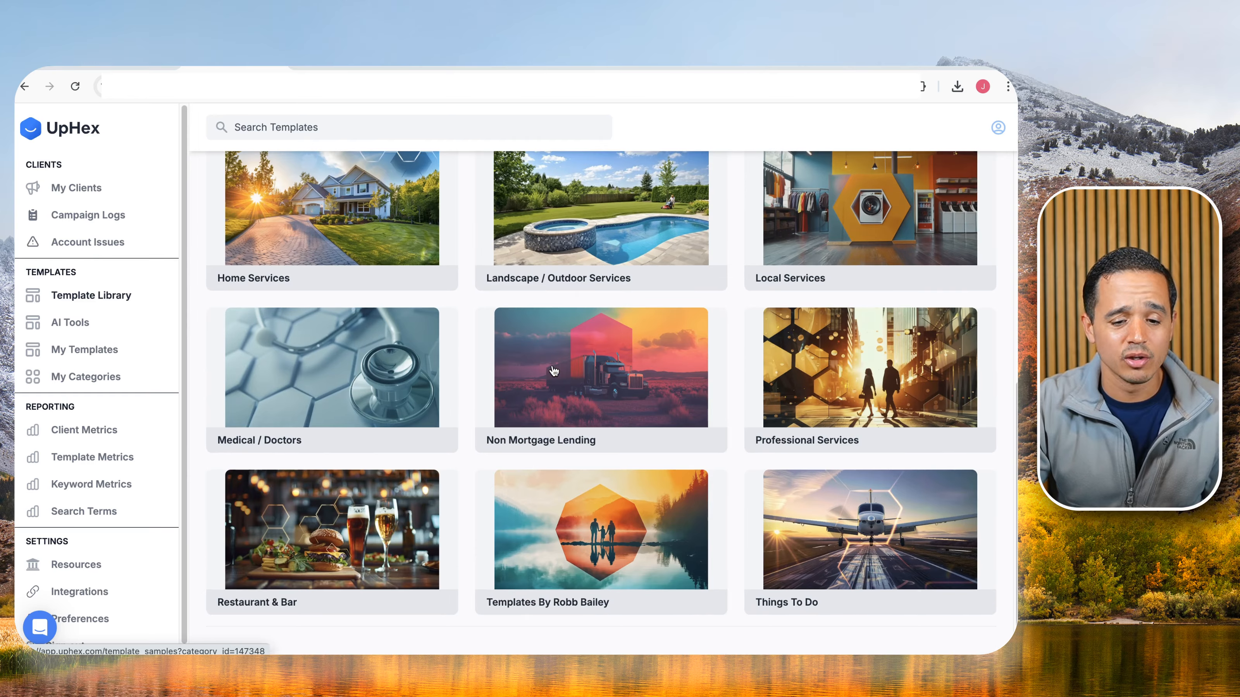
scroll(554, 371, up, 10)
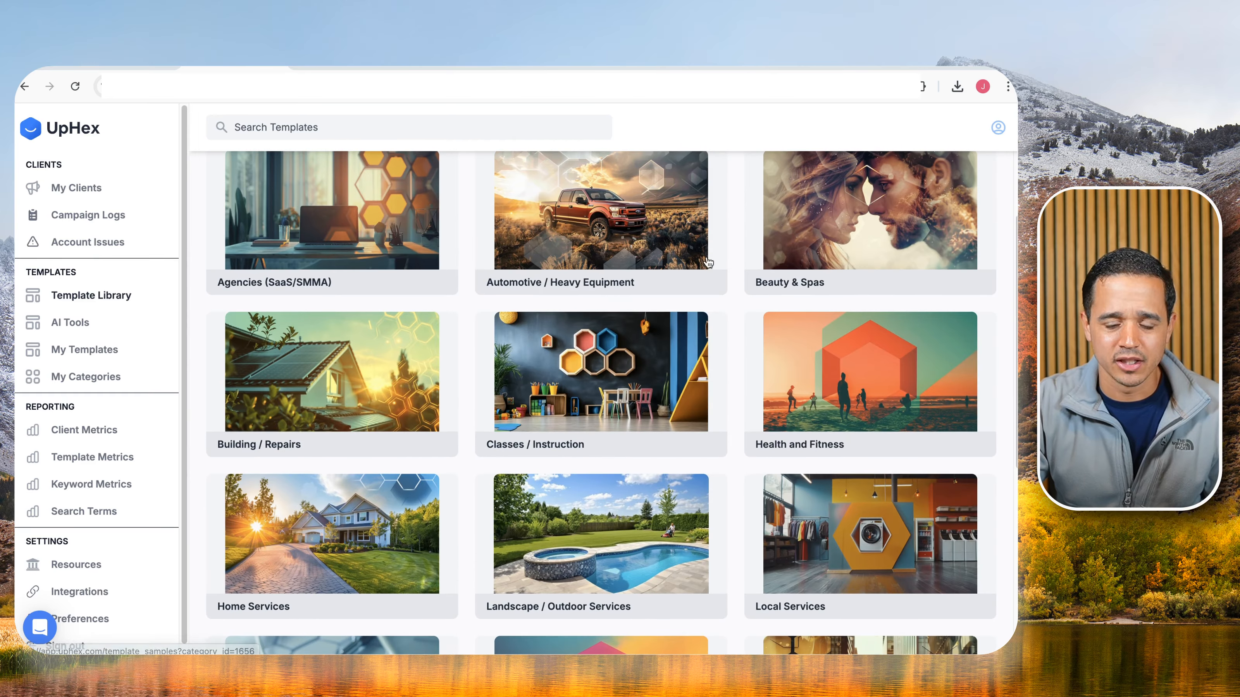
click(387, 380)
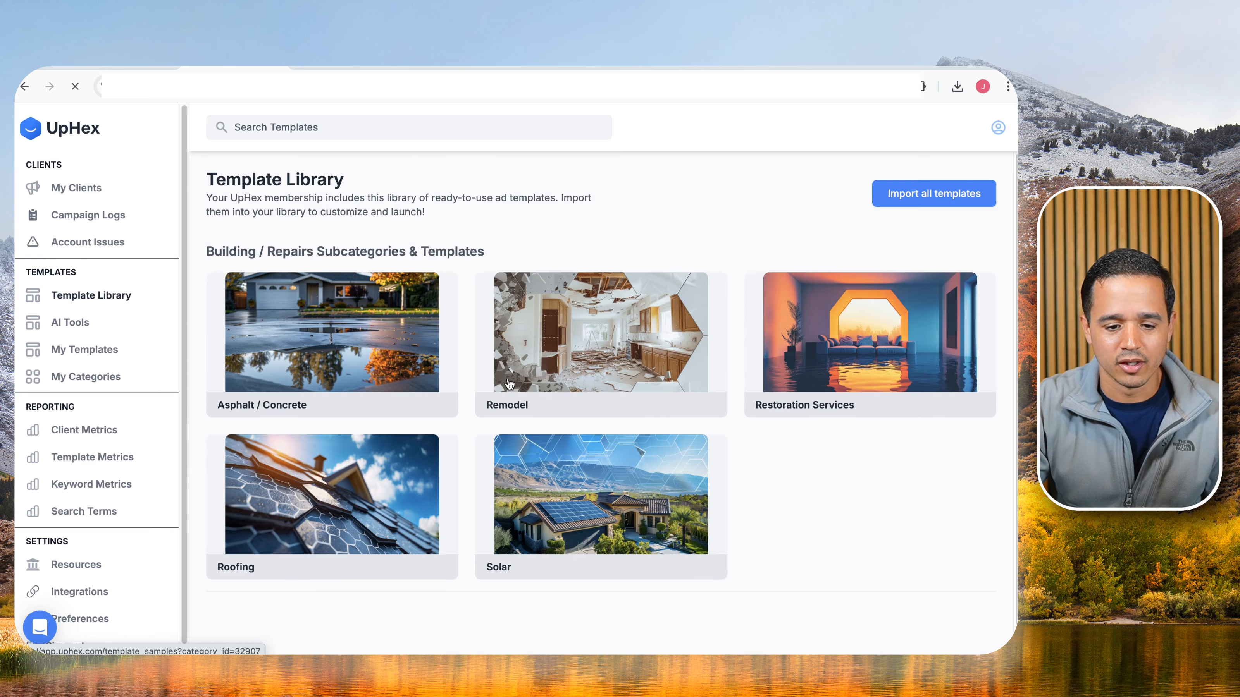
Open the Remodel subcategory and scroll through its Facebook ad templates.
click(564, 337)
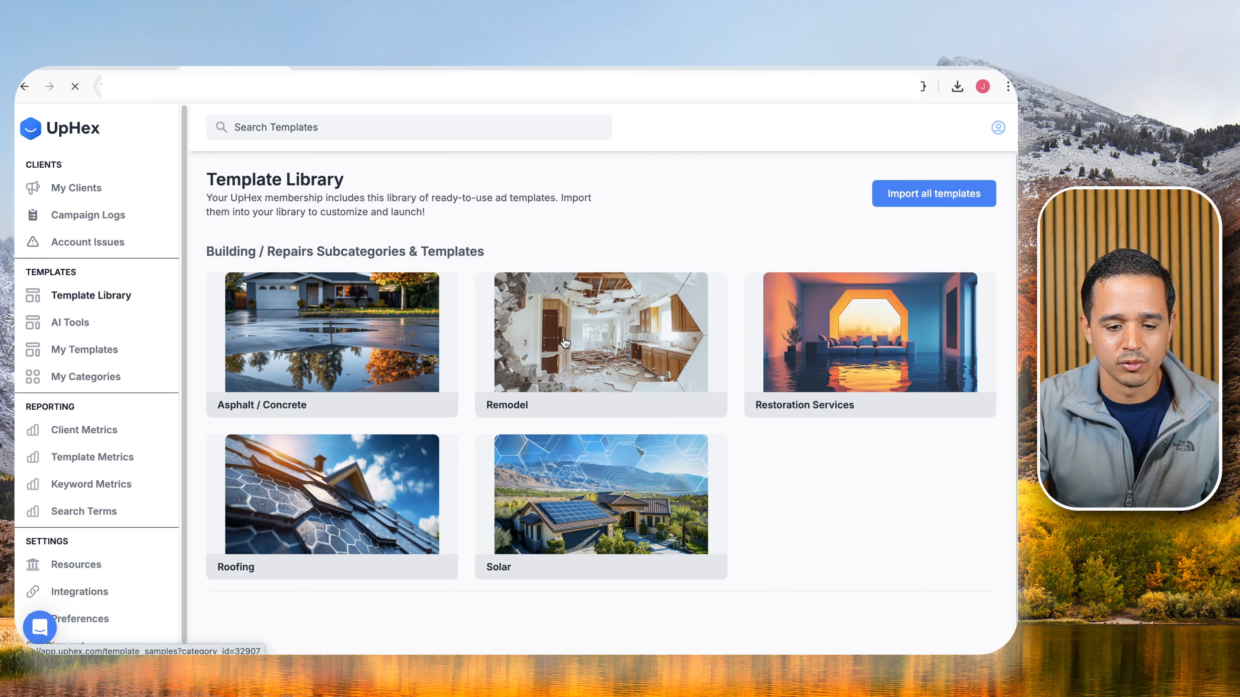
scroll(558, 362, down, 10)
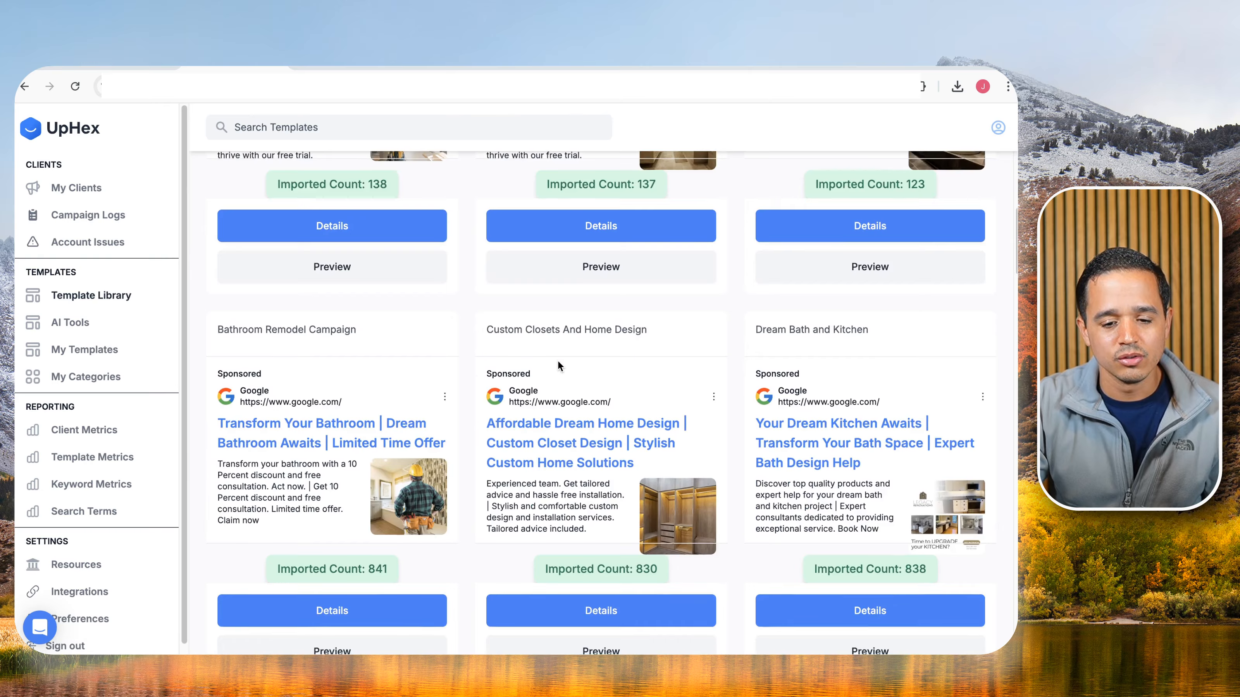
scroll(558, 362, down, 16)
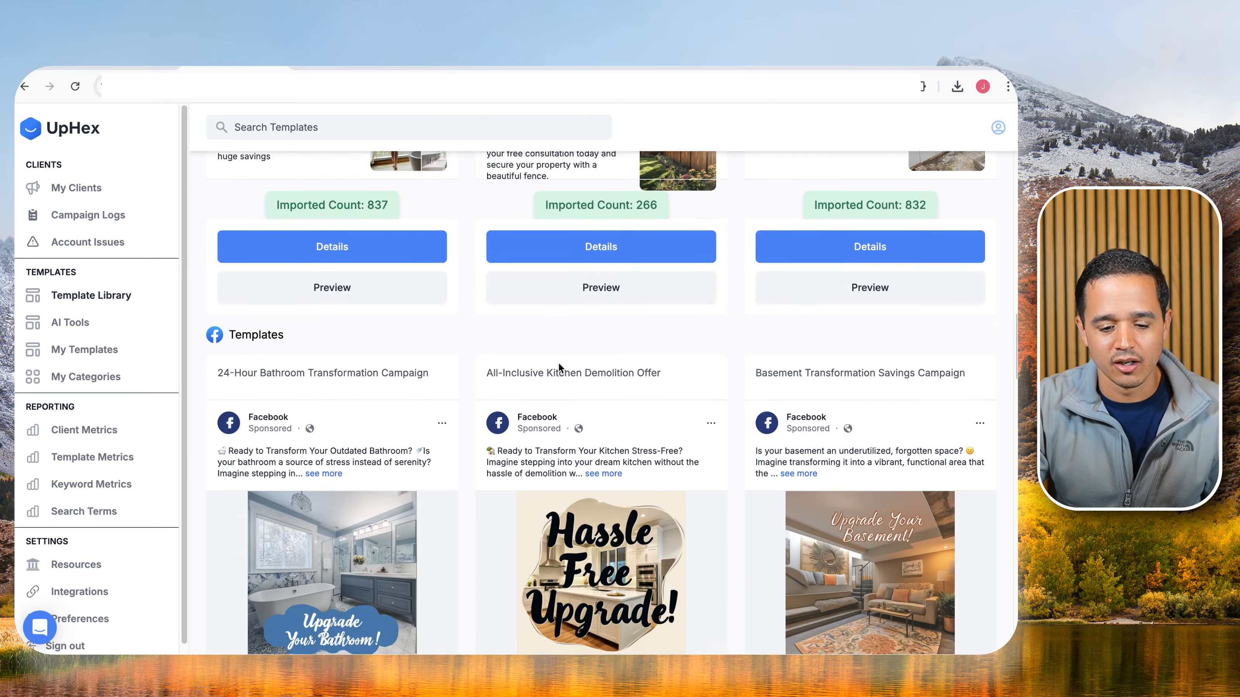
scroll(558, 362, down, 5)
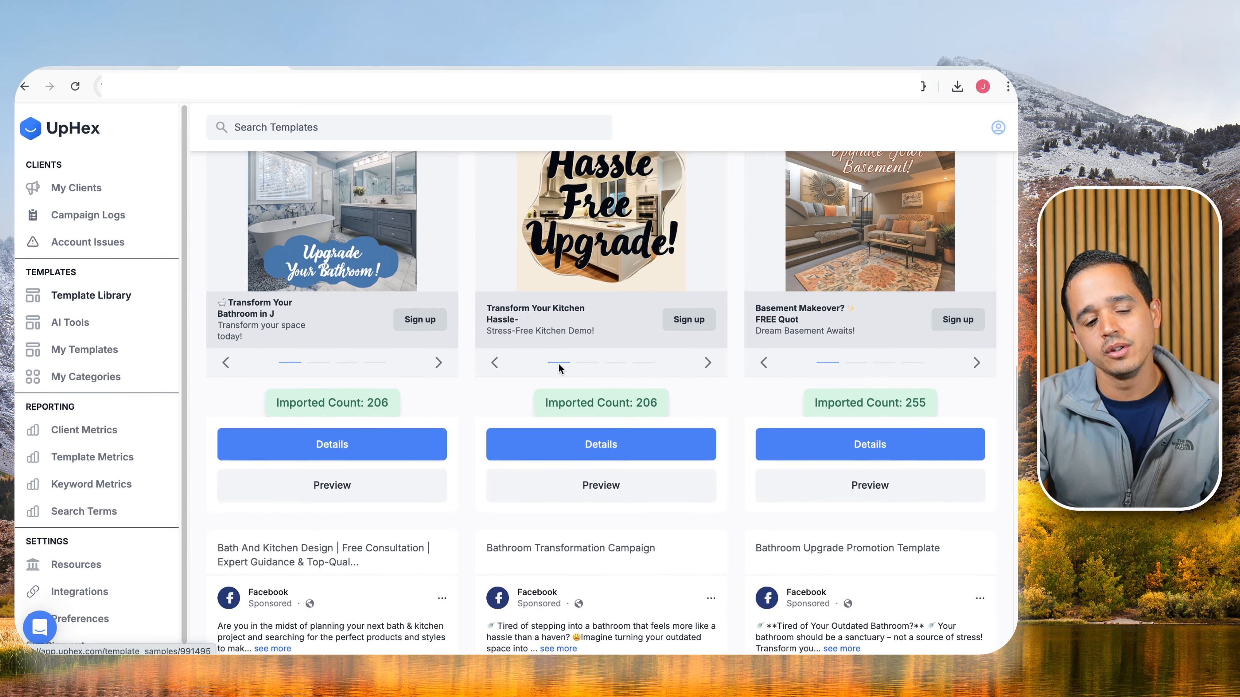
scroll(559, 366, down, 8)
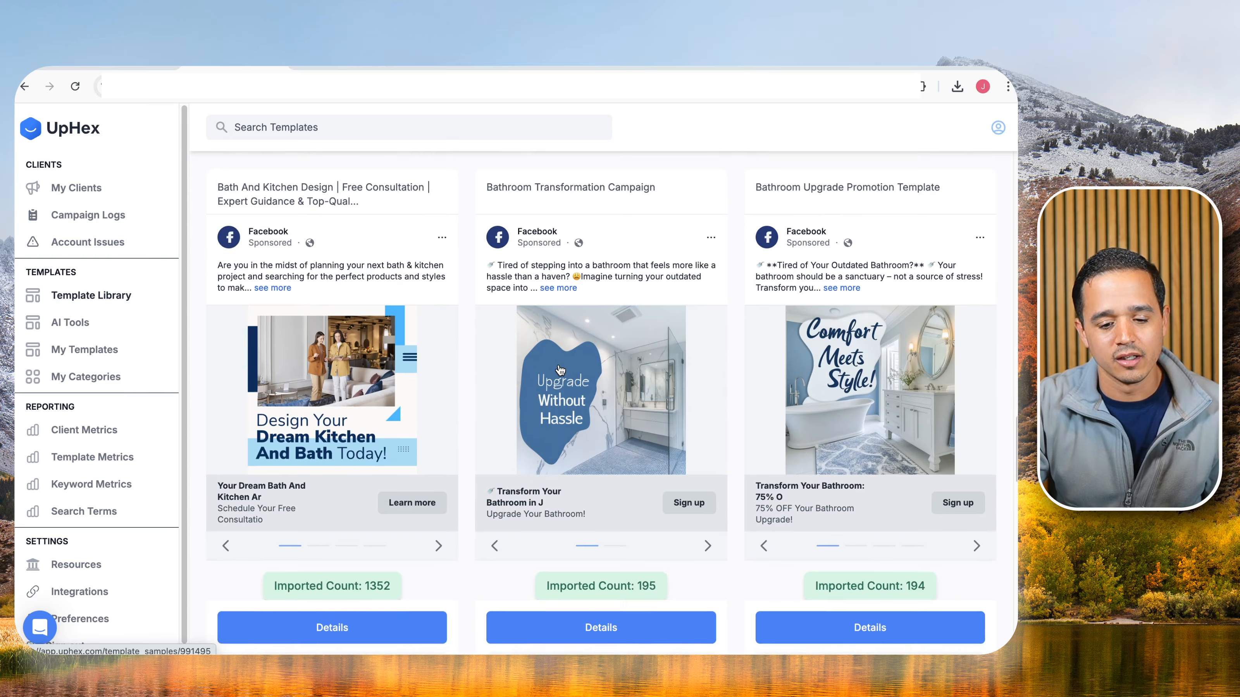
scroll(560, 370, down, 9)
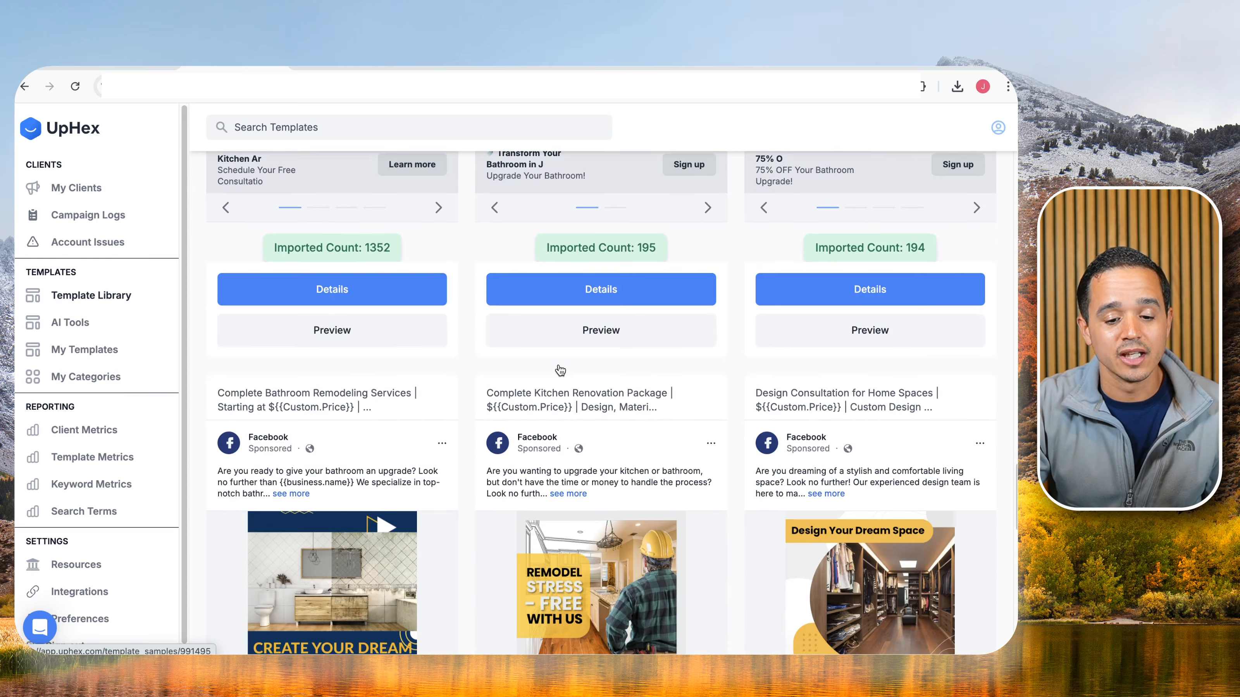
scroll(560, 369, down, 10)
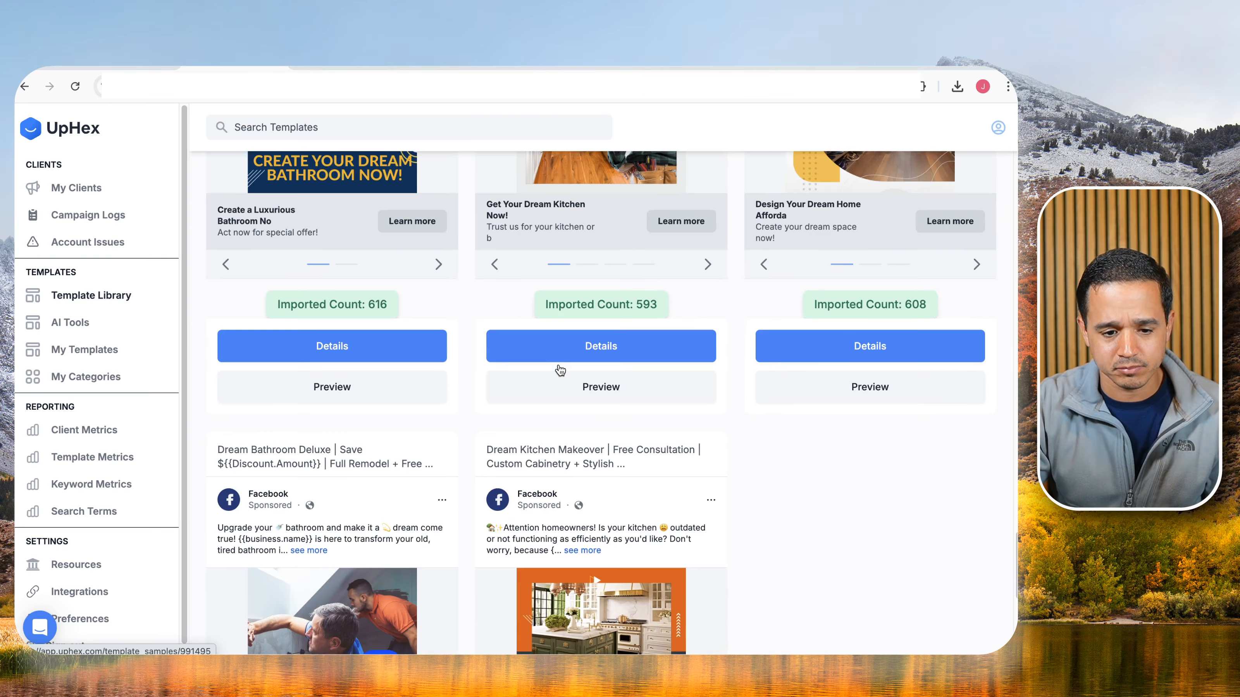
scroll(560, 370, down, 5)
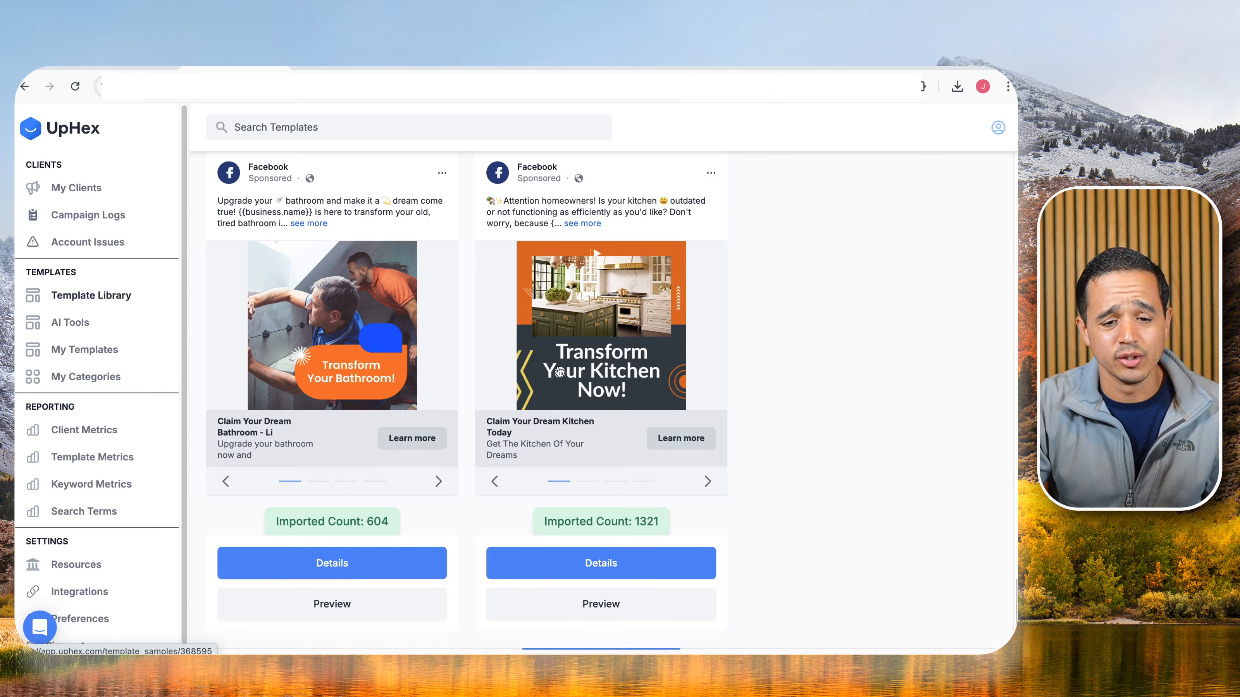
scroll(560, 369, down, 2)
Check page 2 of the templates, go back to page 1, then open My Templates.
click(952, 589)
scroll(762, 530, down, 20)
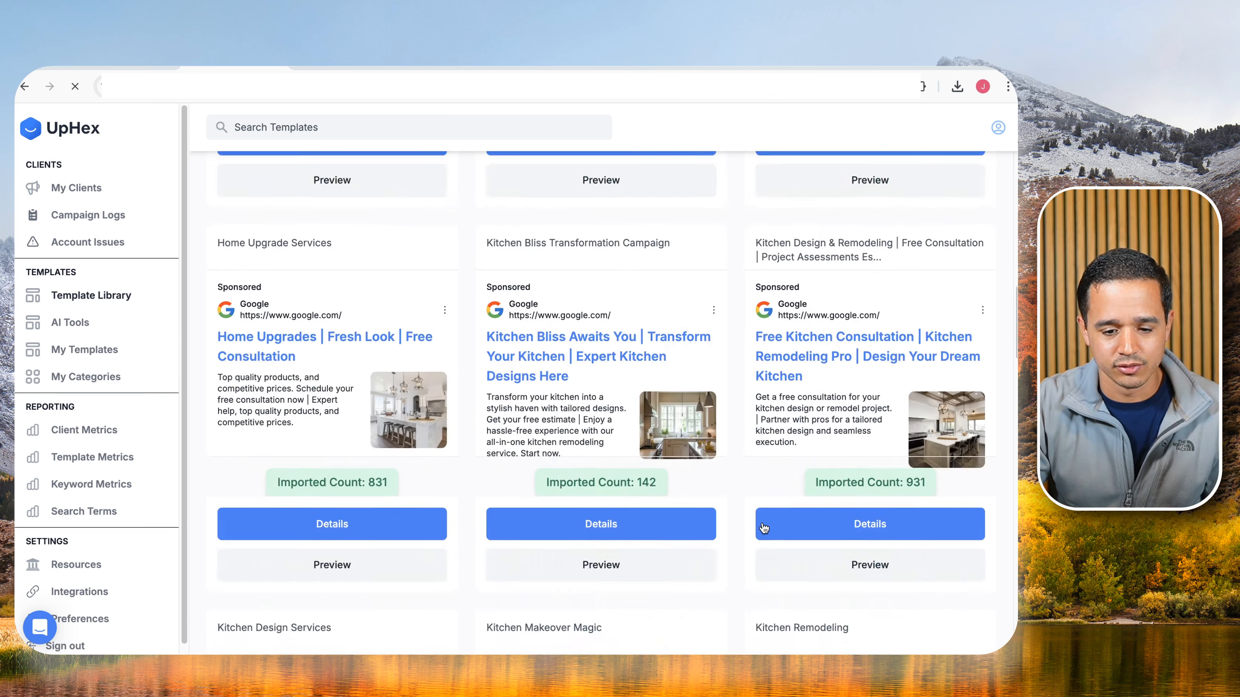
scroll(764, 529, down, 20)
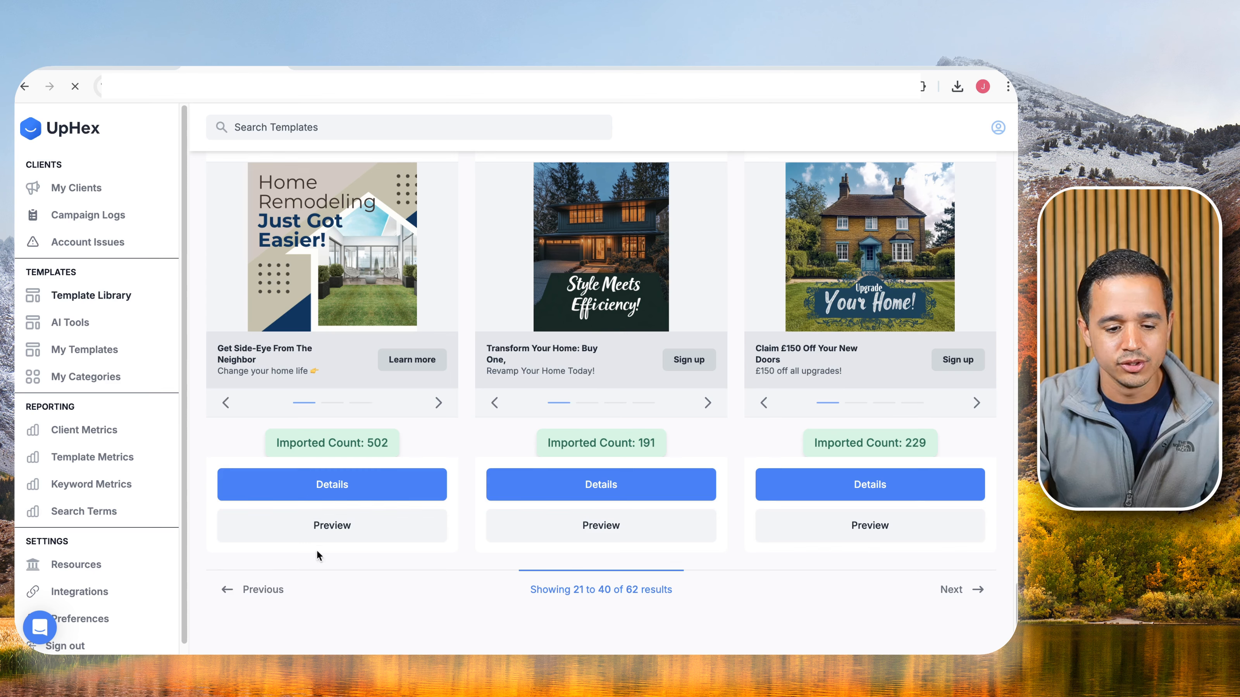
click(268, 590)
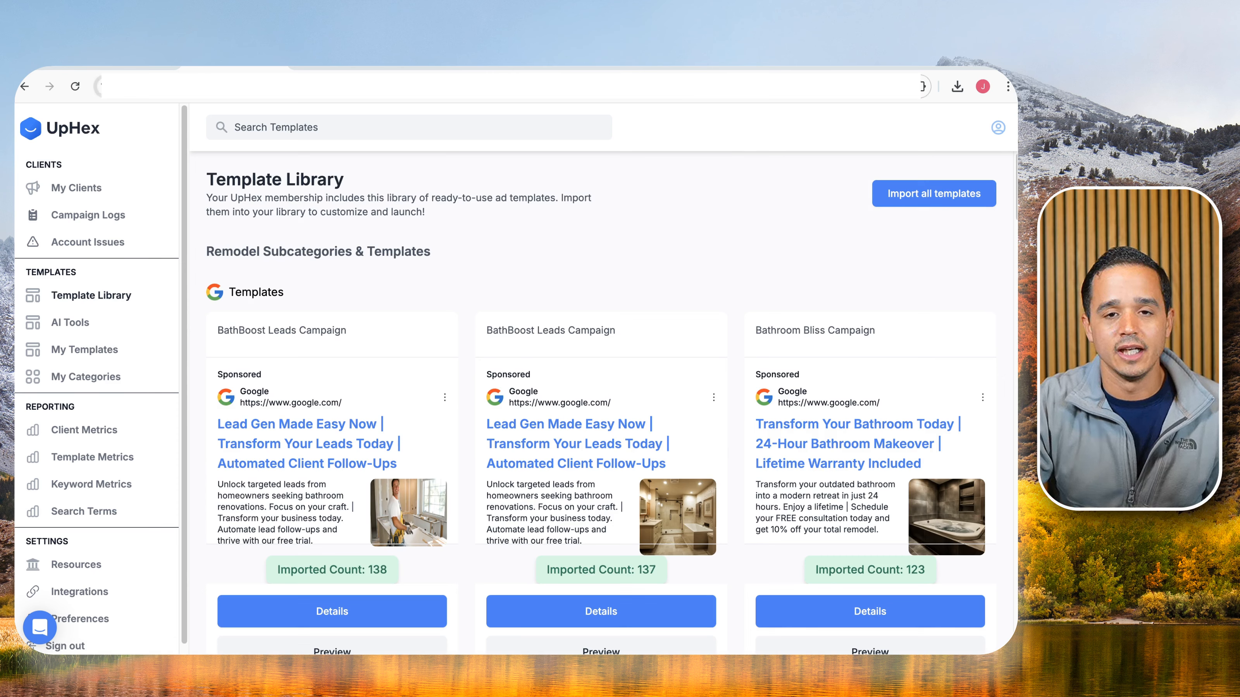
click(100, 349)
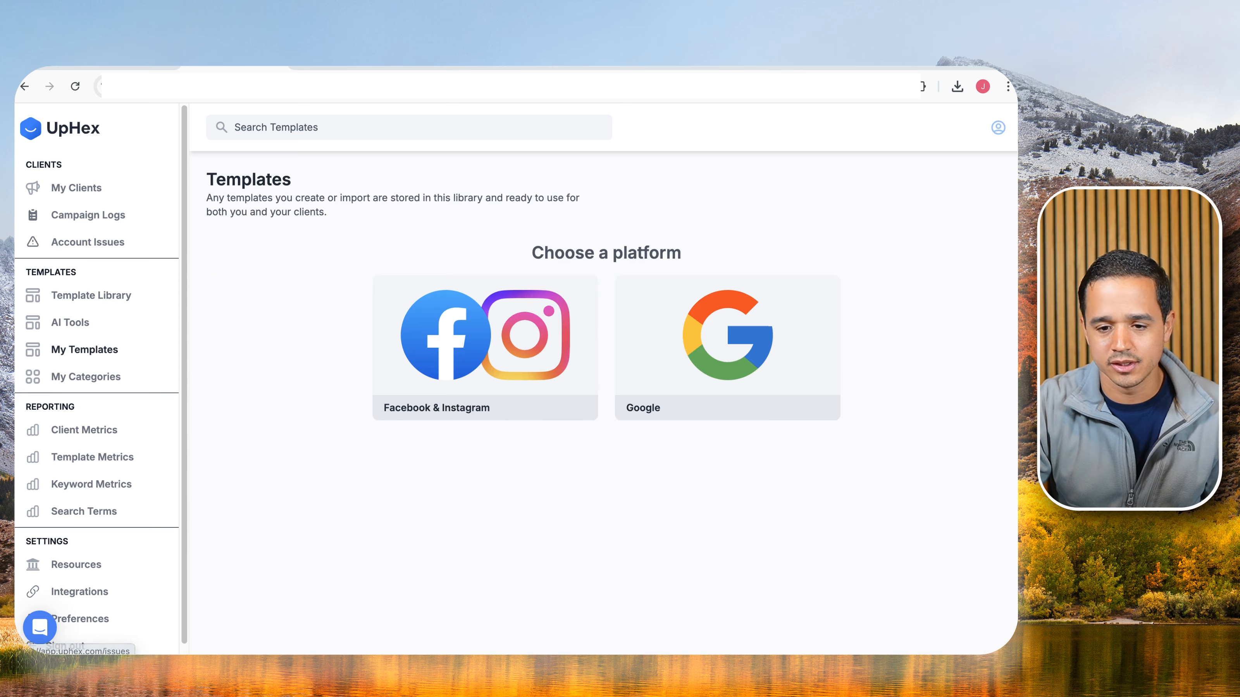
Bring the LeadBrain Dashboard tab into this browser window.
click(952, 68)
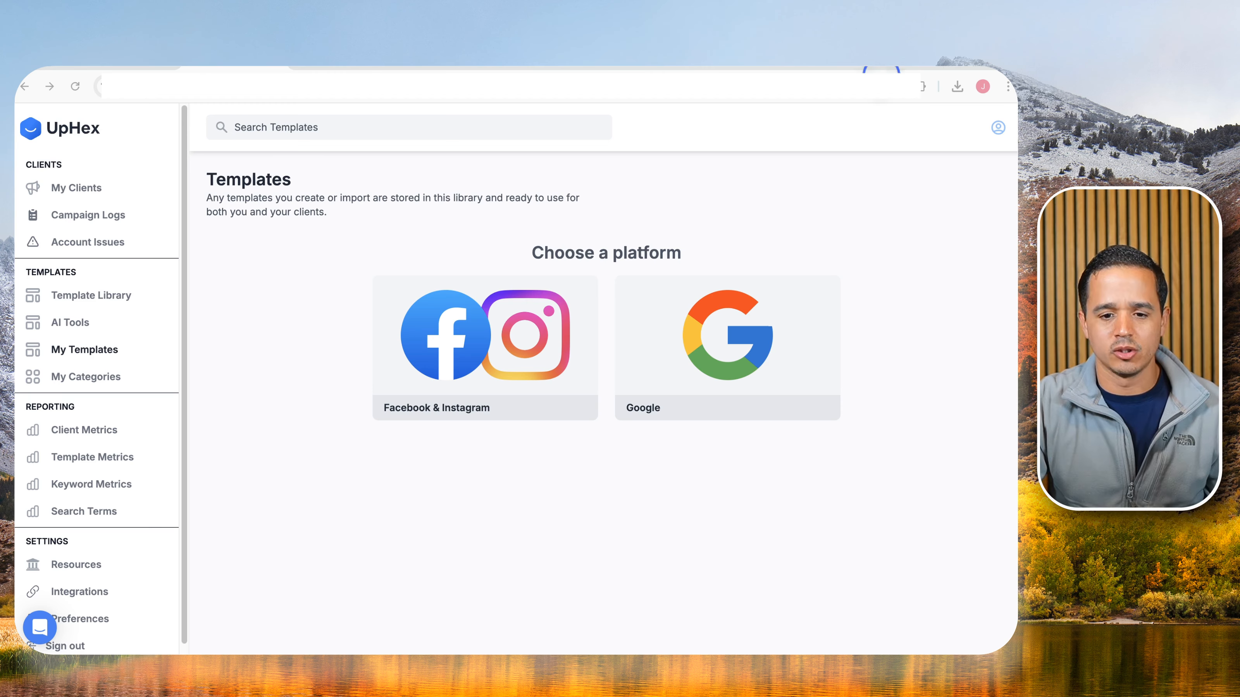
mouse_move(881, 78)
mouse_down()
mouse_move(740, 67)
mouse_move(895, 61)
mouse_up()
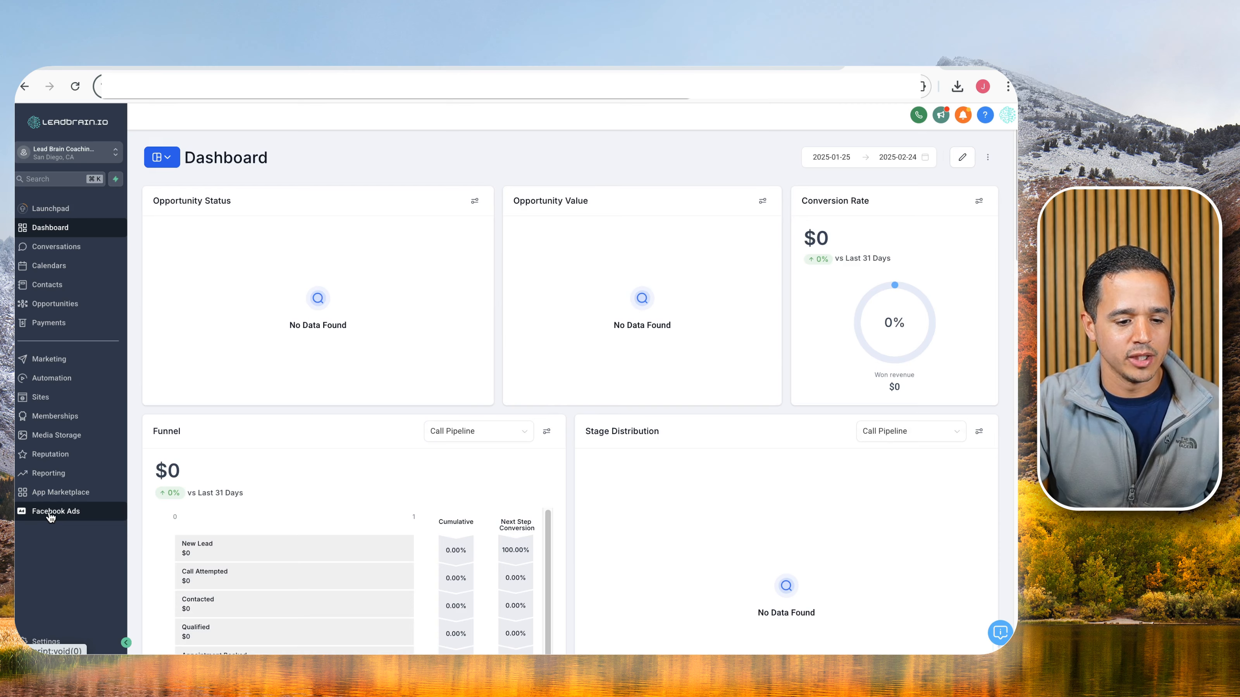
Launch a new Facebook & Instagram campaign and browse the Building / Repairs Remodel Copy templates.
click(51, 517)
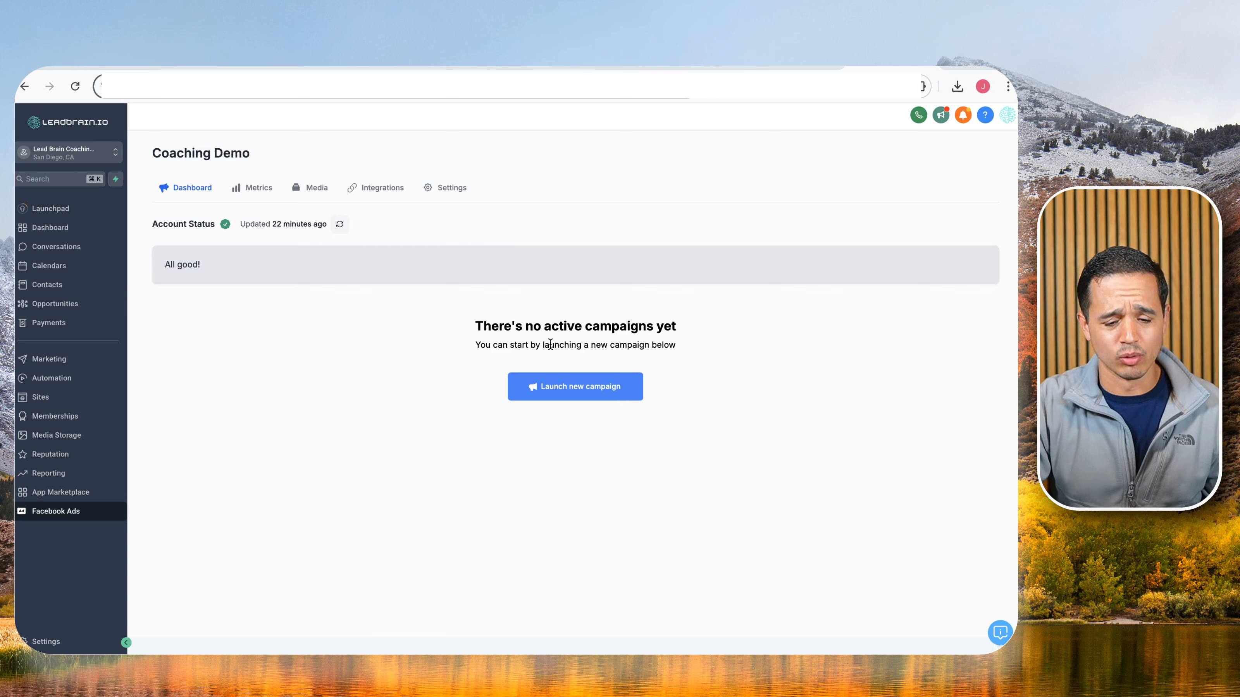
click(590, 388)
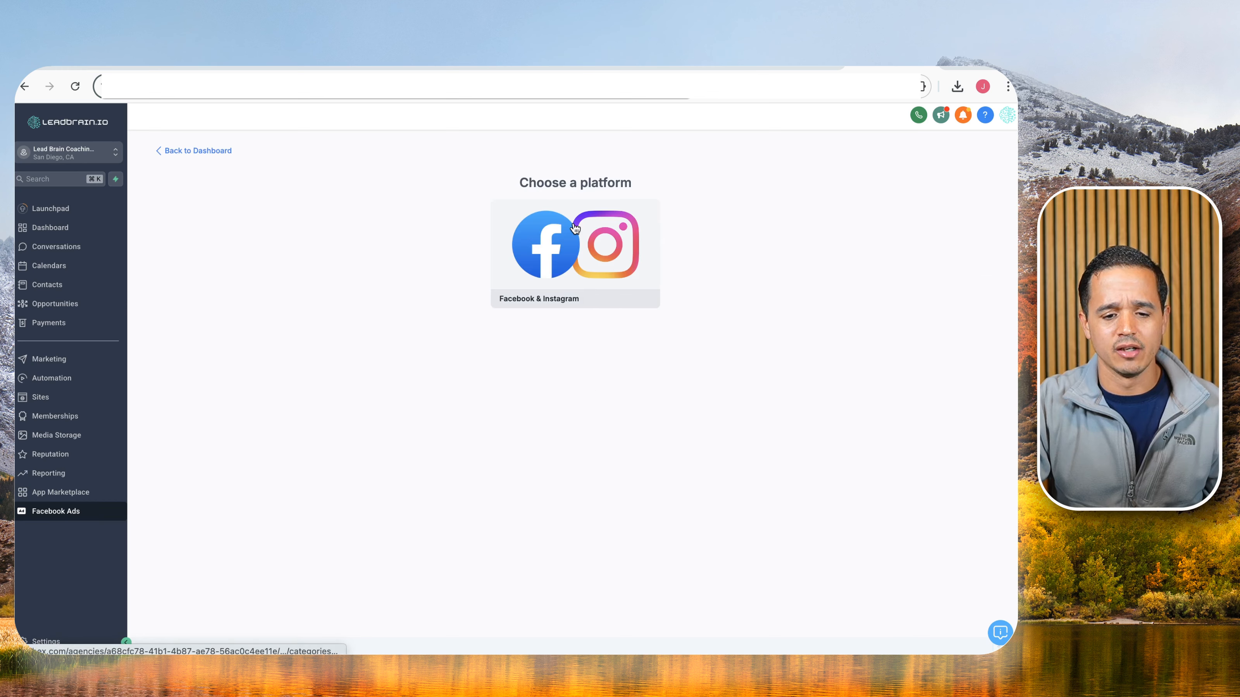
click(575, 229)
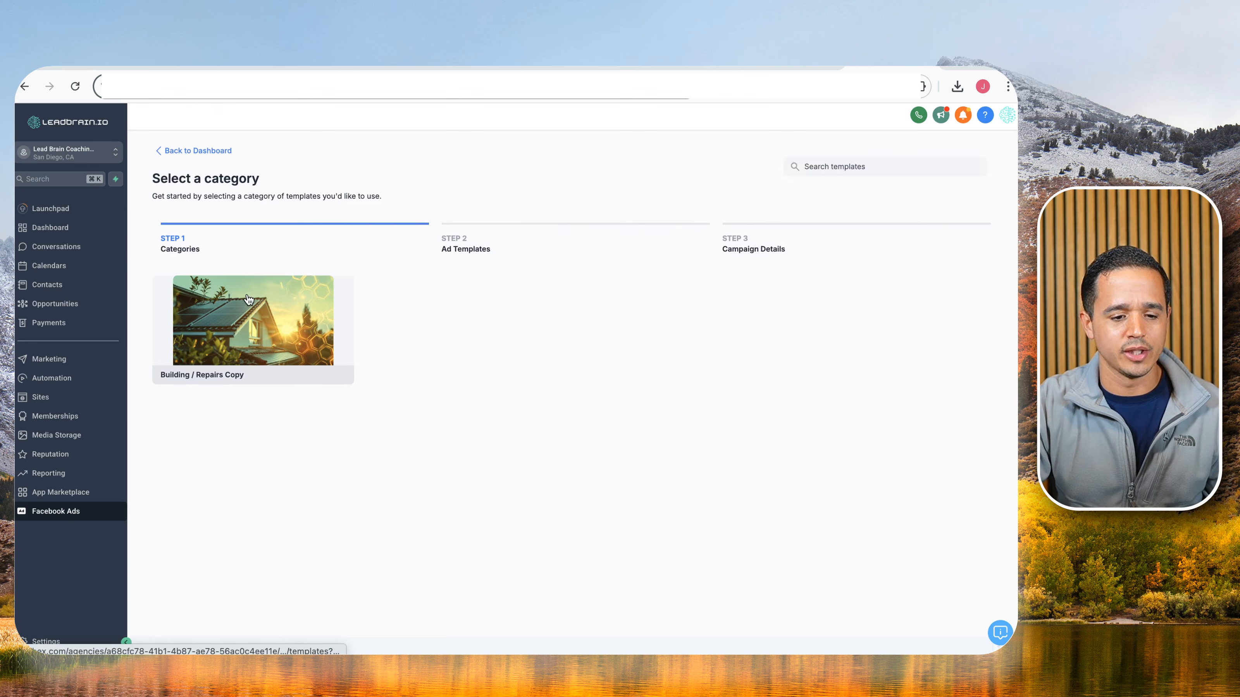
click(242, 315)
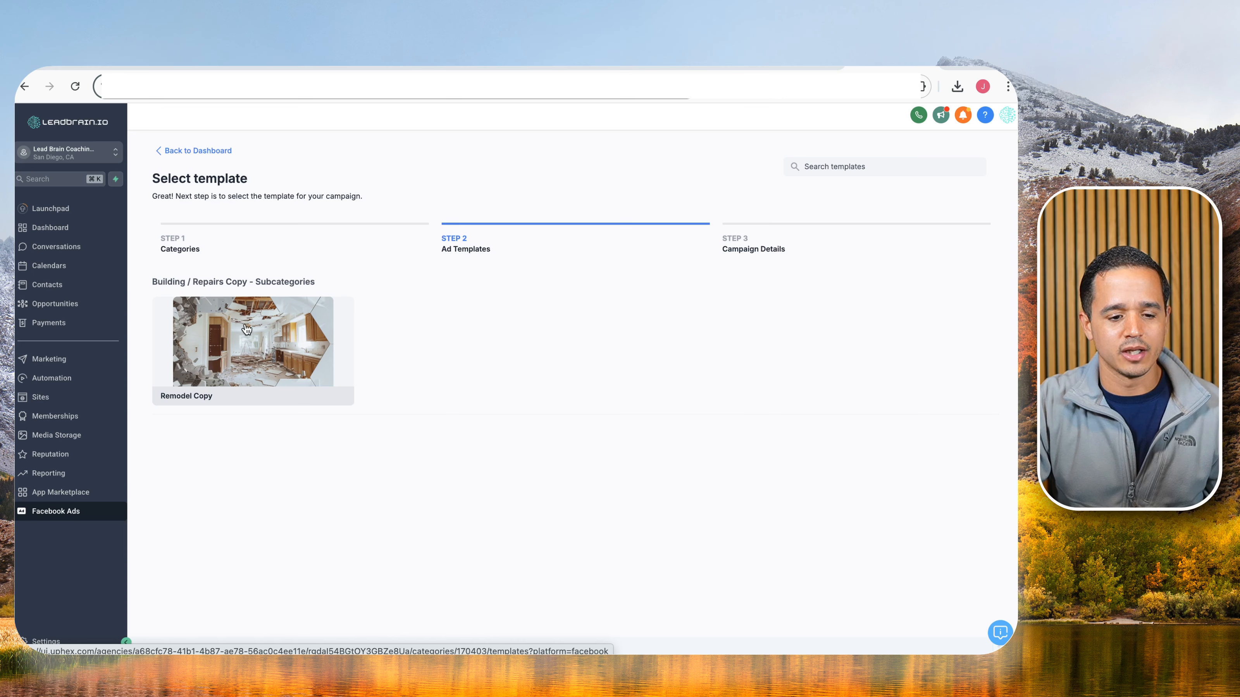
click(245, 327)
scroll(462, 371, down, 20)
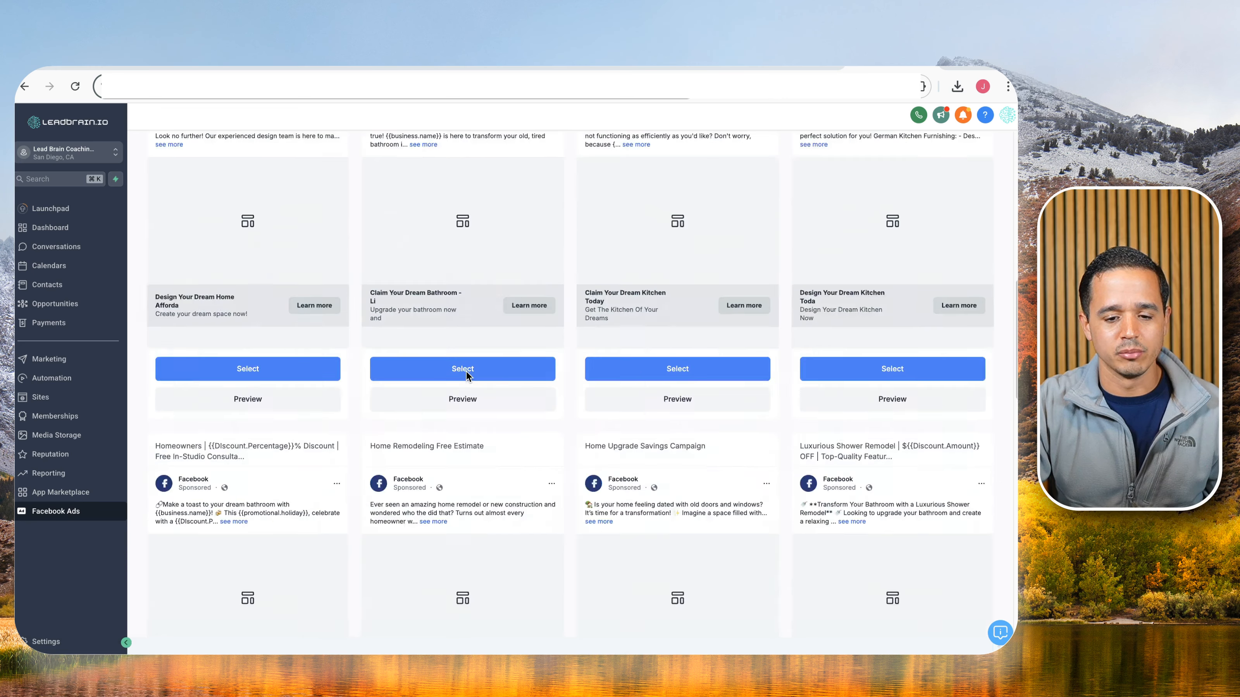
scroll(467, 370, down, 8)
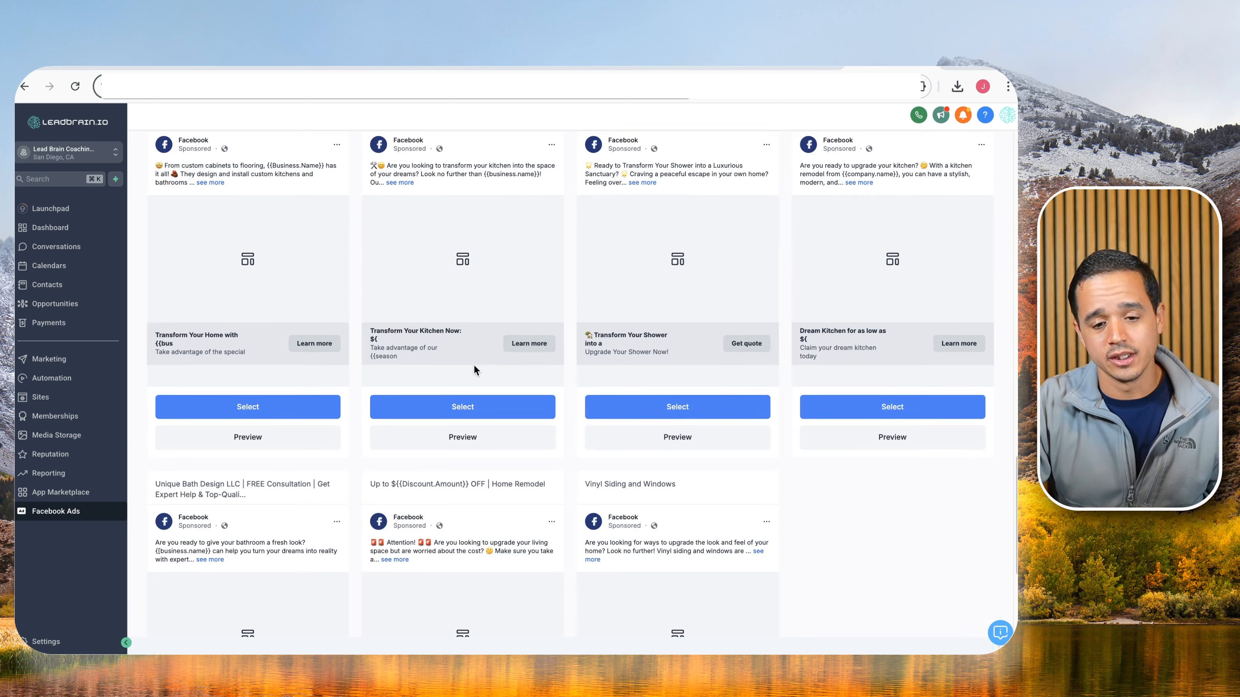
scroll(466, 321, down, 2)
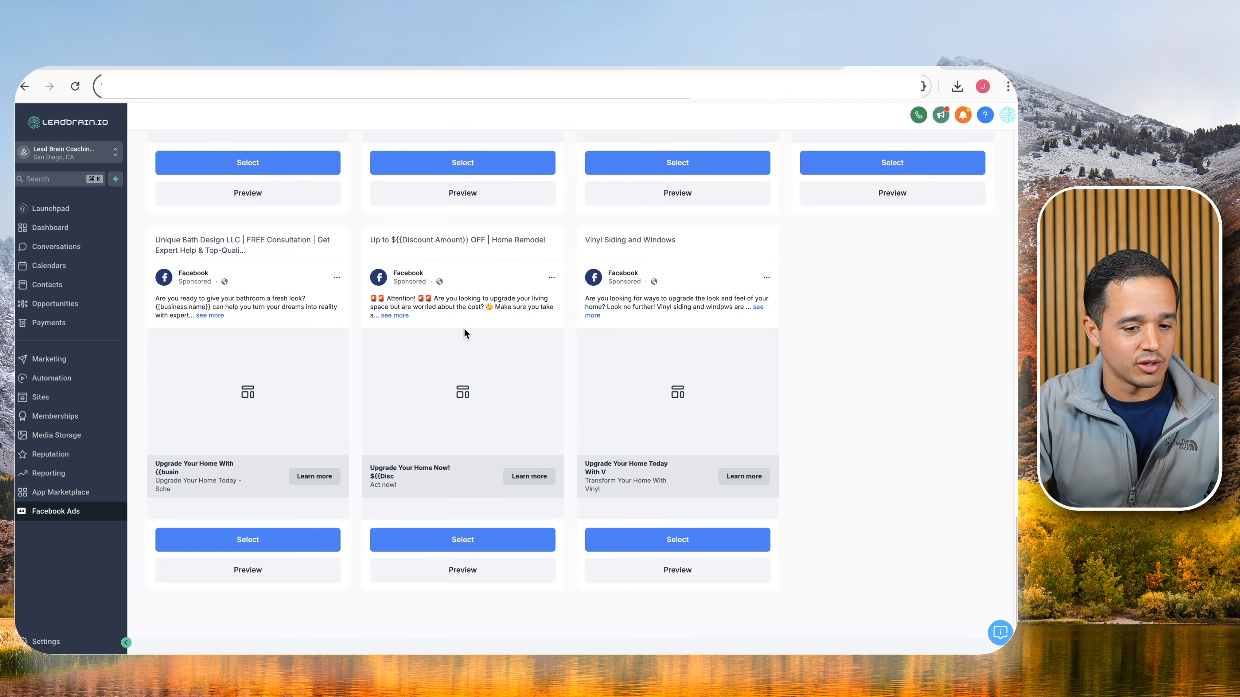
scroll(463, 329, up, 20)
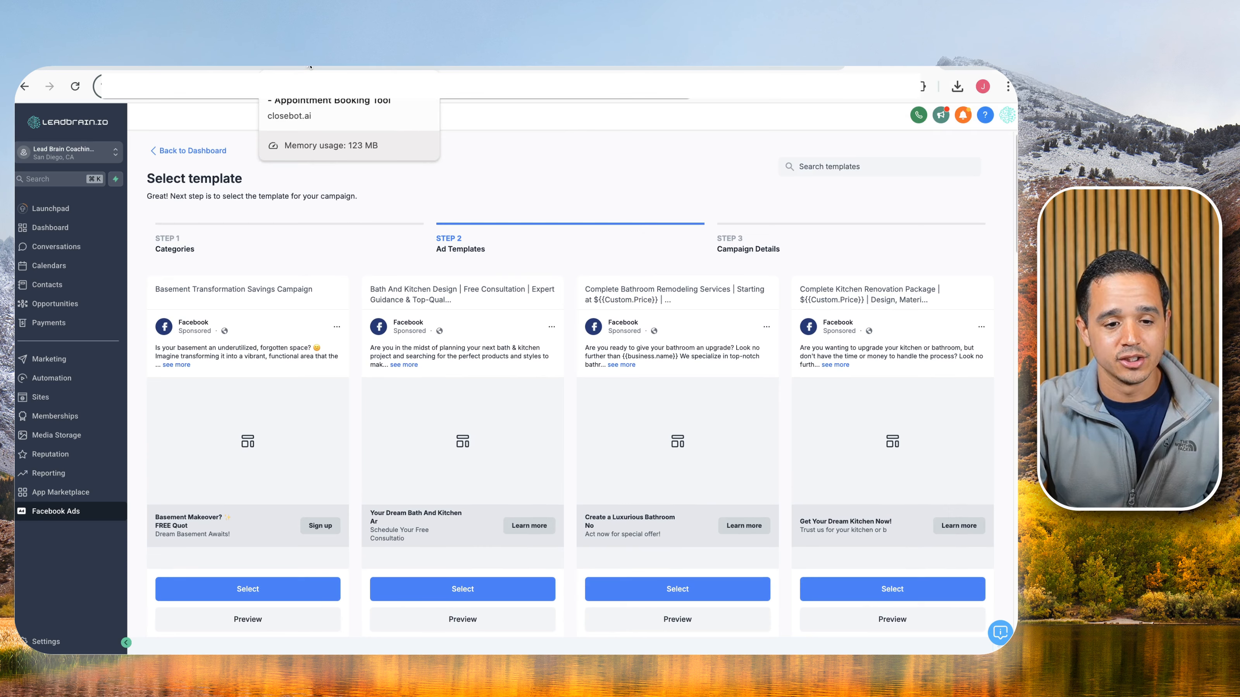
Look at the CloseBot site, then go via the UpHex tab back to the tldraw board.
click(292, 69)
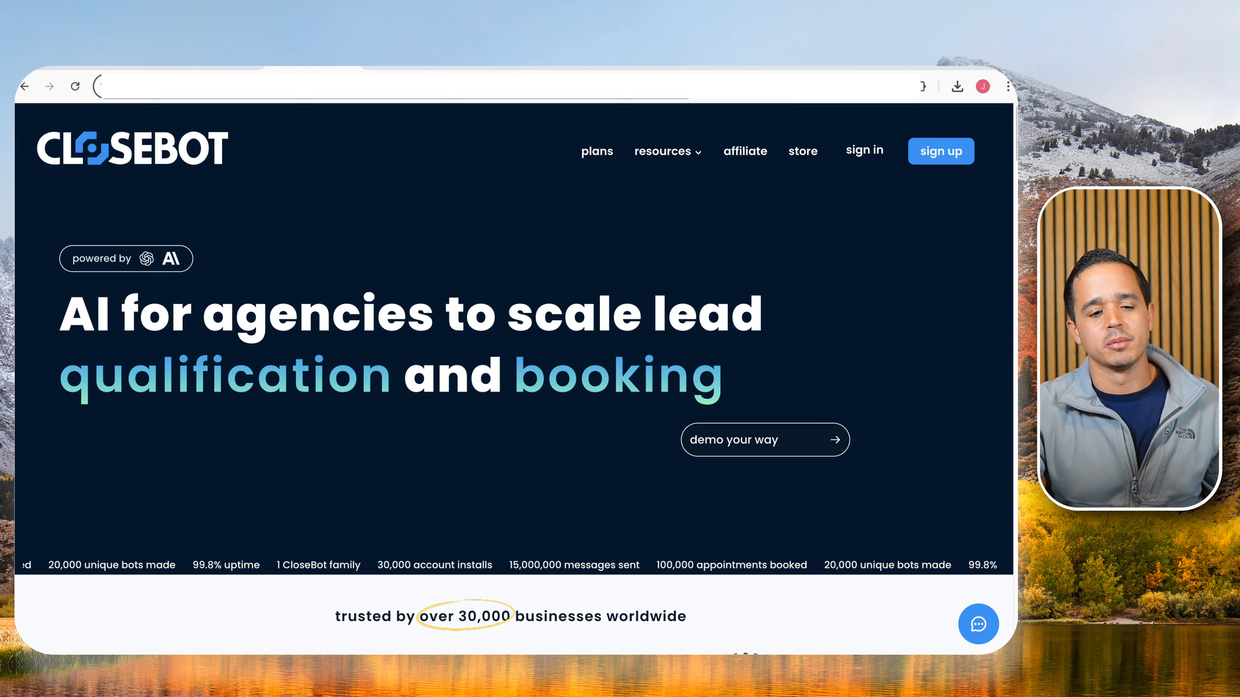
click(196, 65)
click(118, 66)
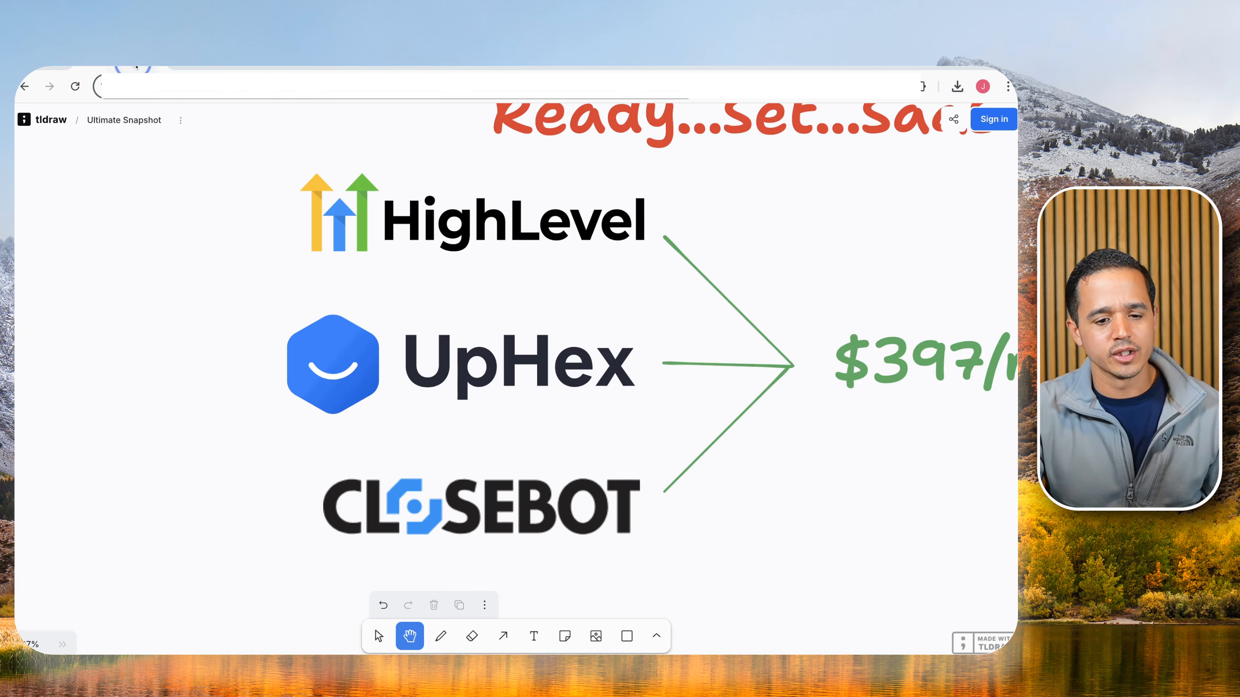
Pan the tldraw board left to show the $397/mo price beside the Workflows frame.
drag(853, 452, 339, 439)
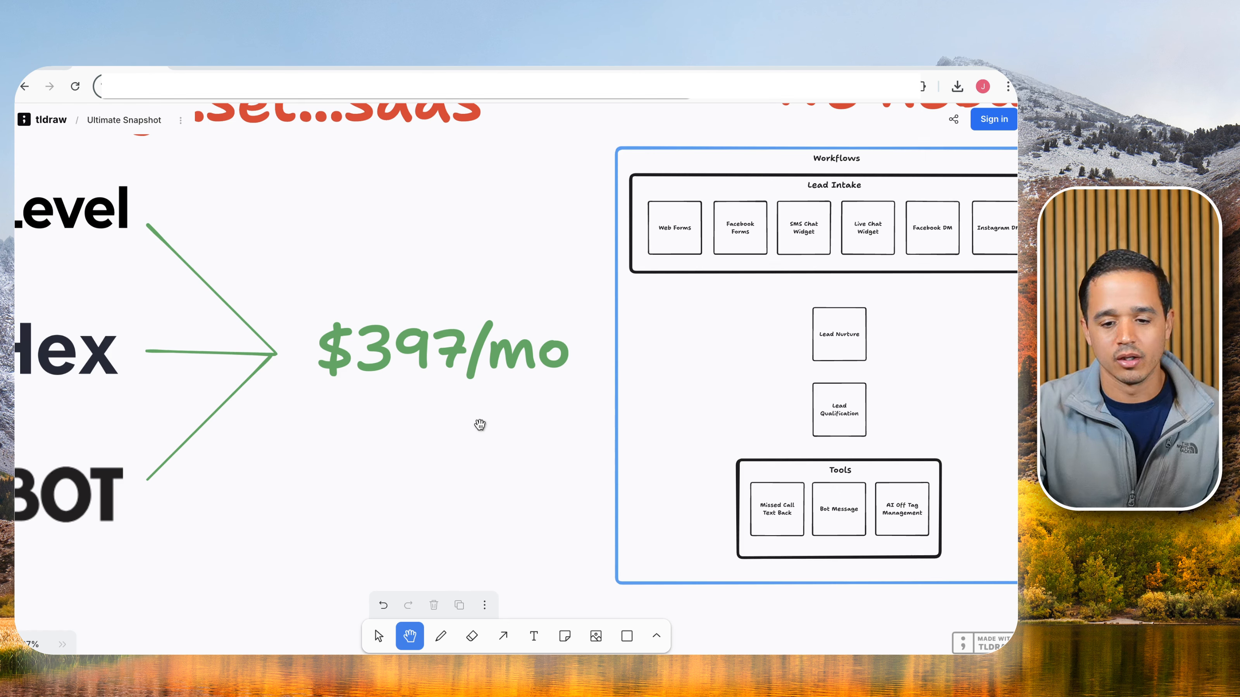
Pan the board over Custom Values, Sales Pipeline and the A2P Form box, then back to Workflows.
drag(827, 415, 299, 459)
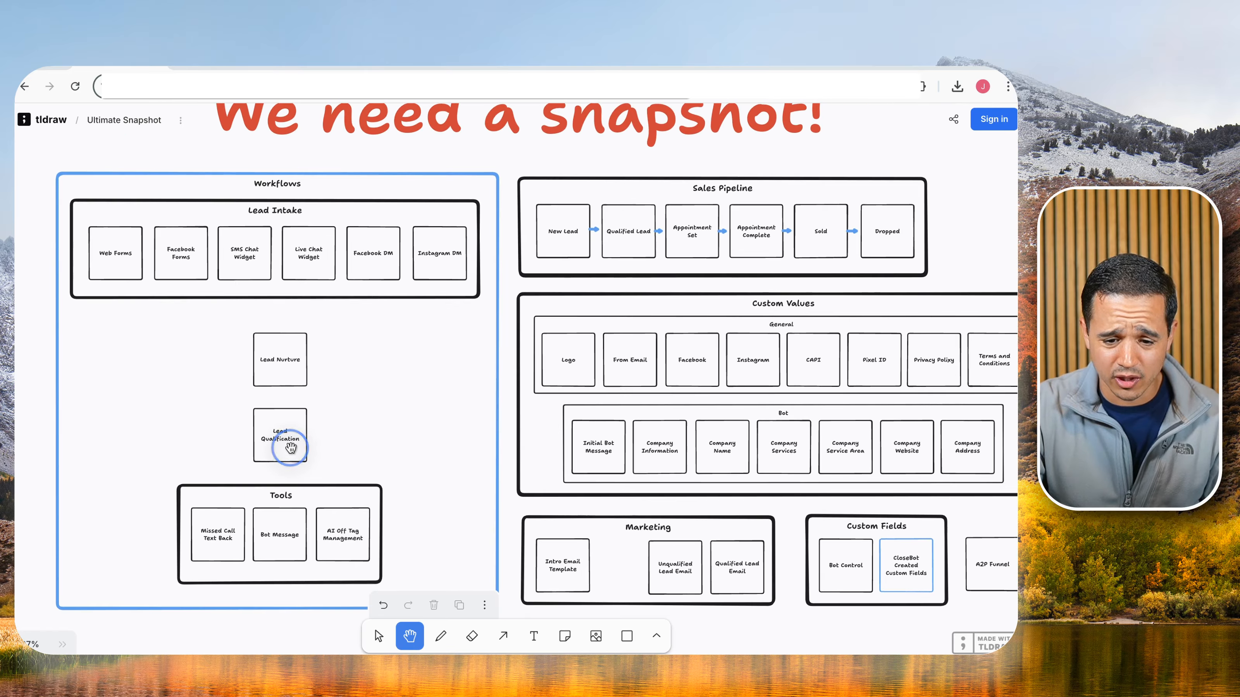
drag(459, 433, 385, 420)
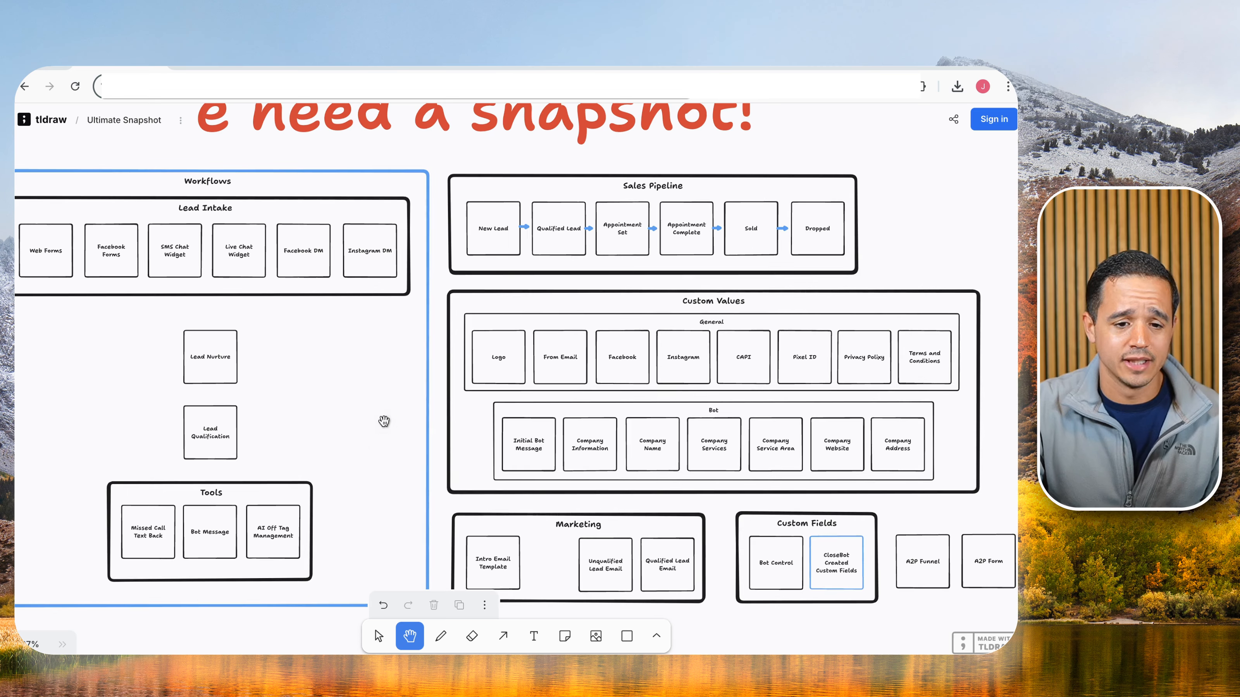
drag(498, 275, 587, 246)
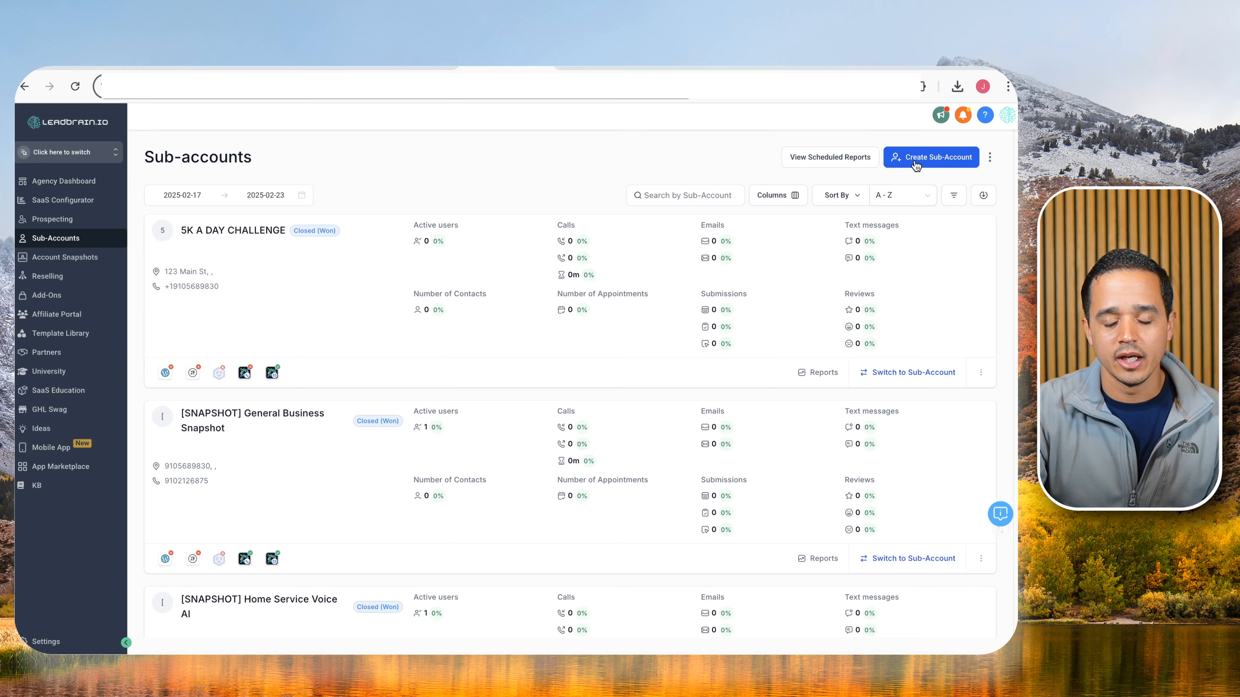
Create a sub-account from the Blank Snapshot and choose to add its details manually.
click(927, 163)
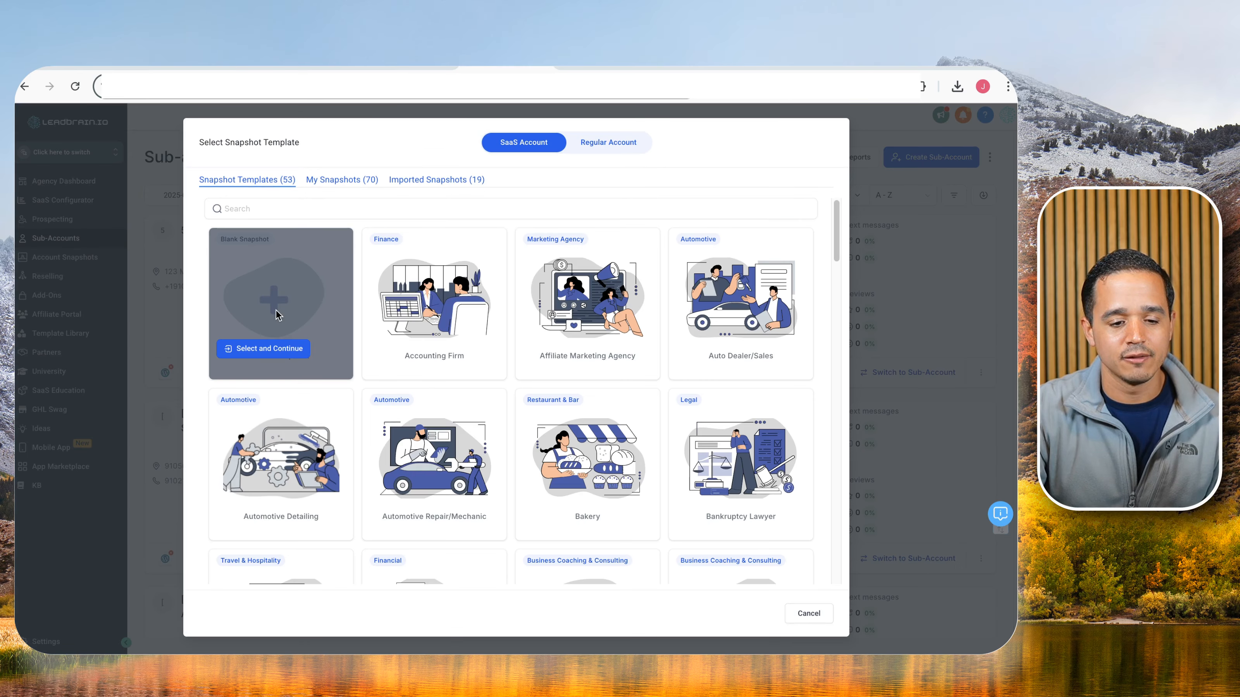
click(271, 349)
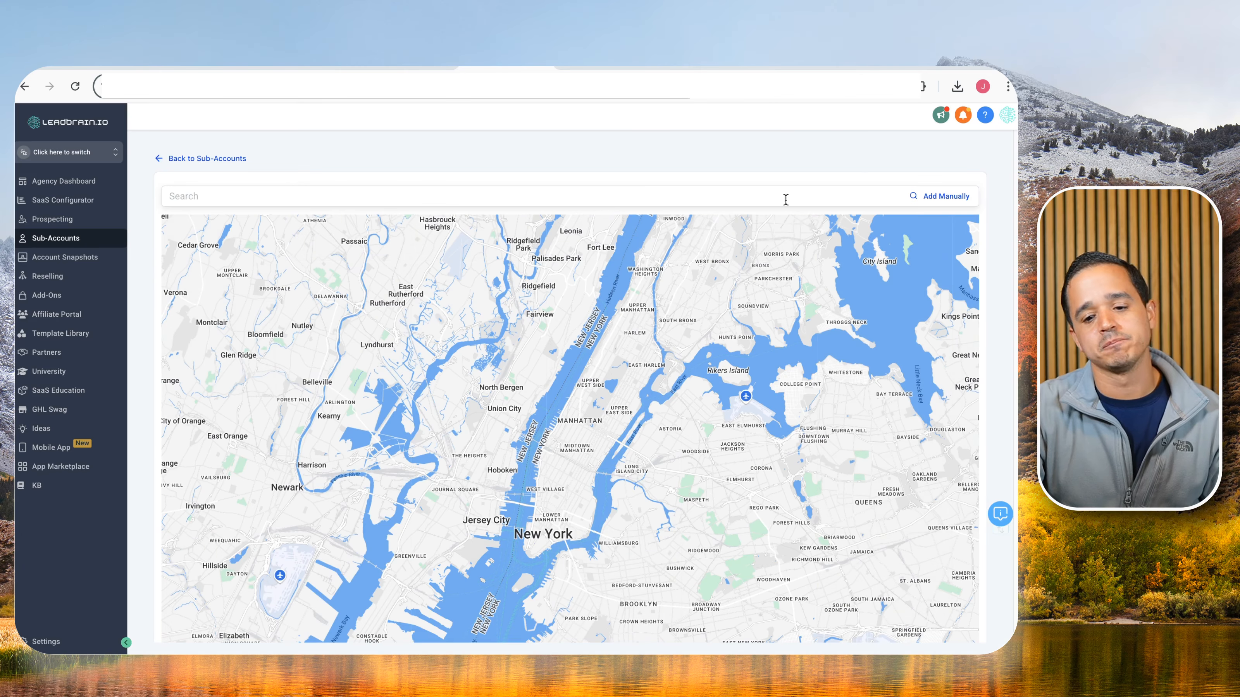
click(964, 201)
click(484, 229)
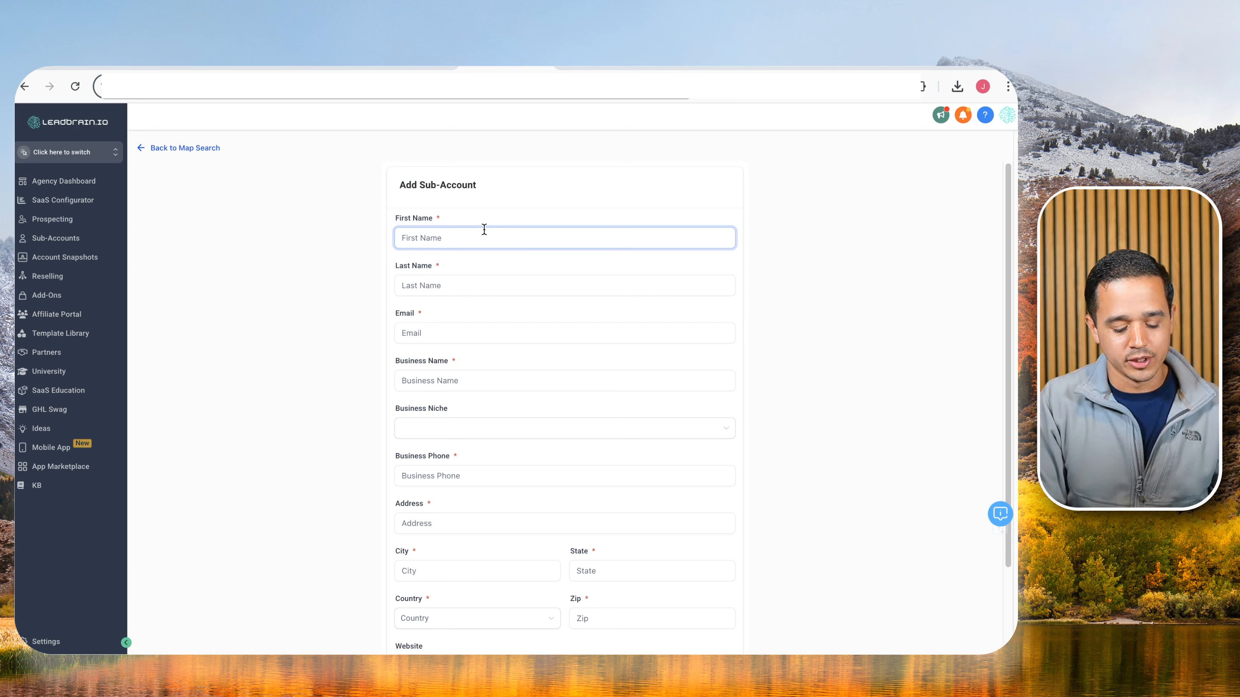
Enter first name 'Ready', last name 'Set' and the contact e-mail, then start the business name with '[SNAPSHOT]'.
text(Ready)
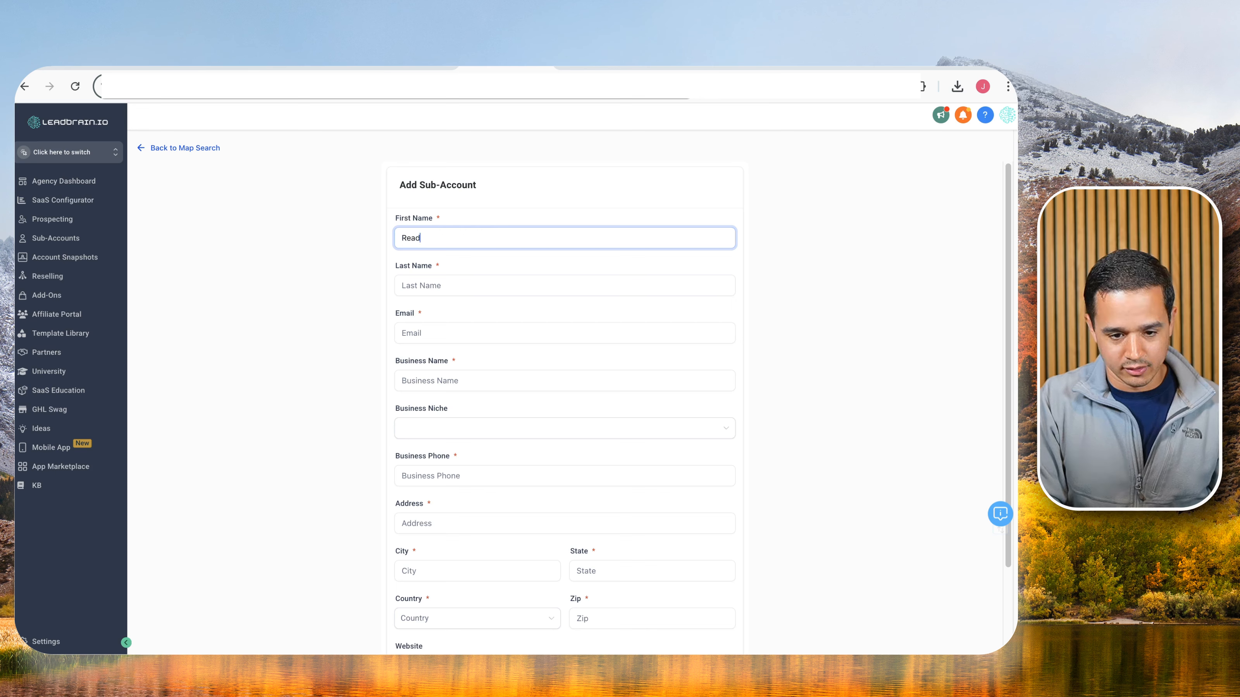
key(Tab)
text(Set)
key(Tab)
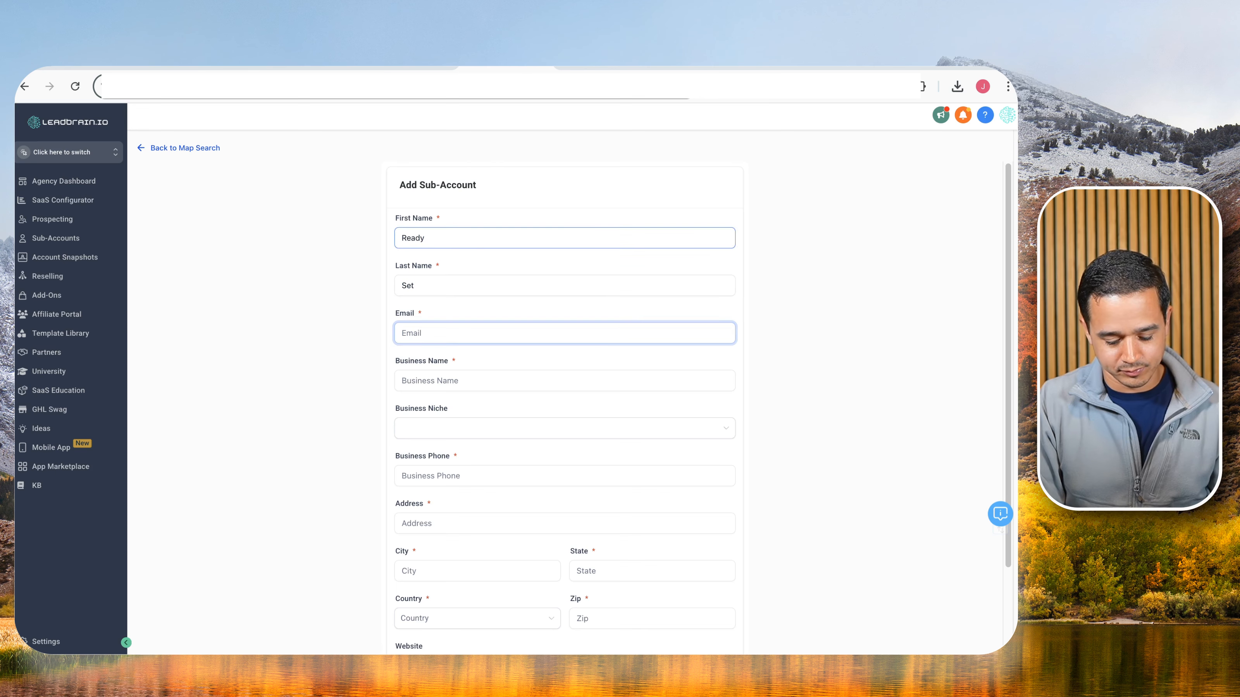
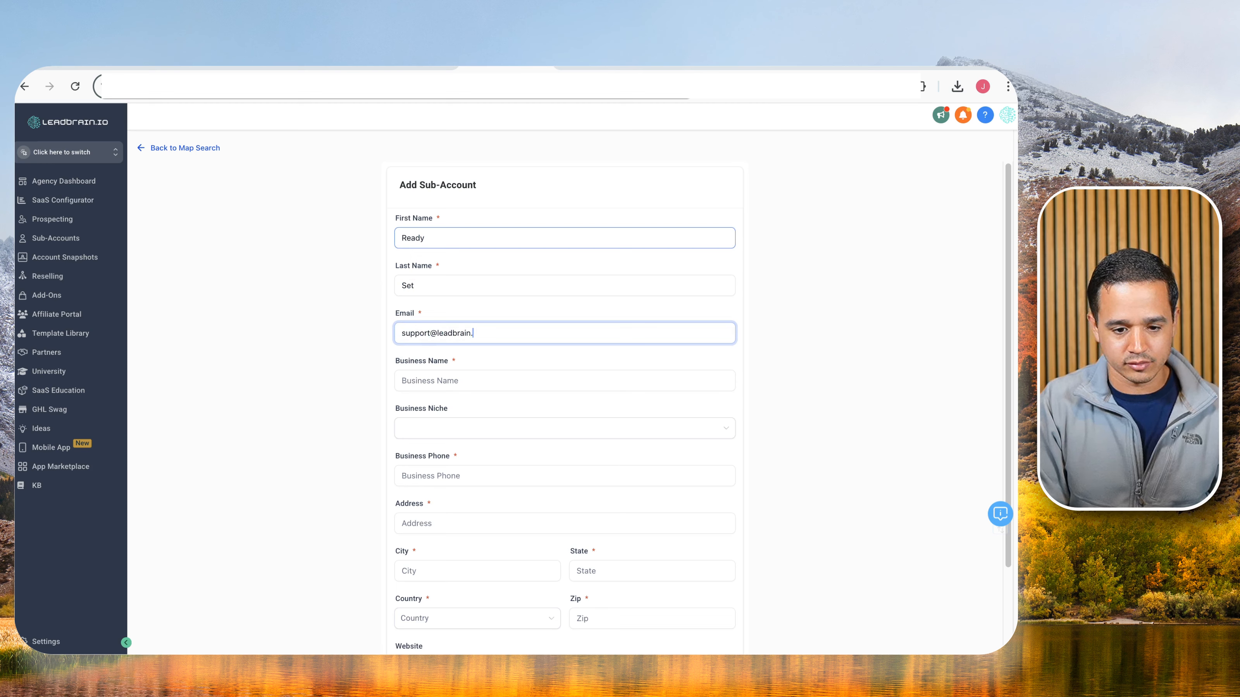
key(super+equal)
key(super+equal)
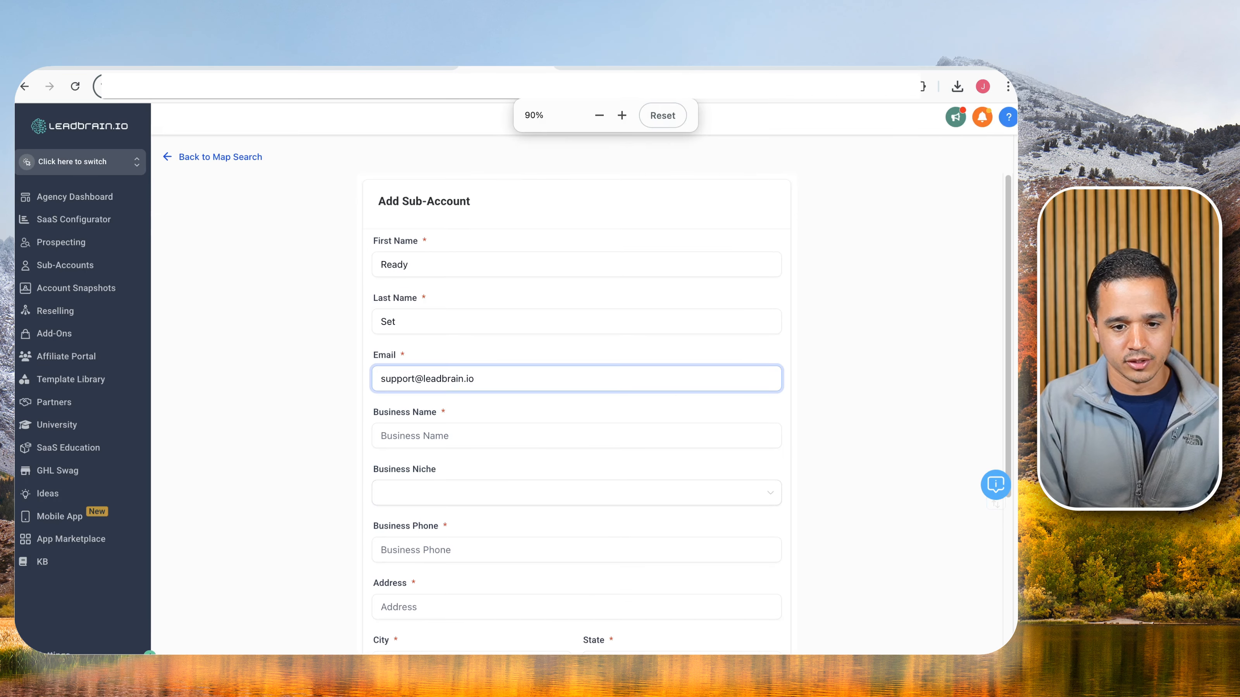
key(Tab)
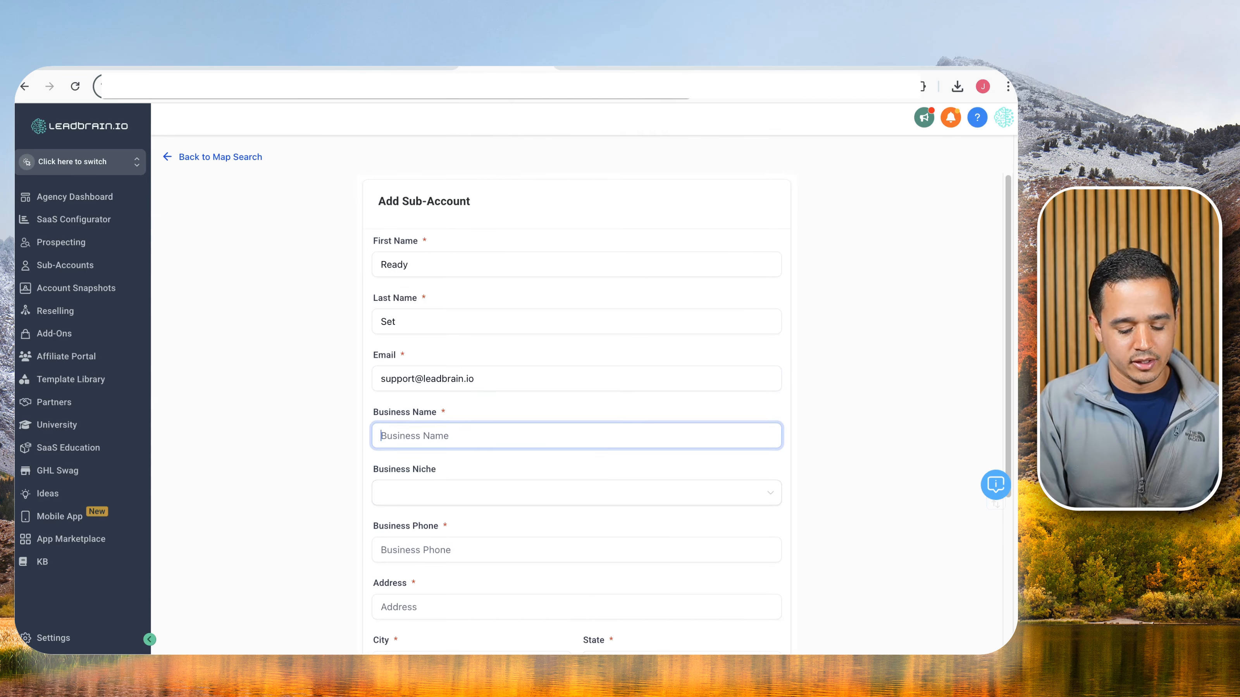
text([])
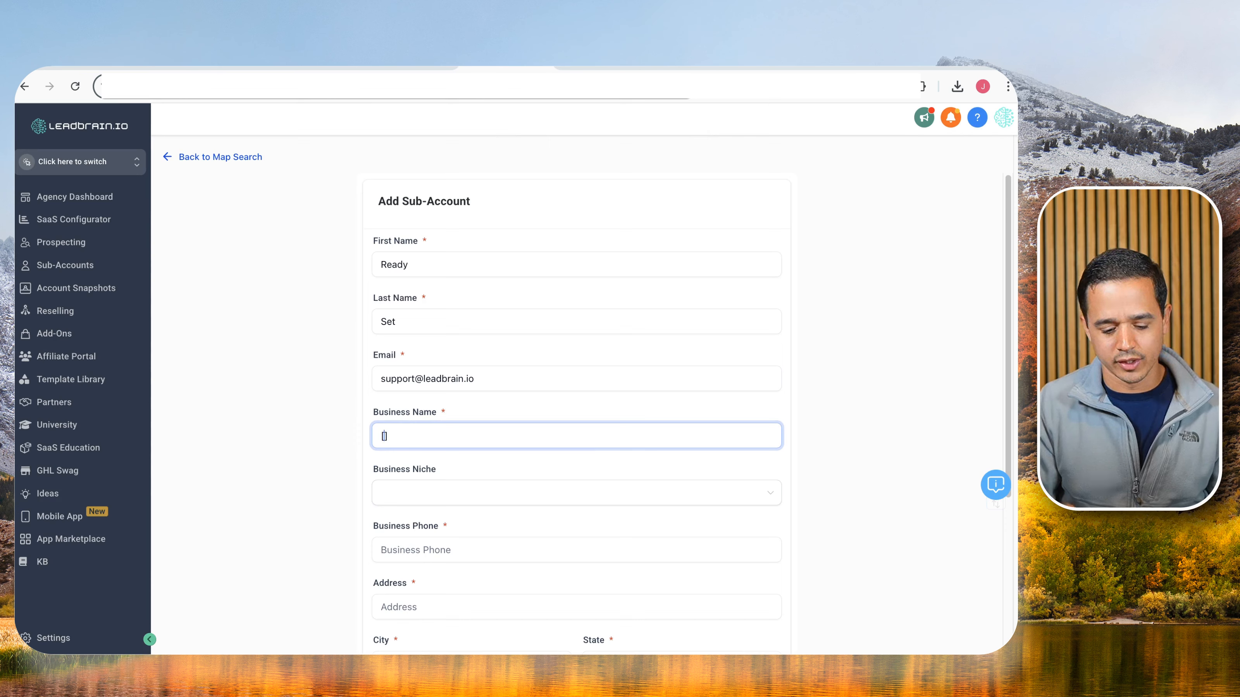
text(SNAPSHOT)
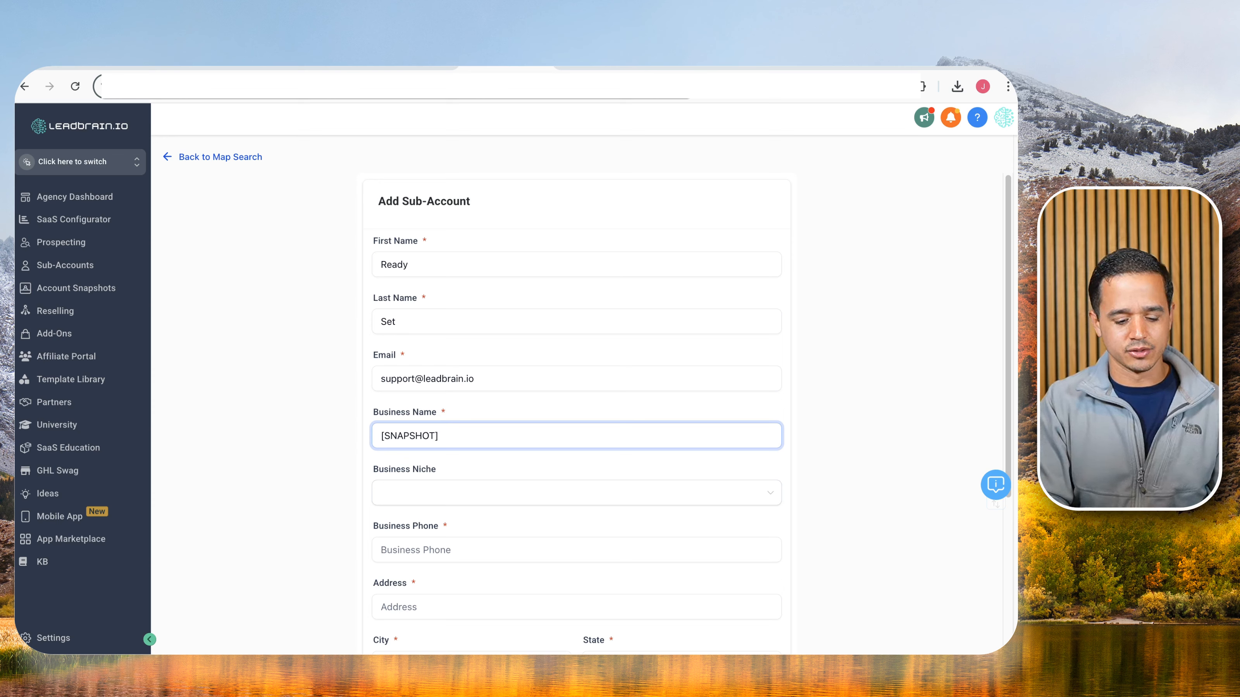
Complete the business name as '[SNAPSHOT] Ready Set SaaS' and enter the business phone number.
text(Ready S)
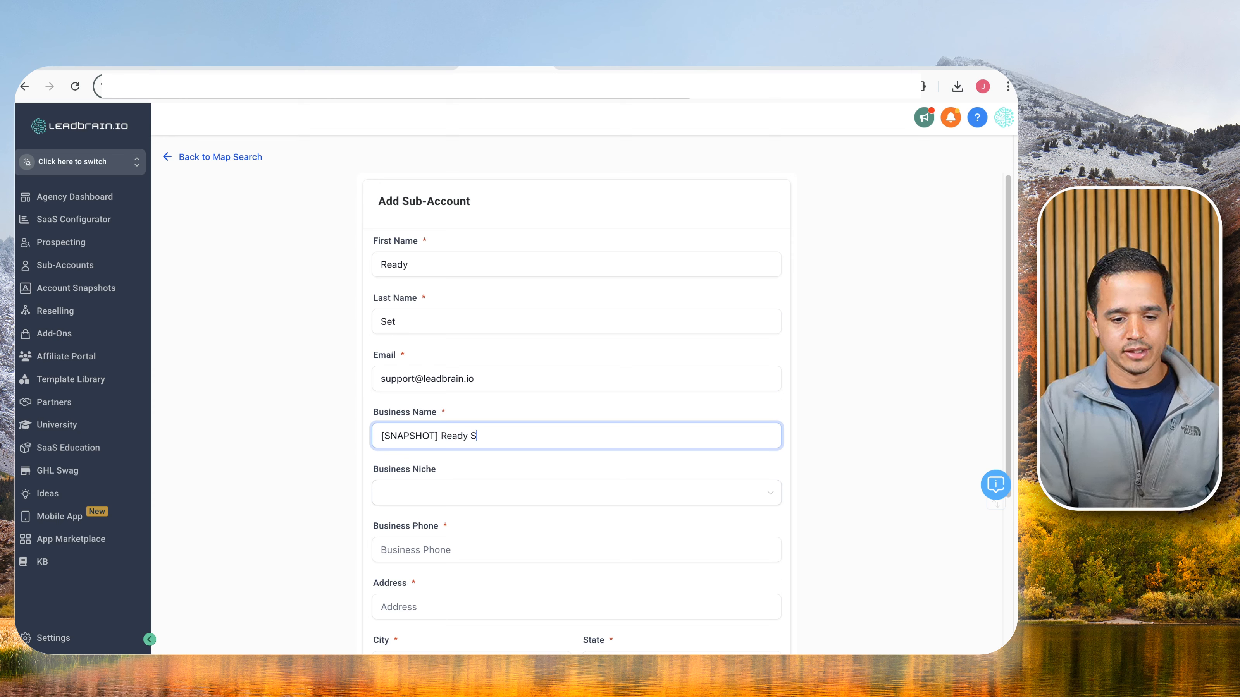
text(et Snap)
key(BackSpace)
key(BackSpace)
key(BackSpace)
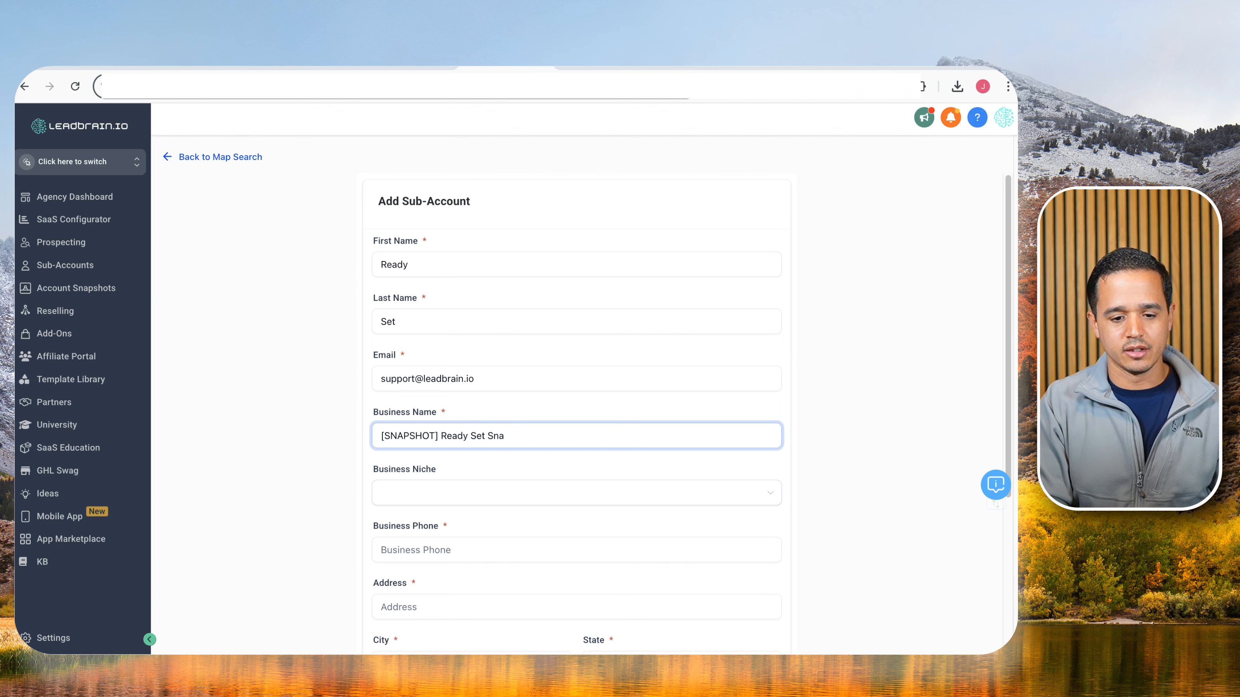
text(aaS)
key(Tab)
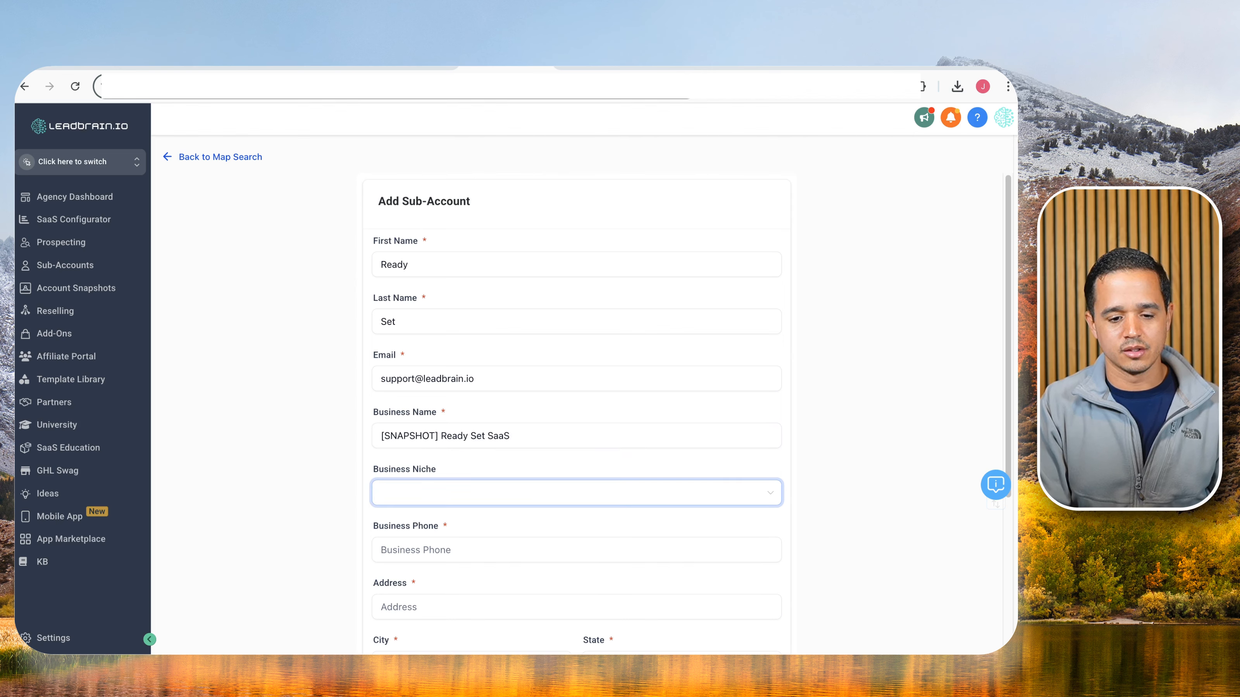
scroll(493, 477, down, 2)
click(493, 482)
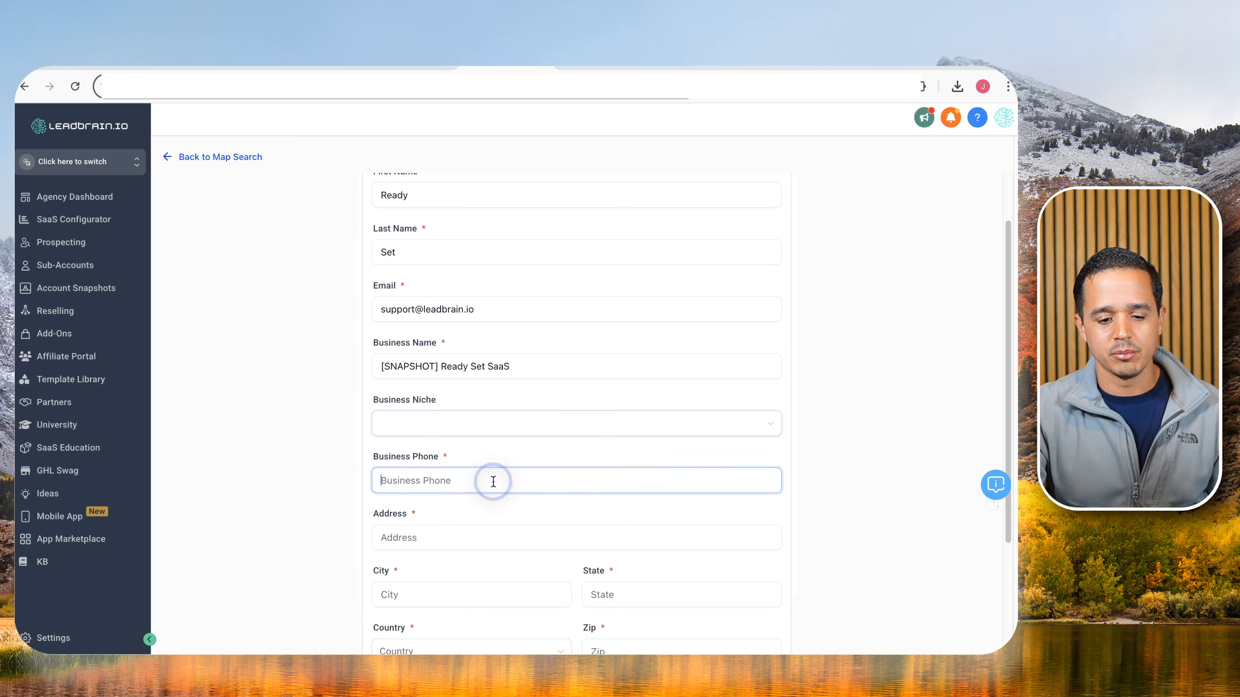
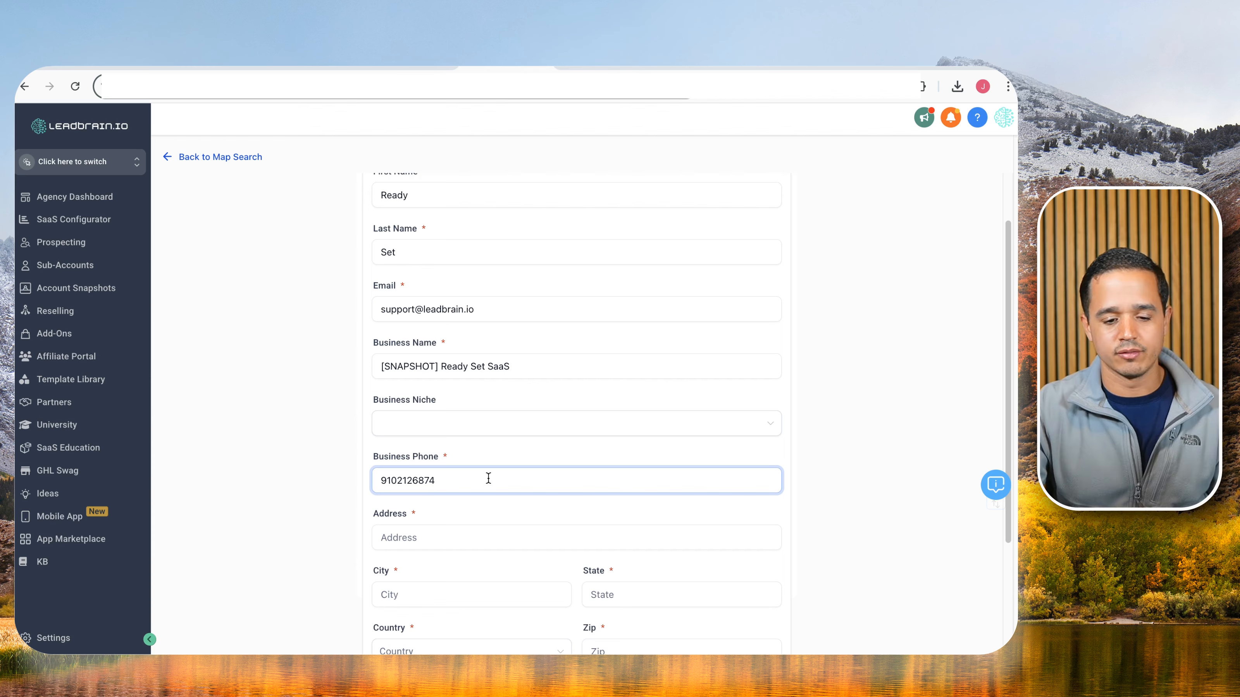
Fill in the business street address, city, state and zip code, with country United States.
scroll(464, 488, down, 1)
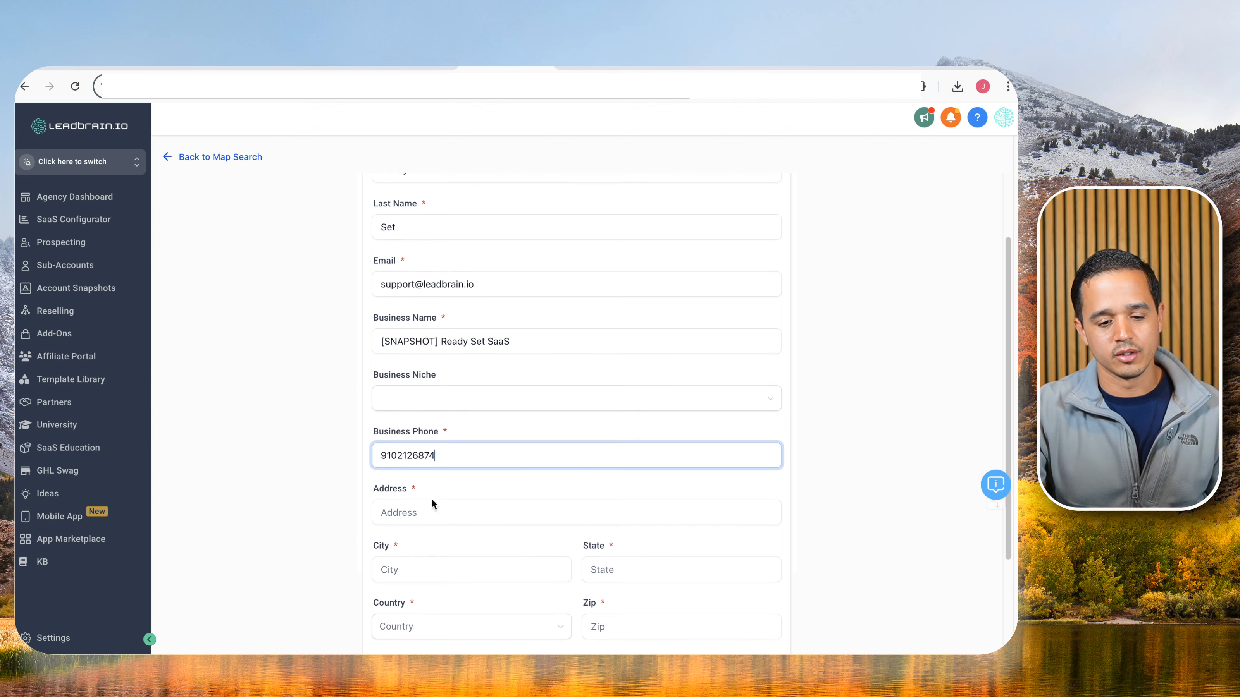
click(421, 506)
scroll(435, 489, down, 3)
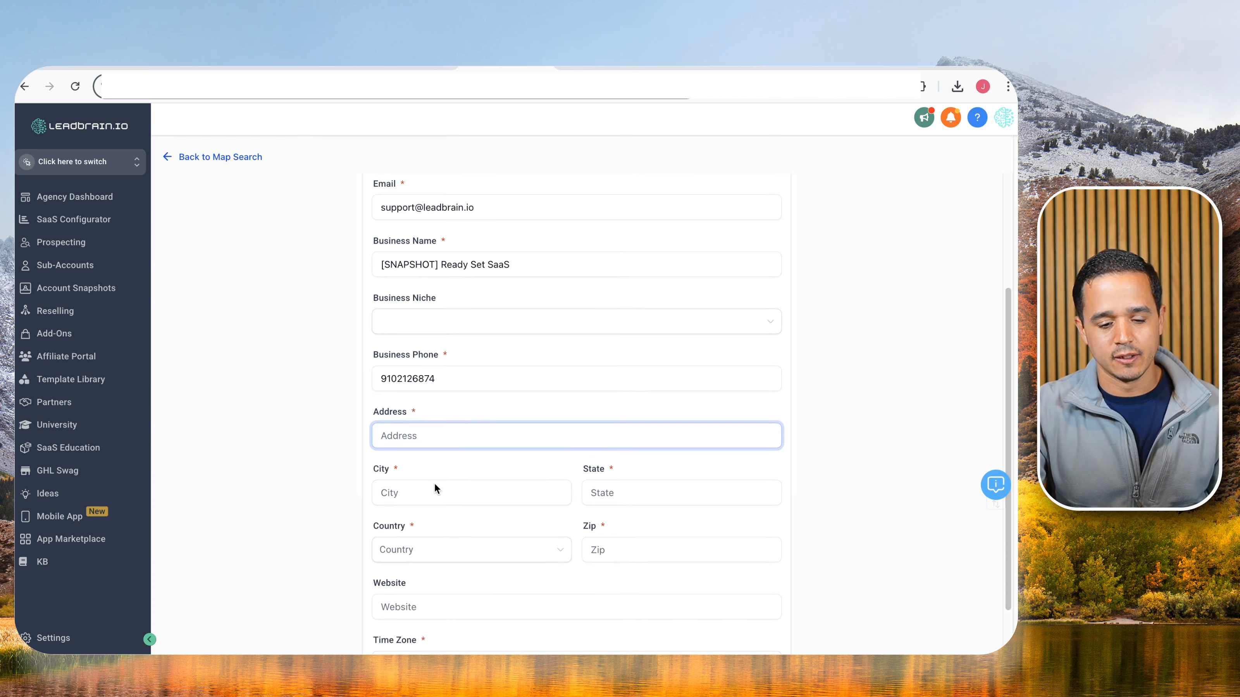
text(123 Main St)
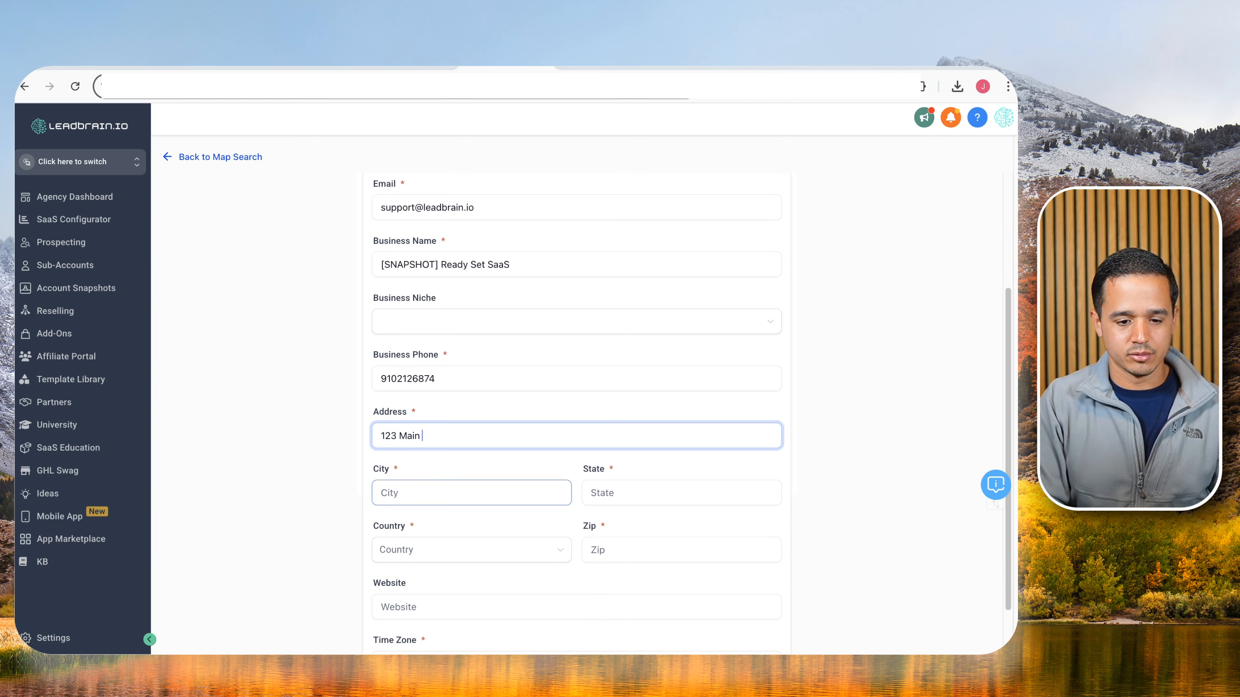
key(Tab)
text(Miami)
key(Tab)
text(FL)
key(Tab)
key(Down)
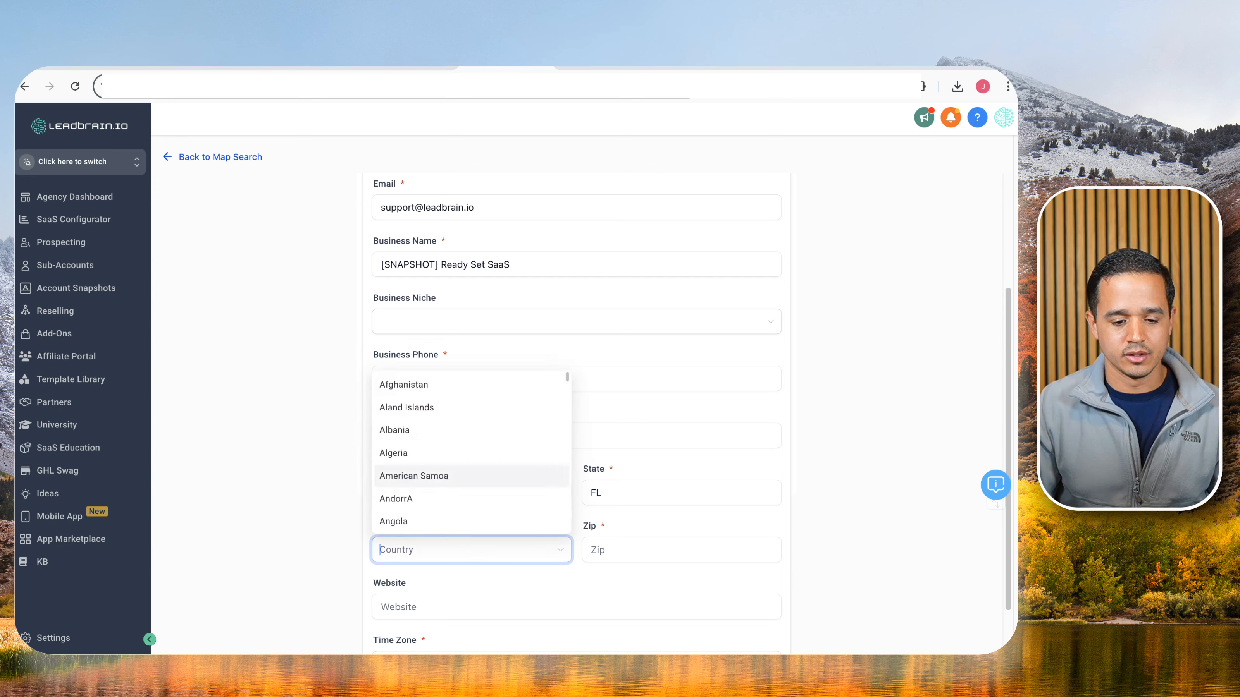
text(u)
key(Down)
key(Down)
key(Down)
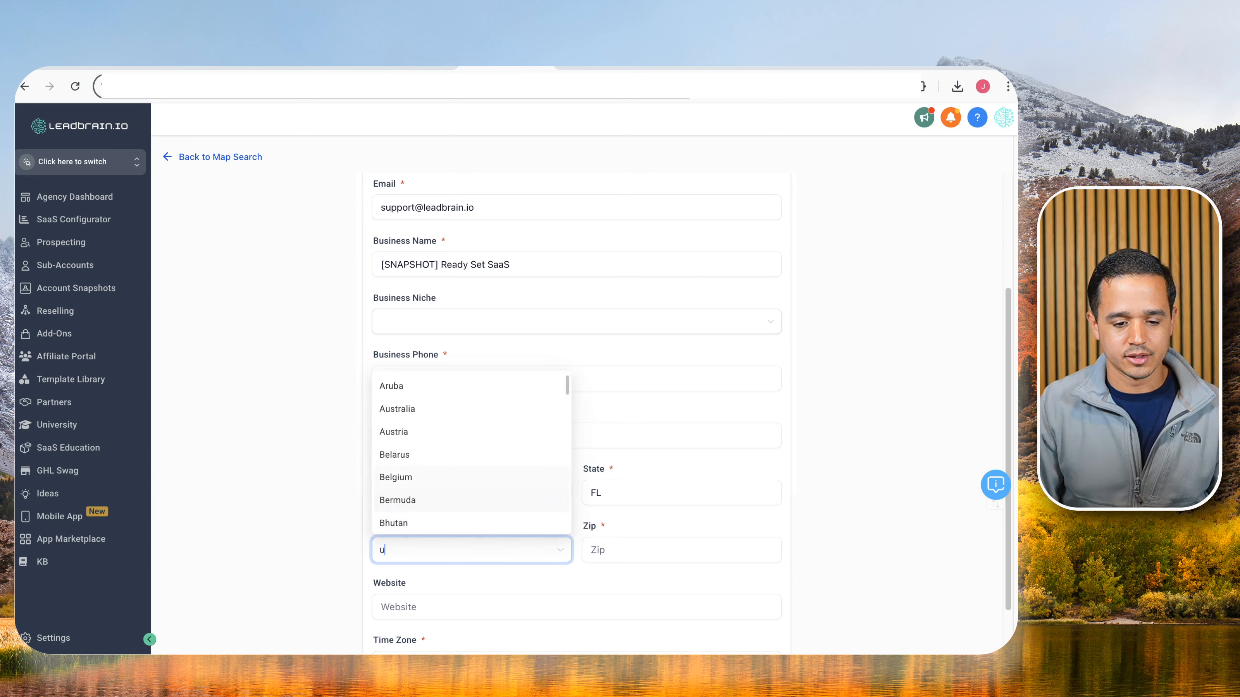
text(nited)
key(Down)
key(Down)
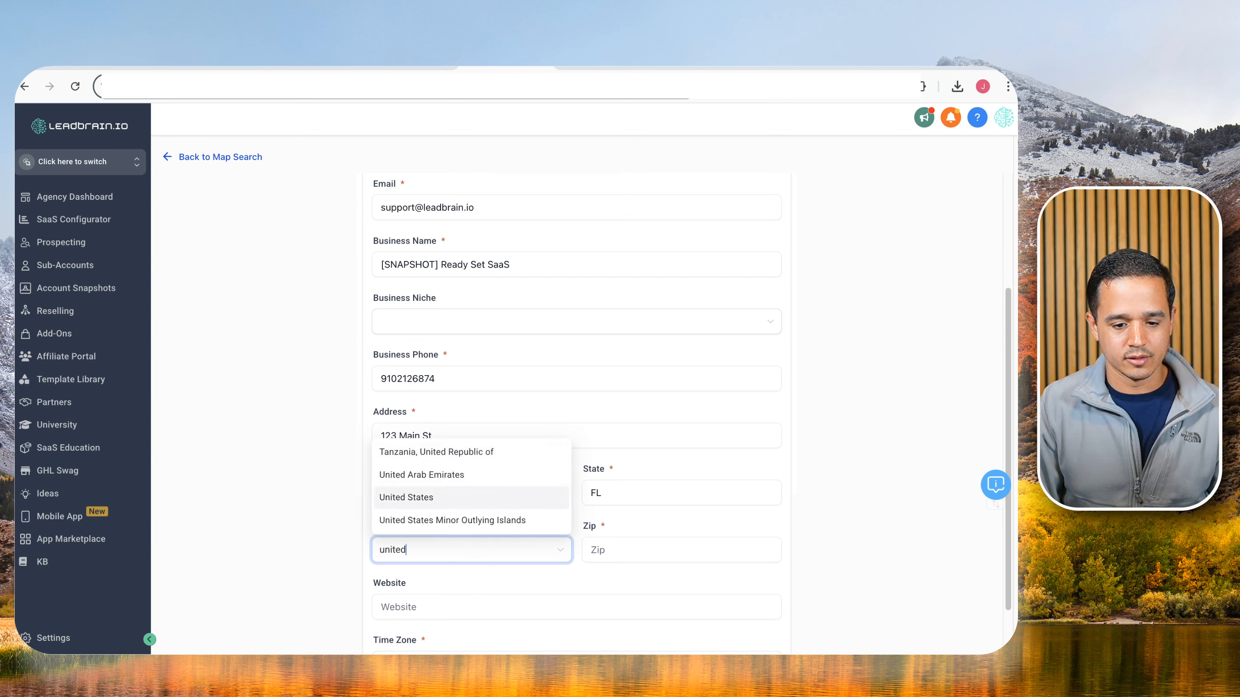
key(Tab)
text(33186)
key(Tab)
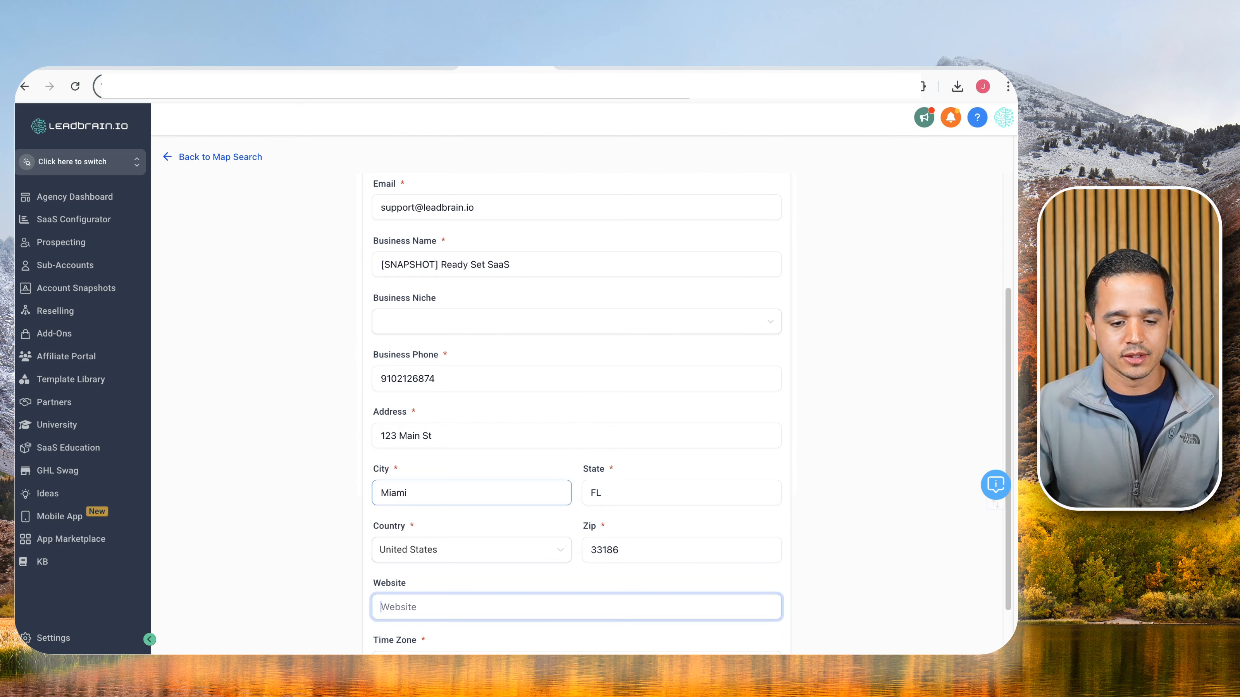
Choose the America/New_York time zone, create the sub-account and switch into it.
scroll(429, 498, down, 2)
click(420, 579)
scroll(449, 538, down, 2)
scroll(457, 526, down, 5)
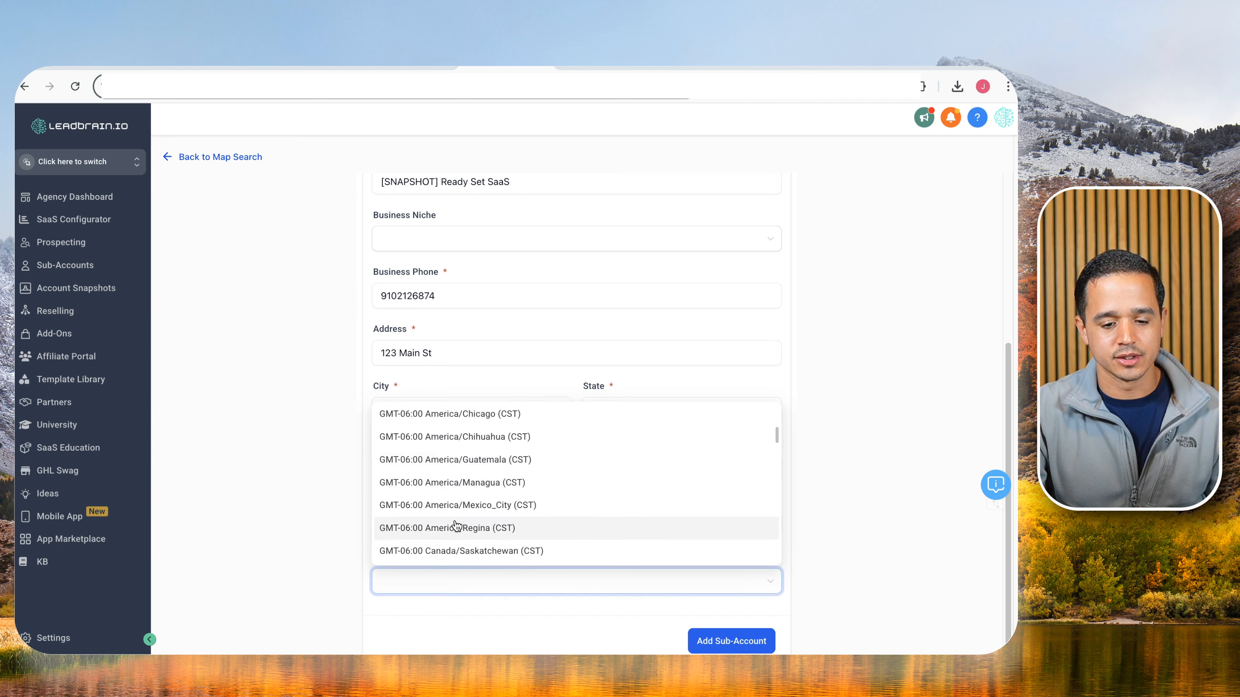
scroll(456, 526, down, 6)
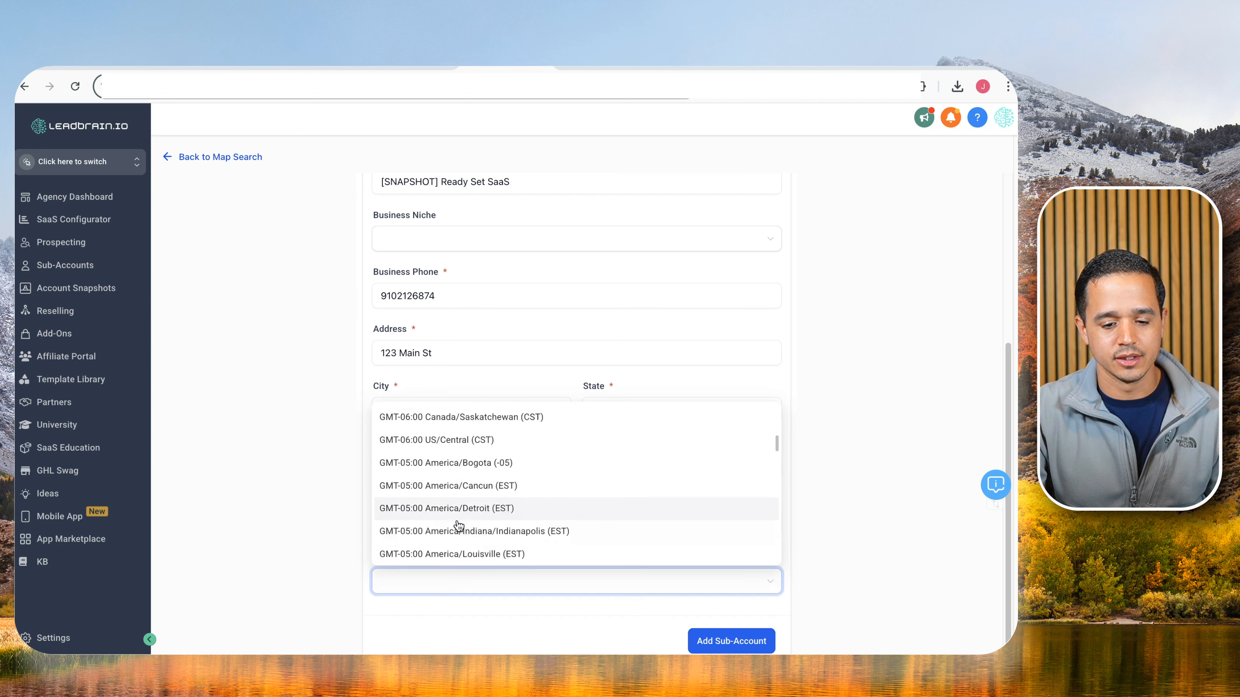
click(458, 523)
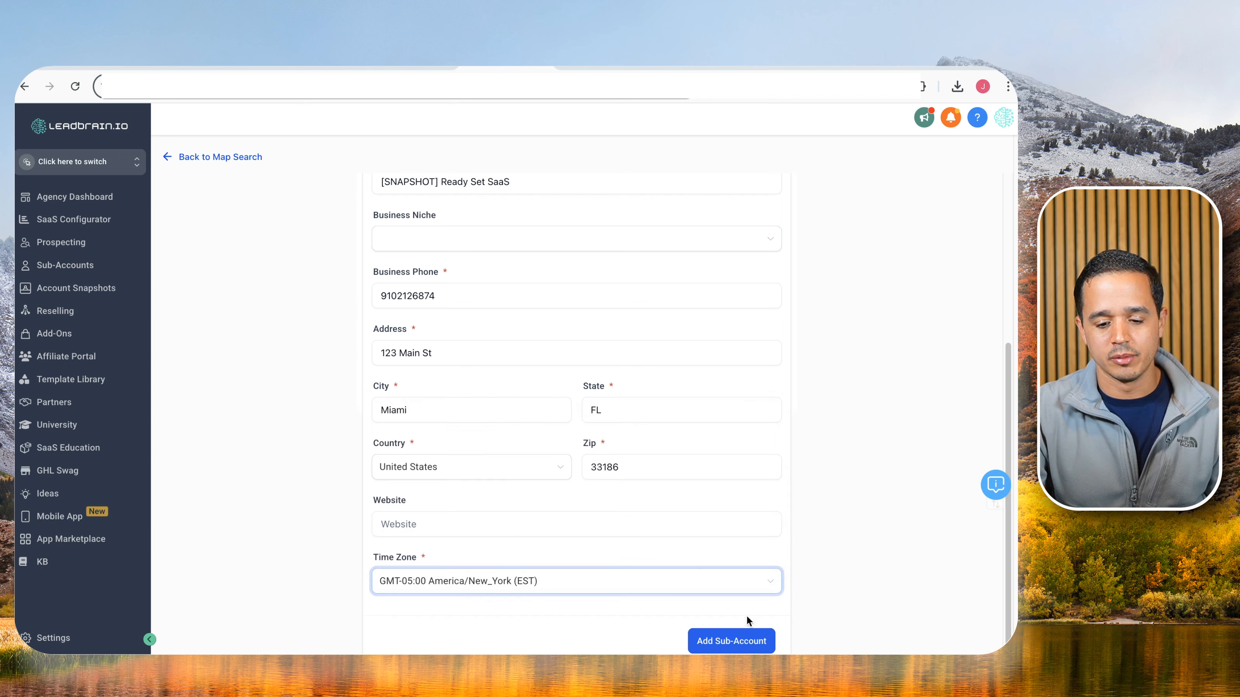
click(737, 631)
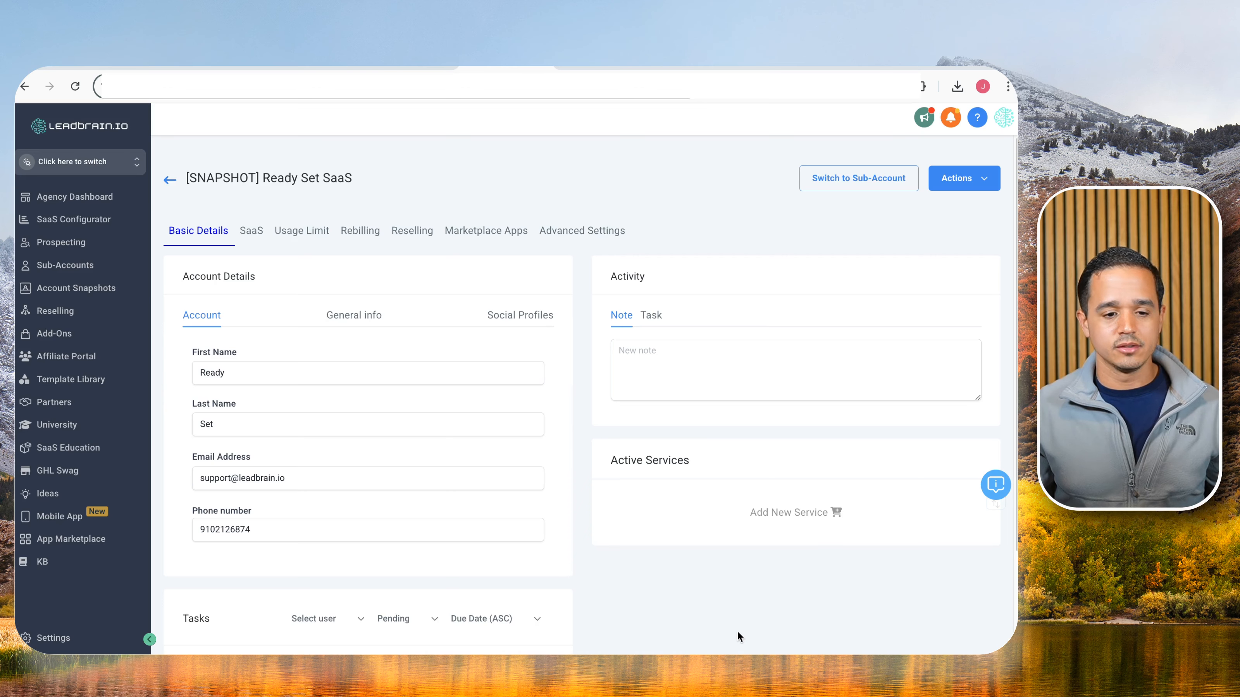
click(844, 179)
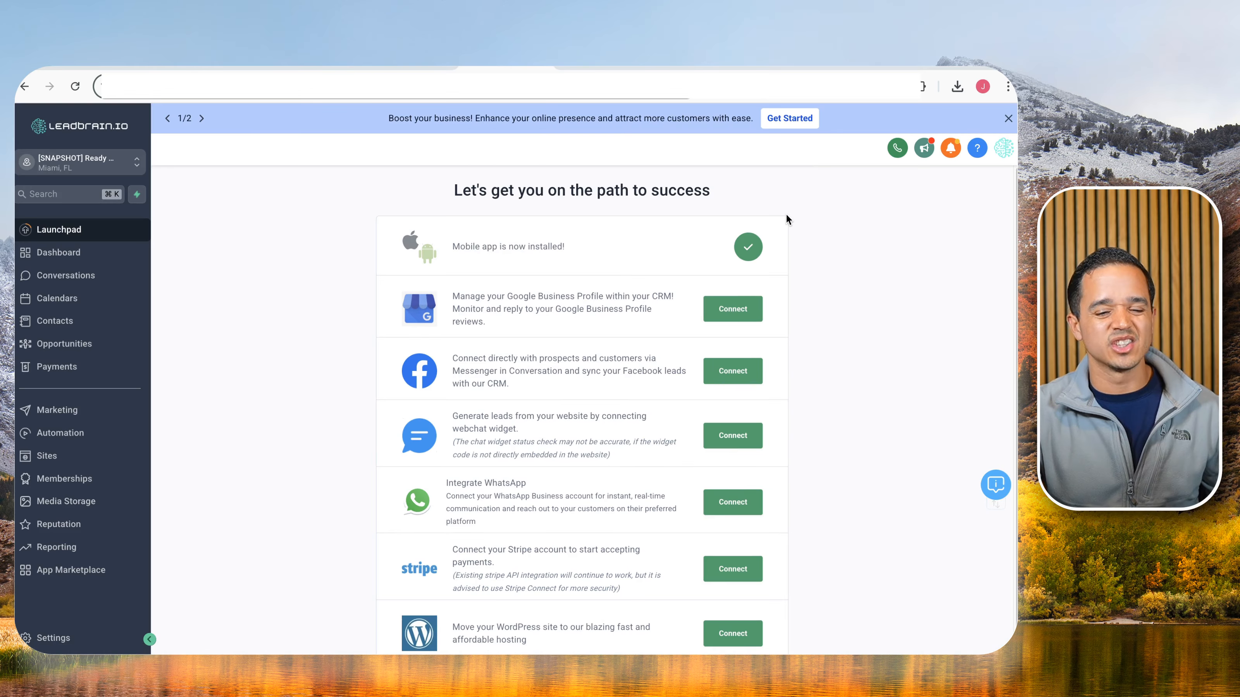
Close the blue promo banner on the launchpad and return to the tldraw Ultimate Snapshot board.
click(1008, 118)
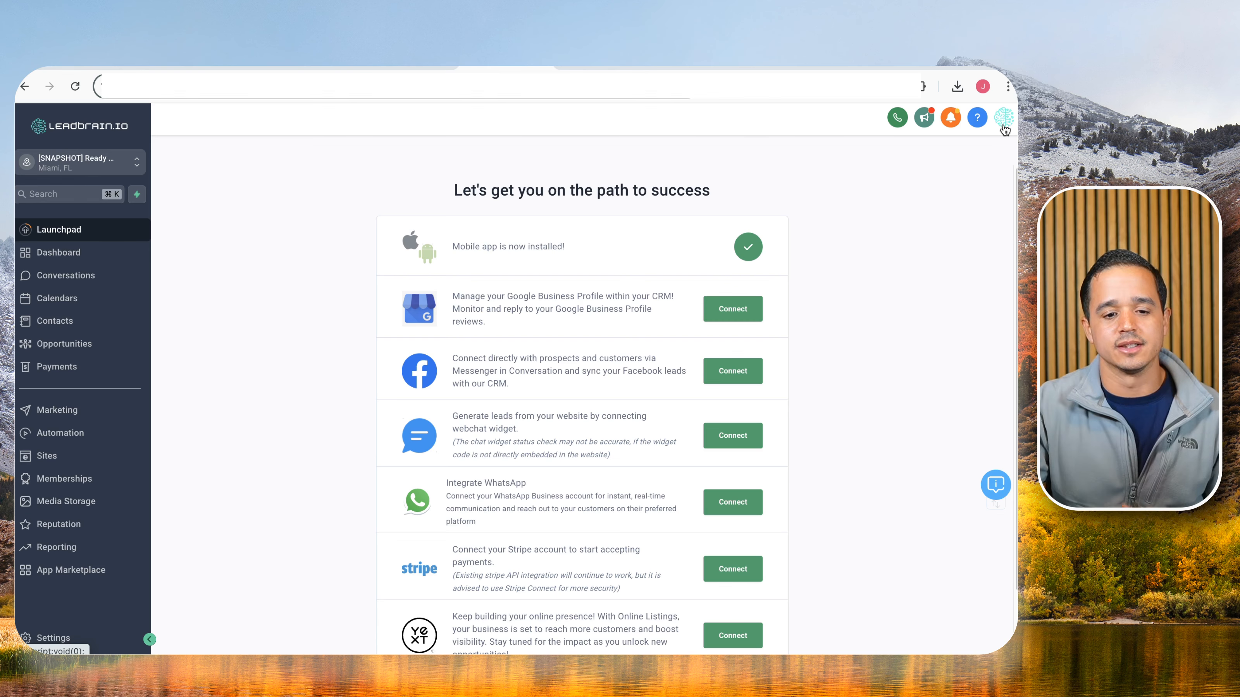
click(135, 68)
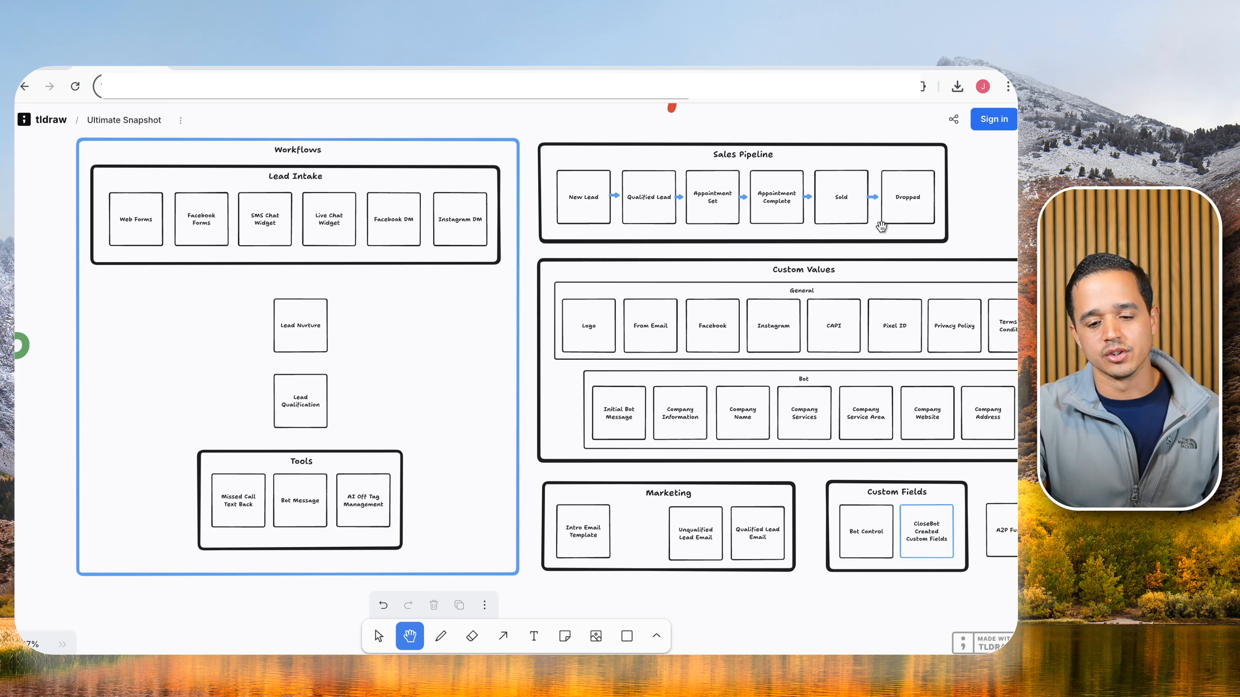
Pan and zoom the board to the Custom Values plan, then go back to the LeadBrain launchpad.
drag(966, 212, 642, 175)
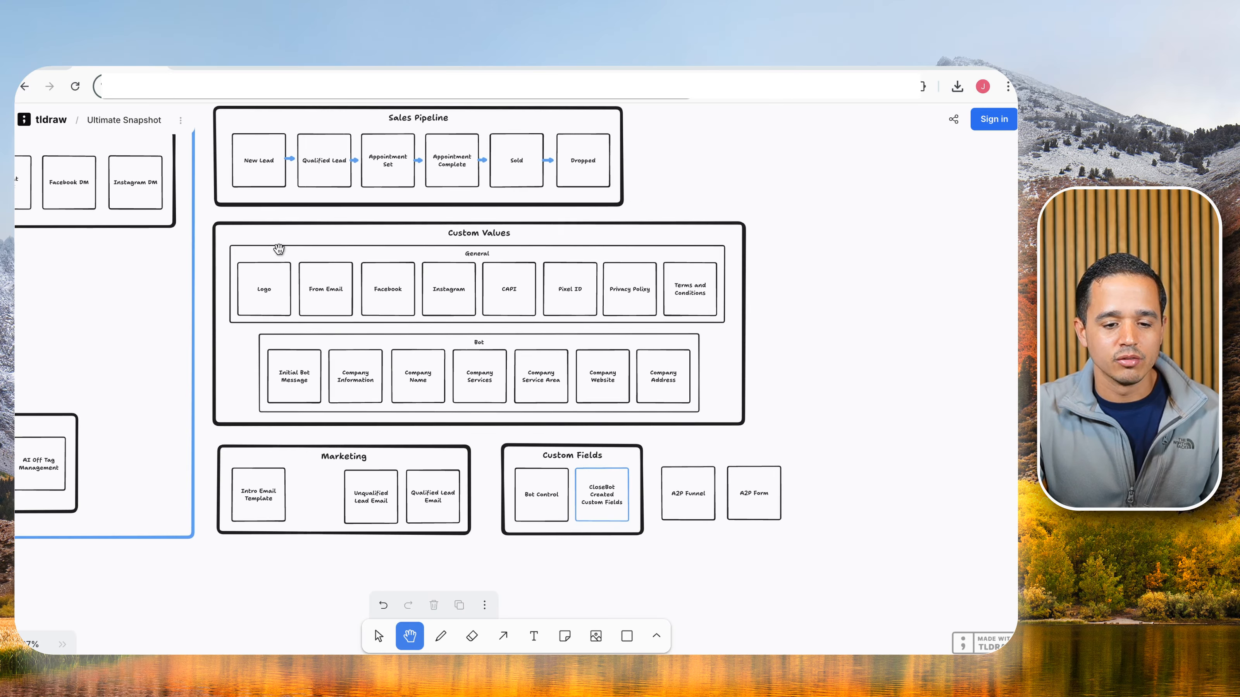
scroll(523, 302, up, 3)
scroll(522, 302, up, 3)
drag(482, 327, 565, 326)
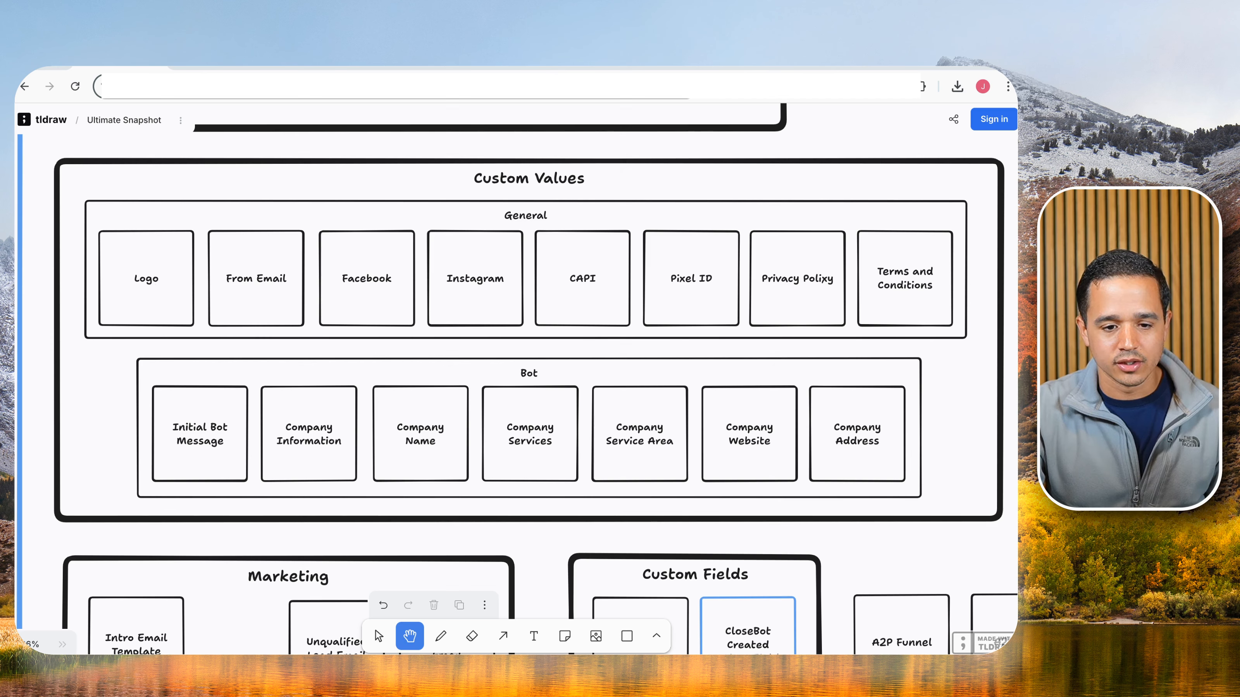
click(251, 63)
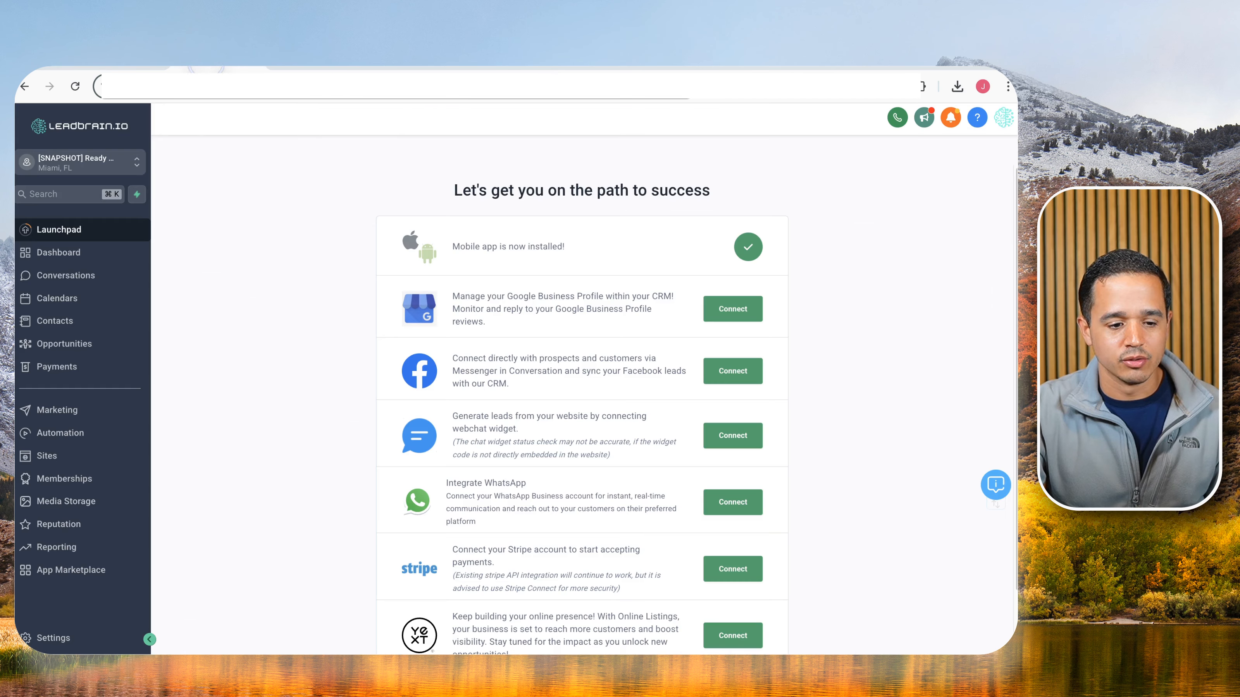
Go to the sub-account's Custom Values settings page.
click(77, 630)
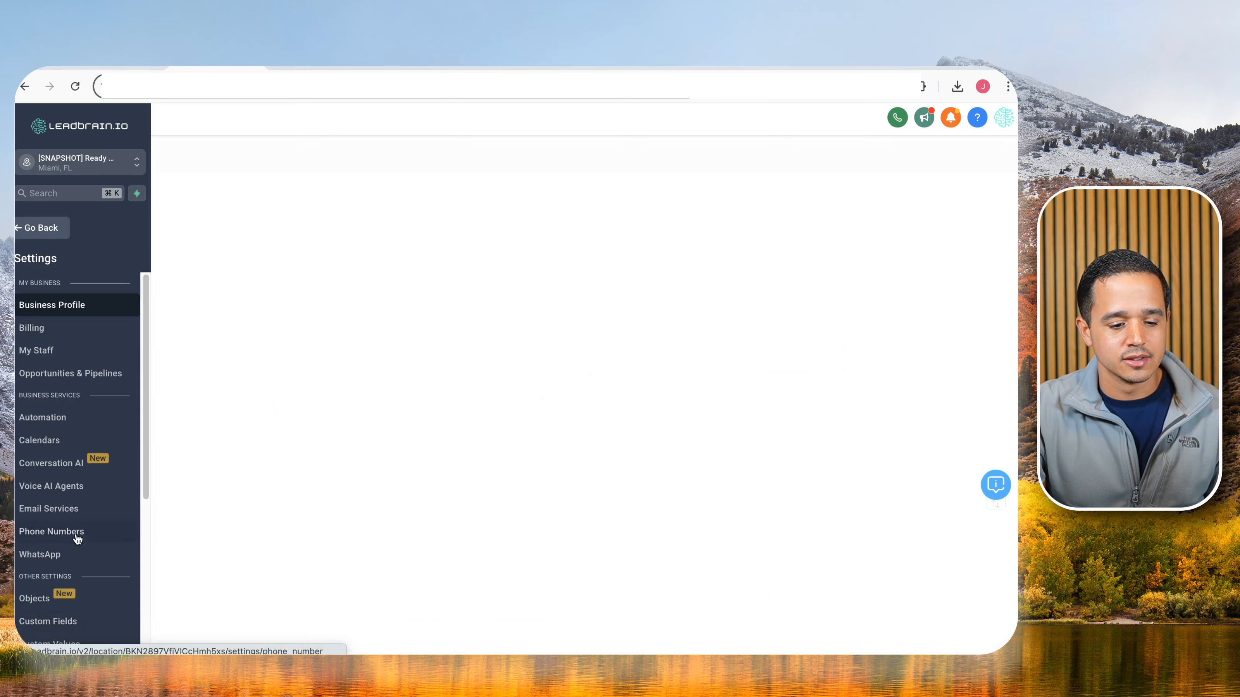
scroll(73, 537, down, 3)
click(65, 577)
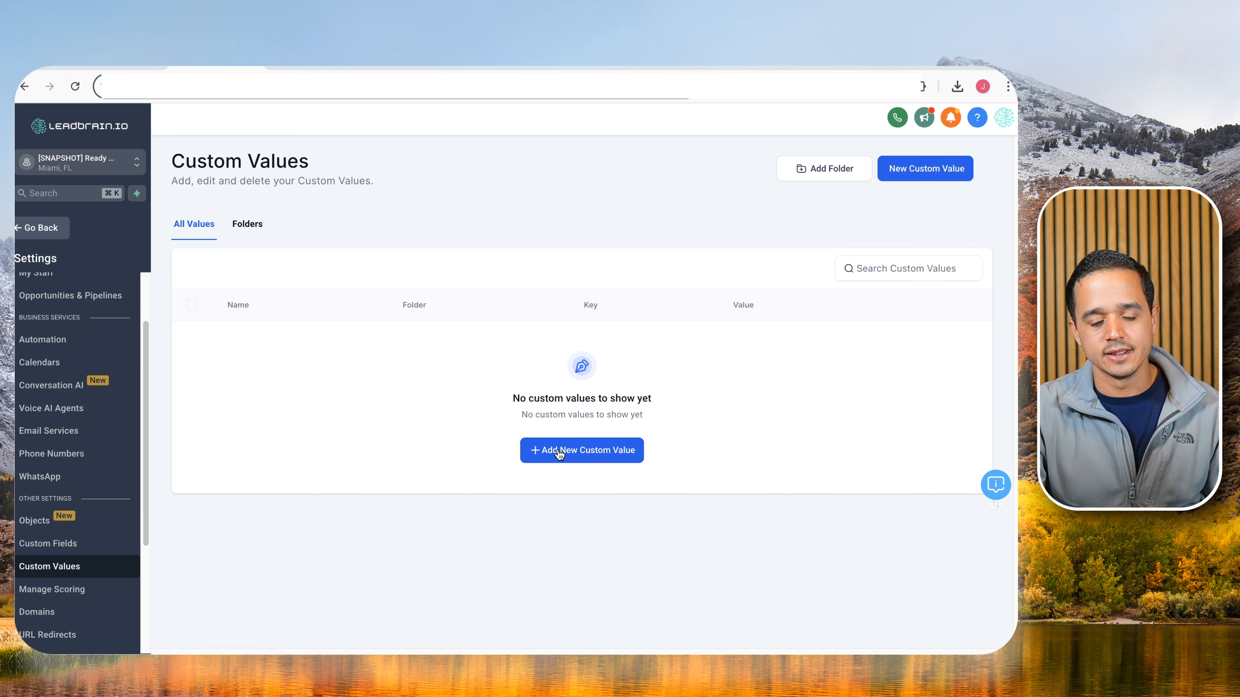
Create the 'LB Custom Values' folder and open it from the Folders list.
click(799, 176)
click(510, 398)
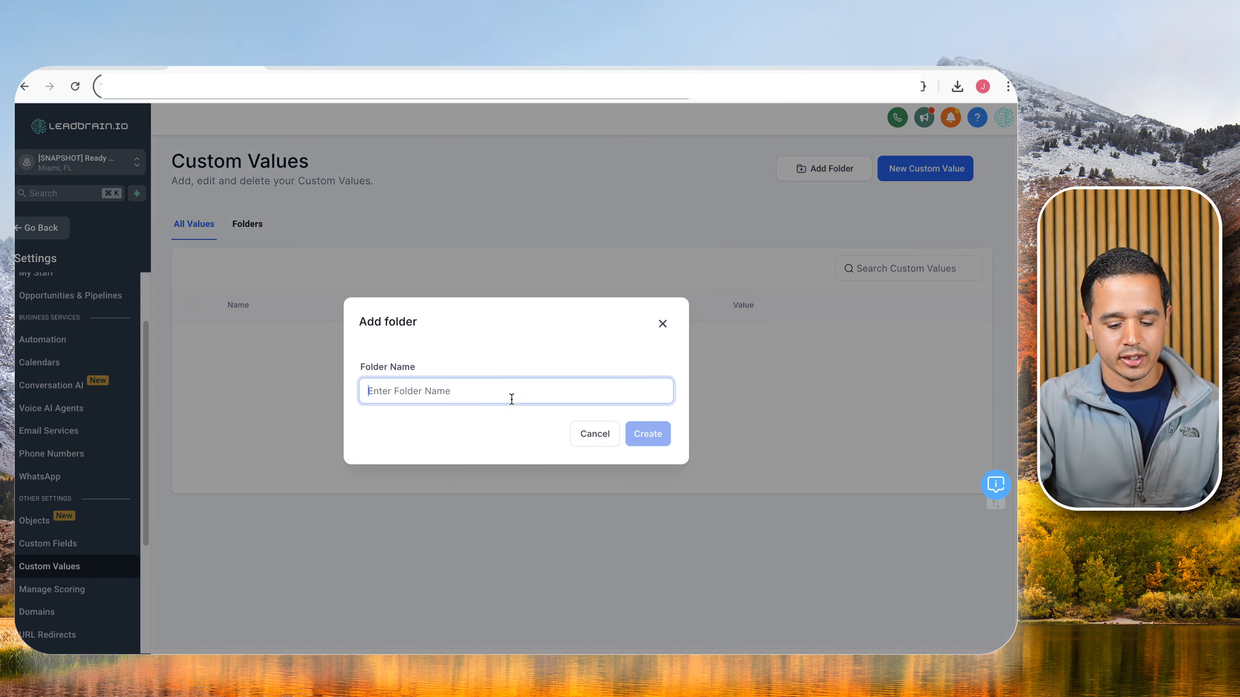
text(LB Cus)
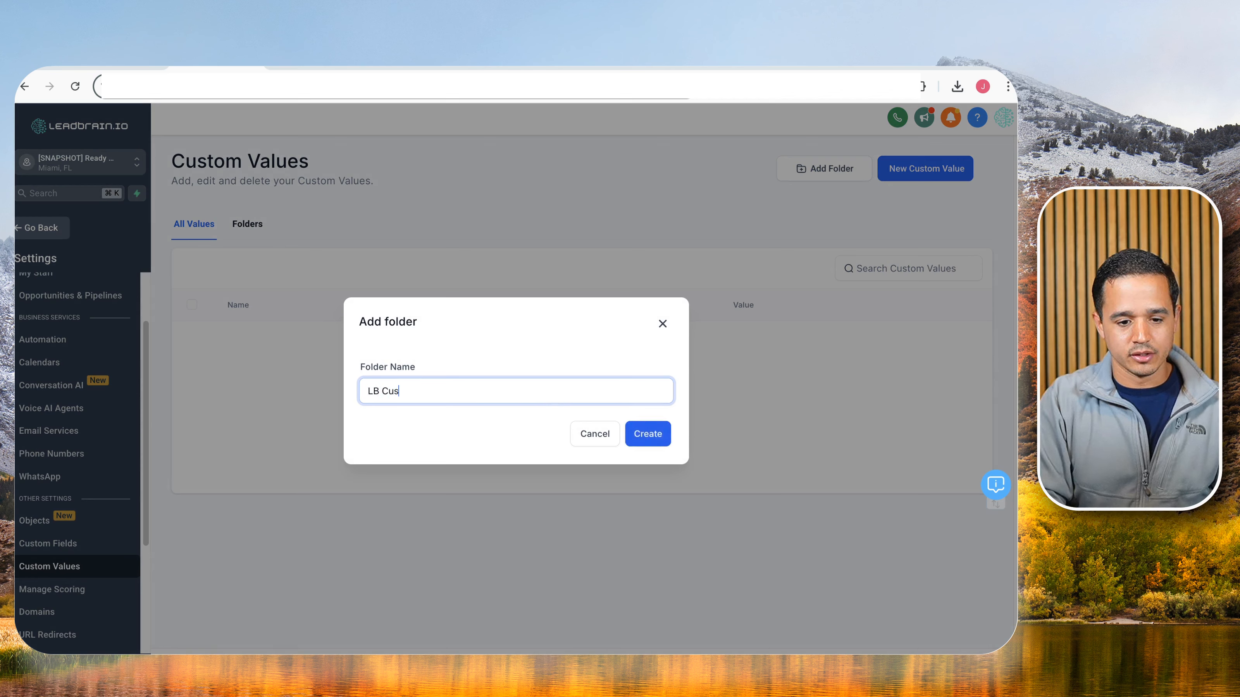
text(tom Values)
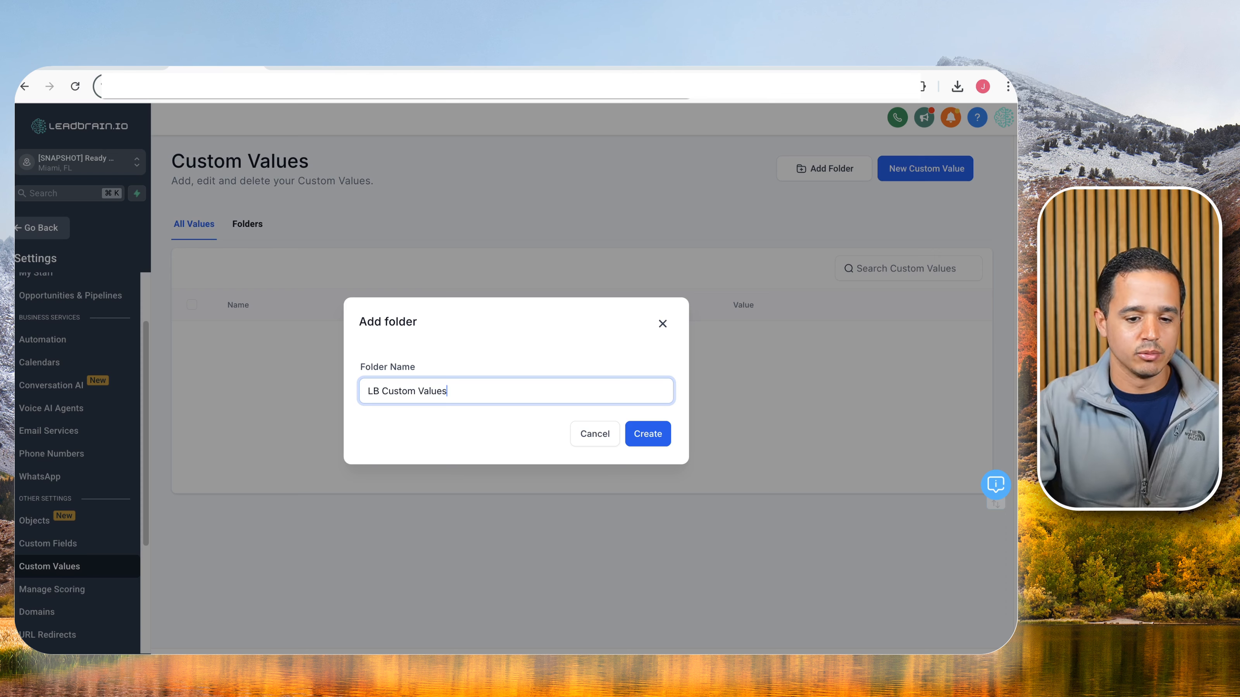
click(659, 442)
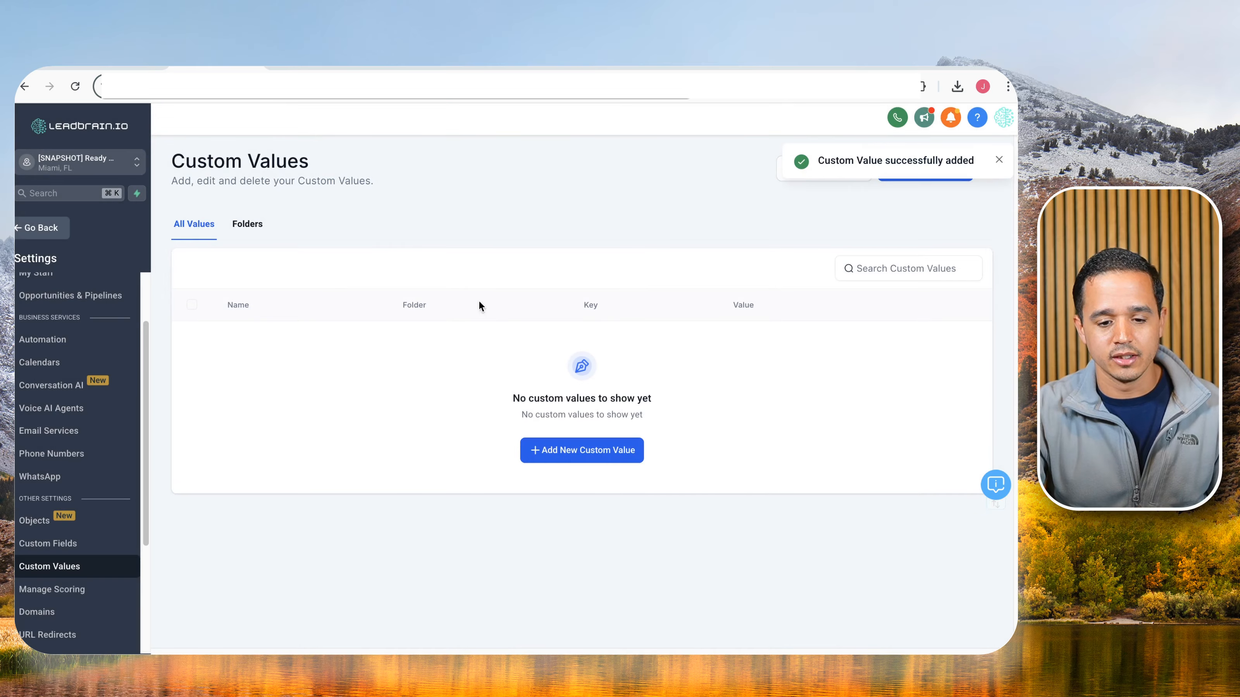
click(255, 227)
click(247, 344)
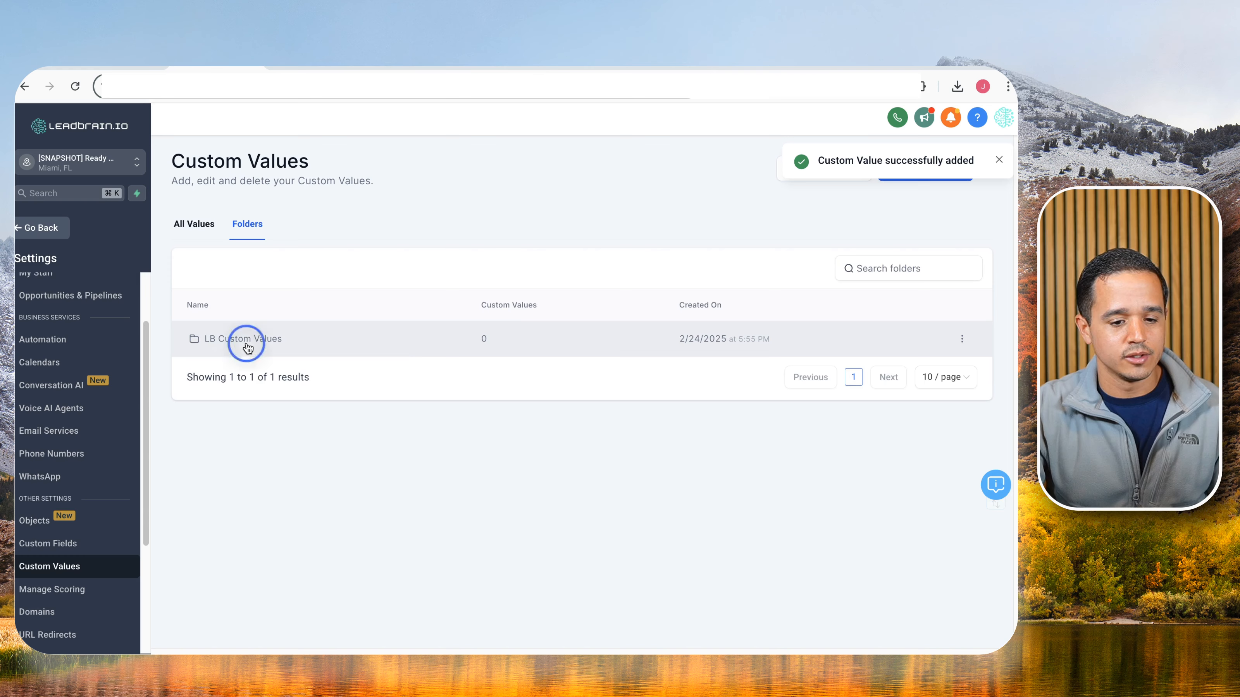
Add the 'Logo' and 'From Email' custom values to the folder.
click(620, 476)
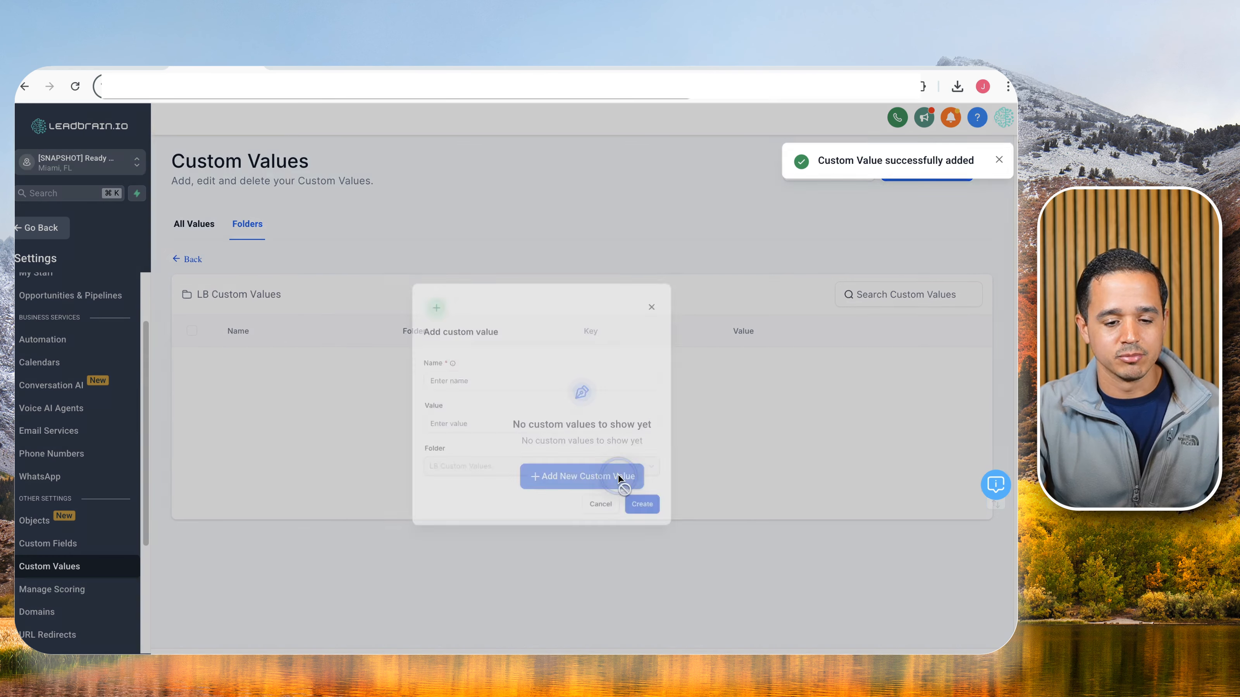
click(390, 344)
text(Logo)
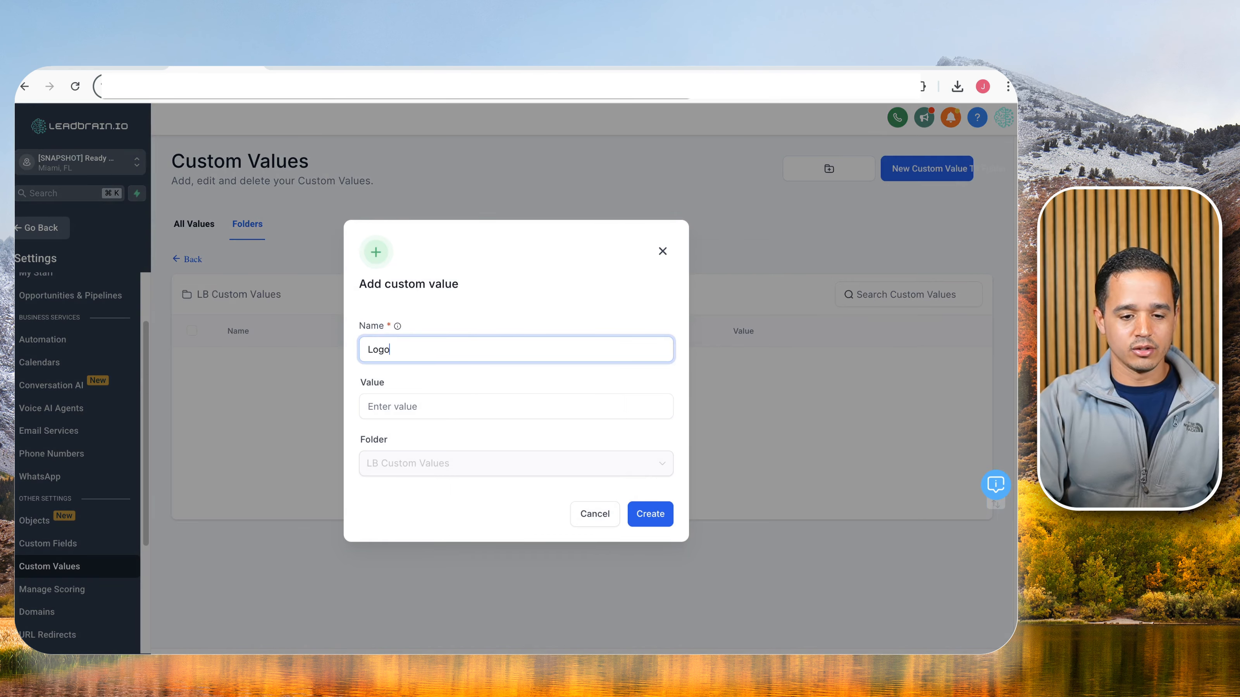
click(635, 510)
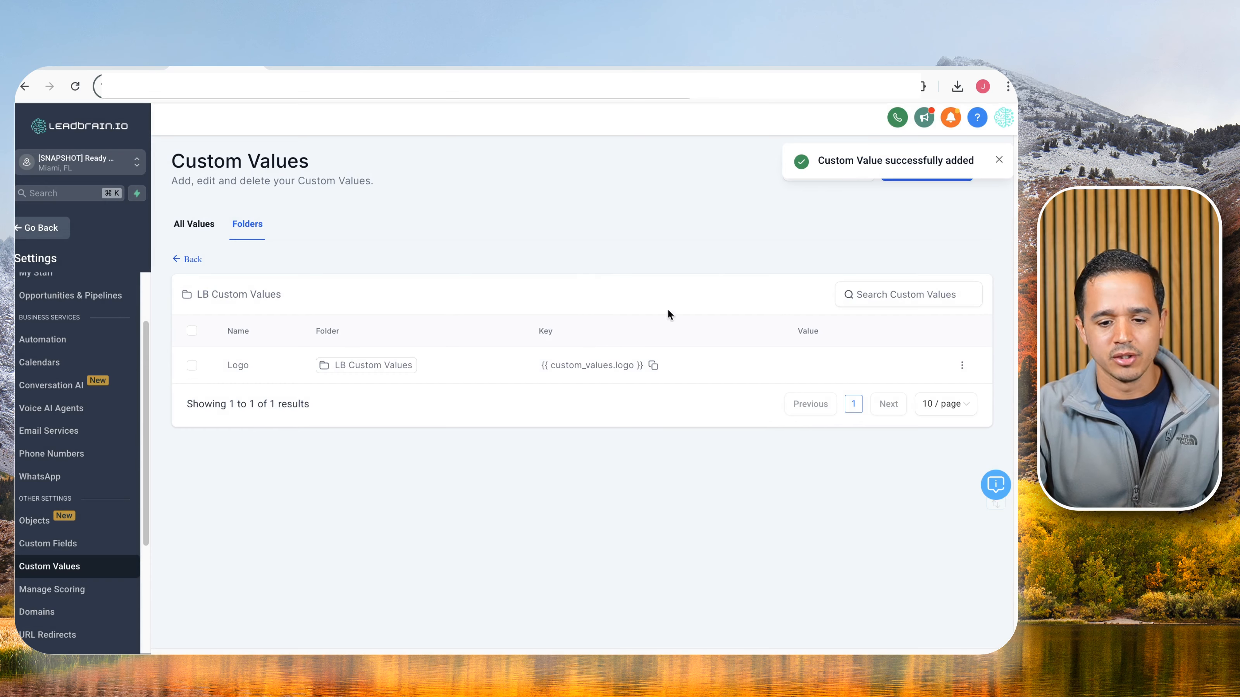
click(948, 169)
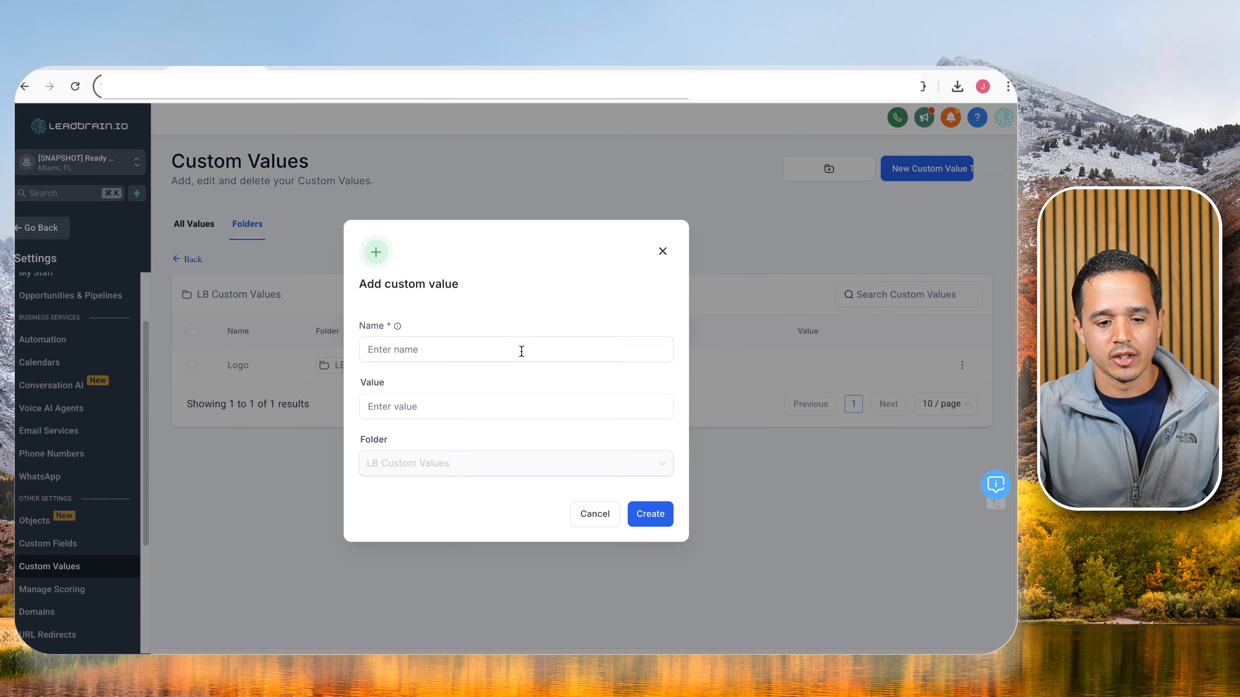
click(521, 351)
text(From Email)
click(651, 506)
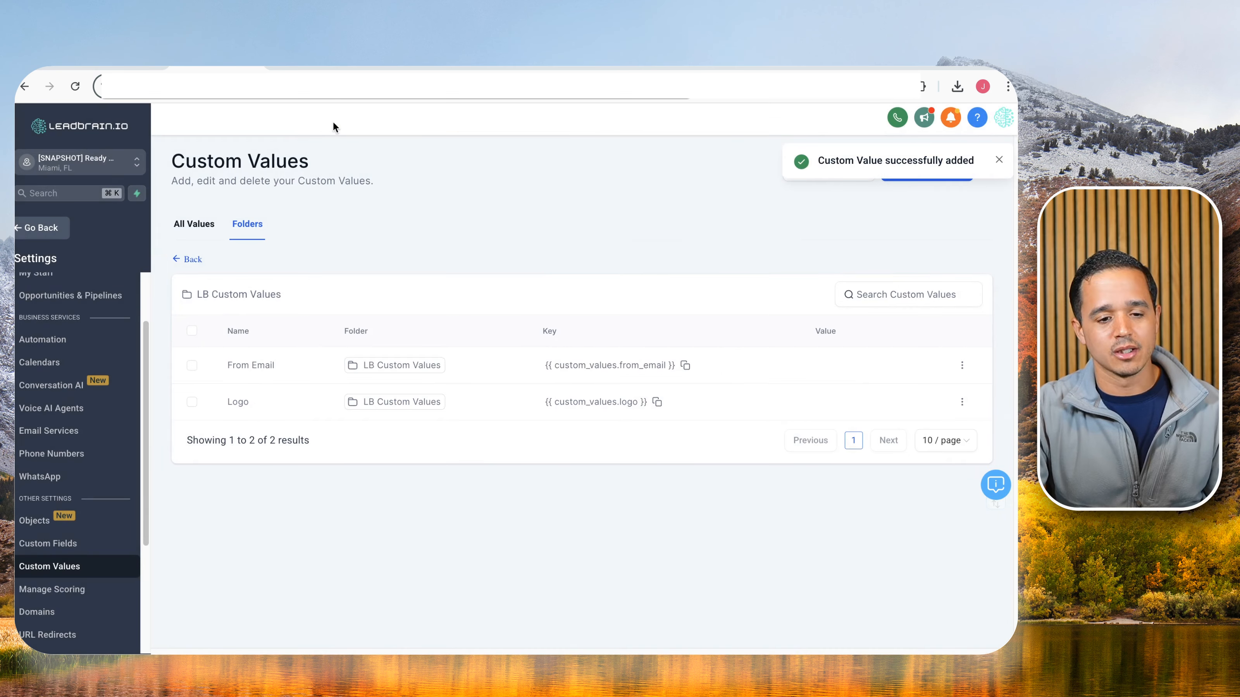
Add the 'Facebook' and 'Instagram' custom values to the folder.
click(130, 69)
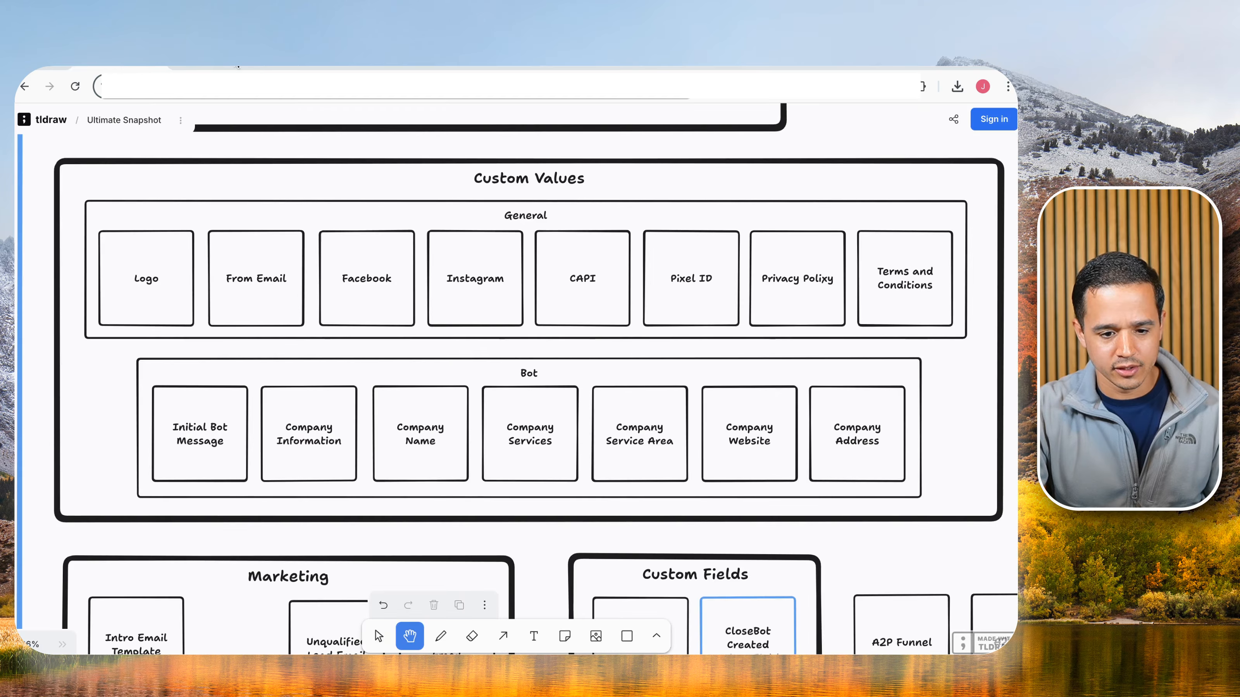
click(223, 69)
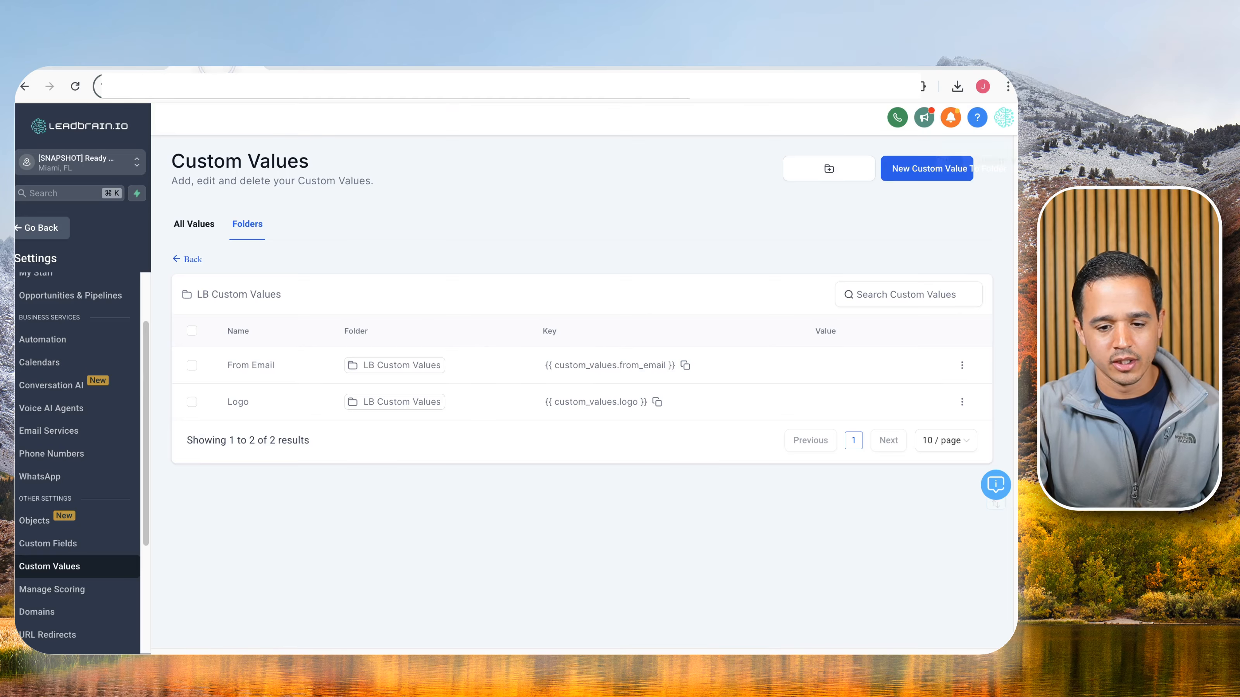
click(914, 186)
click(464, 350)
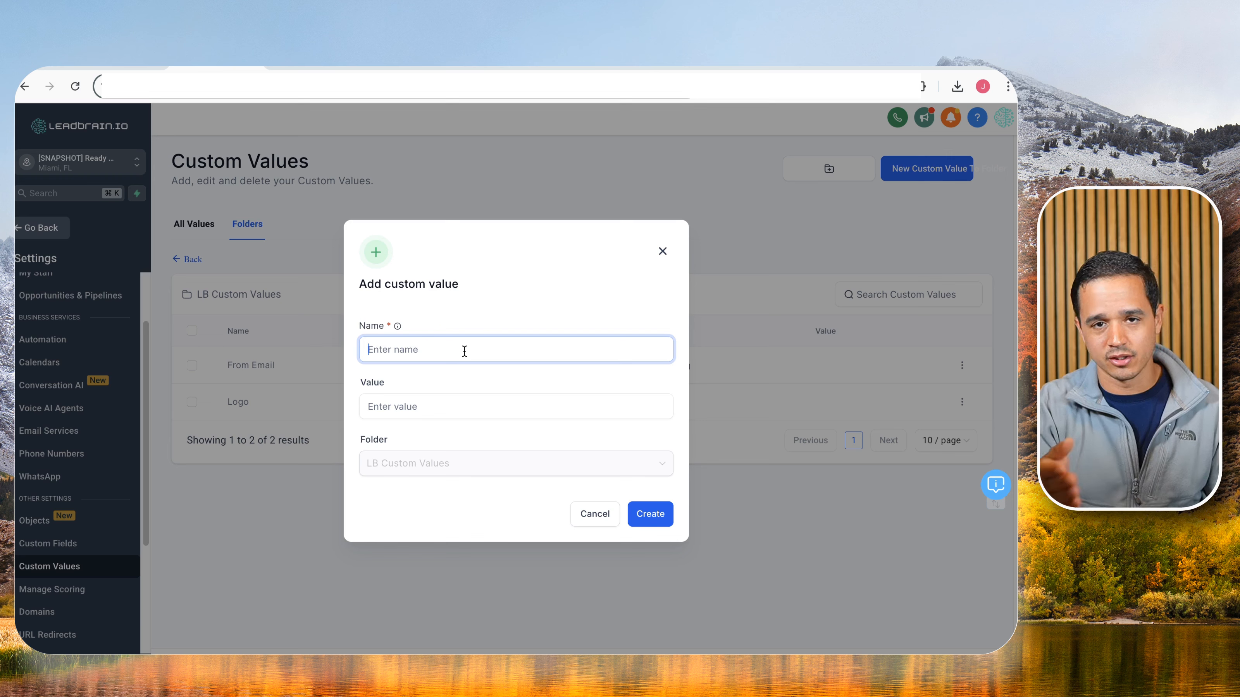
text(Face)
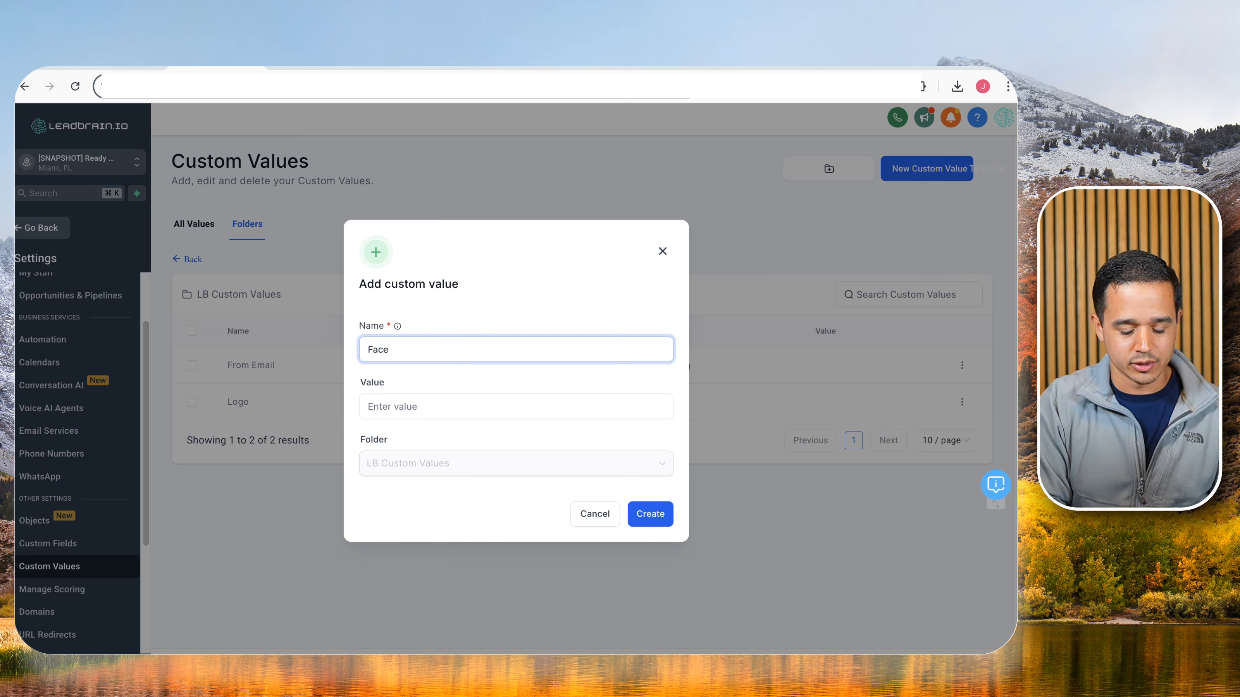
text(book)
click(642, 508)
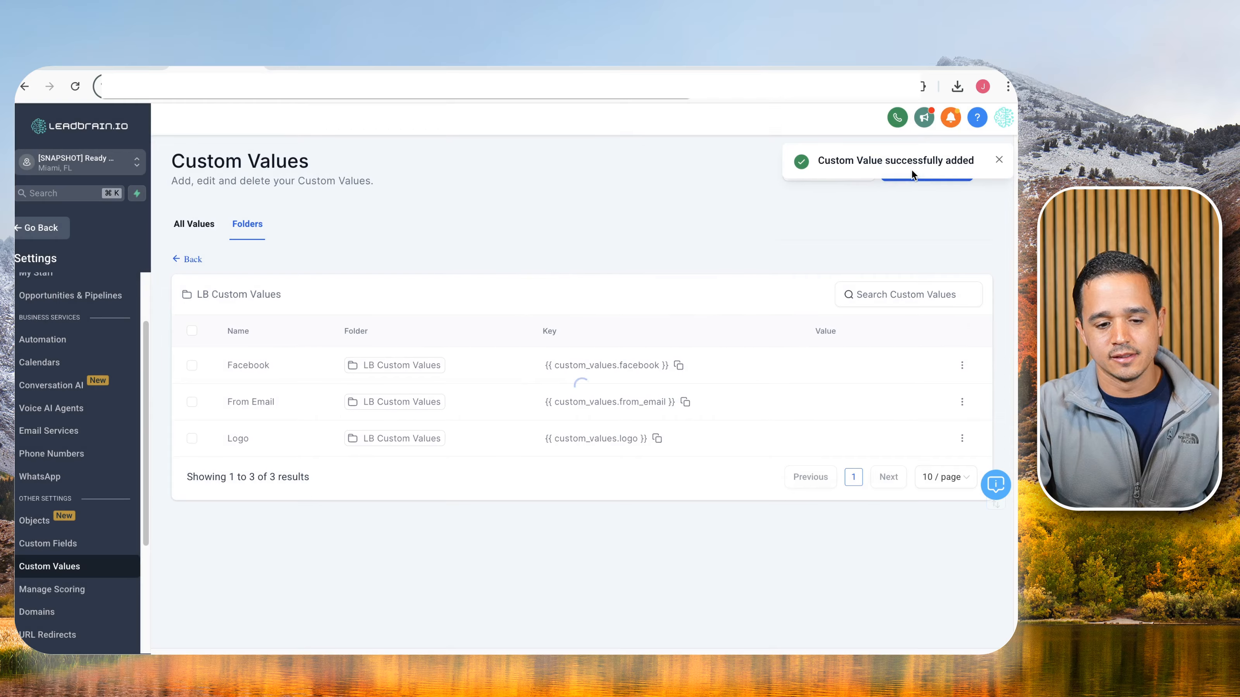
click(933, 169)
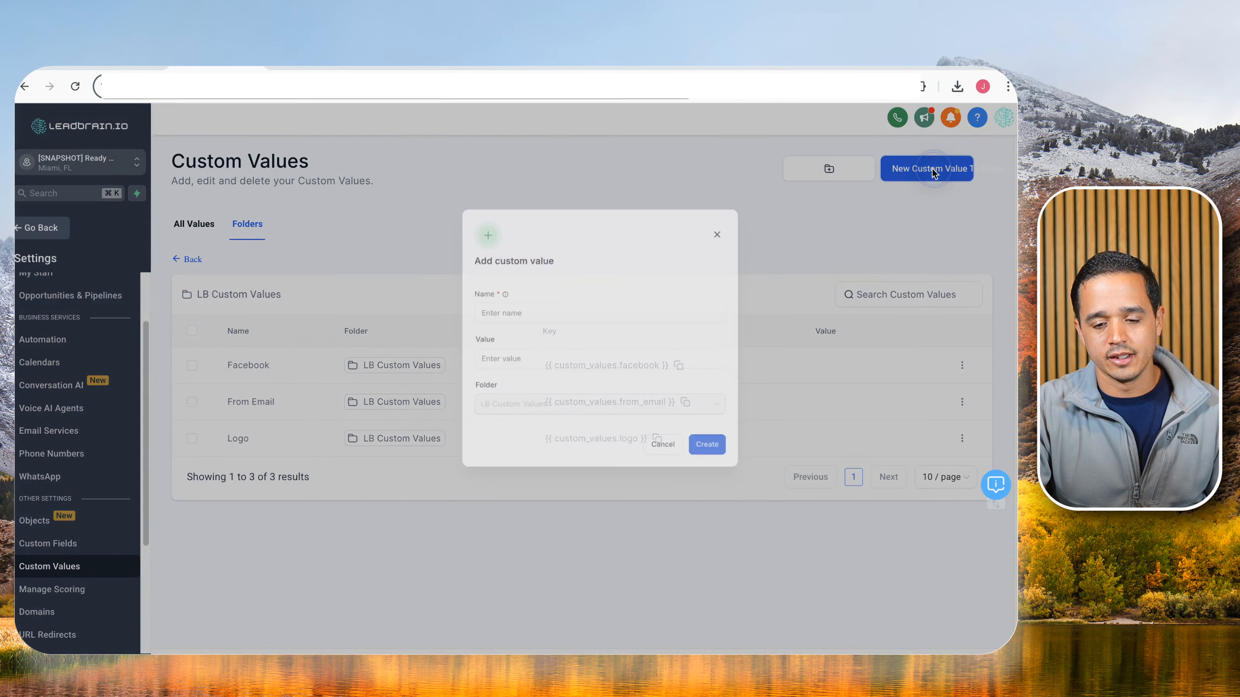
click(578, 352)
text(Instagram)
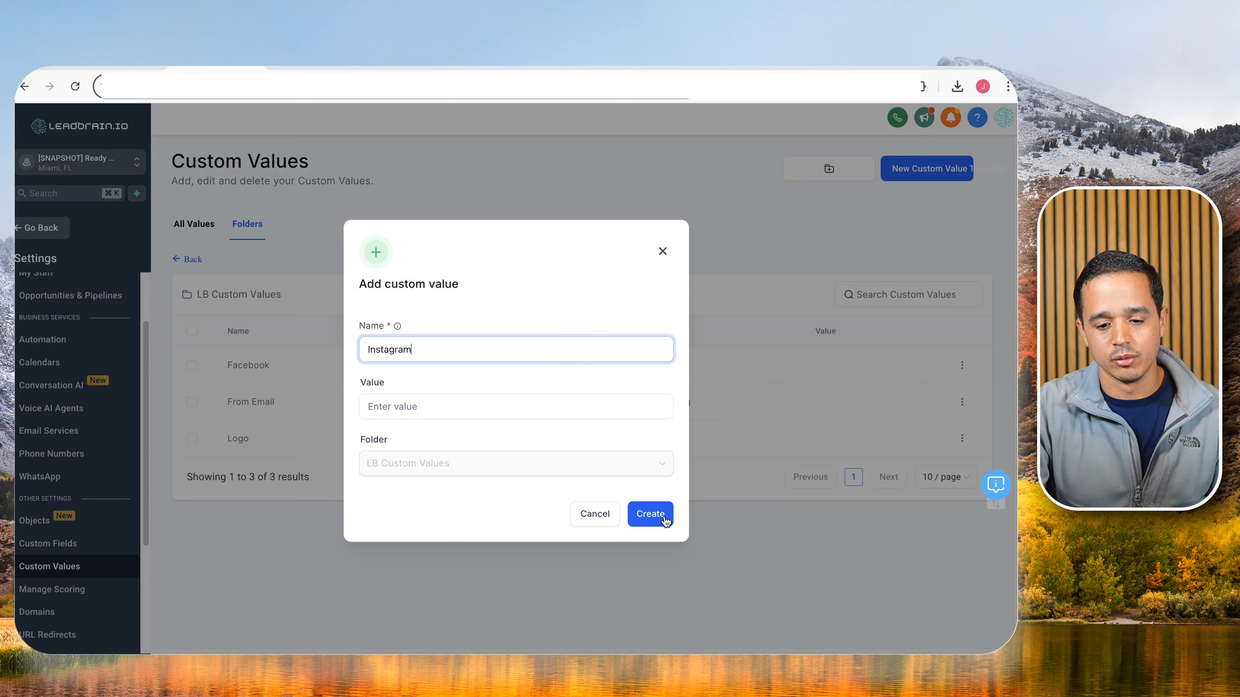
click(665, 520)
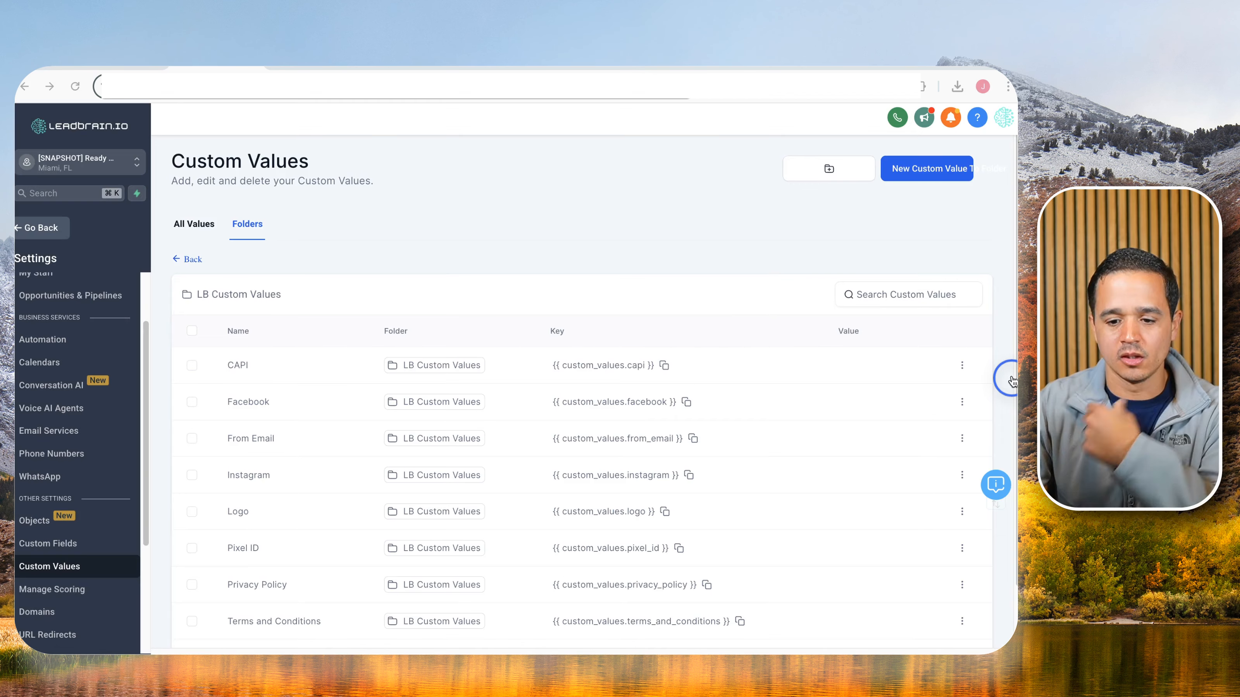
scroll(646, 368, down, 2)
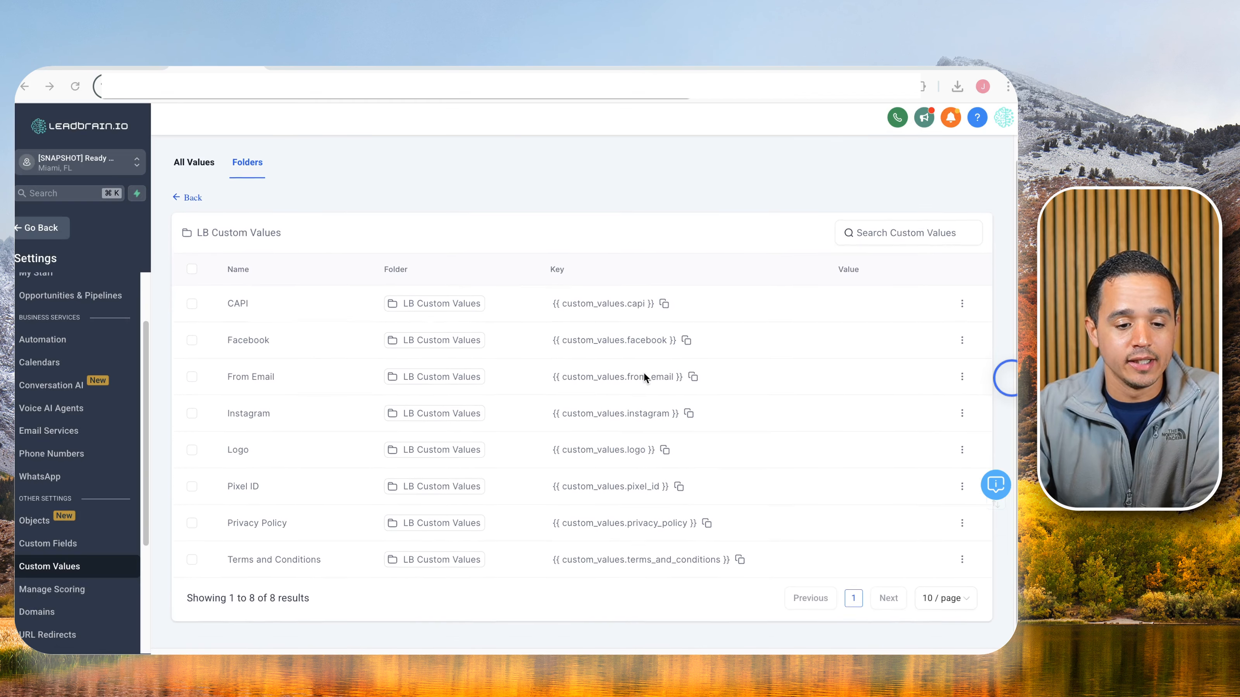
scroll(644, 373, down, 1)
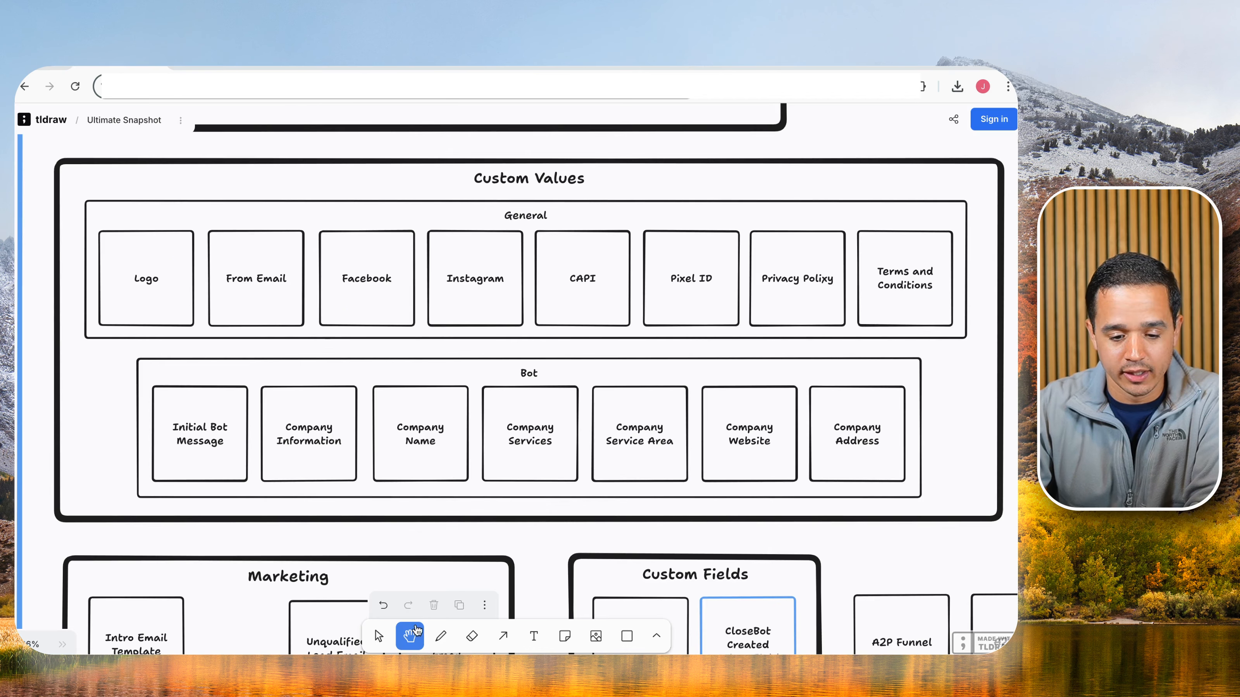
Strike a red freehand line across the General custom value boxes, starting at Logo.
key(d)
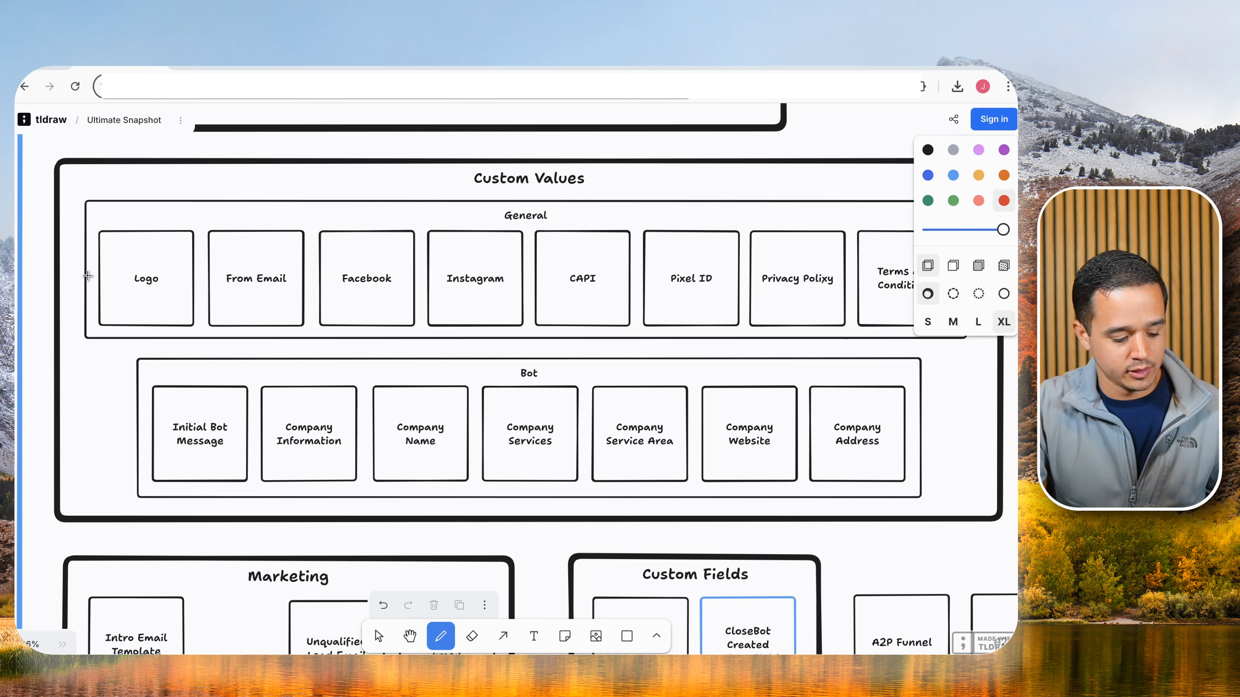
drag(84, 274, 917, 273)
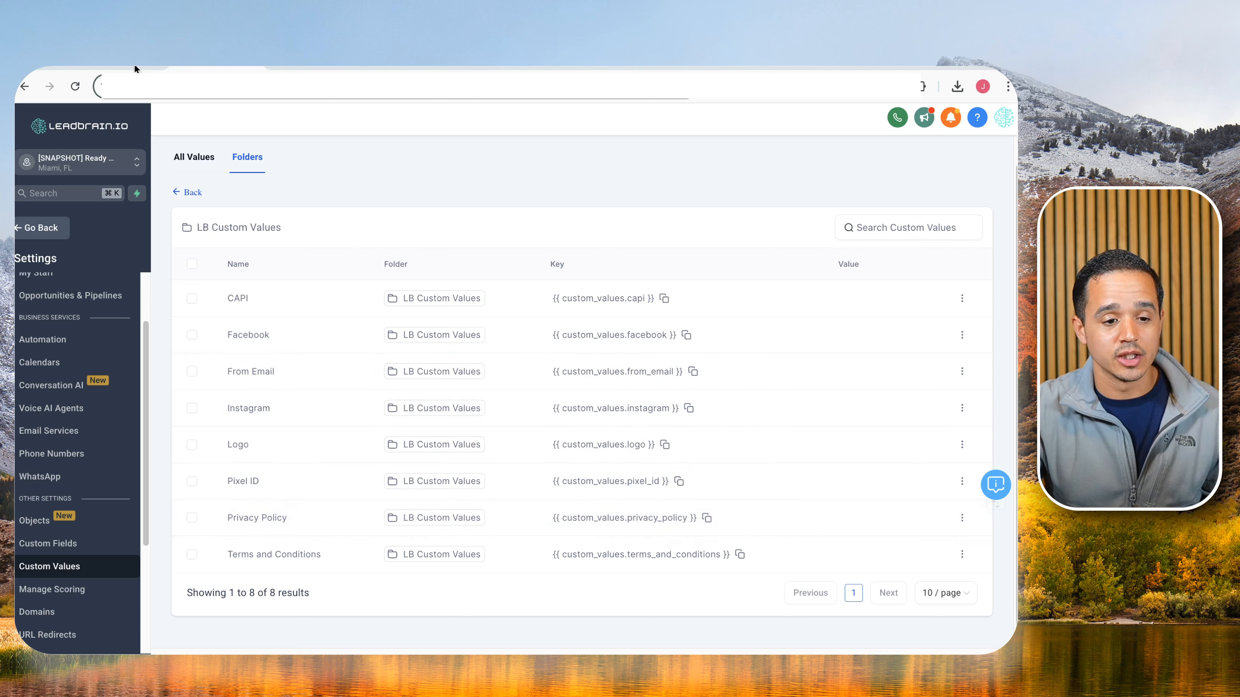
Create a second custom value folder 'LB Bot' from the folders list, then return to tldraw.
click(191, 193)
click(832, 167)
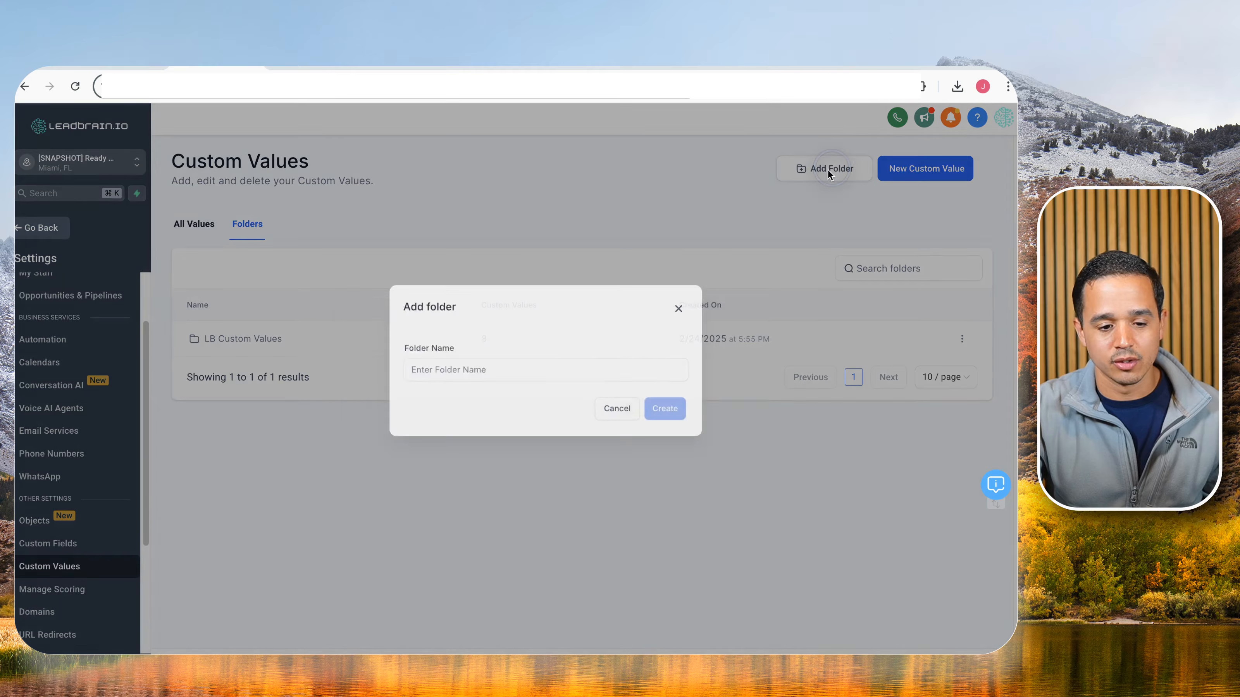
click(586, 384)
text(LB Bot)
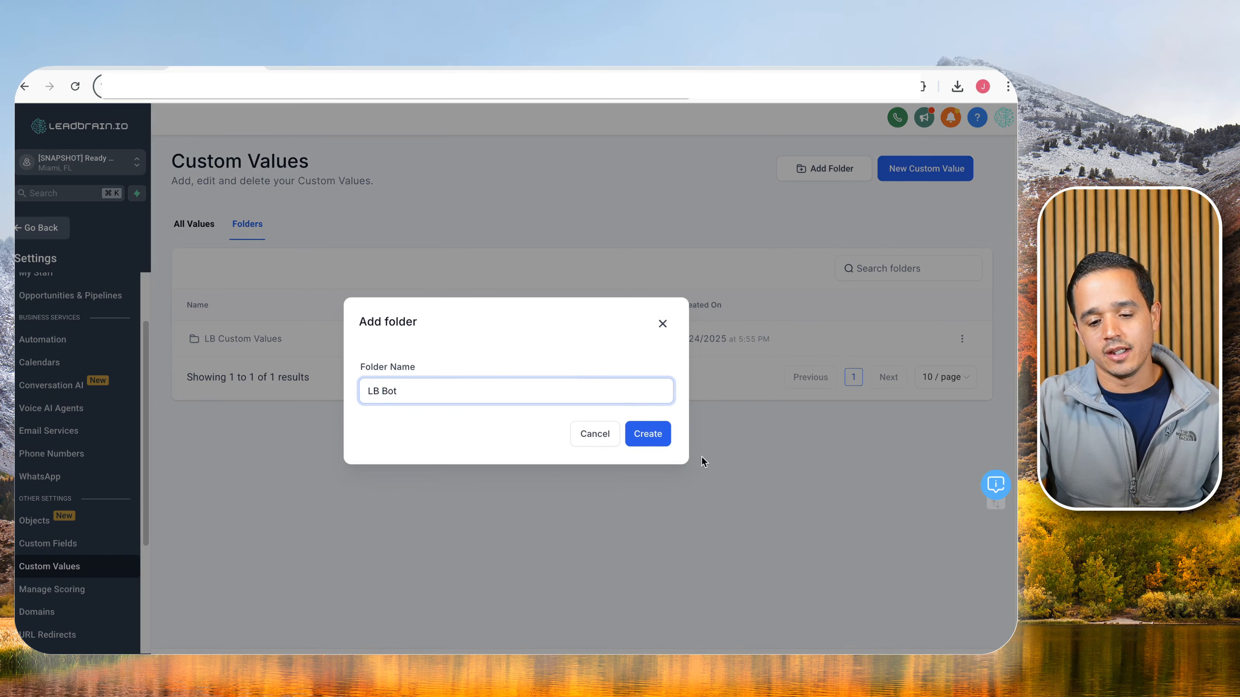
click(648, 434)
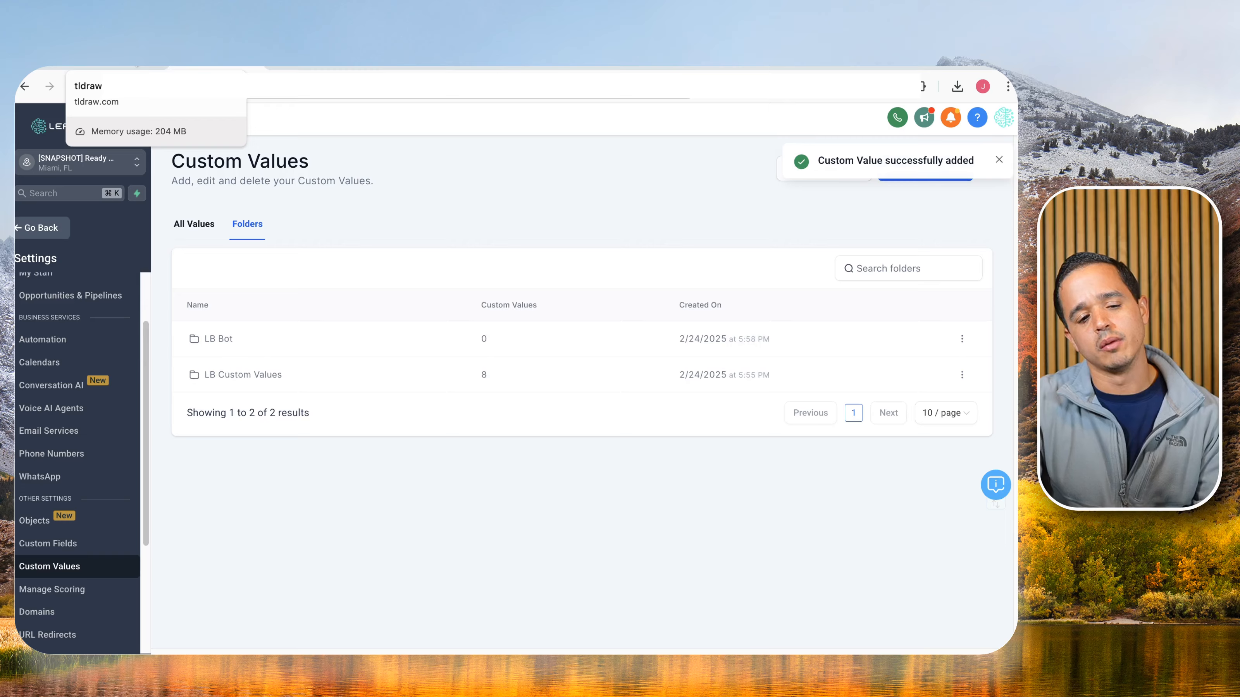
click(145, 65)
scroll(552, 286, down, 5)
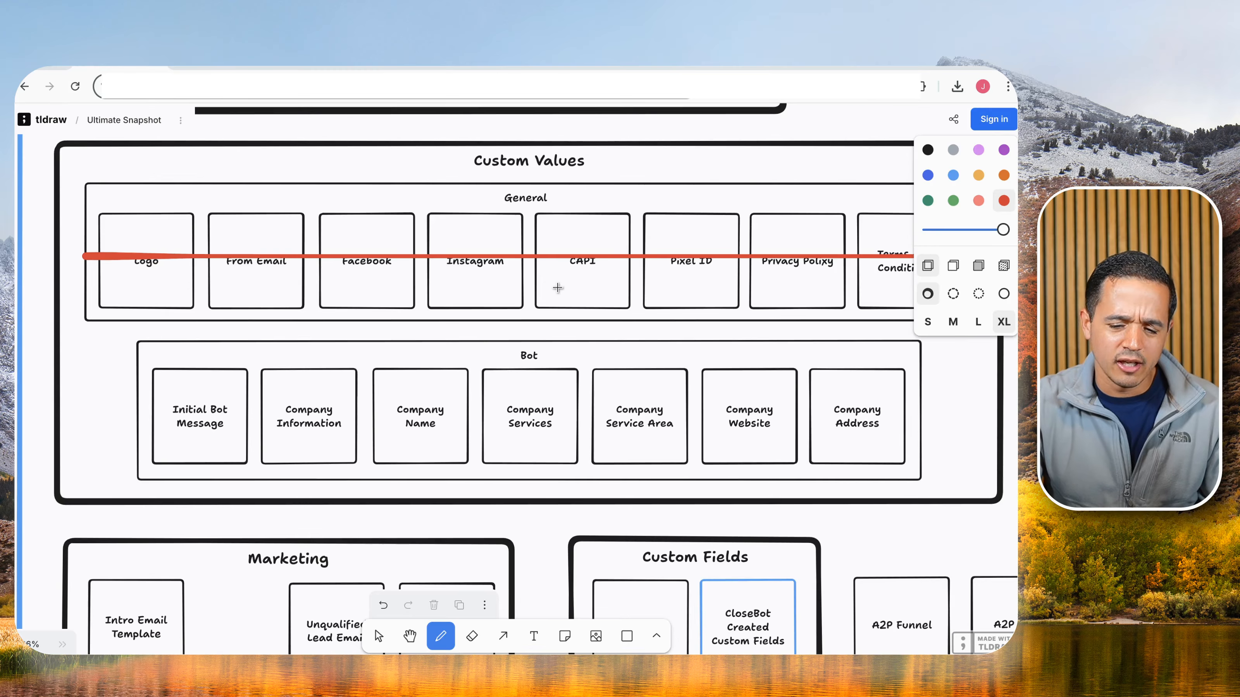
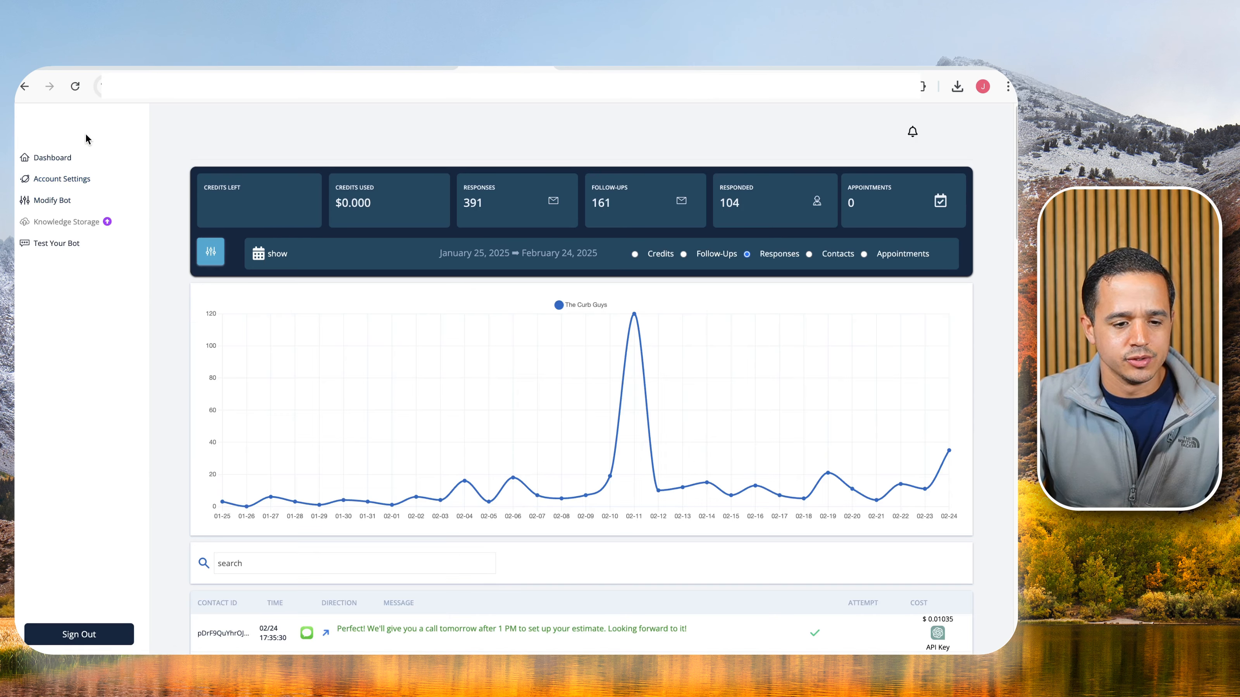
Open the bot's Main prompt settings, then bring up LeadBrain's LB Bot custom values folder.
click(57, 205)
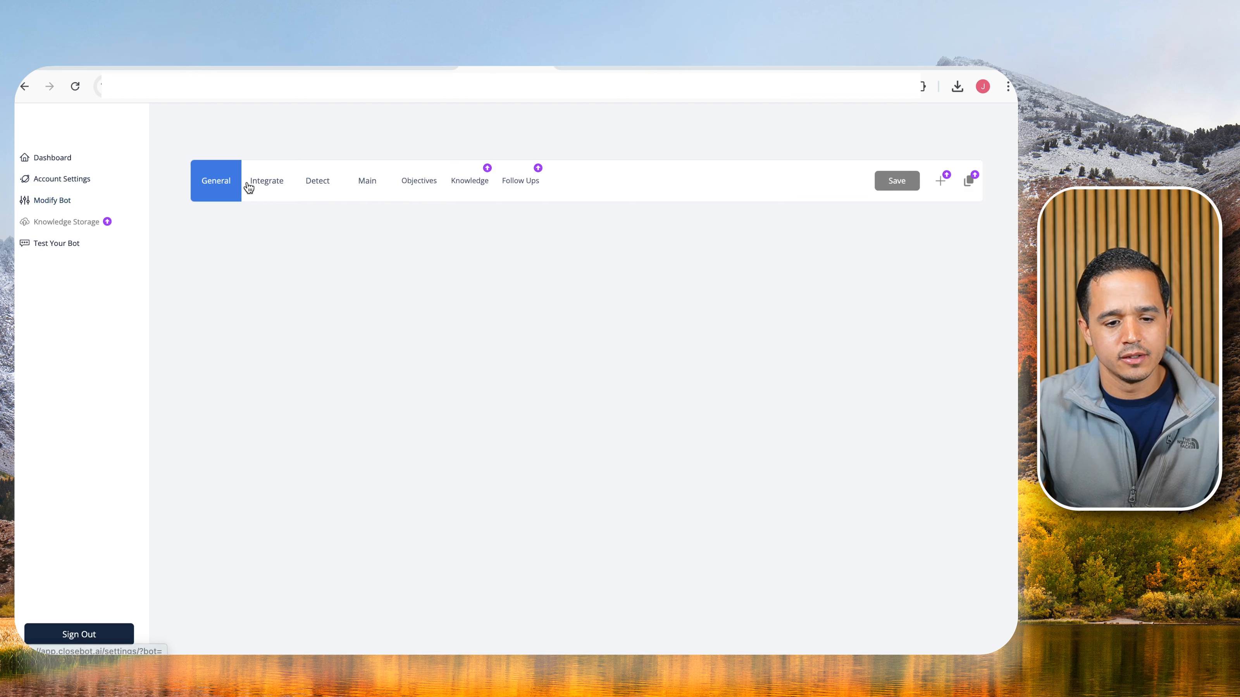
click(368, 185)
click(220, 68)
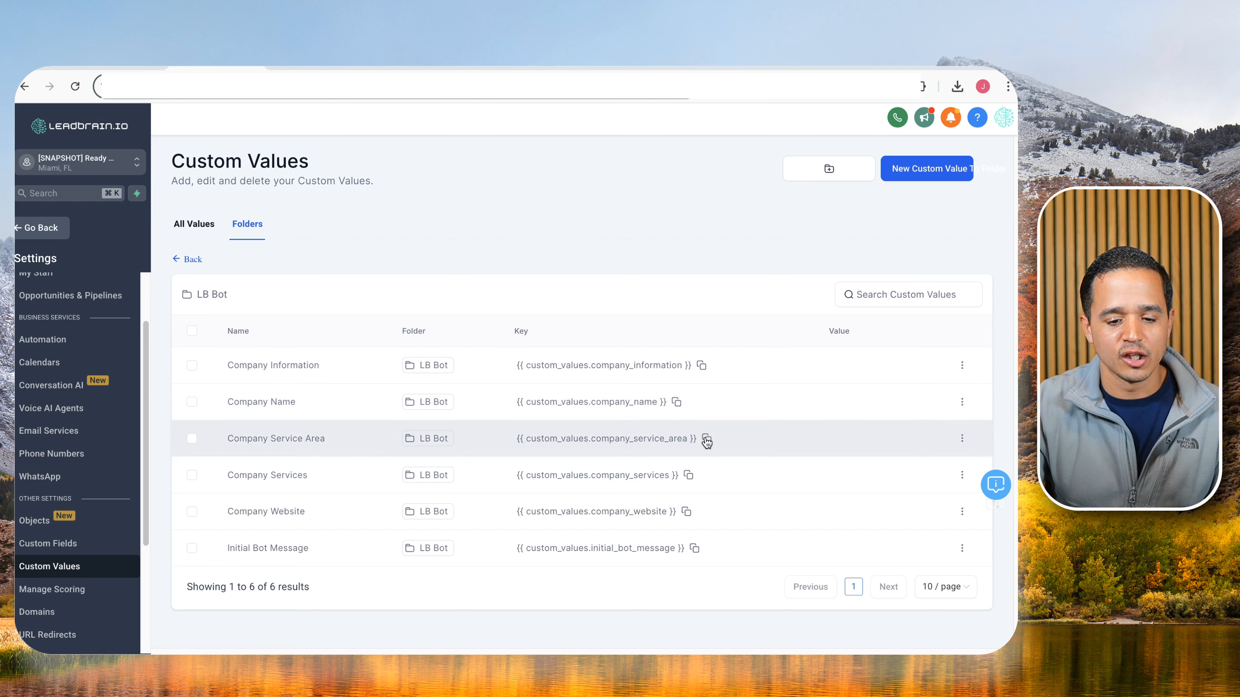
click(701, 368)
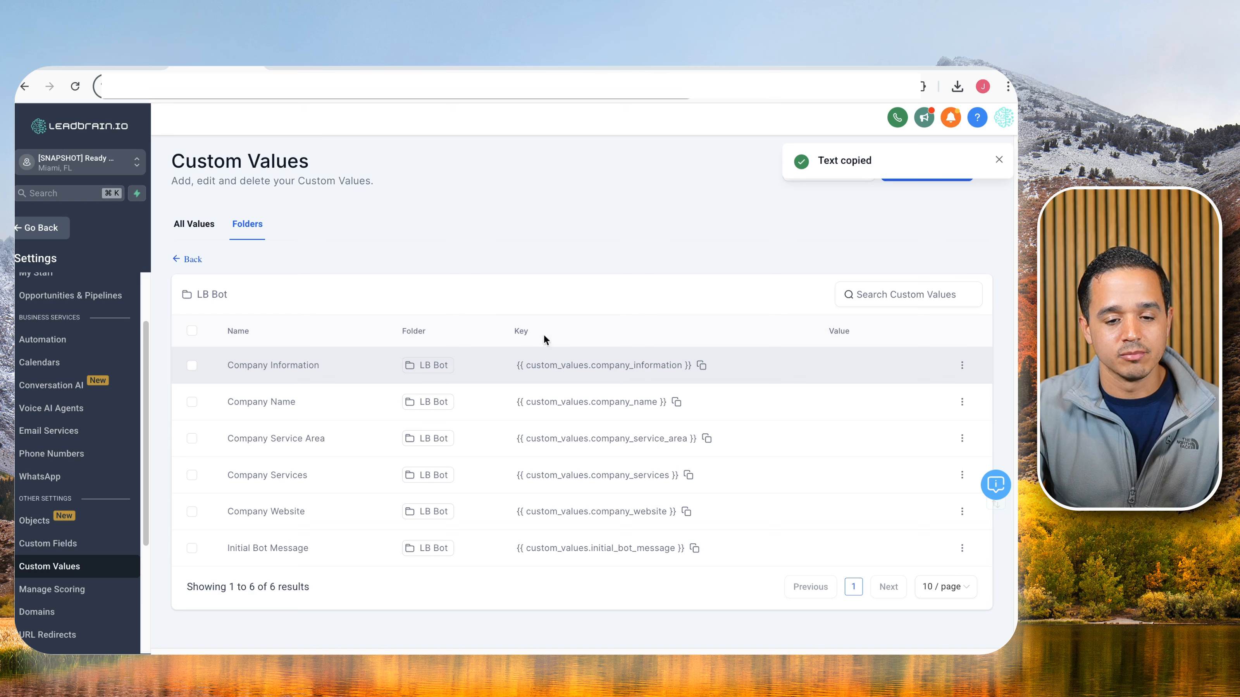
click(488, 70)
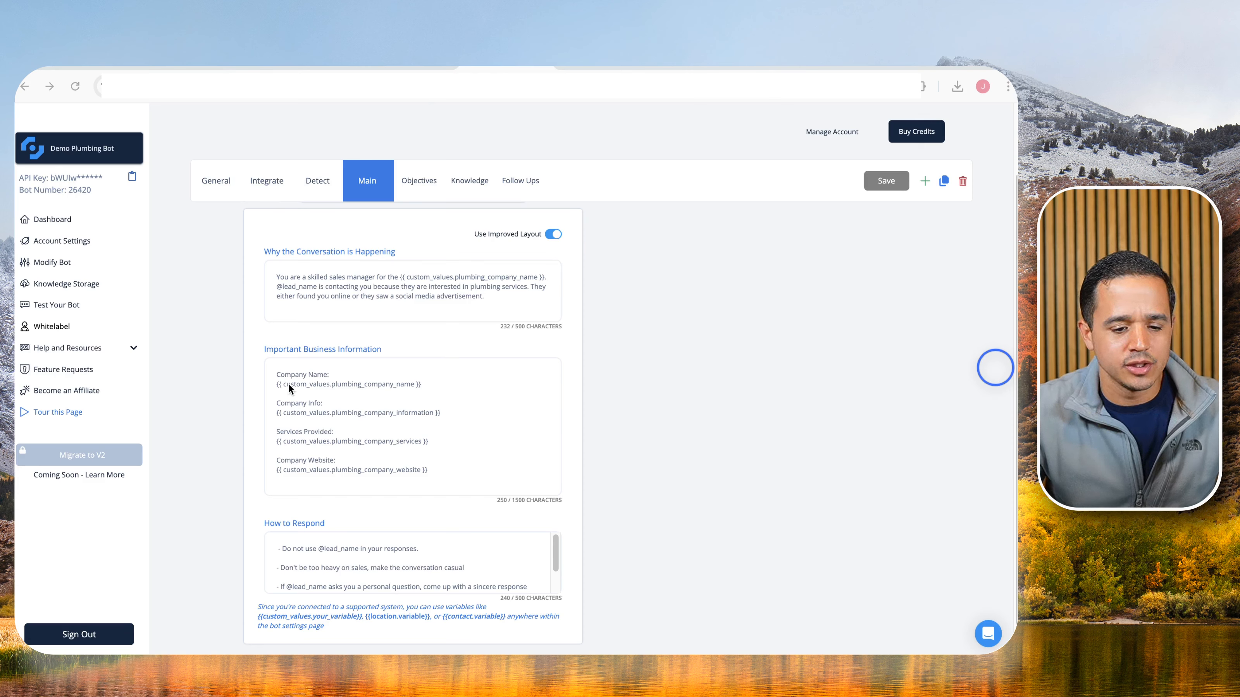
click(278, 385)
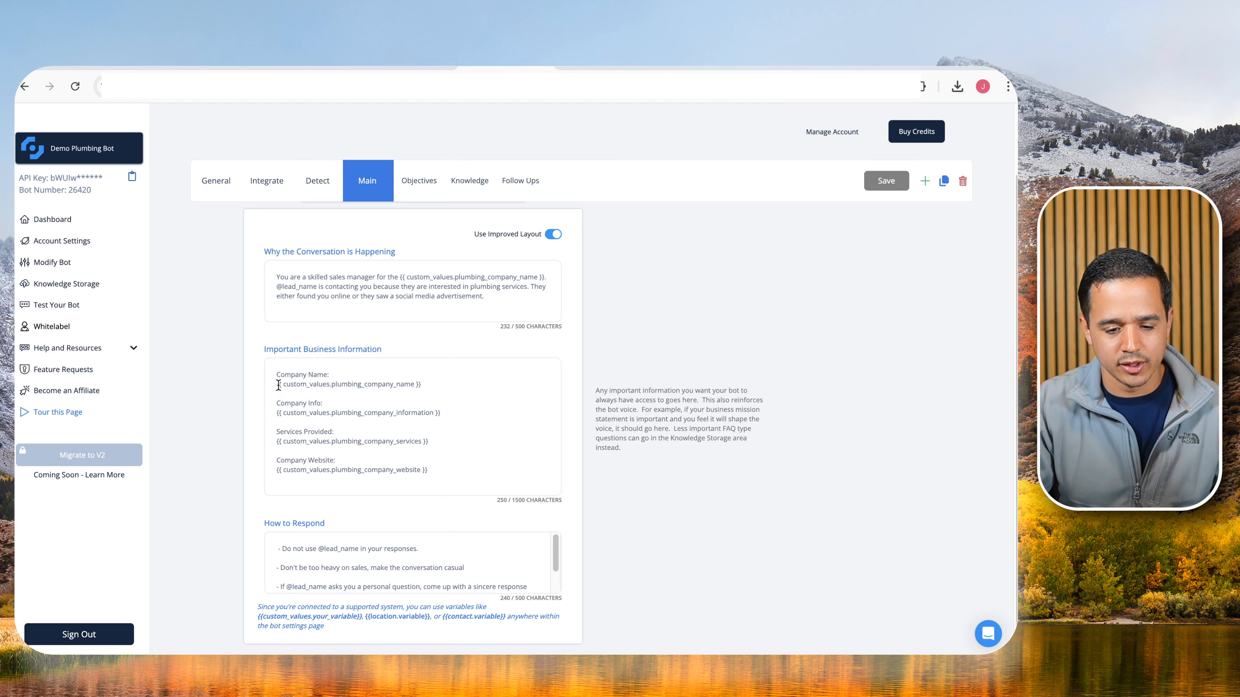
key(super+equal)
scroll(279, 390, down, 3)
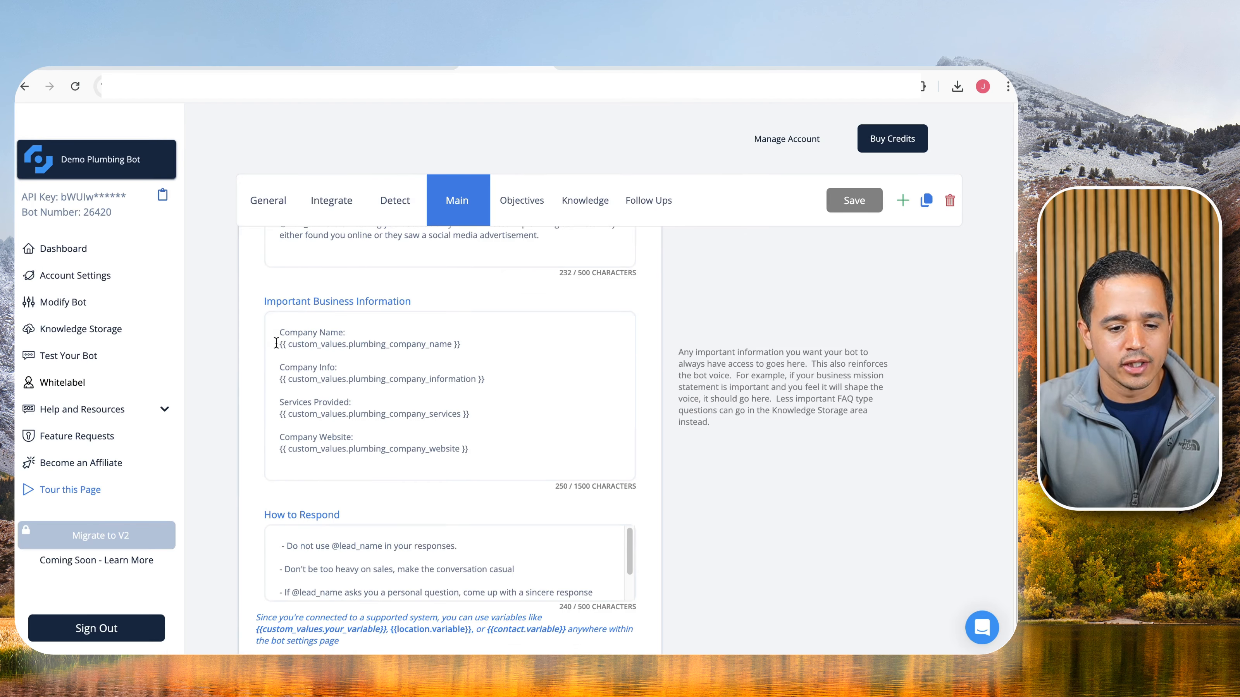
drag(279, 344, 458, 343)
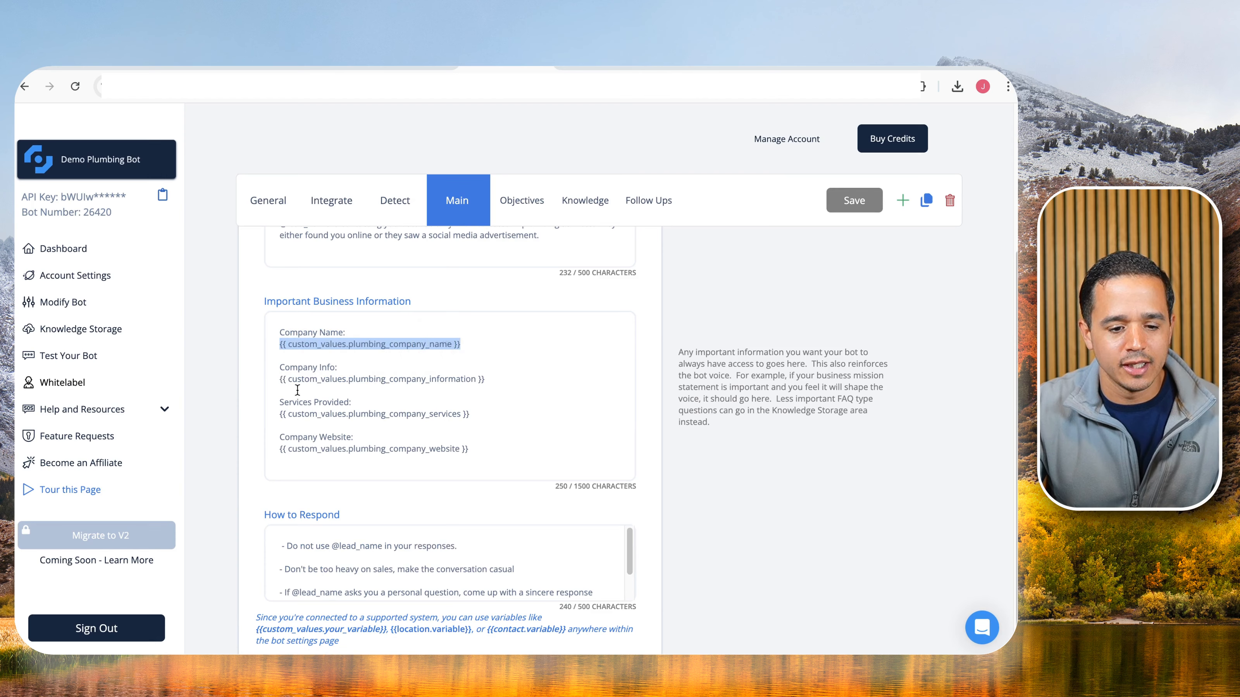
drag(282, 379, 444, 379)
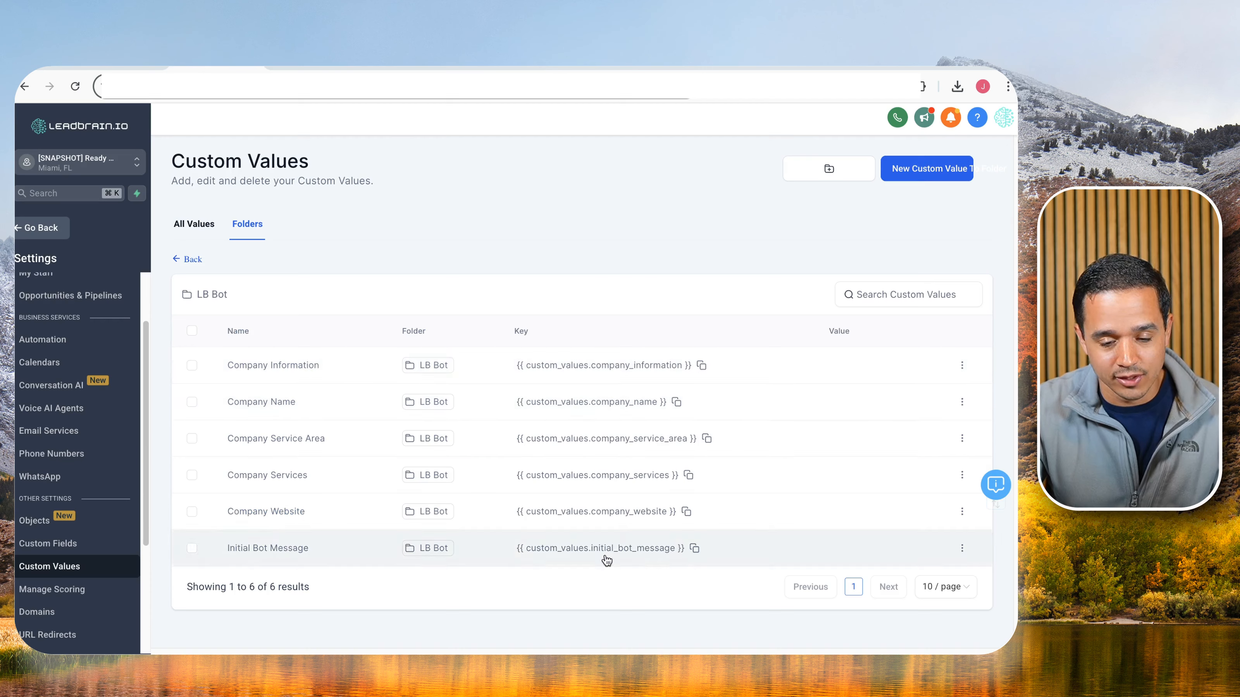
click(503, 68)
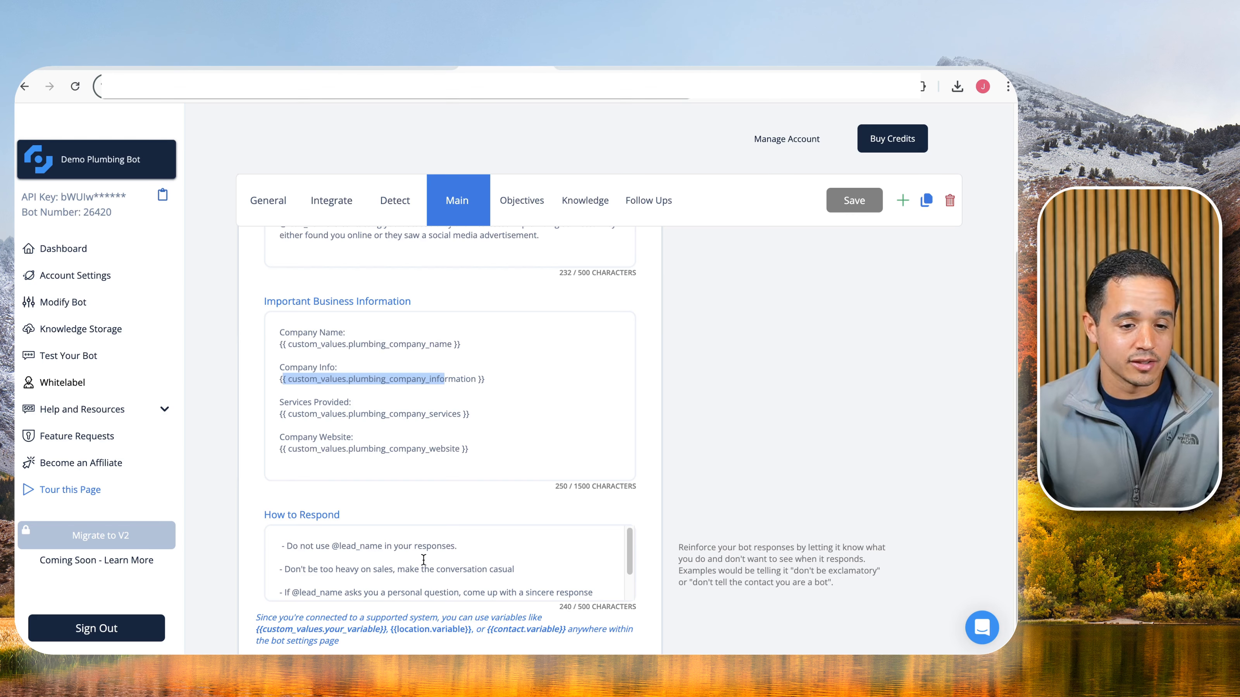
click(199, 67)
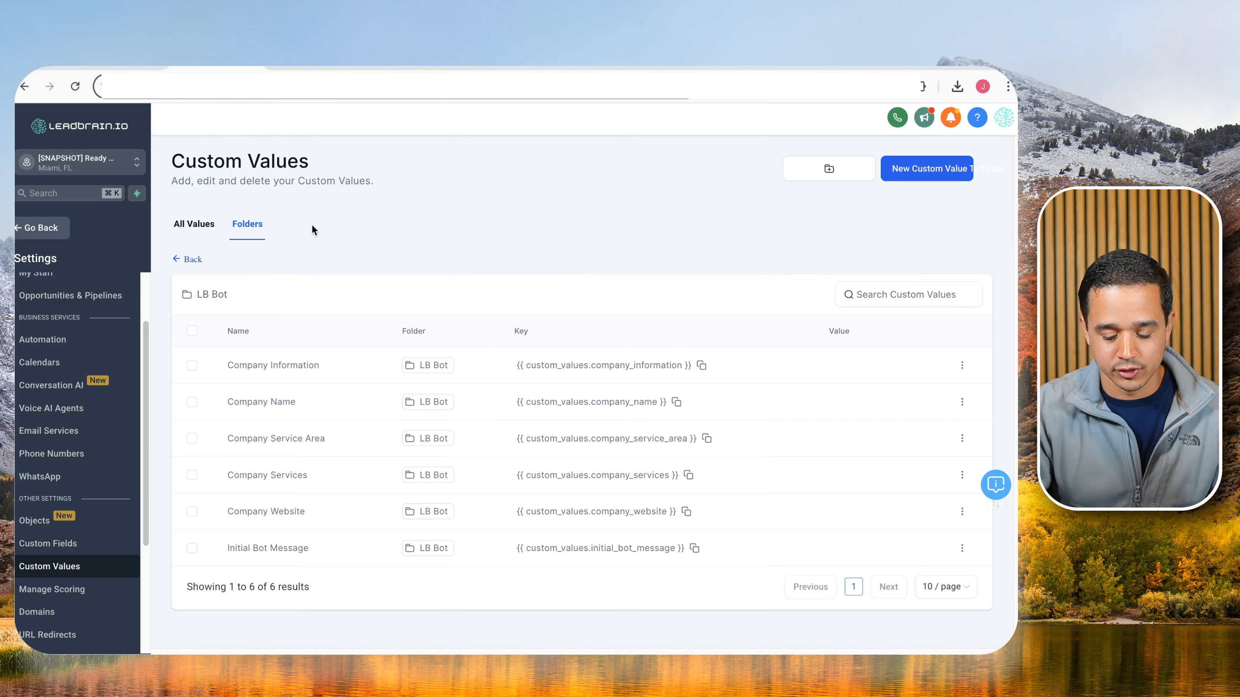
key(super+minus)
key(super+plus)
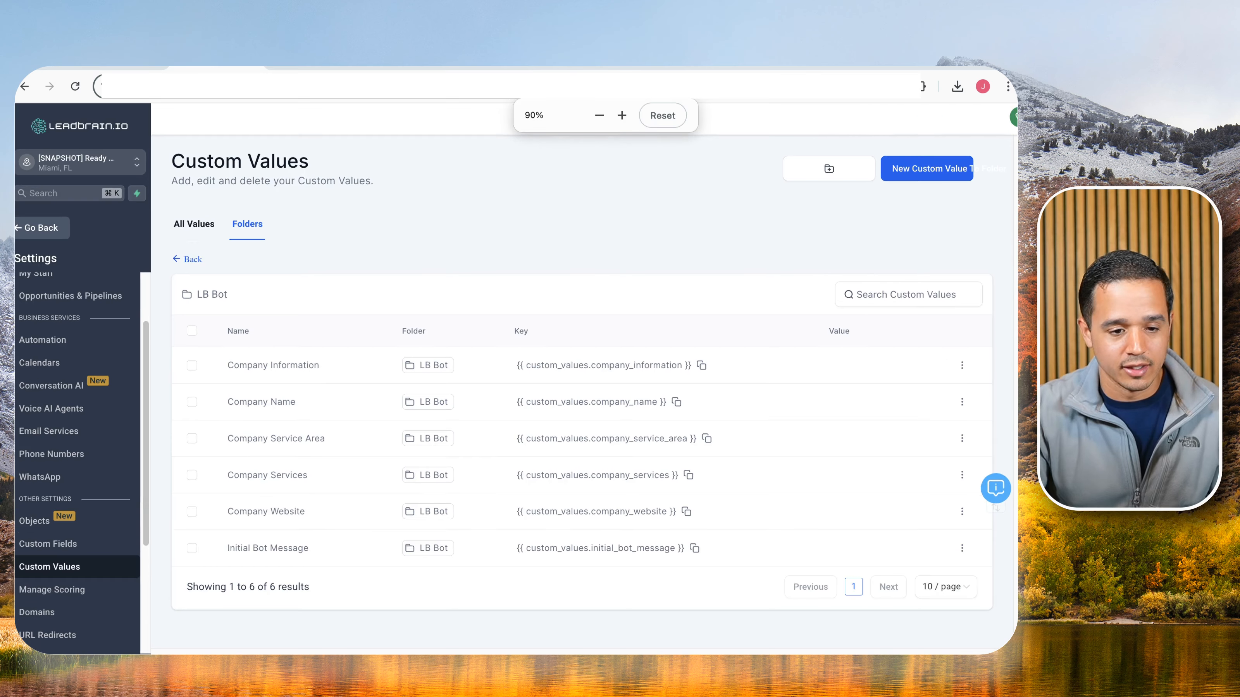
Draw a red X over the CloseBot Created Custom Fields box, then open the bot's Integrate tab.
click(127, 67)
scroll(628, 422, down, 5)
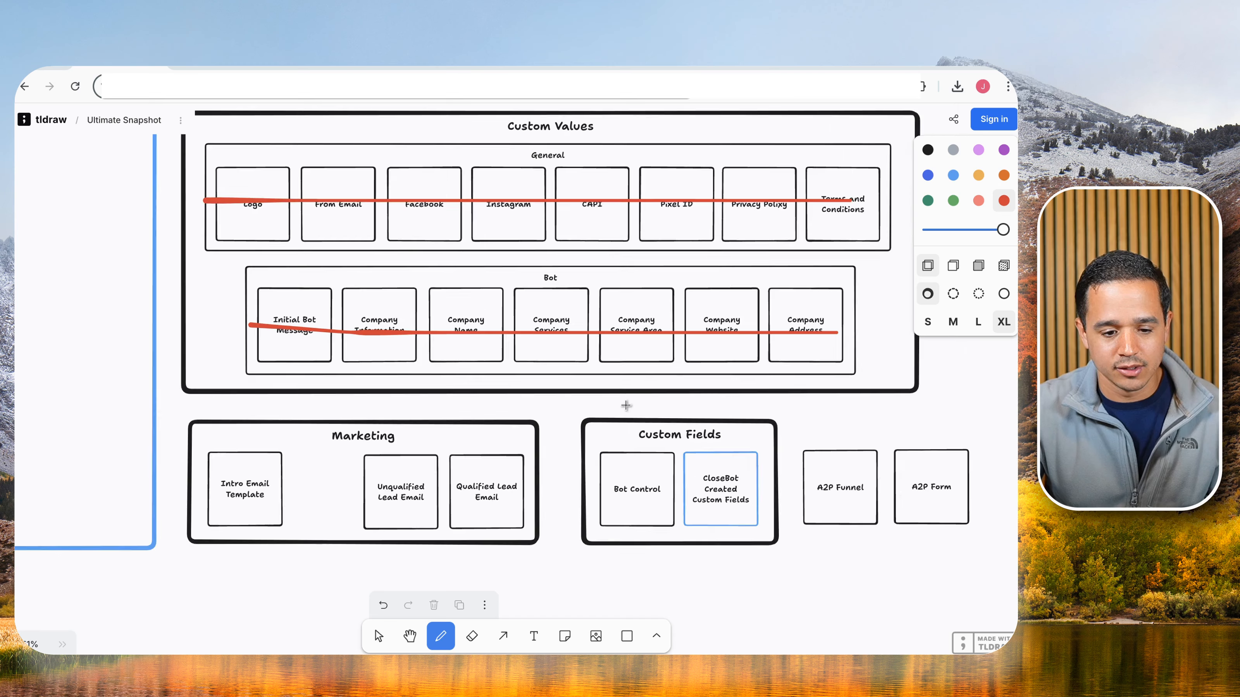
scroll(566, 405, down, 2)
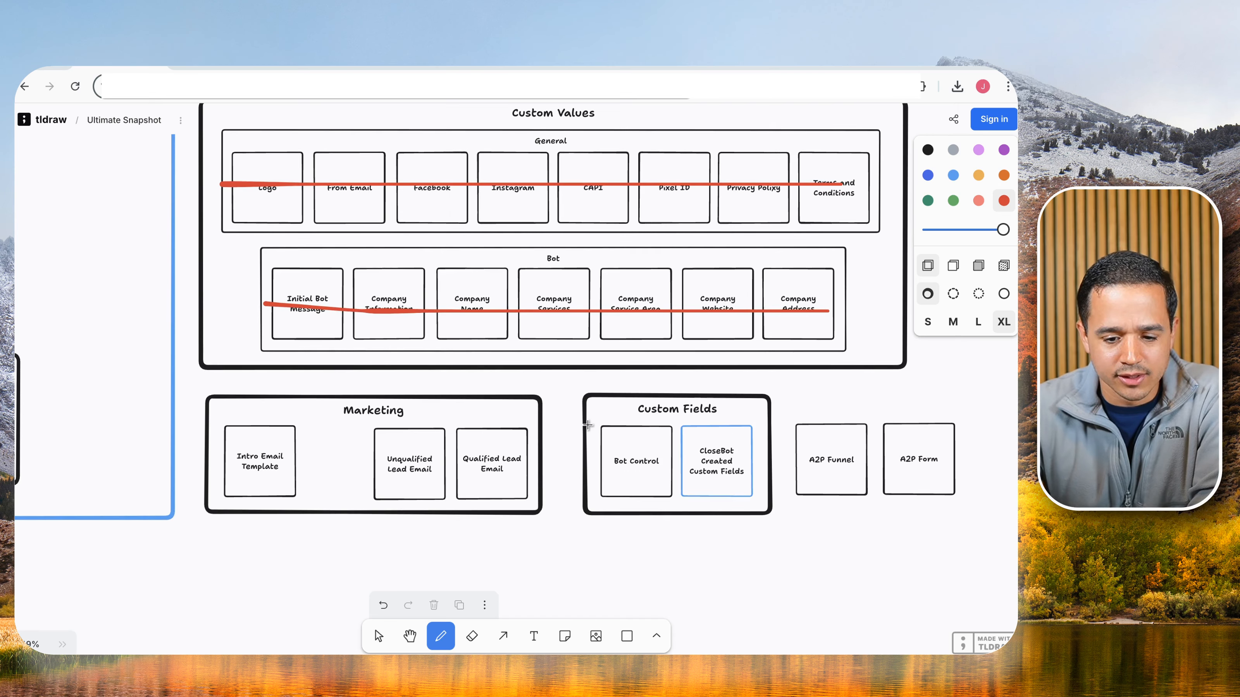
scroll(588, 426, down, 1)
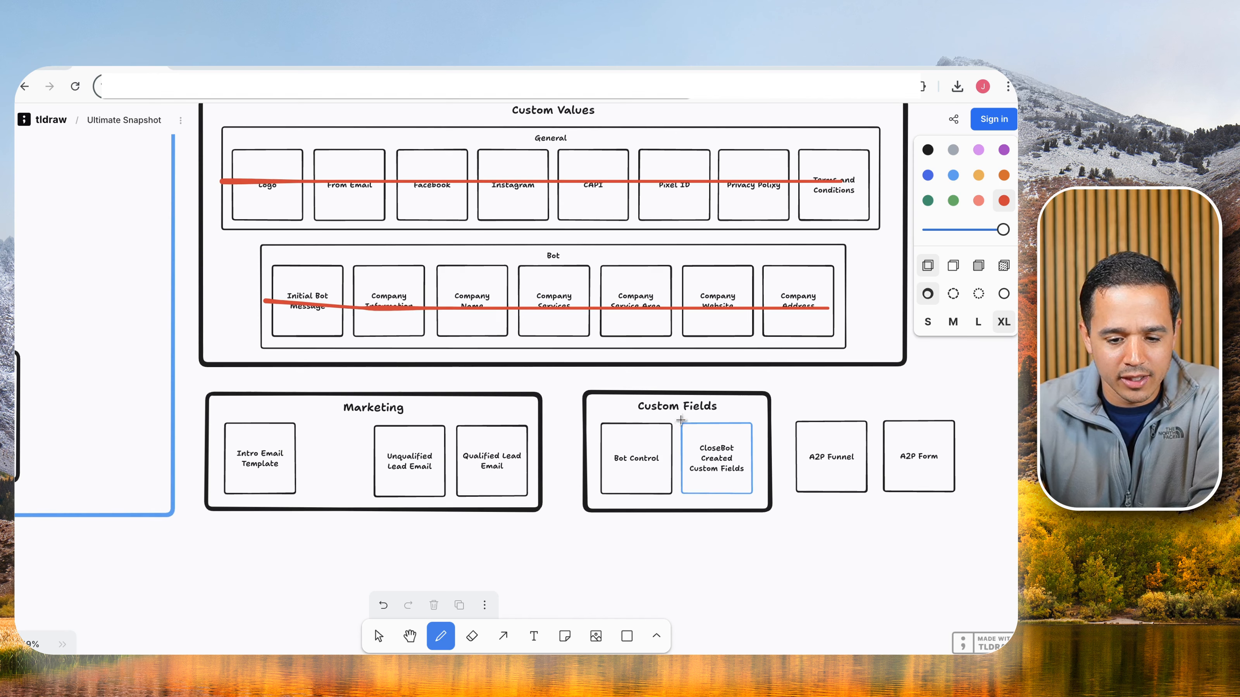
drag(677, 419, 751, 482)
drag(743, 410, 688, 493)
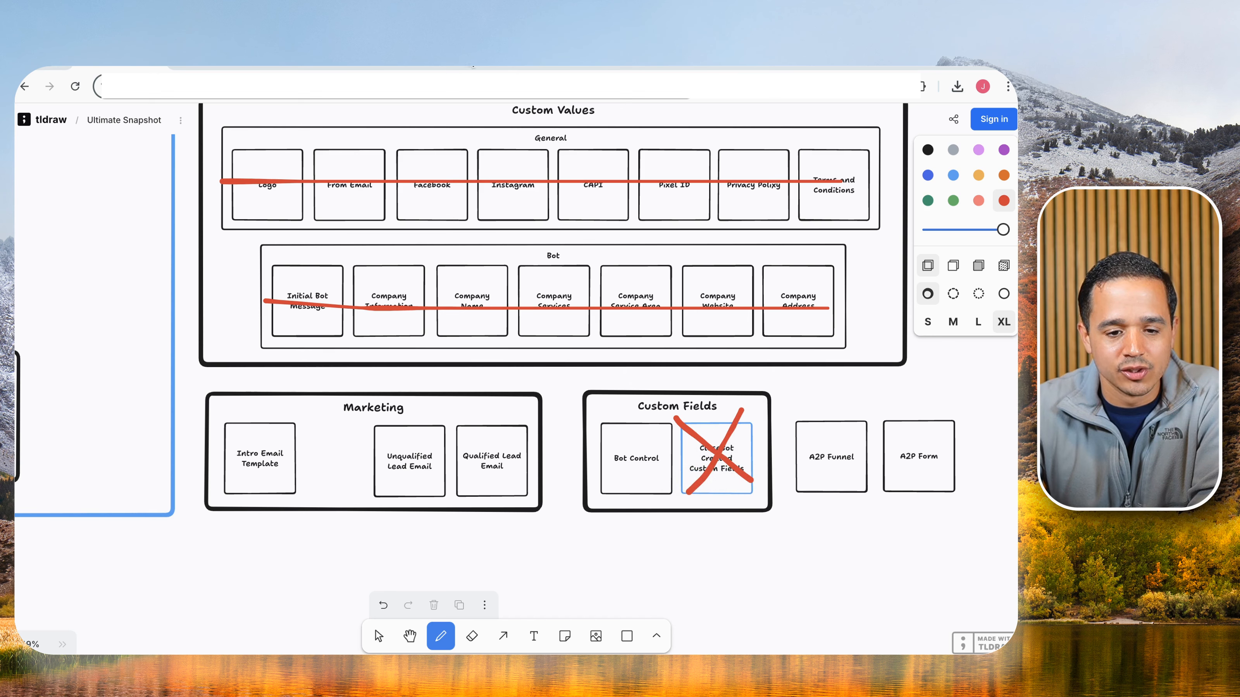
key(ctrl+Tab)
click(348, 213)
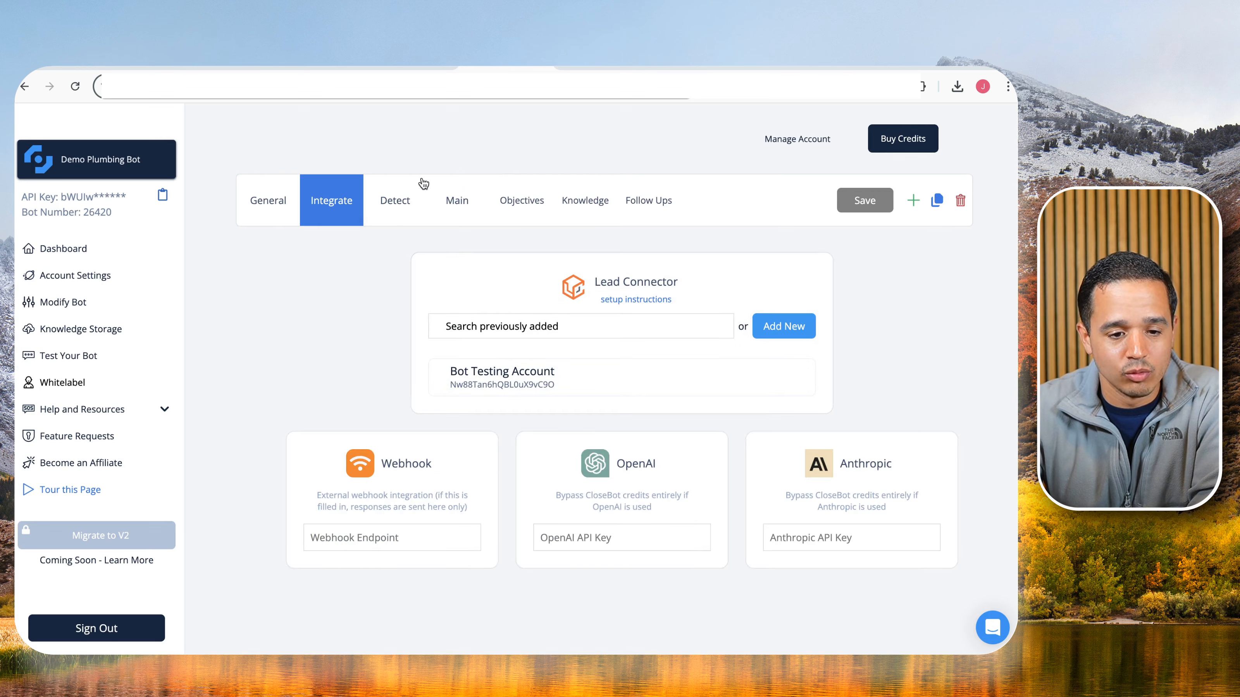
Check the tldraw board, then open Custom Fields from LeadBrain's Settings sidebar.
click(198, 65)
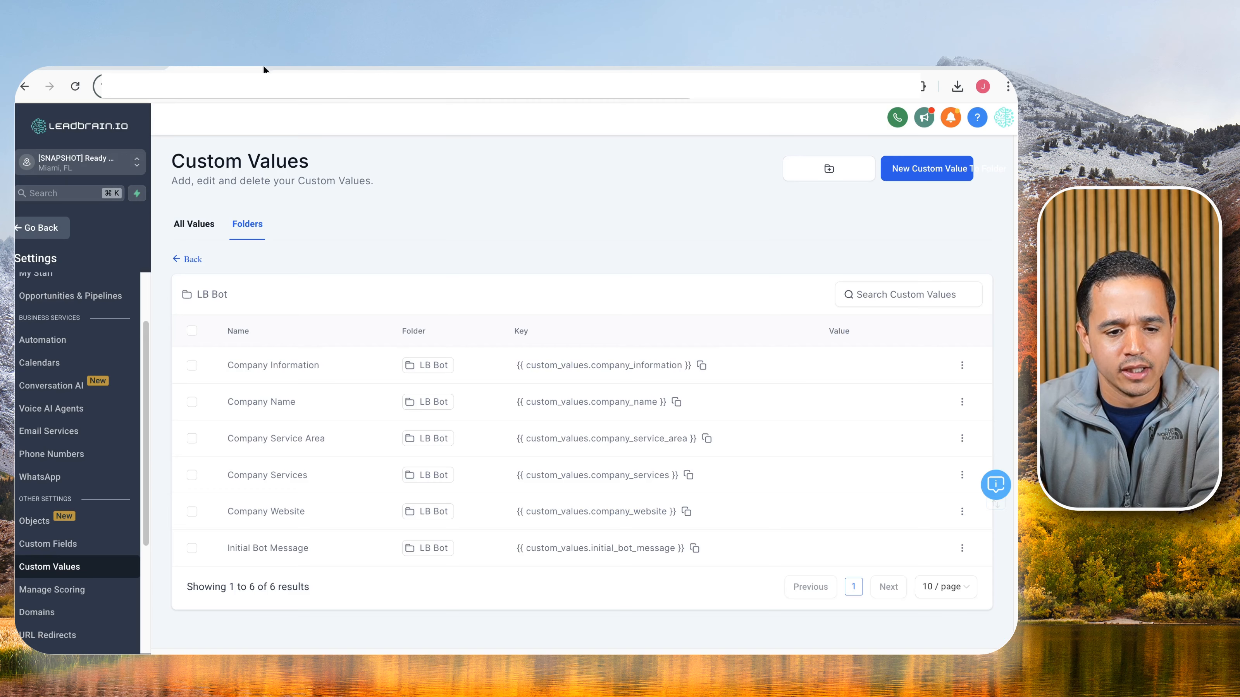
click(138, 65)
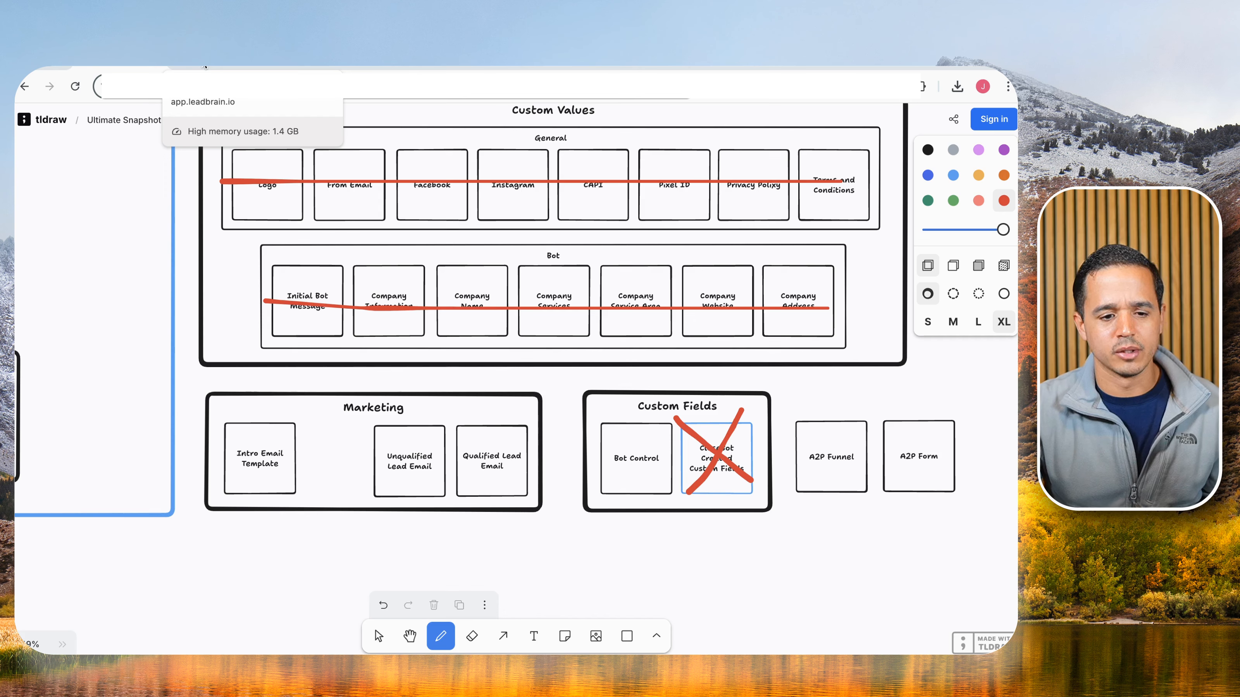
click(205, 67)
scroll(61, 489, down, 1)
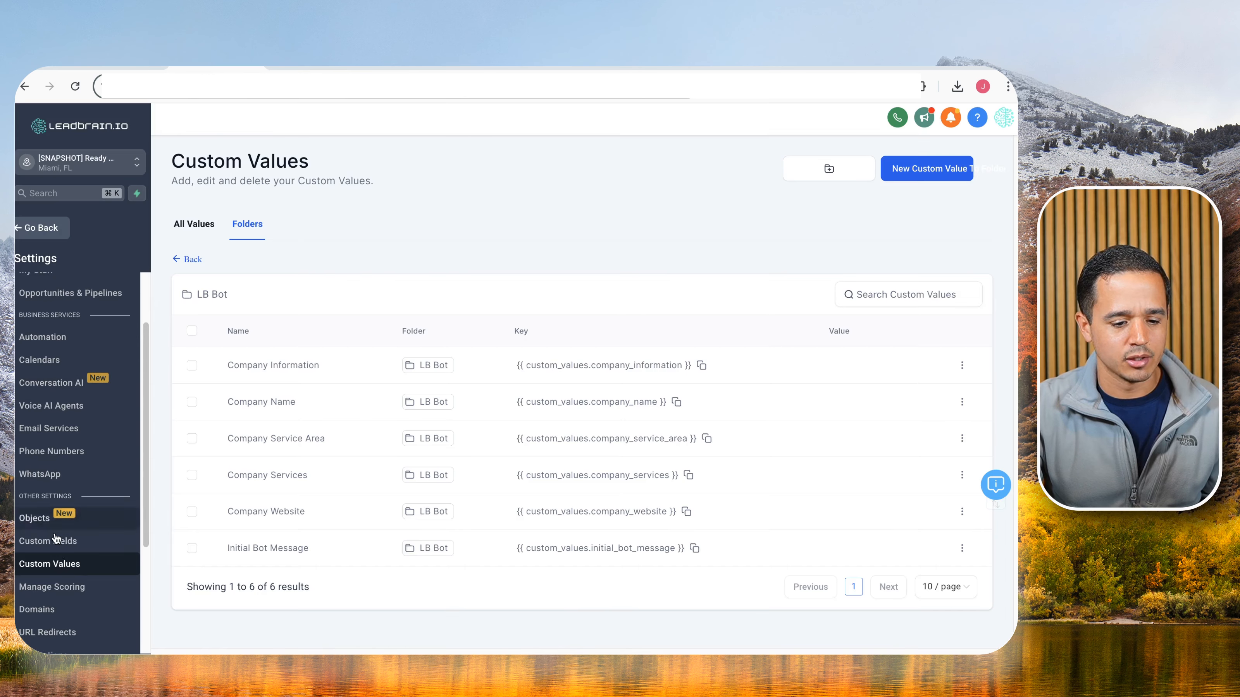
click(66, 548)
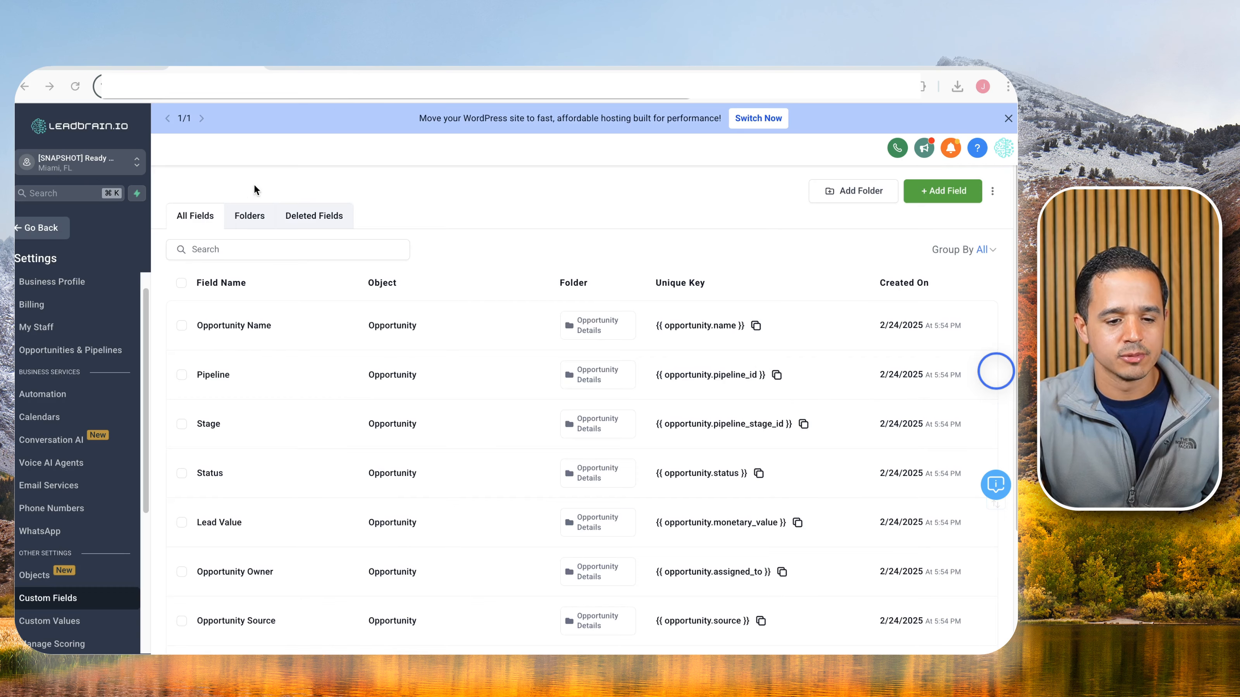
Create a checkbox field 'Bot Control' with option 'Turn off bot' in the Contact folder.
click(246, 217)
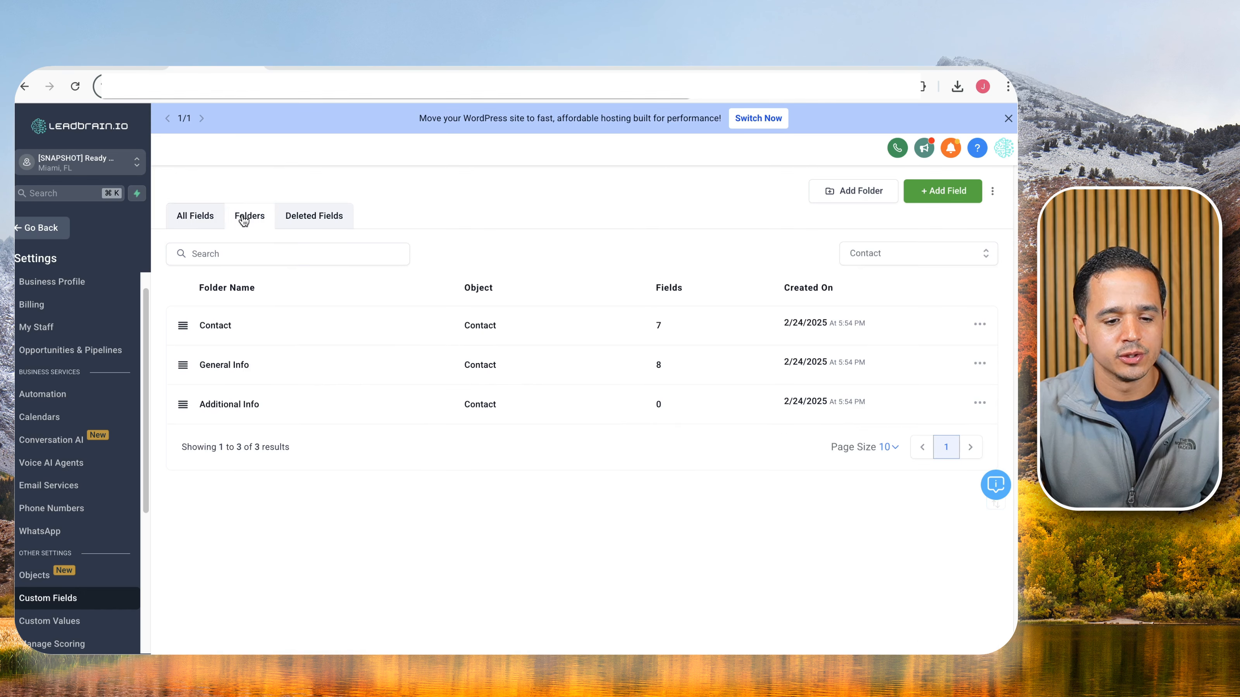
click(215, 328)
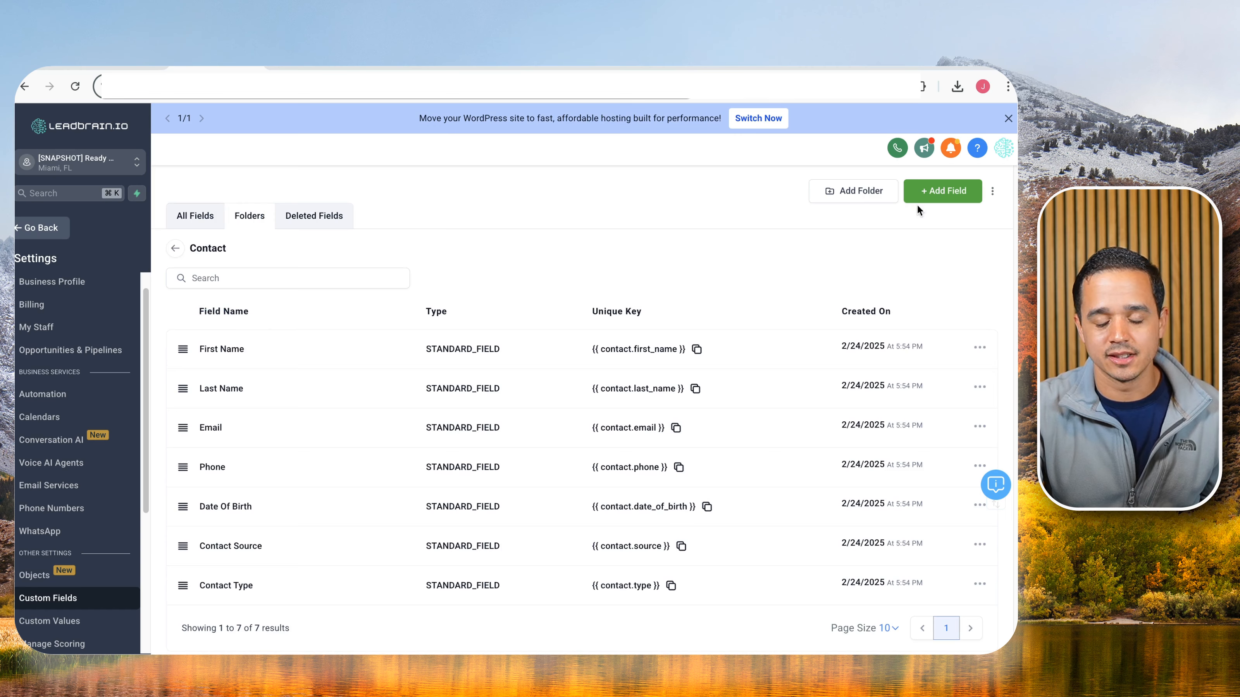
click(940, 191)
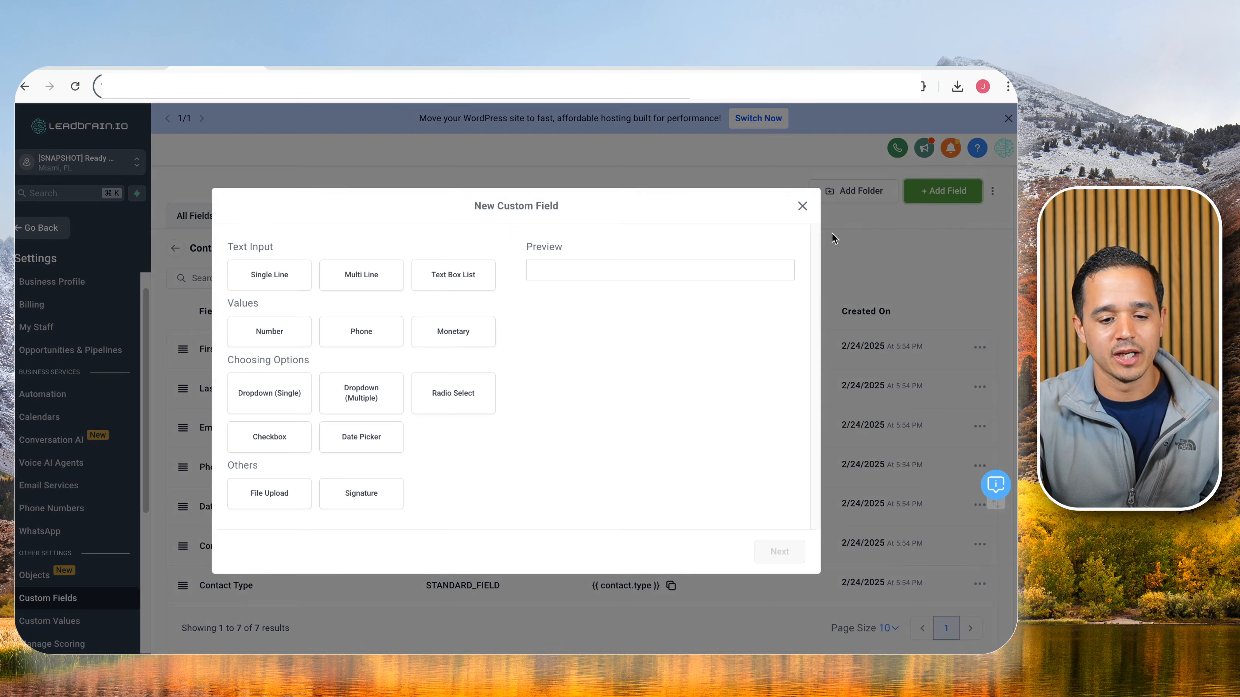
click(283, 435)
click(780, 552)
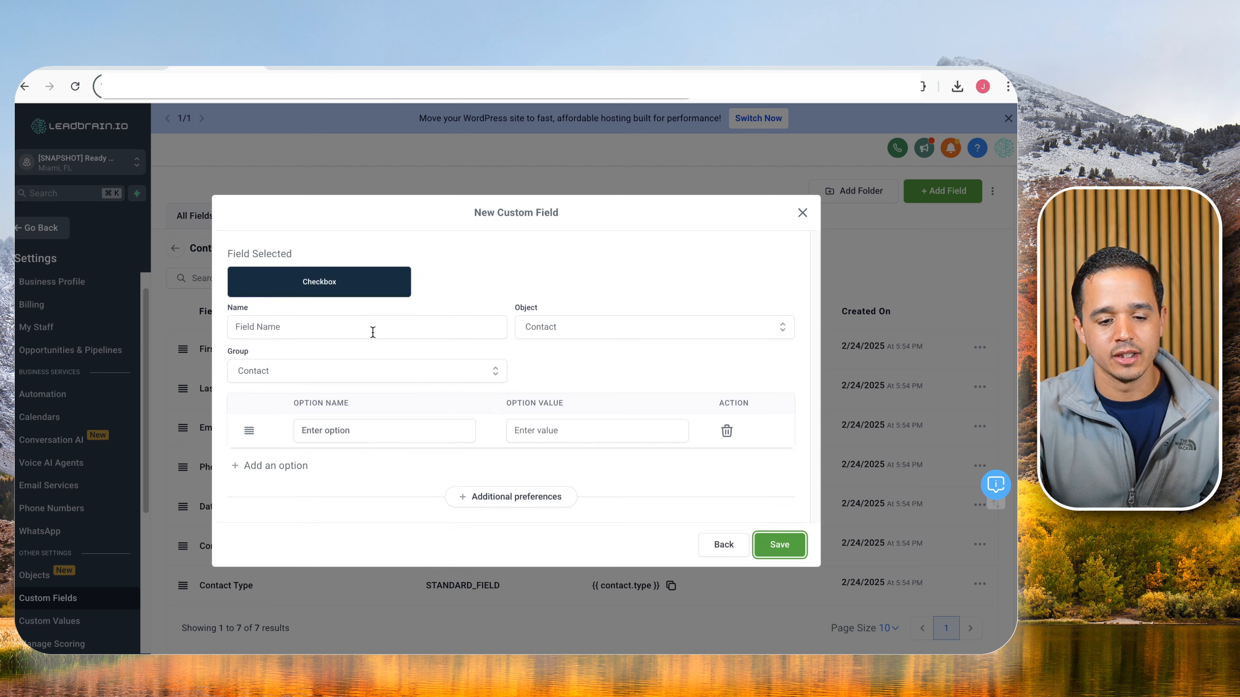
click(376, 326)
text(Bot Control)
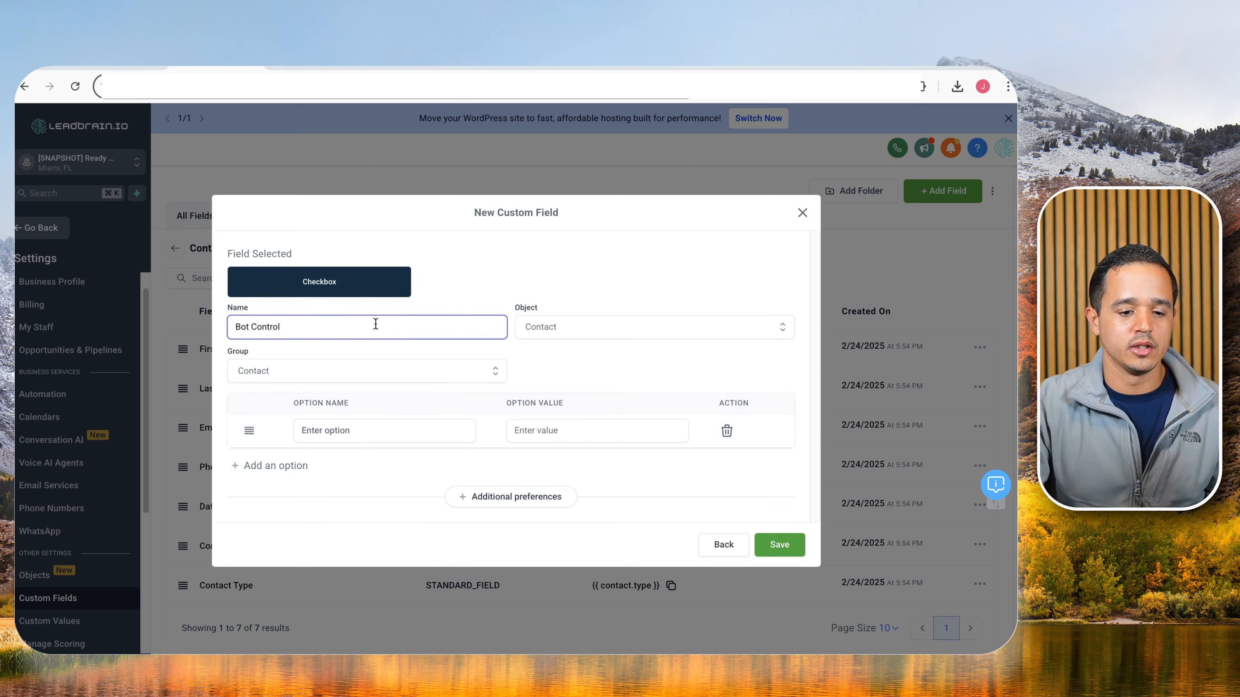
click(370, 430)
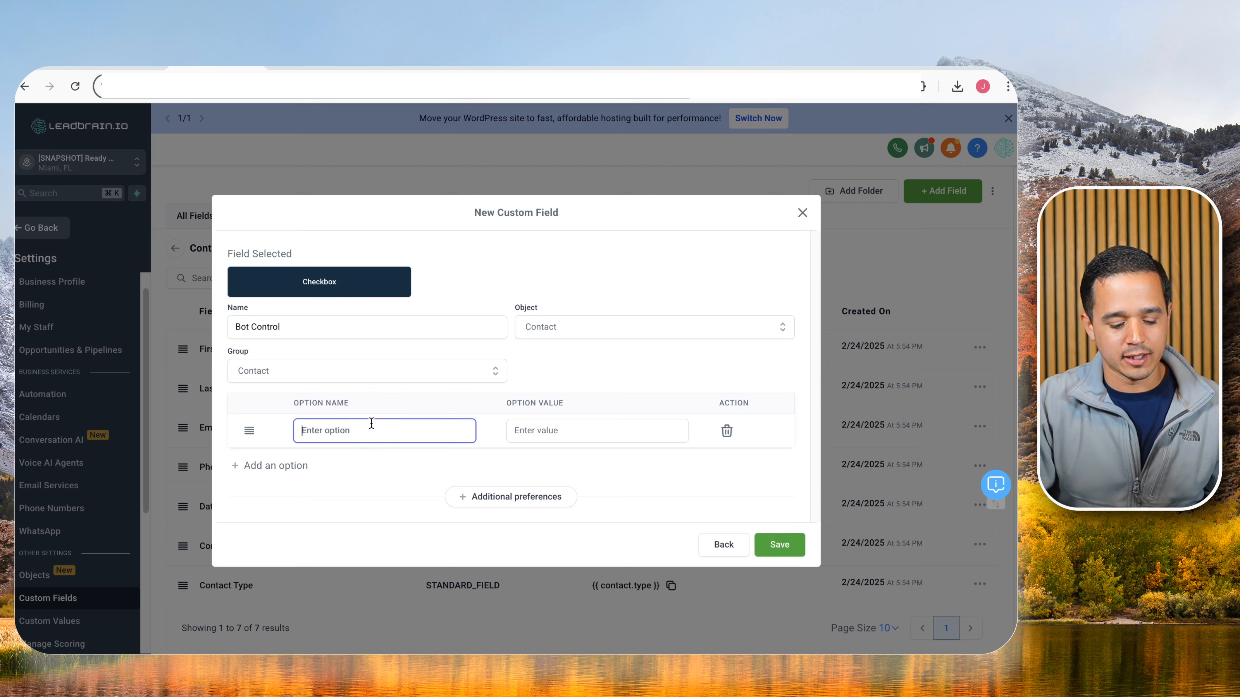
text(Turn off bot)
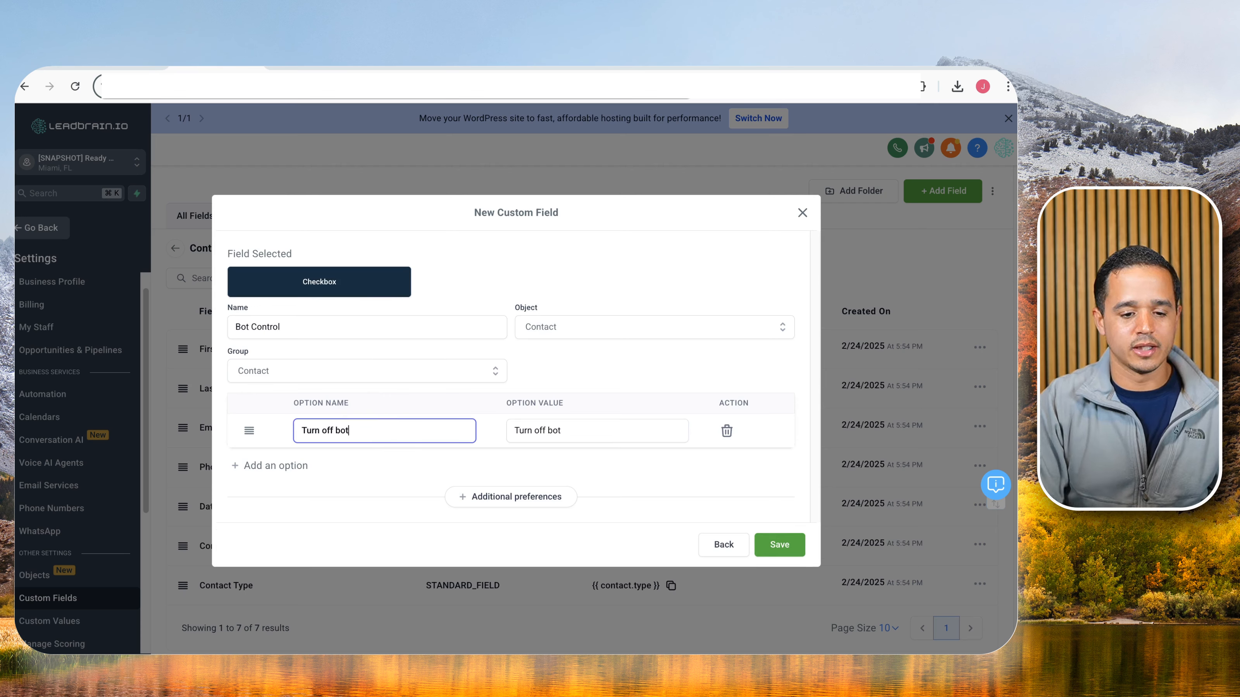
click(774, 536)
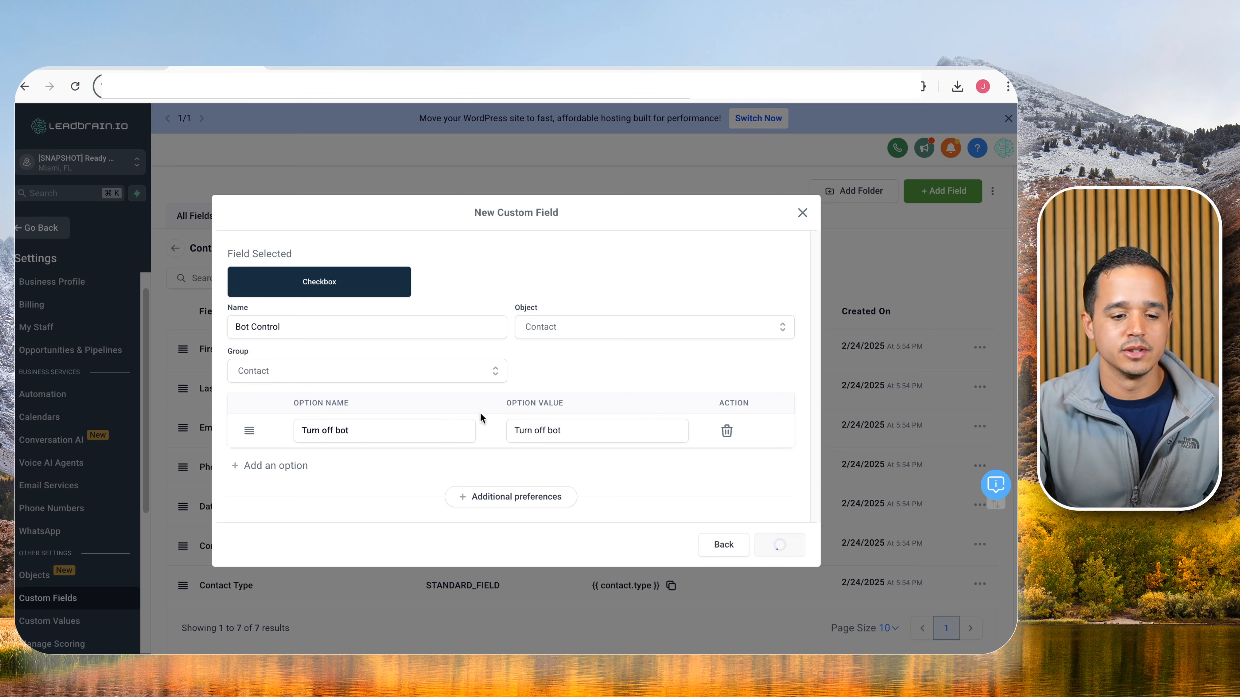
Move Bot Control to the top of the Contact folder's fields.
scroll(175, 518, down, 2)
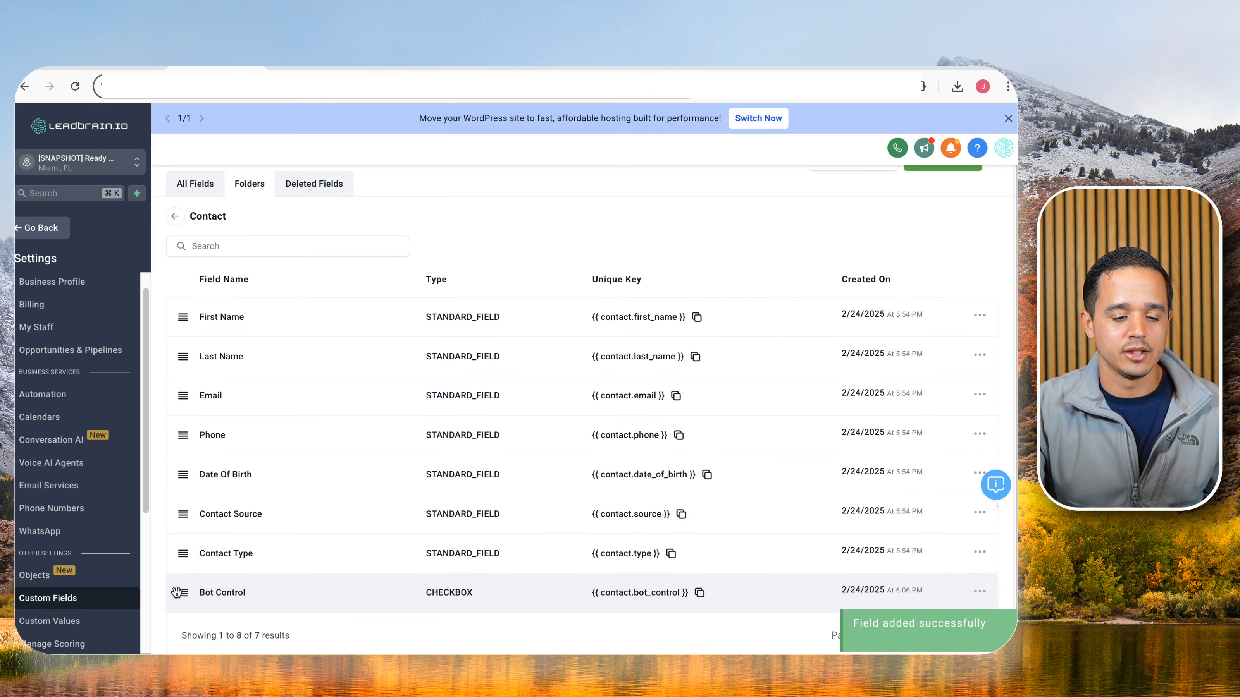
drag(177, 593, 176, 324)
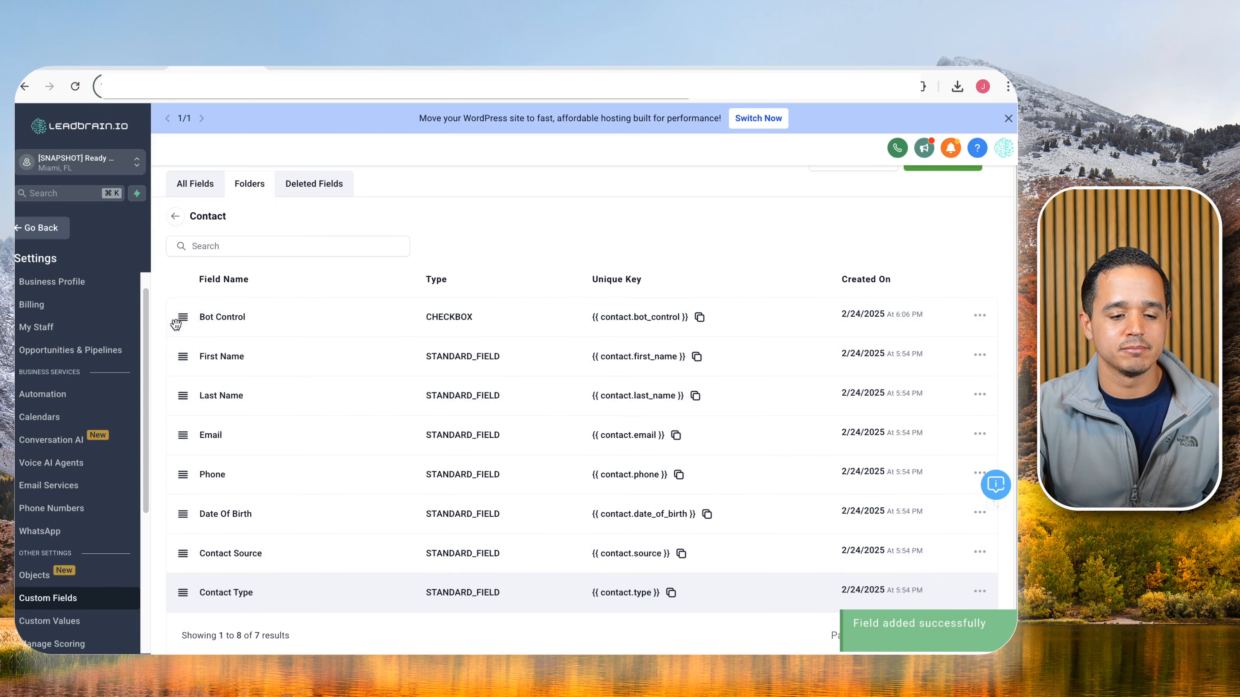
scroll(689, 178, up, 1)
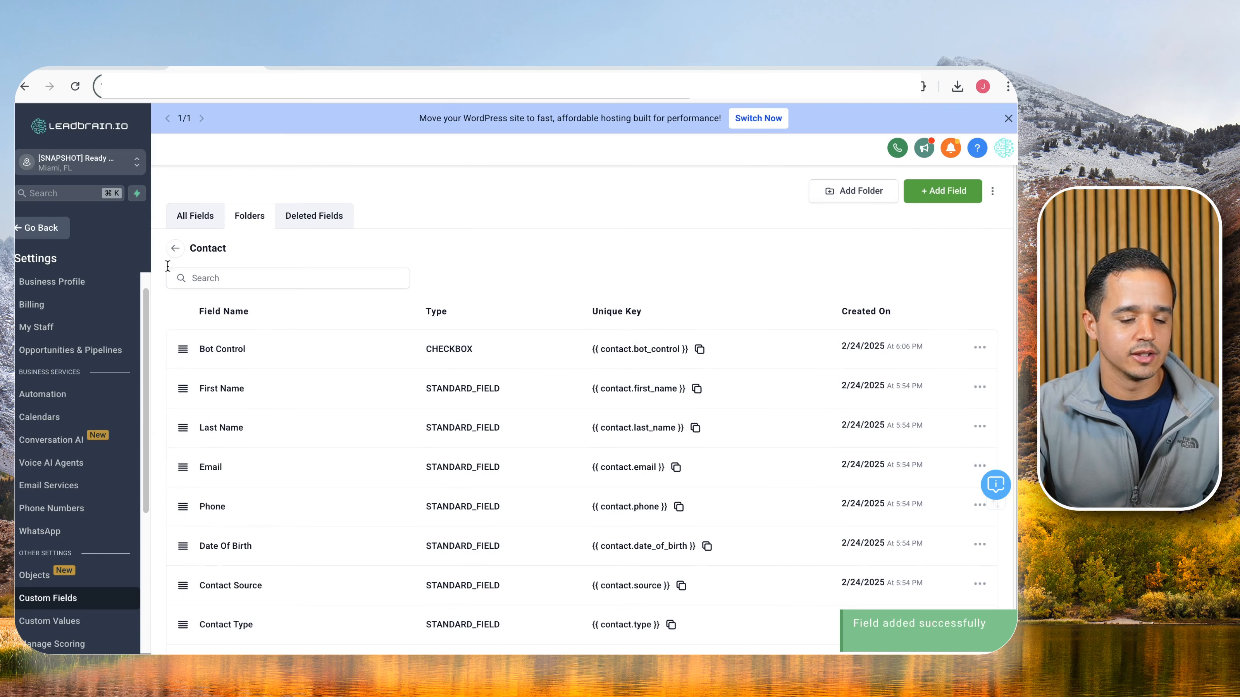
Add and save a contact named 'Test Contact' with a support e-mail address.
click(58, 234)
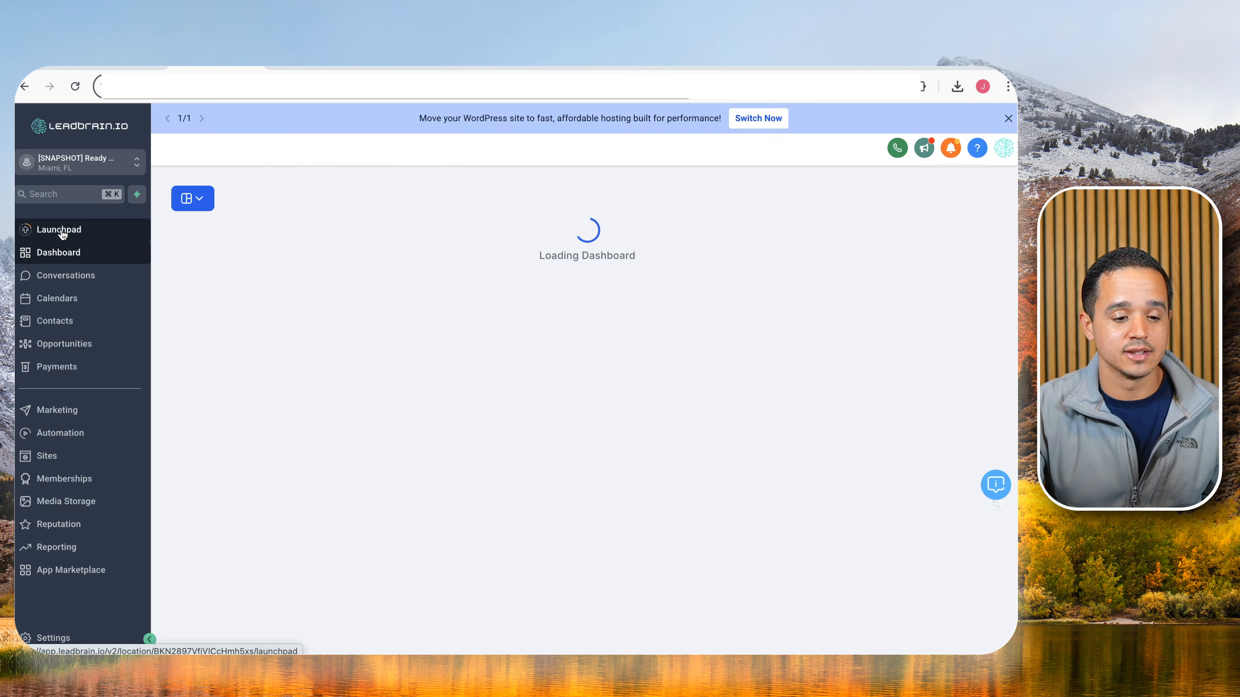
click(60, 320)
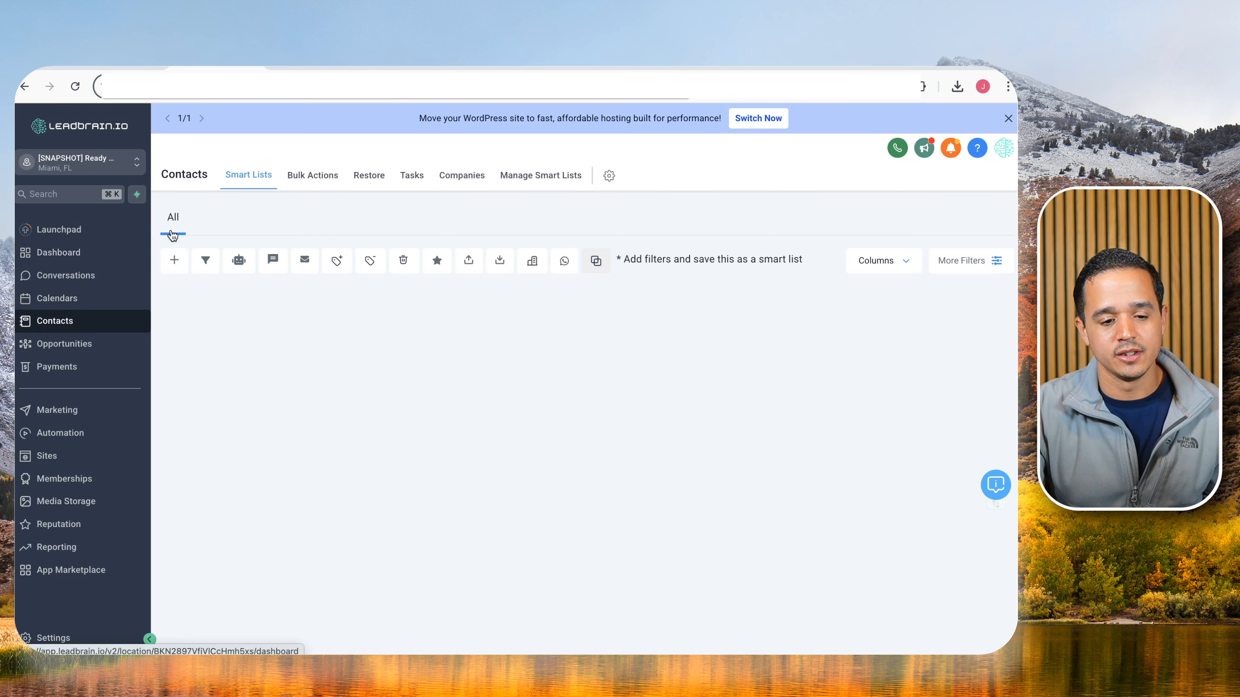
click(172, 261)
click(369, 341)
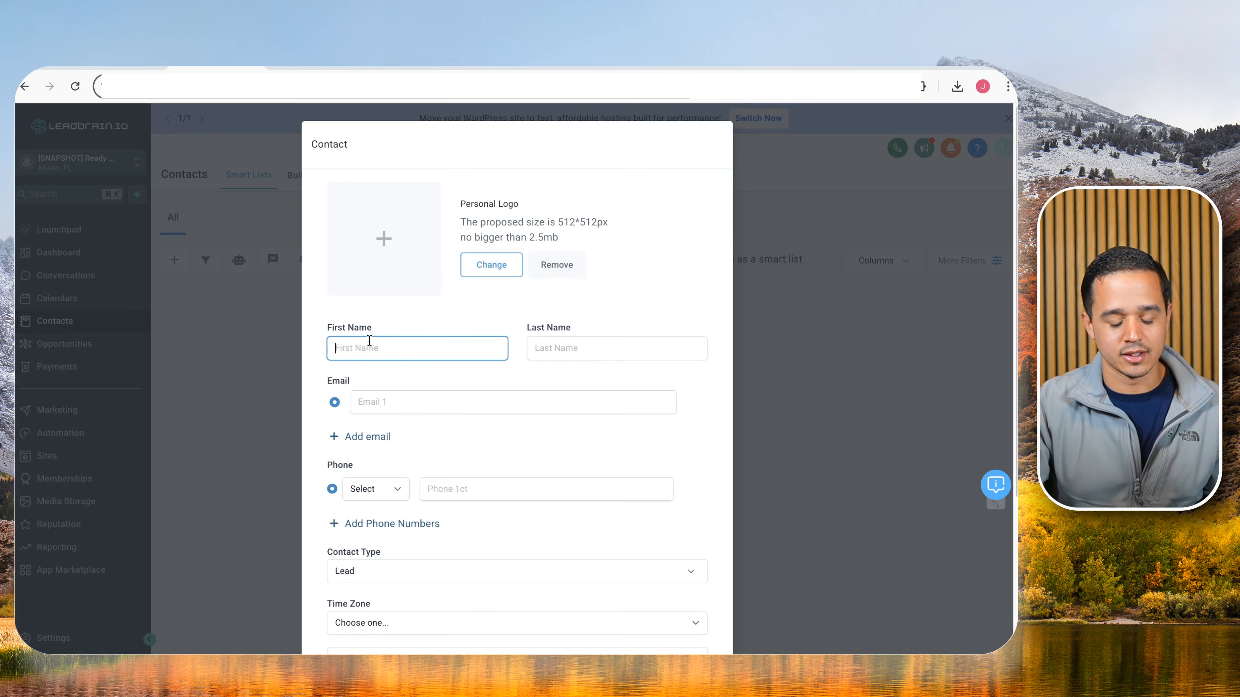
text(Test)
key(Tab)
text(Cont)
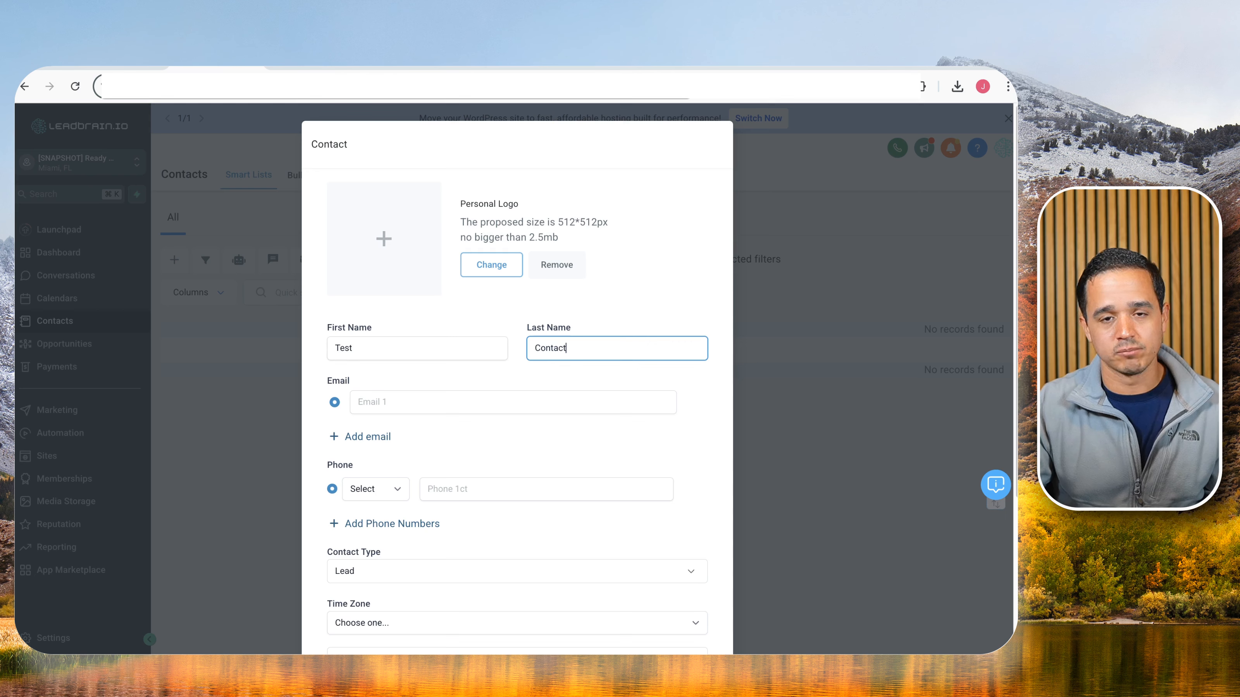
key(Tab)
key(Tab)
key(Tab)
key(Tab)
key(Tab)
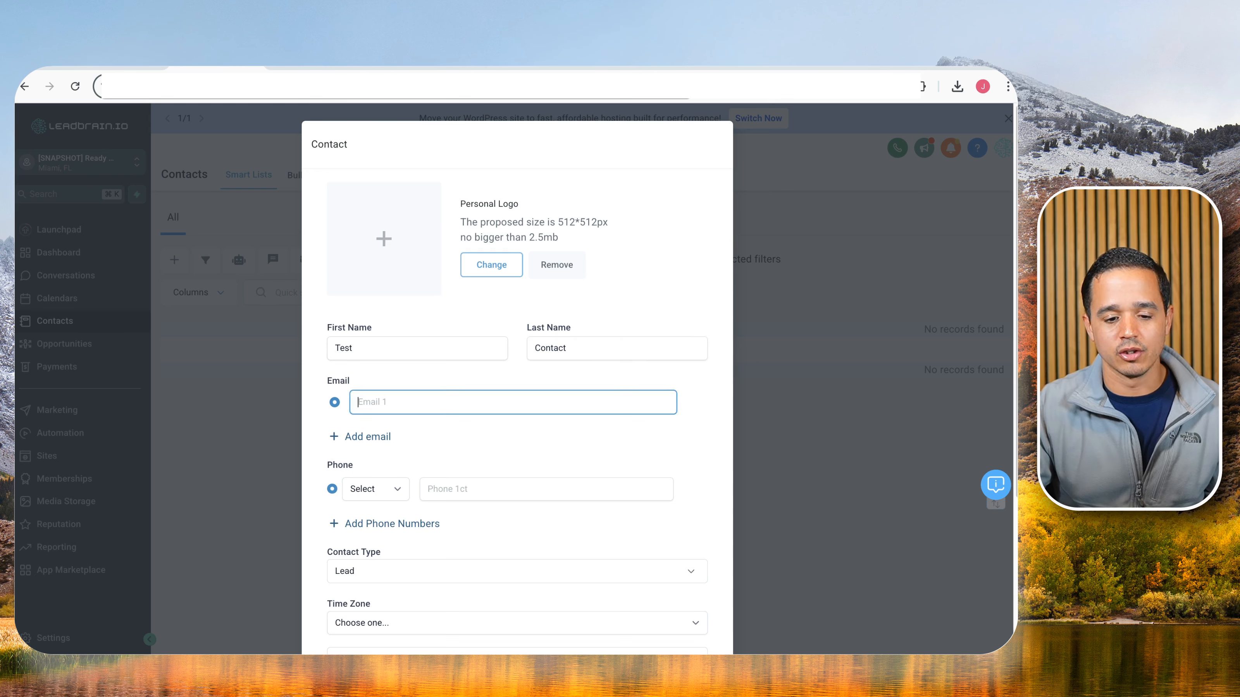
click(401, 400)
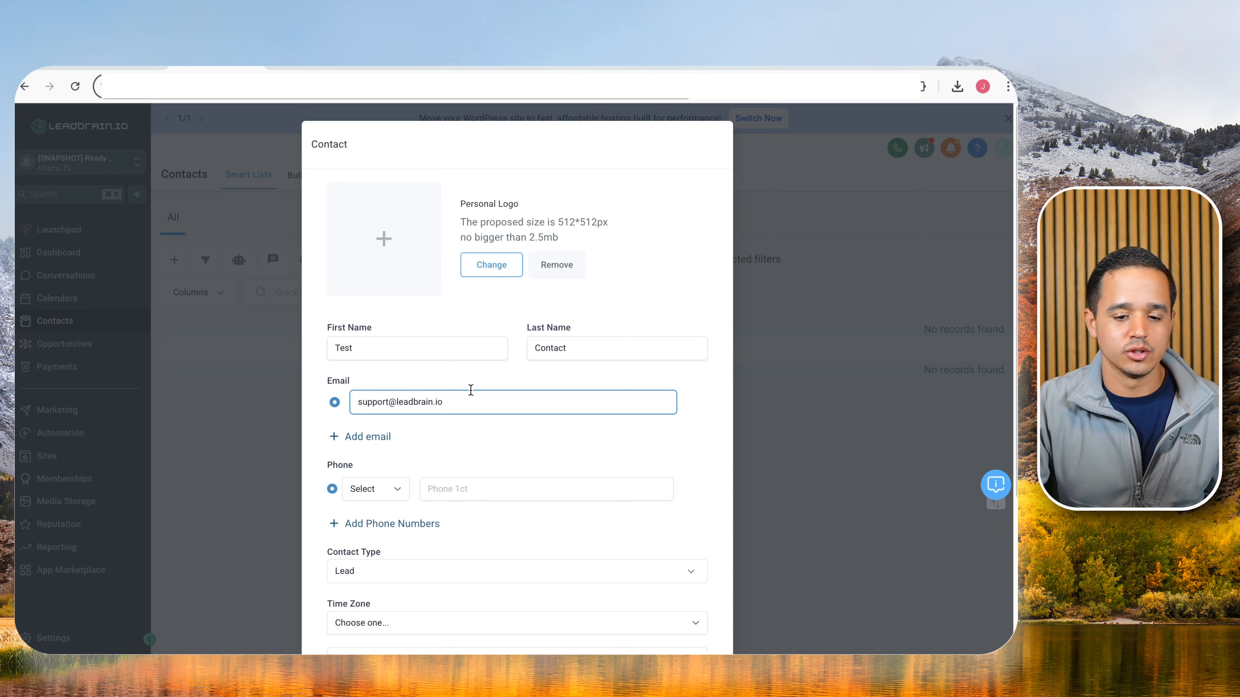
scroll(458, 392, down, 5)
click(678, 604)
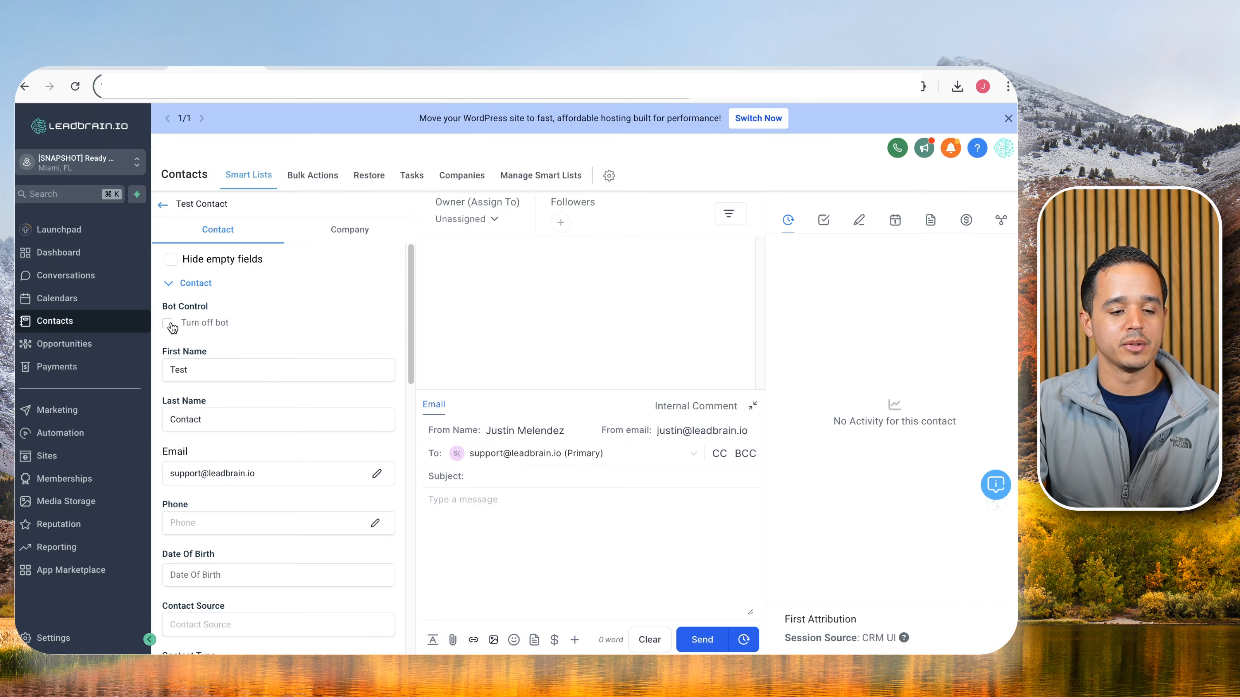
Tick 'Turn off bot' under Bot Control for Test Contact and save the change.
drag(163, 305, 225, 306)
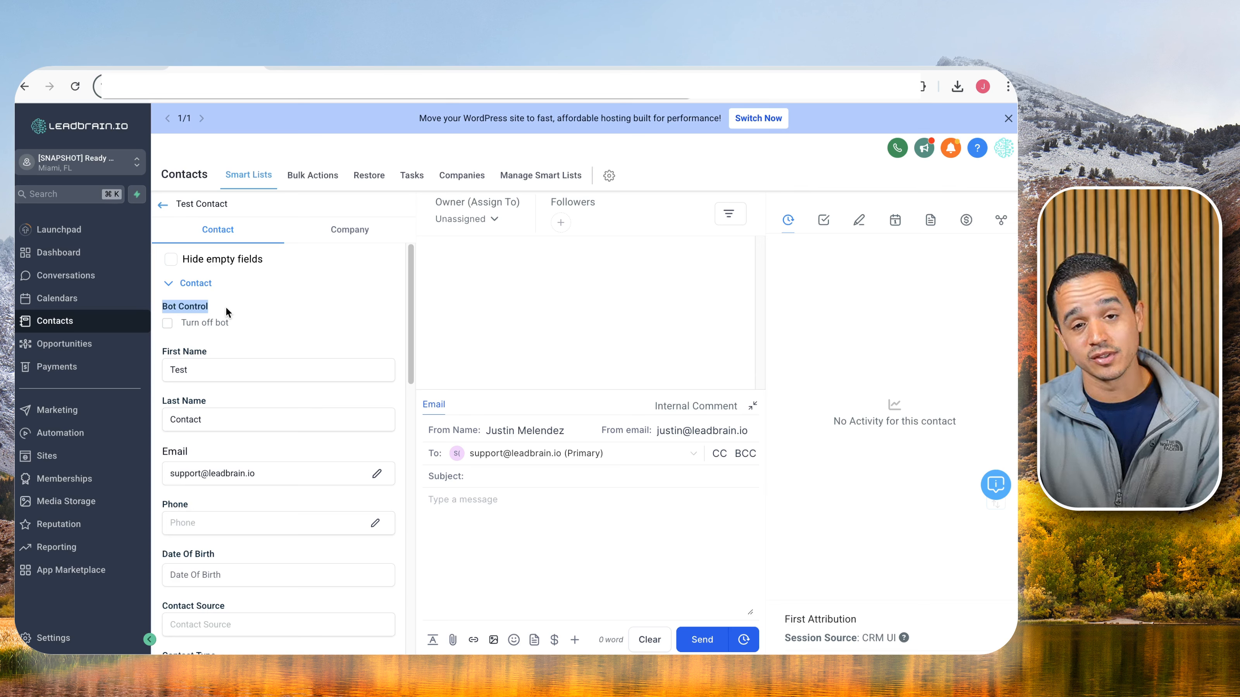
click(168, 324)
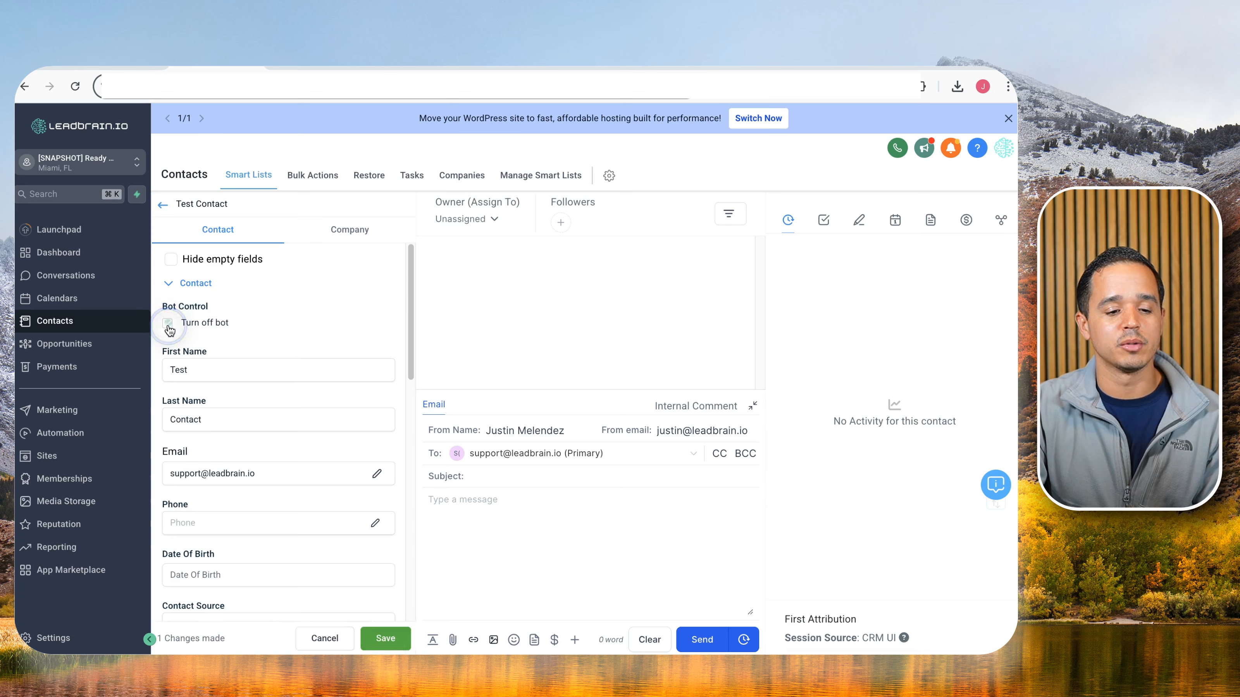
click(381, 644)
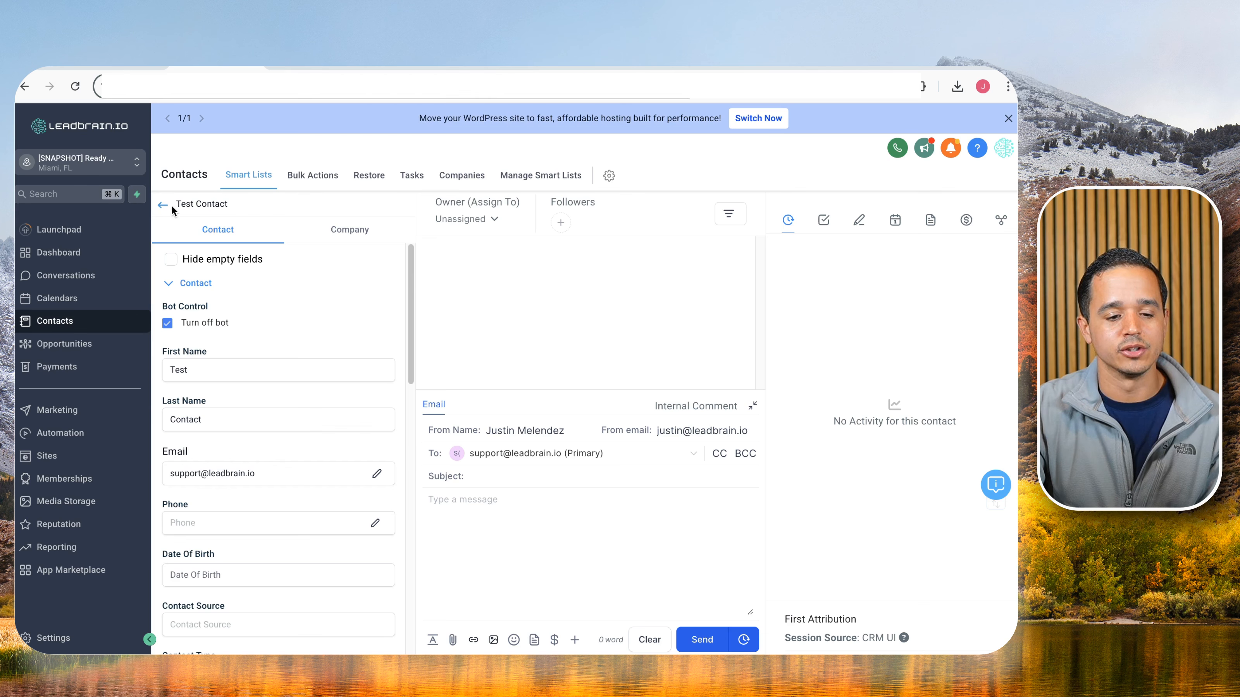
click(135, 69)
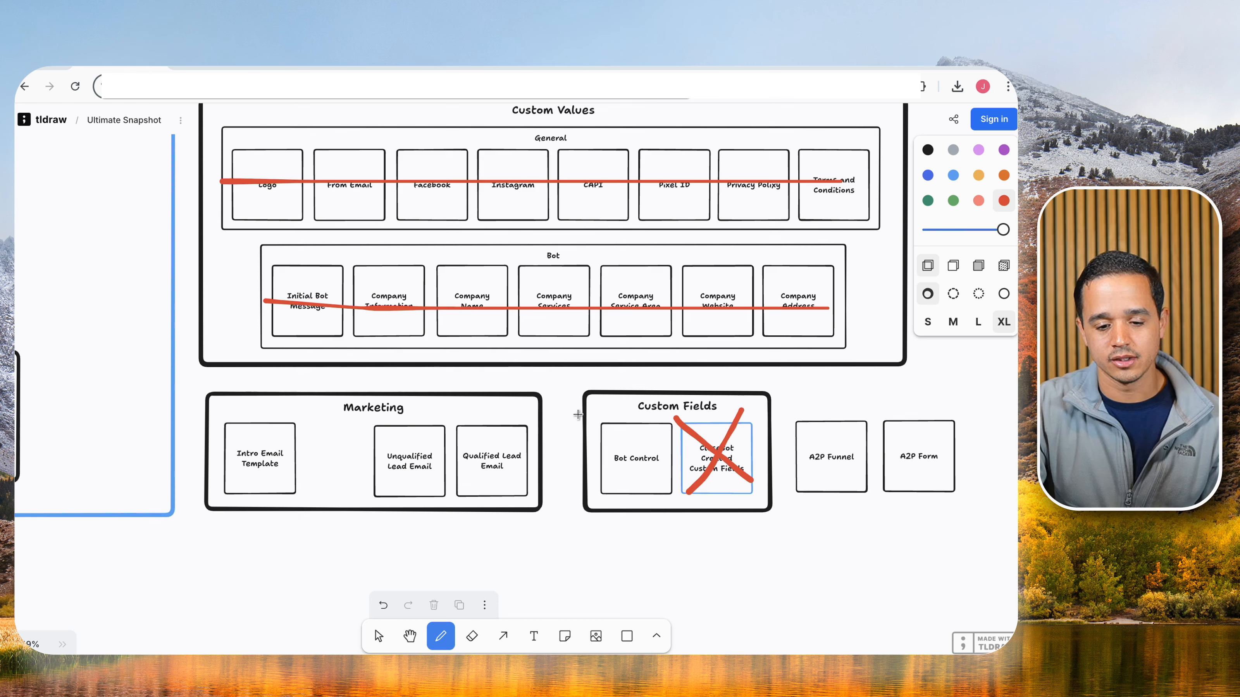
Draw a red X over the Bot Control box and pan the board toward Sales Pipeline.
drag(595, 419, 665, 481)
drag(656, 414, 613, 490)
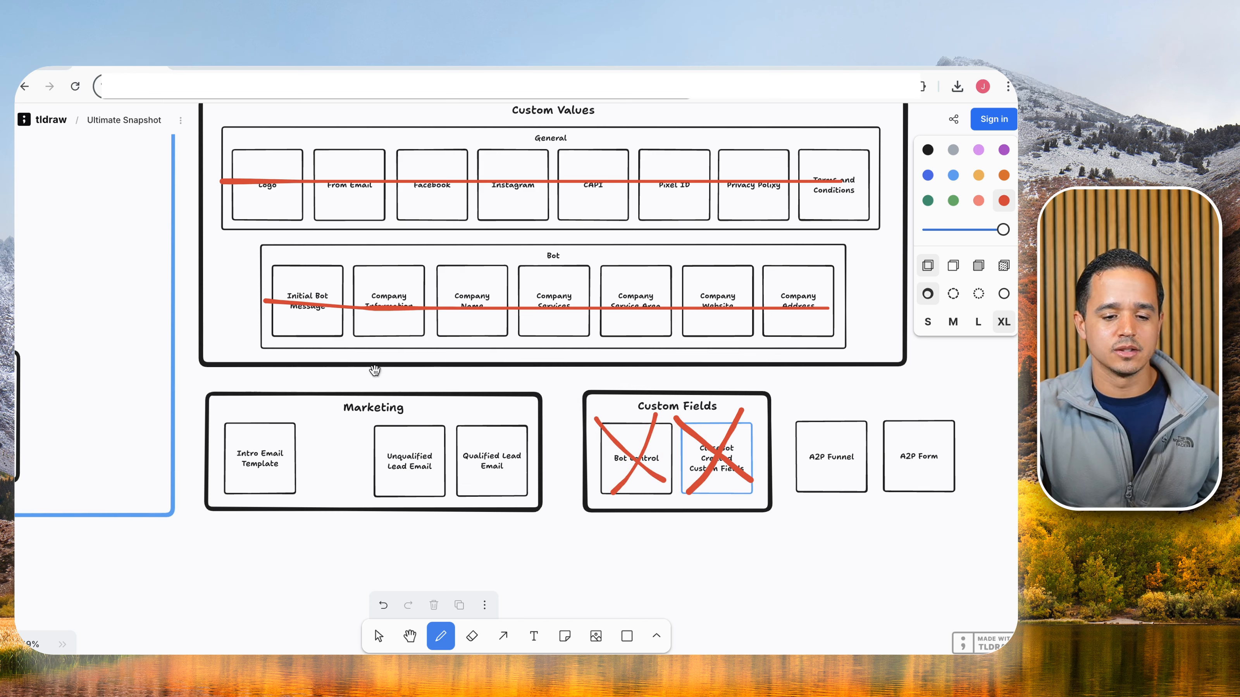
drag(375, 370, 363, 519)
mouse_move(395, 412)
mouse_down()
mouse_move(399, 482)
mouse_move(418, 487)
mouse_move(435, 535)
mouse_up()
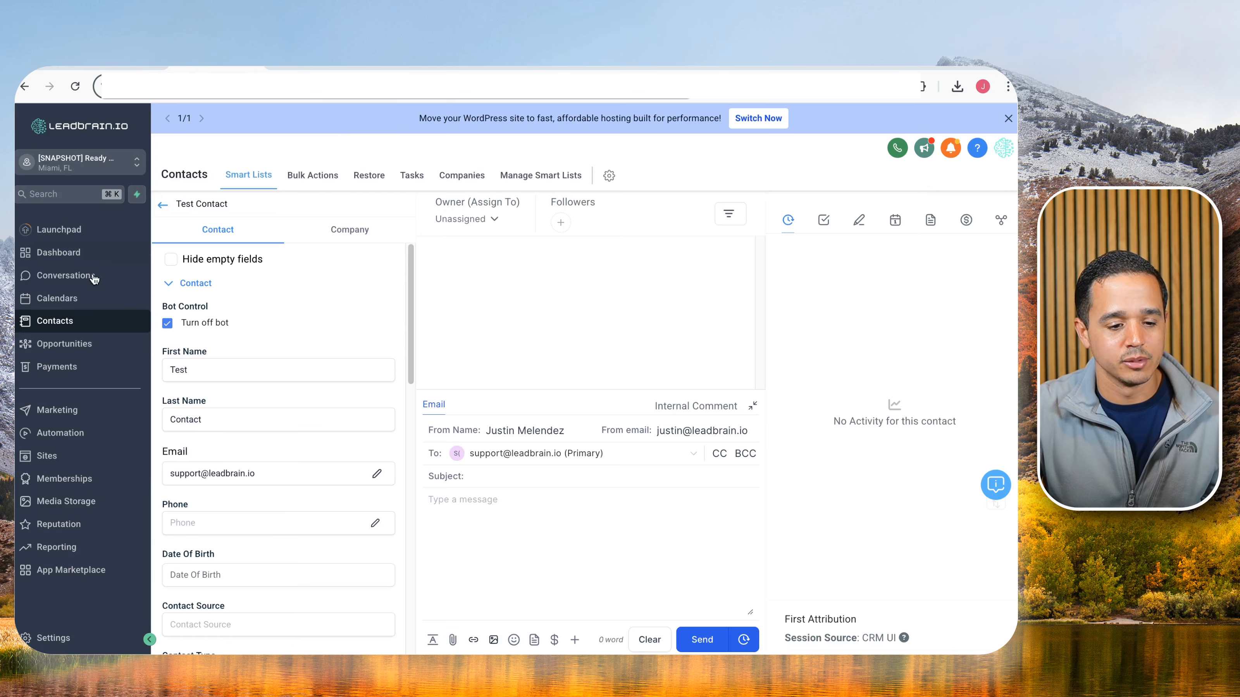
Start a new pipeline named 'Sales' with first stage 'New Lead'.
click(71, 345)
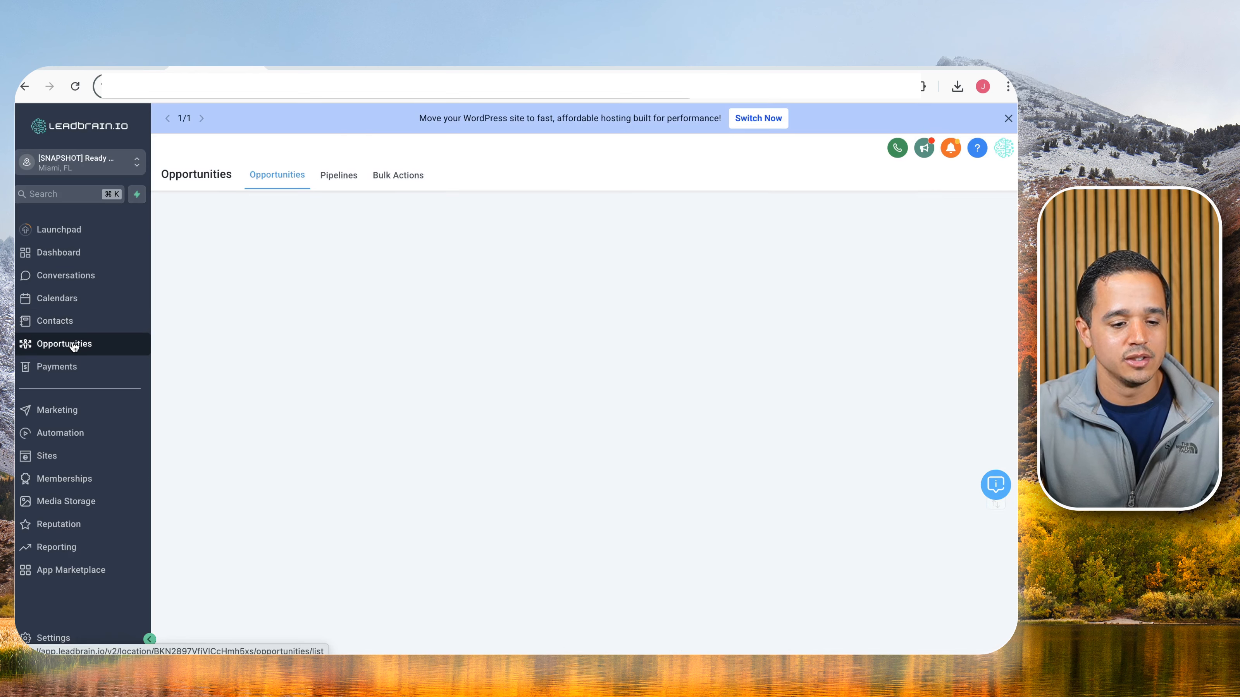
click(324, 176)
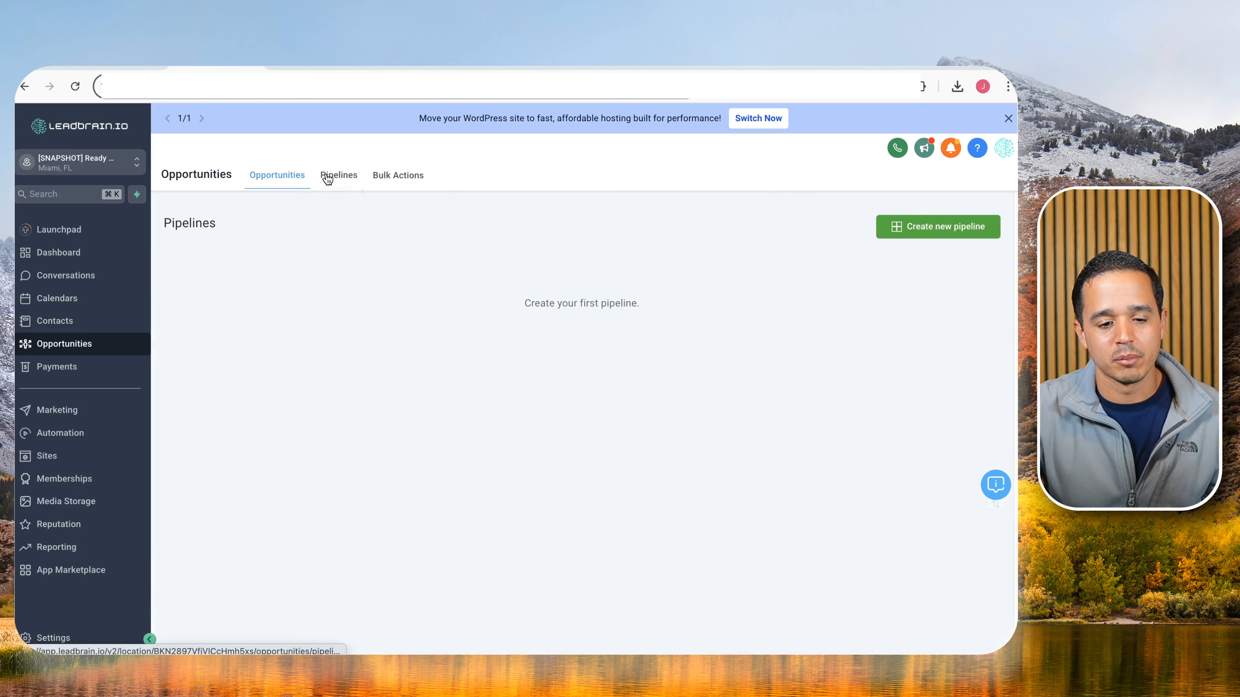
click(897, 233)
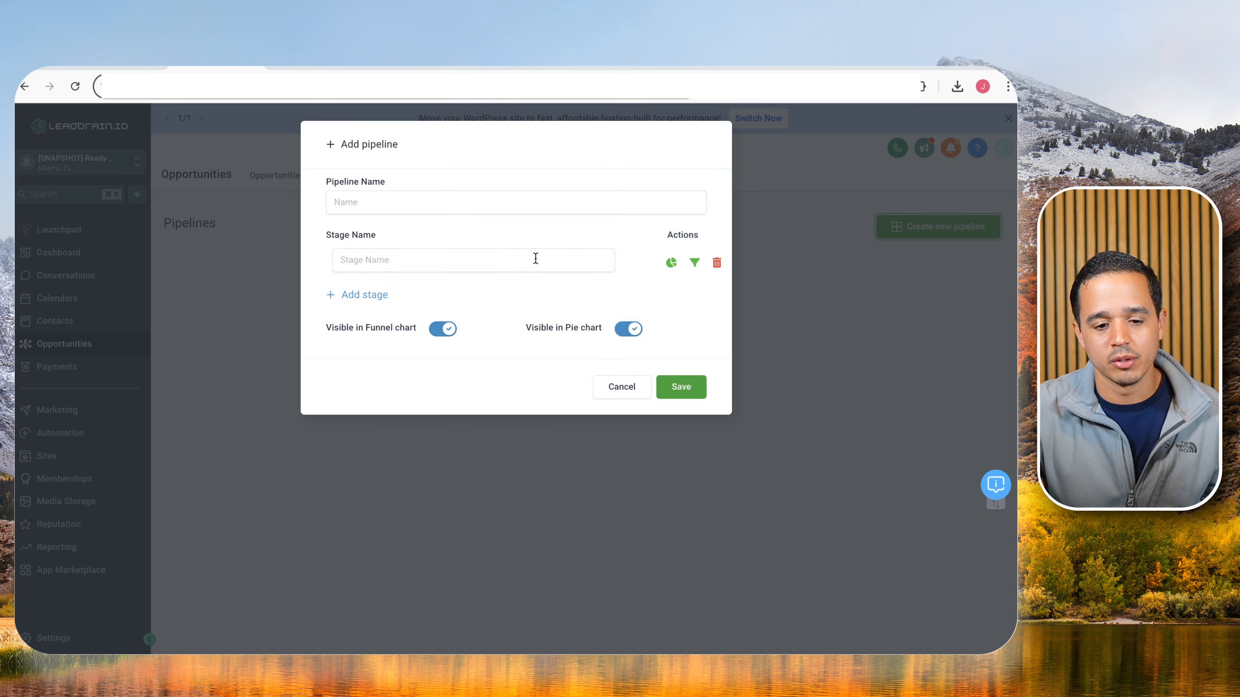
click(492, 204)
text(Sales)
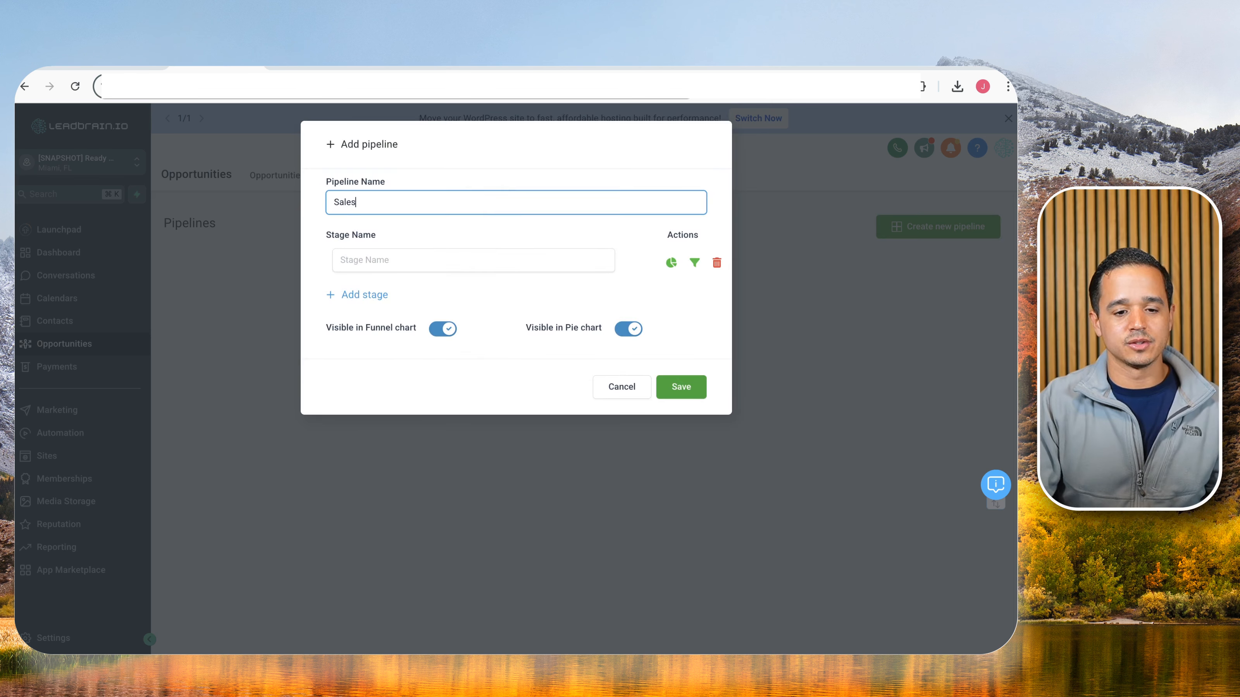
key(Tab)
text(New LEad)
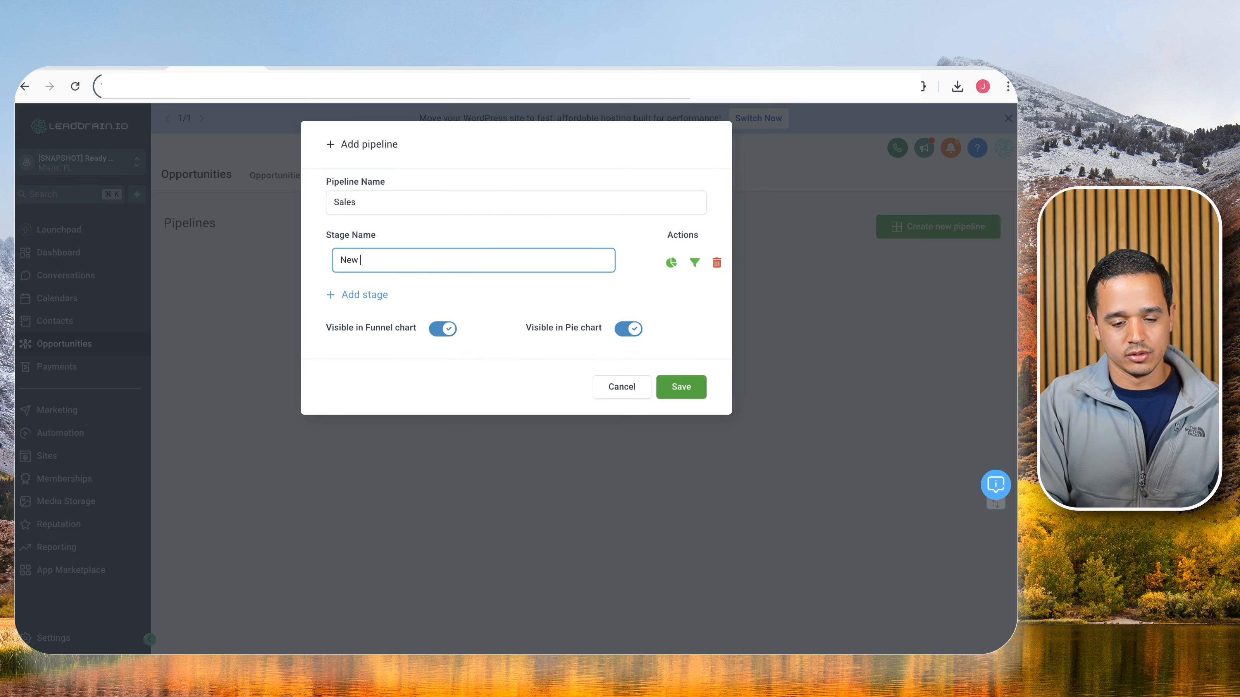
key(BackSpace)
key(BackSpace)
key(BackSpace)
text(ead)
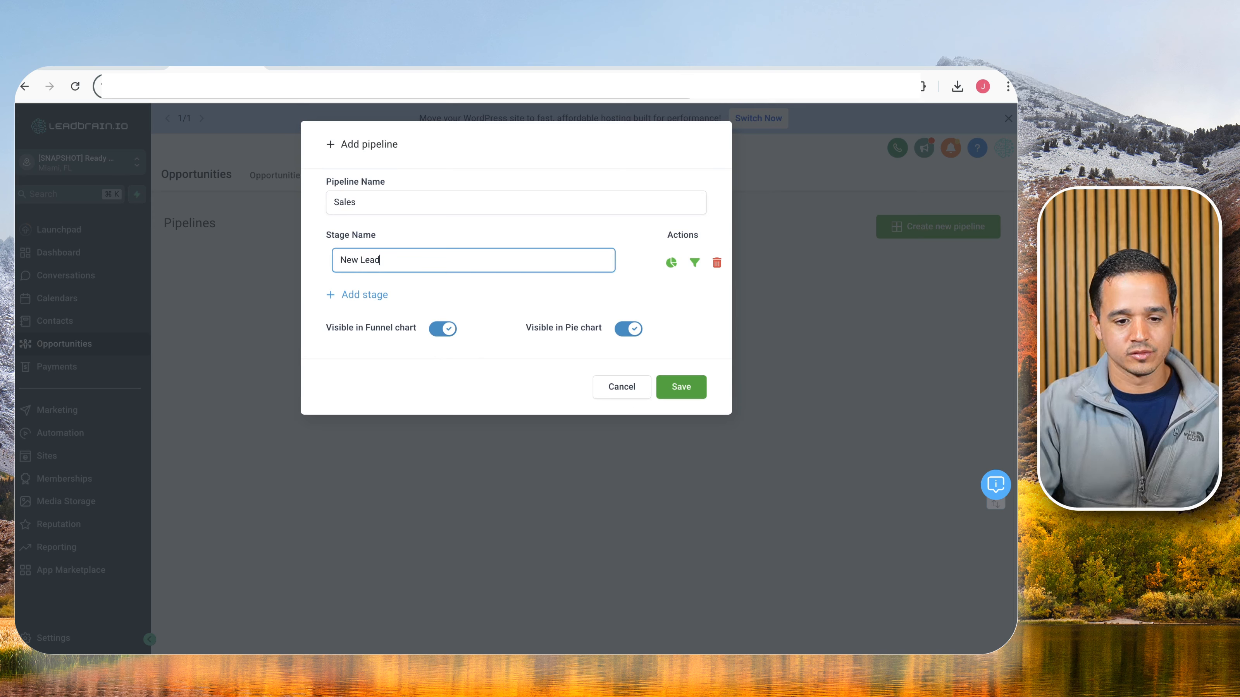
Add stages 'Qualified Lead' and 'Appointment Set', checking the stage list on tldraw.
click(382, 296)
click(390, 294)
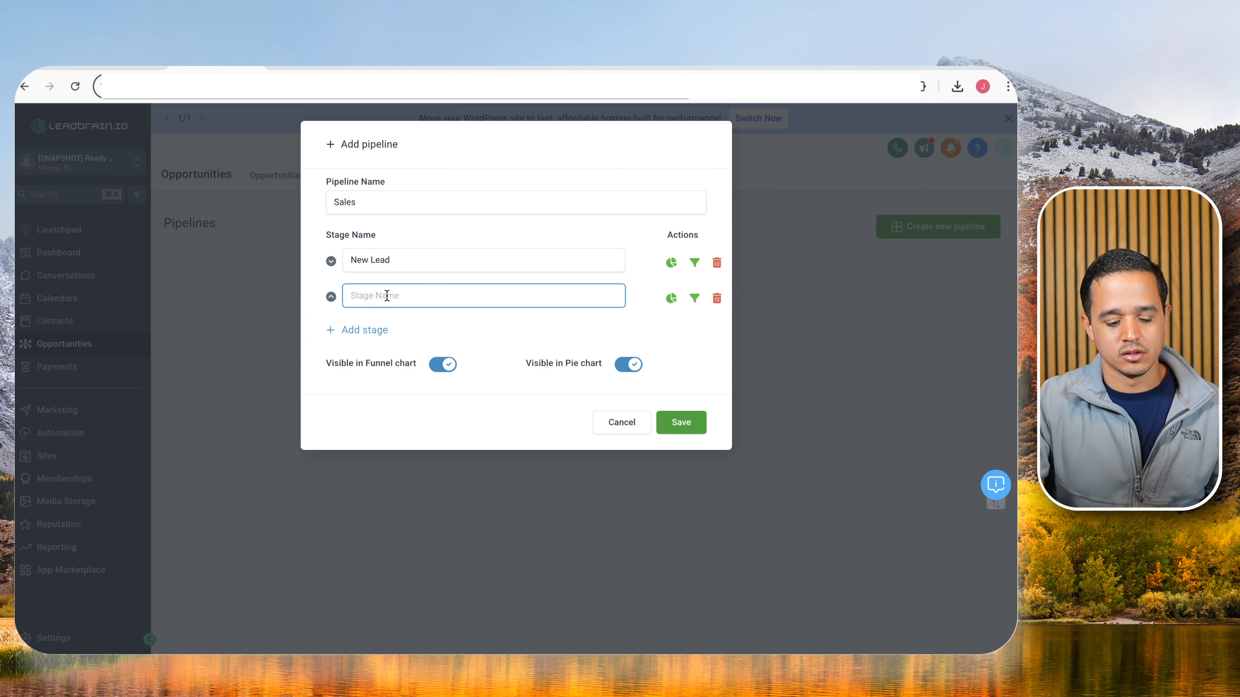
text(Qualified Lead)
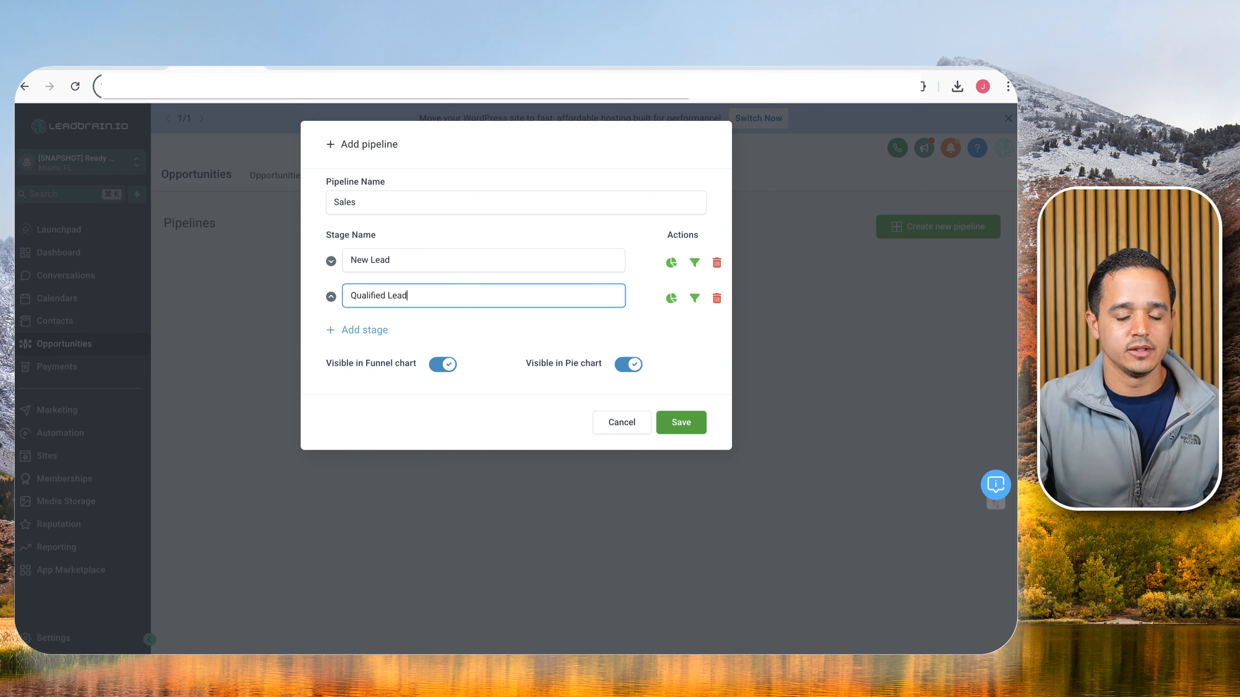
click(352, 335)
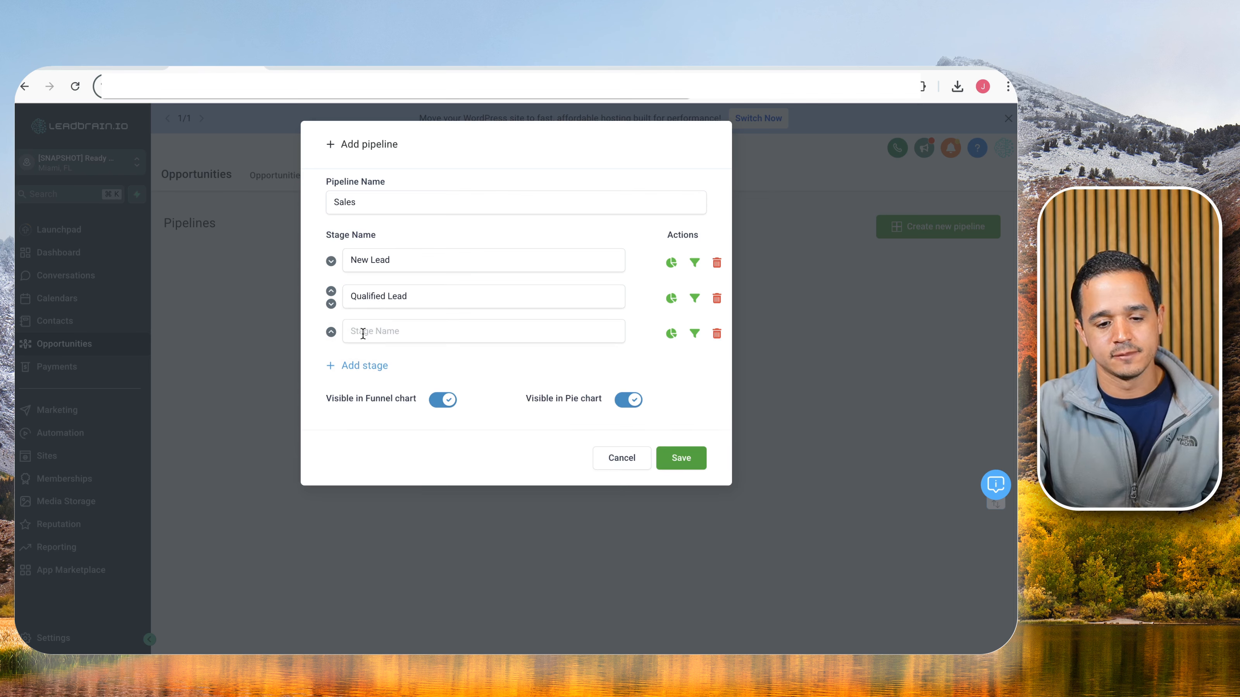
click(361, 331)
key(ctrl+shift+Tab)
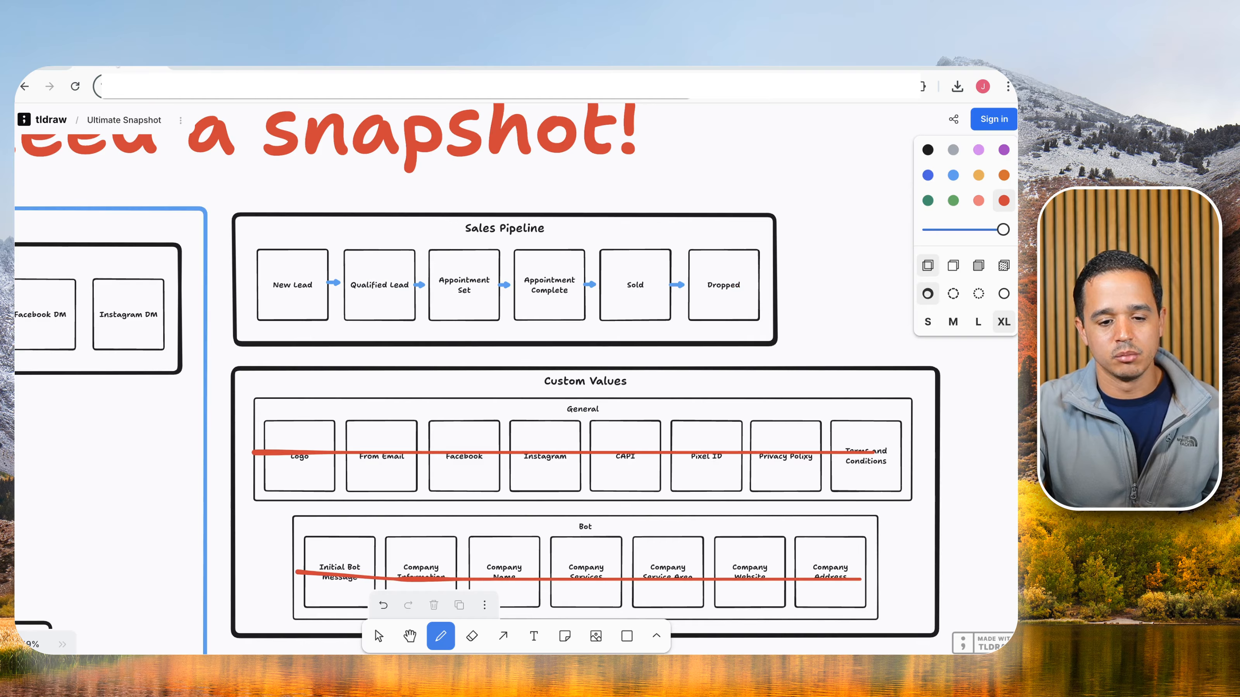
key(ctrl+Tab)
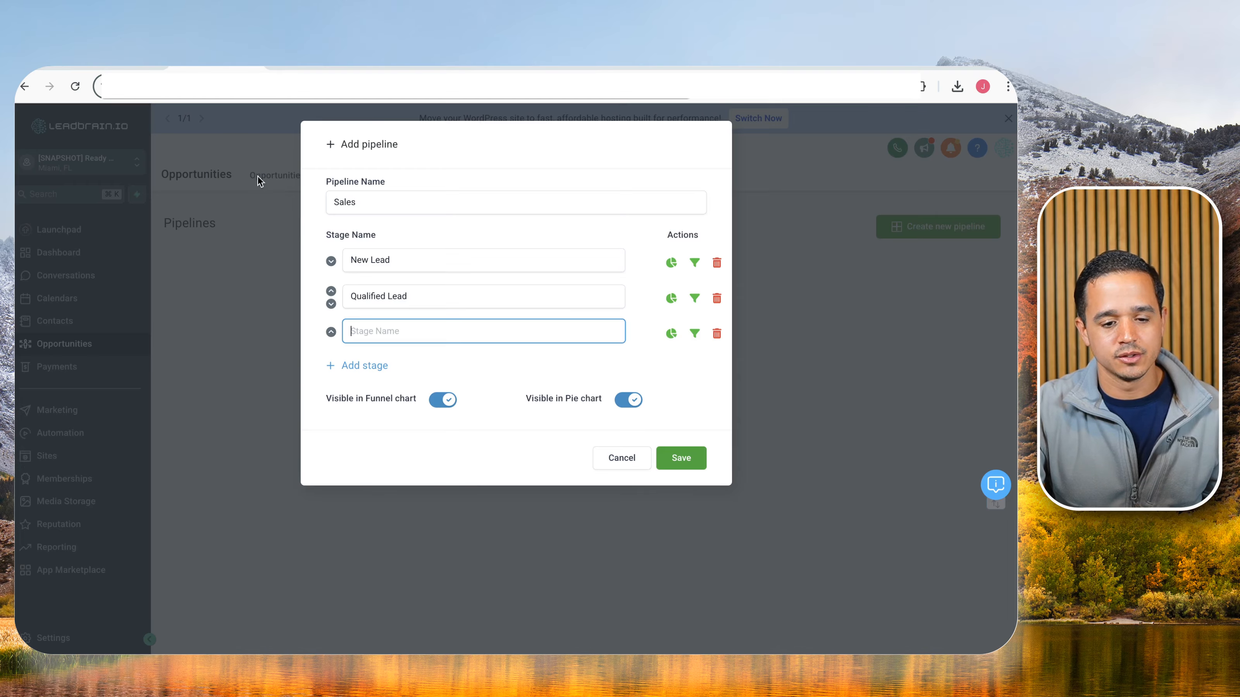
text(Appoint)
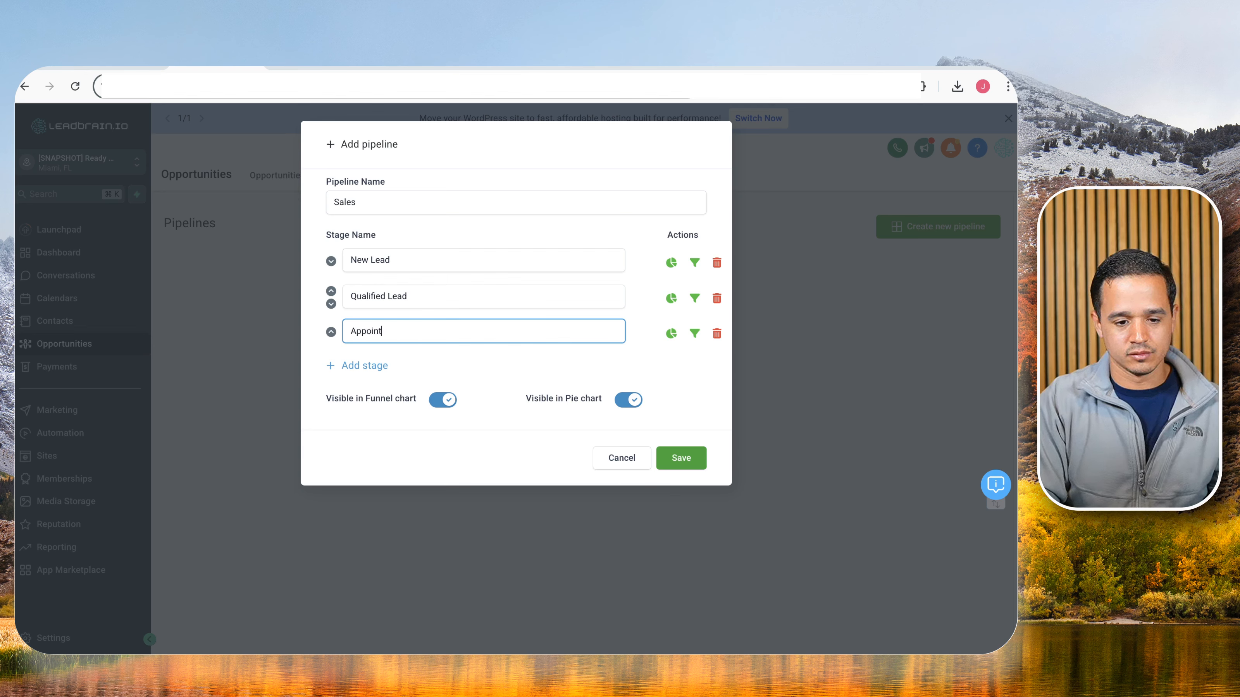
text(ment Set)
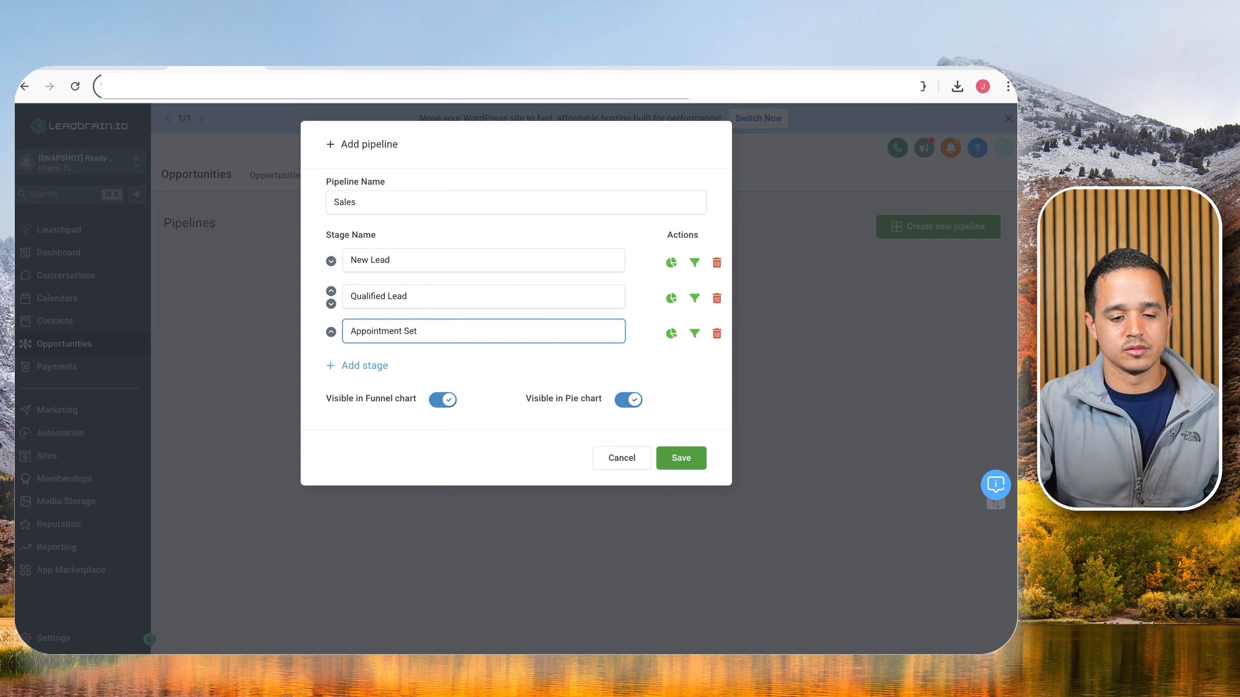
Add stages 'Appointment Complete', 'Sold' and 'Dropped', then save the Sales pipeline.
click(380, 366)
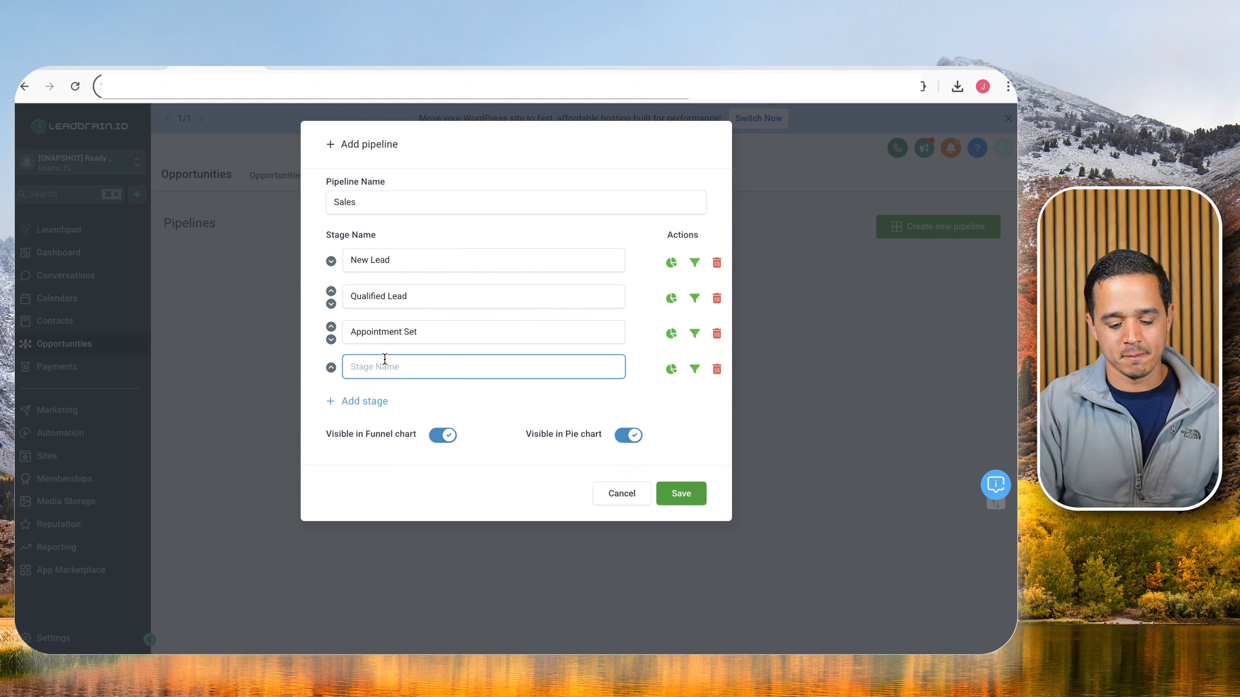
text(Appointm)
key(BackSpace)
key(BackSpace)
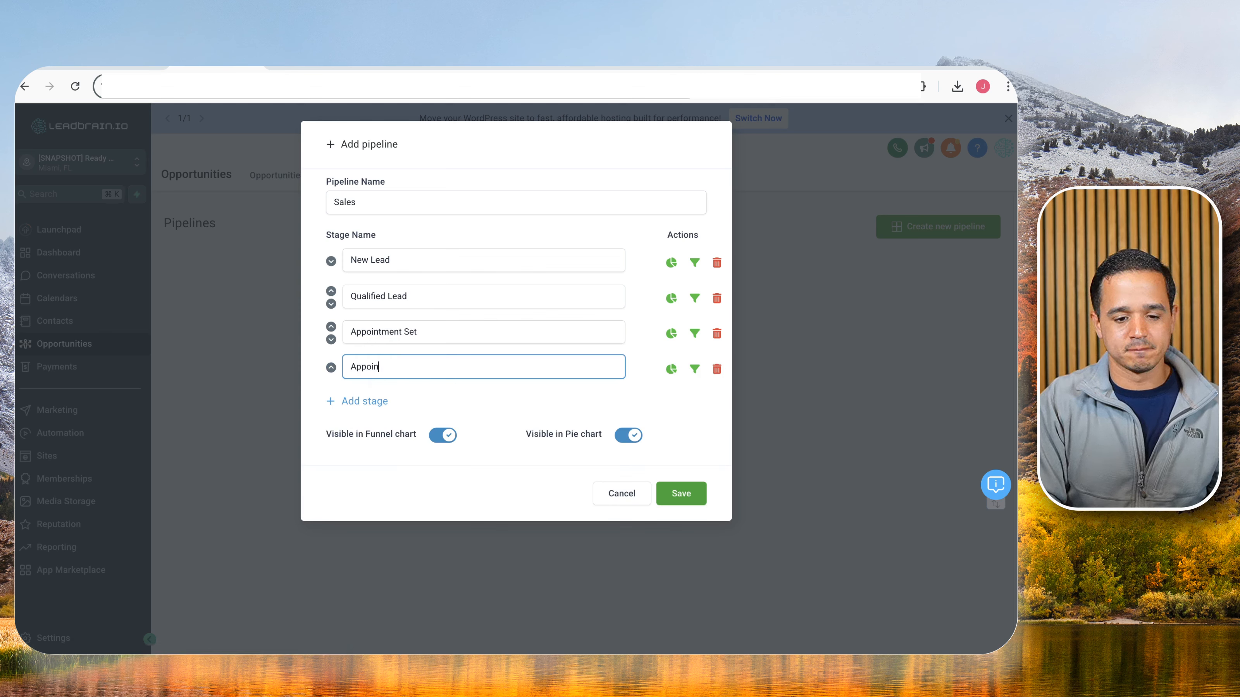
text(tment Complete)
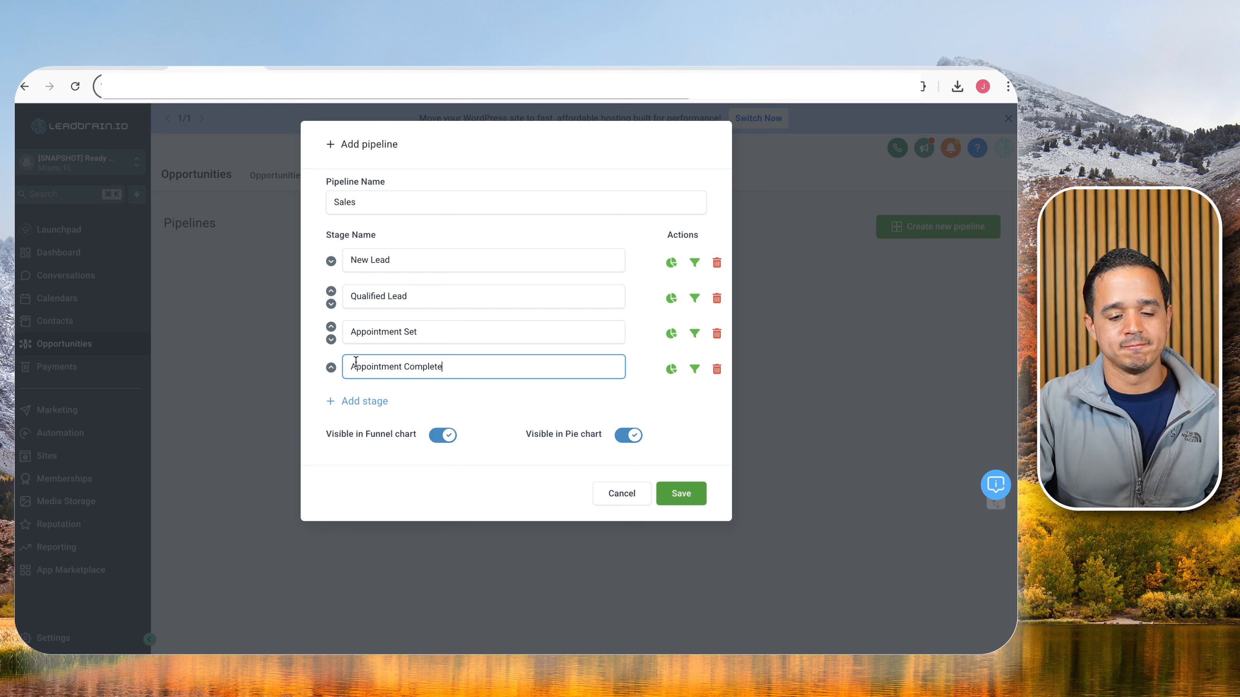
click(360, 401)
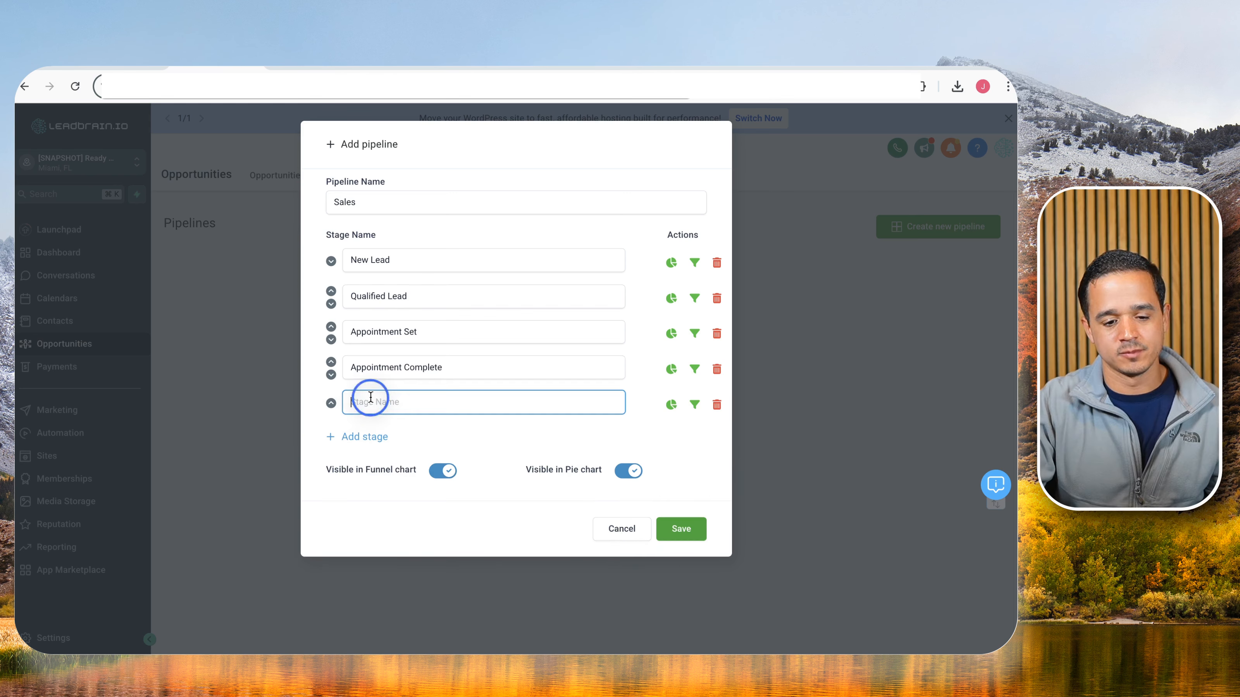
text(Sold)
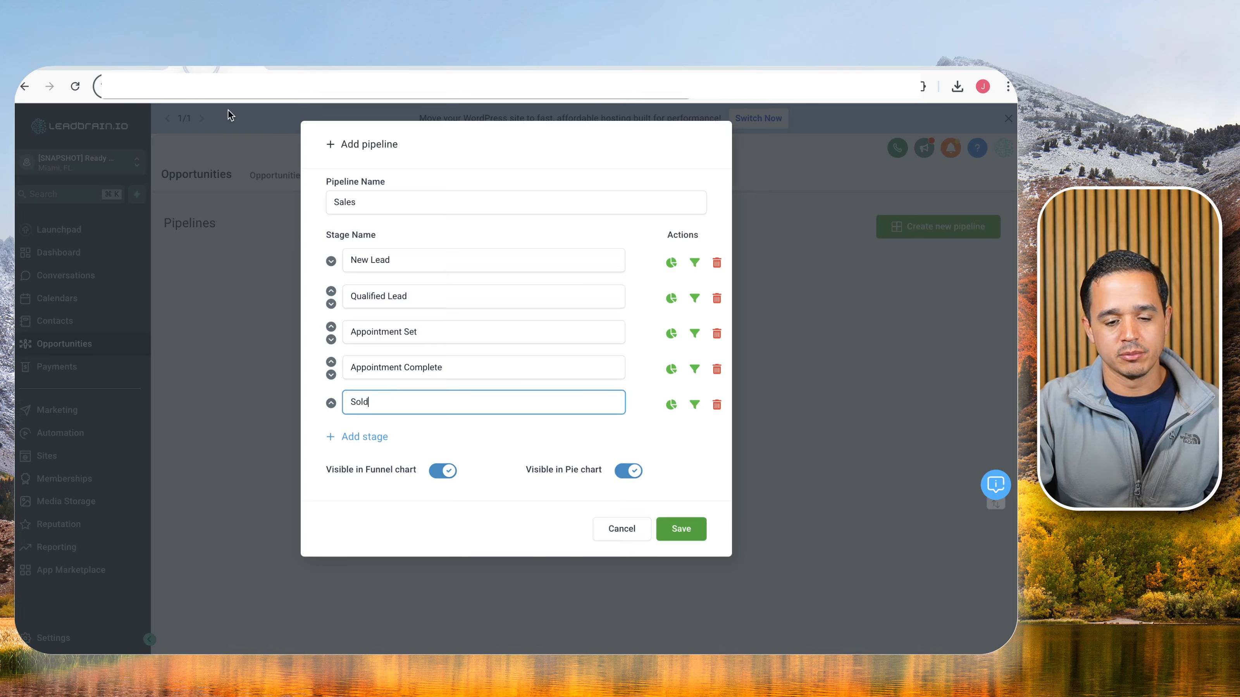
click(382, 436)
text(Dropped)
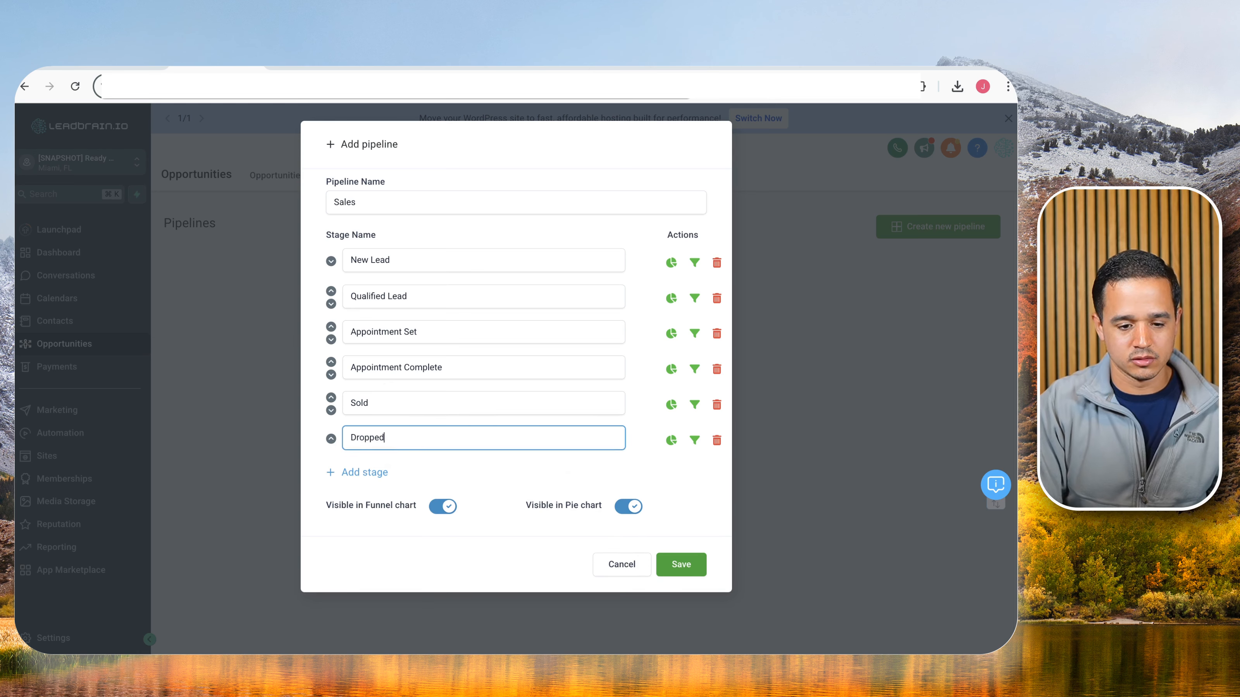
click(672, 562)
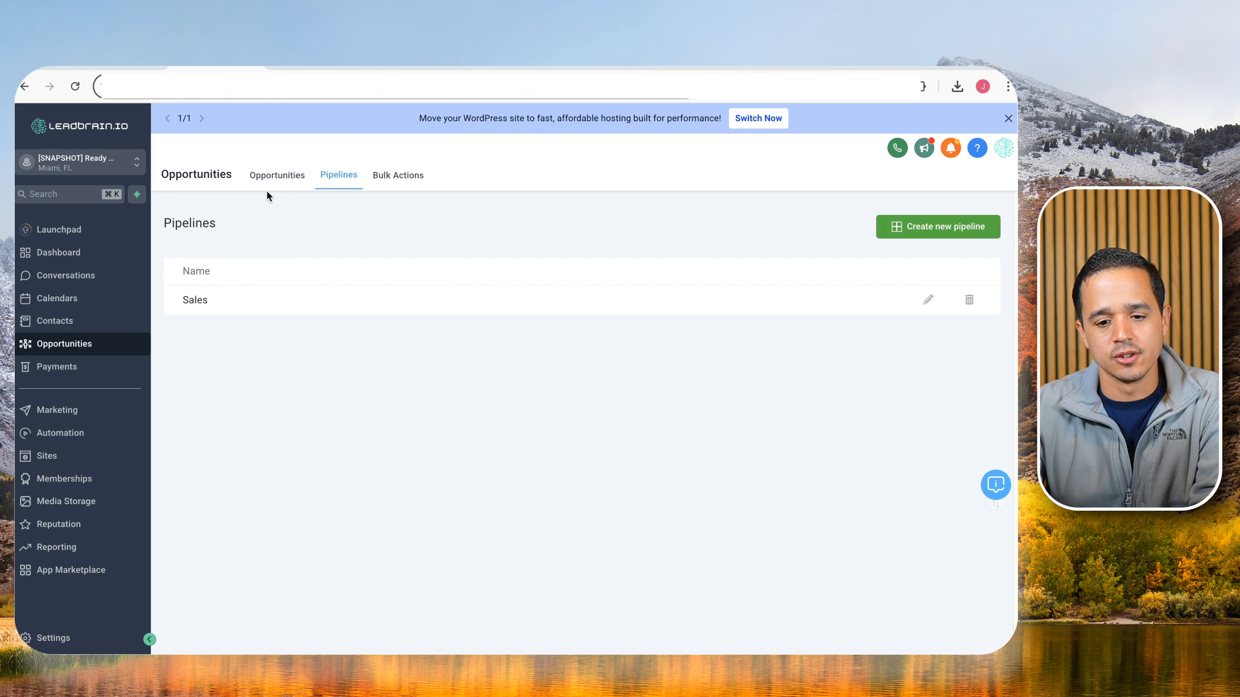
Open the Sales opportunities board and scroll across its empty stage columns.
click(272, 175)
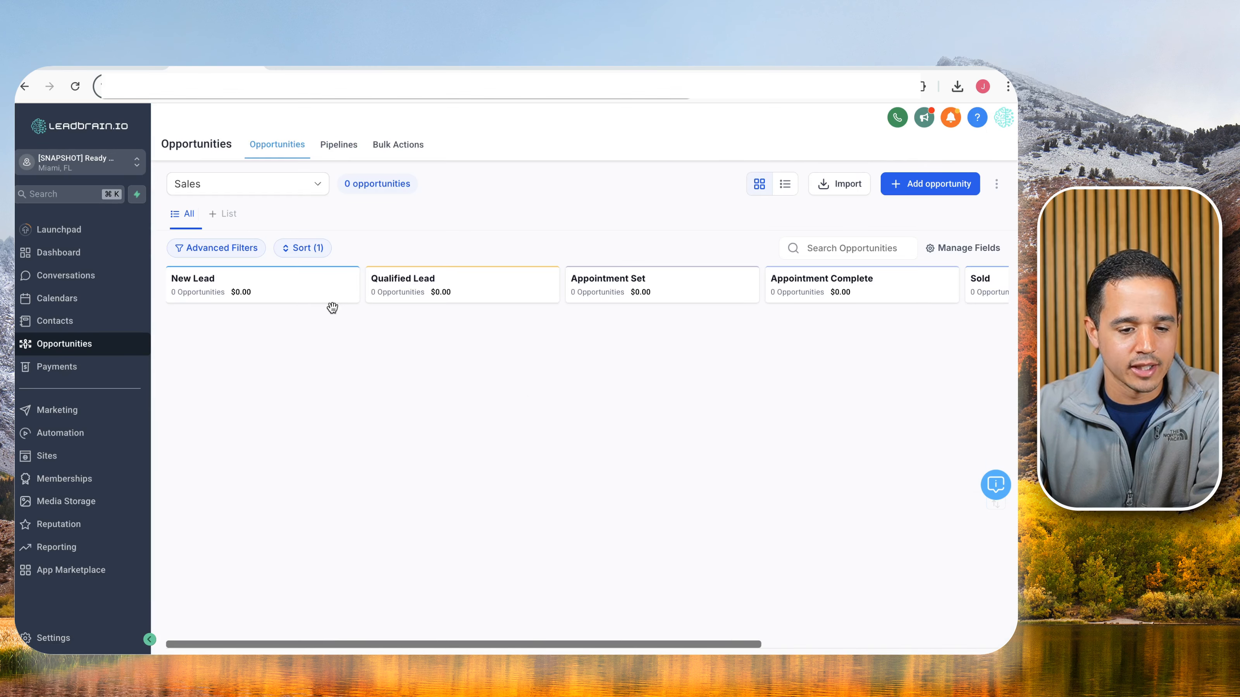
scroll(385, 338, right, 5)
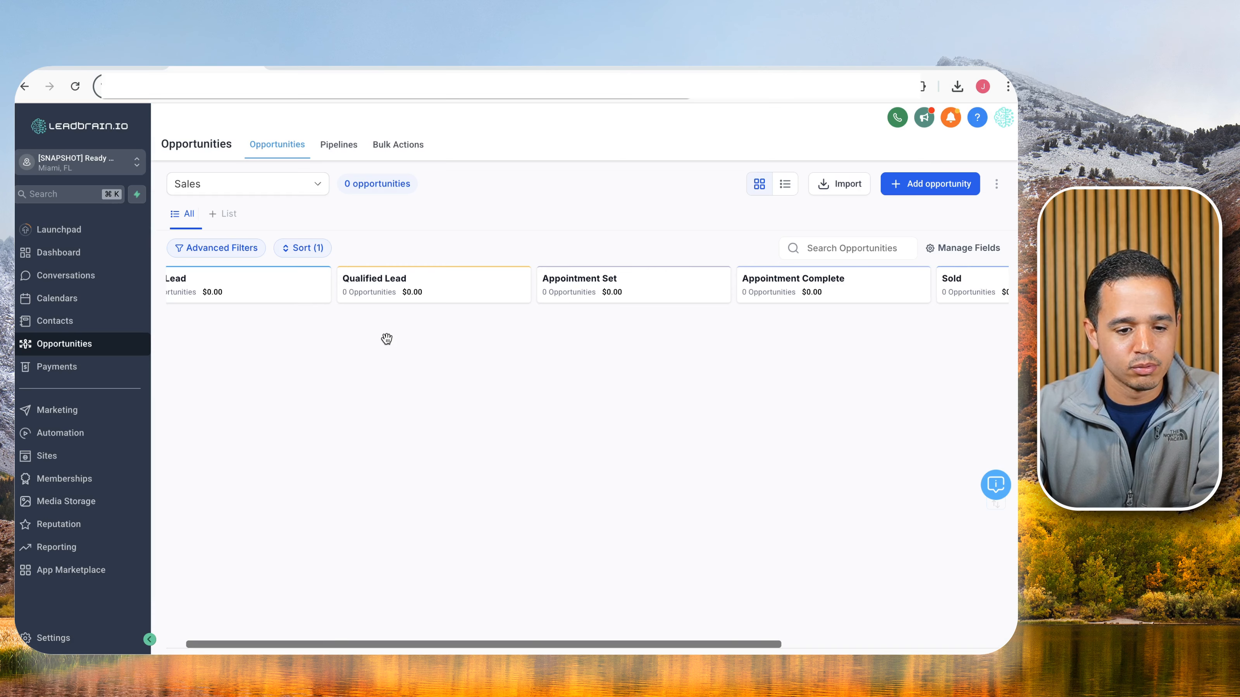
scroll(387, 339, right, 3)
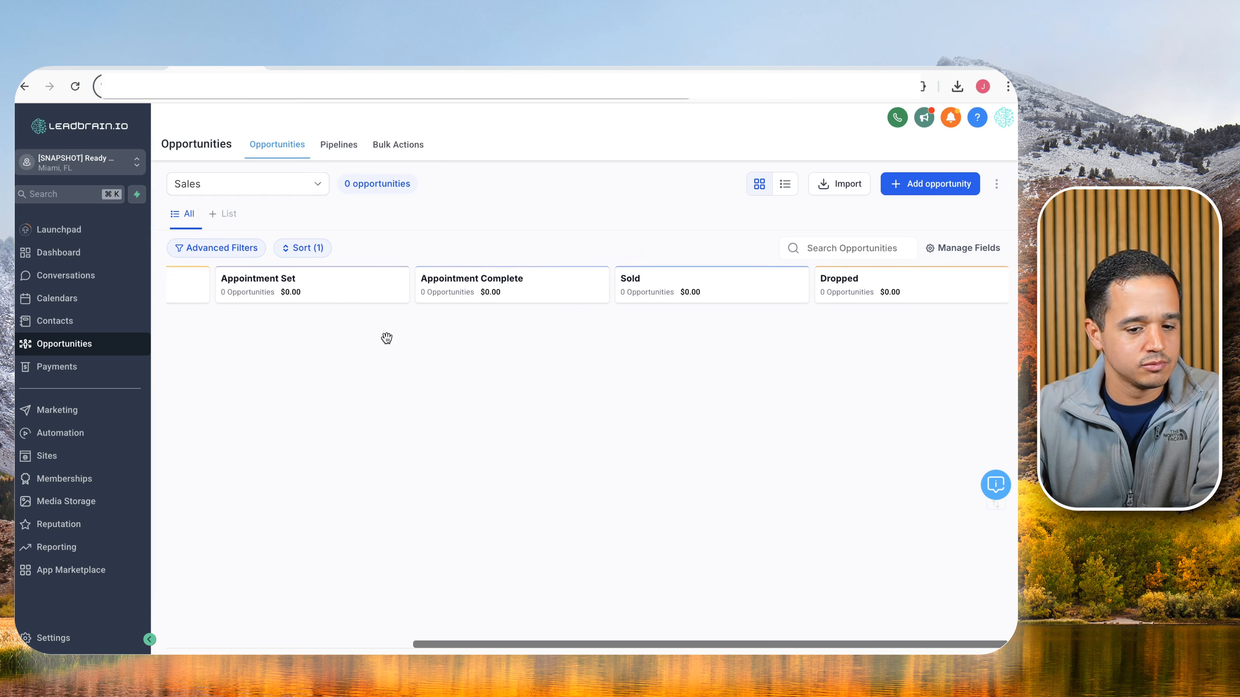
scroll(387, 339, left, 8)
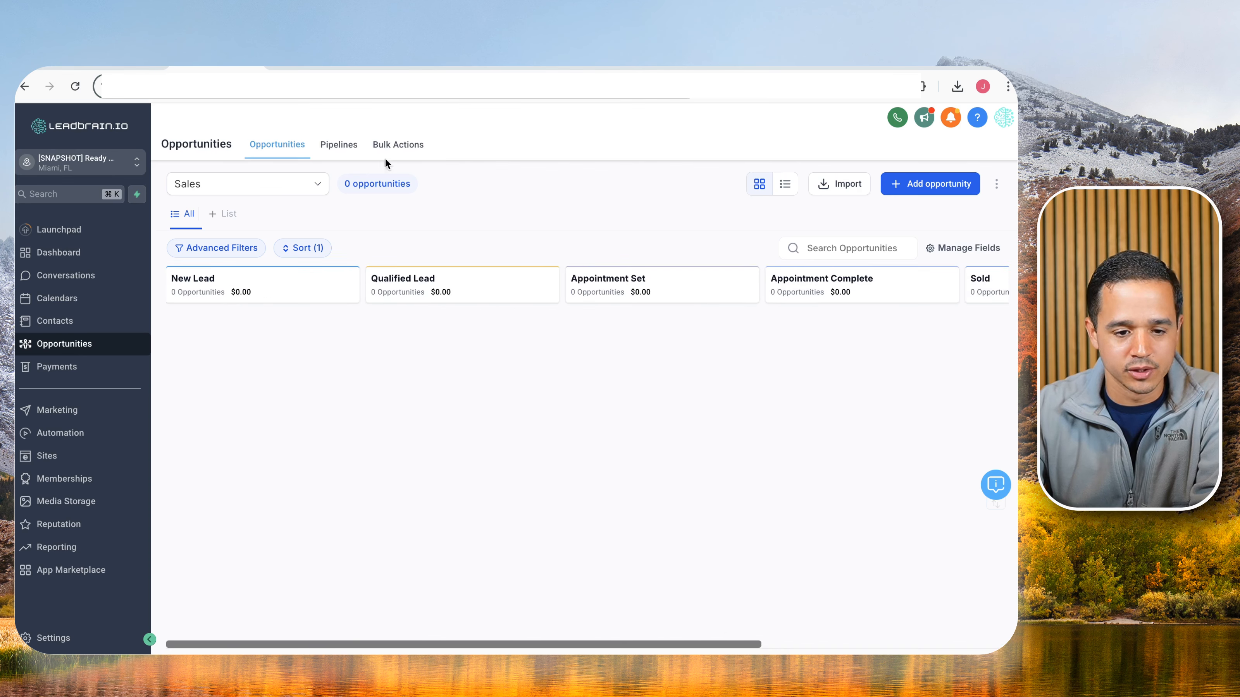
Strike a red line through the Sales Pipeline stages New Lead to Dropped, then go to ChatGPT.
click(116, 67)
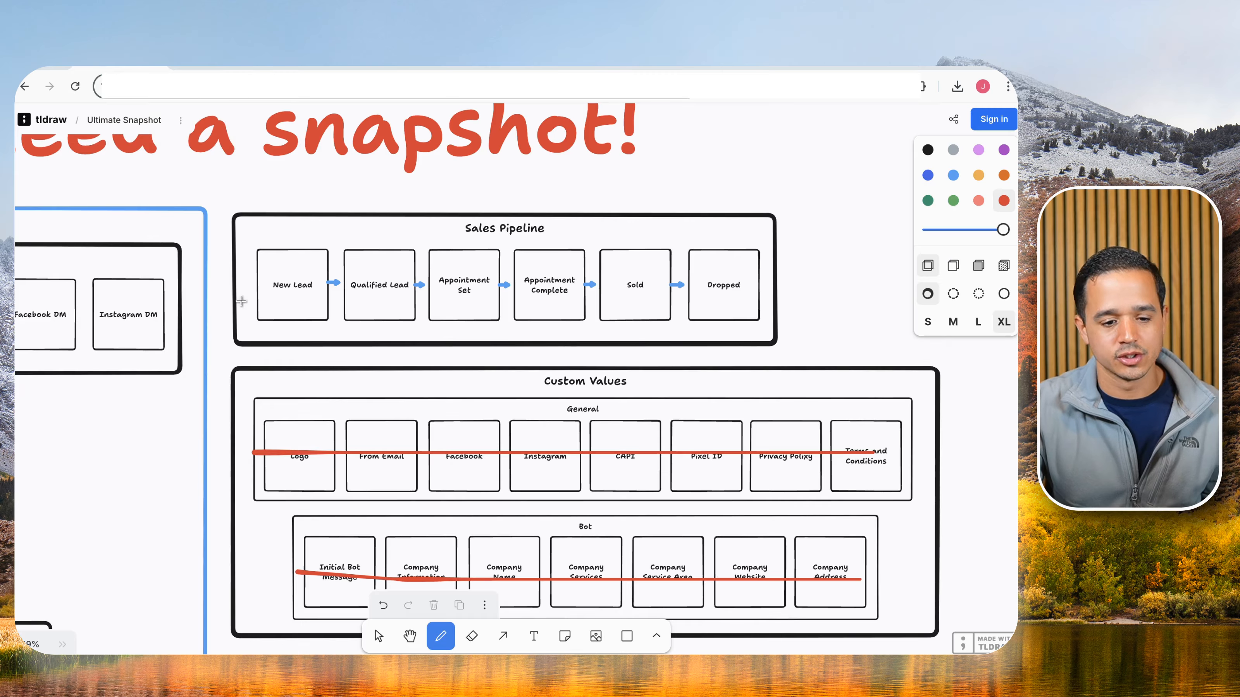
drag(246, 286, 332, 289)
key(ctrl+z)
drag(248, 281, 735, 296)
scroll(697, 360, down, 6)
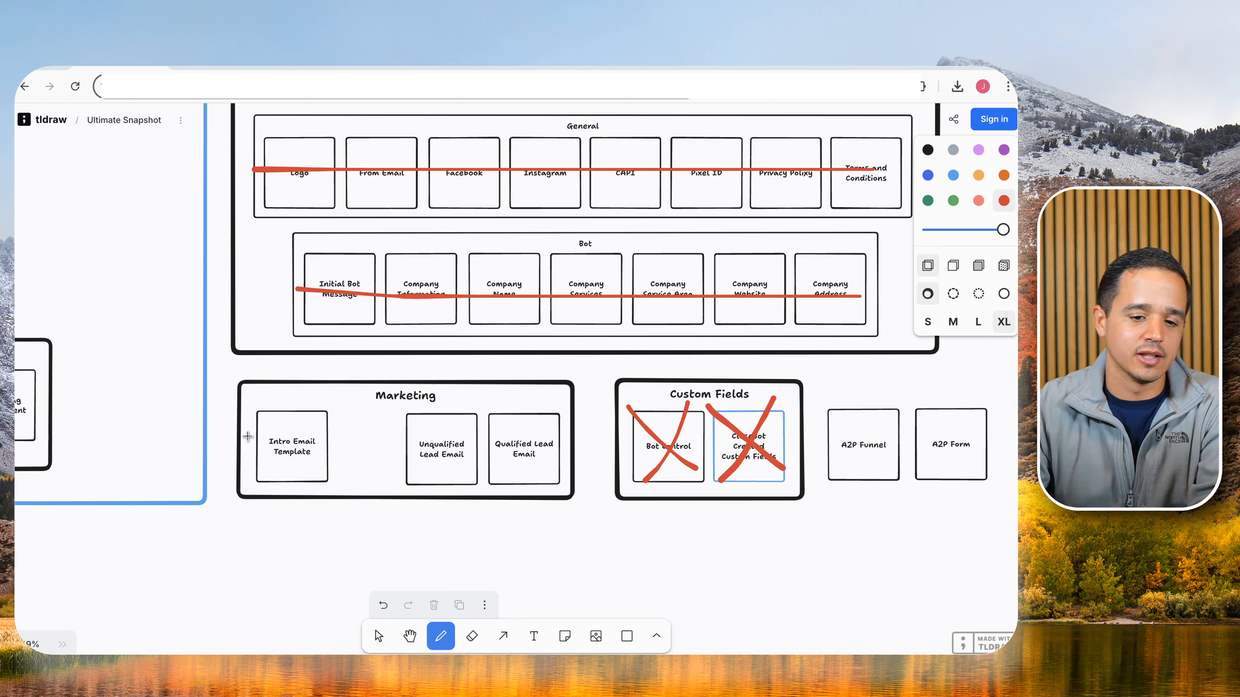
click(602, 58)
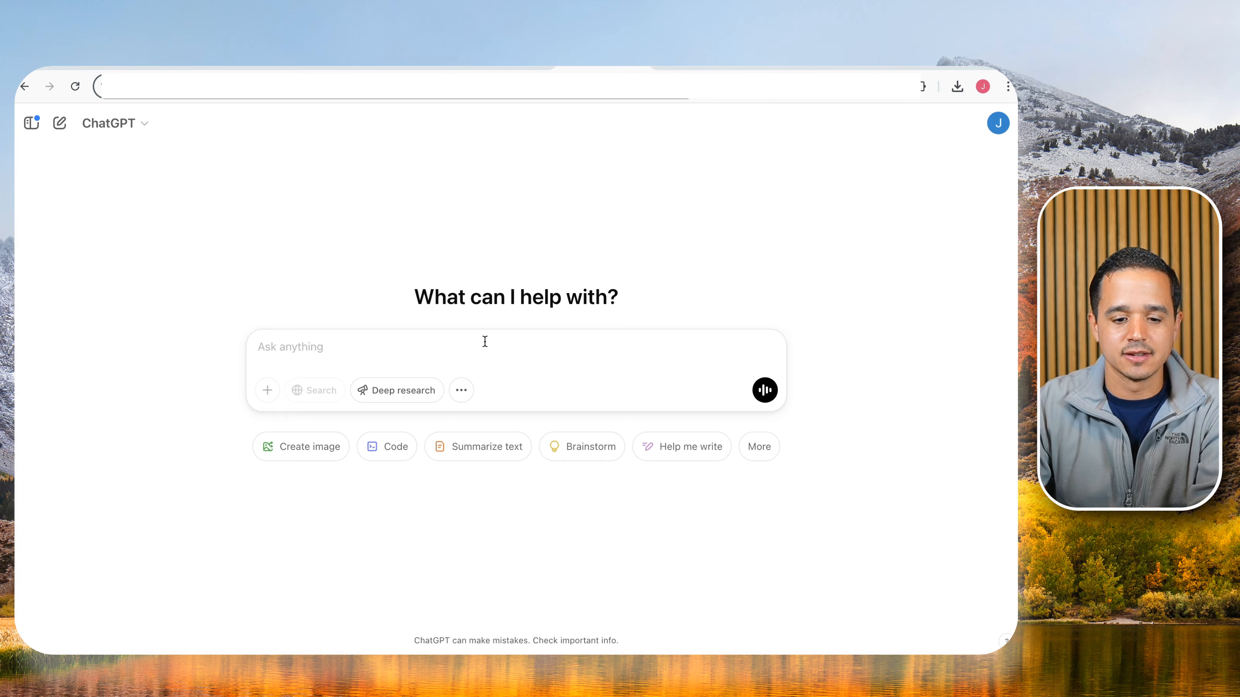
Ask ChatGPT for a short, industry-agnostic email telling new leads to expect a text and an appointment.
text(help me write a short)
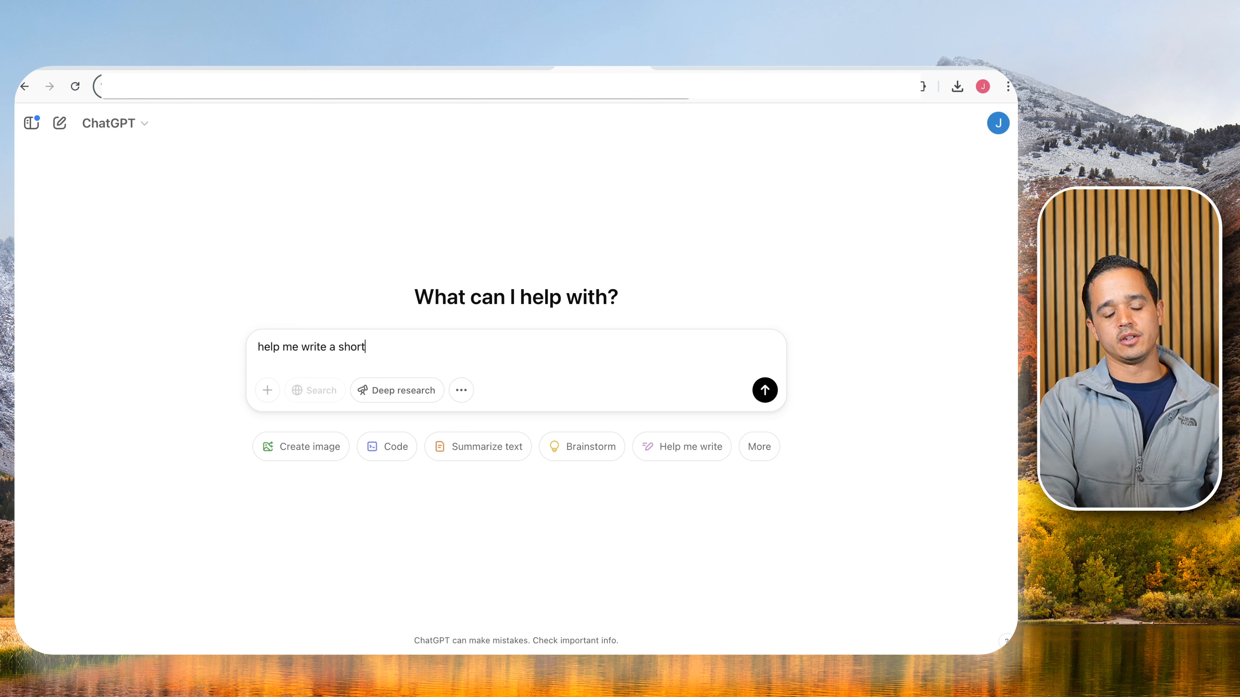
text(, indust)
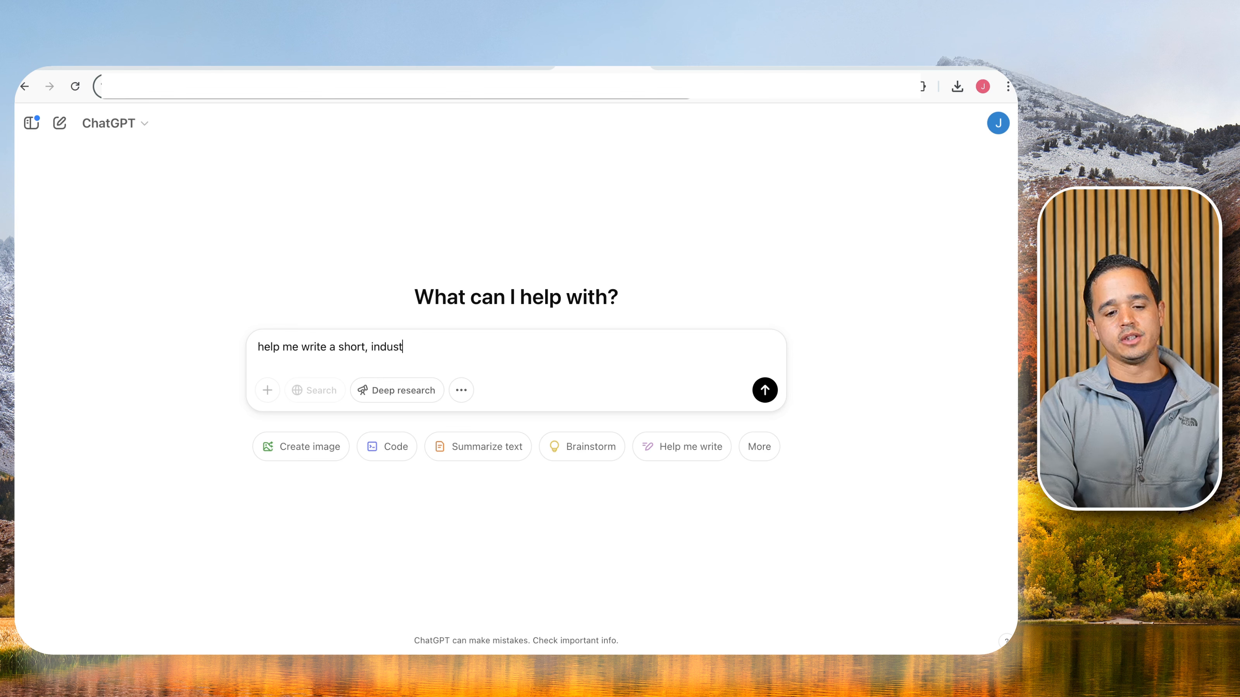
text(ry afn)
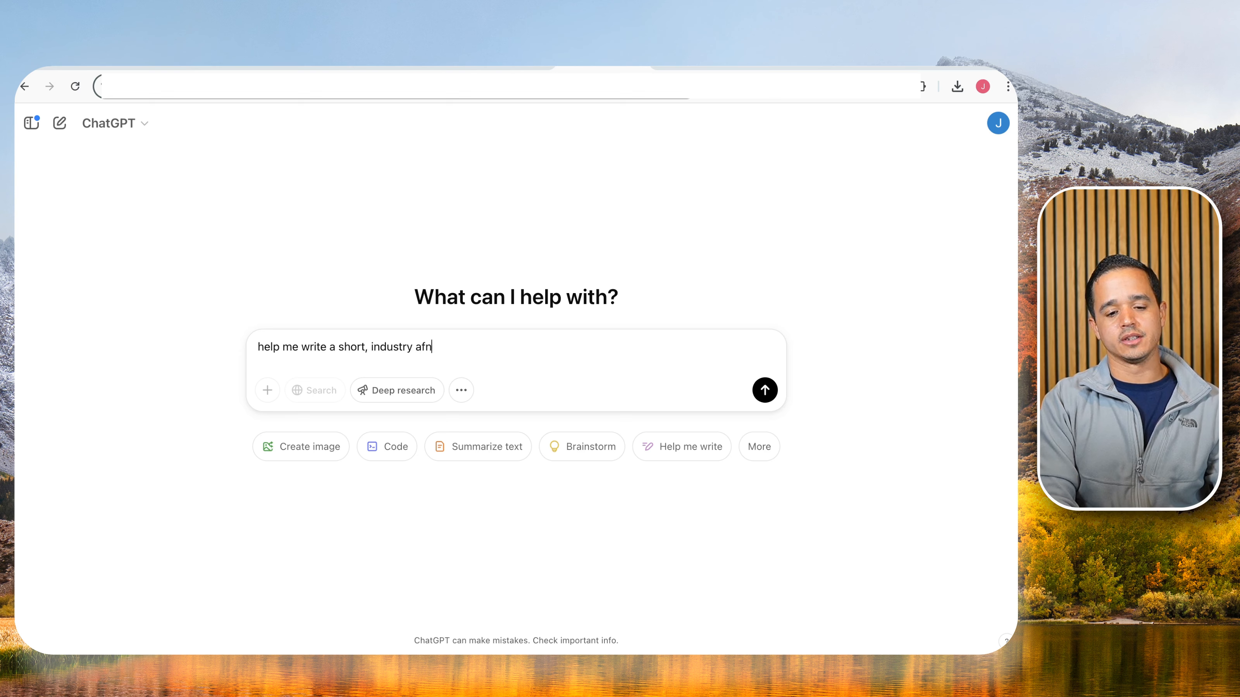
key(BackSpace)
key(BackSpace)
text(gnostic )
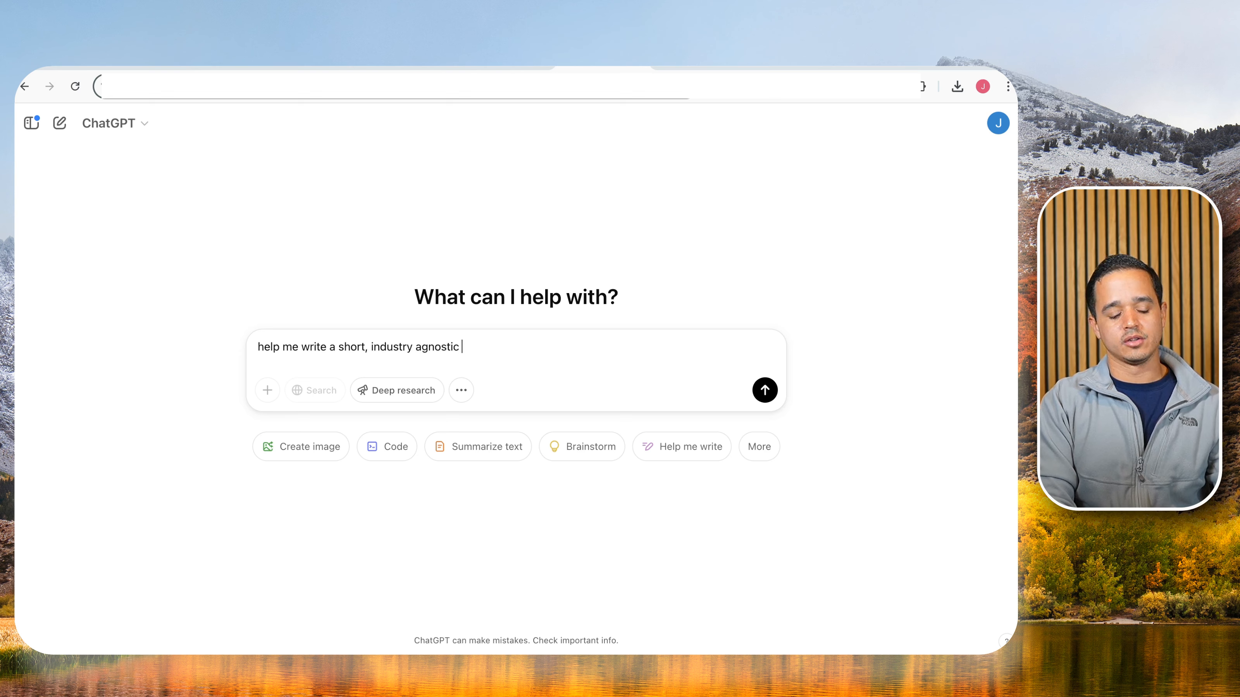
text(ini)
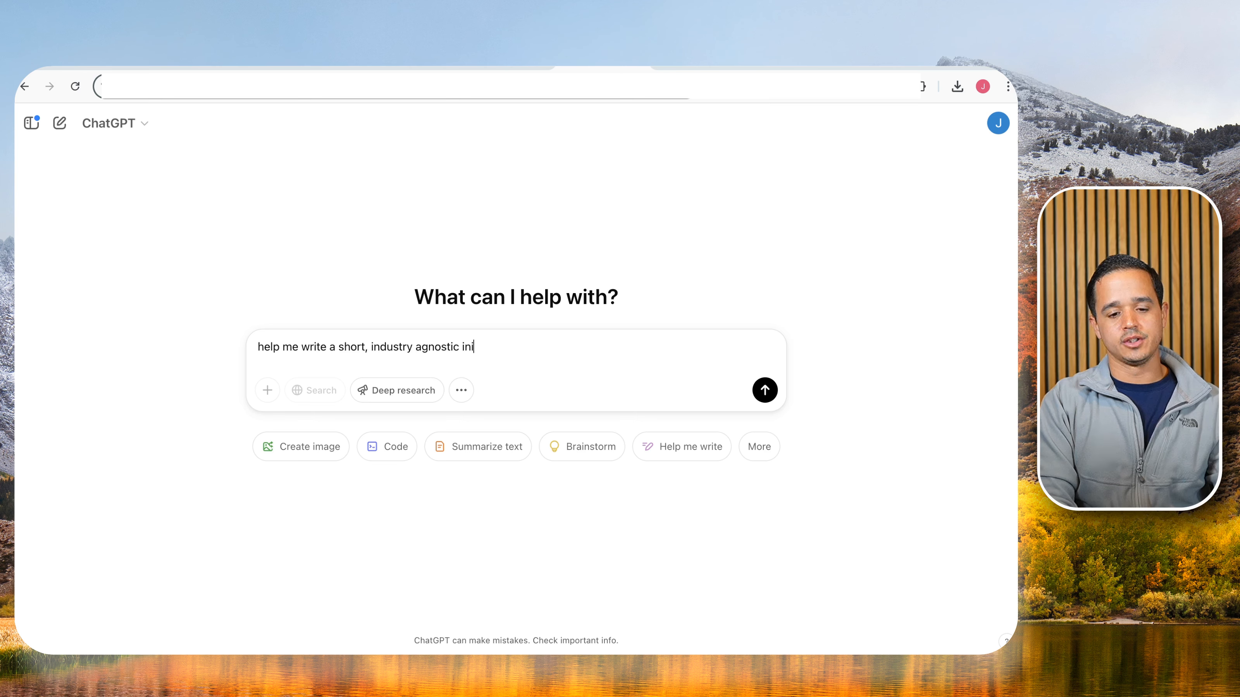
text(tial email for new l)
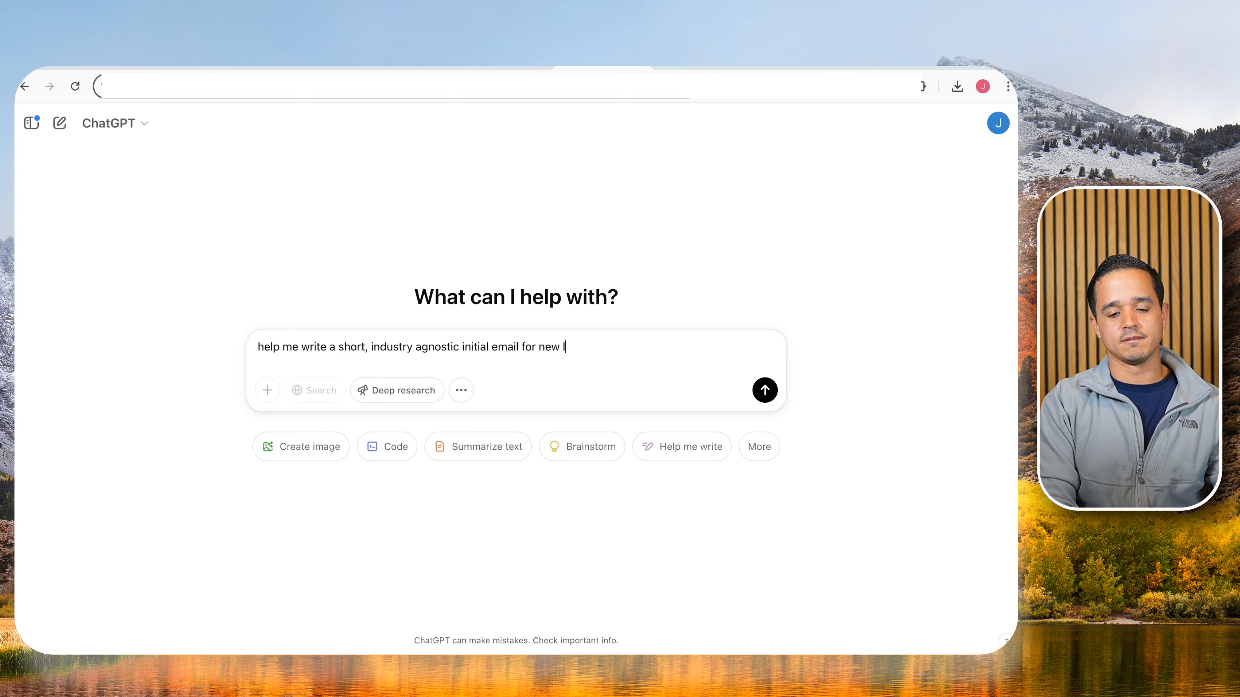
text(ds. I want to tell them wha)
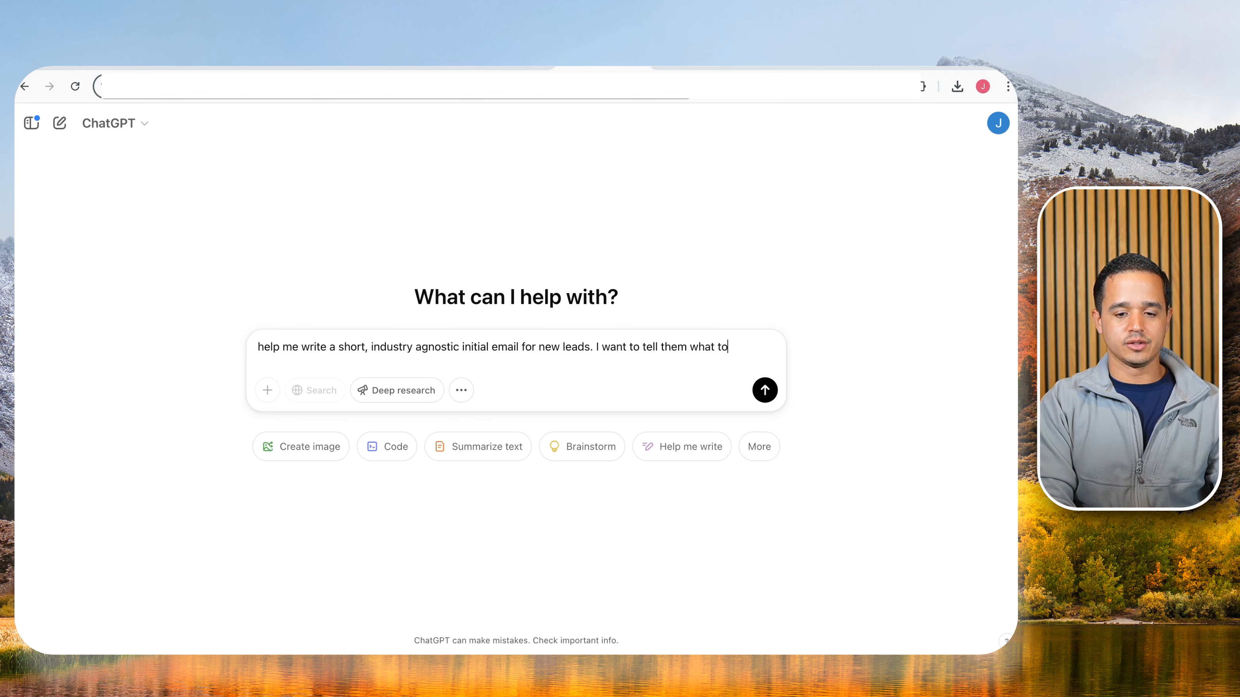
text(t to expec)
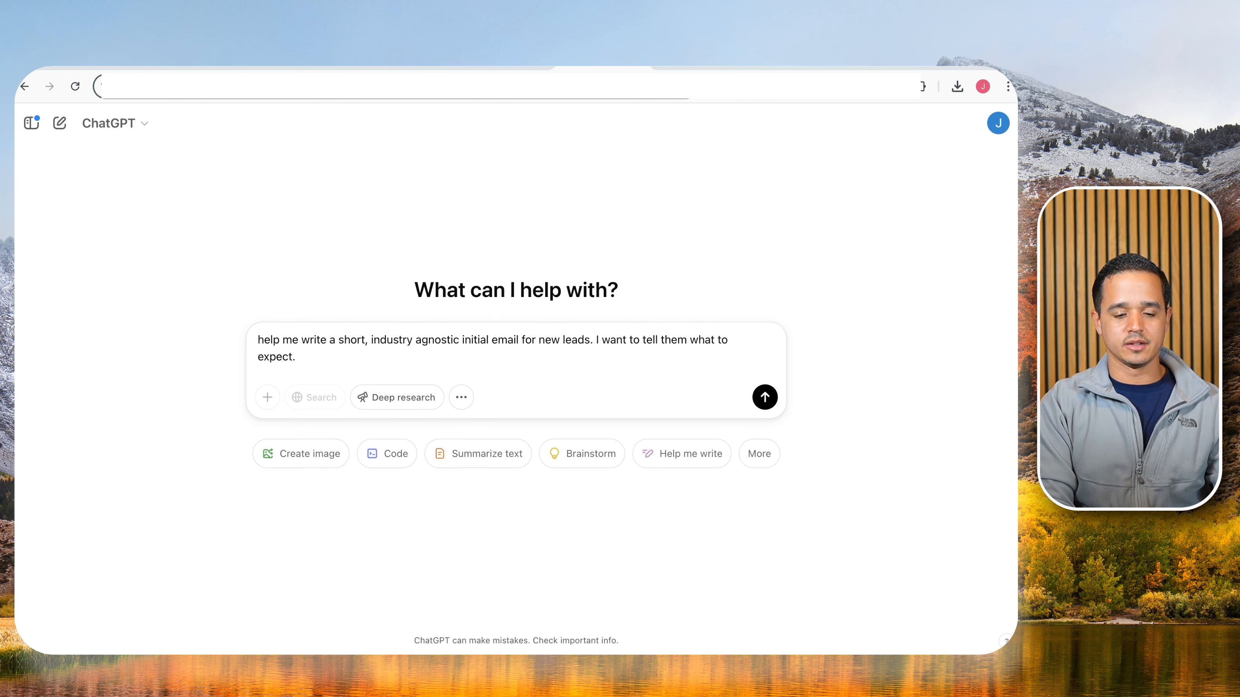
text(t:)
key(shift+Return)
key(shift+Return)
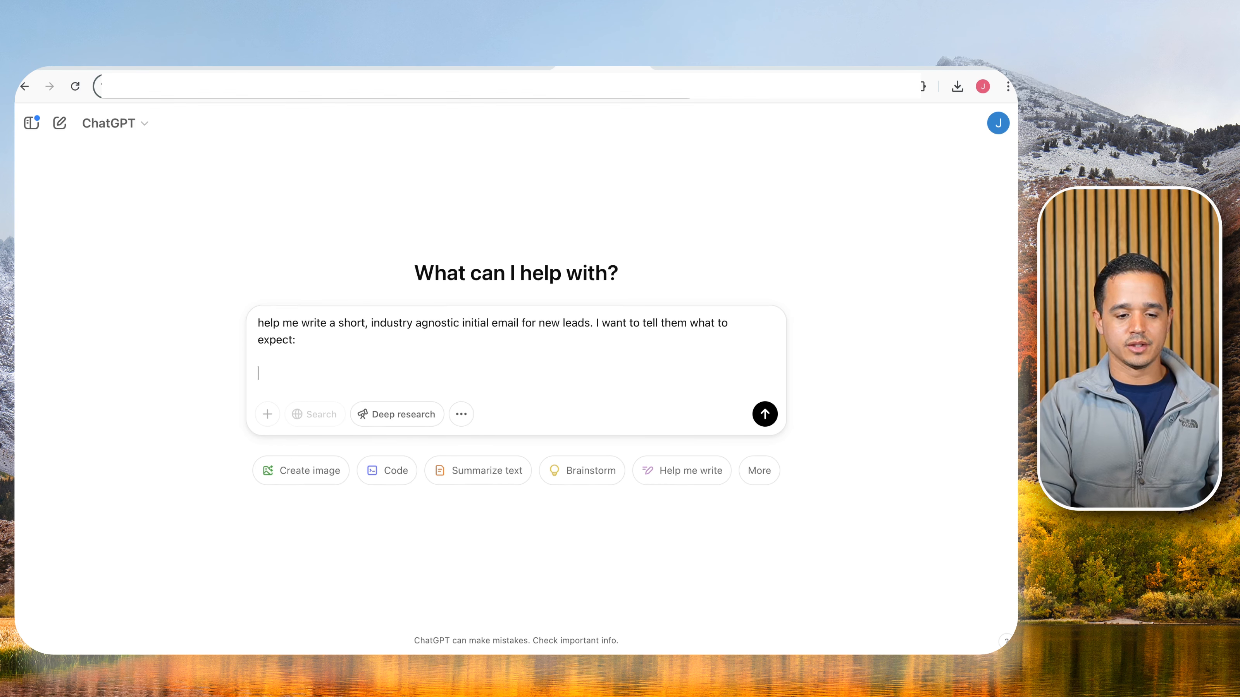
text(1. some)
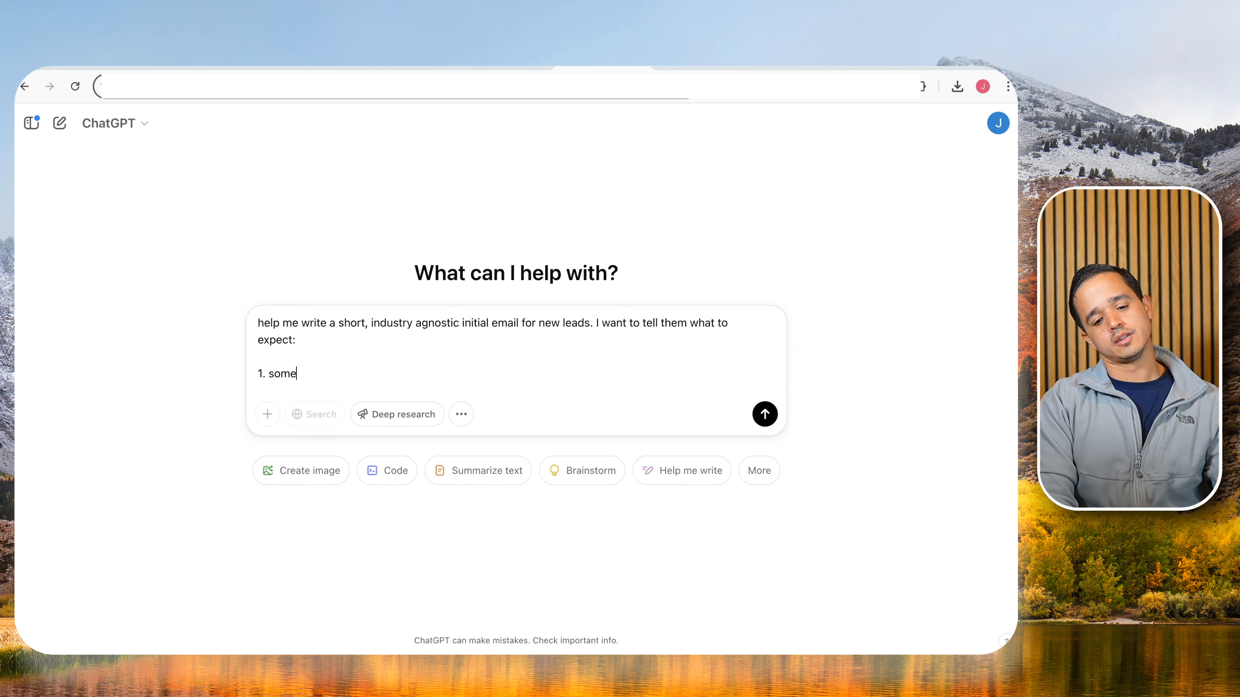
text(one from our tea)
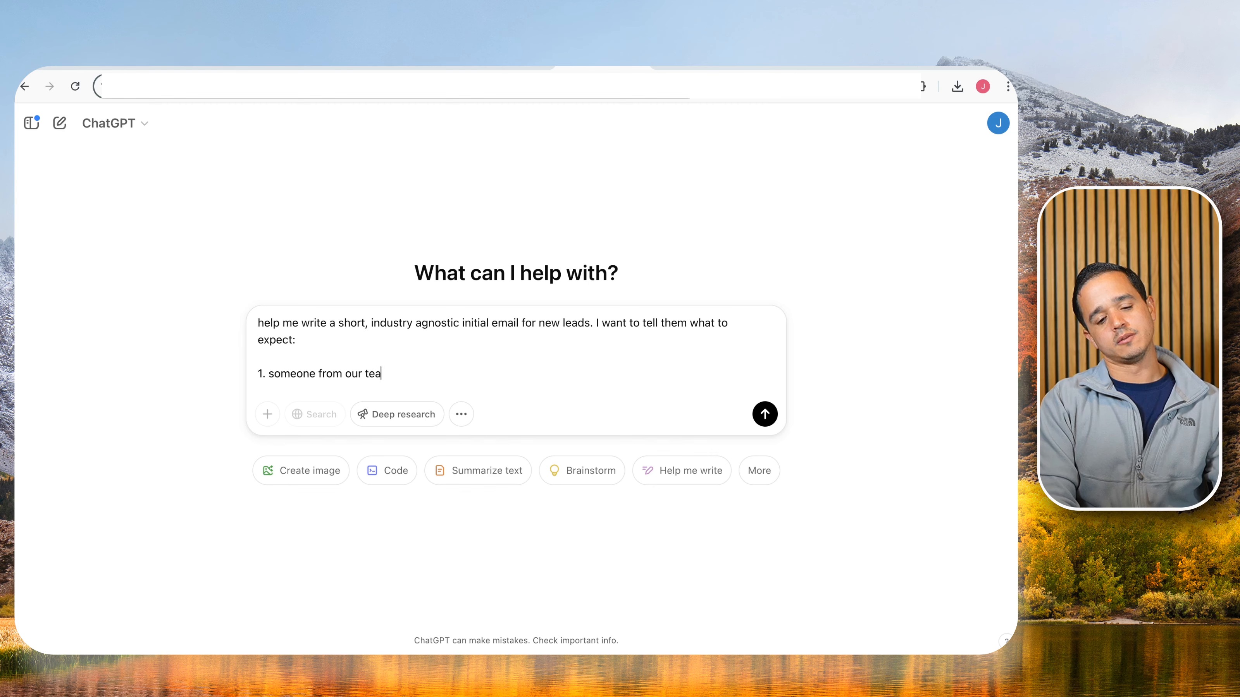
text(m will text you)
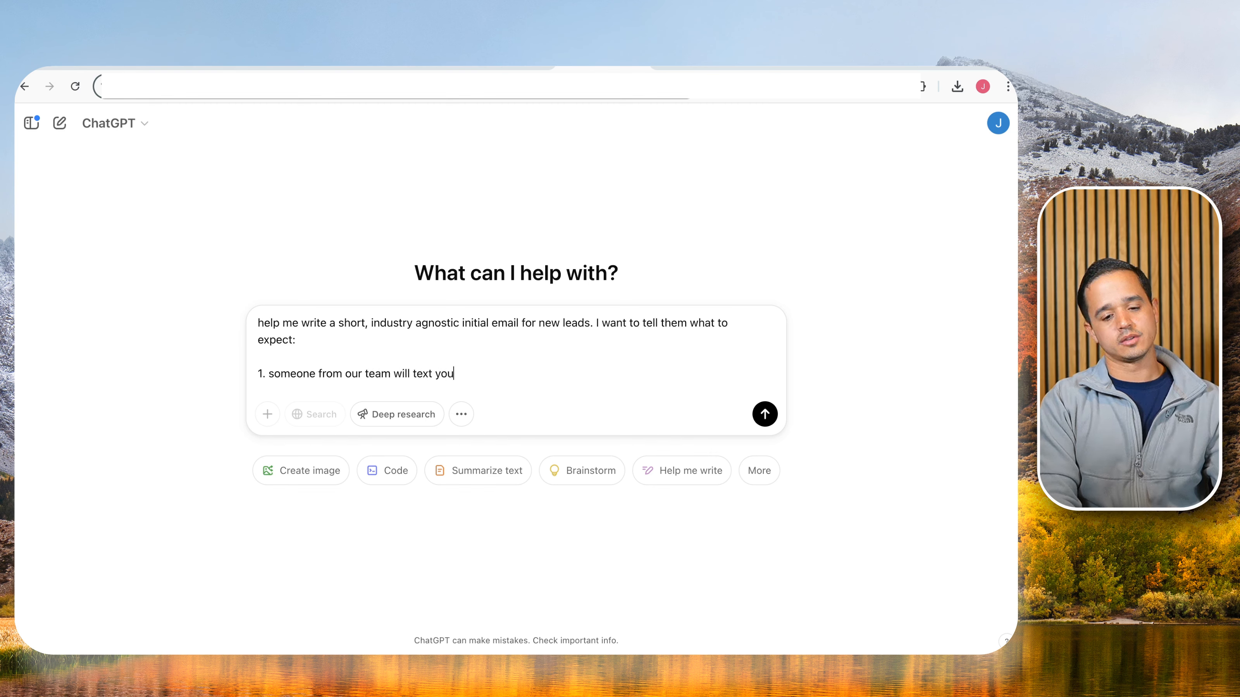
key(shift+Return)
text(2. We will set u)
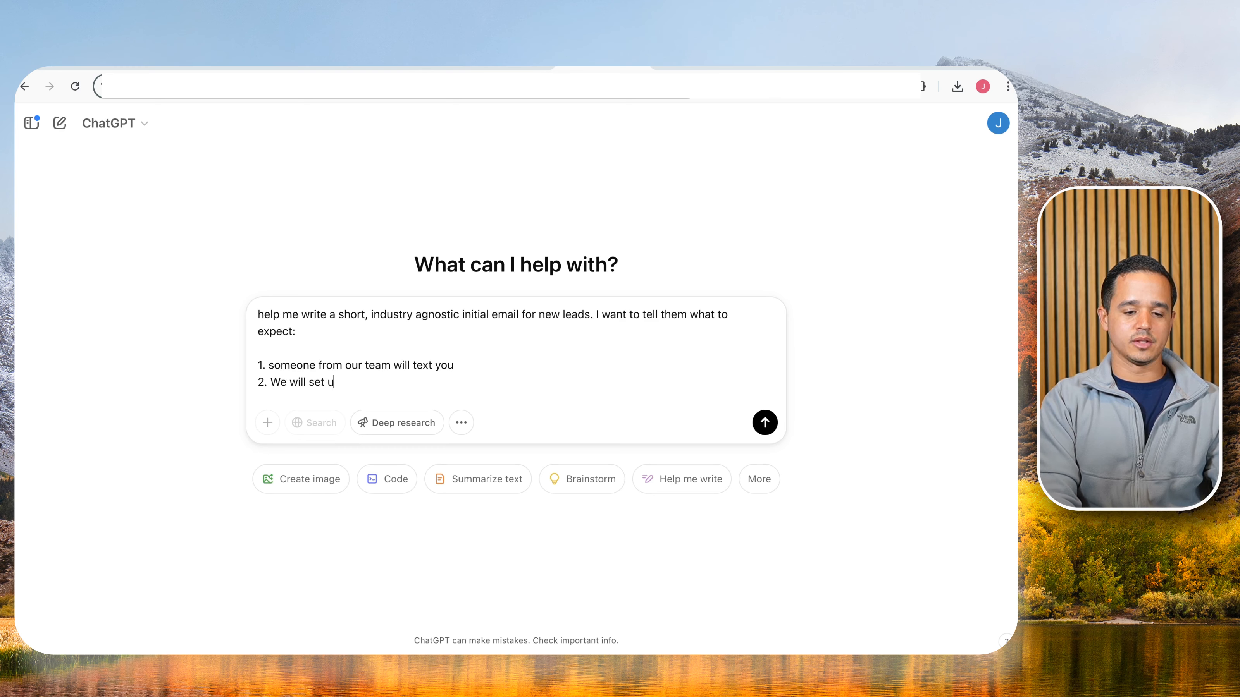
text(p an appt)
key(shift+Return)
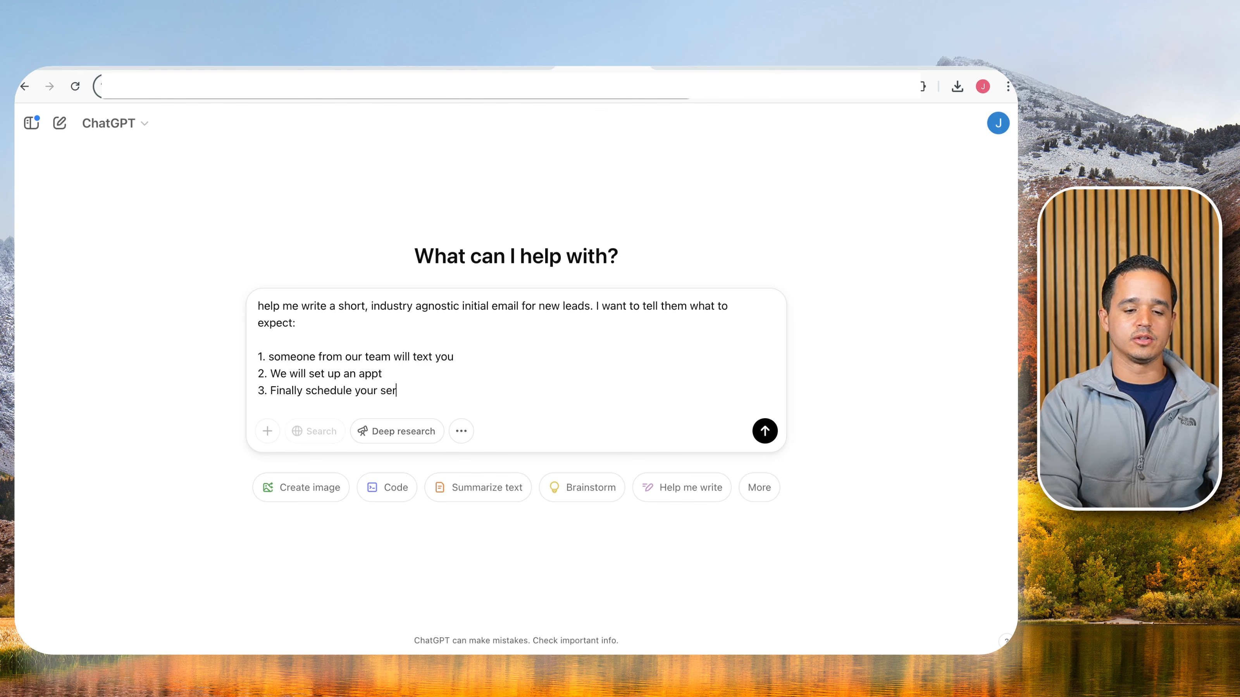
key(BackSpace)
key(Return)
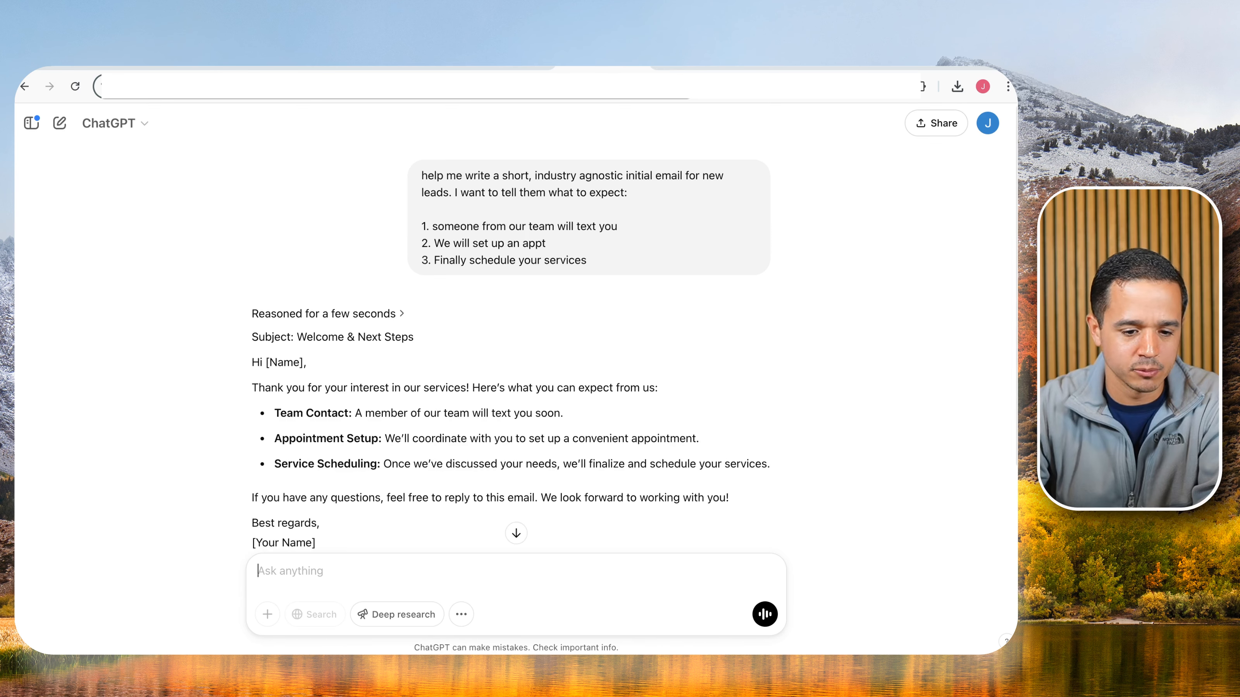
Read through the 'Welcome & Next Steps' draft, copy the whole reply and return to LeadBrain.
scroll(364, 285, down, 1)
scroll(364, 285, down, 5)
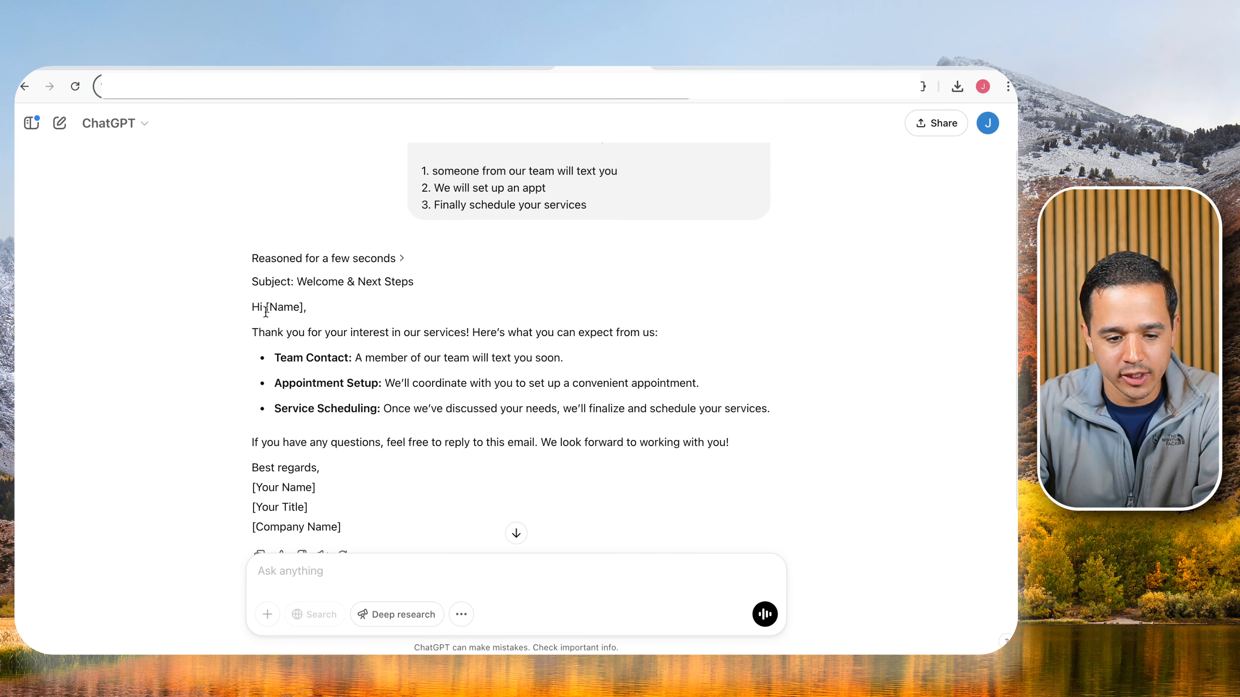
scroll(441, 345, down, 2)
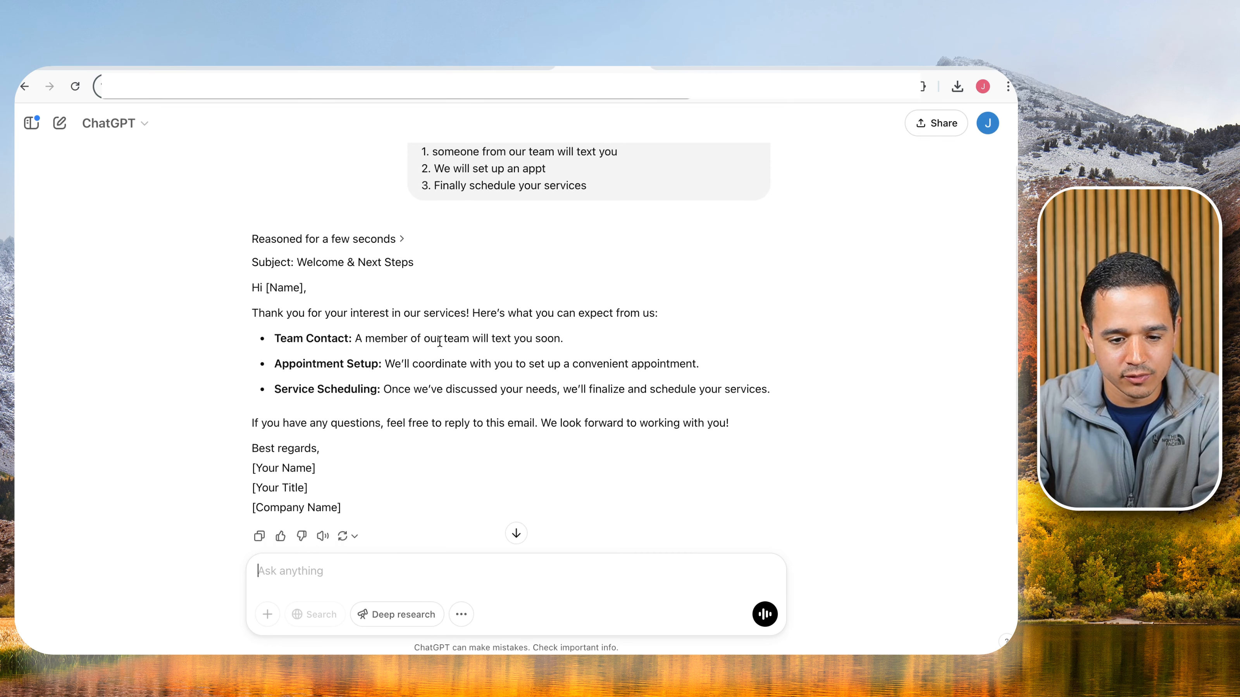
scroll(462, 317, down, 2)
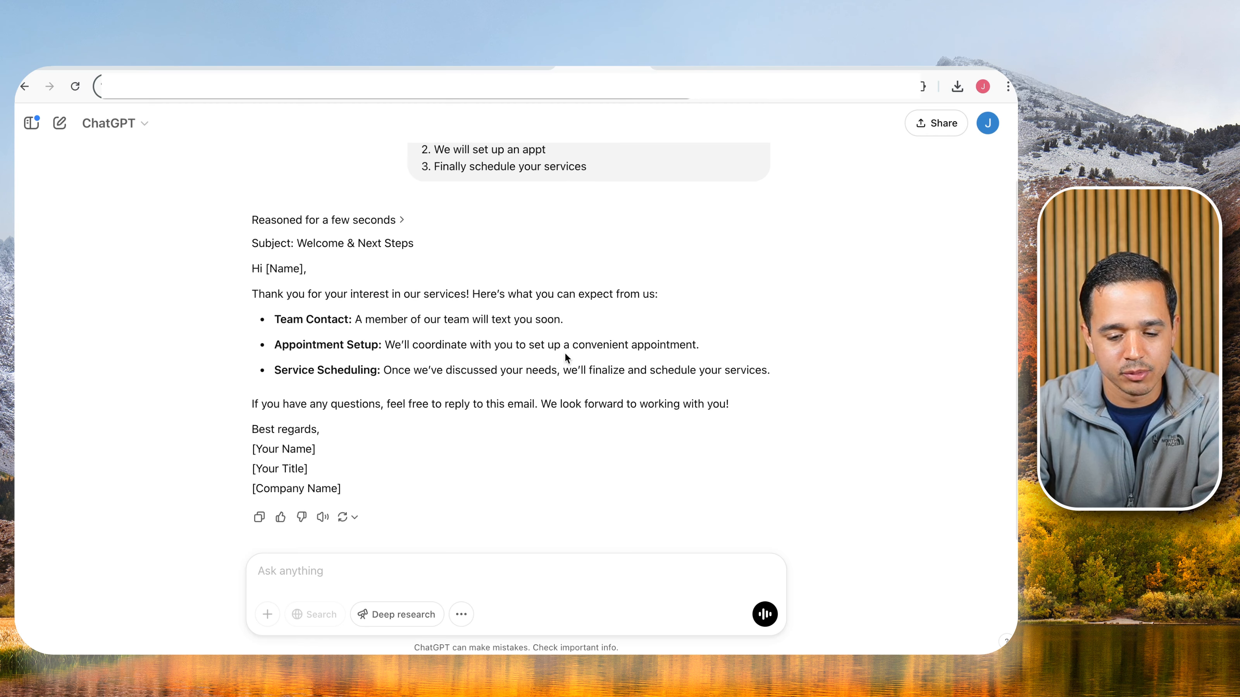
scroll(502, 354, down, 2)
triple_click(380, 325)
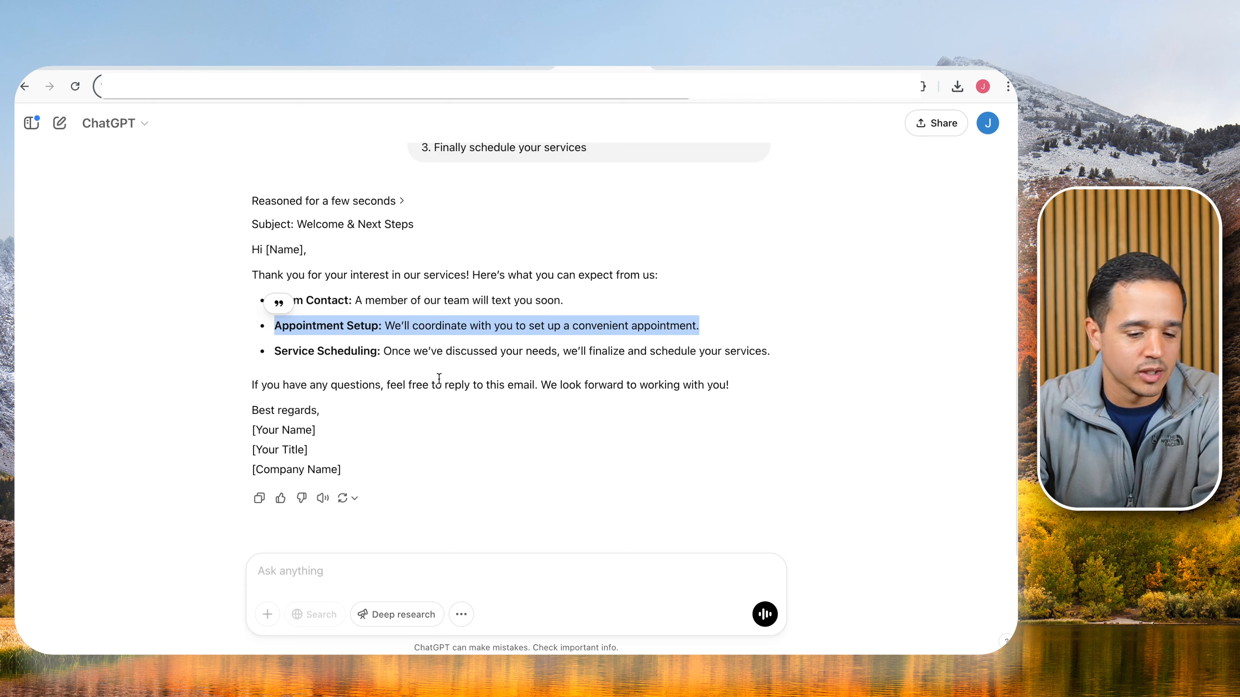
double_click(363, 323)
triple_click(363, 323)
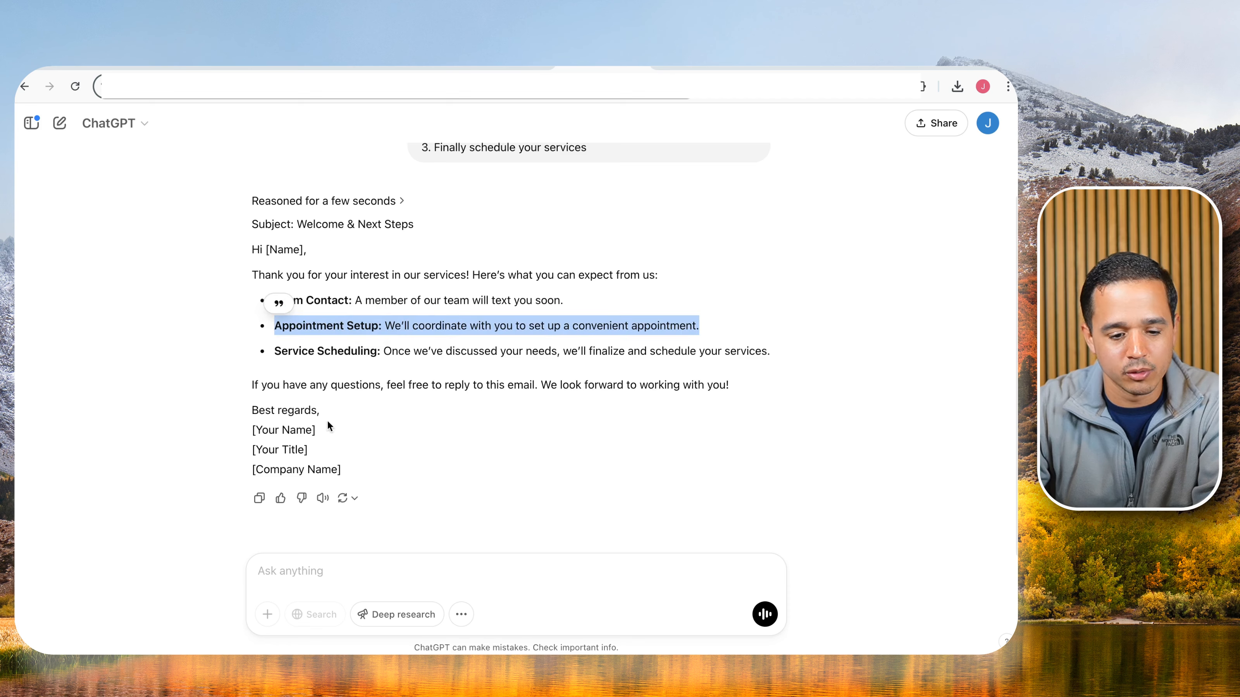
click(390, 348)
click(260, 499)
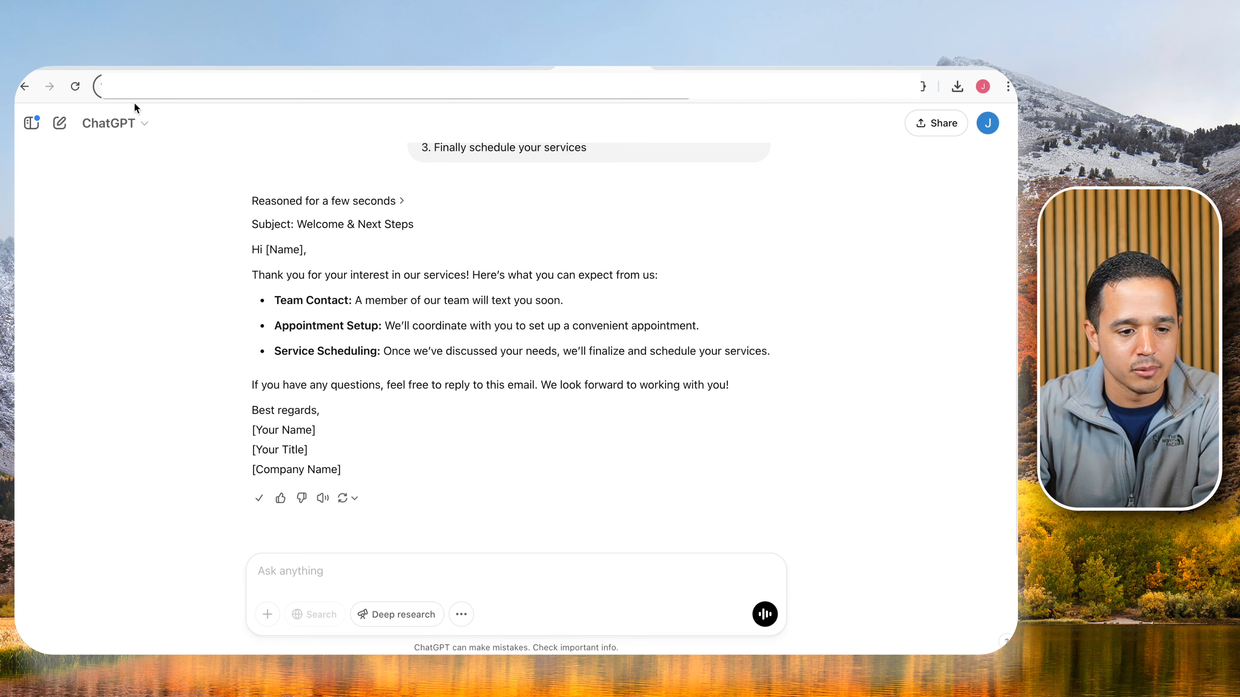
click(201, 66)
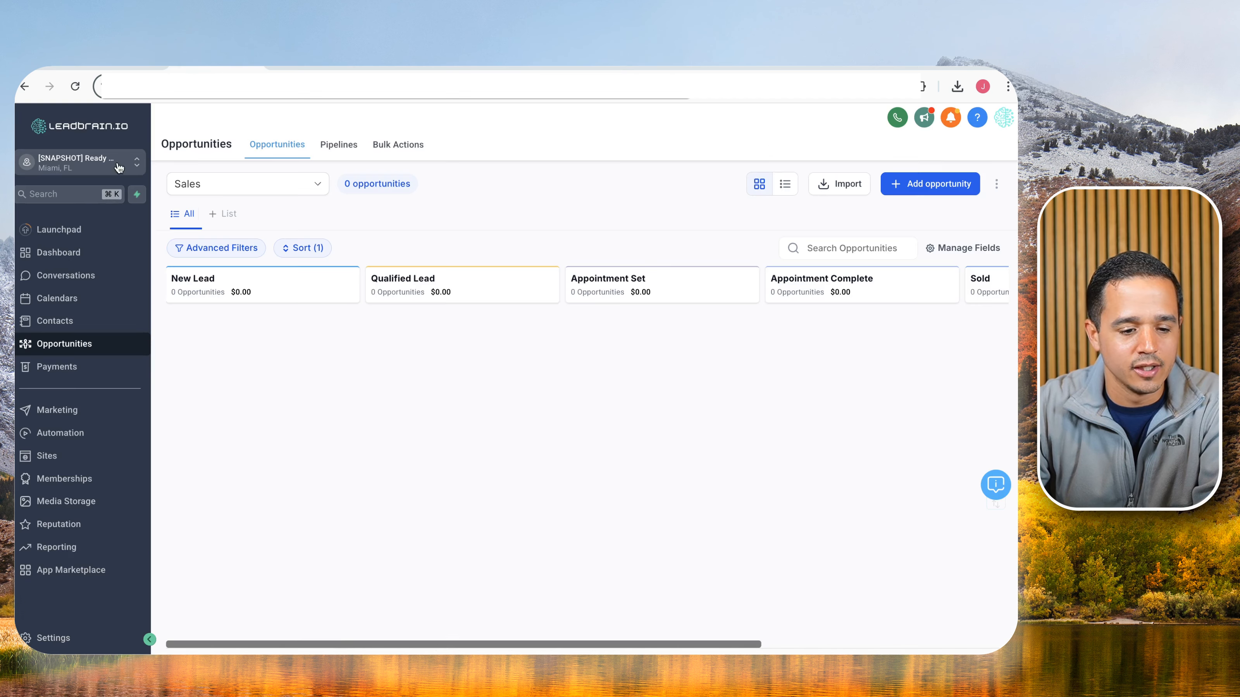
Create a blank email template in the Design Editor named 'Intro Email'.
click(74, 410)
mouse_move(295, 144)
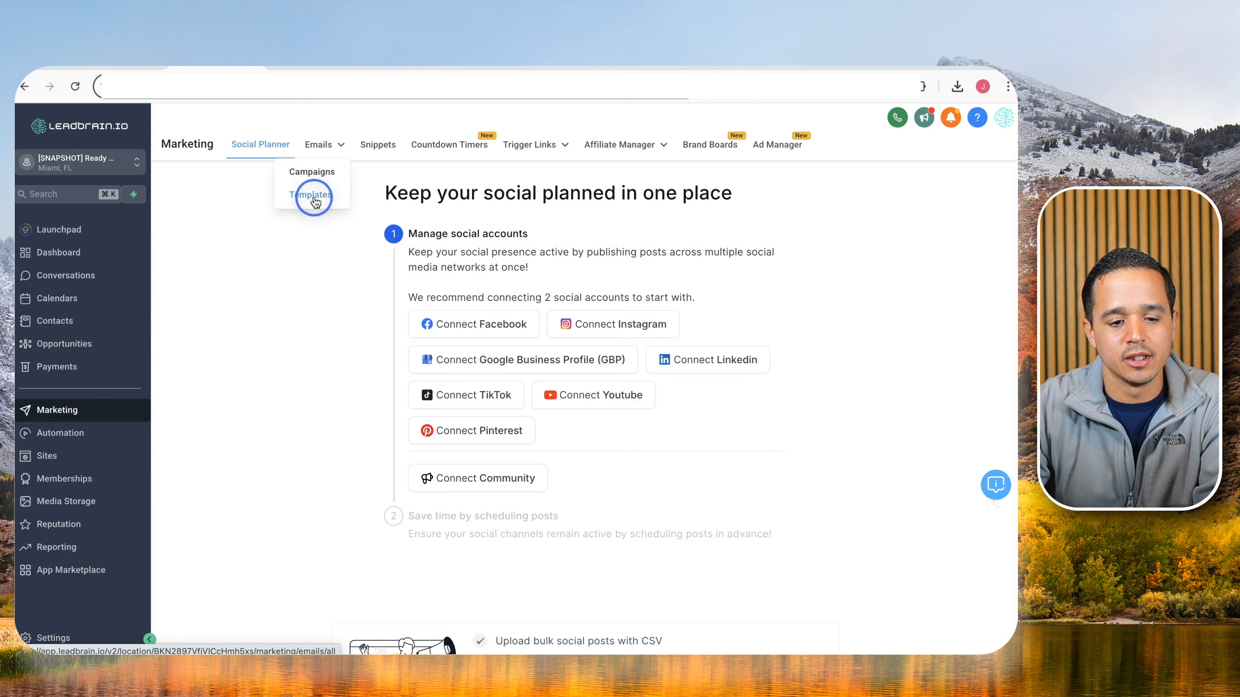
click(312, 195)
click(944, 287)
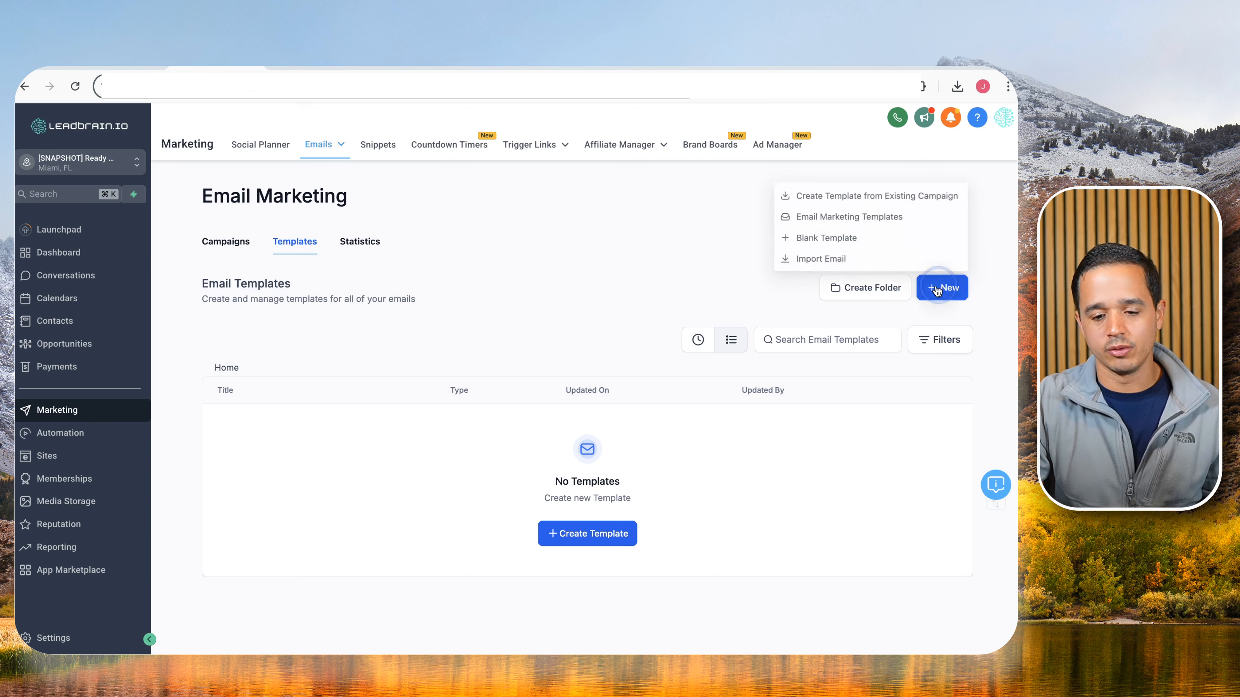
click(799, 239)
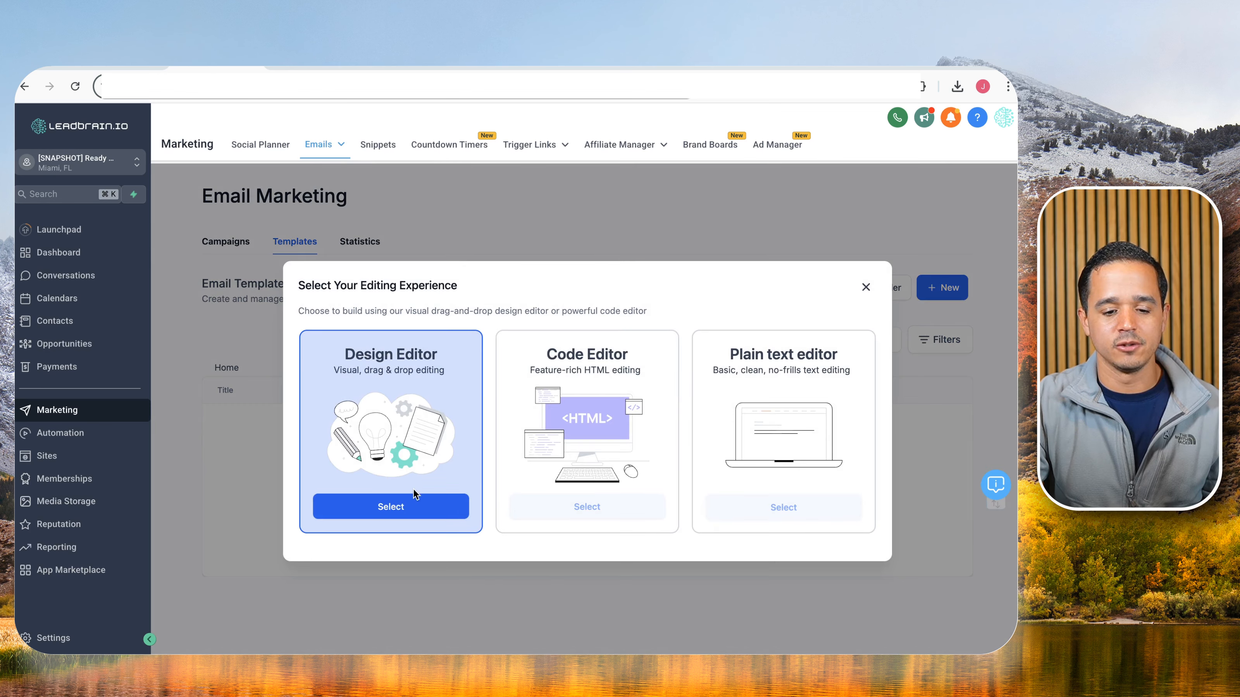
click(413, 503)
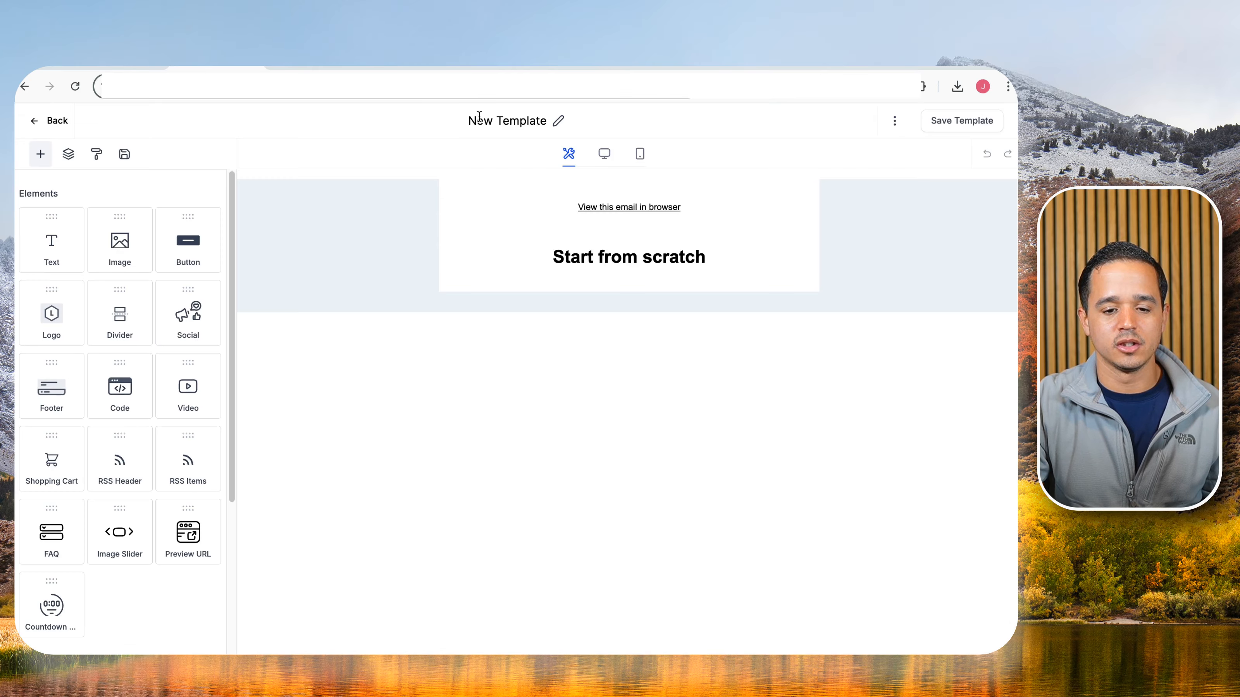
click(479, 116)
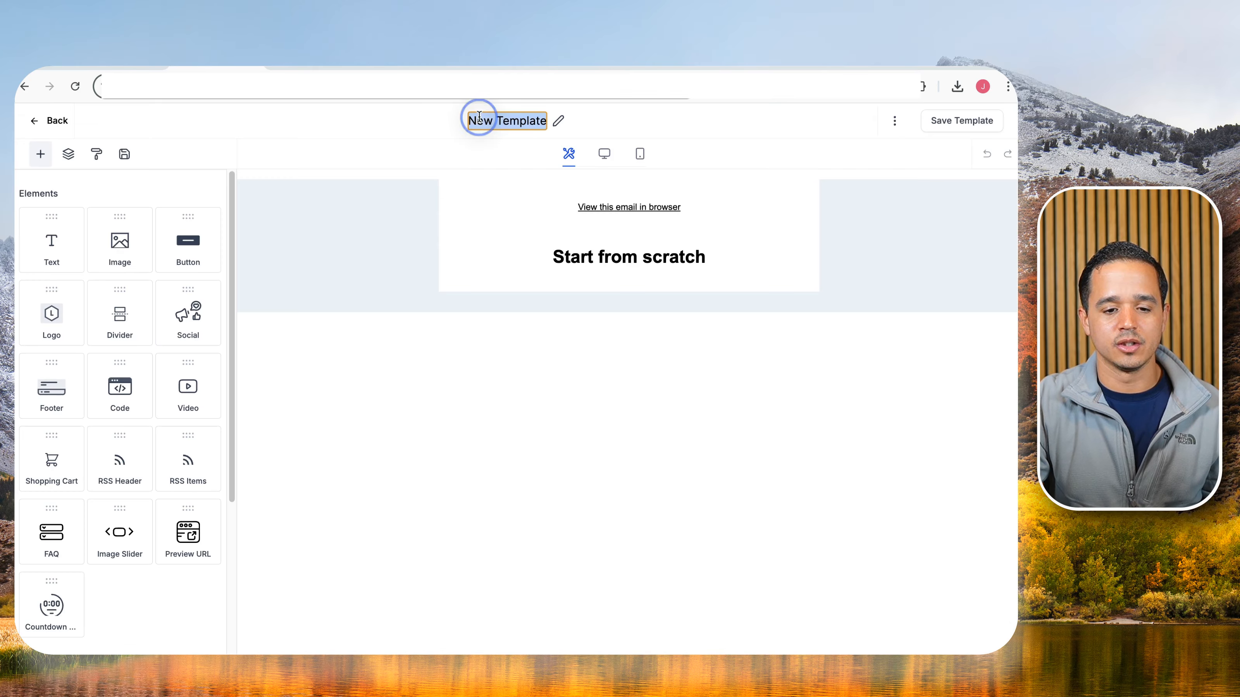
text(Intro Email)
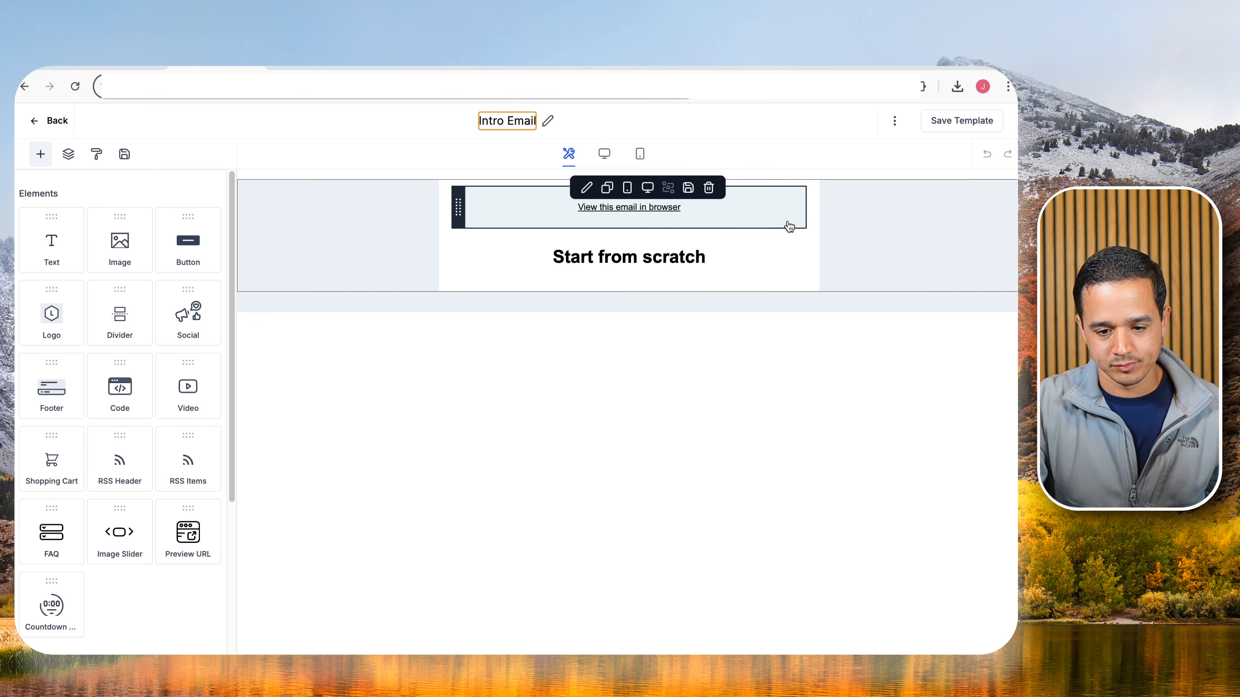
Delete the two default blocks, add a Text block and paste the welcome email into it.
click(781, 213)
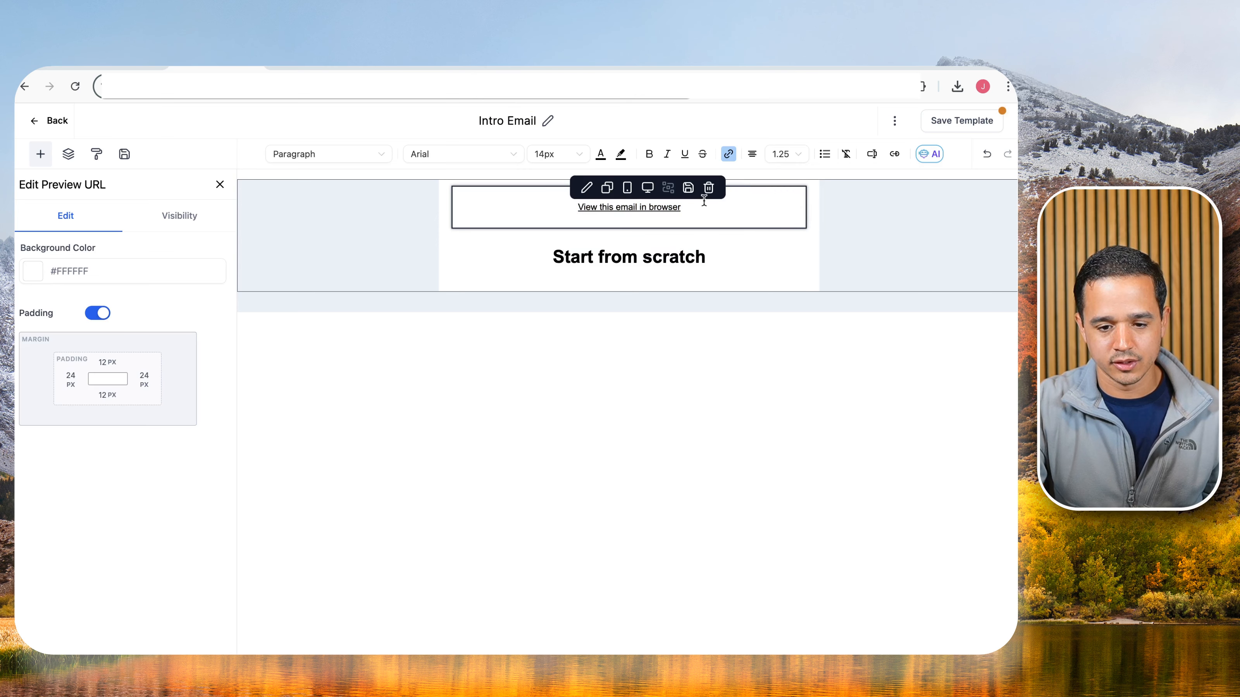
click(709, 188)
click(709, 189)
drag(51, 242, 545, 225)
key(super+a)
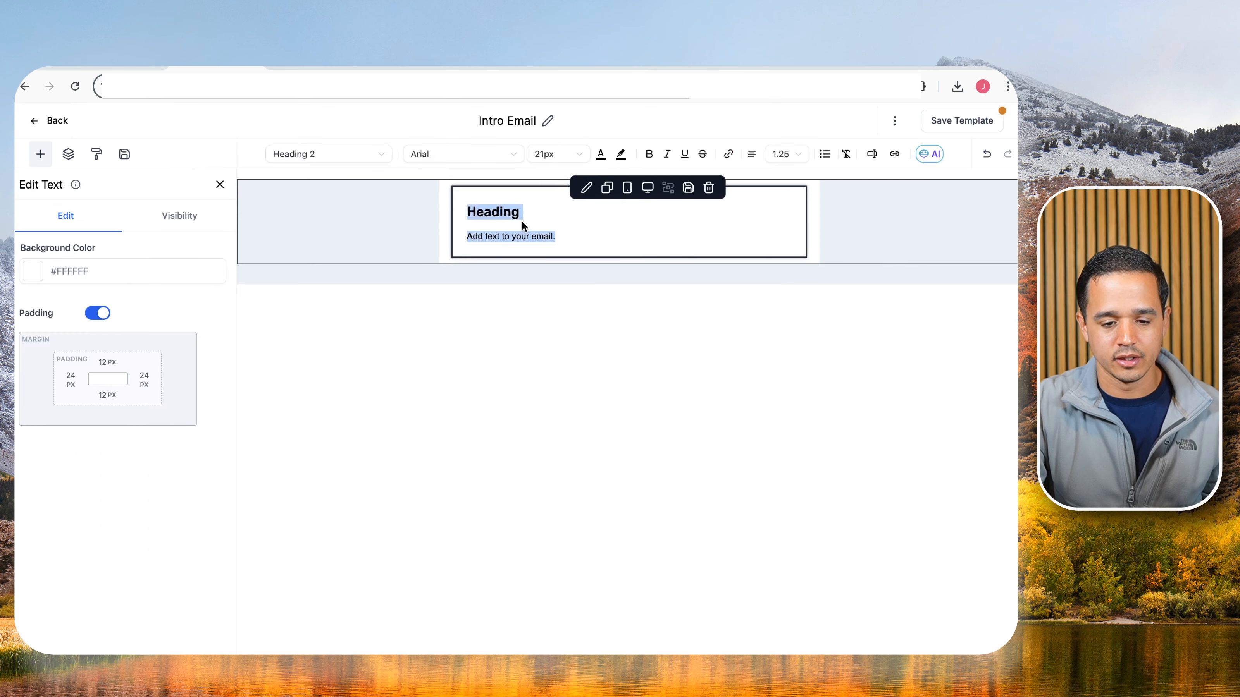
key(super+v)
Delete the subject heading line above the greeting.
click(521, 217)
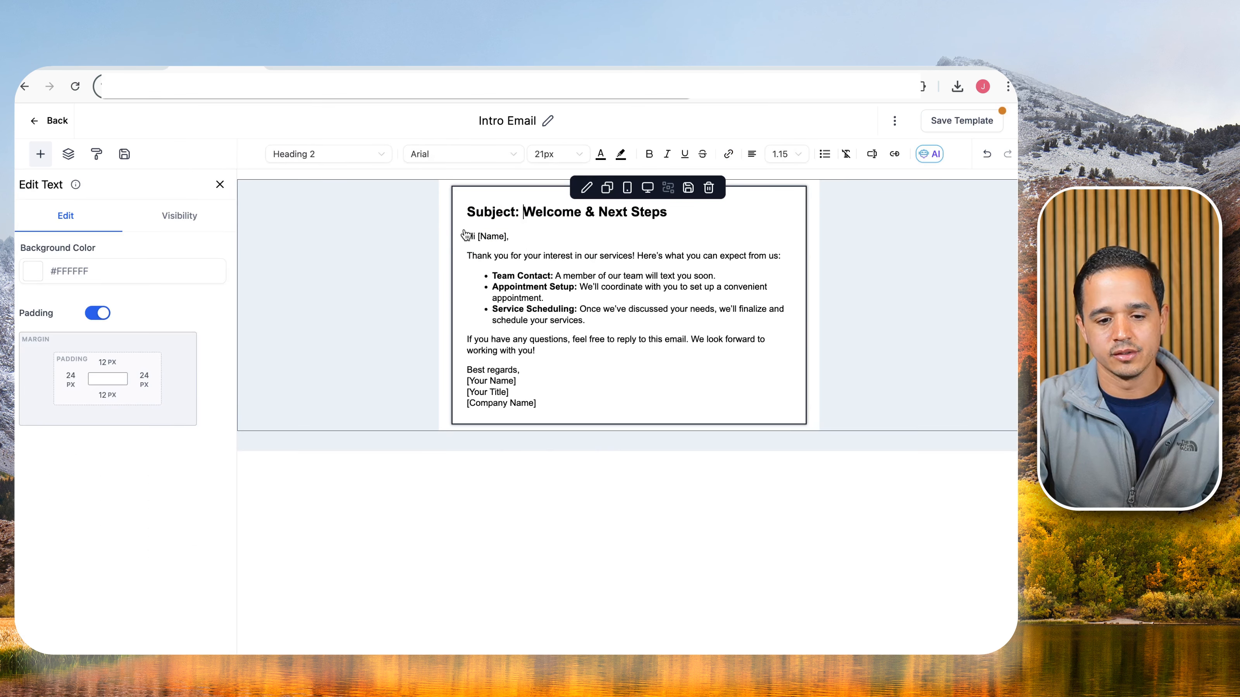
triple_click(477, 216)
key(BackSpace)
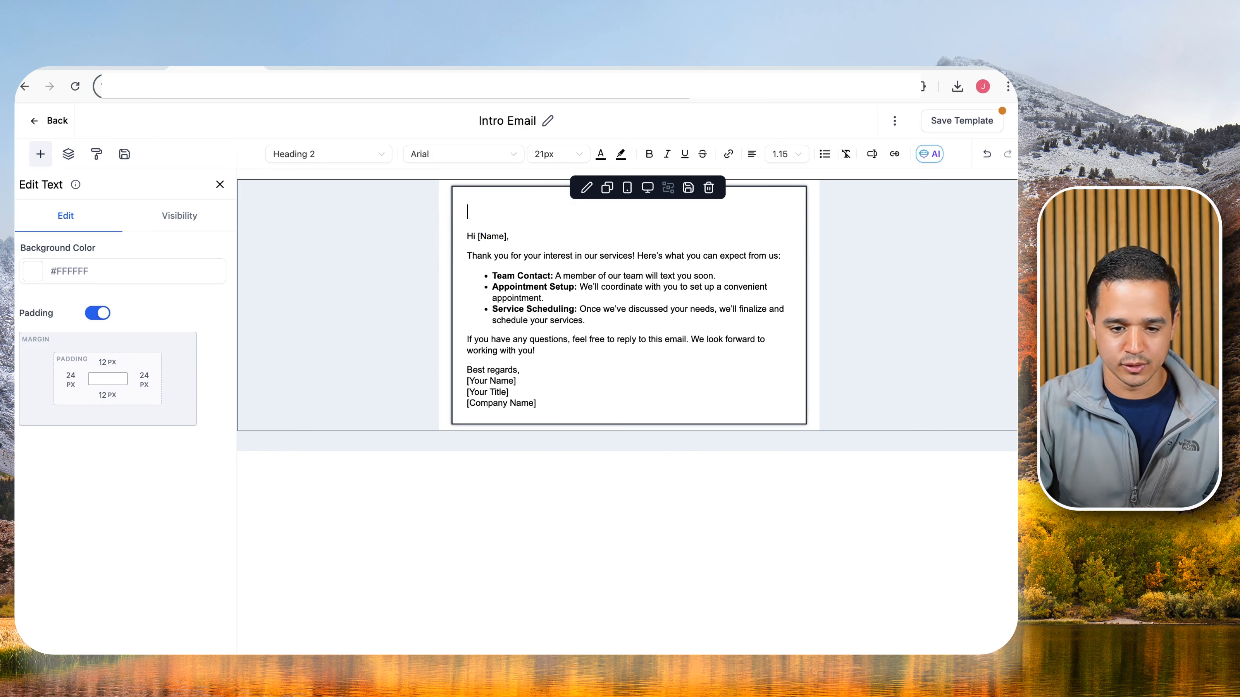
key(Down)
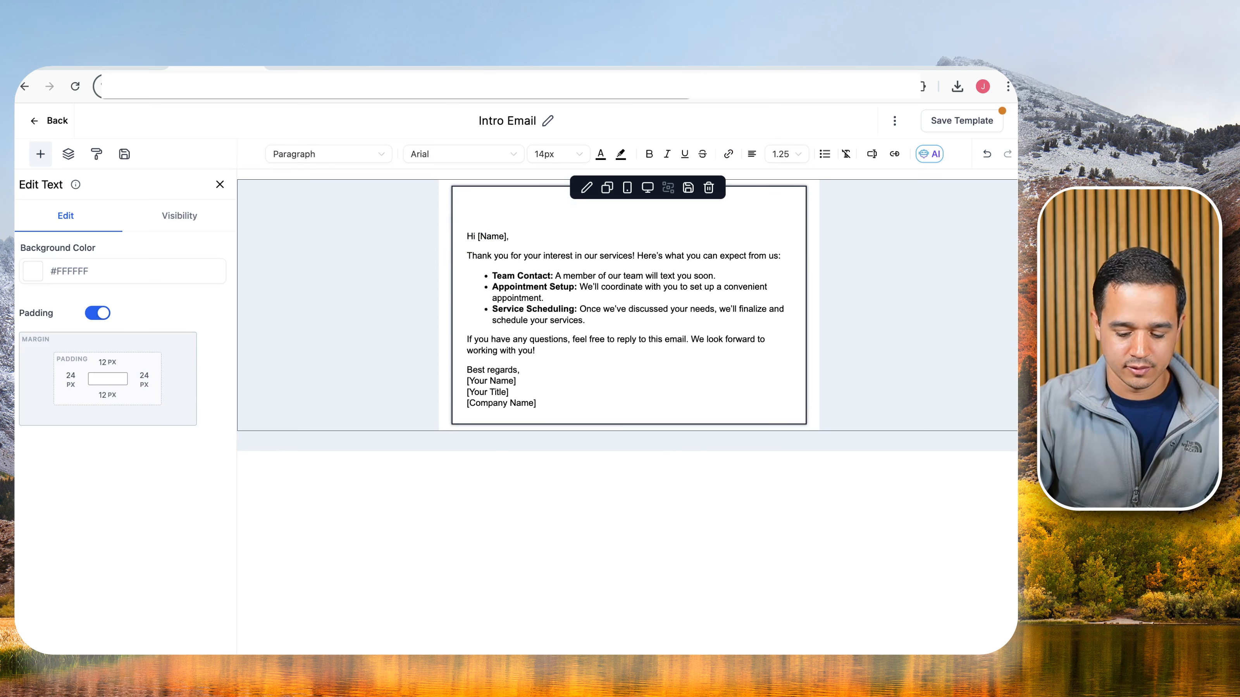
key(BackSpace)
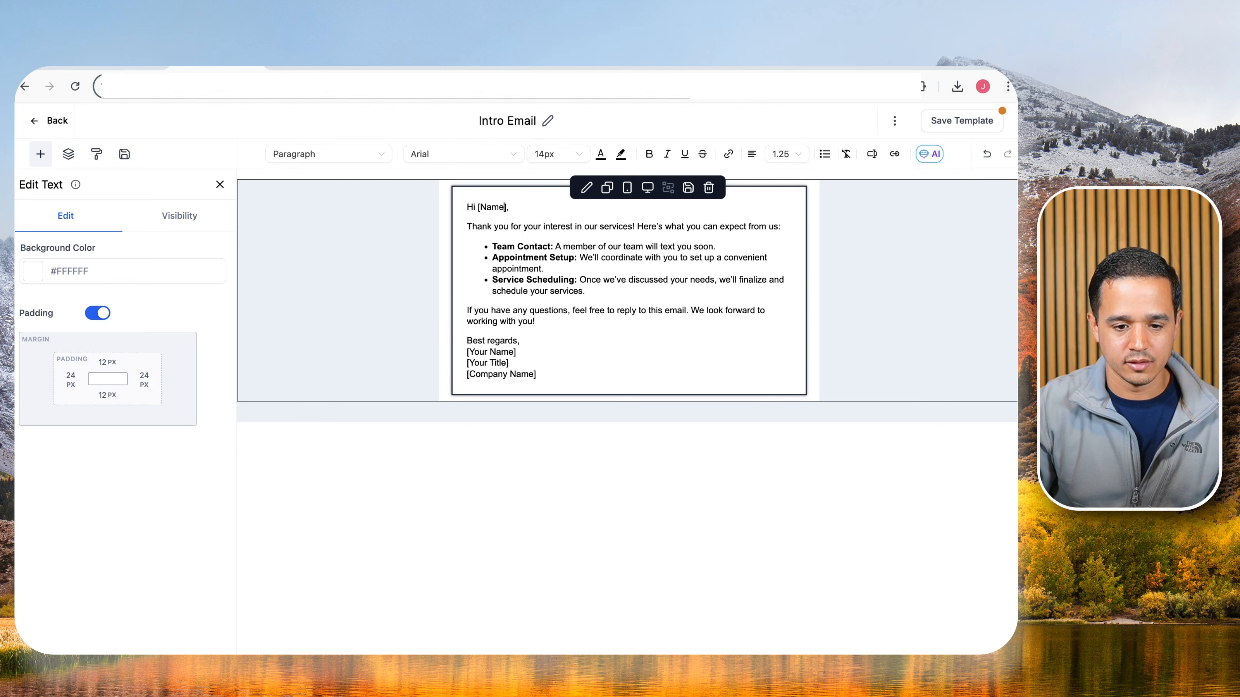
Replace [Name] with the contact First Name custom value and delete the Appointment Setup bullet.
key(Right)
key(BackSpace)
key(BackSpace)
key(BackSpace)
key(super+plus)
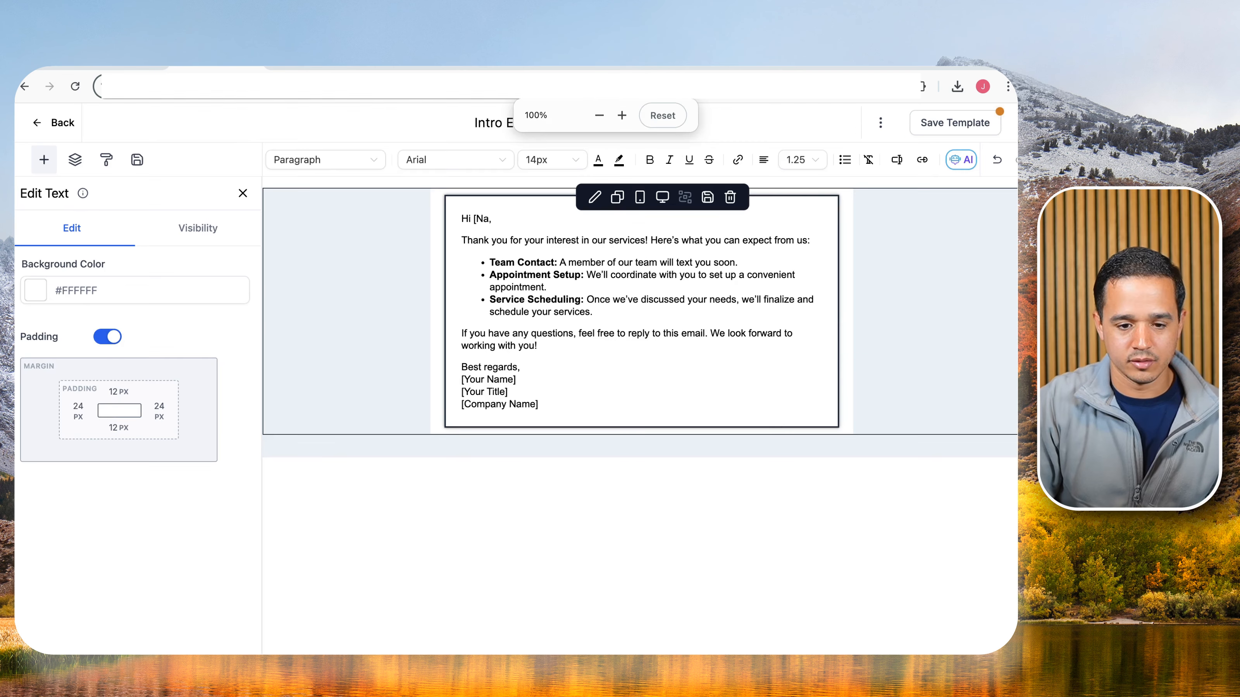
key(super+plus)
key(BackSpace)
key(BackSpace)
key(BackSpace)
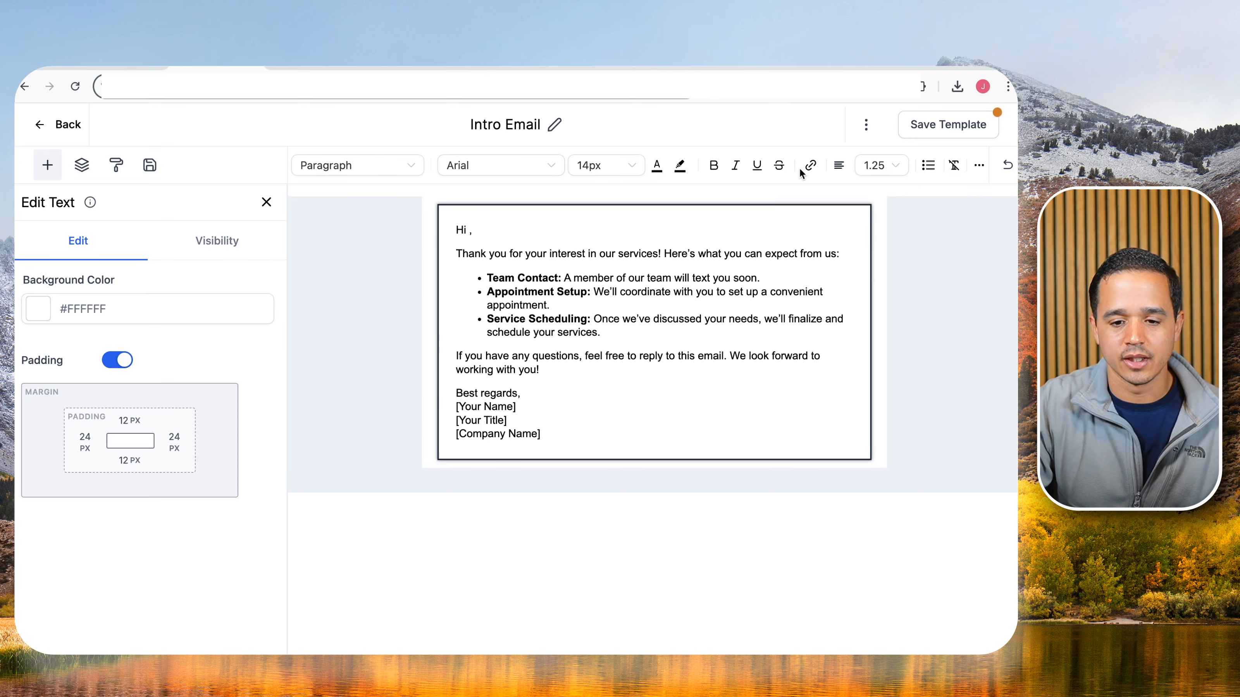
click(979, 165)
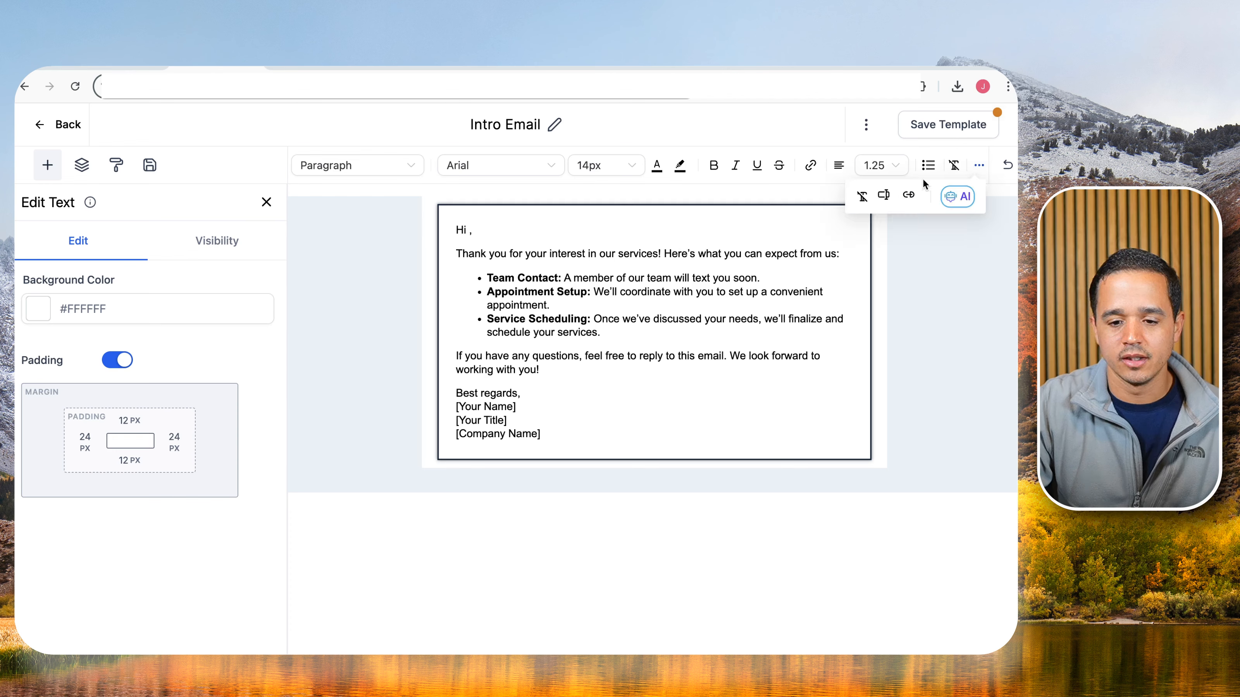
click(885, 197)
click(800, 262)
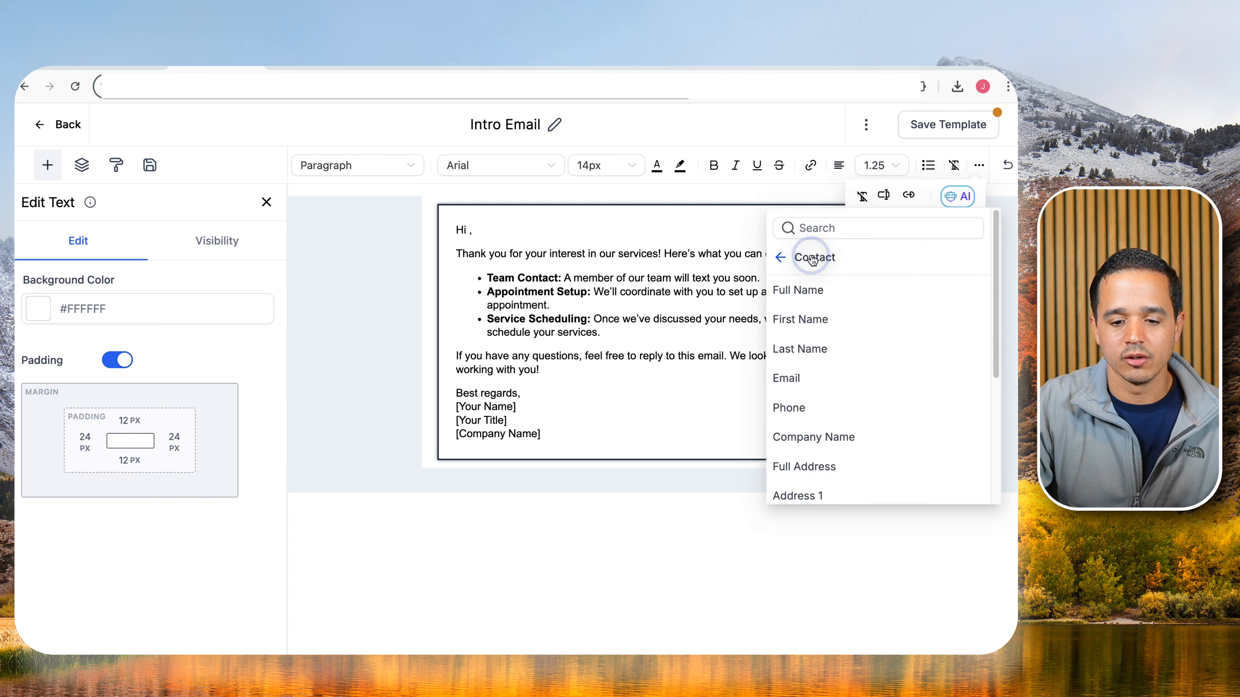
click(803, 320)
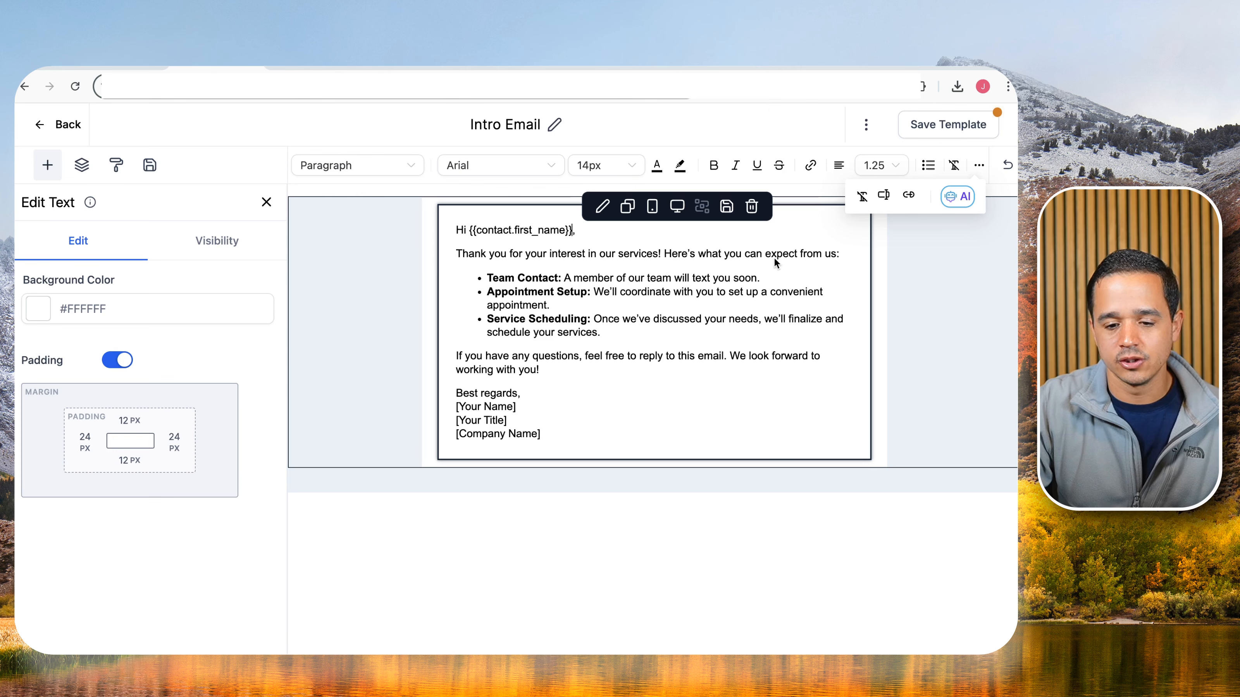
triple_click(546, 301)
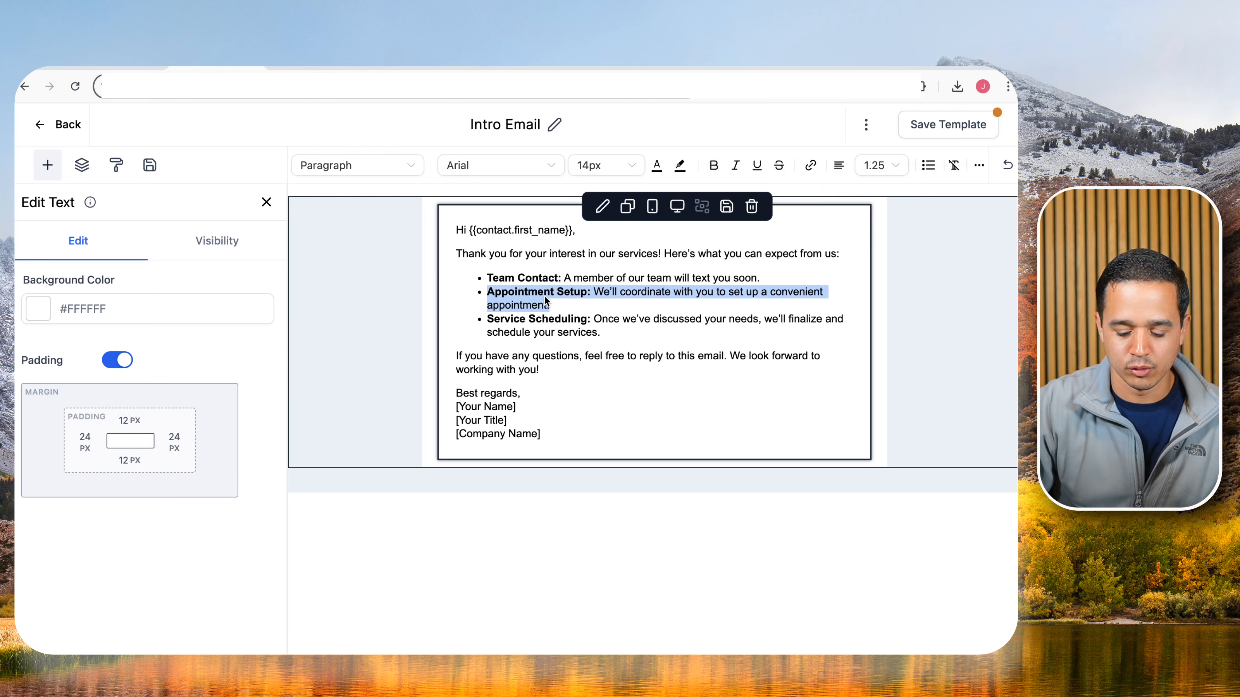
key(BackSpace)
key(BackSpace)
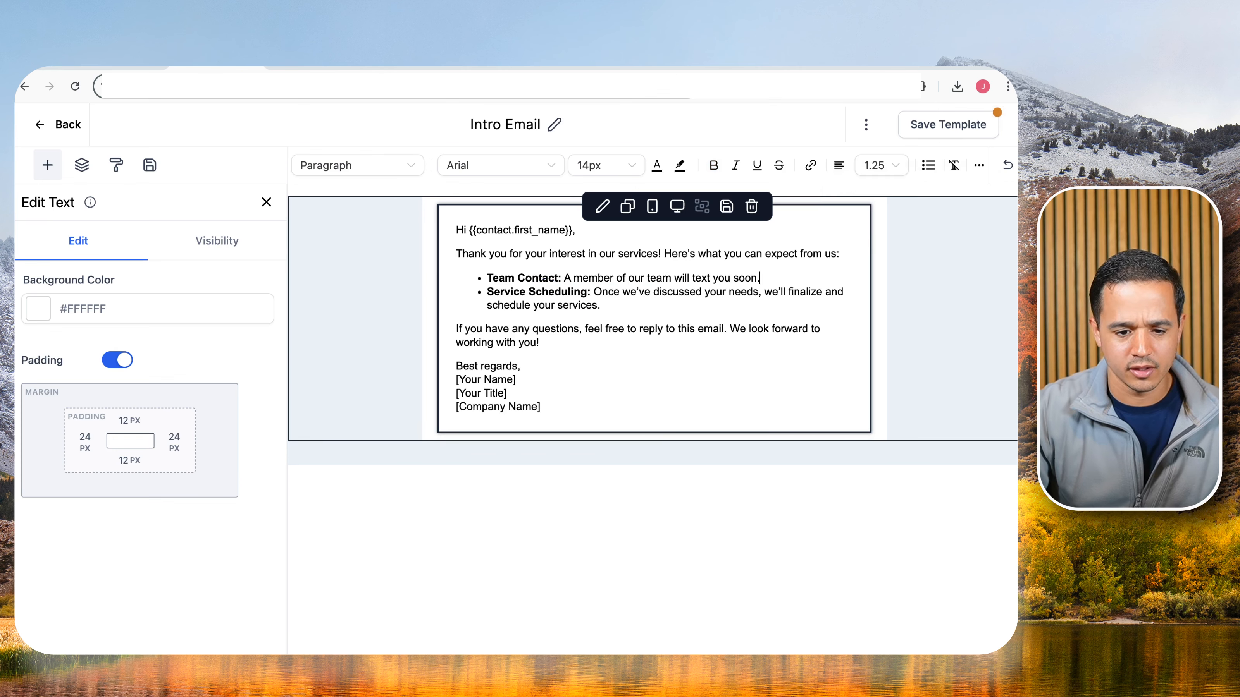
Select the [Your Name] placeholder and replace it with an account custom value, the logo.
drag(460, 381, 551, 410)
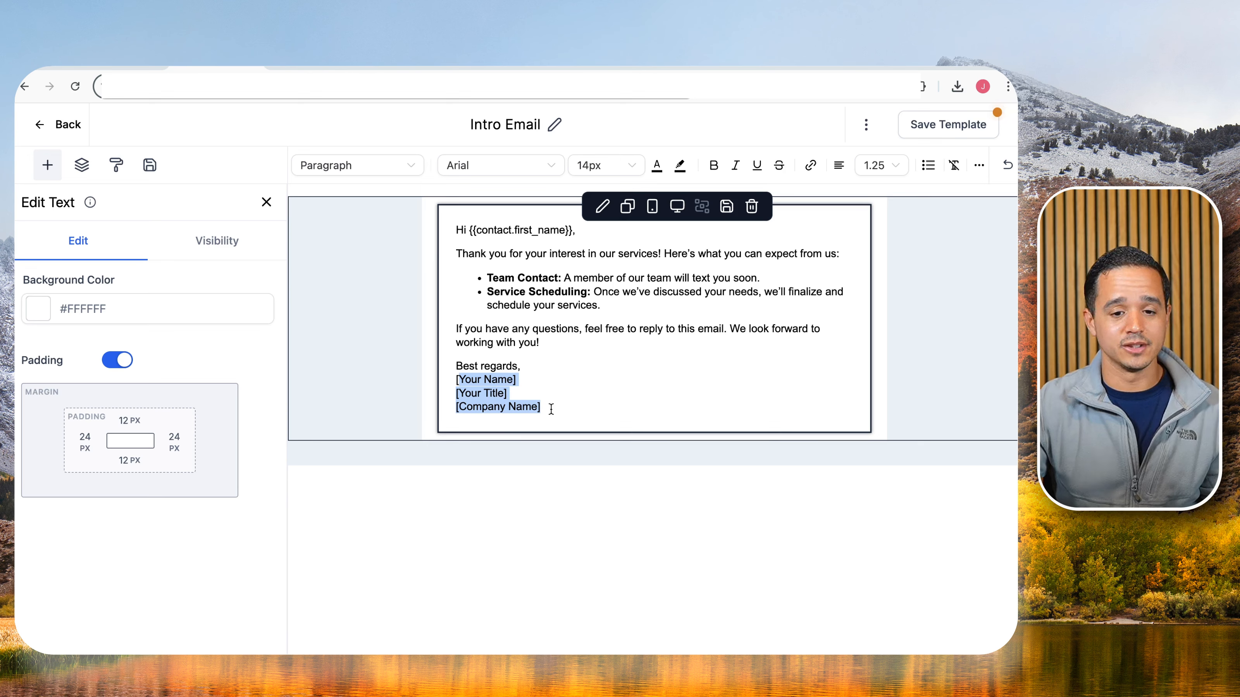
click(525, 380)
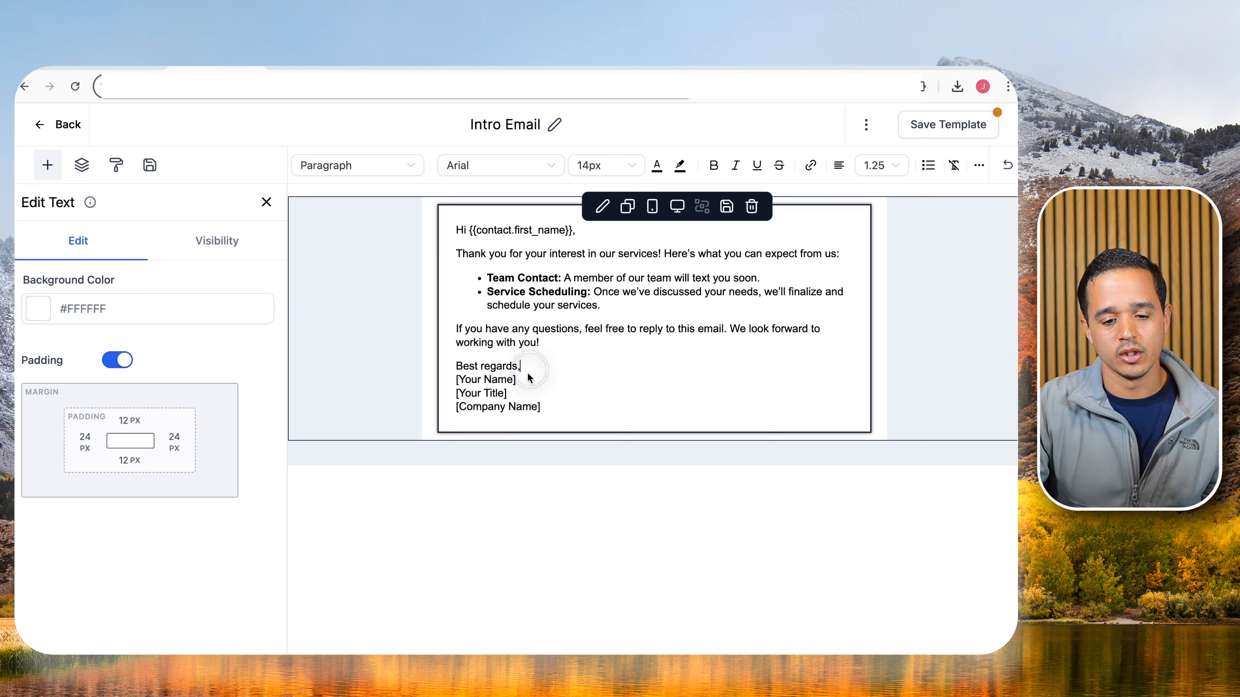
drag(519, 381, 456, 385)
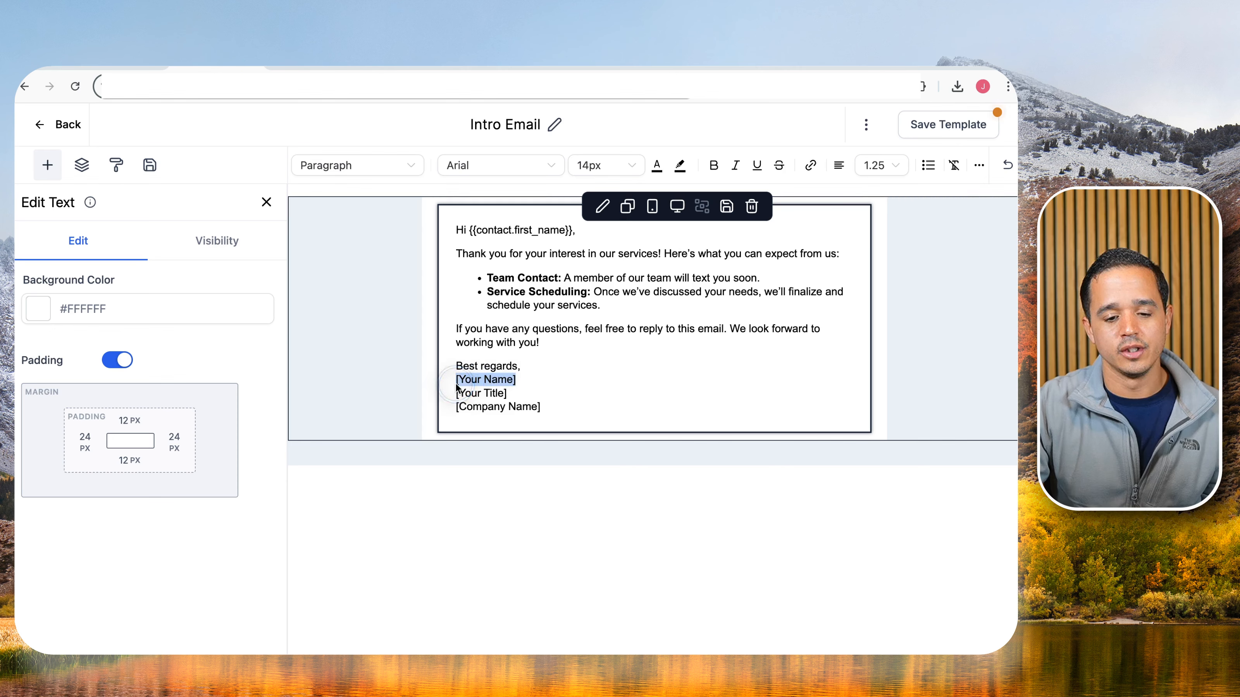
click(979, 166)
click(883, 195)
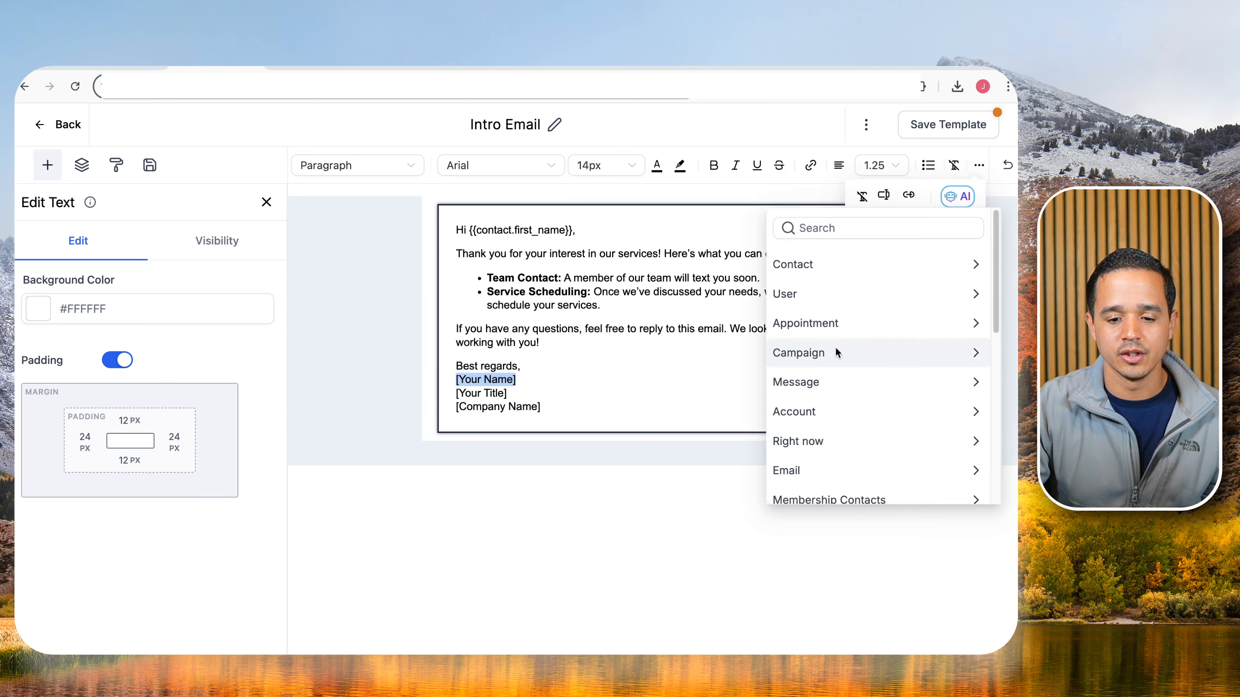
click(815, 410)
scroll(814, 415, down, 2)
scroll(814, 441, down, 2)
click(814, 471)
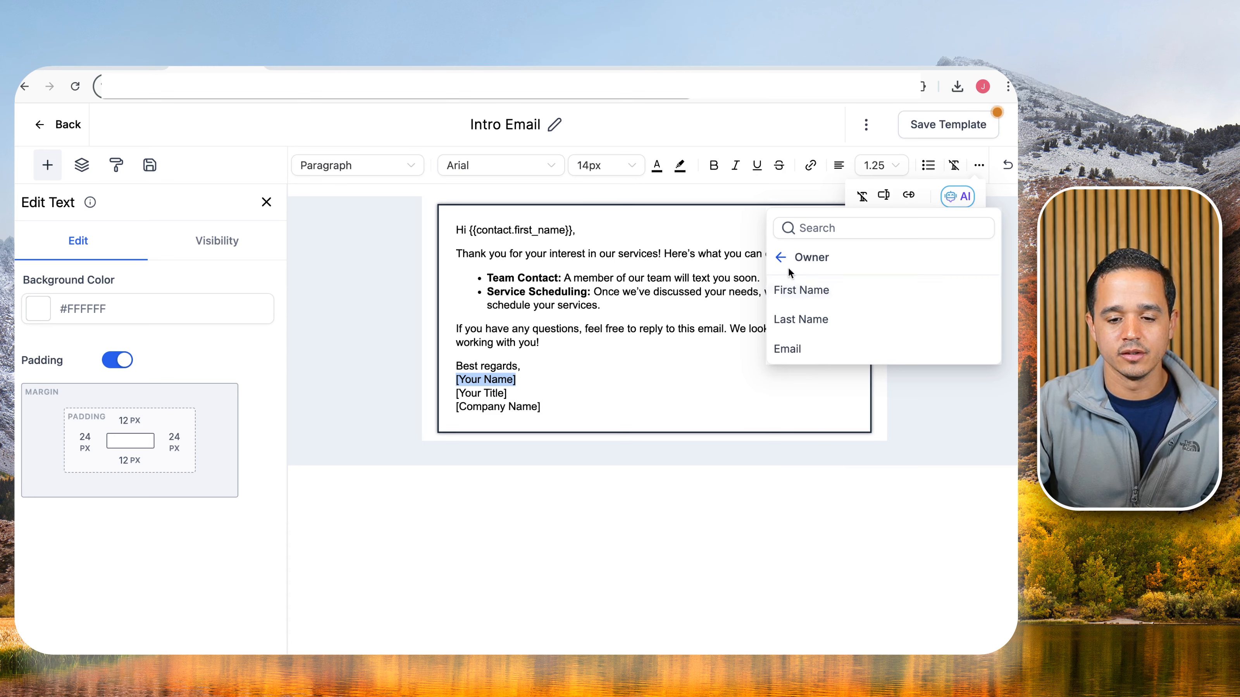
click(780, 257)
scroll(793, 458, down, 2)
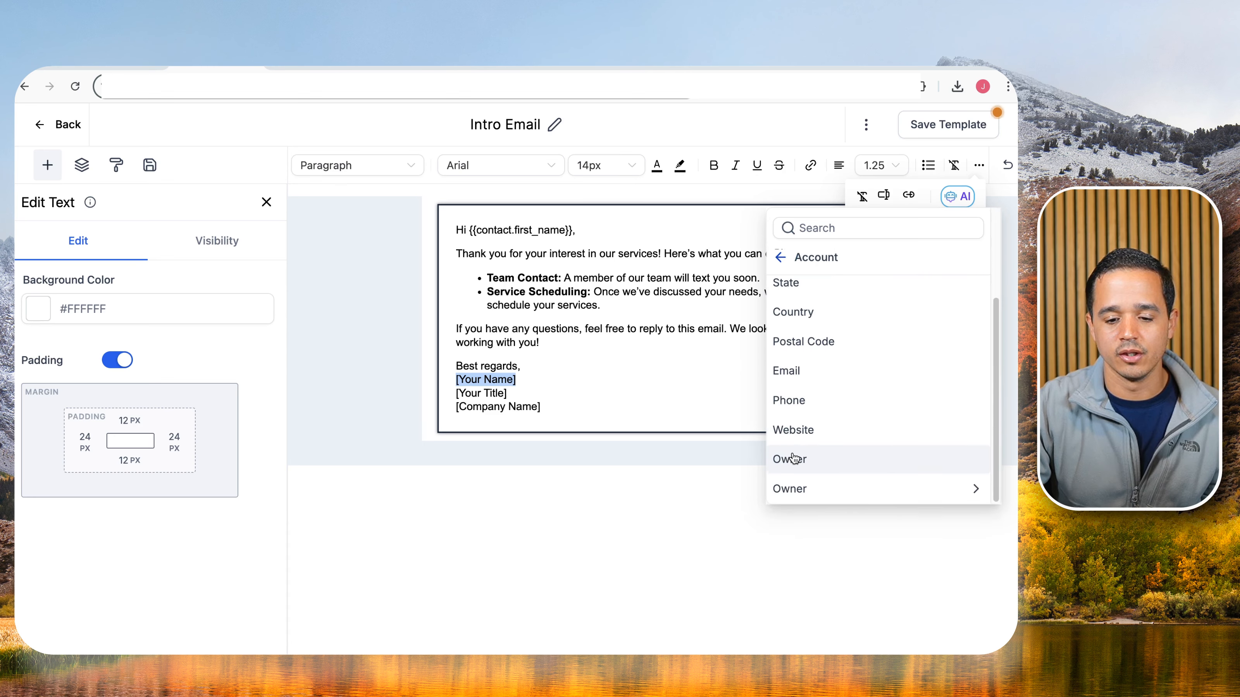
click(792, 454)
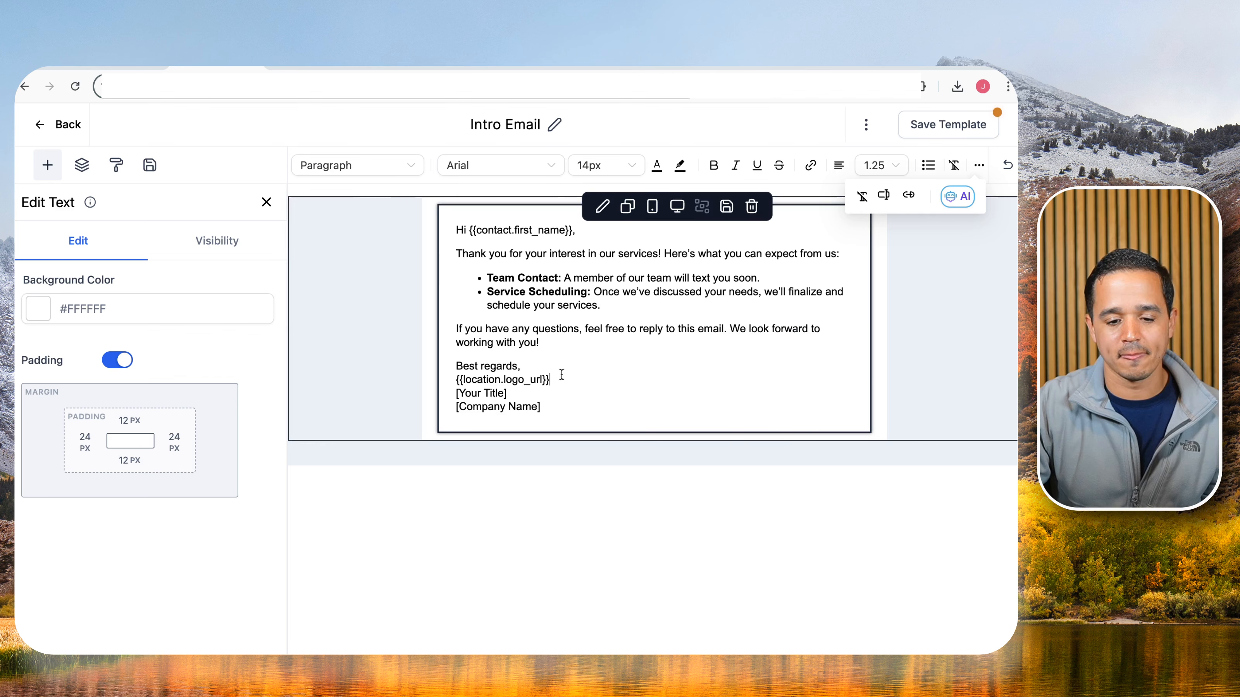
Browse the account owner values again, then delete the inserted logo token.
drag(562, 375, 453, 380)
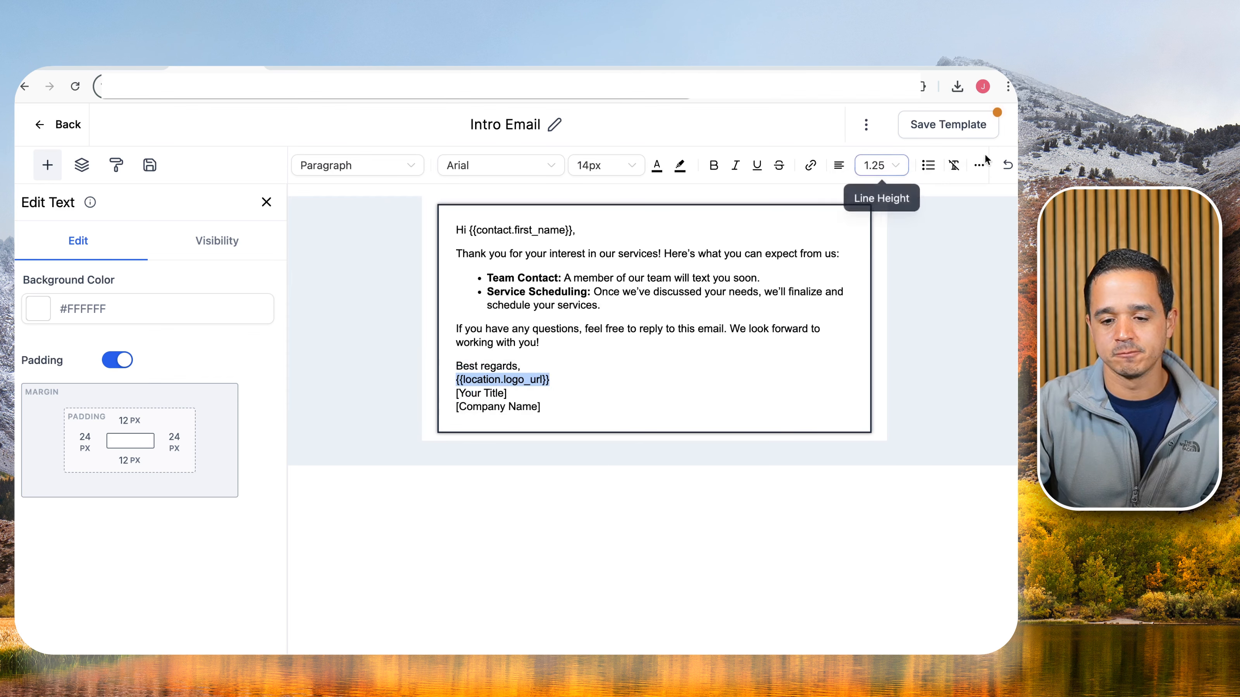
click(979, 165)
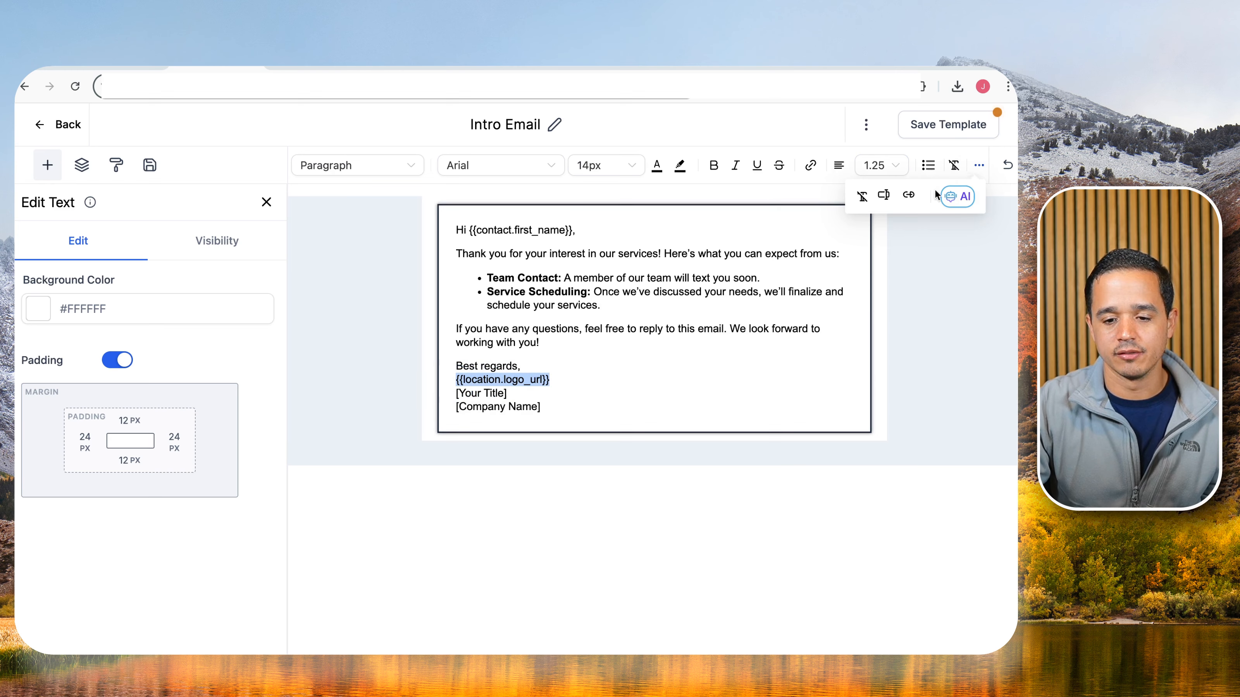
click(883, 195)
scroll(835, 384, down, 5)
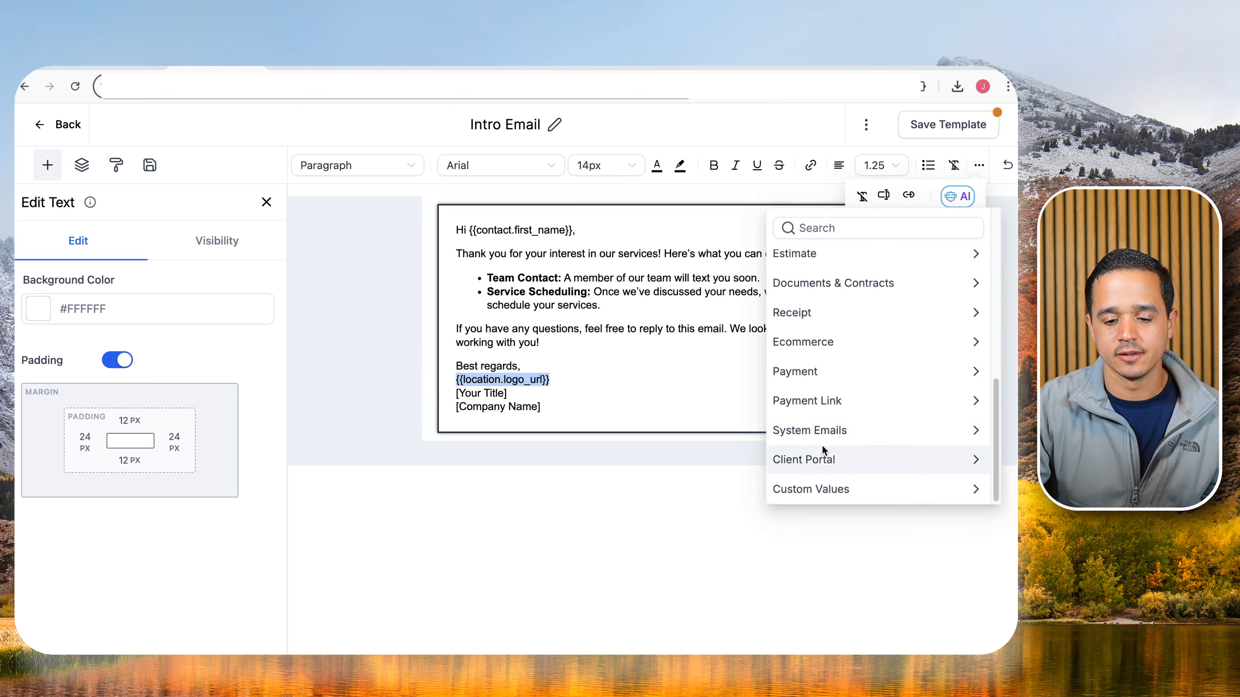
scroll(825, 361, up, 5)
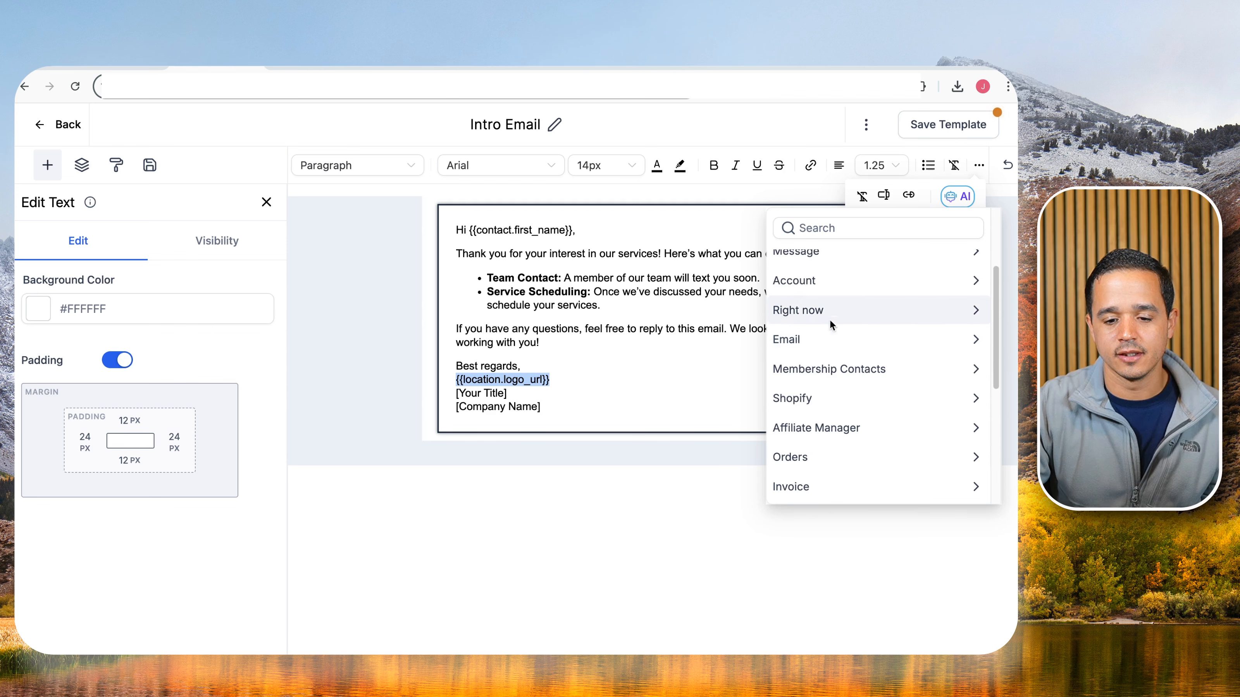
click(832, 282)
click(838, 486)
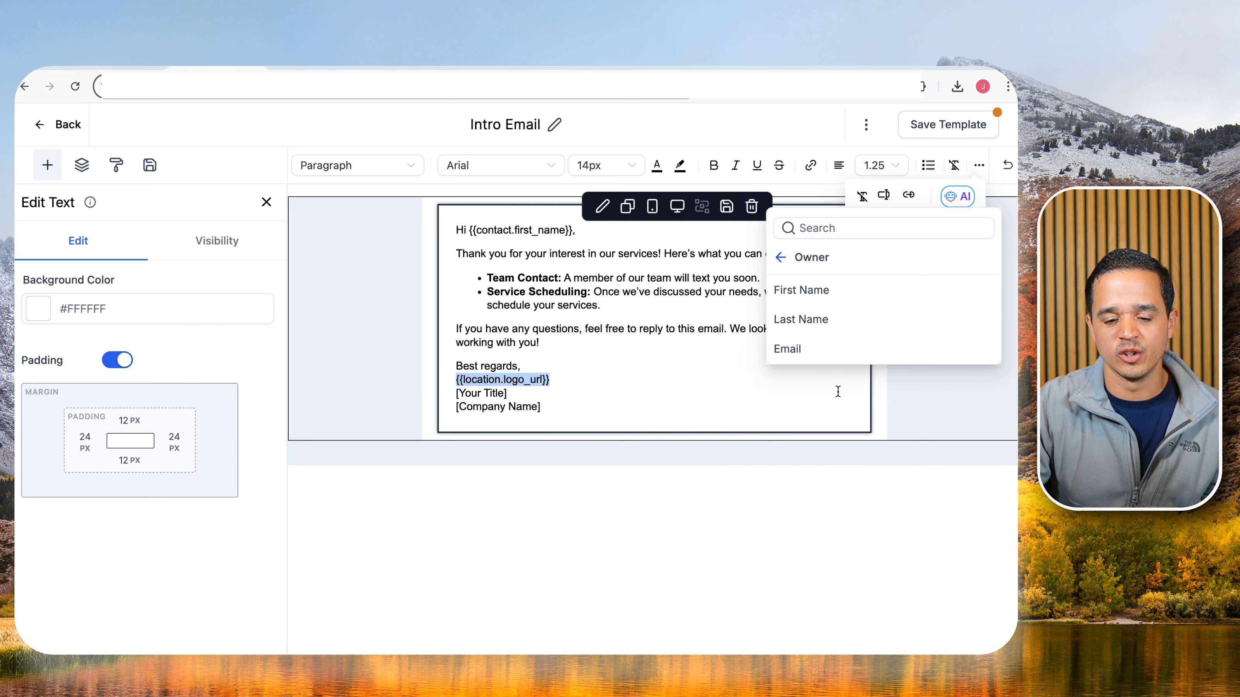
click(781, 258)
scroll(822, 433, down, 3)
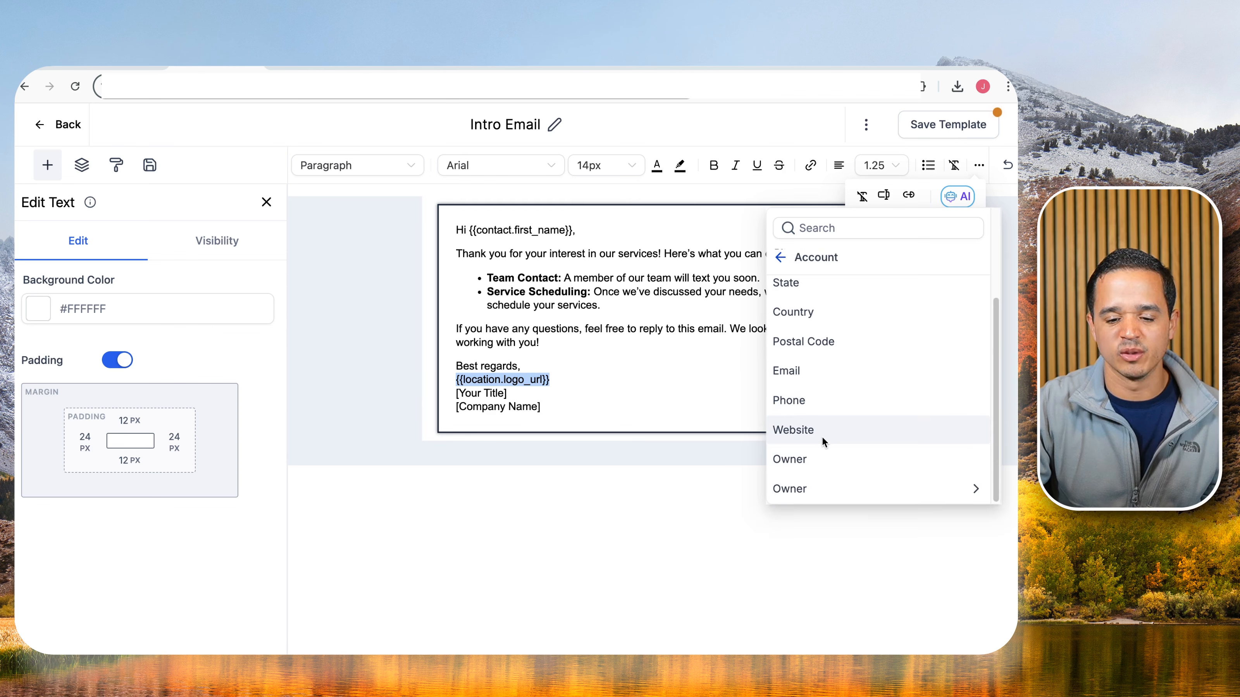
click(815, 464)
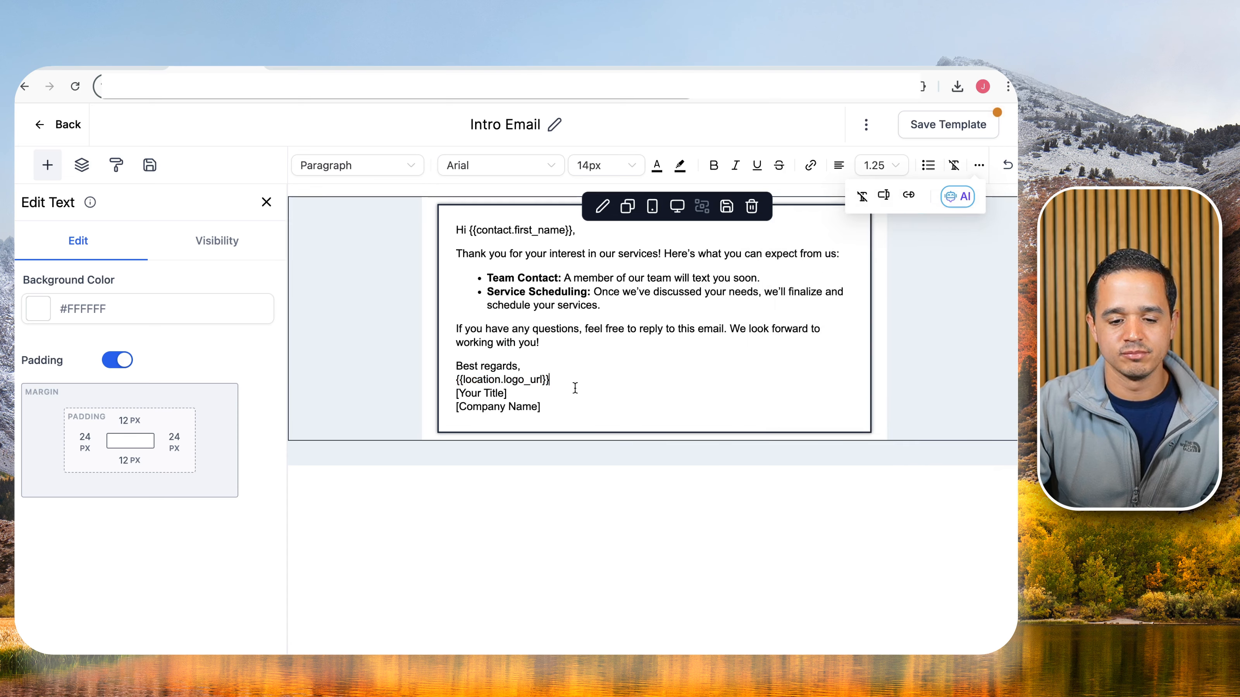
drag(550, 380, 451, 386)
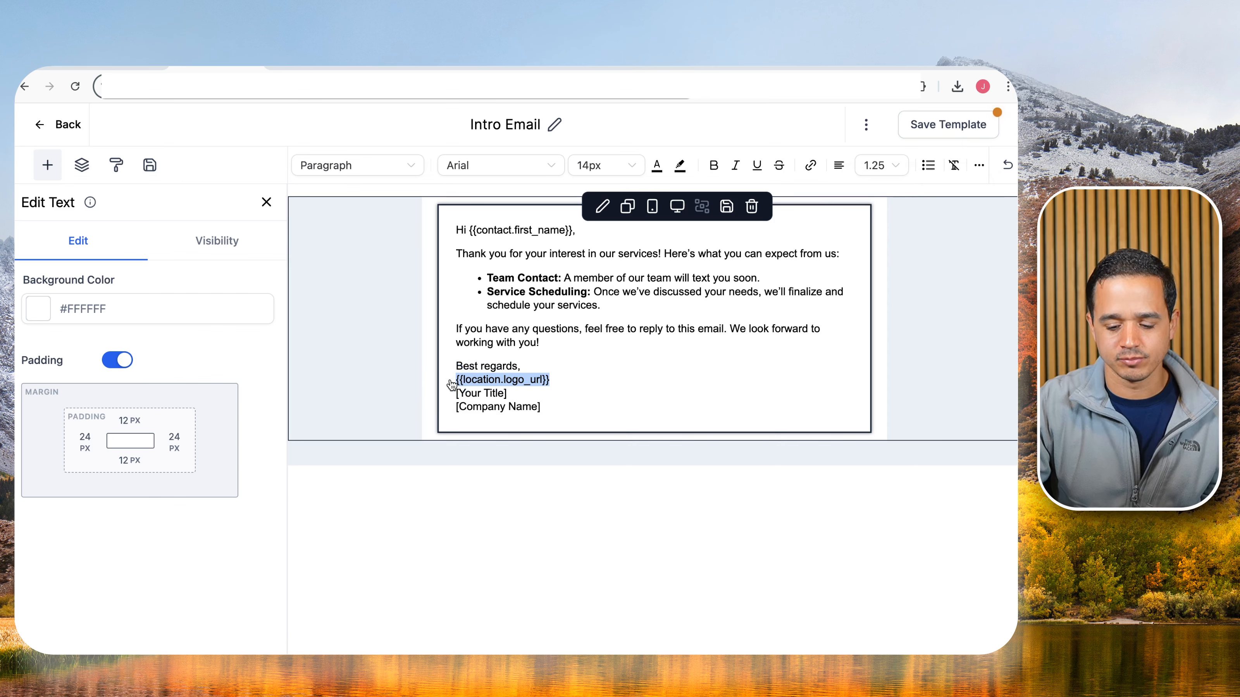
key(BackSpace)
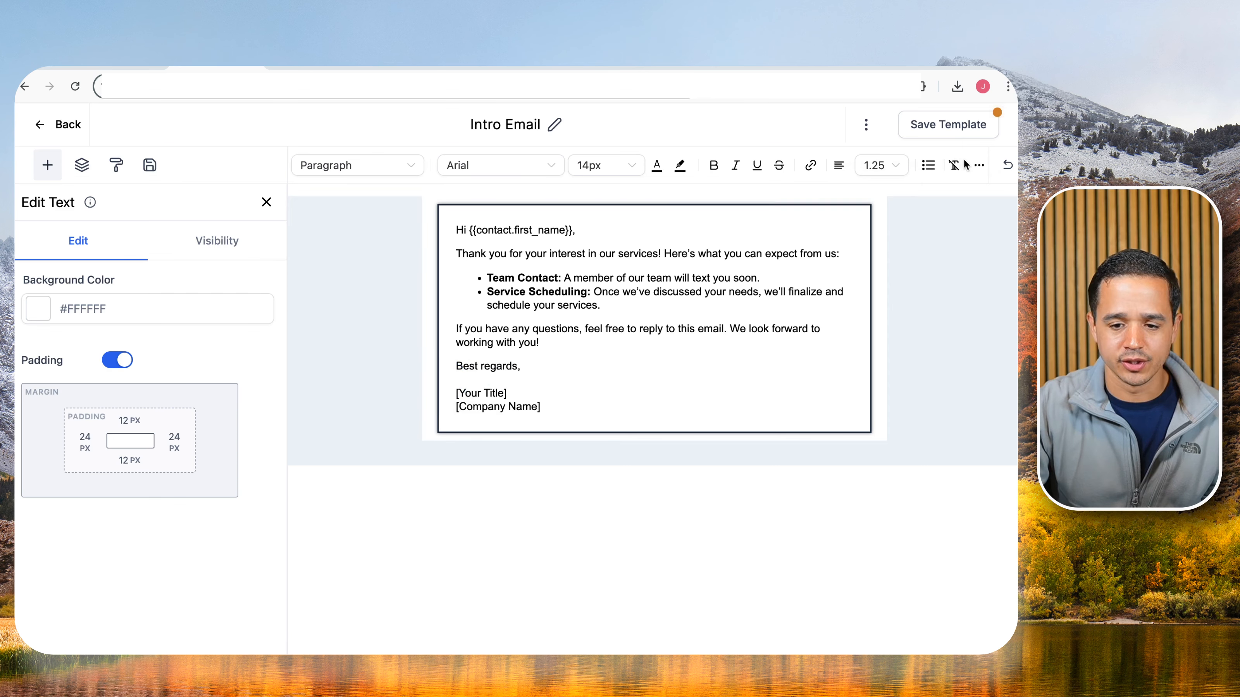
Insert the account owner's First Name and Last Name merge fields under 'Best regards,'.
click(979, 165)
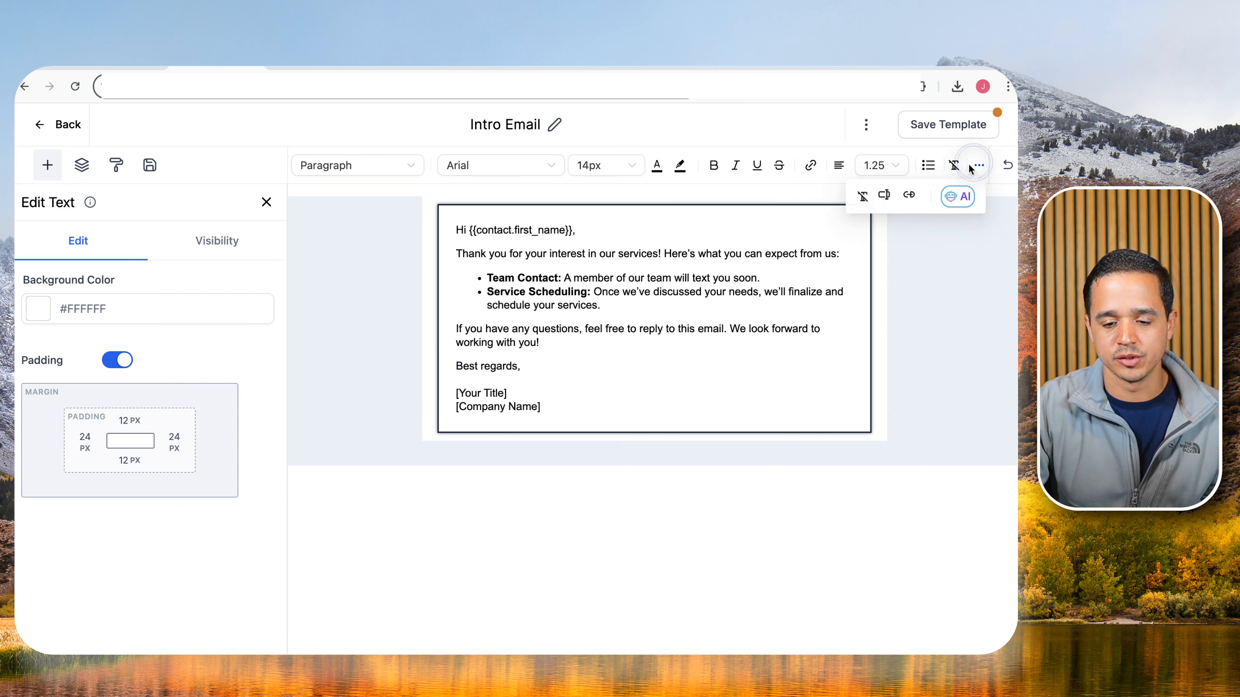
click(881, 197)
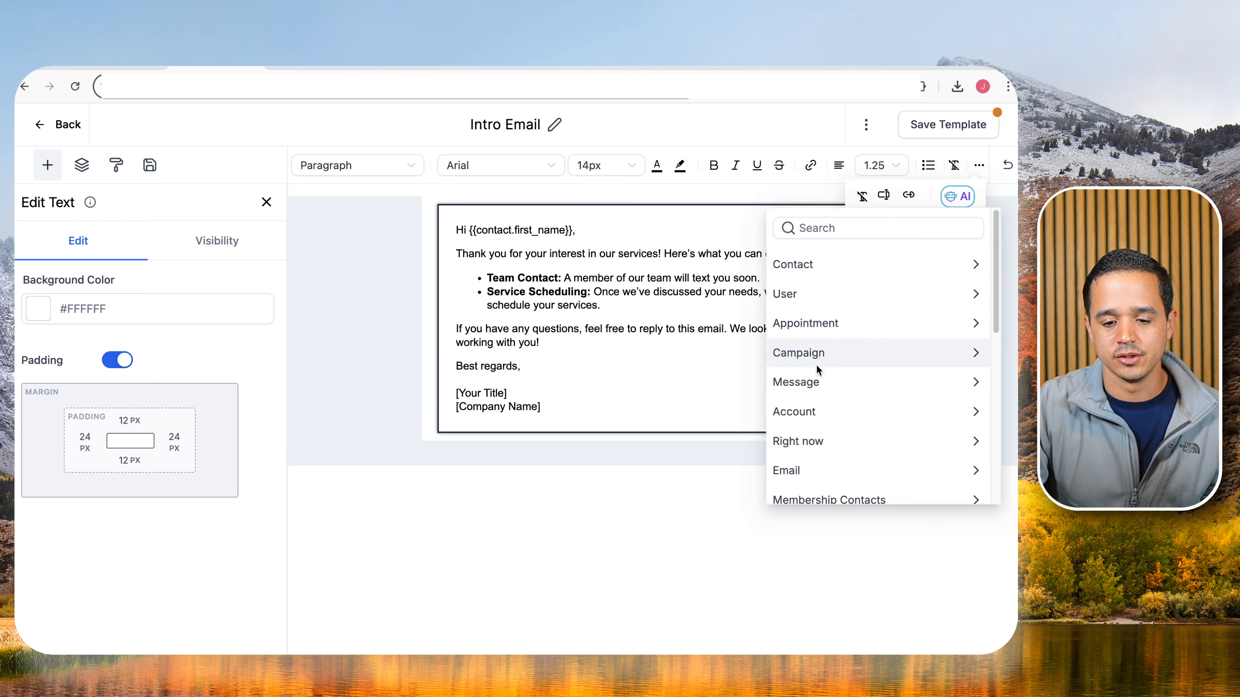
click(801, 409)
click(800, 488)
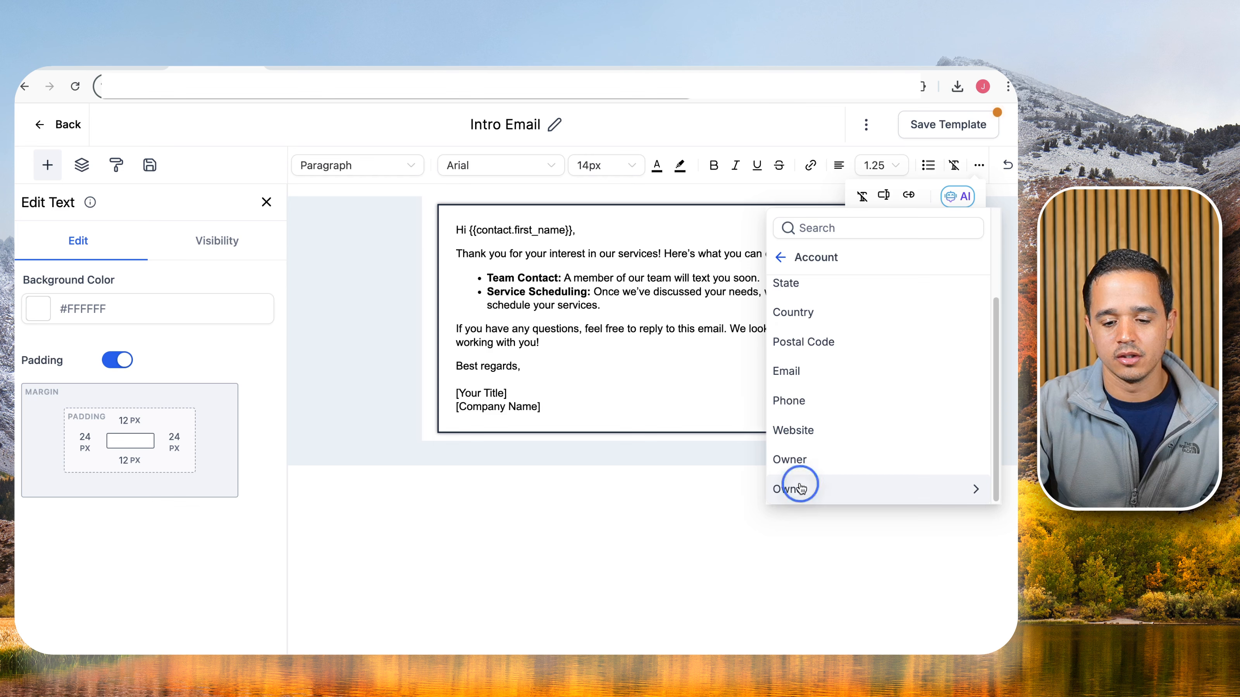
click(816, 293)
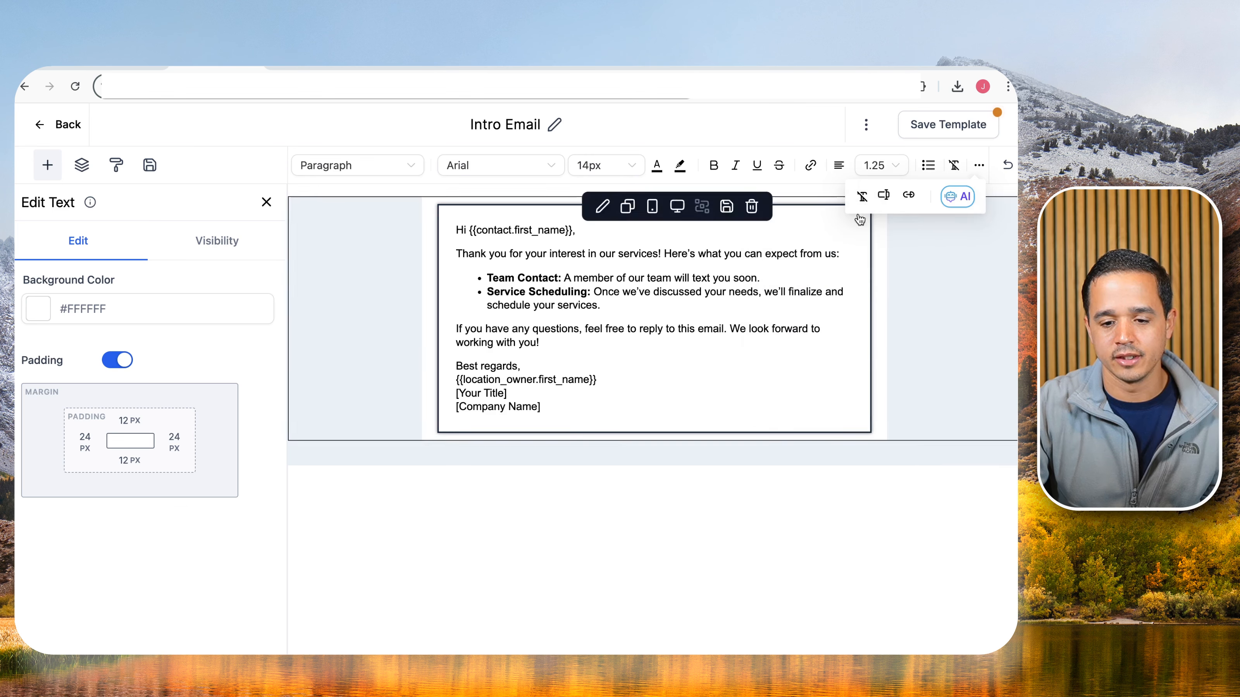
click(884, 195)
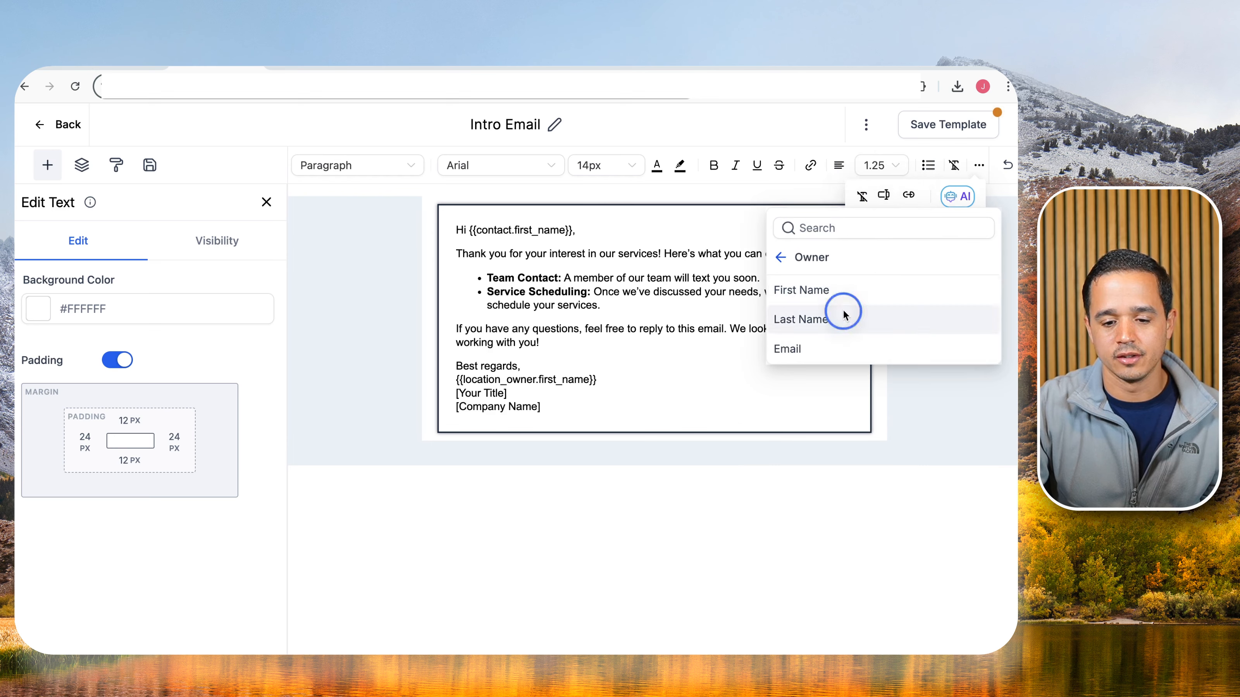
click(845, 319)
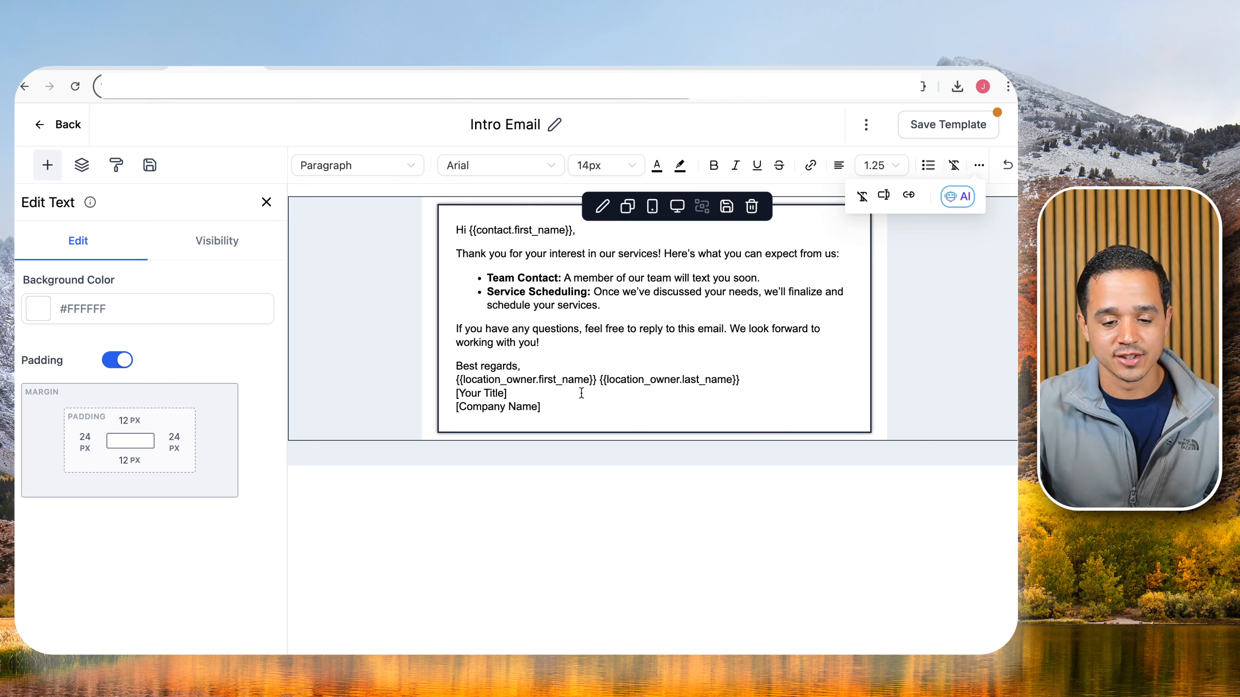
Delete the [Your Title] and [Company Name] lines and insert the account Name merge field.
drag(524, 392, 454, 393)
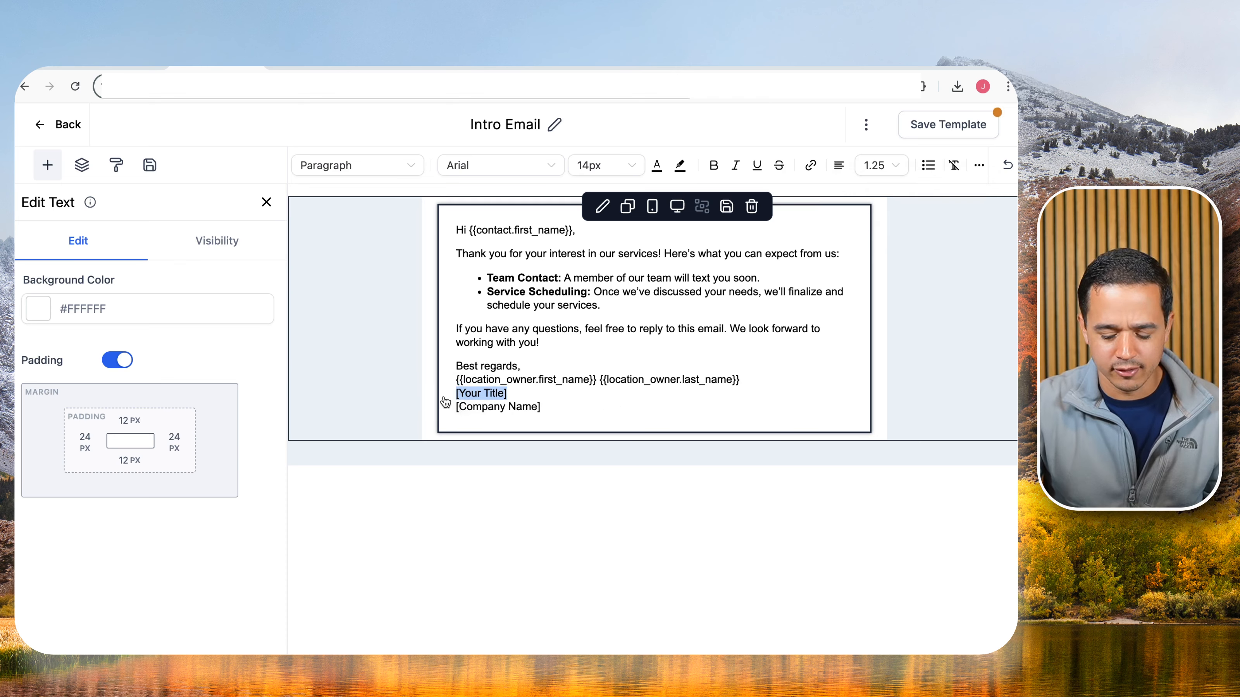
key(BackSpace)
key(BackSpace)
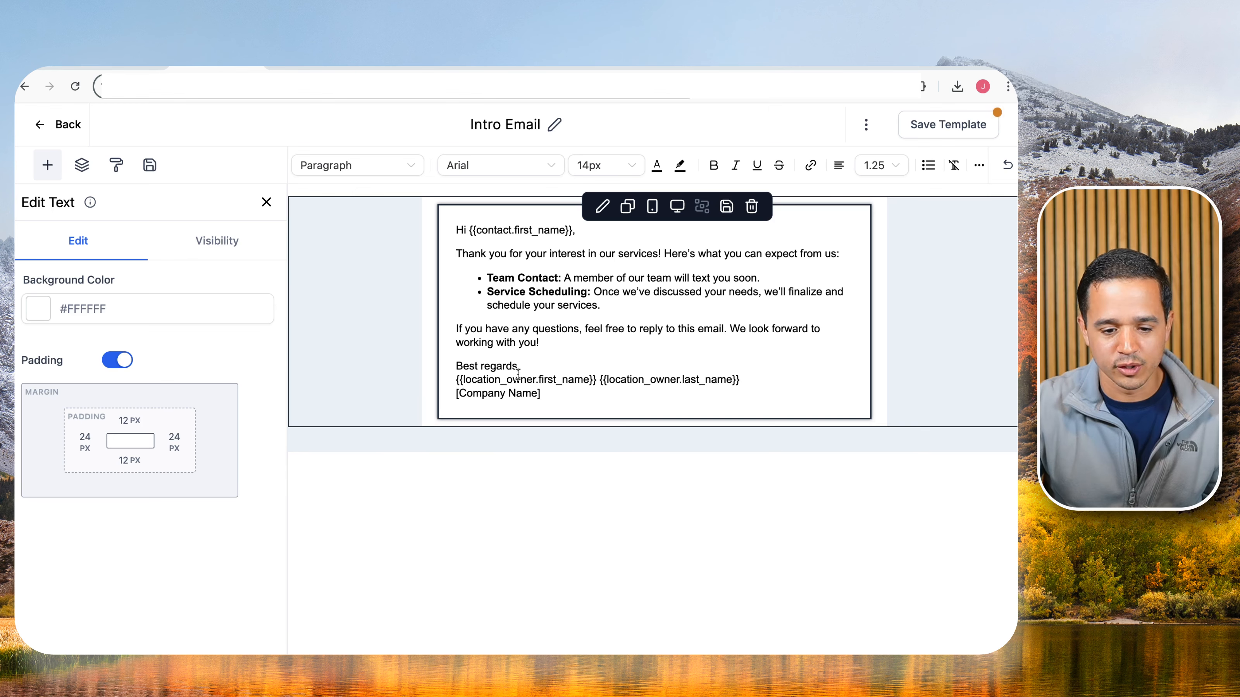
drag(542, 394, 454, 393)
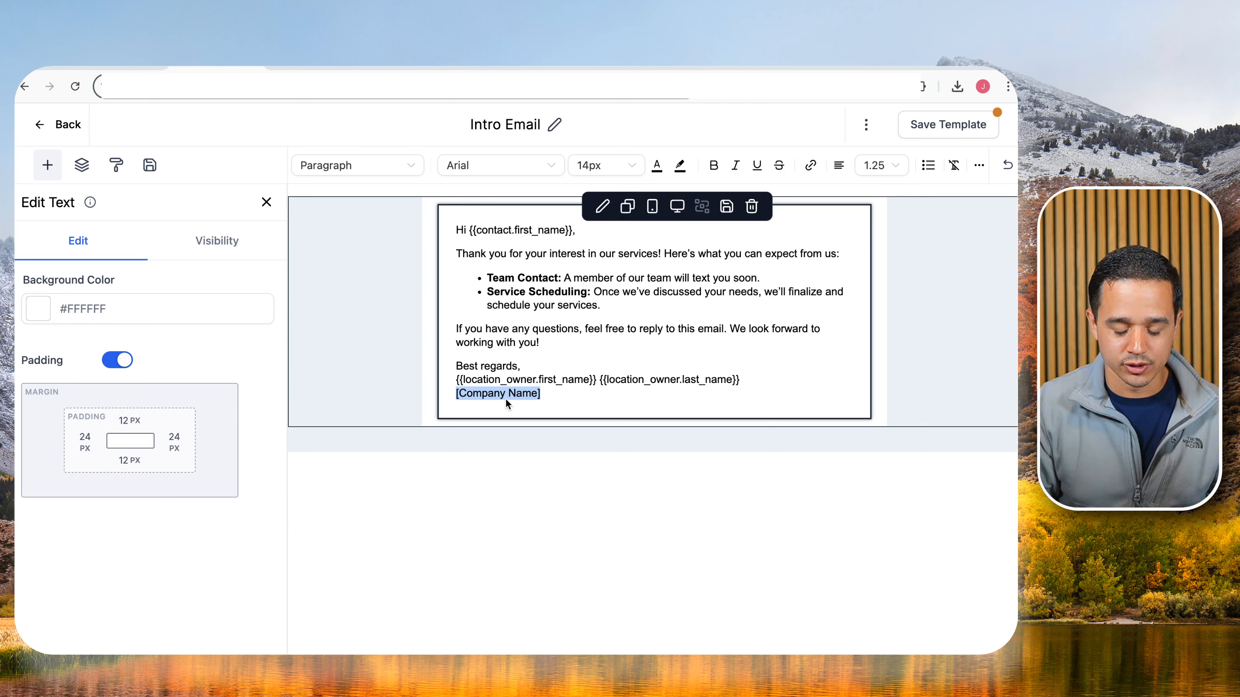
key(BackSpace)
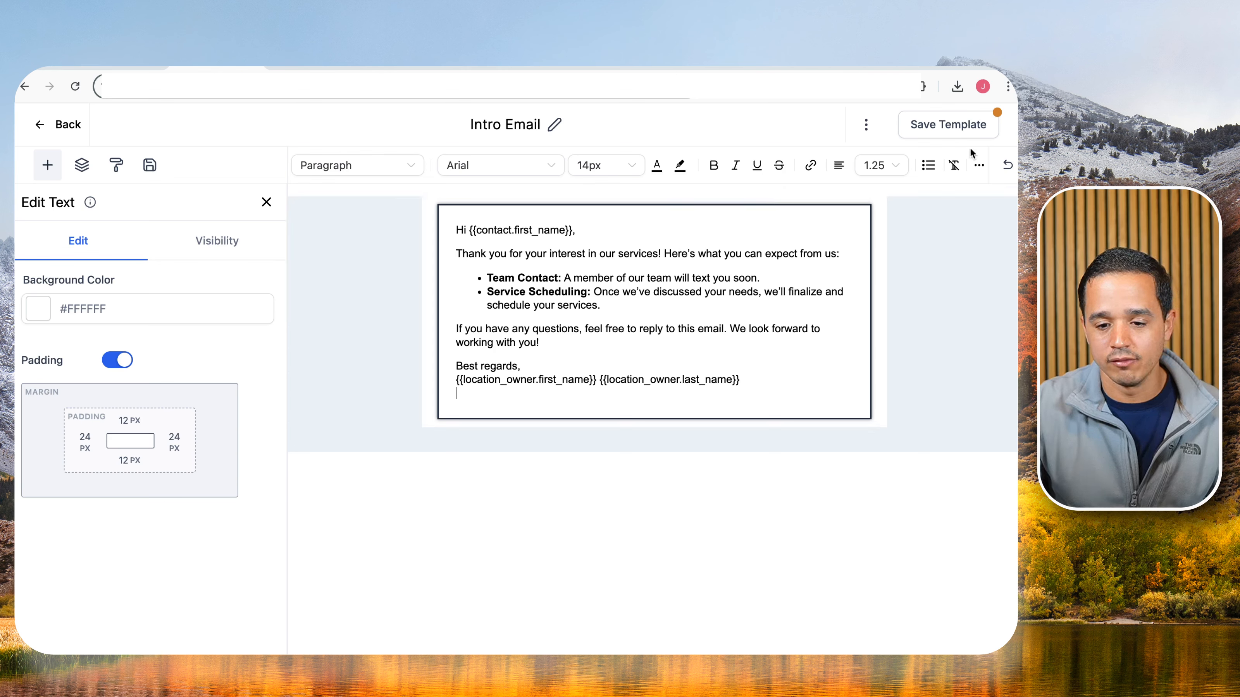
click(981, 167)
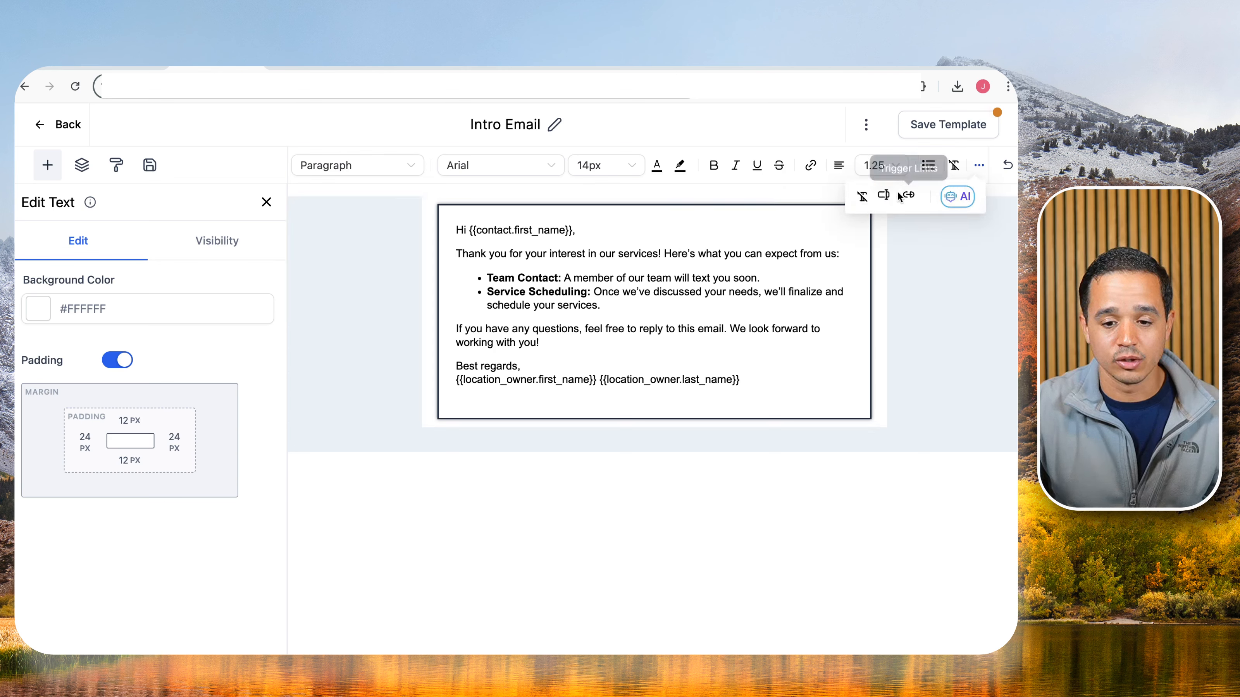
click(884, 198)
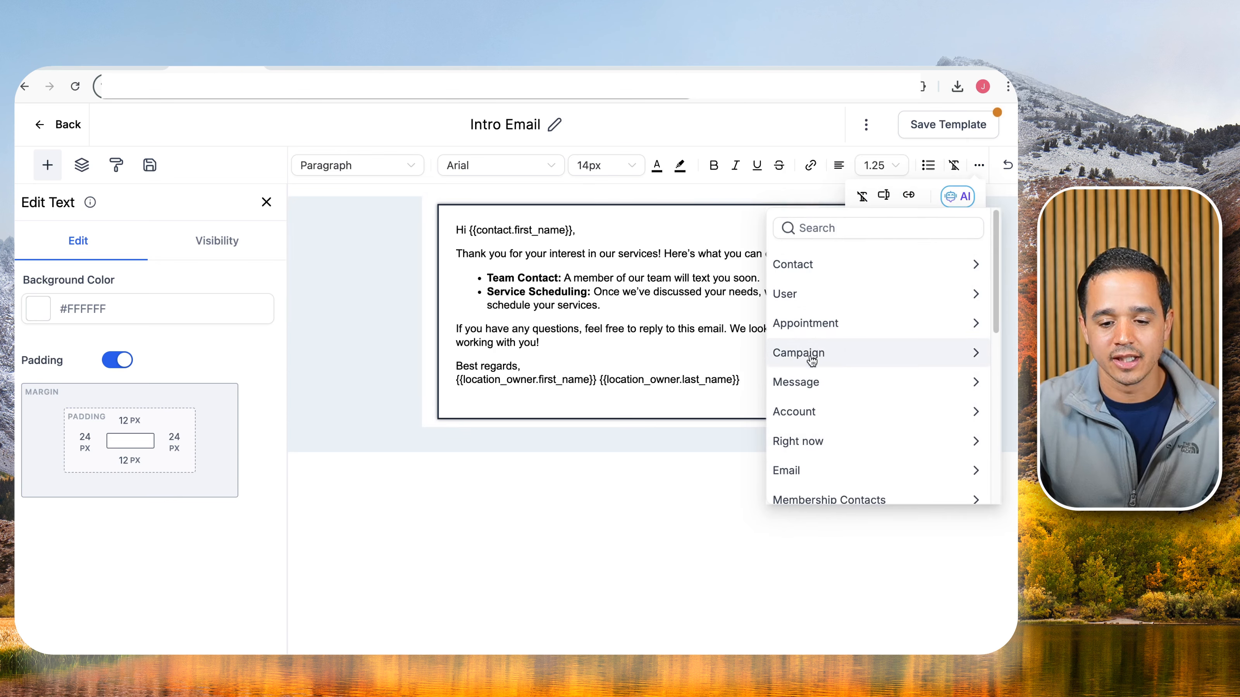
click(806, 411)
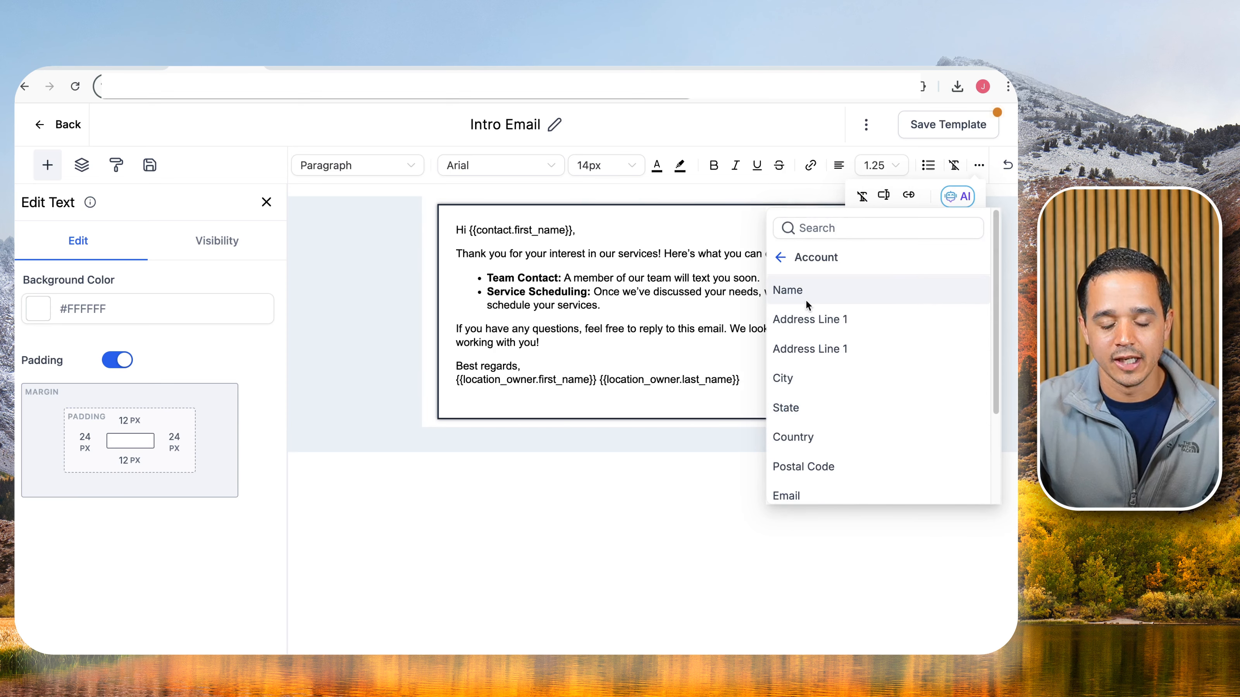
click(806, 298)
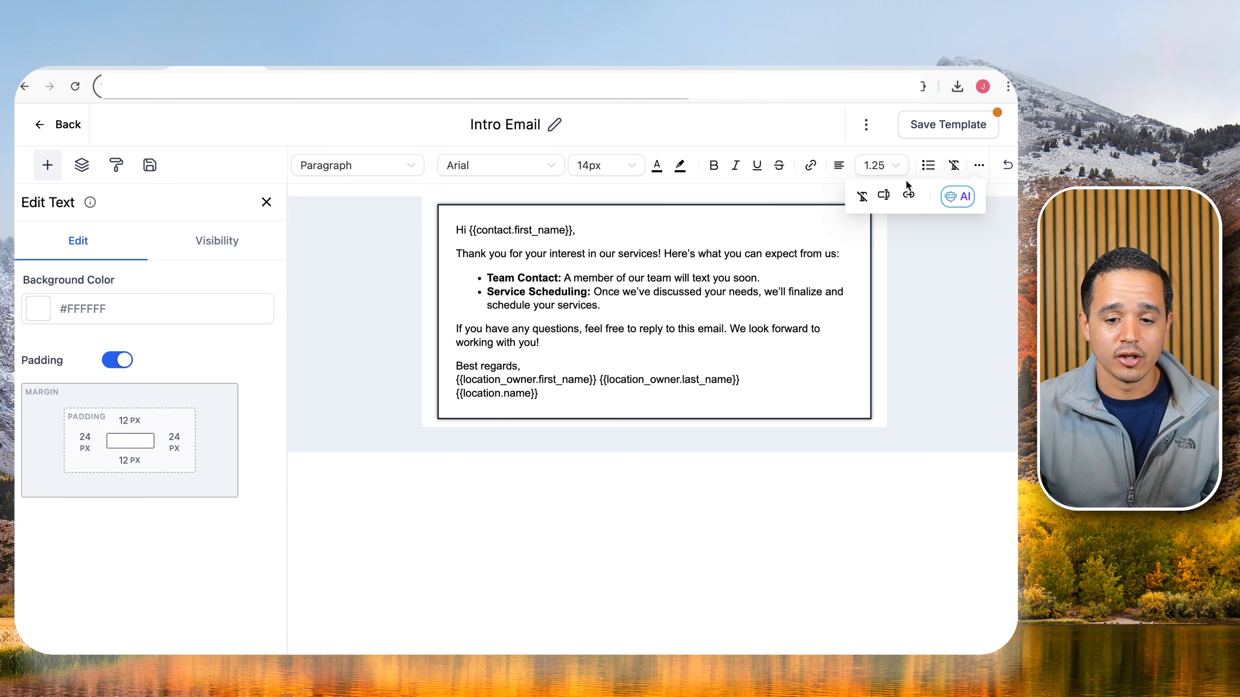
Search custom values for 'company' and insert the LB Bot company name value.
click(888, 198)
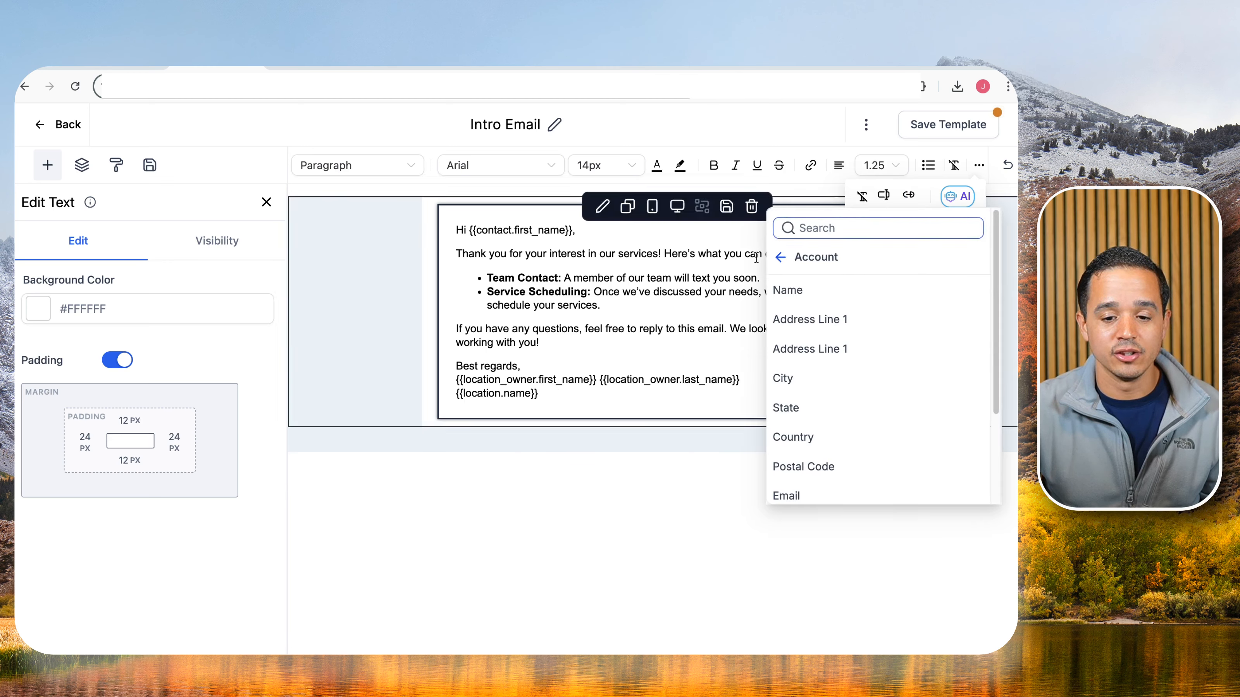
click(782, 258)
click(830, 228)
text(co)
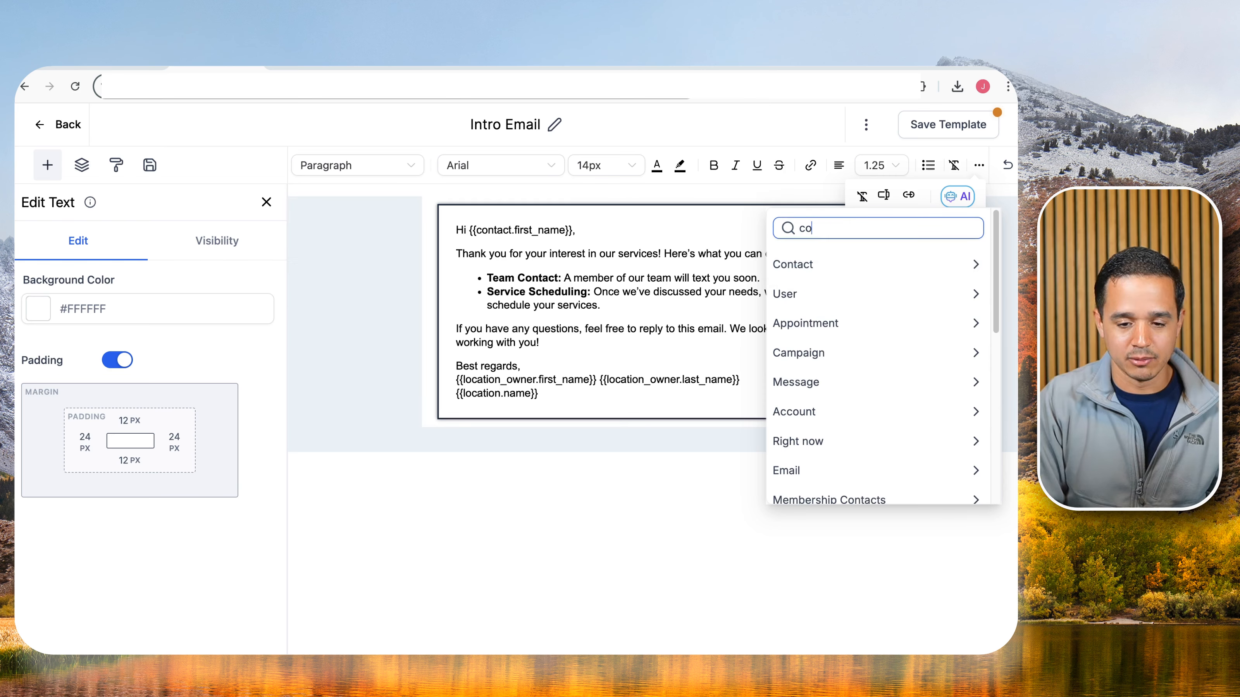
text(mpan)
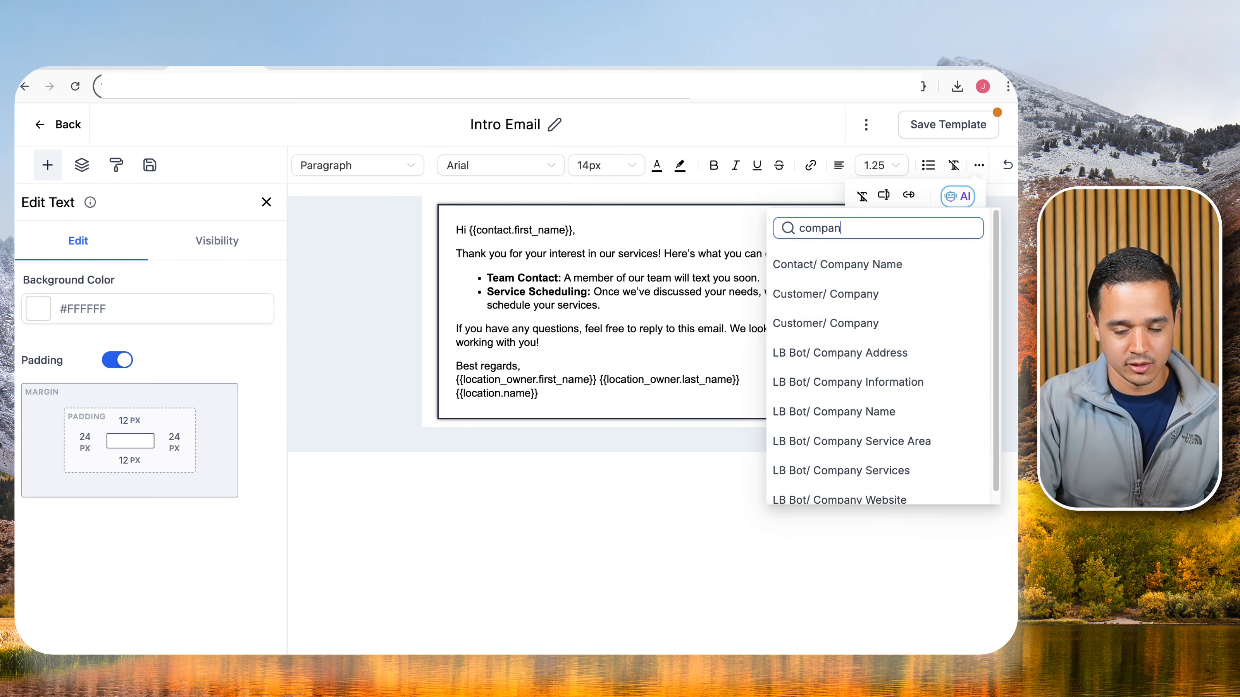
text(uyy)
scroll(840, 384, down, 1)
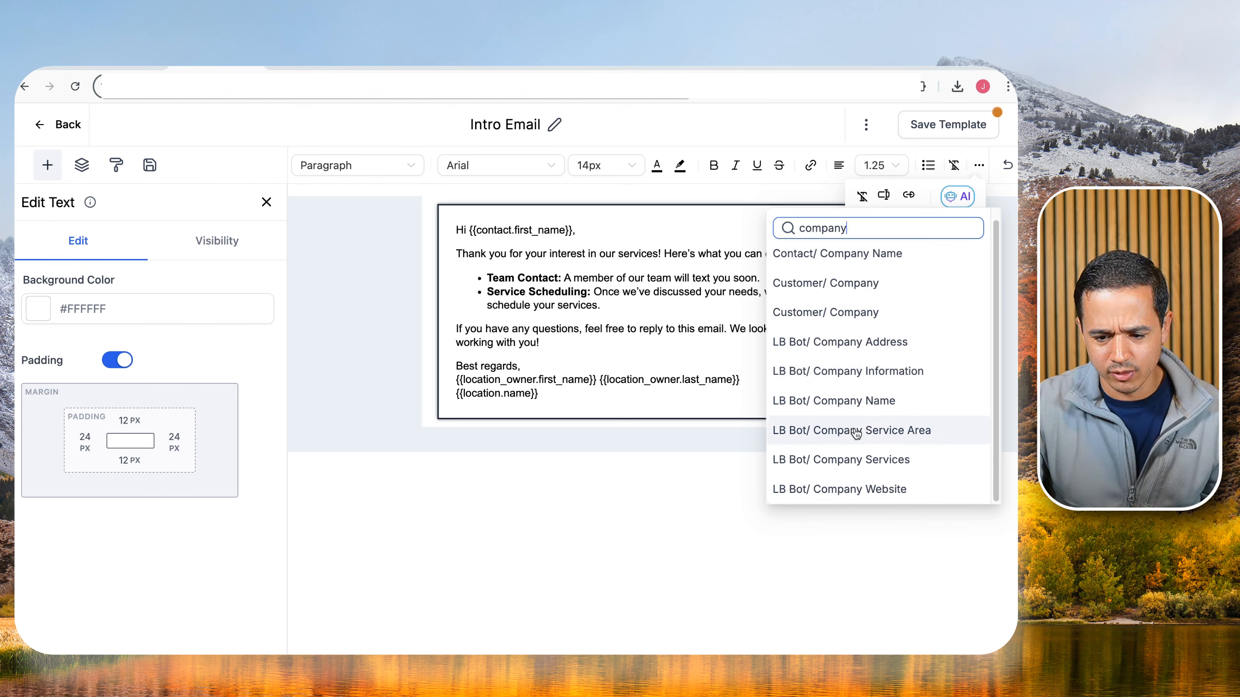
click(858, 408)
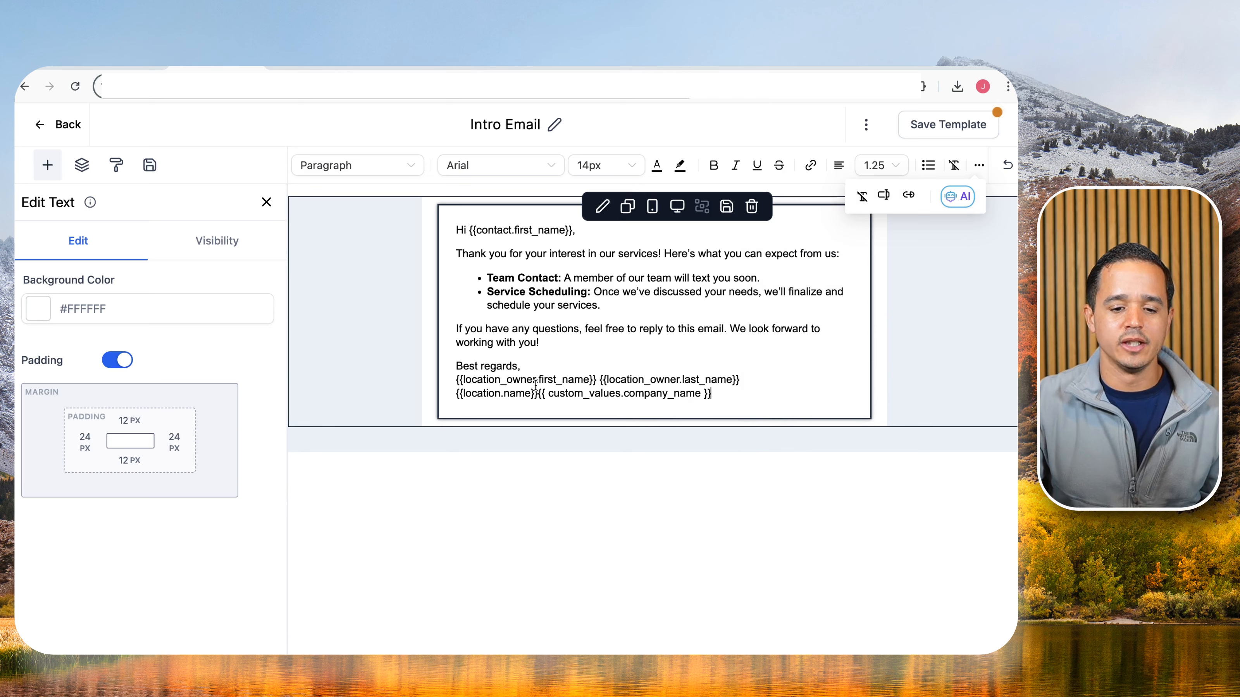
drag(537, 394, 725, 400)
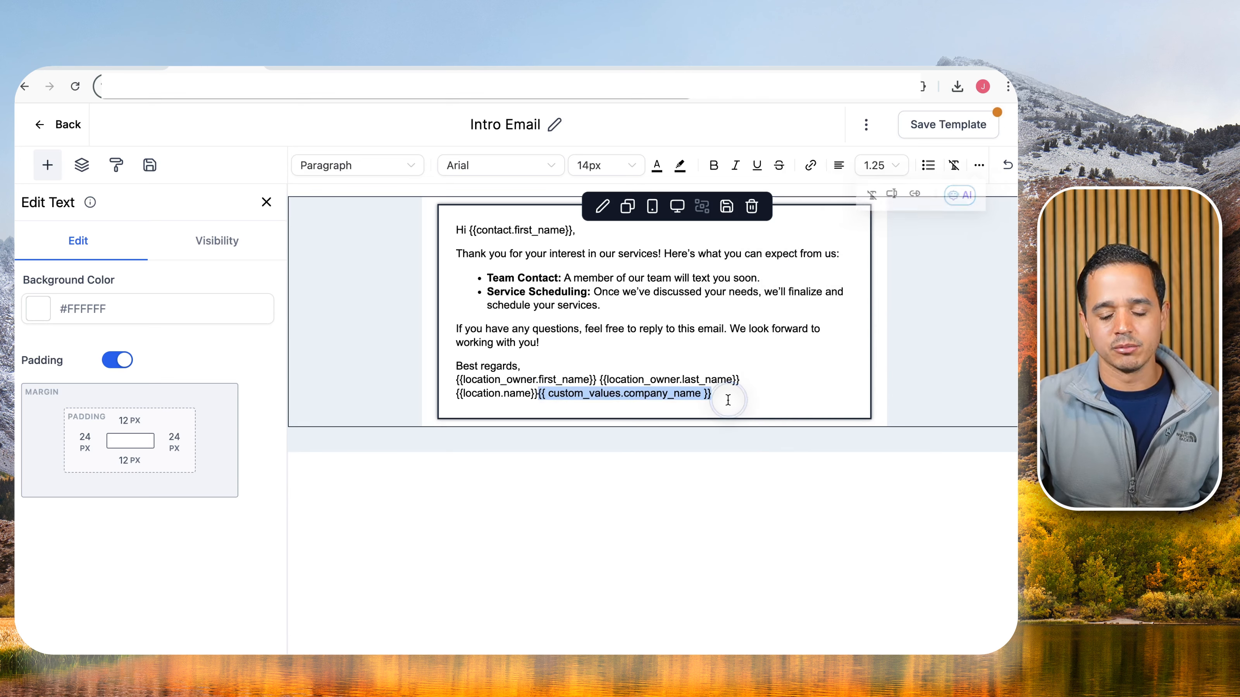
Delete the company name value and insert {{location.website}} on a new line below the account name.
key(BackSpace)
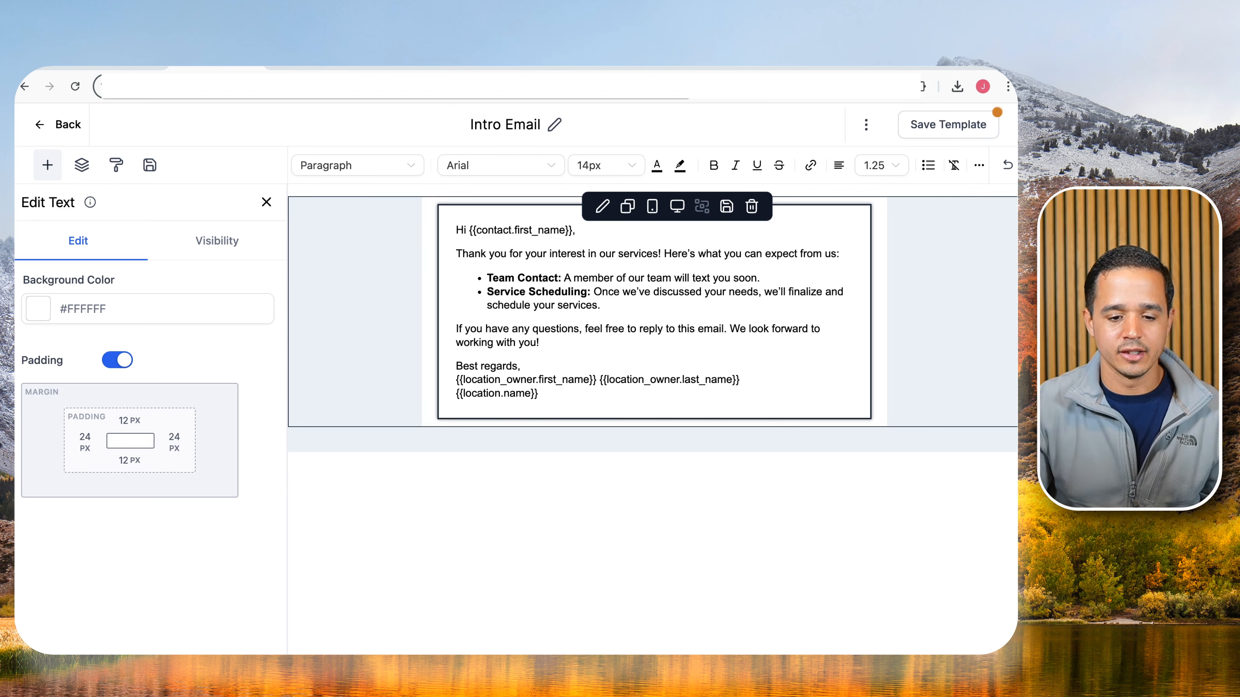
key(Return)
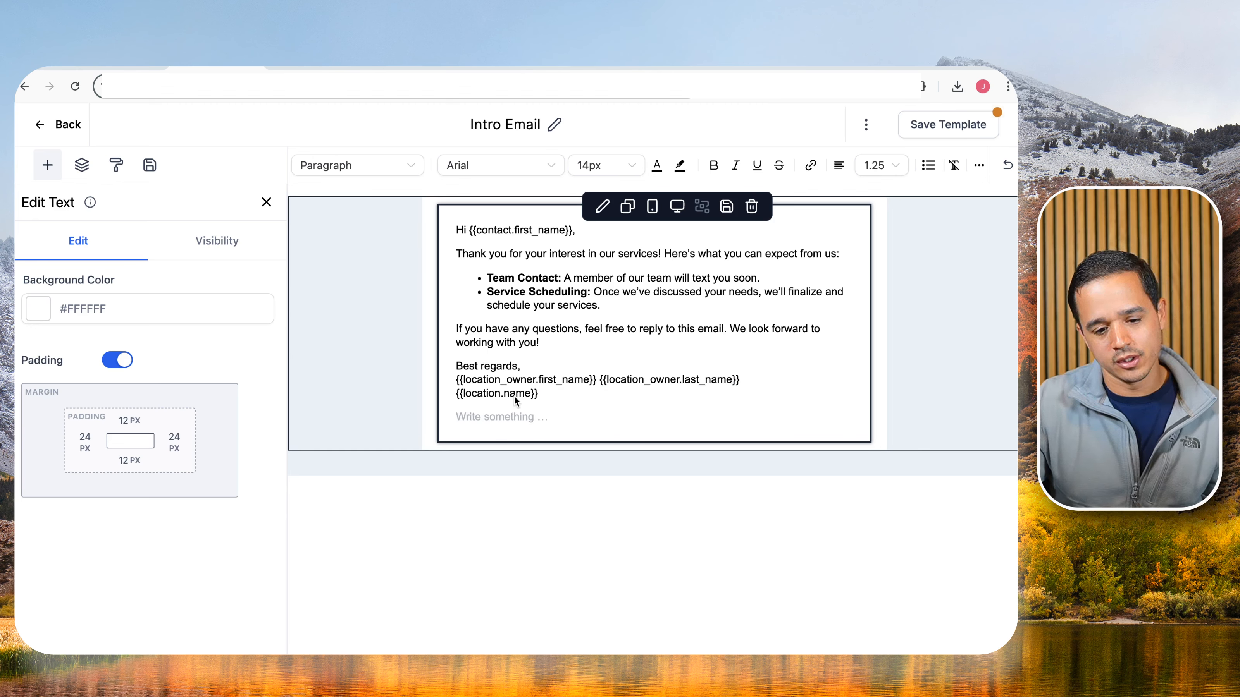
key(BackSpace)
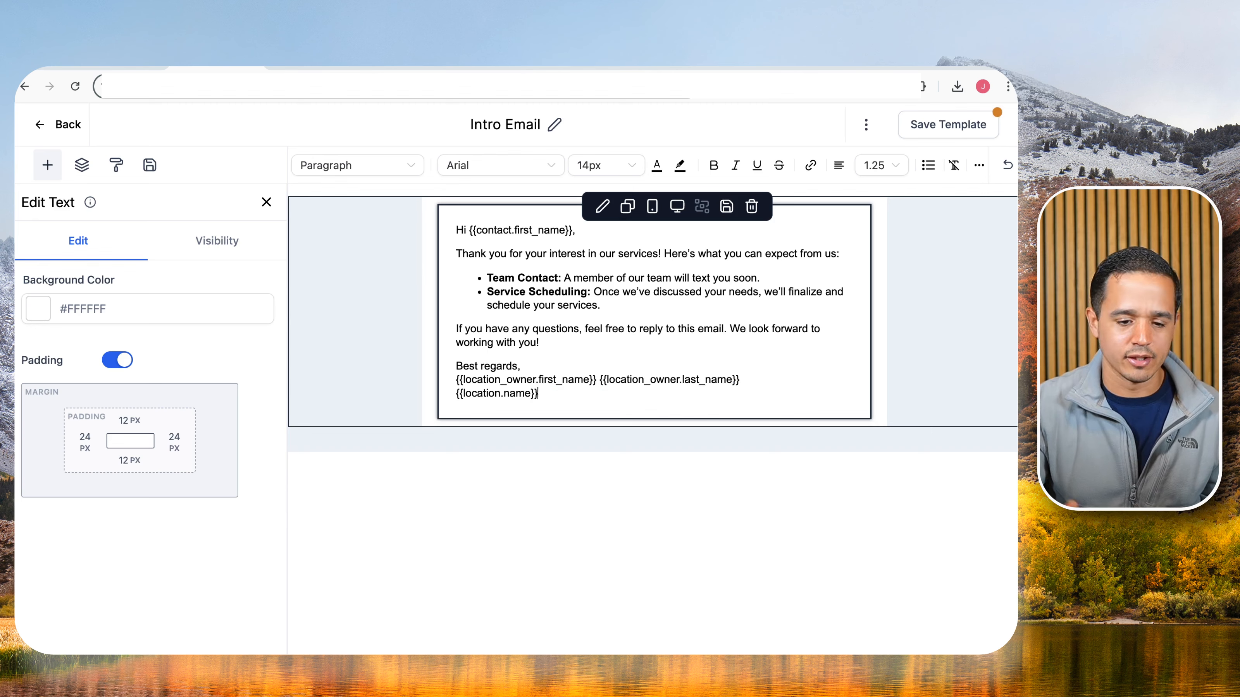
key(Return)
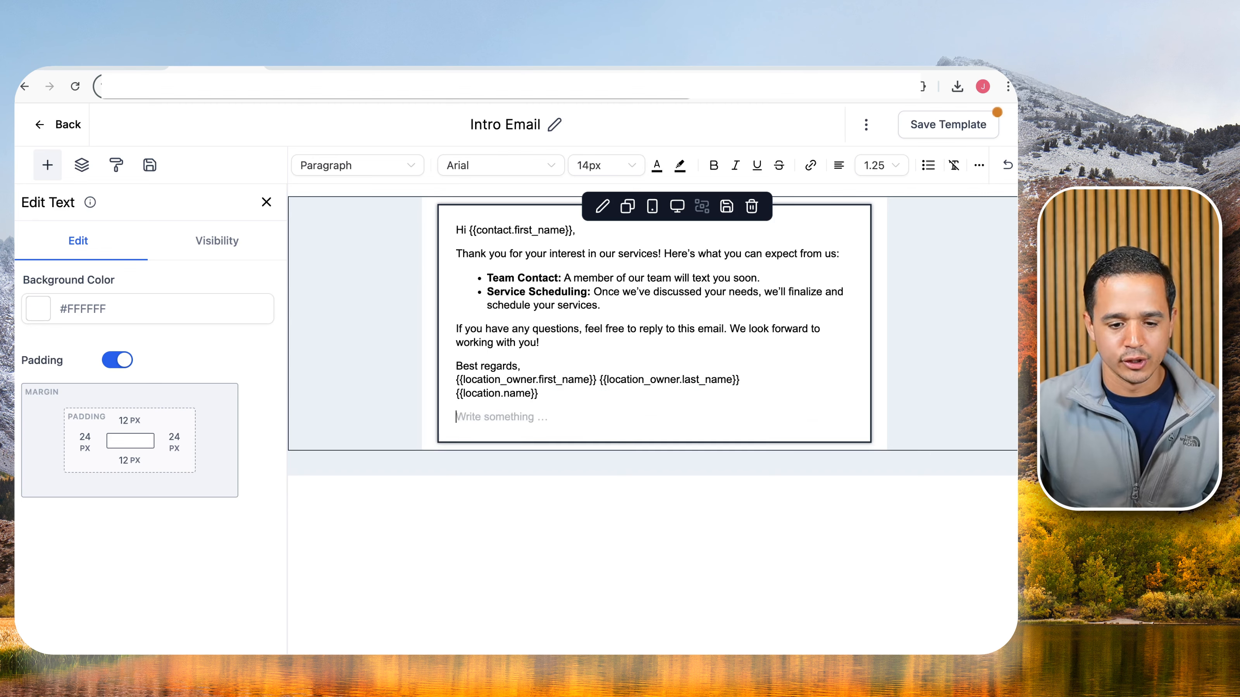
click(978, 166)
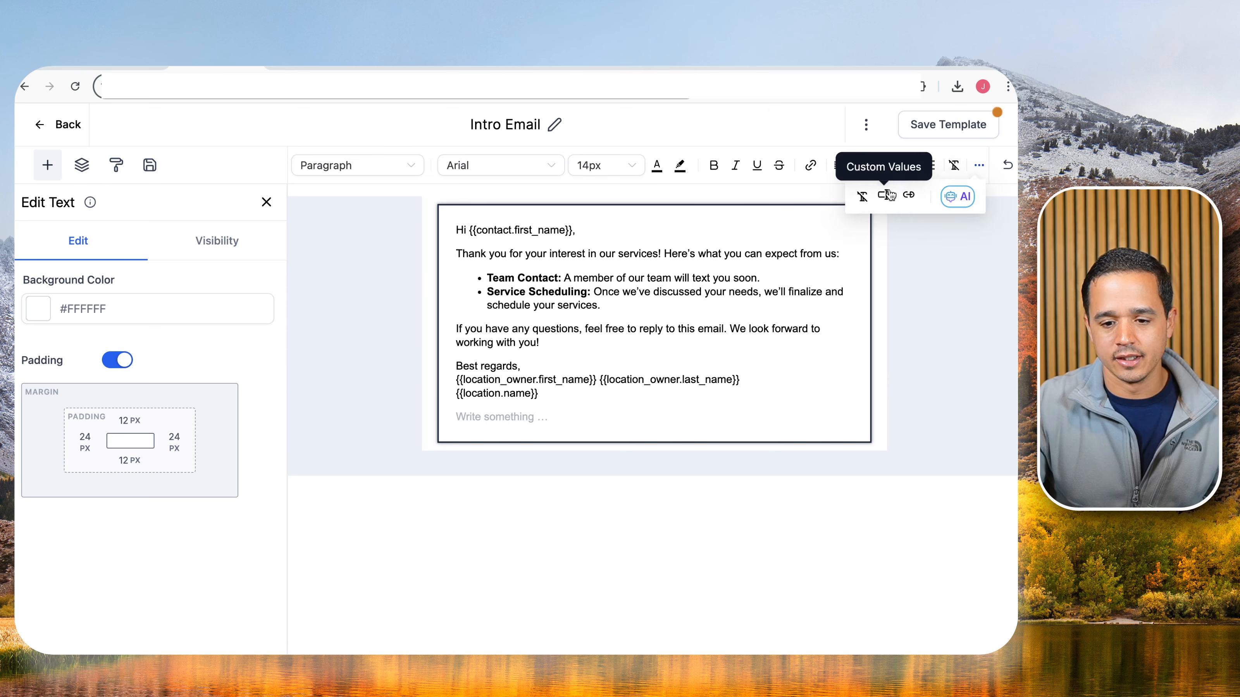
click(883, 195)
click(826, 410)
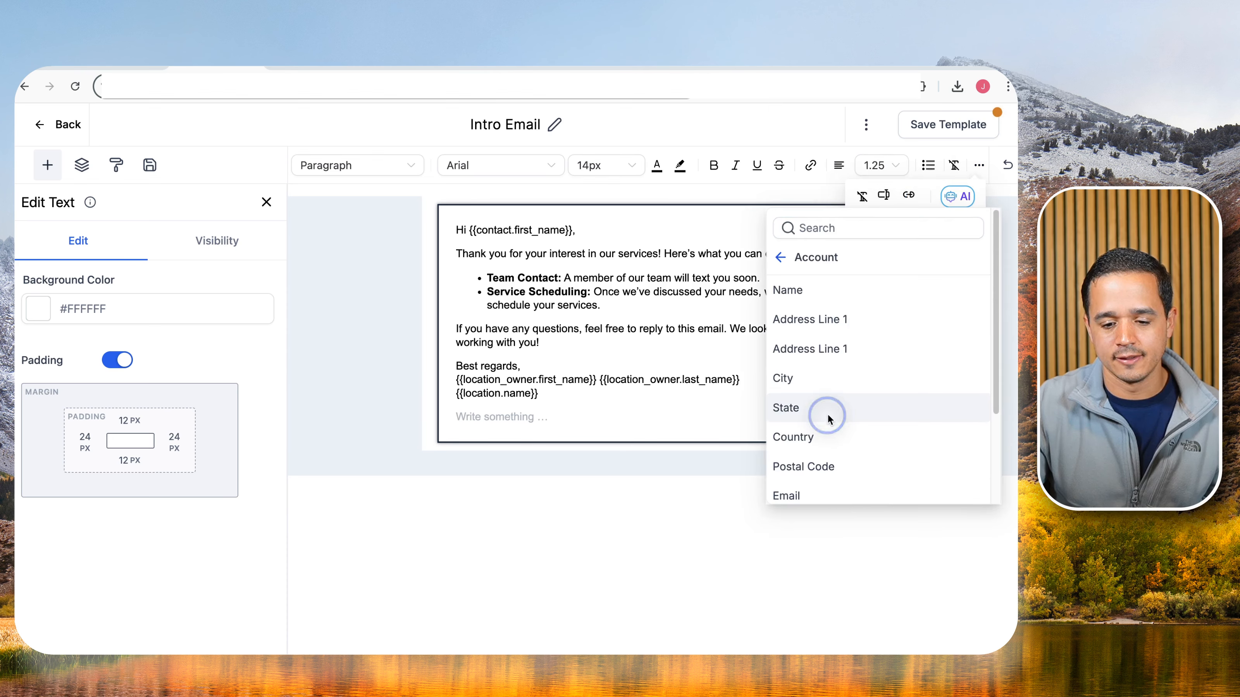
scroll(830, 412, down, 3)
click(822, 438)
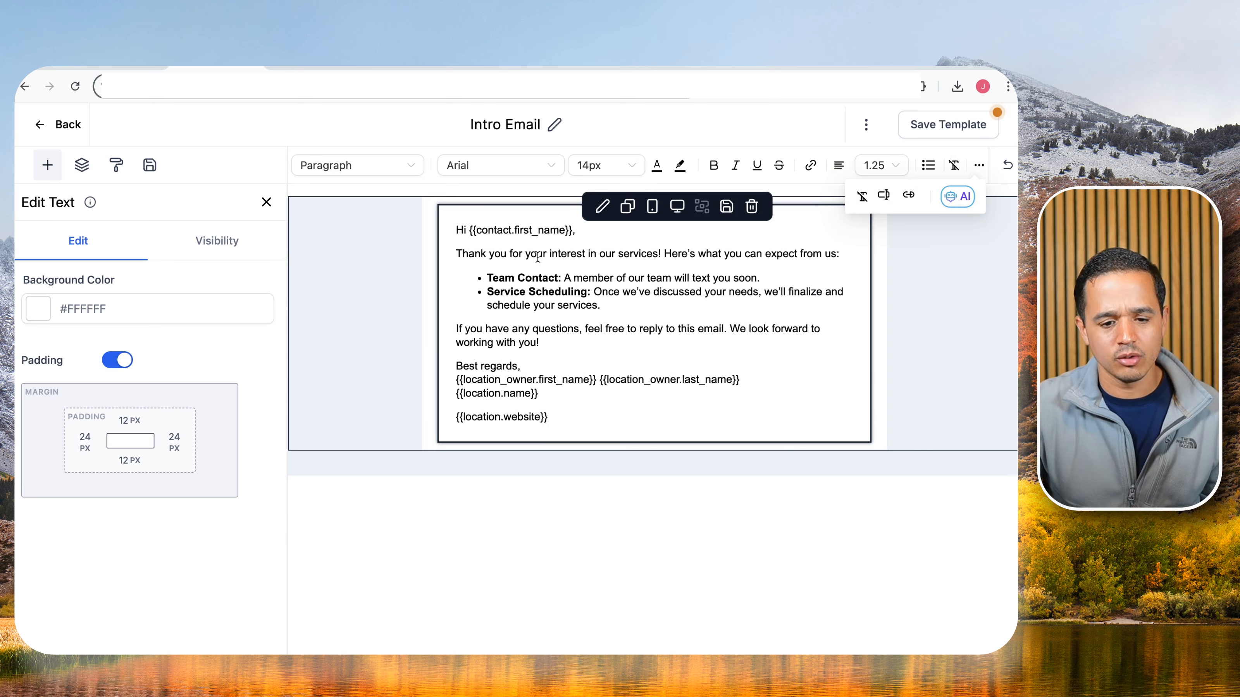
click(409, 238)
click(573, 232)
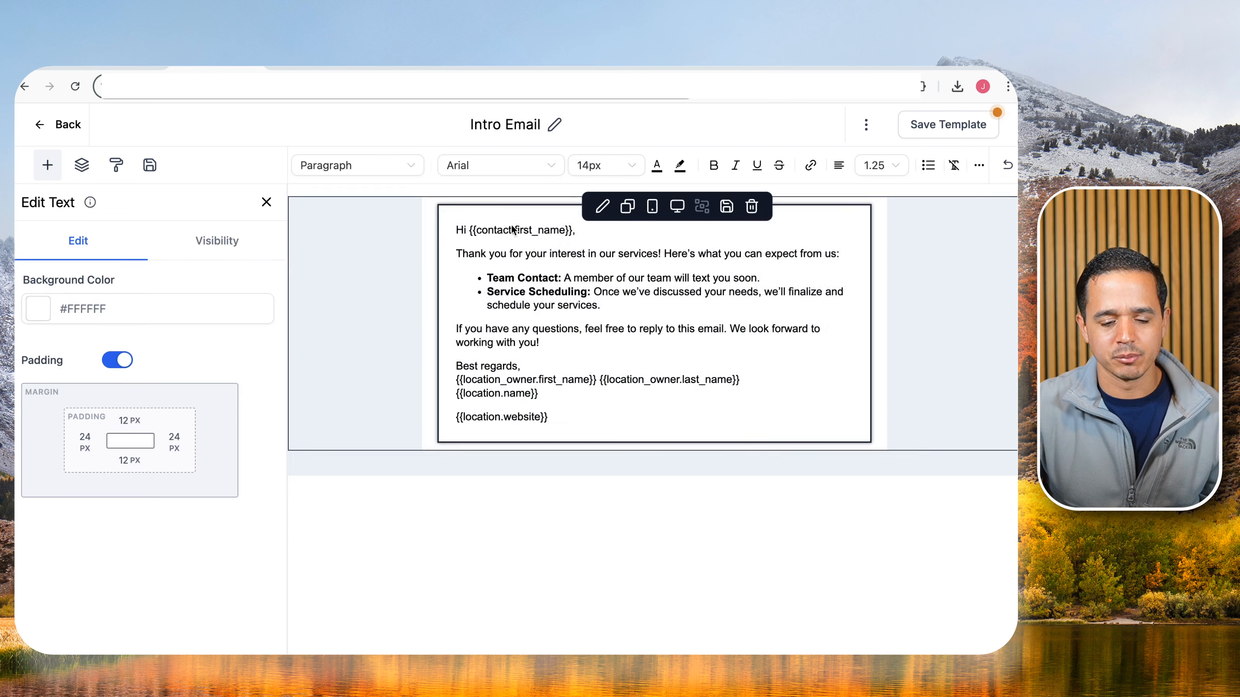
click(51, 167)
Add an Image block above the text, clear its placeholder image URL and save the template.
drag(155, 277, 546, 225)
scroll(128, 380, down, 4)
scroll(118, 333, up, 1)
scroll(118, 333, up, 1)
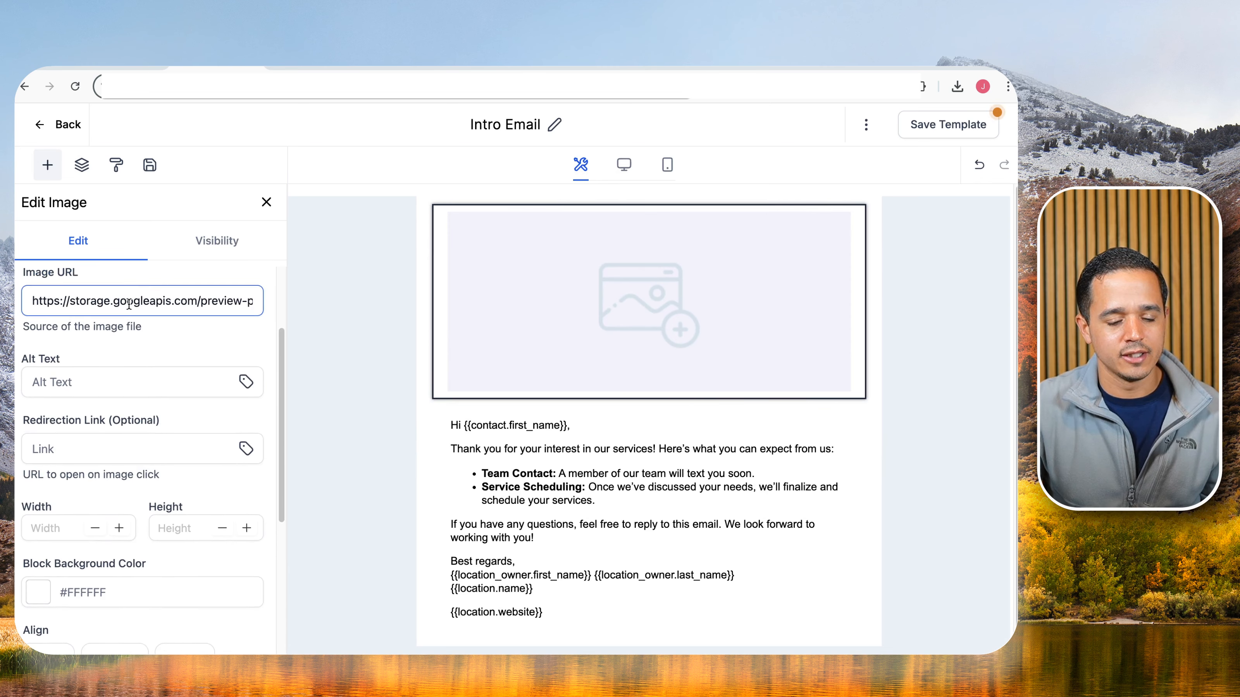
triple_click(129, 304)
key(BackSpace)
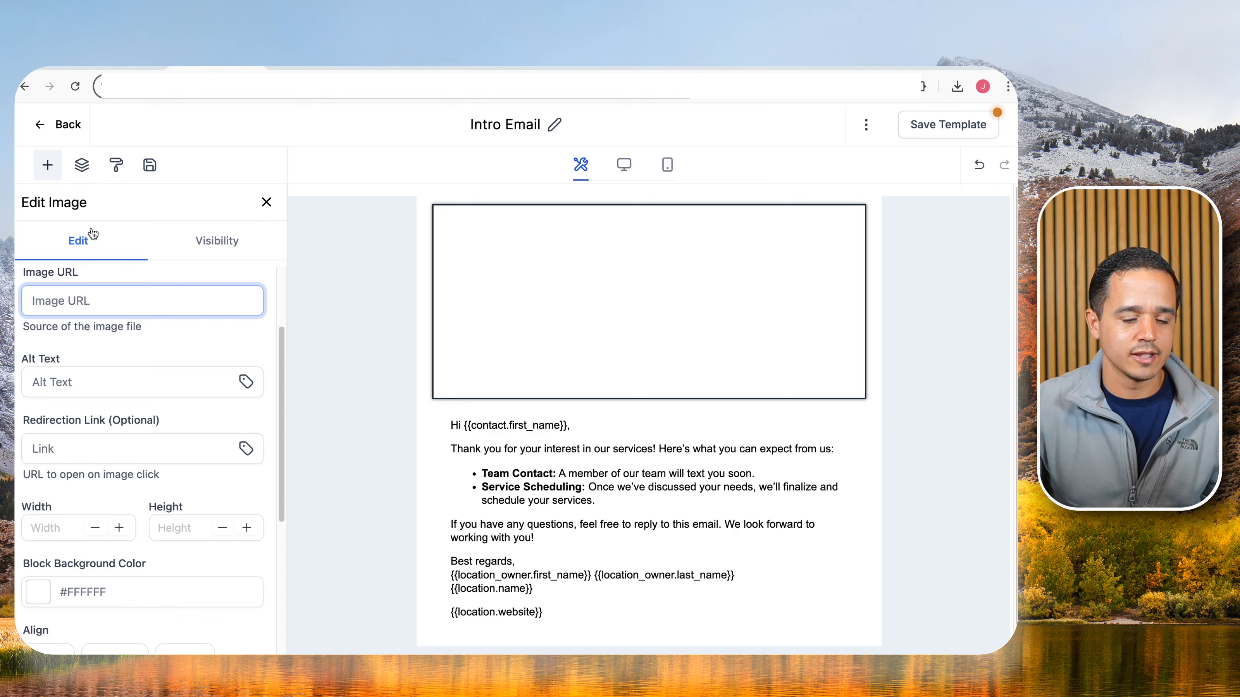
click(942, 125)
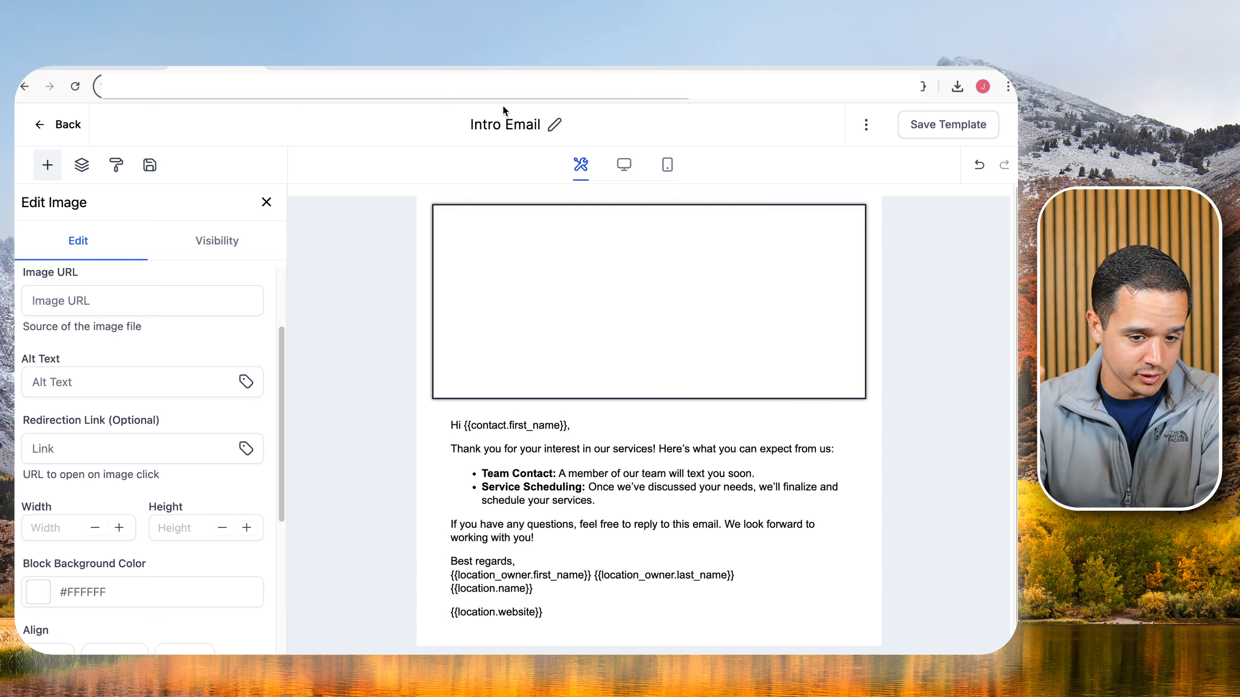
click(123, 299)
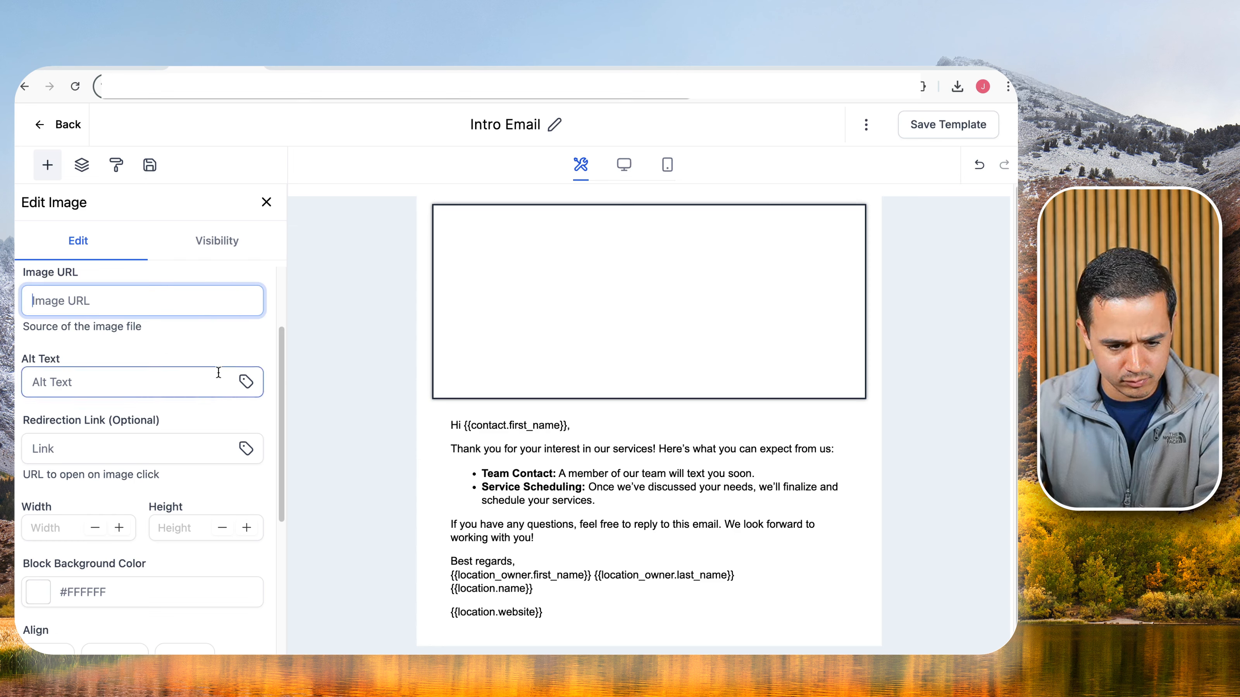
Insert the custom_values.logo tag via Alt Text, then cut and paste it into Image URL.
click(246, 381)
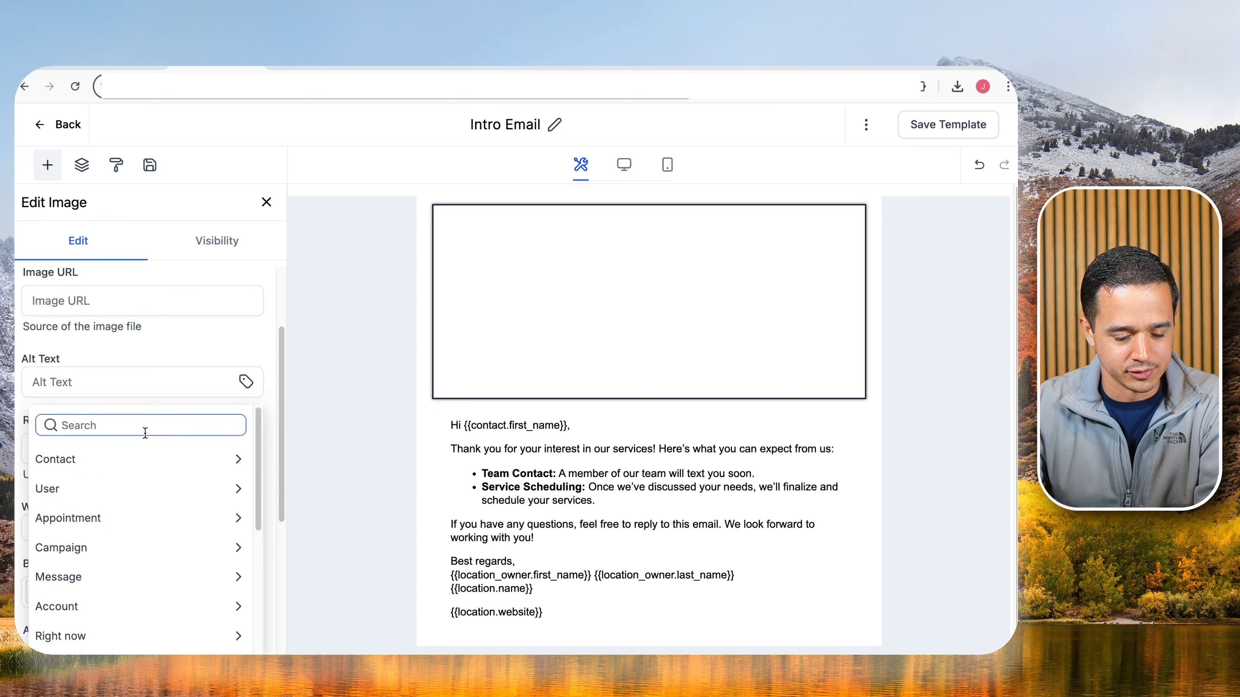
scroll(146, 459, down, 5)
scroll(128, 611, down, 2)
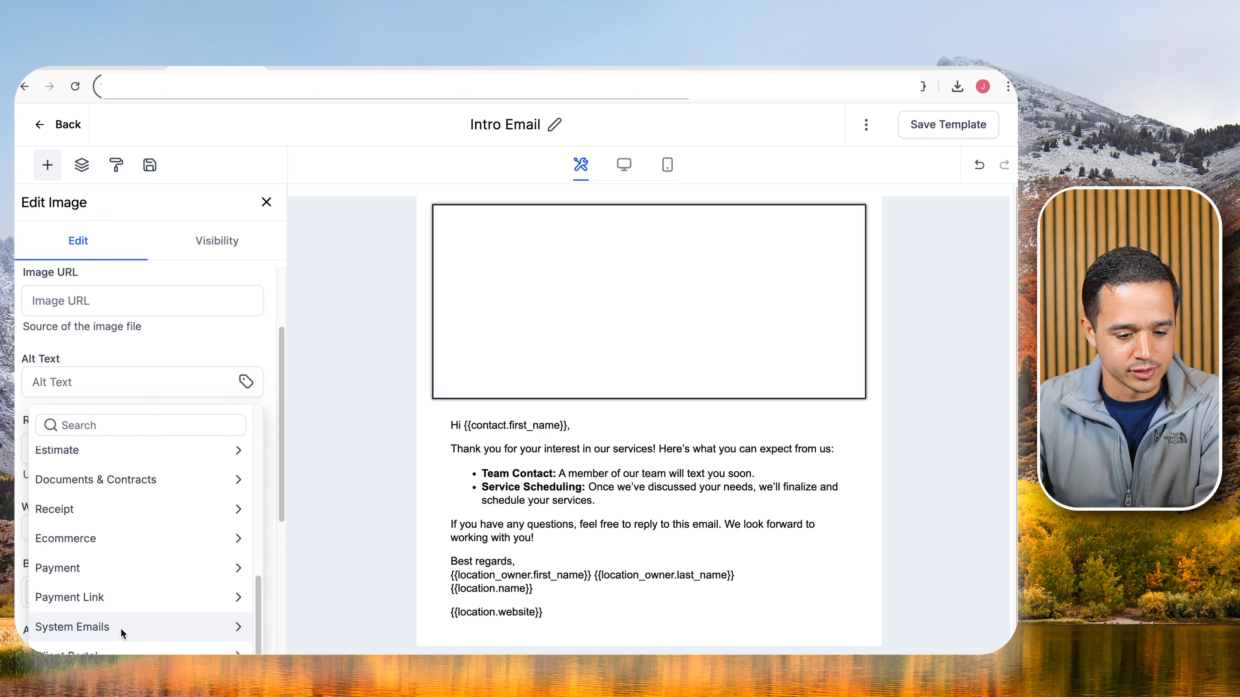
click(135, 430)
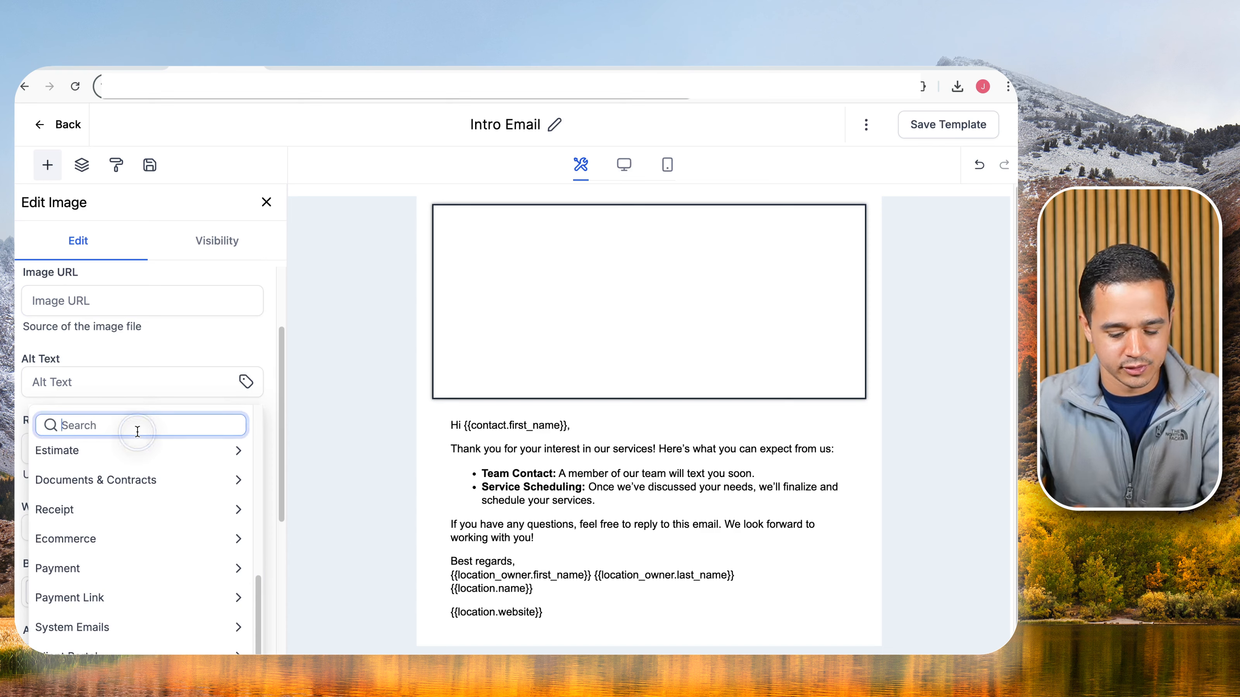
text(logo)
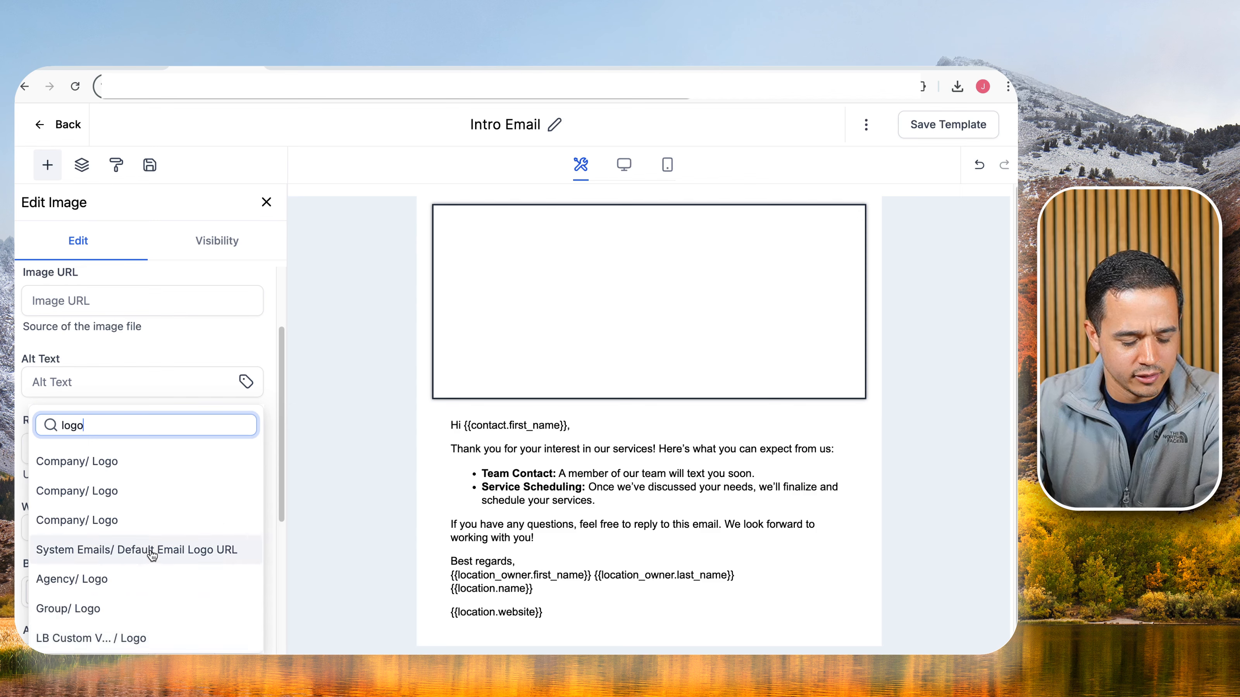
click(132, 636)
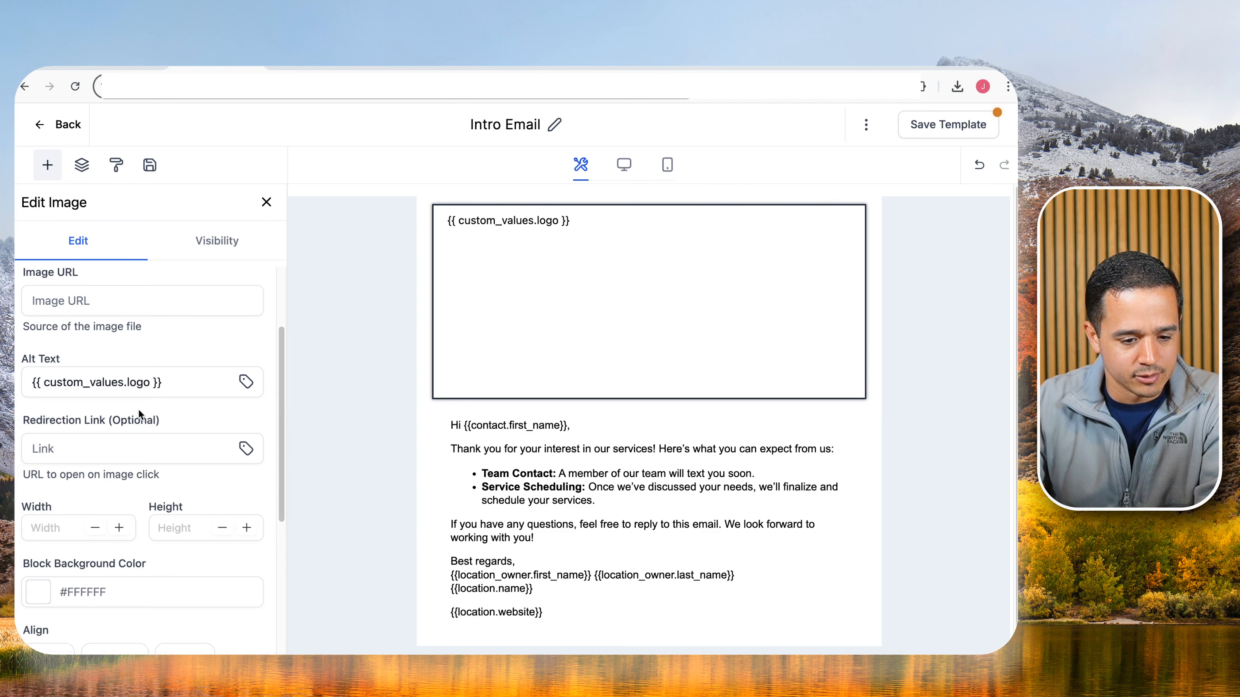
triple_click(150, 387)
key(super+c)
right_click(149, 386)
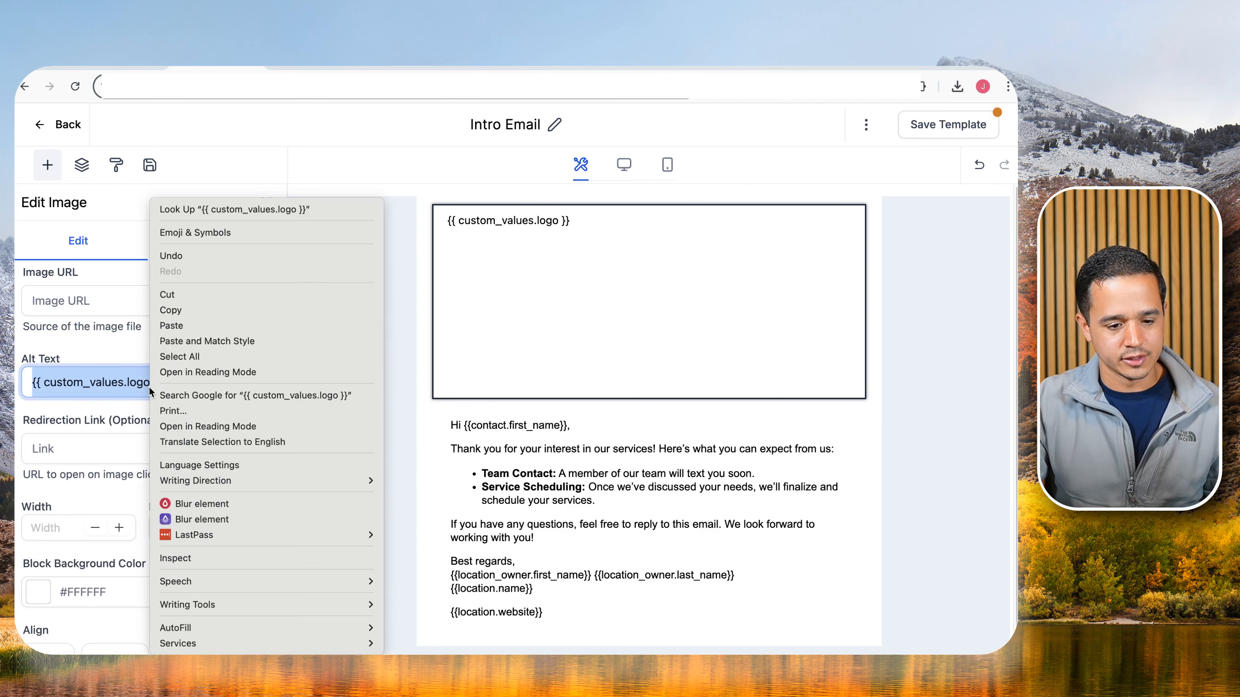
click(167, 294)
click(77, 301)
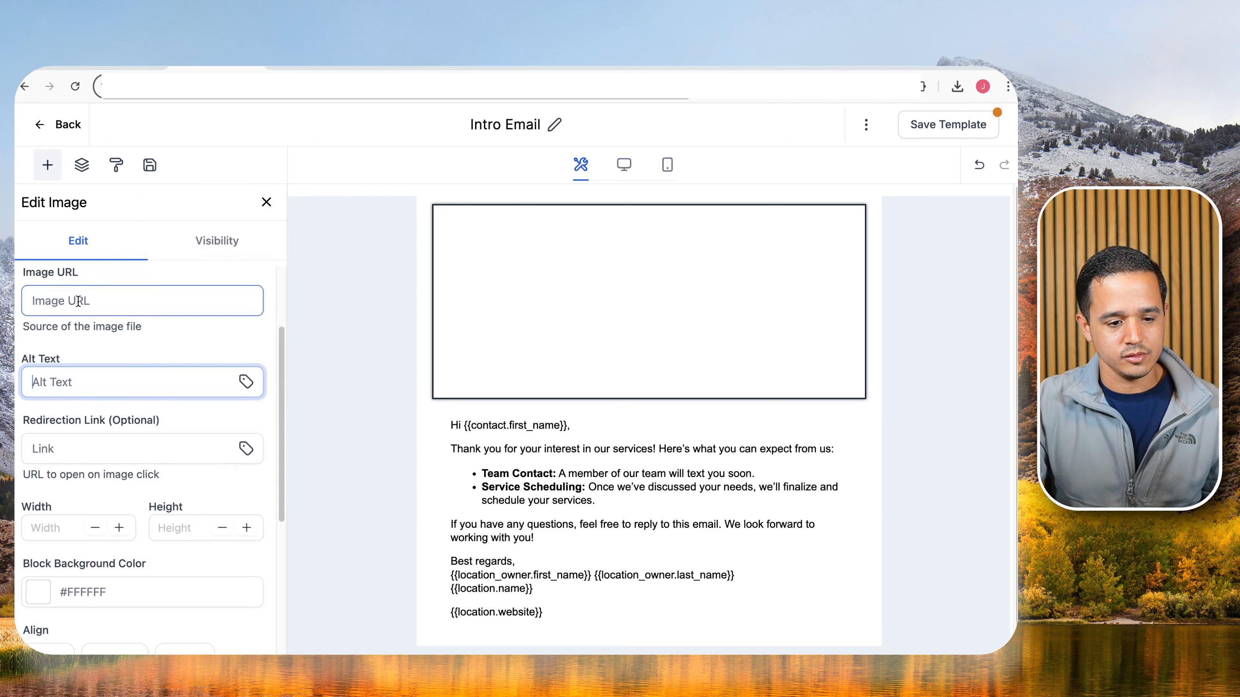
key(super+v)
Set the image height to 150 and save the Intro Email template.
scroll(154, 329, down, 3)
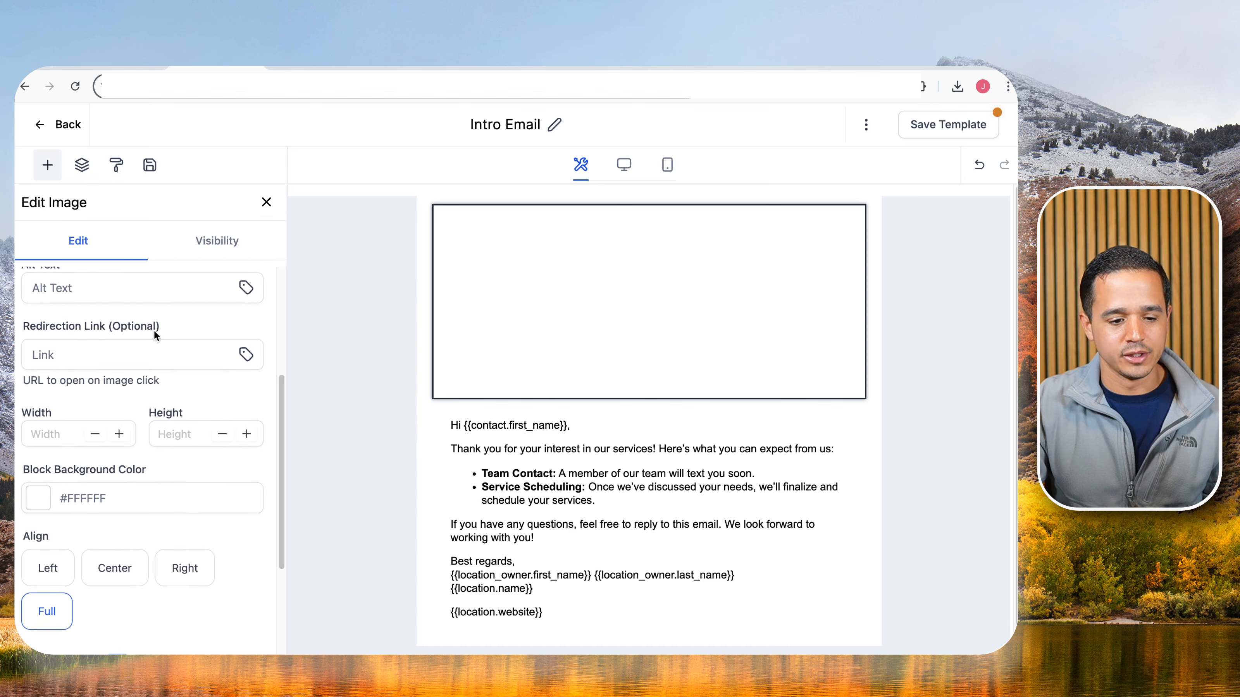
scroll(117, 309, up, 4)
scroll(142, 414, down, 4)
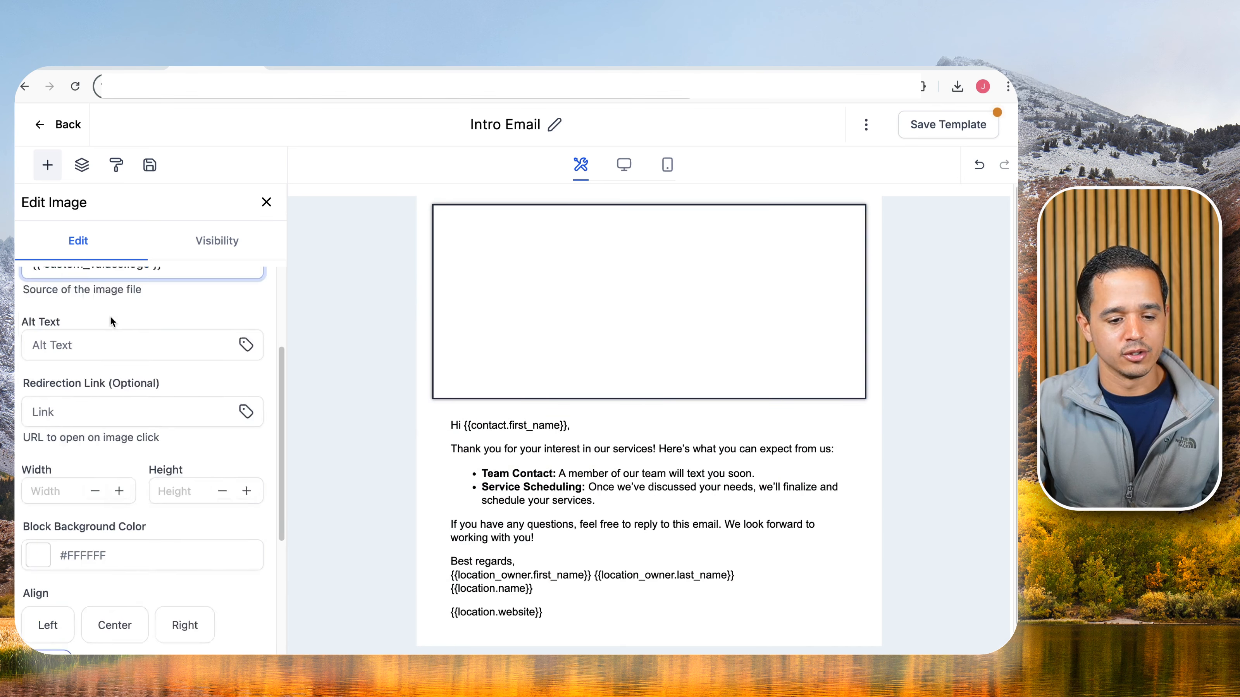
click(176, 452)
text(150)
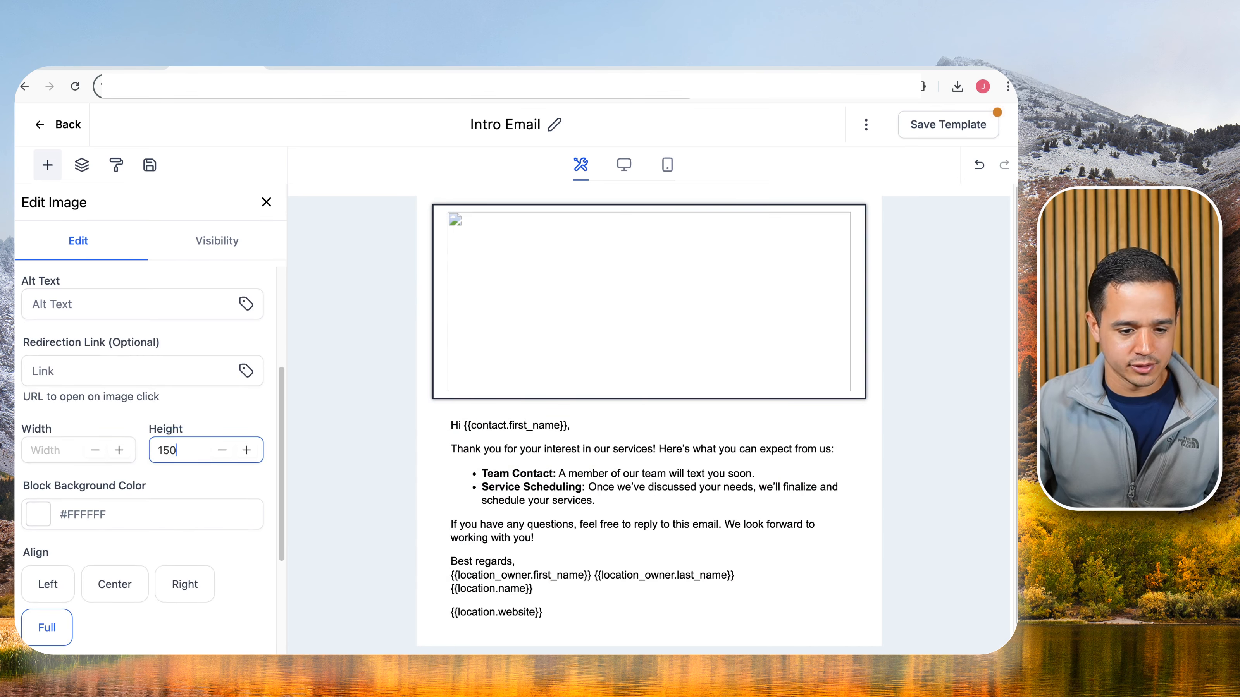
click(911, 127)
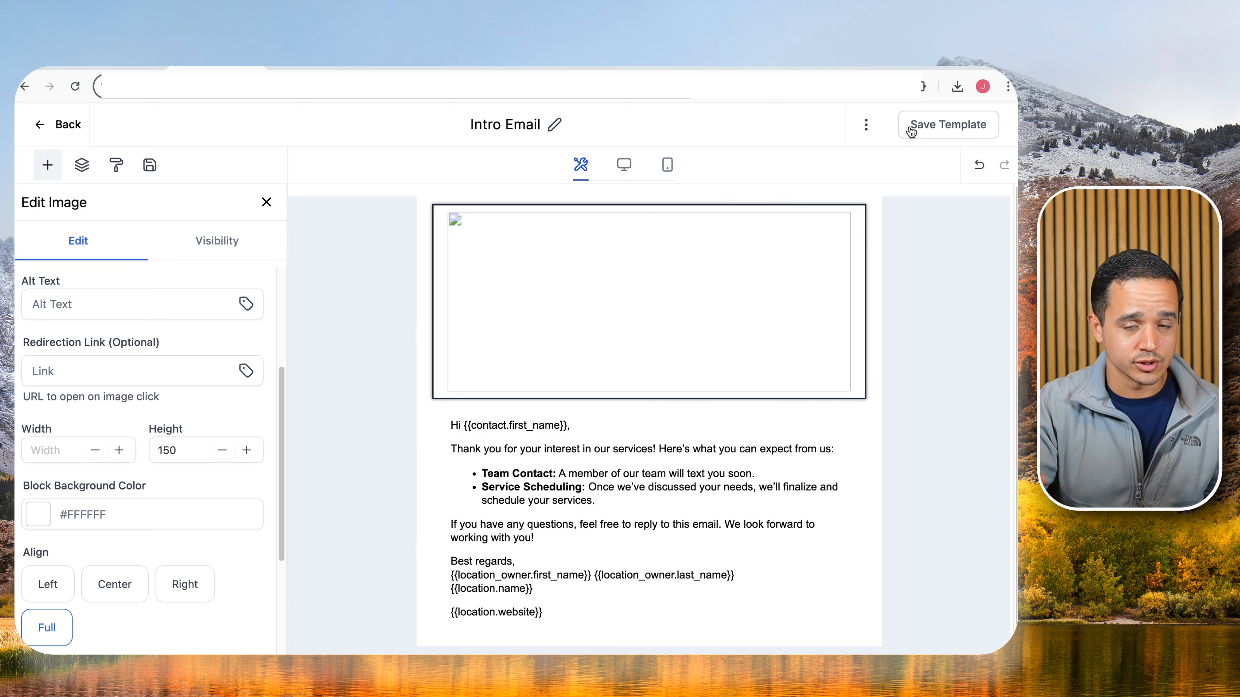
scroll(615, 309, down, 1)
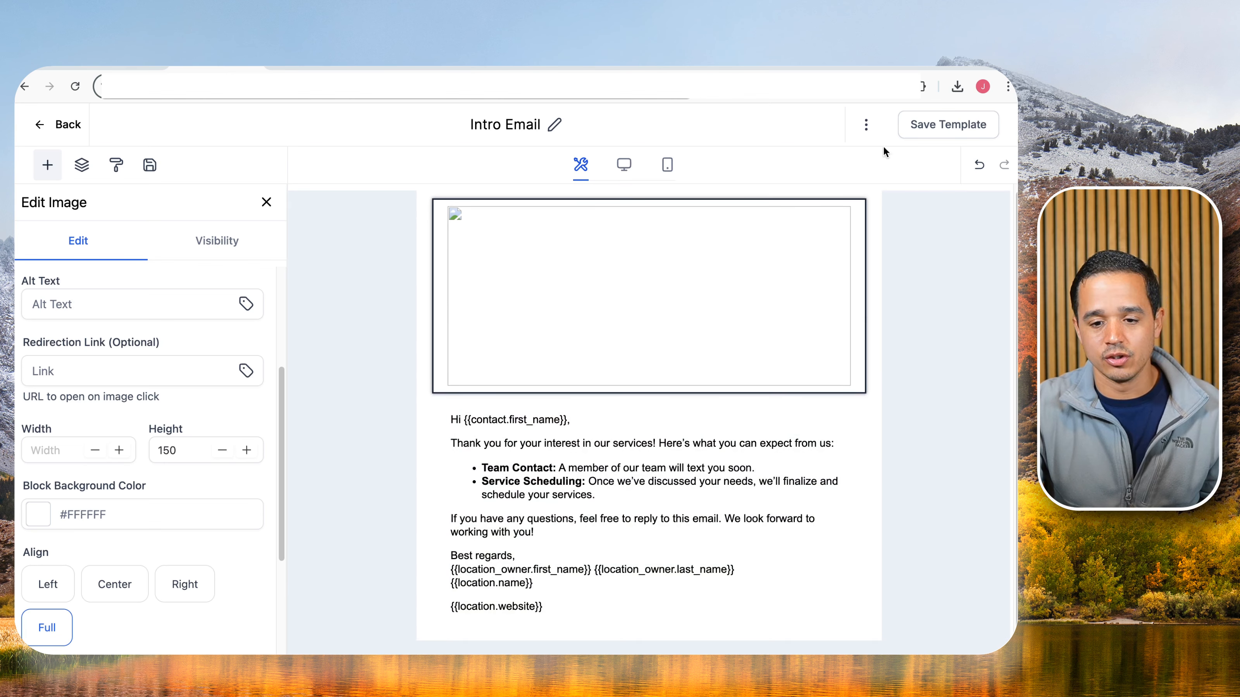
Create a new email template folder named 'LB Email Templates'.
click(71, 127)
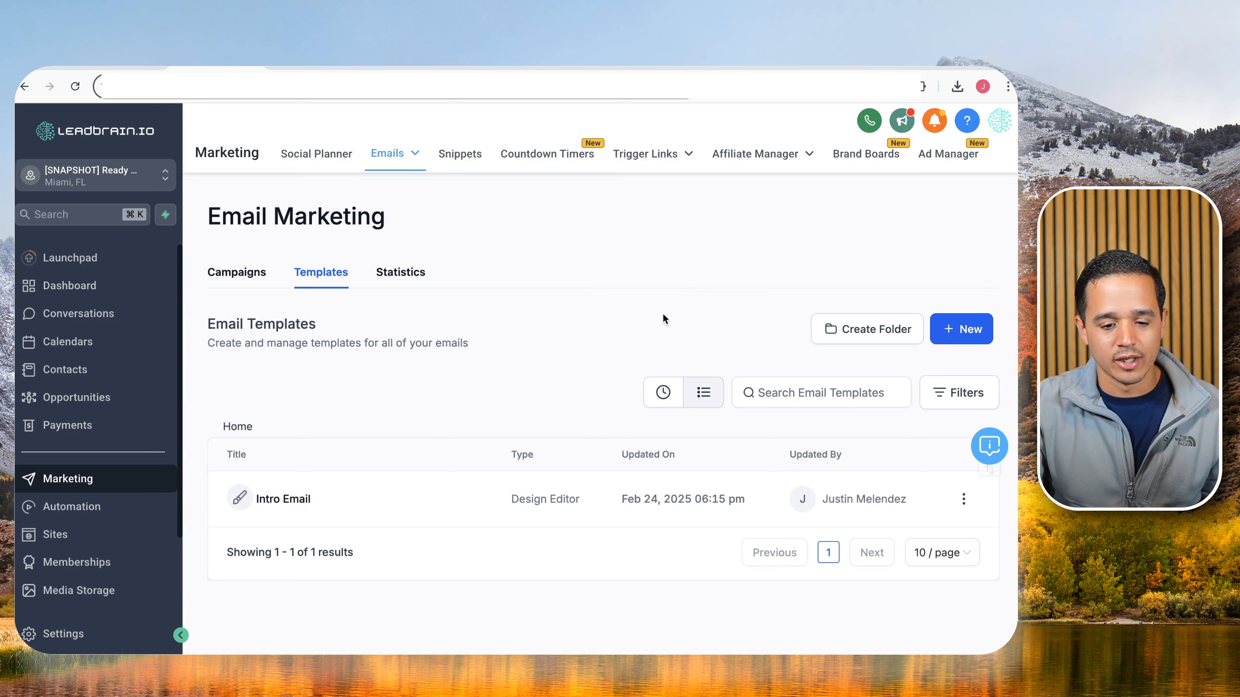
click(870, 341)
click(507, 410)
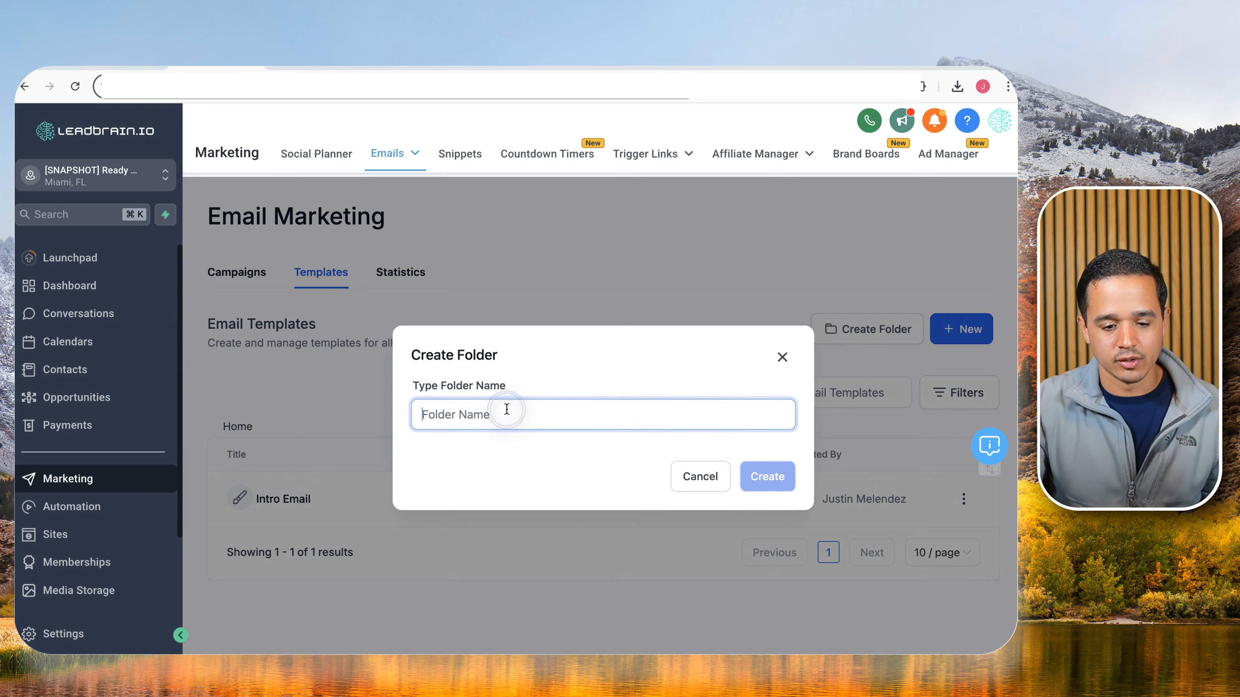
text(LB )
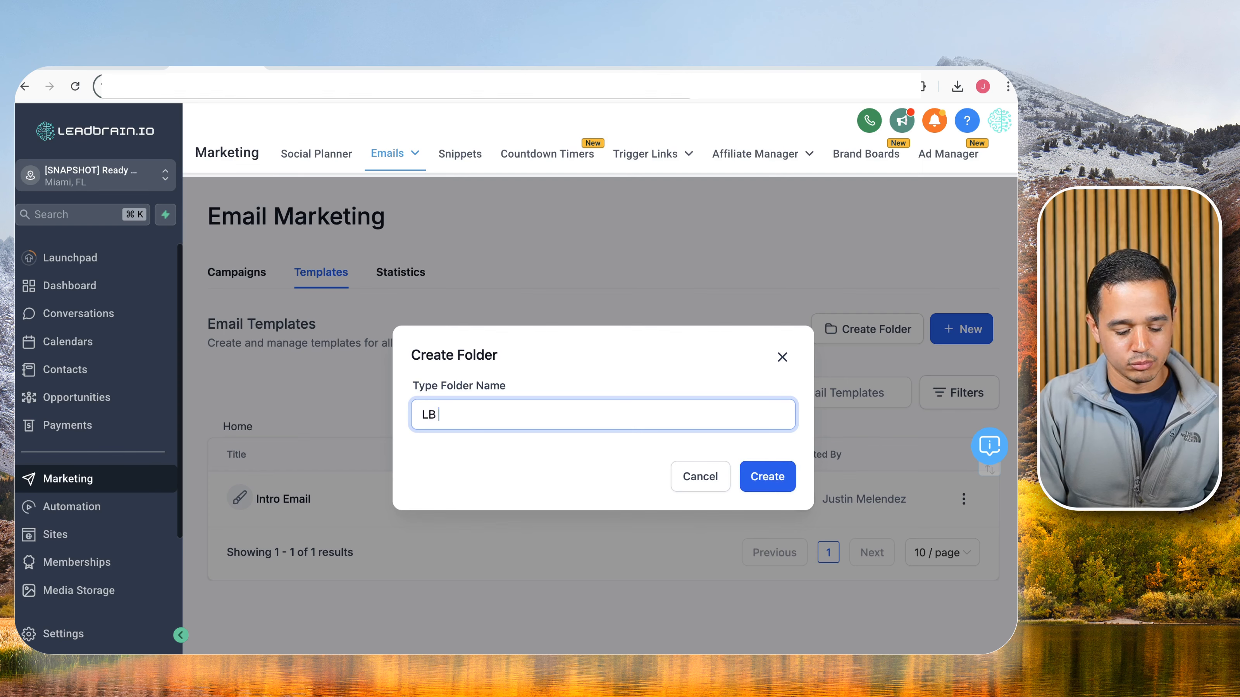
text(Email Templates)
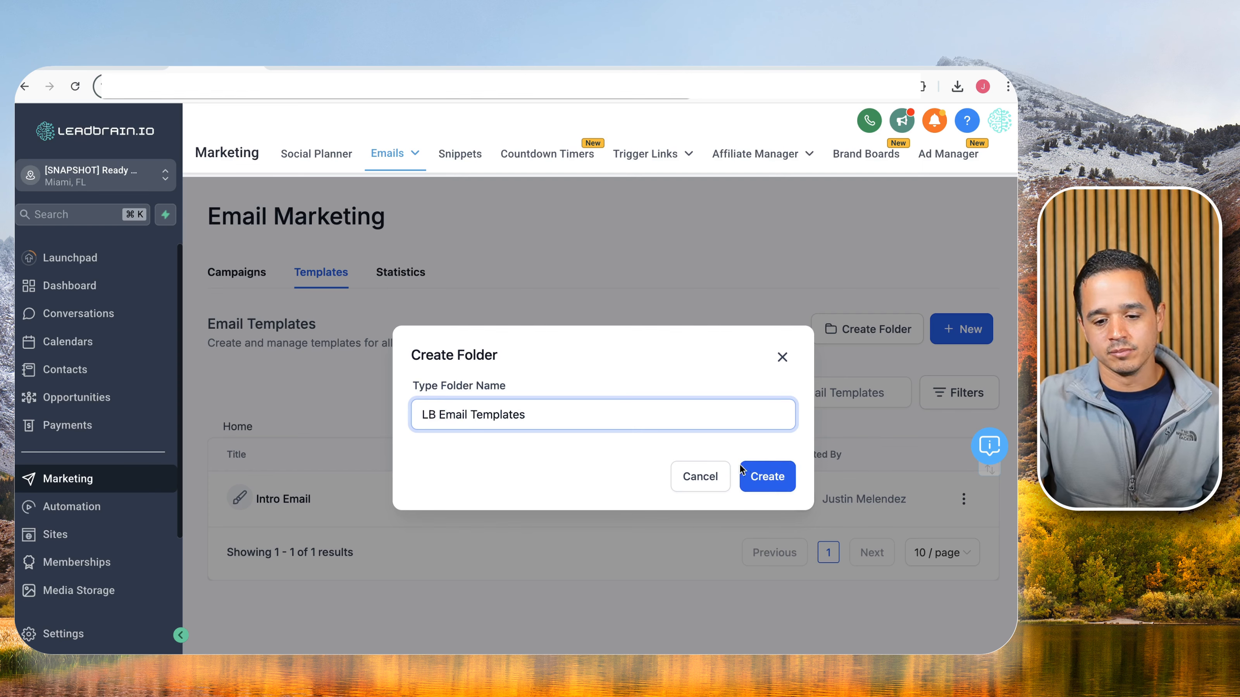
click(761, 476)
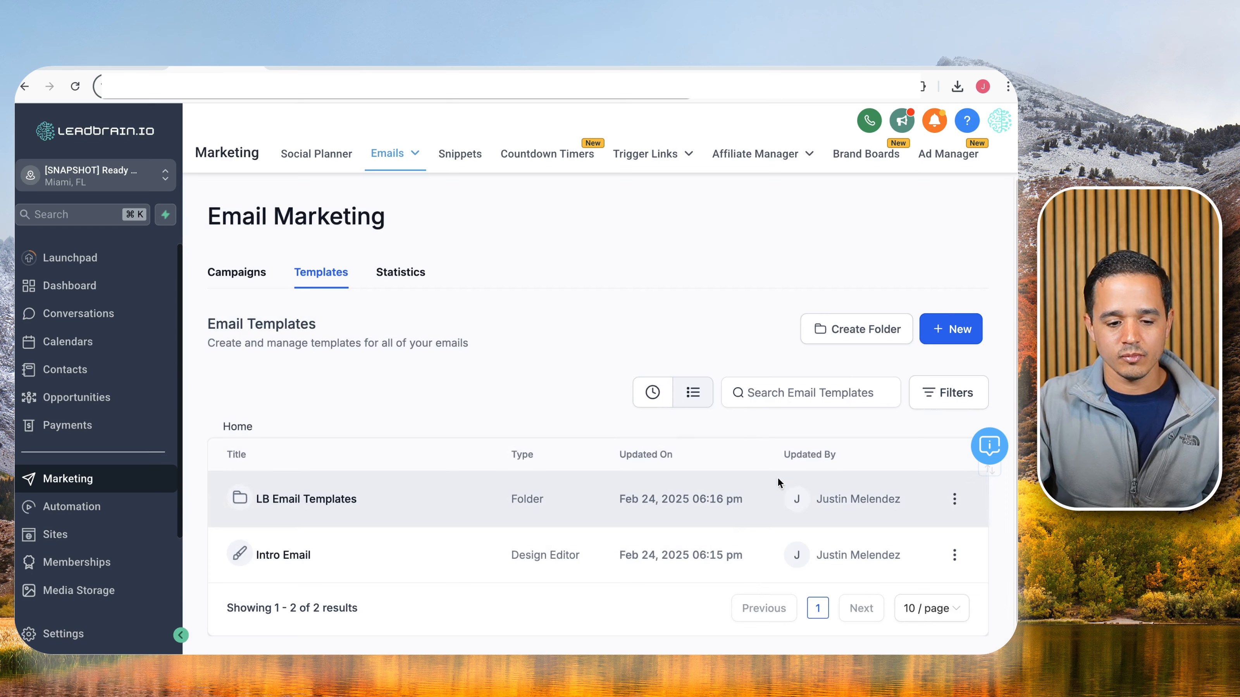
Move the Intro Email template into LB Email Templates and open that folder.
click(955, 545)
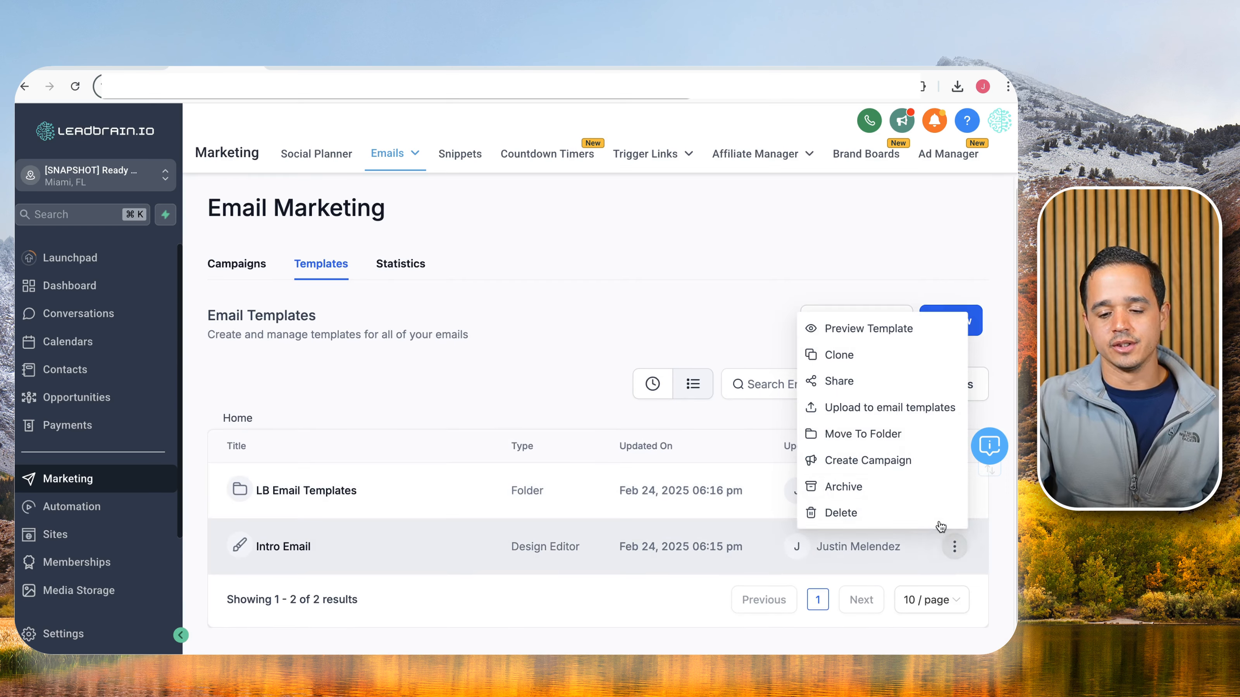
click(898, 433)
click(678, 421)
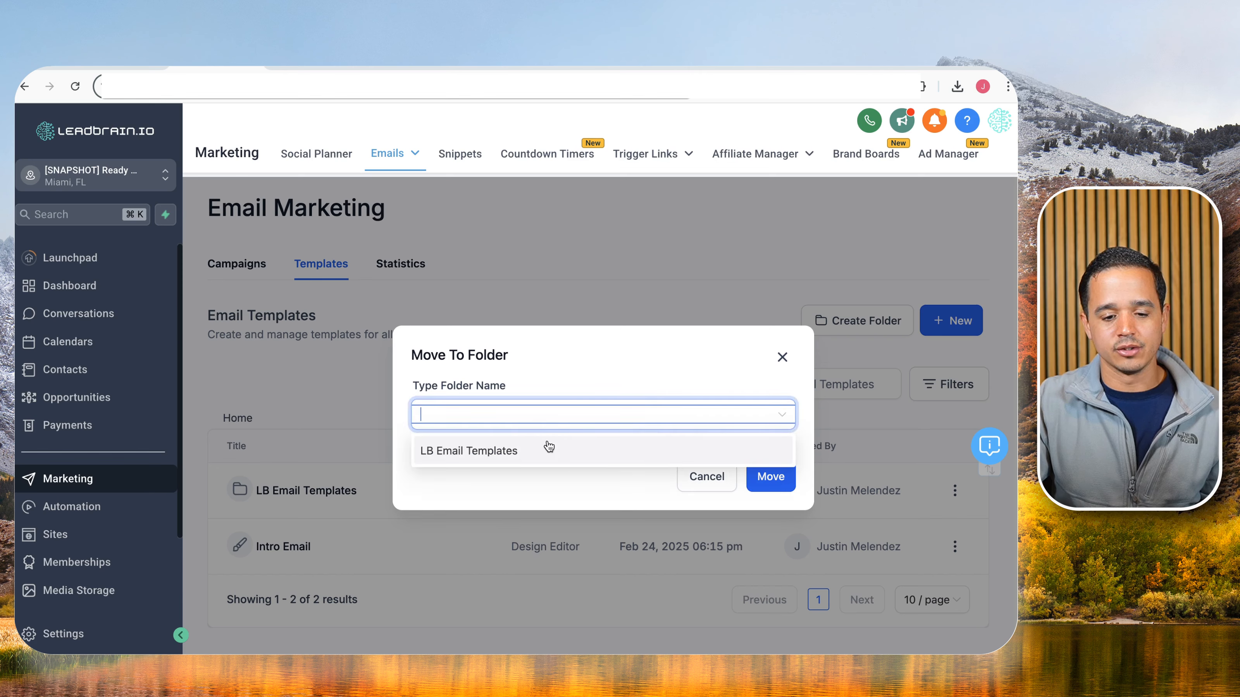
click(548, 446)
click(764, 477)
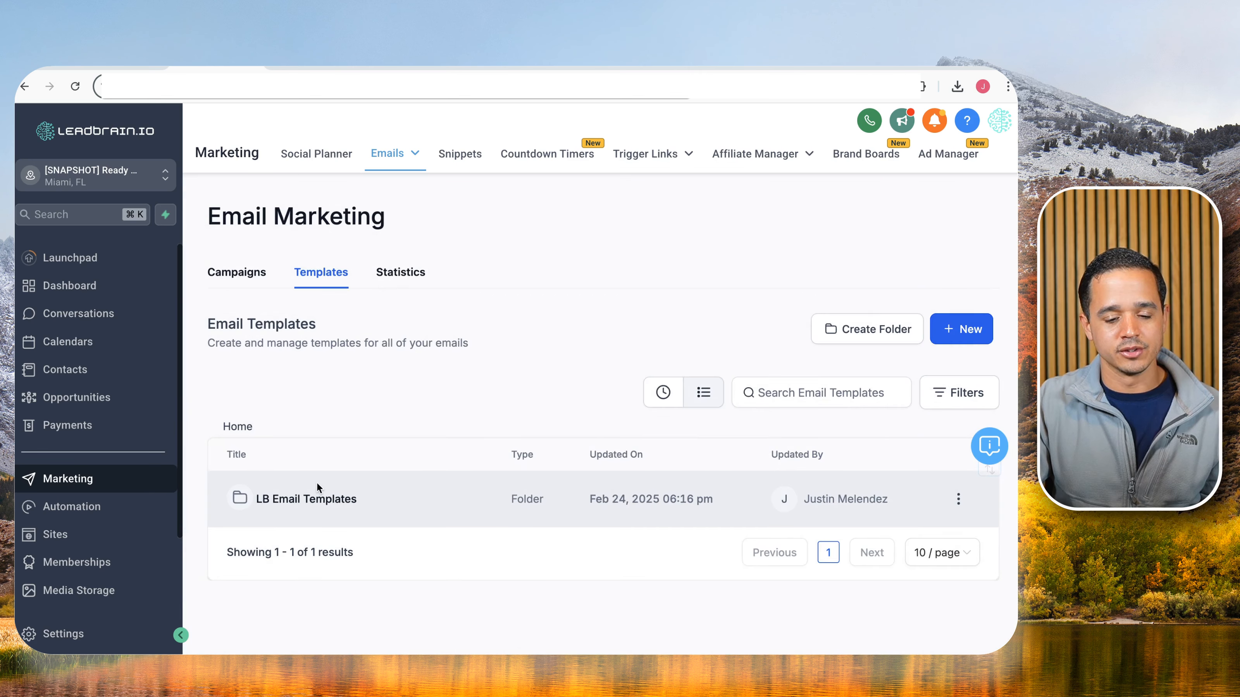
click(324, 497)
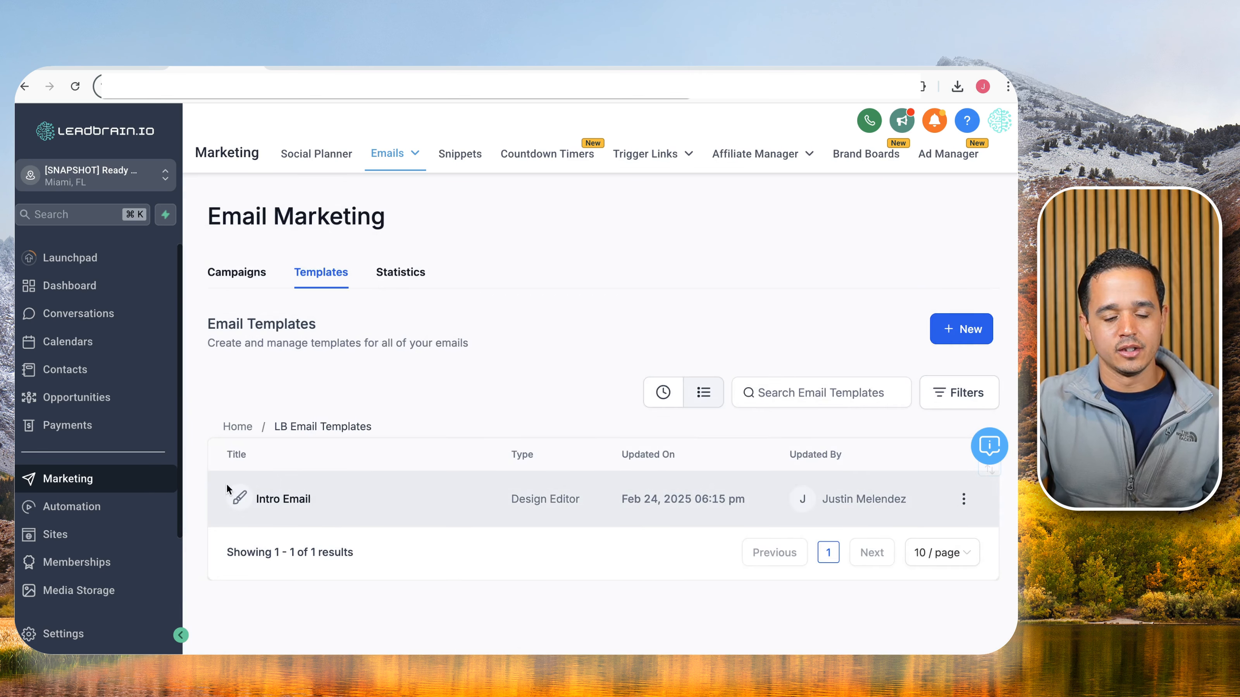
click(129, 69)
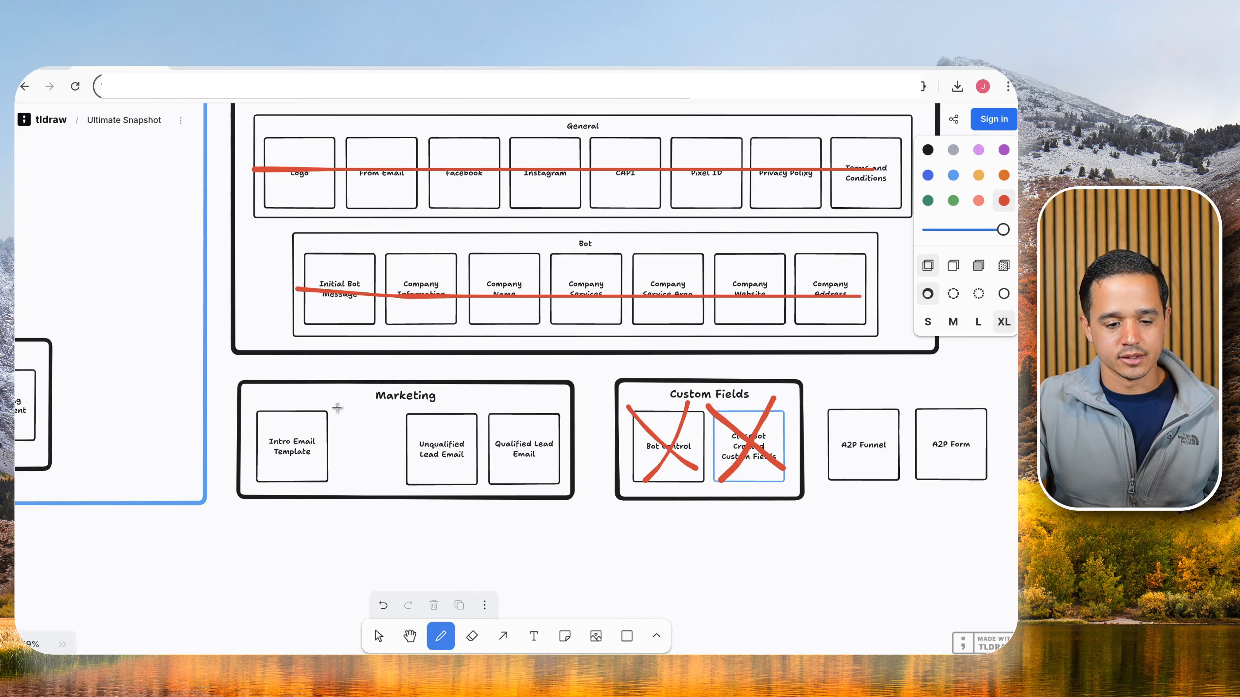
Draw two crossing red strokes over the Intro Email Template box in the Marketing checklist.
drag(248, 399, 346, 471)
drag(312, 397, 265, 483)
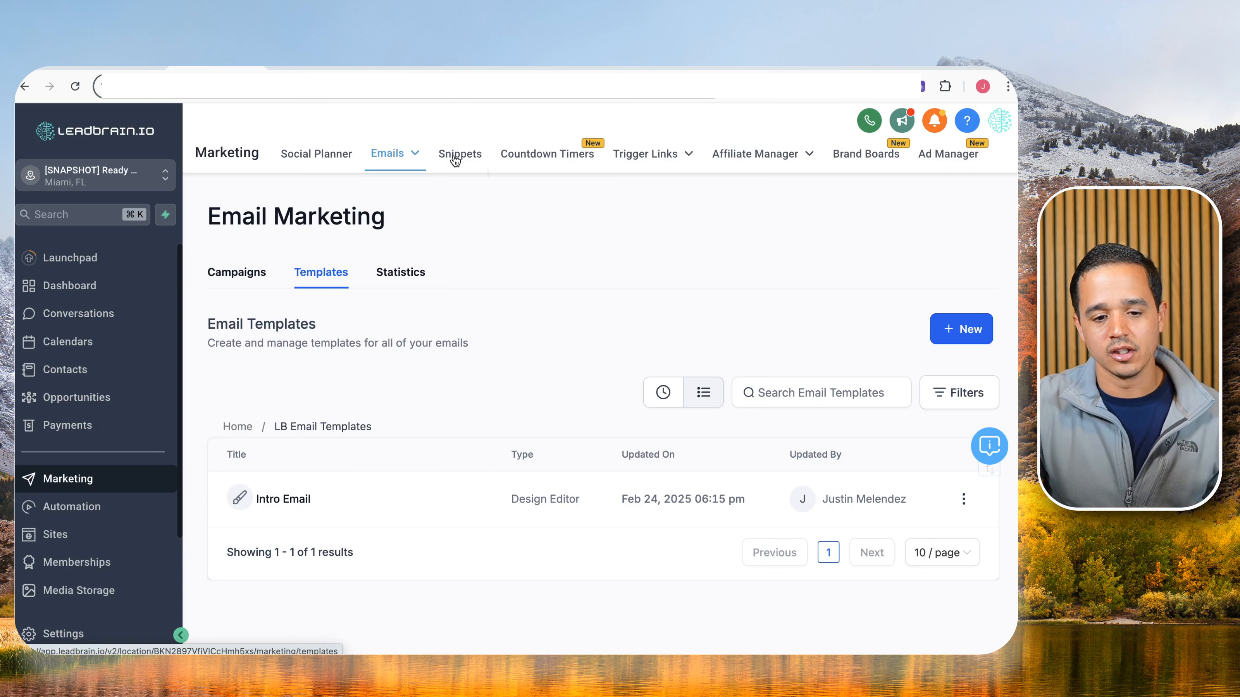
Add an 'LB Internal Notifications' snippet folder, open it, and show the Add Snippet options.
click(454, 158)
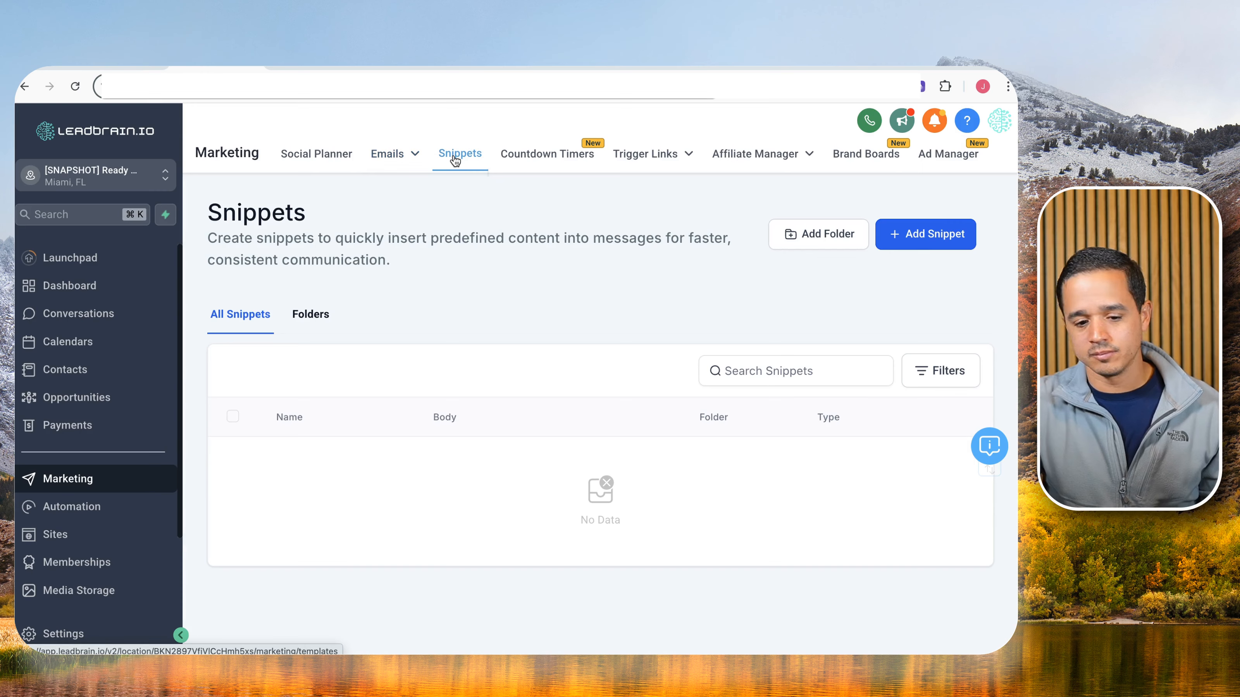
click(812, 233)
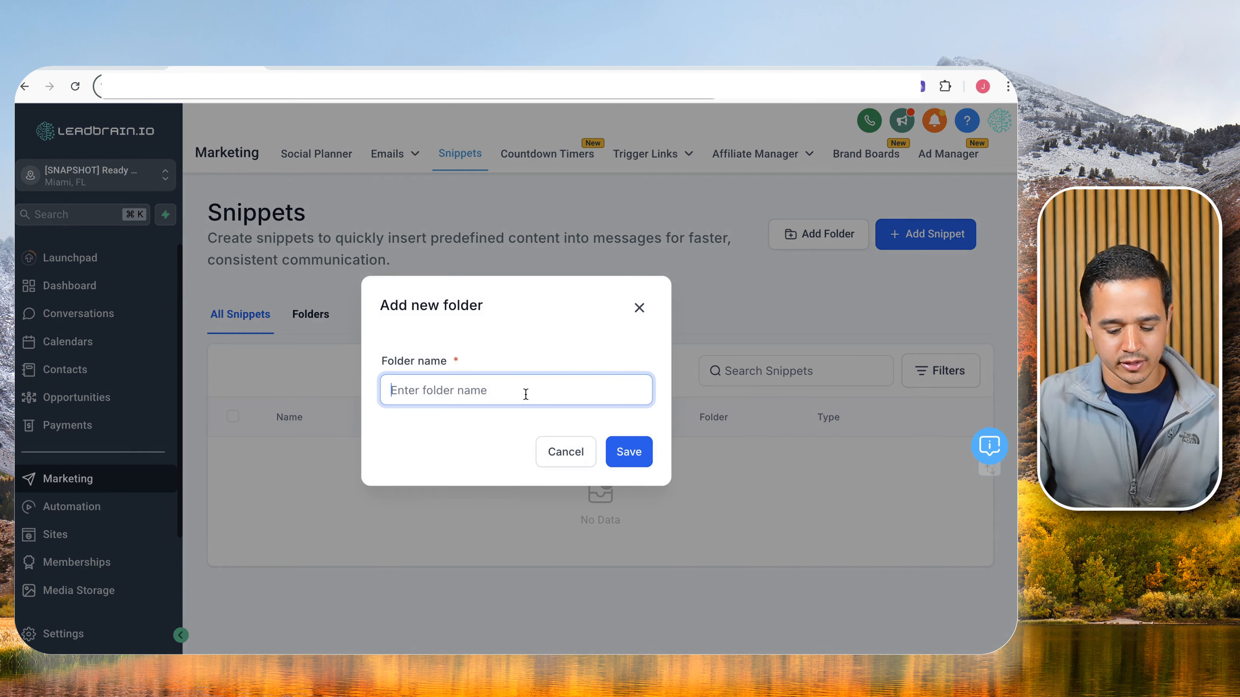
text(LB Interna)
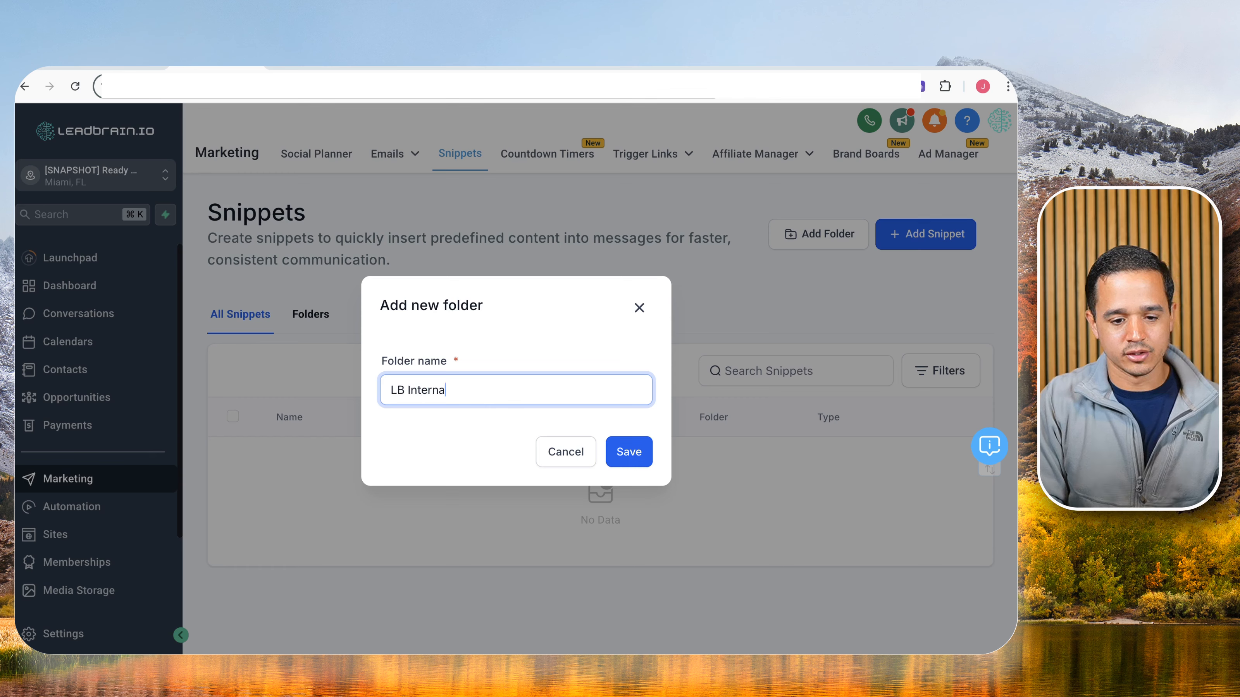
text(l Notifications)
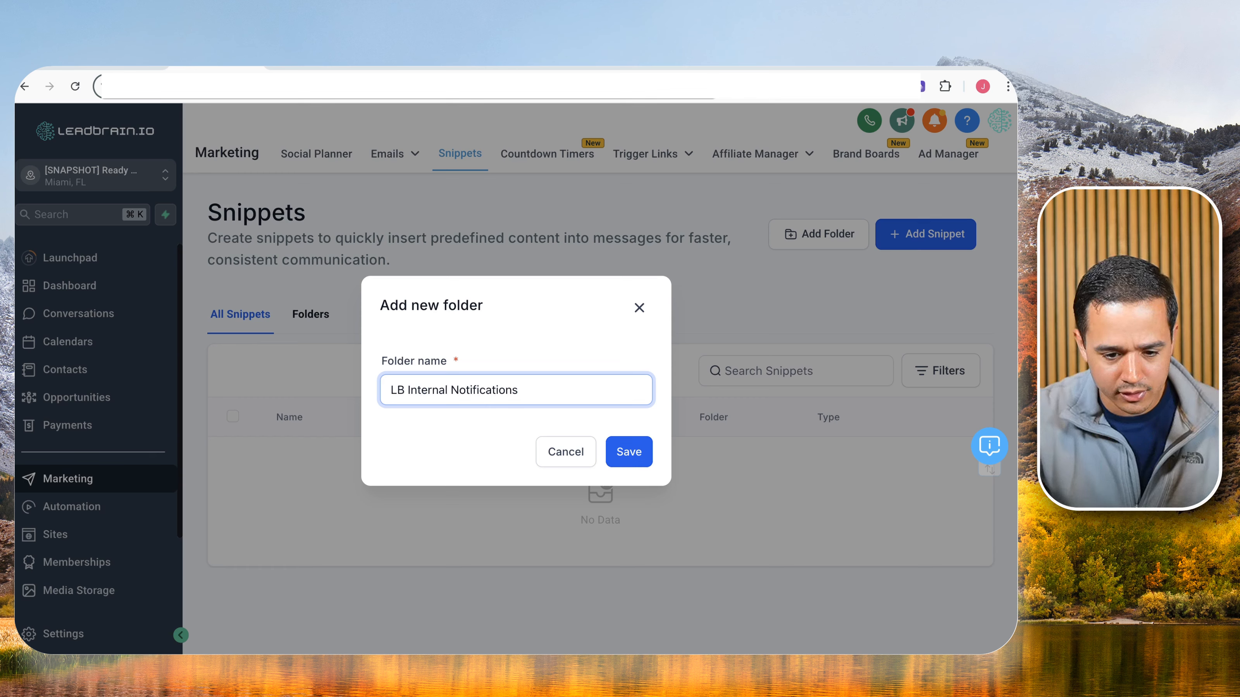
click(611, 445)
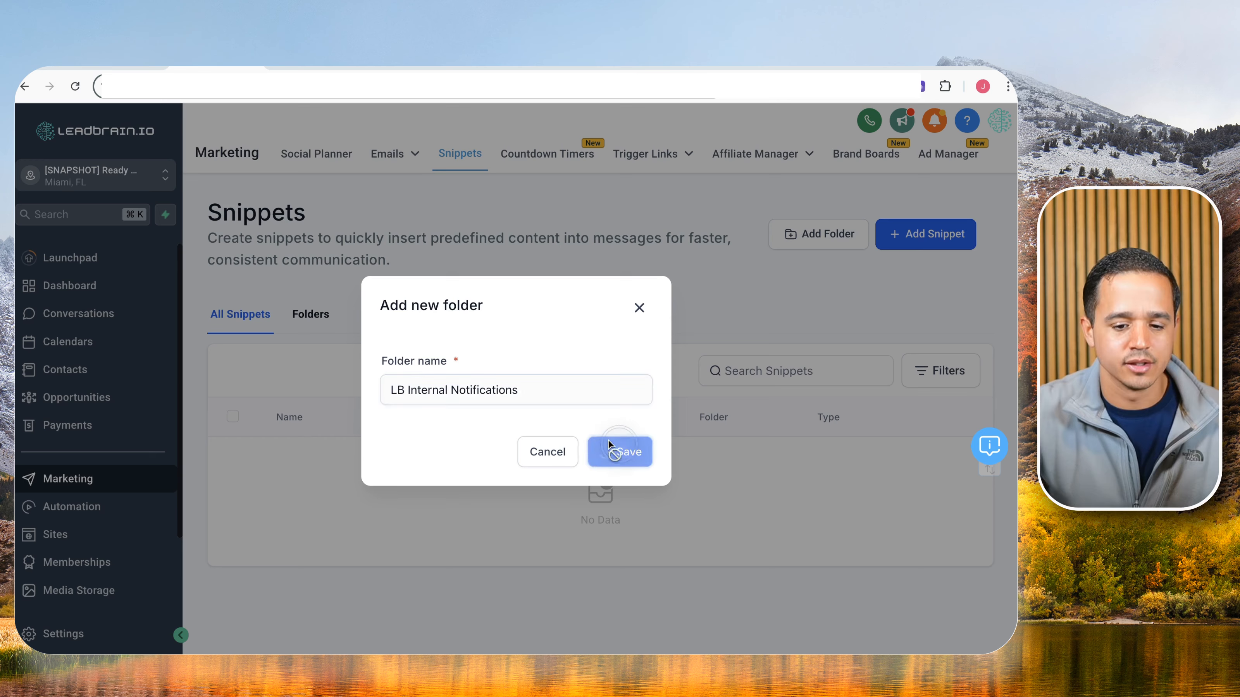
click(327, 314)
click(331, 469)
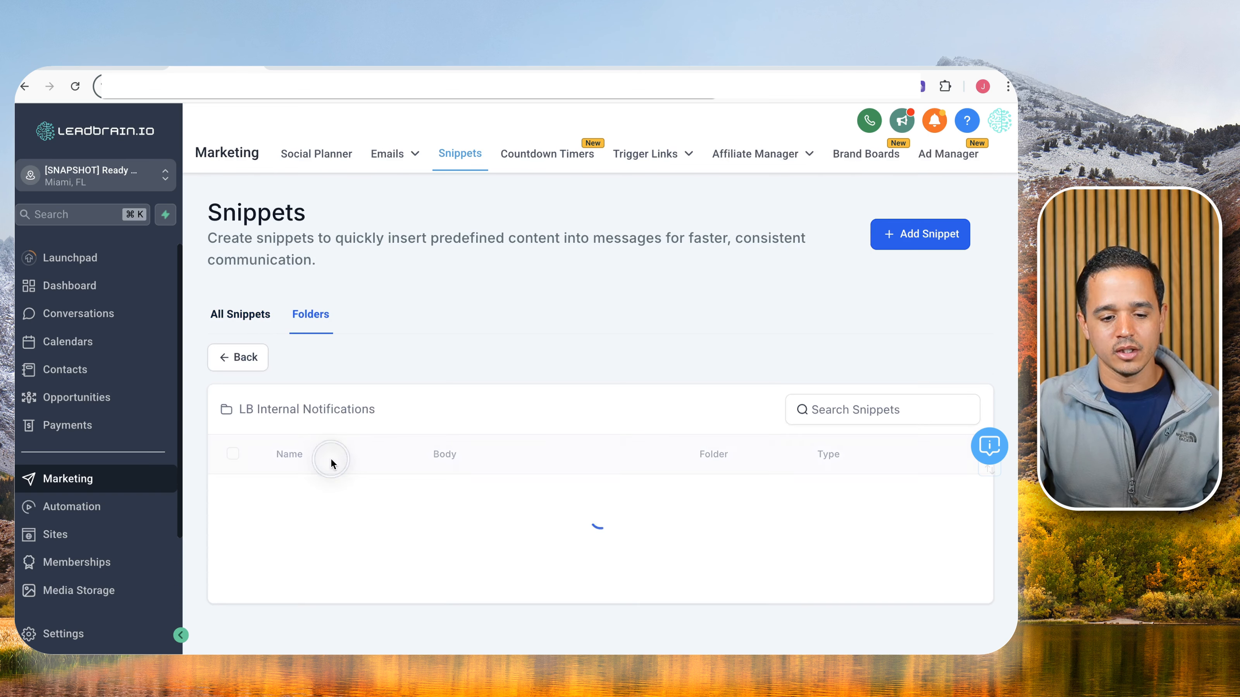
click(903, 234)
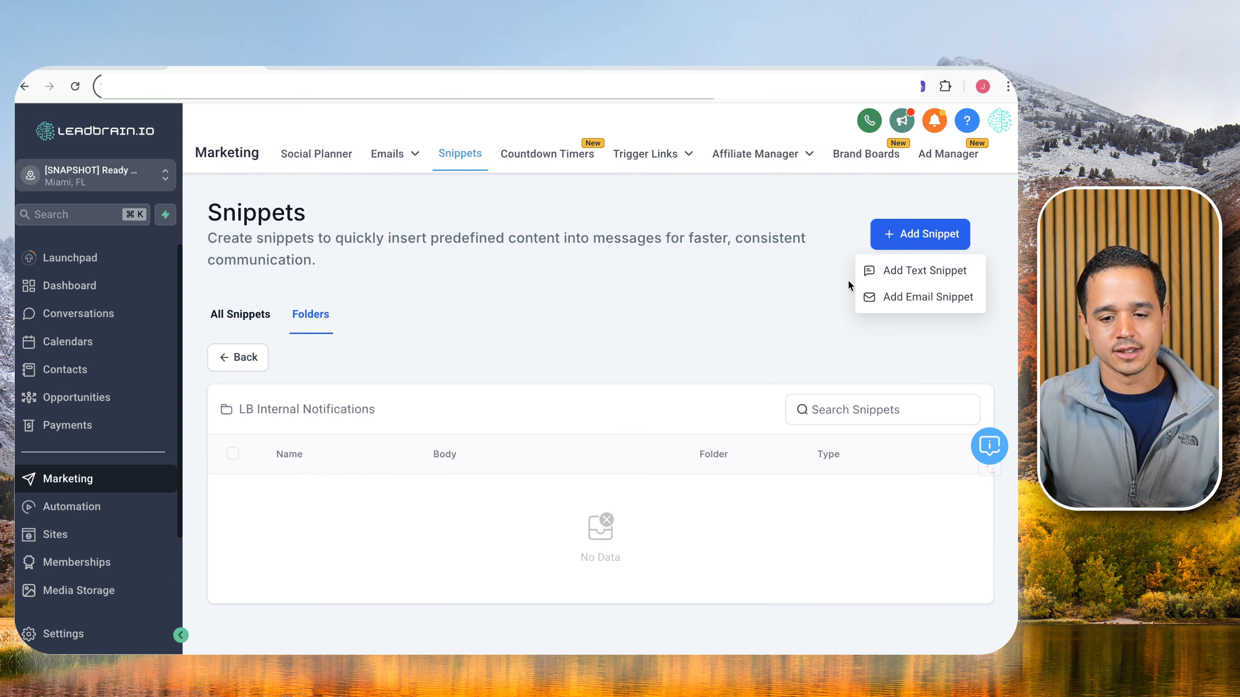
Start an email snippet named 'LB Unqualified Email' with subject 'You have a new unqualified lead!'.
click(900, 294)
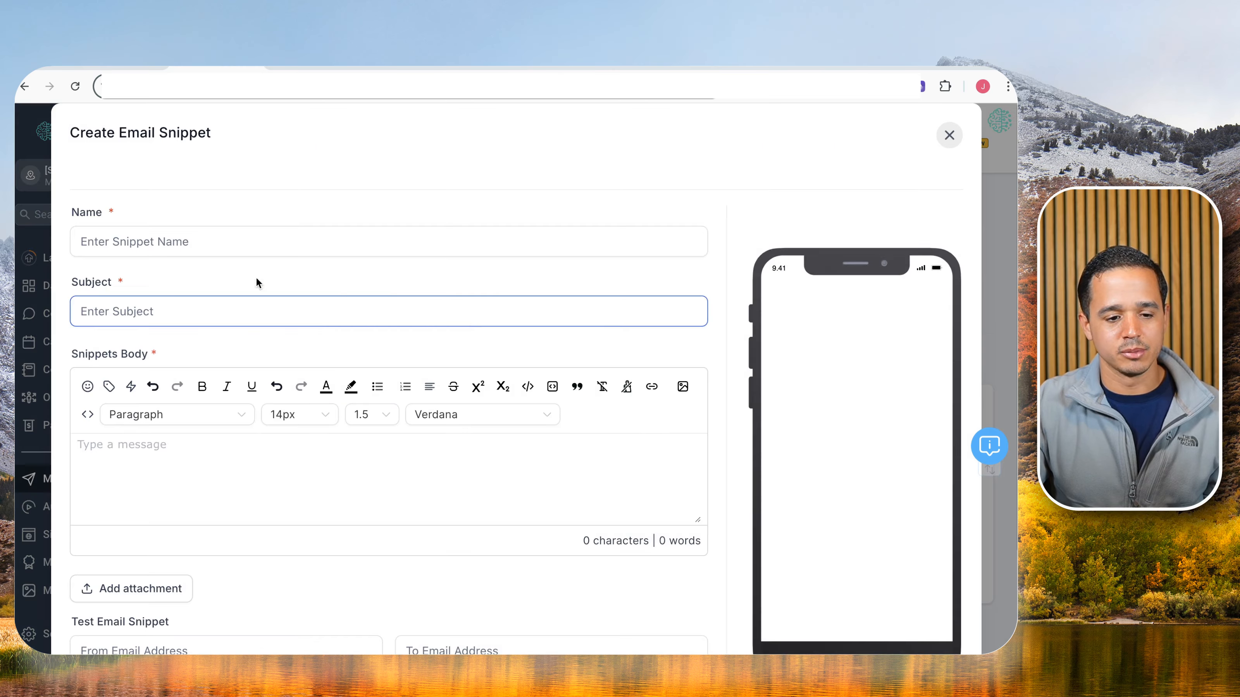
click(225, 242)
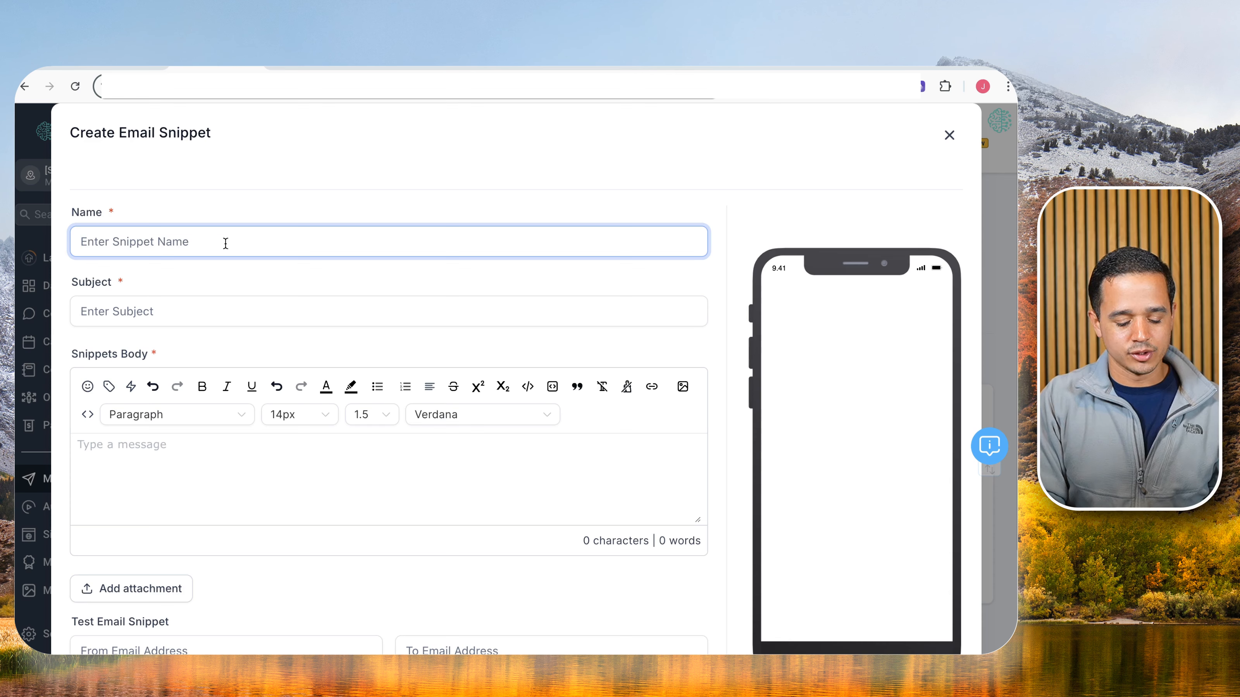
text(LB Unqualifi)
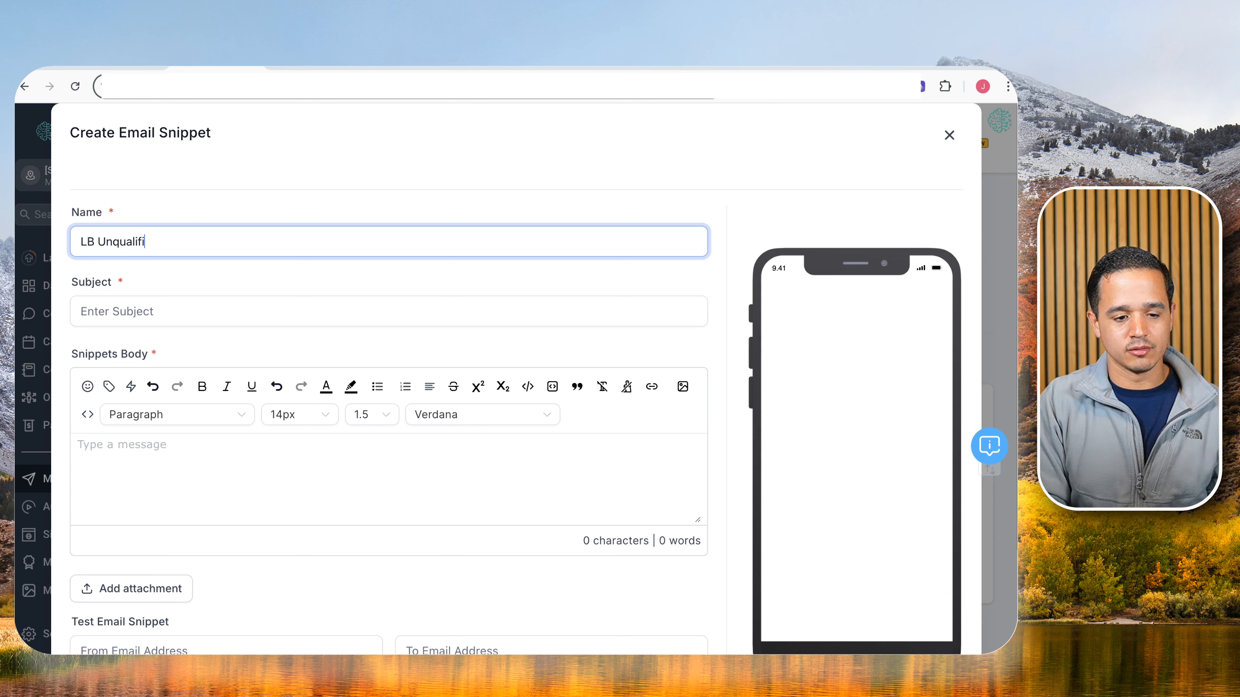
text(ed Email Notification)
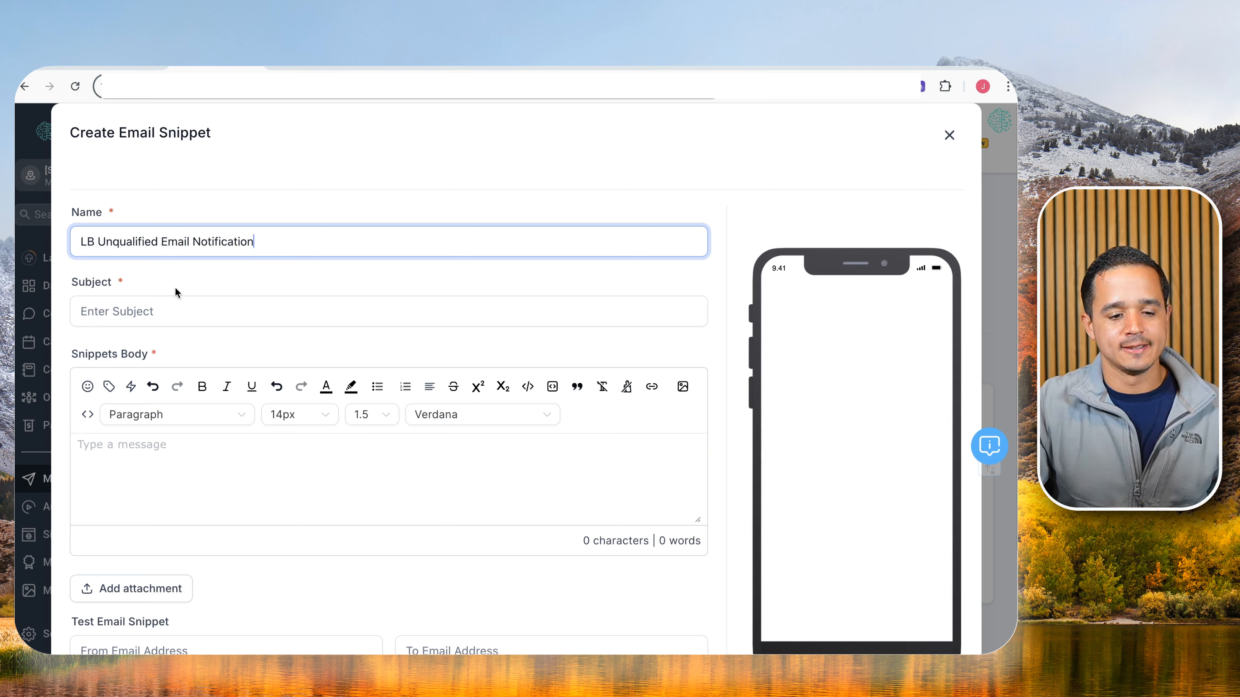
click(171, 308)
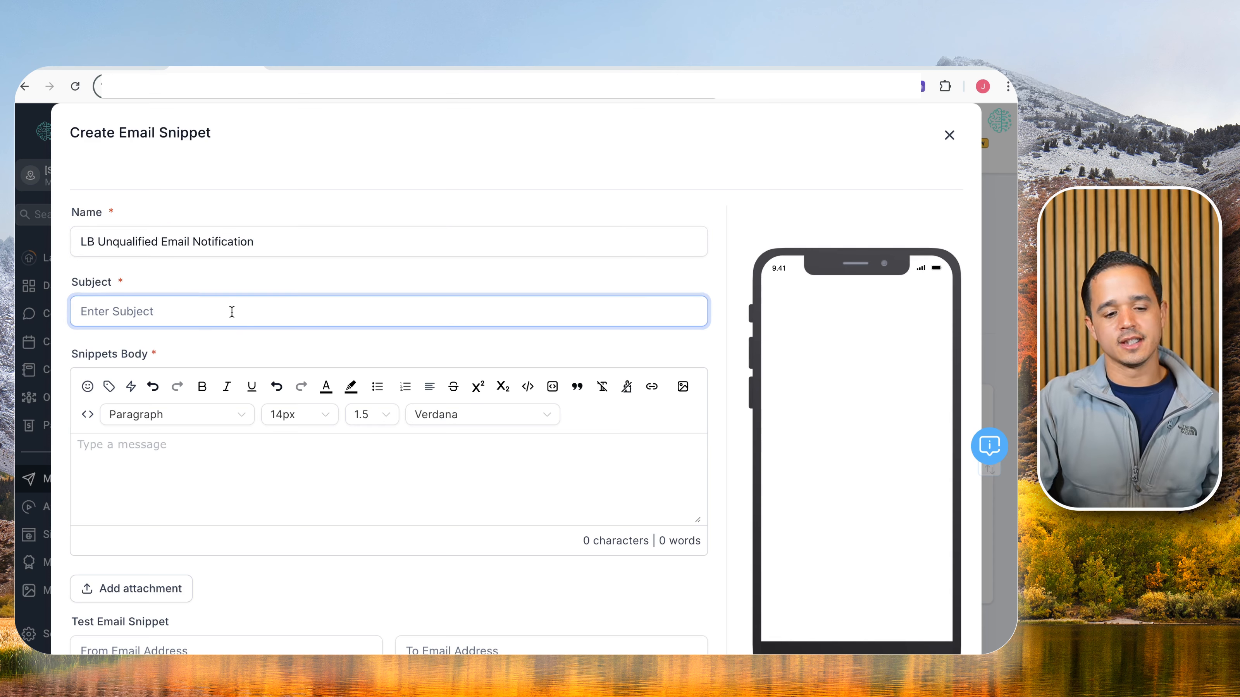
text(You have a new )
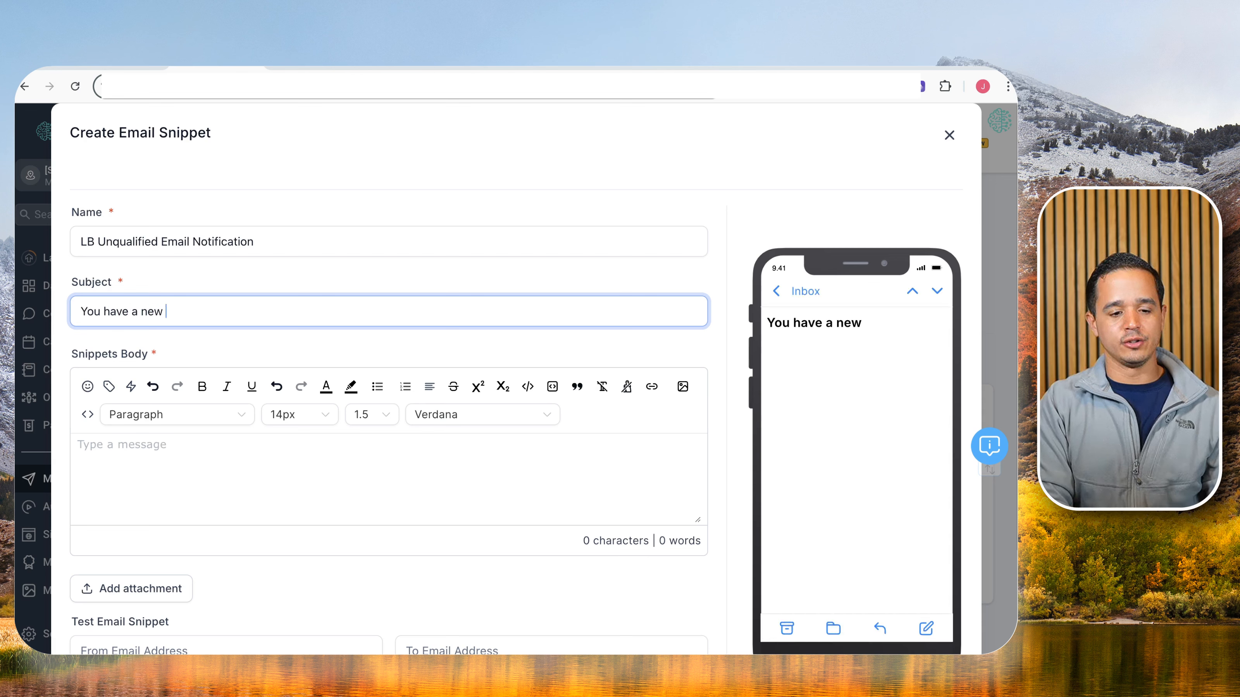
text(unqualified lead!)
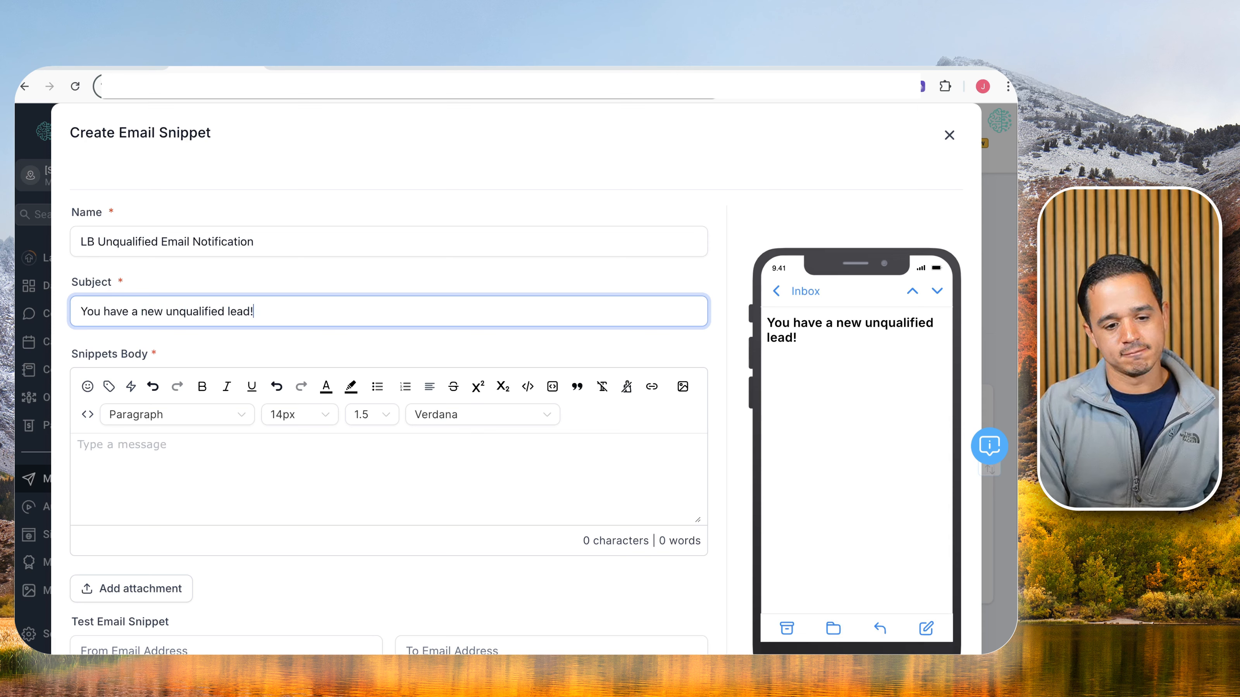
Begin the body with 'This is a' and browse the Account custom values without inserting any.
scroll(182, 354, down, 3)
click(158, 331)
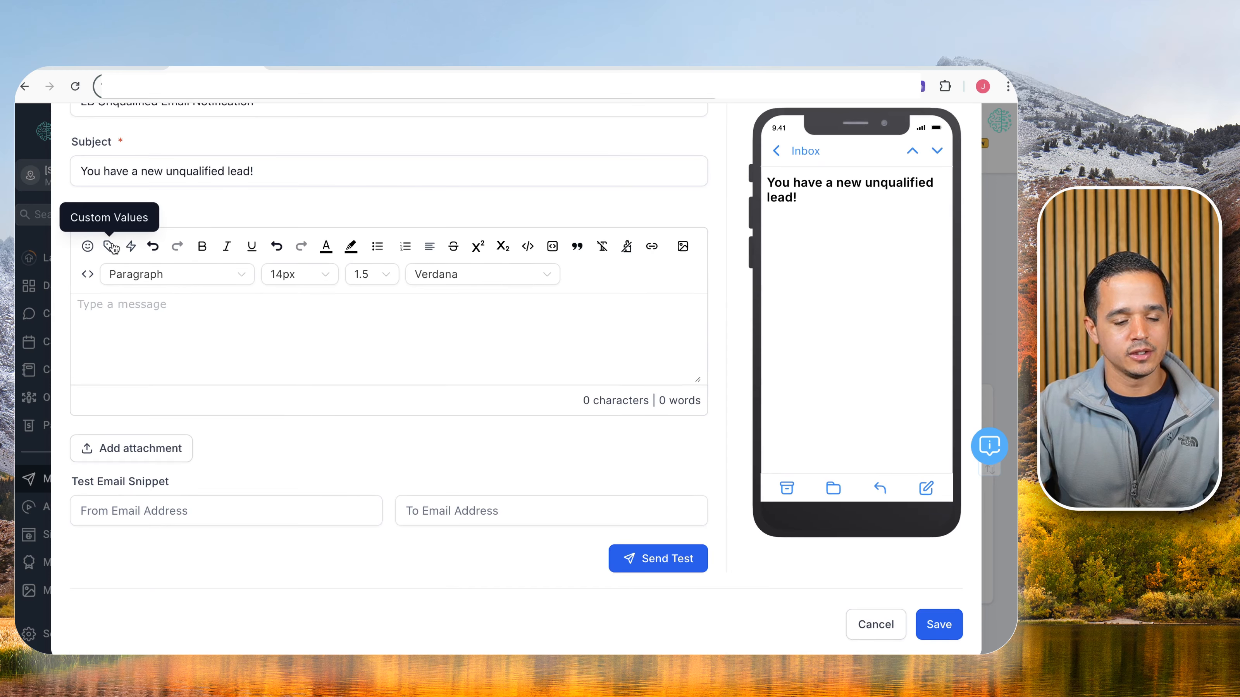
text(This is a)
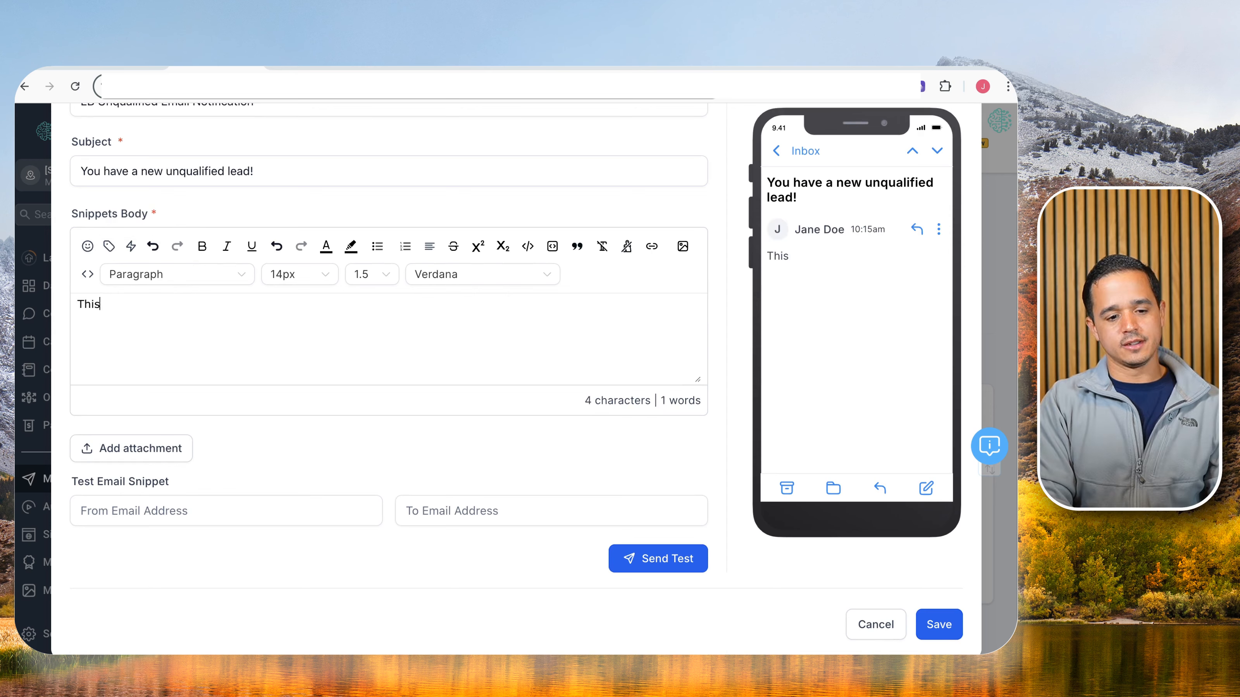
click(109, 246)
scroll(166, 402, down, 2)
scroll(176, 421, down, 1)
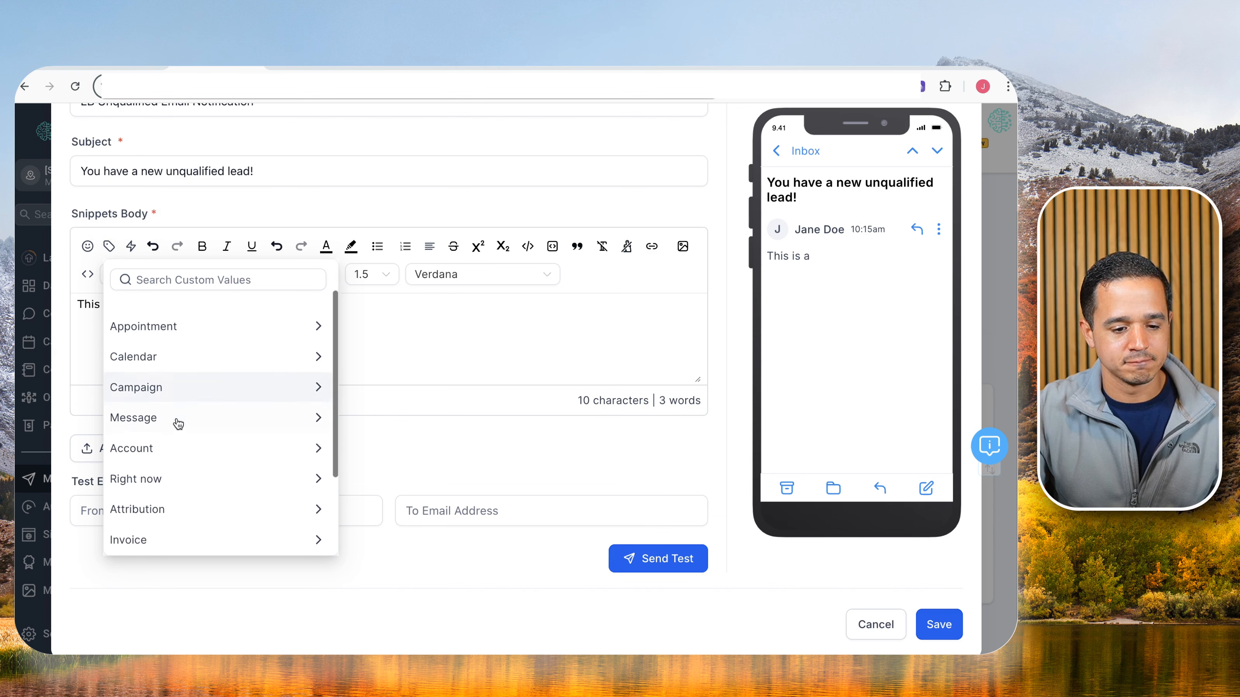
scroll(164, 490, down, 3)
scroll(165, 500, down, 1)
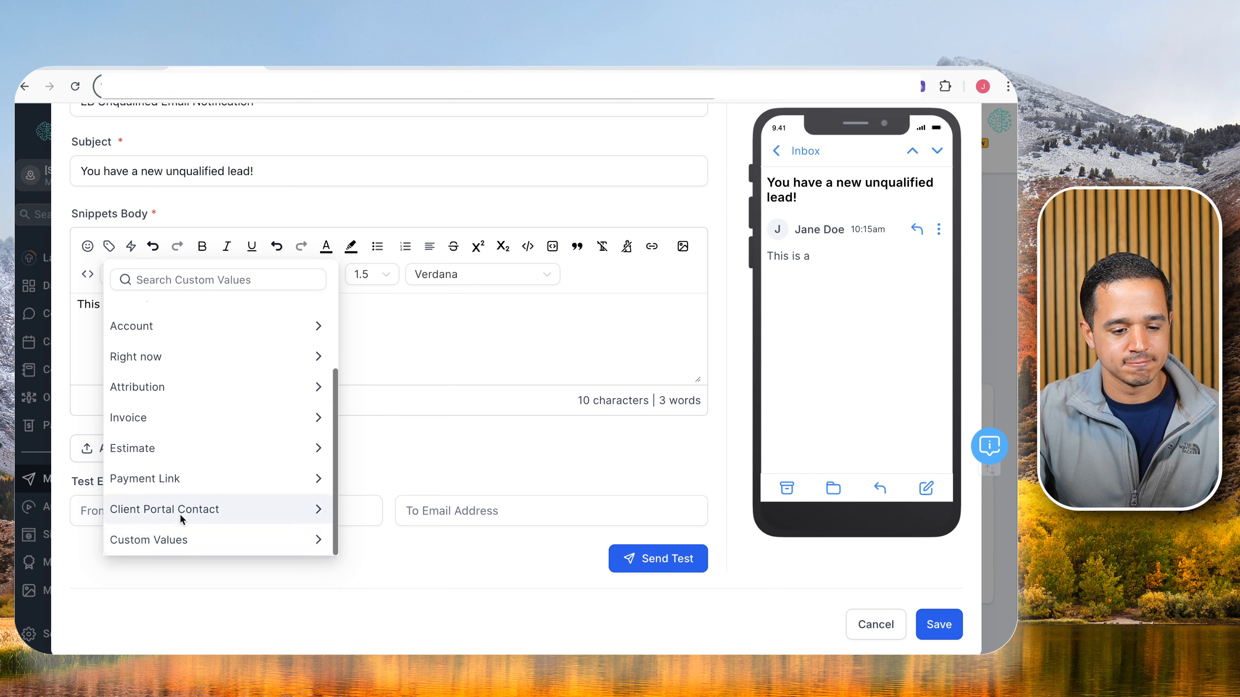
scroll(198, 420, up, 5)
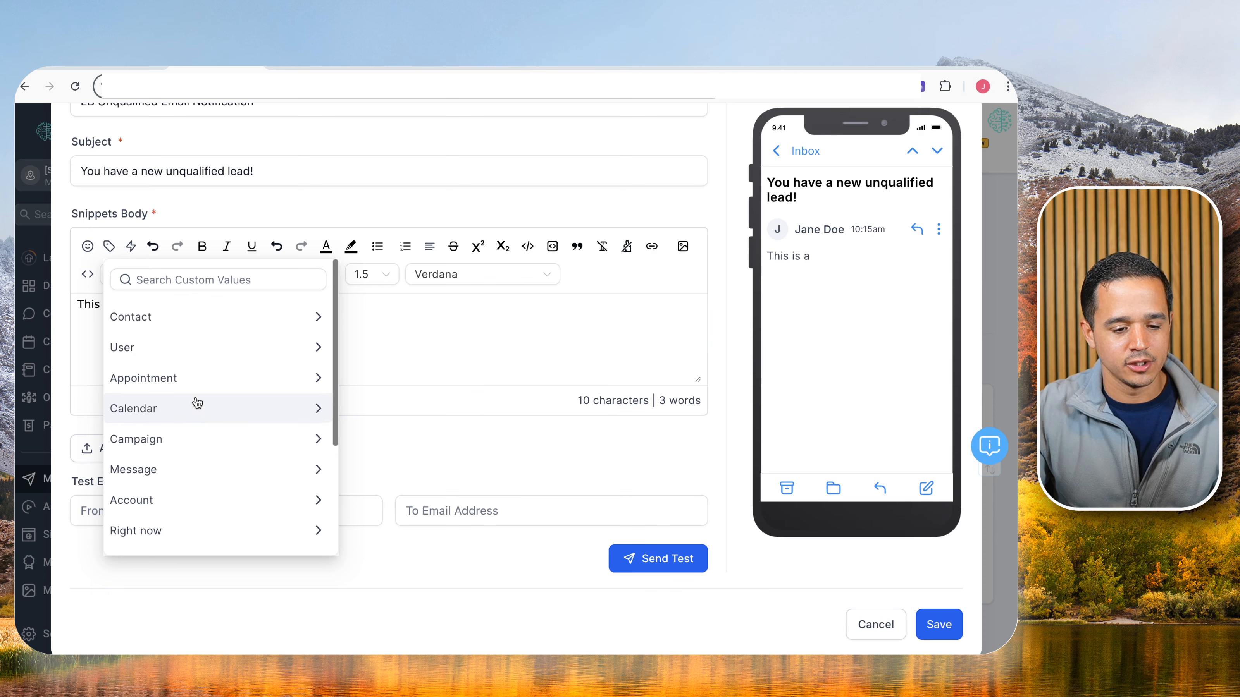
scroll(193, 410, down, 2)
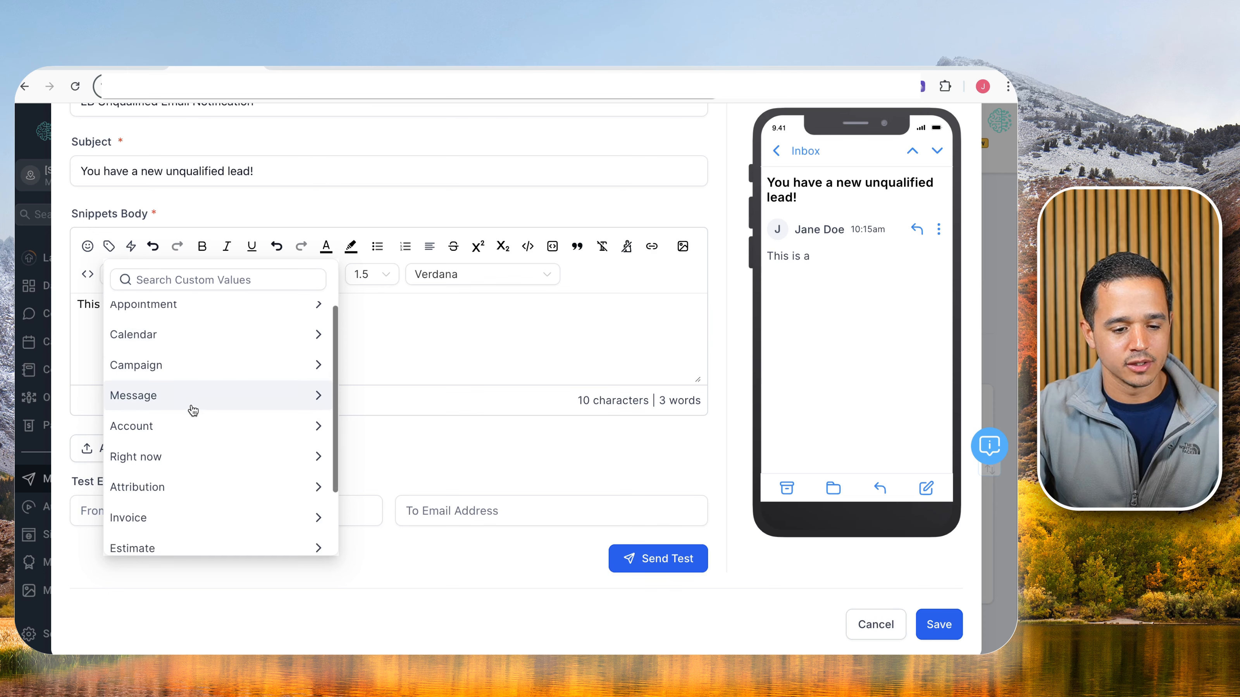
click(178, 426)
scroll(180, 418, down, 2)
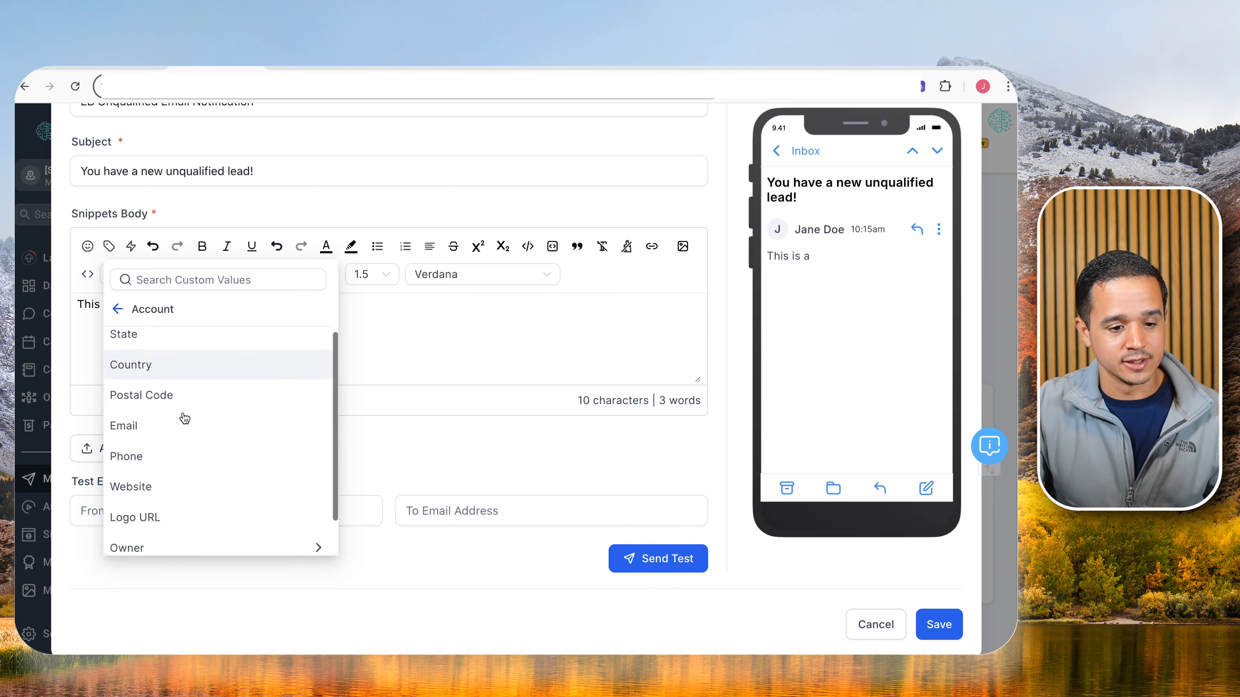
scroll(180, 416, up, 4)
scroll(186, 413, down, 5)
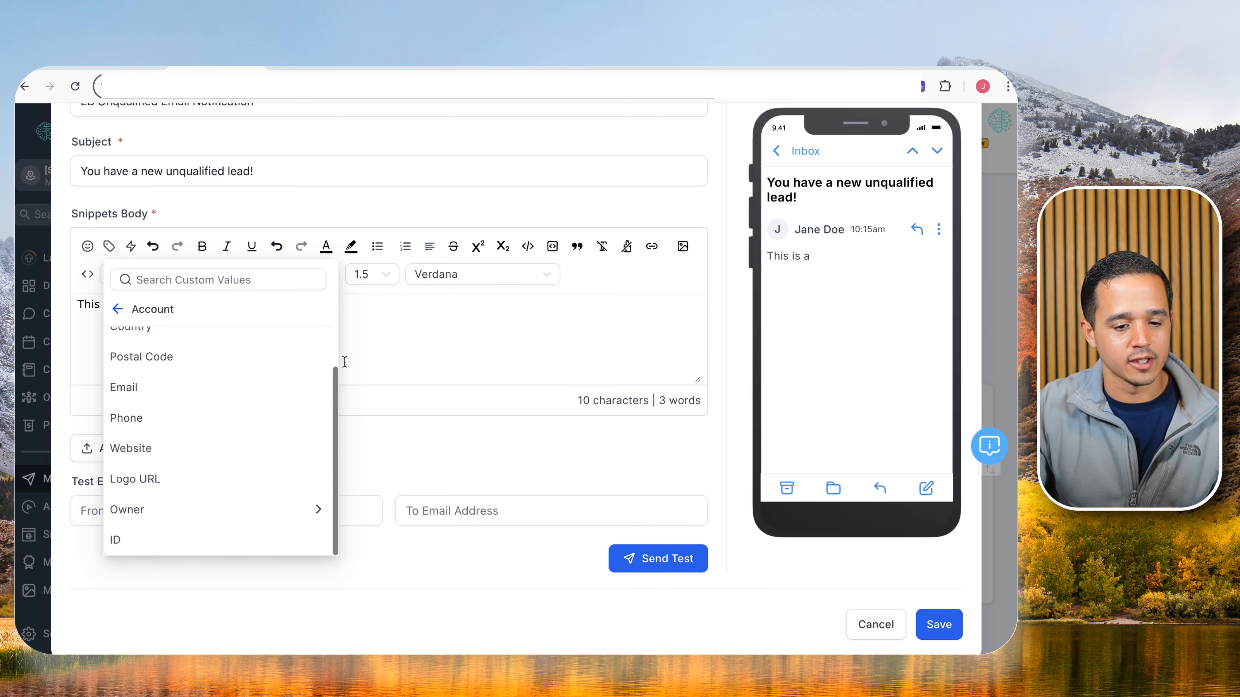
click(379, 347)
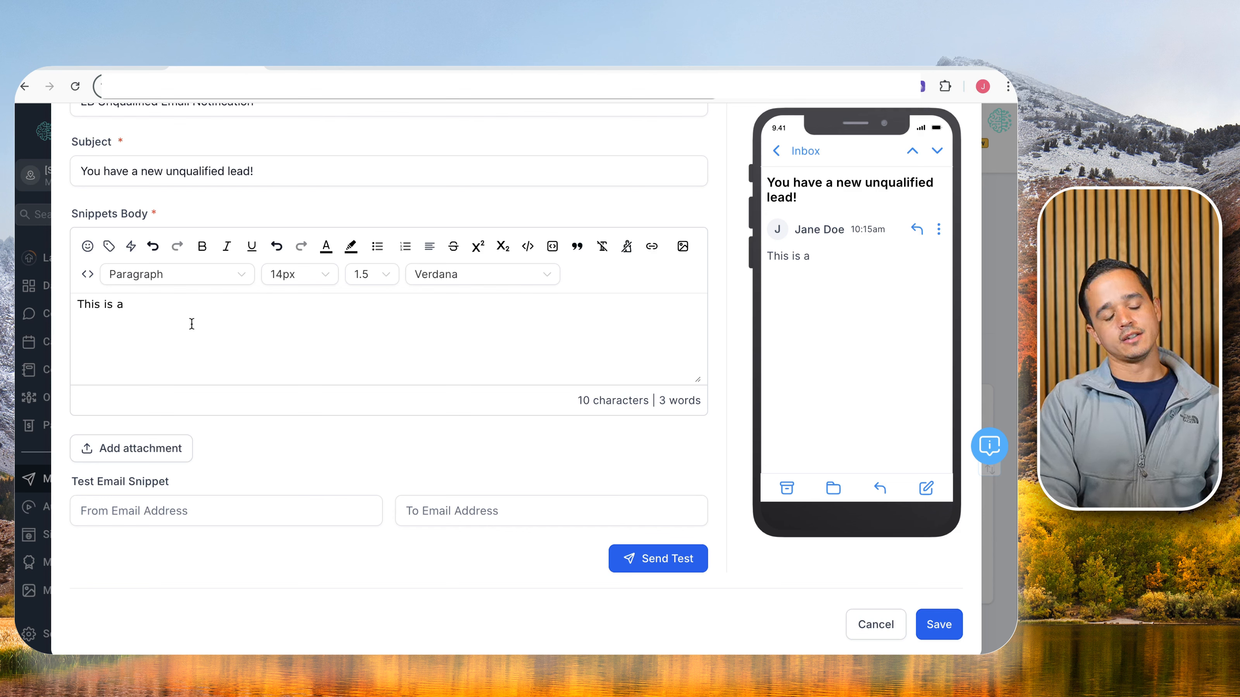
Continue the body with 'system notification. You have a new unqualified lead:' plus Name: and Phone: labels.
text(system notification. Yo)
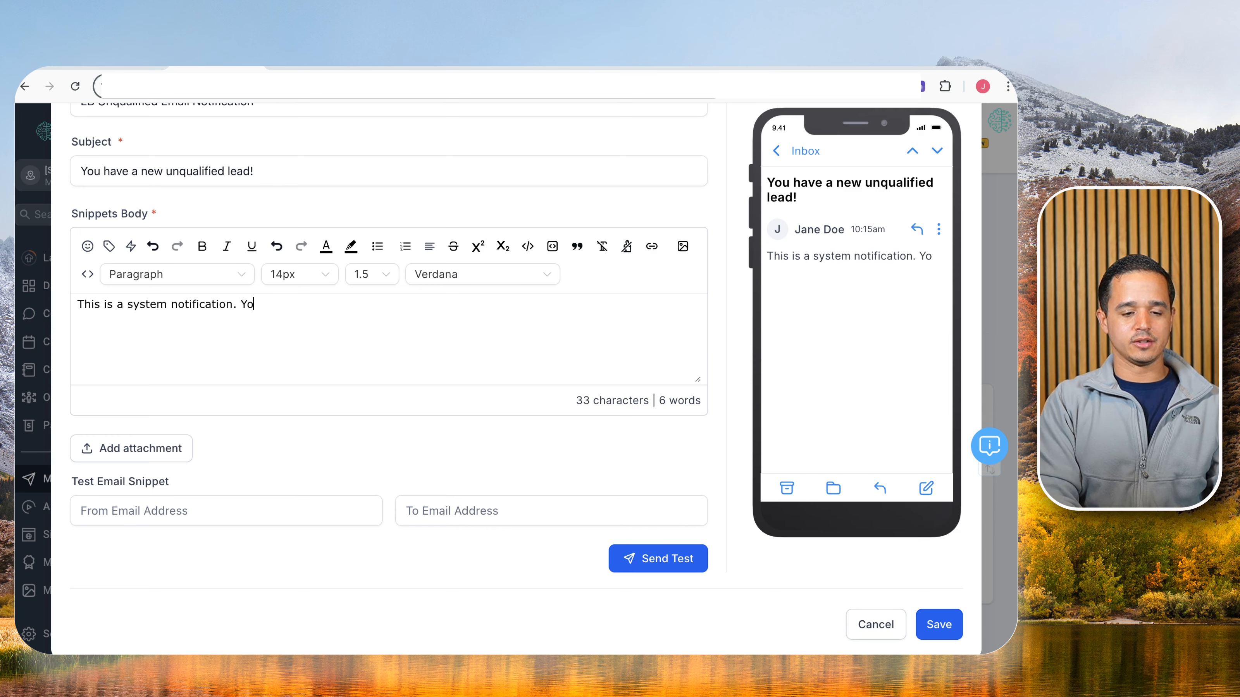
text(u have a )
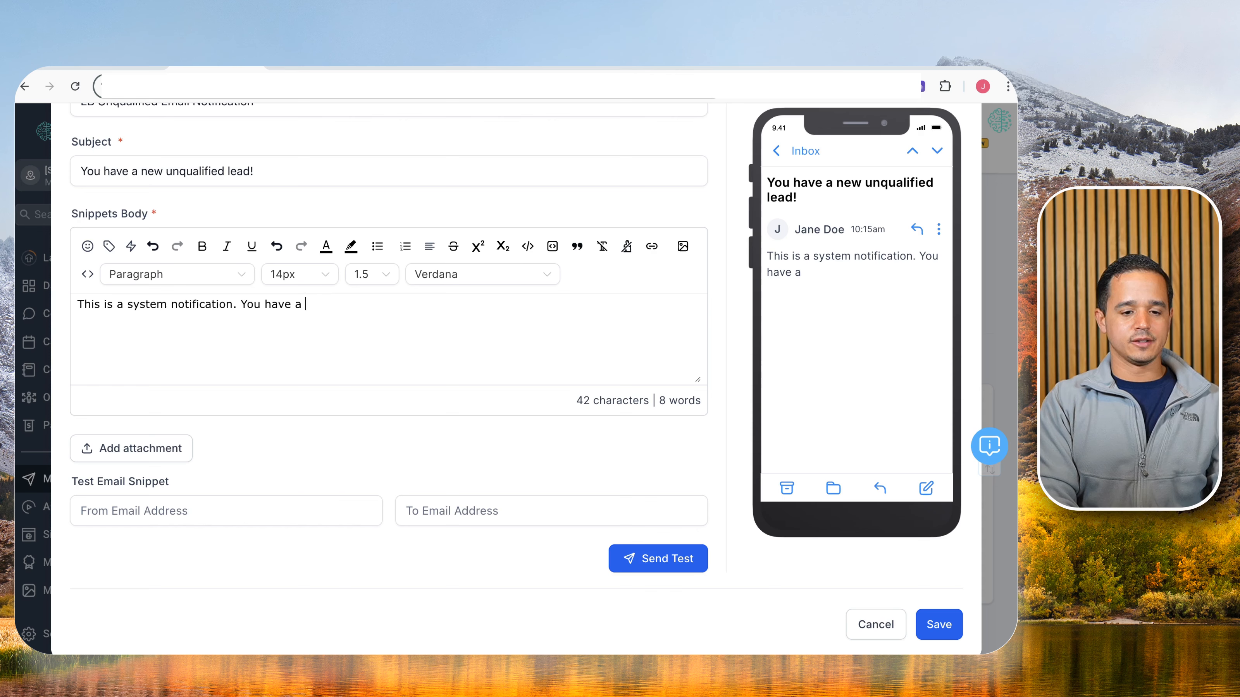
text(new lead)
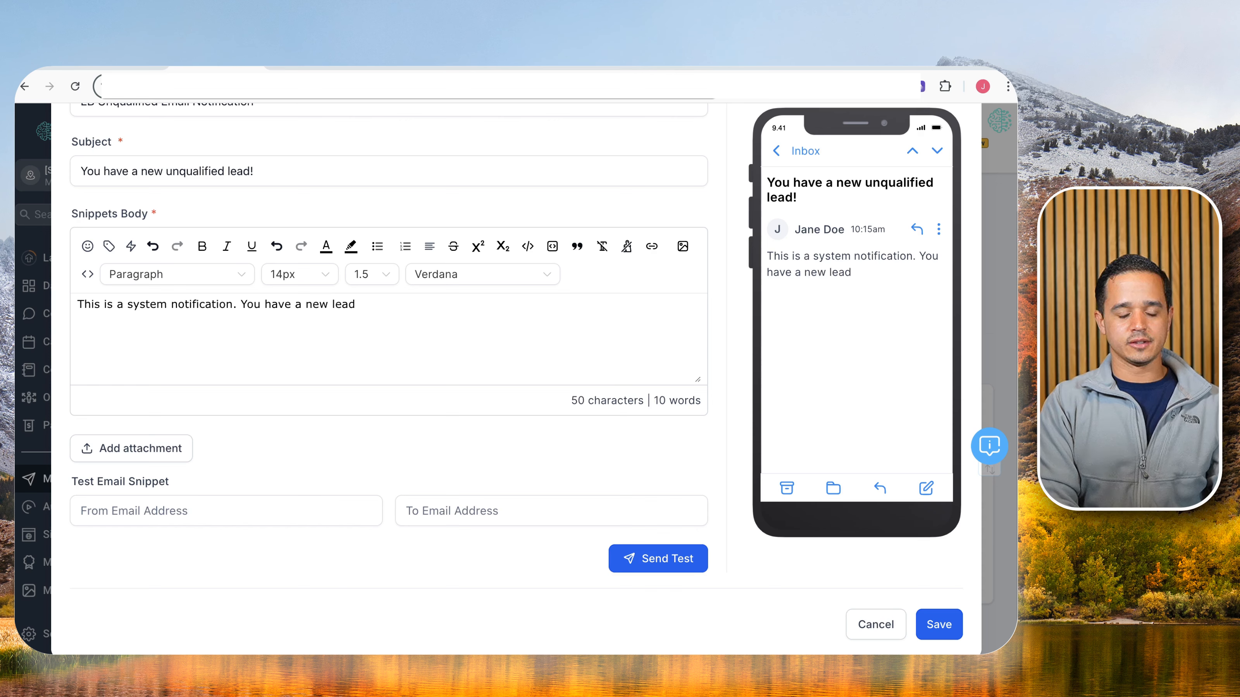
key(BackSpace)
key(BackSpace)
key(BackSpace)
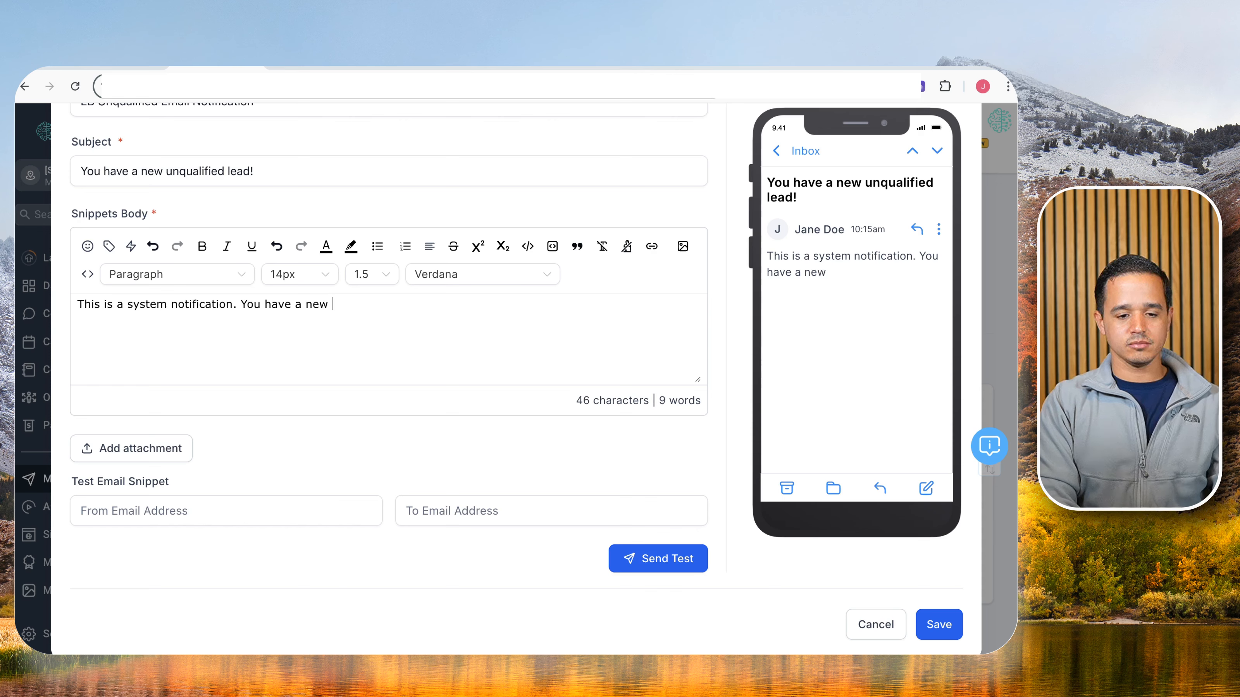
text(unqualified lead:)
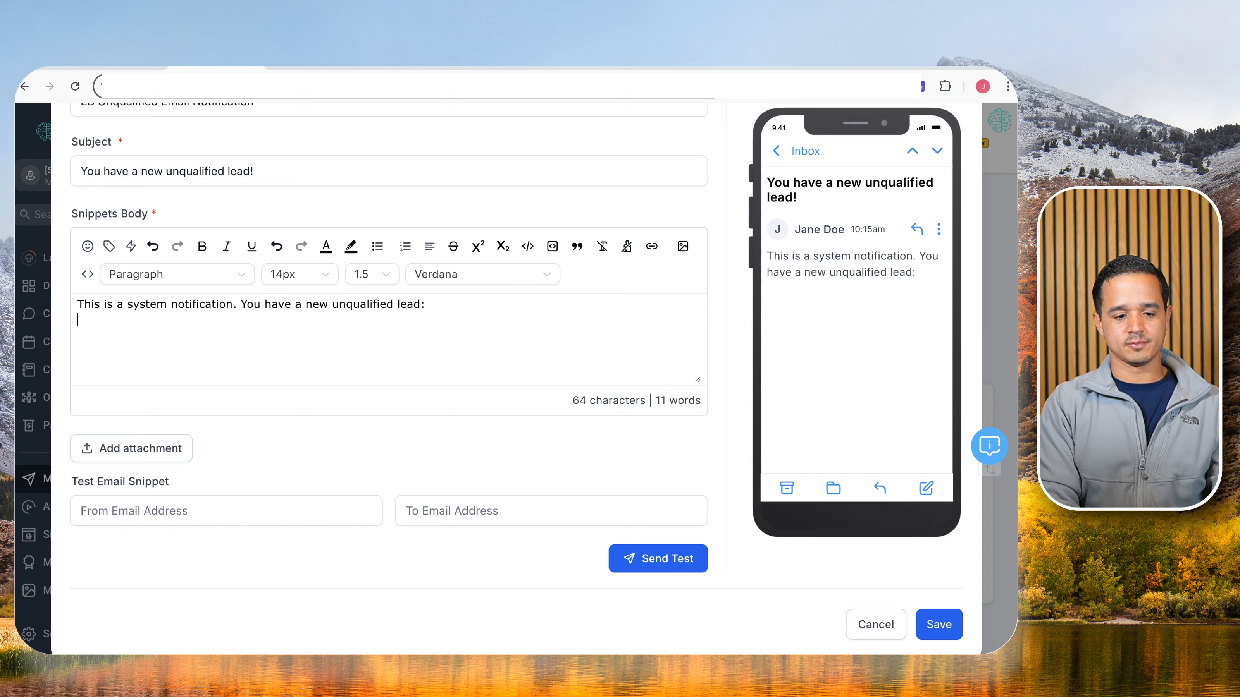
key(Return)
text(Name)
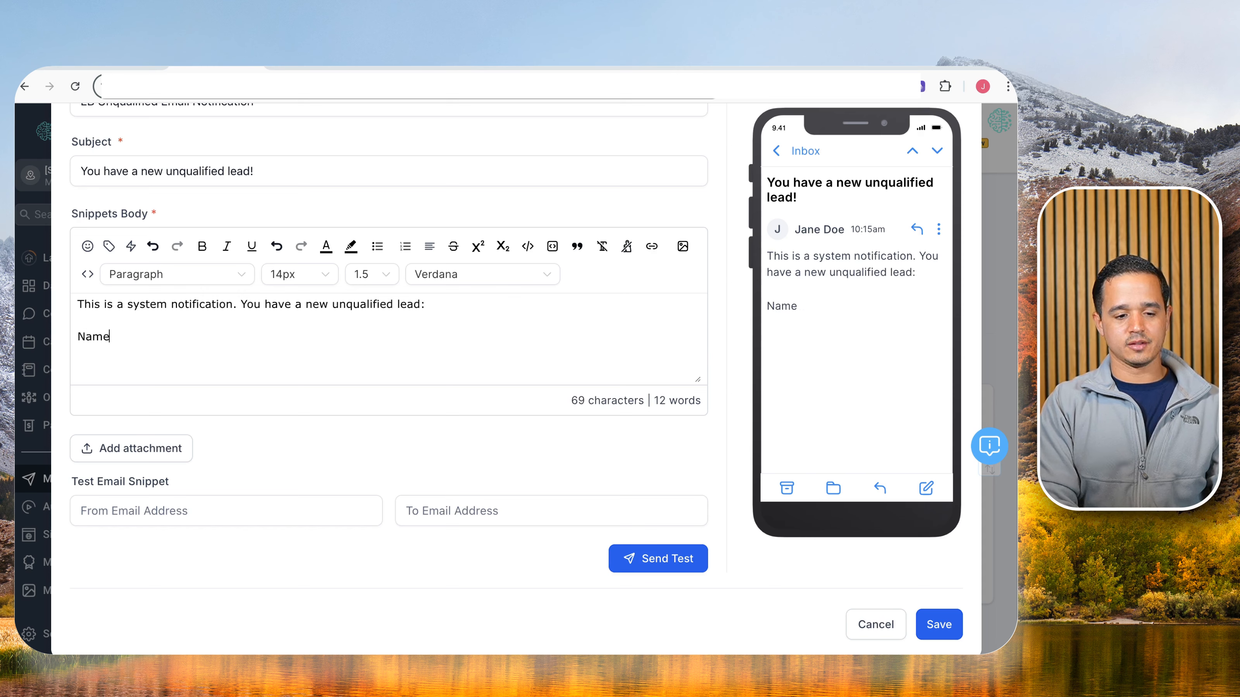
text(: Phone)
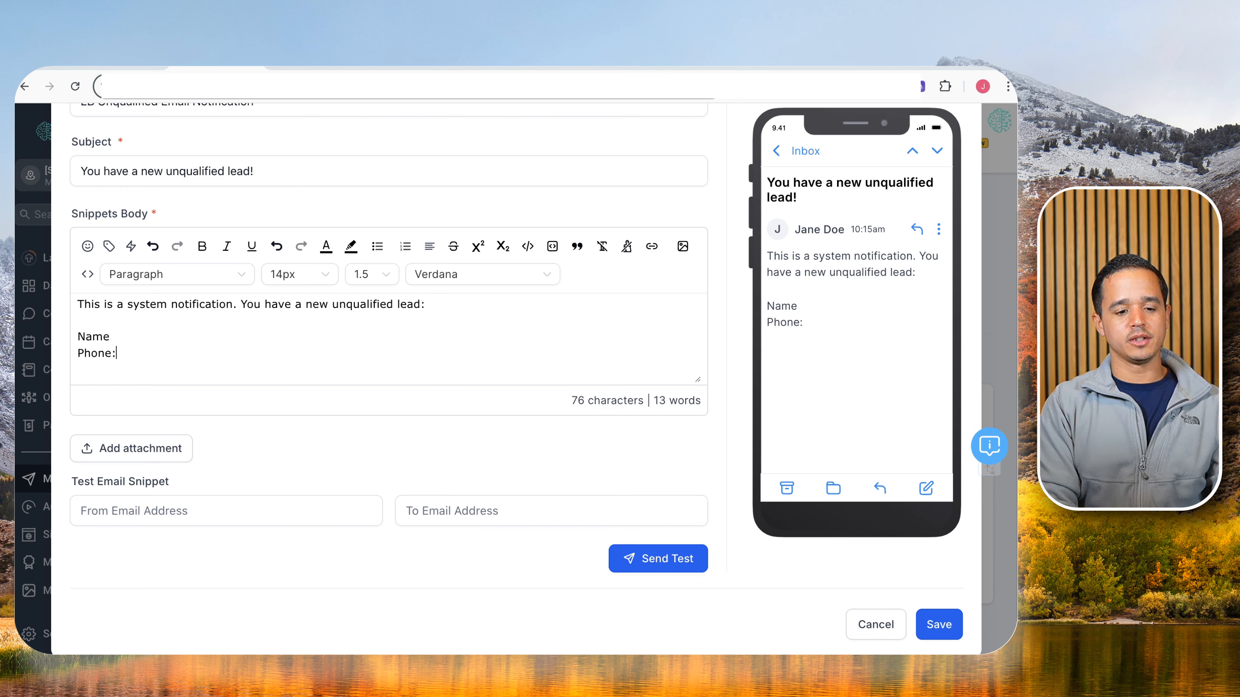
text(:)
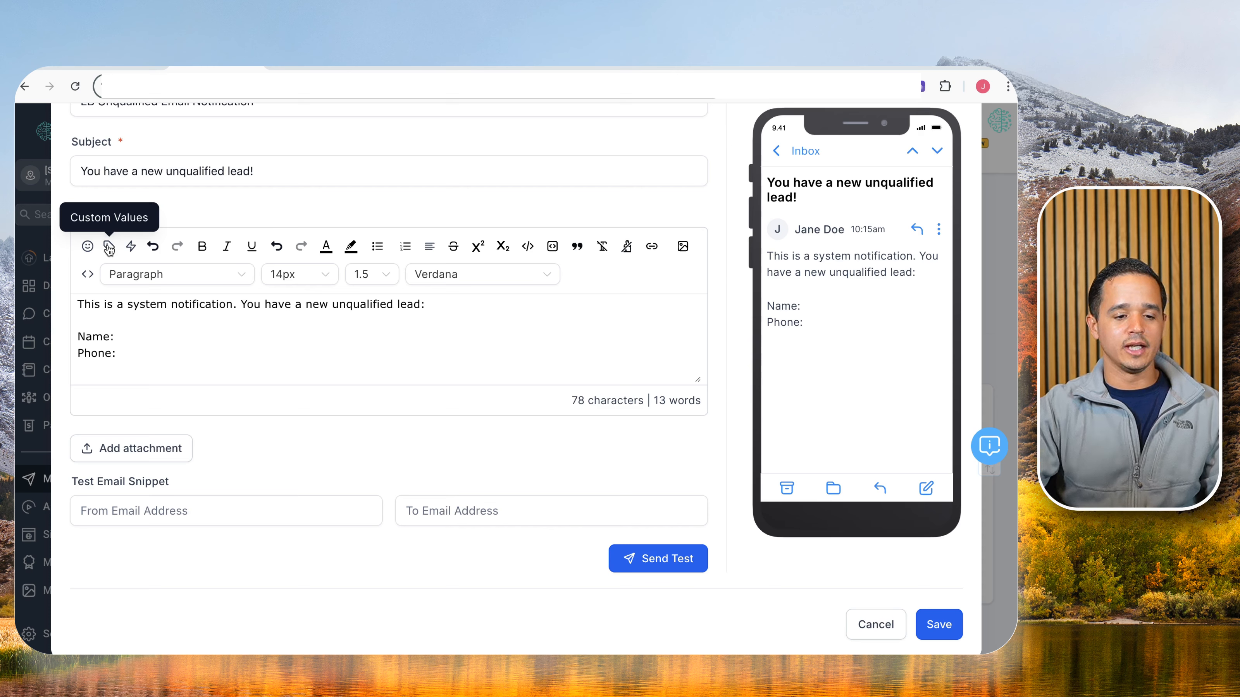
Insert the contact's full name, phone and email custom values after the Name, Phone and Email labels.
click(109, 248)
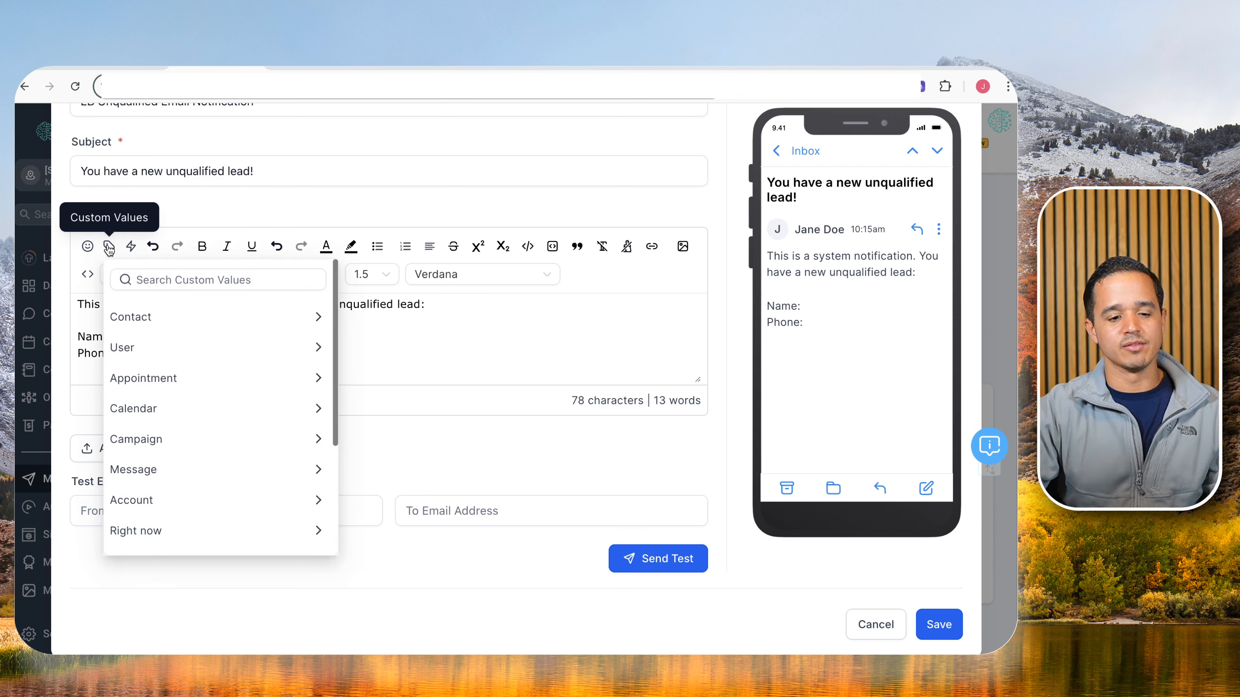
click(146, 315)
click(221, 347)
click(157, 351)
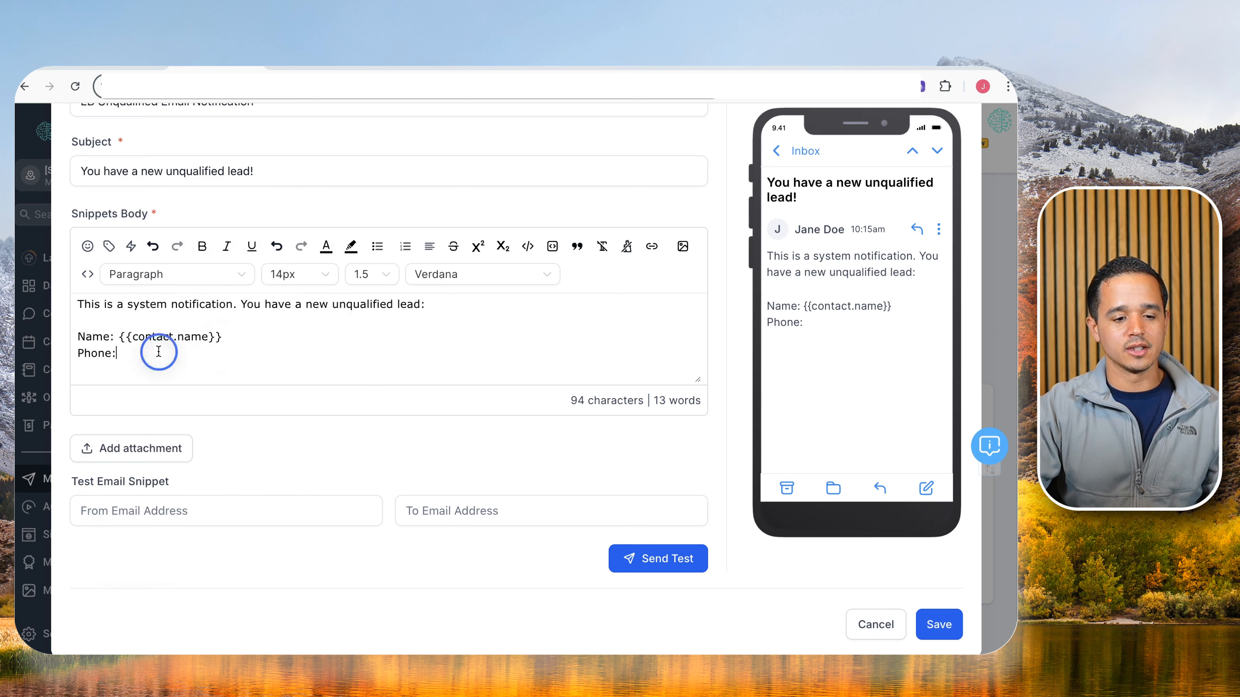
click(109, 248)
click(150, 463)
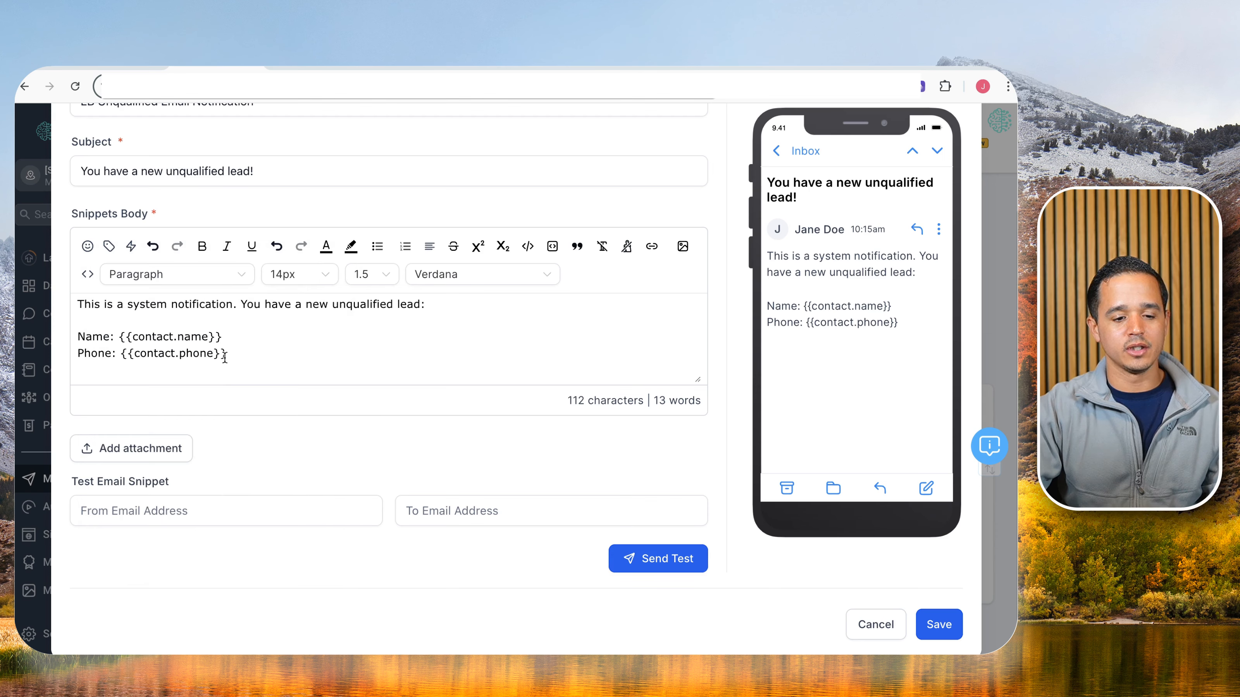
key(Return)
text(Email)
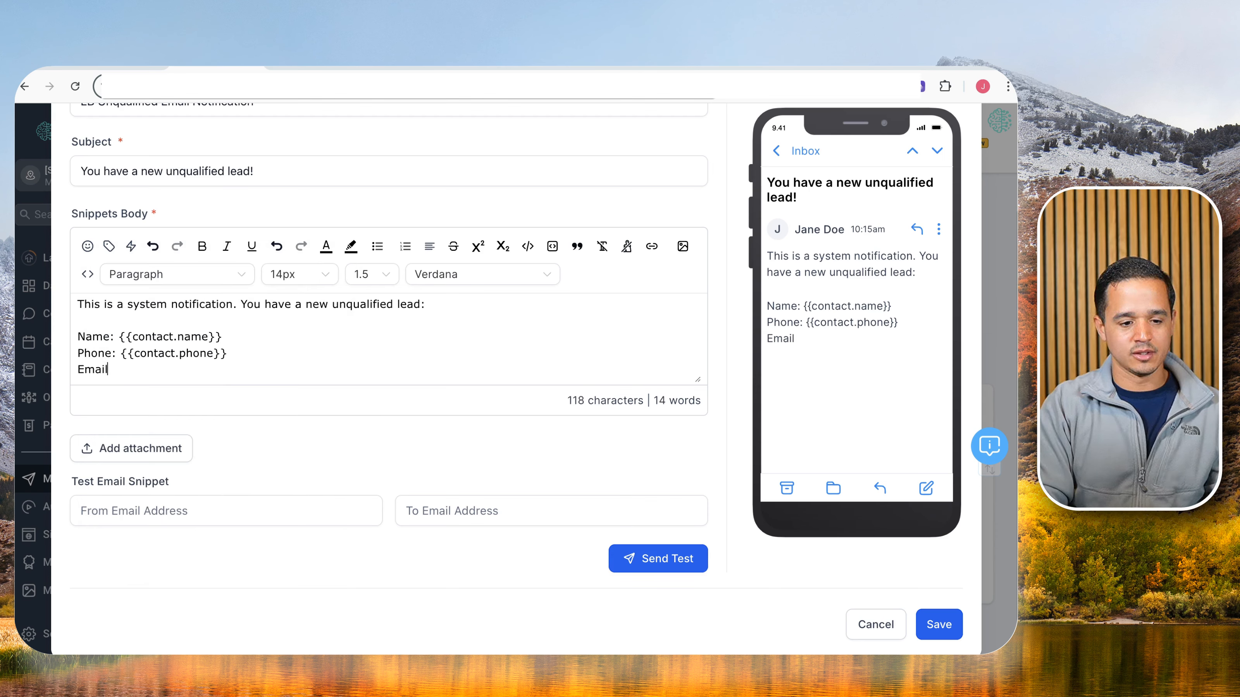
text(:)
click(108, 246)
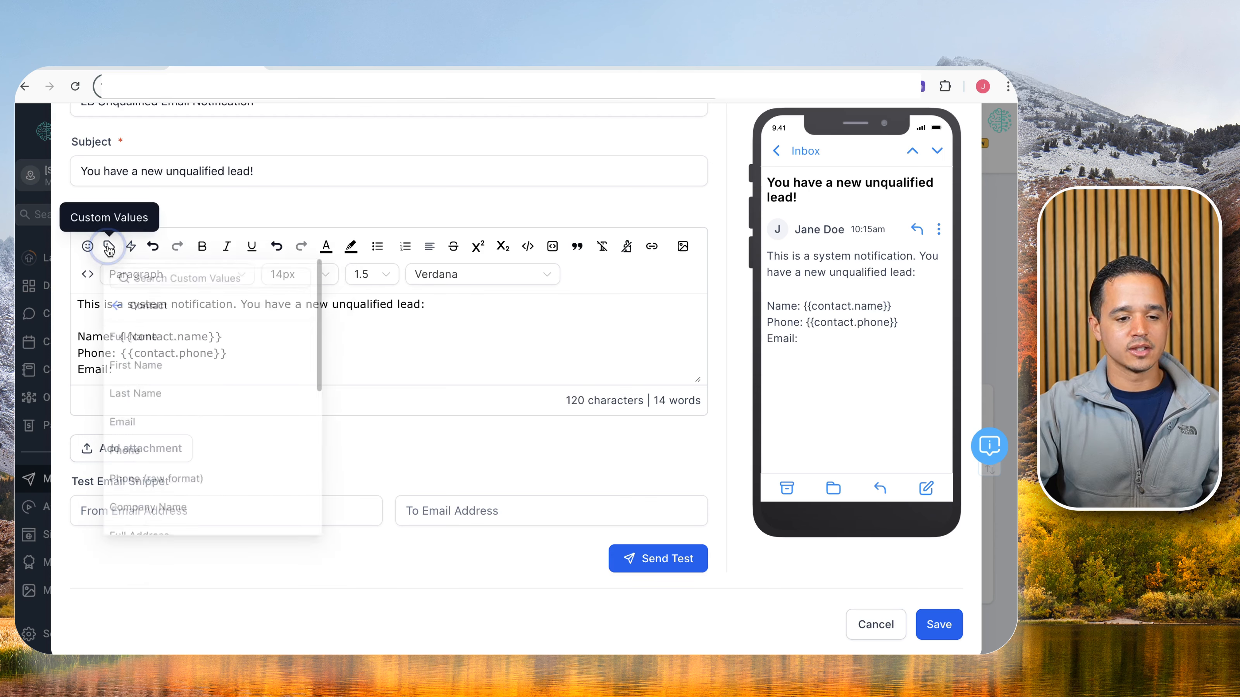
click(152, 435)
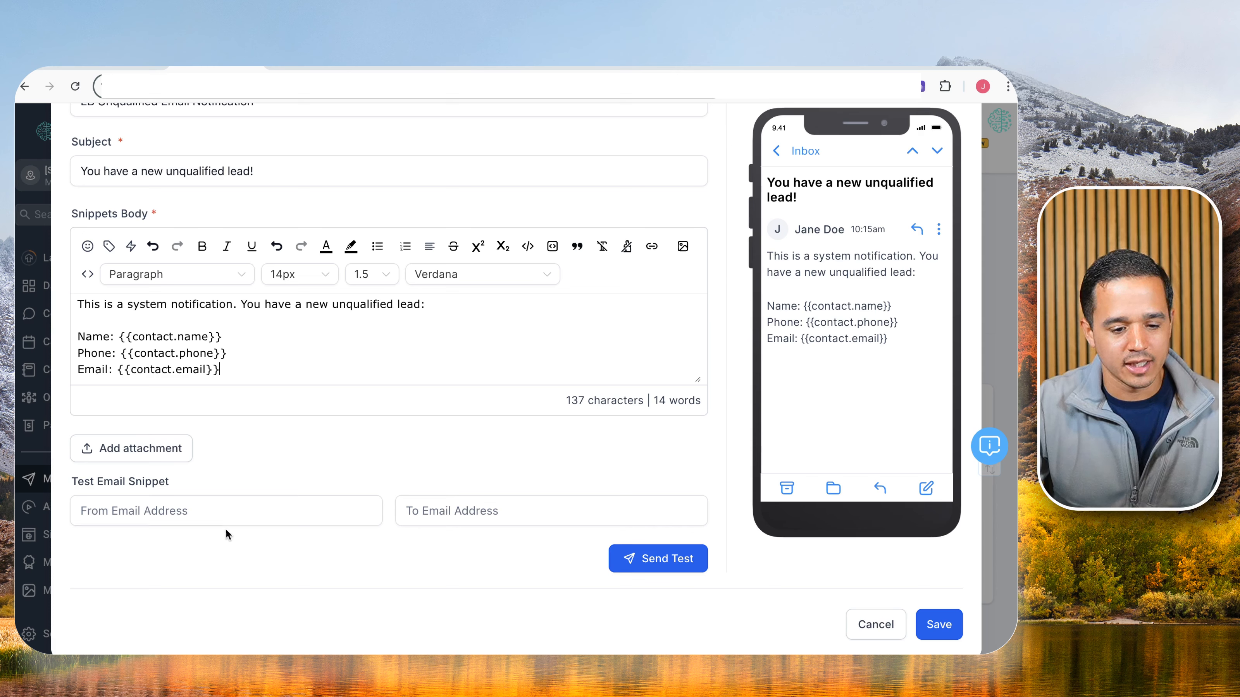
Save the unqualified email snippet and reopen the LB Internal Notifications folder.
click(935, 620)
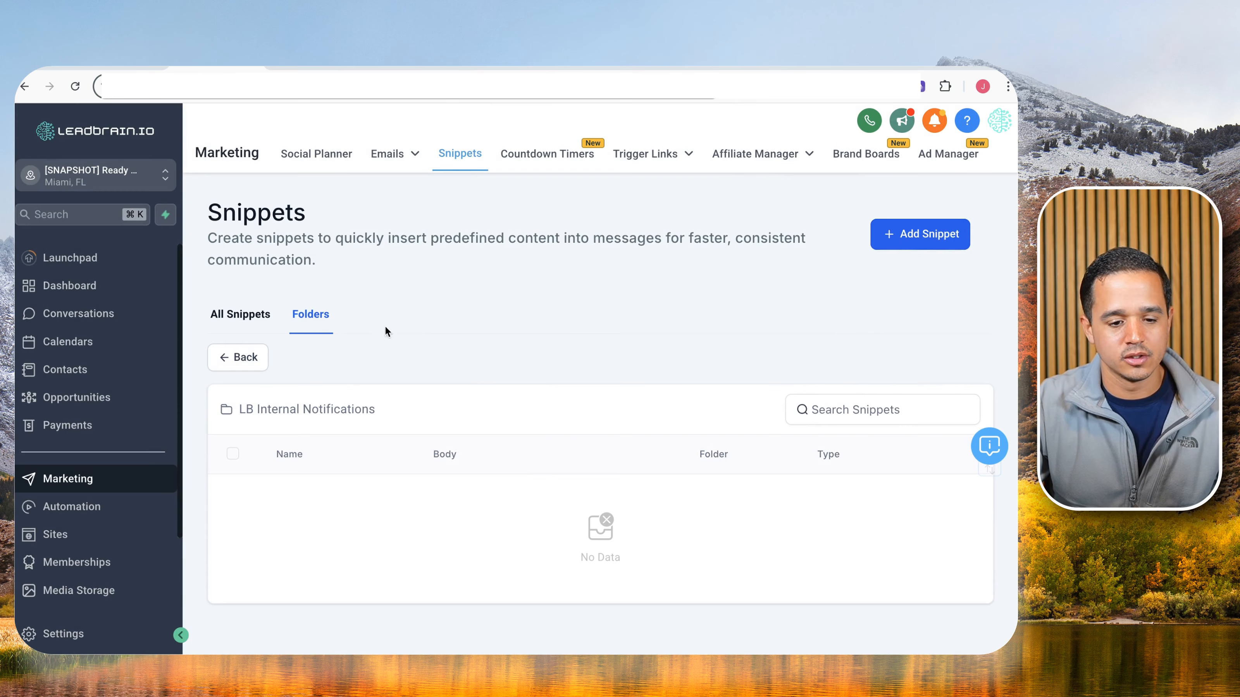
click(315, 315)
click(299, 469)
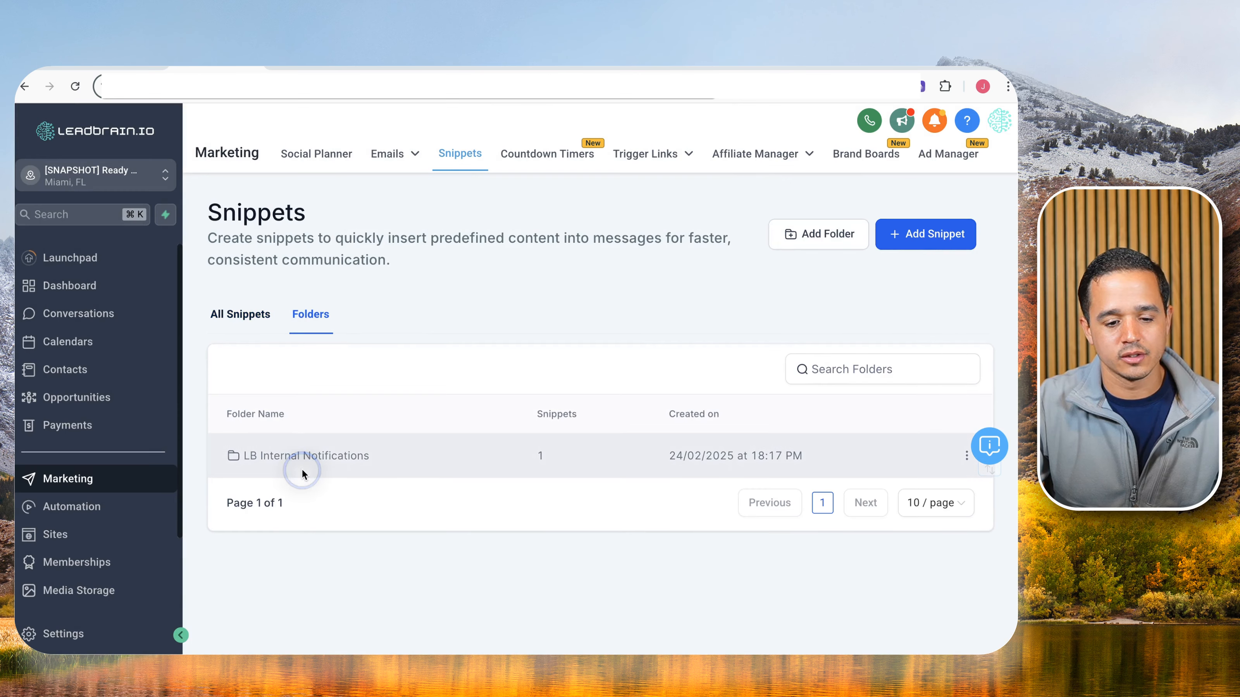
click(890, 230)
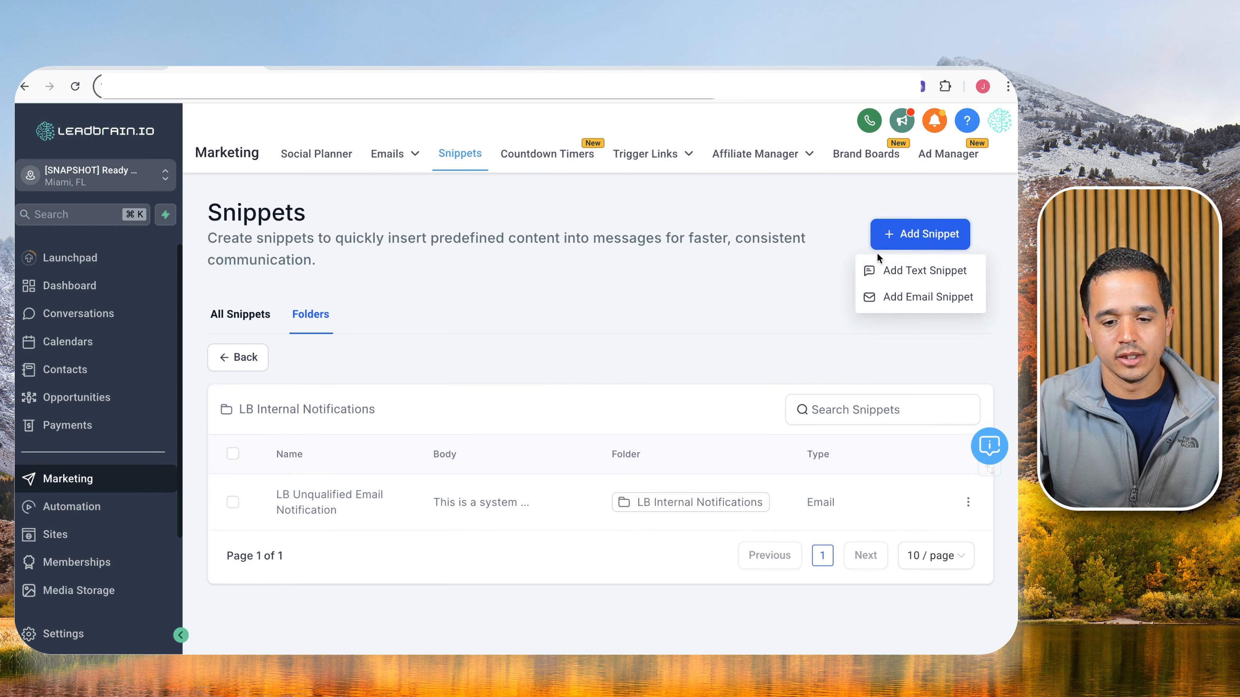
click(336, 488)
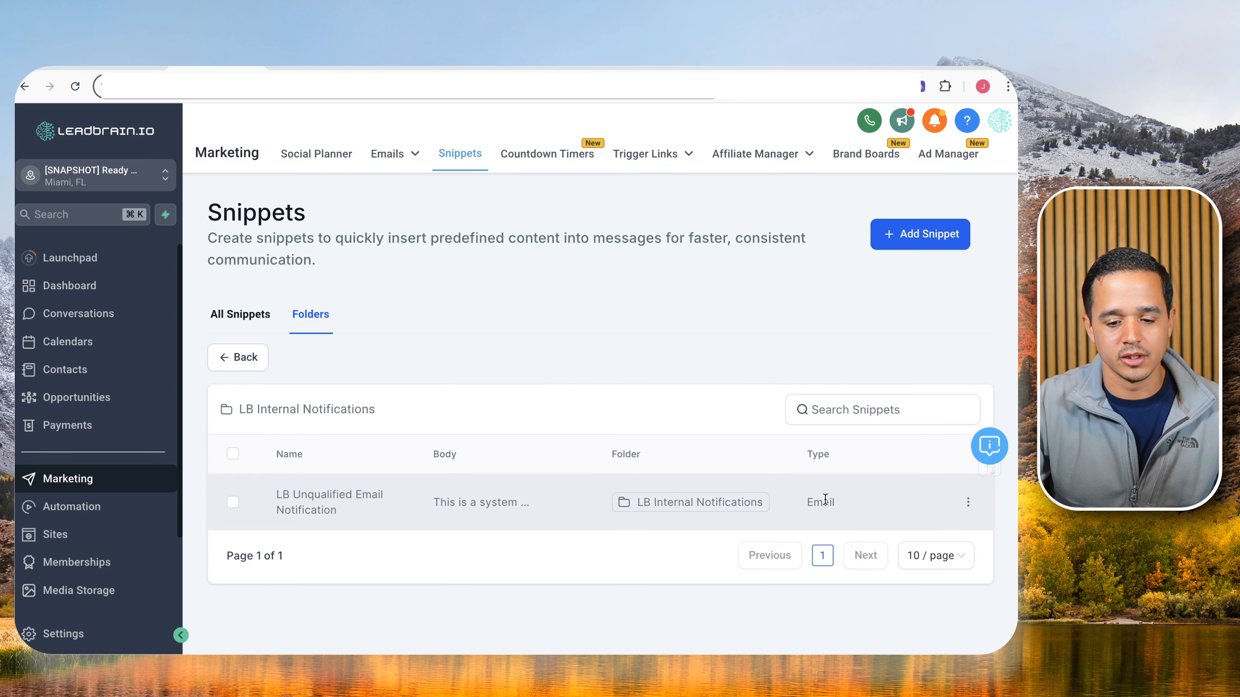
Review the unqualified snippet in its editor and cancel without changes.
click(966, 498)
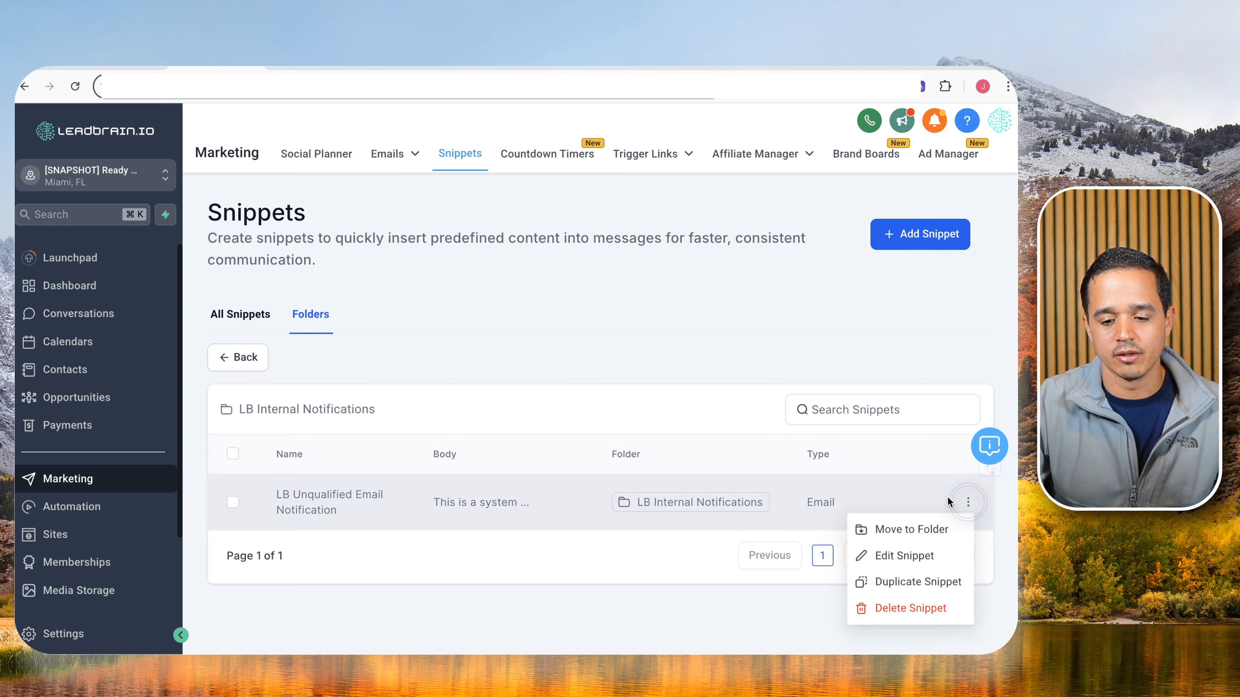
click(902, 556)
scroll(884, 527, down, 1)
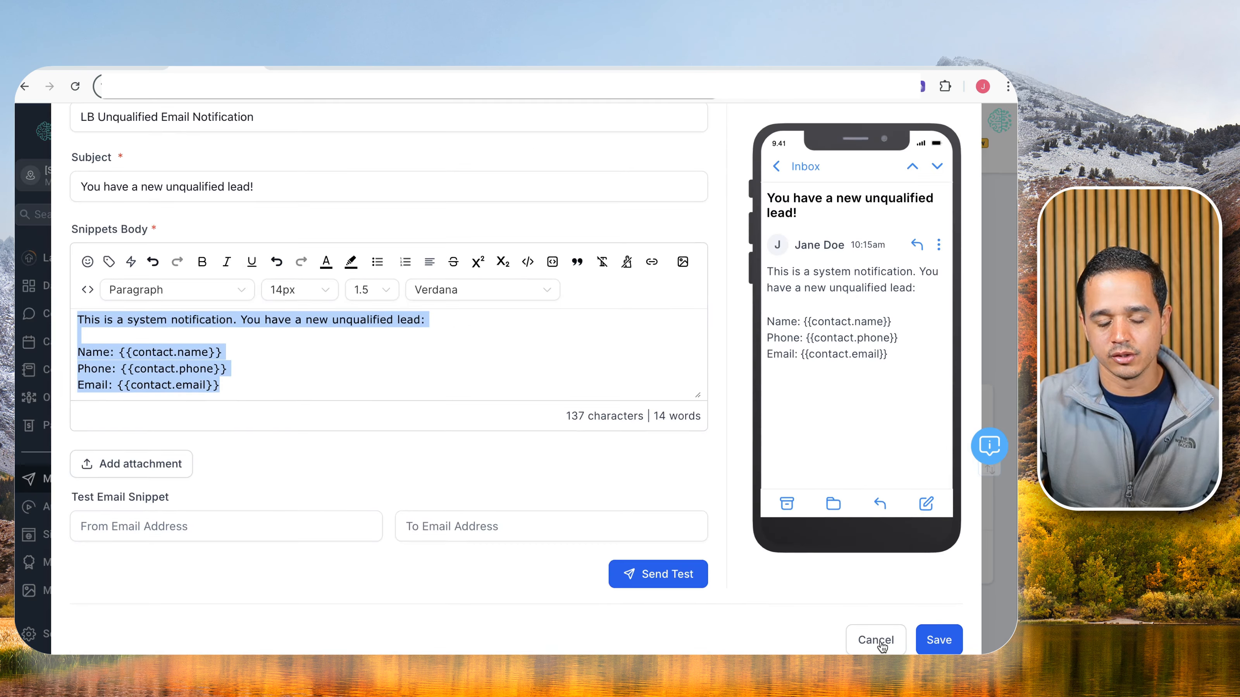
click(879, 643)
click(928, 234)
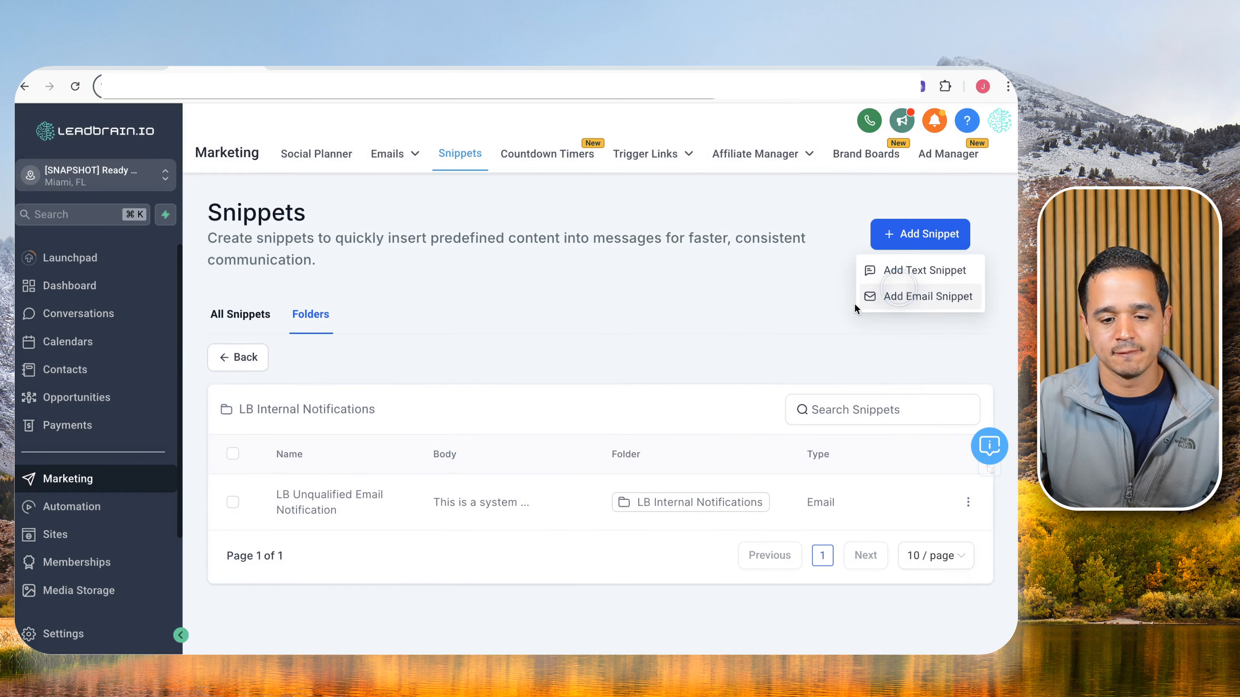
Start an email snippet 'LB Internal Notification Qualified Lead' with subject 'You have a new qualified lead!'.
click(884, 294)
click(295, 229)
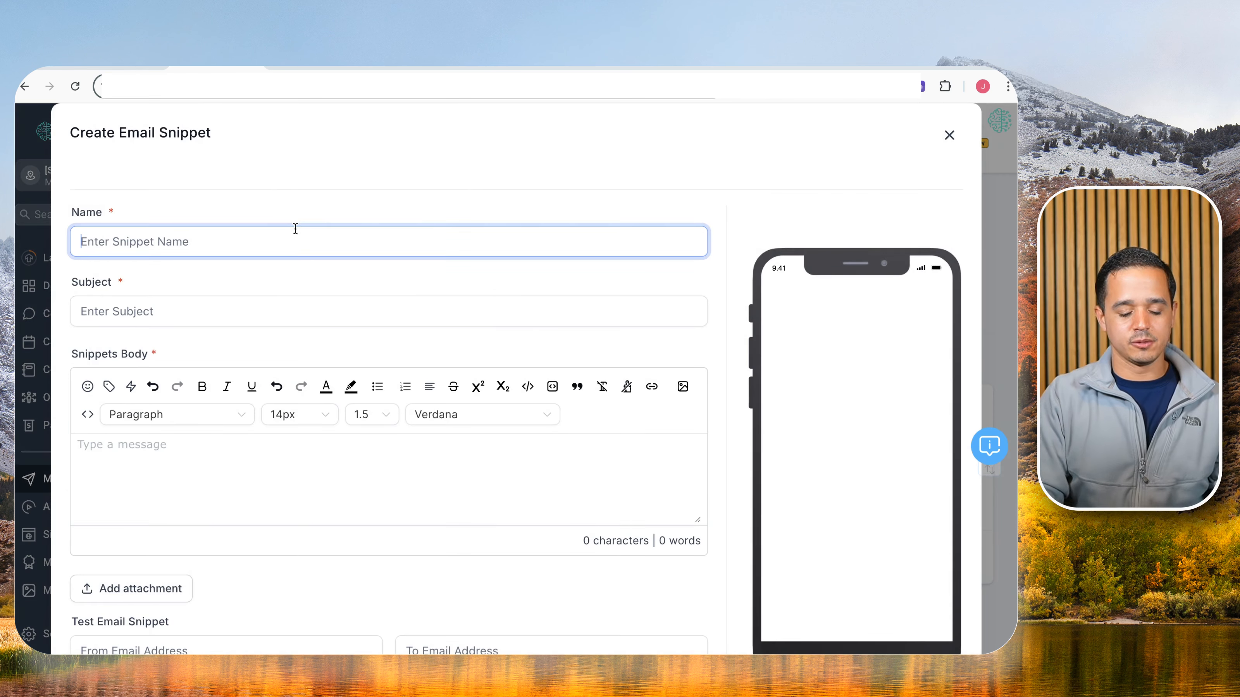
text(LB I)
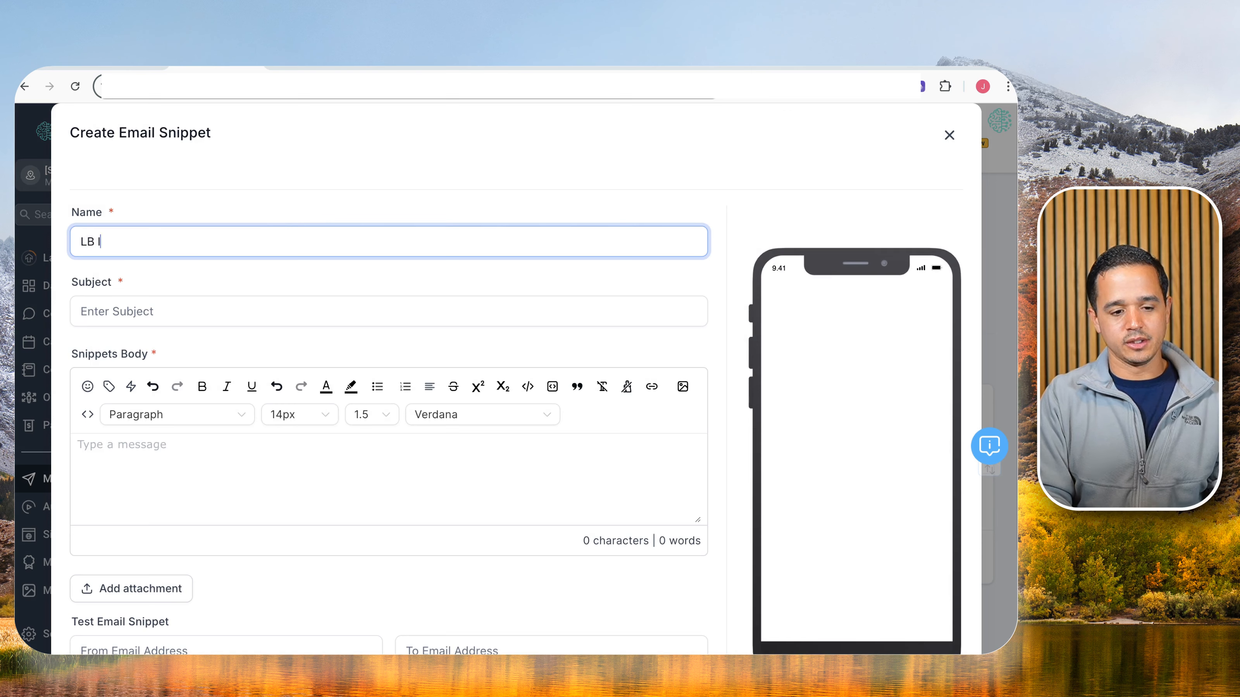
text(nternal Notification Quali)
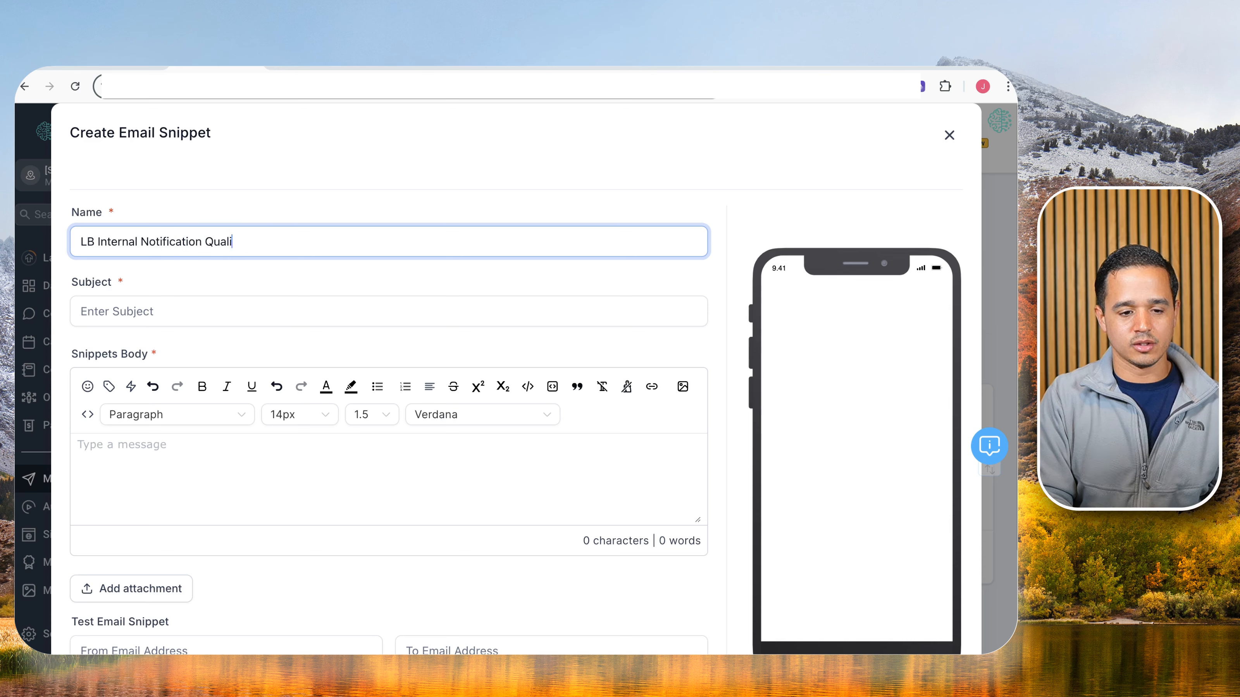
text(fied )
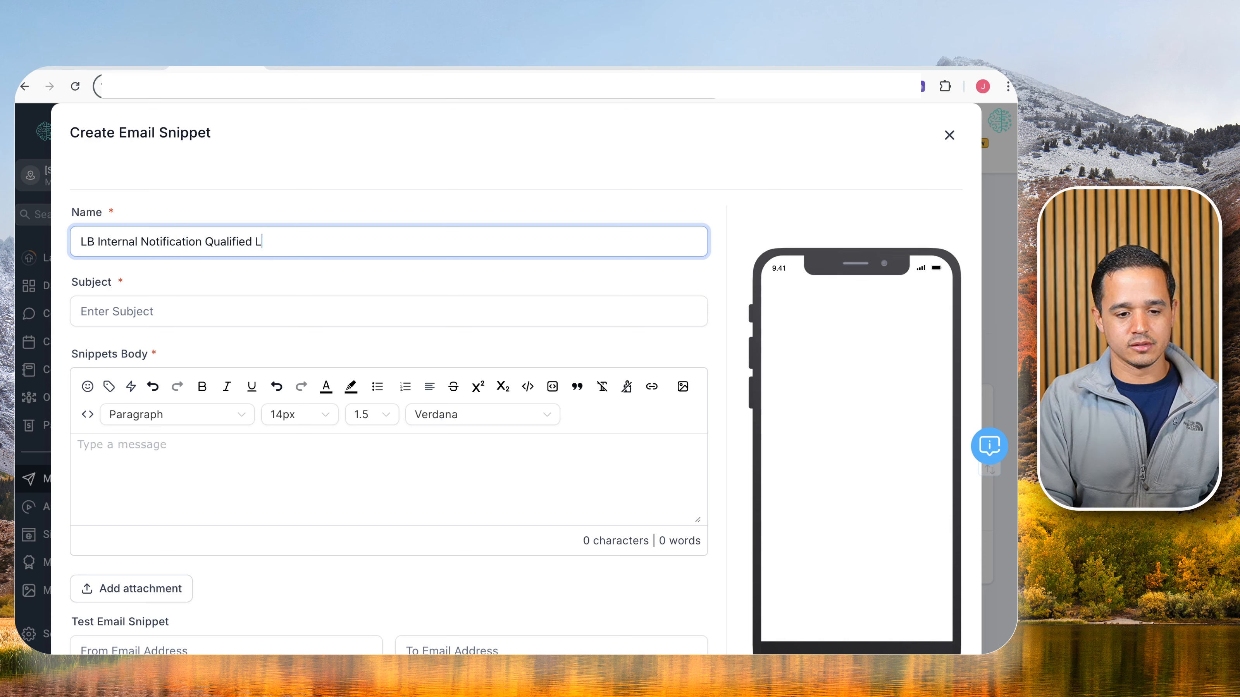
text(Lead)
click(175, 311)
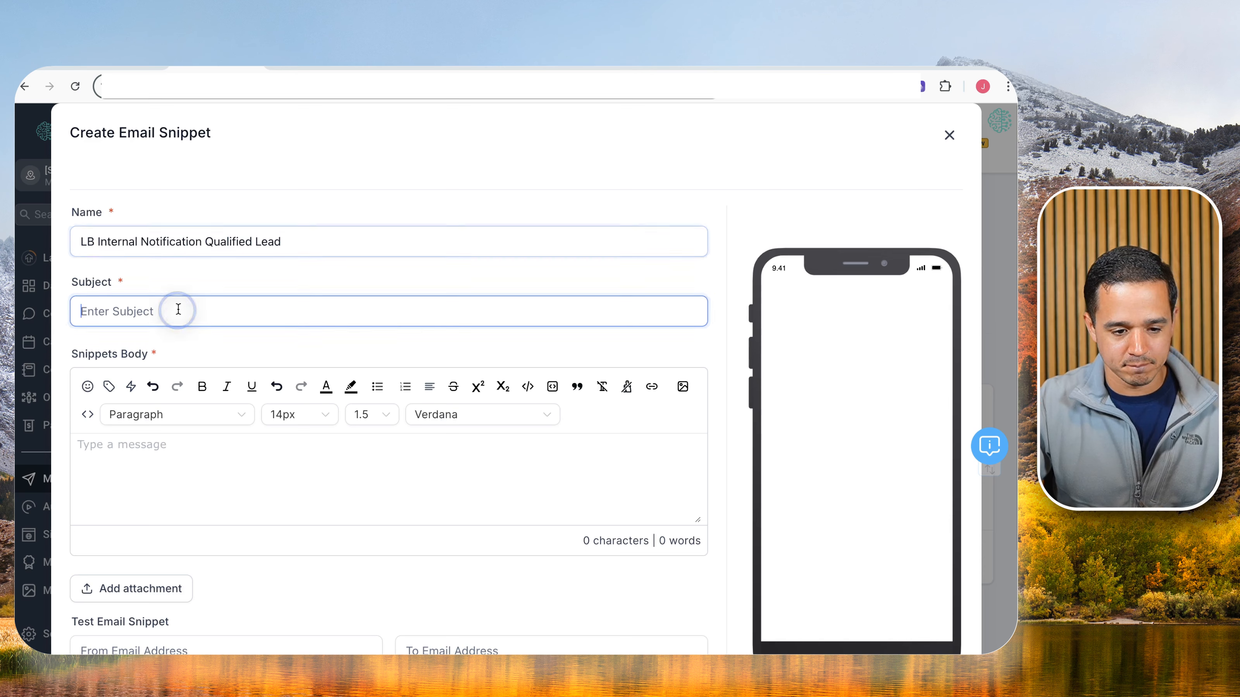
text(You have a new qualified lead)
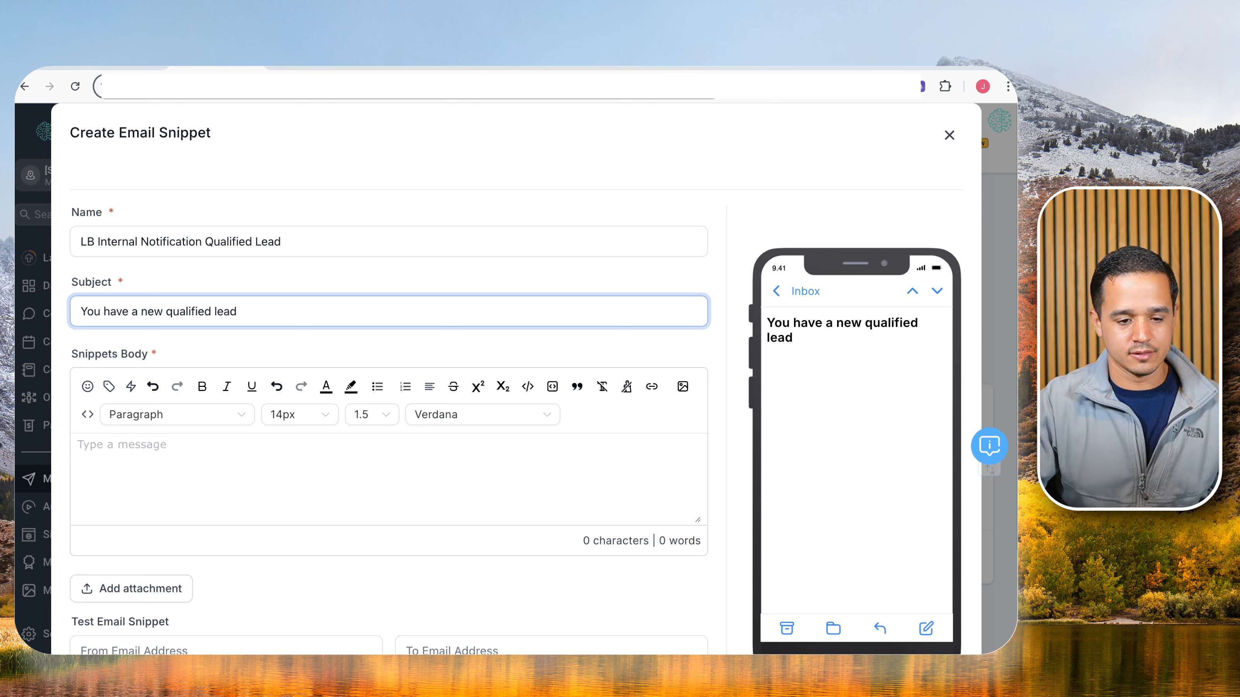
Paste the notification body, replace 'unqualified' with bold 'qualified', and save the snippet.
click(353, 468)
text(This is a system notification. You have a new unqualified lead:  Name: {{contact.name}} Phone: {{contact.phone}} Email: {{contact.email}})
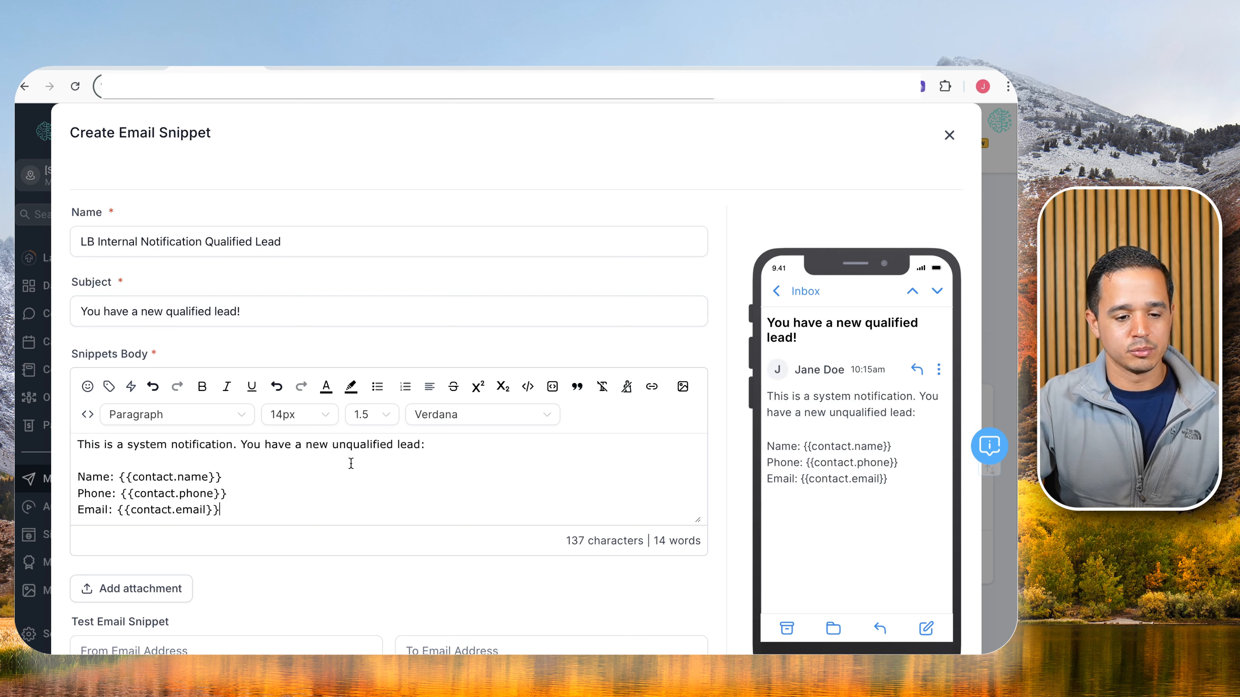
double_click(357, 448)
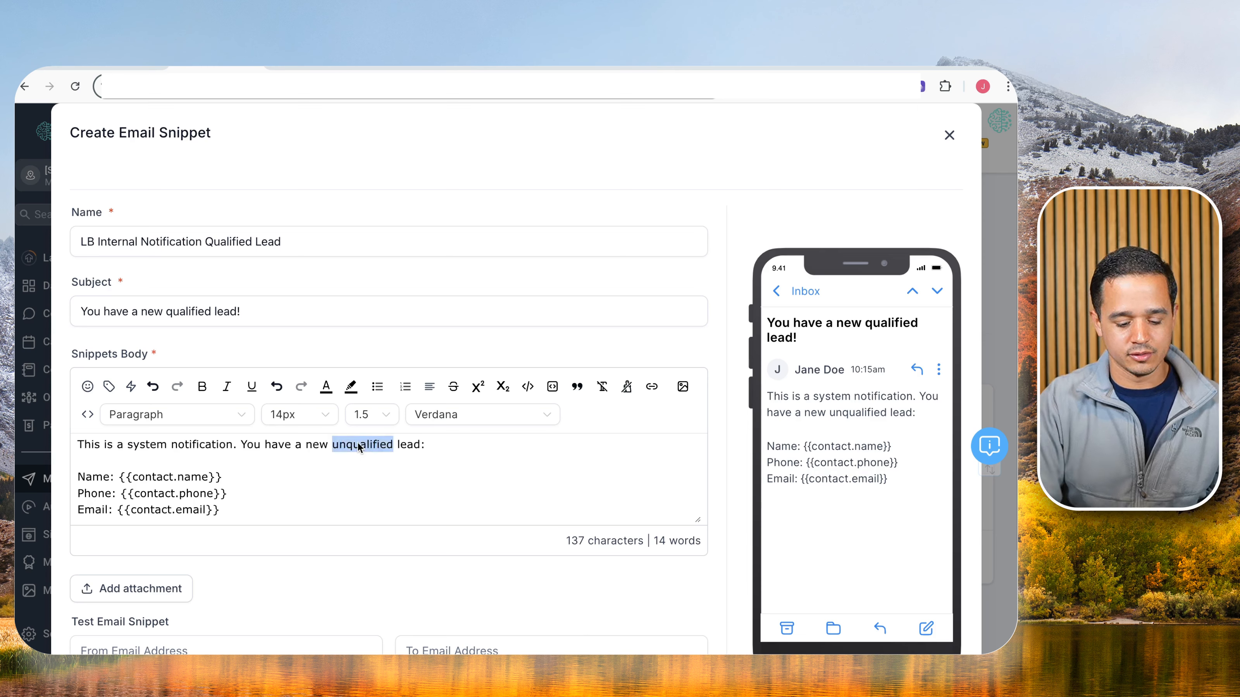
text(qualified)
key(shift+Left)
key(shift+Left)
key(shift+Left)
key(shift+Left)
key(shift+Left)
key(shift+Left)
key(shift+Left)
key(shift+Left)
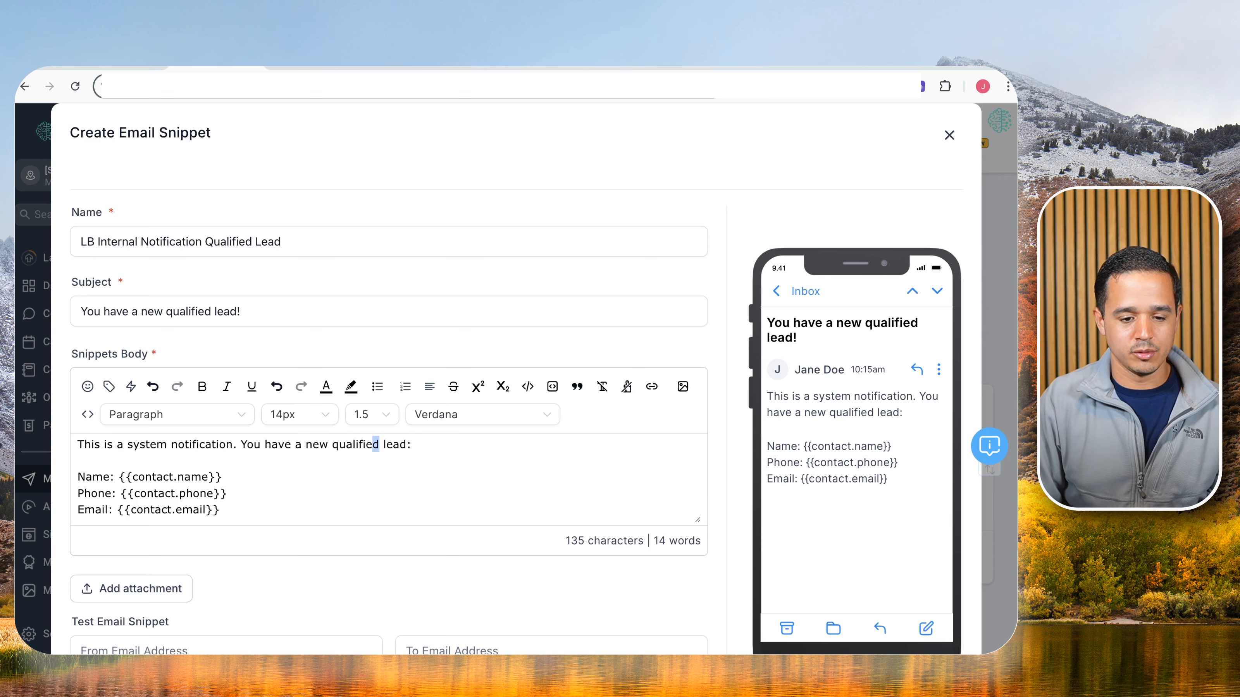
key(ctrl+b)
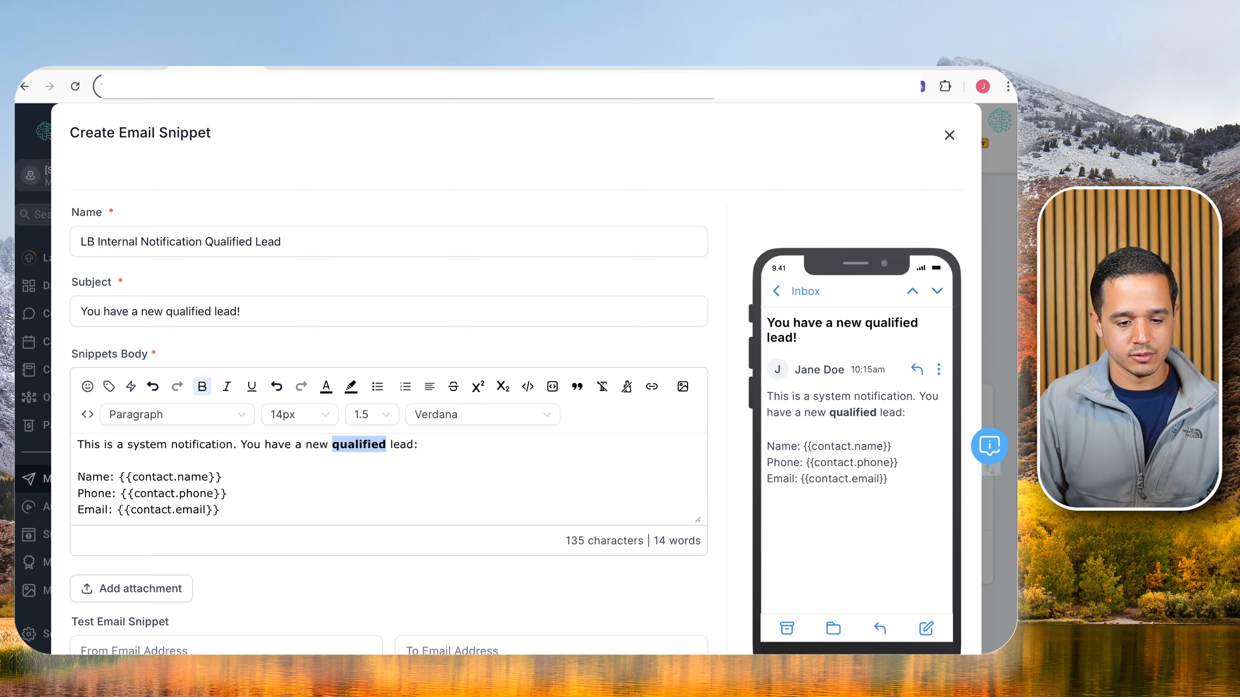
scroll(523, 512, down, 3)
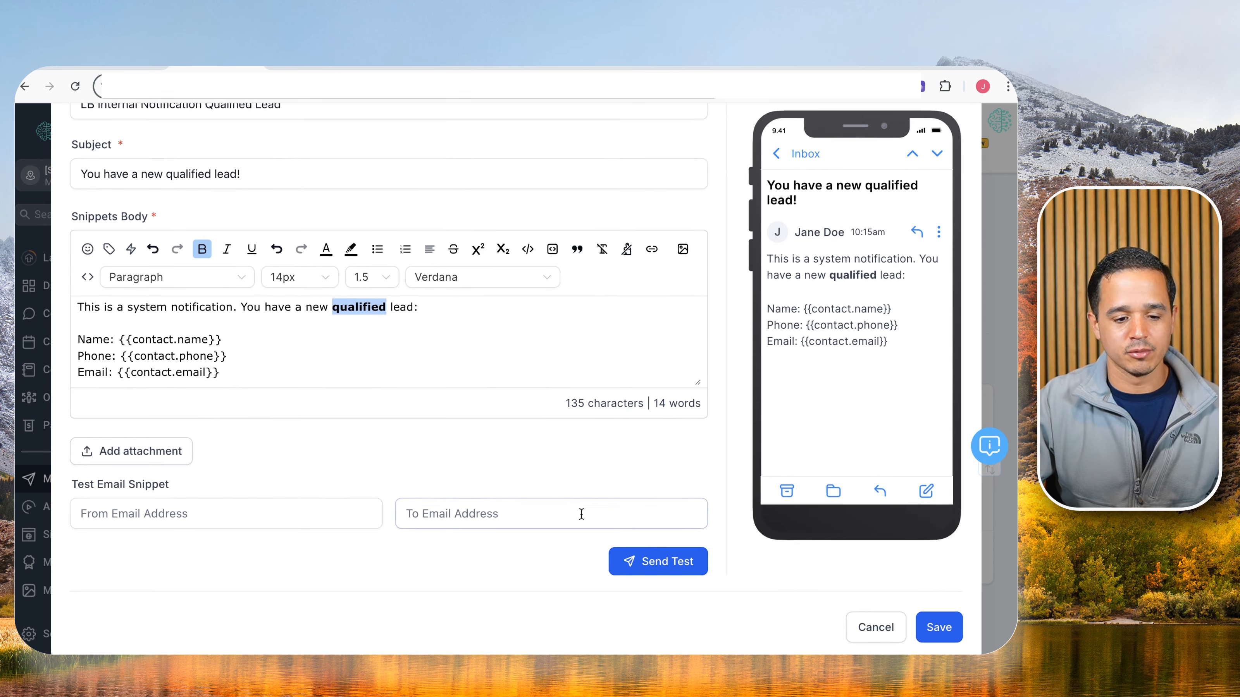
click(931, 624)
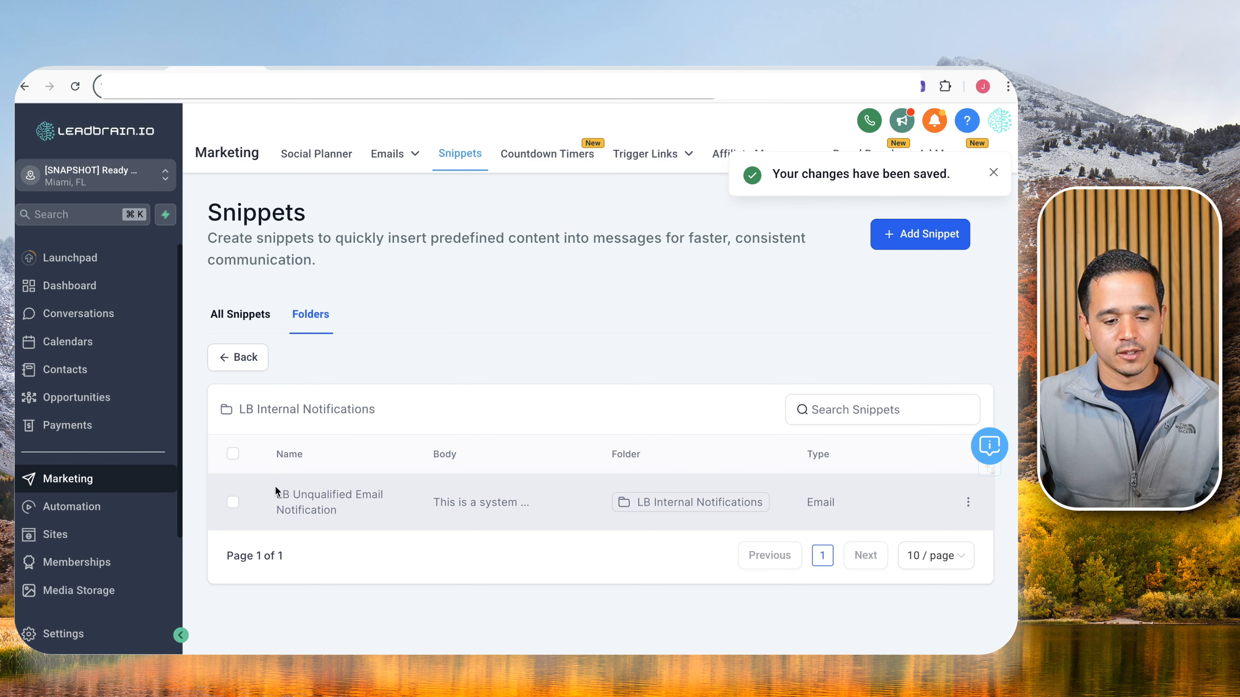
Rename the qualified snippet to 'LB Qualified Email Notification', based on the unqualified snippet's copied name.
triple_click(331, 491)
key(super+c)
click(248, 323)
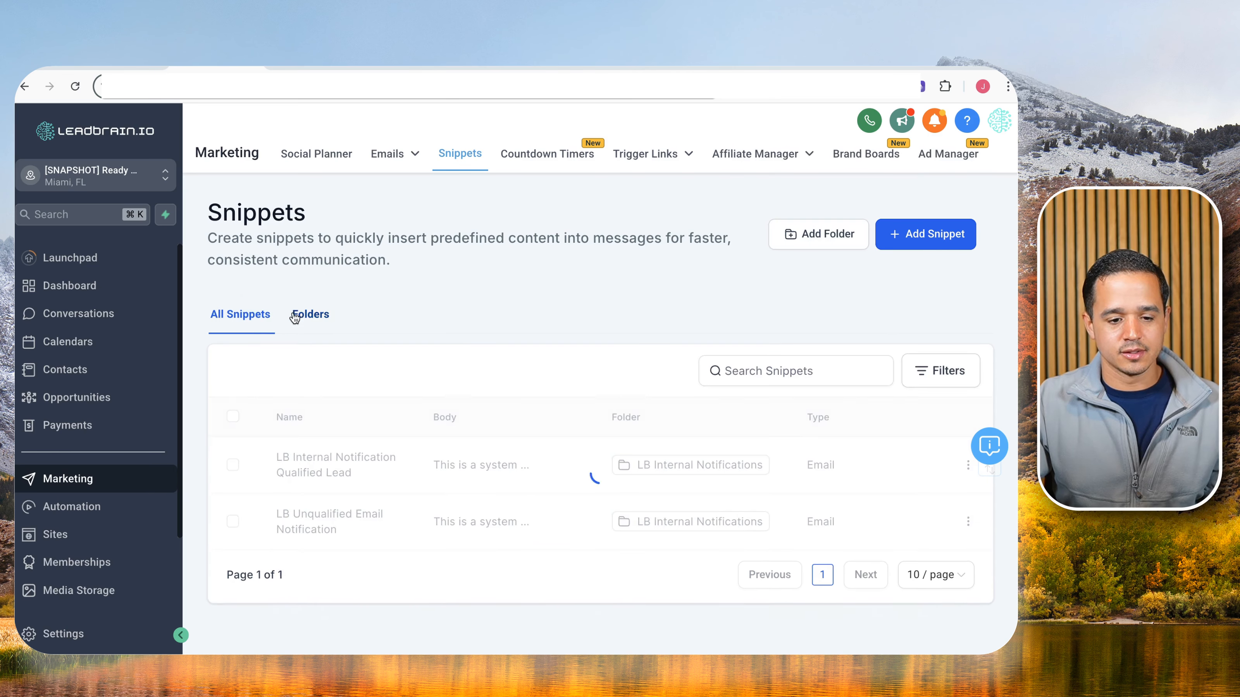
click(307, 315)
click(341, 457)
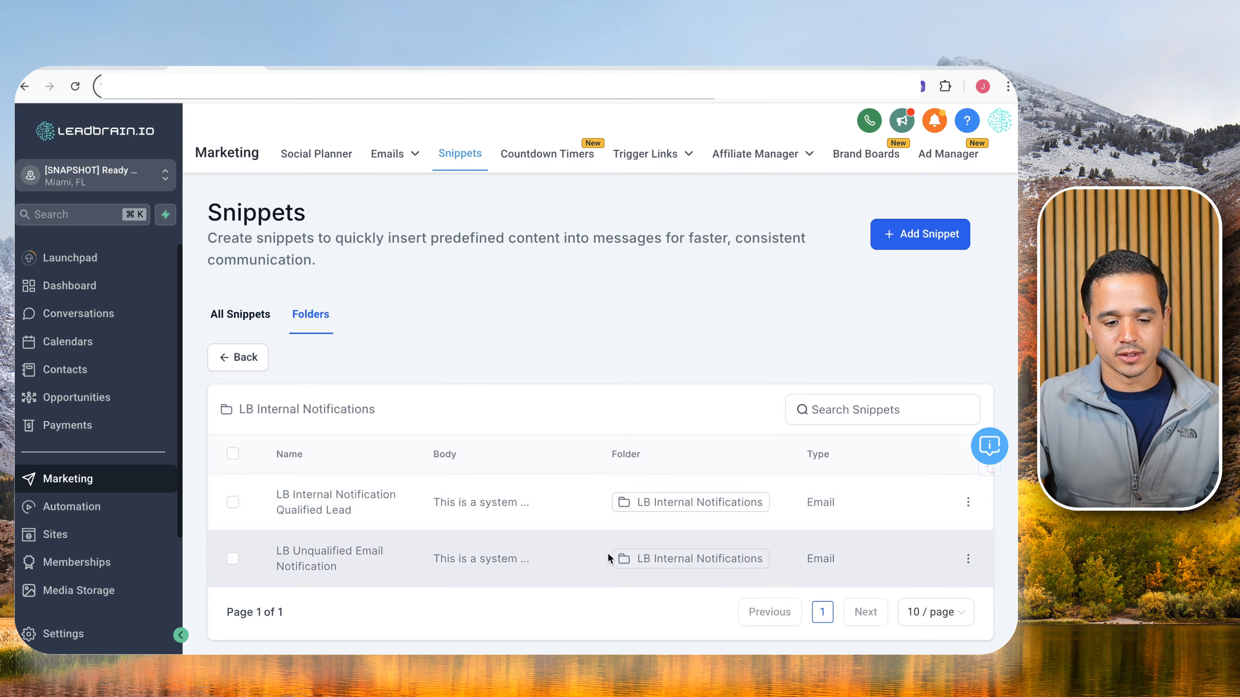
click(967, 502)
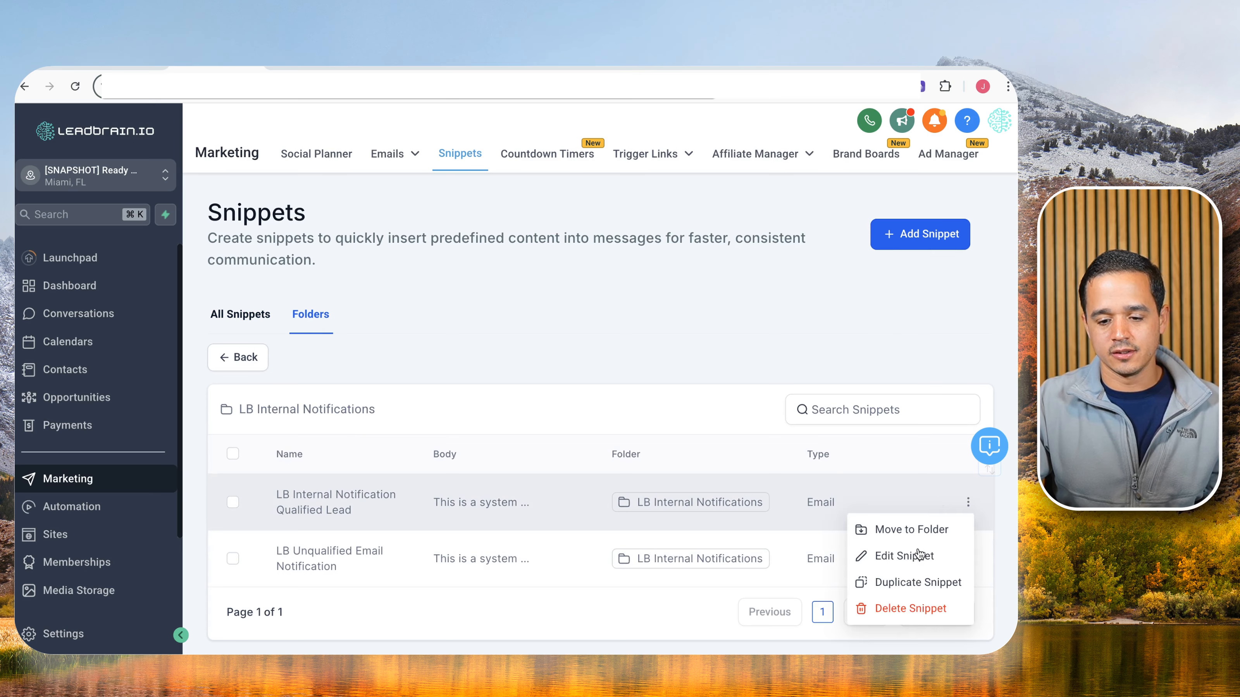
click(905, 555)
triple_click(258, 242)
key(super+v)
double_click(100, 240)
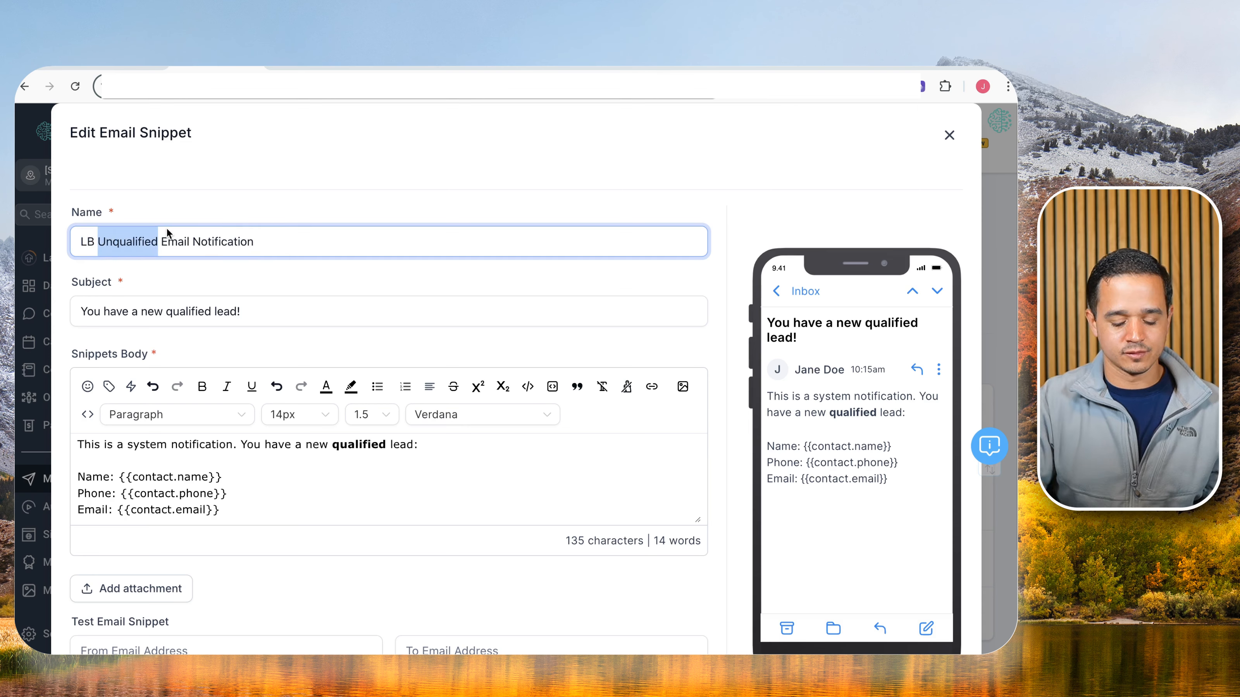
text(Qu)
text(alified)
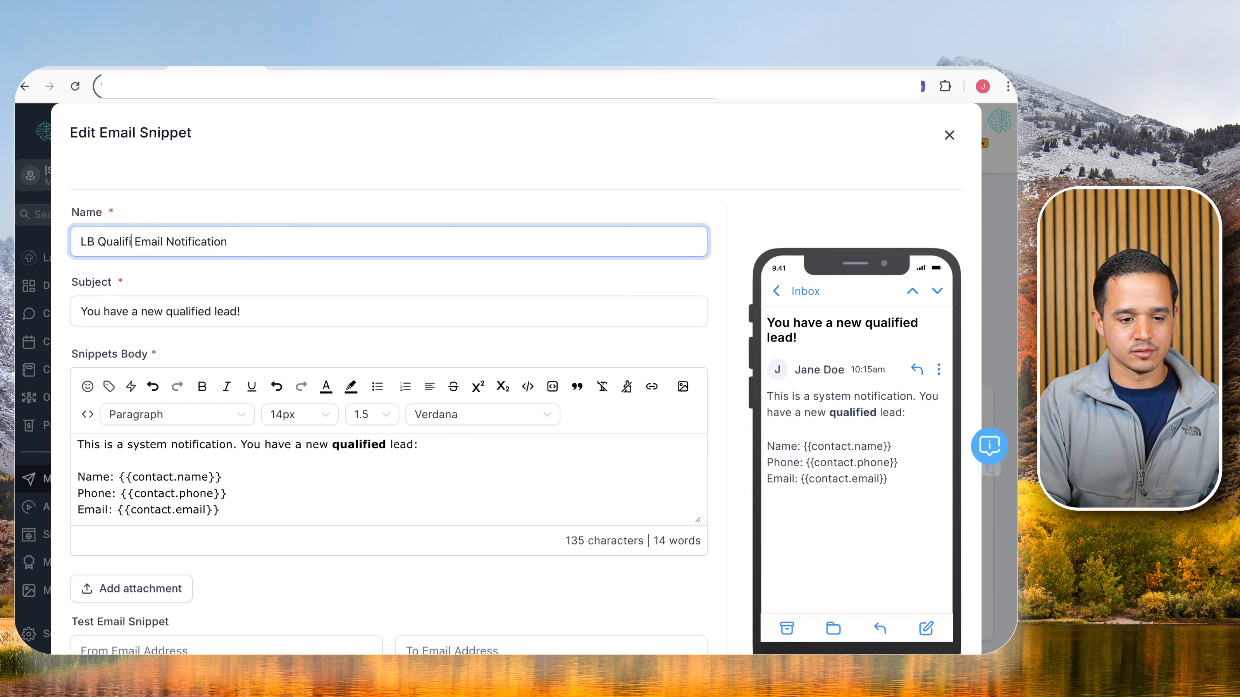
scroll(863, 420, down, 3)
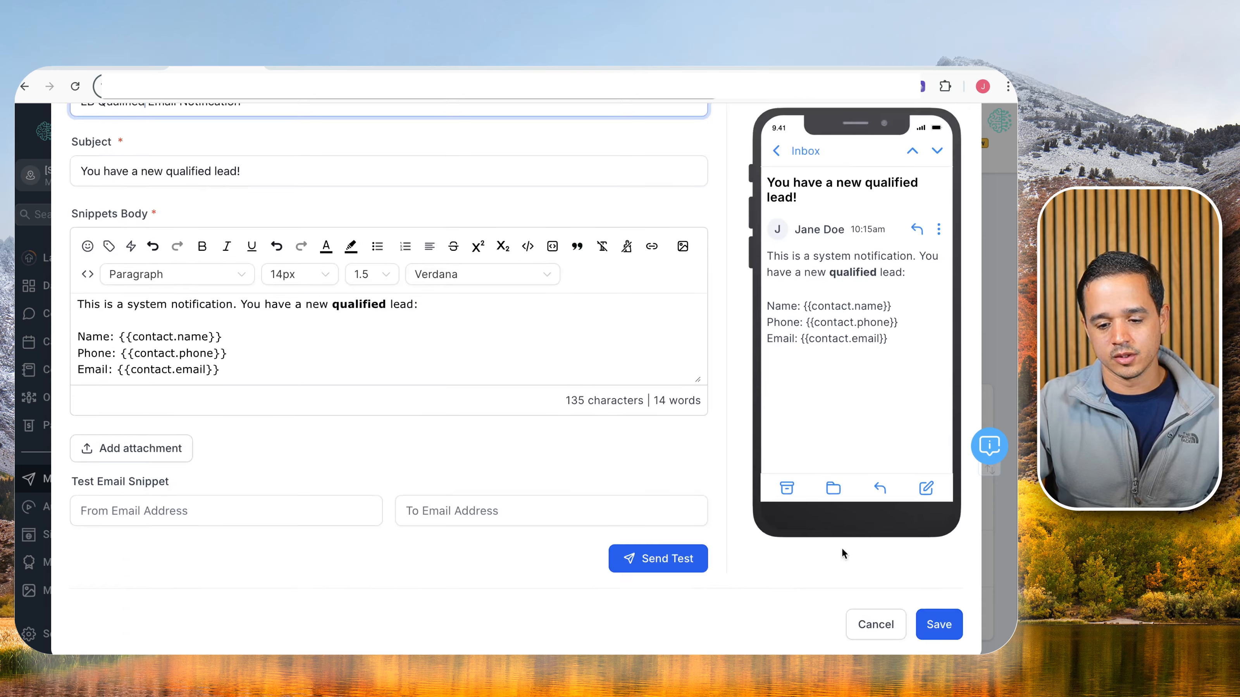
click(934, 622)
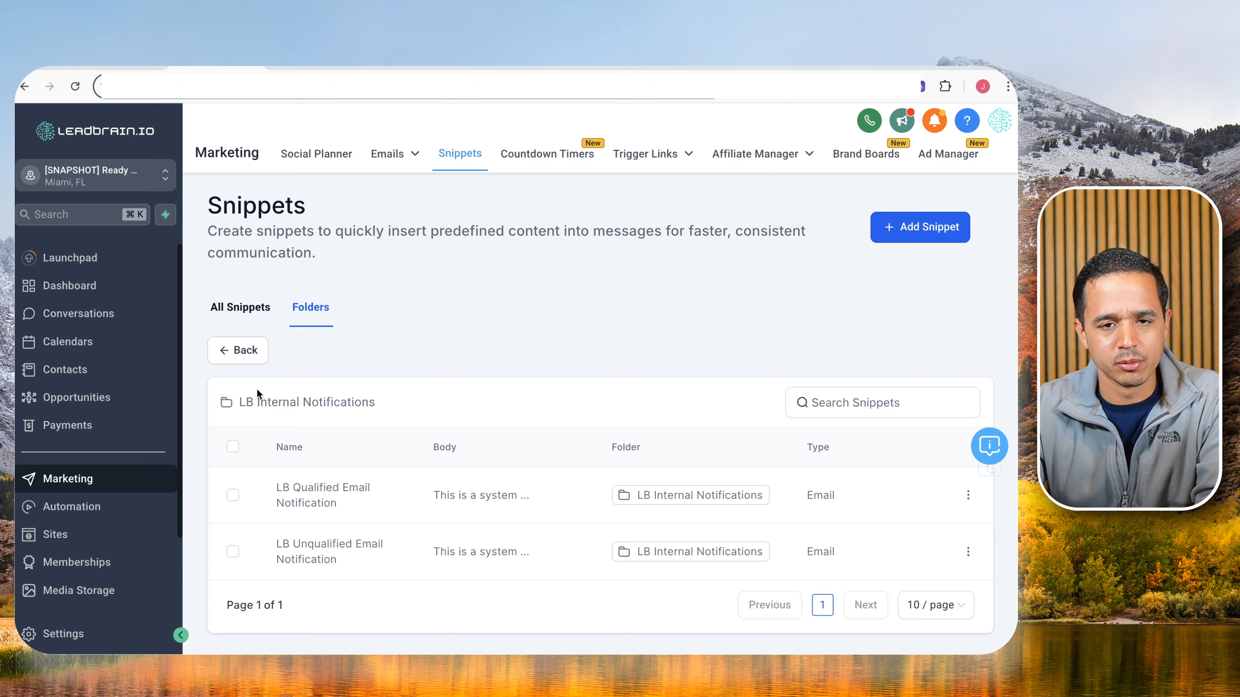
Draw red diagonal strokes forming an X across the Unqualified Lead Email and Qualified Lead Email boxes.
mouse_move(416, 156)
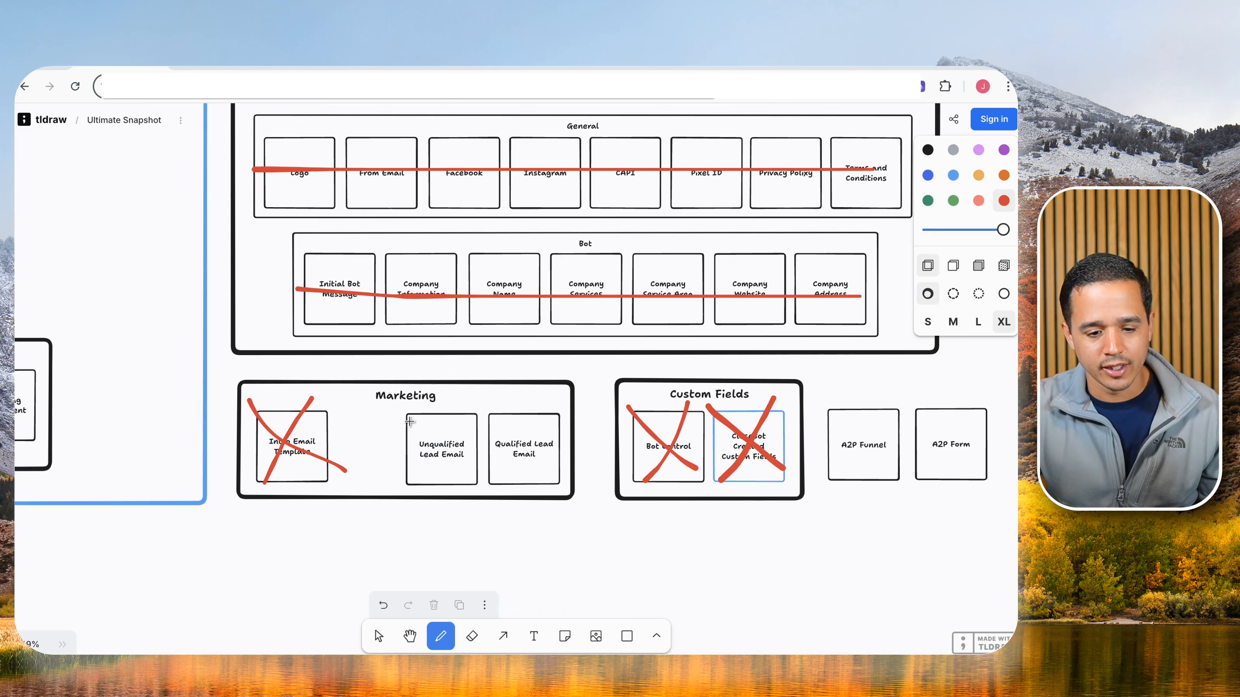
drag(403, 414, 566, 482)
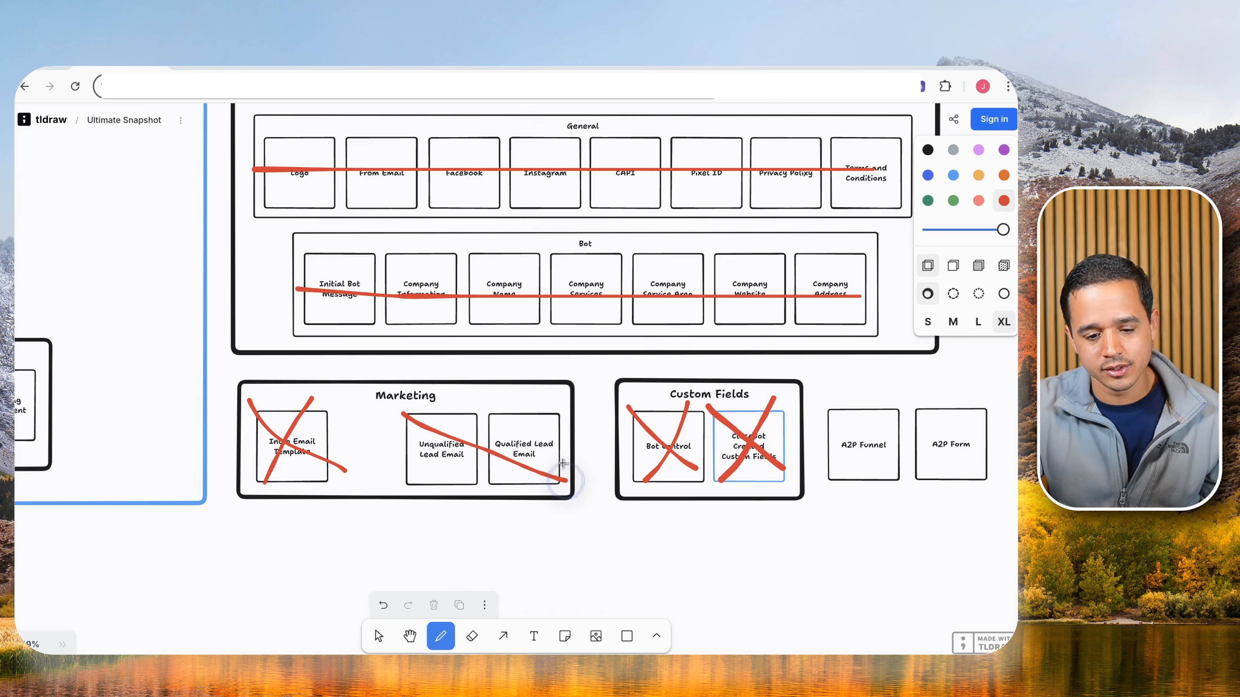
drag(561, 414, 437, 473)
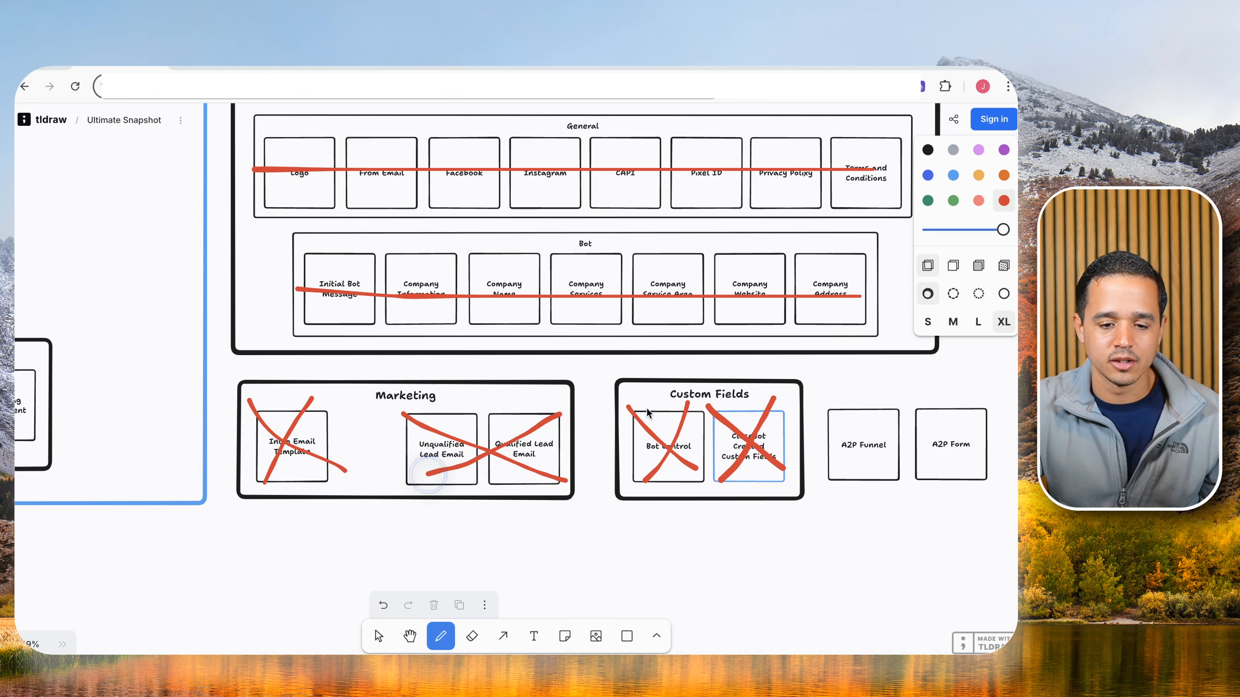
scroll(684, 420, up, 5)
scroll(762, 433, down, 4)
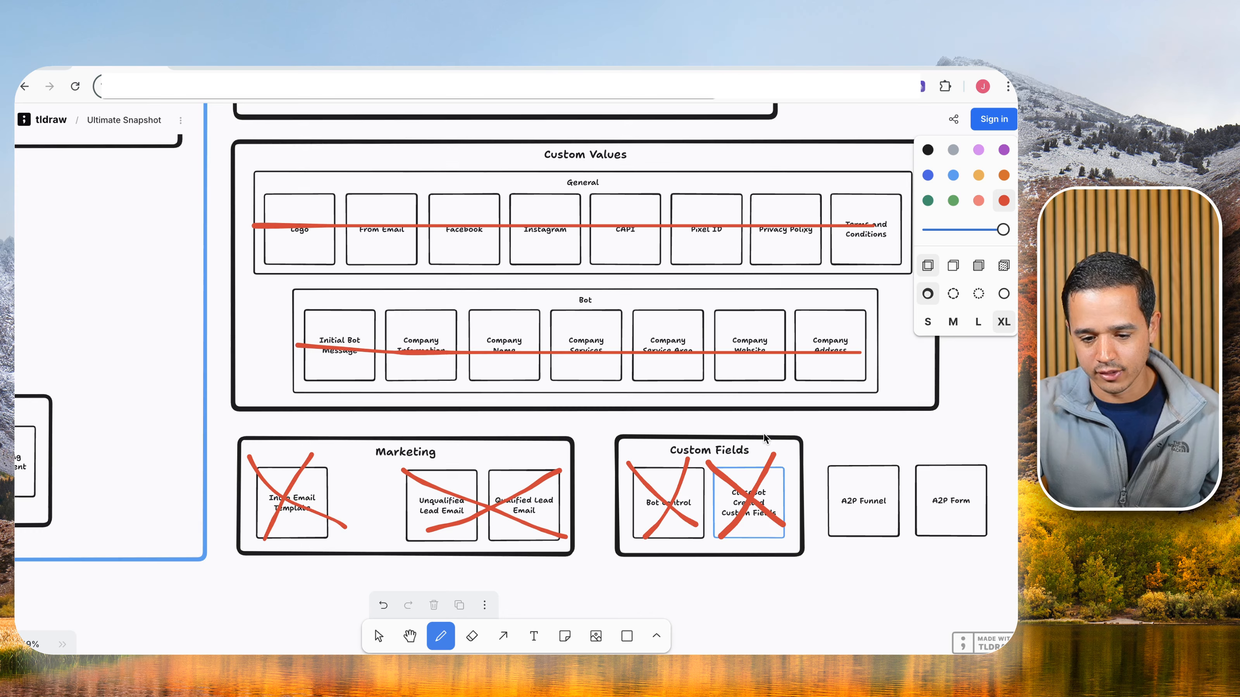
scroll(763, 435, right, 6)
scroll(764, 438, right, 2)
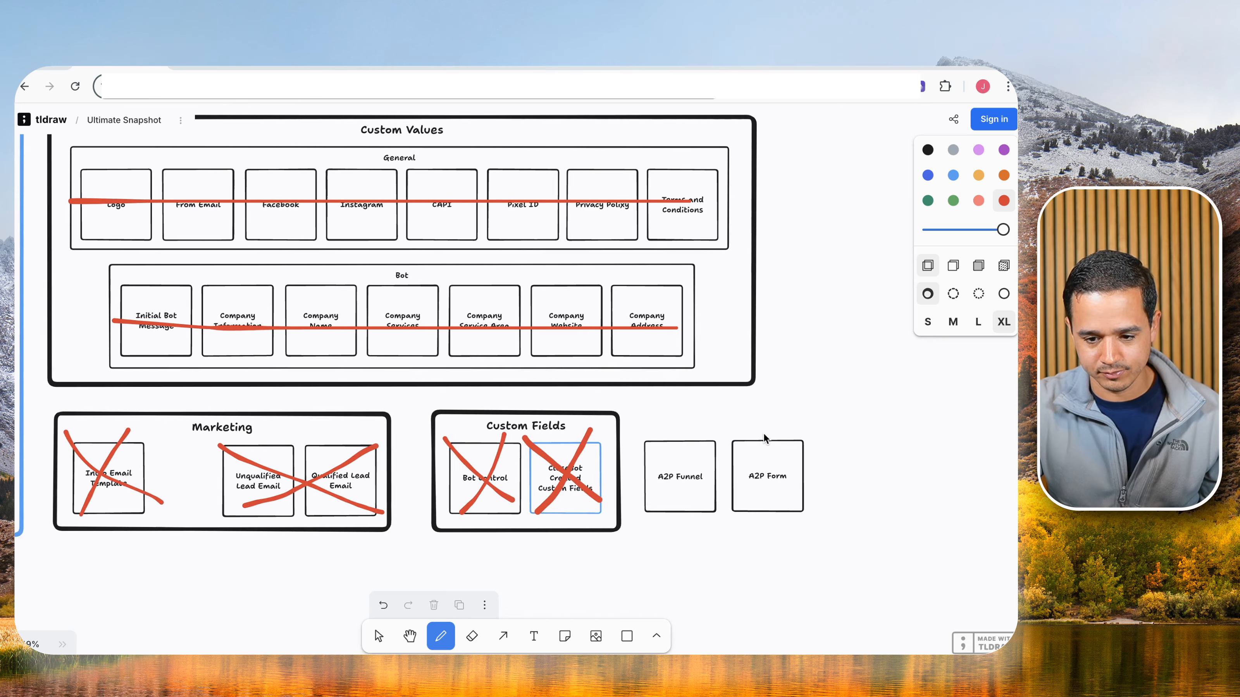
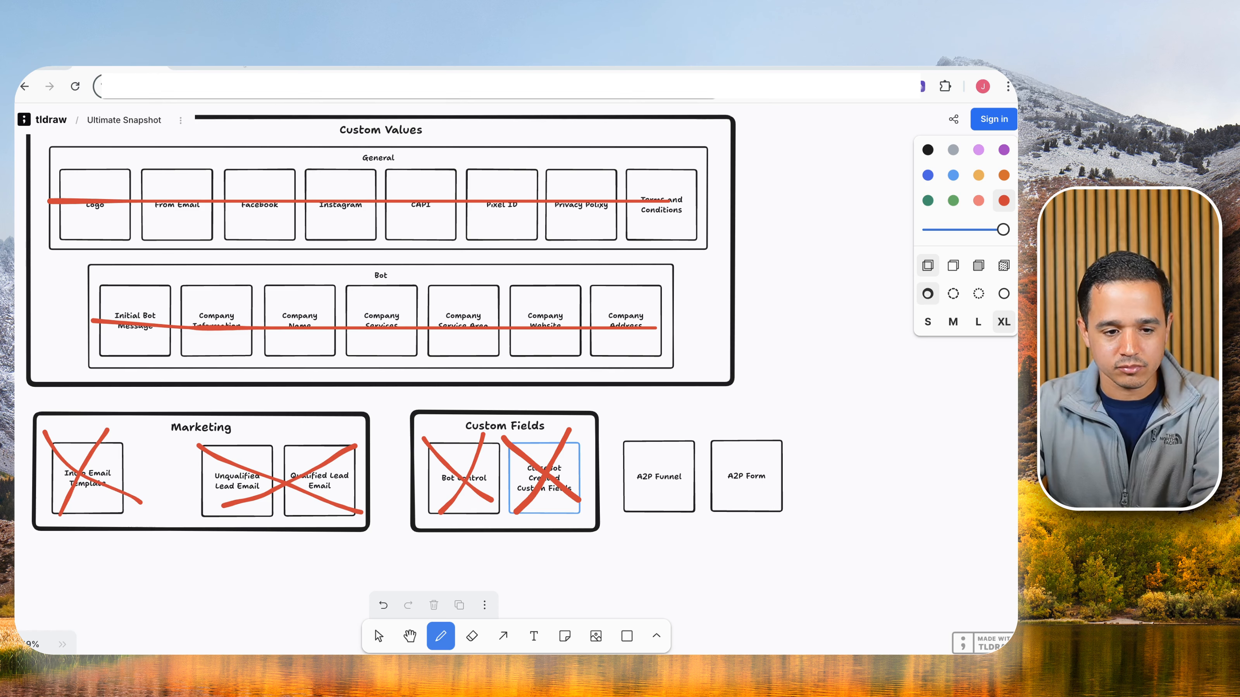
Switch to the LeadBrain account tab and open the Sites area.
click(229, 64)
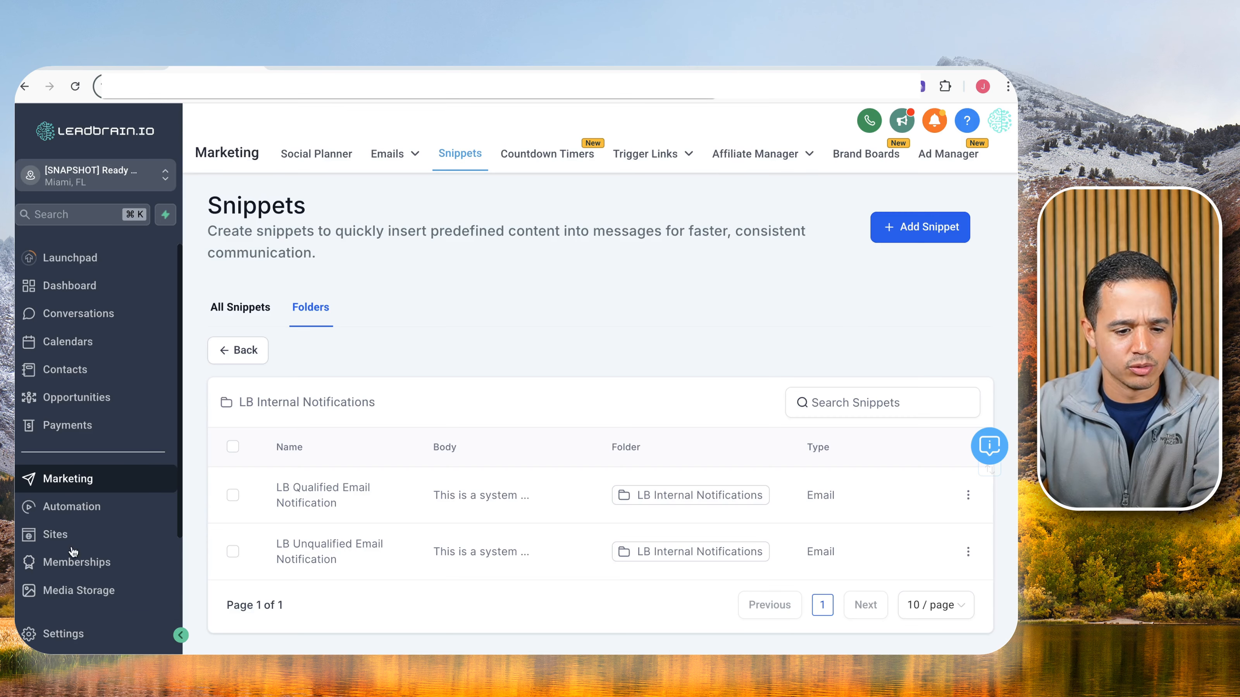
click(74, 534)
Open the Forms builder page, look it over, and create a new form, 'Form 0'.
mouse_move(756, 162)
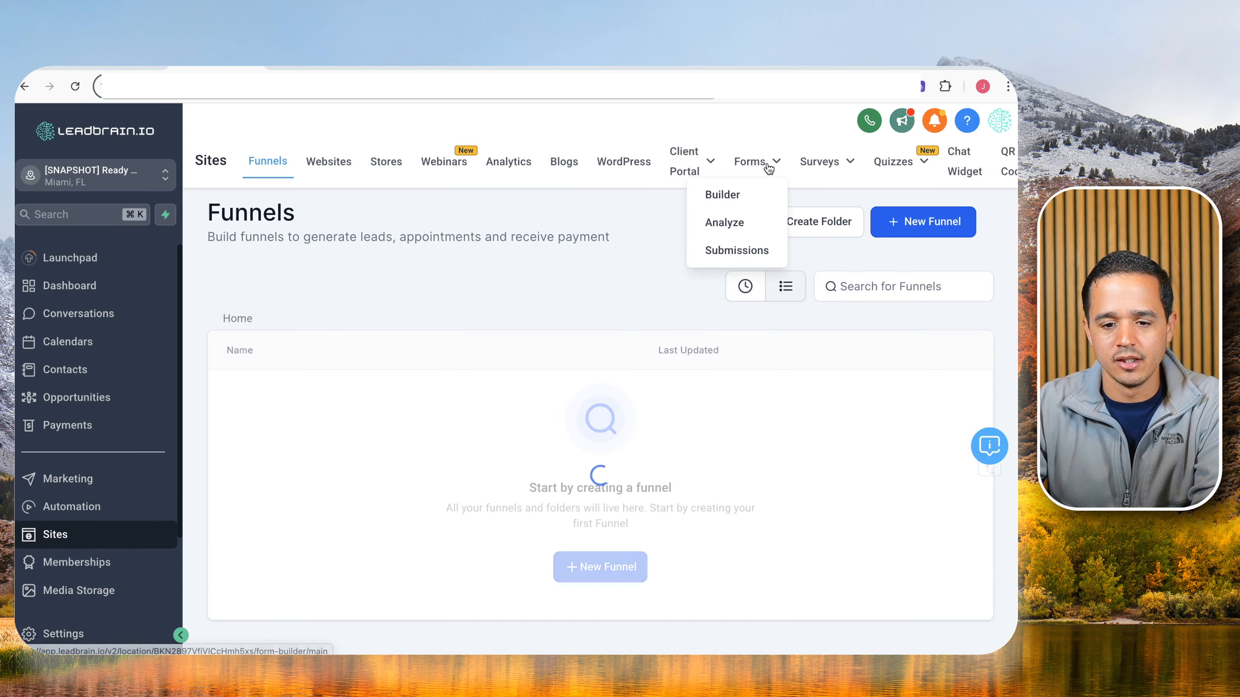
click(756, 191)
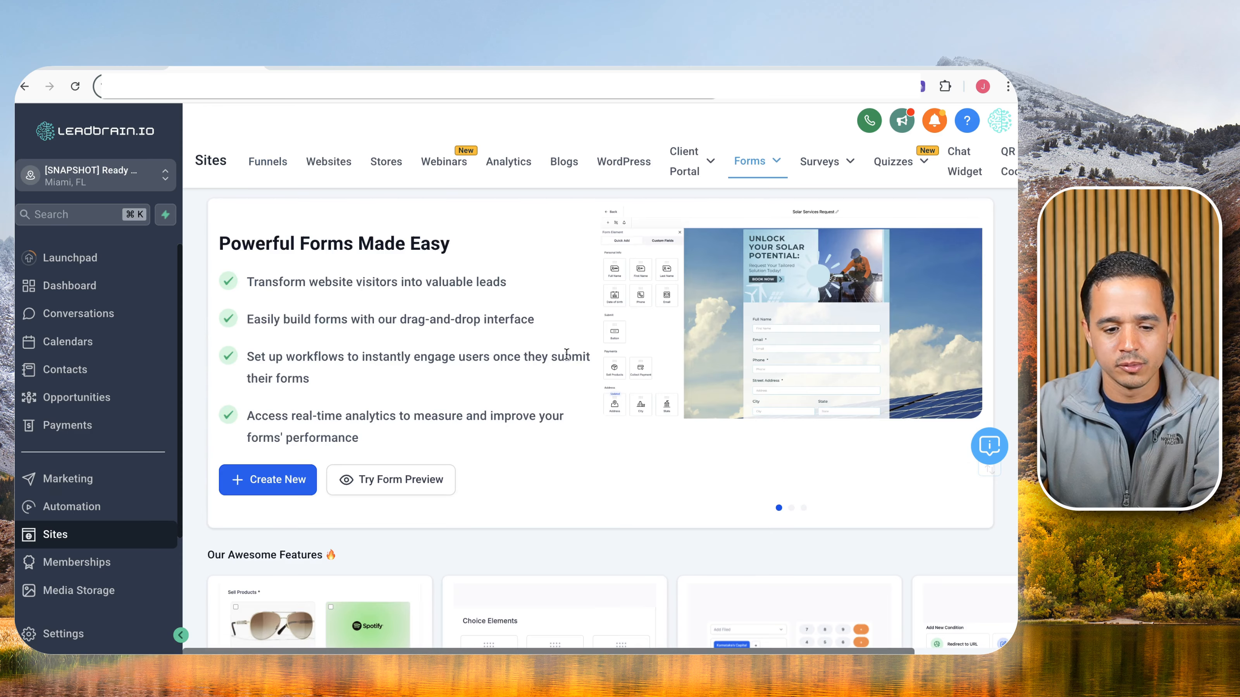
scroll(434, 386, down, 5)
scroll(487, 313, down, 5)
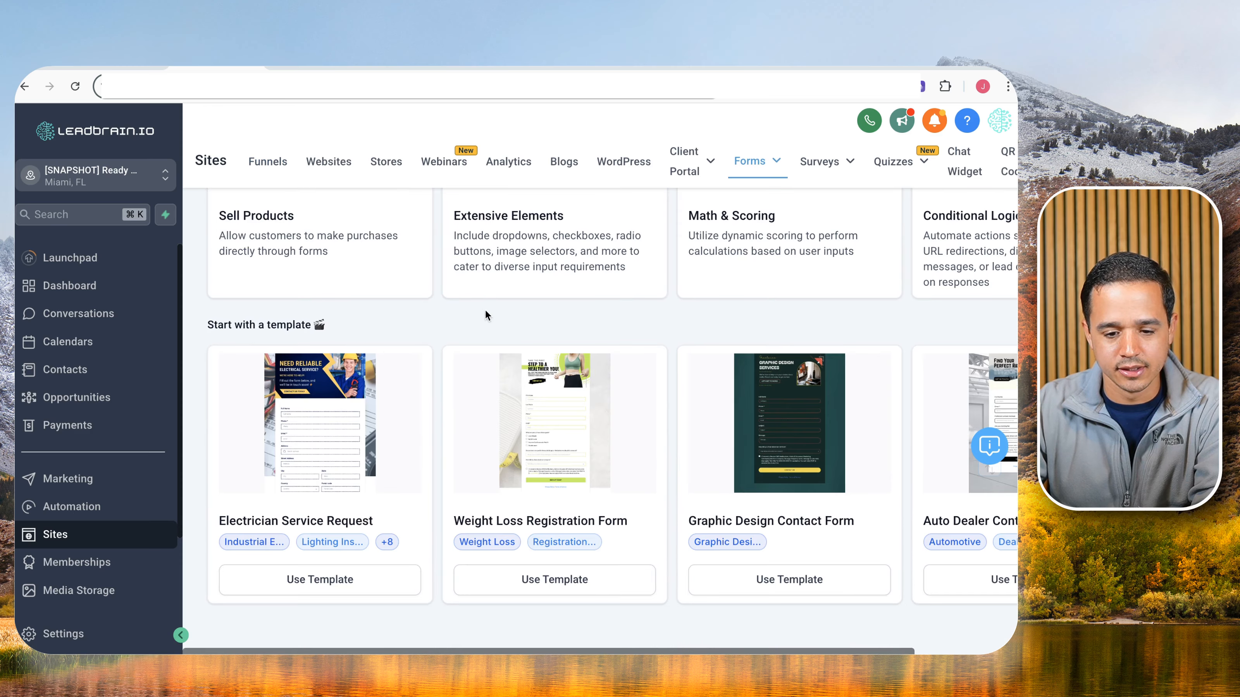
scroll(488, 313, up, 10)
scroll(324, 400, down, 5)
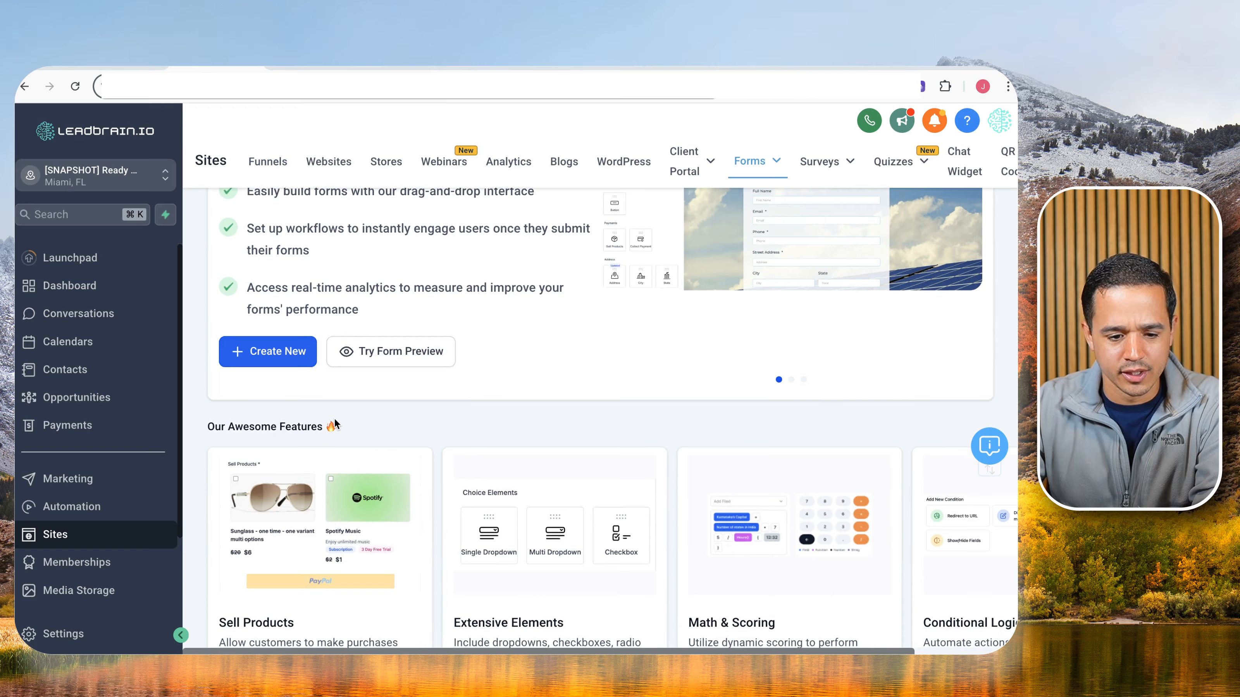
scroll(370, 257, down, 5)
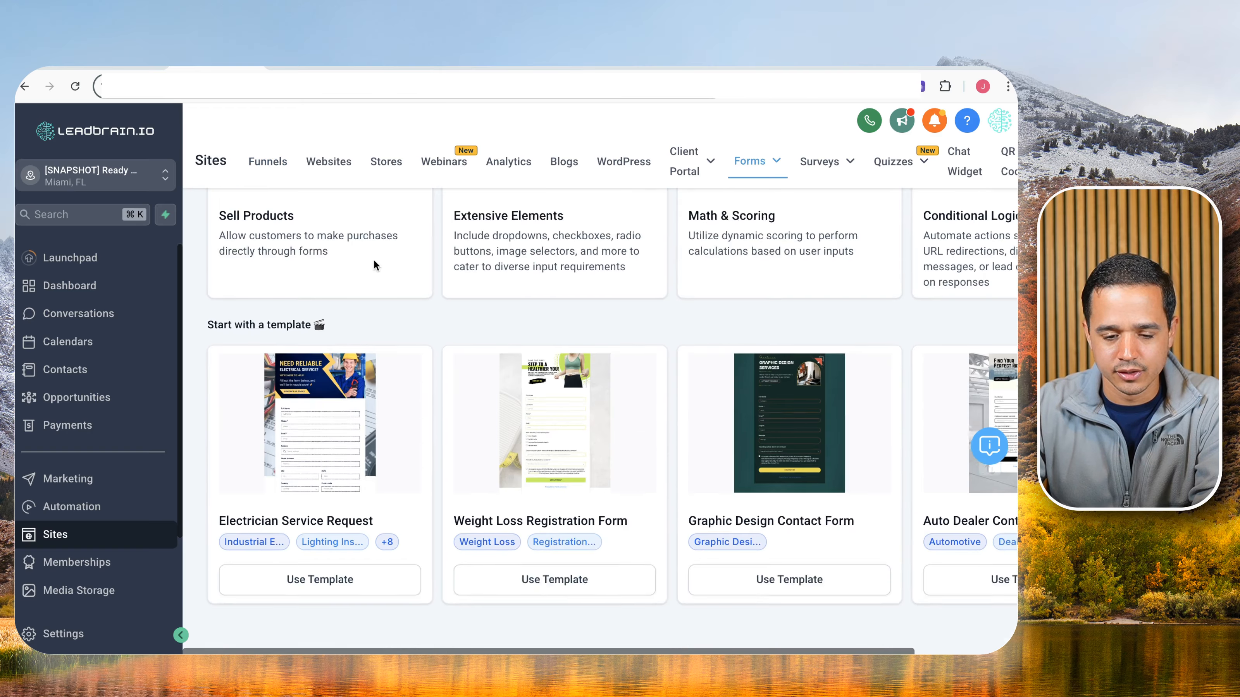
scroll(377, 275, up, 10)
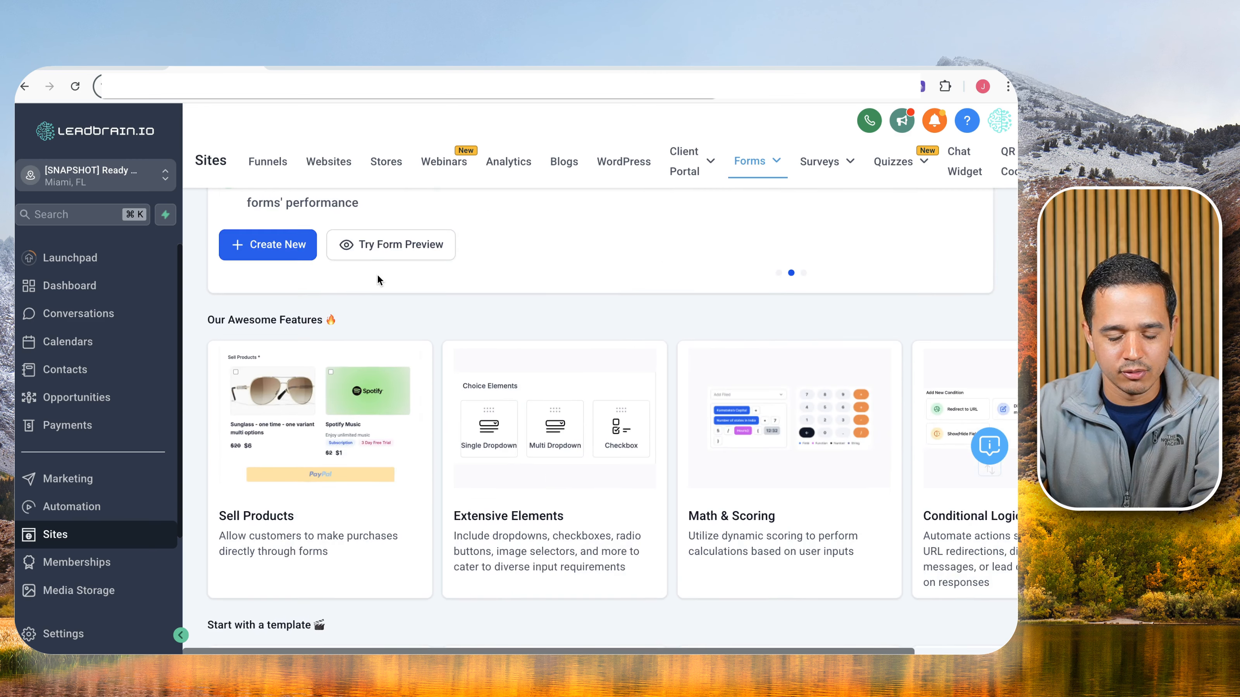
scroll(575, 449, right, 3)
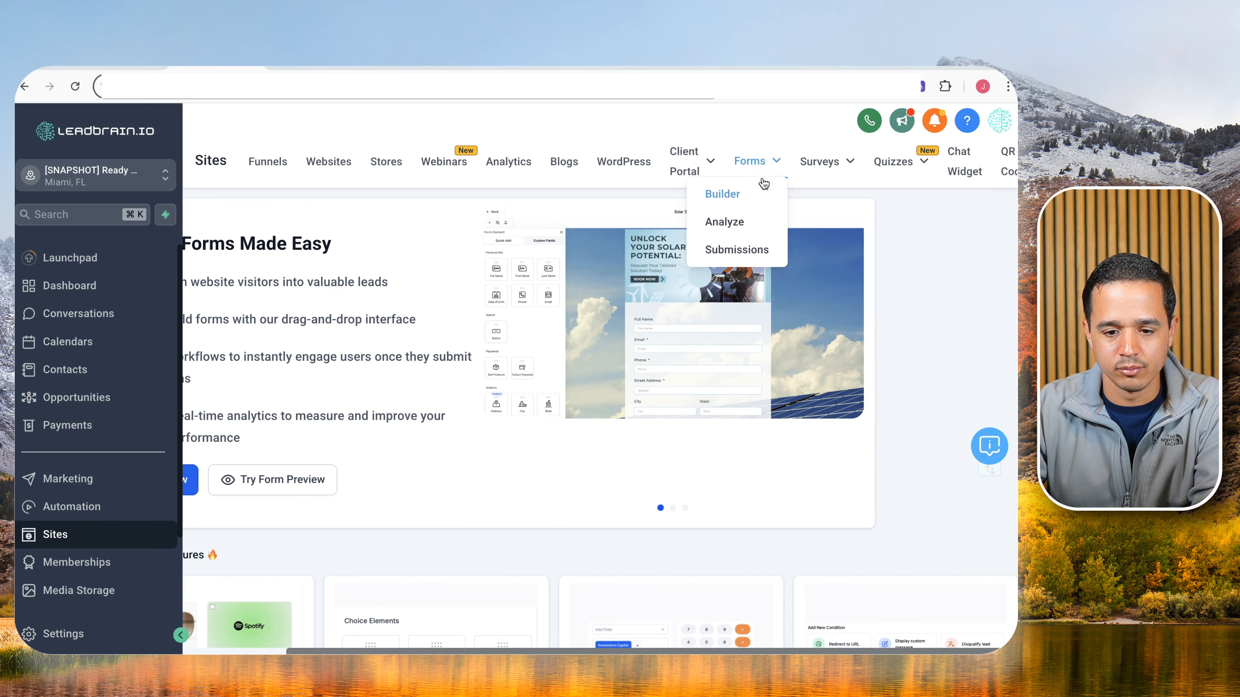
scroll(444, 403, left, 3)
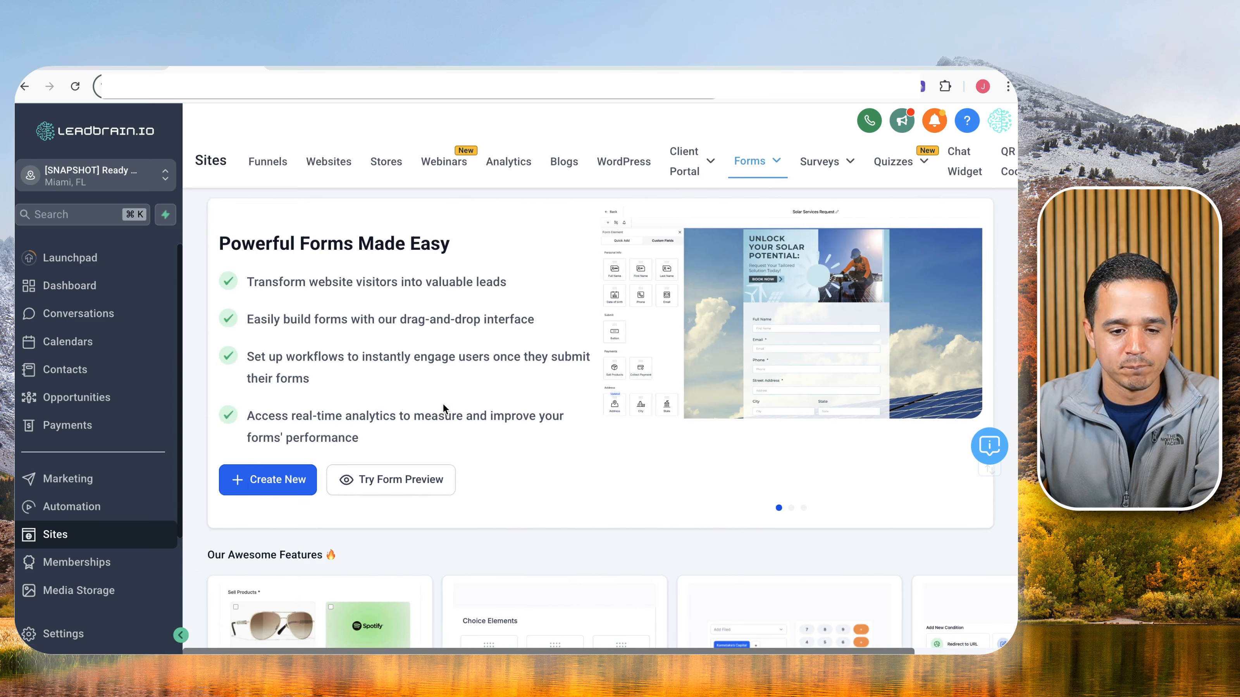
click(307, 476)
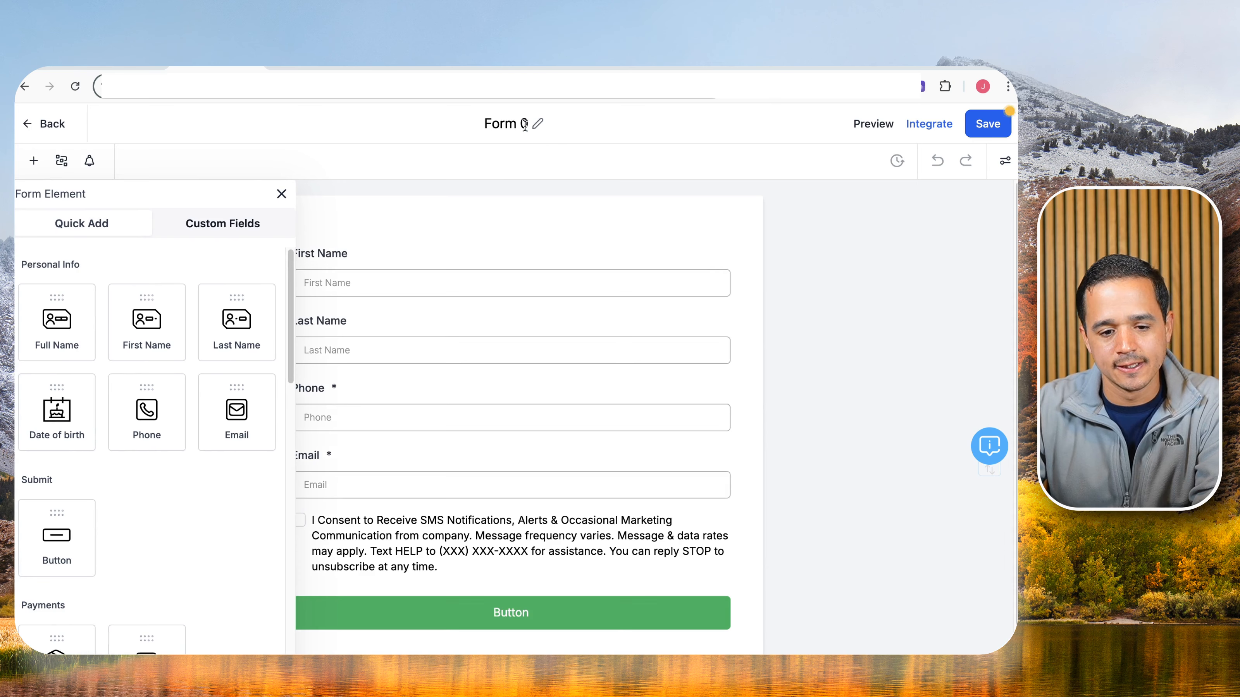
Change the form title from 'Form 0' to 'LB A2P/10DLC Form'.
click(524, 125)
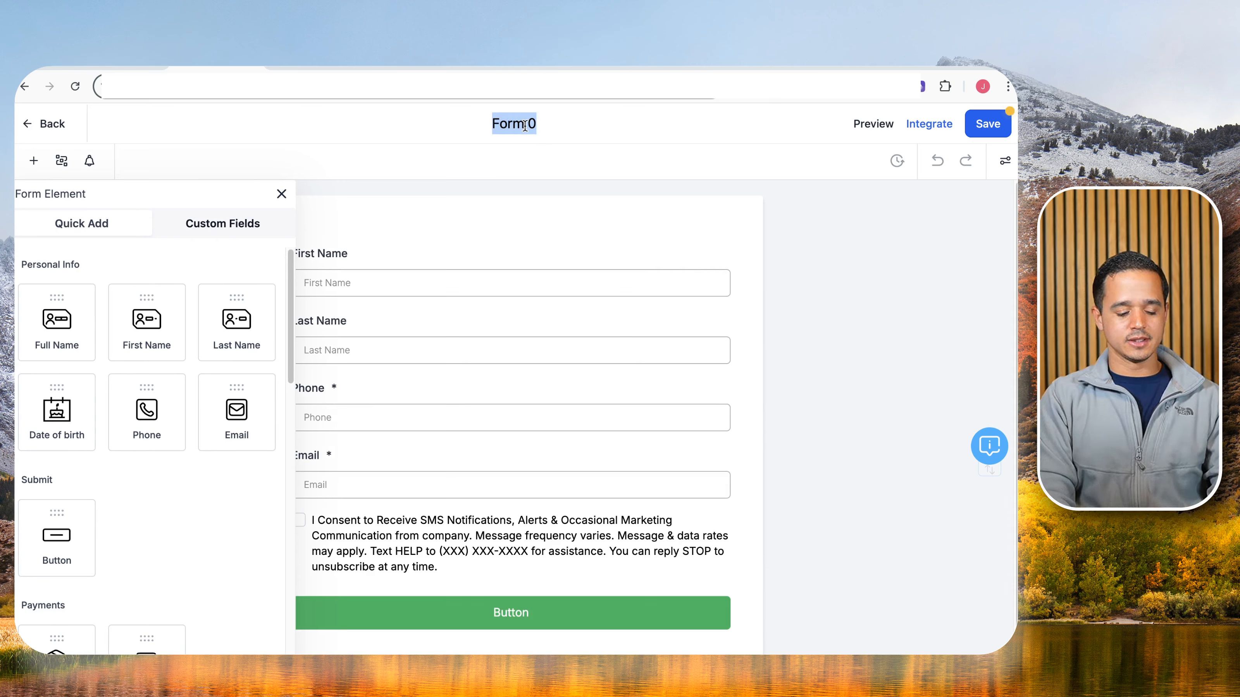
text(LV)
key(BackSpace)
text(B A2P T)
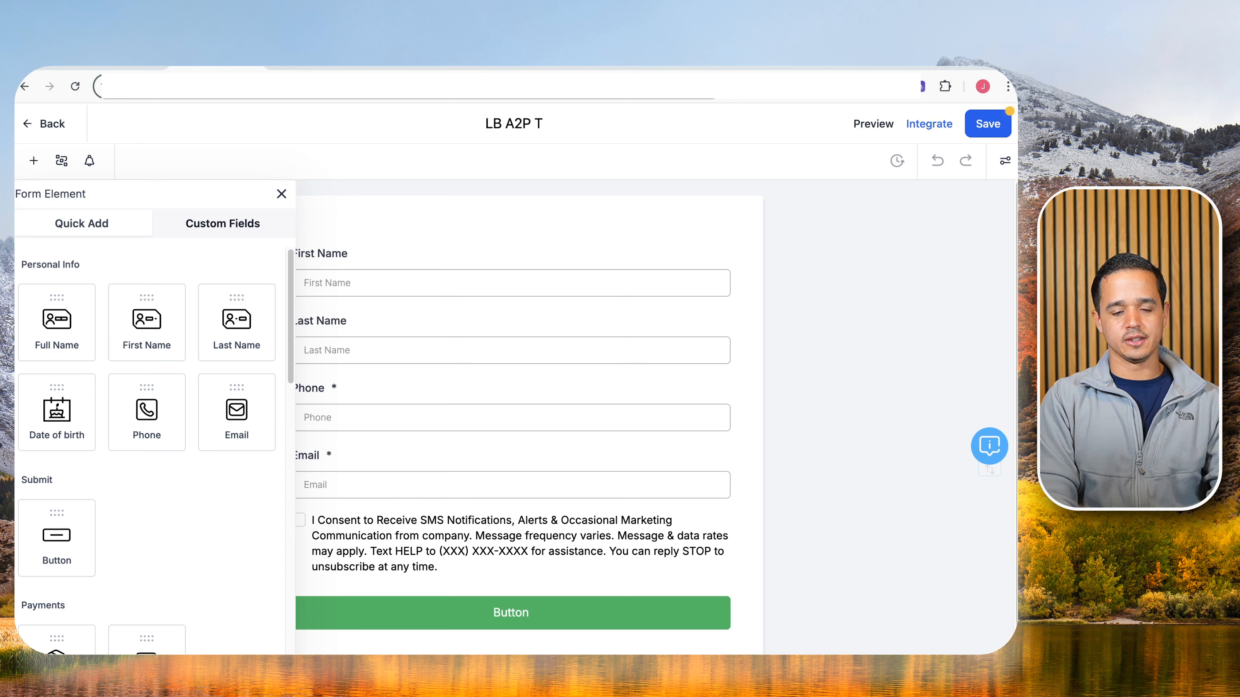
key(BackSpace)
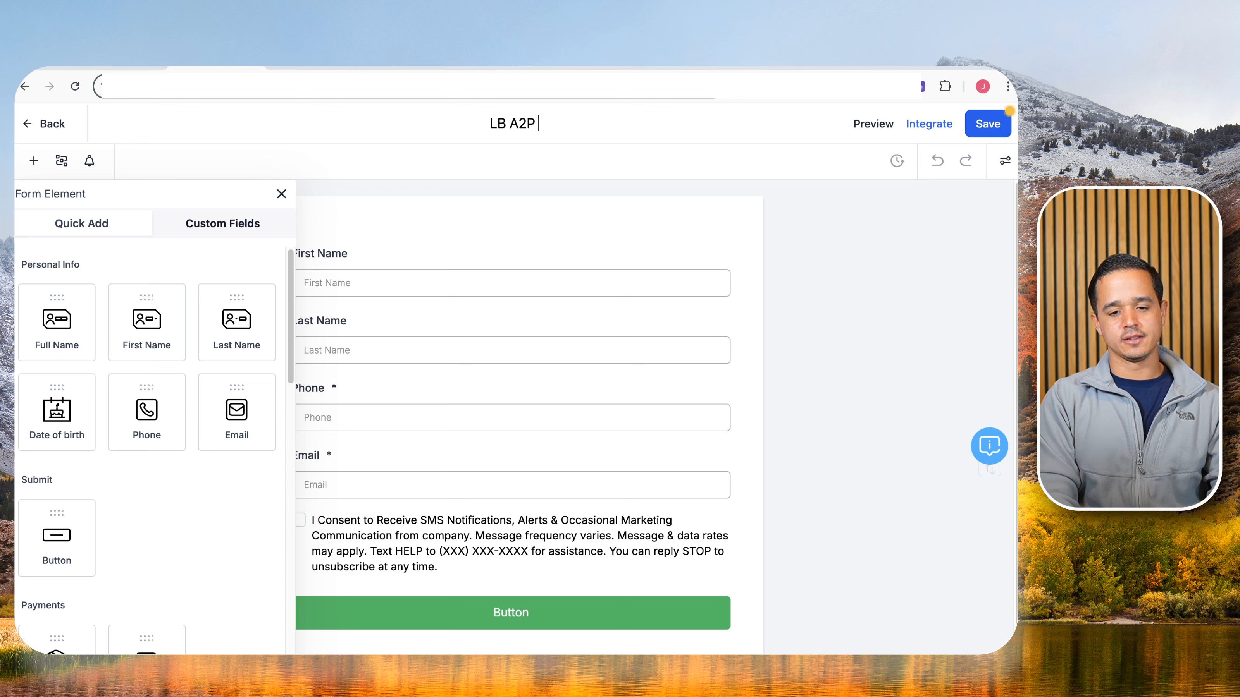
text(10)
key(BackSpace)
key(BackSpace)
text(/)
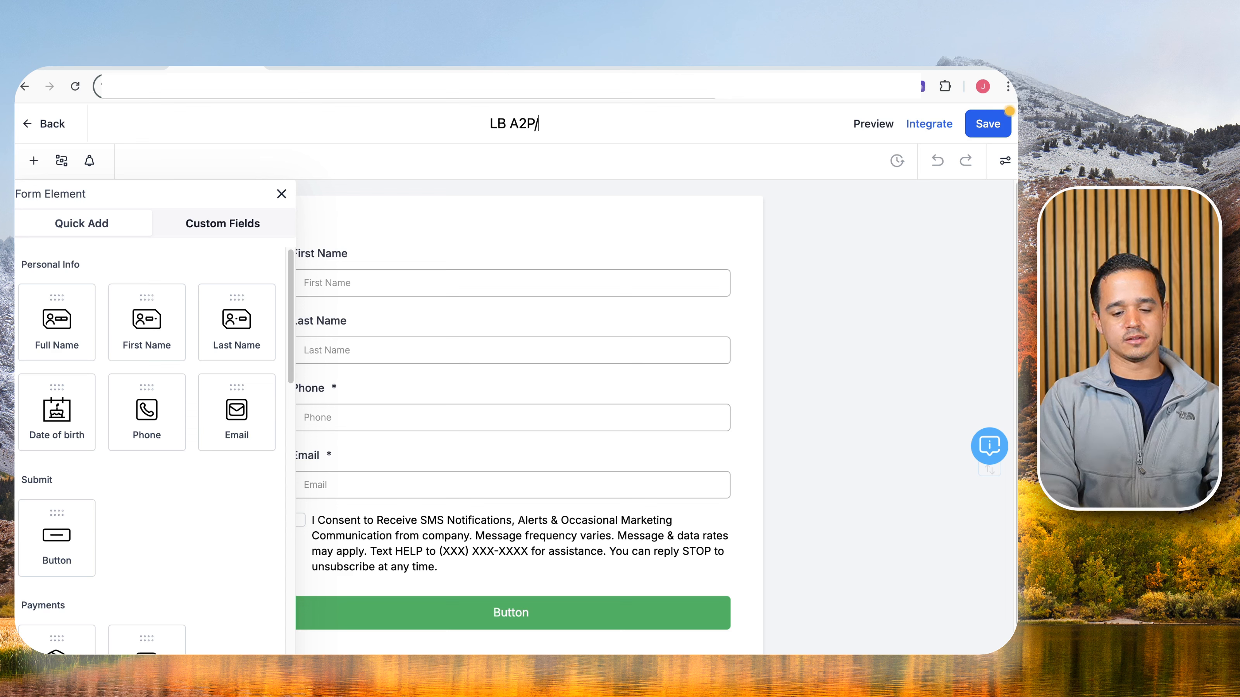
text(10DLC Form)
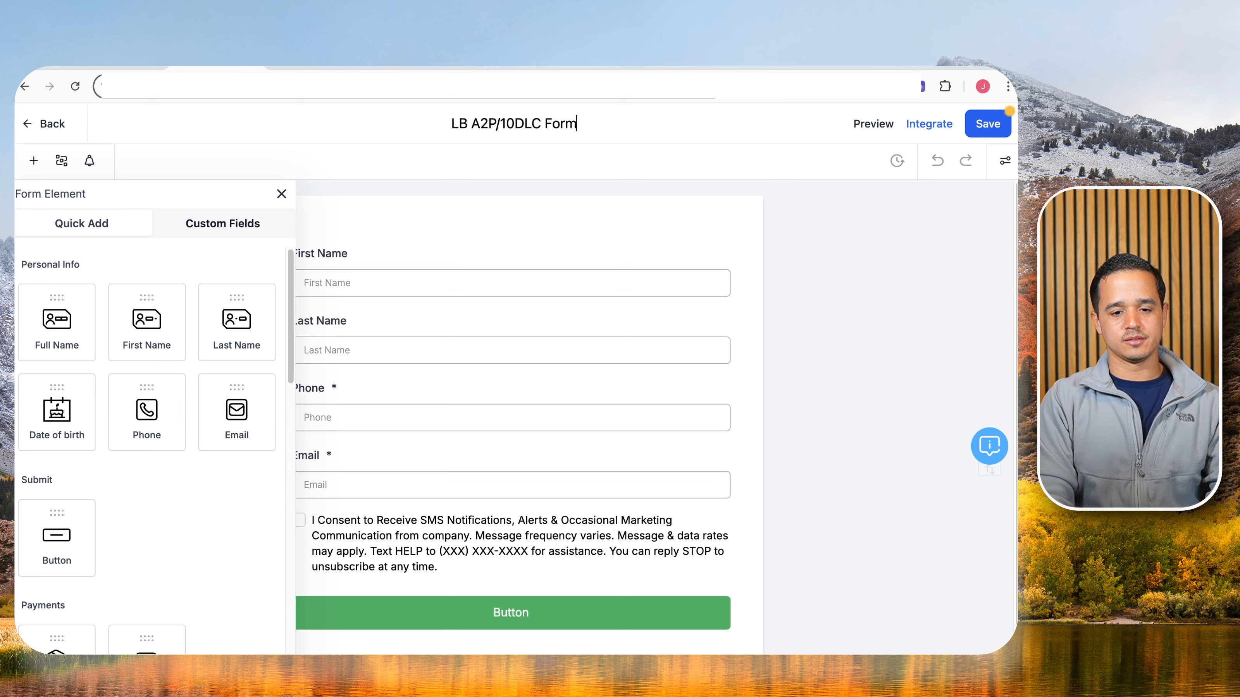
scroll(448, 253, down, 2)
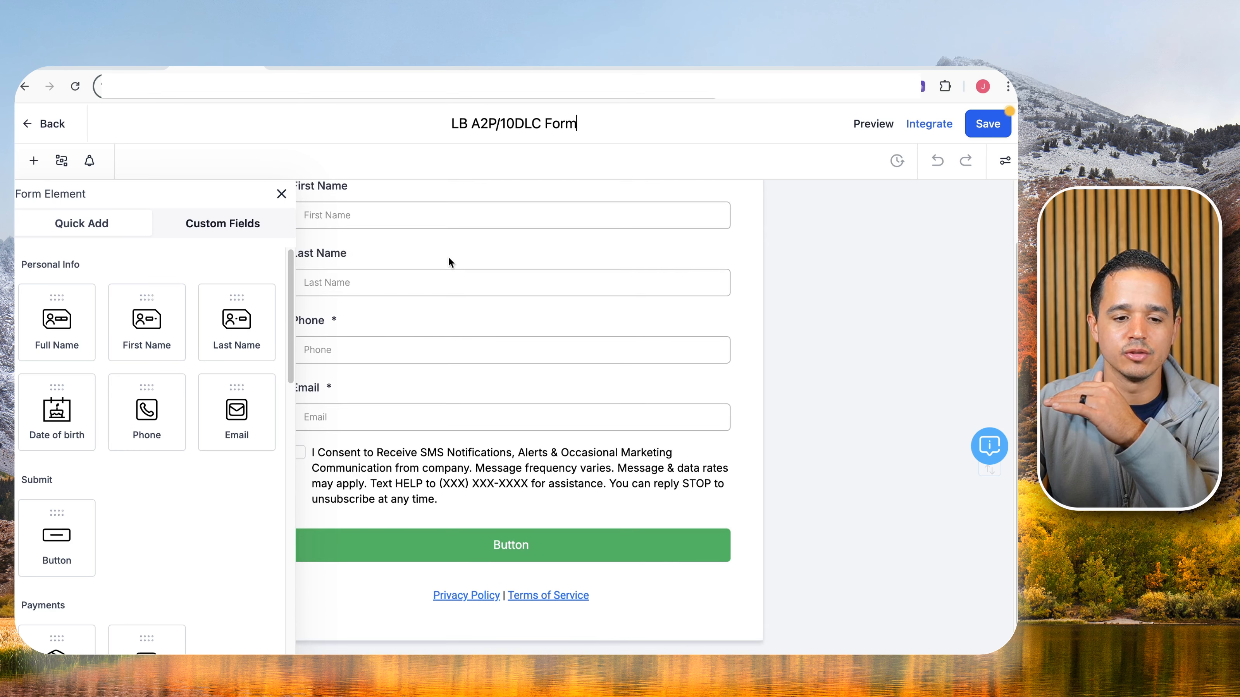
Open the T&C consent text settings and select its (XXX) XXX-XXXX placeholder number.
click(381, 467)
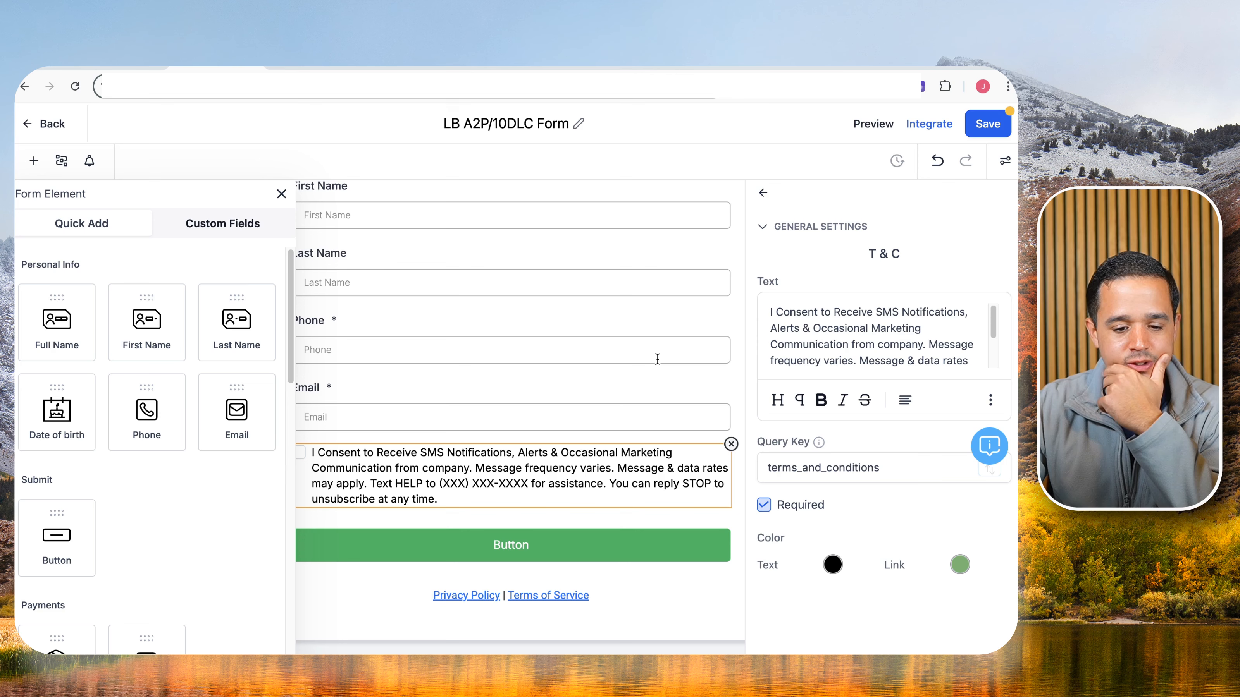
scroll(840, 332, down, 1)
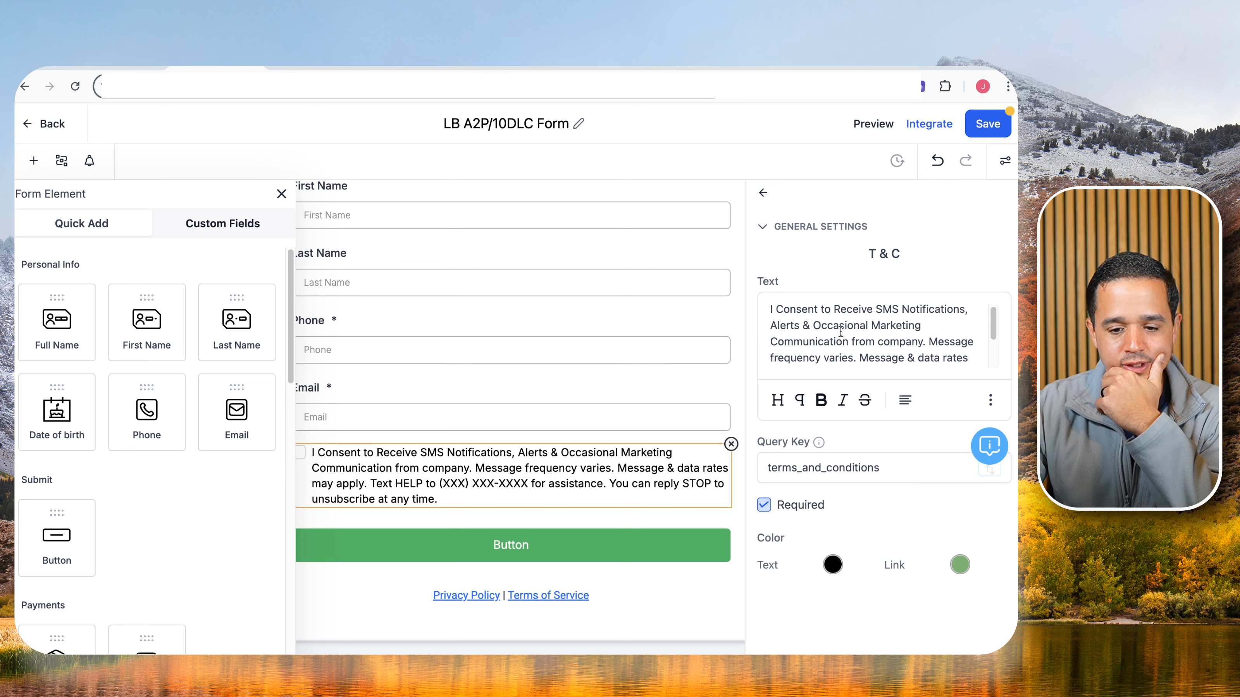
scroll(839, 332, down, 3)
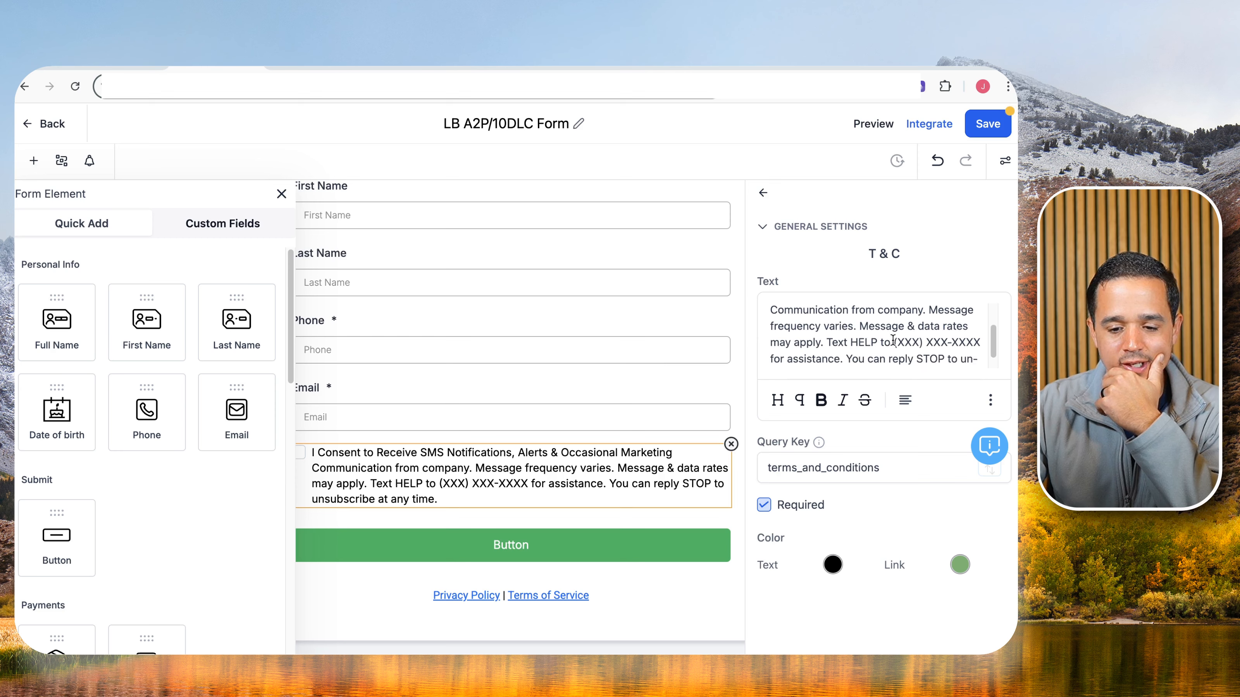
drag(893, 342, 980, 343)
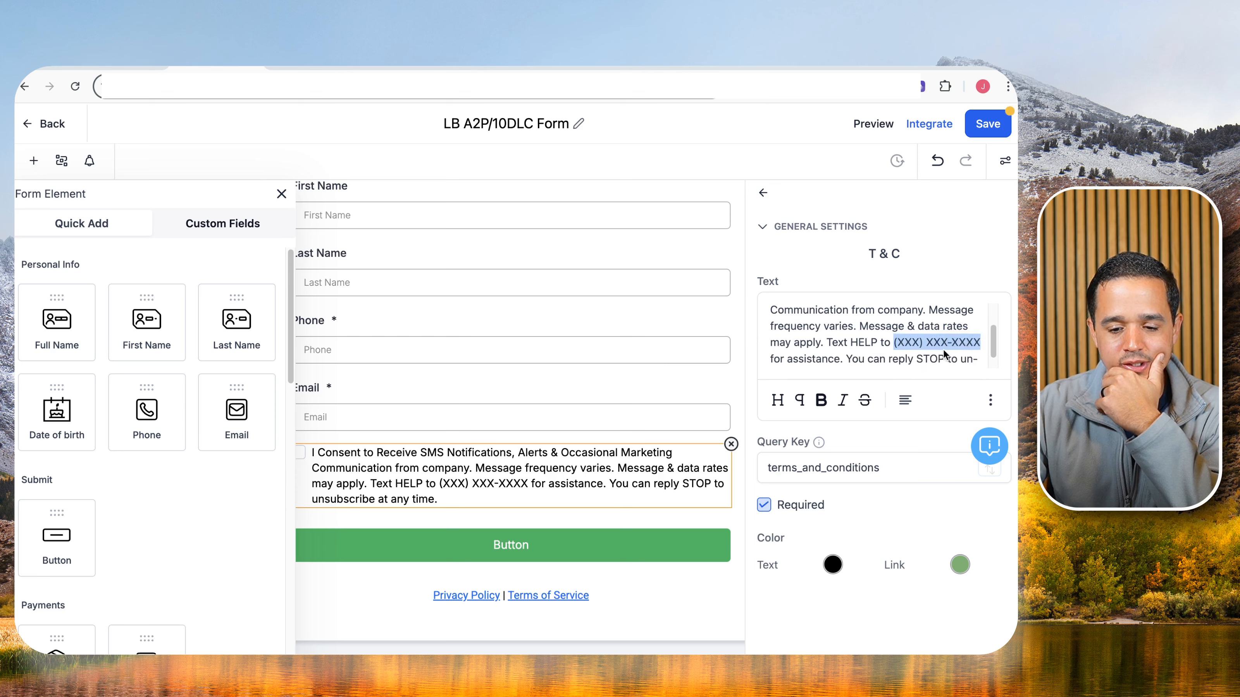
click(990, 401)
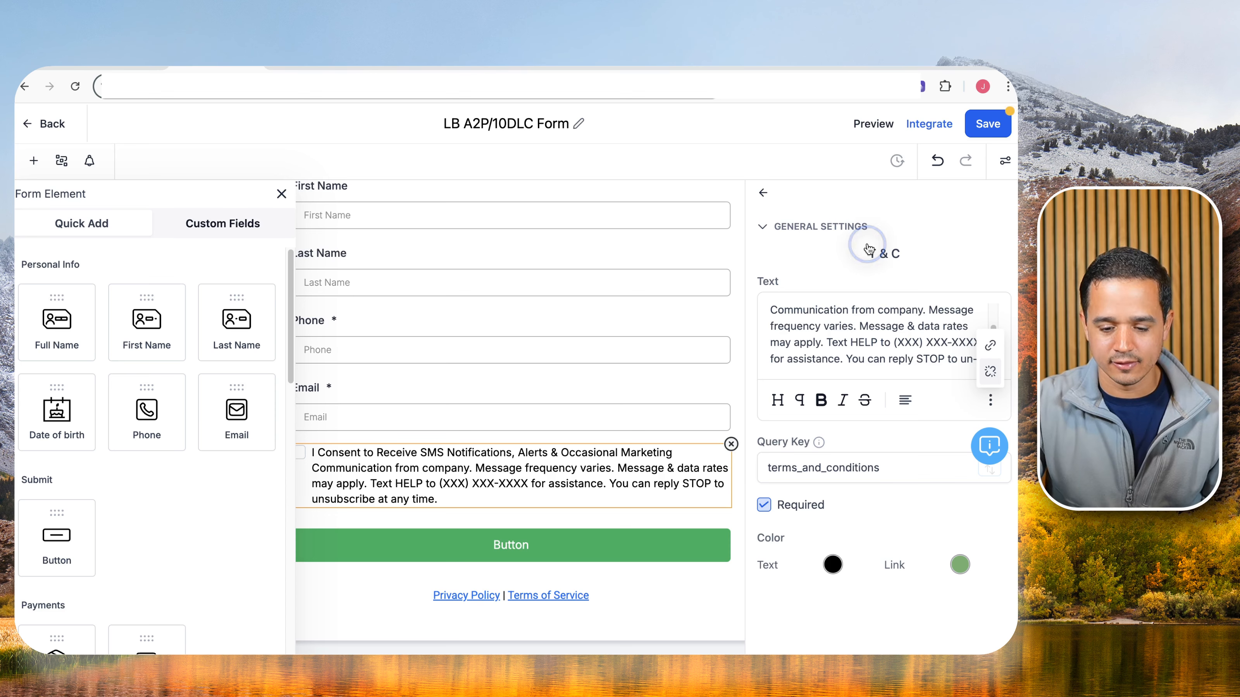
Duplicate the form builder into a second browser tab.
key(super+minus)
key(super+minus)
key(super+minus)
key(super+minus)
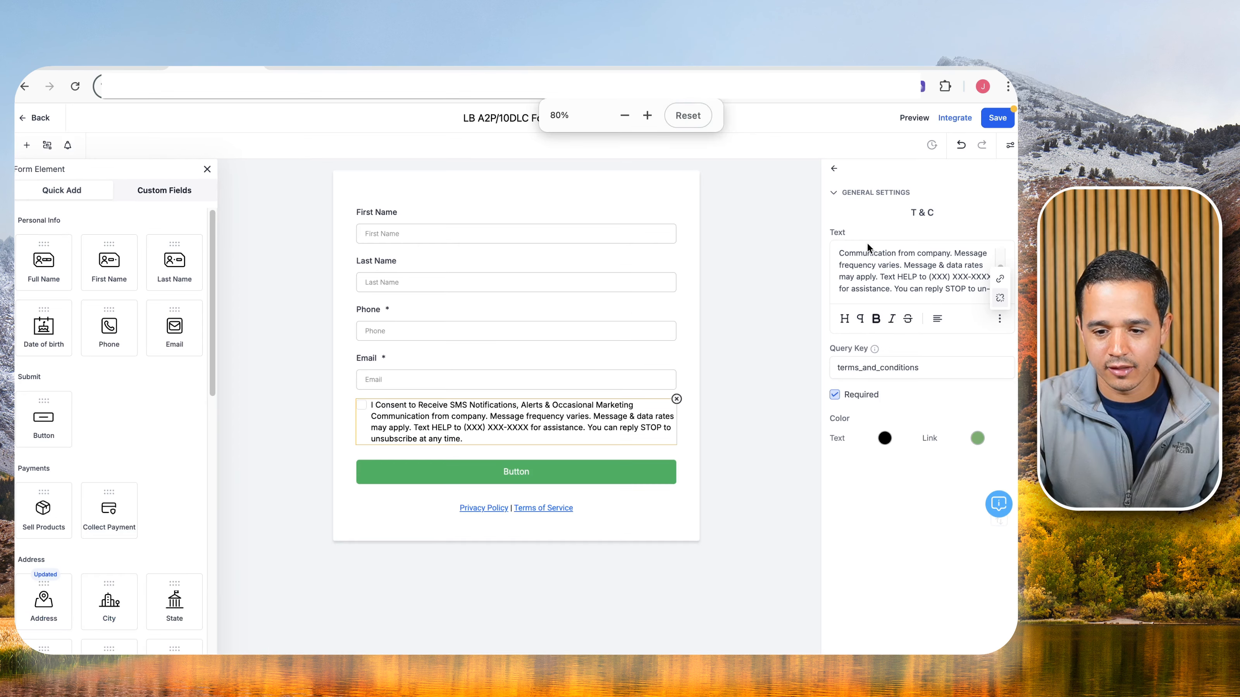
key(super+plus)
key(super+plus)
key(super+plus)
key(super+plus)
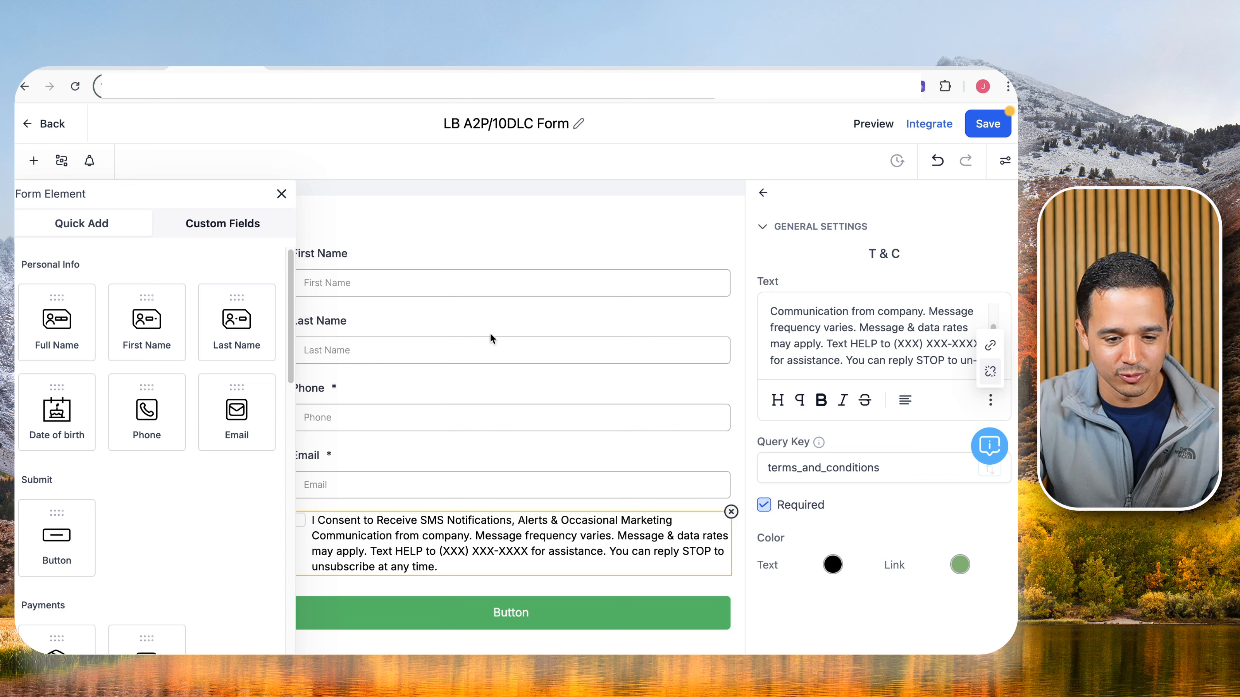
right_click(211, 58)
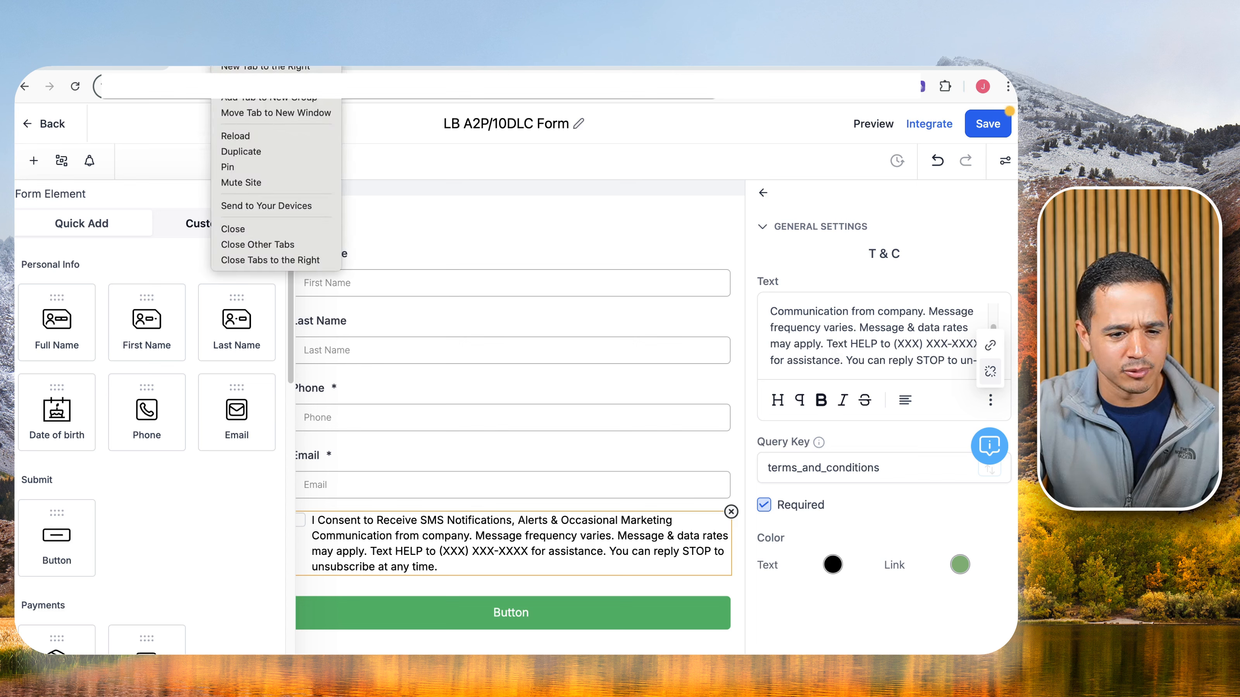
click(242, 148)
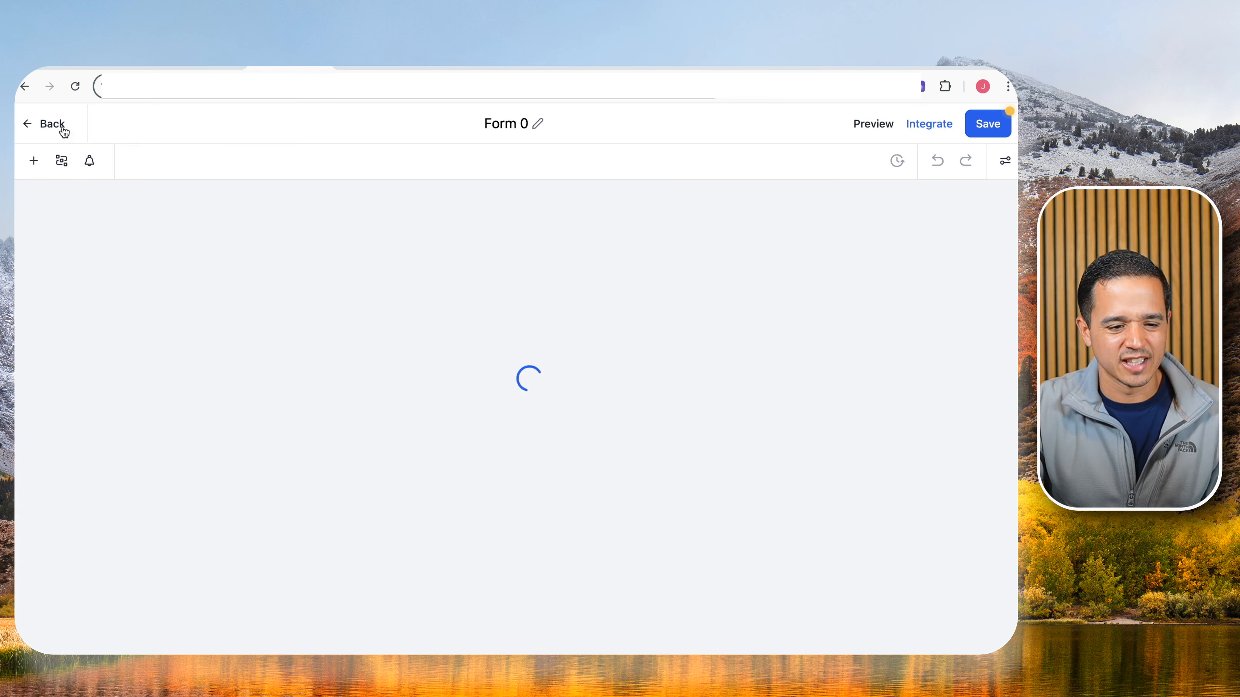
In the duplicate tab, discard the unsaved form and open Test Contact from Contacts.
click(54, 126)
click(670, 433)
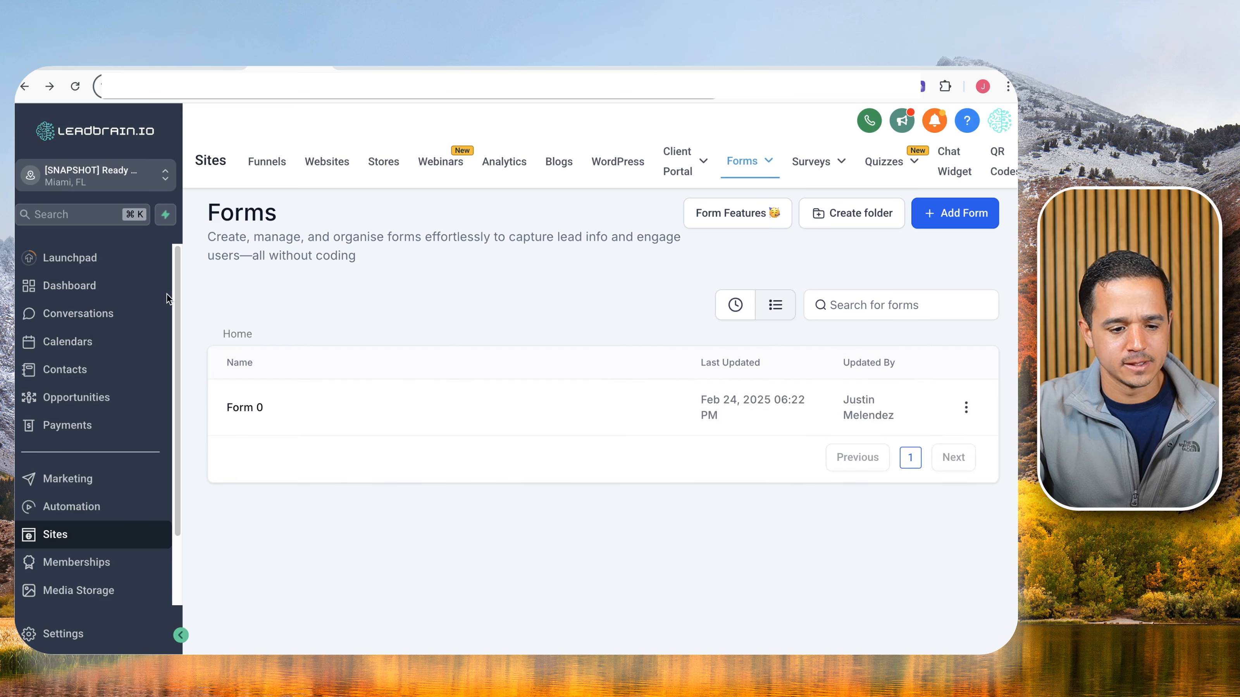
click(97, 371)
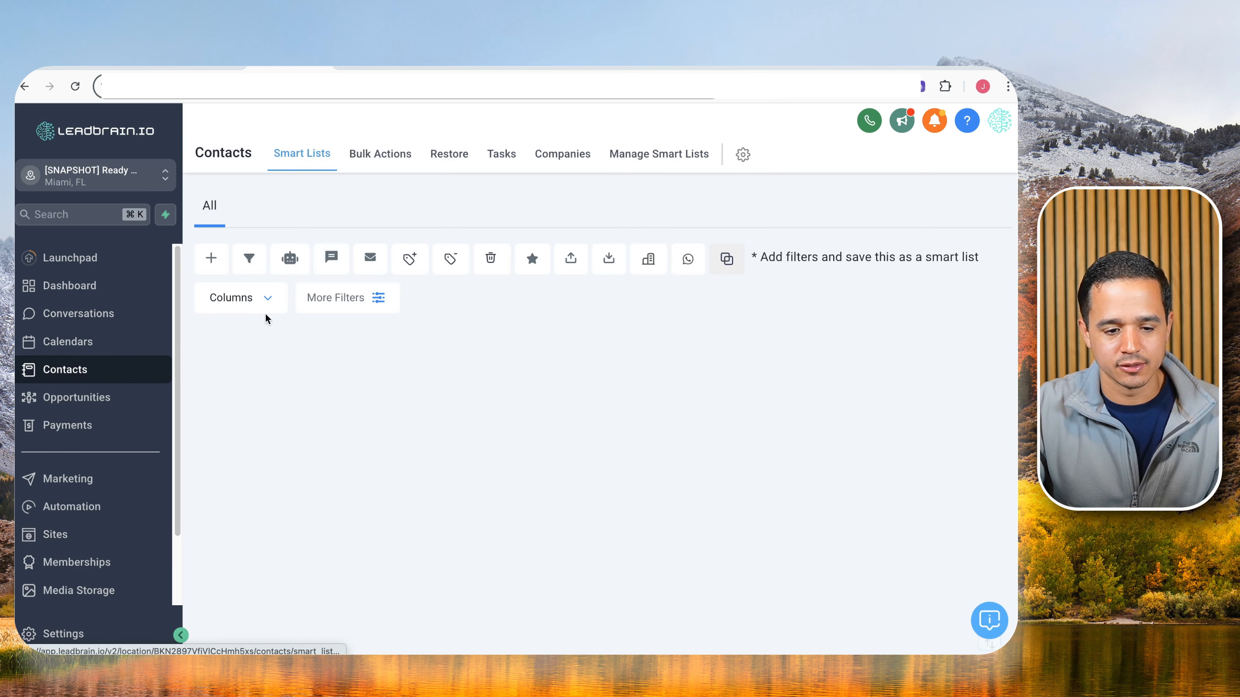
click(346, 412)
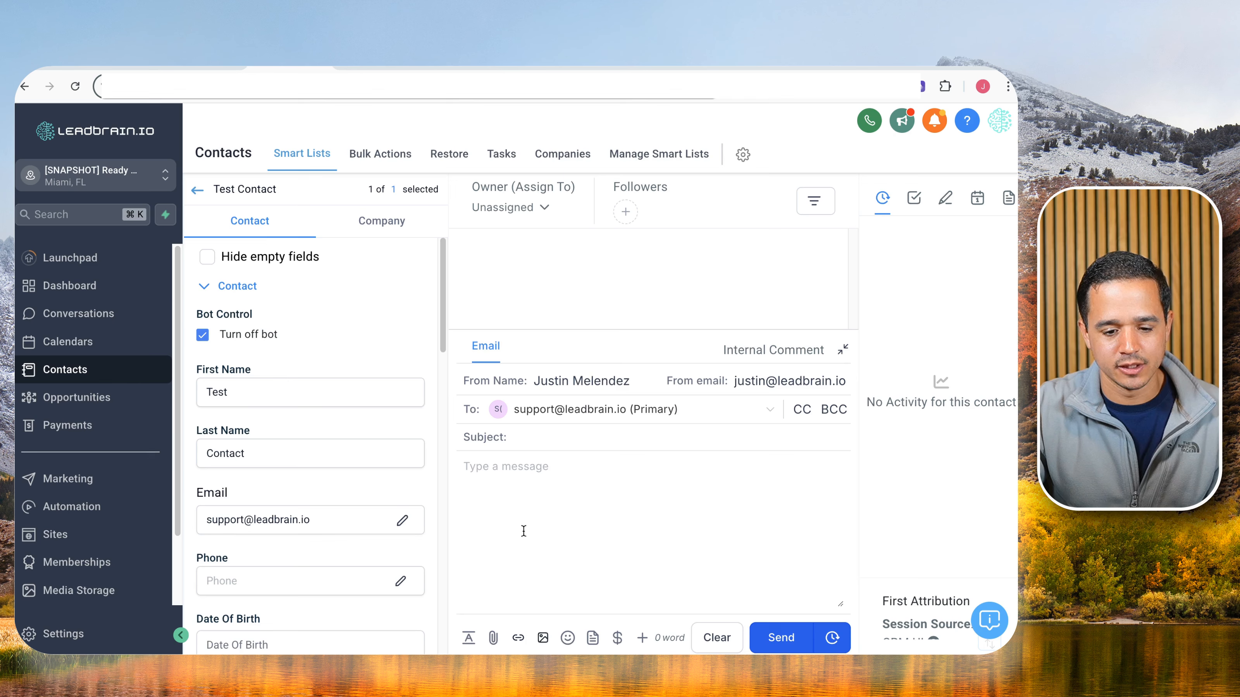
Insert the Account > Phone merge field {{location.phone}} into the email, remove it, and return to the form tab.
click(643, 638)
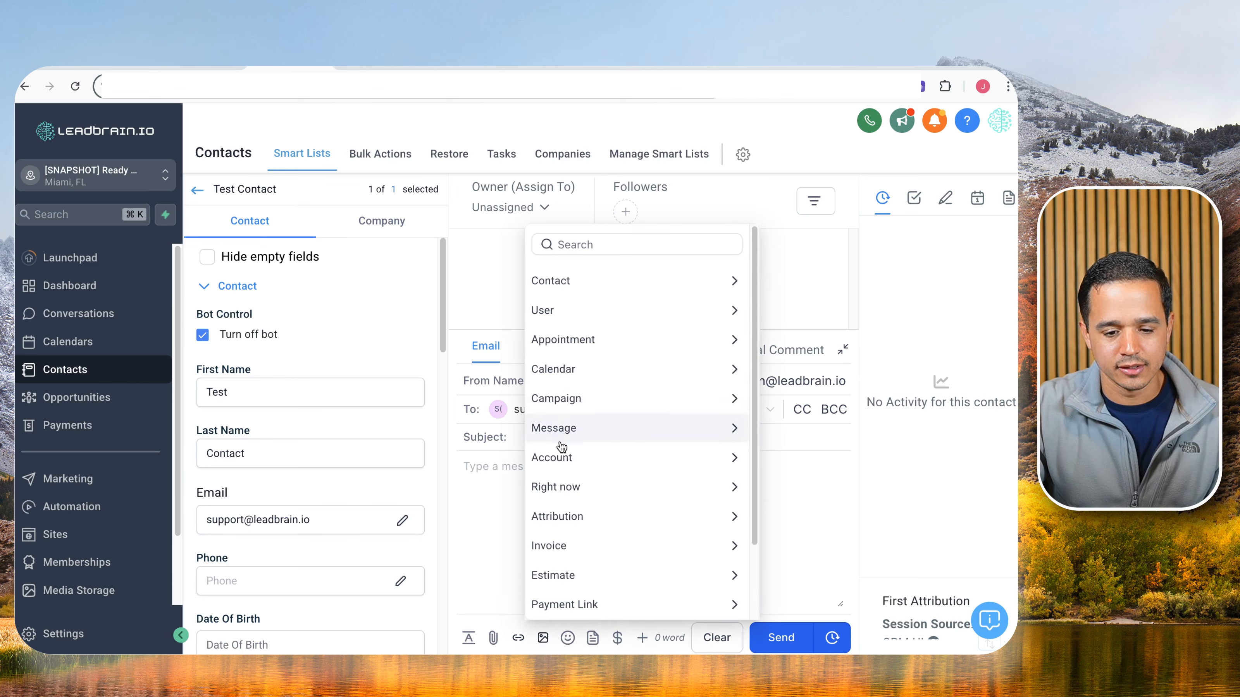
click(562, 458)
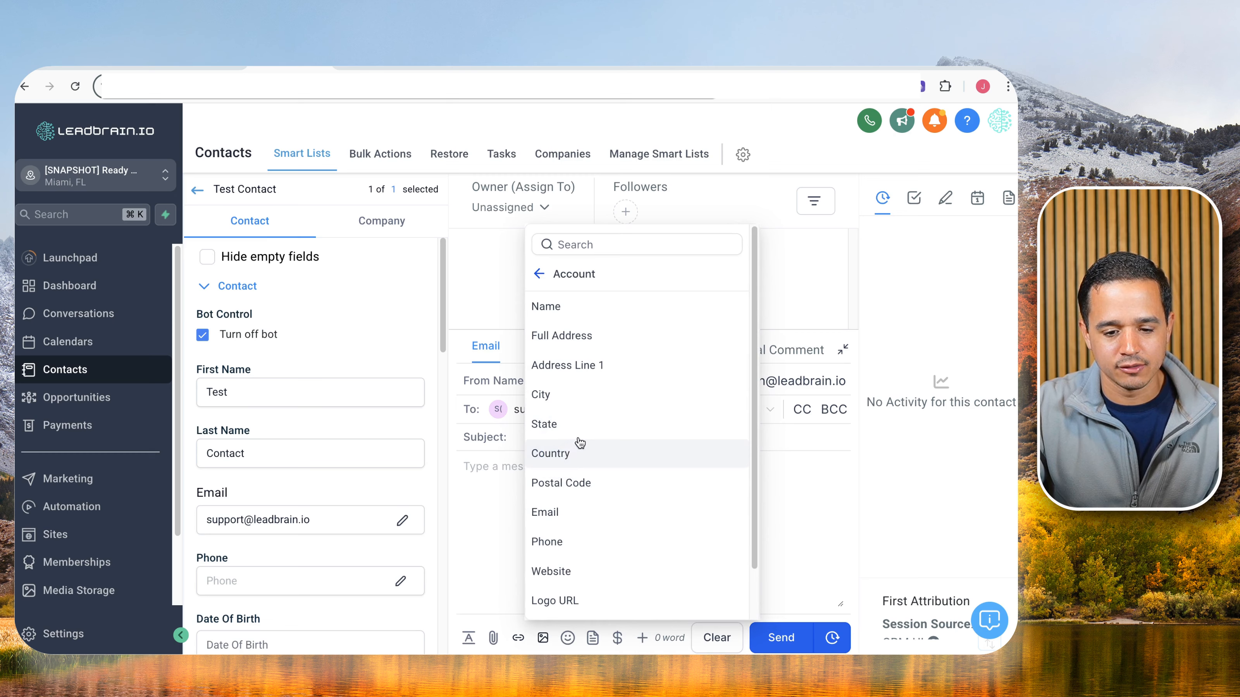
click(576, 542)
drag(562, 468, 425, 468)
key(super+c)
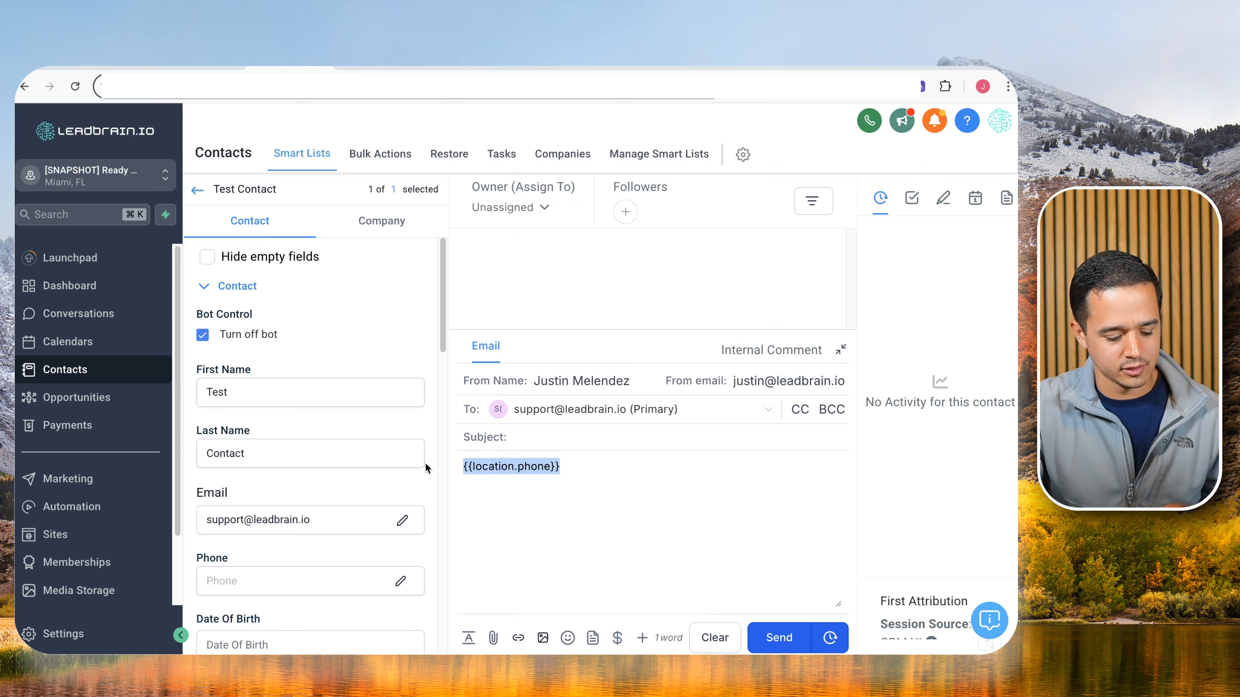
key(BackSpace)
click(210, 68)
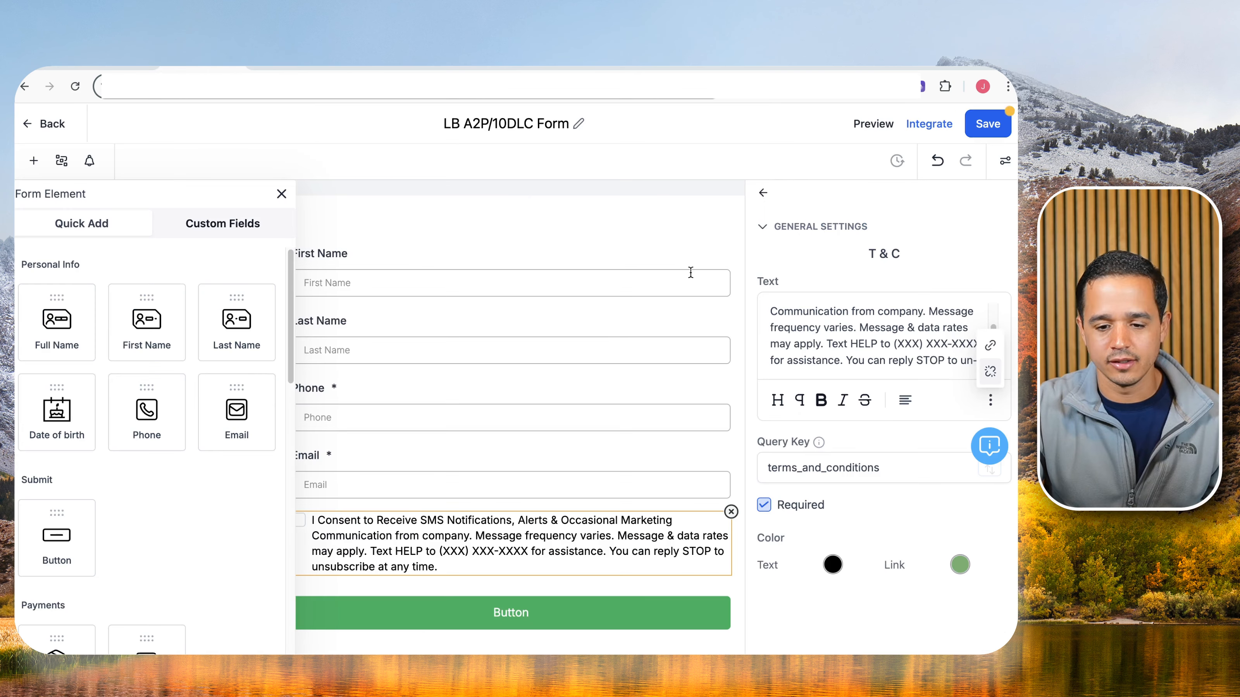
Replace '(XXX) XXX-XXXX' in the consent text with {{location.phone}} and save the form.
drag(894, 343, 985, 348)
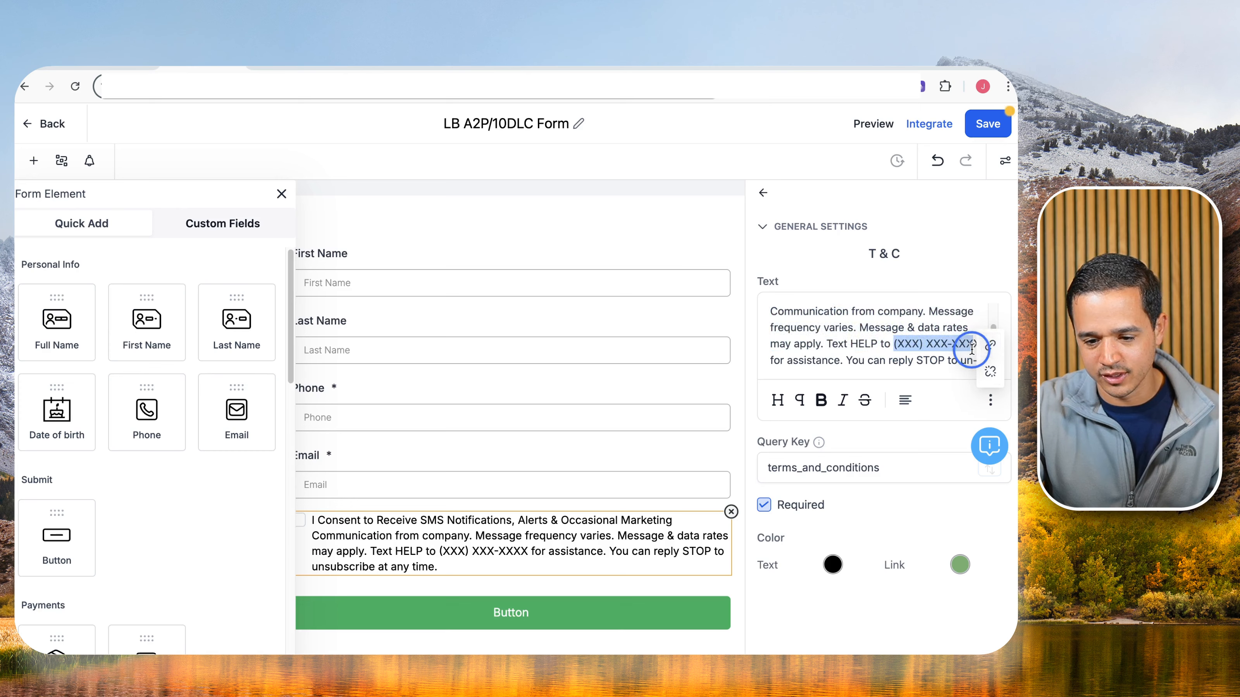
text(X)
key(Right)
key(BackSpace)
key(super+v)
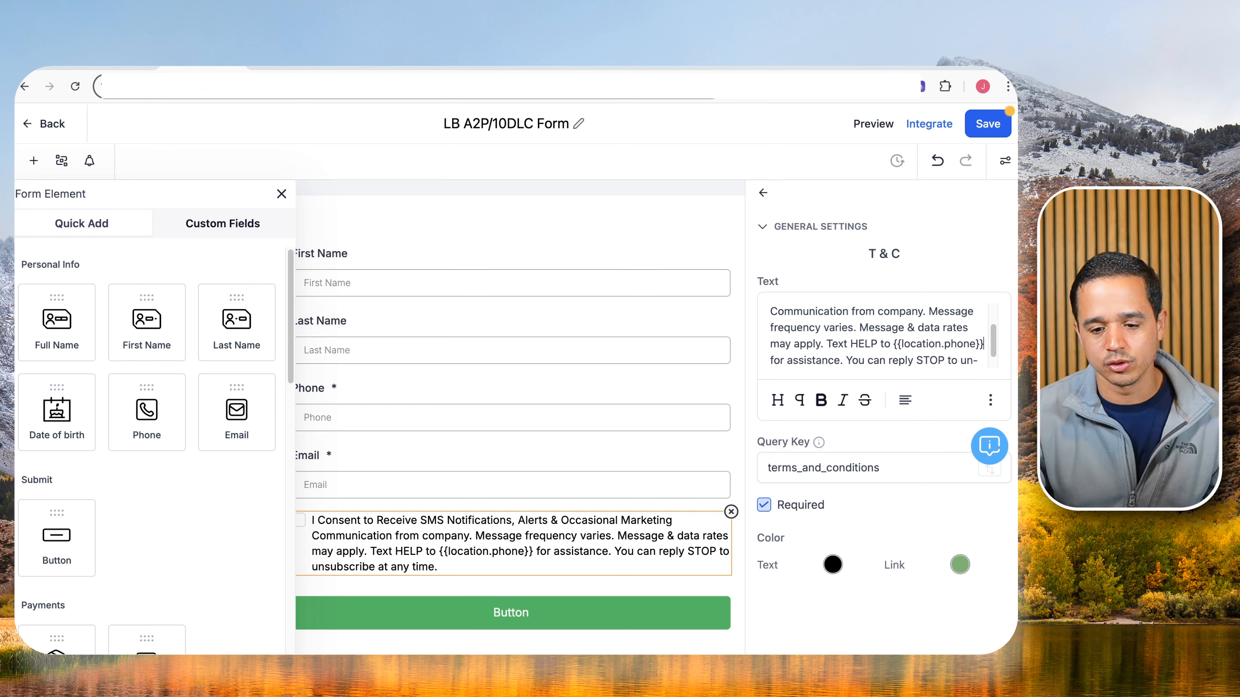
scroll(939, 342, down, 1)
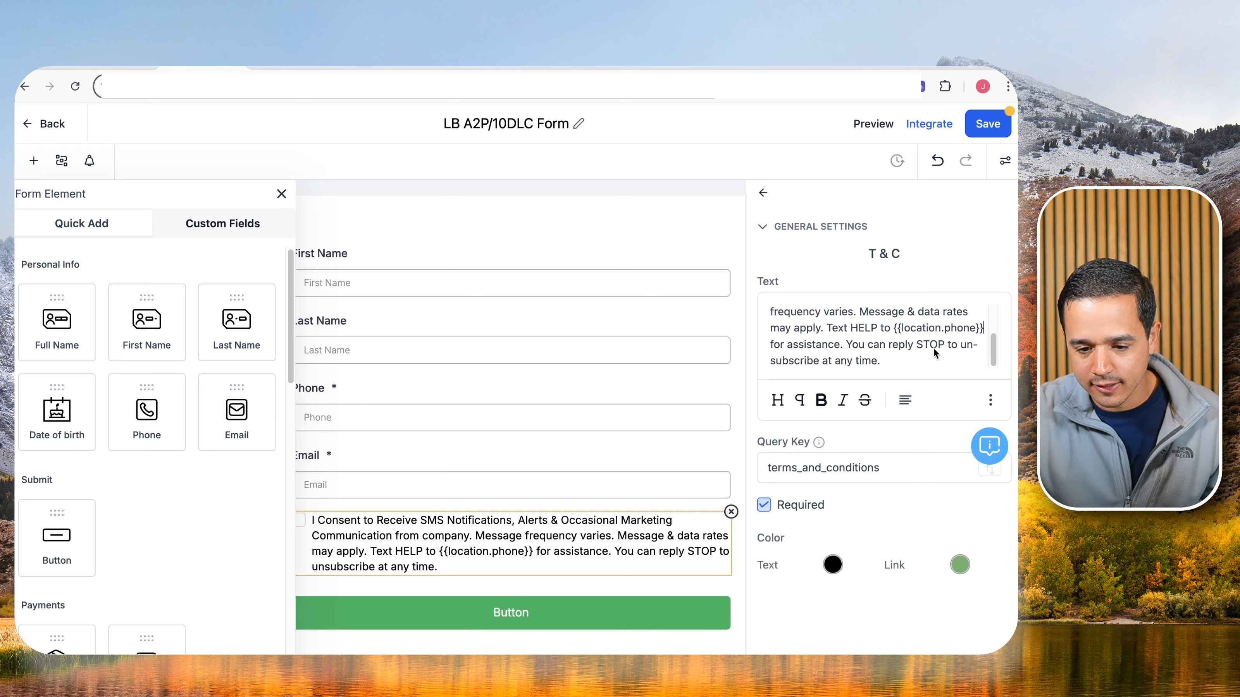
click(898, 356)
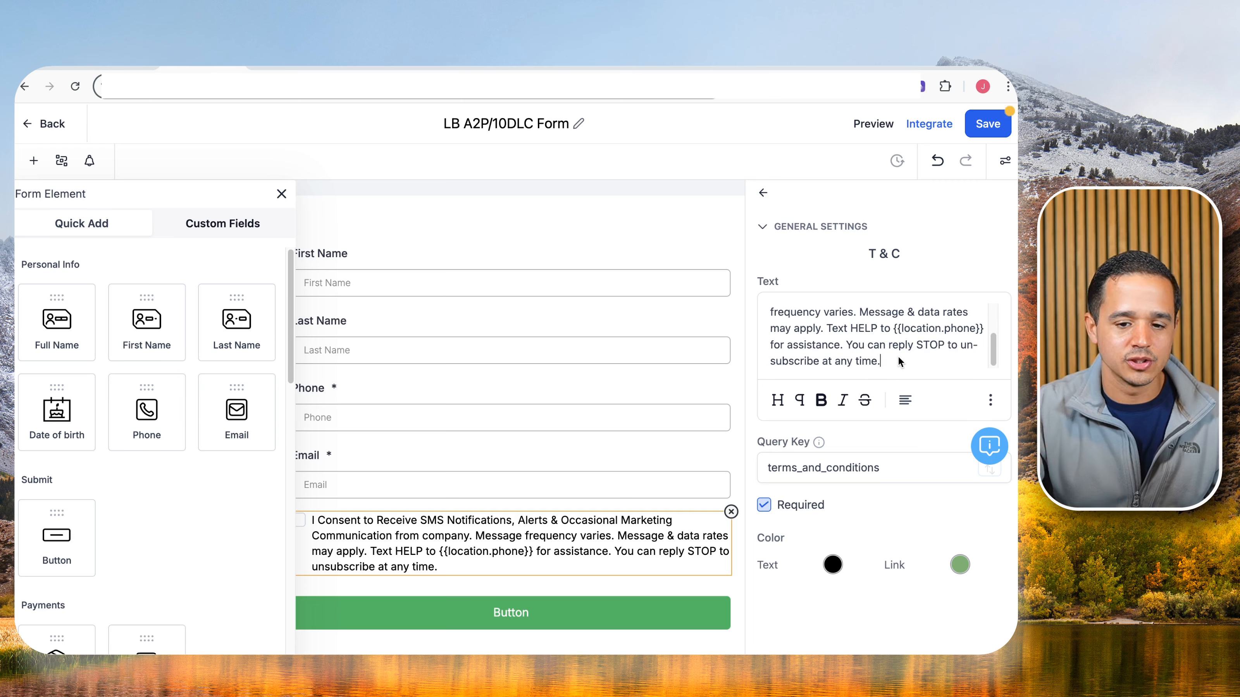
click(975, 130)
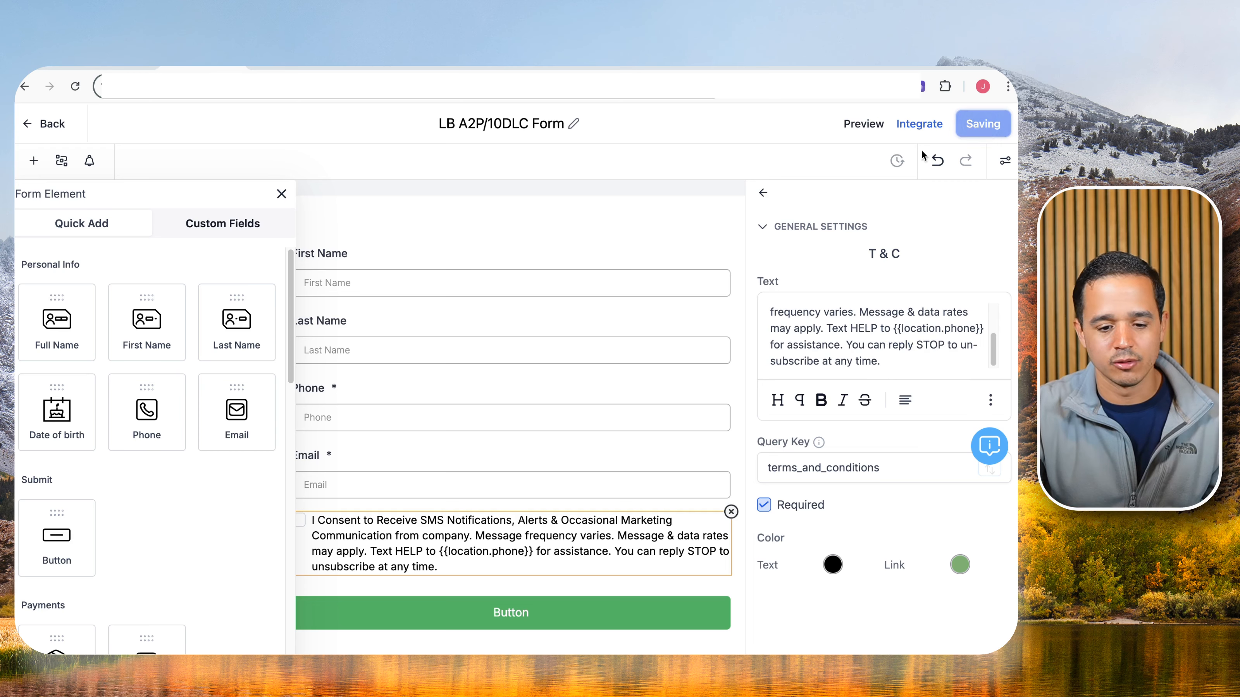
scroll(415, 437, down, 2)
Change the button label from 'Button' to SUBMIT and select the Privacy Policy | Terms of Service text.
click(517, 552)
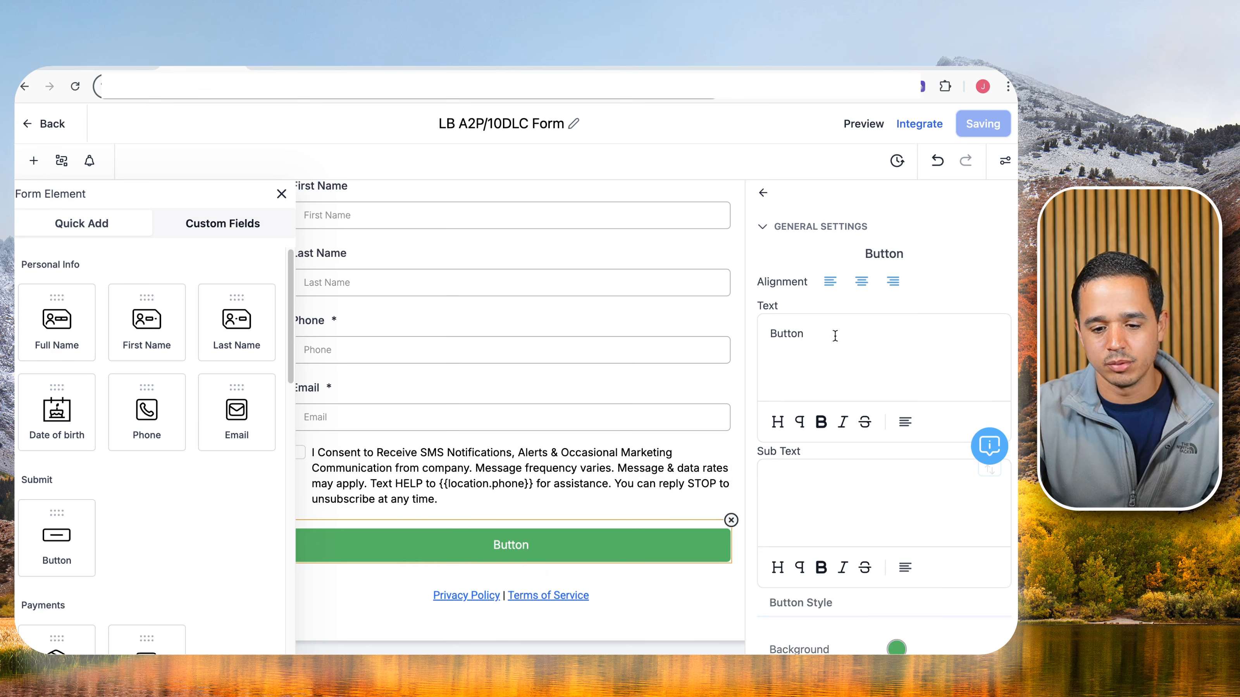
drag(836, 336, 620, 324)
text(SUBMIT)
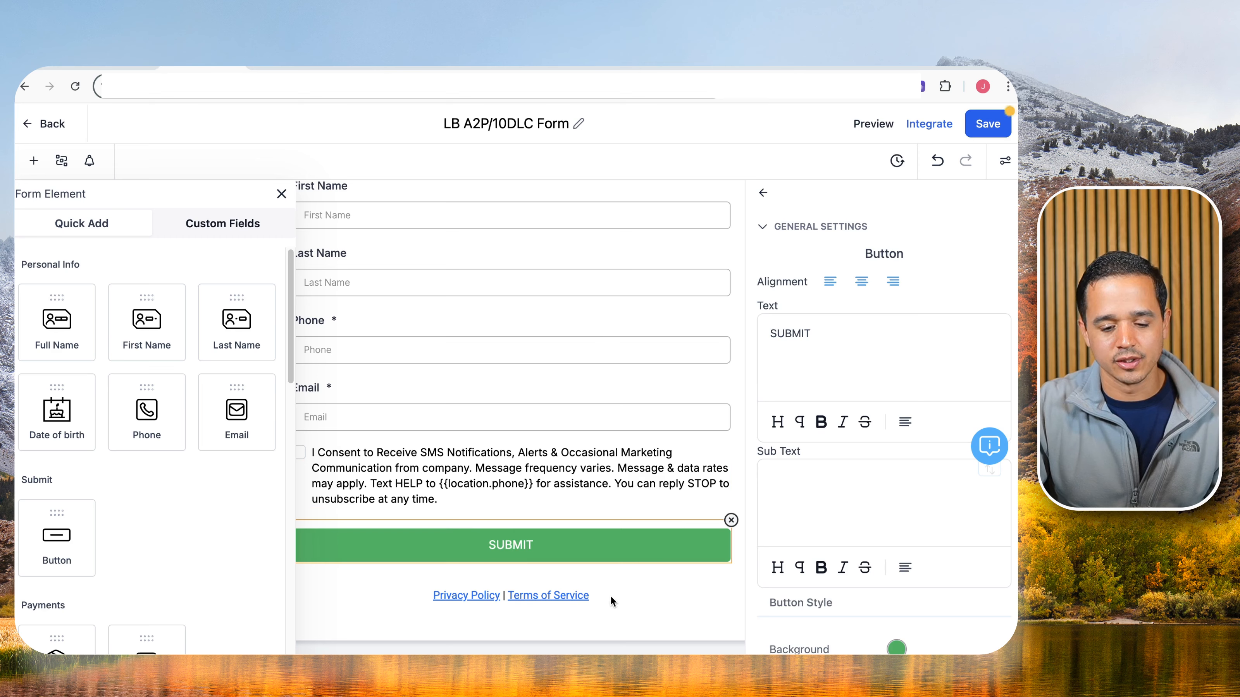
click(600, 595)
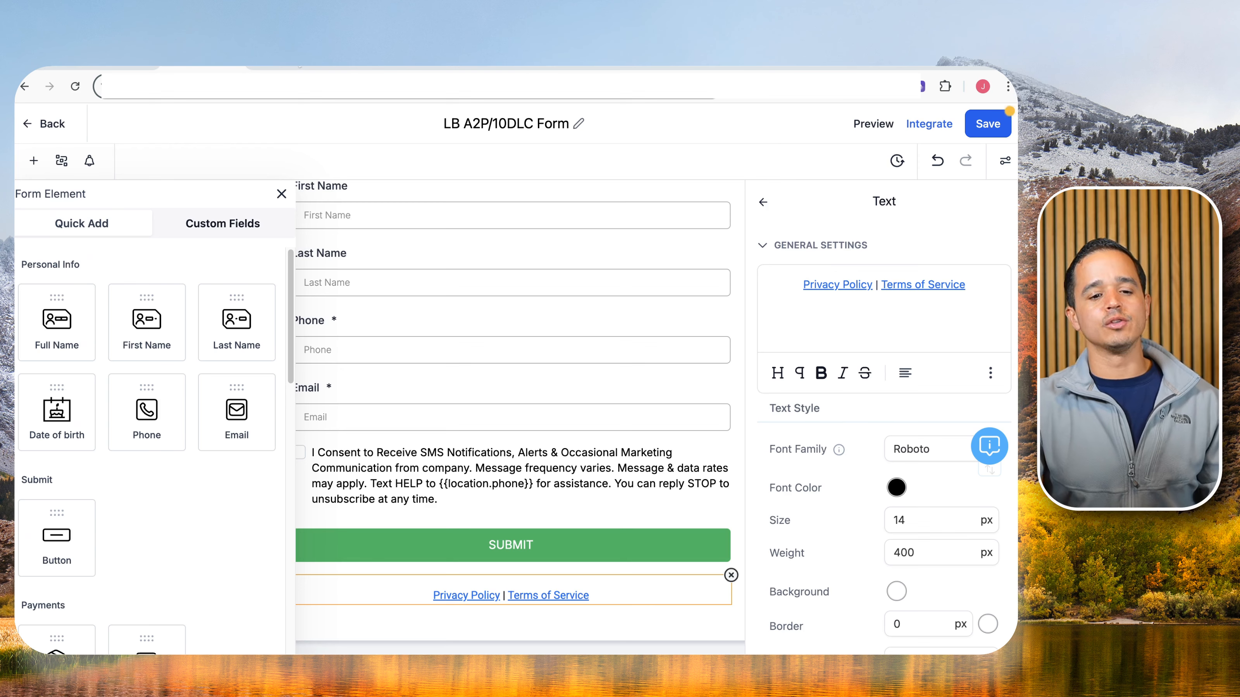
click(299, 68)
click(58, 633)
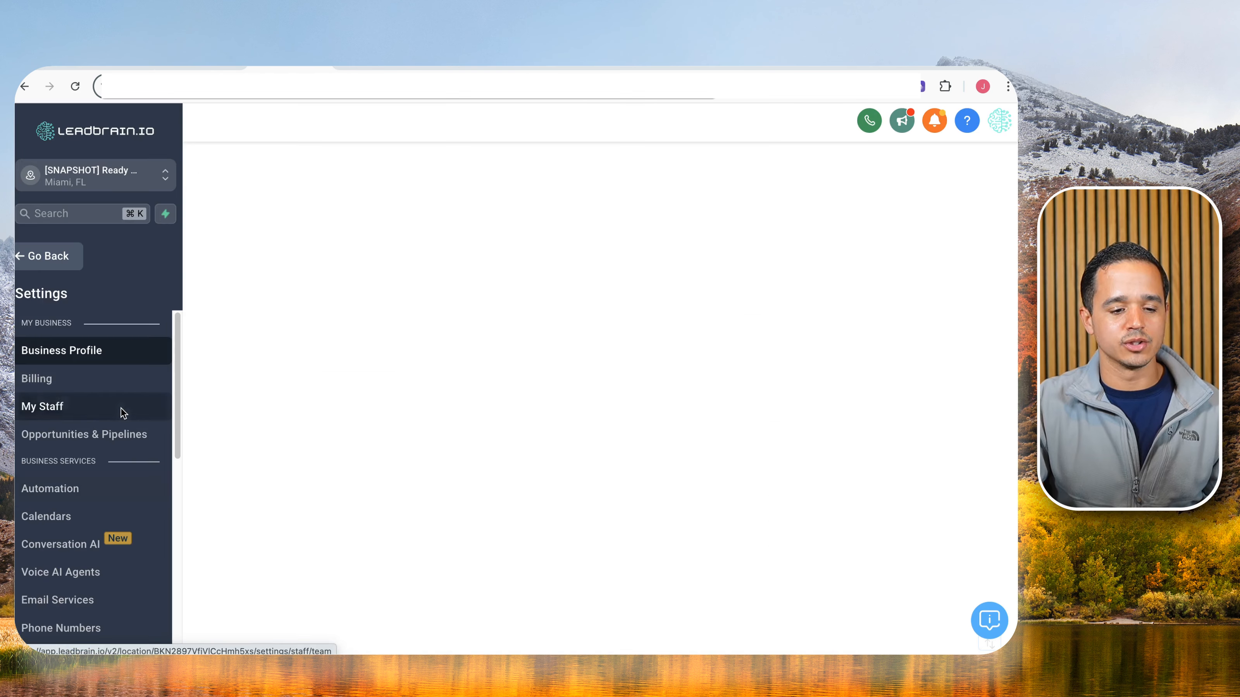
scroll(94, 488, down, 5)
click(95, 518)
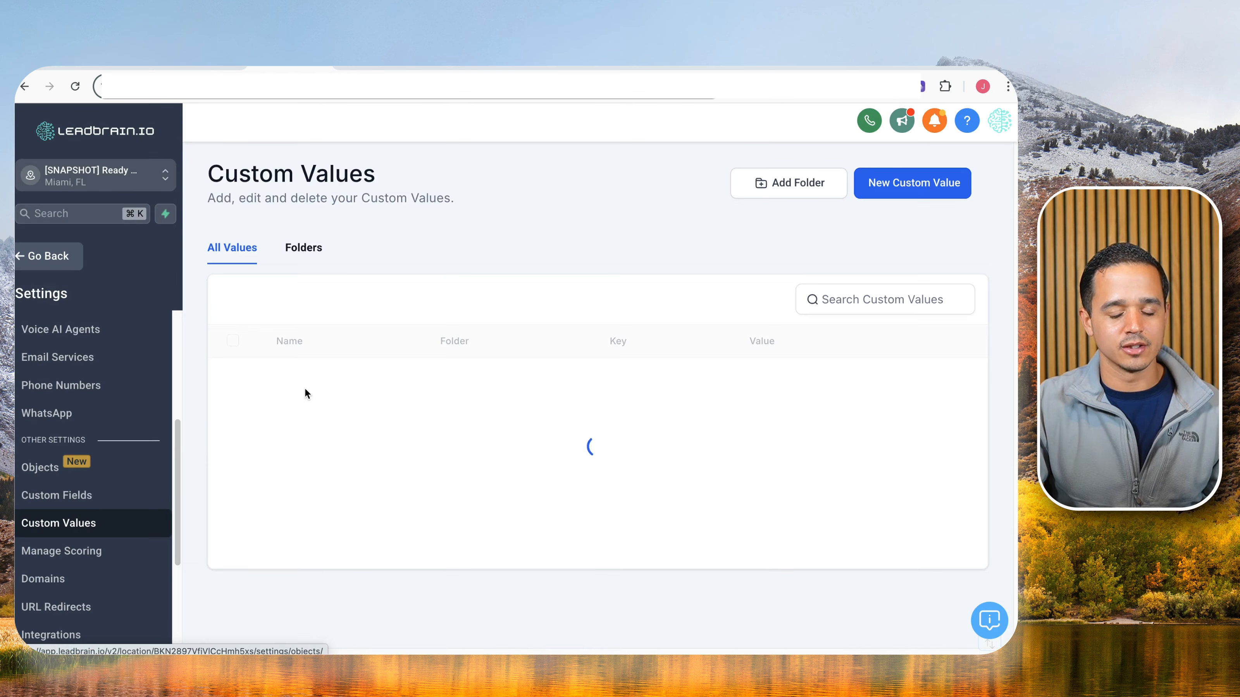
click(303, 247)
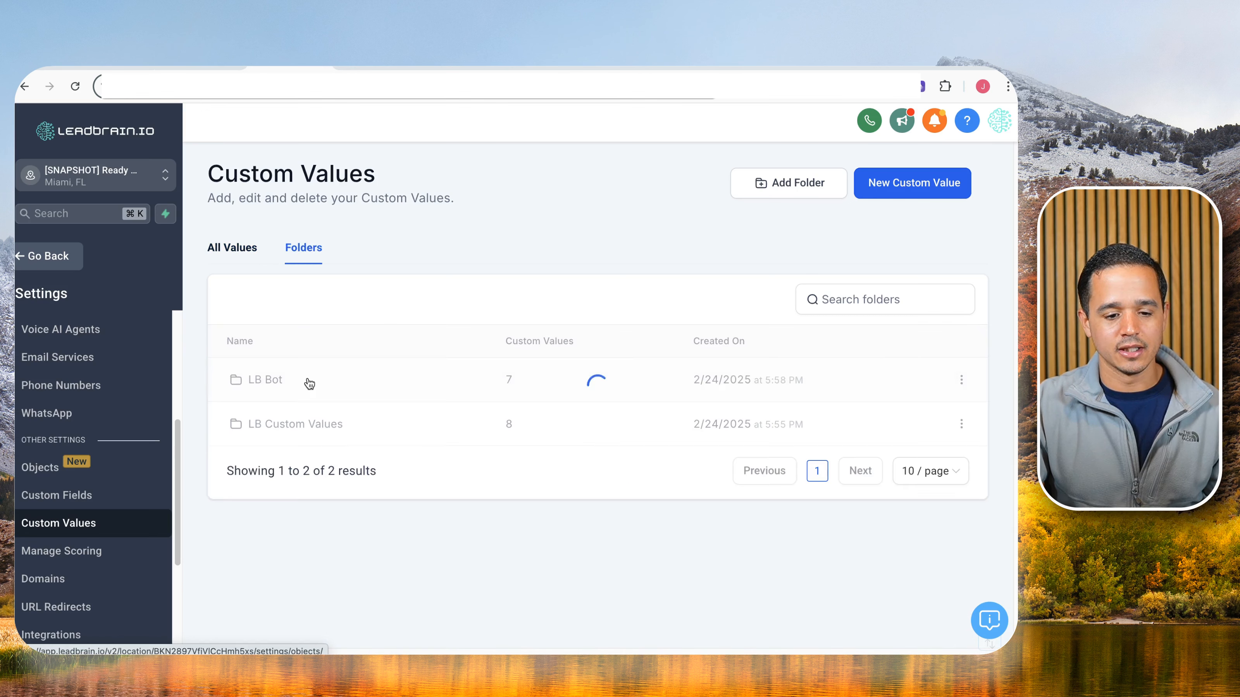
click(276, 430)
scroll(318, 474, down, 5)
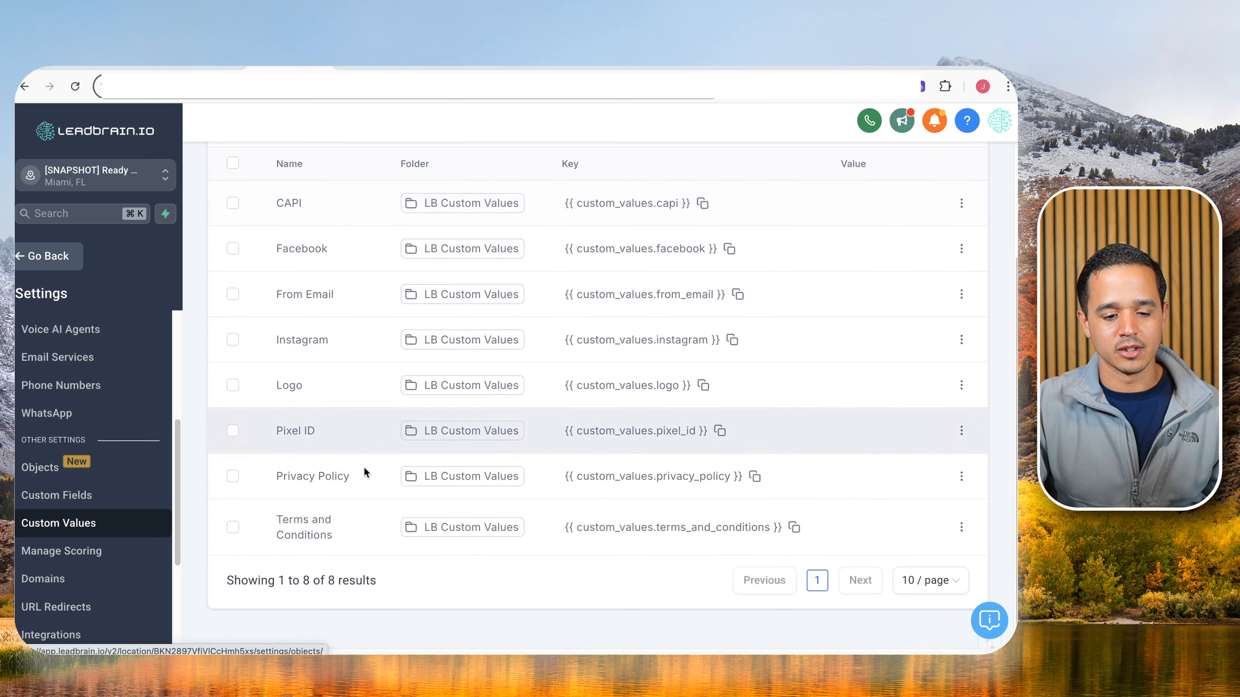
click(755, 478)
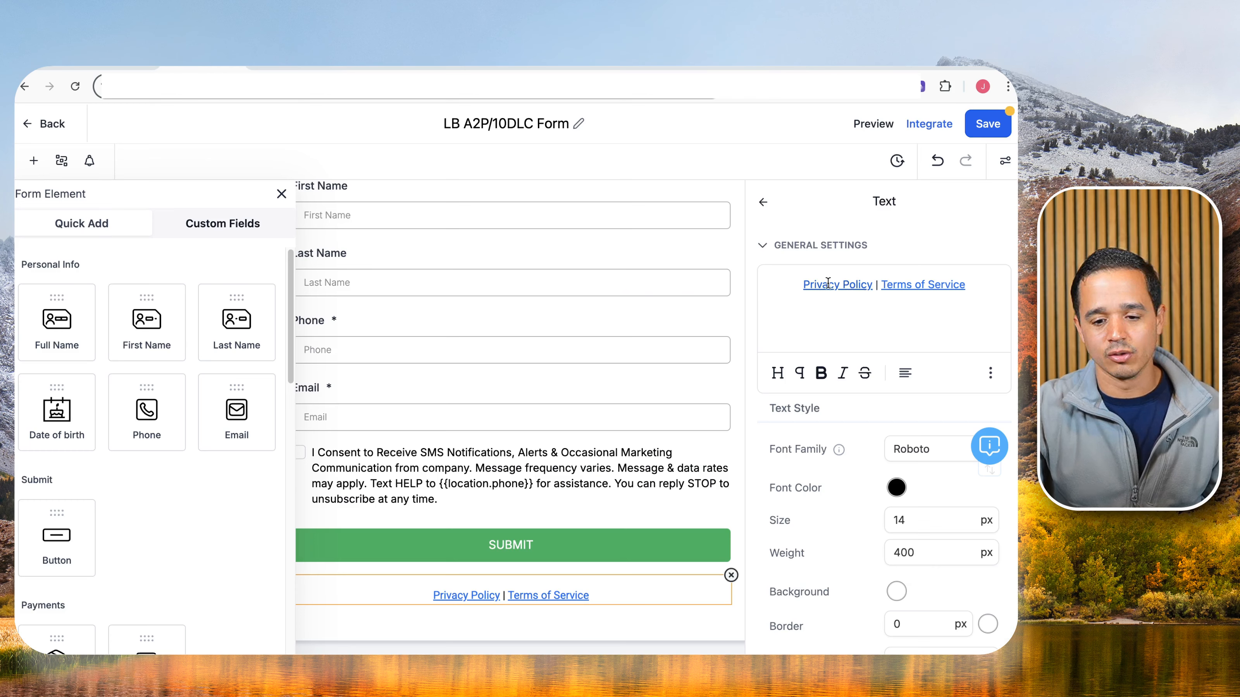
Link the words Privacy Policy to the pasted privacy policy custom value.
double_click(823, 285)
drag(823, 285, 847, 282)
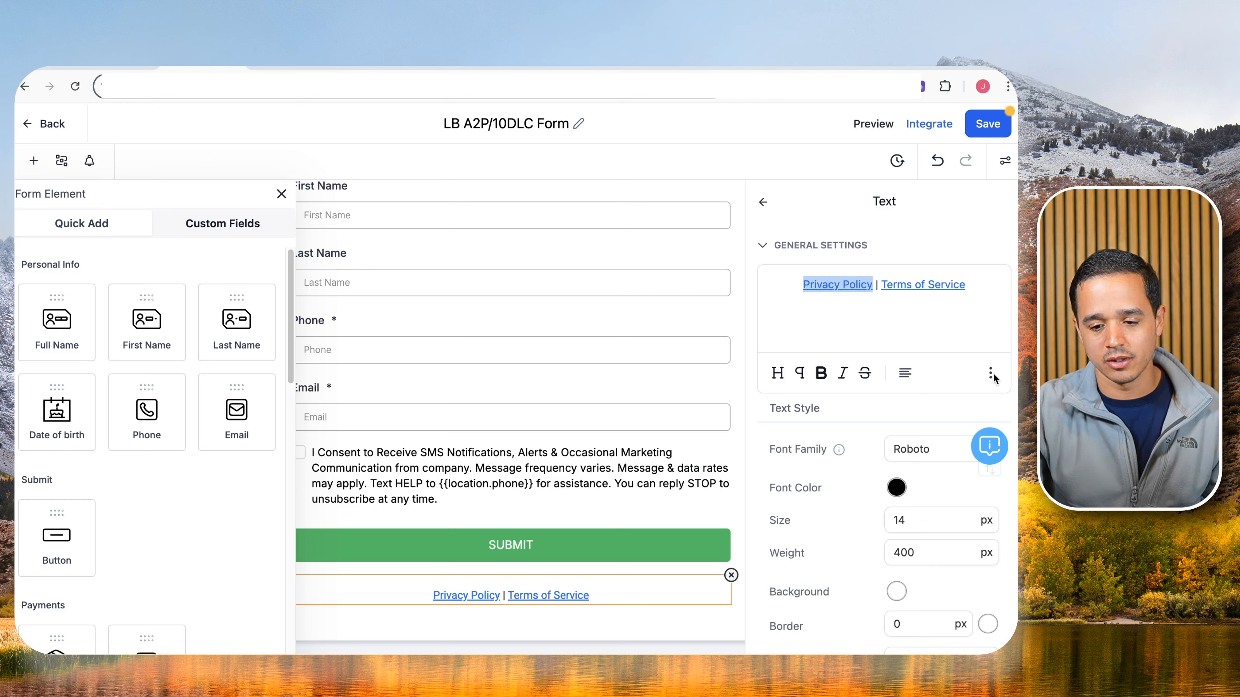
scroll(921, 388, down, 7)
scroll(933, 327, up, 5)
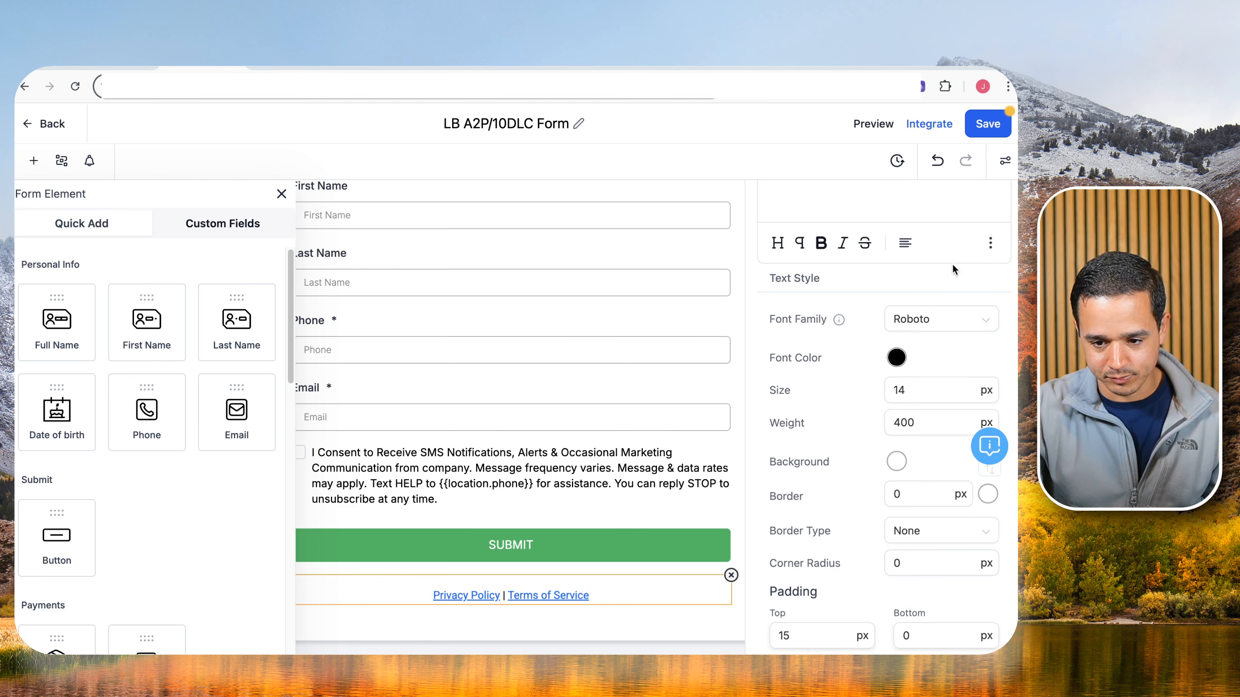
click(992, 244)
click(990, 188)
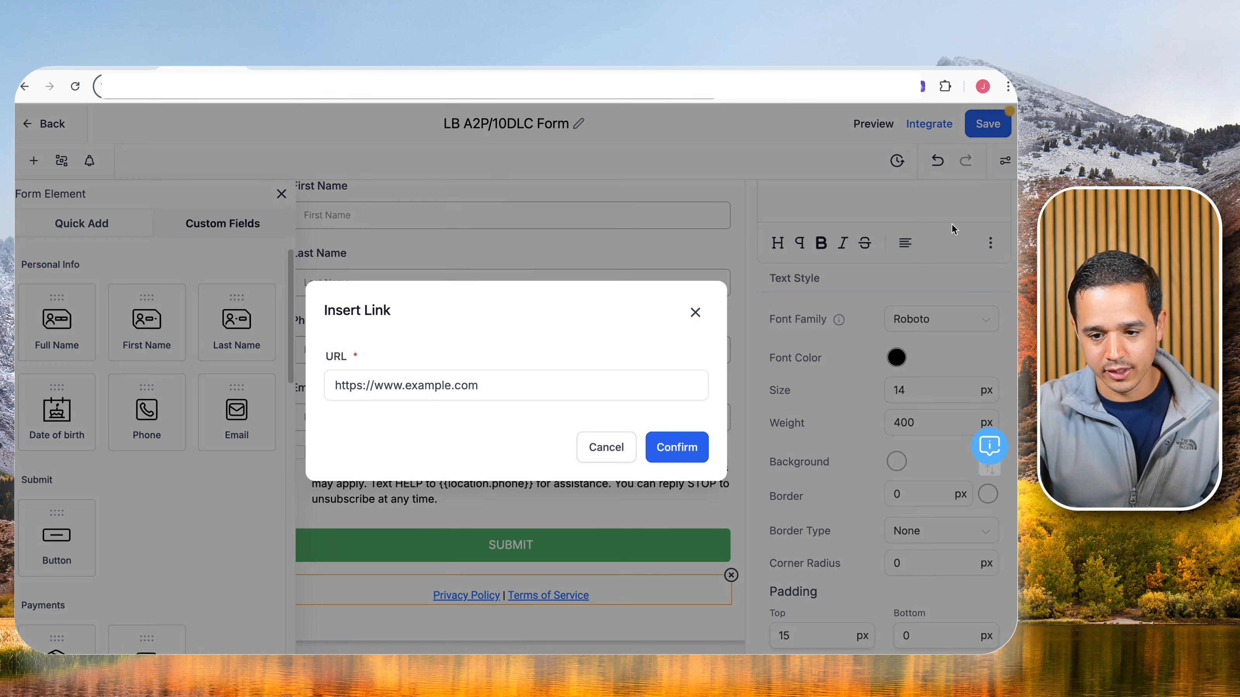
click(484, 380)
key(super+a)
key(super+v)
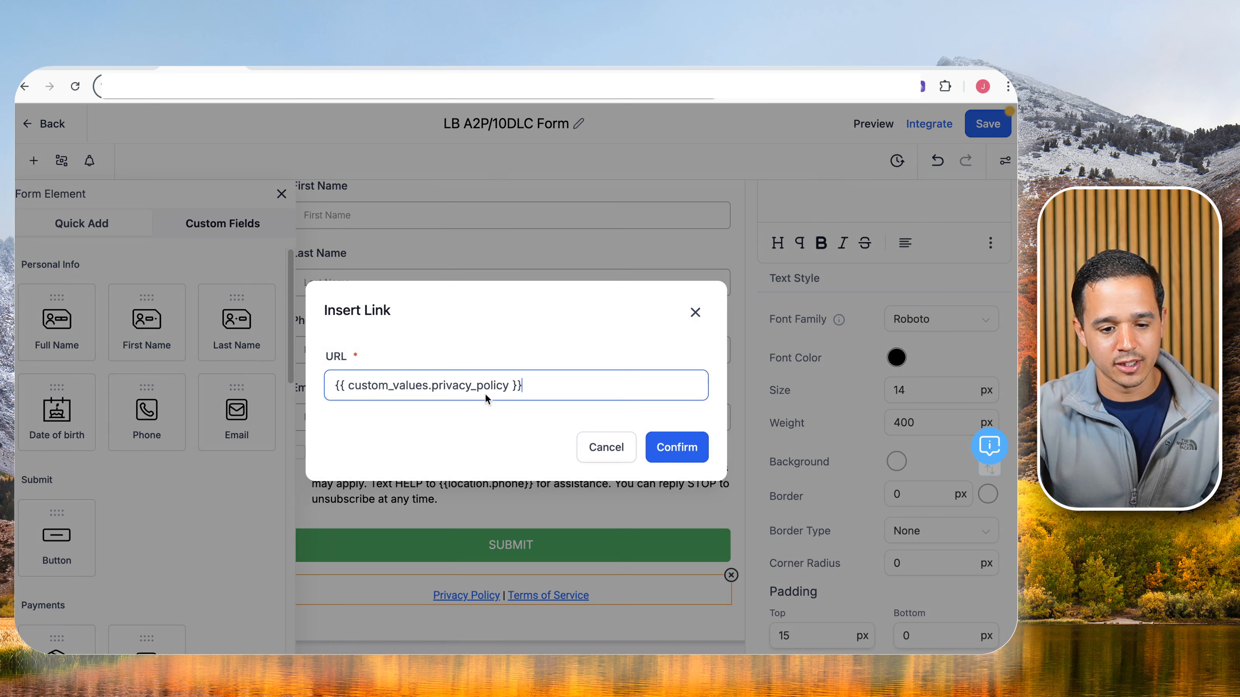
click(703, 451)
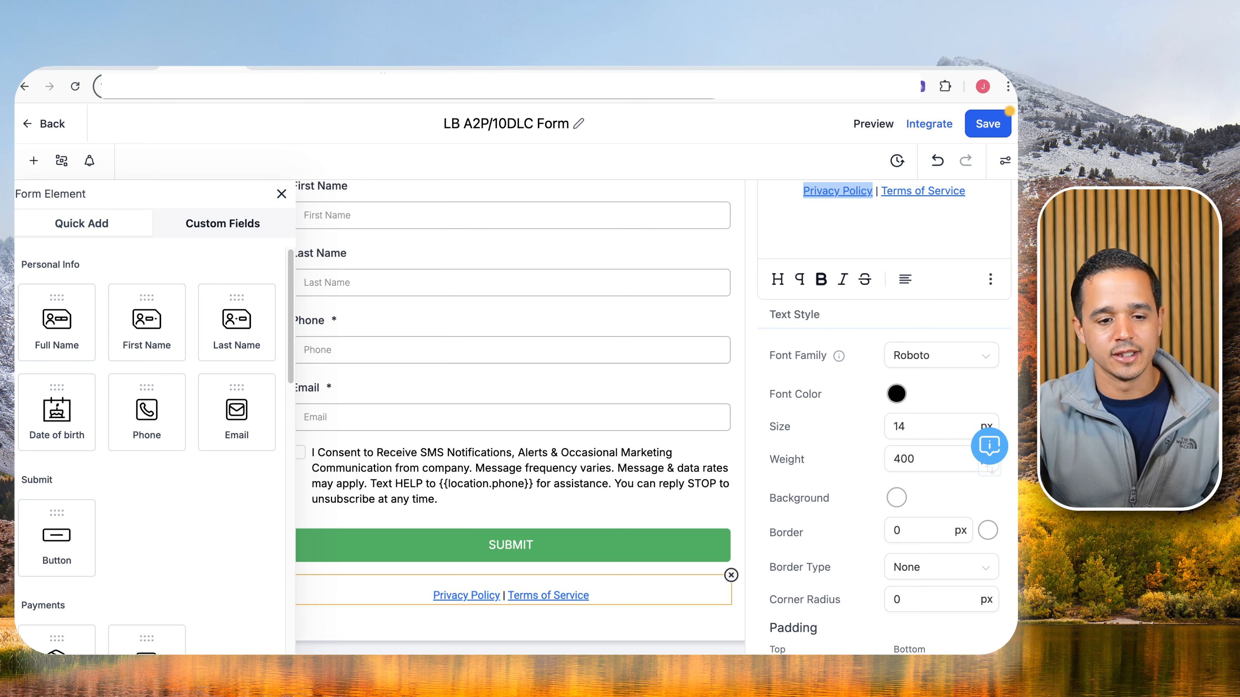
Copy the Terms and Conditions custom value key and link Terms of Service to it.
click(302, 68)
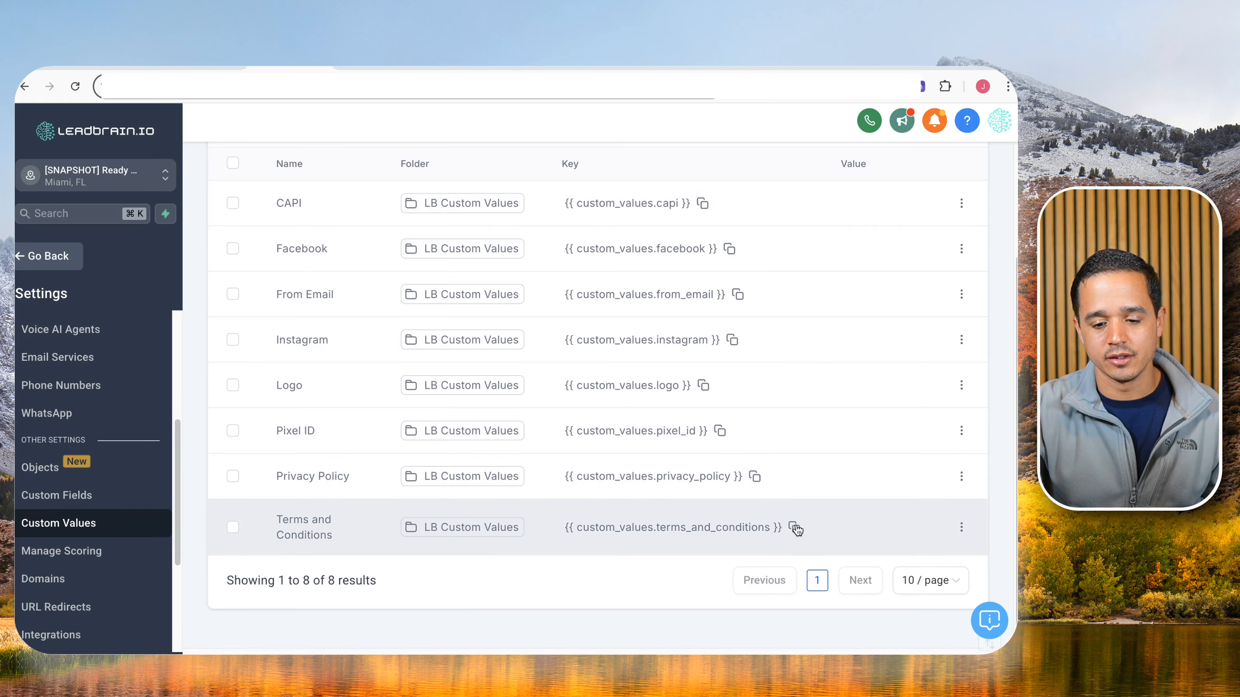
click(794, 527)
click(217, 67)
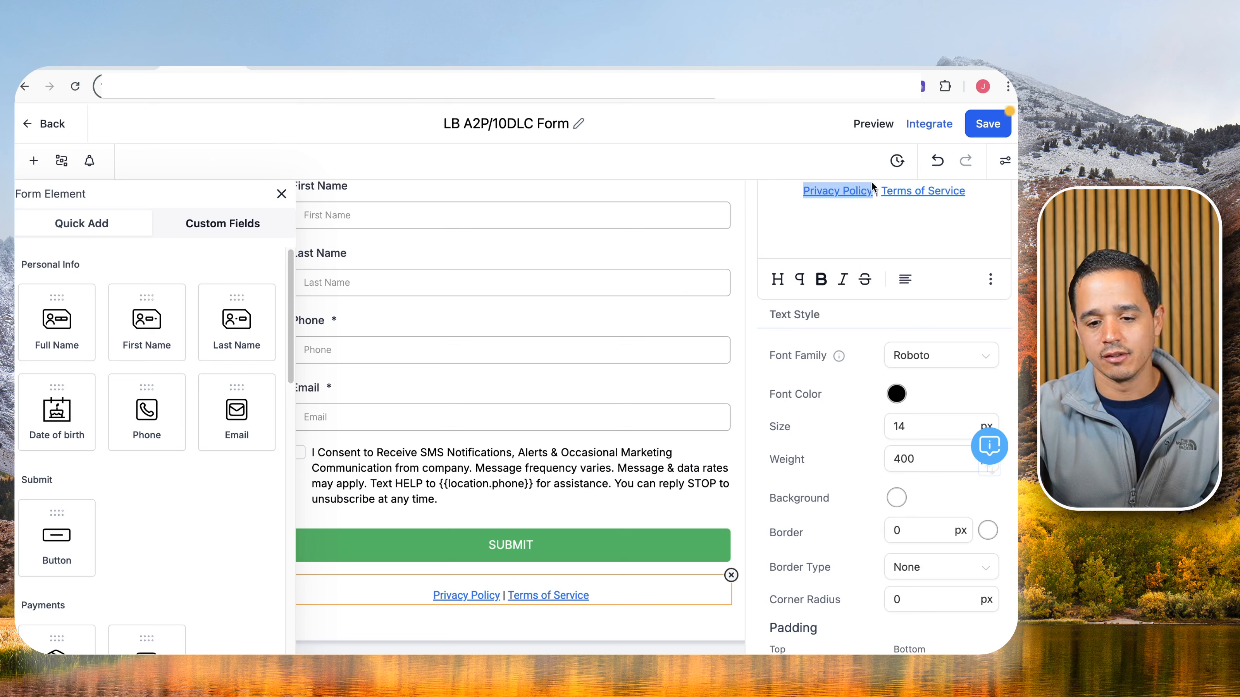
click(888, 189)
drag(888, 189, 940, 189)
click(991, 276)
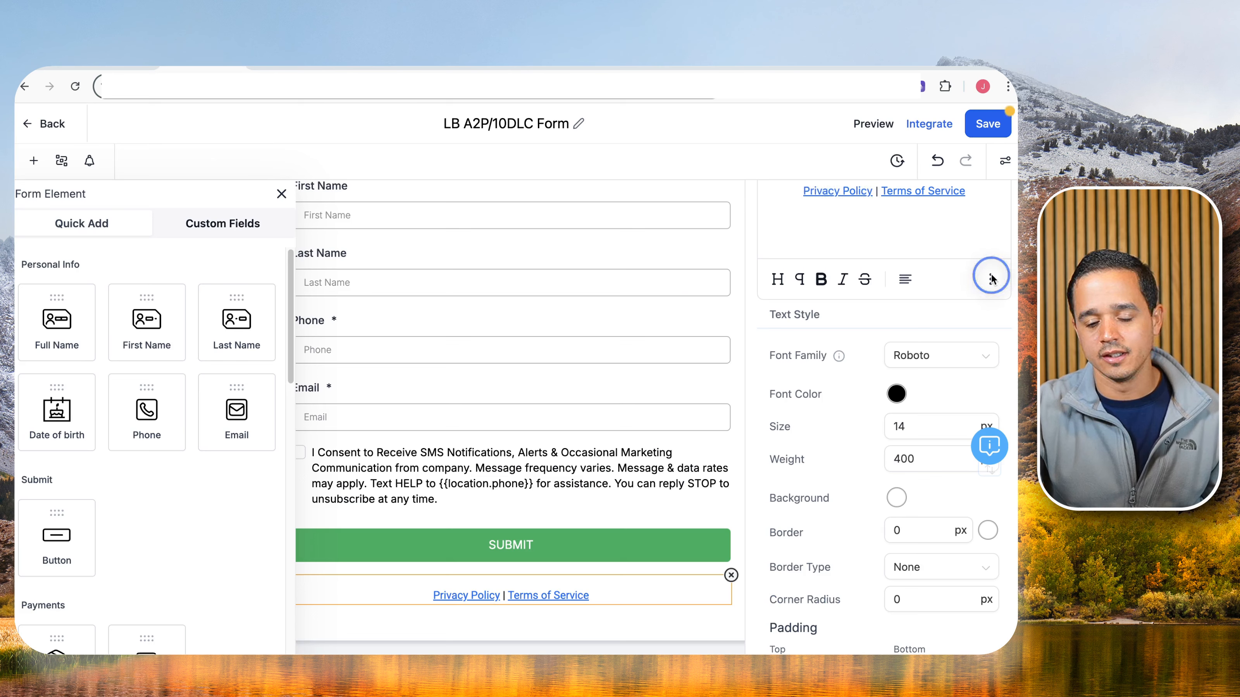
click(990, 236)
triple_click(441, 383)
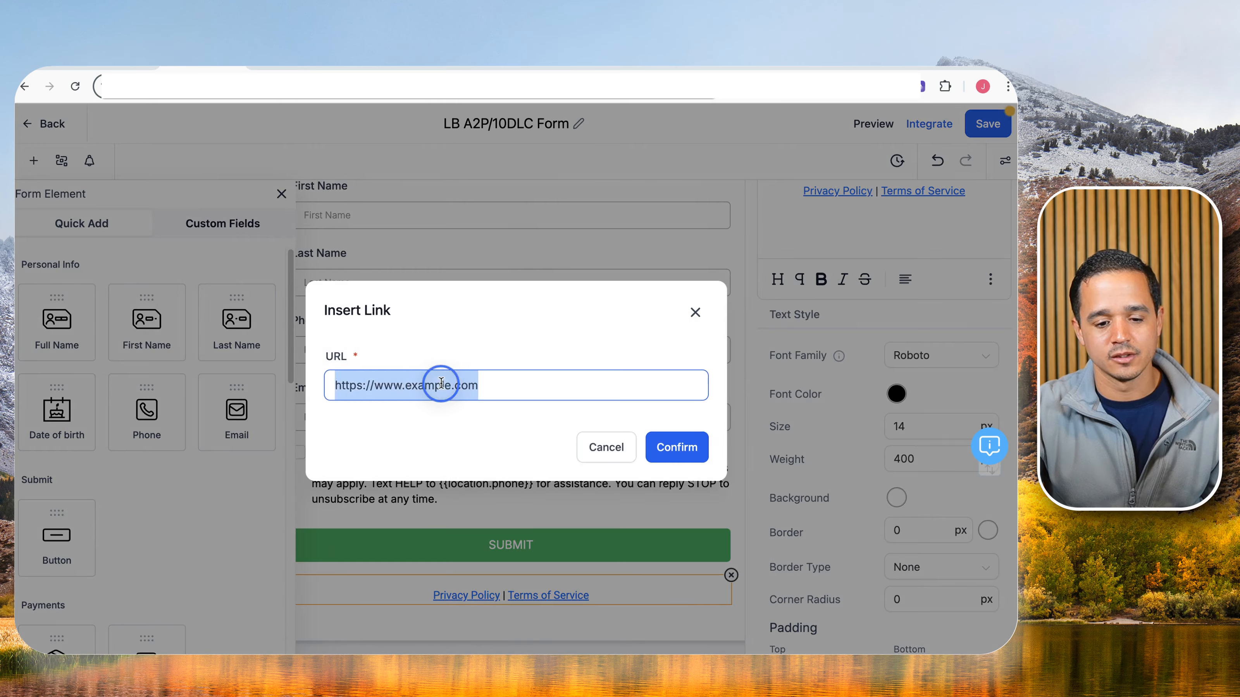
key(super+v)
click(686, 452)
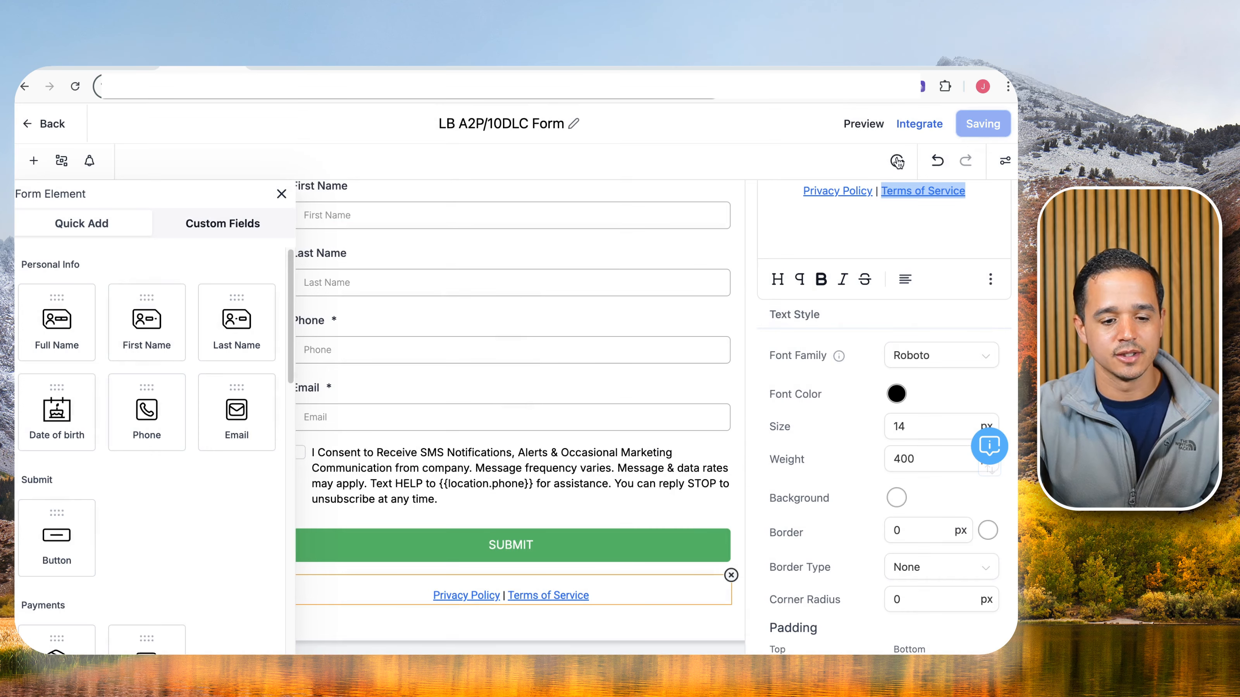
Close the Form Element panel and go back to the Forms list.
click(281, 194)
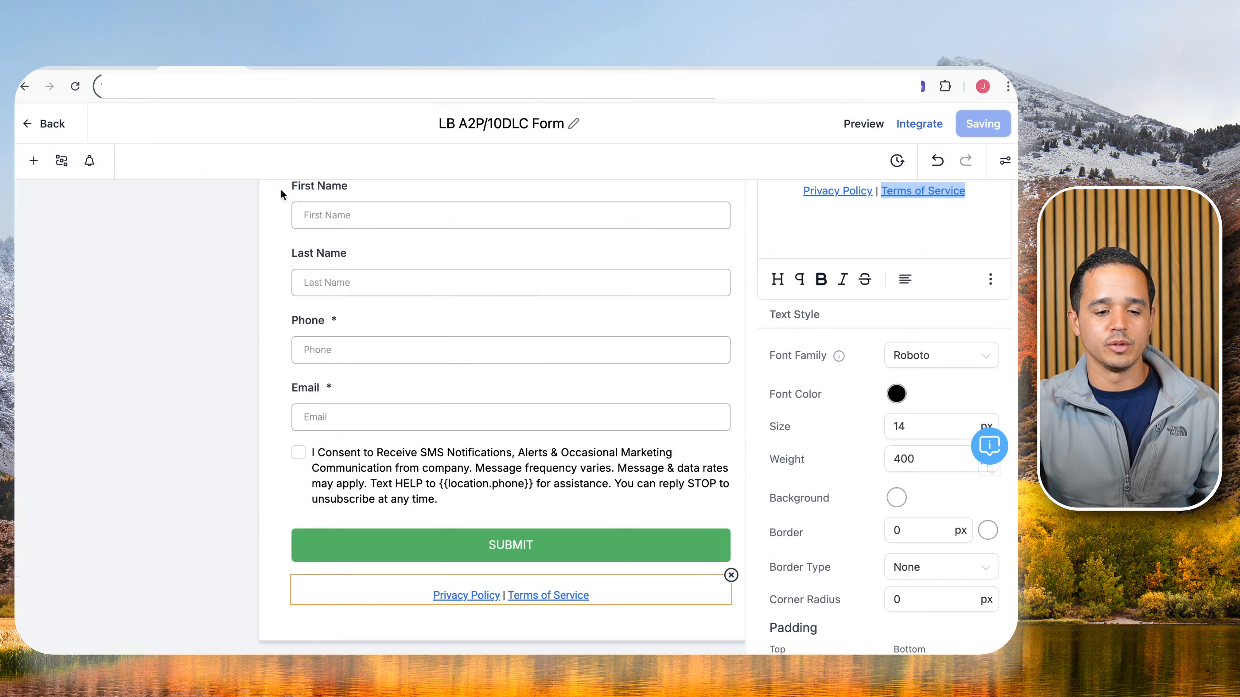
scroll(372, 364, up, 1)
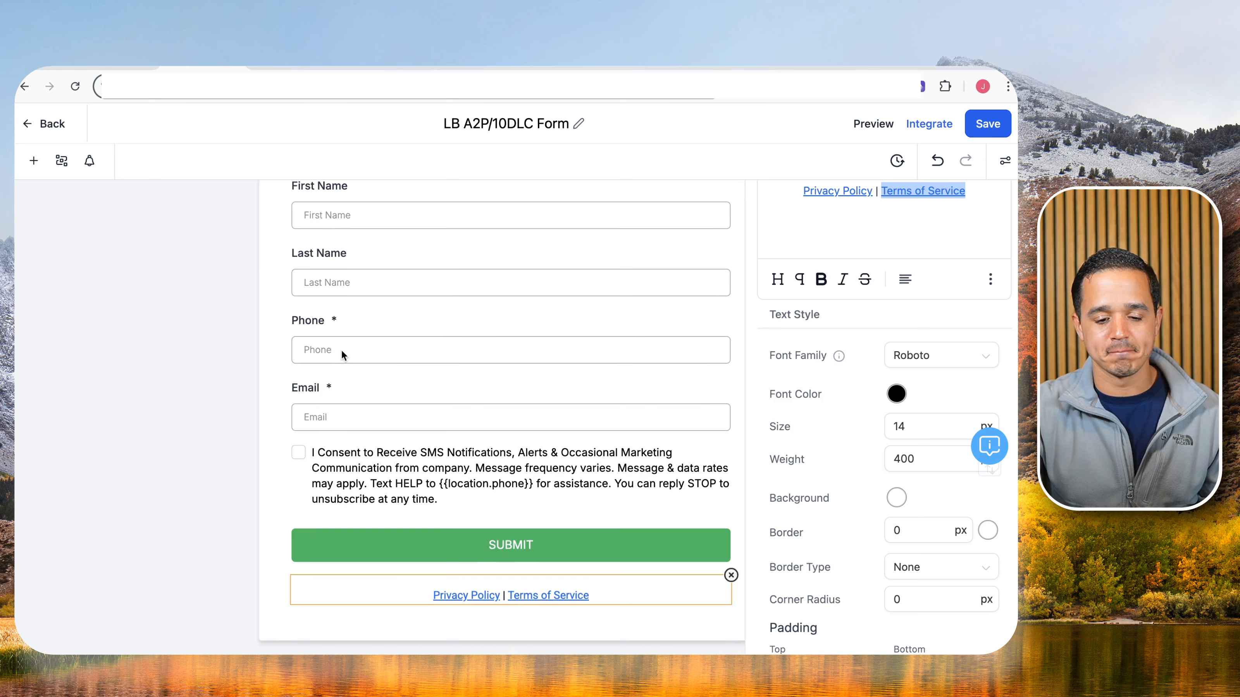
click(36, 123)
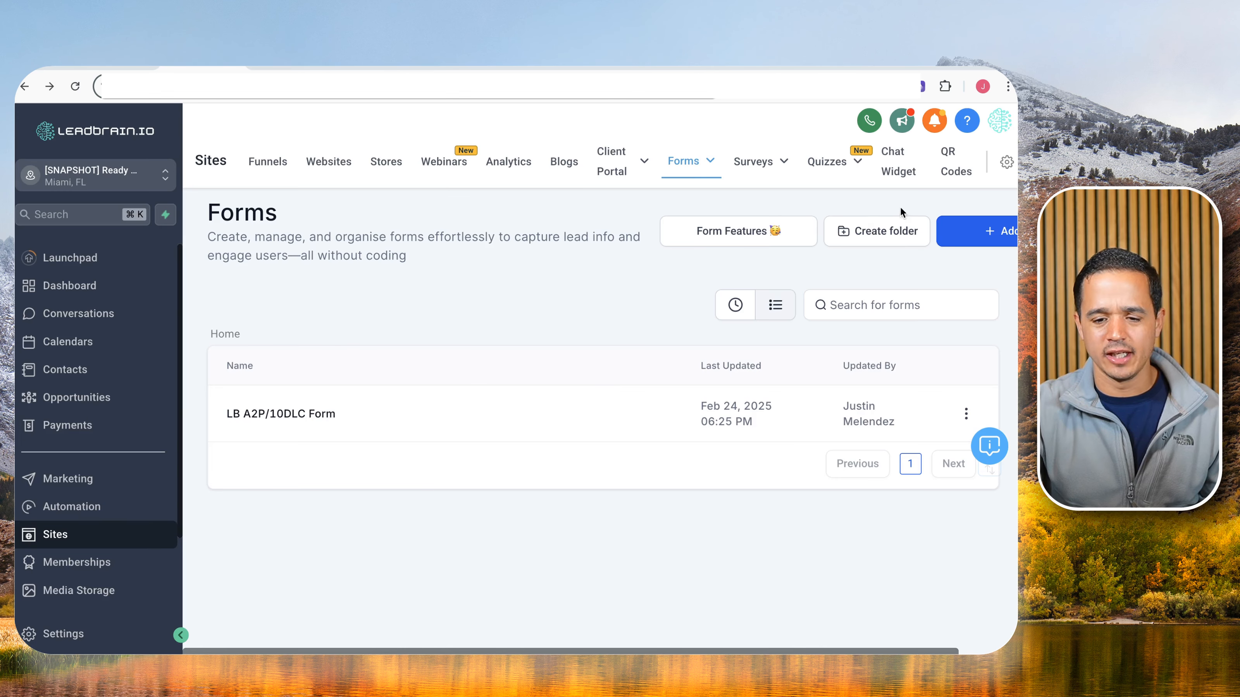
Create a new forms folder named LB Forms.
click(894, 231)
click(509, 415)
text(LB)
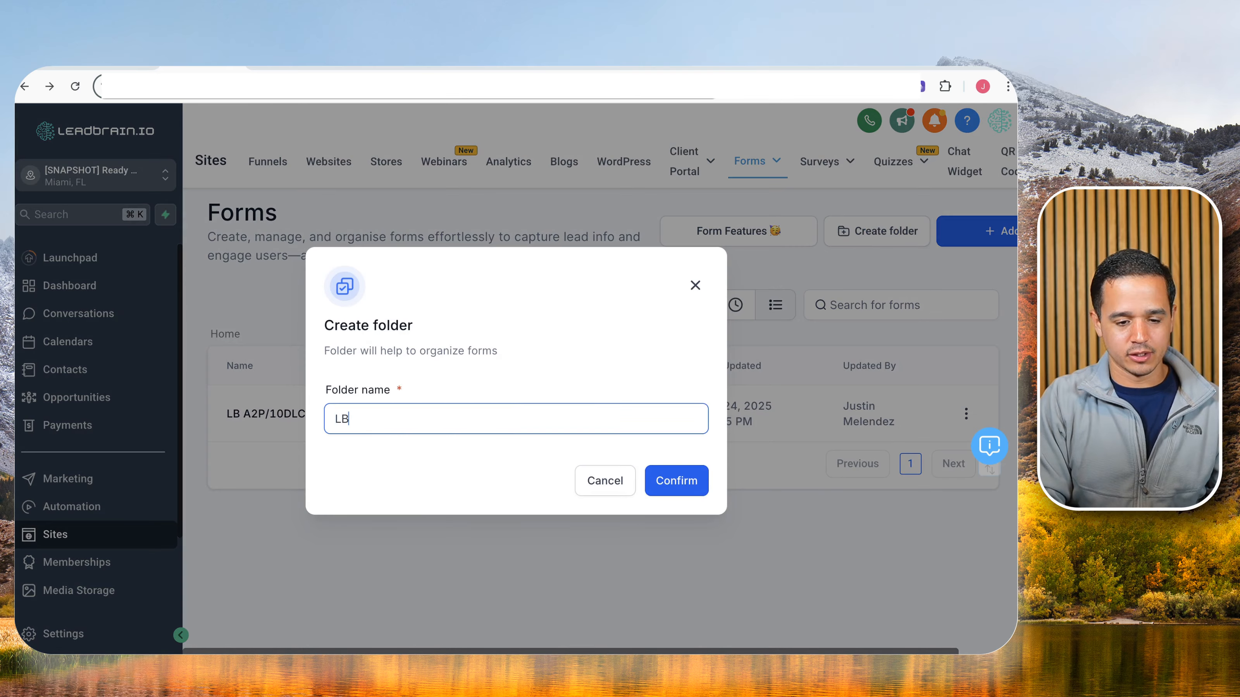
click(683, 489)
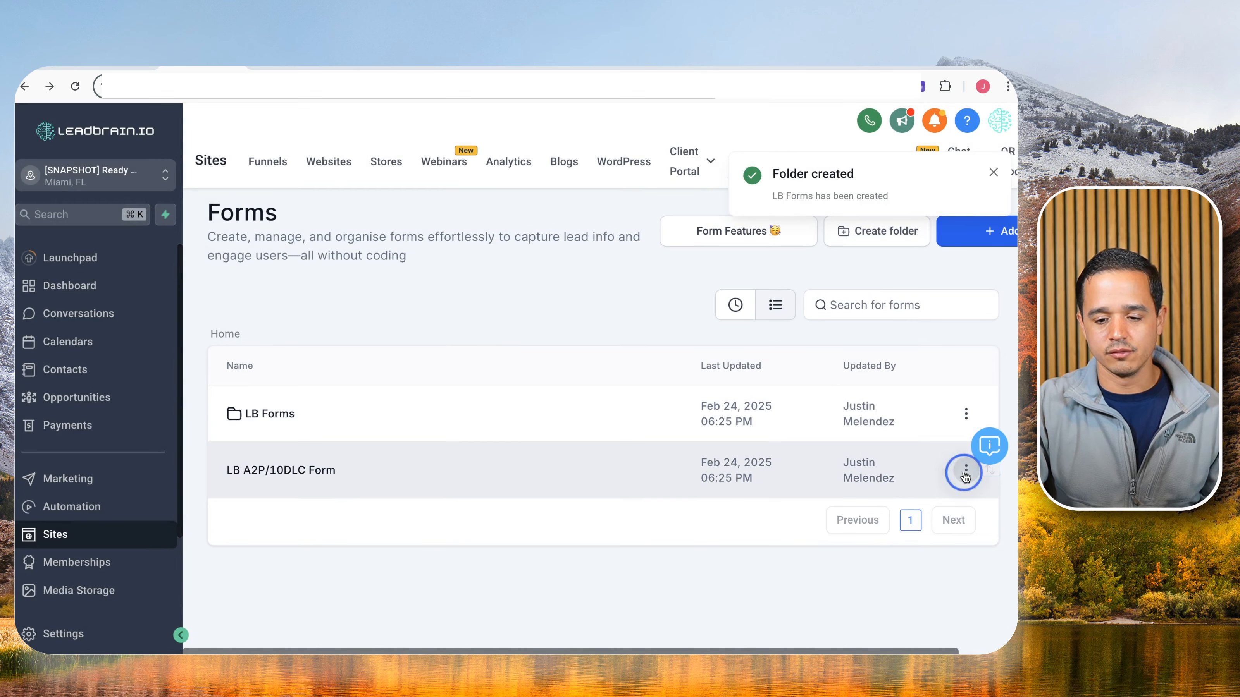
Move LB A2P/10DLC Form into the LB Forms folder and open the Funnels page.
click(966, 472)
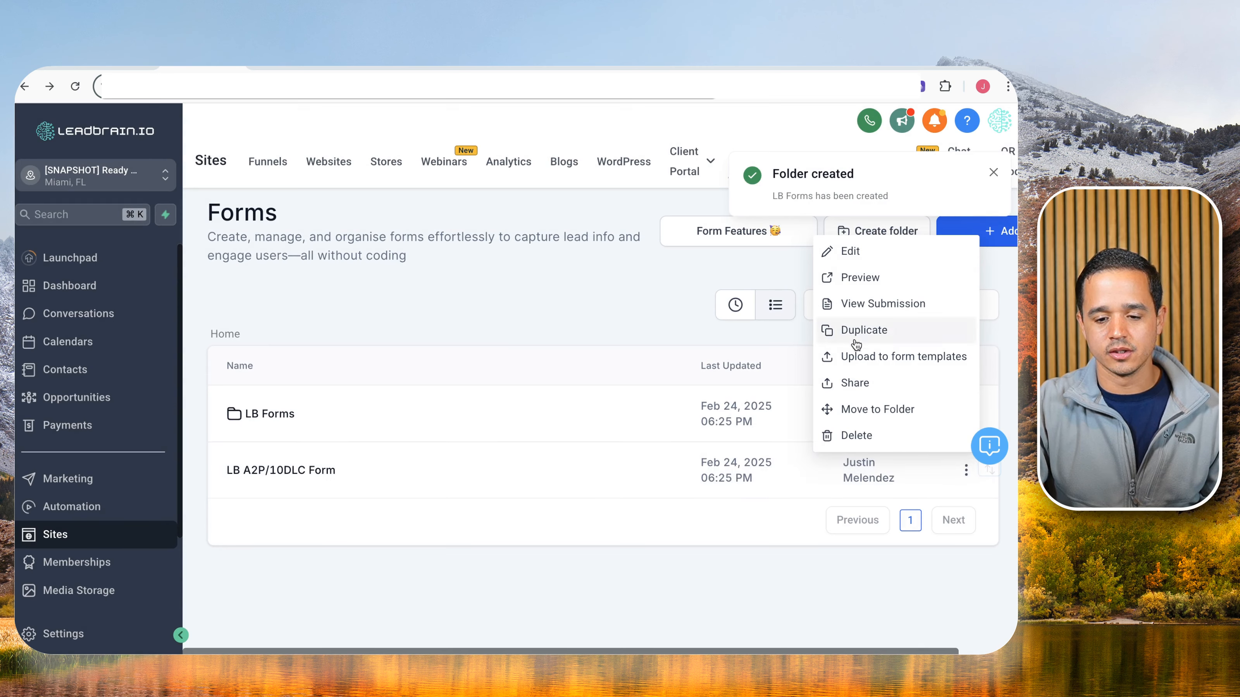
click(877, 410)
click(512, 419)
click(512, 454)
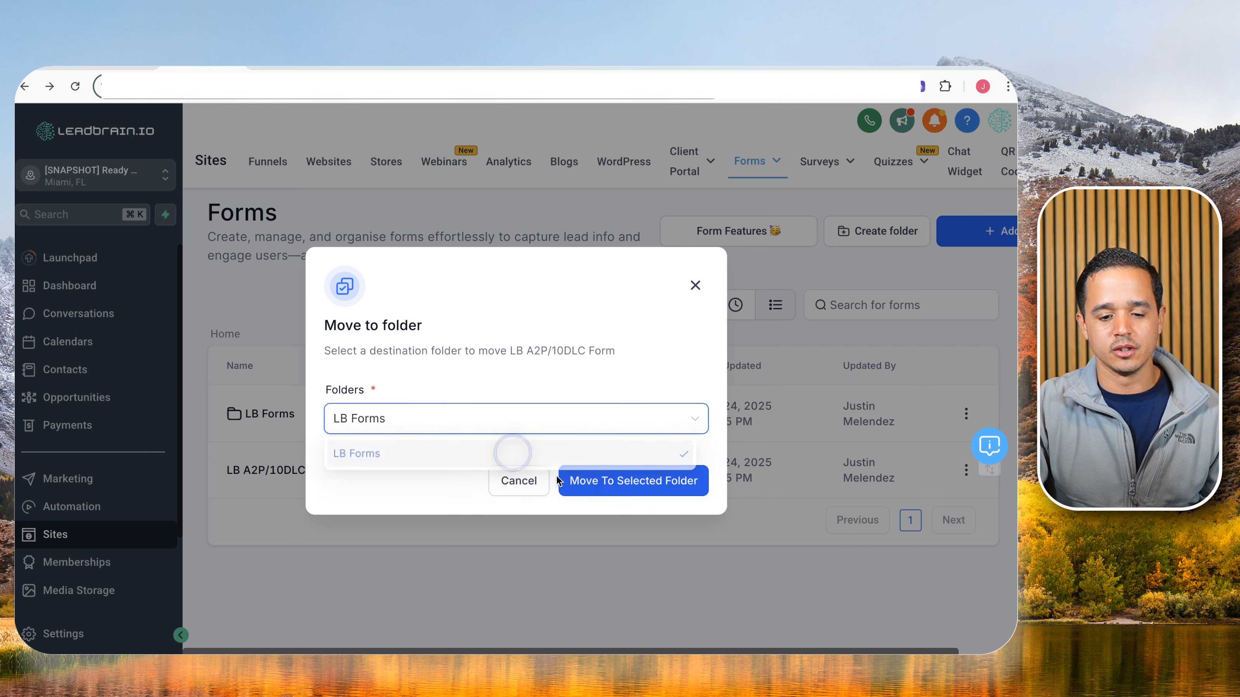
click(561, 481)
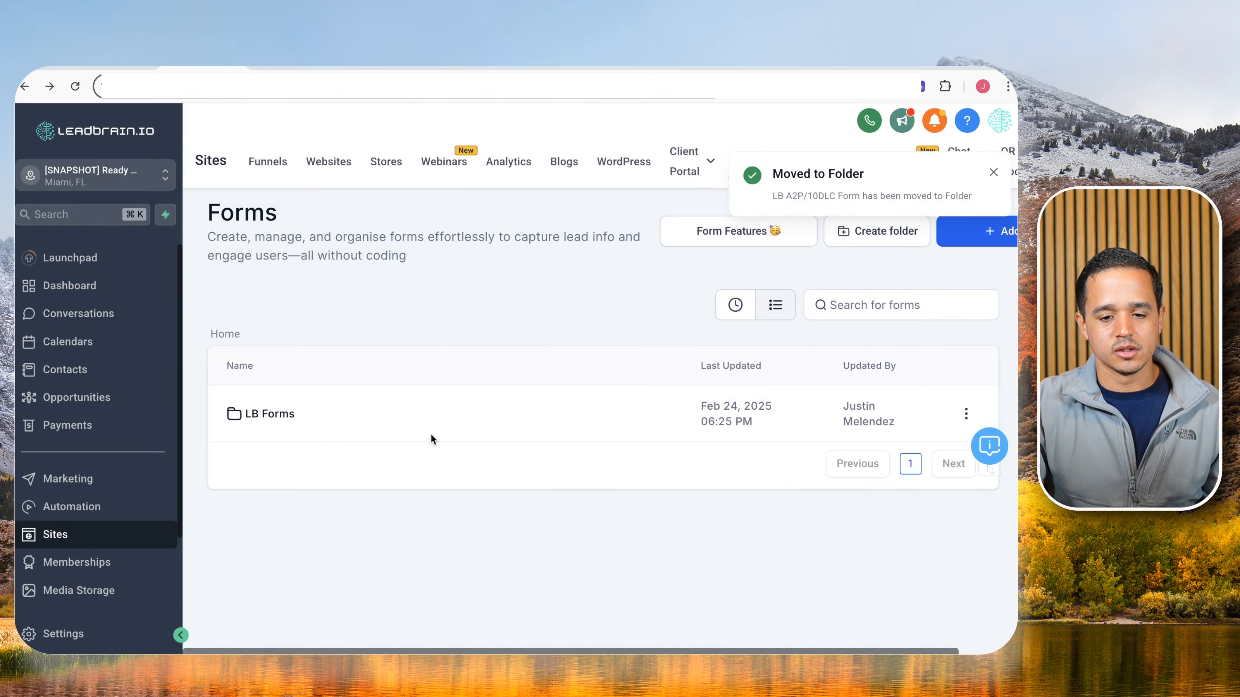
click(267, 161)
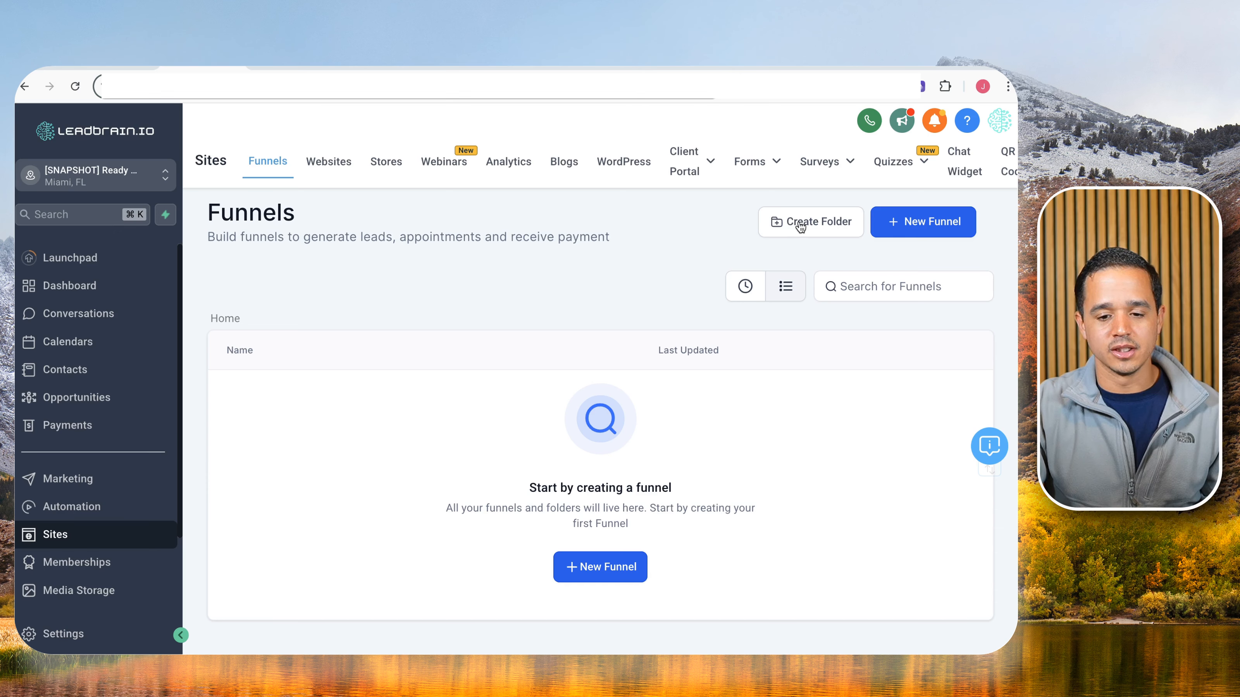
Create a funnel from the A2P General Funnel template in My Templates, producing LB A2P/10DLC Funnel.
click(891, 221)
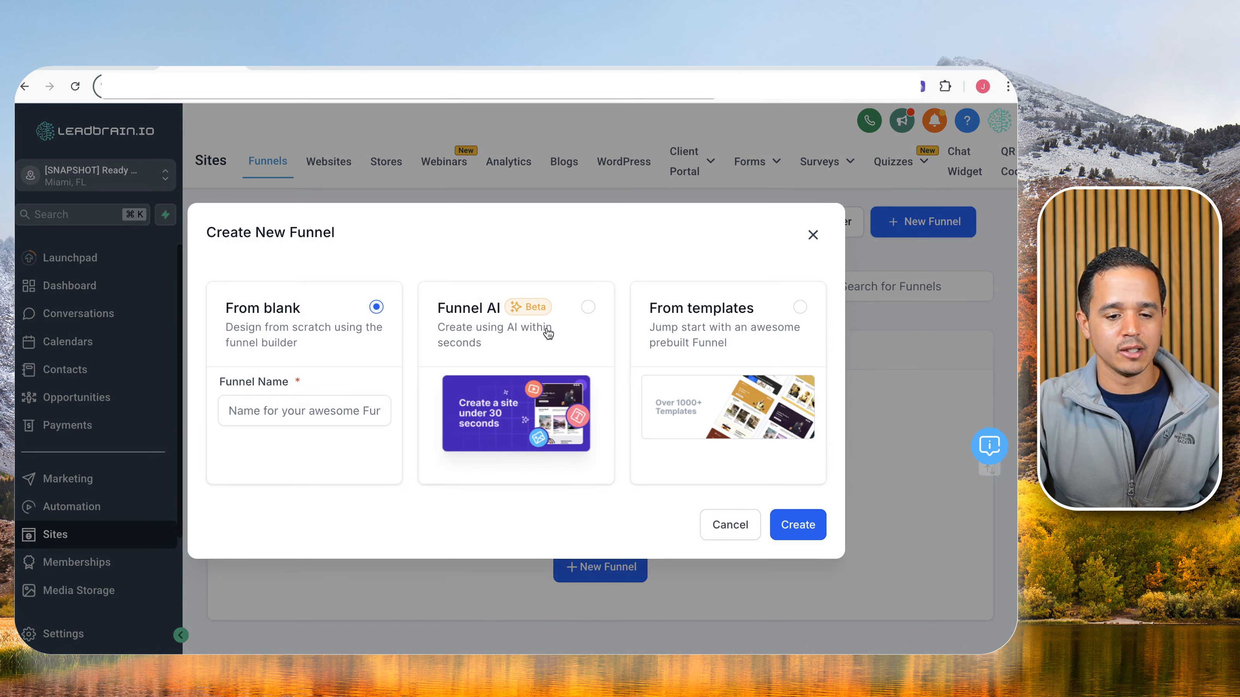
click(817, 324)
click(783, 531)
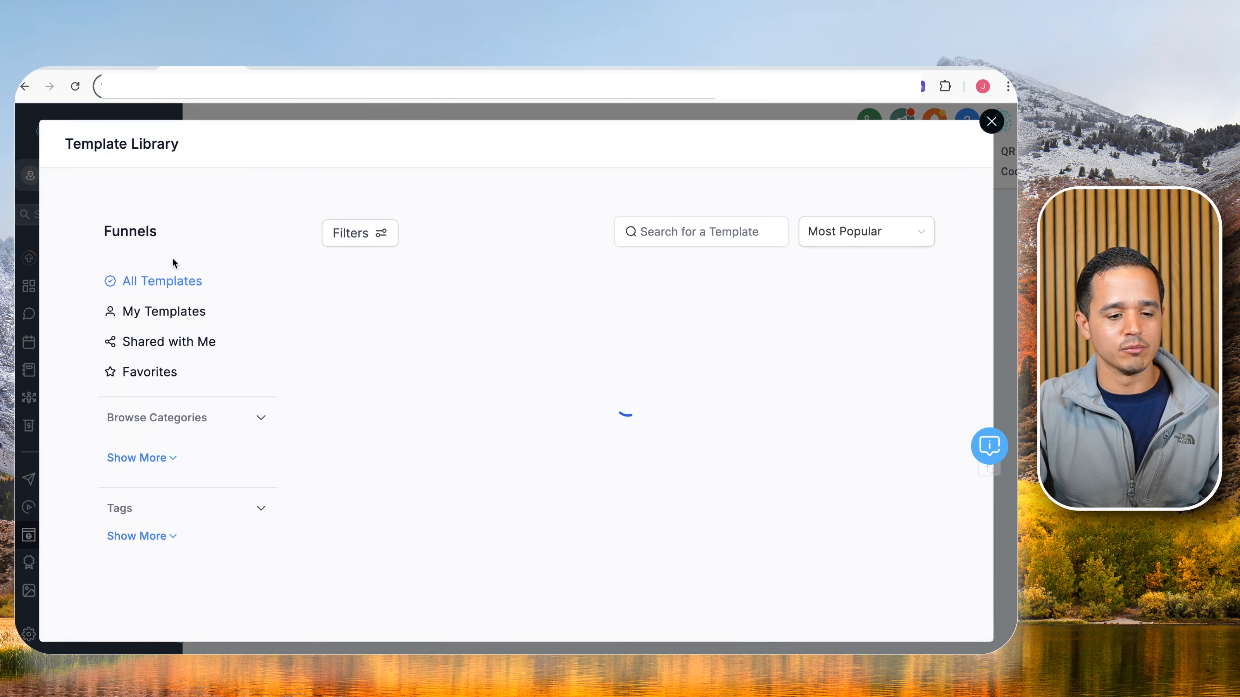
click(145, 323)
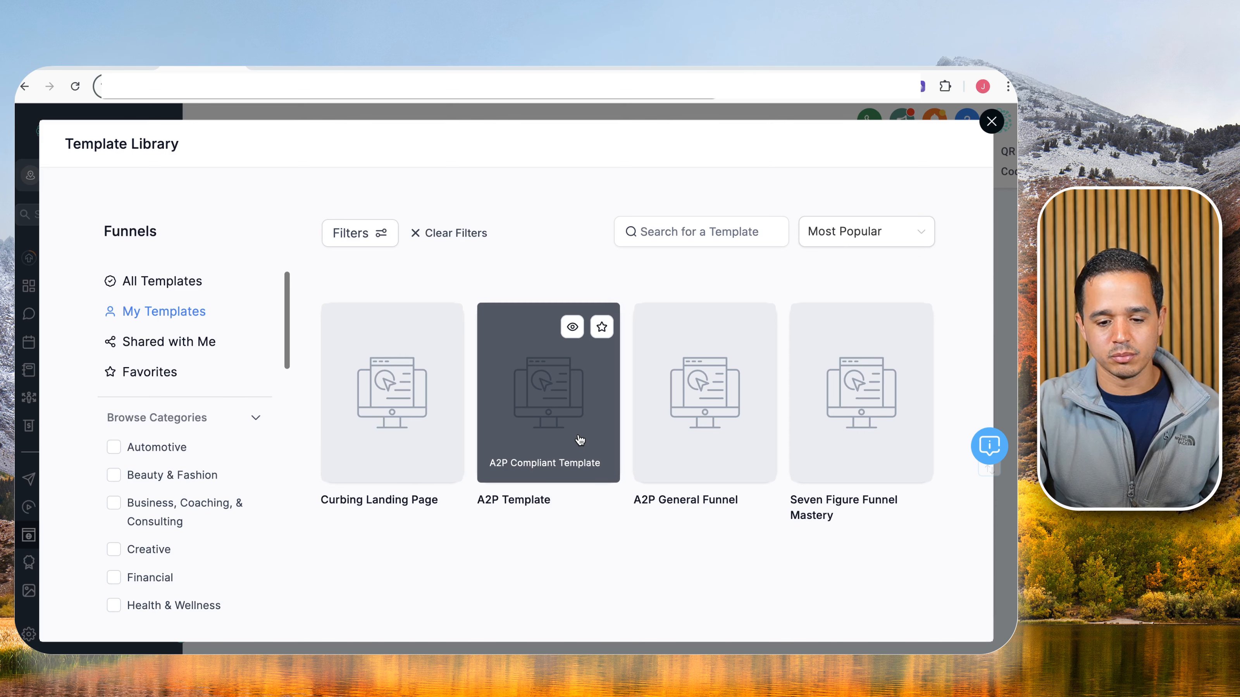
click(572, 327)
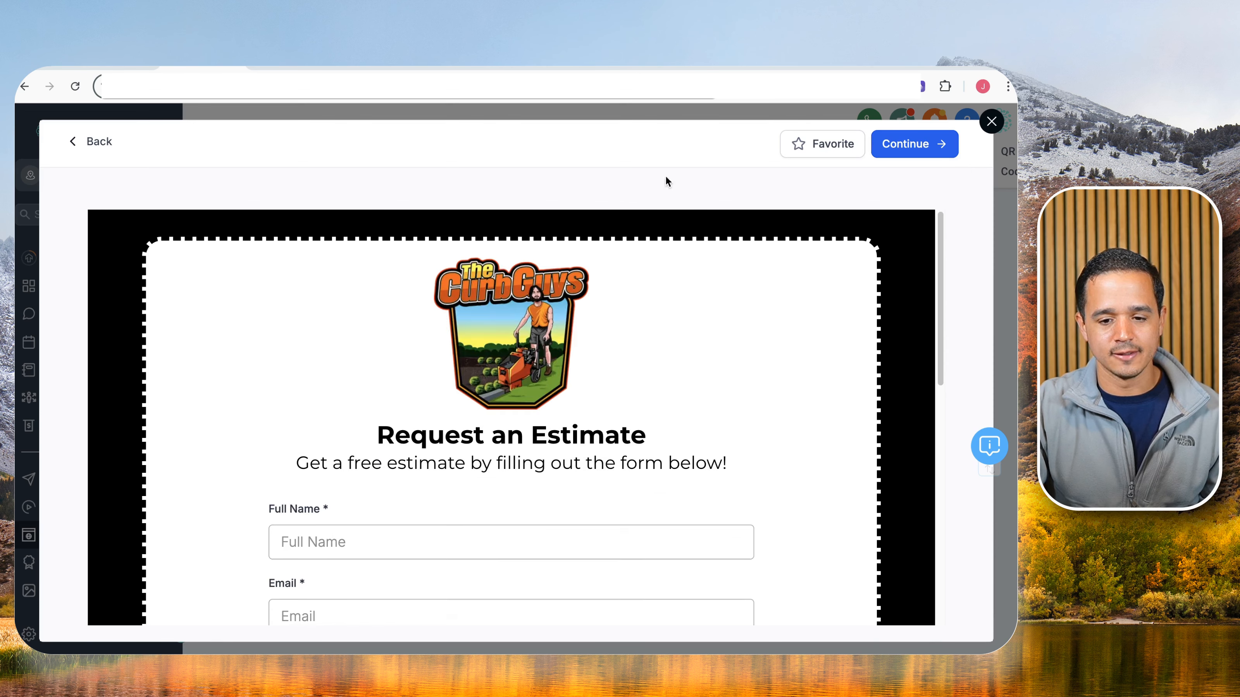
click(103, 142)
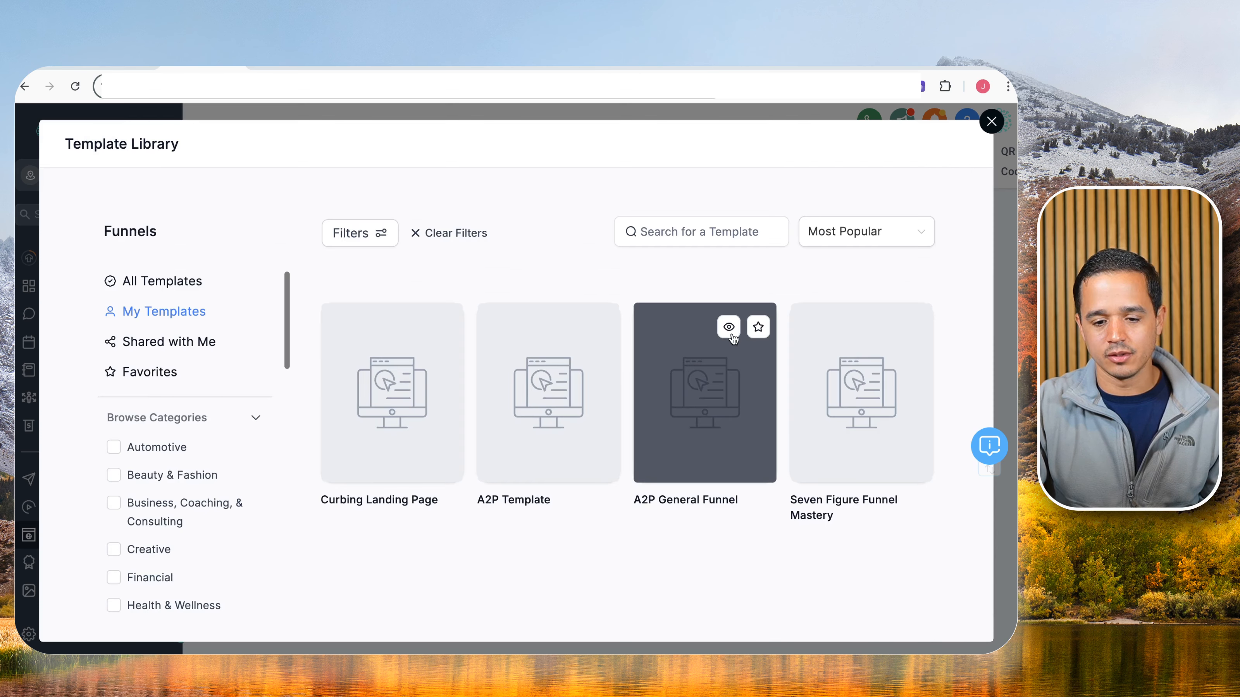
click(729, 327)
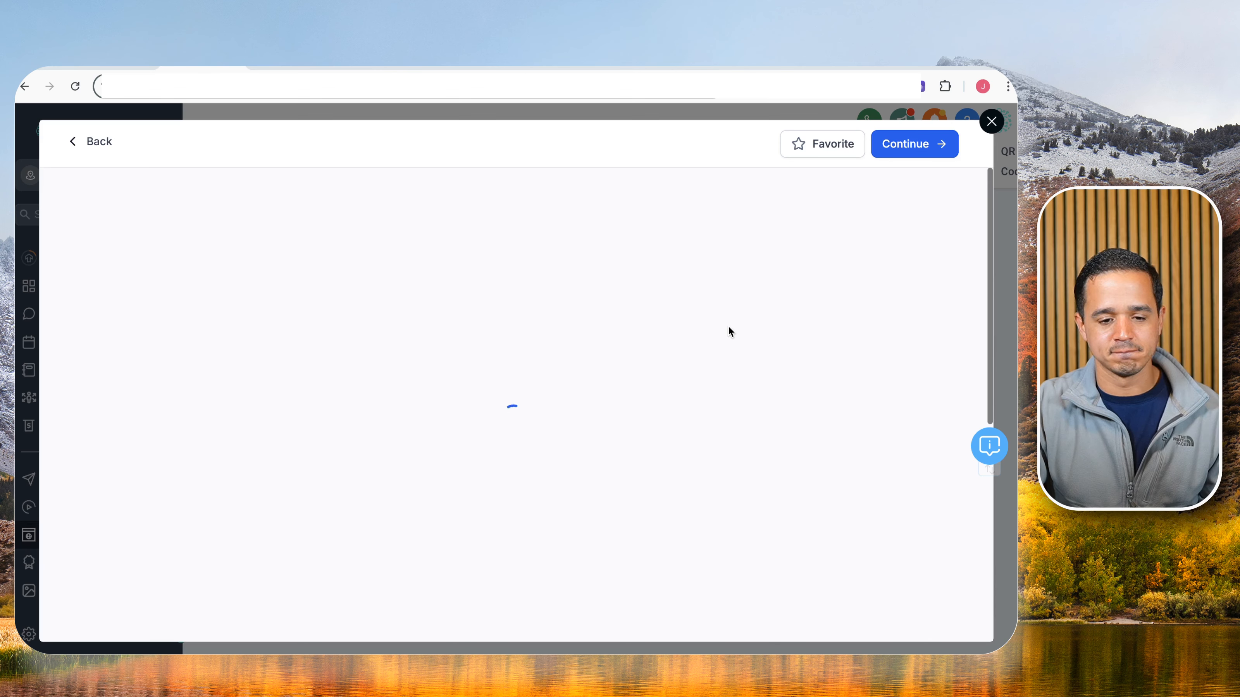
click(904, 145)
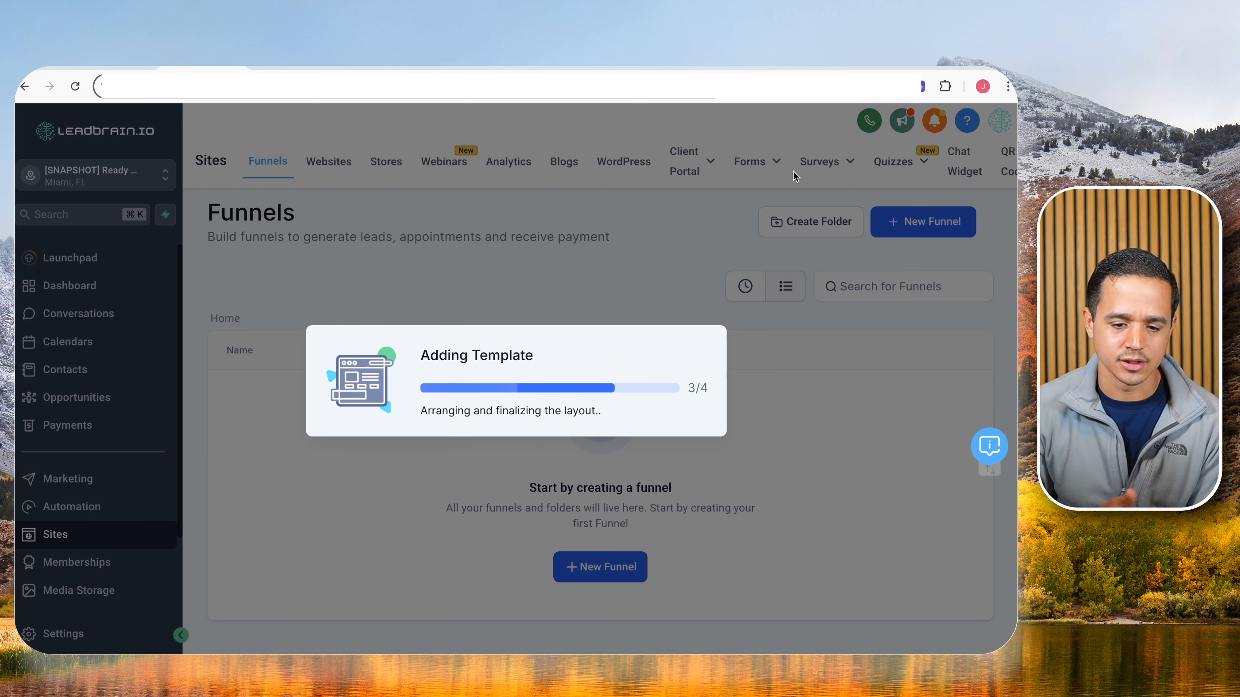
click(1004, 374)
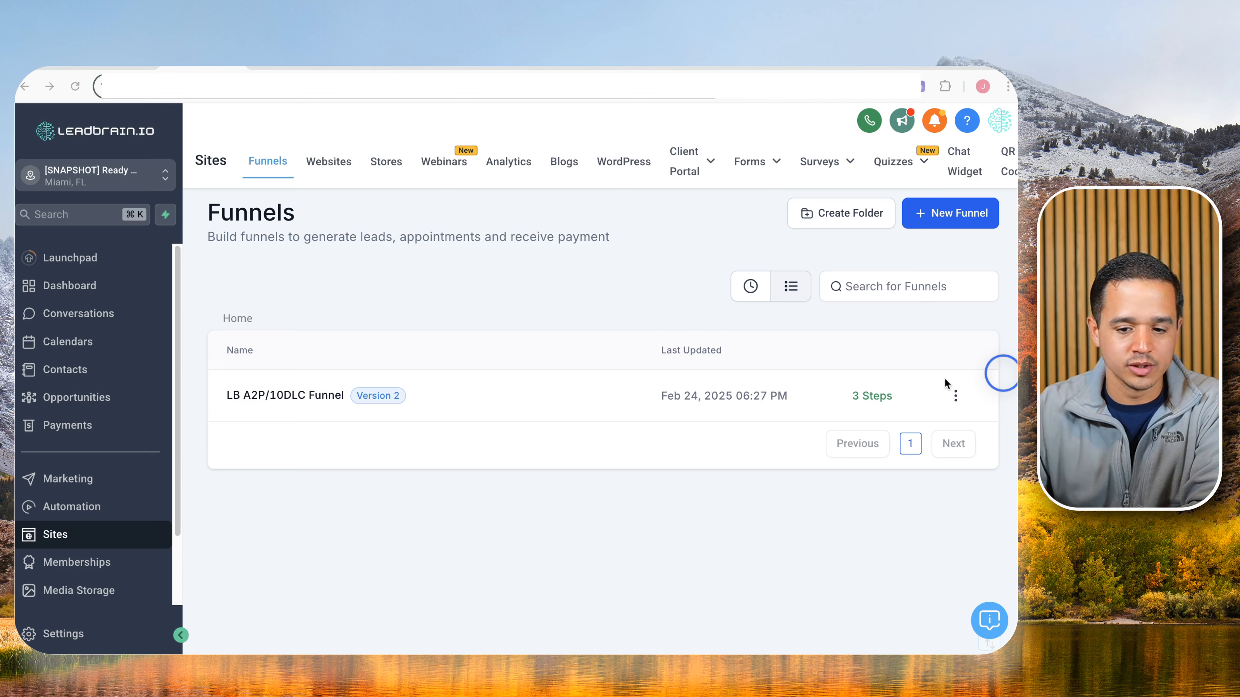
Create a new funnel folder named 'LB Funnels'.
click(830, 215)
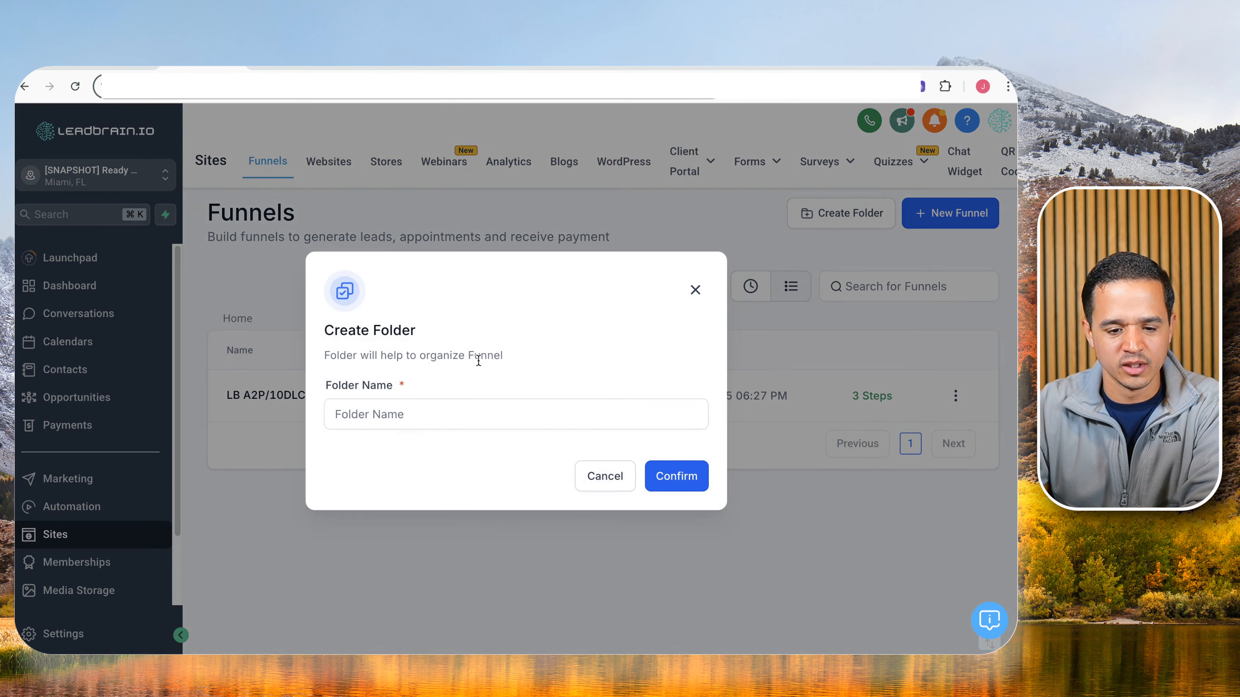
click(448, 421)
text(LB)
key(BackSpace)
key(BackSpace)
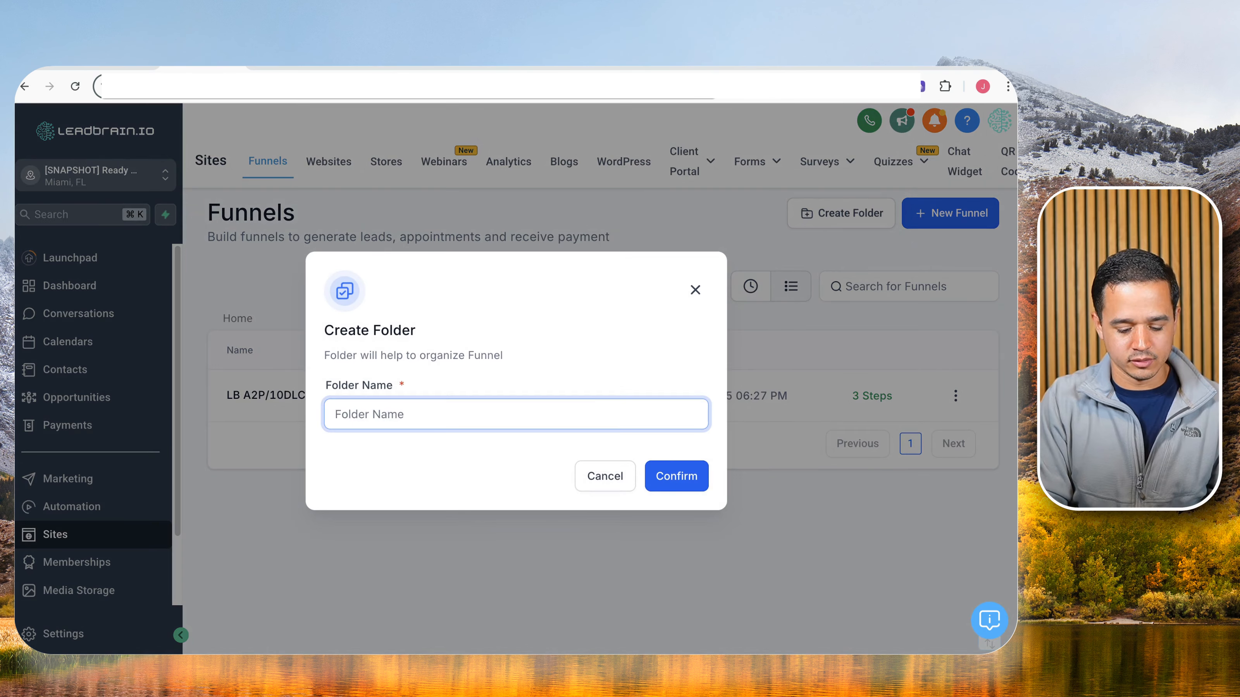
text(LB Funnels)
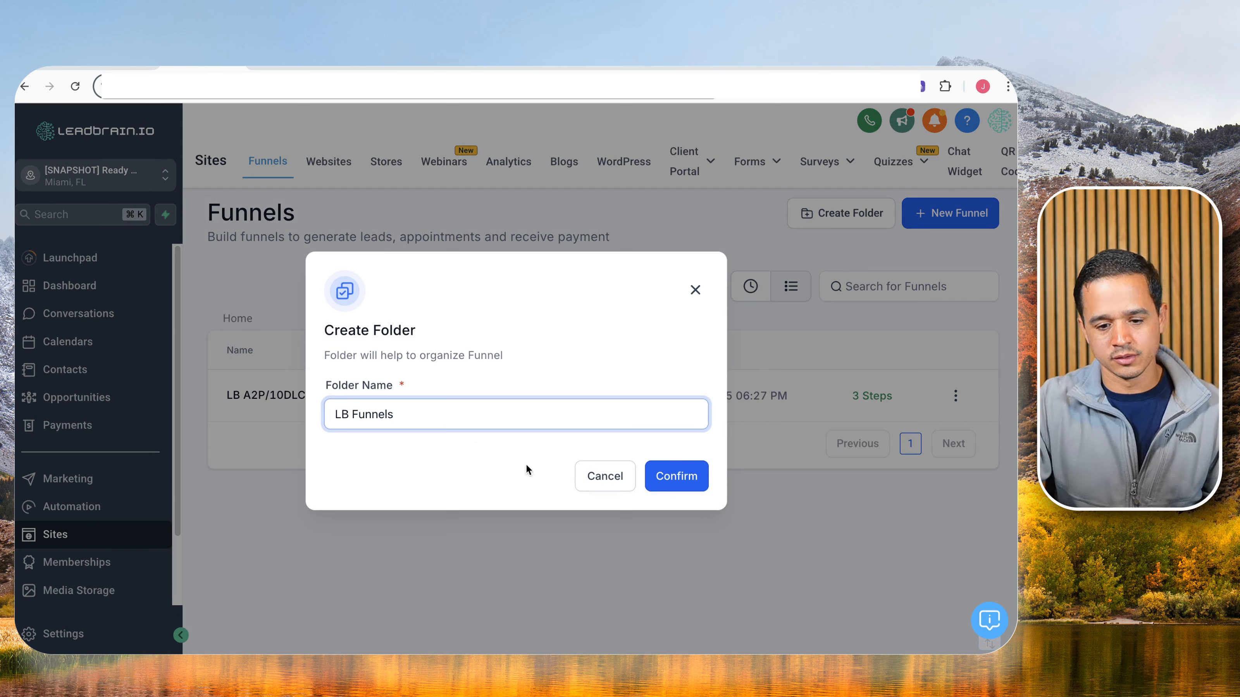
click(700, 486)
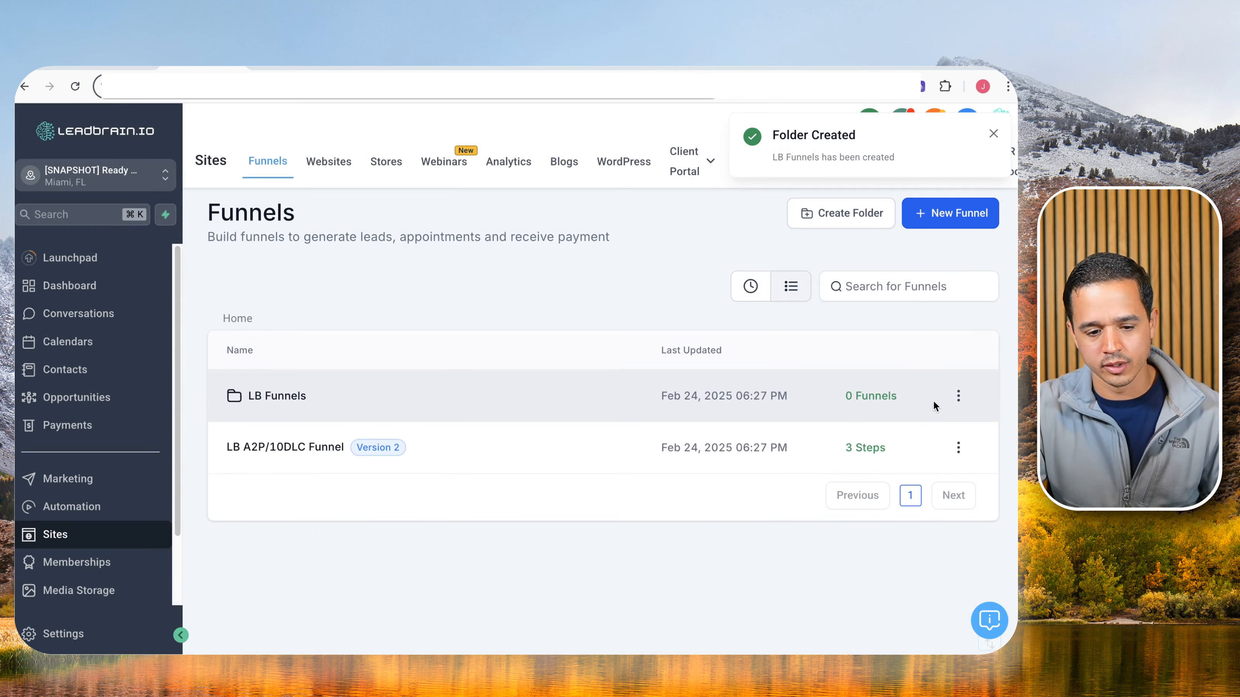
Move the LB A2P/10DLC Funnel into the LB Funnels folder and open that folder.
click(958, 448)
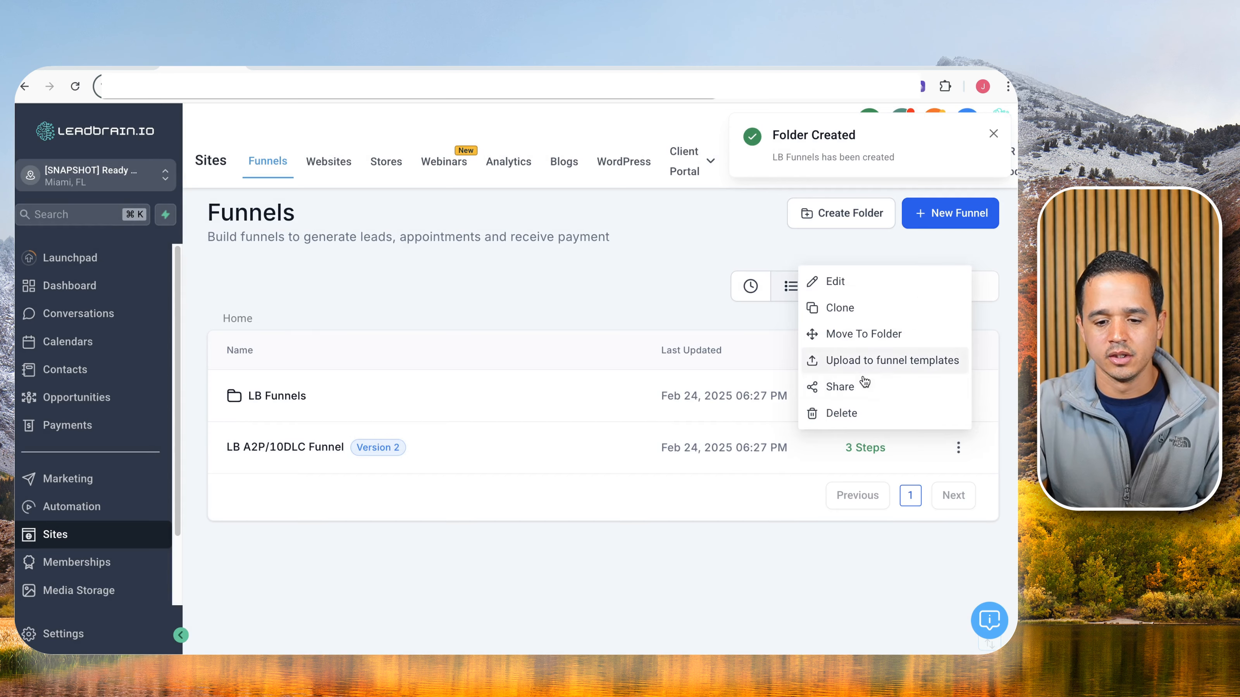
click(873, 336)
click(438, 445)
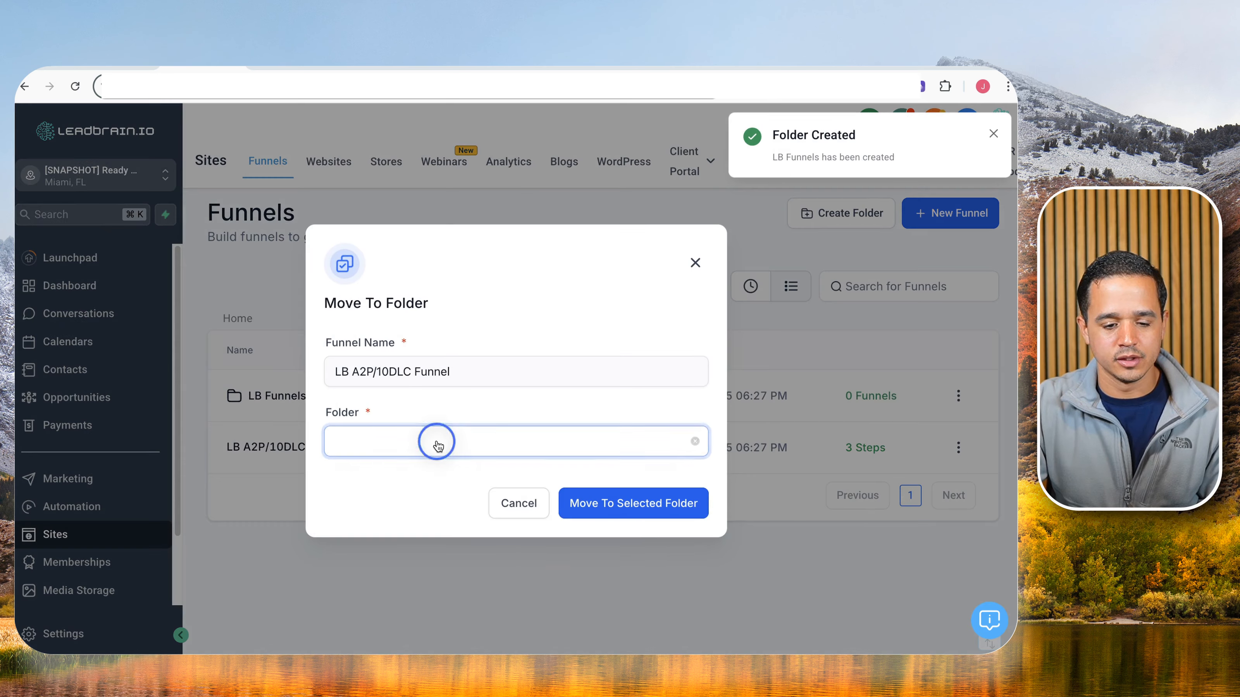
click(415, 473)
click(604, 503)
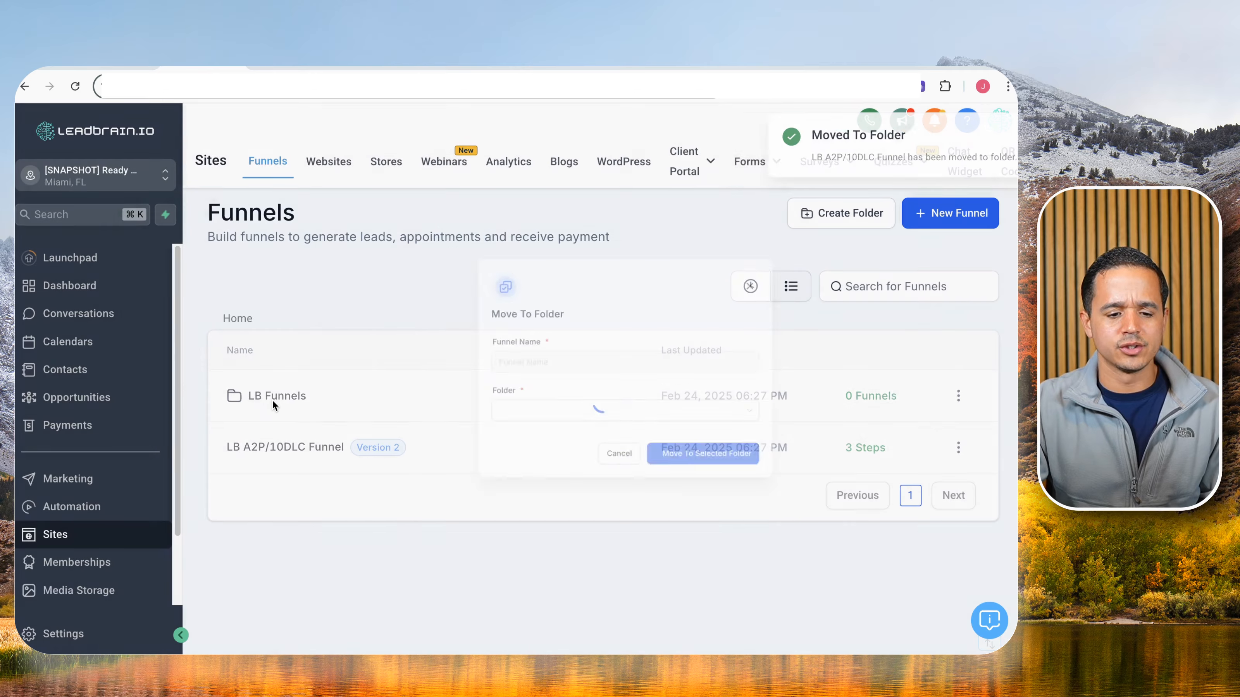
click(274, 397)
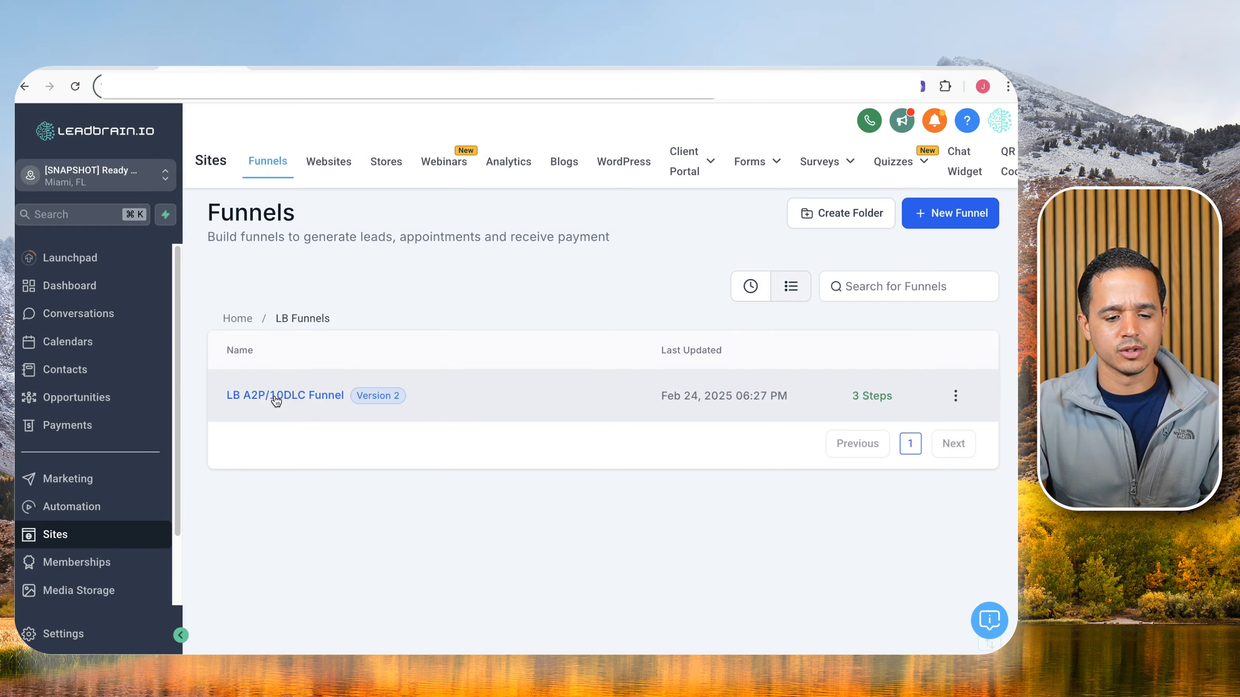
Open the LB A2P/10DLC Funnel and edit its Info step page.
click(276, 397)
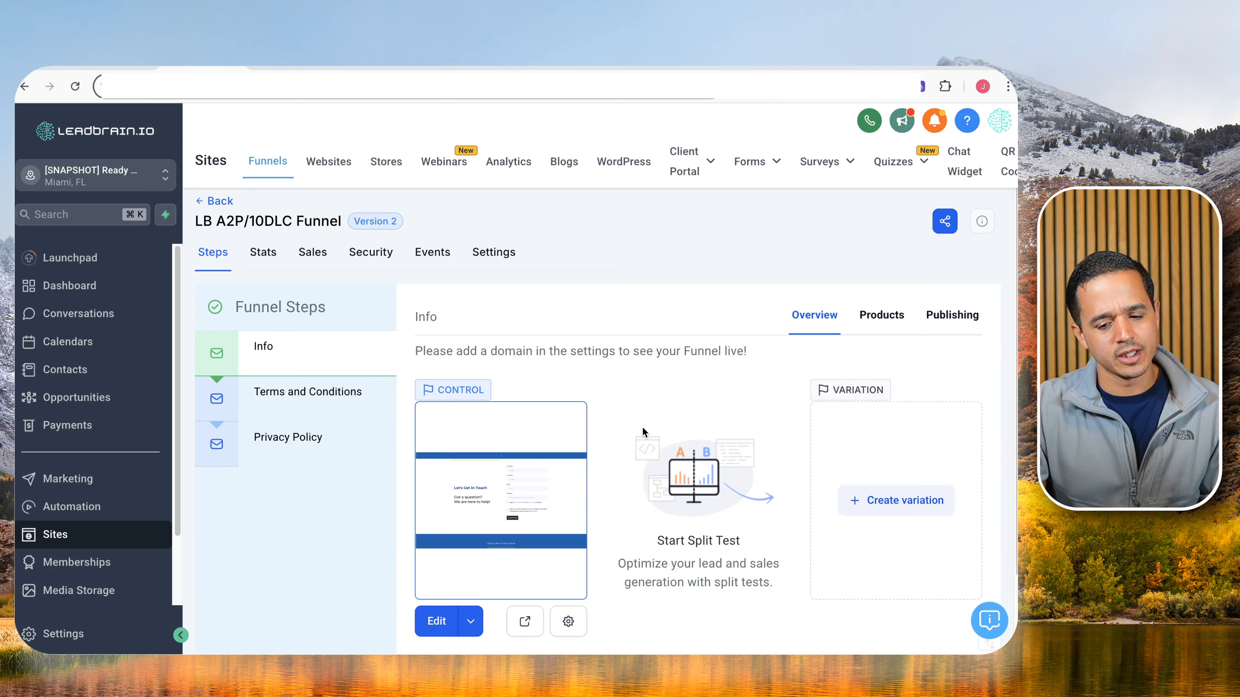
scroll(636, 428, down, 1)
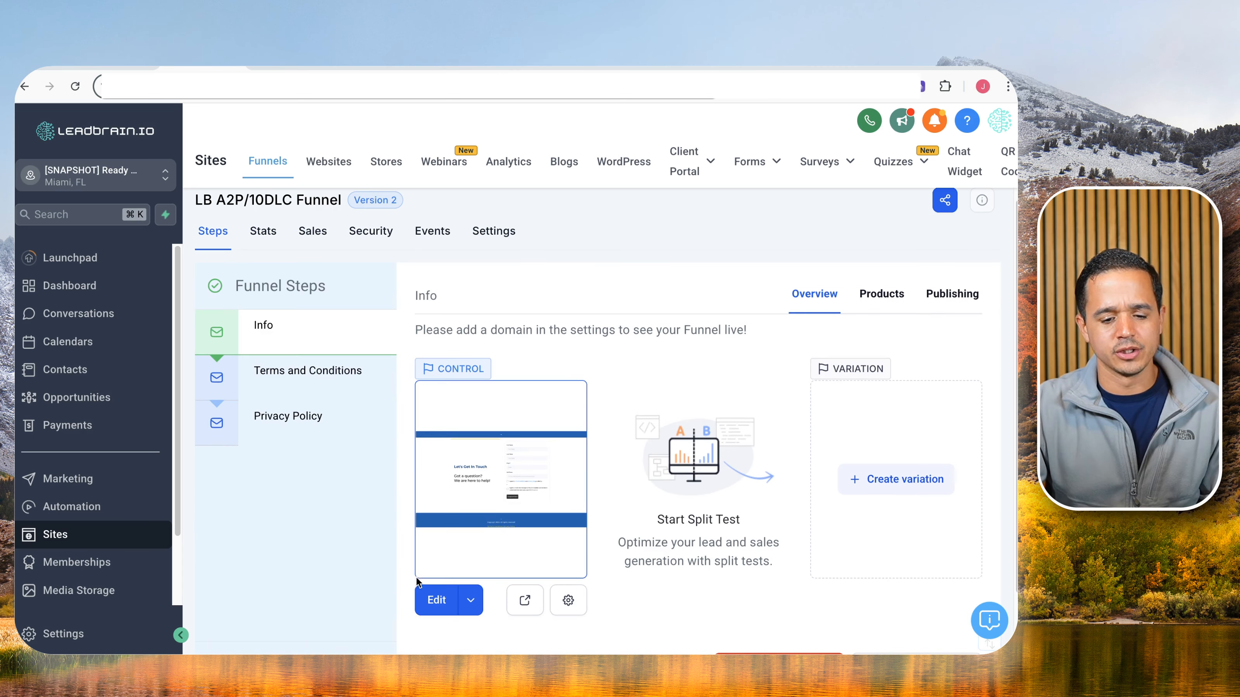
click(483, 494)
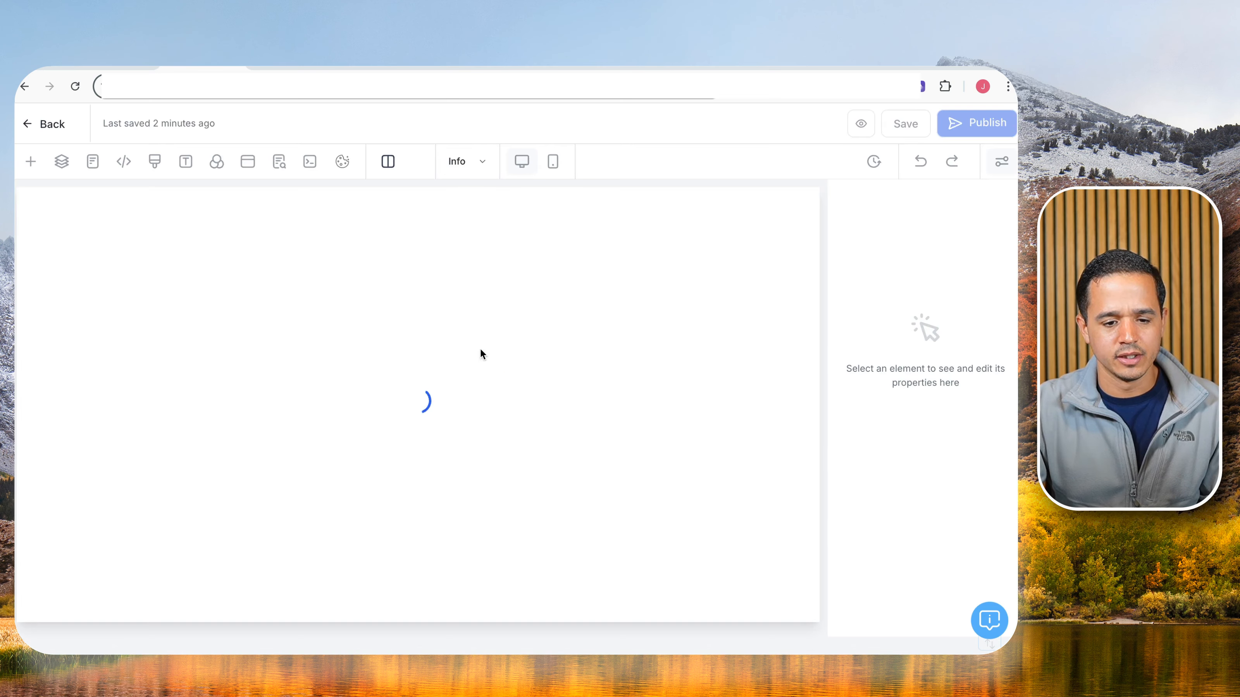
Select the entire top headline text on the Info page.
click(213, 248)
double_click(213, 248)
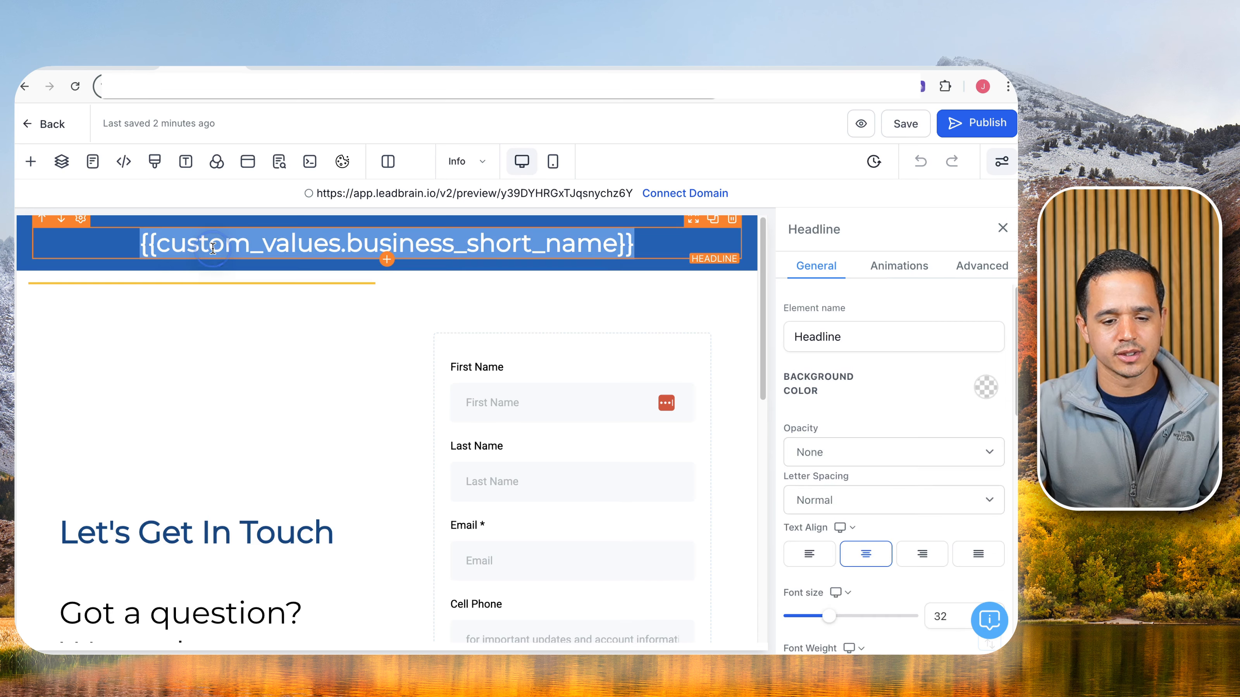
scroll(503, 405, down, 10)
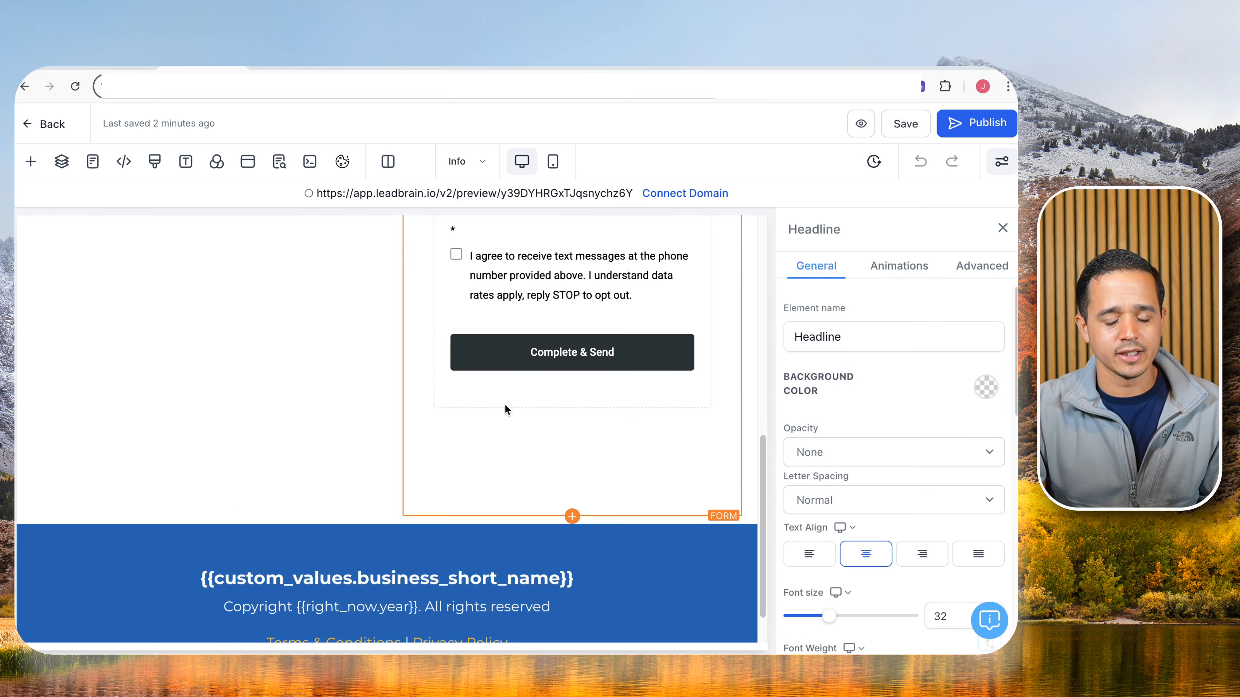
scroll(500, 412, up, 5)
scroll(511, 378, up, 3)
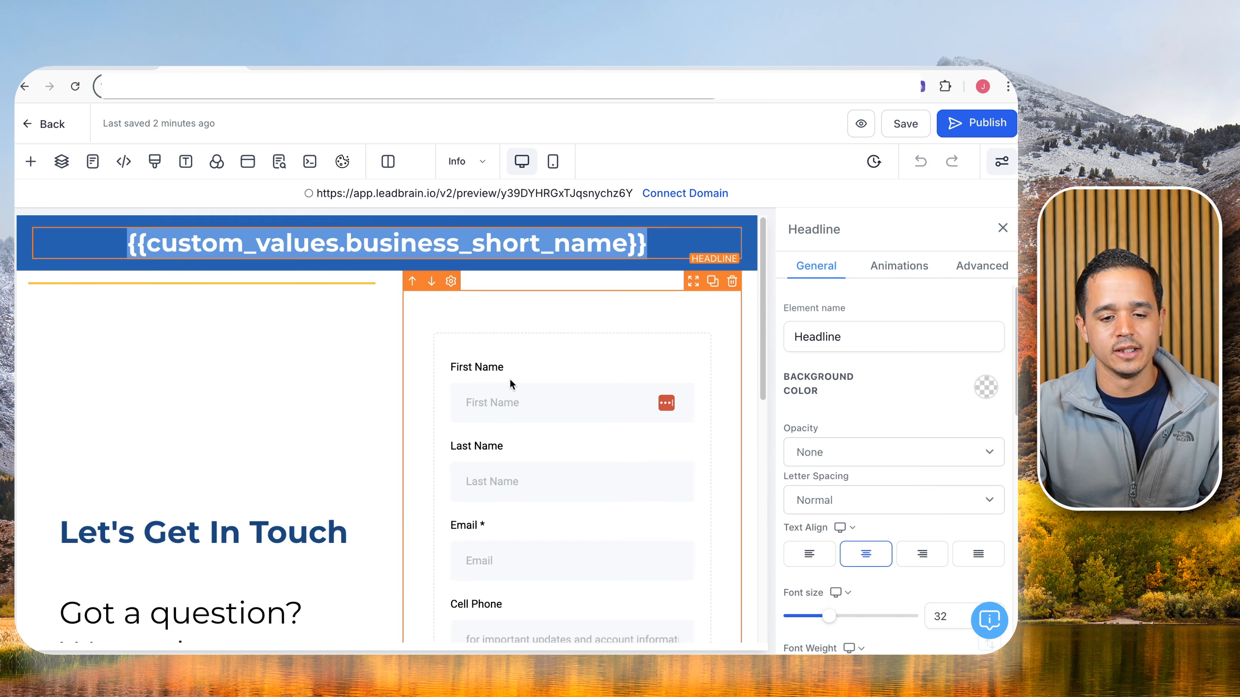
scroll(346, 345, down, 9)
scroll(347, 350, down, 1)
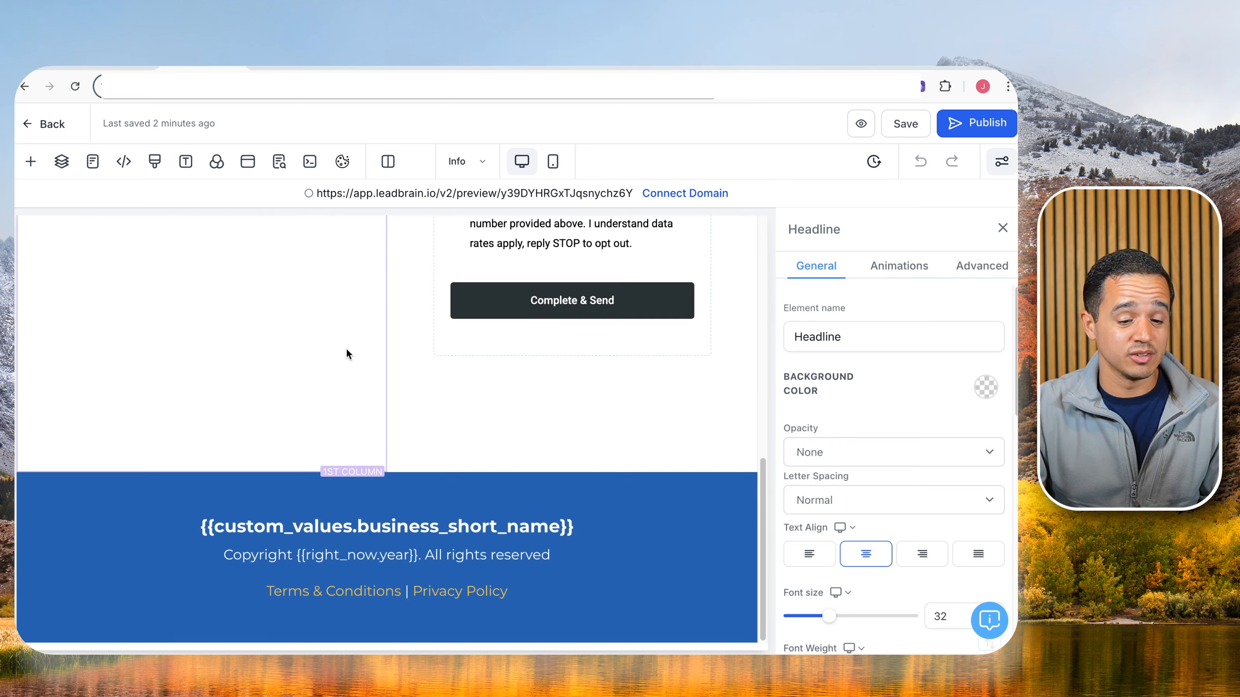
scroll(346, 354, up, 10)
click(276, 243)
triple_click(277, 243)
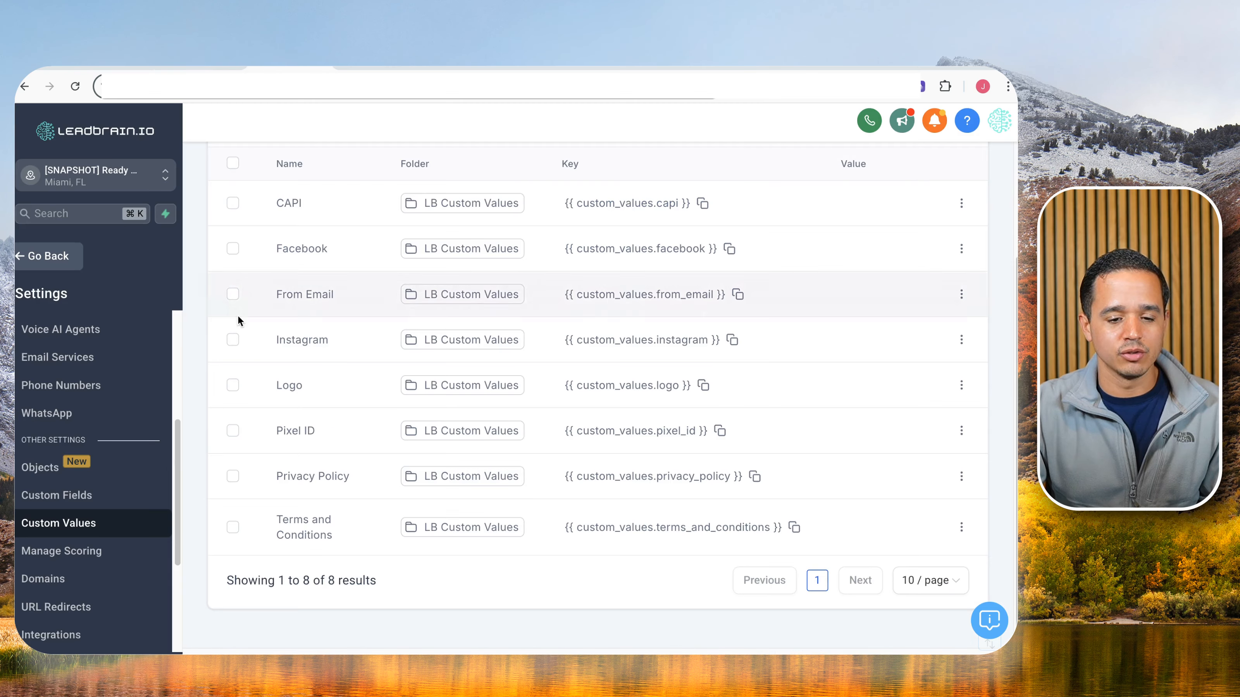
Copy the LB Bot Company Name key and paste {{ custom_values.company_name }} into the headline.
click(239, 257)
click(306, 249)
click(268, 371)
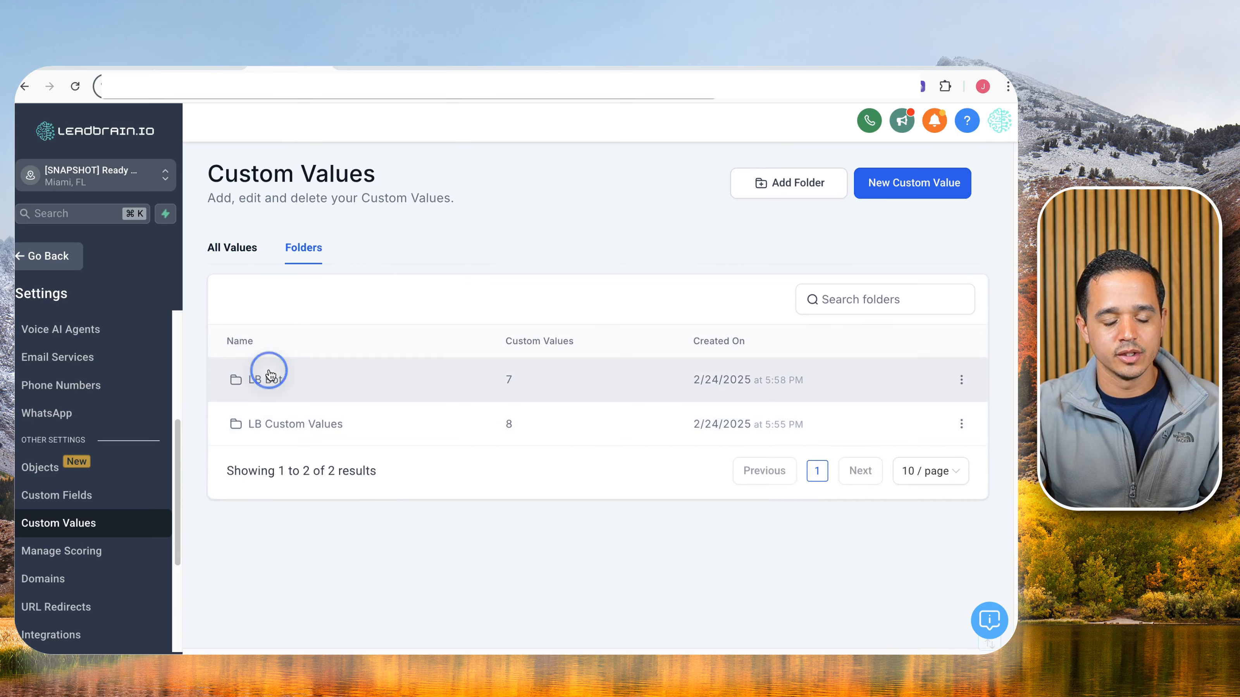
scroll(488, 446, down, 2)
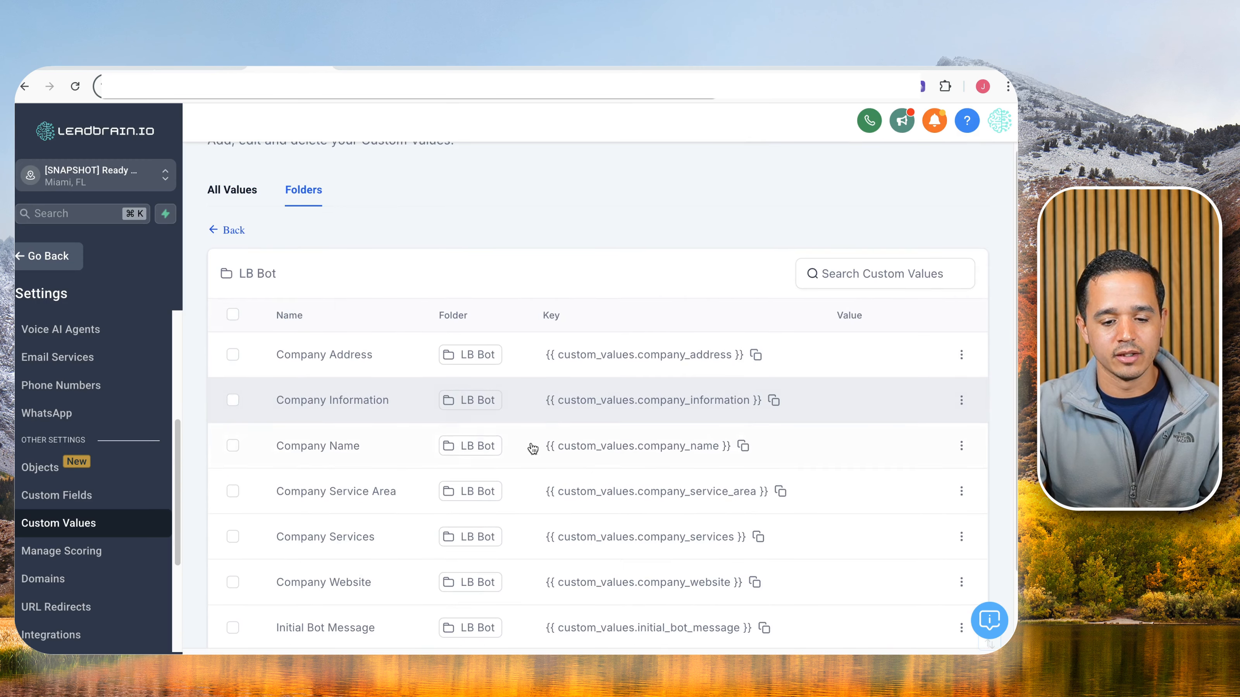
click(743, 446)
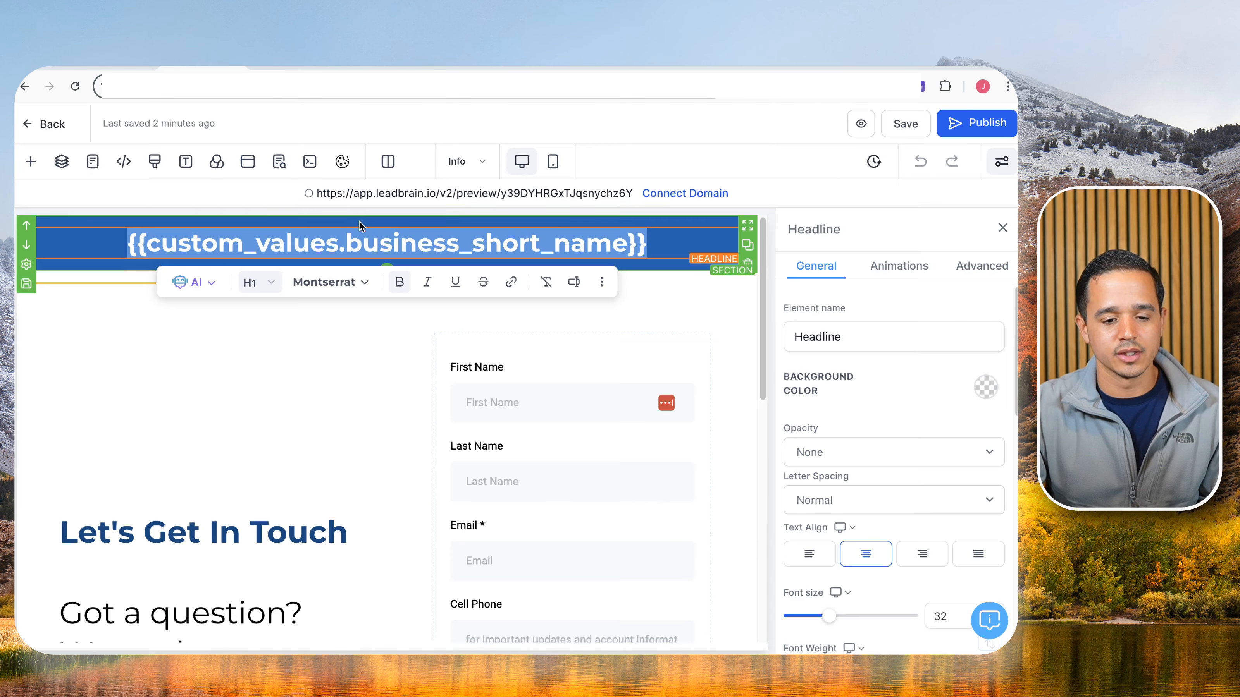
right_click(365, 244)
click(408, 324)
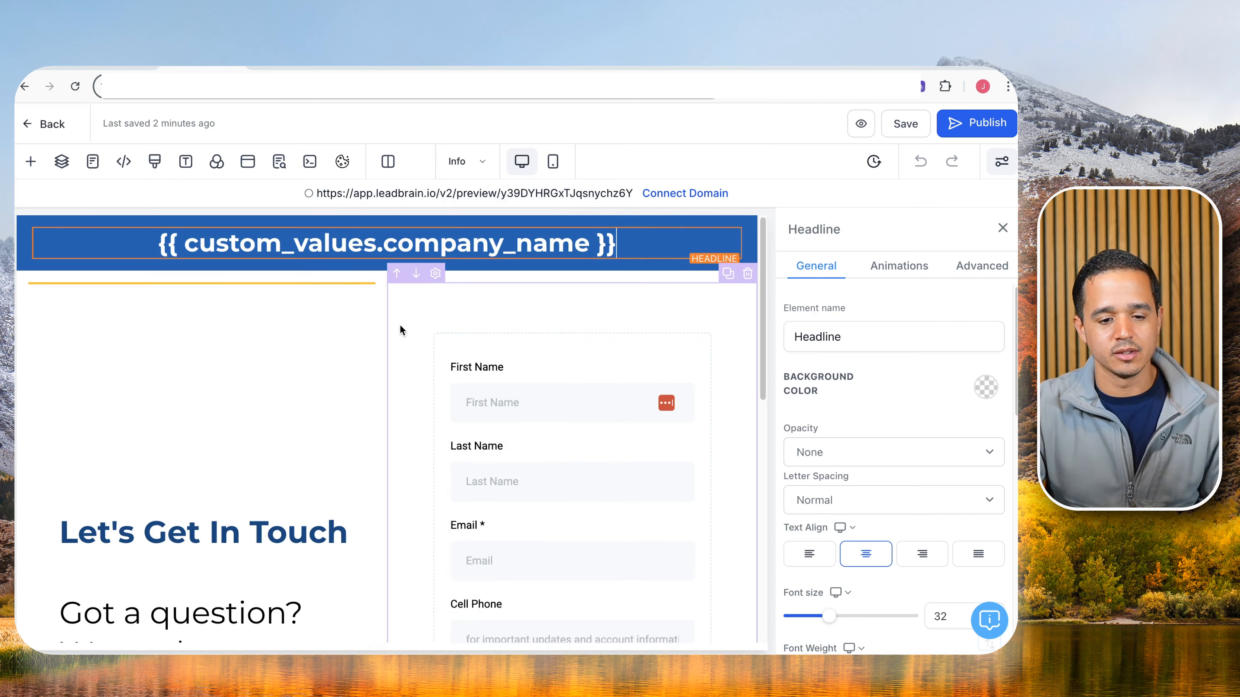
scroll(503, 269, down, 2)
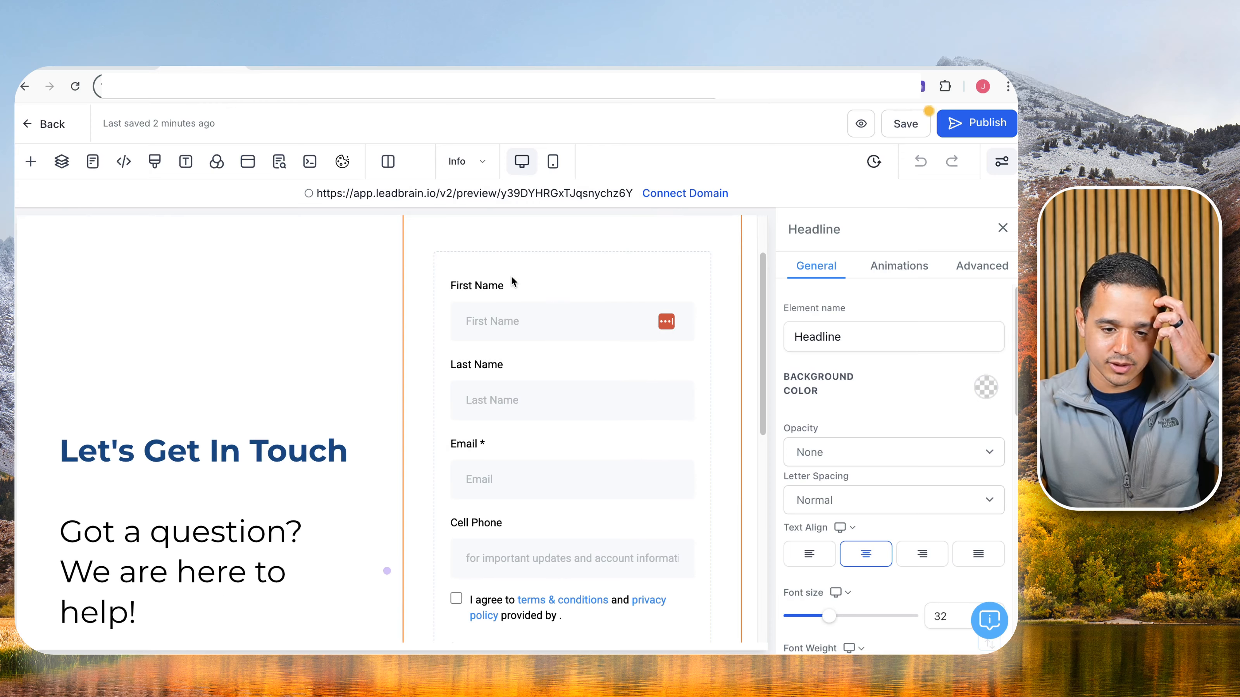
Switch the page's embedded form to the LB A2P/10DLC Form and scroll down to the footer.
click(505, 349)
scroll(523, 366, down, 2)
click(827, 540)
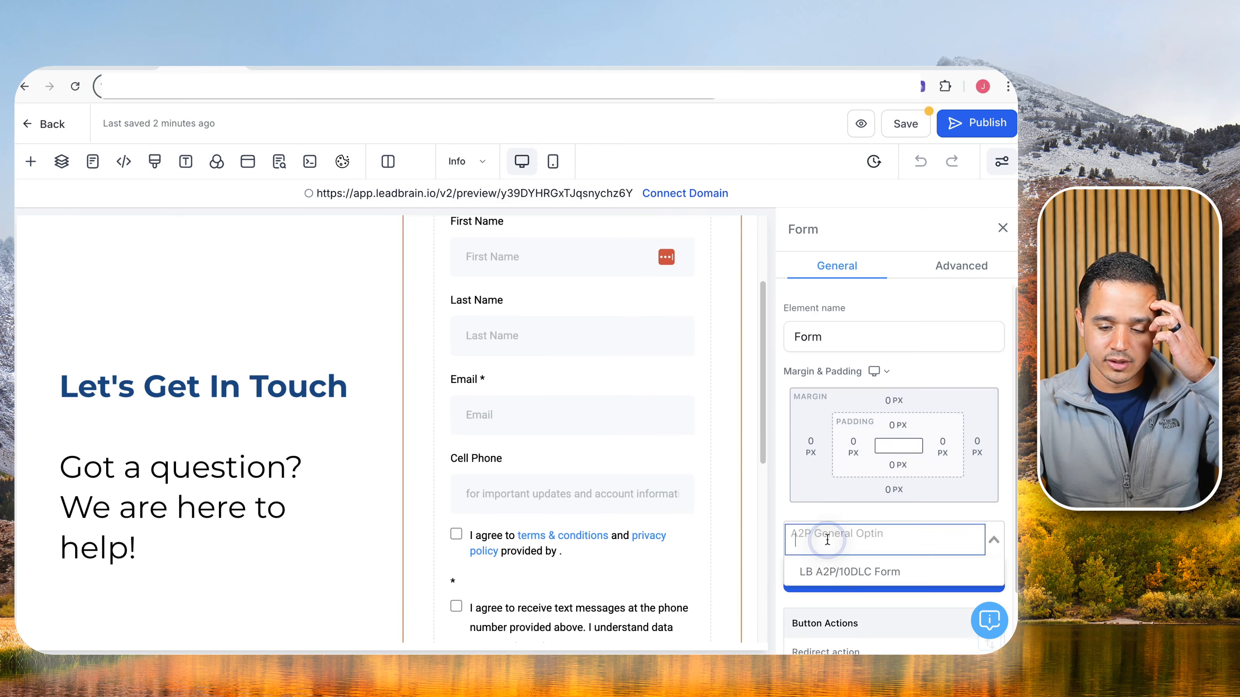
click(839, 578)
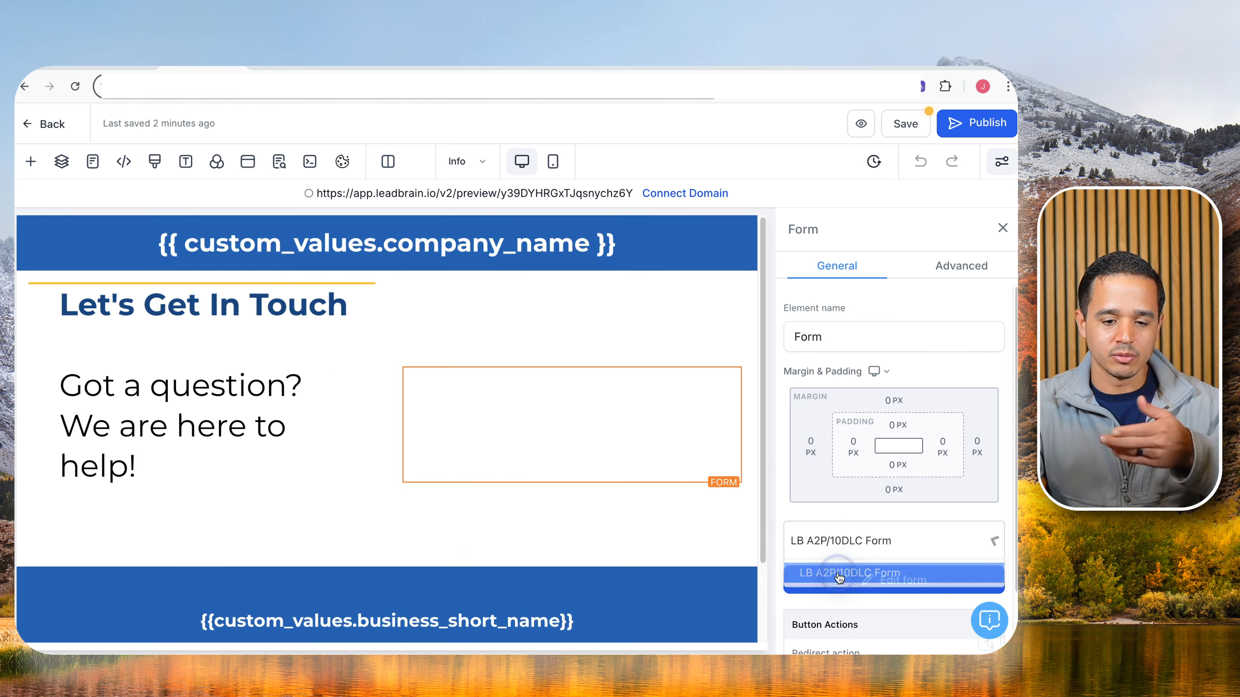
scroll(610, 464, down, 5)
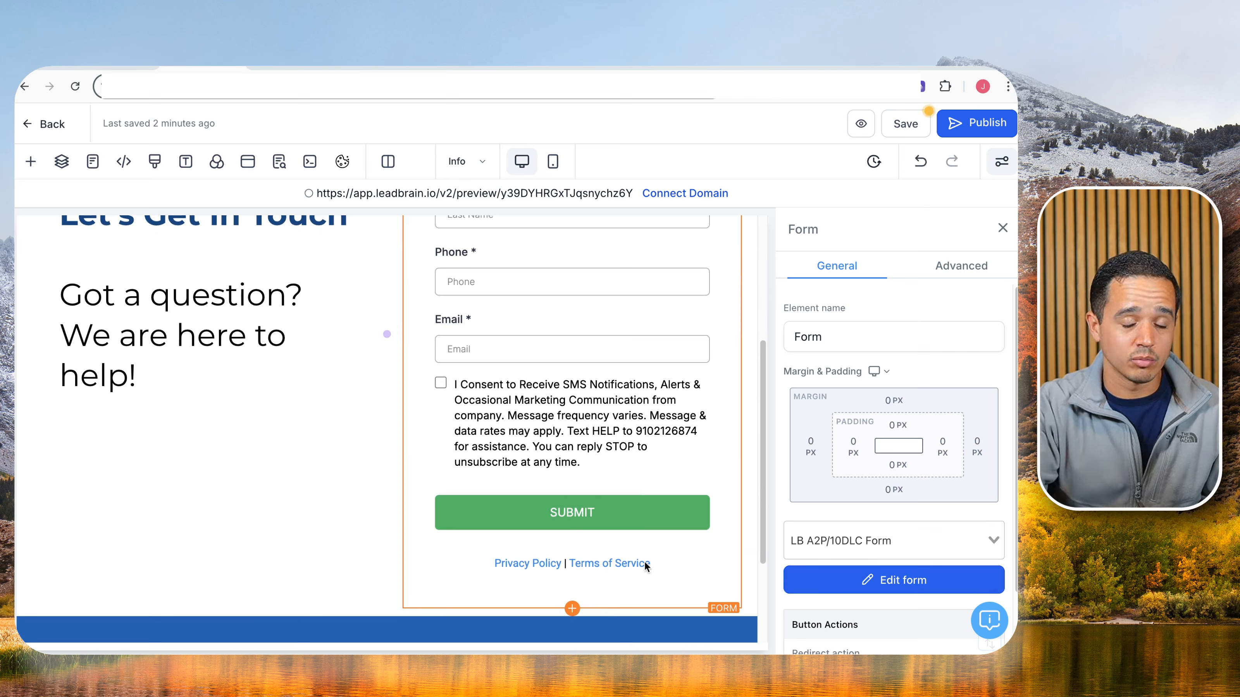
scroll(634, 537, down, 3)
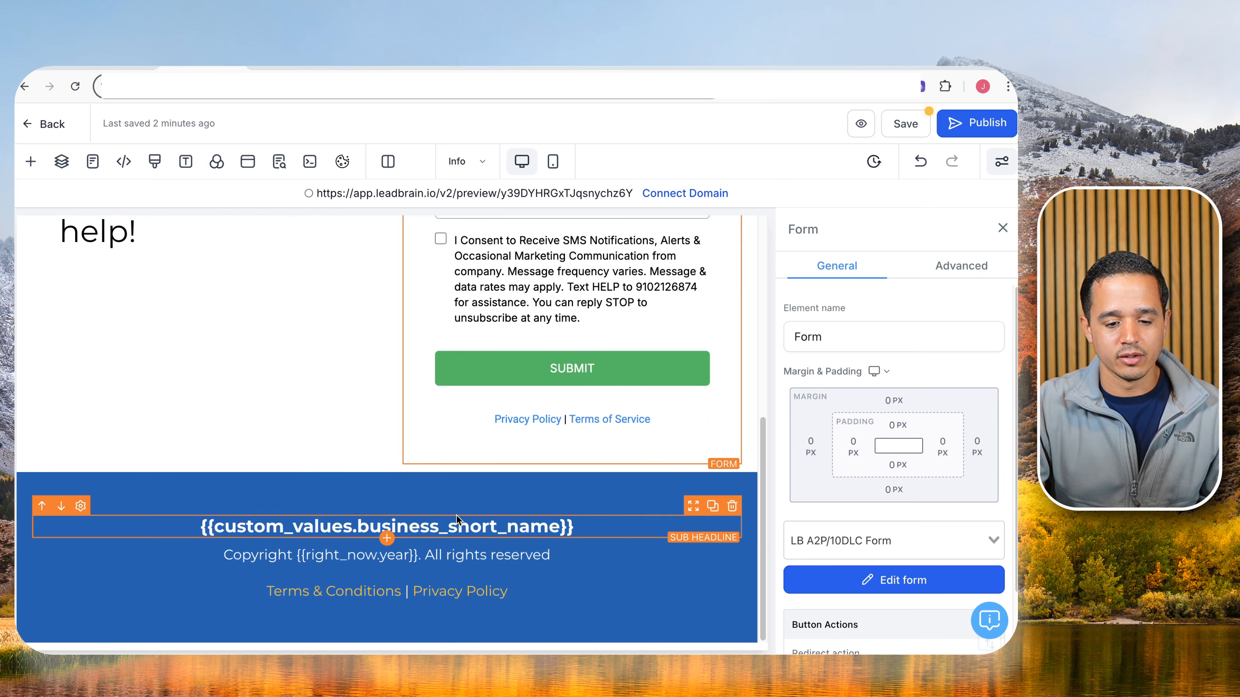
Replace the footer heading's business_short_name placeholder with the company_name custom value.
click(451, 525)
right_click(450, 524)
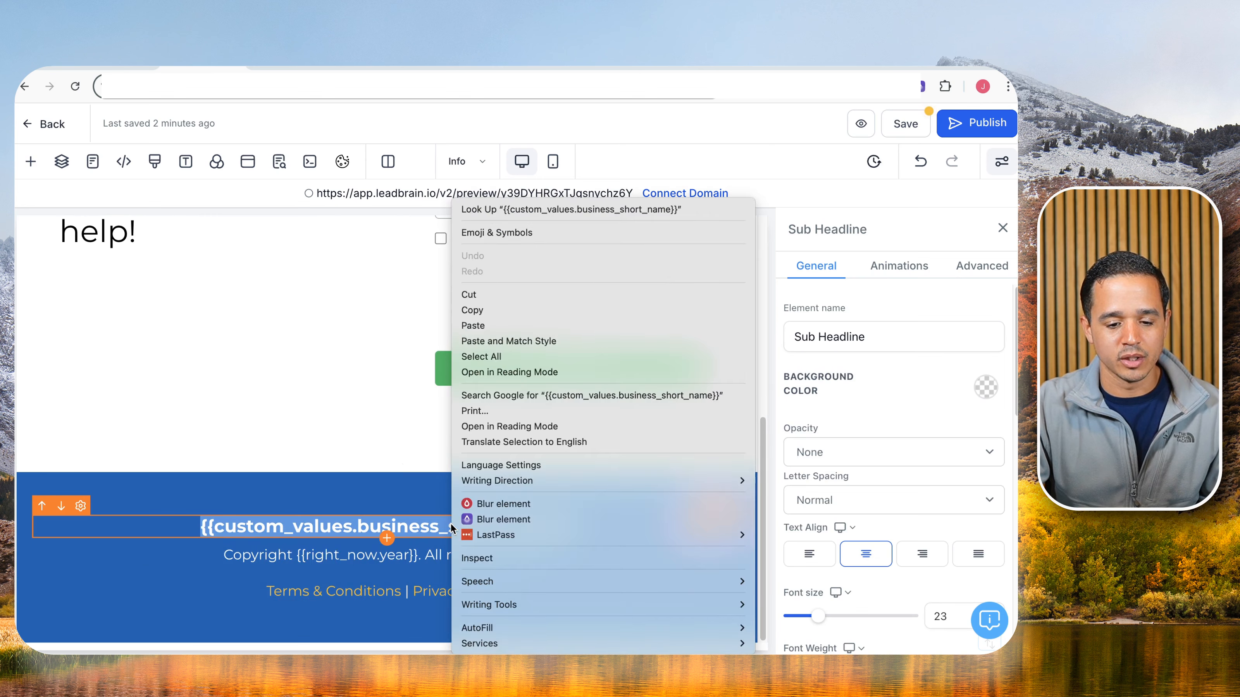
click(493, 342)
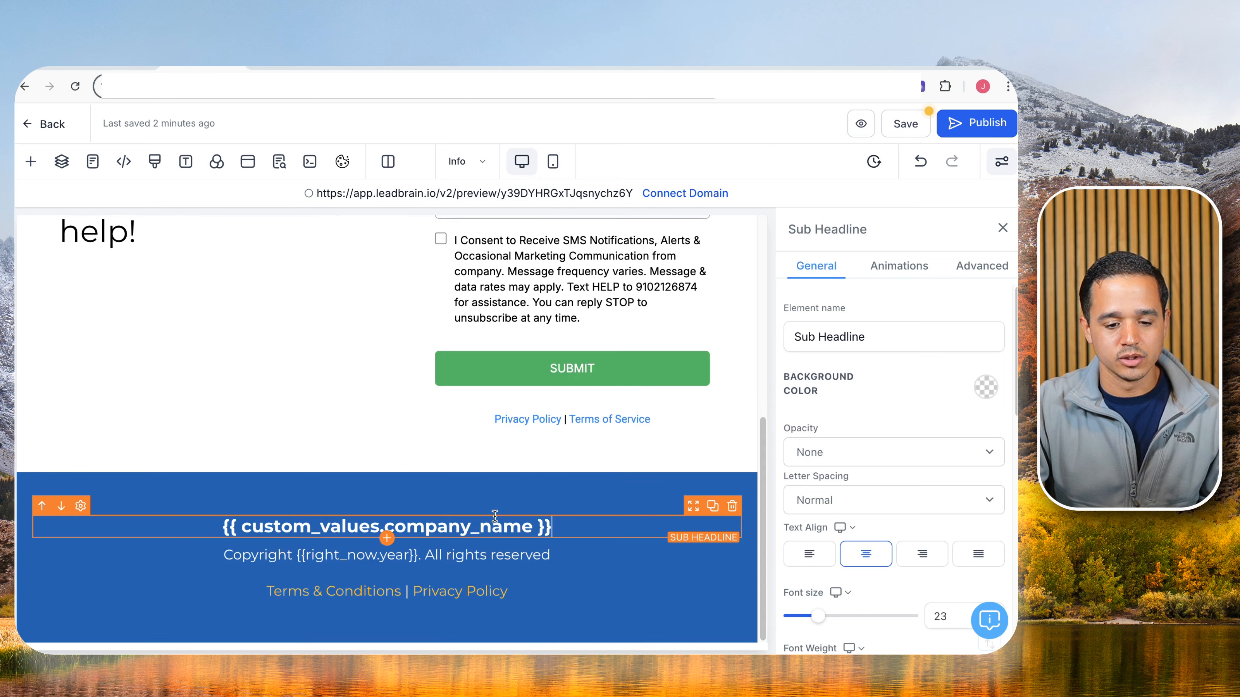
Link Terms & Conditions to the terms_and_conditions custom value from the LB Custom Values folder.
click(297, 556)
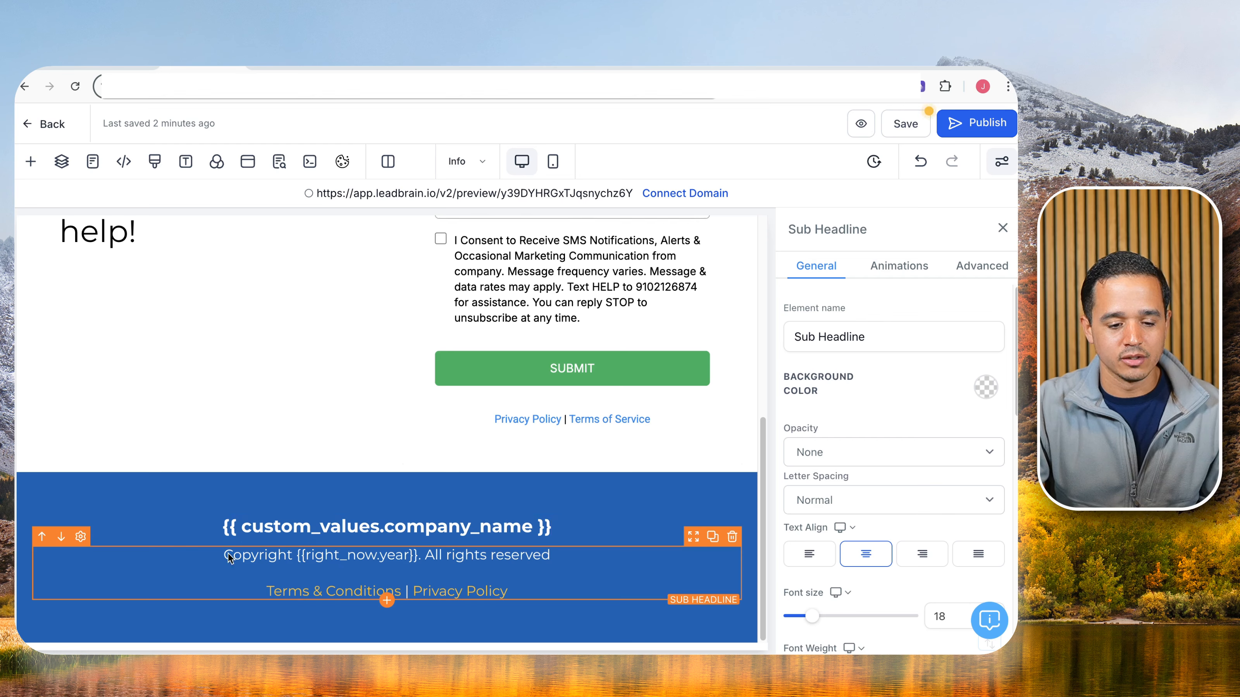
click(326, 591)
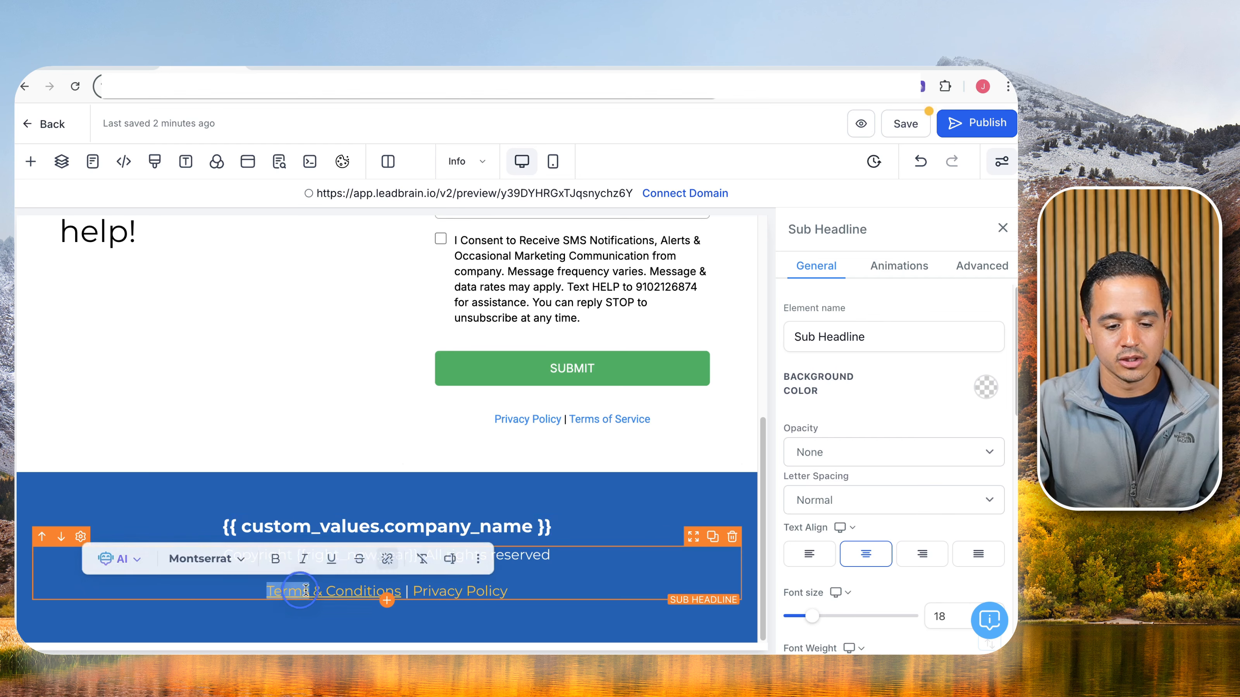
click(434, 562)
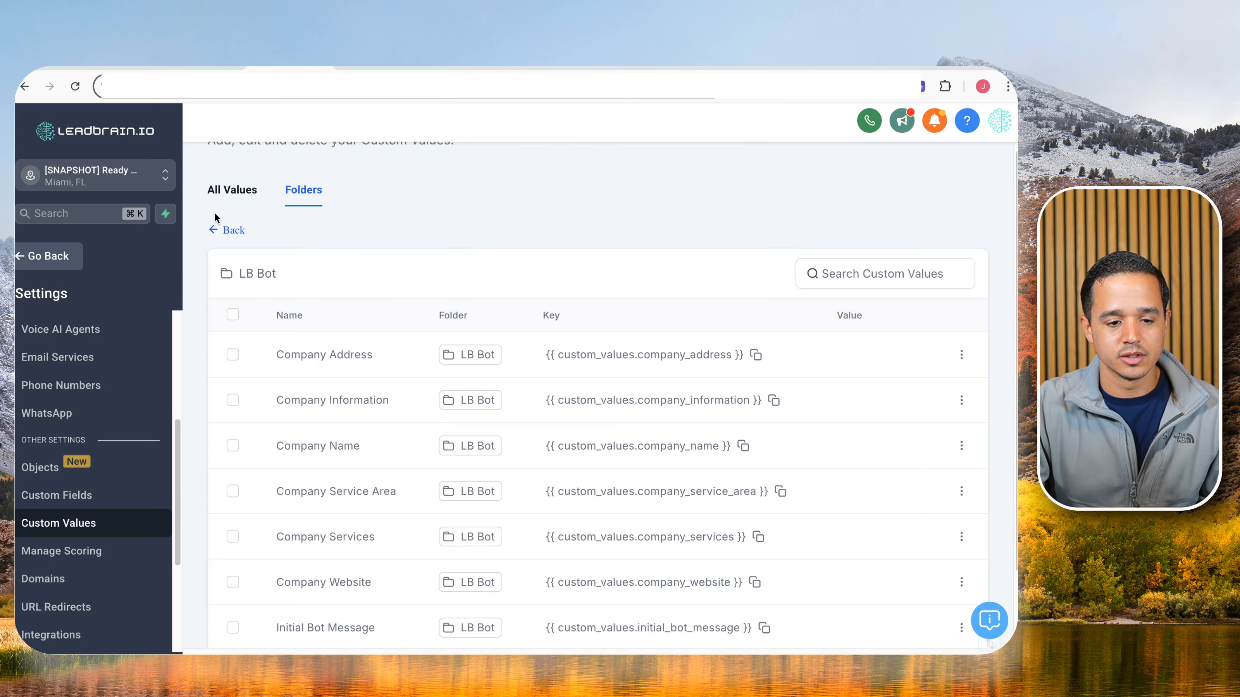
click(216, 232)
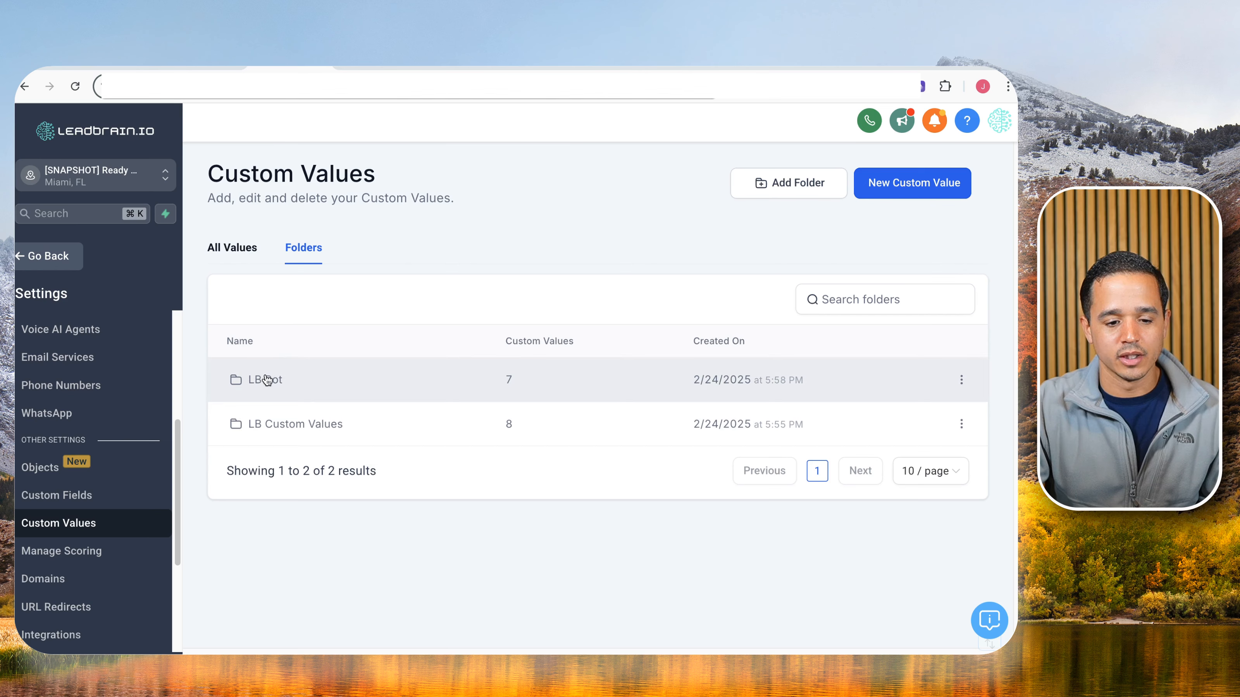
click(269, 423)
scroll(635, 513, down, 4)
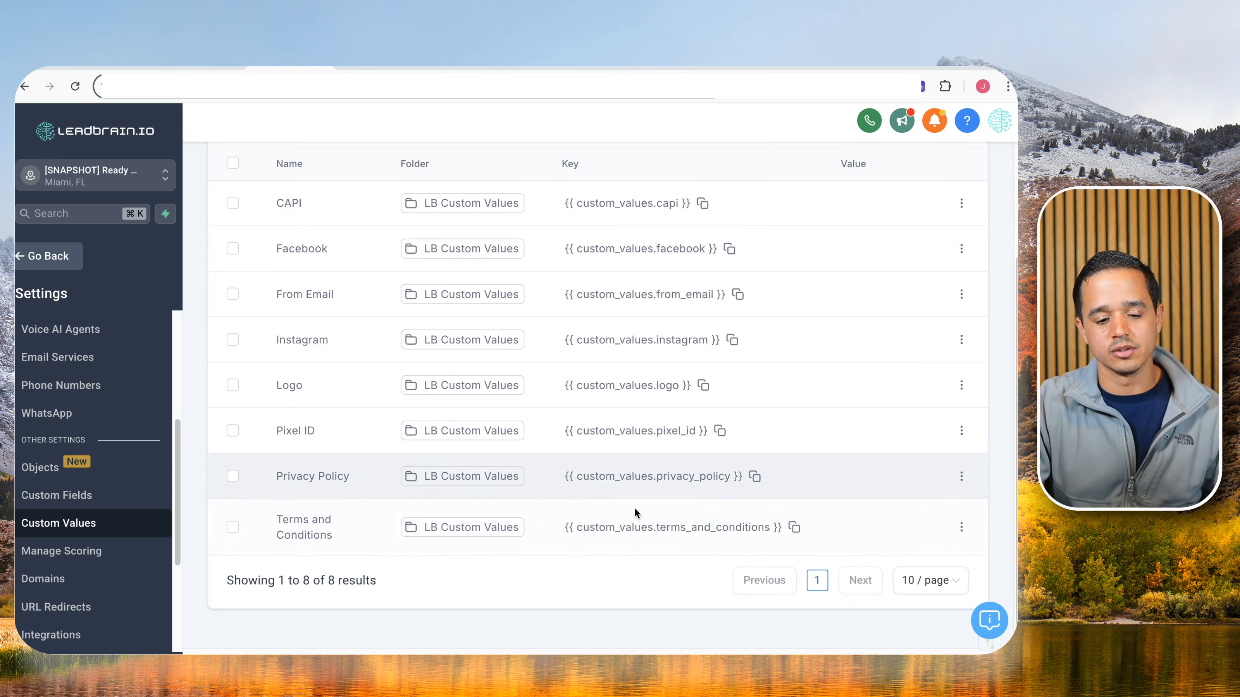
click(795, 527)
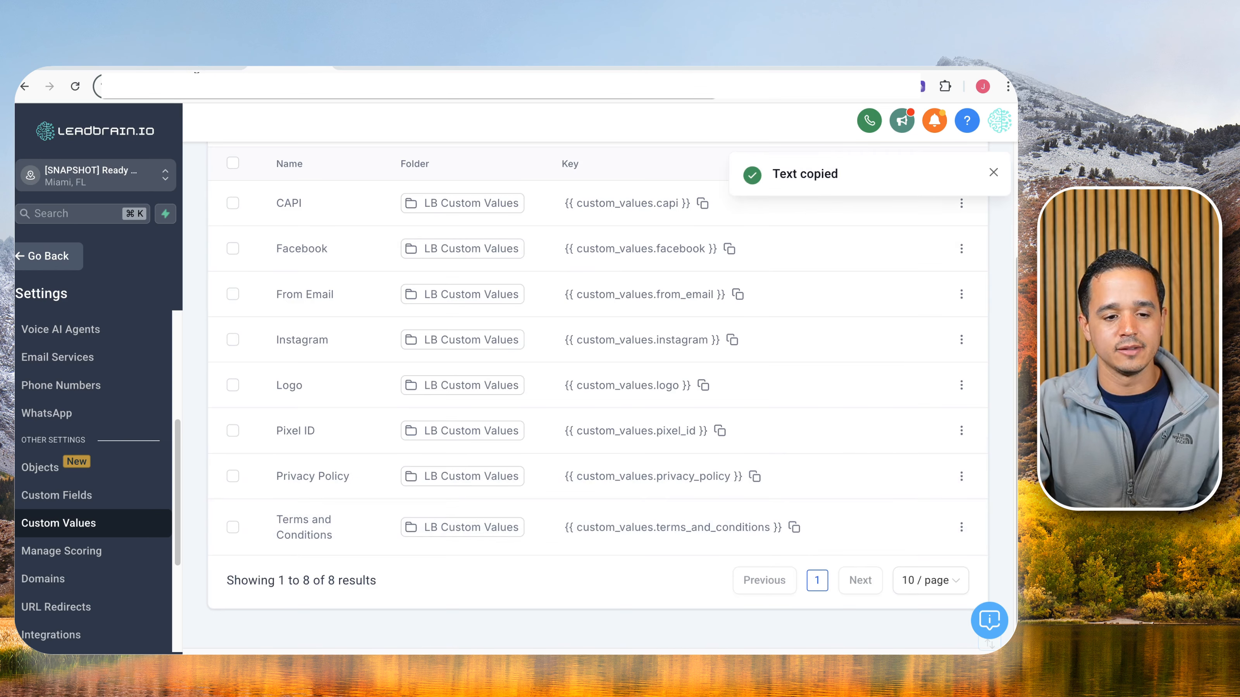
click(194, 70)
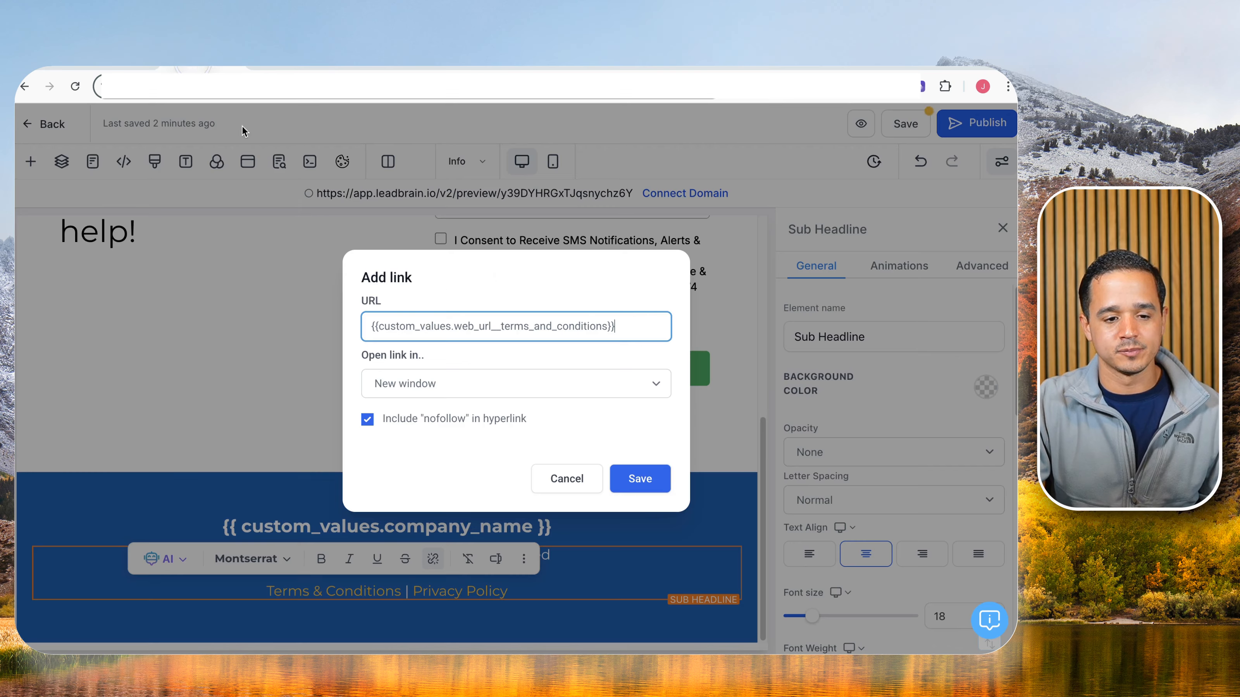
triple_click(460, 328)
key(super+v)
click(627, 485)
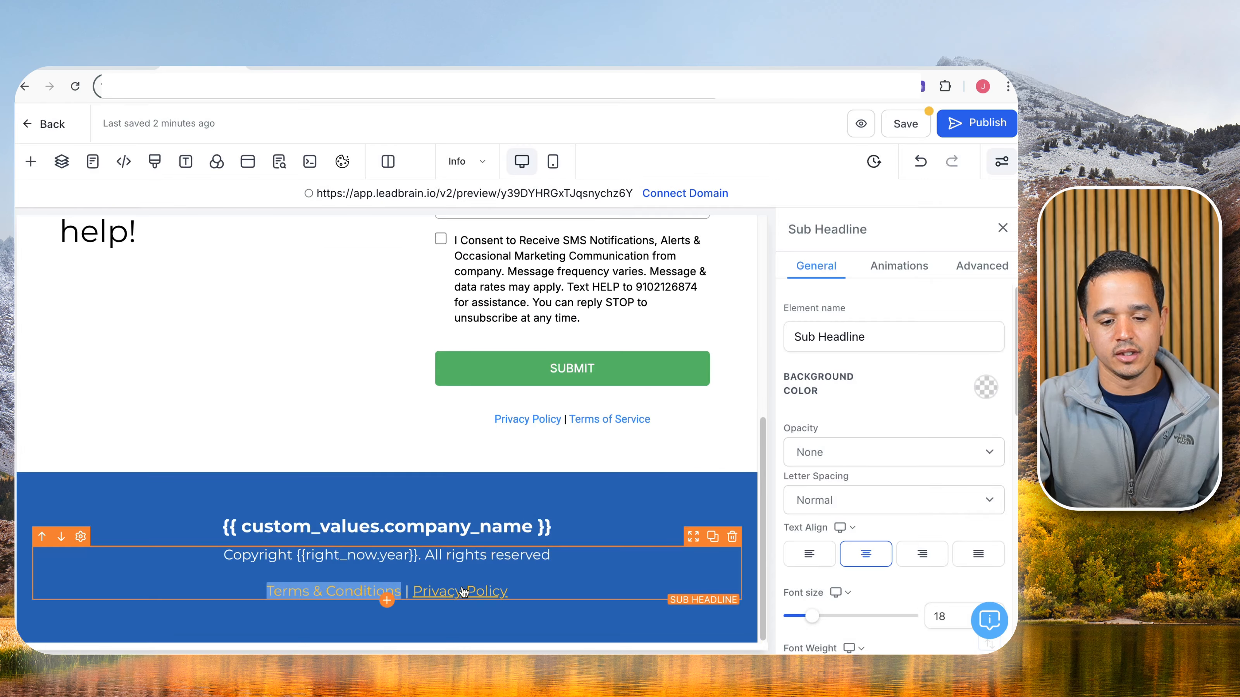
Link Privacy Policy to the privacy_policy custom value and save the page.
drag(413, 592, 507, 592)
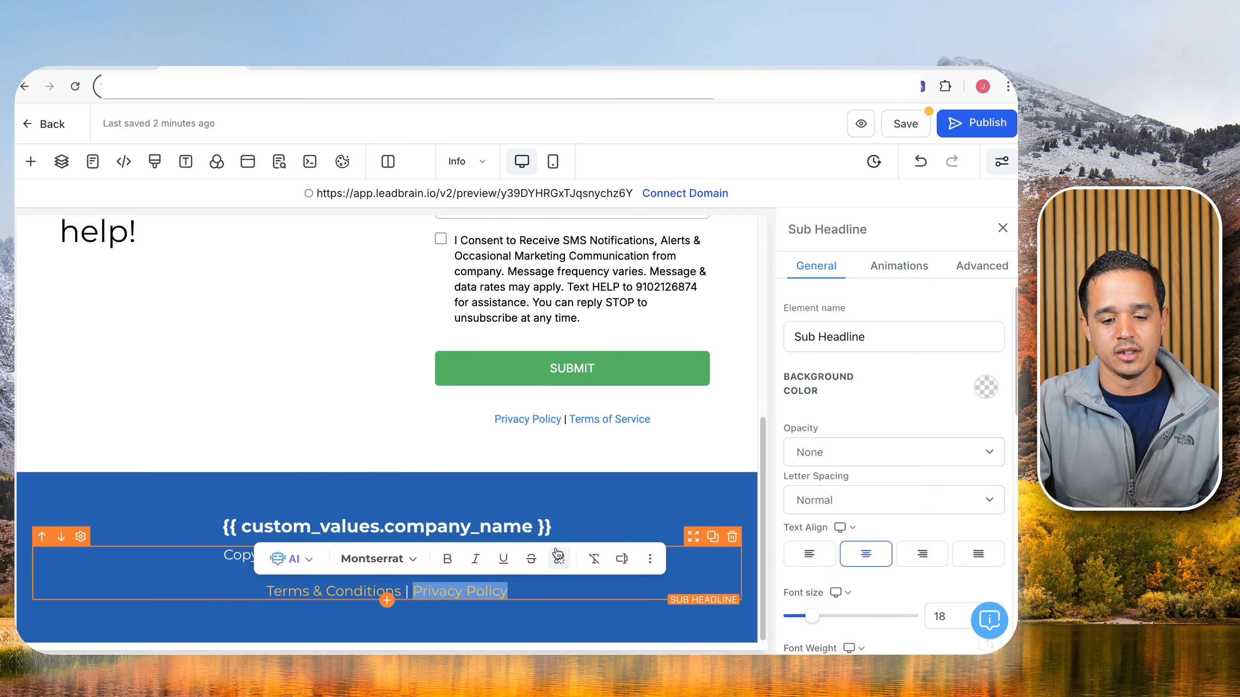
click(559, 559)
click(295, 70)
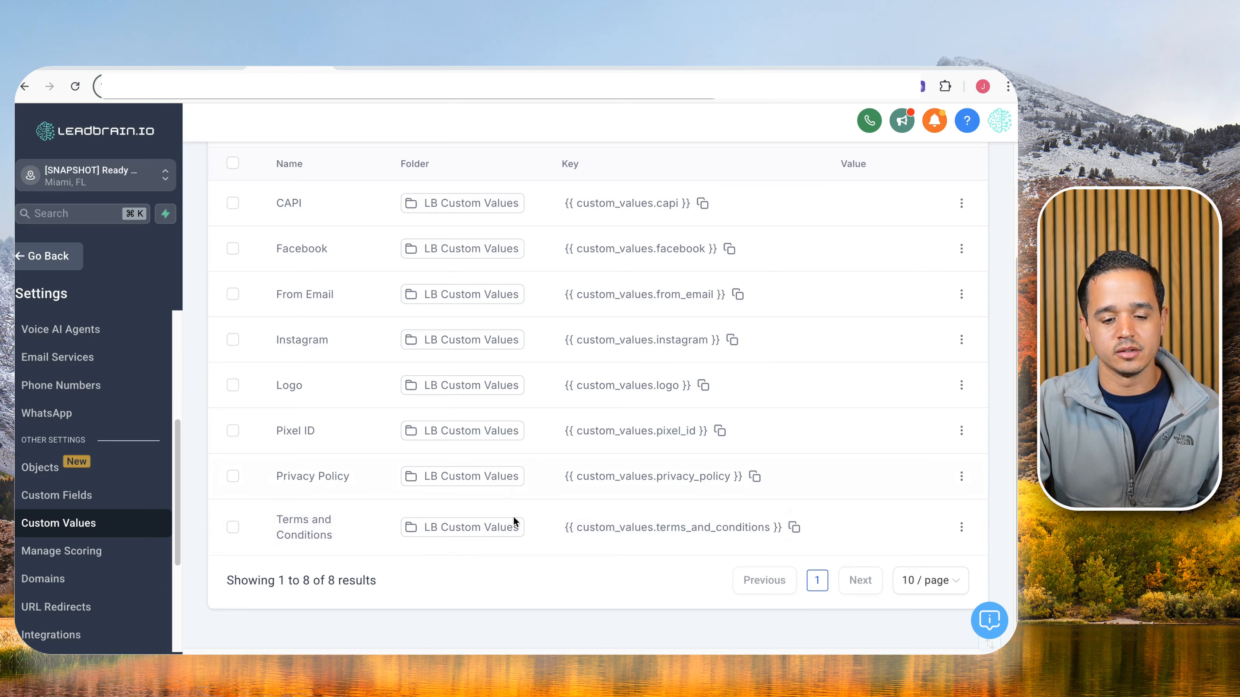
click(754, 476)
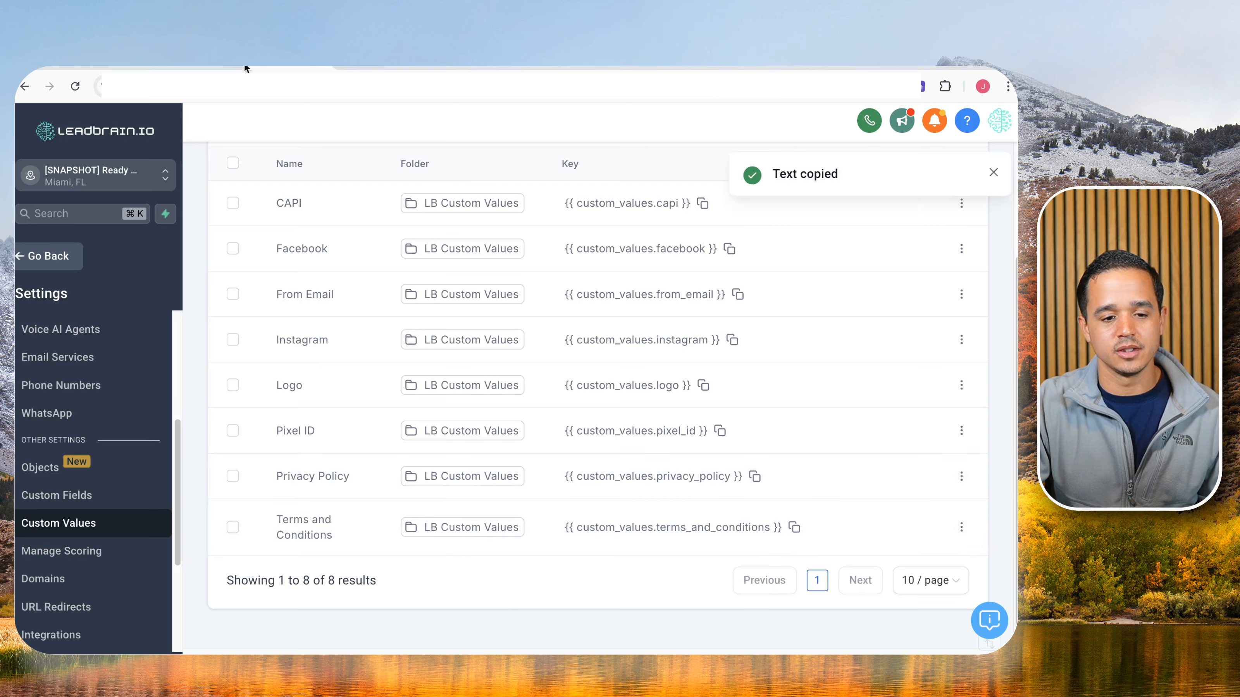
click(247, 69)
triple_click(506, 326)
key(ctrl+v)
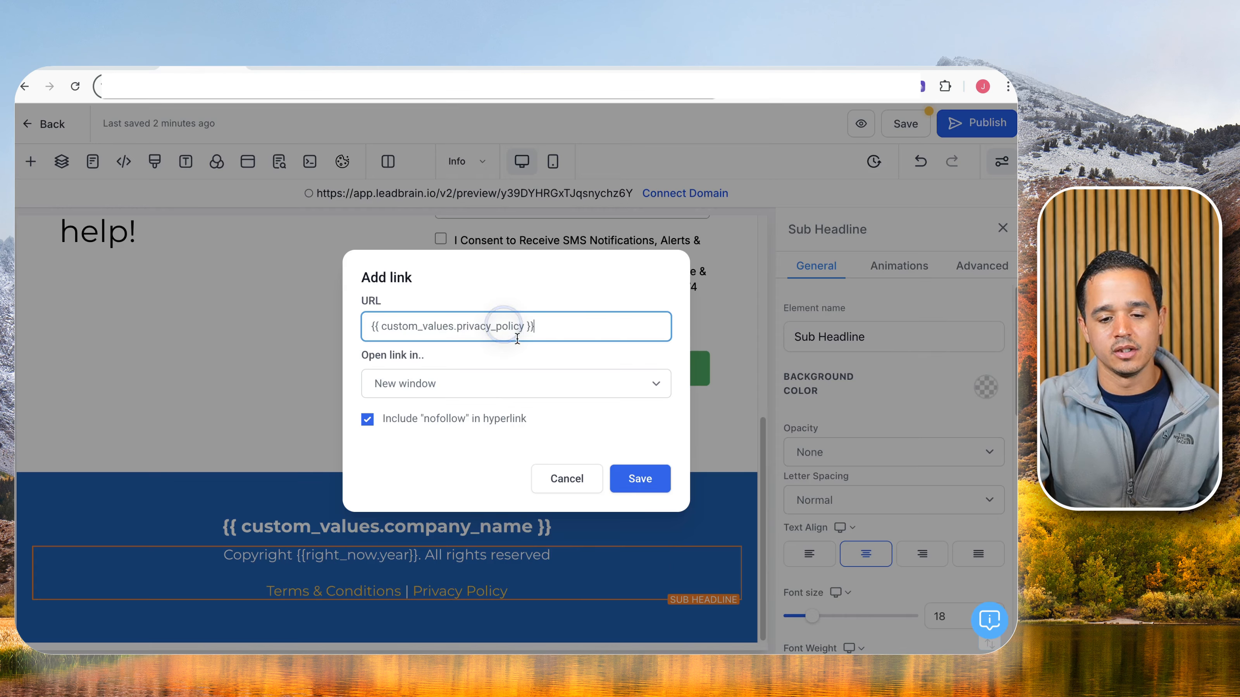
click(629, 479)
click(918, 118)
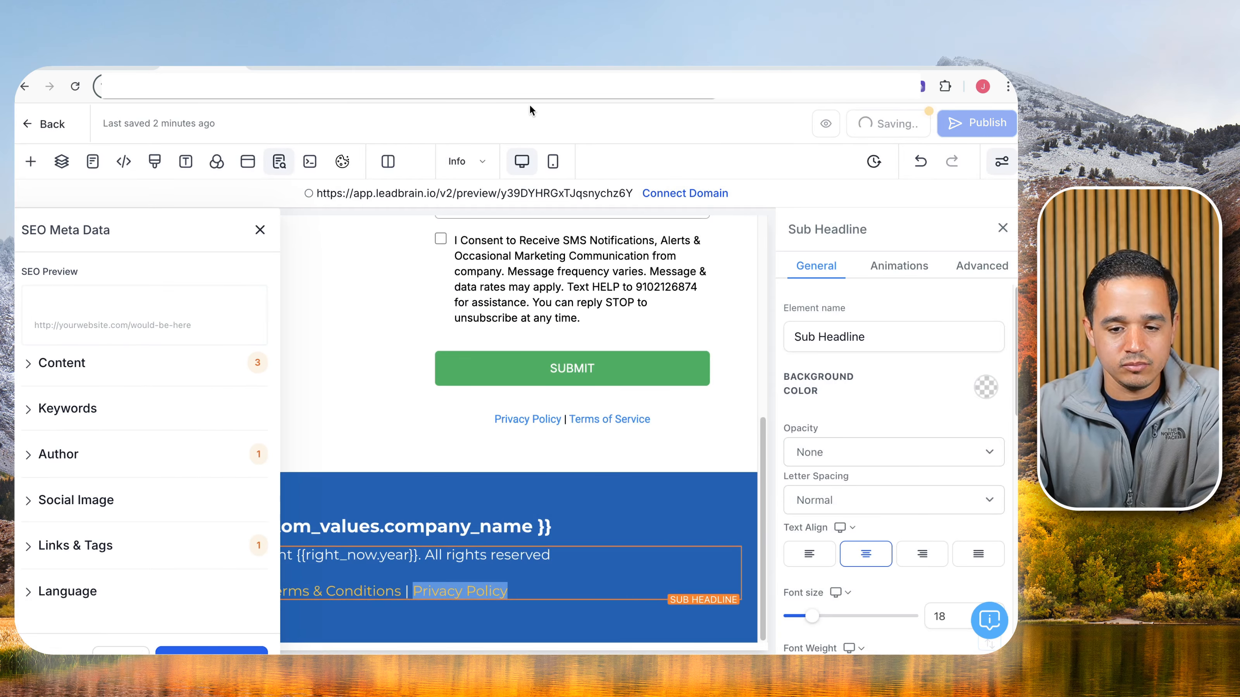
Open the Terms and Conditions page and zoom out to review it.
click(93, 161)
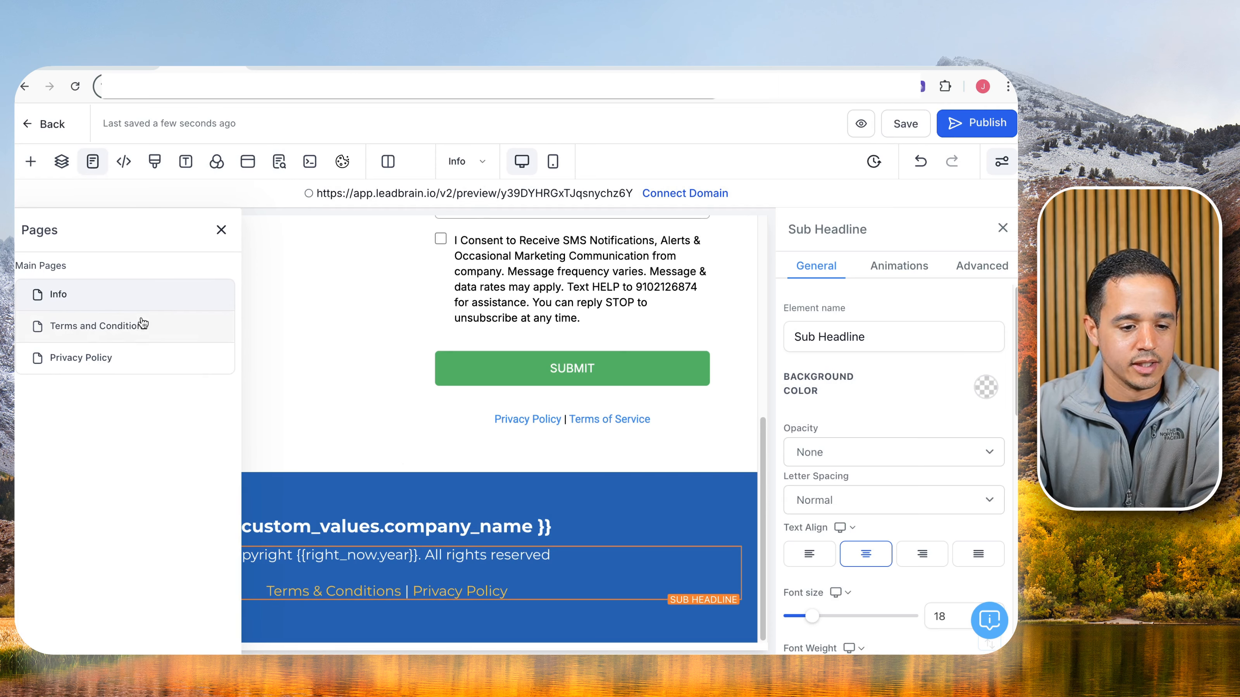
click(142, 325)
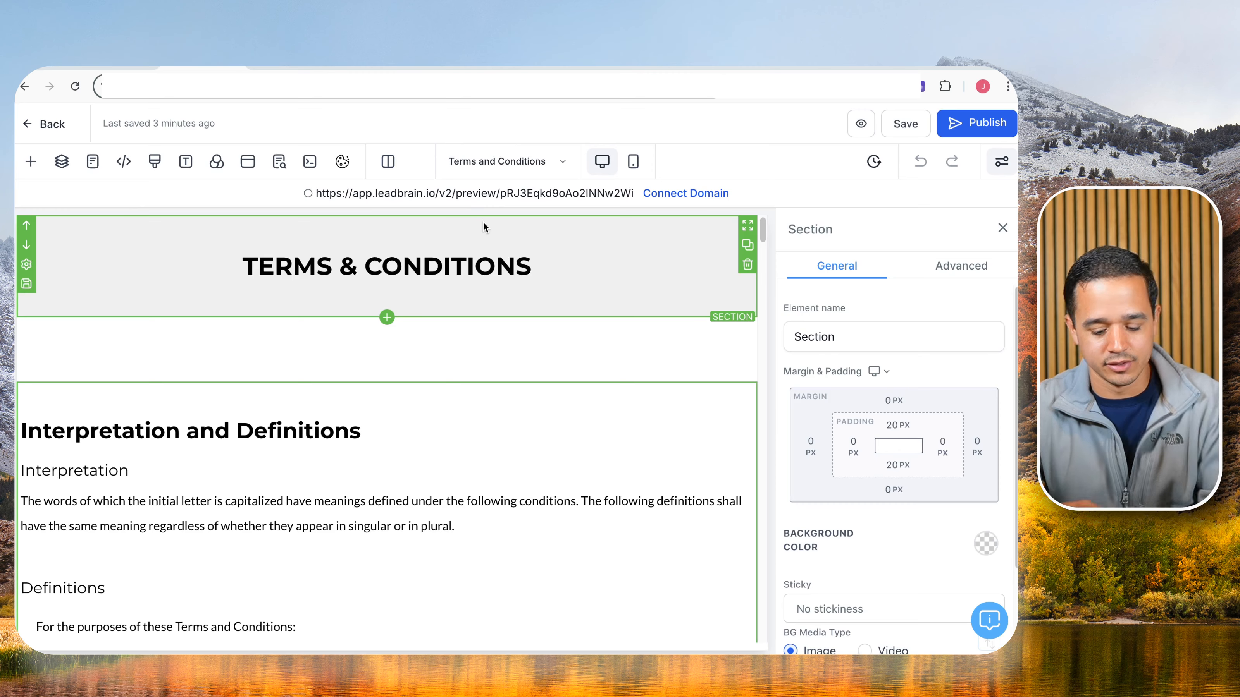
key(super+minus)
key(super+minus)
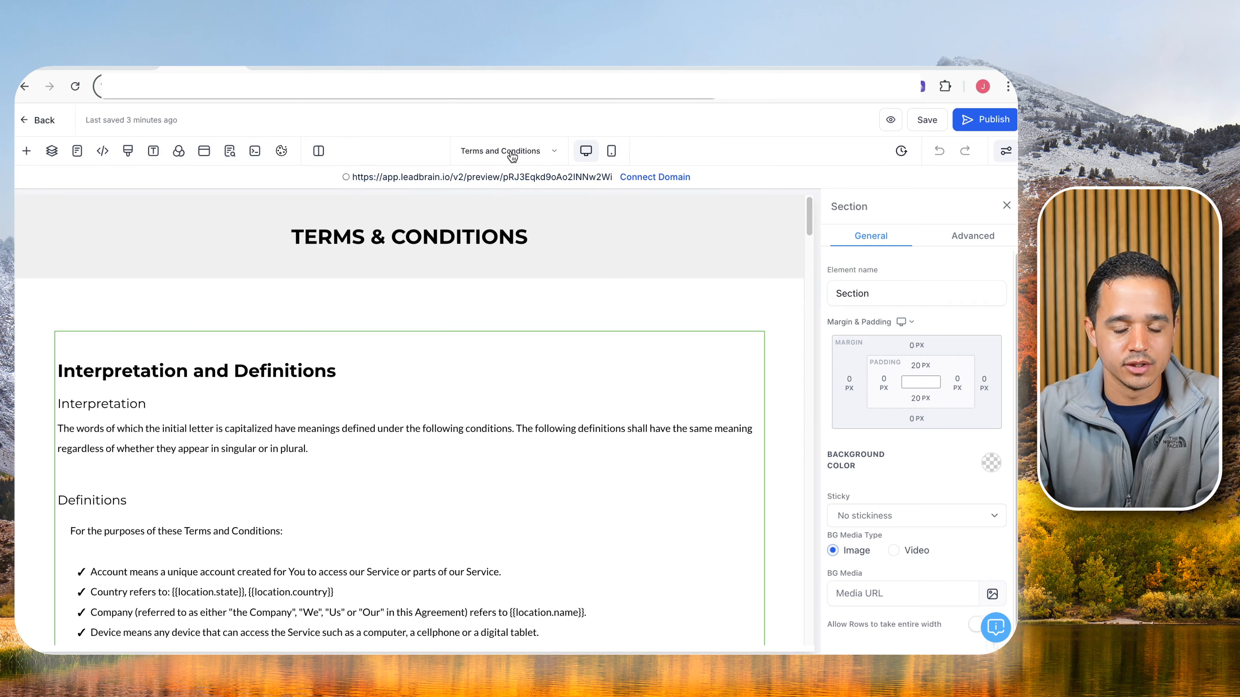
scroll(465, 309, down, 20)
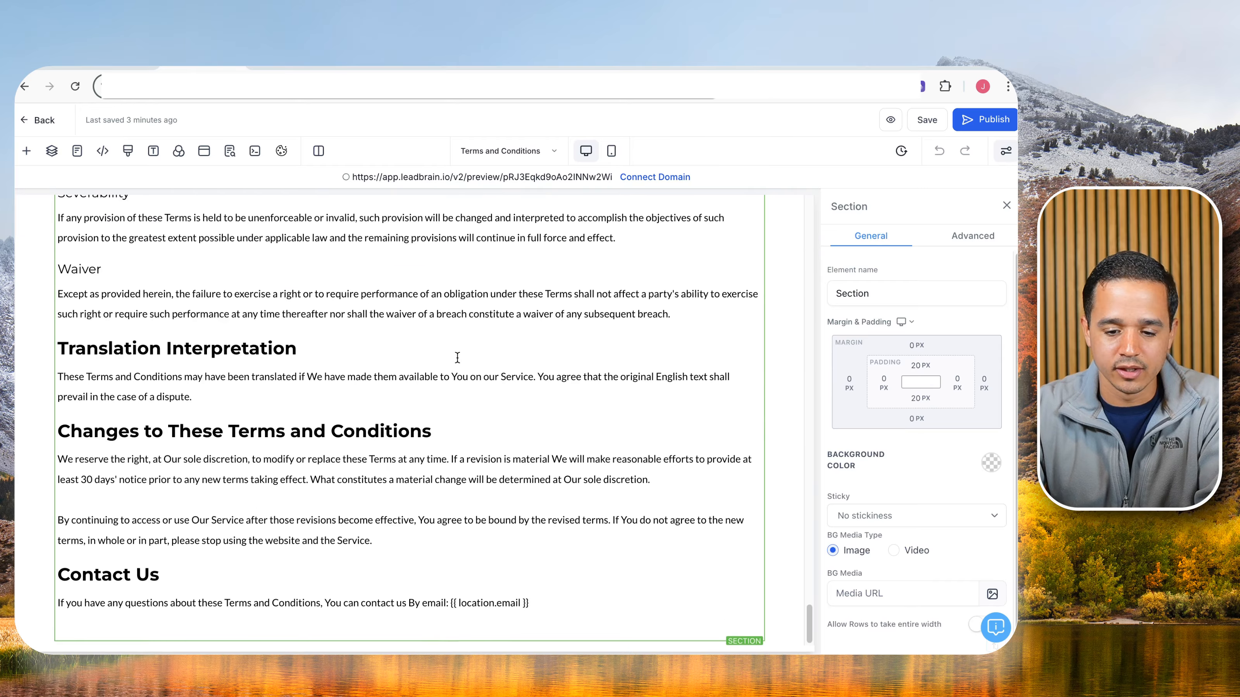
Switch to the Privacy Policy page and scroll through its content.
click(529, 152)
click(162, 311)
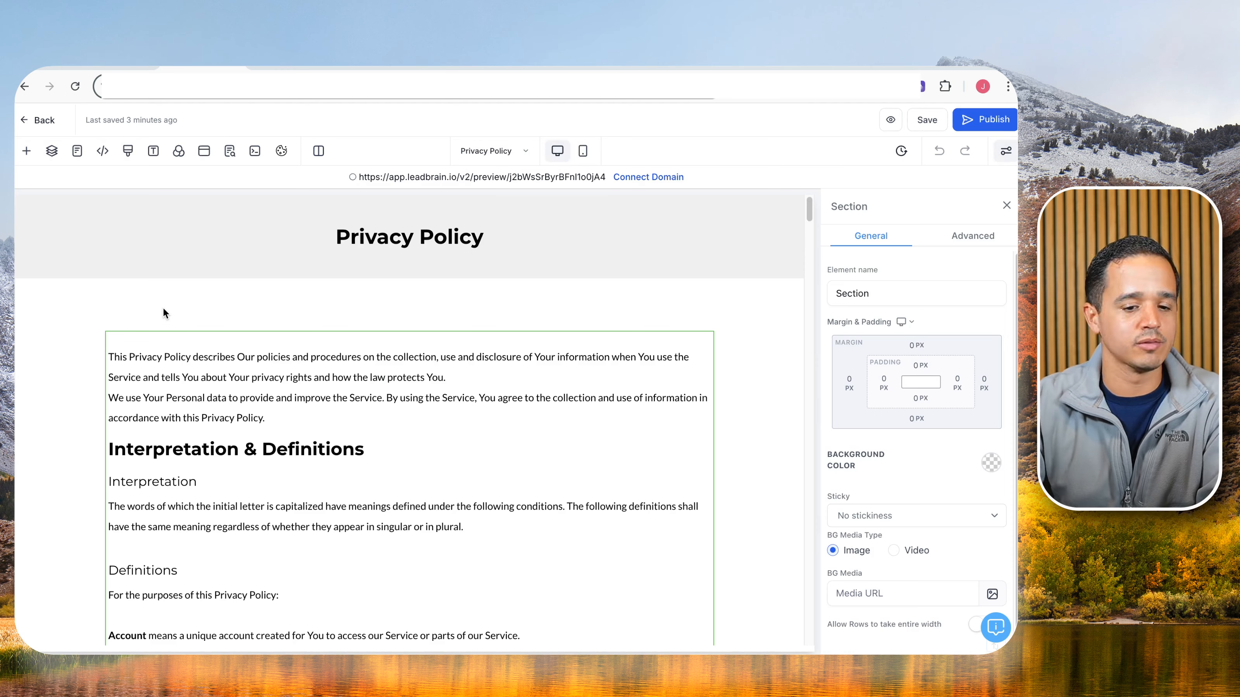
scroll(162, 303, down, 15)
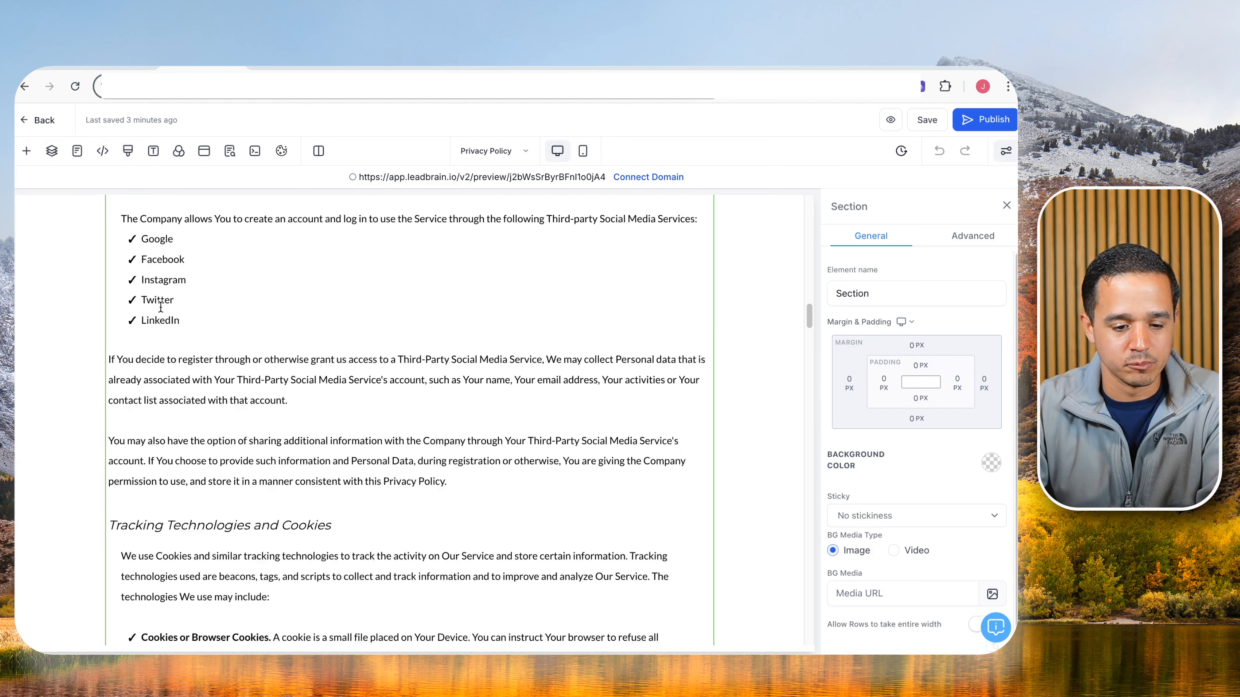
scroll(161, 307, down, 20)
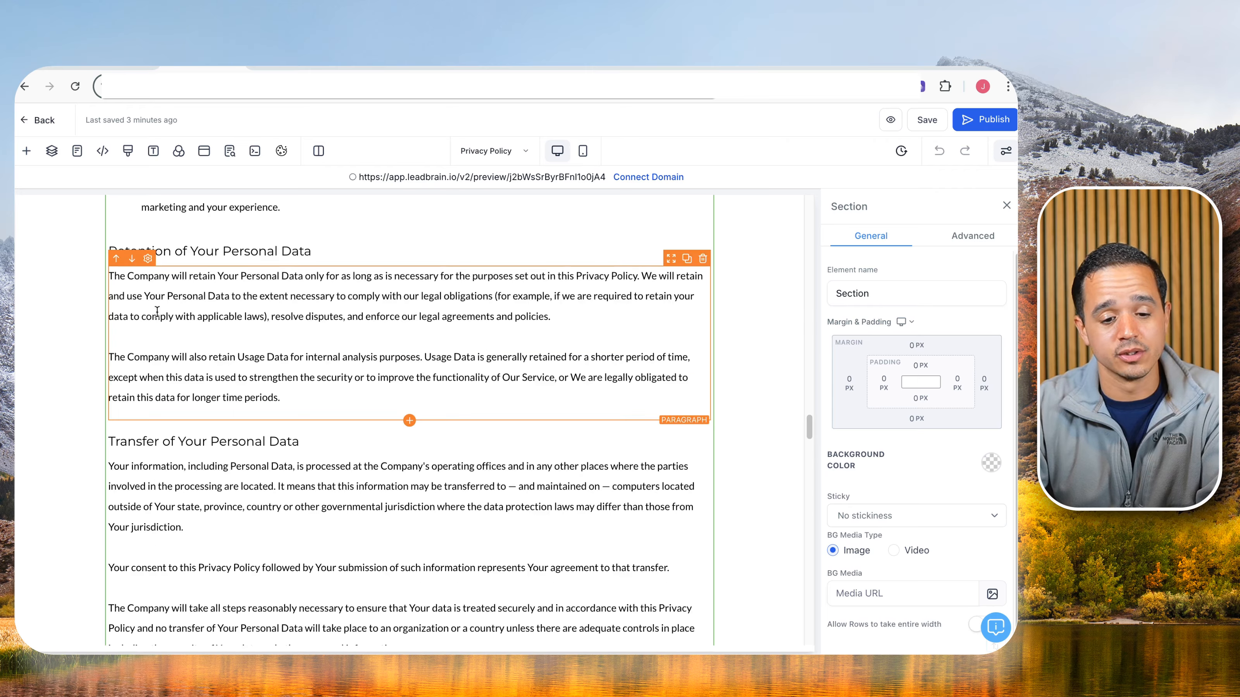
scroll(157, 311, down, 20)
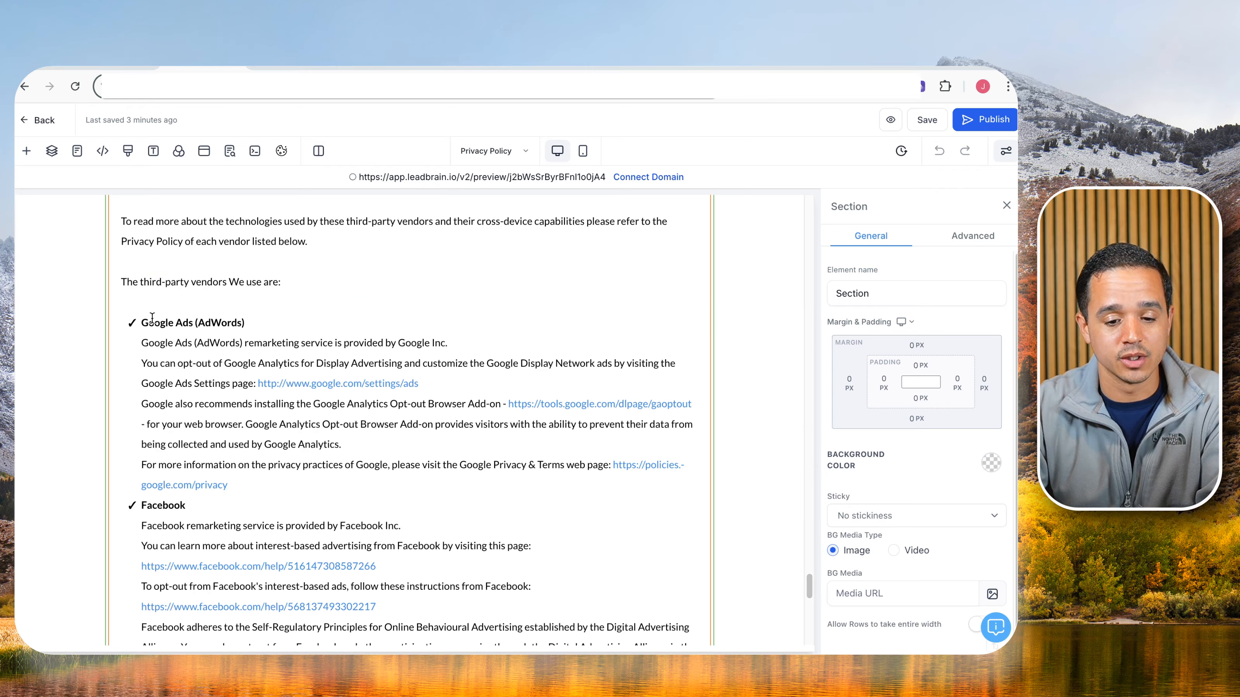
scroll(152, 318, up, 20)
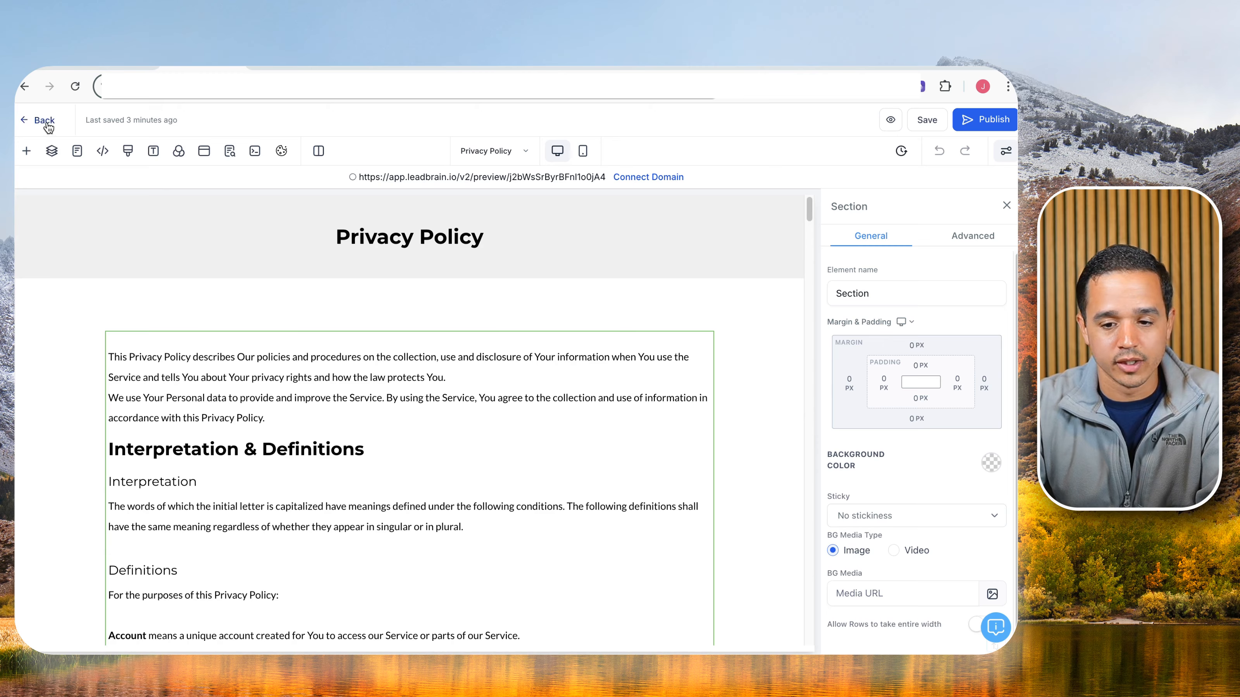
Exit the editor, check the funnel Settings domain, and show the Privacy Policy step with its domain notice.
click(44, 120)
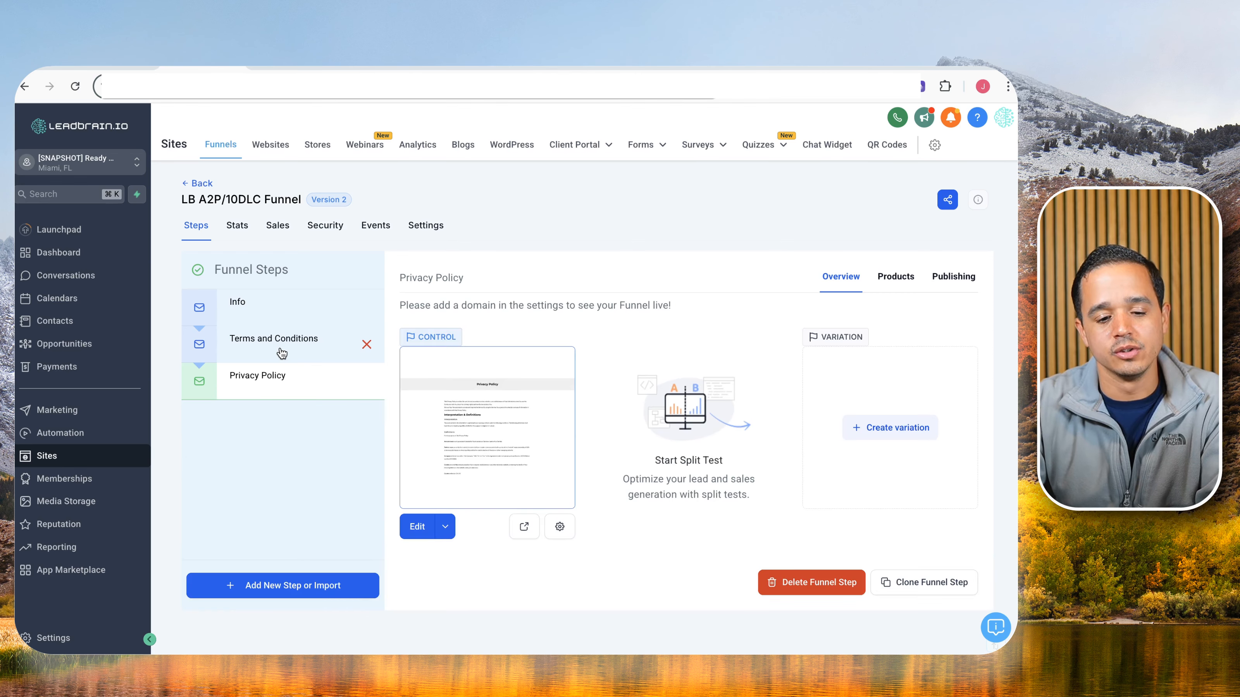
click(421, 227)
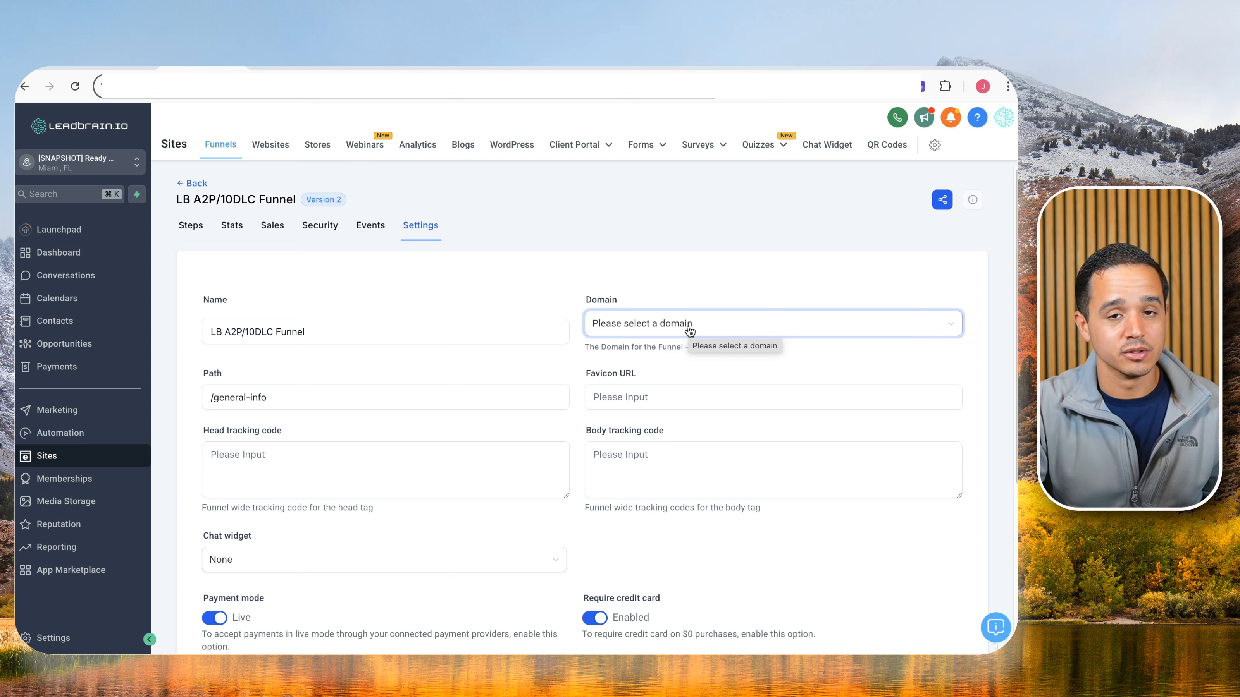
click(190, 225)
click(276, 340)
click(278, 375)
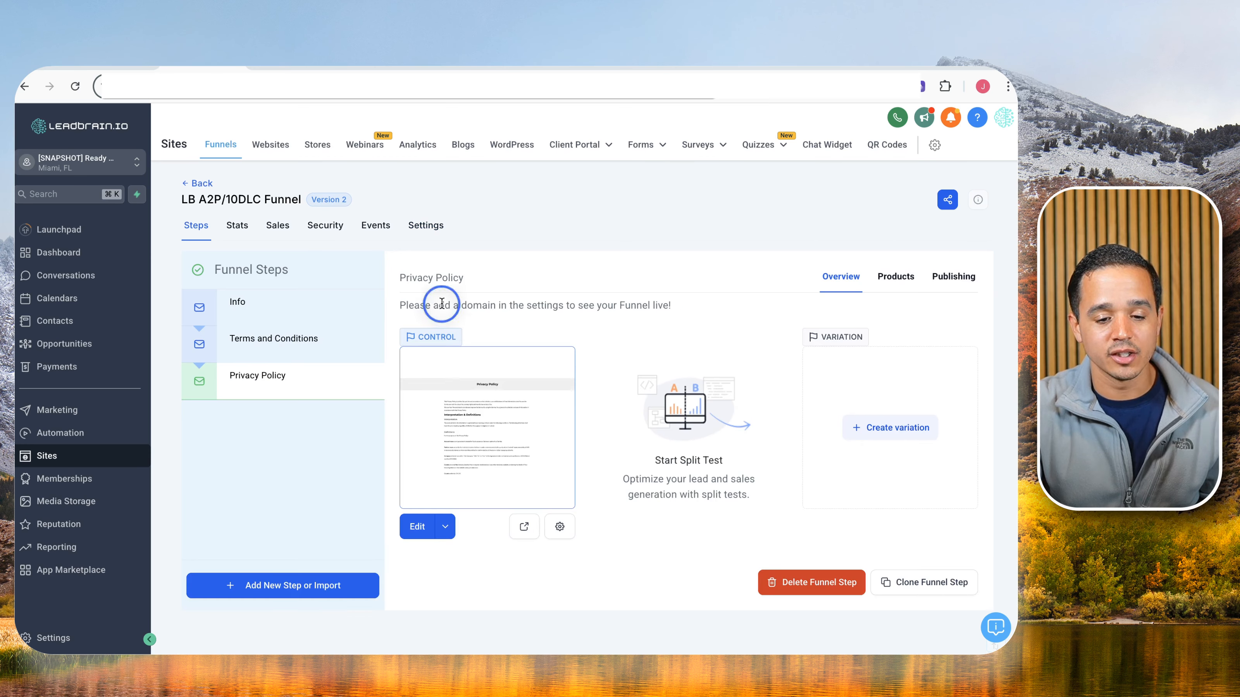
triple_click(442, 303)
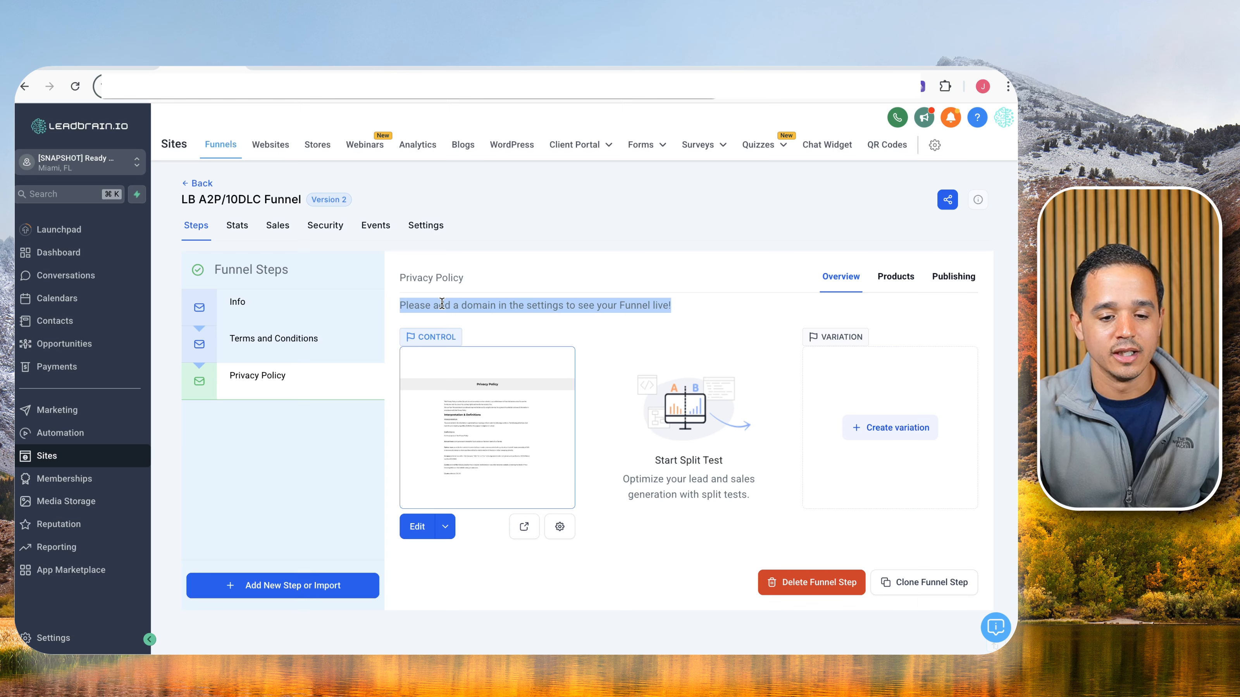
Edit the Privacy Policy custom value, clear its value, and close the dialog without saving.
click(272, 69)
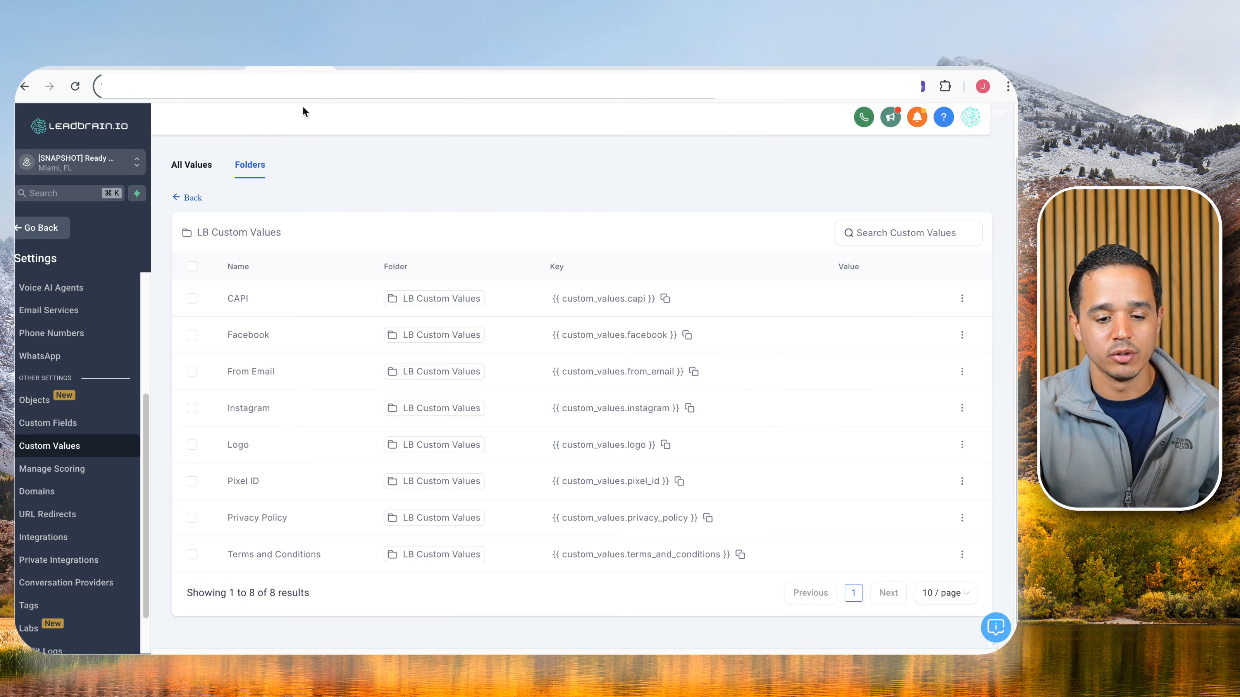
click(962, 518)
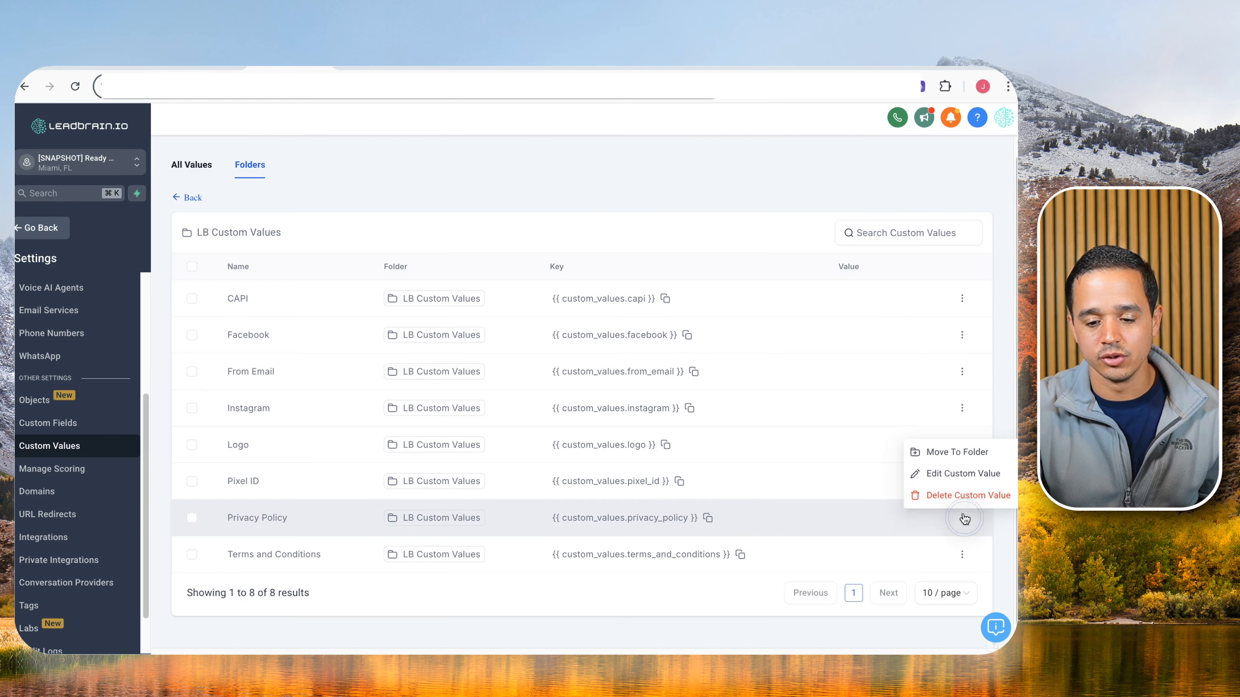
click(952, 475)
click(508, 407)
text({{ custom_values.privacy_policy }})
key(super+a)
key(BackSpace)
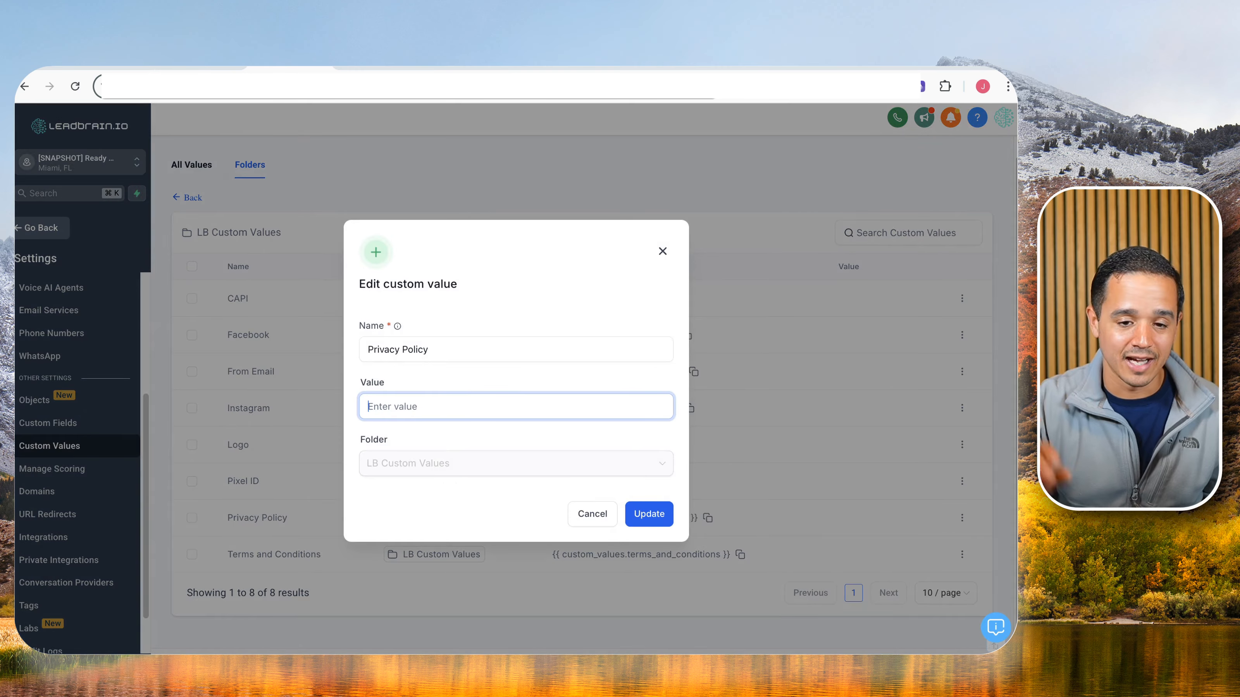
click(663, 252)
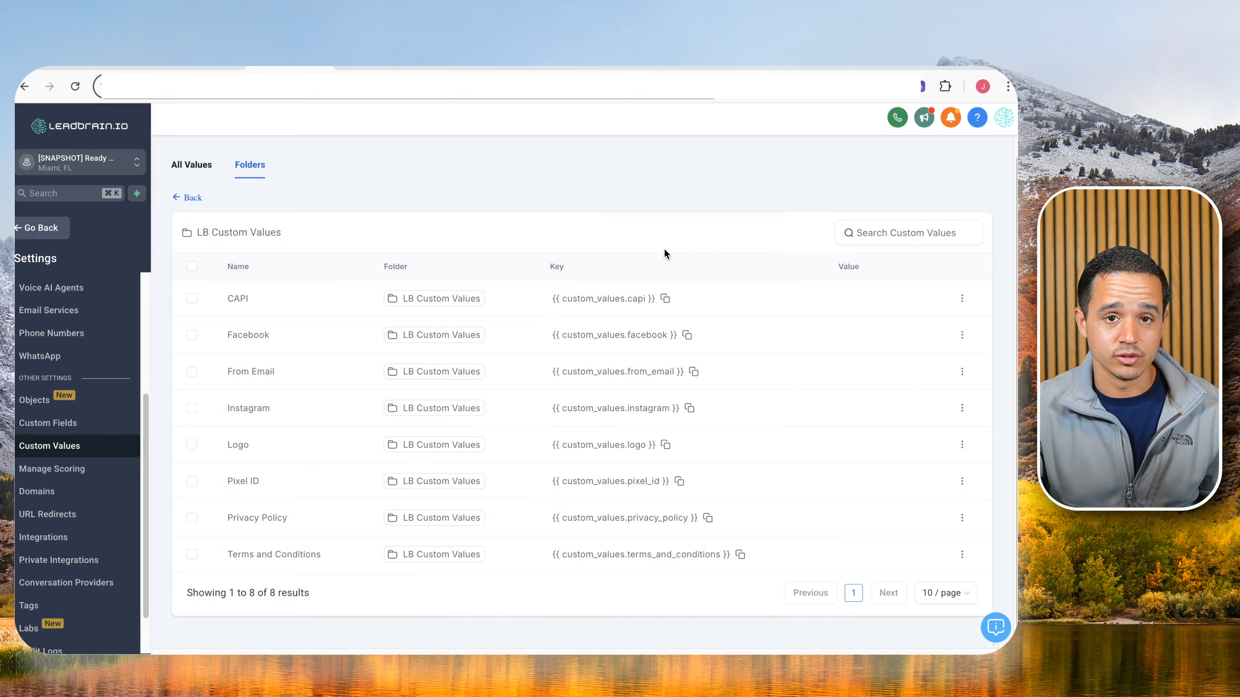
Return from the funnel's Privacy Policy step to the Funnels list.
click(215, 68)
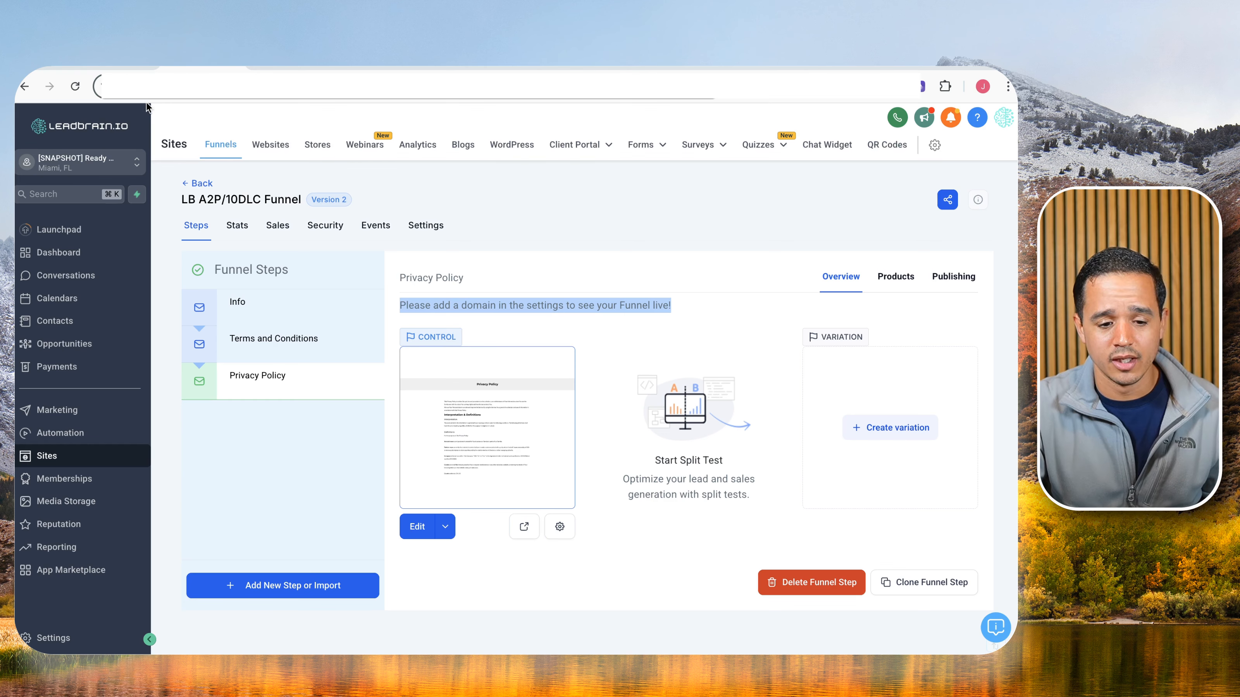
click(192, 184)
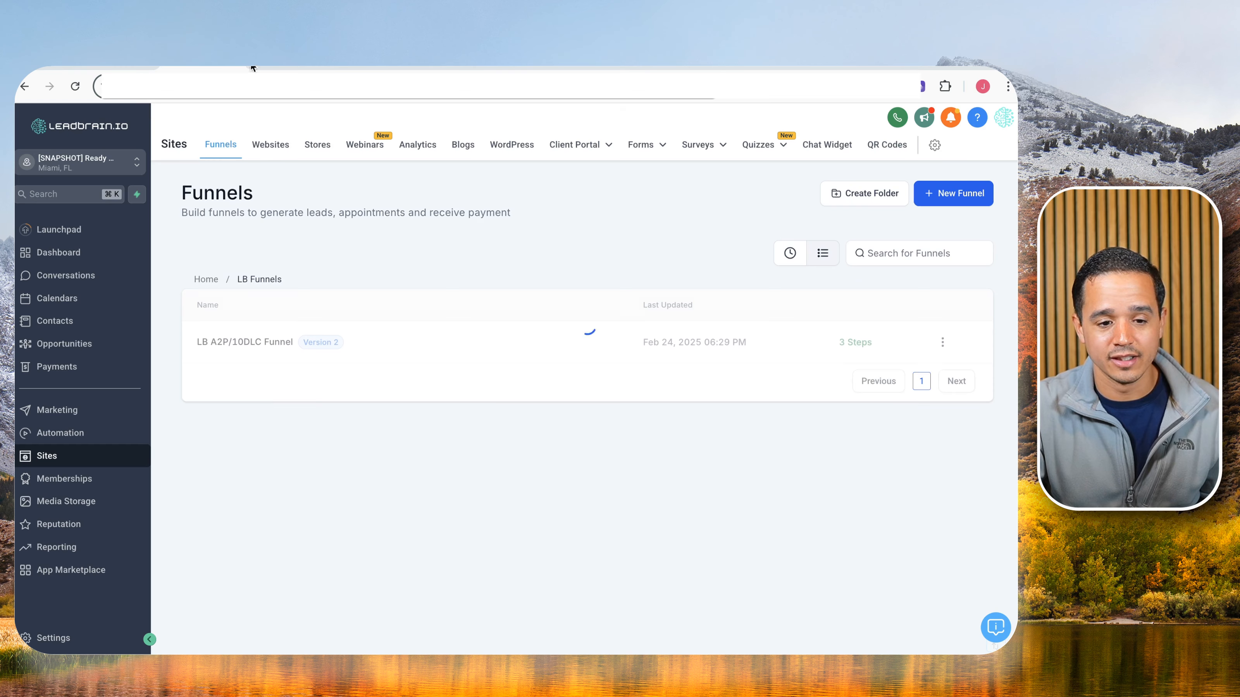
click(122, 68)
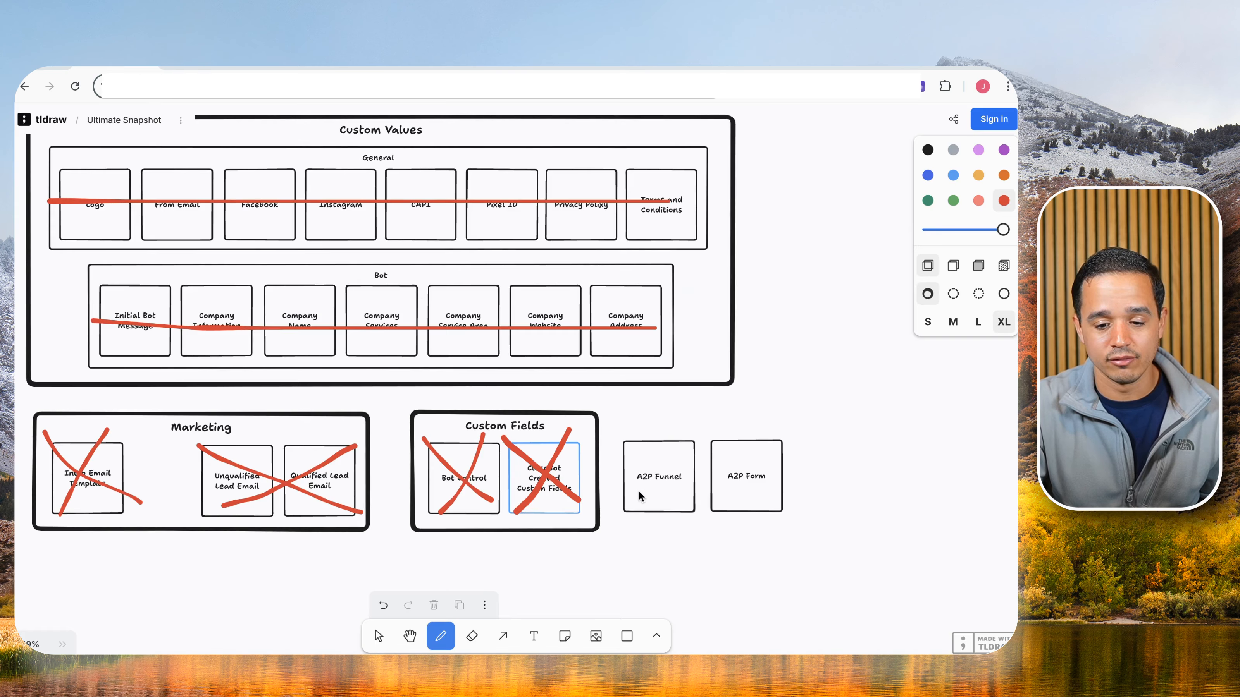
Draw red X marks over the A2P Funnel and A2P Form boxes, then pan toward Workflows.
drag(618, 425, 690, 498)
drag(680, 423, 649, 500)
drag(704, 408, 782, 492)
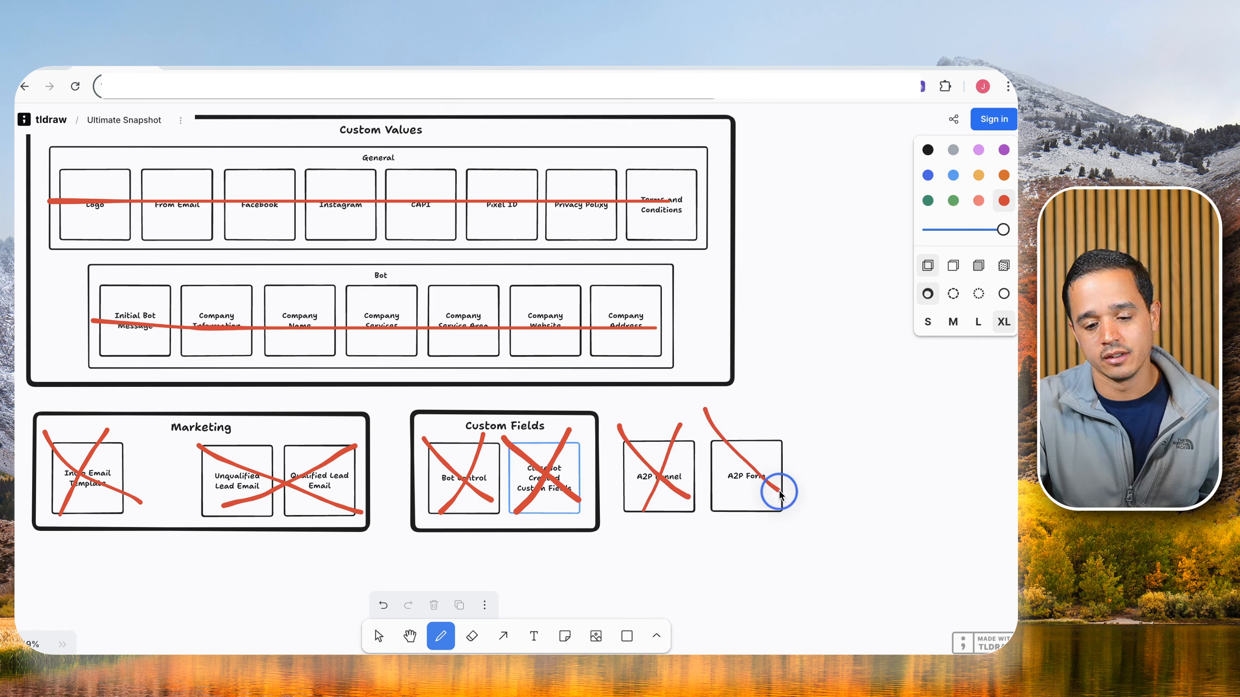
drag(768, 434, 732, 492)
drag(250, 250, 672, 388)
drag(232, 340, 475, 354)
drag(319, 317, 425, 331)
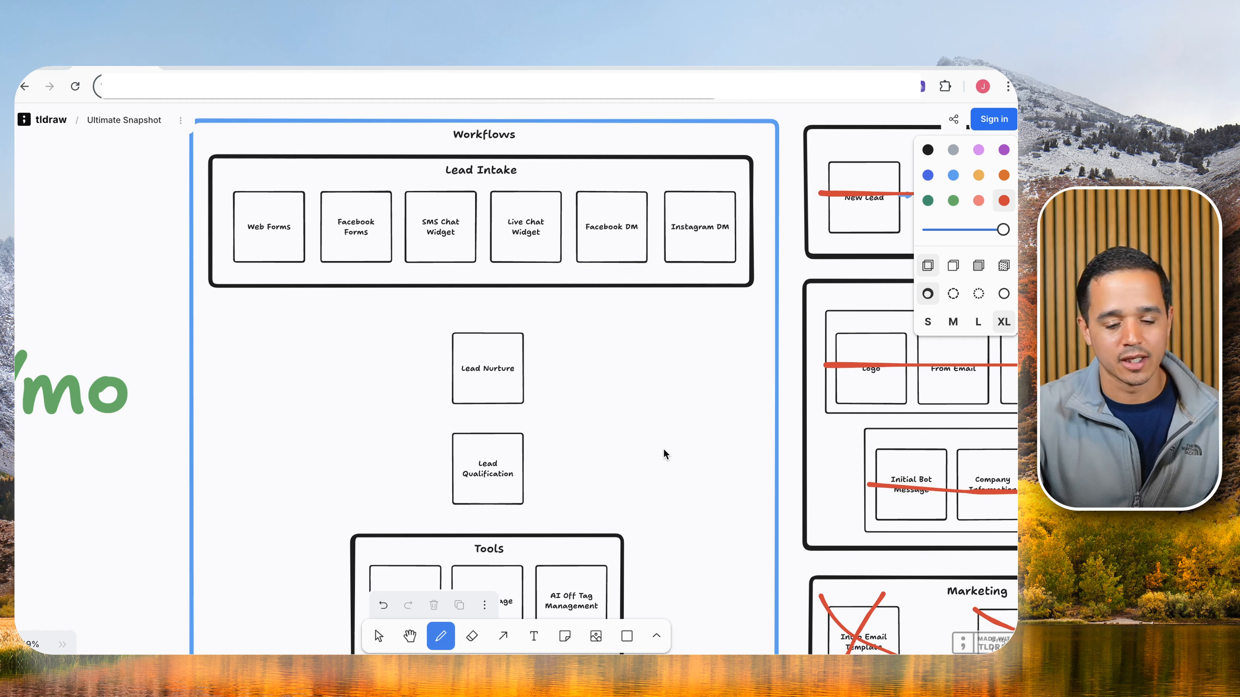
scroll(665, 454, down, 6)
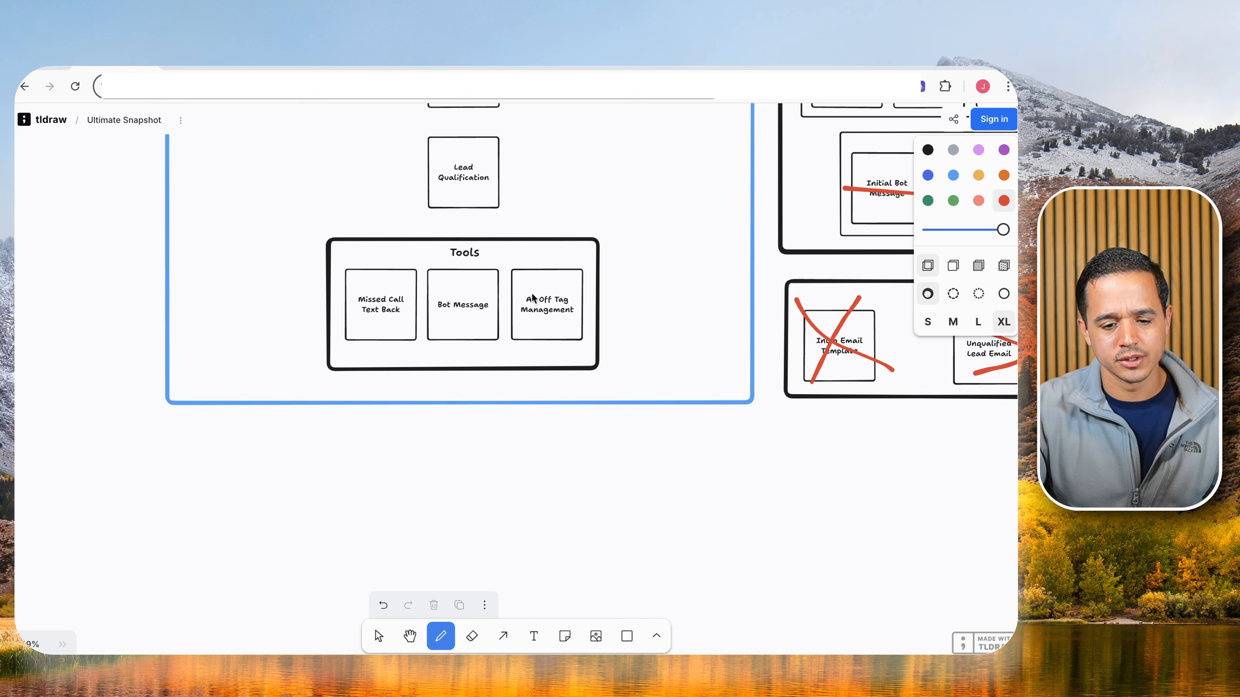
Create an 'LB Automations' workflow folder, open it, and start a new workflow.
click(202, 69)
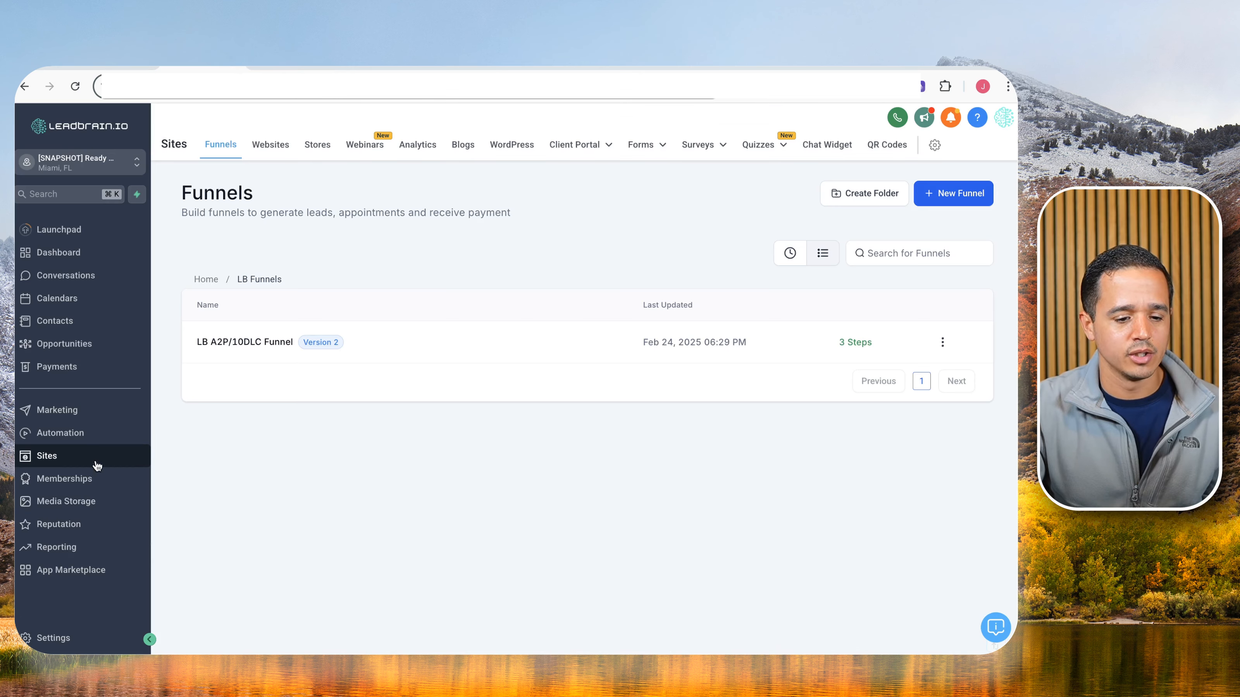
click(81, 433)
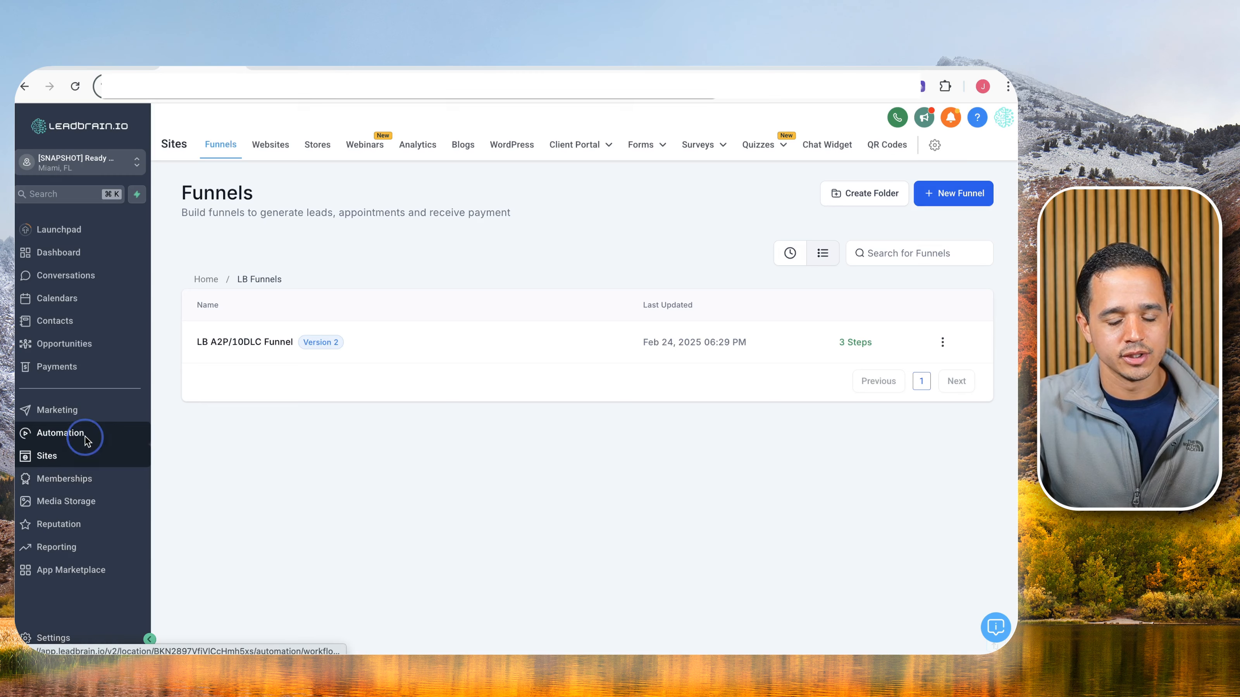
click(803, 194)
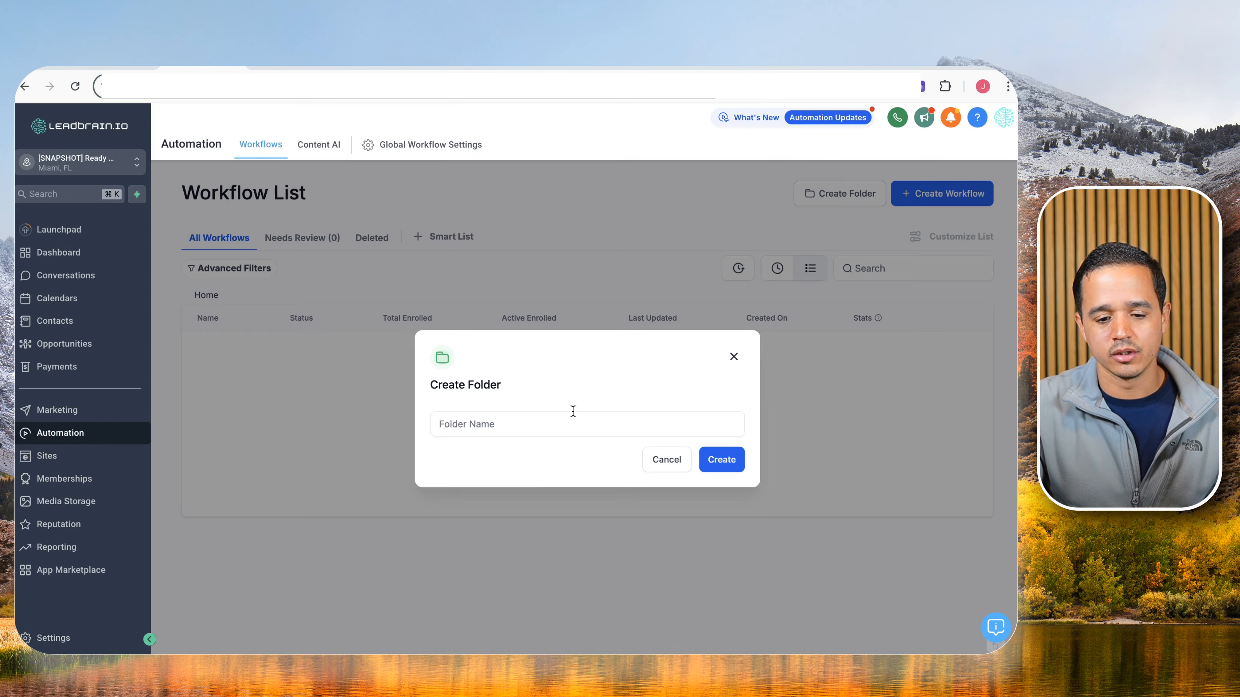
text(LB Automations)
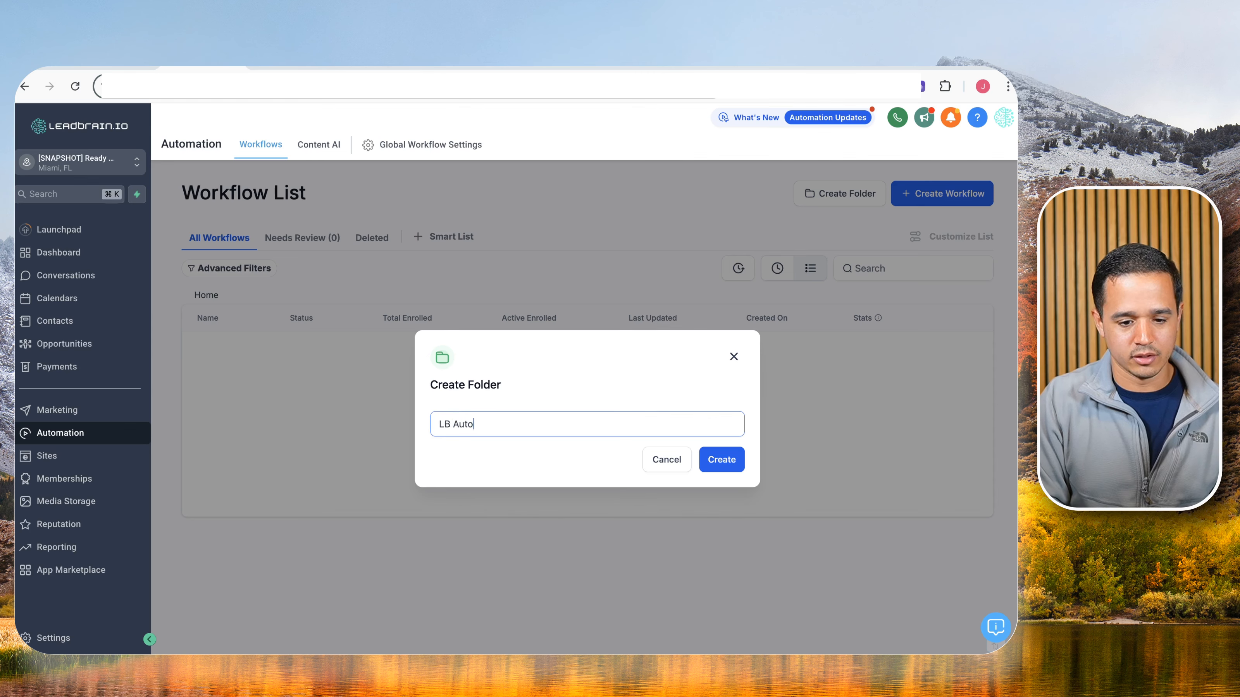
click(722, 459)
click(222, 354)
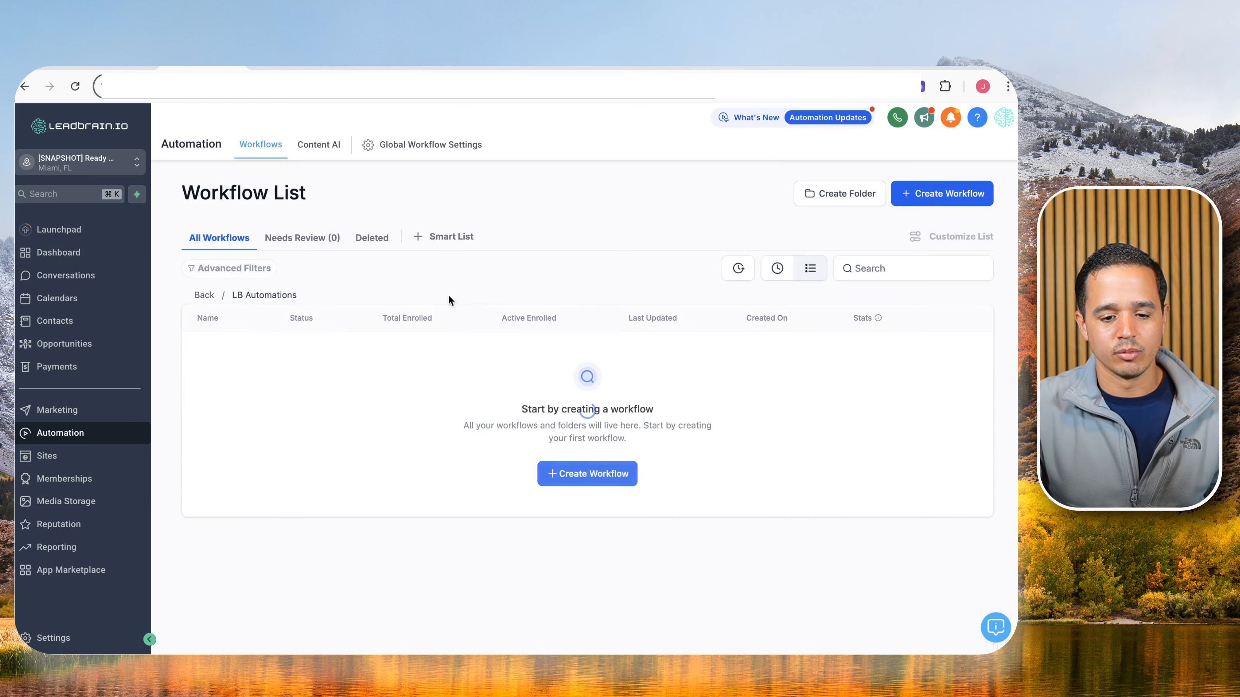
click(609, 475)
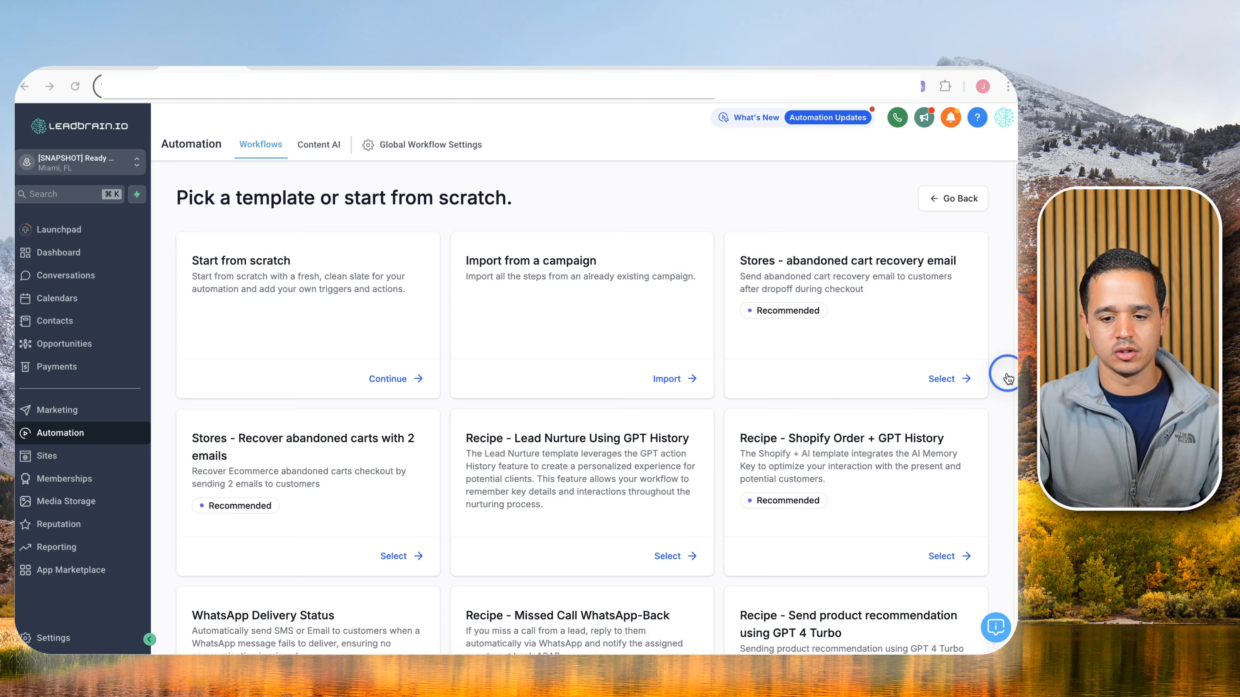
Start a blank workflow from scratch and title it 'Tool: AI Off Management'.
click(381, 381)
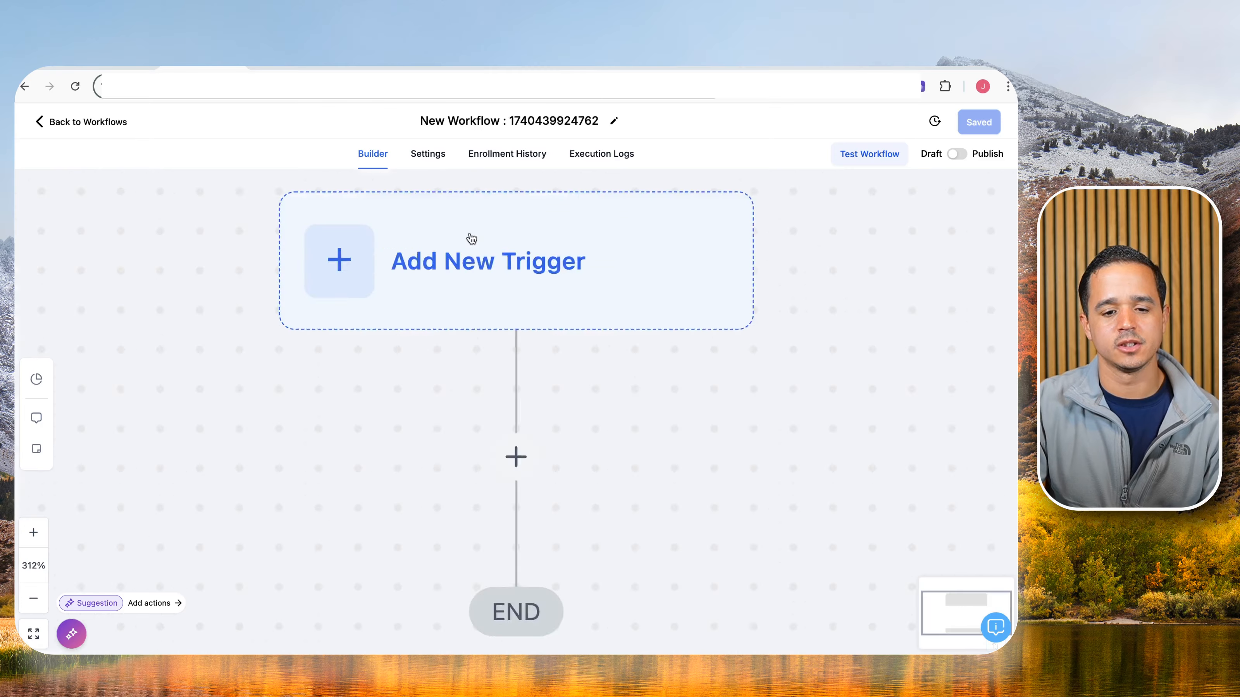
click(502, 115)
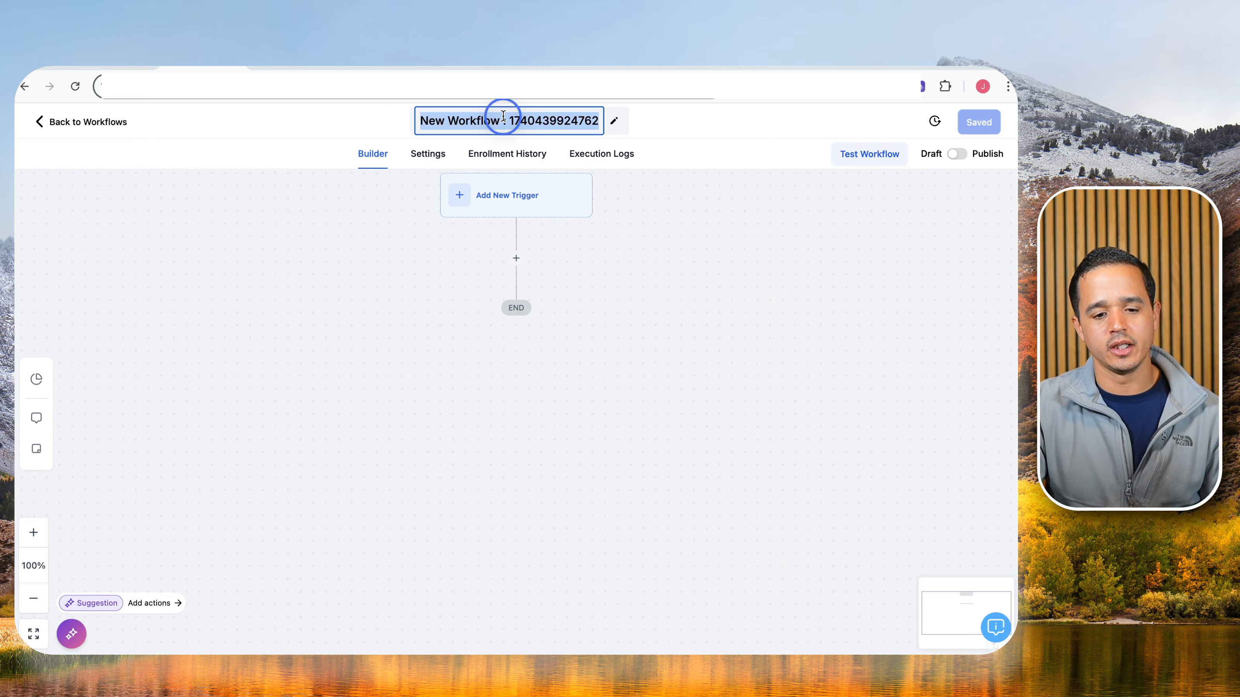
text(Too)
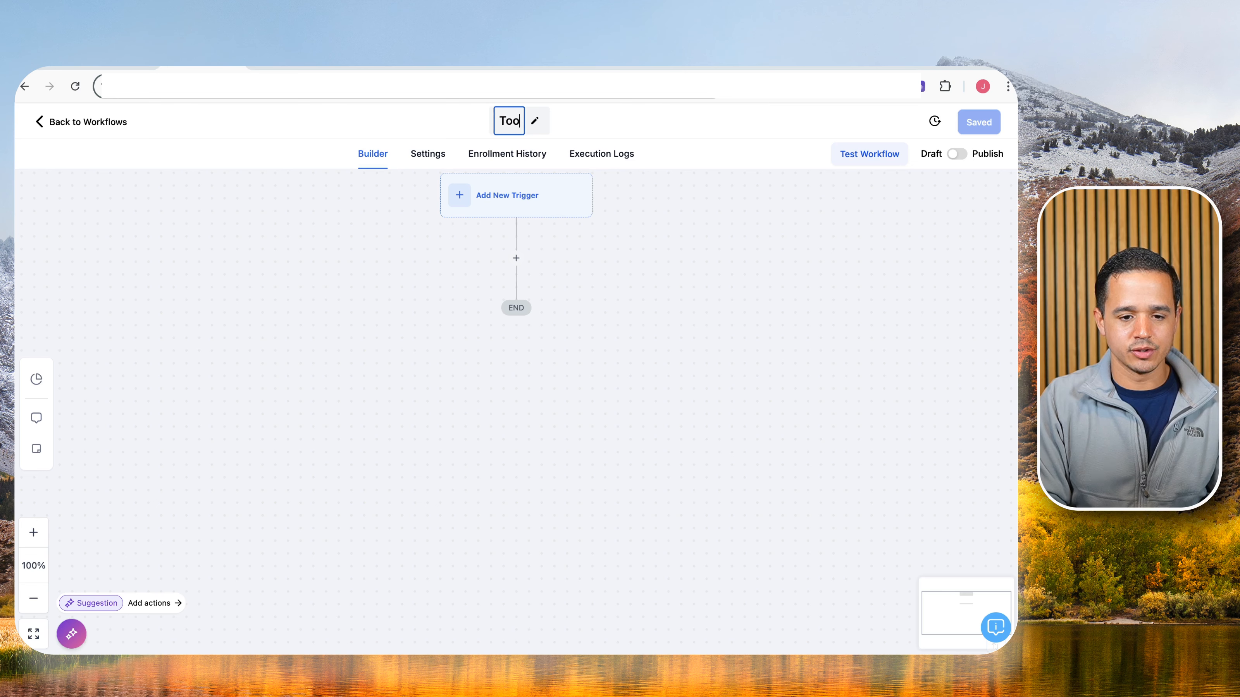
text(ls)
key(BackSpace)
text(: Ai a)
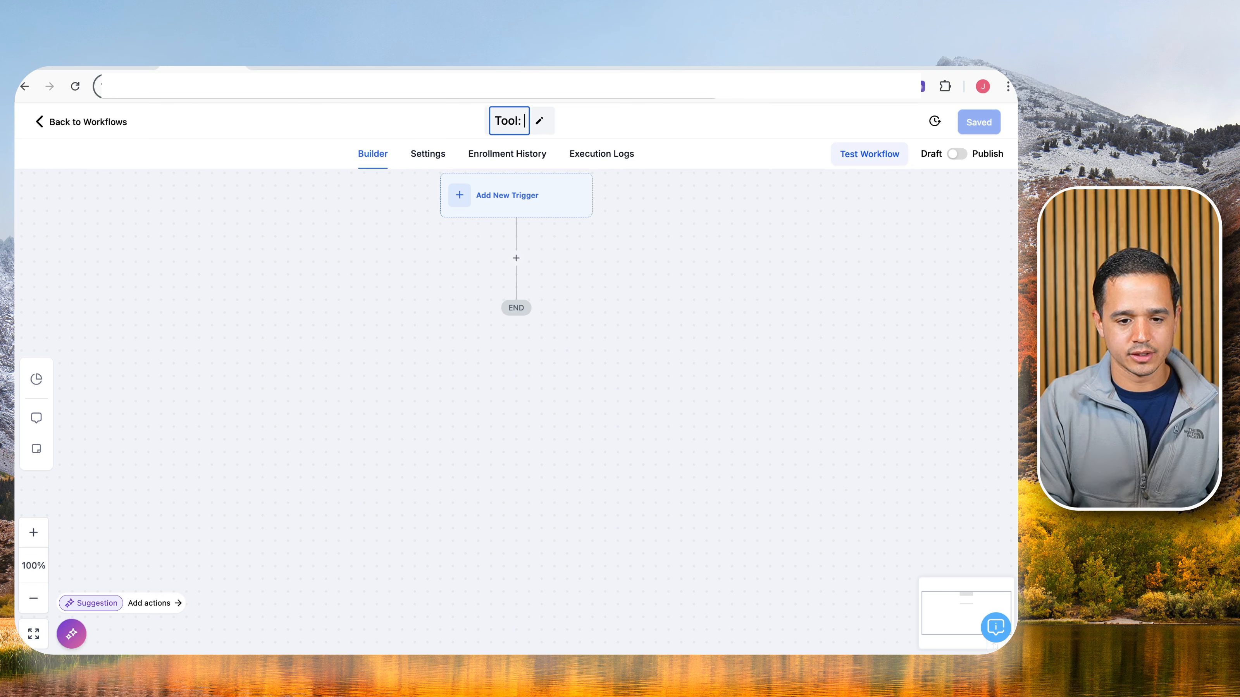
key(BackSpace)
key(BackSpace)
key(BackSpace)
text(I)
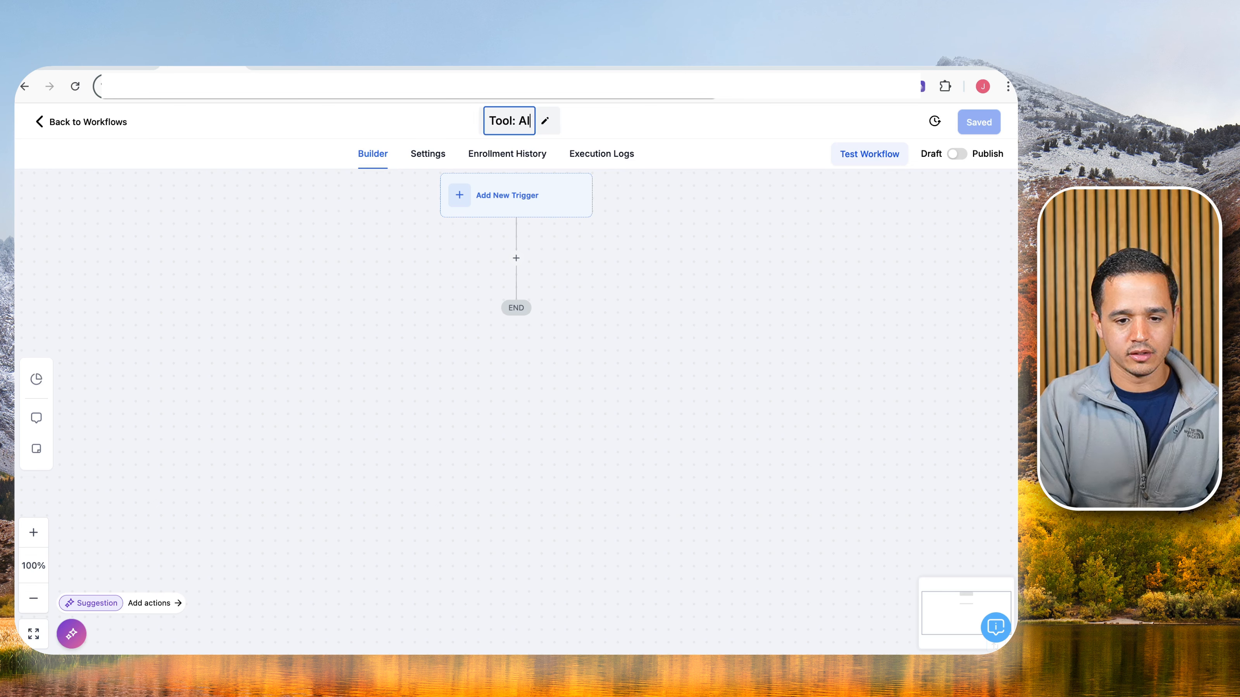
text( Off Management)
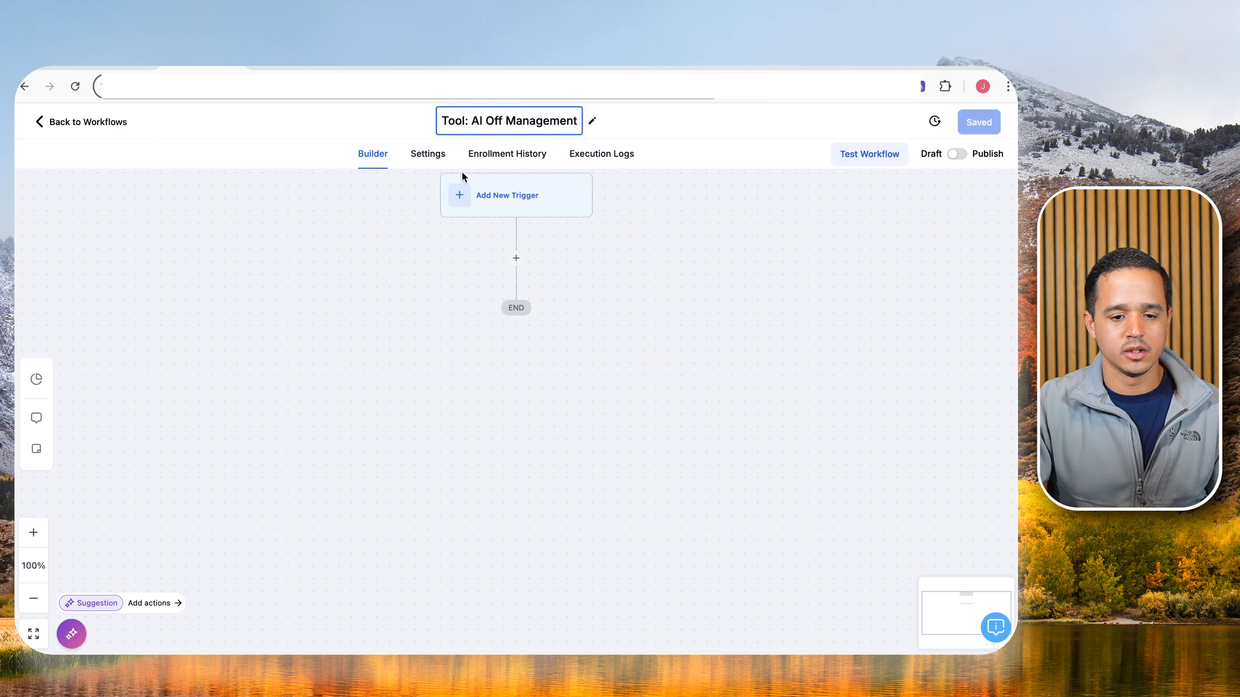
click(487, 206)
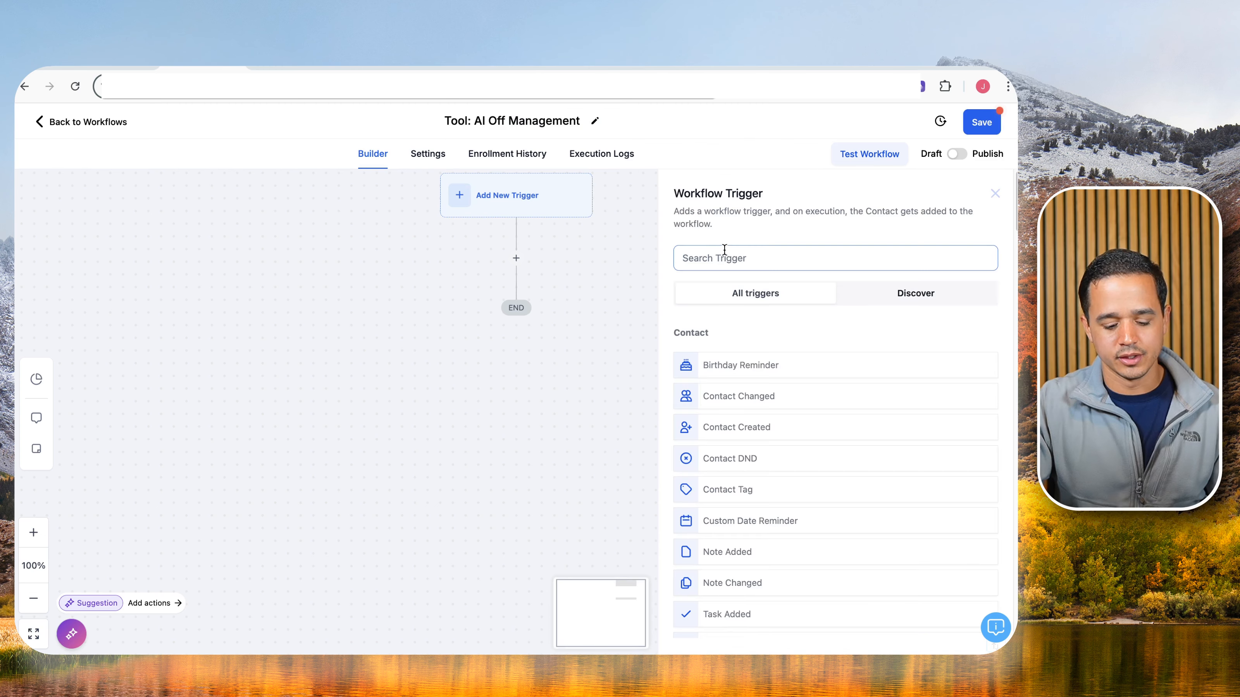
Choose the Contact Changed trigger and name it Contact Changed Bot Control.
text(cont)
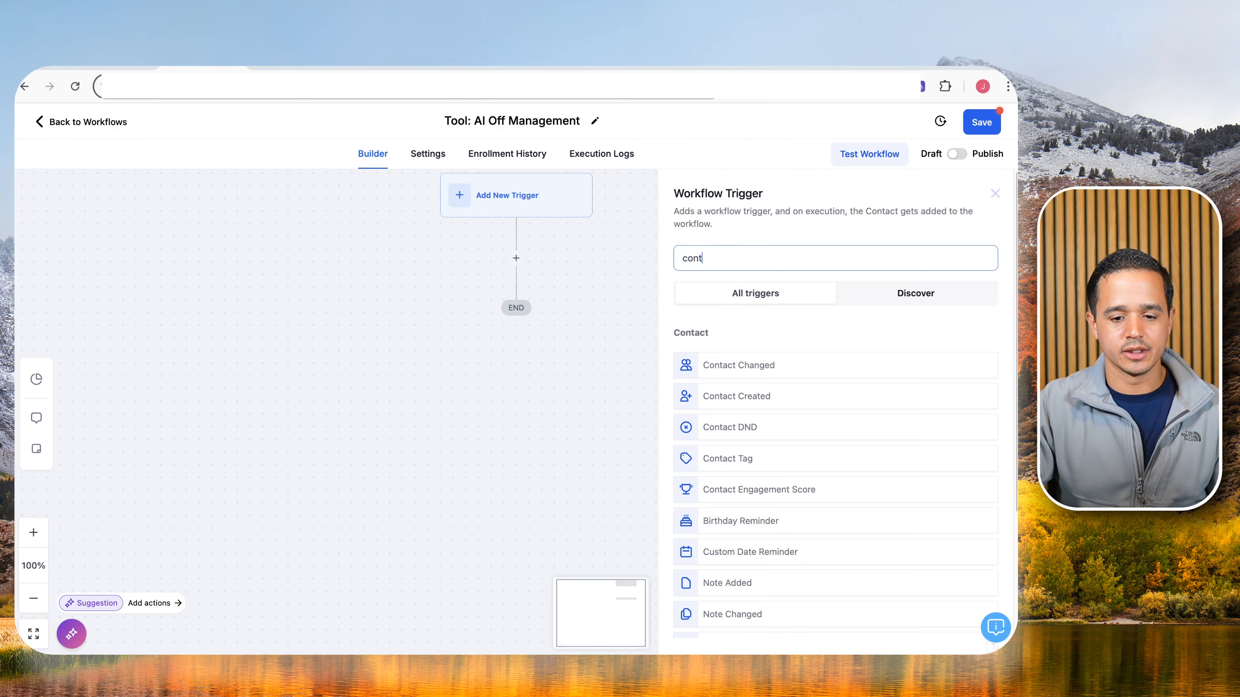
click(761, 364)
click(591, 336)
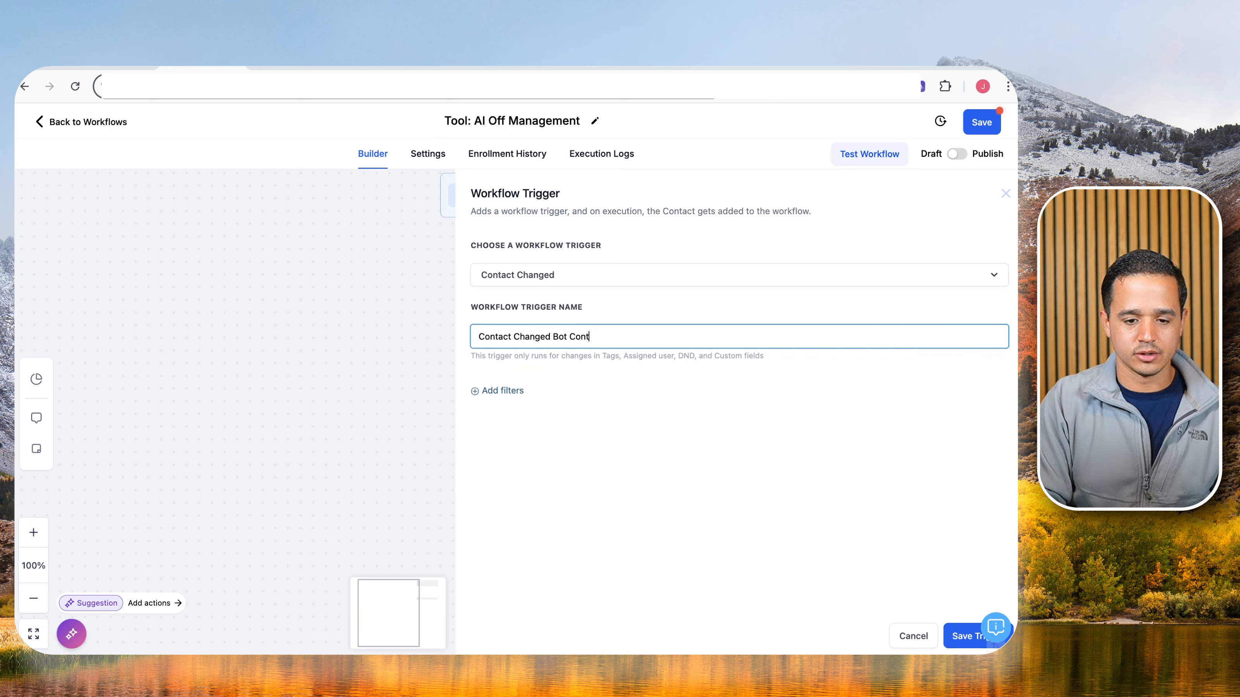
Filter the trigger on Bot Control Added 'Turn off bot' and save it.
click(503, 390)
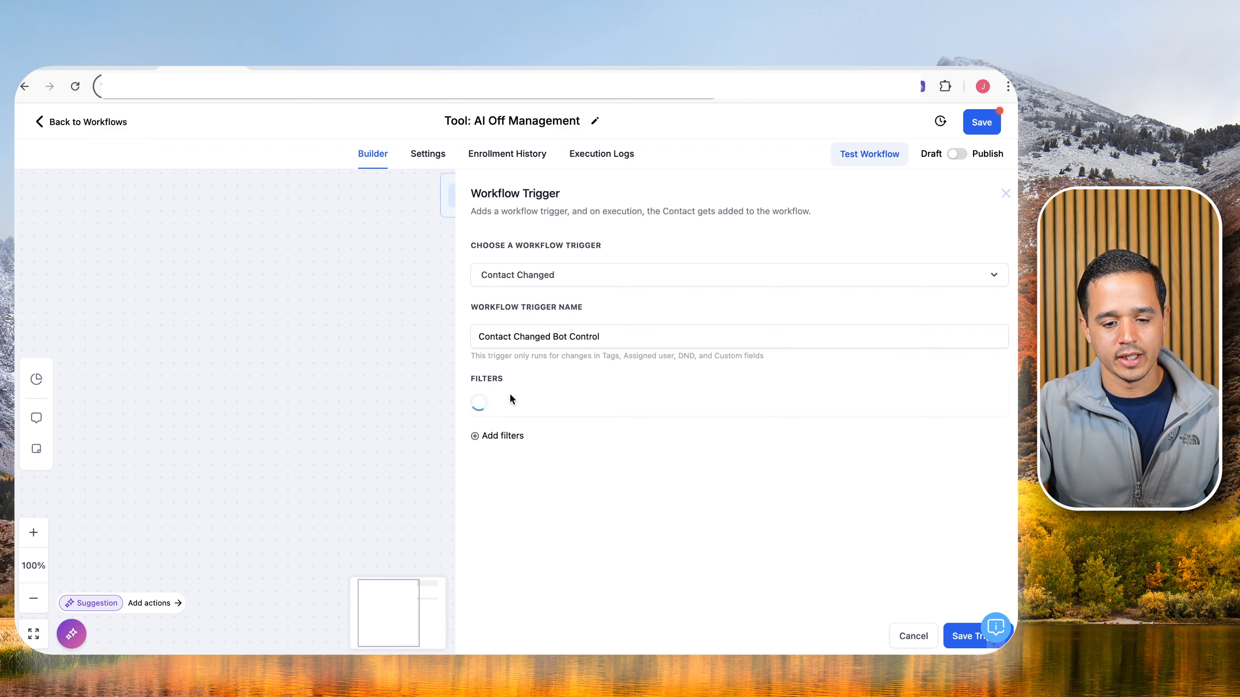
click(505, 404)
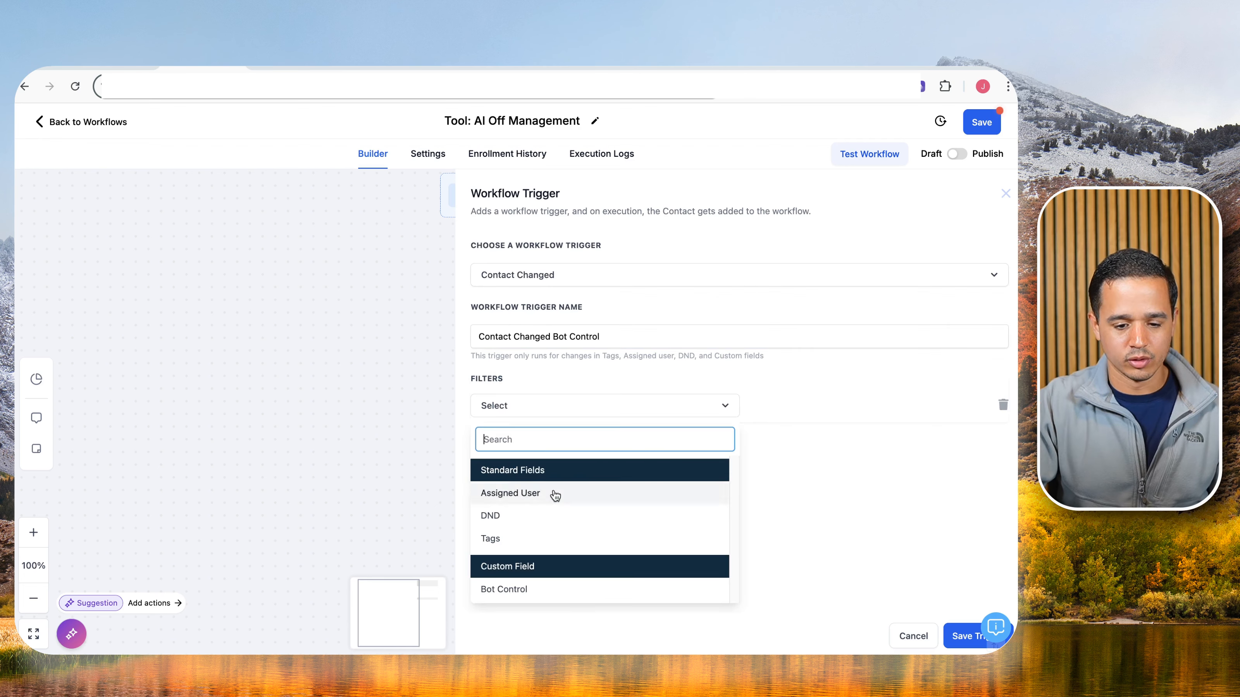
click(557, 589)
click(795, 433)
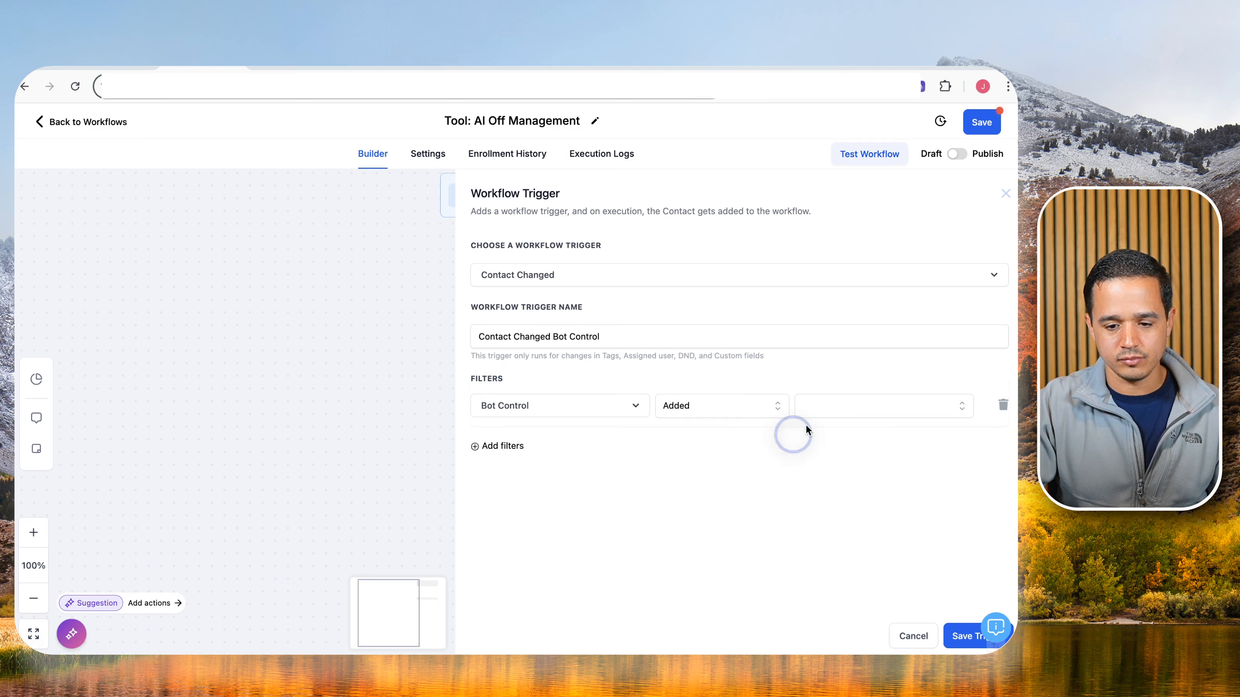
click(857, 406)
click(842, 464)
click(845, 587)
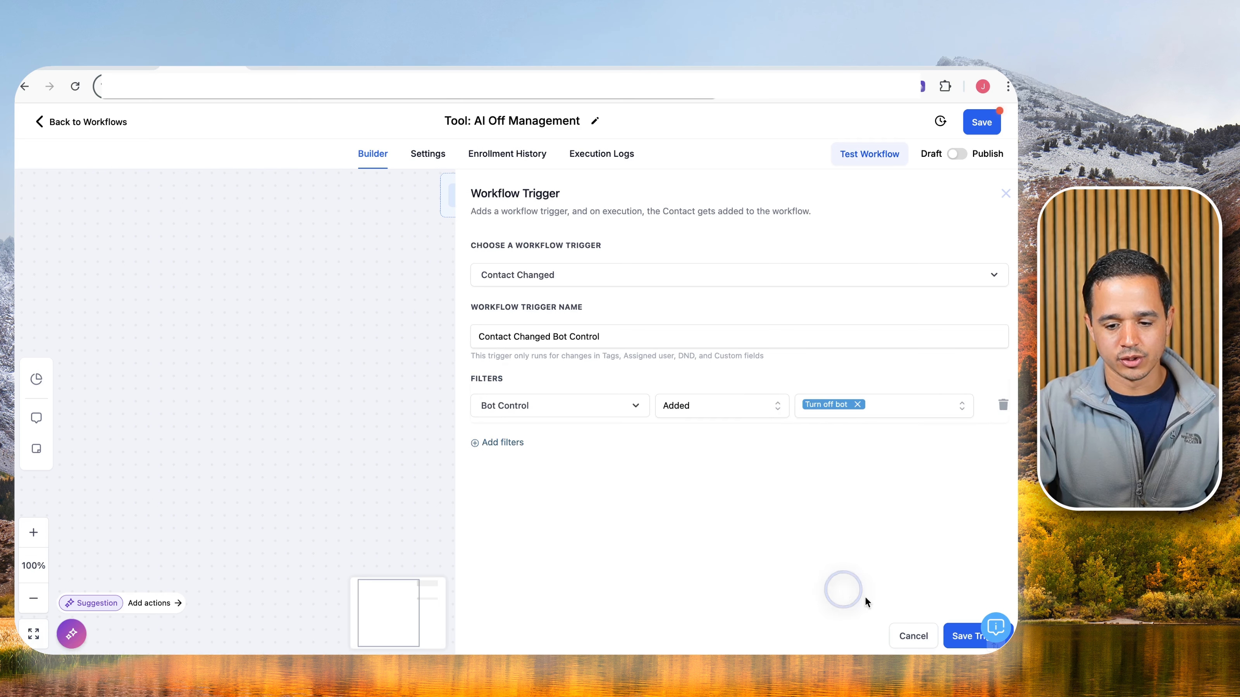
click(957, 635)
click(527, 286)
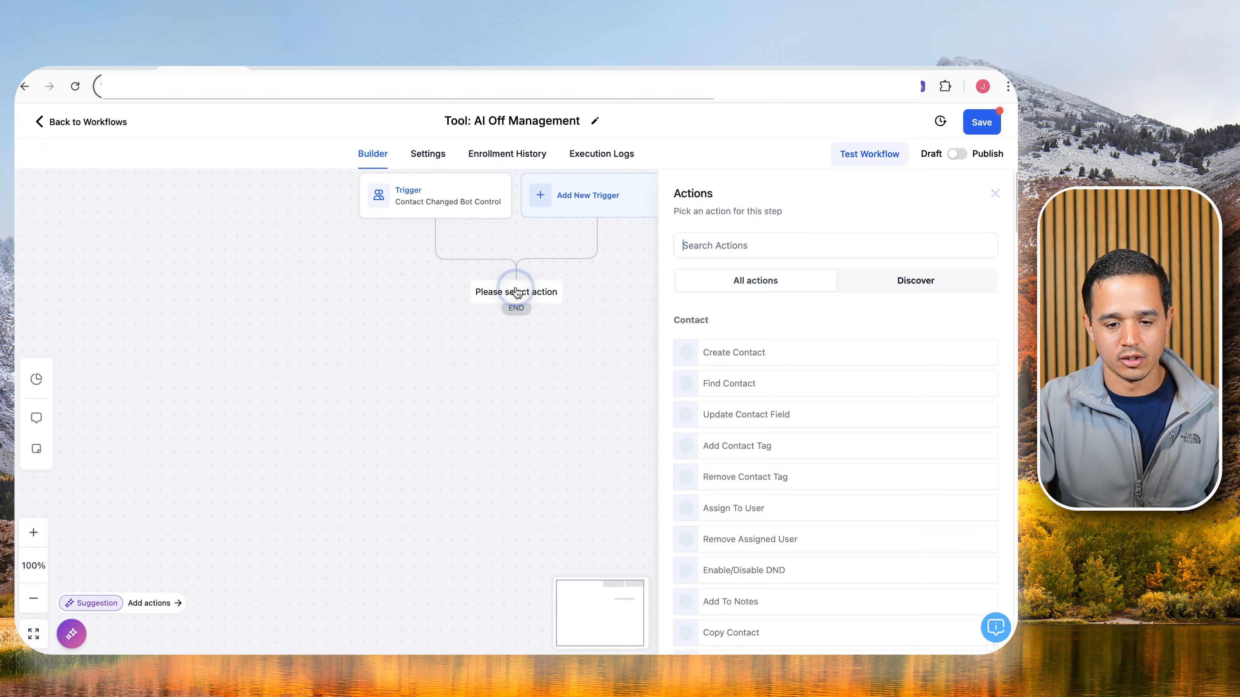
Add an Add Contact Tag step named '- ai off' that applies a new 'ai off' tag.
text(tag)
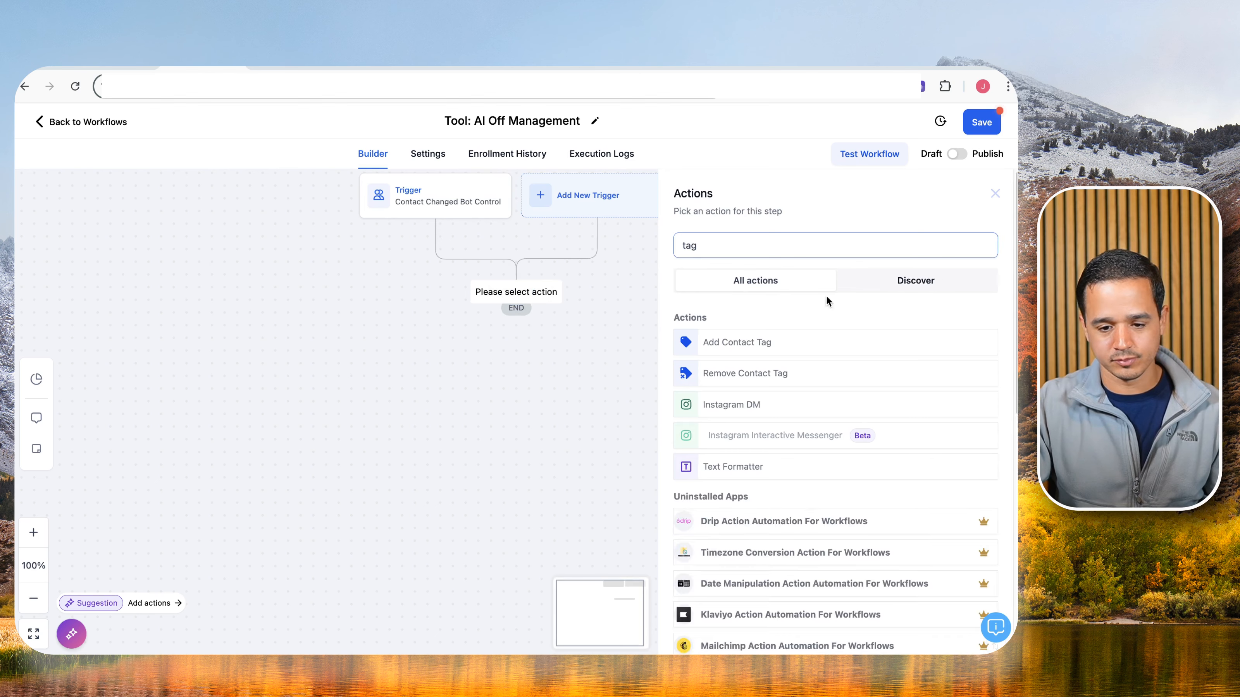
click(816, 343)
click(799, 274)
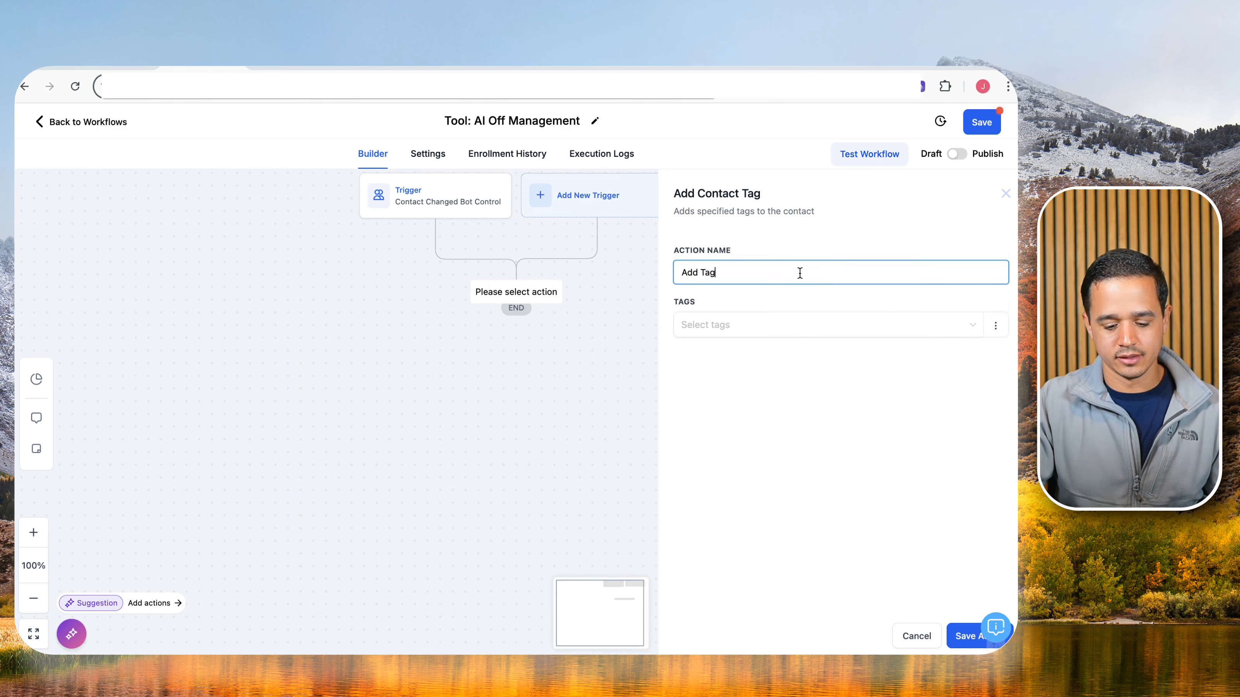
text(- ai off)
click(717, 326)
text(ai off)
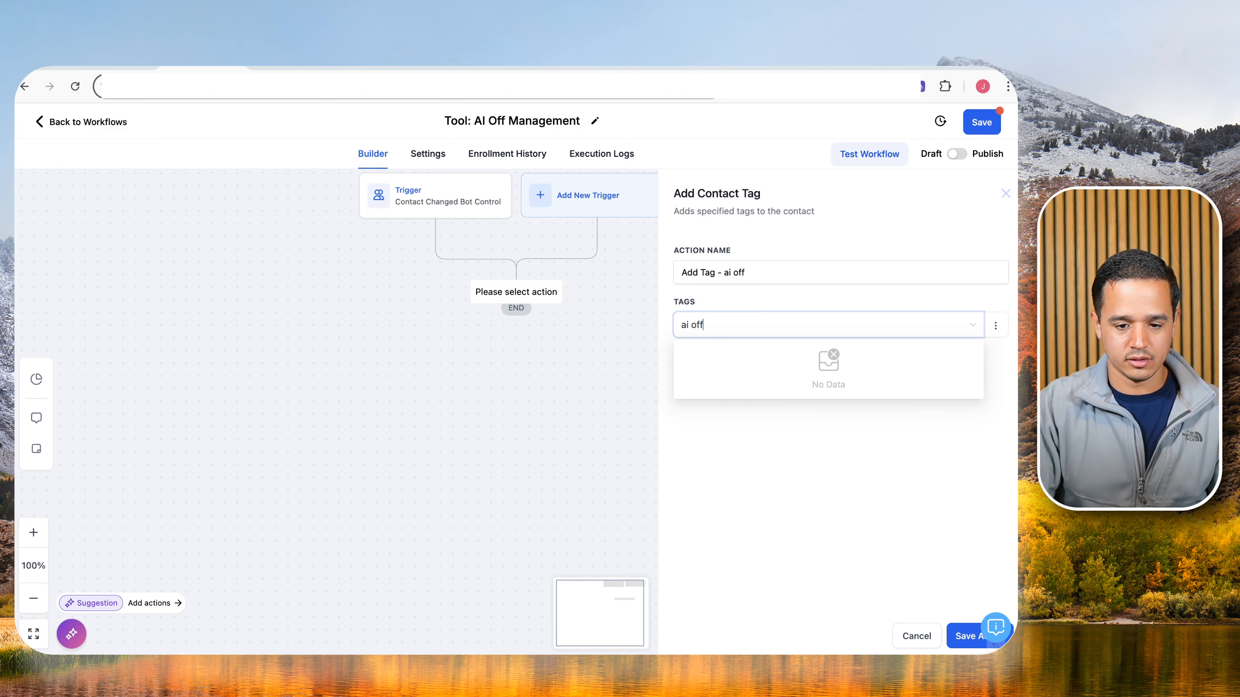
click(706, 414)
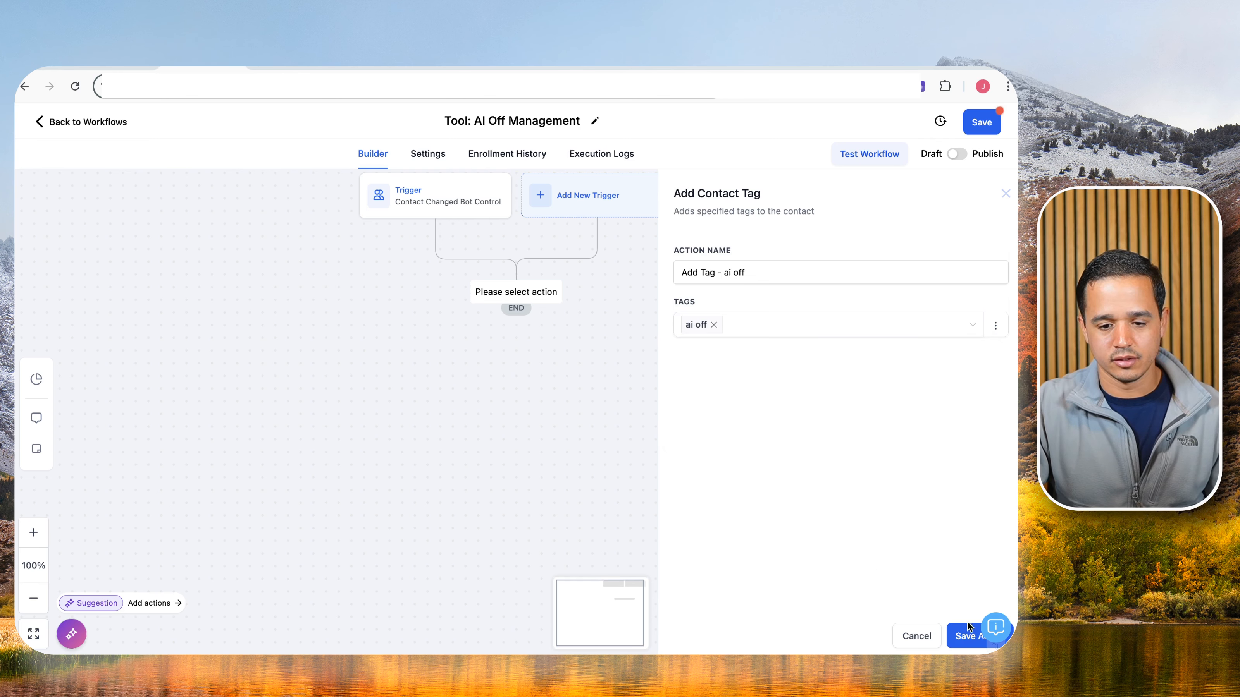
click(963, 636)
Publish and save the workflow, then return to the tldraw board.
click(958, 154)
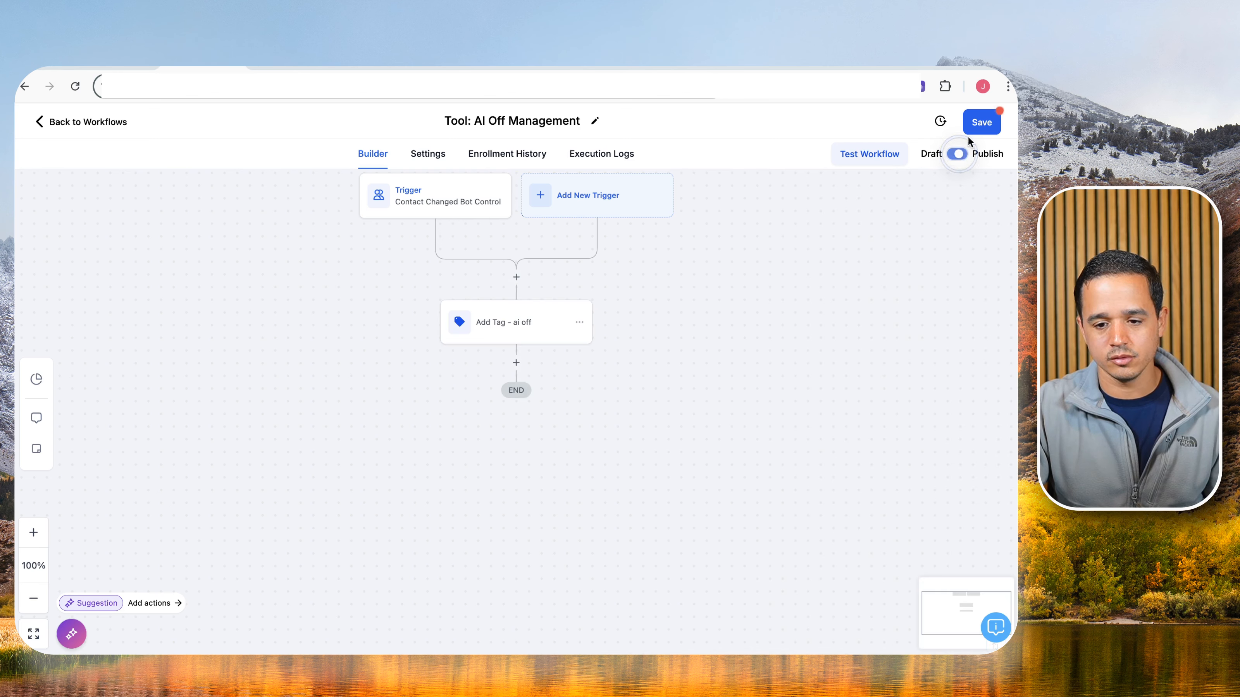
click(980, 123)
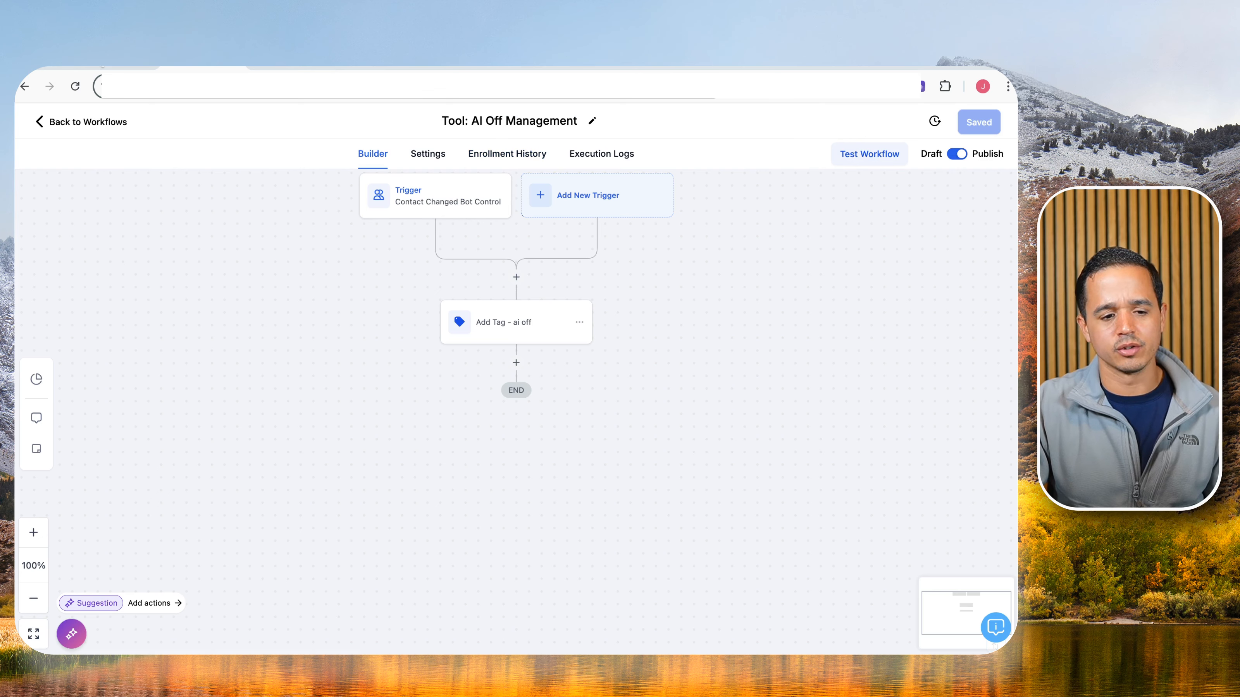
click(101, 66)
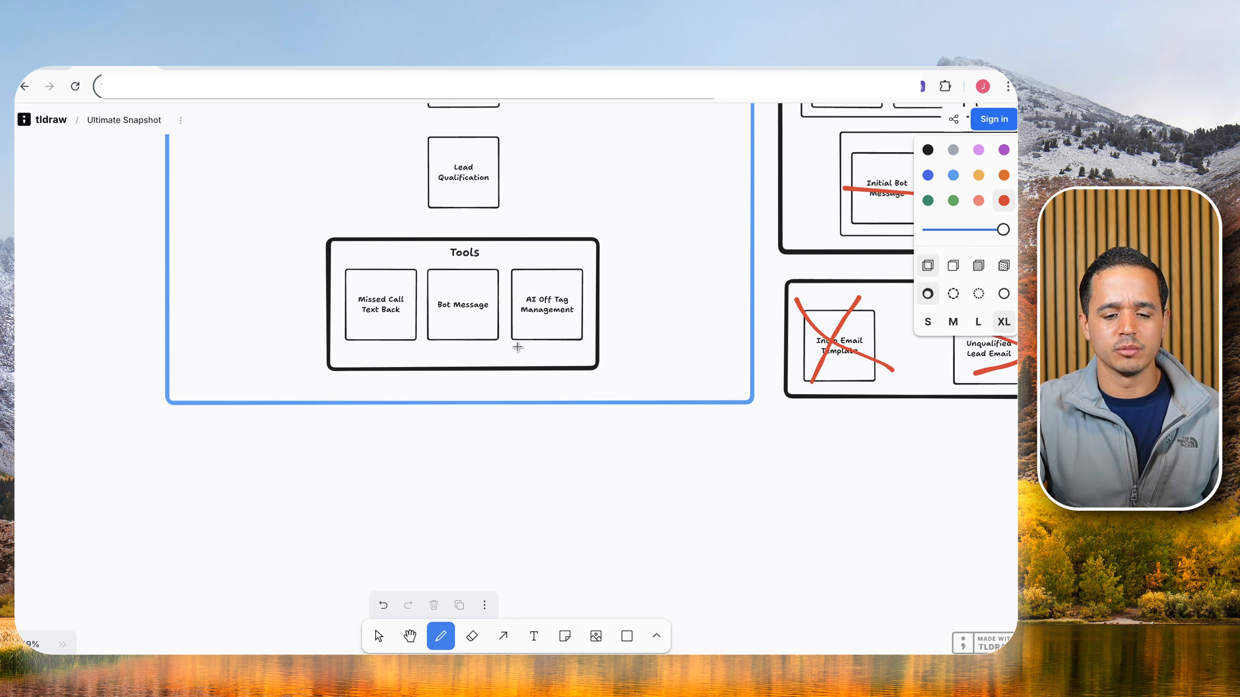
Draw a red line under the AI Off Tag Management box in the Tools section.
click(515, 348)
drag(515, 349, 579, 348)
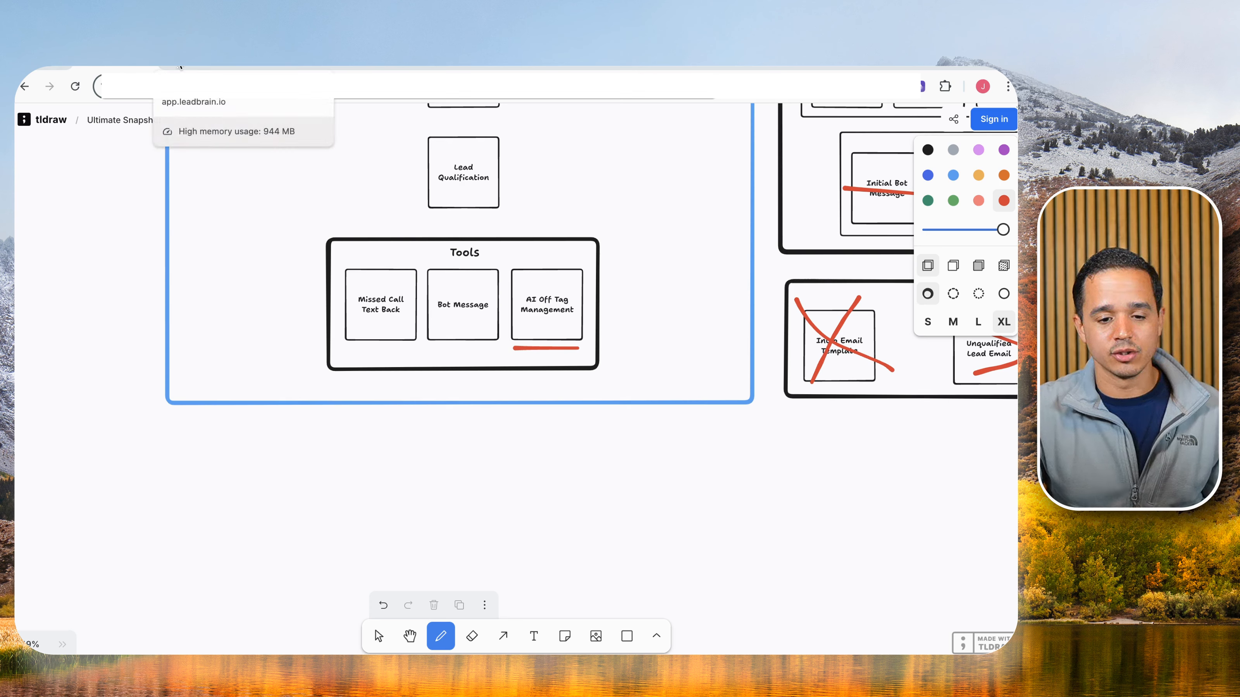
scroll(565, 278, up, 1)
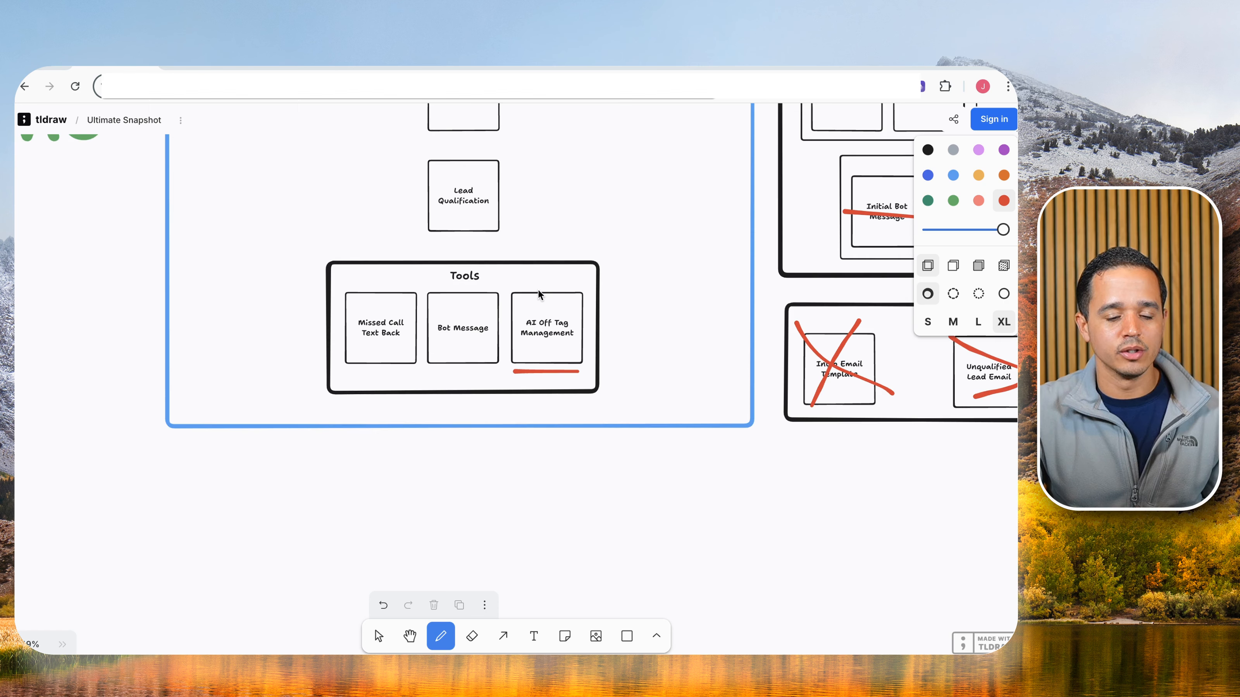
scroll(539, 293, up, 2)
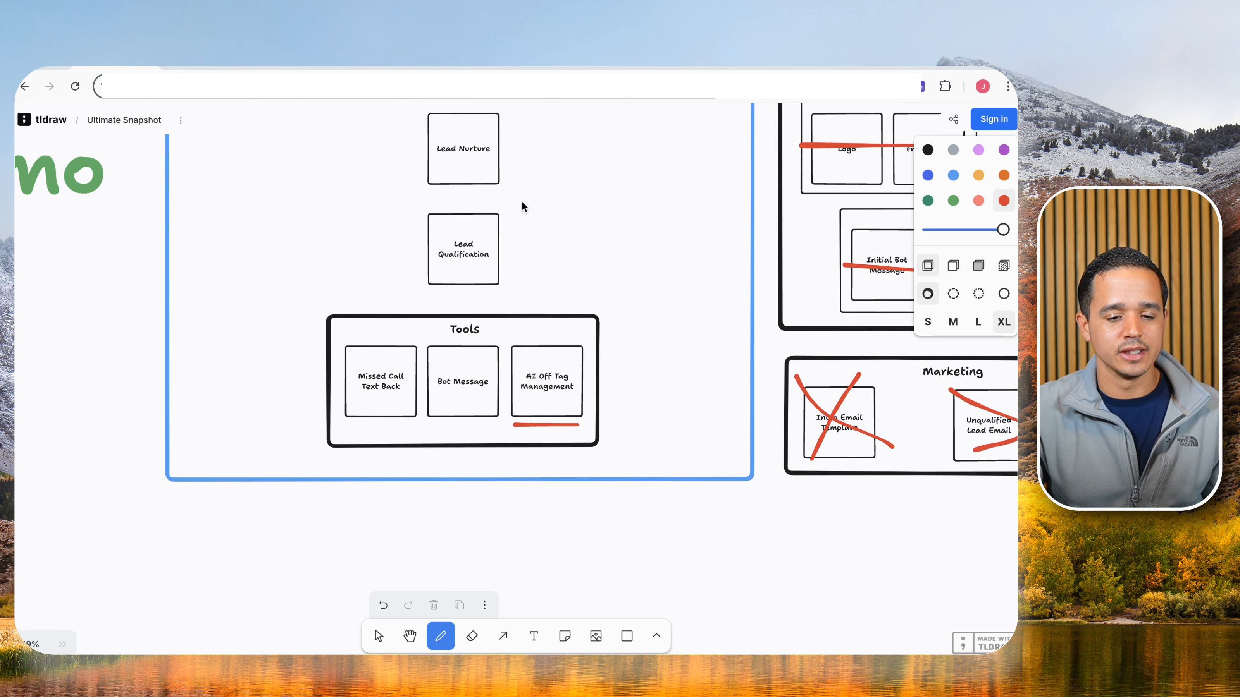
scroll(524, 206, up, 1)
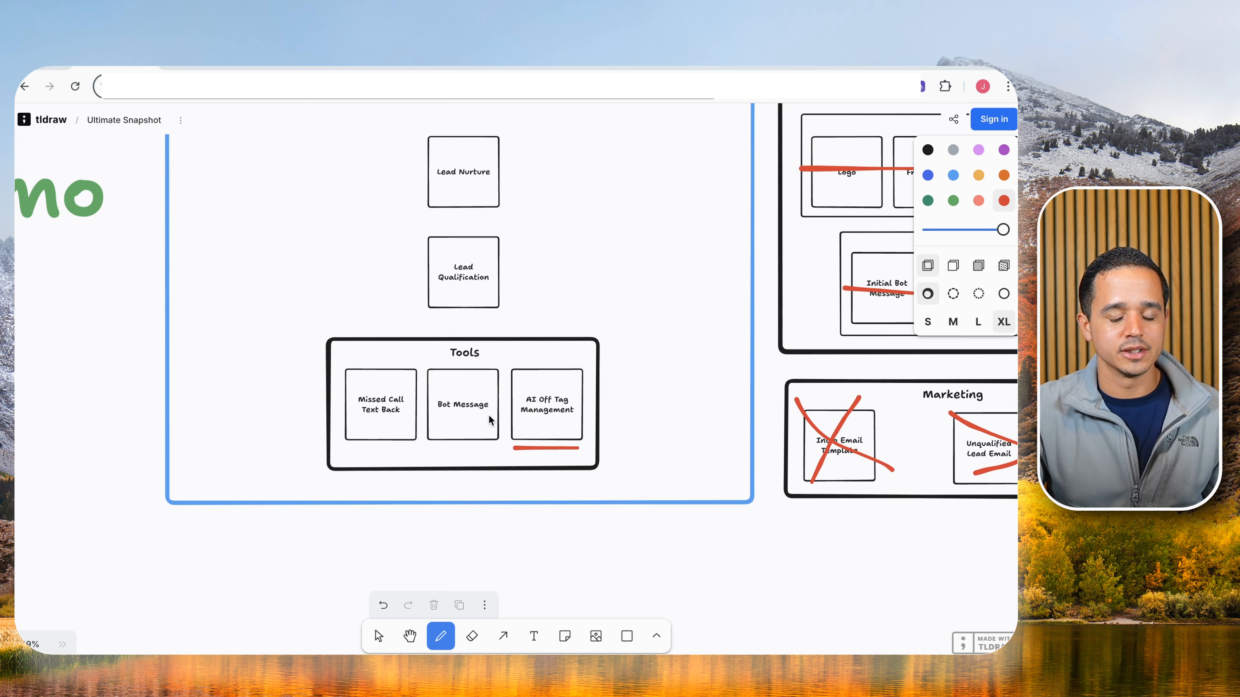
scroll(490, 419, up, 4)
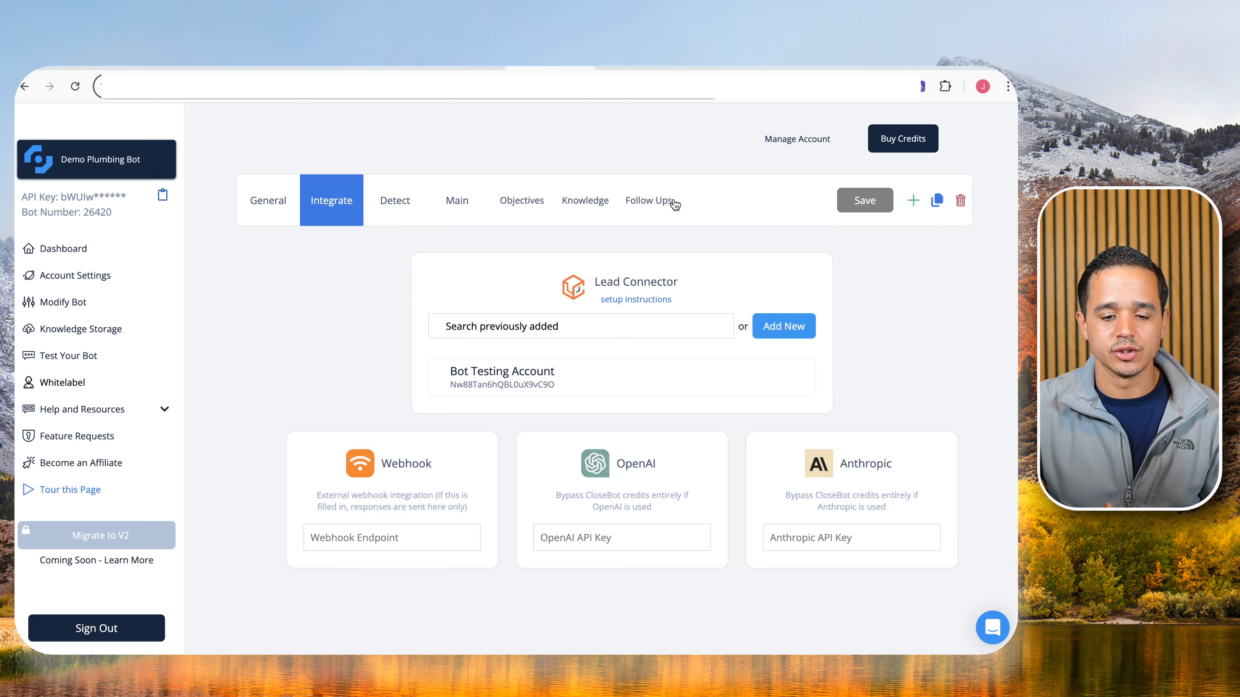
Turn on Smart Follow Ups and add a first follow-up at 30 minutes.
click(654, 204)
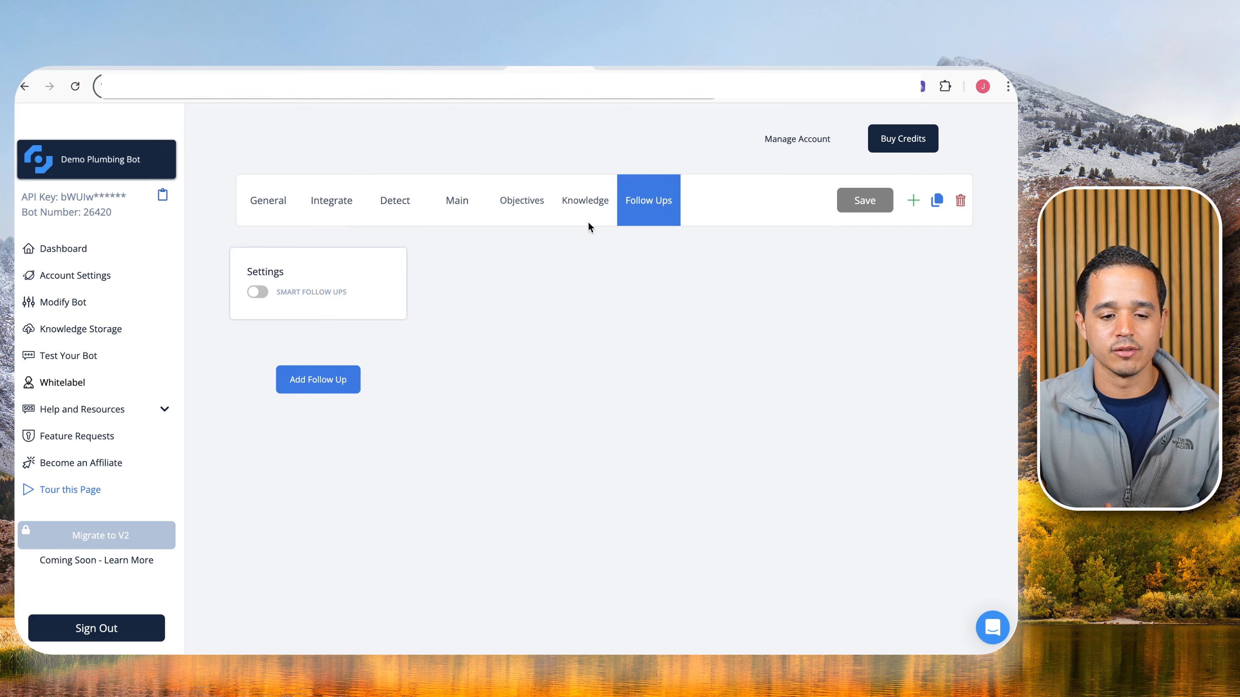
click(258, 292)
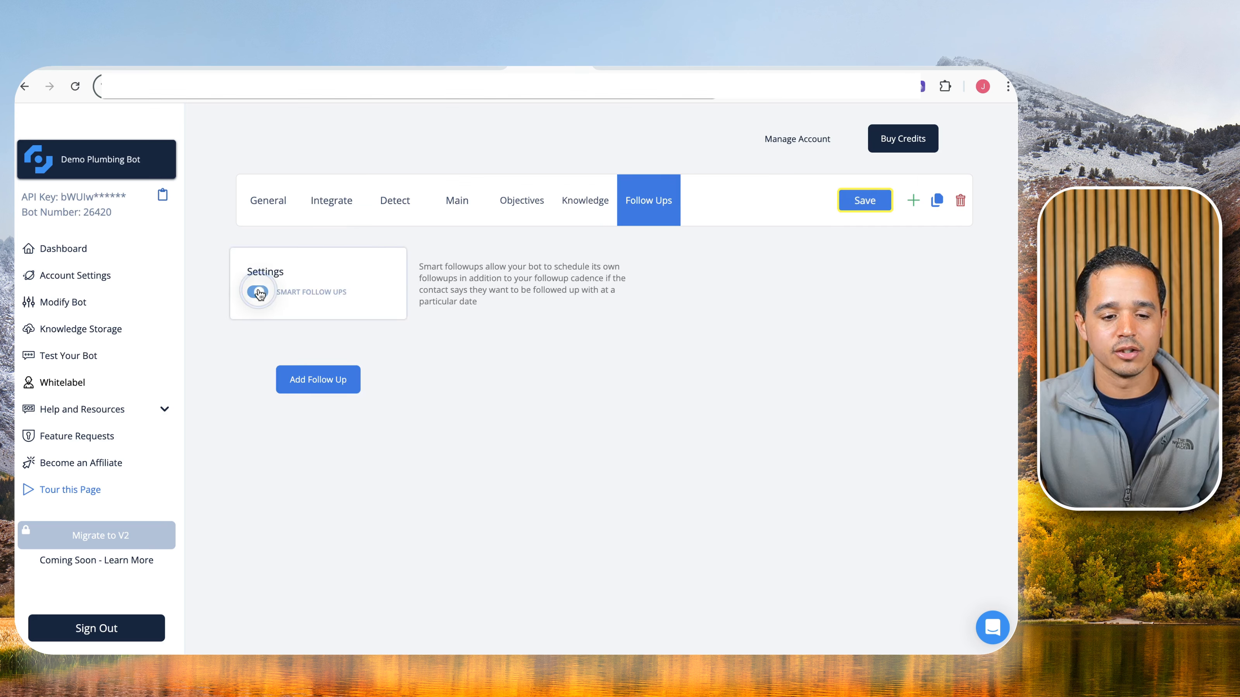
click(307, 380)
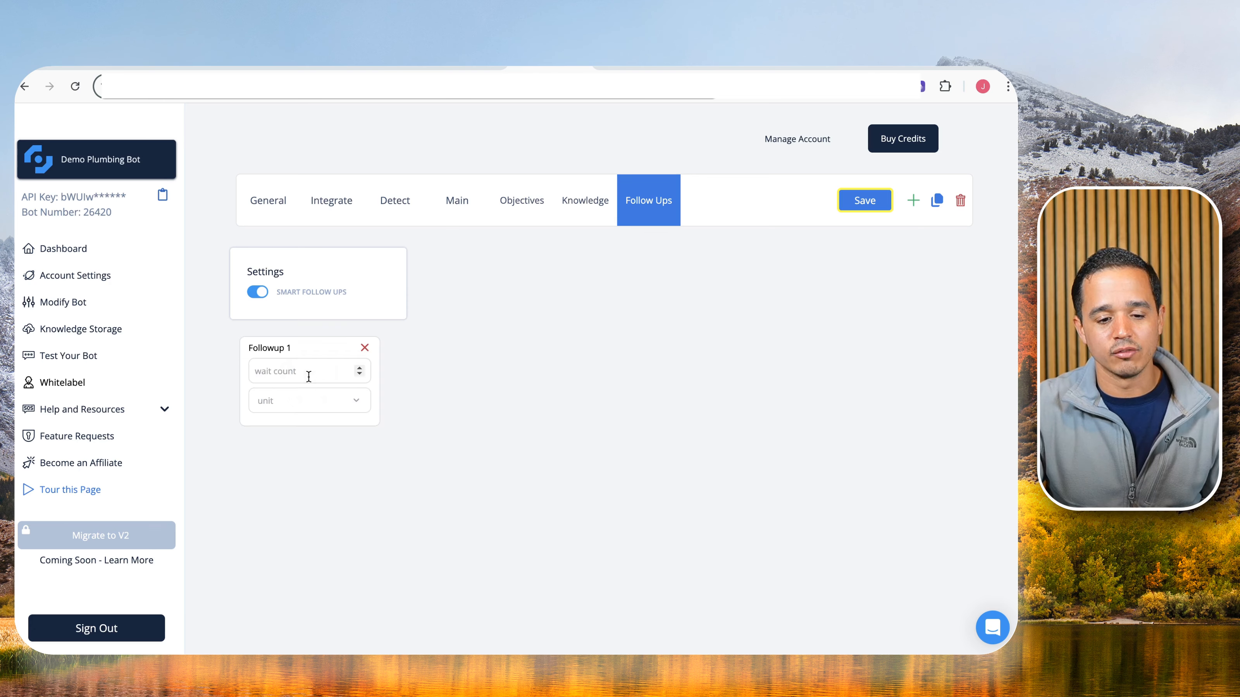
click(296, 371)
text(30)
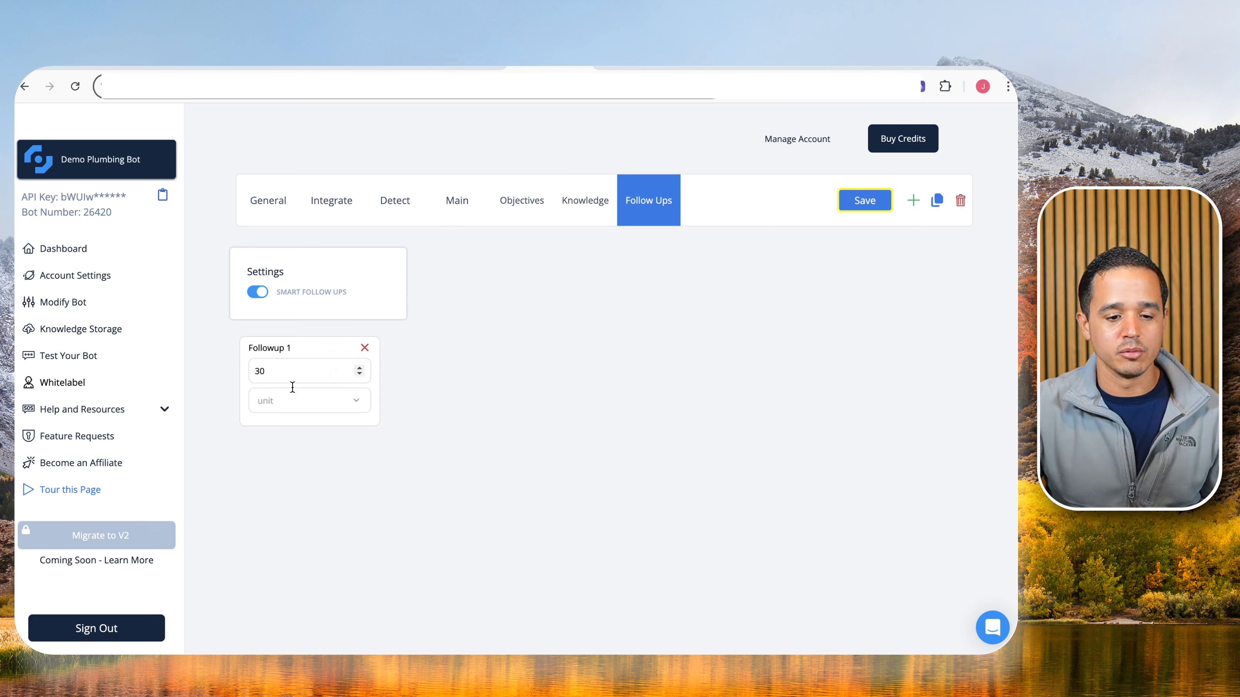
click(292, 399)
click(296, 428)
Add second and third follow-ups at 1 day each and save the settings.
click(428, 388)
click(429, 370)
text(1)
click(434, 400)
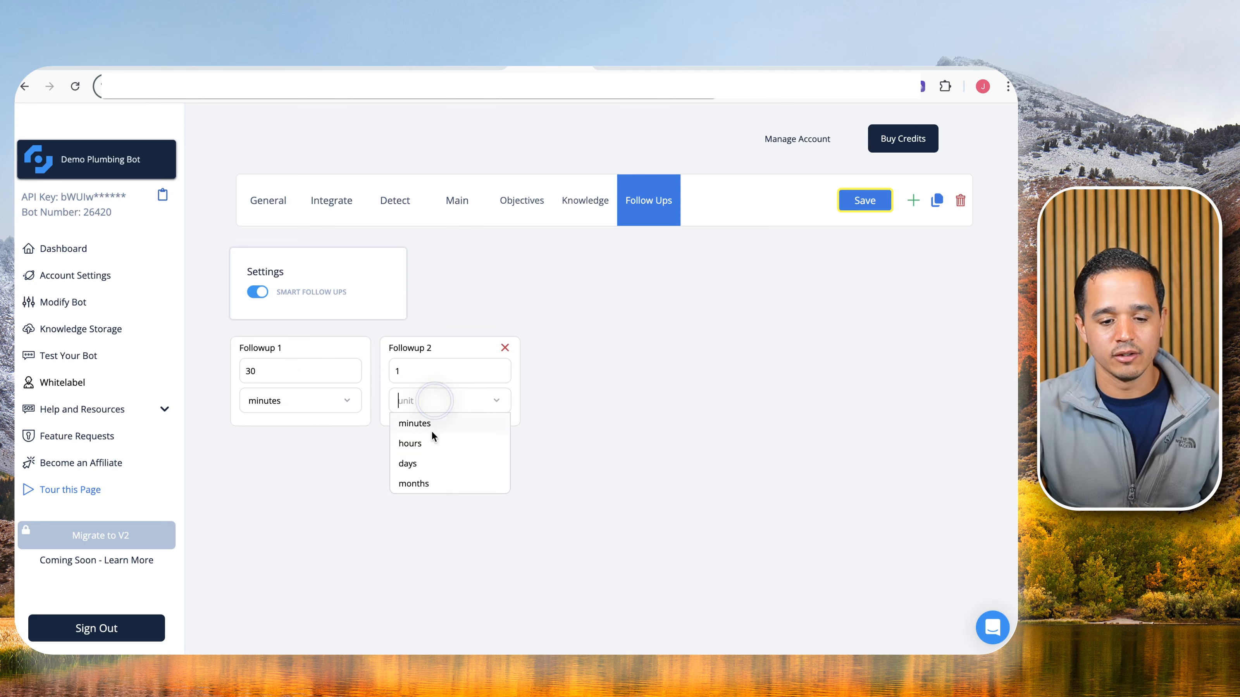
click(435, 463)
click(574, 380)
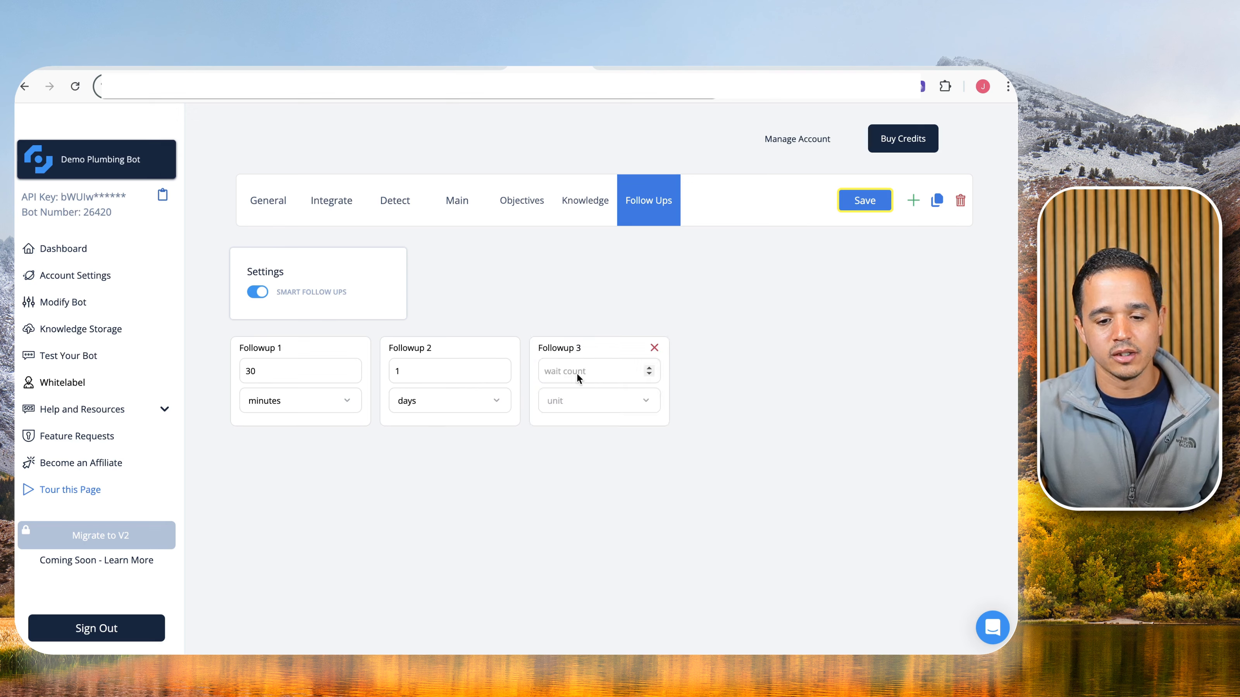
click(576, 373)
text(1)
click(581, 403)
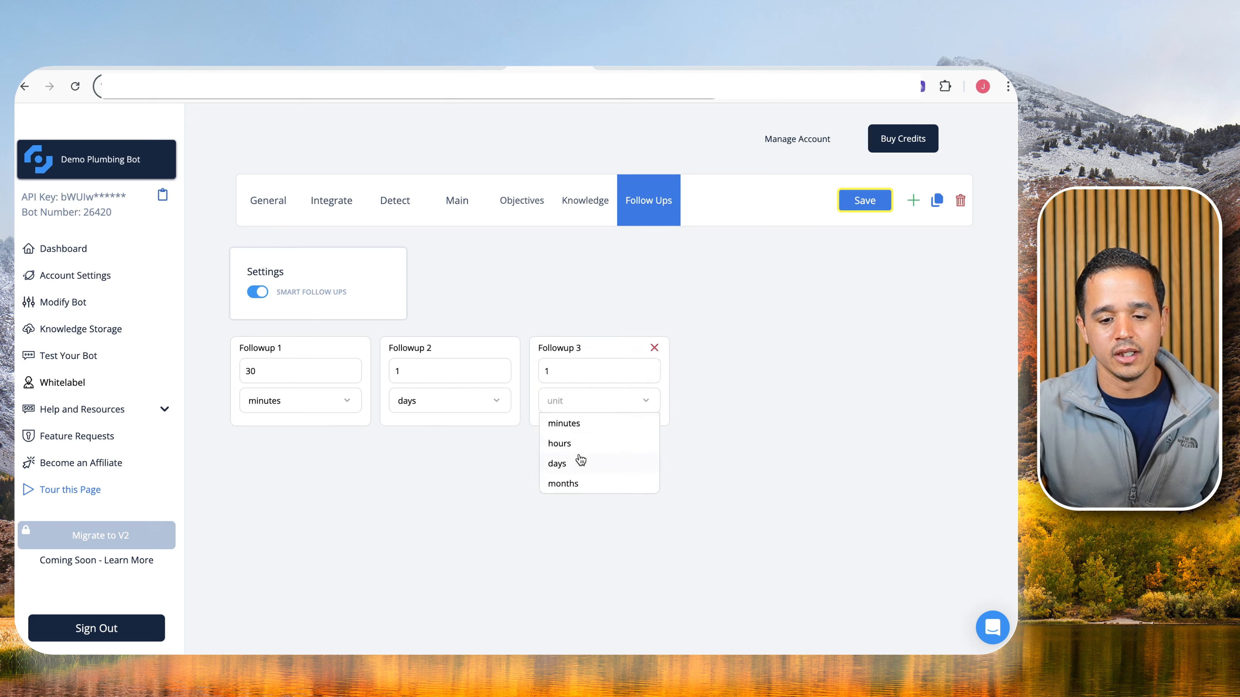
click(557, 463)
click(864, 200)
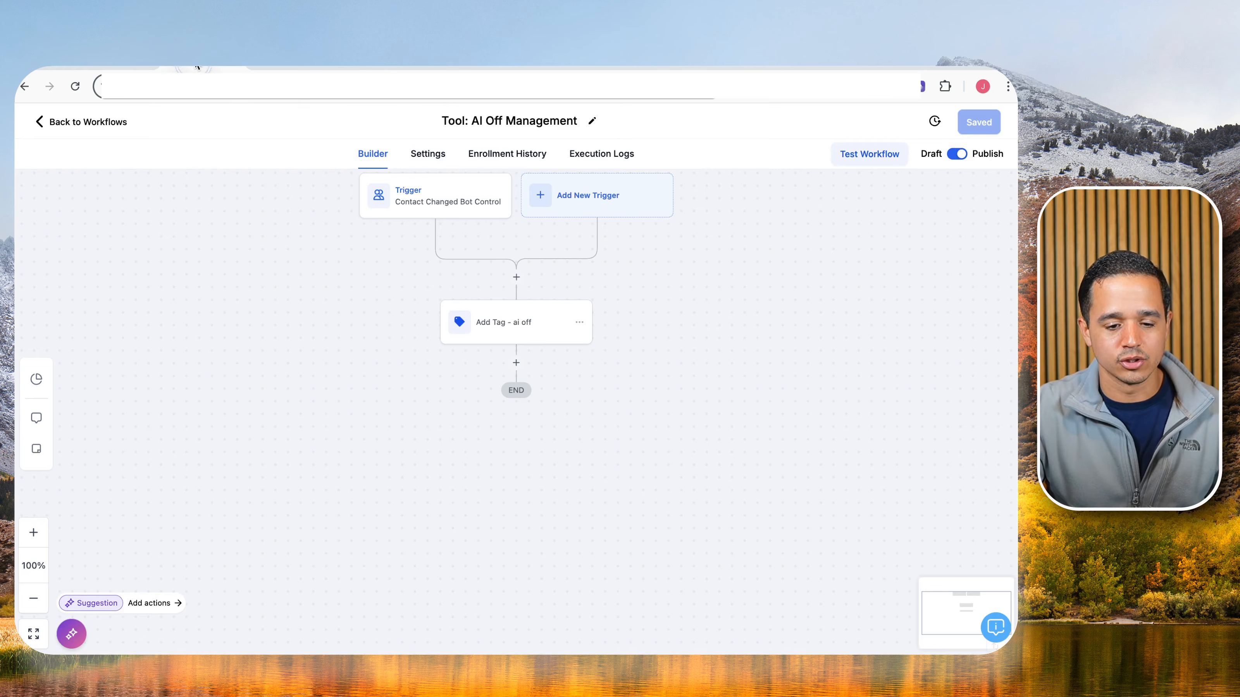
Back in Workflows, create a blank workflow titled '1: Lead Nurture'.
click(96, 125)
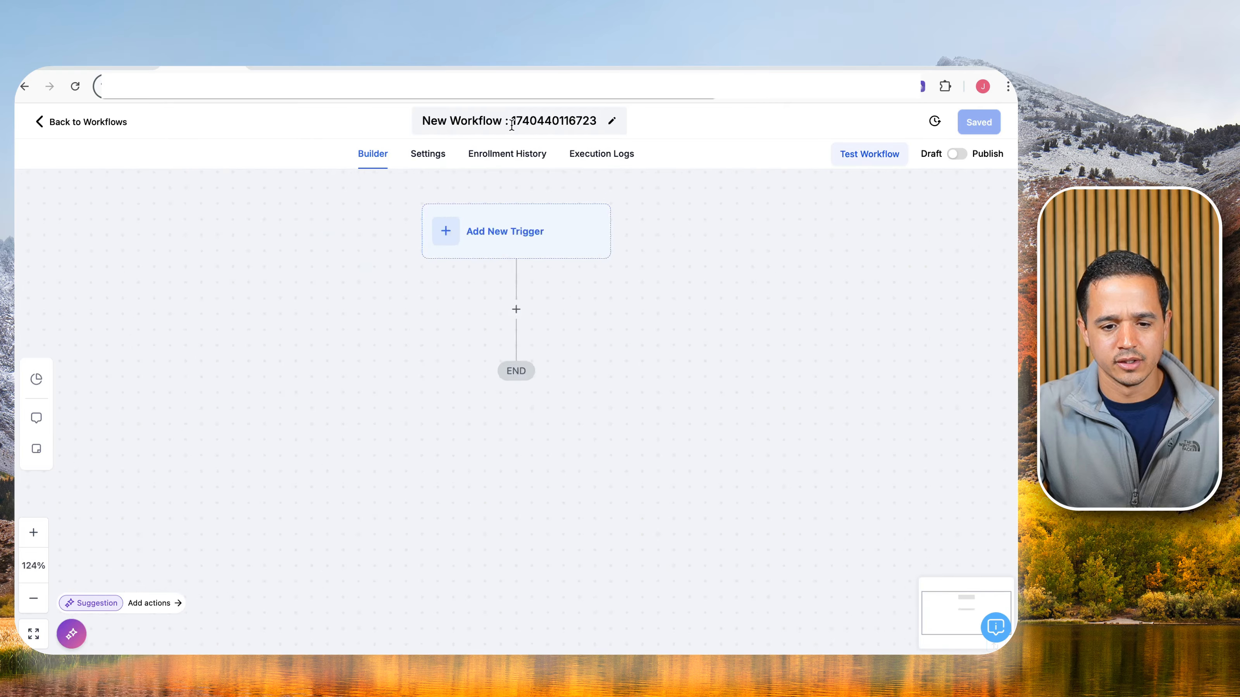
click(510, 122)
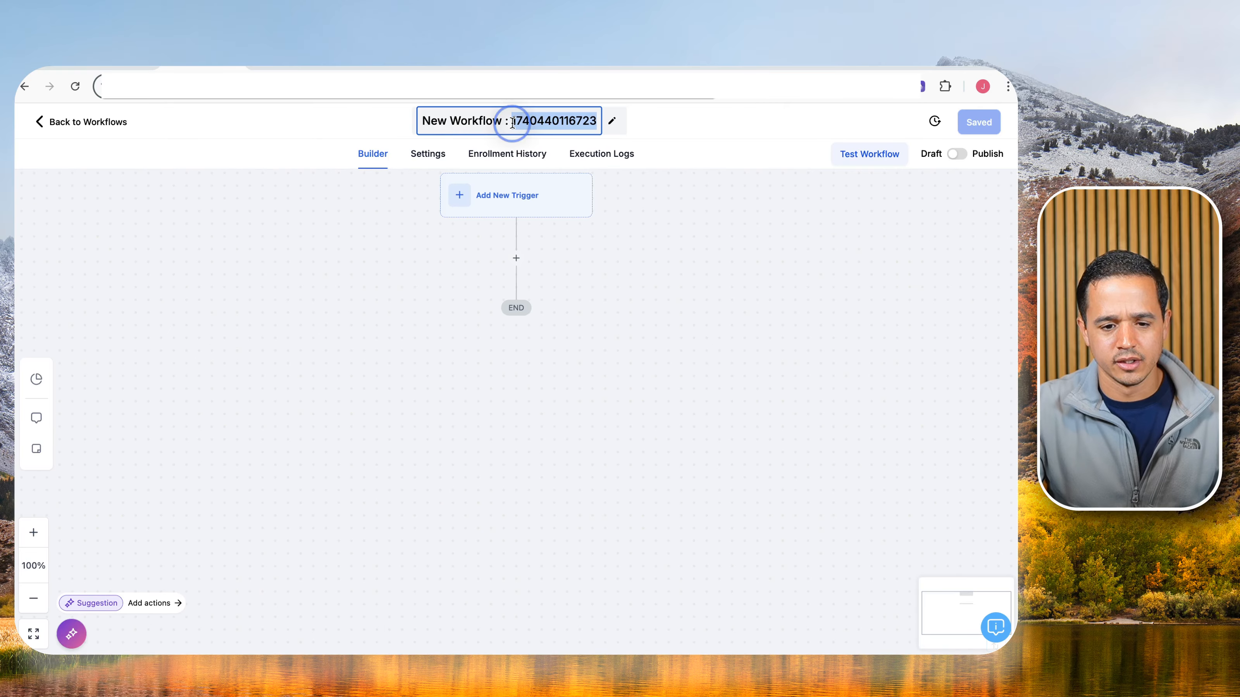
text(1:)
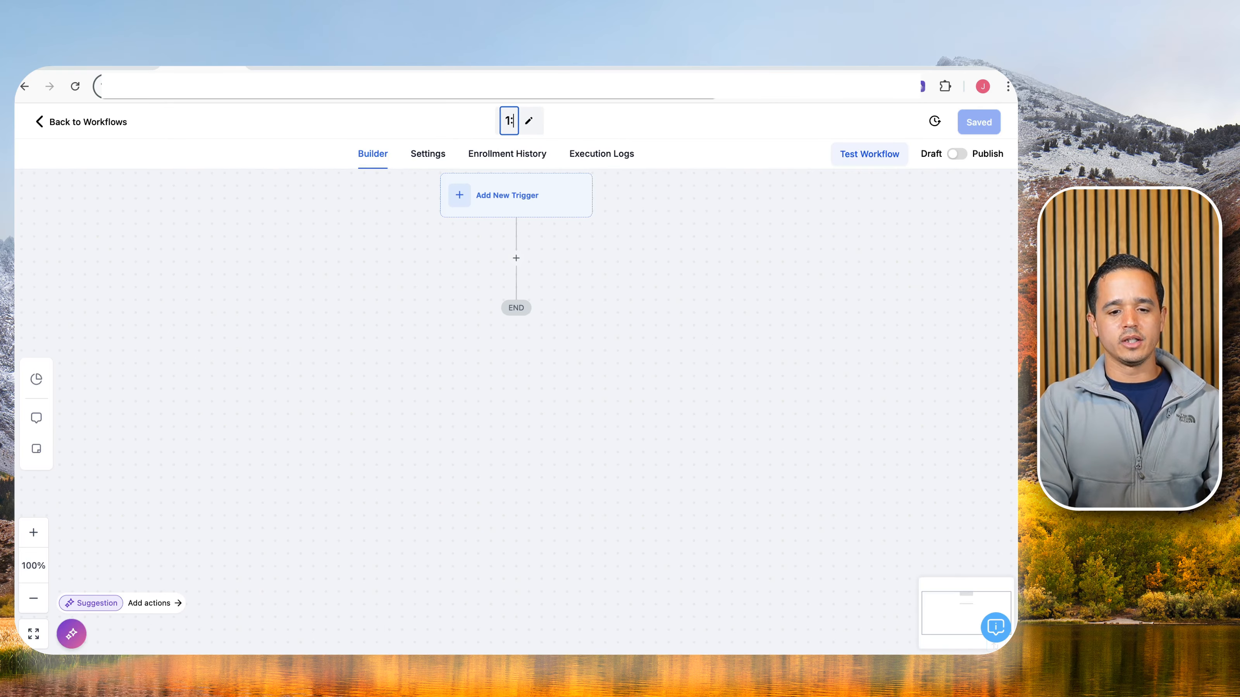
text( Lead Nurtu)
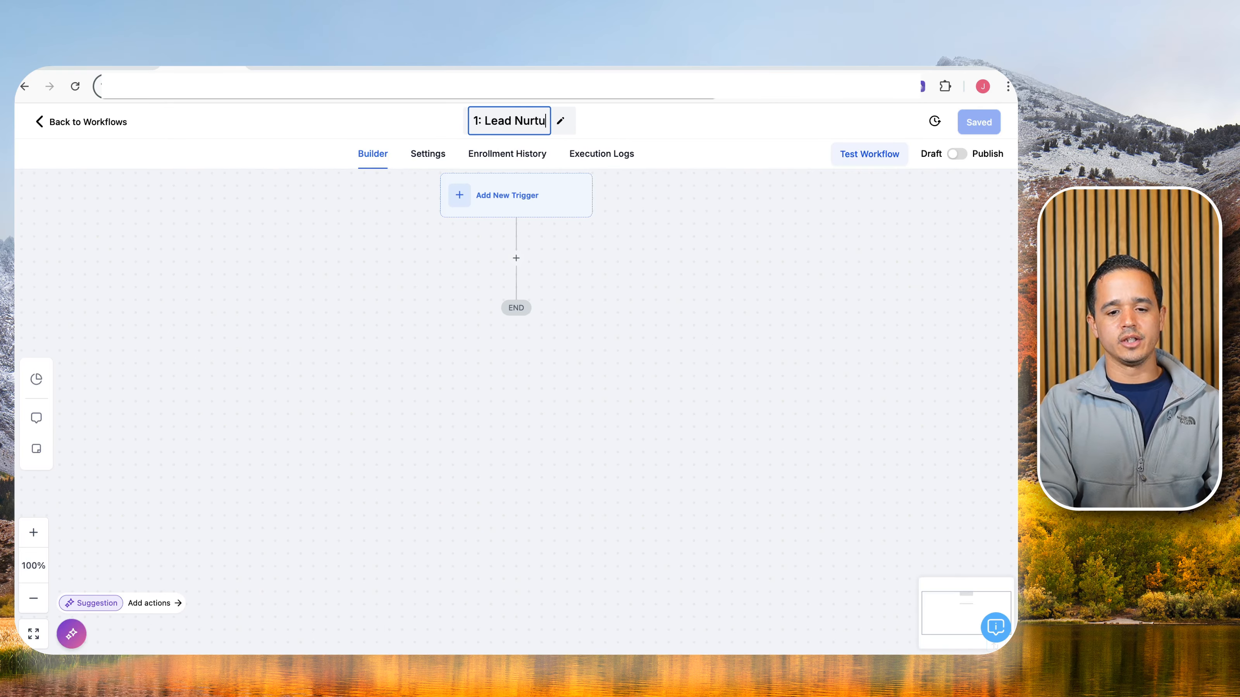
text(re)
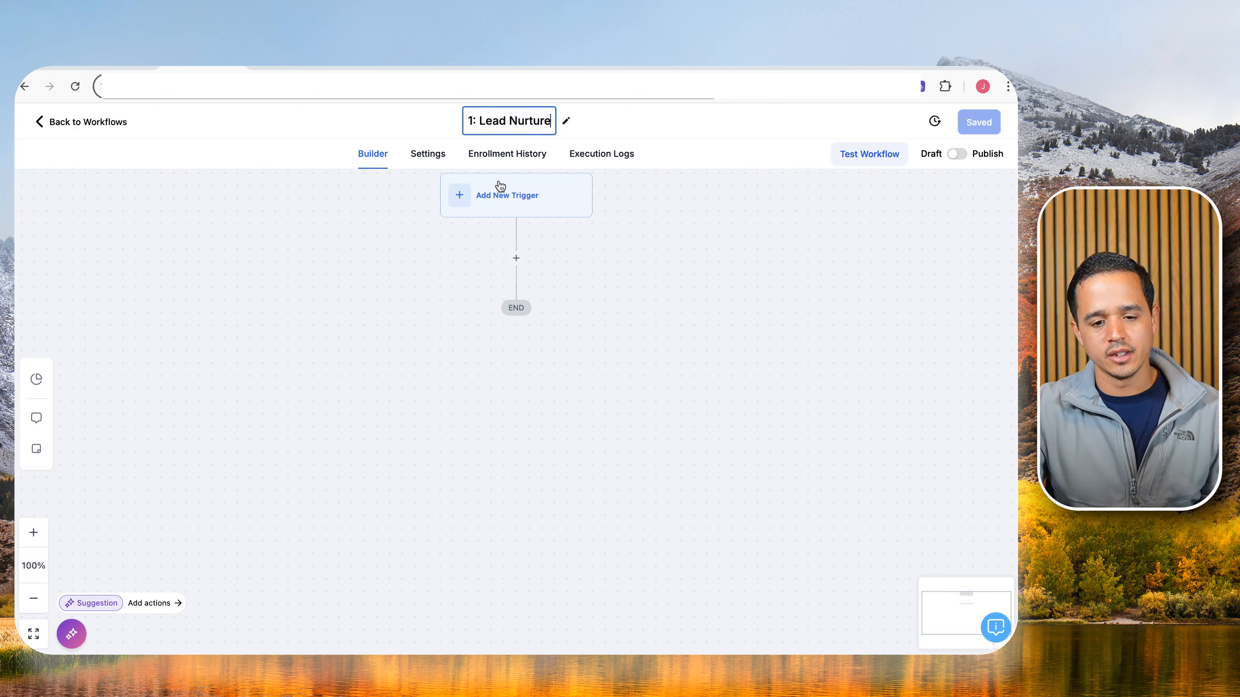
click(661, 218)
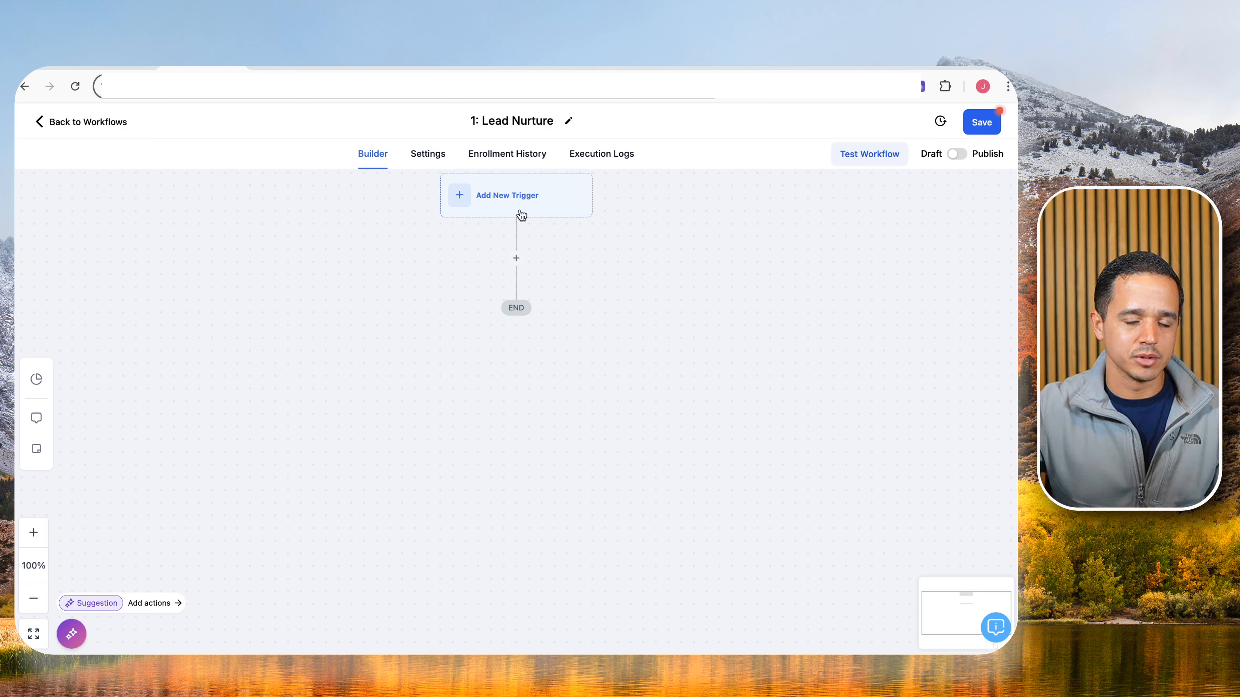
click(517, 258)
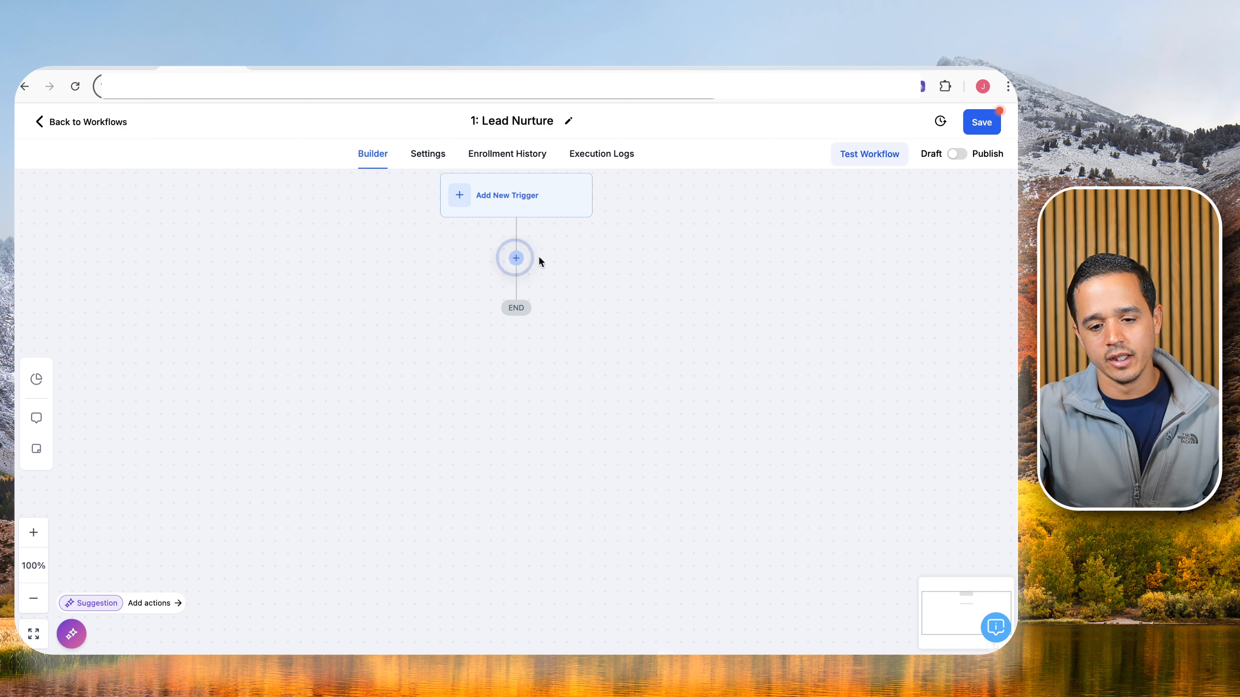
Add a Wait step named '30 Min' with a 30-minute duration.
text(wait)
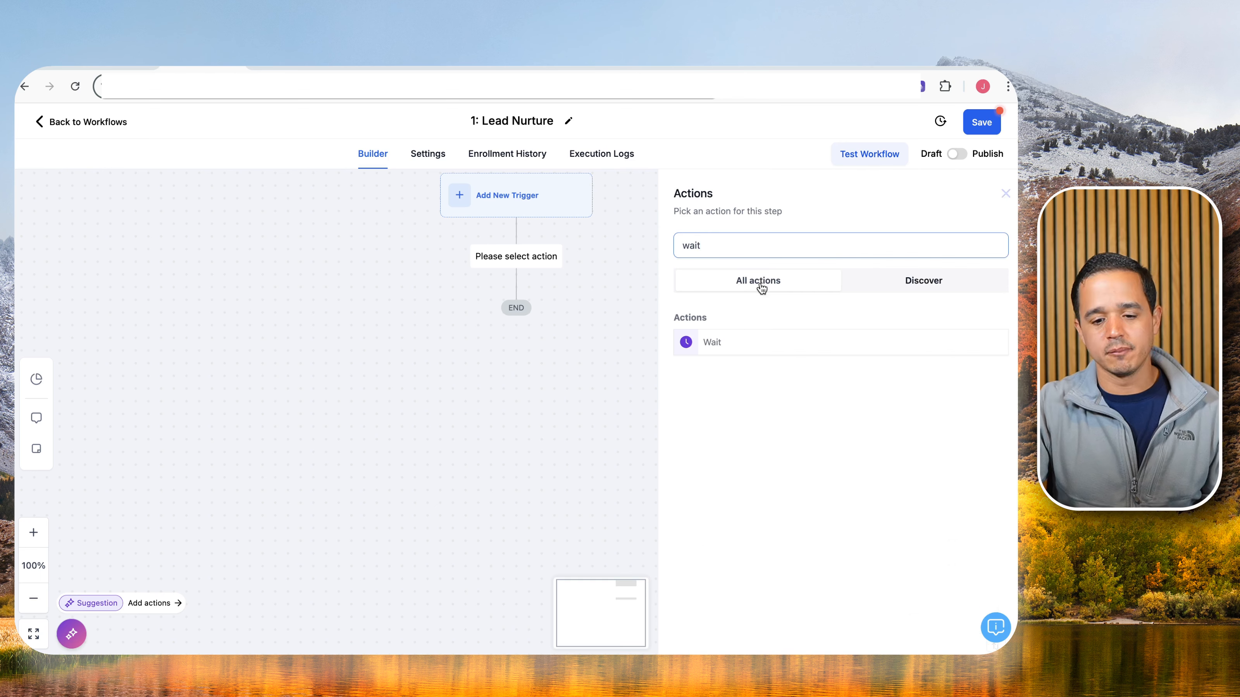
click(739, 341)
click(728, 271)
text(30 )
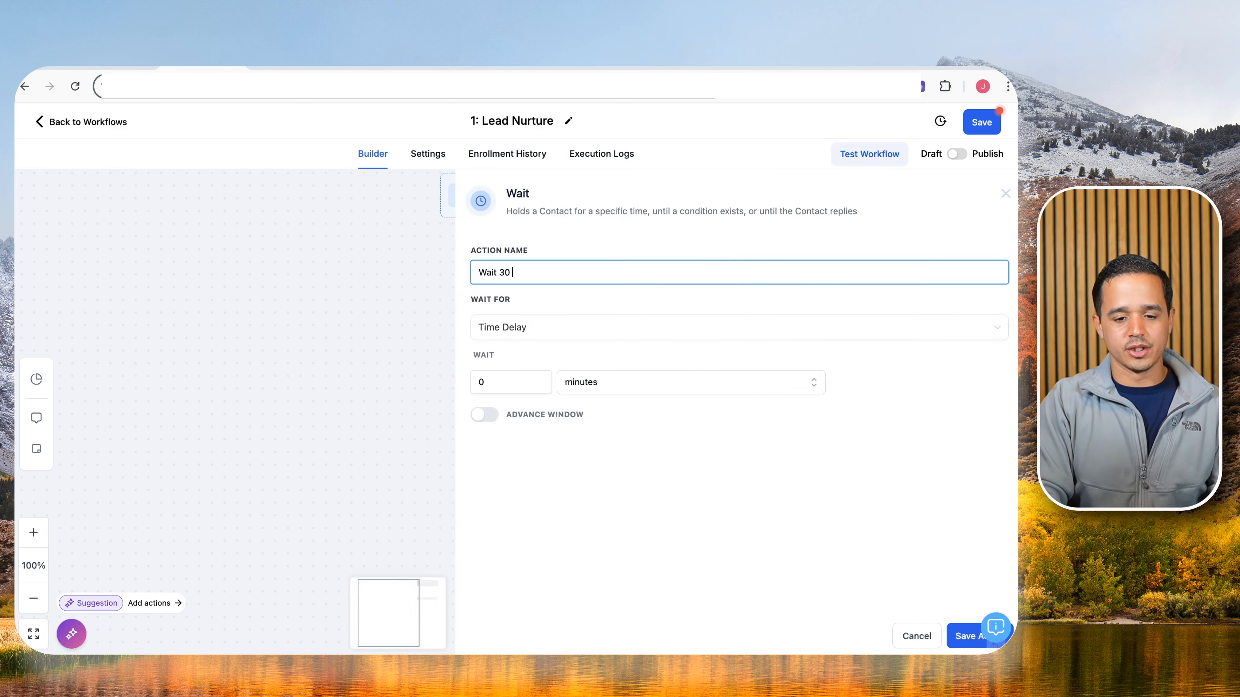
text(Min)
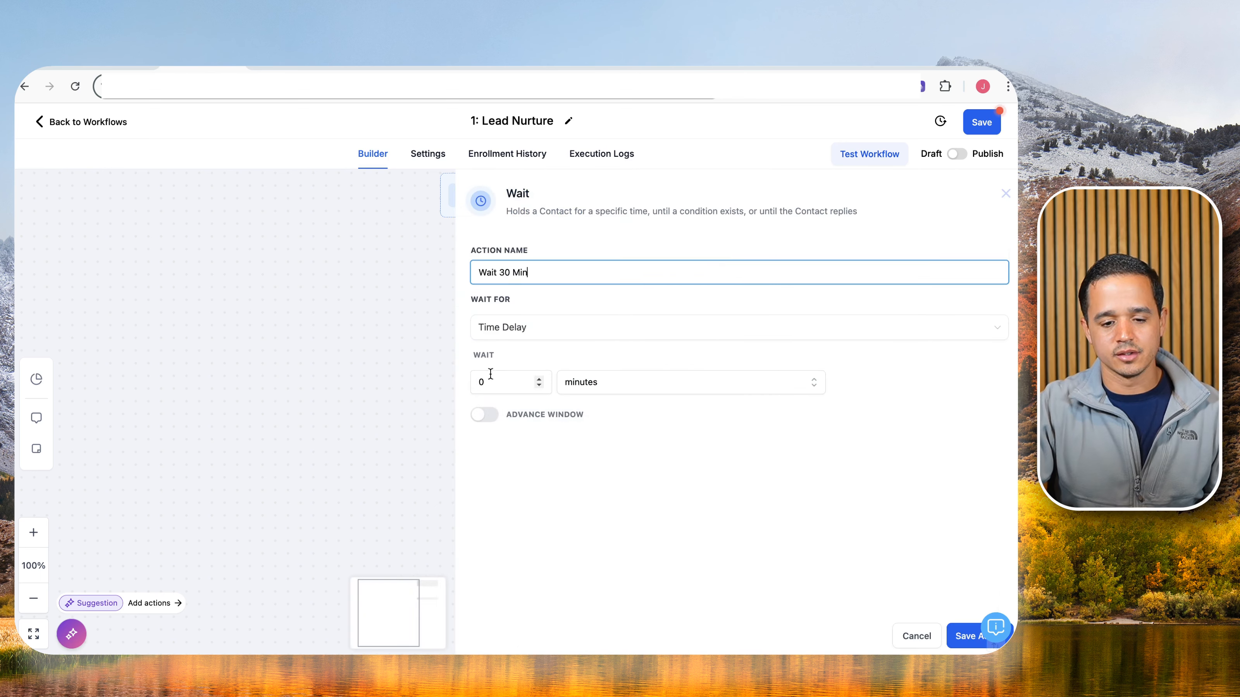
double_click(537, 382)
text(30)
click(958, 635)
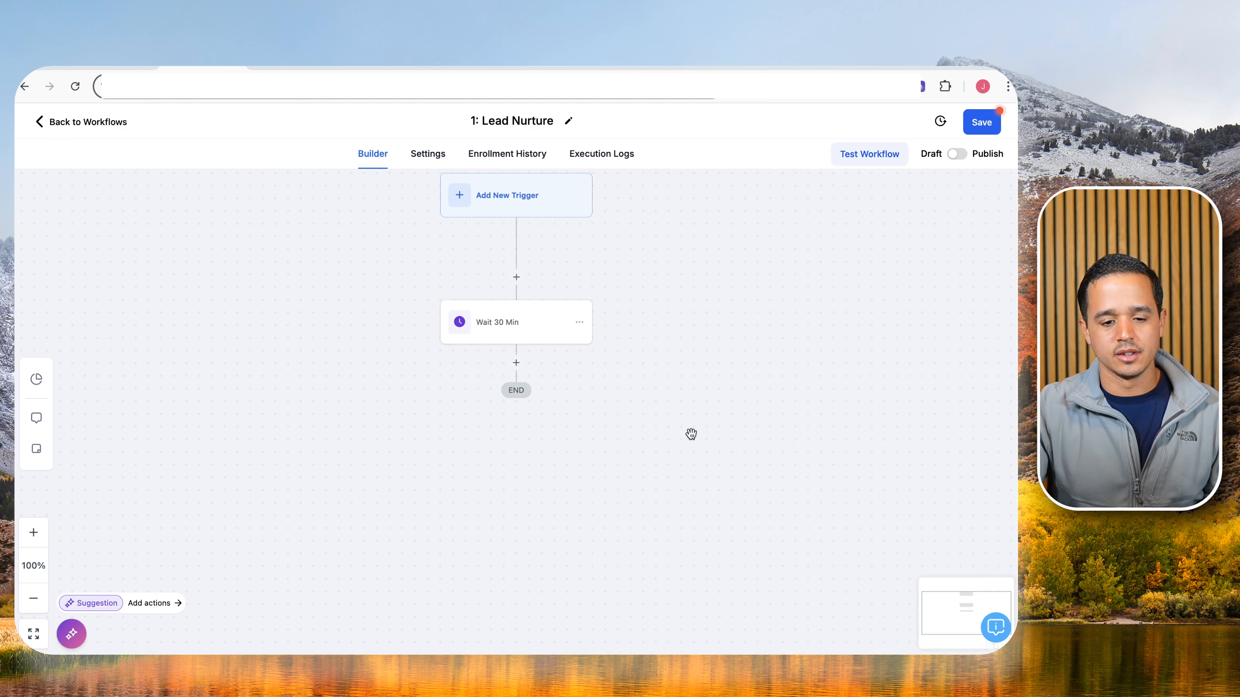
Add a Send SMS step after the wait with the message 'you there?'.
click(516, 362)
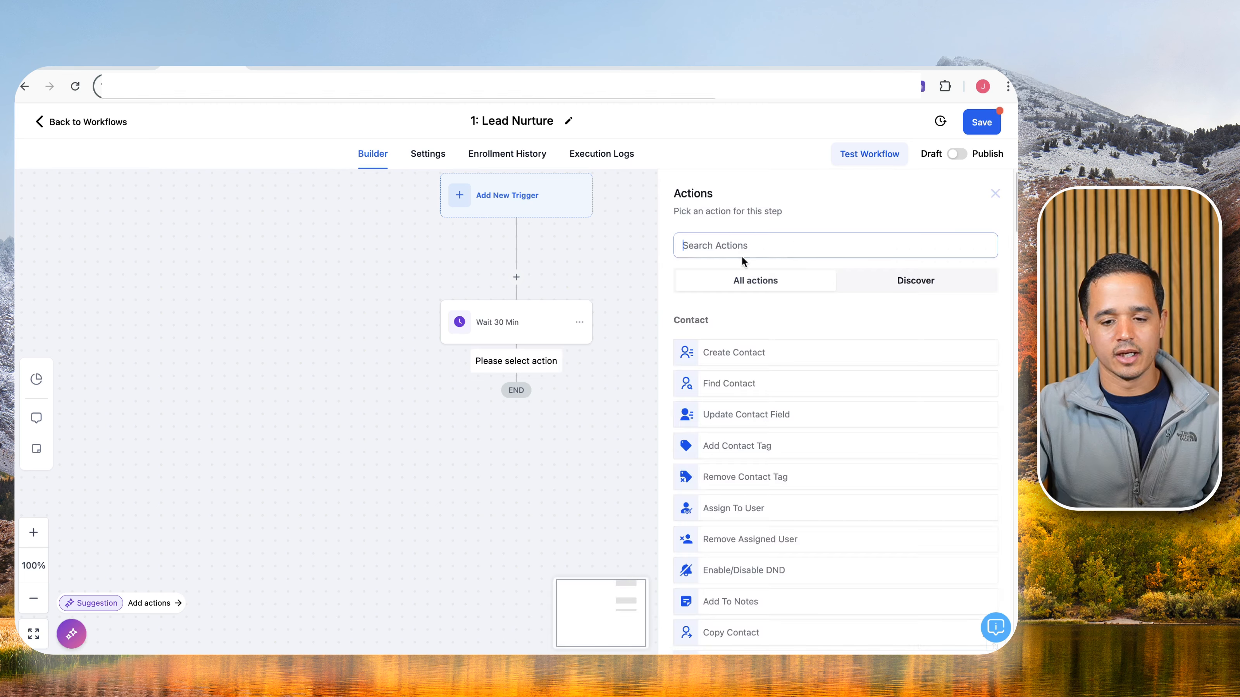
click(796, 246)
text(sm)
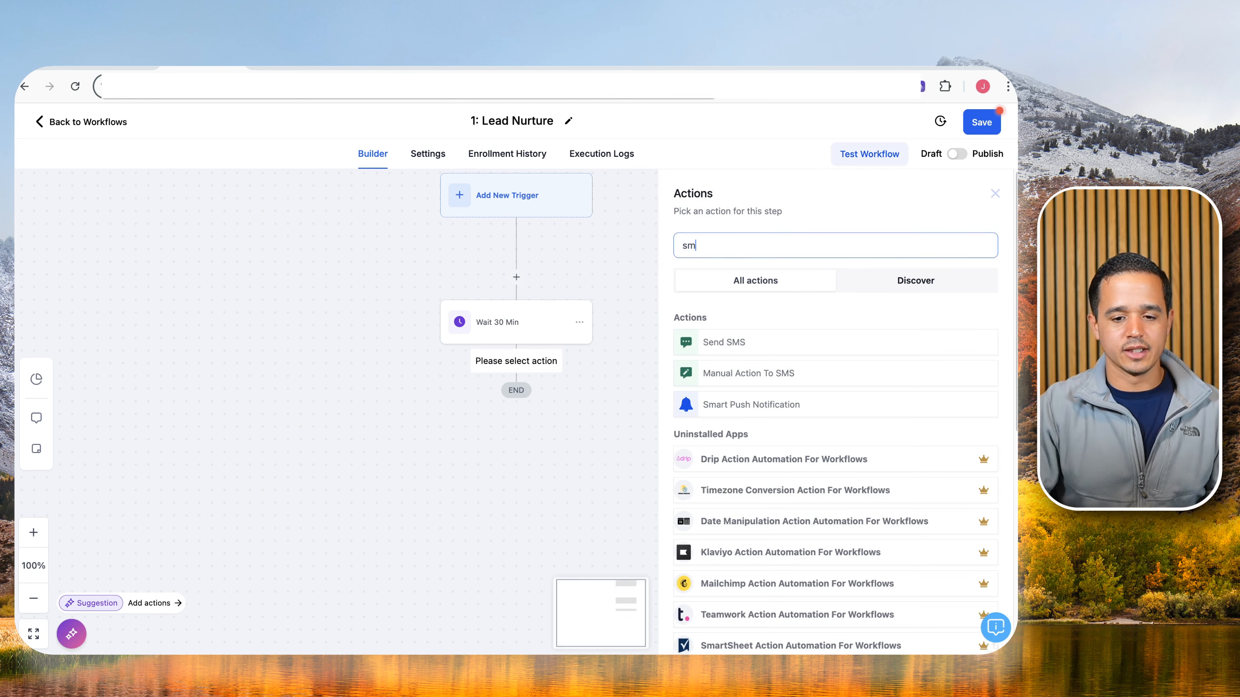
click(731, 343)
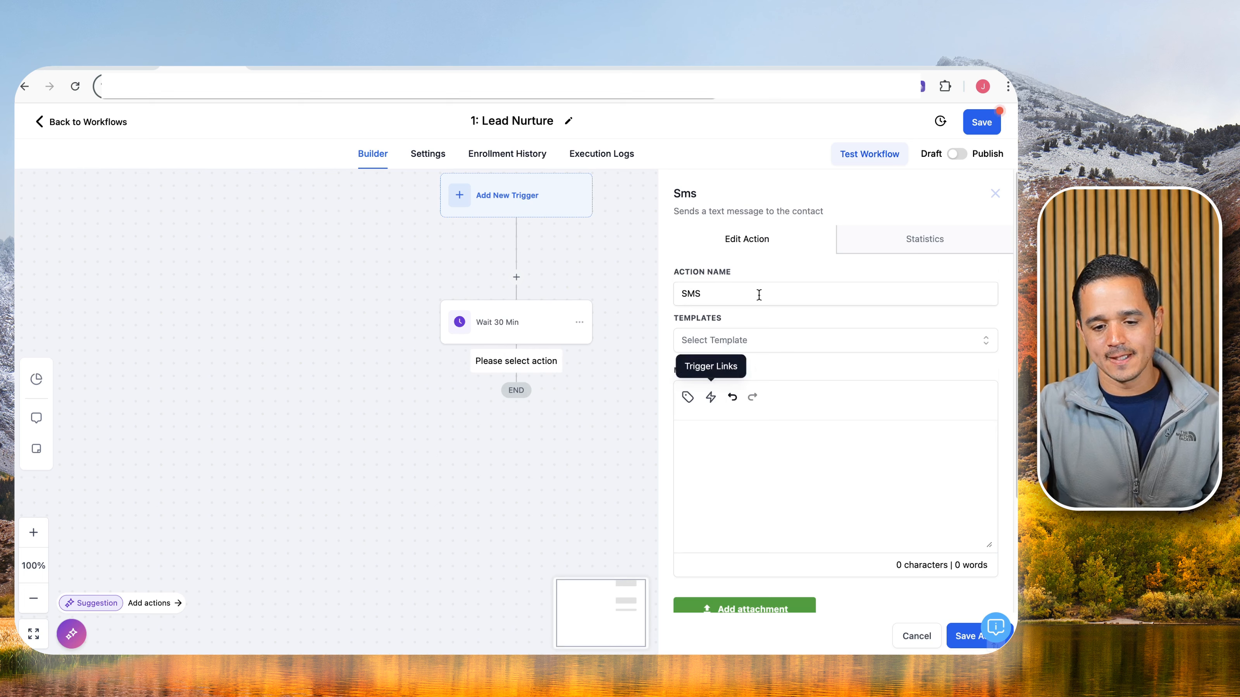
click(756, 294)
click(715, 445)
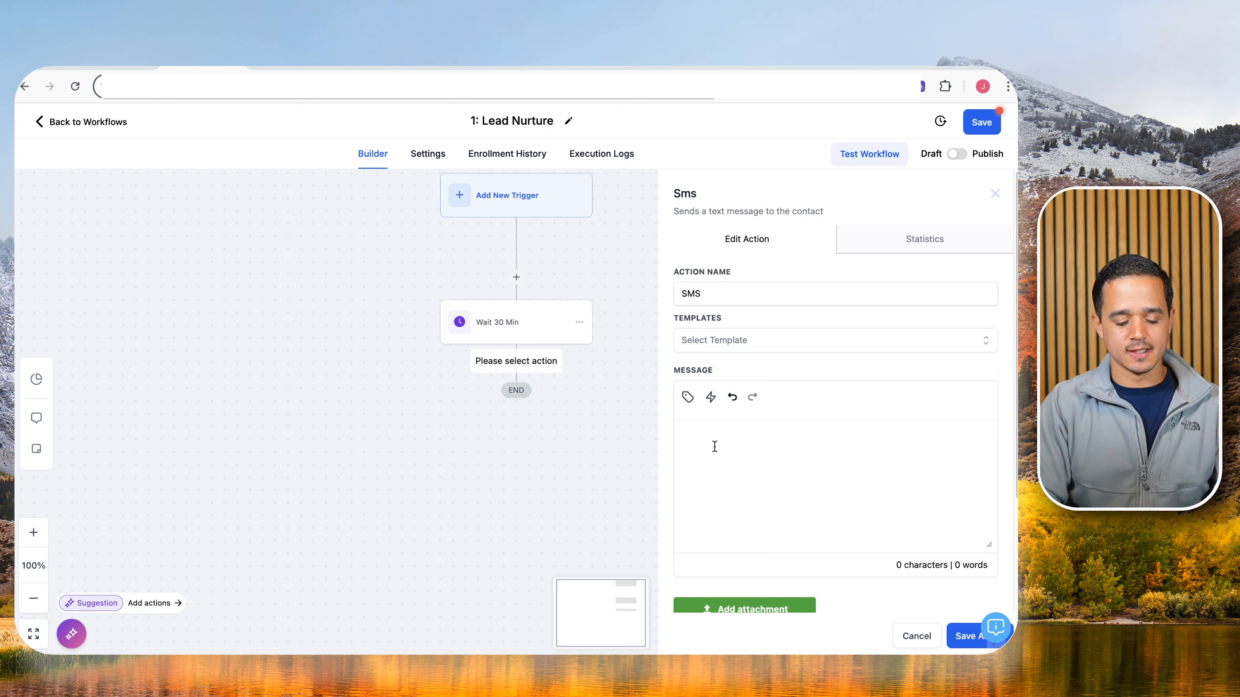
text(you t)
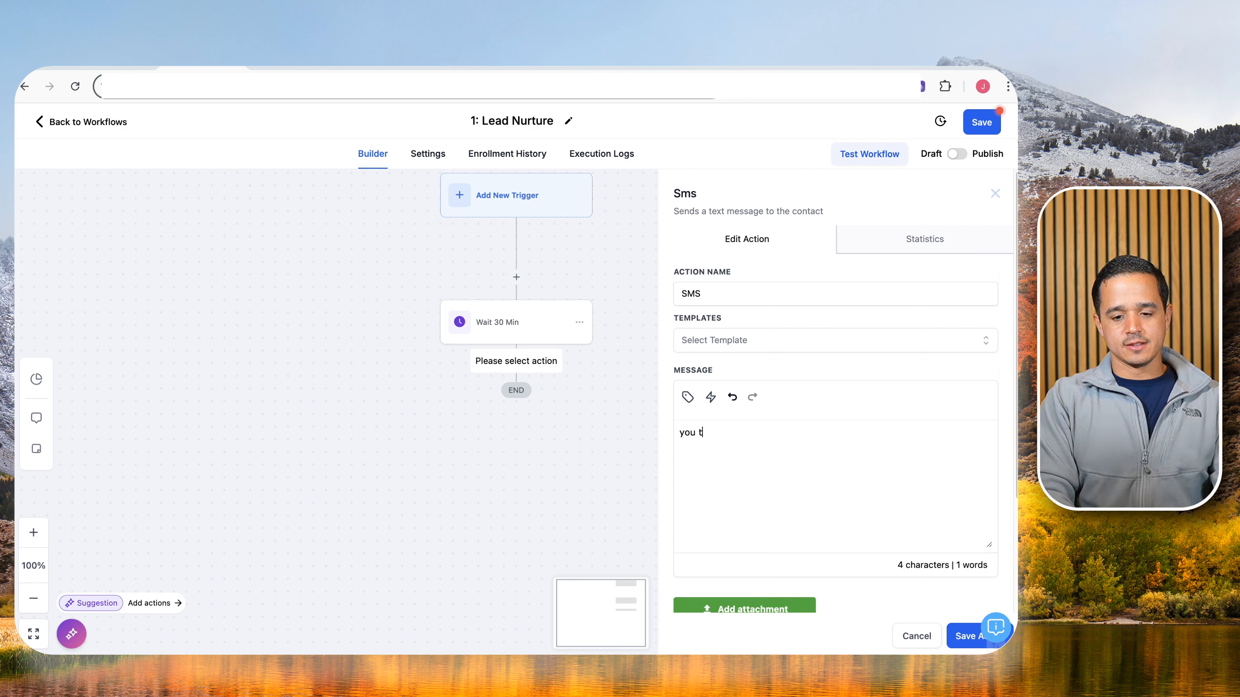
text(here?)
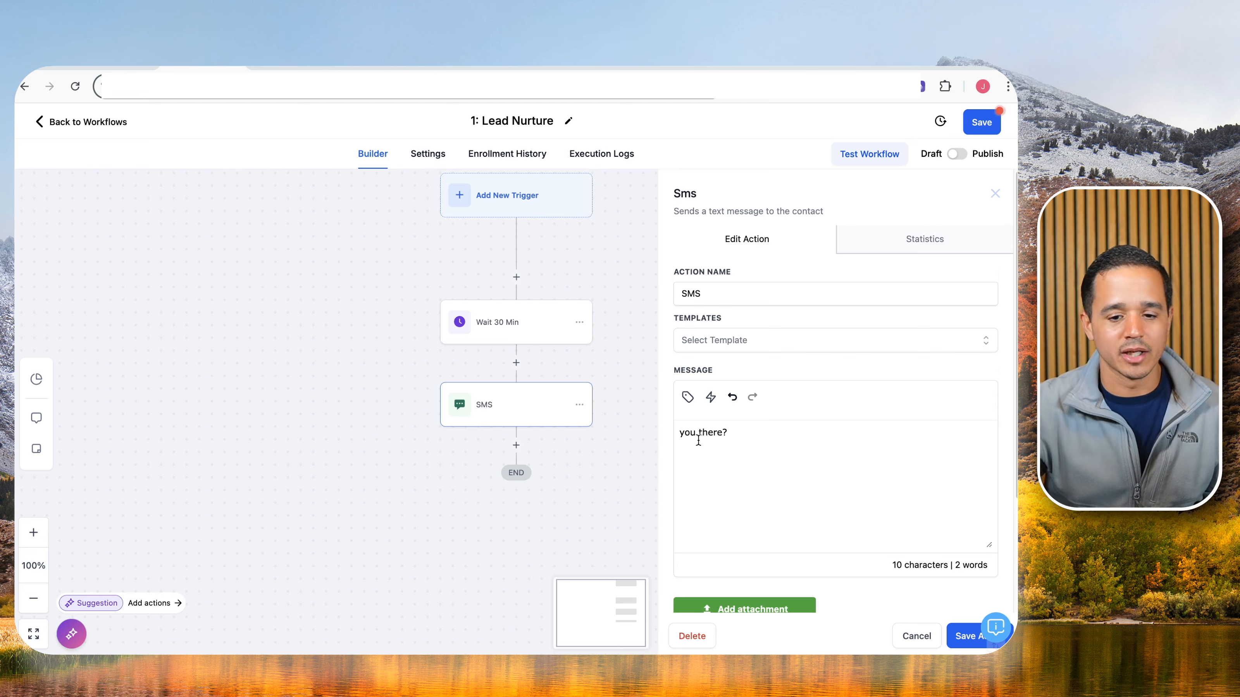
click(968, 635)
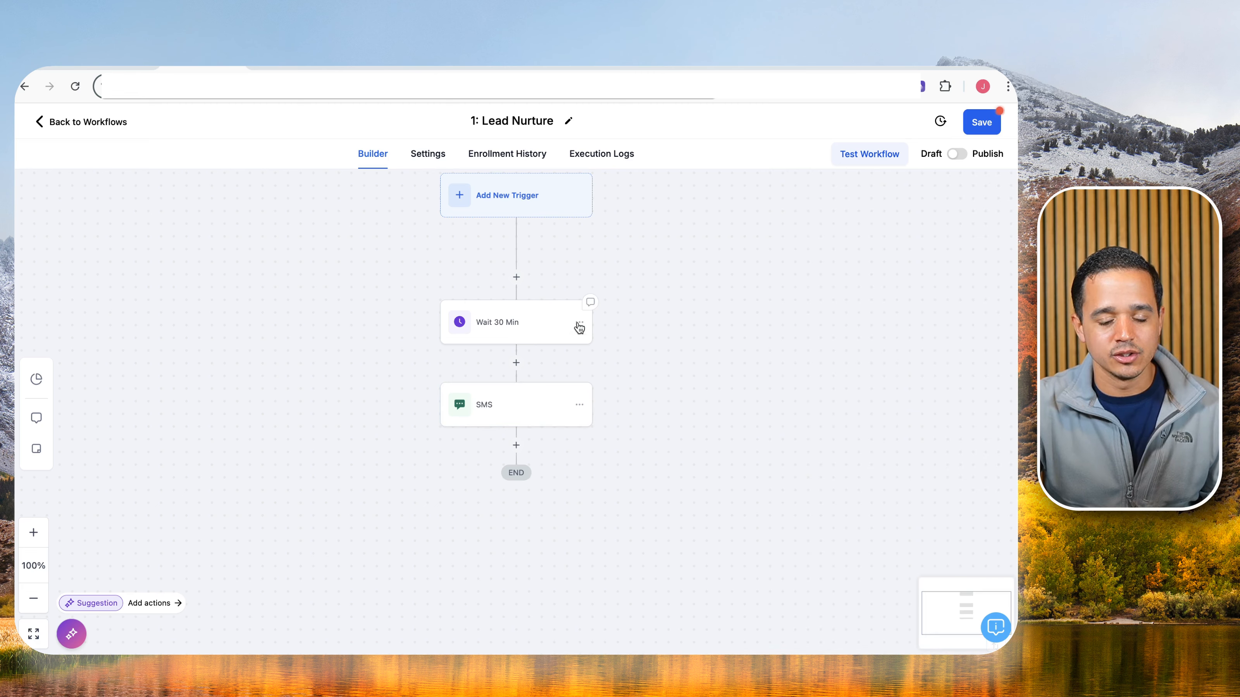
Copy the wait and SMS steps and paste them below the first SMS.
click(579, 324)
click(626, 373)
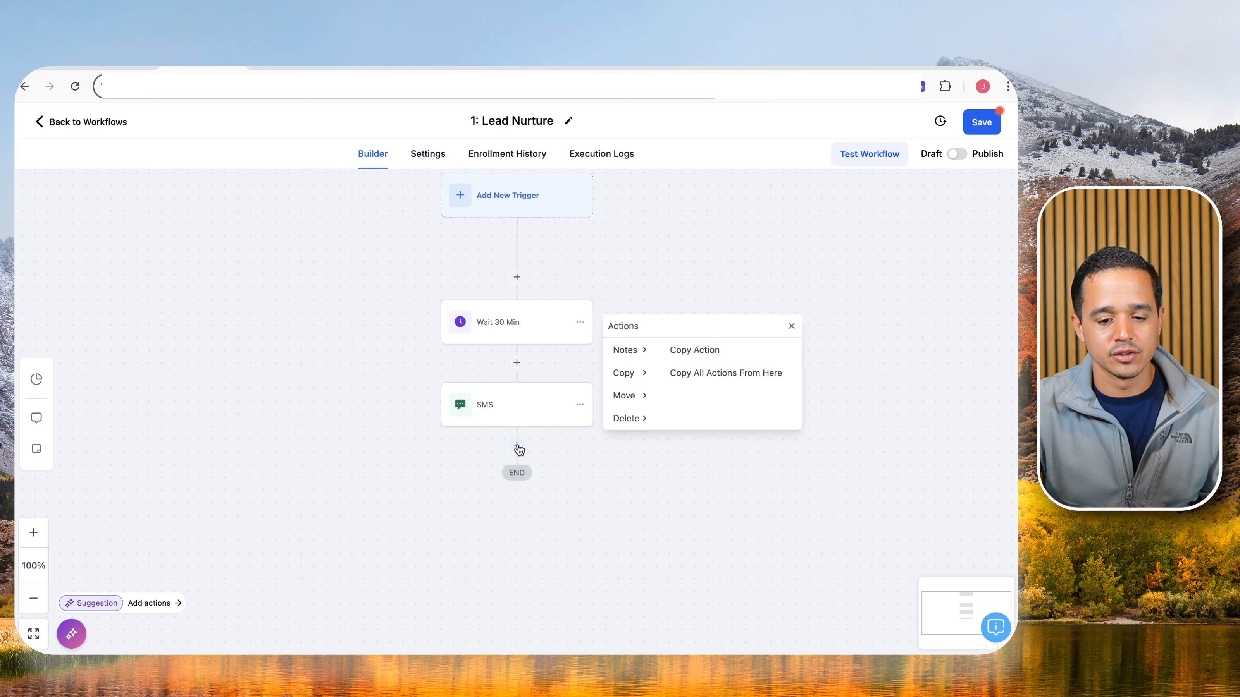
click(703, 373)
click(513, 442)
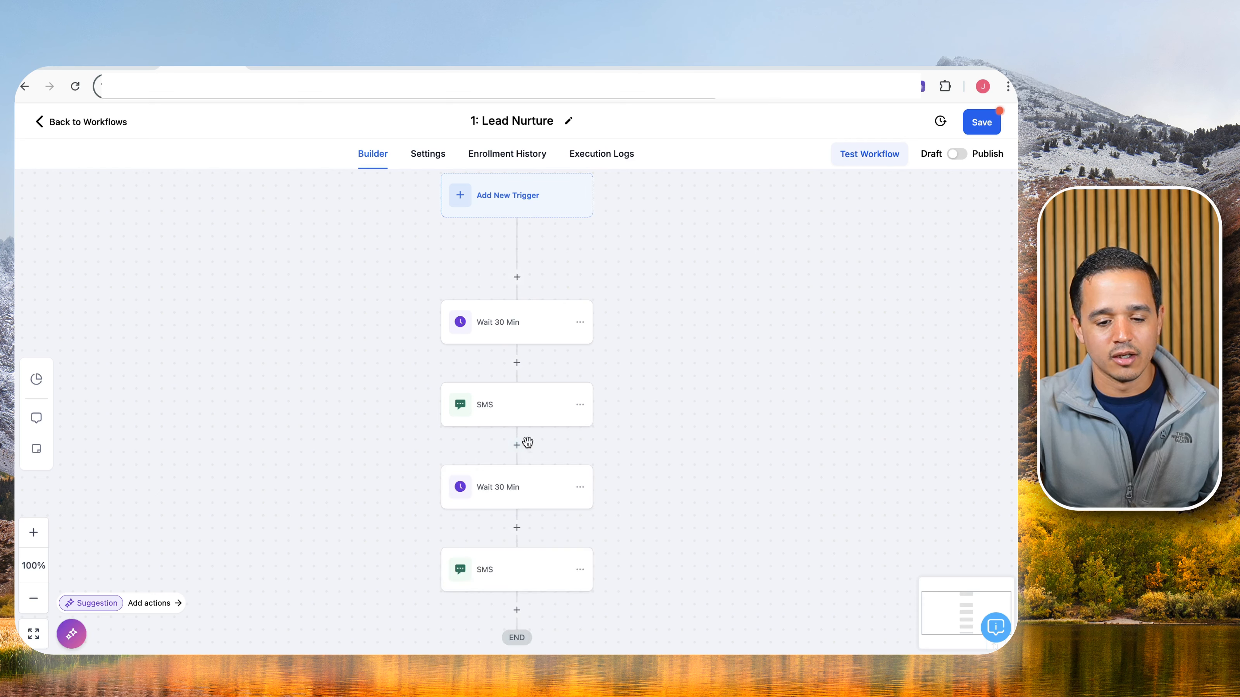
scroll(518, 439, down, 3)
Rewrite the second SMS to begin 'Hey {{contact.first_name}}, this is'.
click(502, 502)
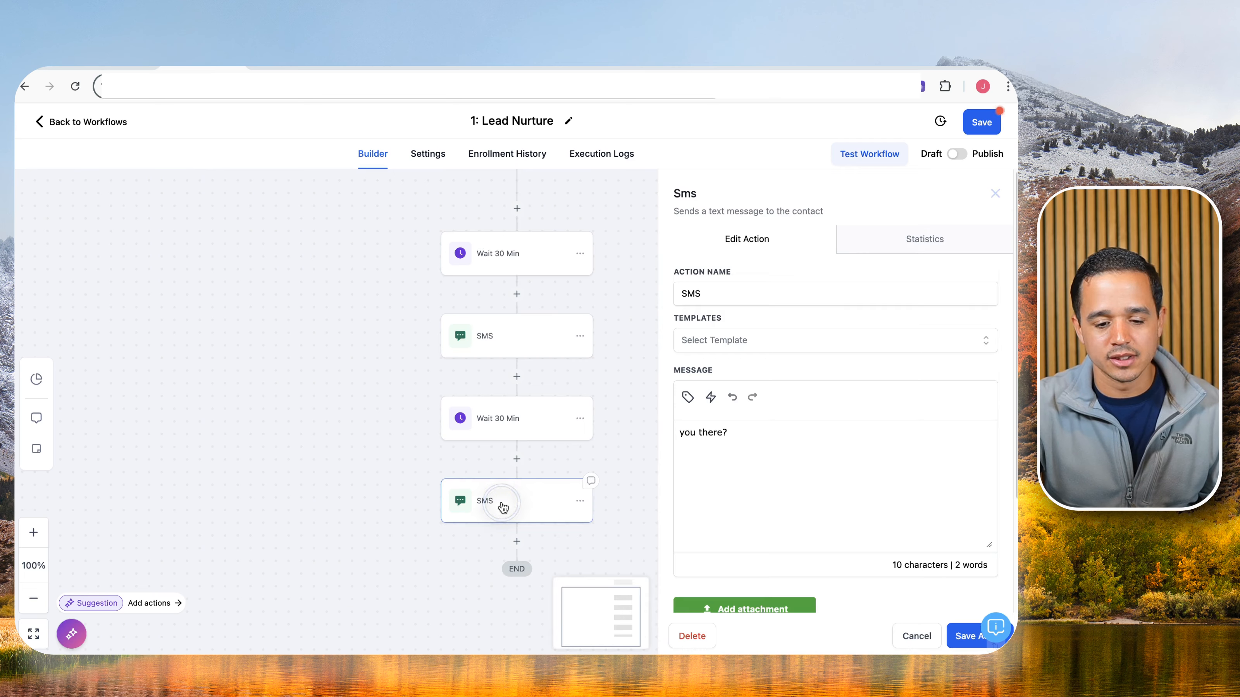
scroll(657, 432, down, 1)
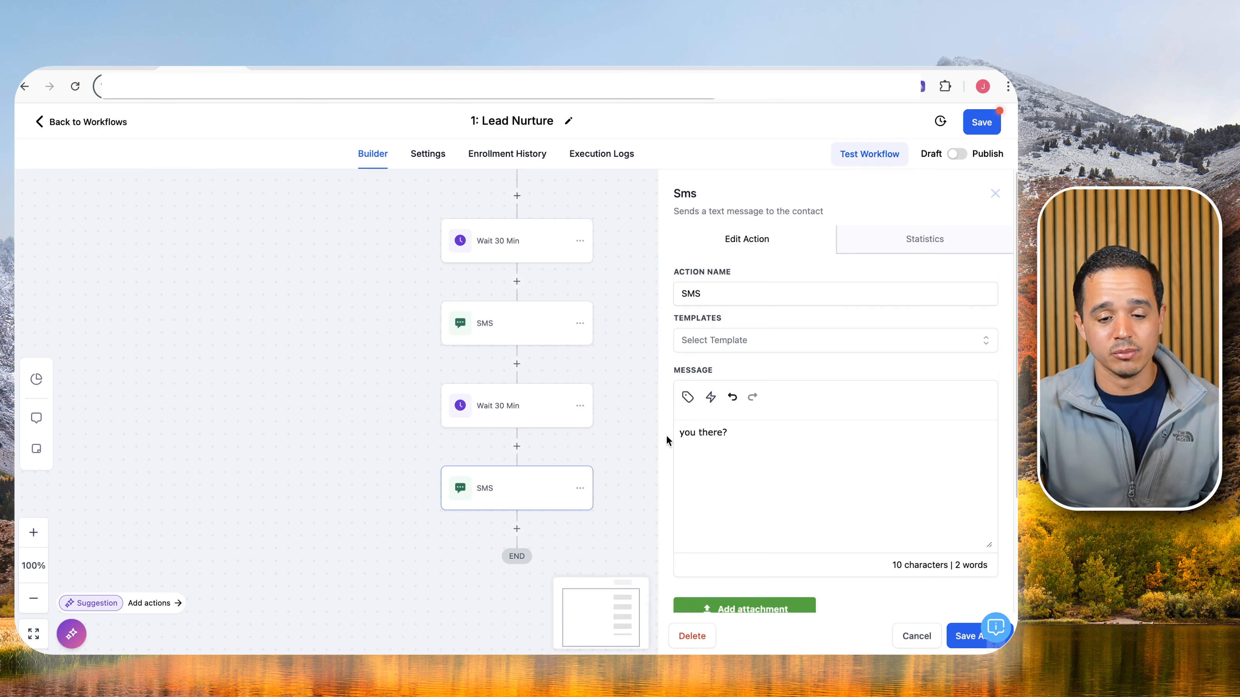
scroll(669, 439, down, 1)
triple_click(700, 443)
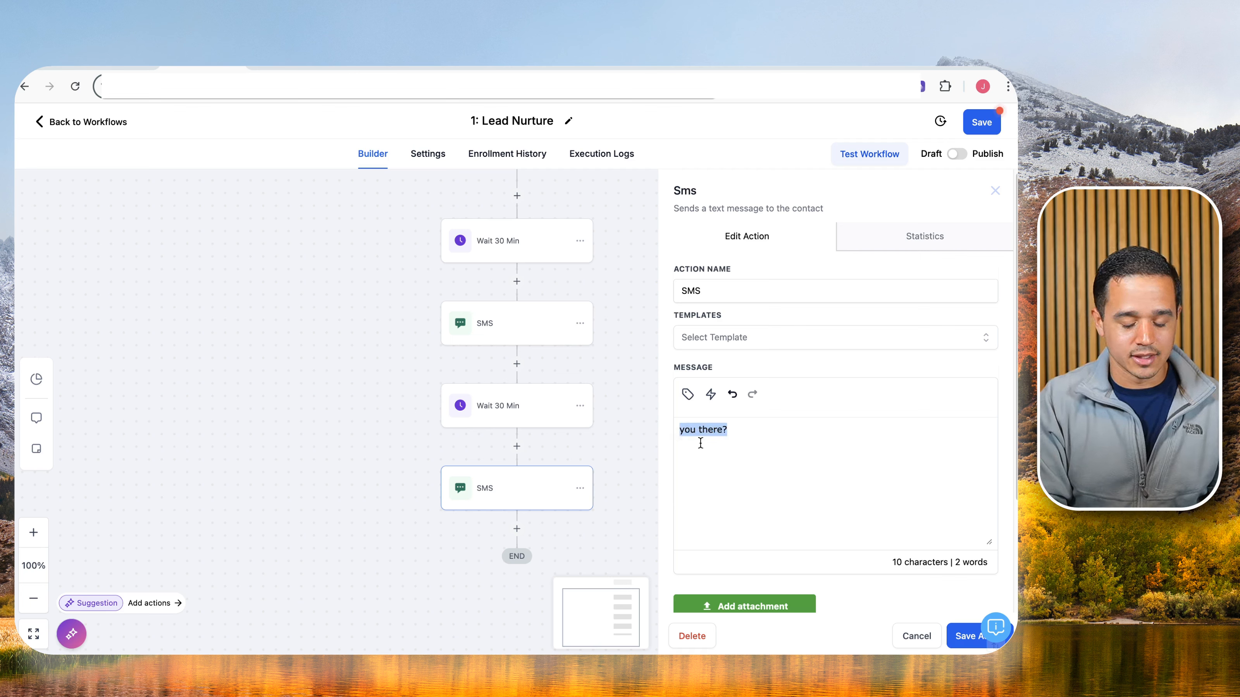
text(Hey)
click(688, 394)
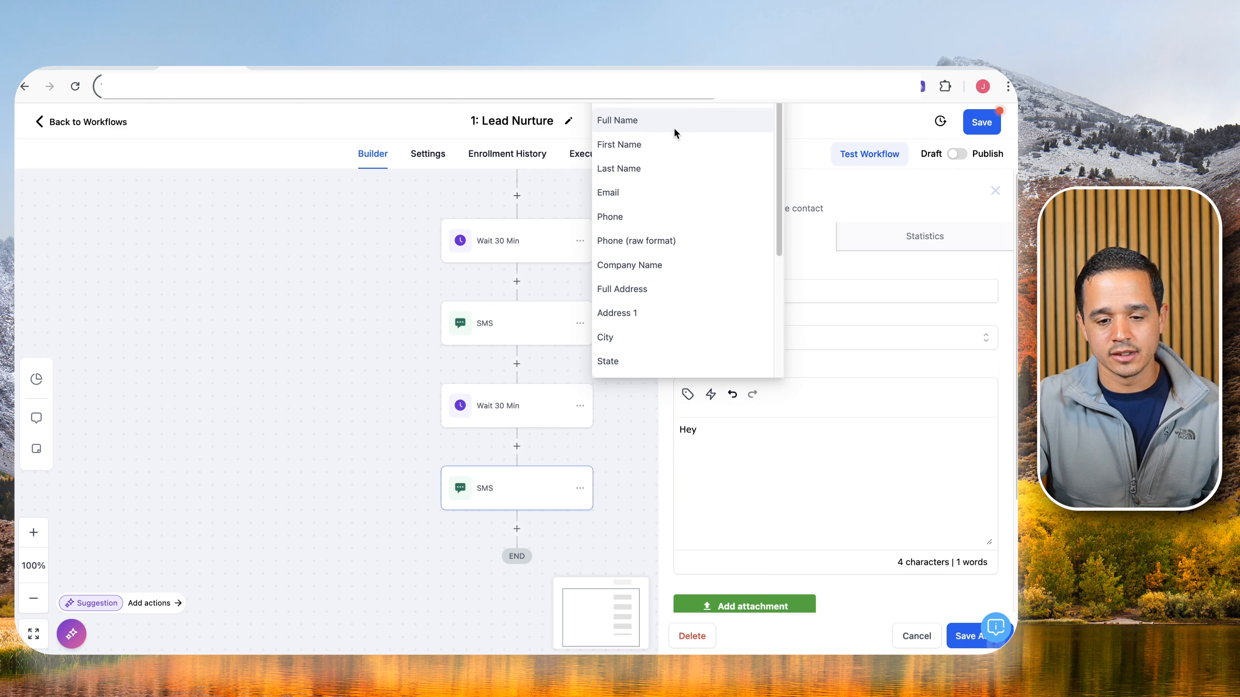
click(674, 145)
text(, this is)
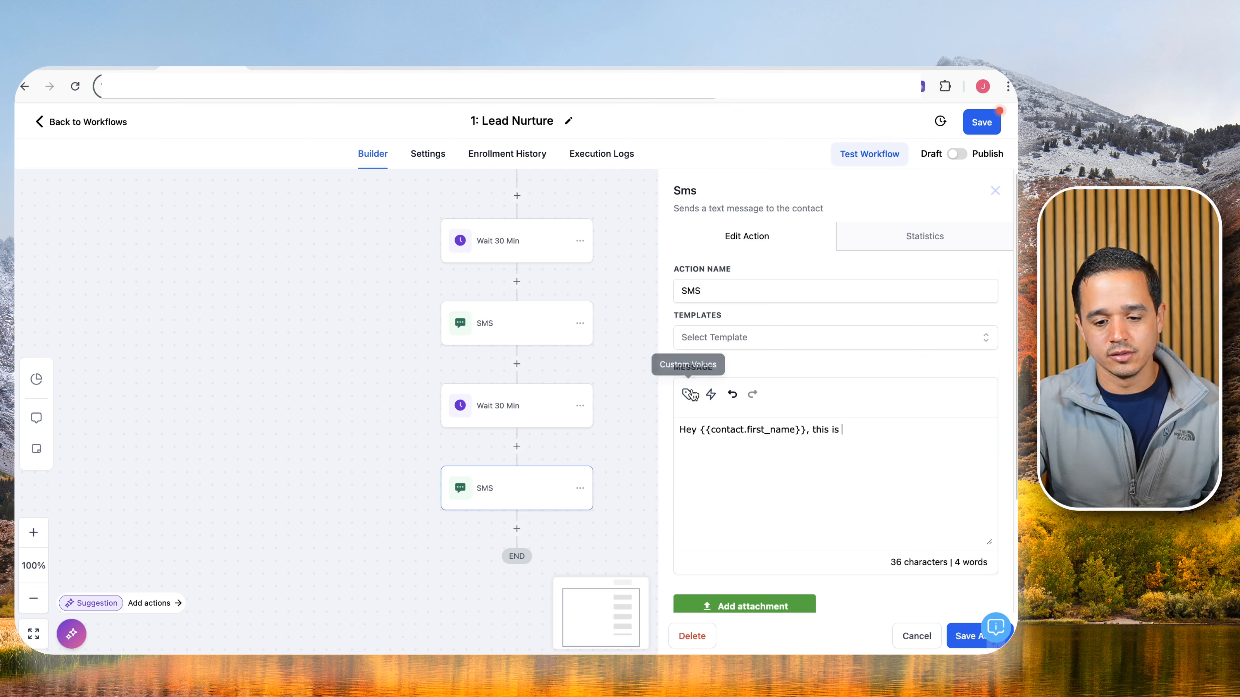
click(689, 394)
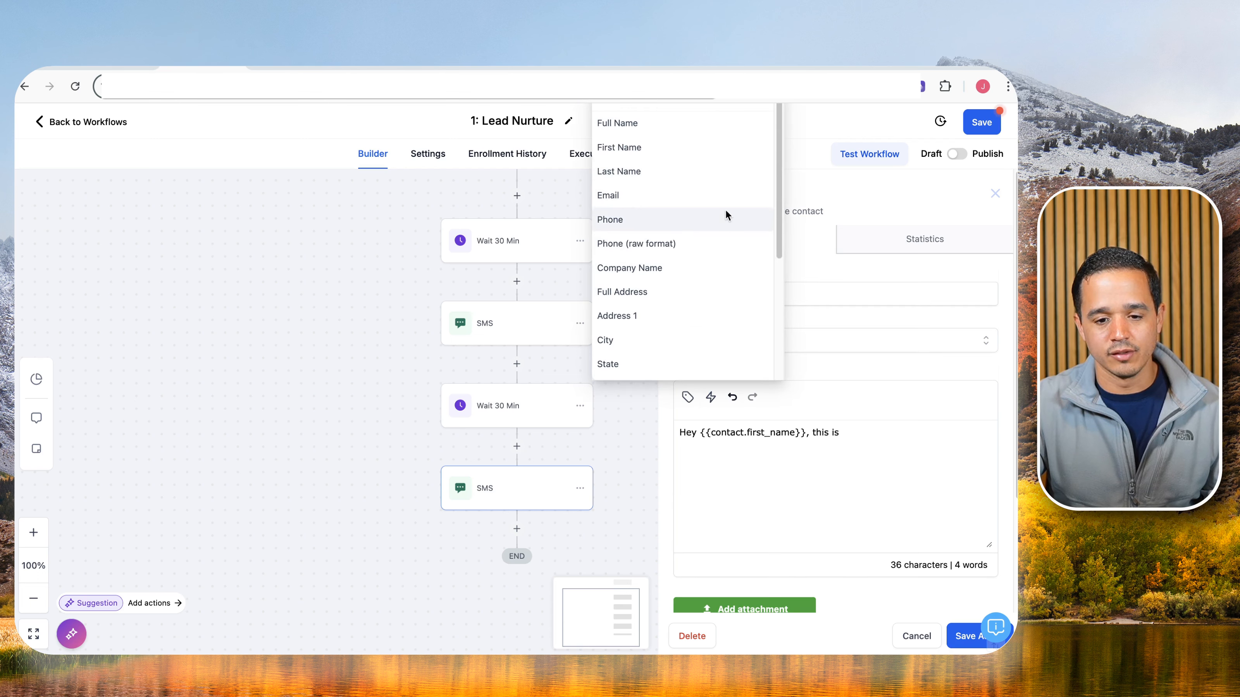
click(629, 108)
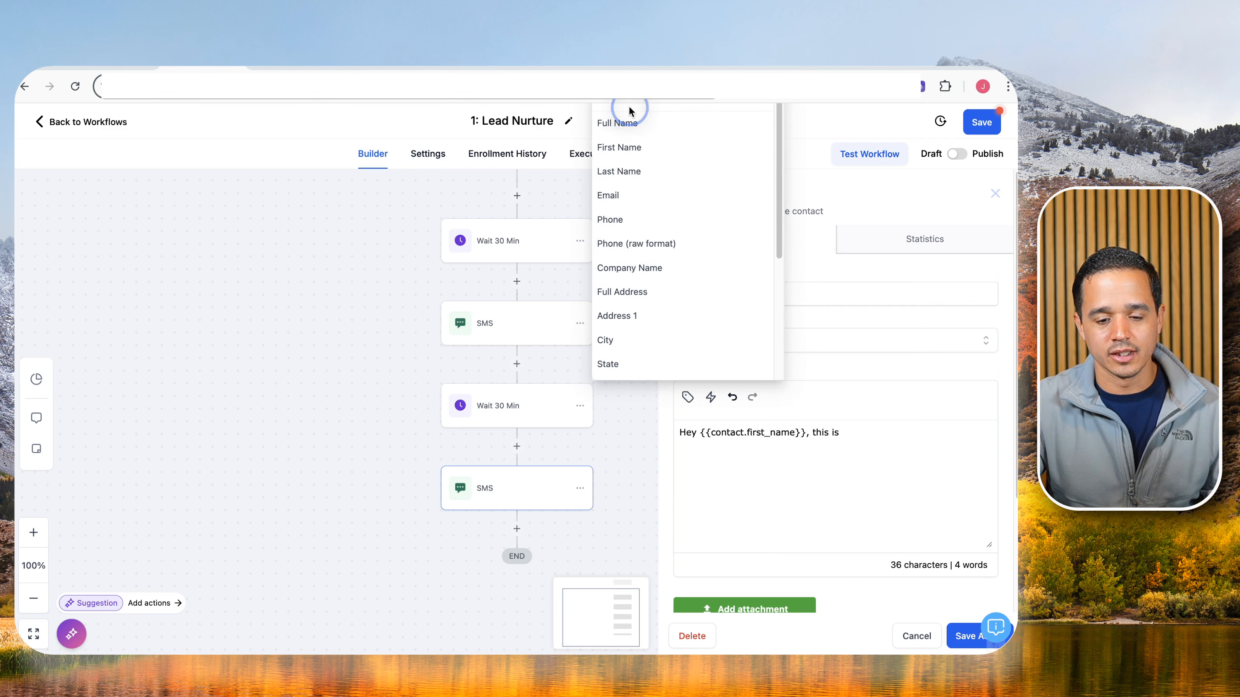
click(872, 504)
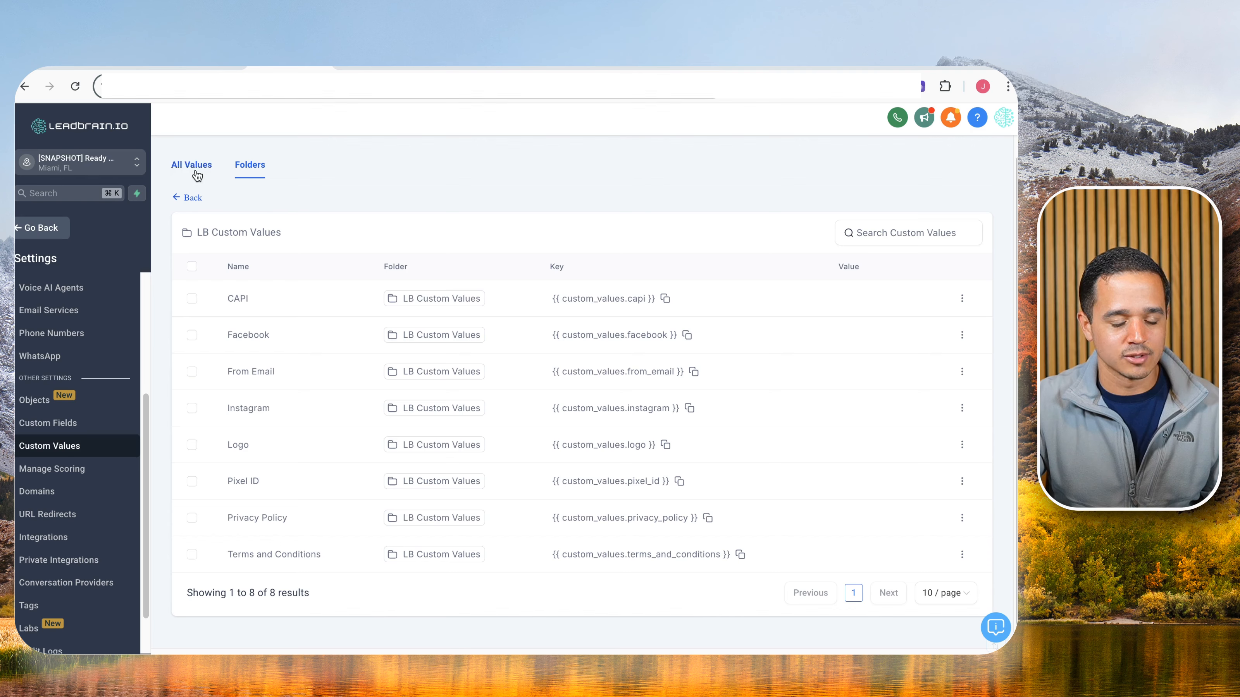
Add a 'Bot Name' custom value in the LB Bot folder, keyed {{ custom_values.bot_name }}.
click(196, 170)
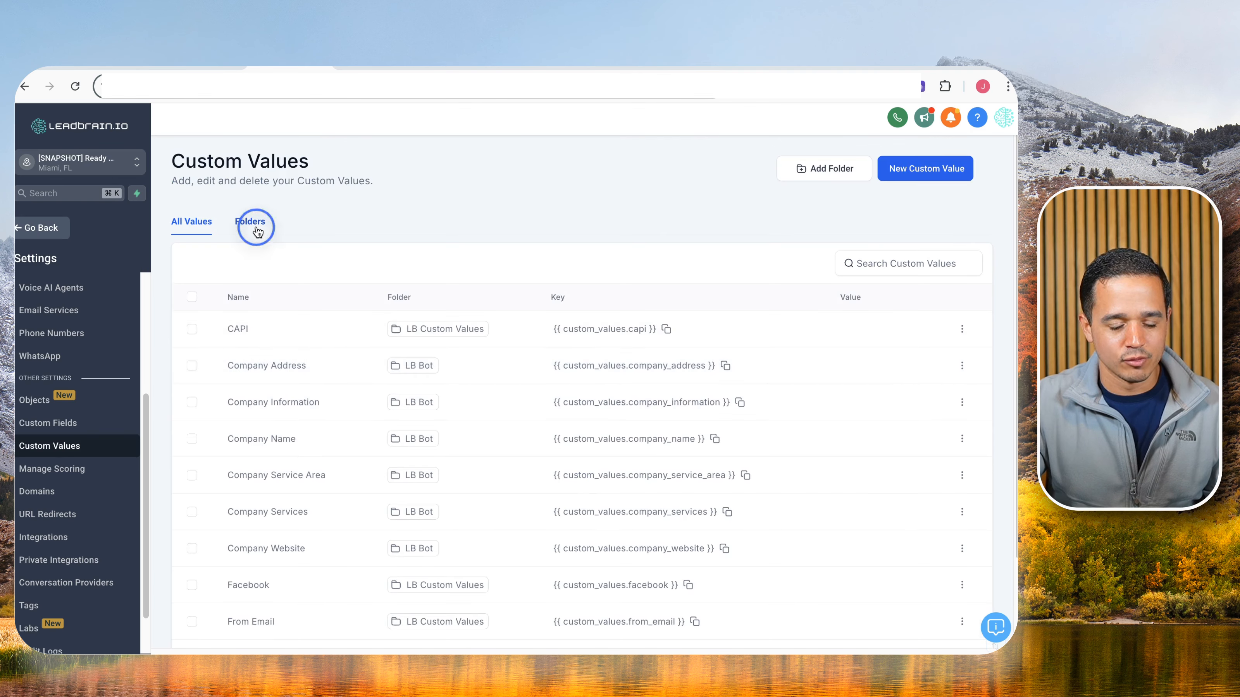
click(257, 230)
click(224, 332)
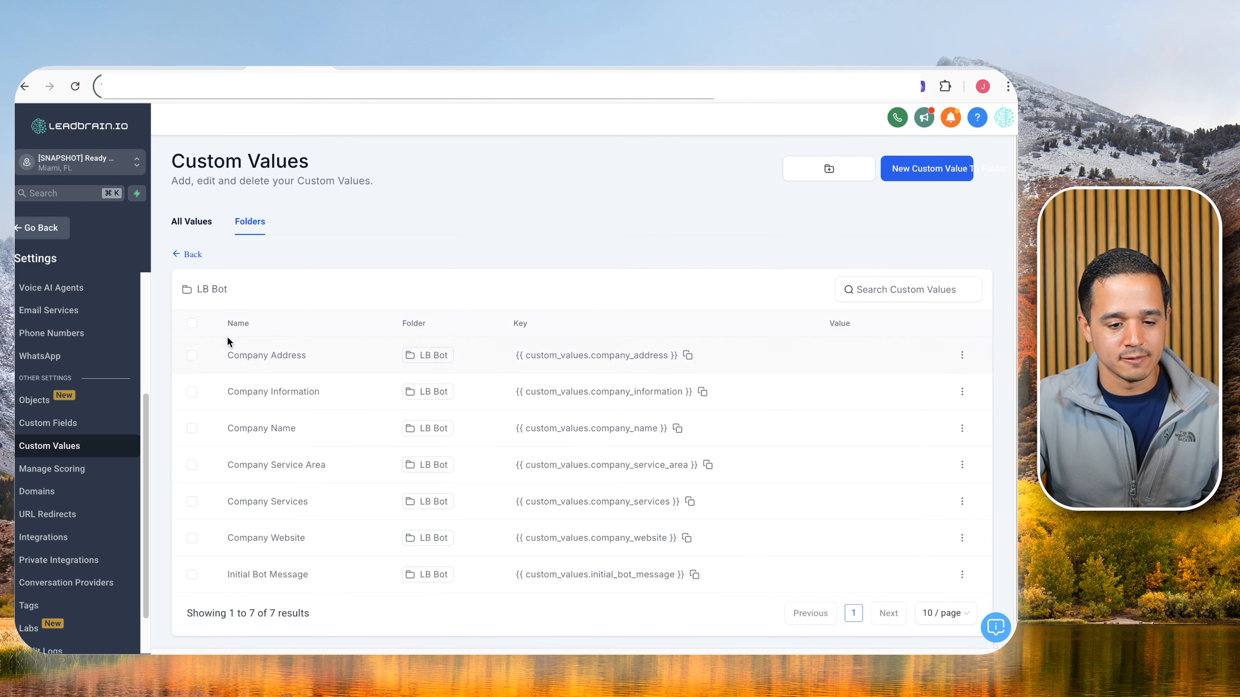
scroll(310, 380, down, 1)
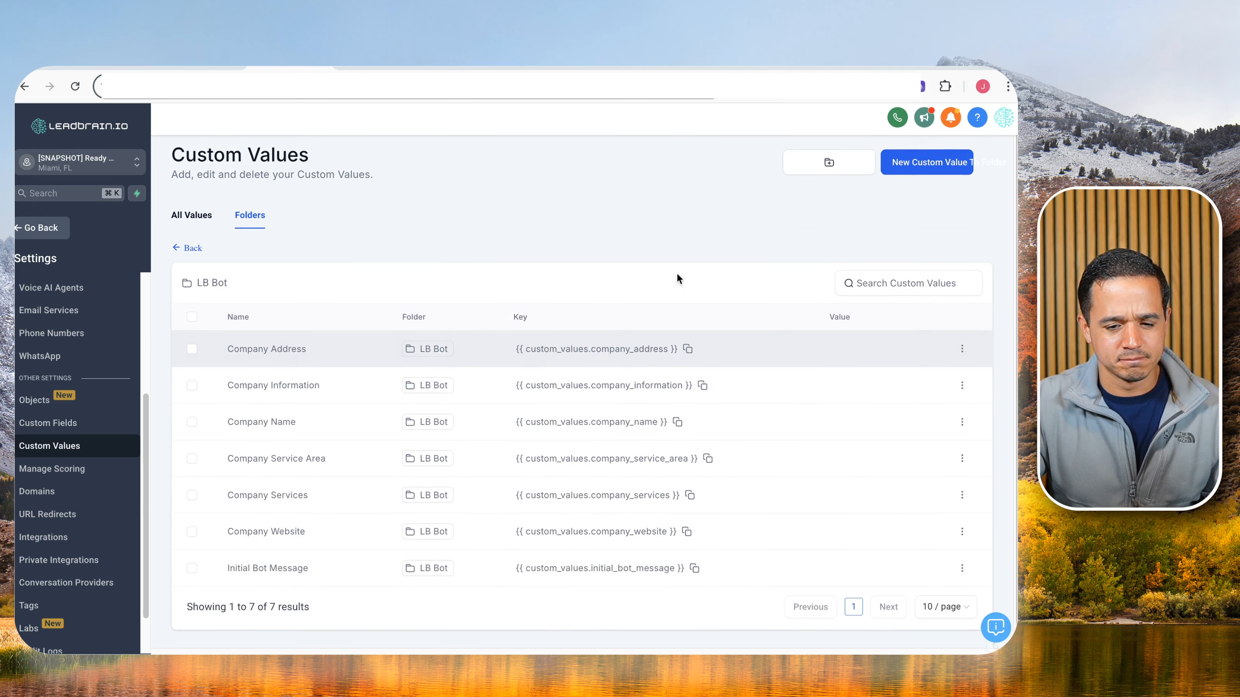
scroll(677, 279, up, 1)
click(903, 171)
click(518, 345)
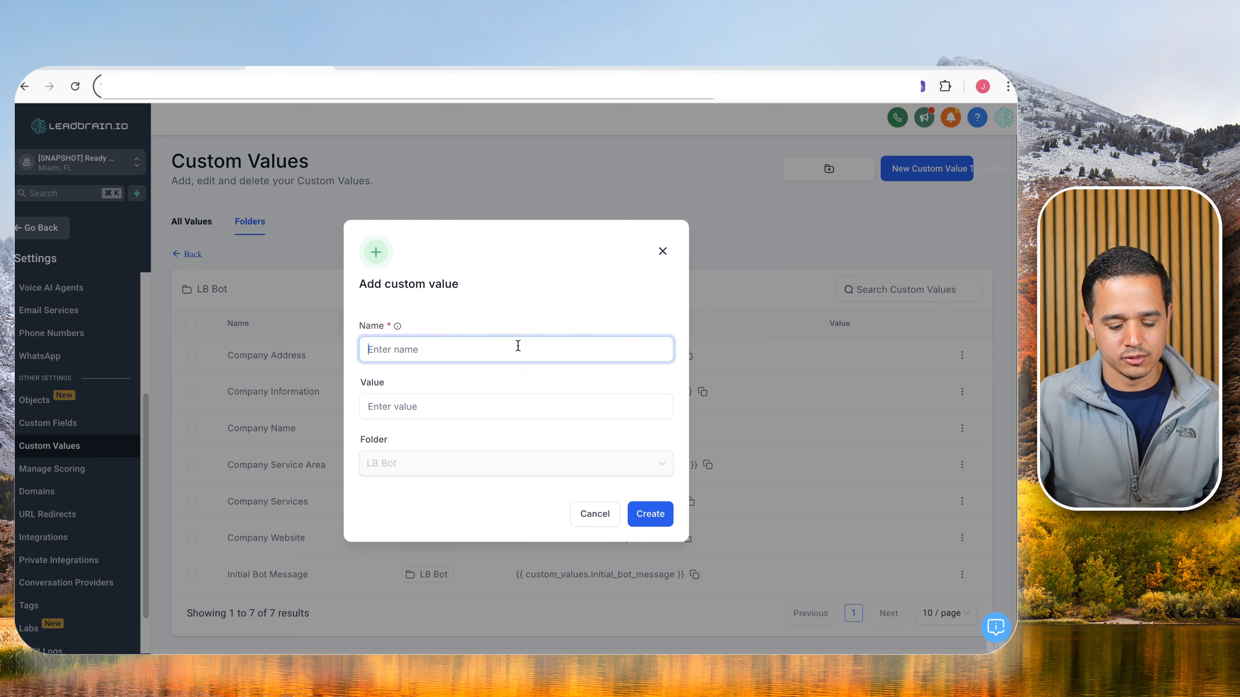
text(bot)
key(BackSpace)
key(BackSpace)
key(BackSpace)
text(Bot )
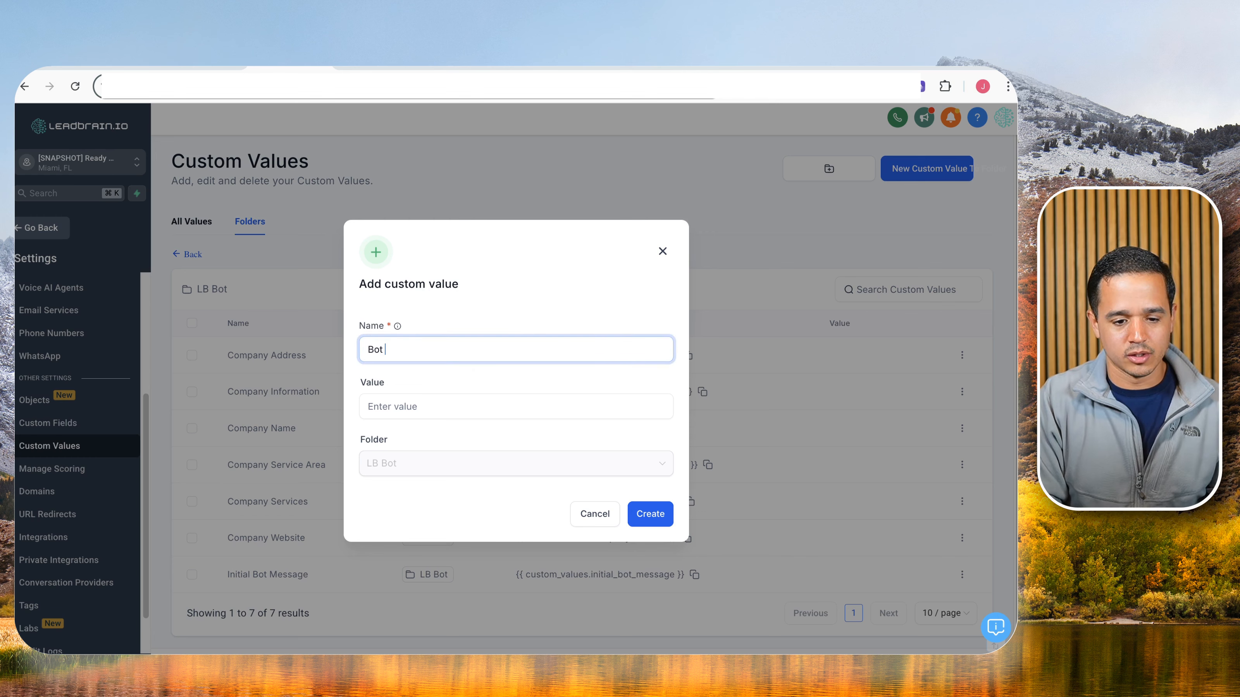
text(Name)
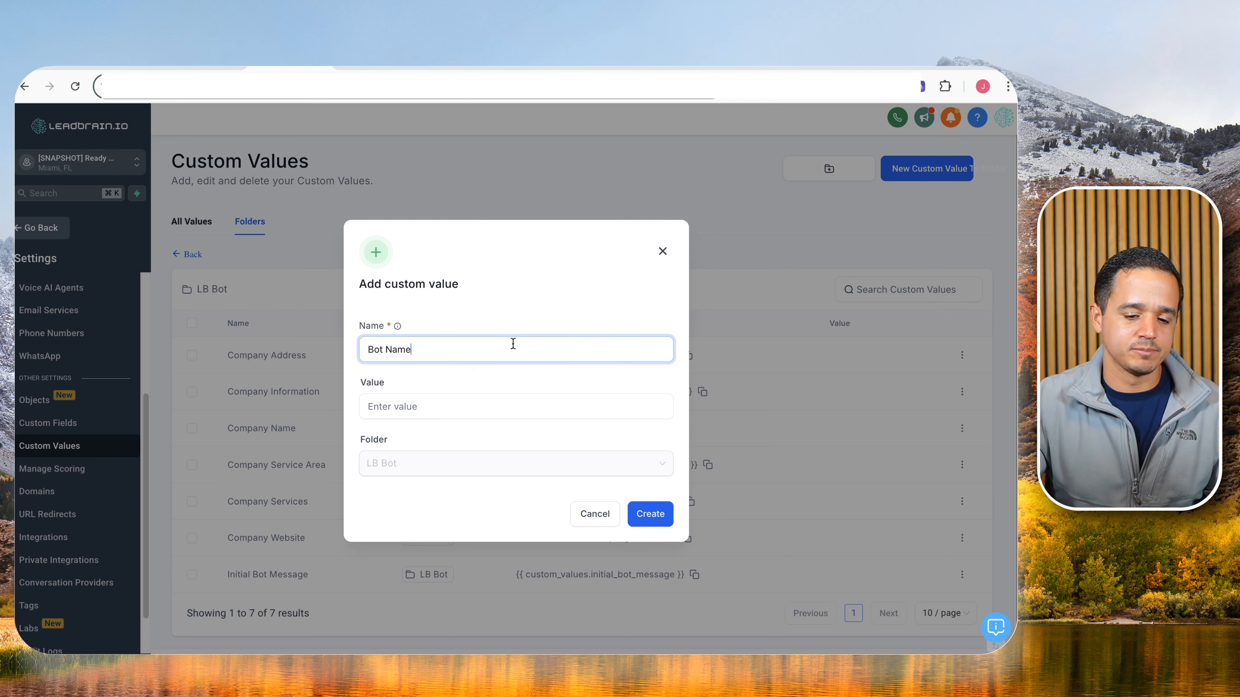
click(642, 516)
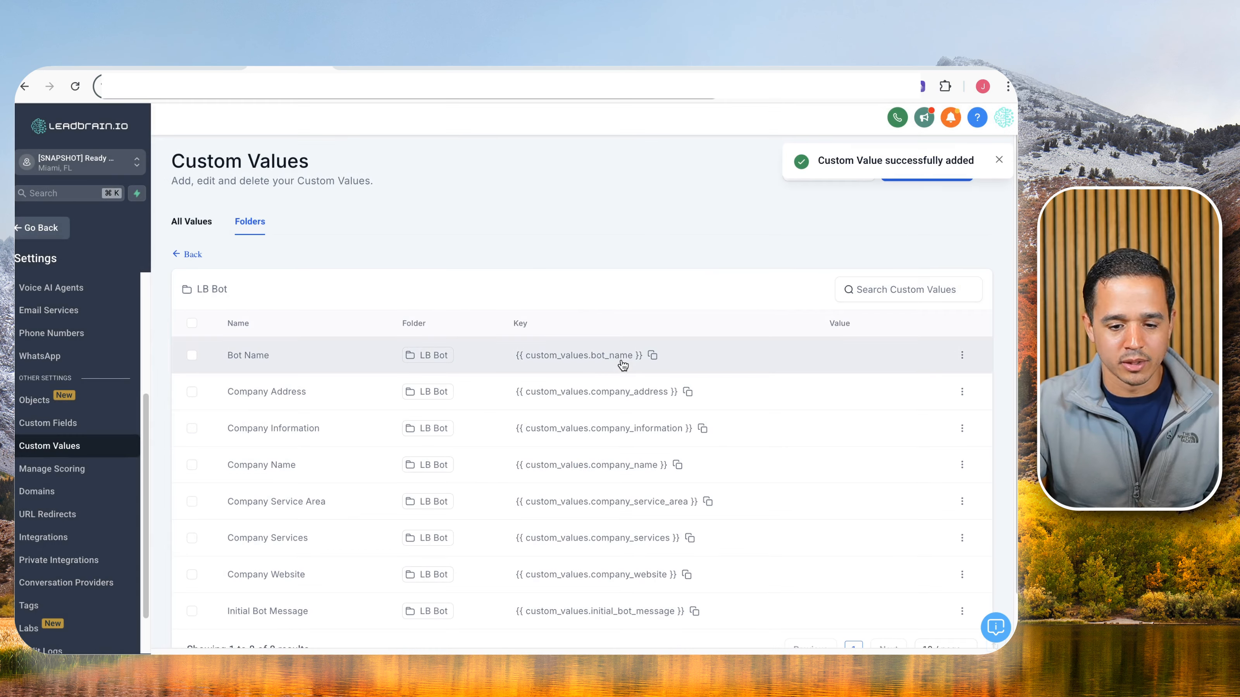
Complete the second SMS with the bot name key, location name and 'Are you still interested?', then save.
click(653, 355)
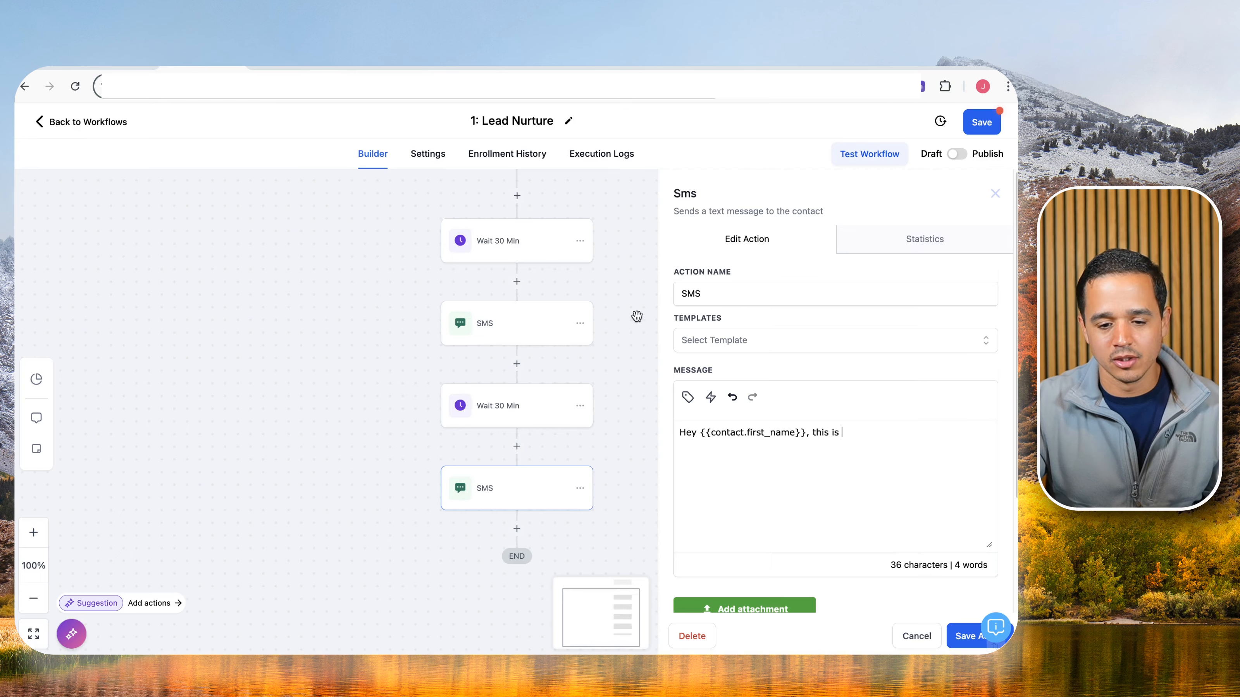
key(super+v)
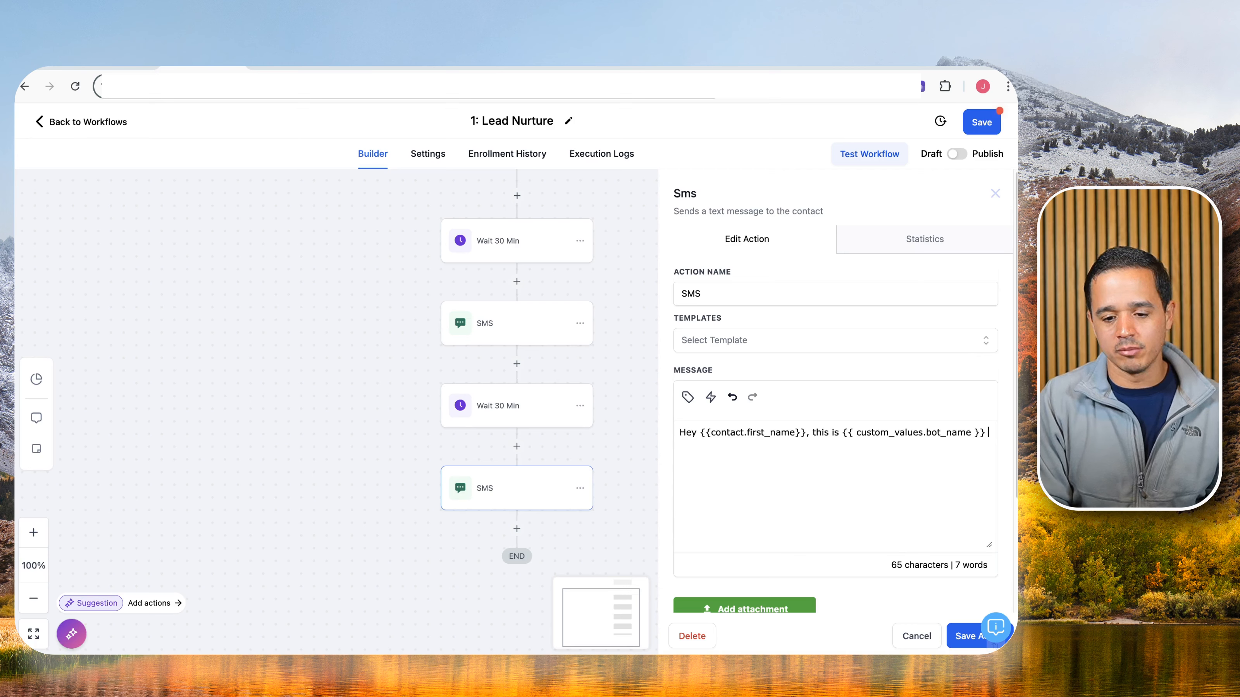
text(from)
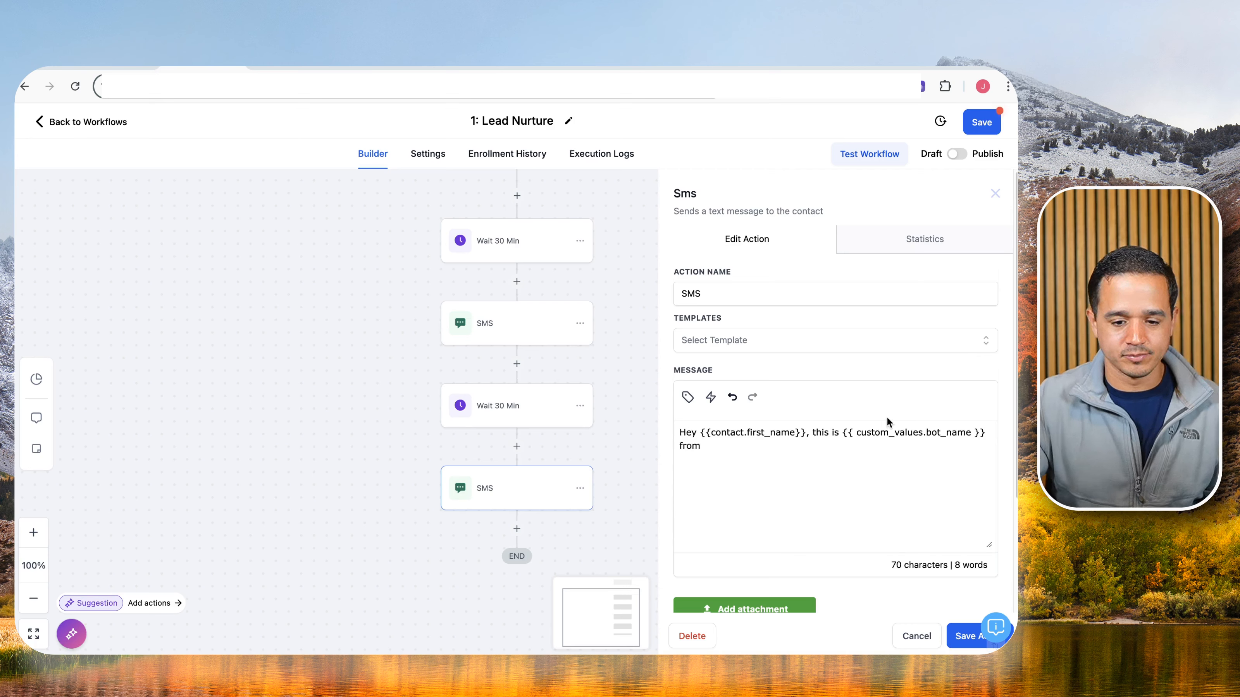
click(688, 397)
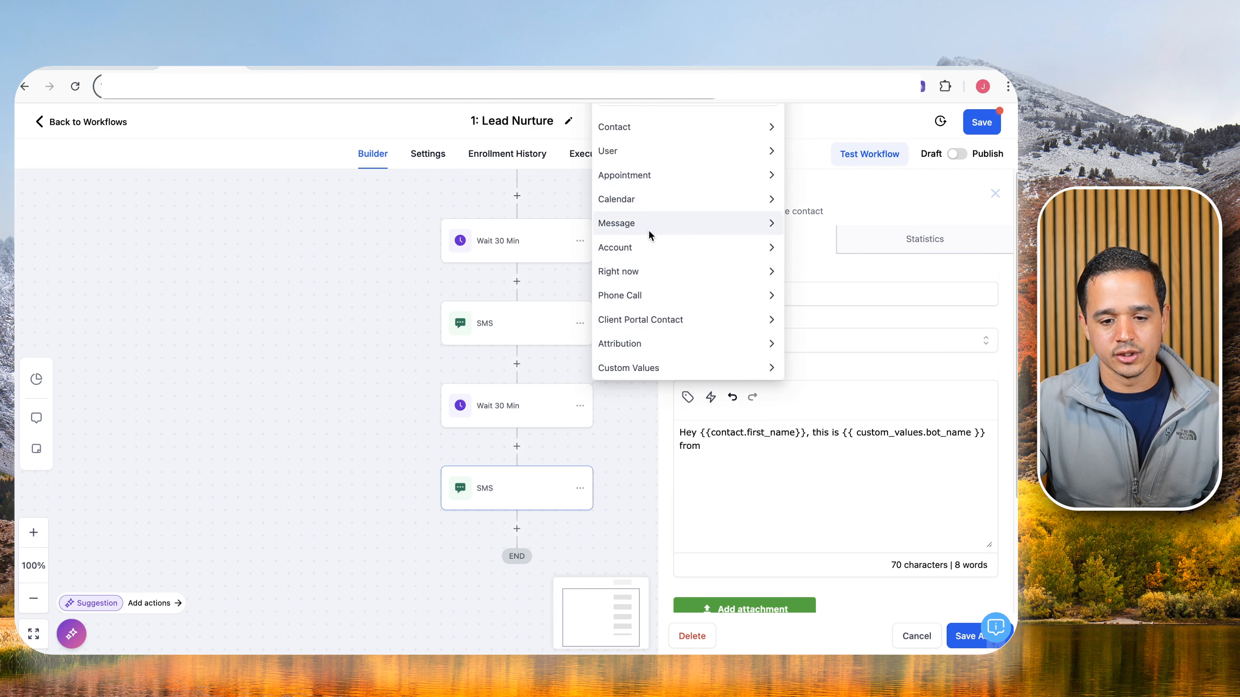
click(635, 247)
click(615, 122)
text(.name}}.)
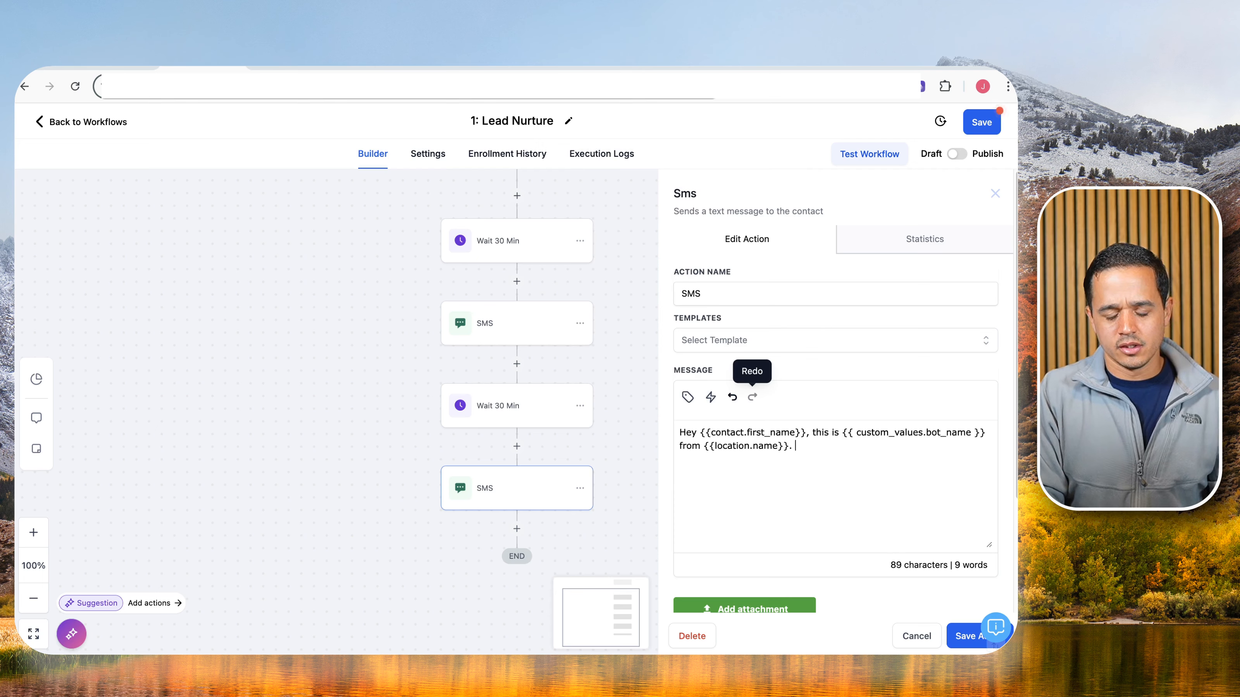
text( I)
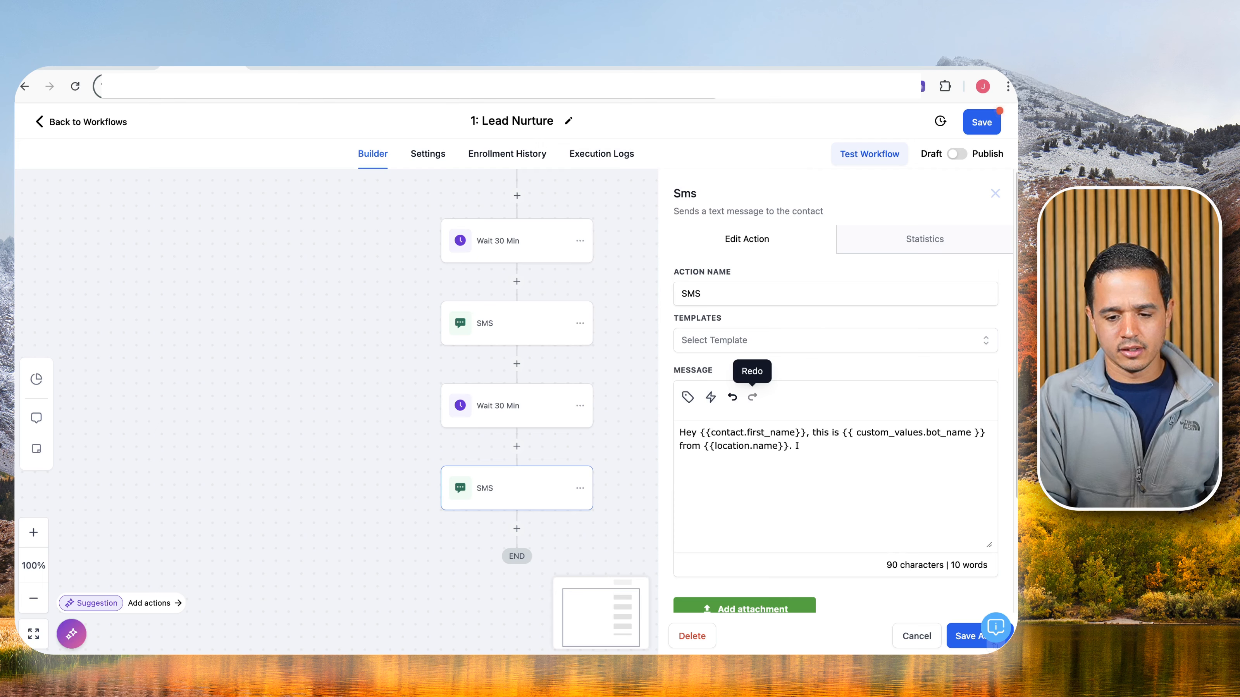
text('m just reachi)
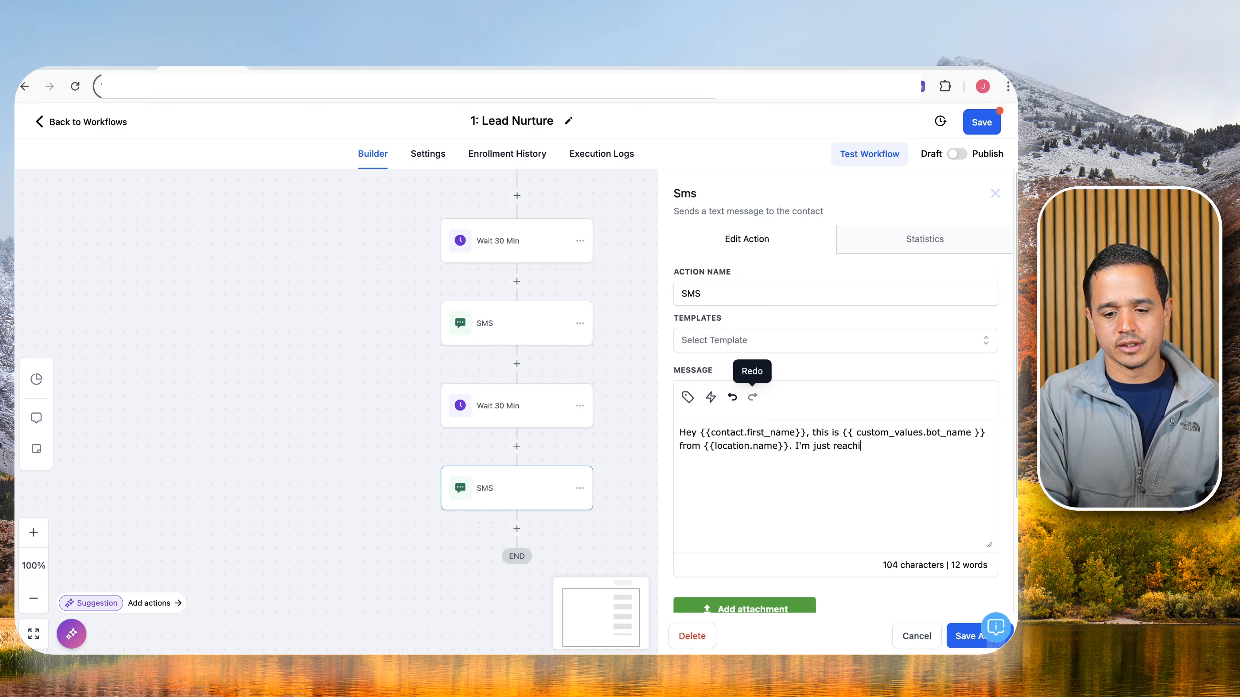
text(ng back out to )
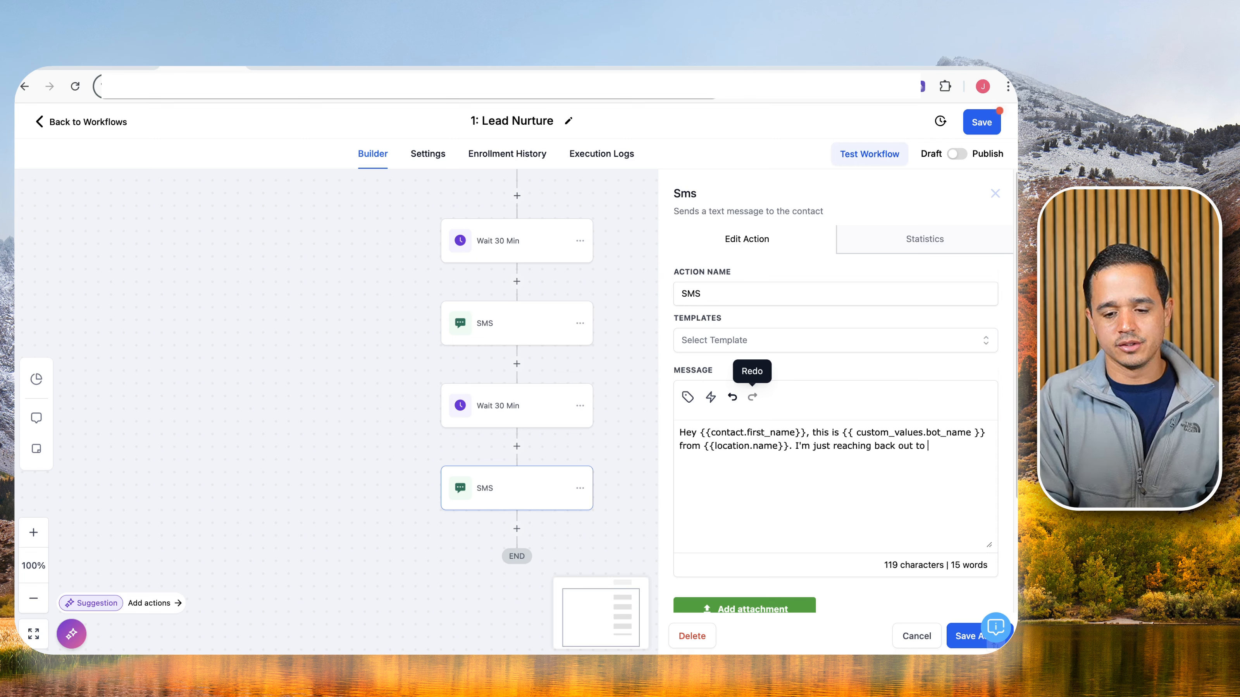
text(you regarding the services you we)
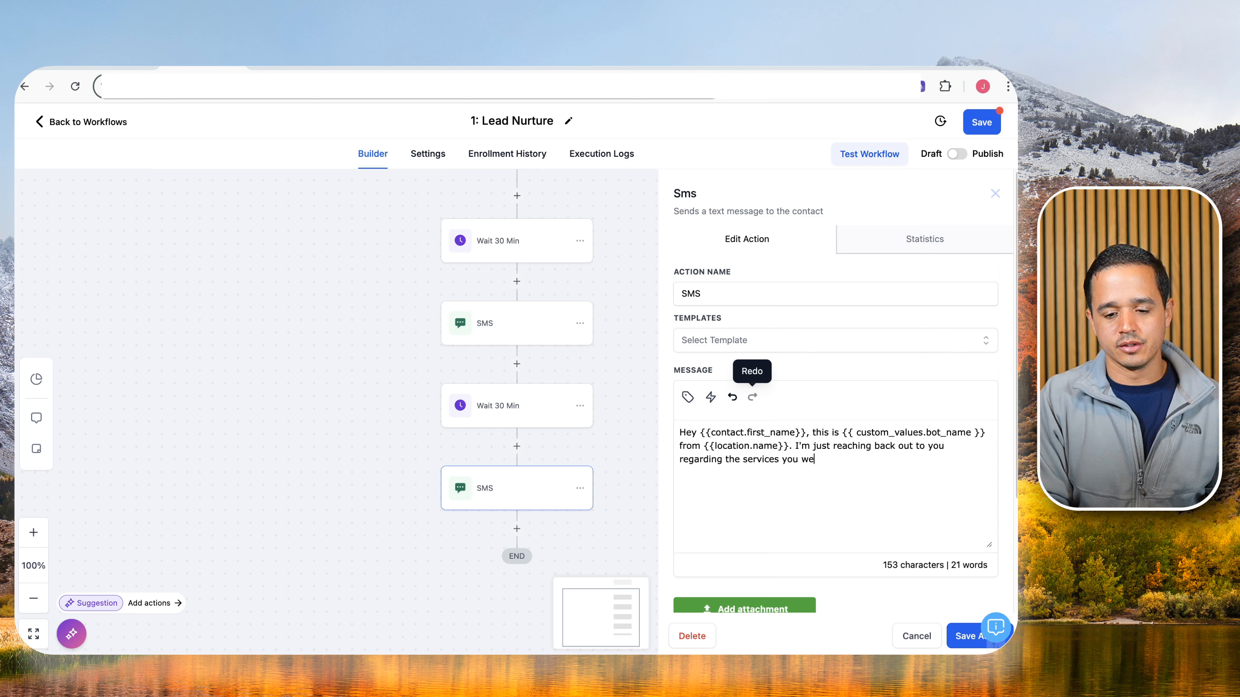
text(re inte)
key(BackSpace)
key(BackSpace)
key(BackSpace)
key(BackSpace)
key(BackSpace)
key(BackSpace)
key(BackSpace)
key(BackSpace)
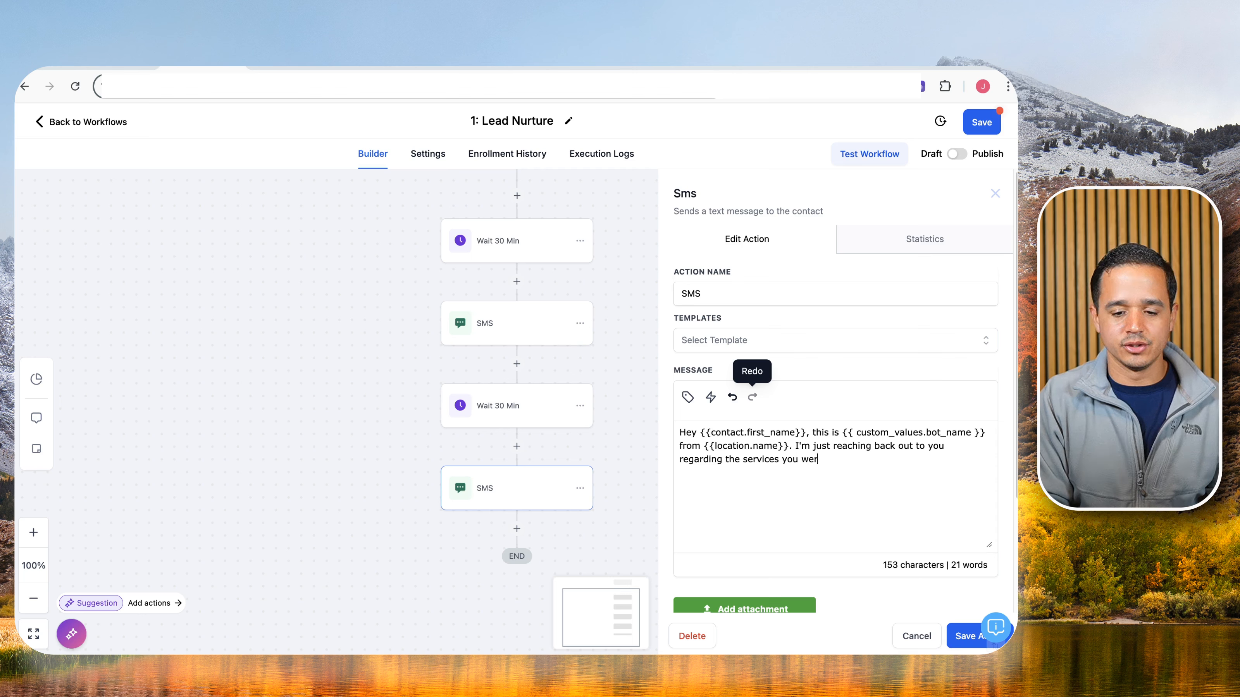
text(showed i)
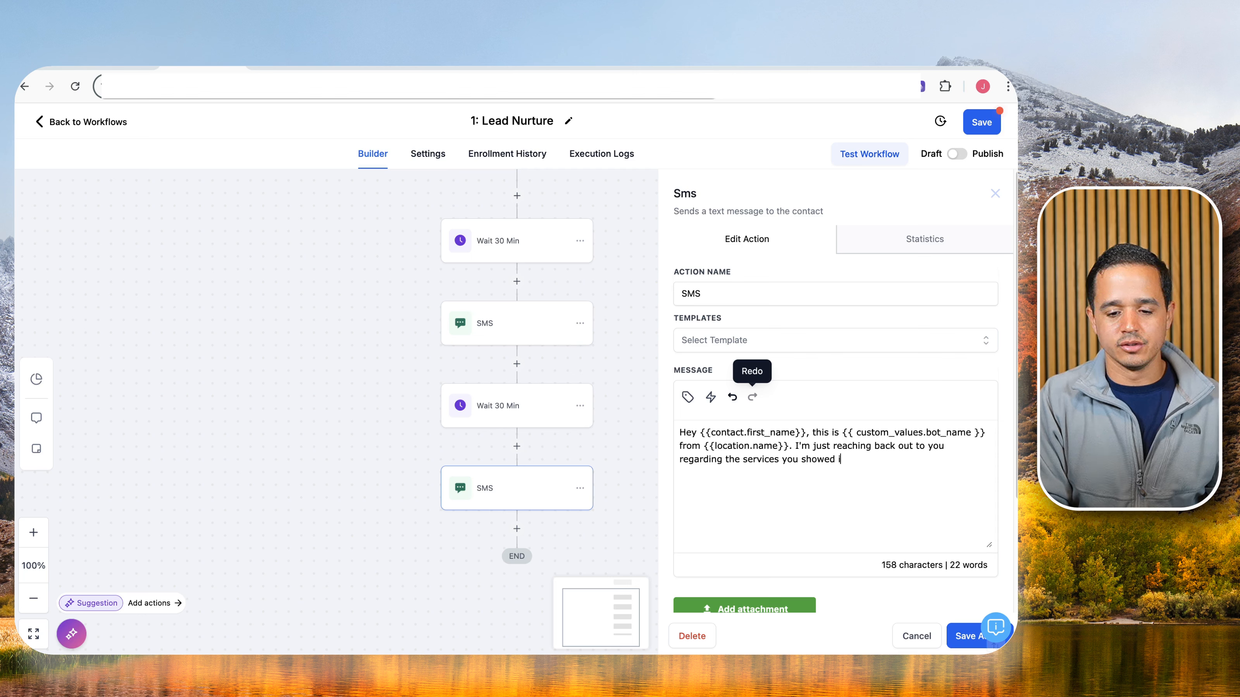
text(nterest in )
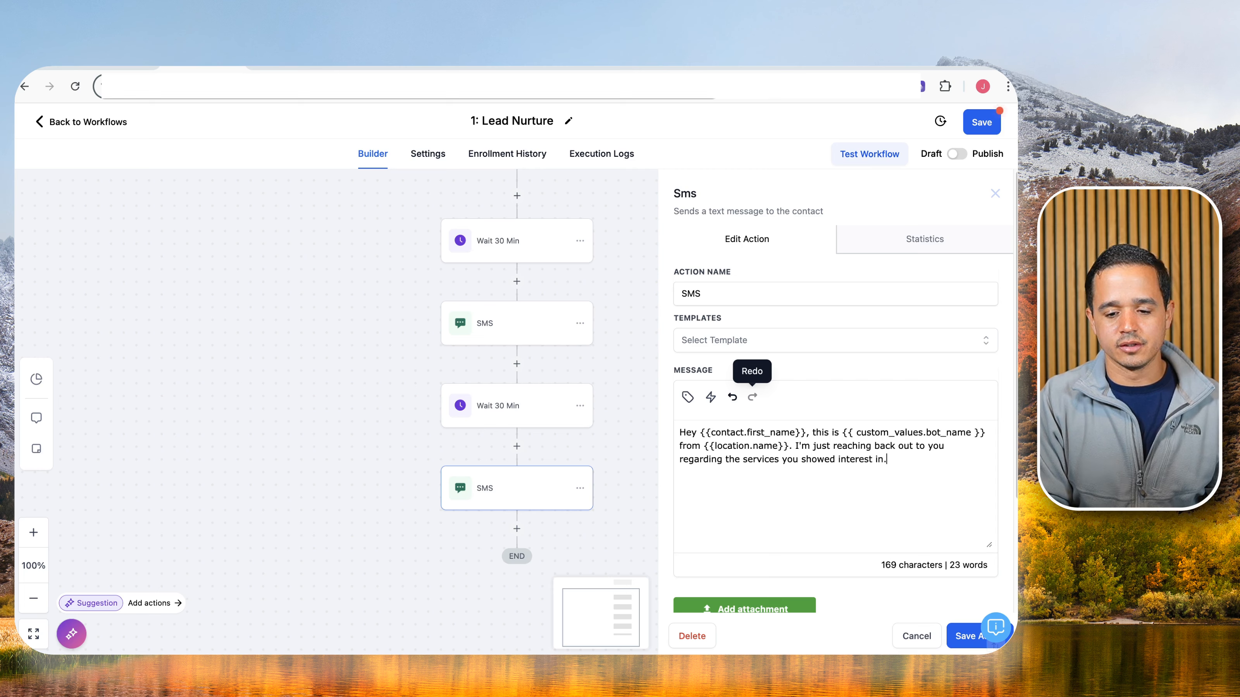
text(. Are you still interested?)
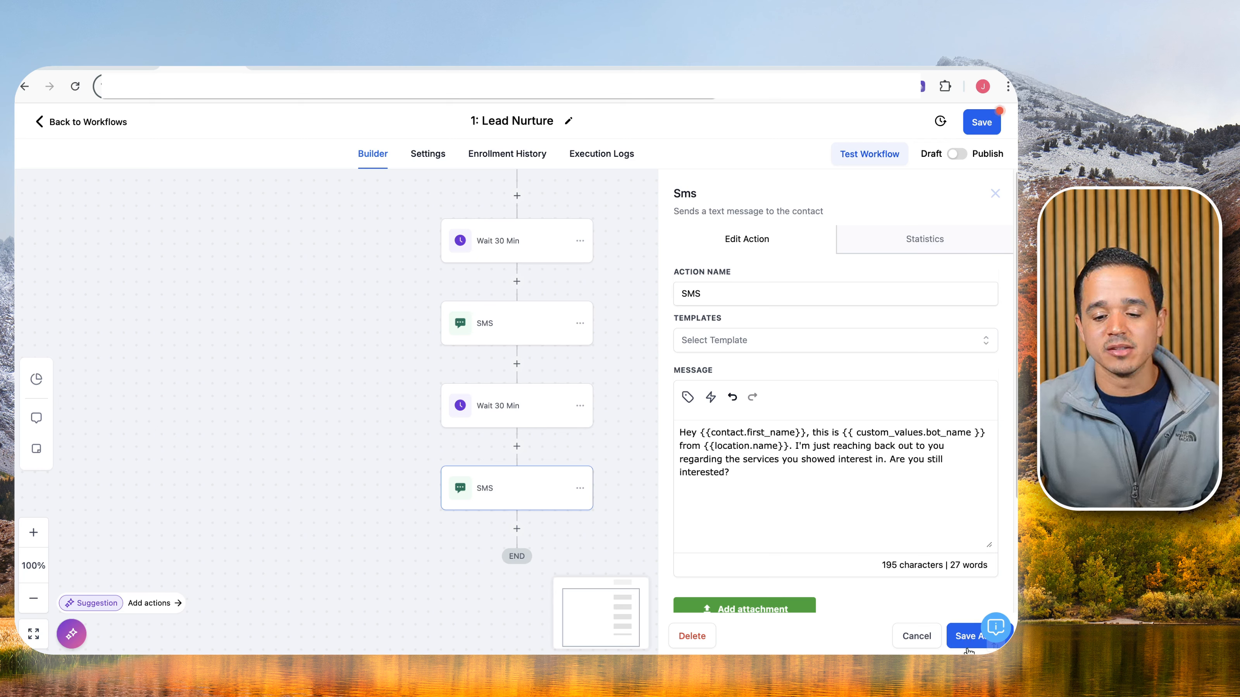
click(965, 636)
Save the workflow, then copy the second wait step and everything after it to the end.
click(982, 122)
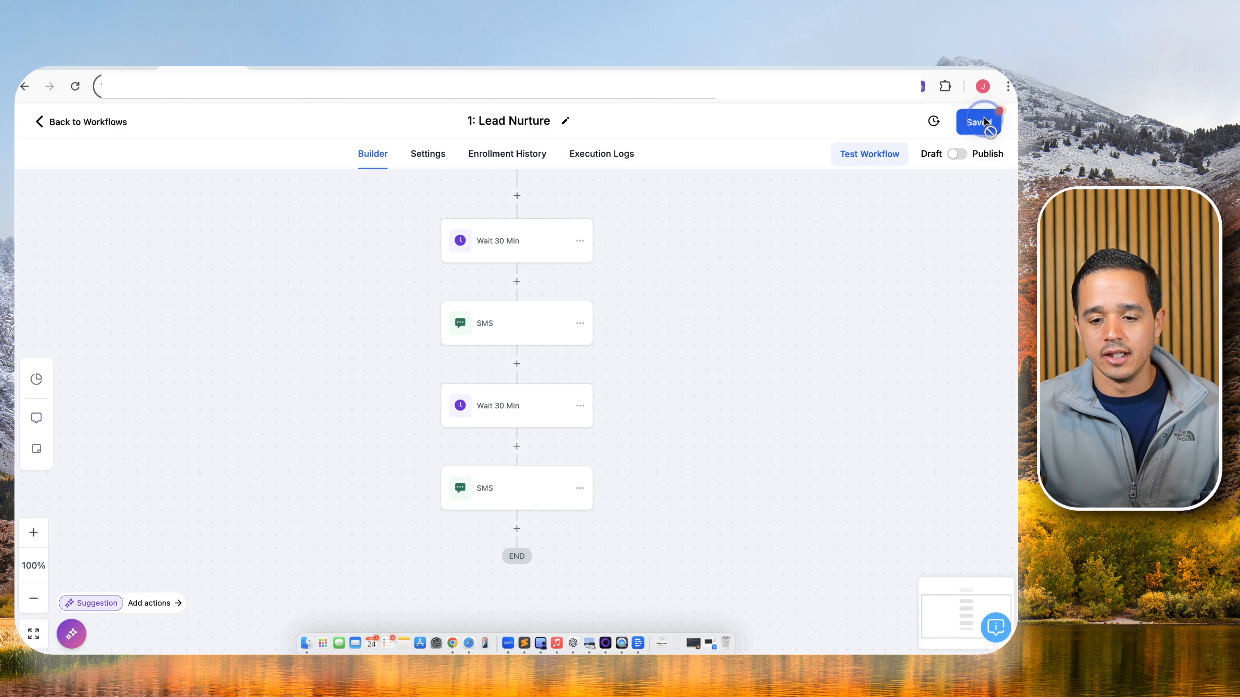
click(581, 370)
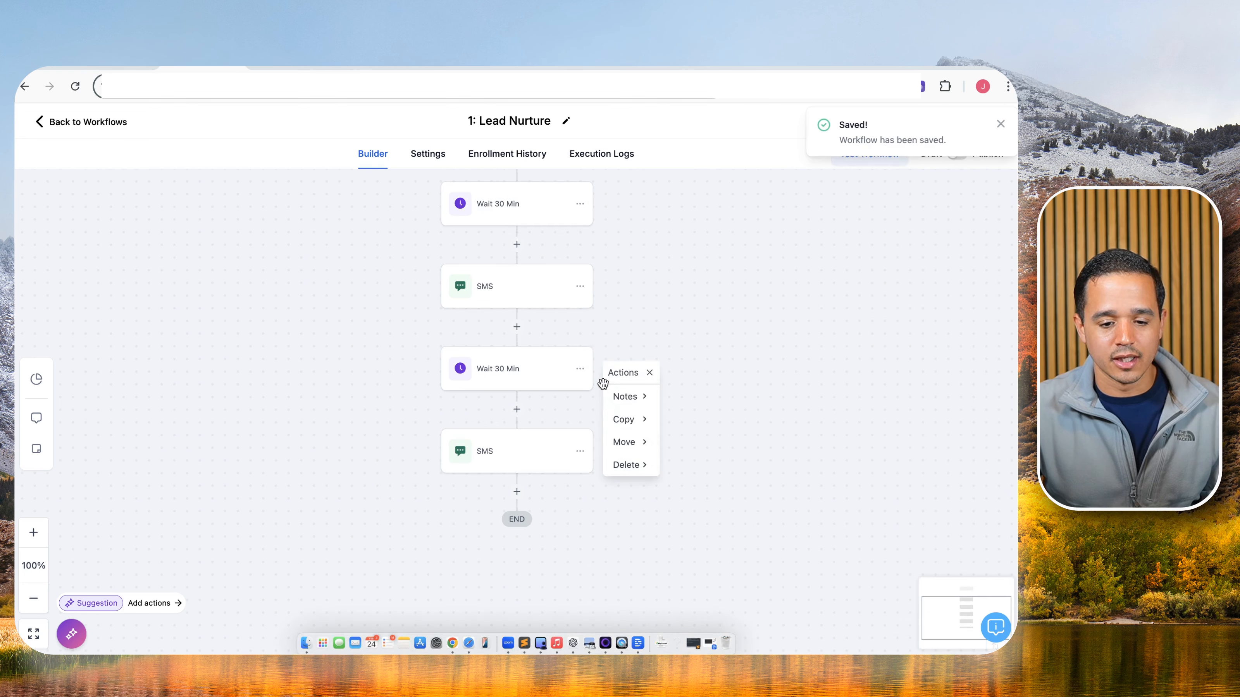
click(639, 420)
click(715, 421)
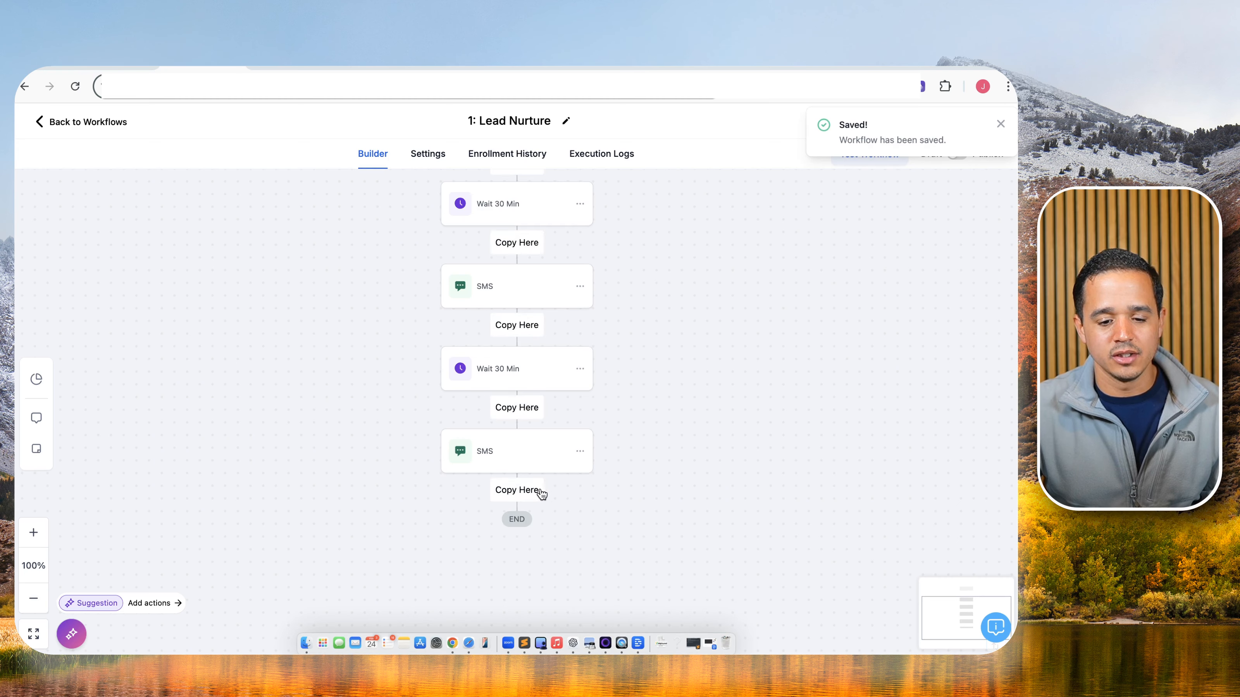
click(540, 492)
Rename the new wait step to 'Wait 1 Min', keeping it a time delay.
click(517, 517)
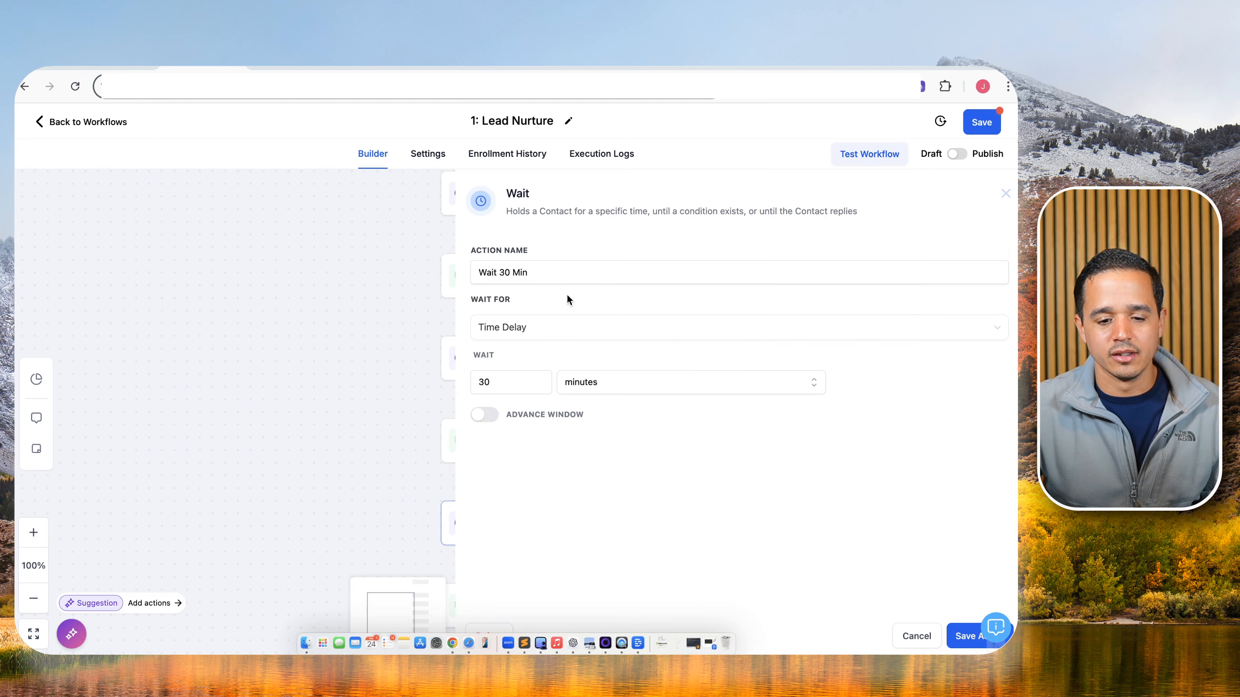
double_click(503, 272)
text(1)
click(513, 334)
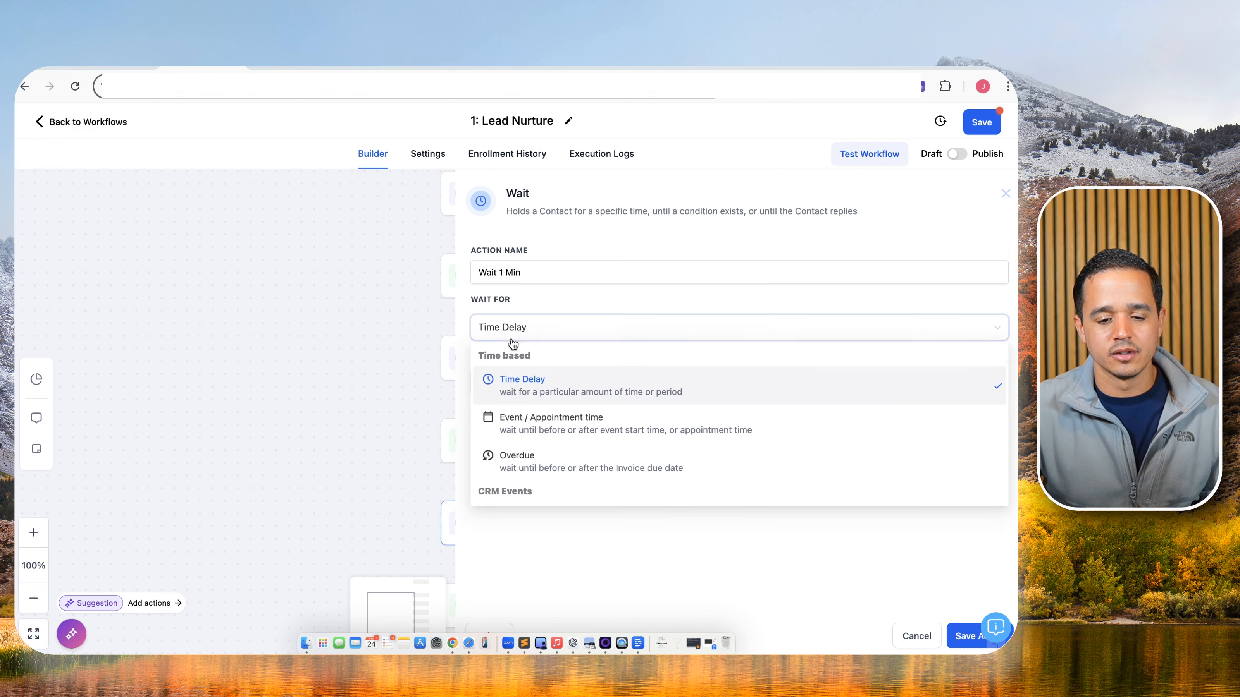
click(560, 391)
Set the new wait's delay to 1 minute, save it and the workflow, then select the last SMS text.
double_click(540, 383)
text(1)
click(590, 384)
click(608, 434)
click(954, 635)
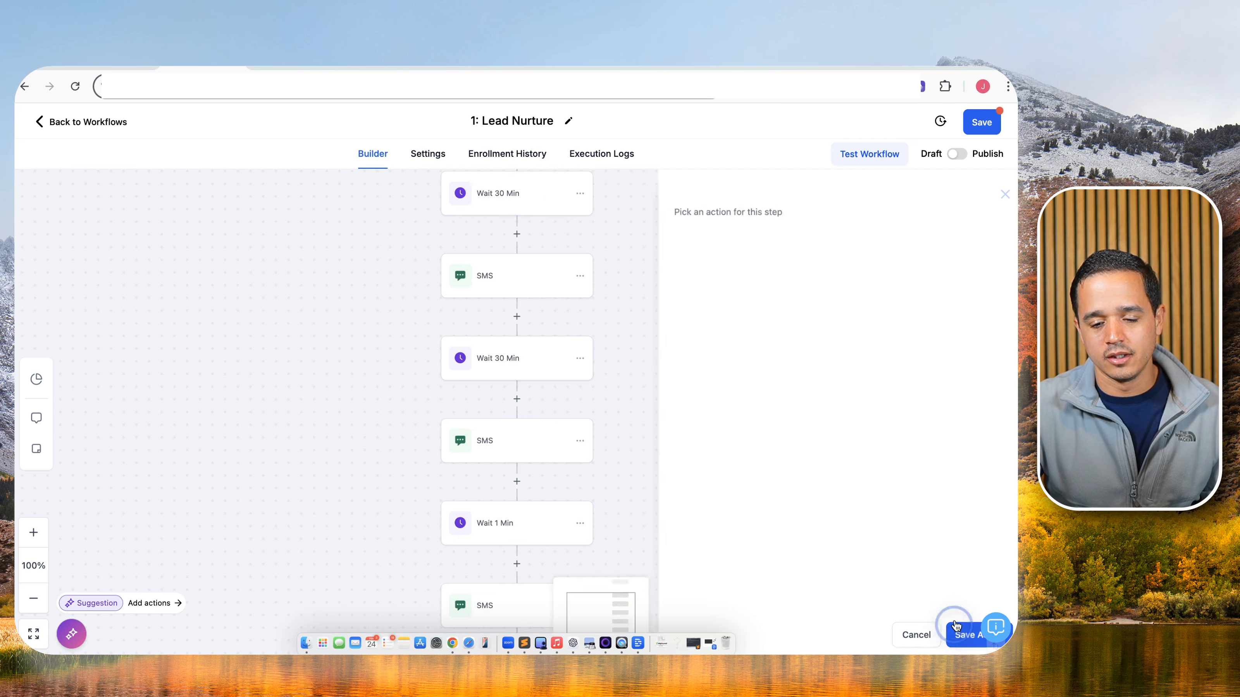
click(969, 130)
click(533, 459)
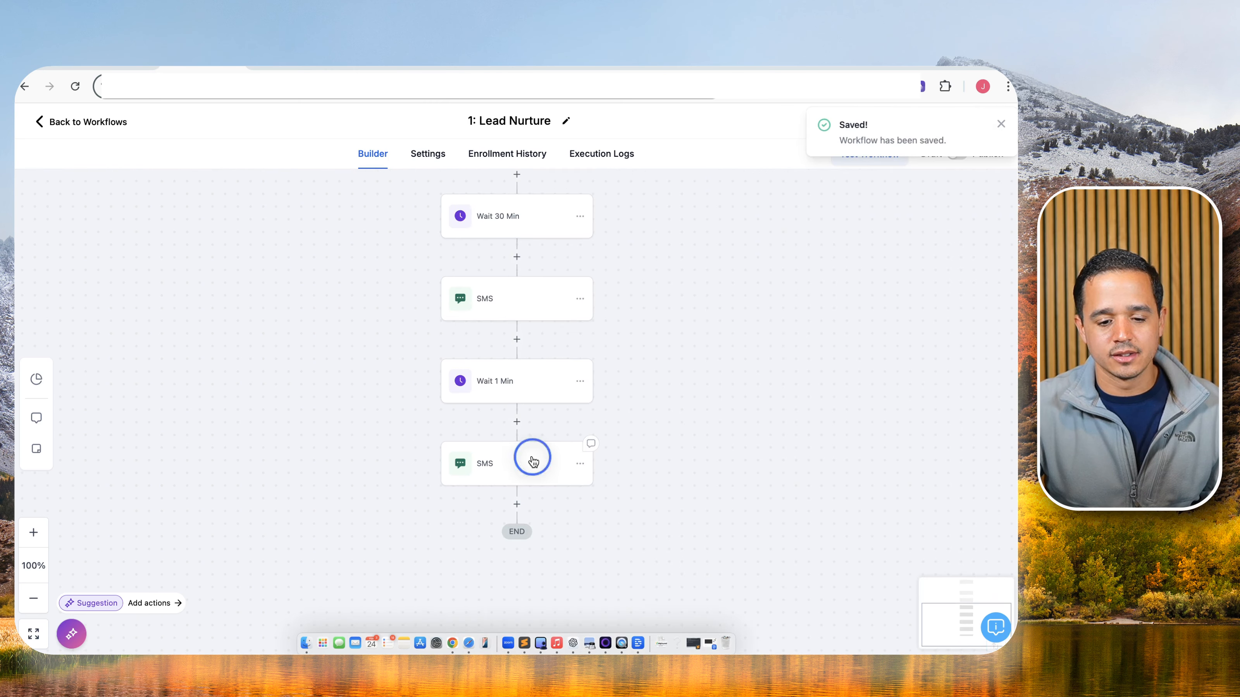
drag(739, 474, 631, 414)
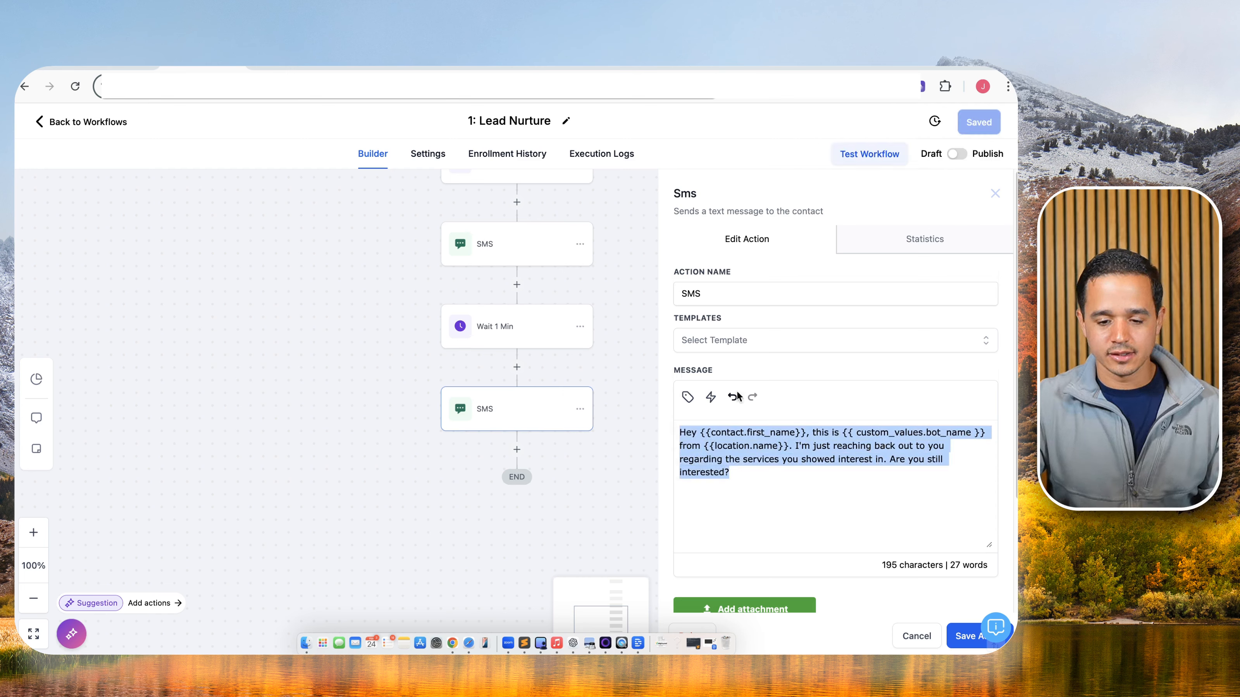
Drop 'Hey' and replace the old wording with 'I don't mean to bother. I just wanted to make sure we served you best. If you are still interested let me know.'.
click(692, 434)
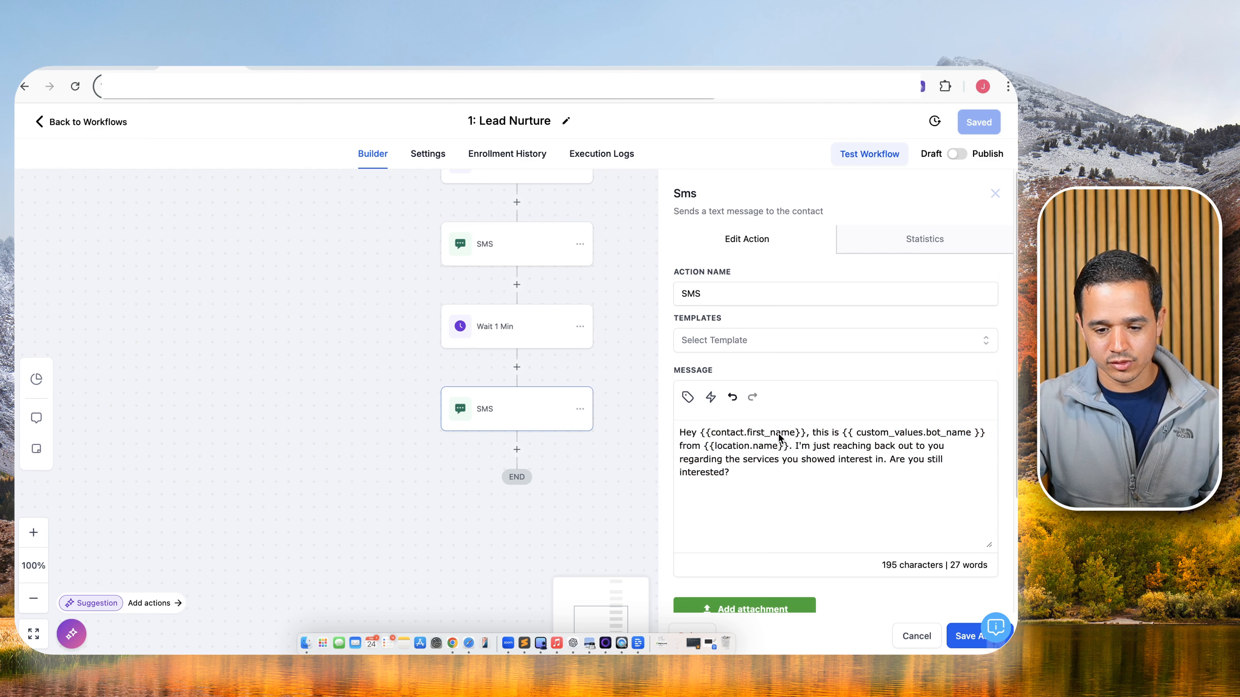
drag(700, 434, 665, 439)
key(BackSpace)
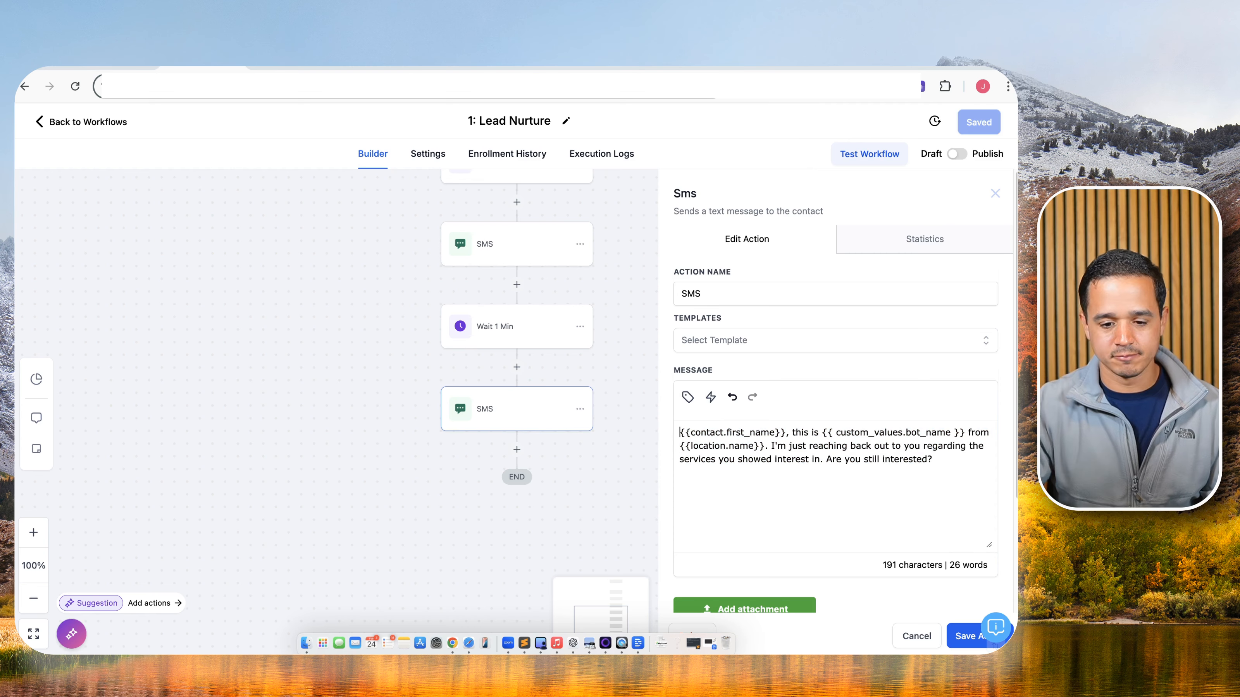
click(794, 433)
drag(795, 433, 942, 459)
text(I don't )
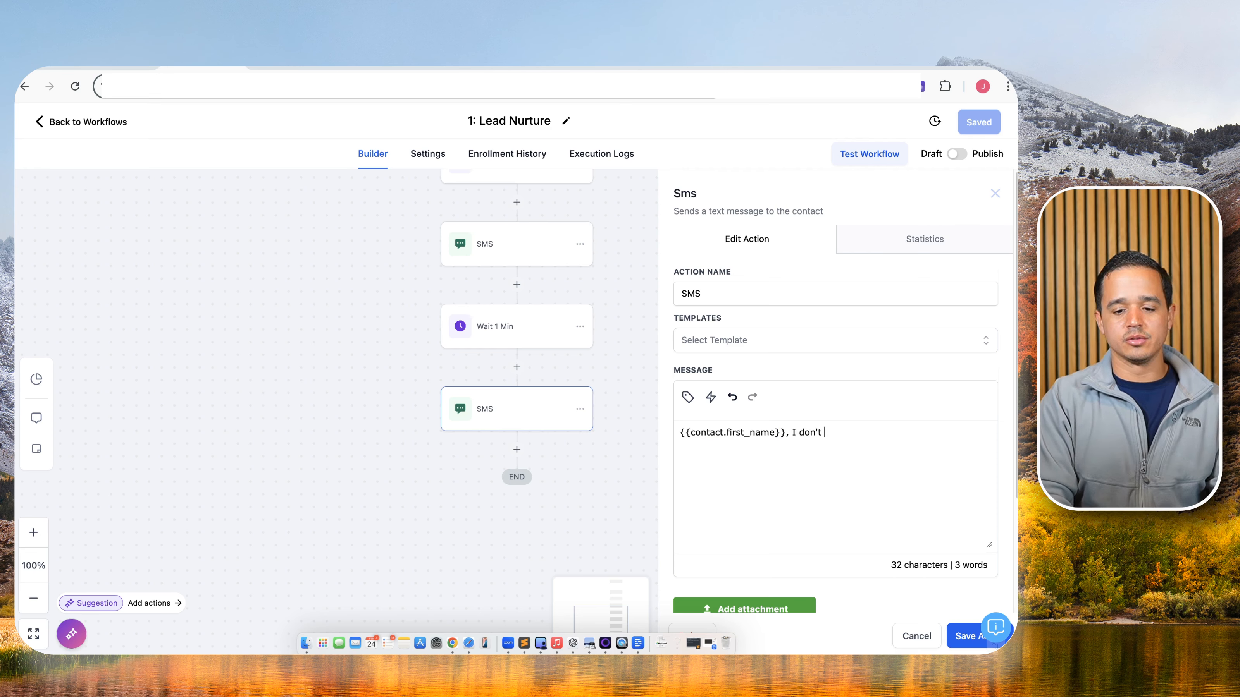
text(mean to b)
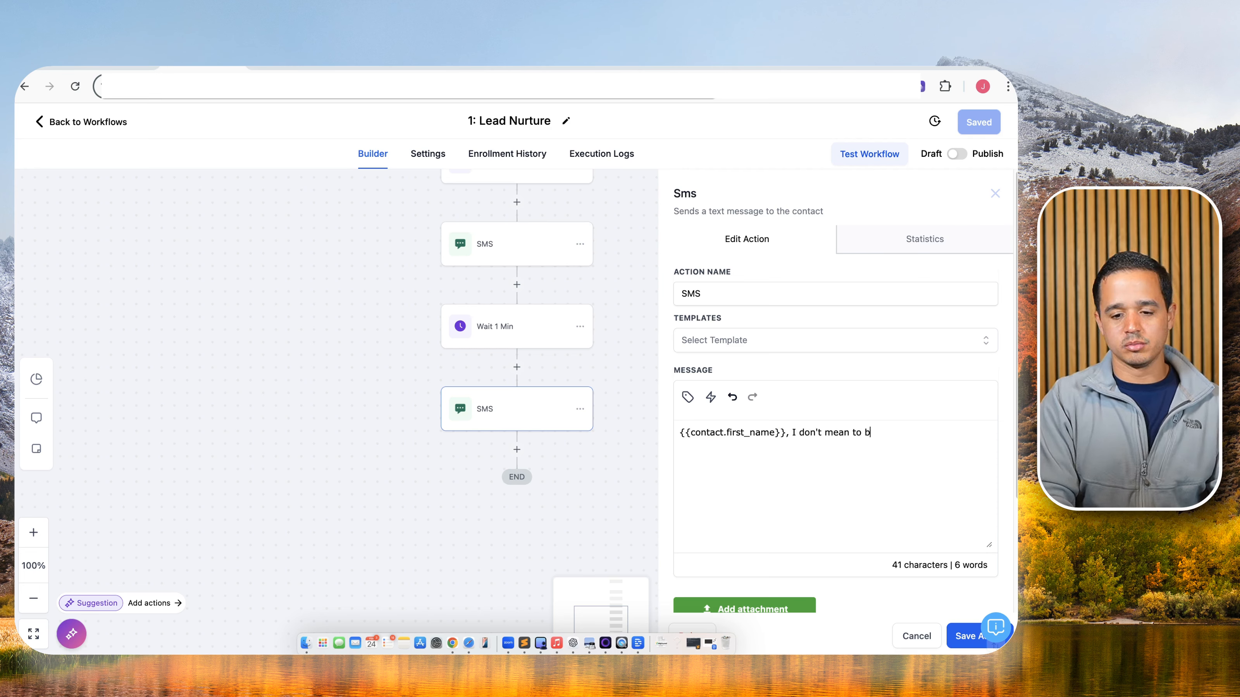
text(other. I w)
key(BackSpace)
key(BackSpace)
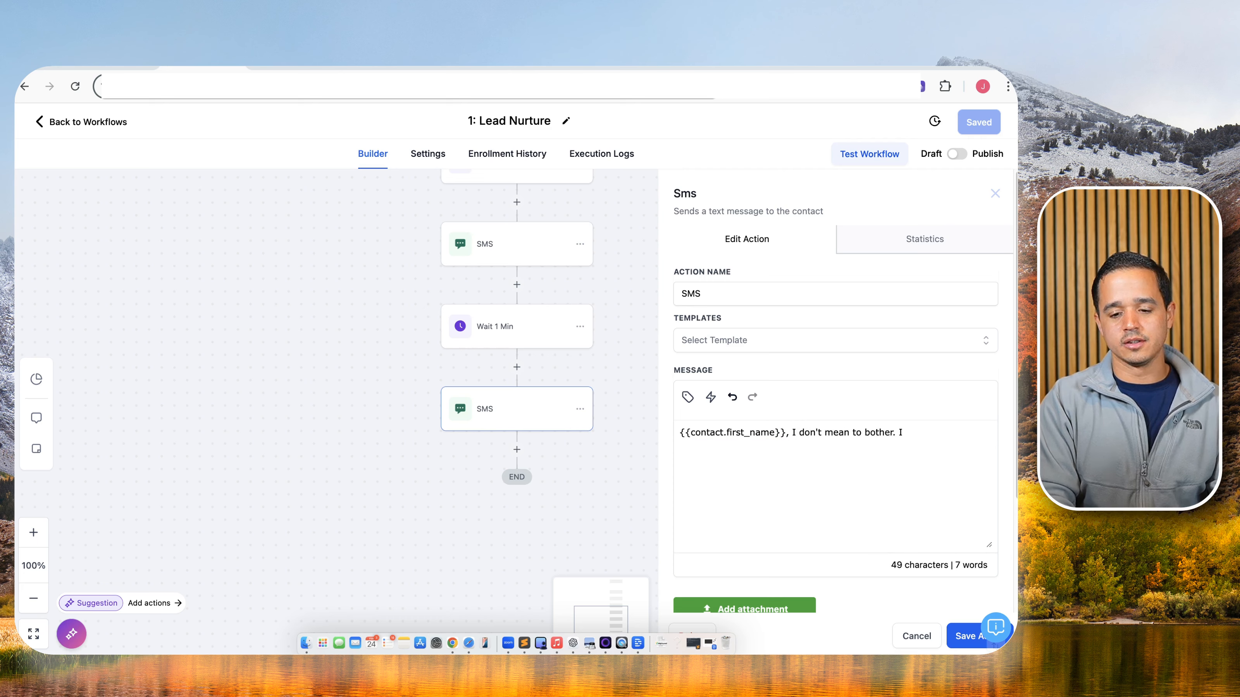
text(just wanted to make sure we served you )
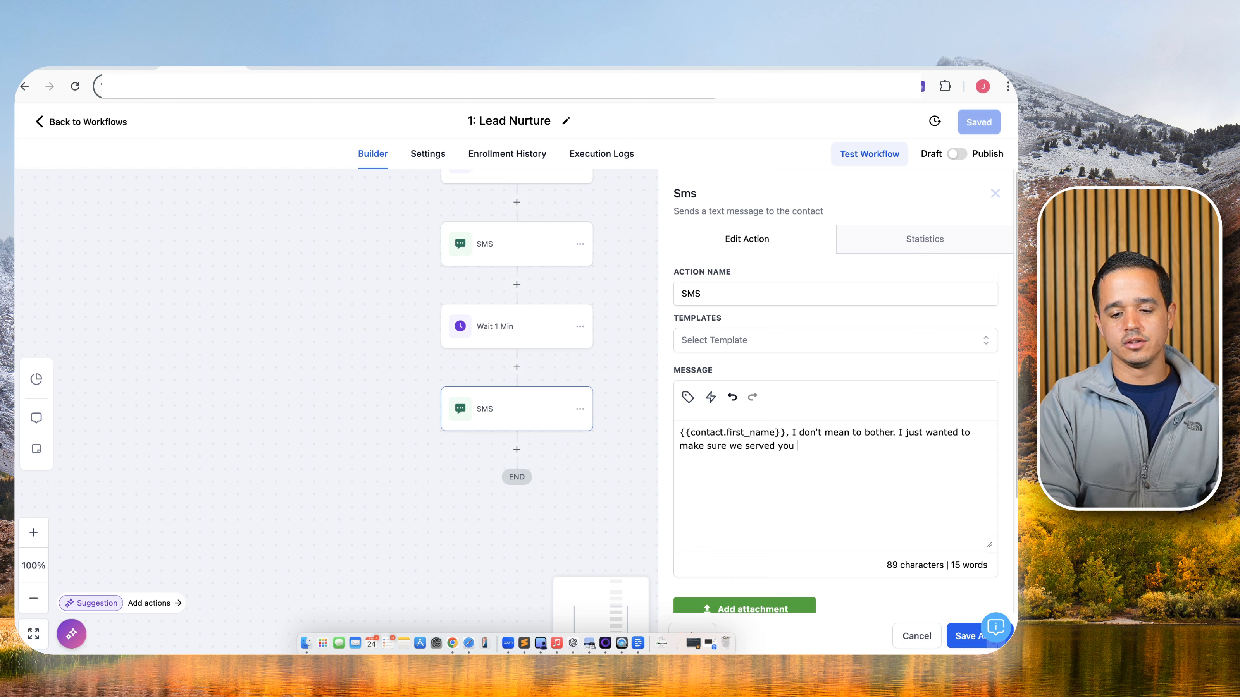
text(best. If you a)
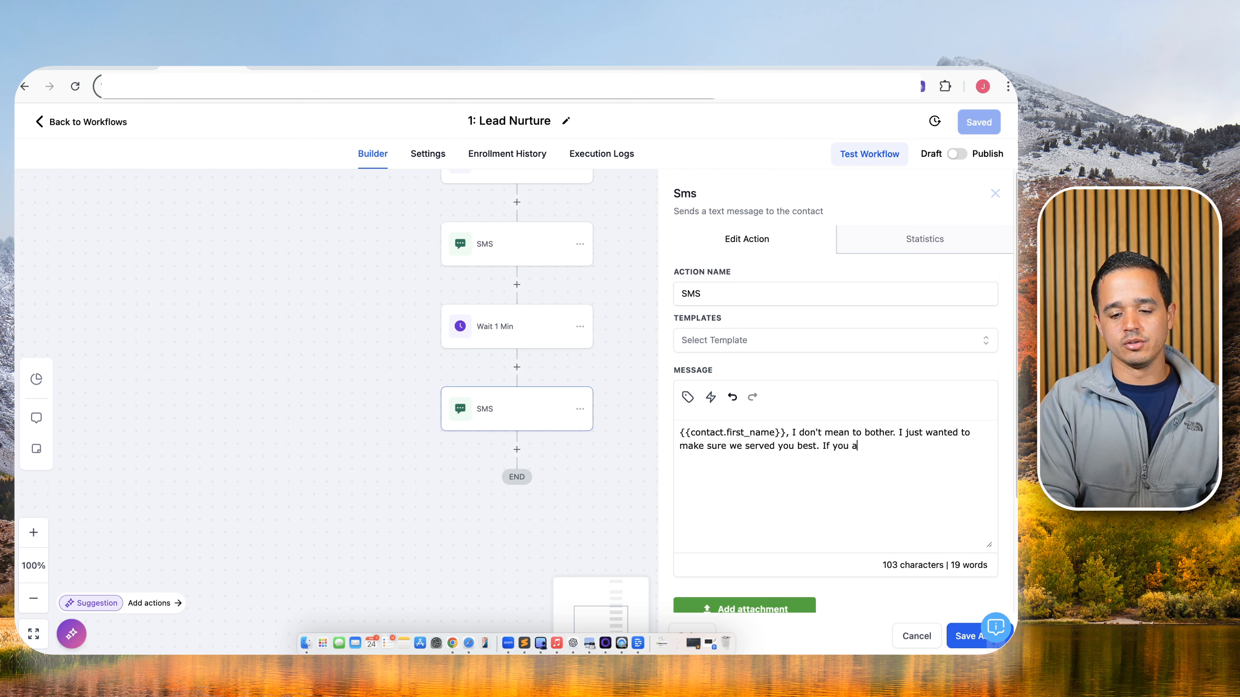
text(re still i)
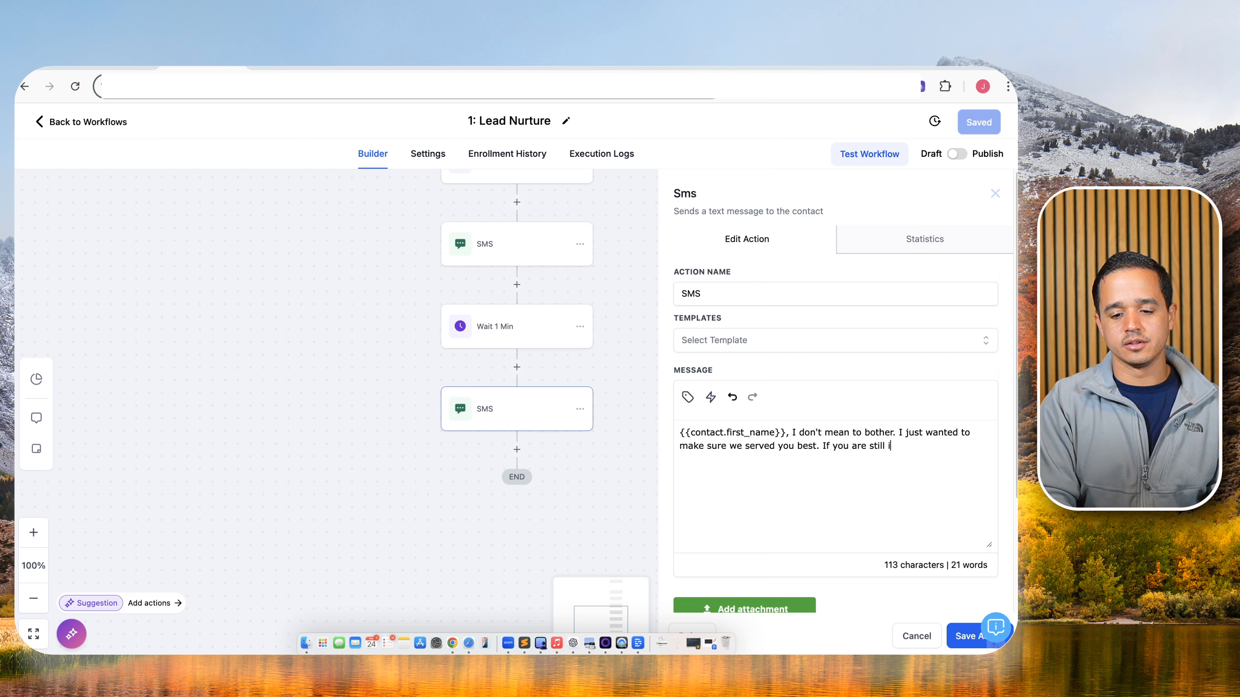
text(nterested)
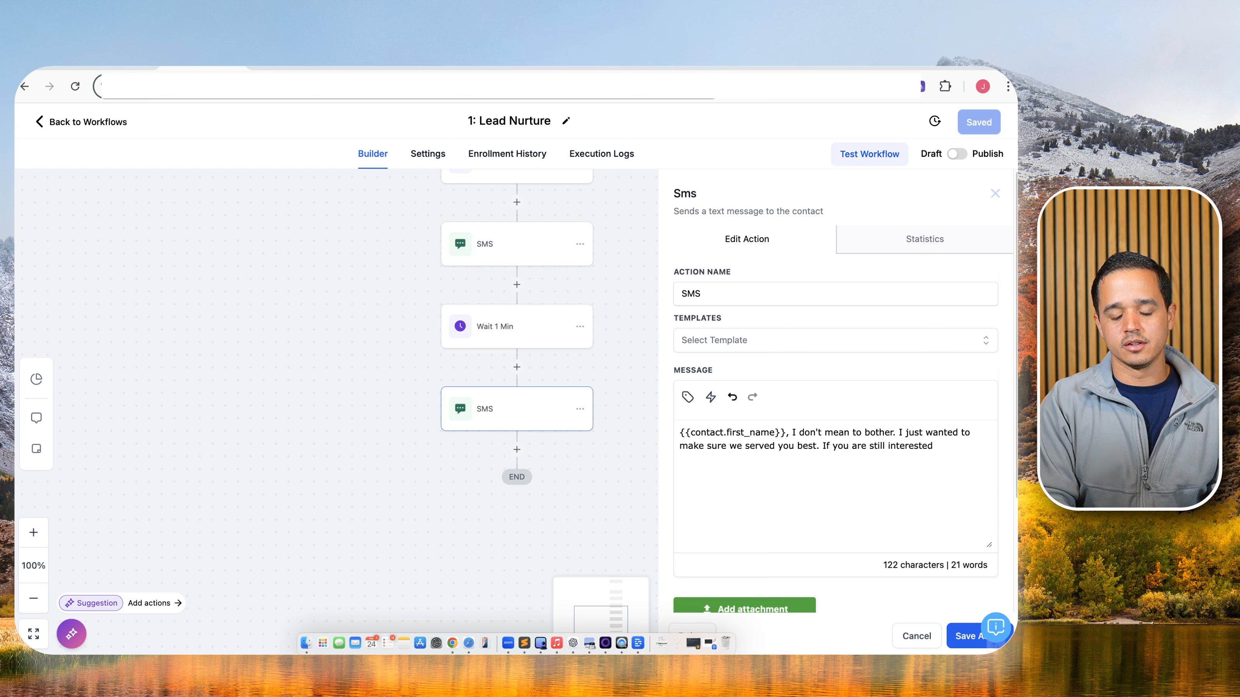
text( let me know. I)
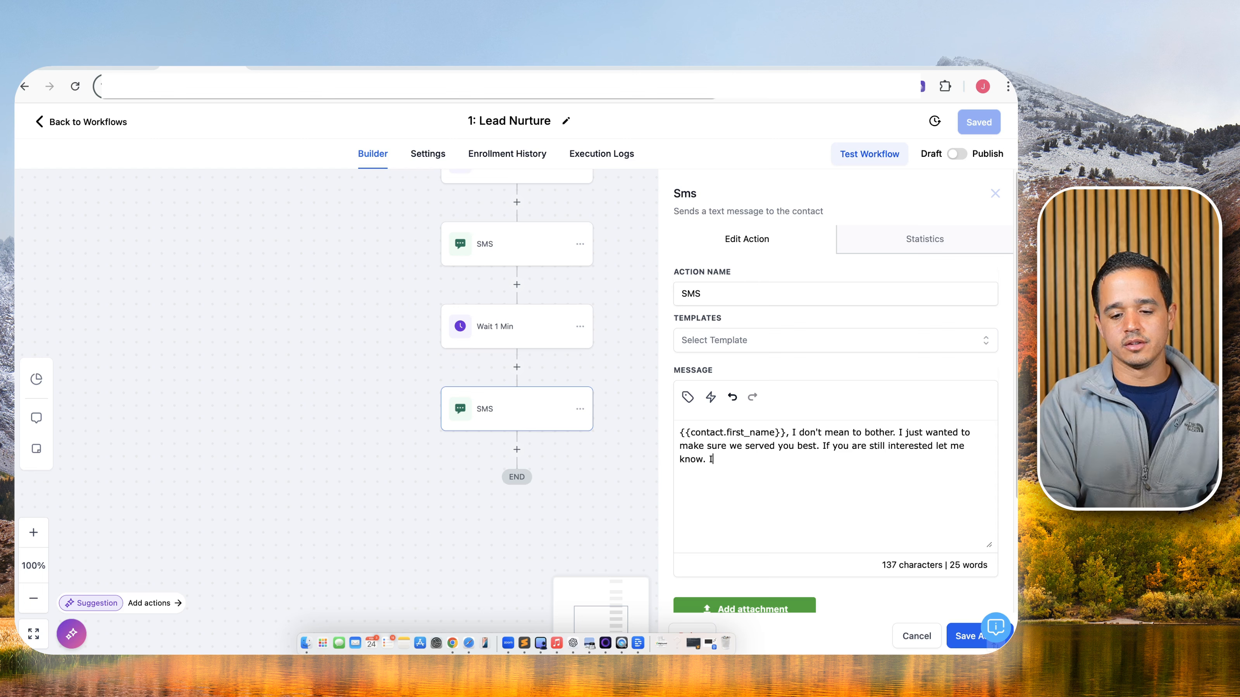
text(f not fee)
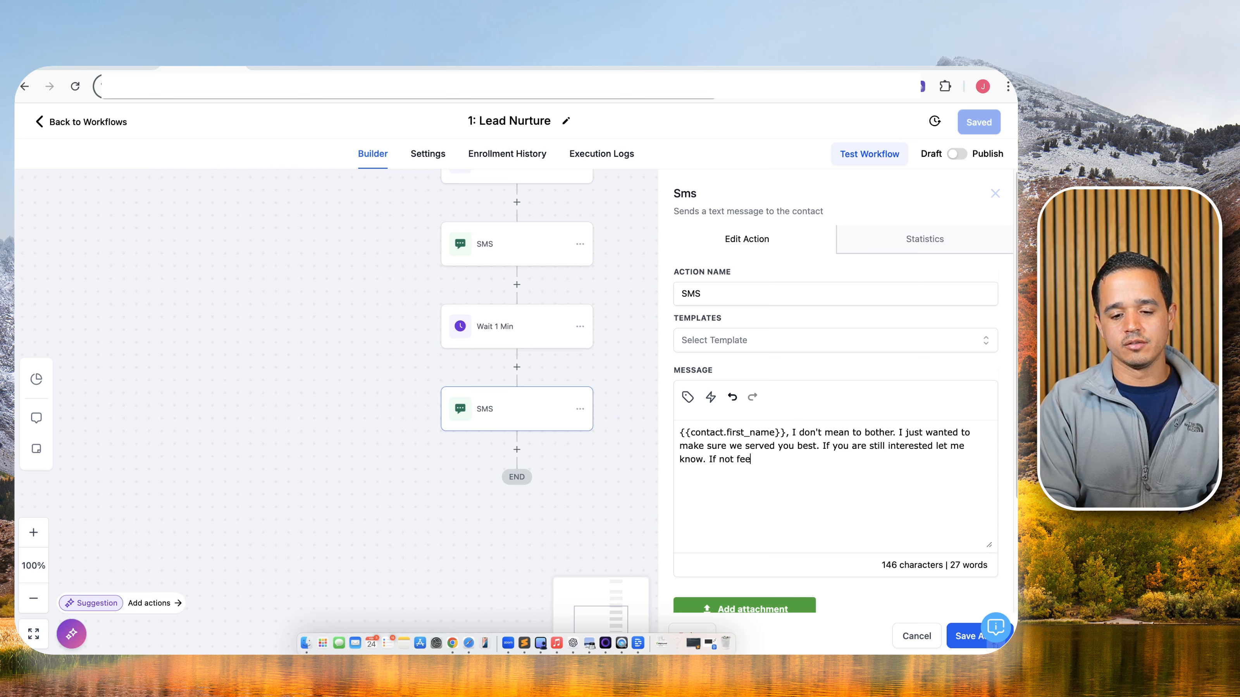
text(l free to repl)
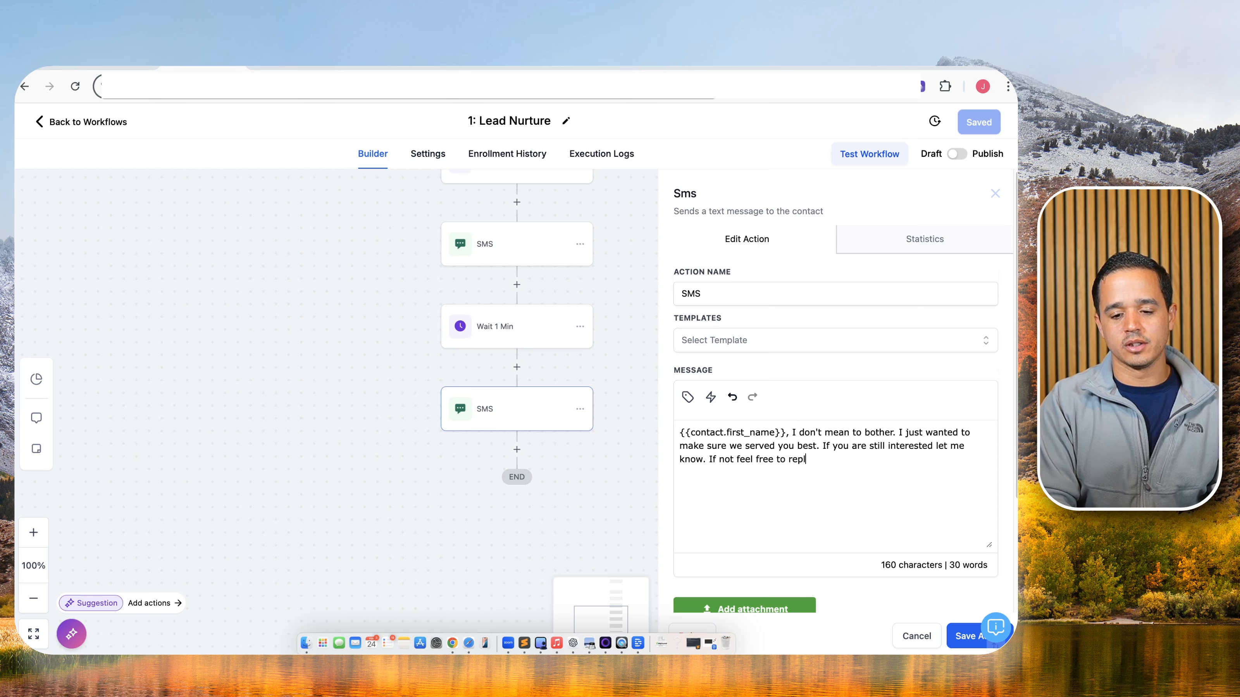
text(y with END)
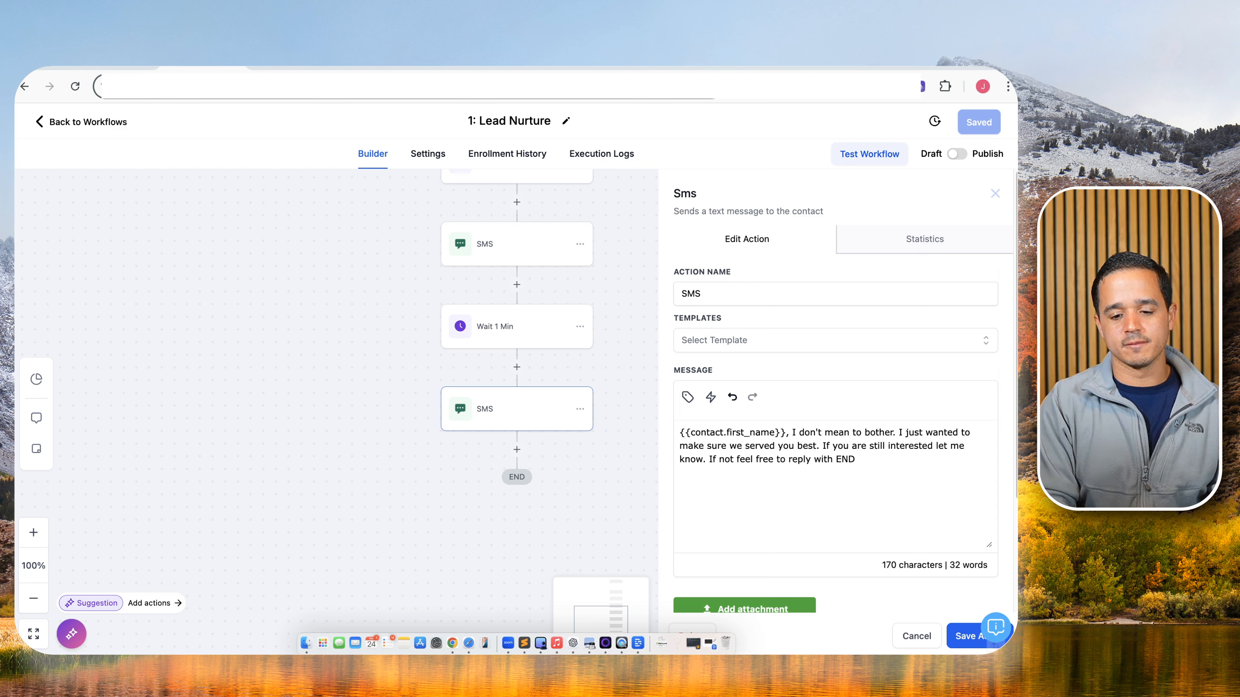
text( in order)
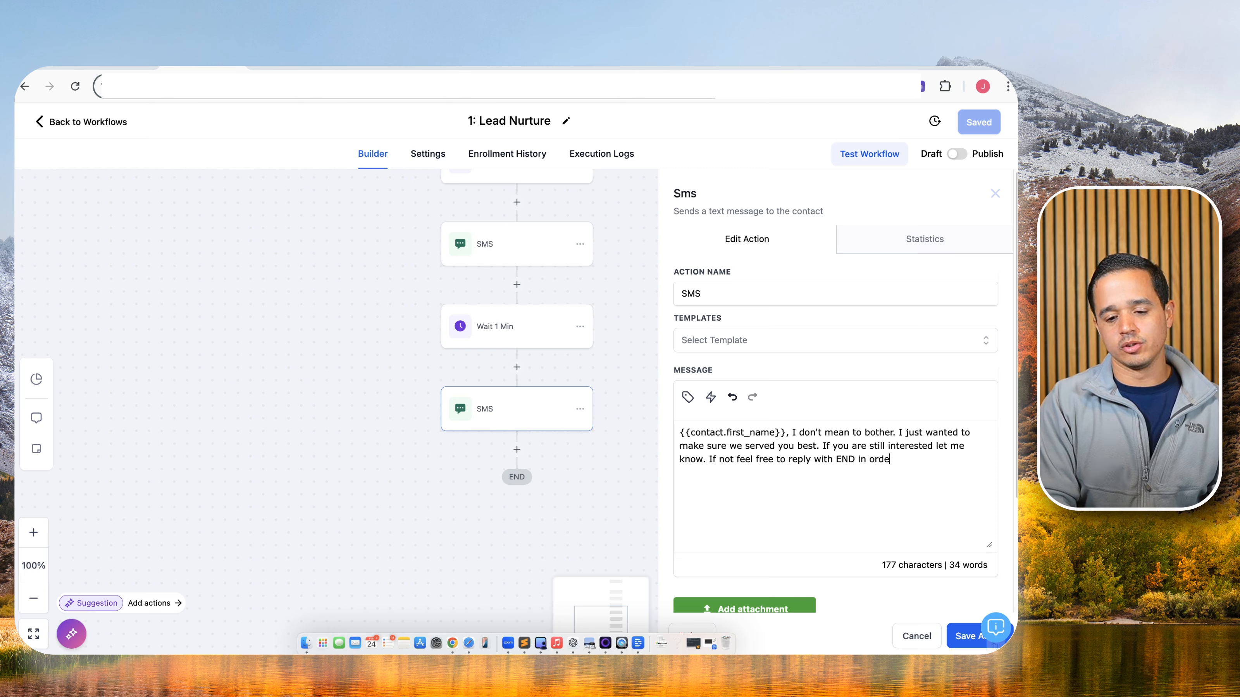
End the SMS with 'to be removed from our list' and replace END with STOP.
key(BackSpace)
key(BackSpace)
key(BackSpace)
key(BackSpace)
key(BackSpace)
key(BackSpace)
key(BackSpace)
key(BackSpace)
text(t)
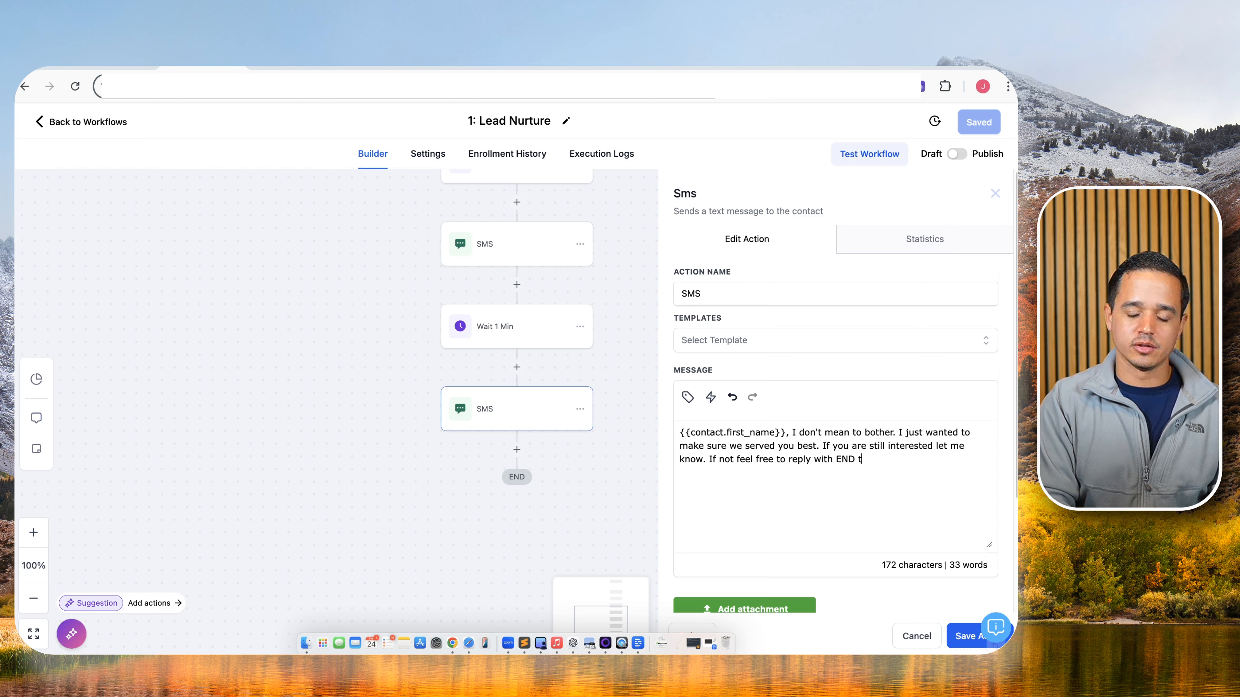
text(o be removed from our list.)
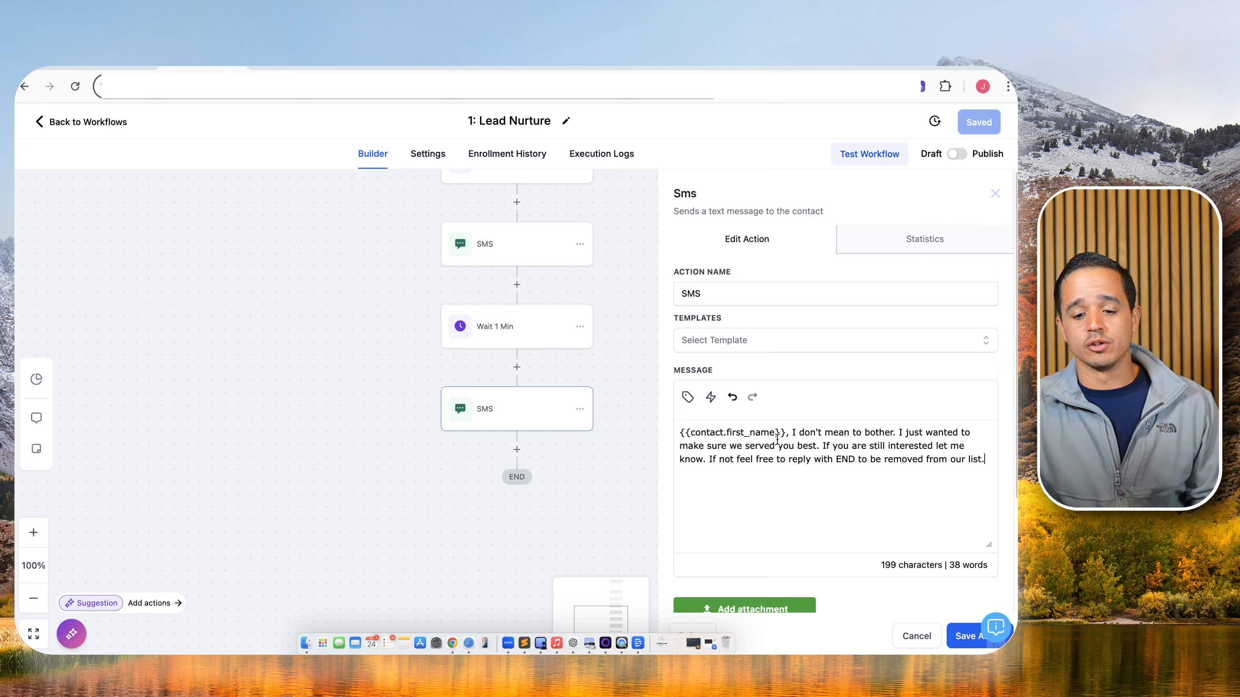
double_click(846, 458)
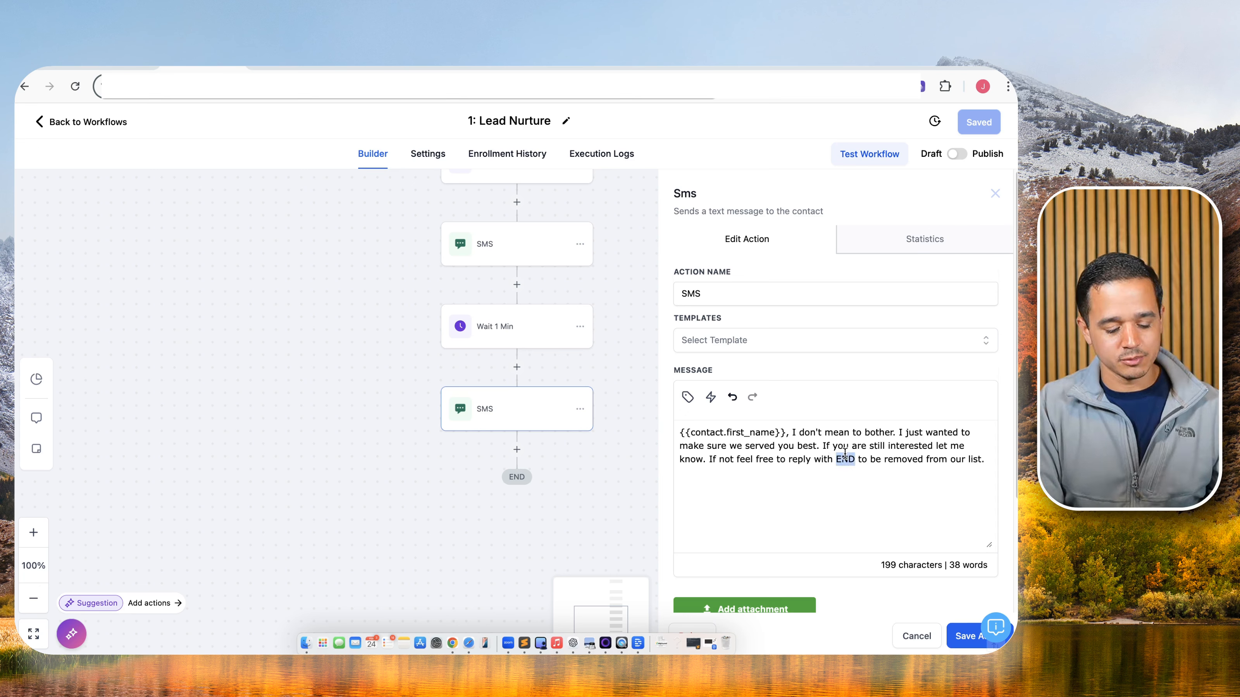
text(STOP)
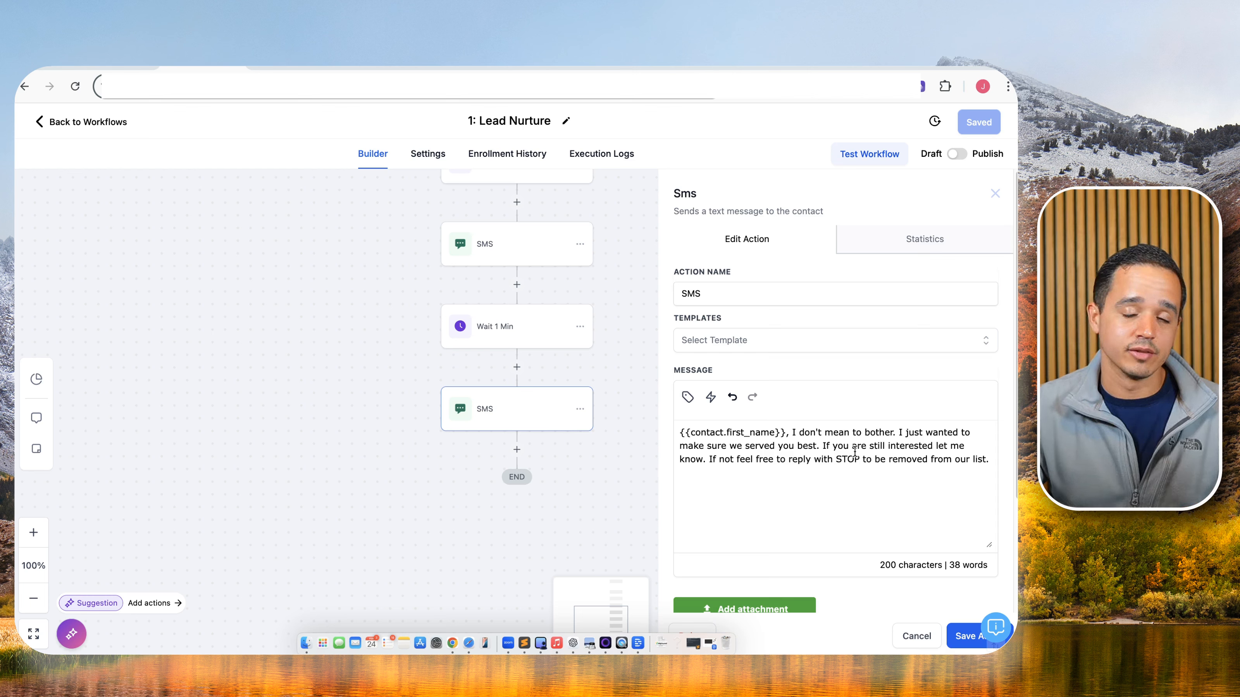
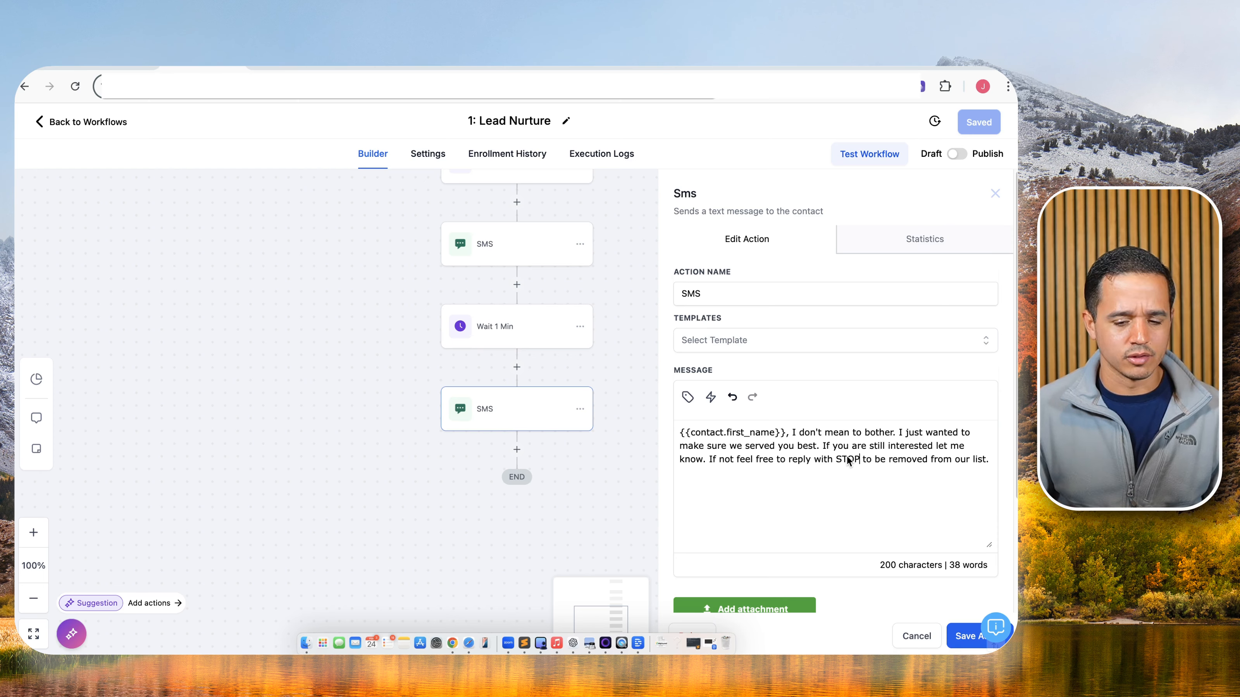
Save the final STOP opt-out SMS step, then save the 1: Lead Nurture workflow and review it.
click(955, 635)
click(995, 123)
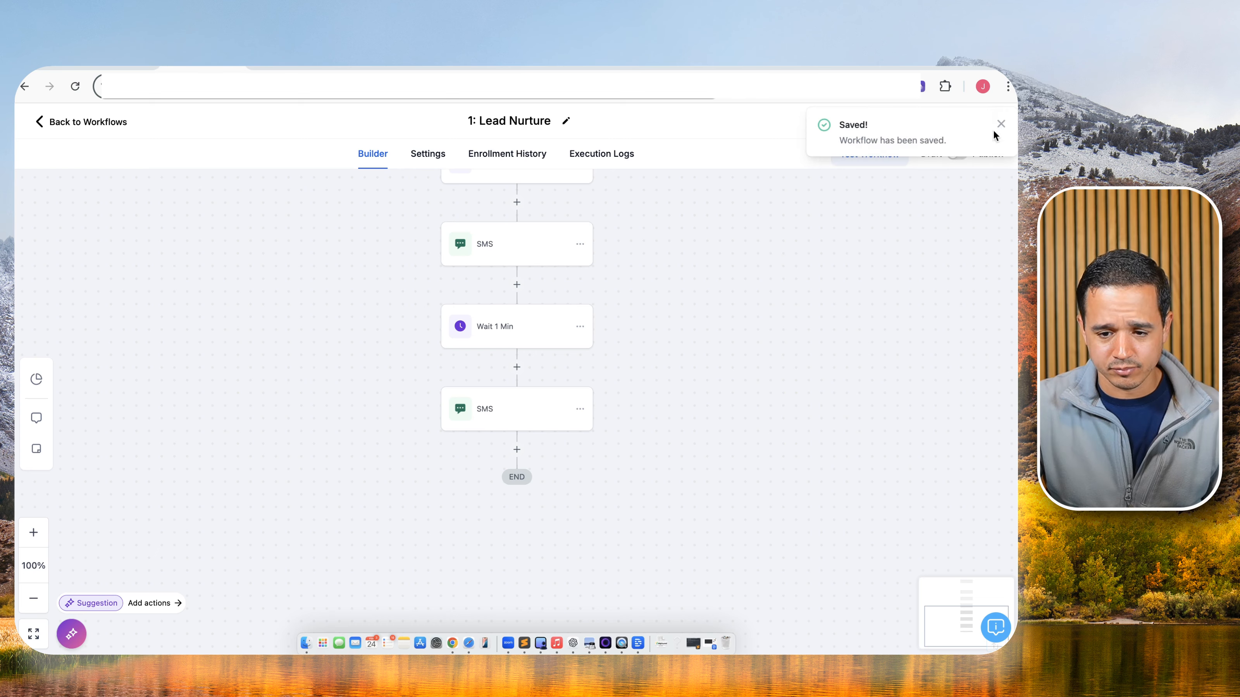
scroll(641, 332, up, 5)
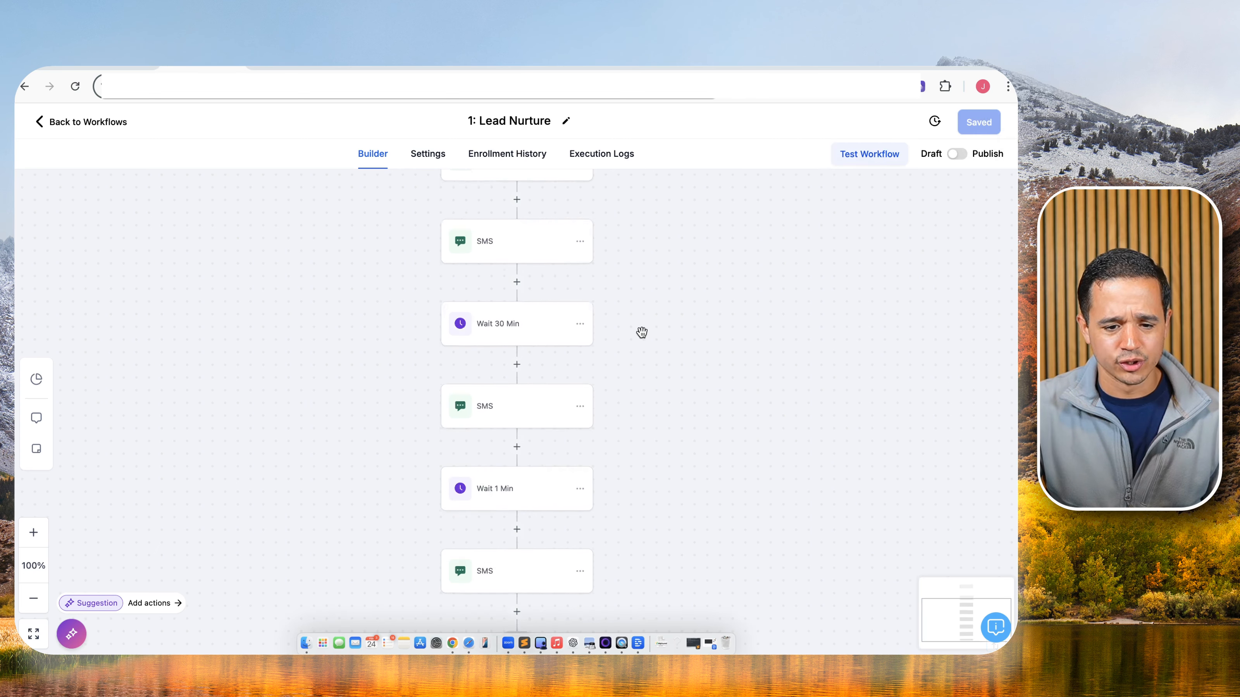
scroll(641, 333, down, 3)
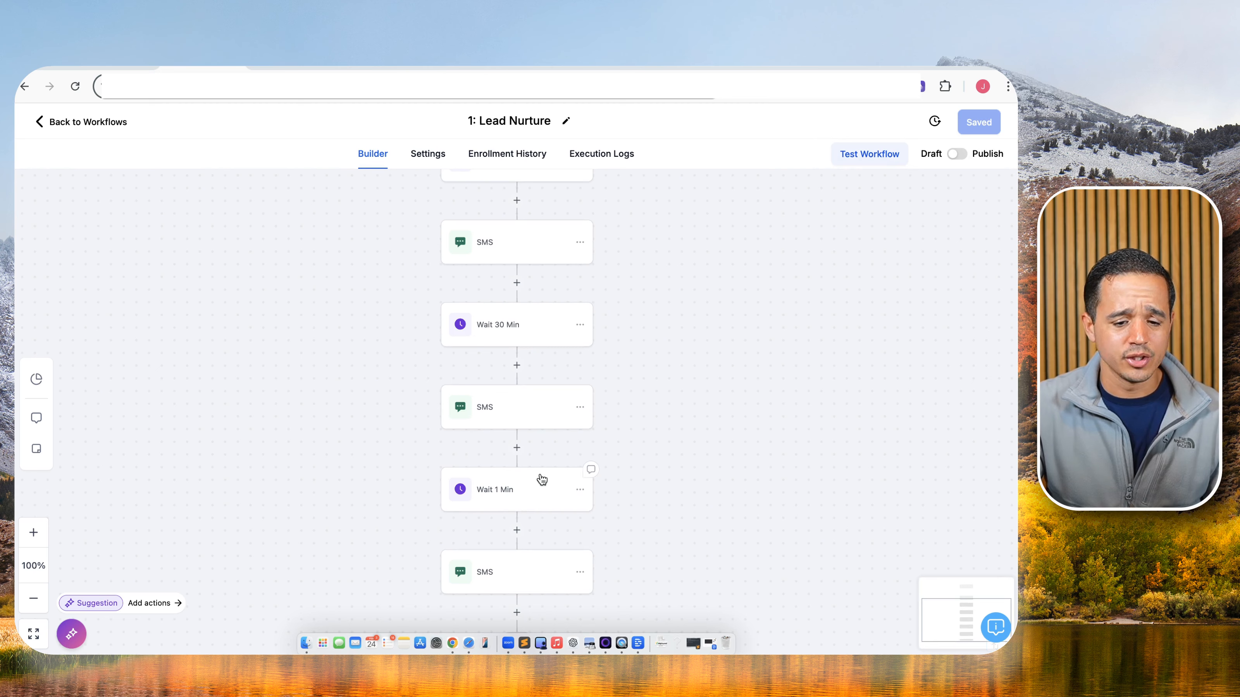
scroll(581, 471, down, 1)
scroll(586, 473, down, 2)
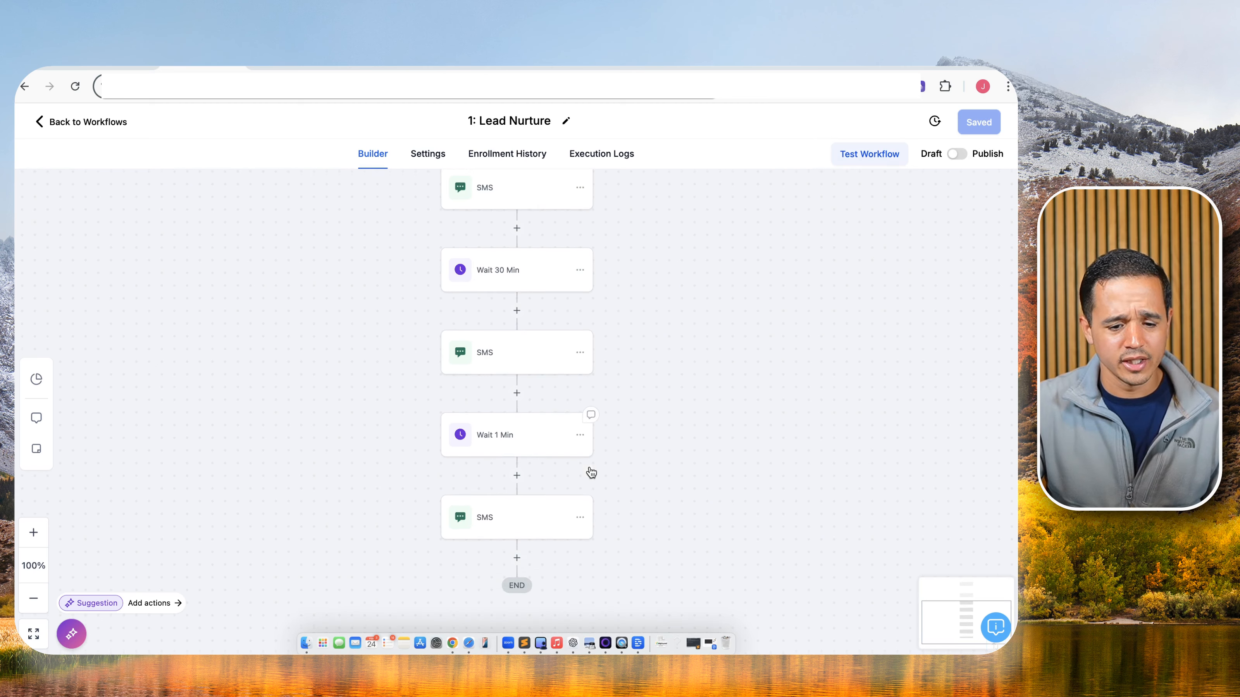
scroll(592, 449, down, 1)
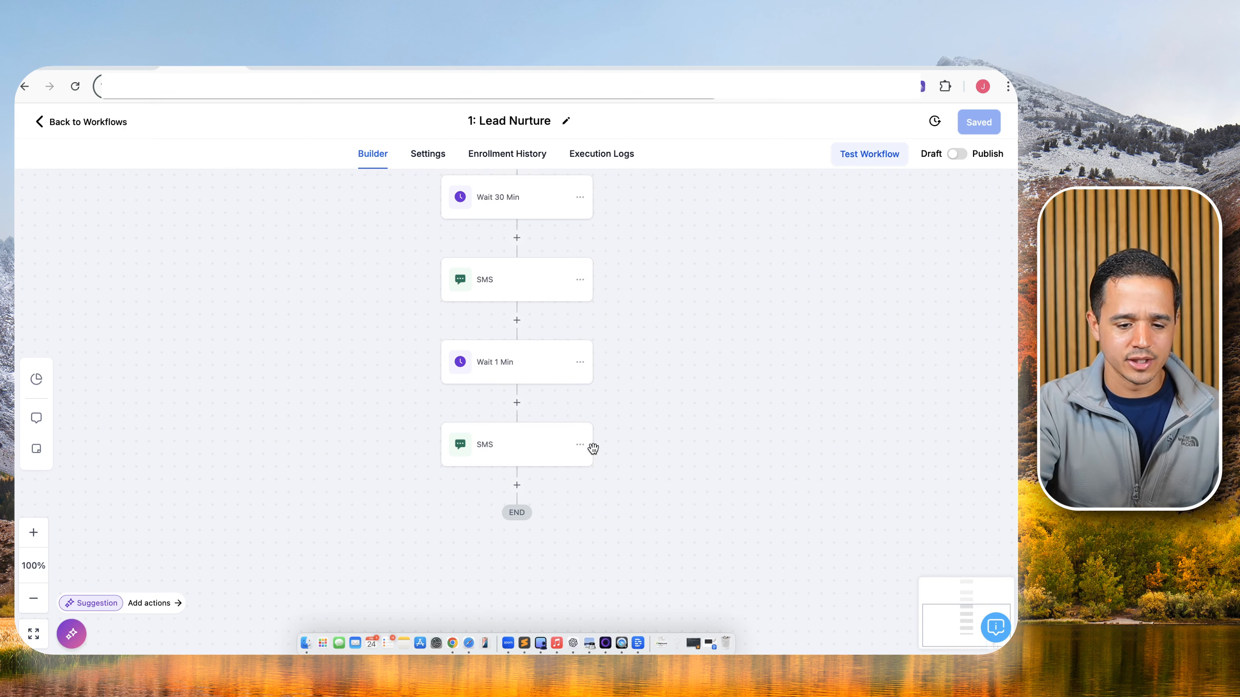
Rename the 1-minute wait step to 'Wait 1 Hour' and save the workflow.
click(486, 354)
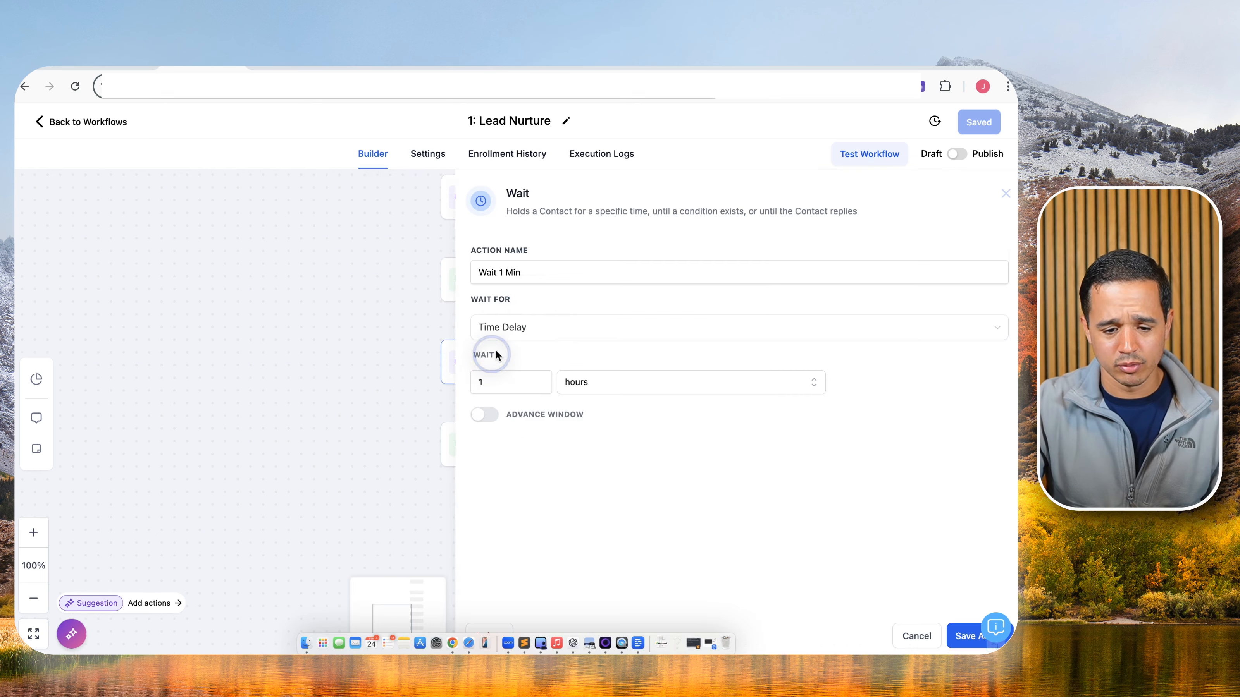
double_click(509, 270)
text(Hour)
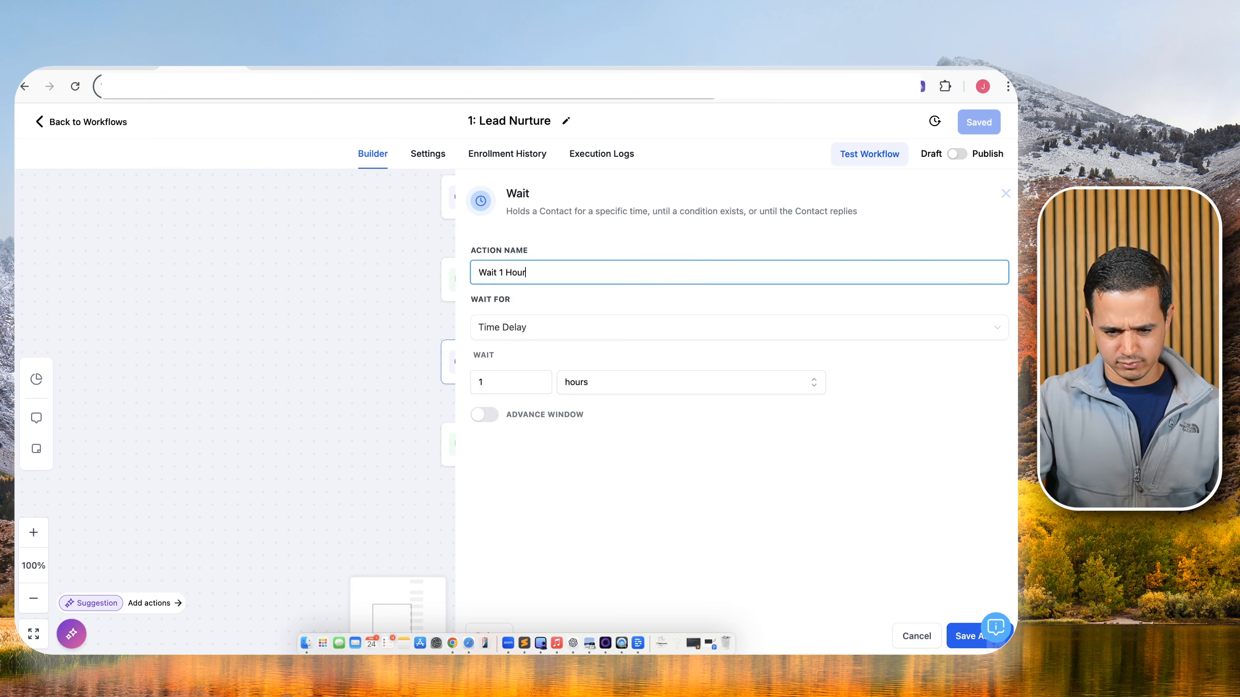
click(977, 636)
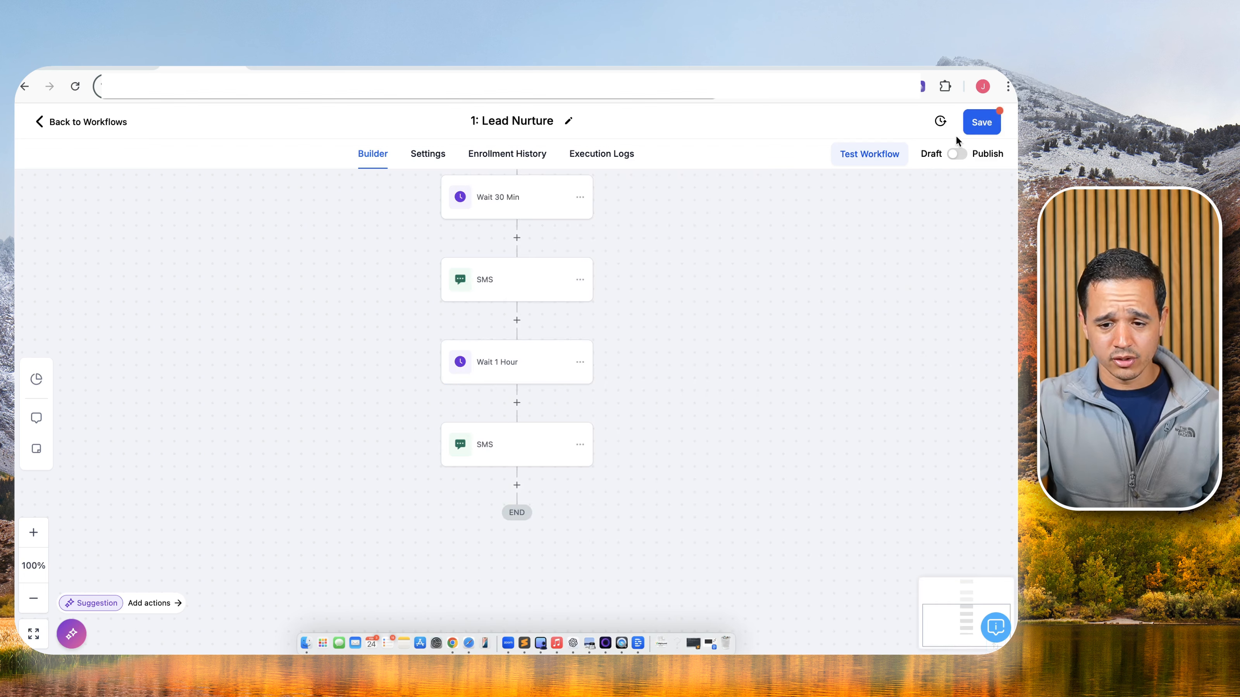
click(971, 123)
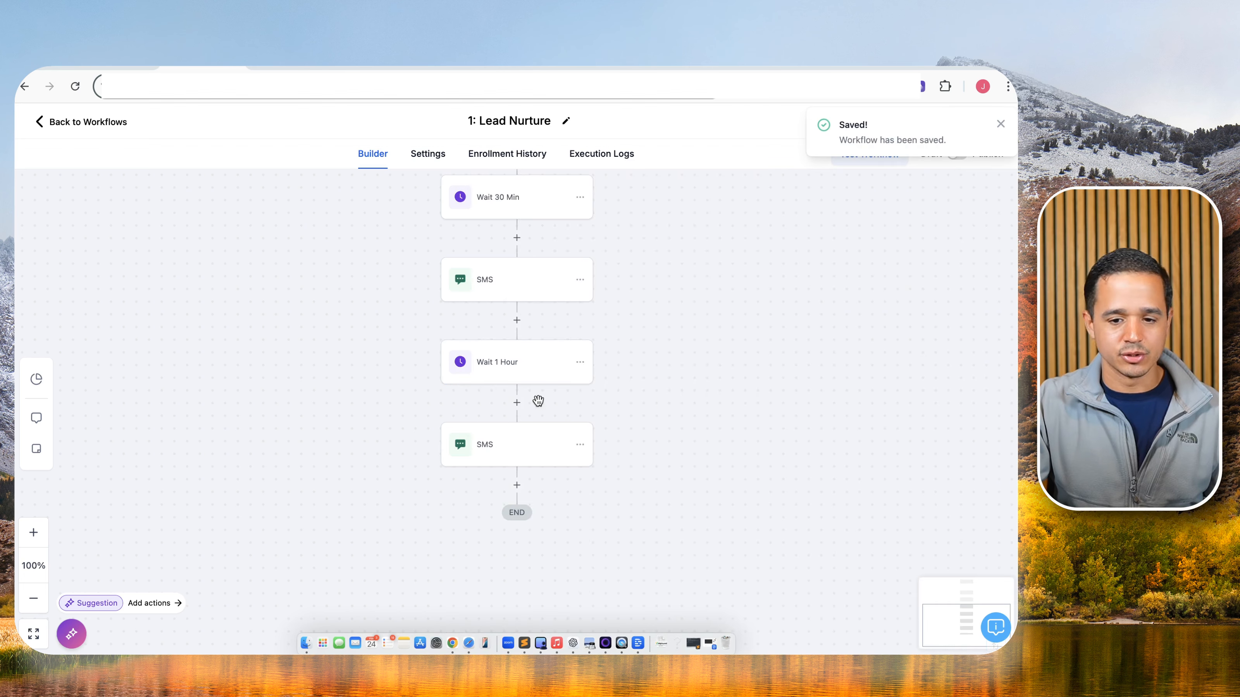
click(1000, 124)
Publish the 1: Lead Nurture workflow and save it as published.
scroll(634, 360, up, 5)
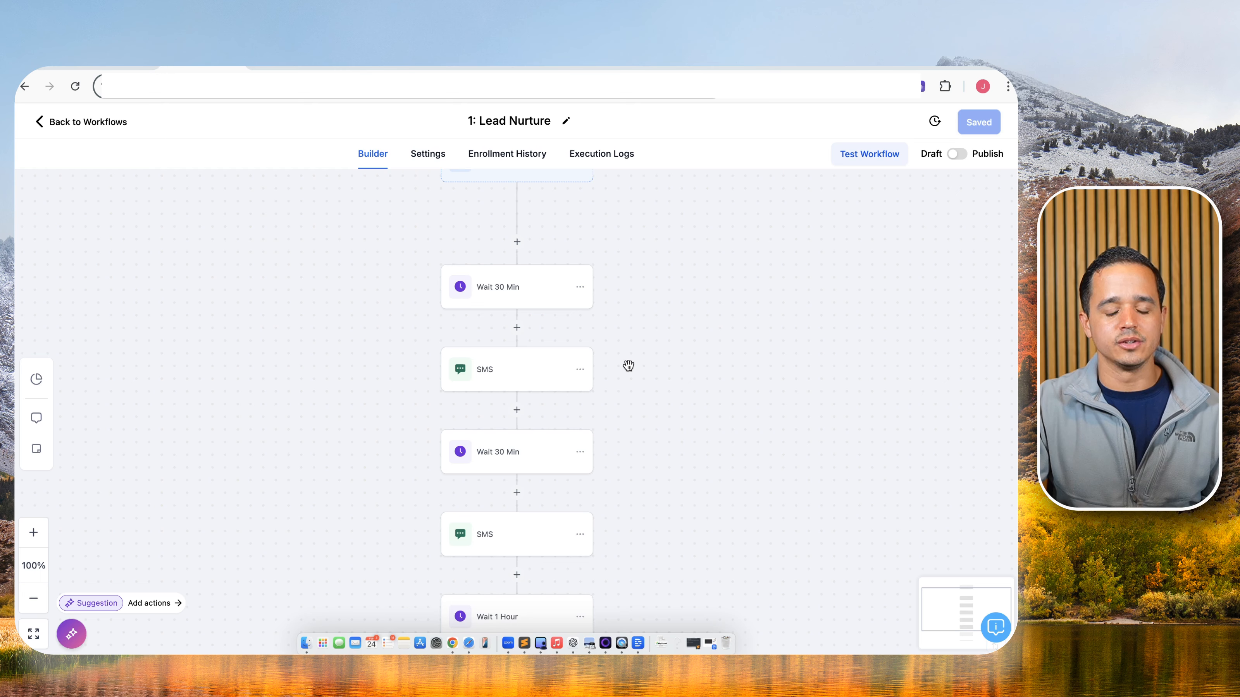
scroll(629, 364, down, 2)
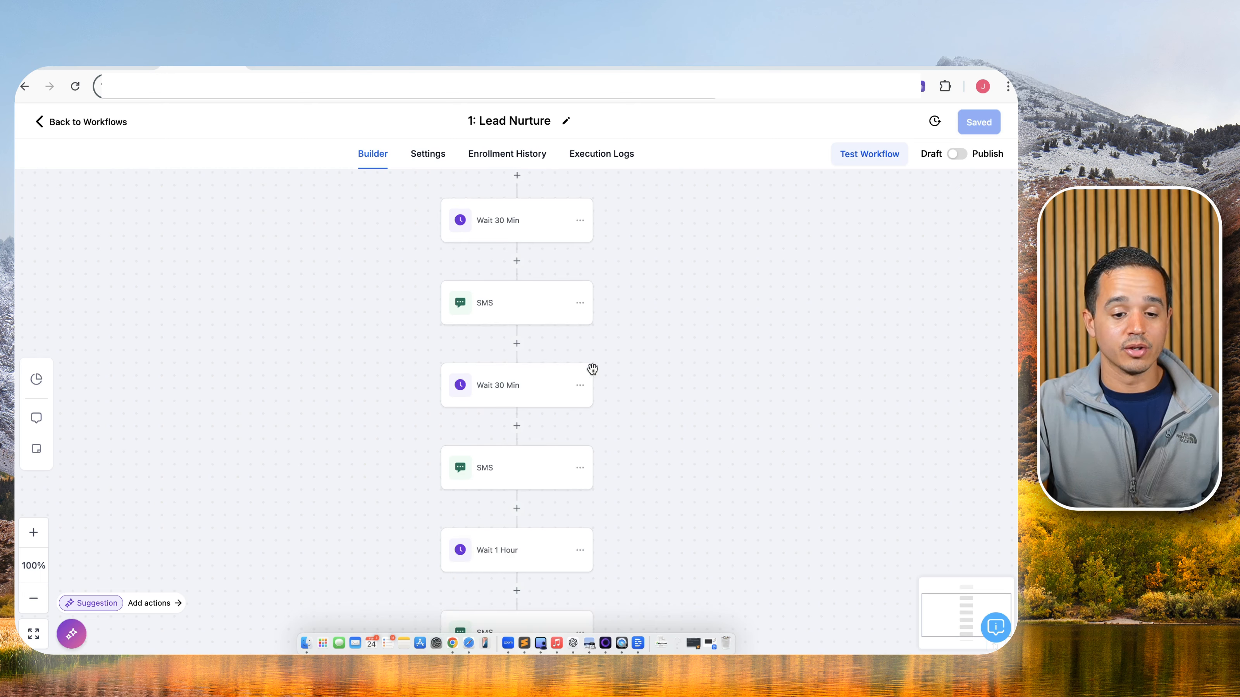
scroll(578, 377, down, 3)
scroll(578, 378, down, 1)
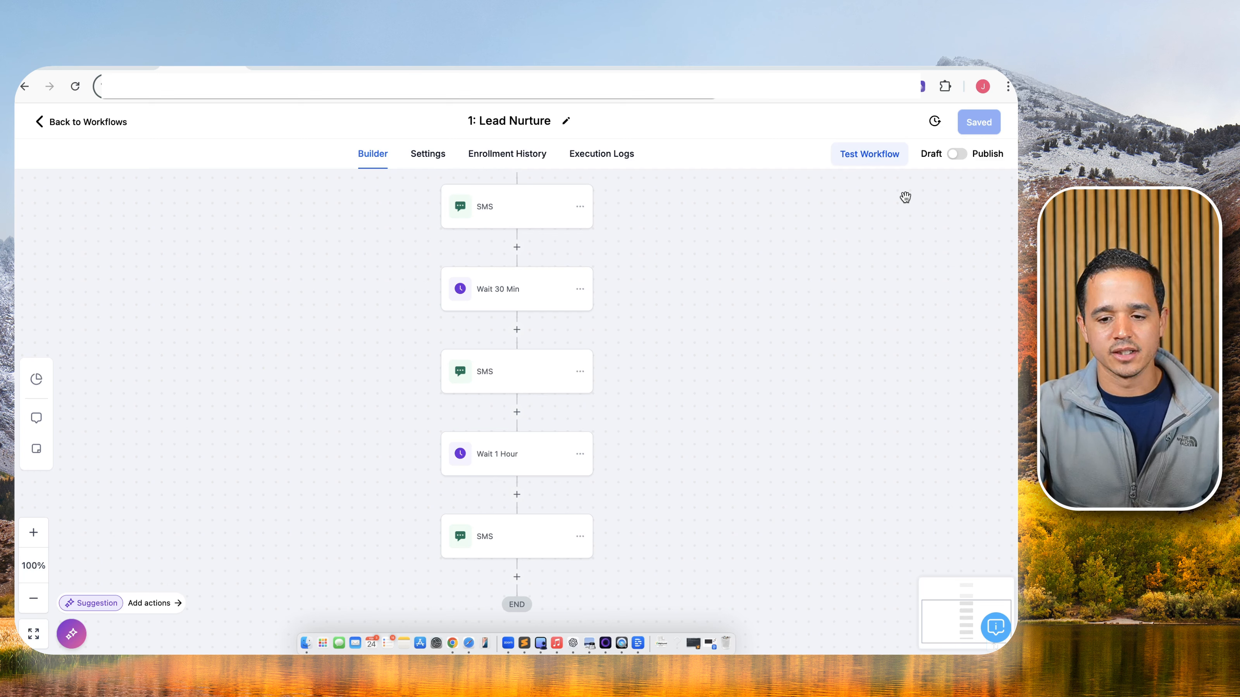
click(957, 154)
click(979, 123)
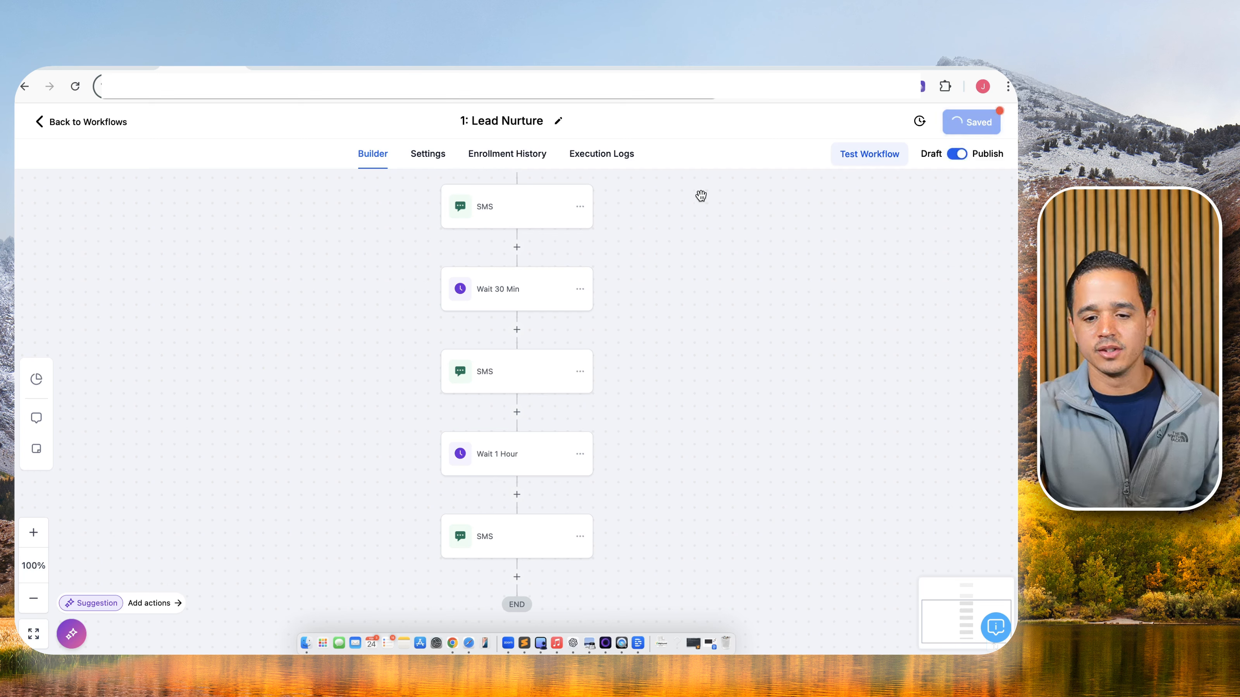
Draw a red X over the Lead Nurture box in tldraw, then return to the workflow list.
click(102, 64)
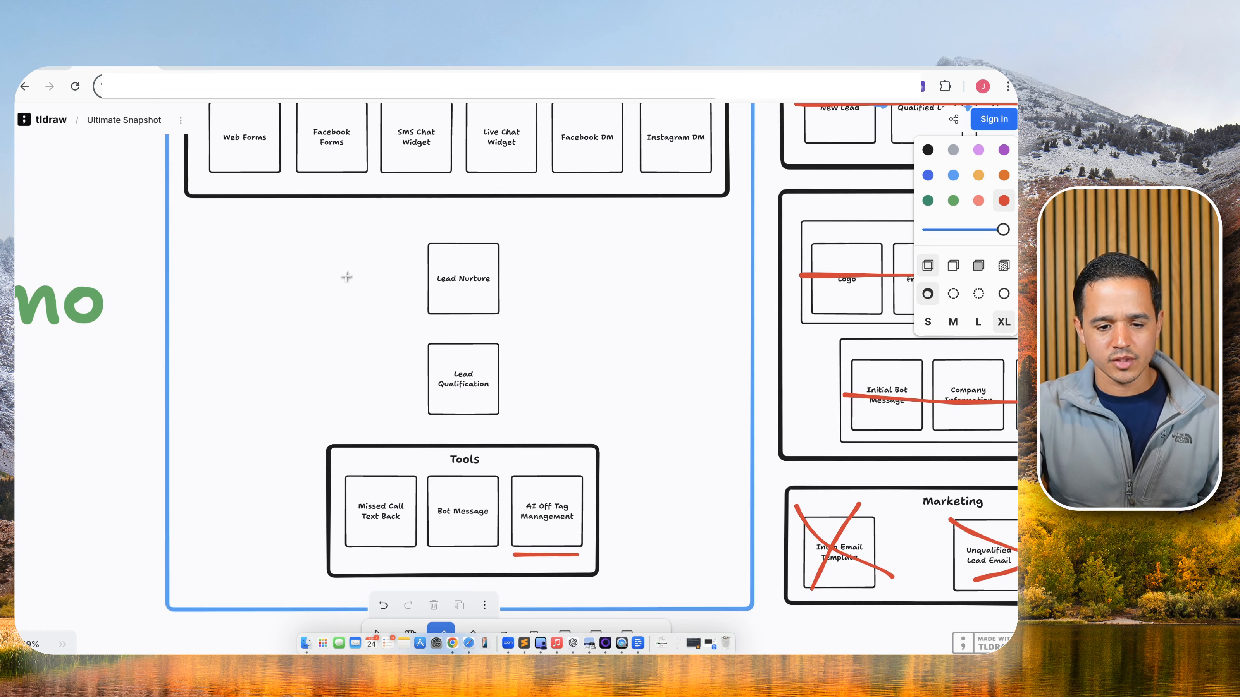
drag(422, 240, 487, 299)
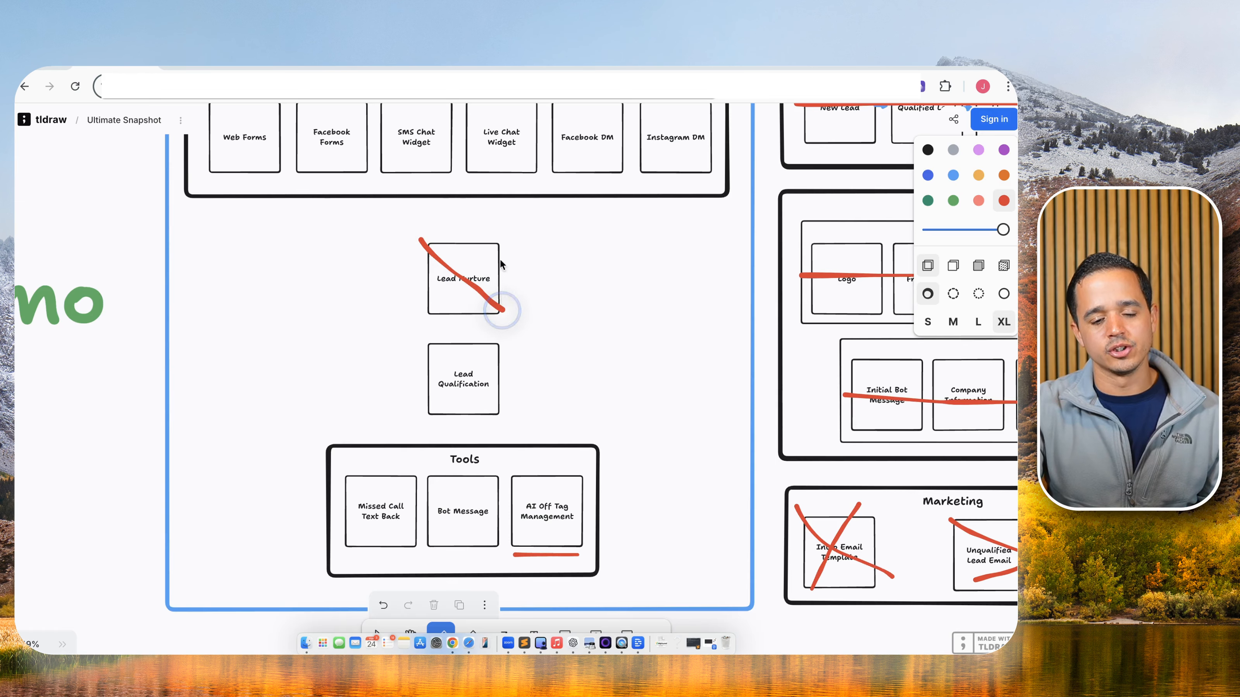
drag(501, 213, 423, 316)
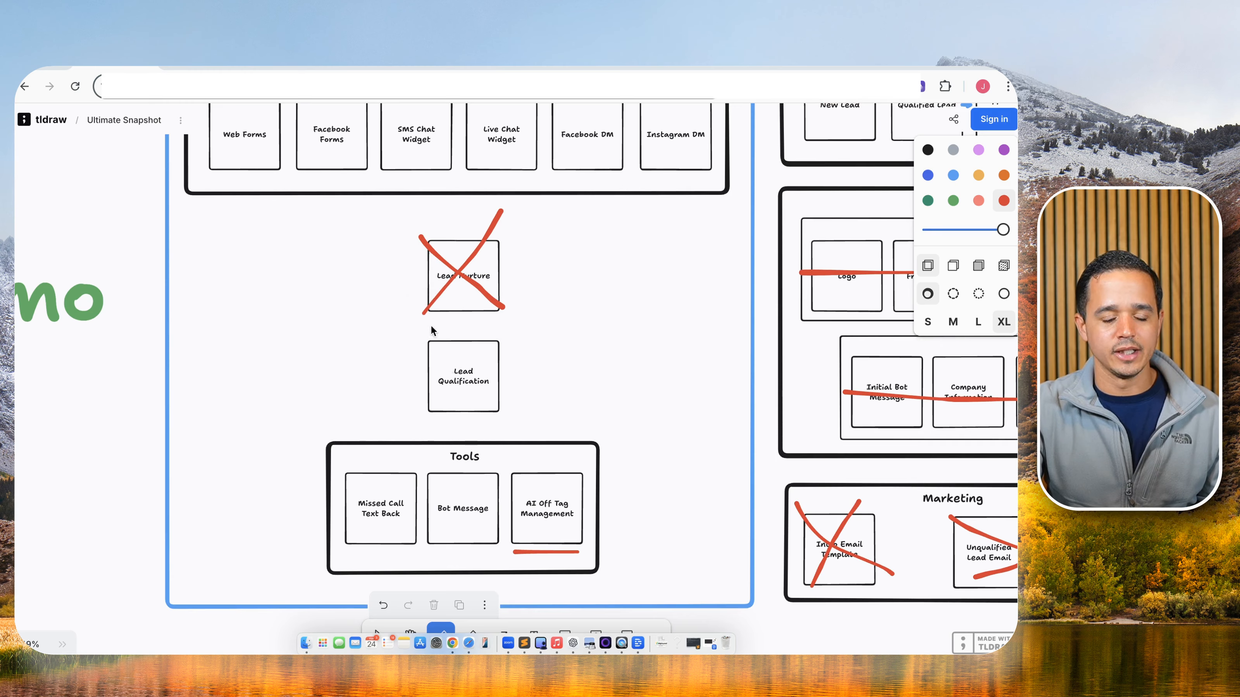
click(210, 64)
click(88, 122)
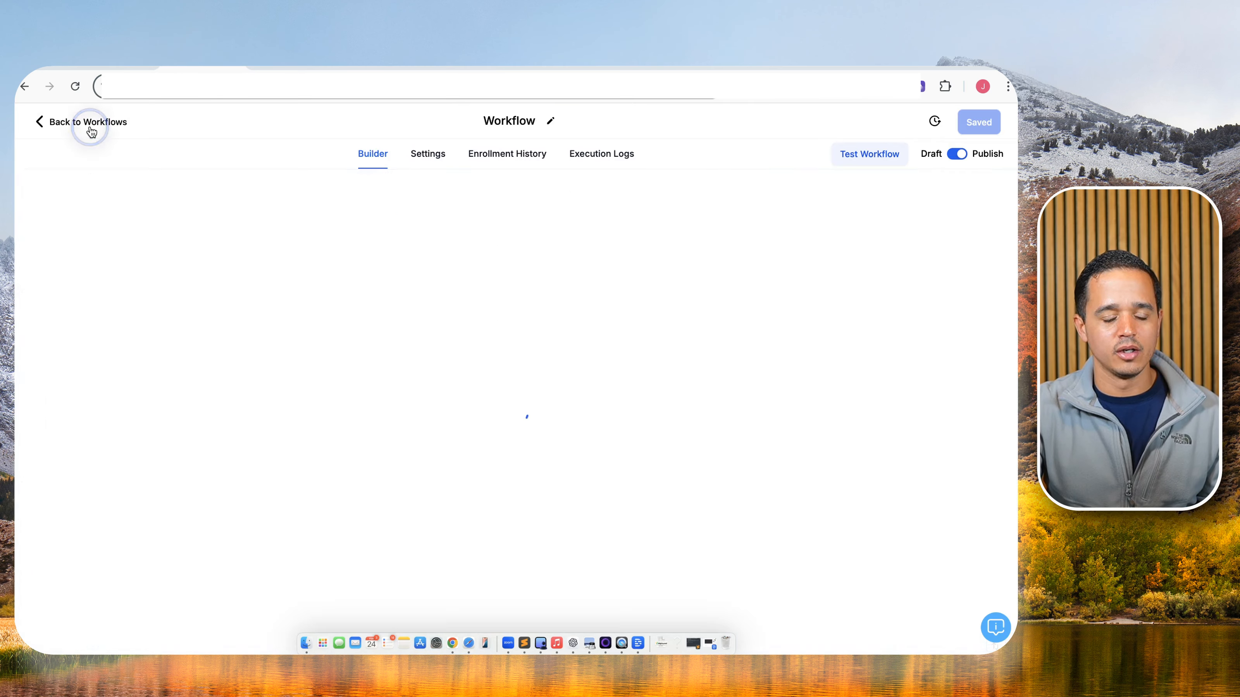
In Tool: AI Off Management, add a Remove From Workflow step after Add Tag, suffixed '- Lead Nurture'.
click(267, 393)
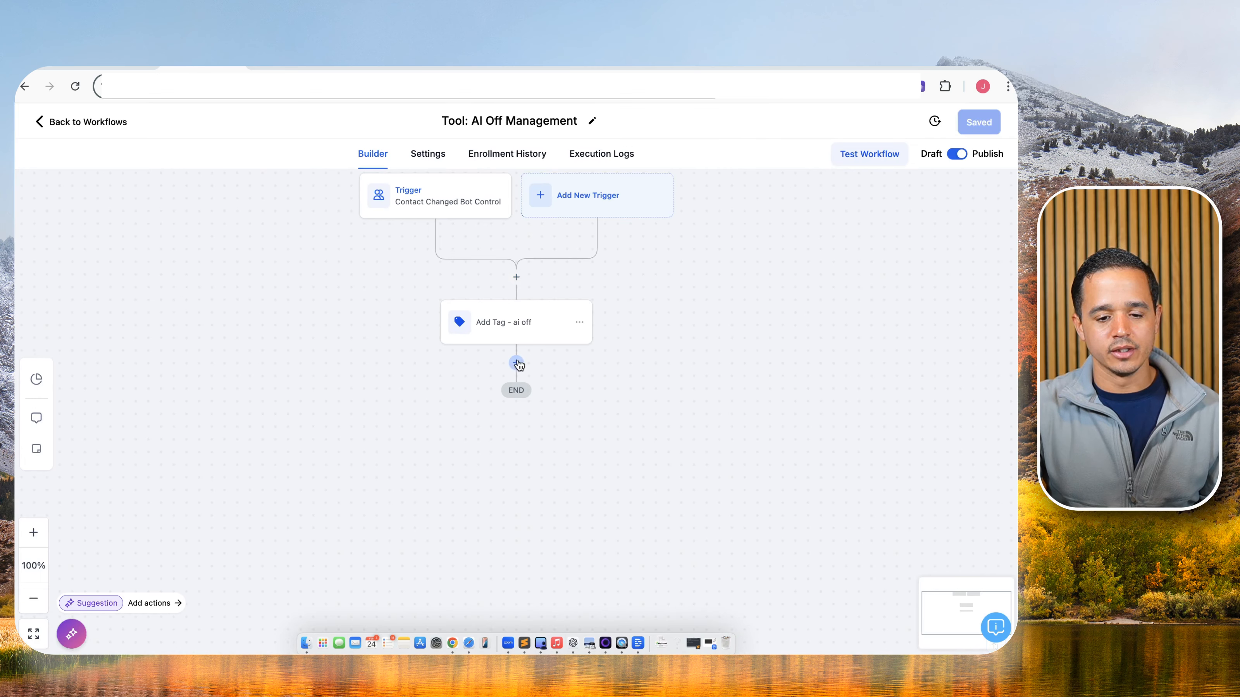
click(516, 363)
click(714, 245)
text(remo)
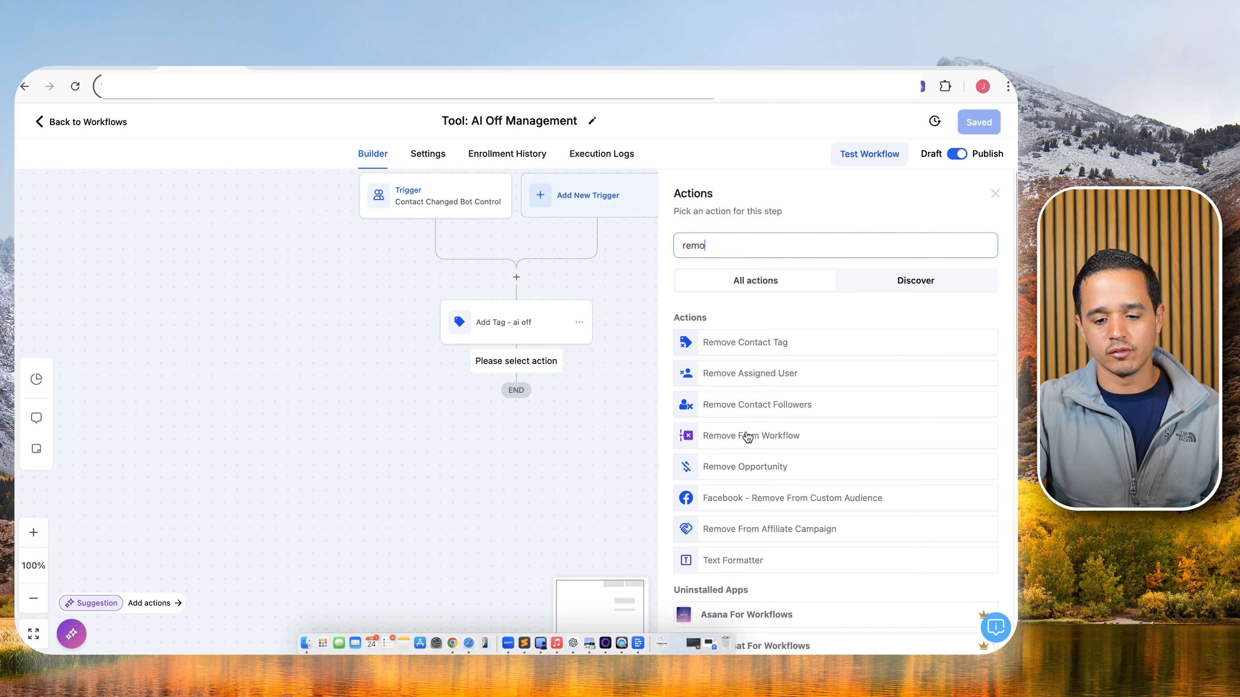
click(748, 437)
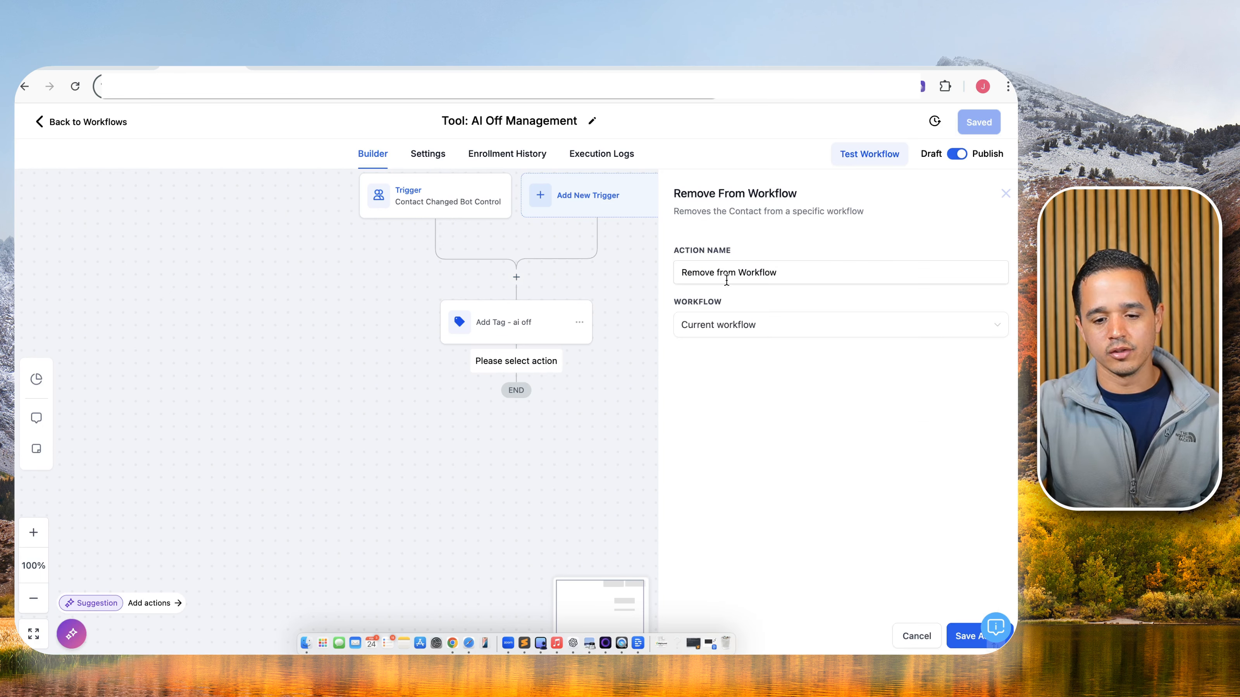
click(811, 268)
text(- Lead )
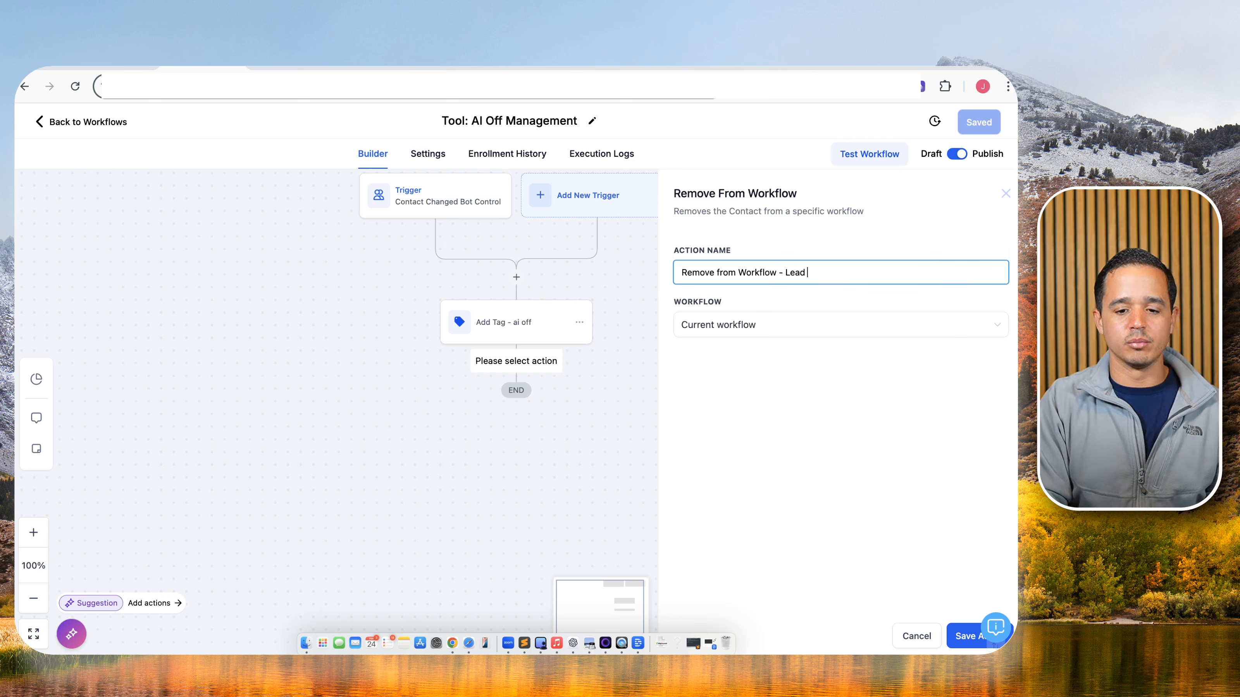
text(Nurtue)
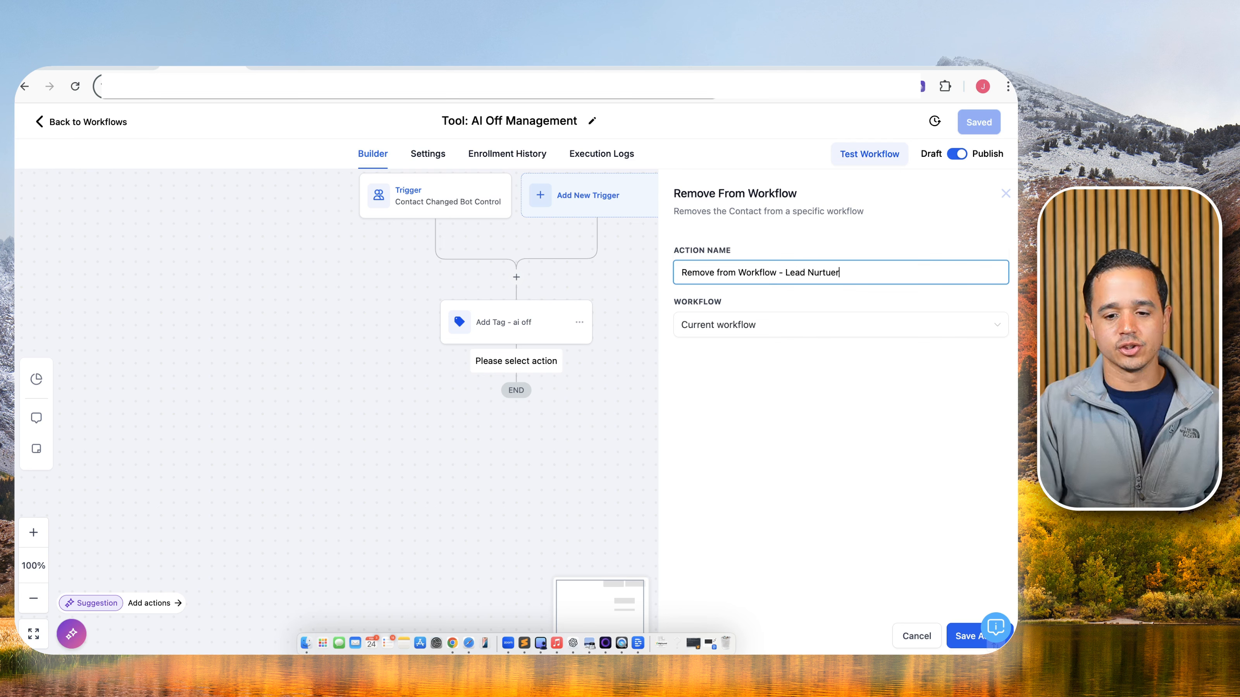
key(BackSpace)
text(re)
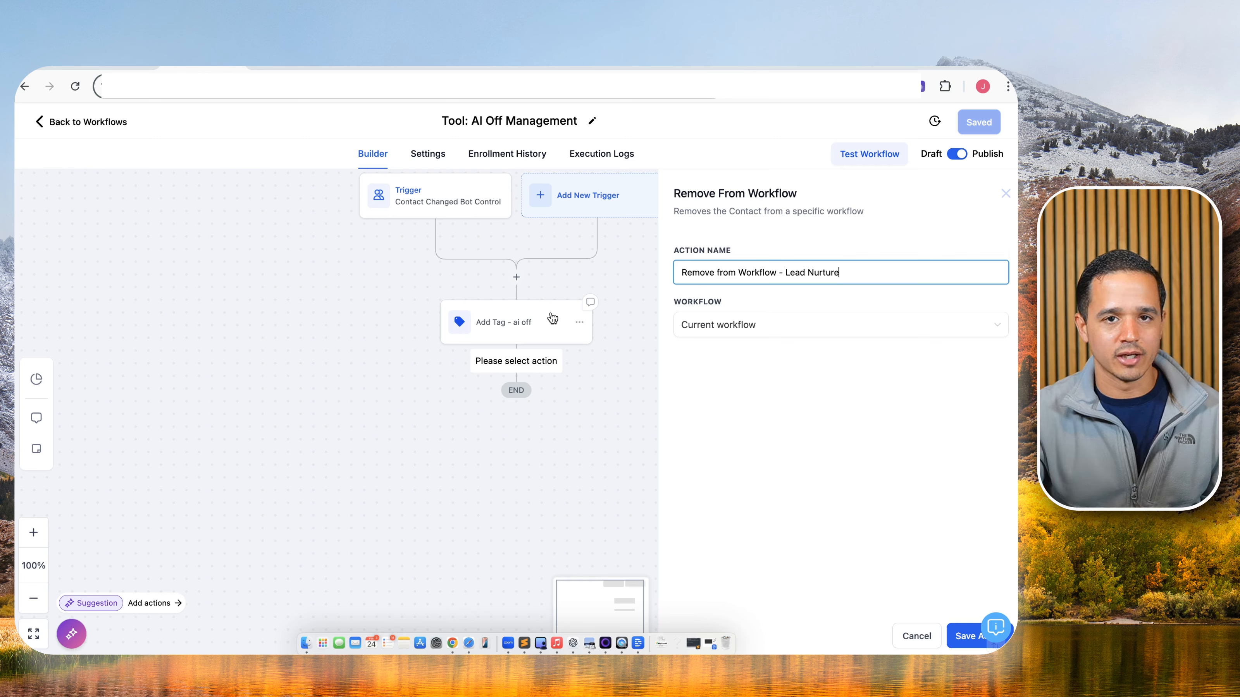
Target that step at another workflow, 1: Lead Nurture, and save the step and the workflow.
click(728, 324)
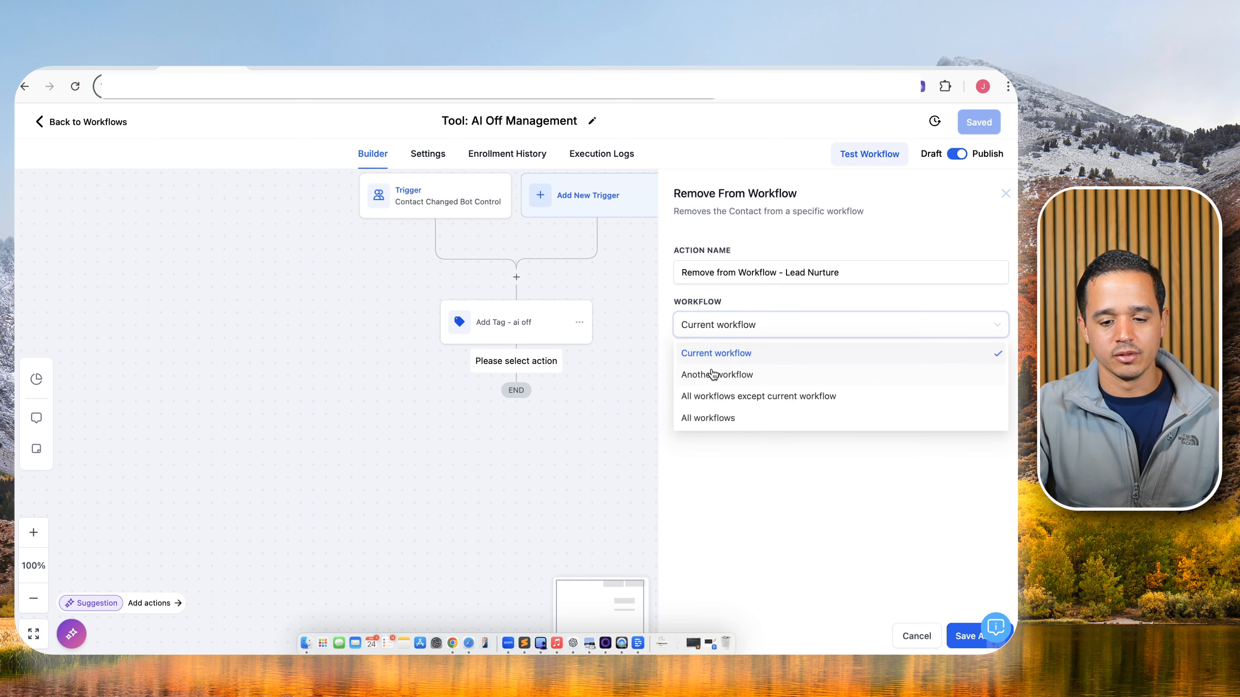
click(713, 373)
click(797, 363)
click(783, 363)
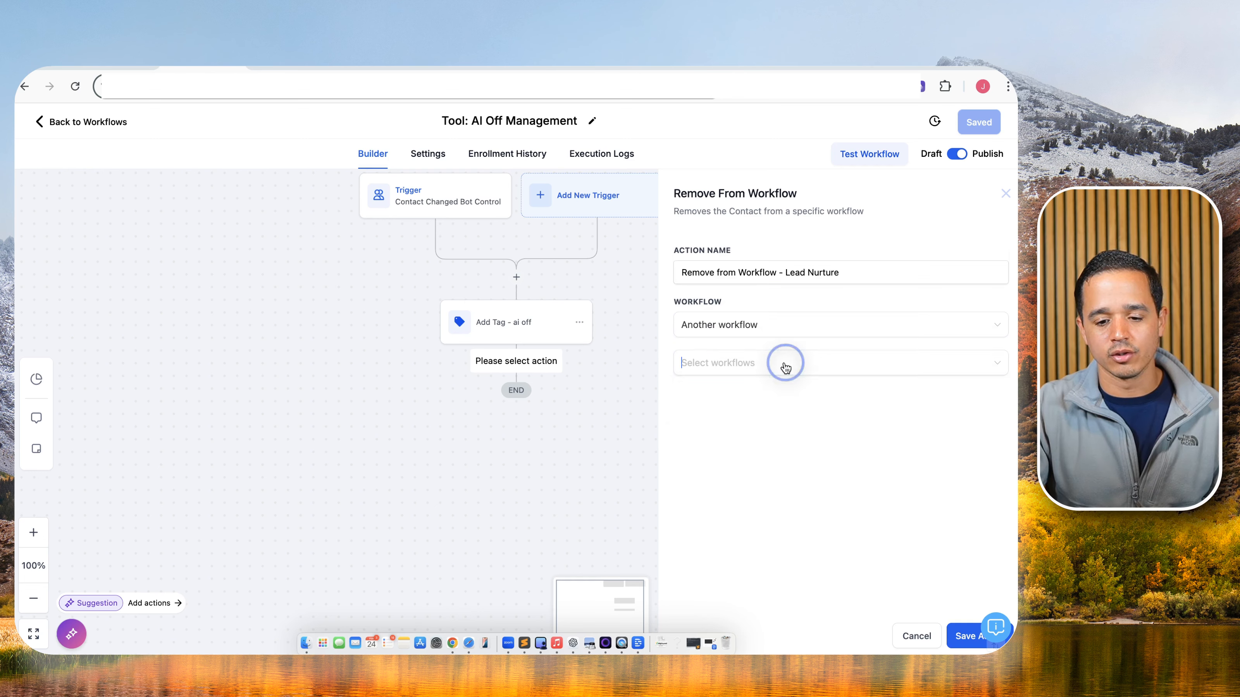
click(731, 392)
click(778, 501)
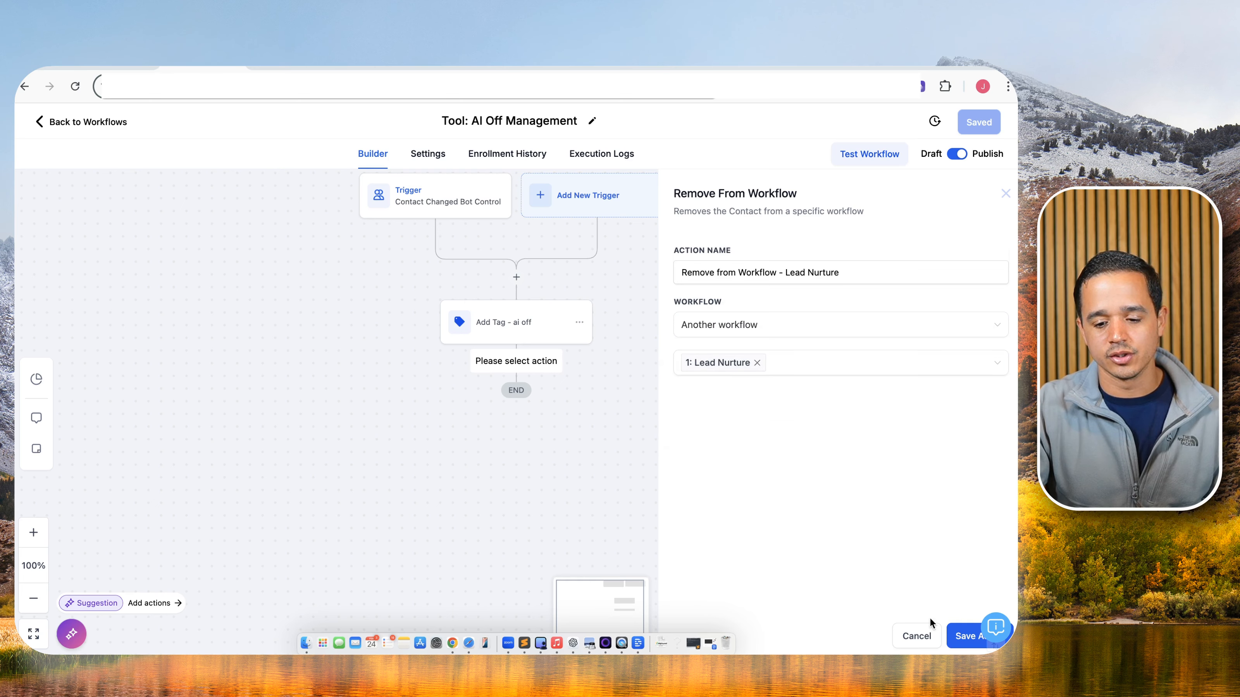
click(969, 635)
click(977, 123)
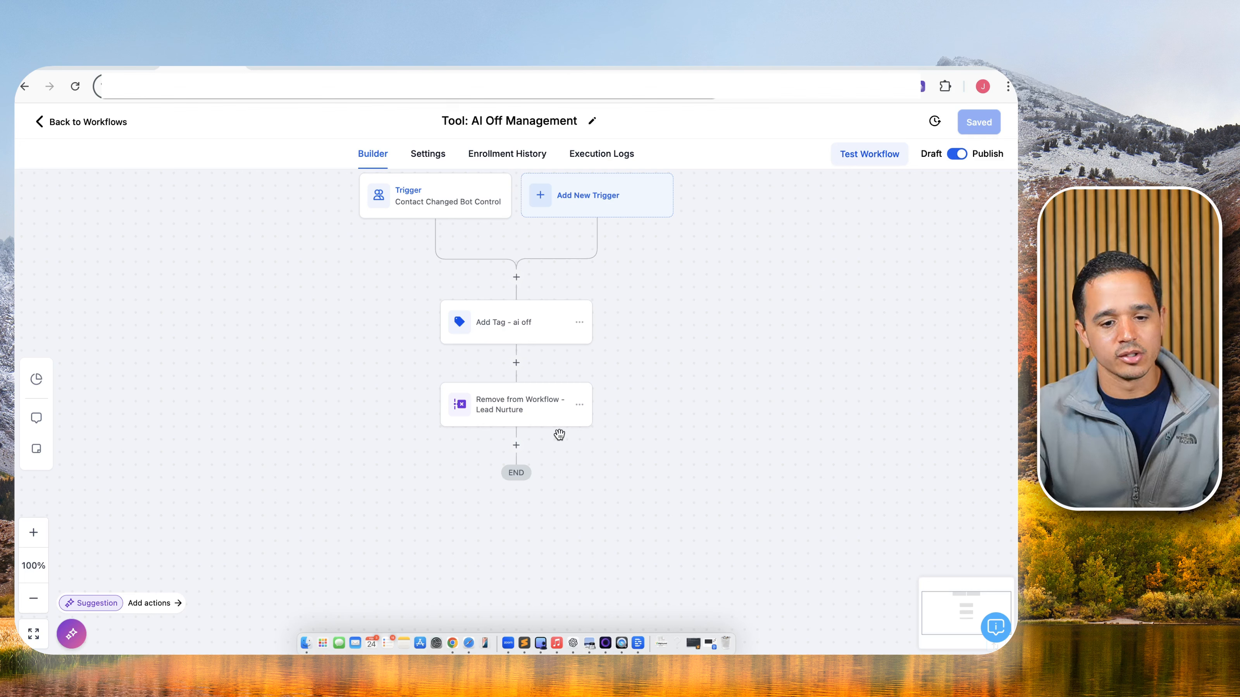
click(111, 123)
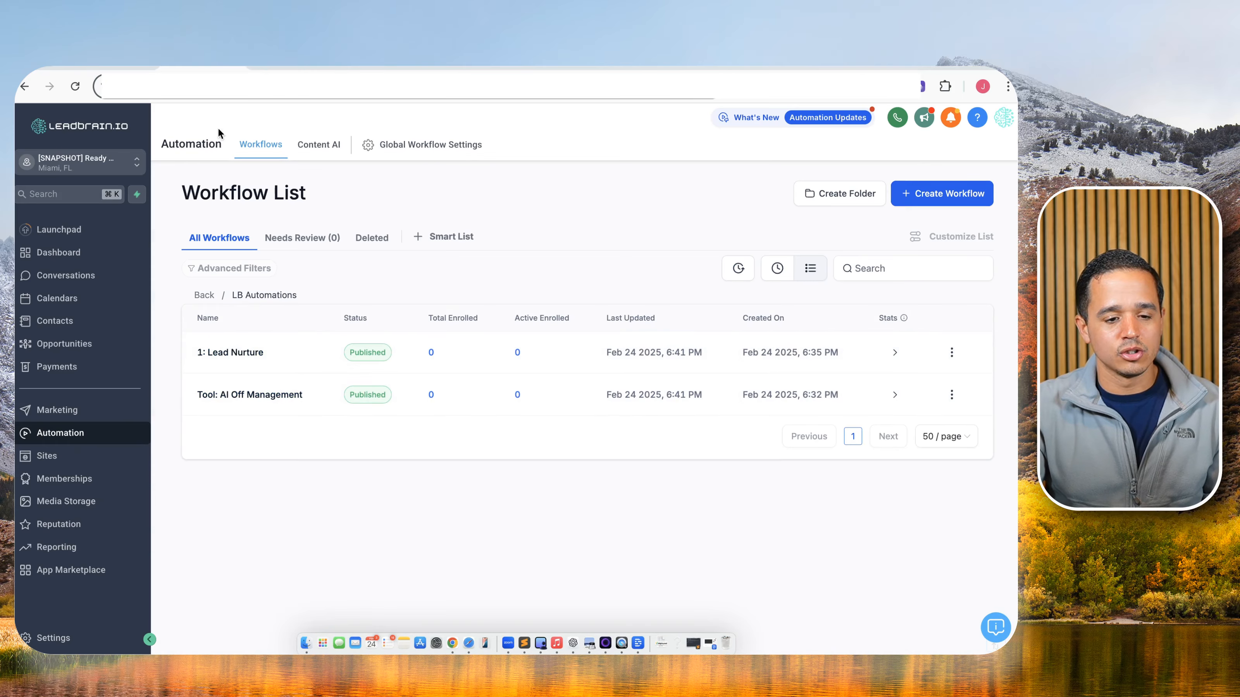
click(101, 67)
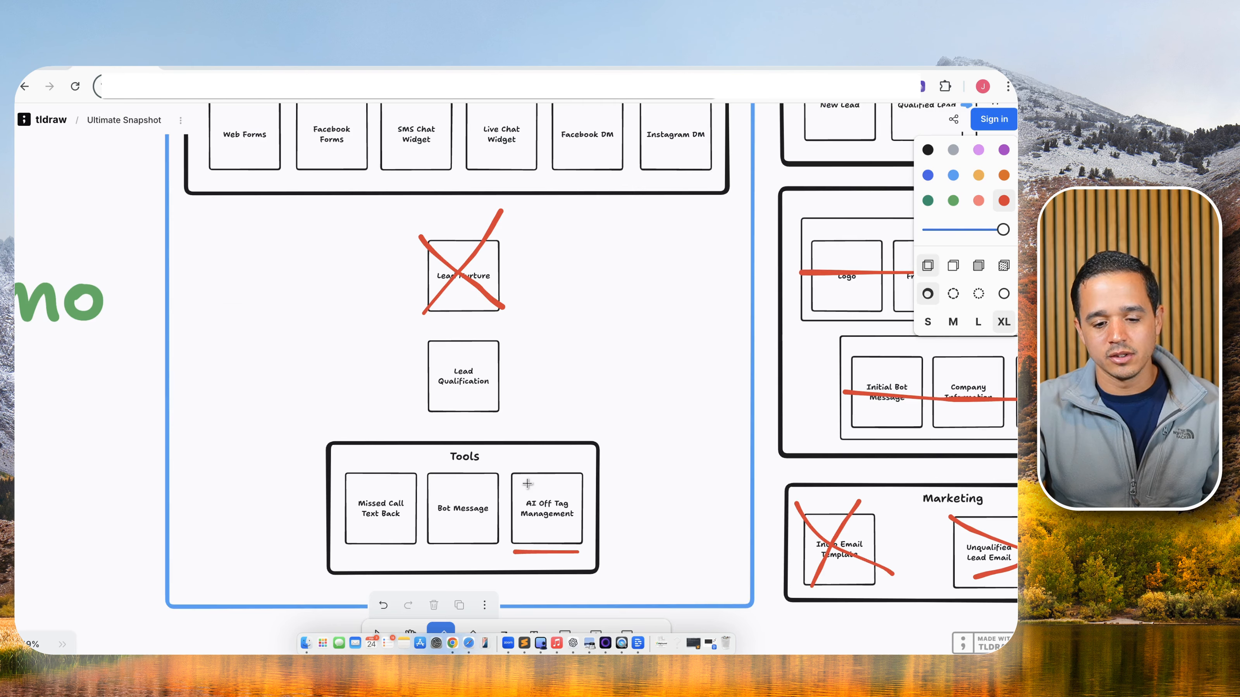
Cross out the AI Off Tag Management box with a red X, then bring up the CloseBot Initial Setup article.
drag(514, 476, 594, 555)
drag(557, 459, 540, 534)
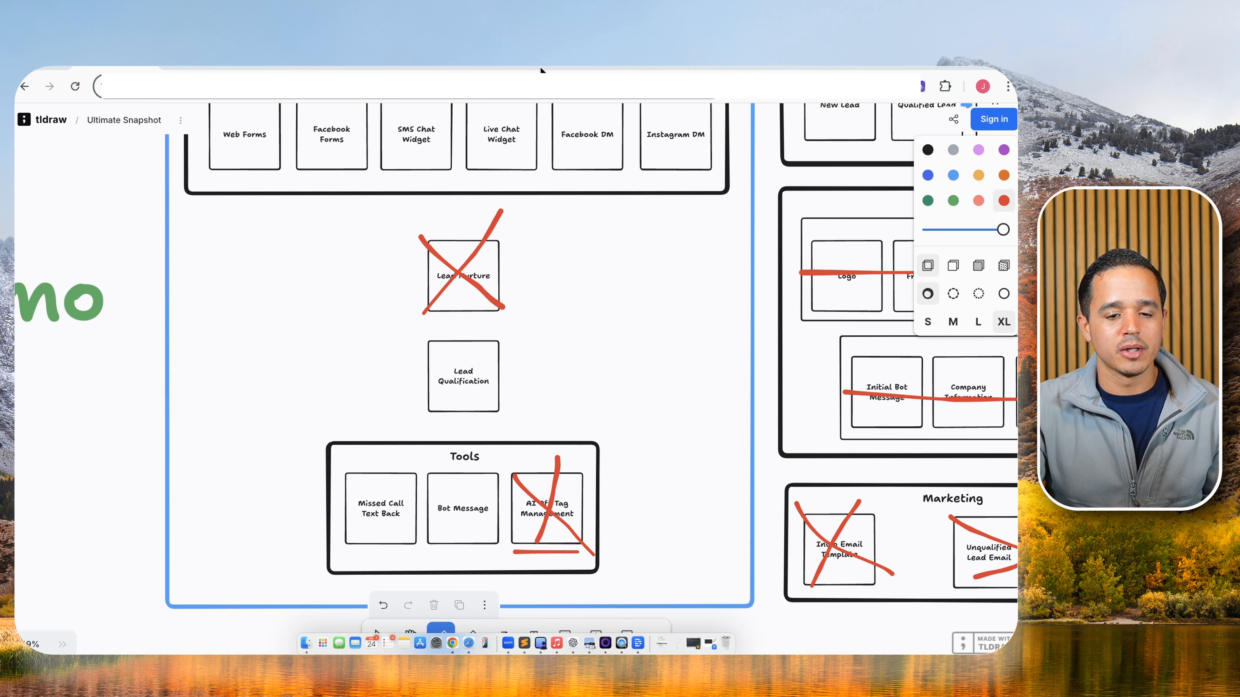
click(430, 70)
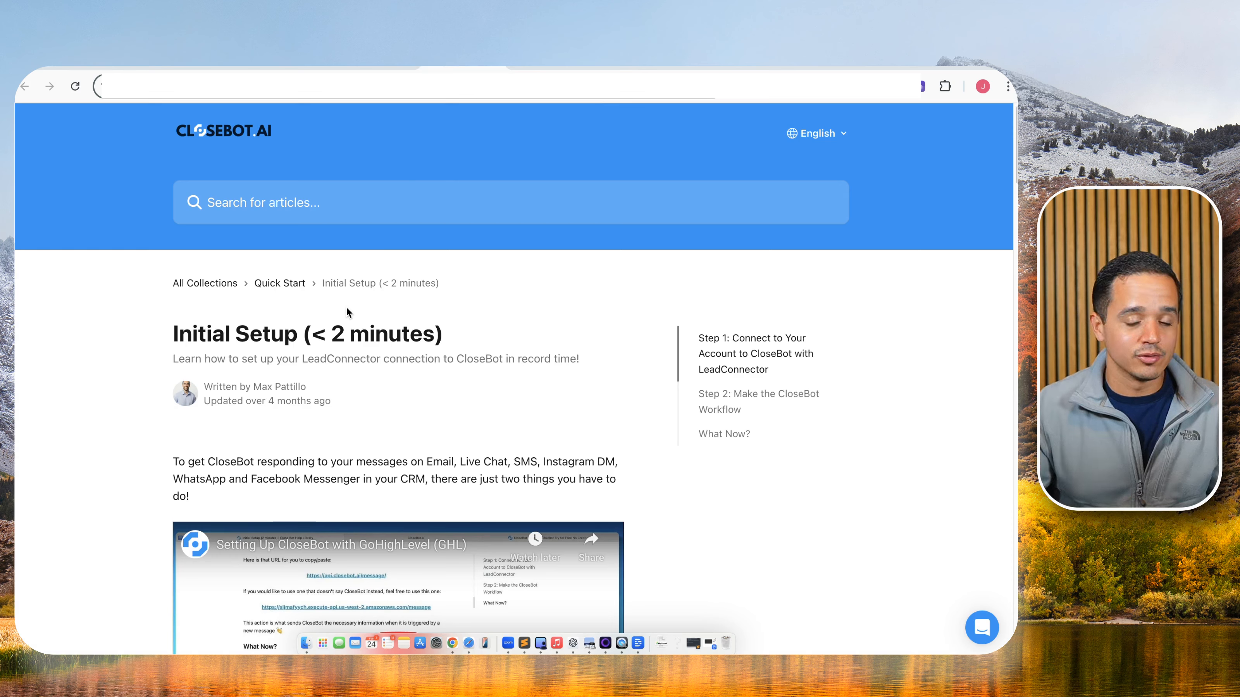
Read Step 2 of the bot's LeadConnector setup instructions, then start a new HighLevel workflow.
click(551, 69)
click(359, 205)
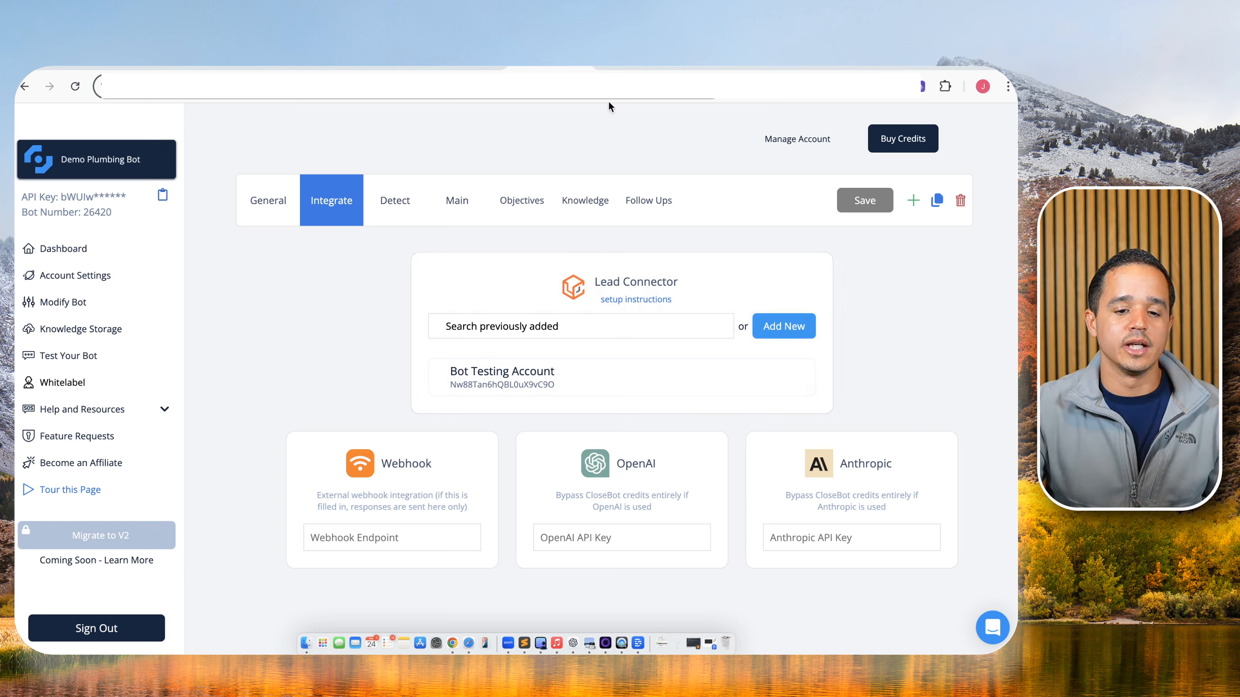
click(635, 299)
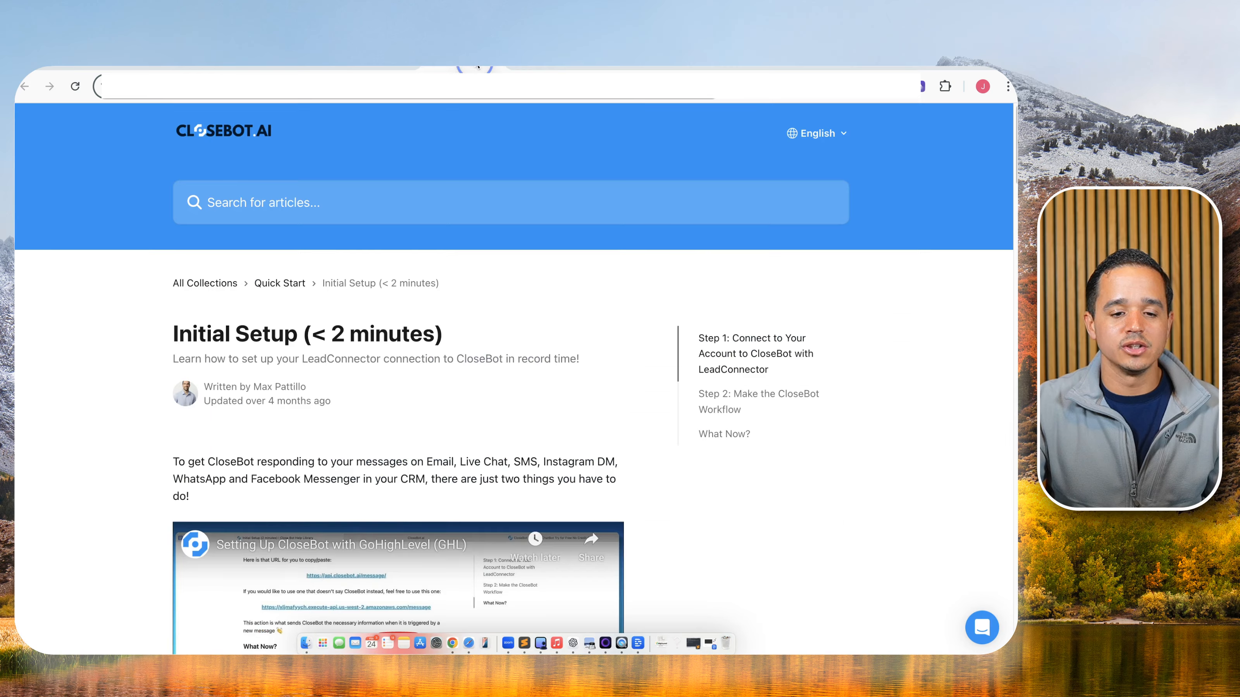
scroll(439, 342, down, 10)
scroll(419, 364, down, 15)
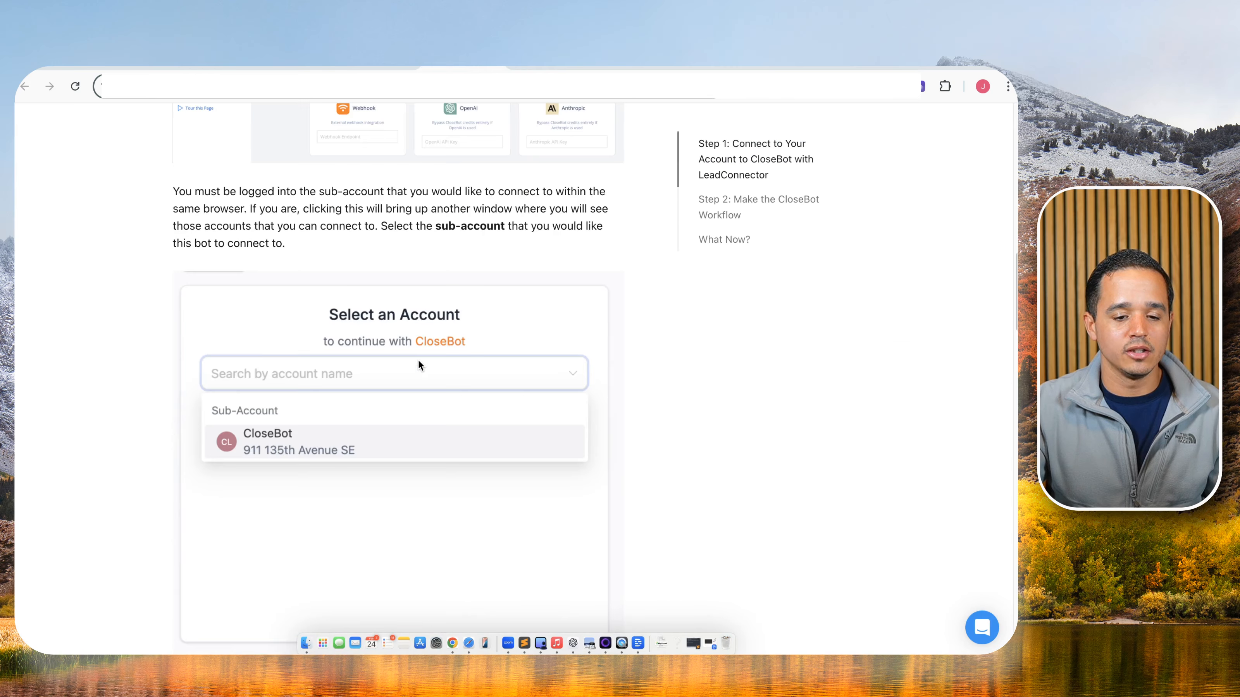
scroll(391, 362, down, 3)
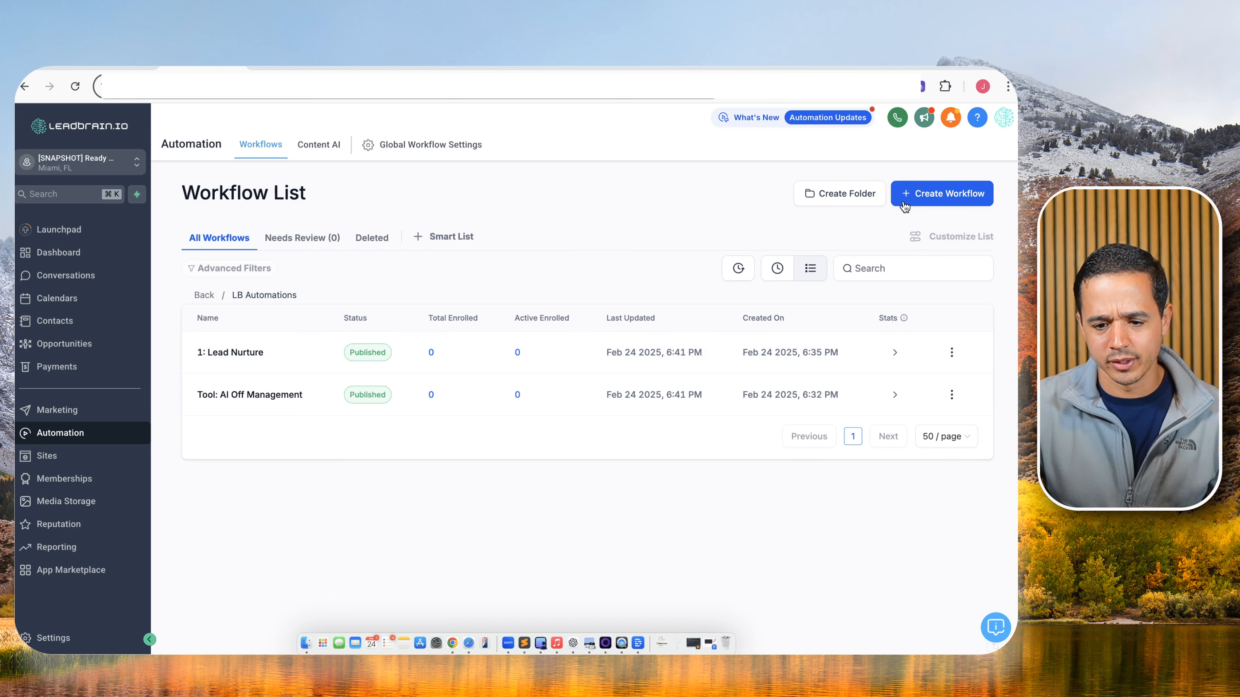
click(904, 206)
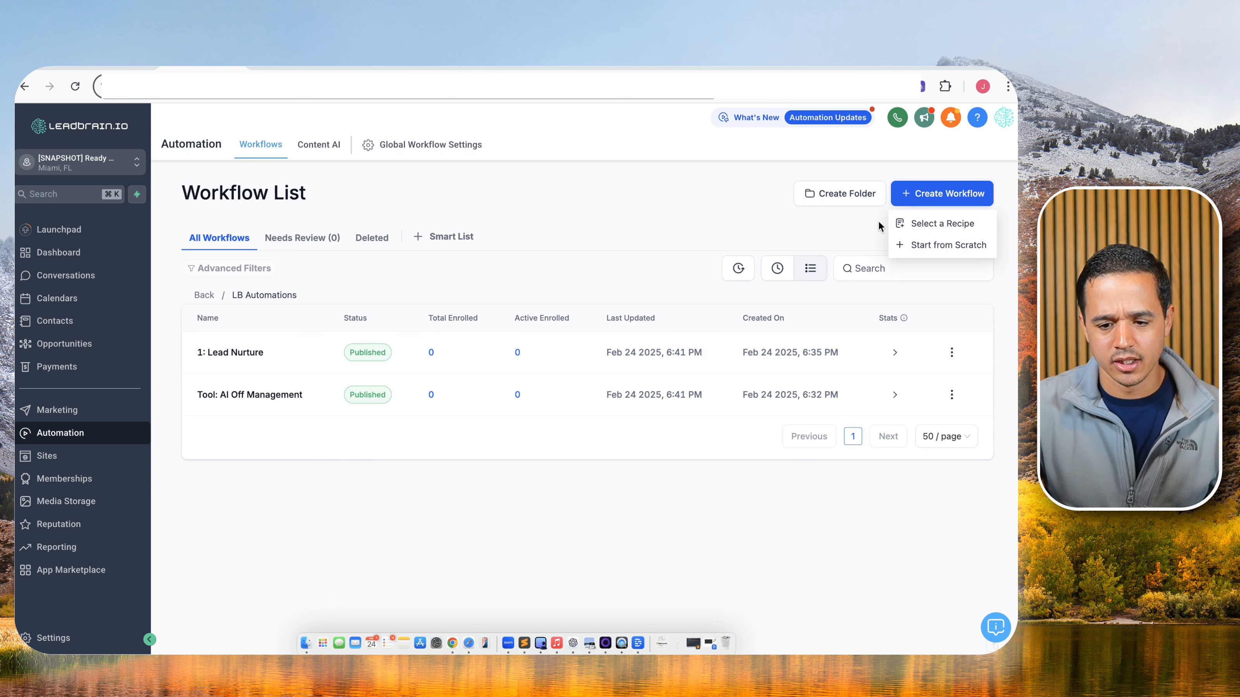
Start a workflow from scratch and name it 'Tool: Bot Message'.
click(918, 243)
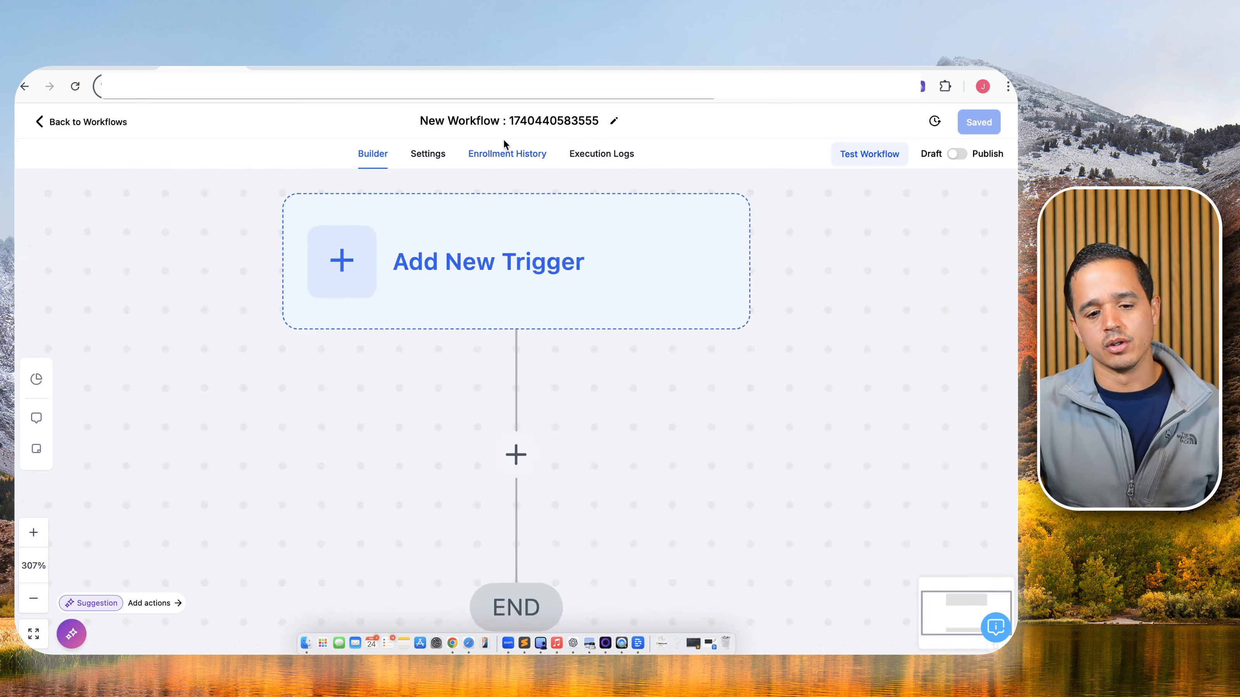
click(511, 123)
text(Too)
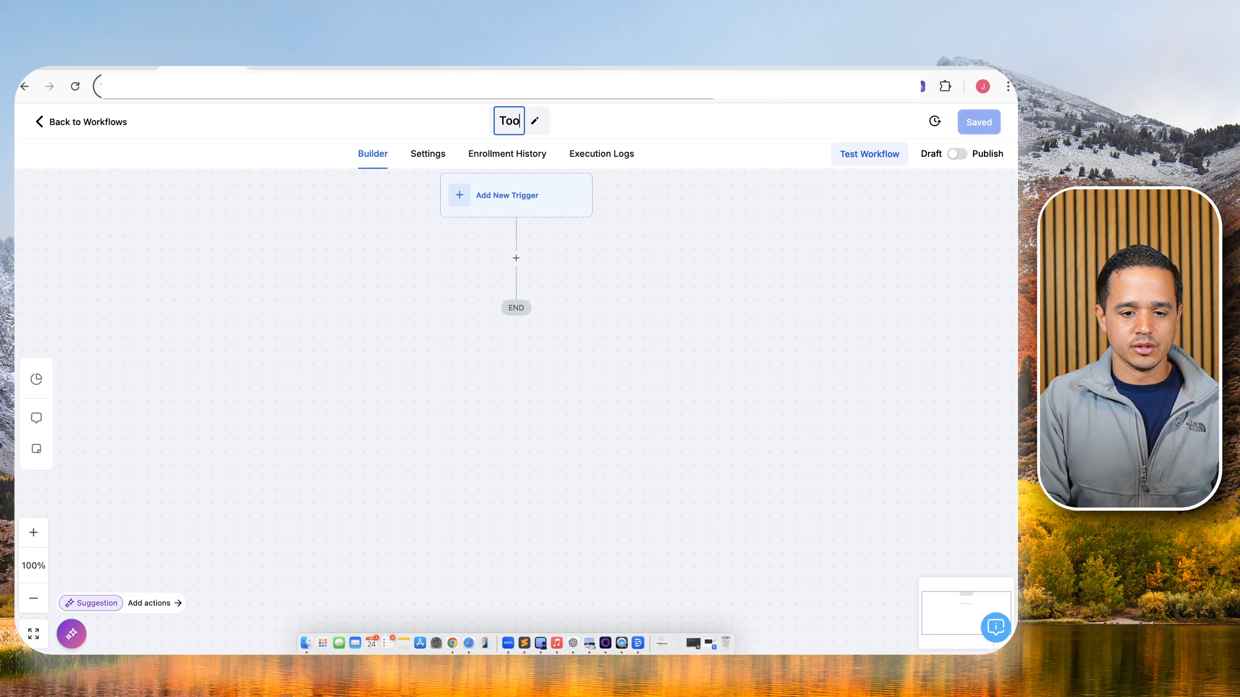
text(l)
key(BackSpace)
key(BackSpace)
key(BackSpace)
key(BackSpace)
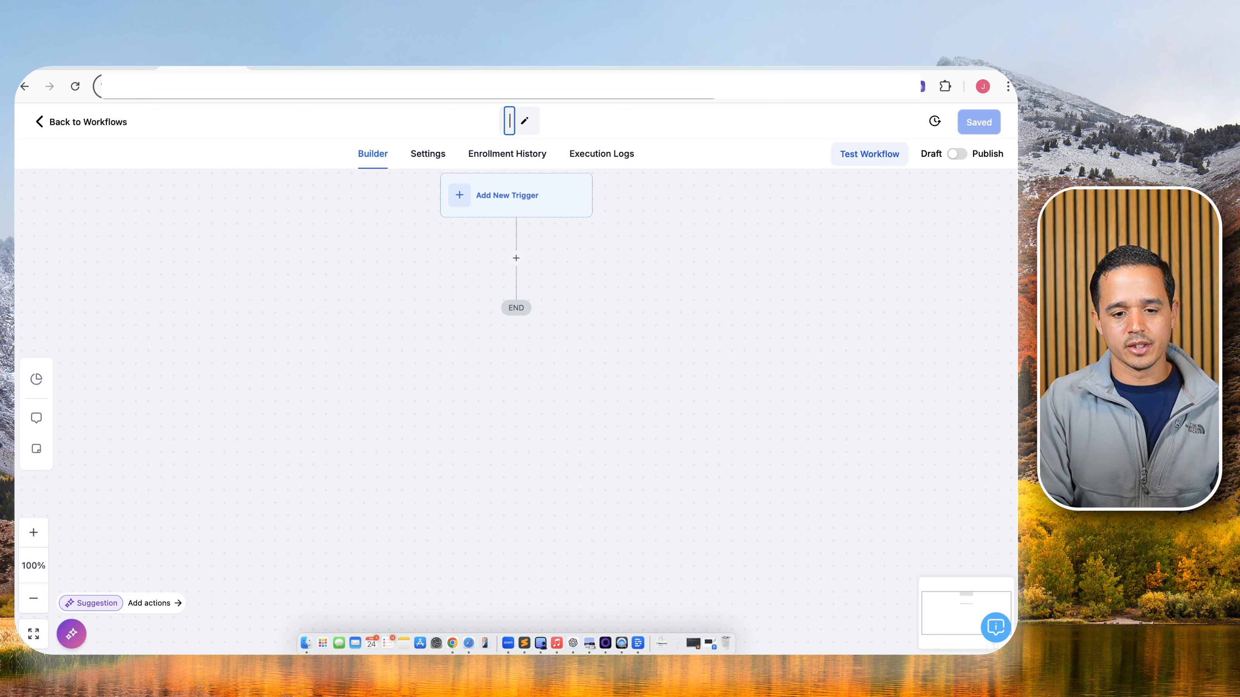
text(Tool: Bot)
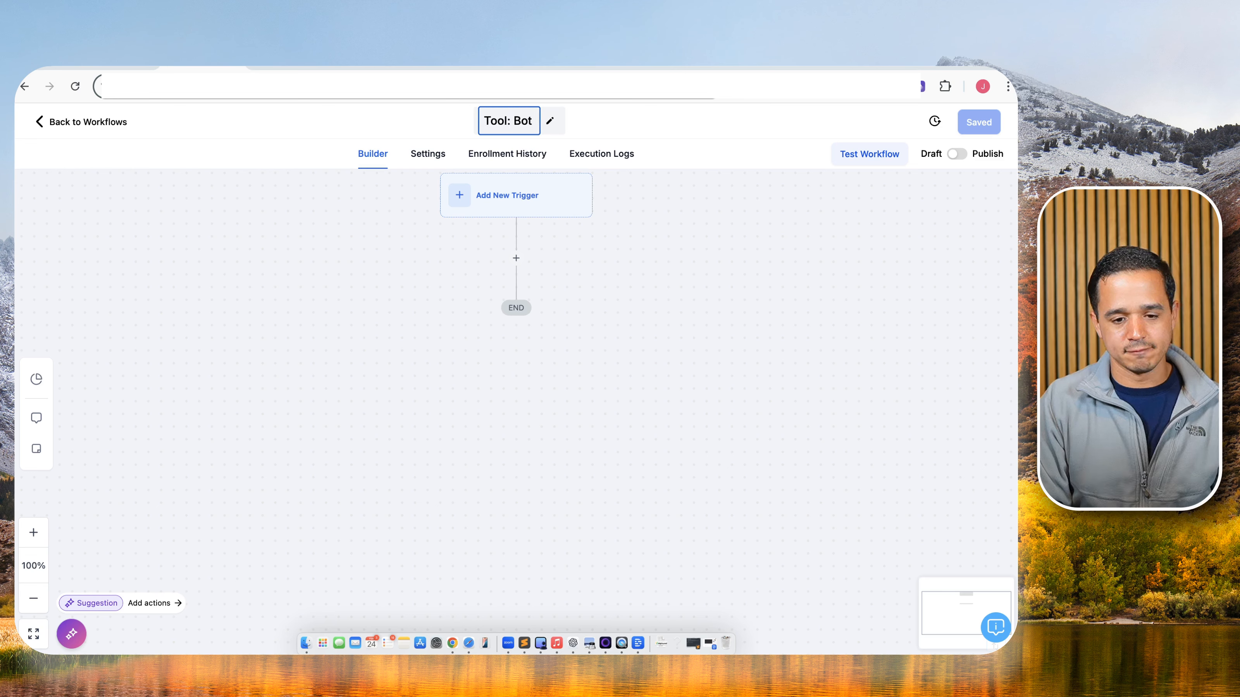
text( Message)
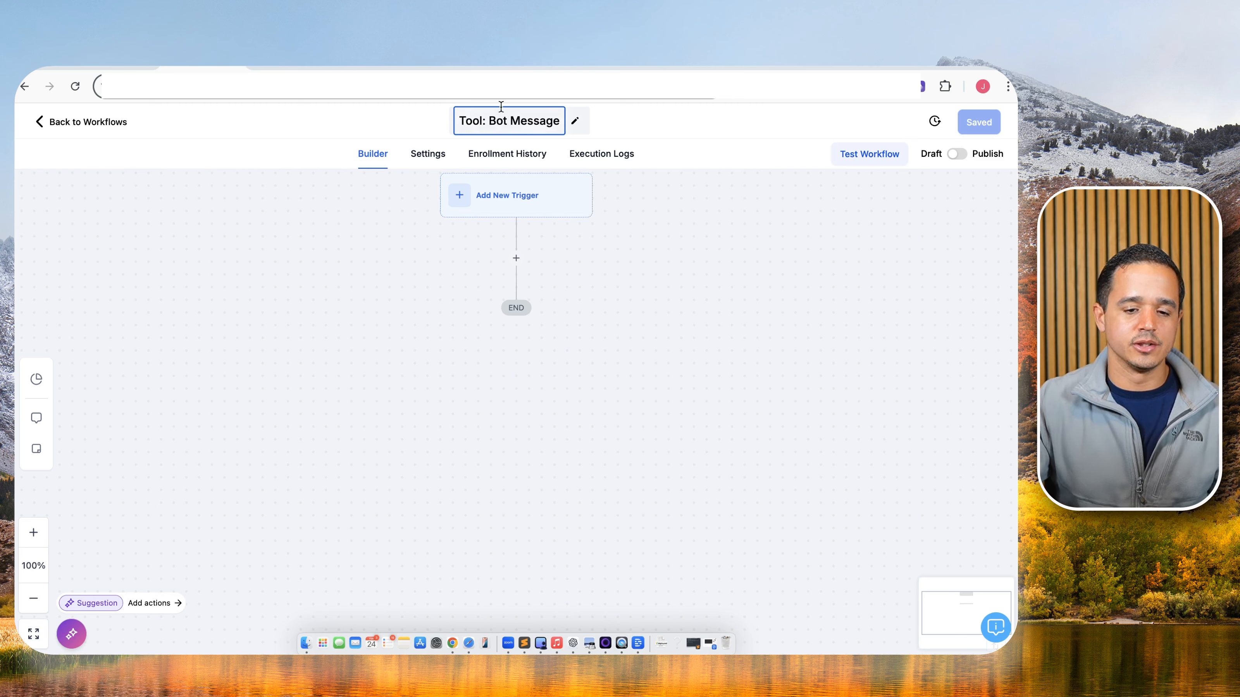
click(474, 185)
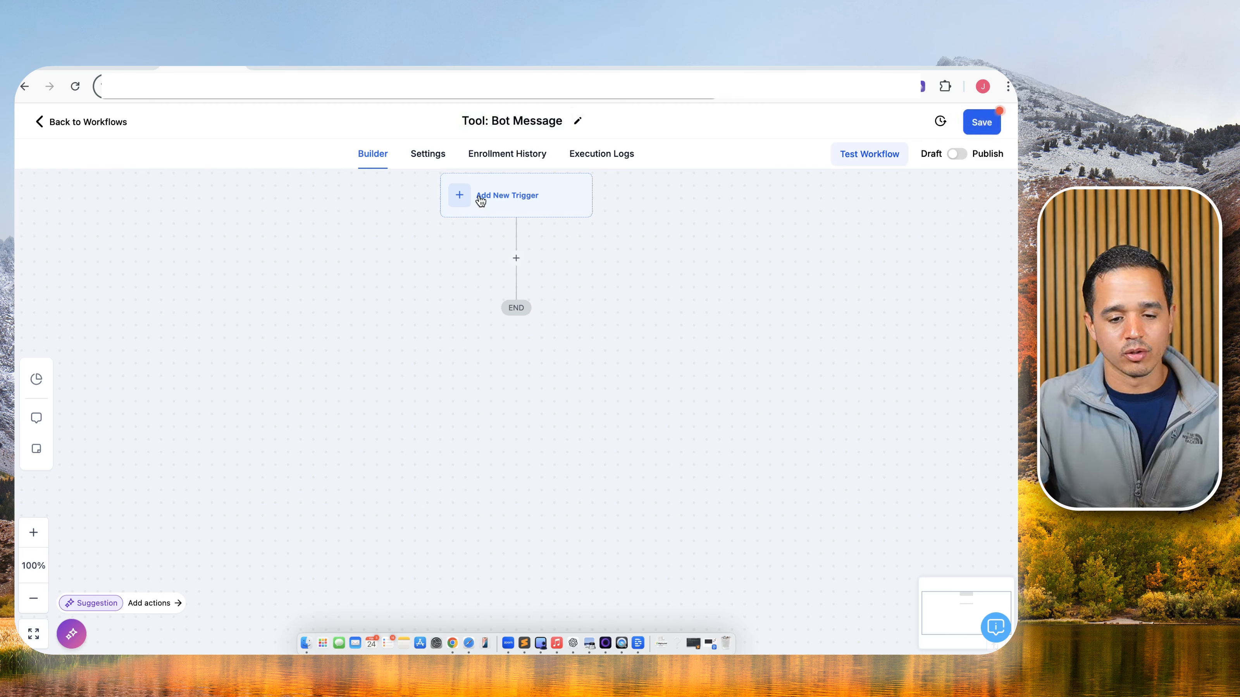
Add a Customer Replied trigger, found by searching 'custom'.
click(481, 201)
text(custom)
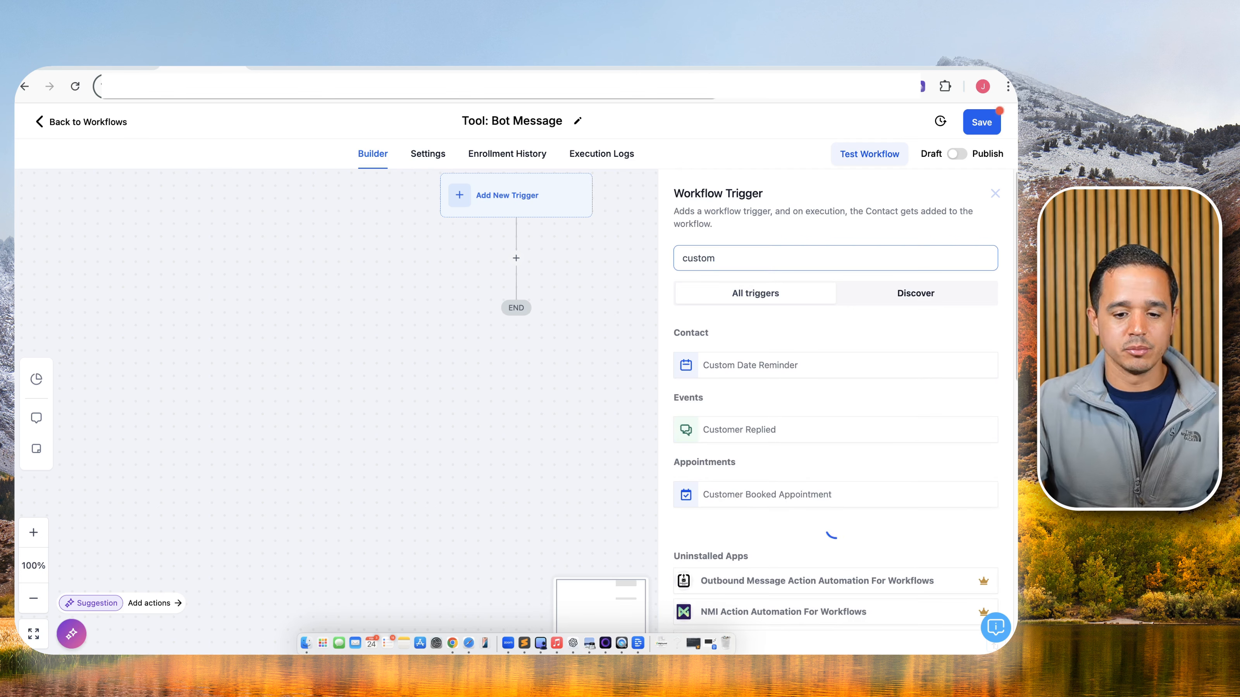
click(760, 422)
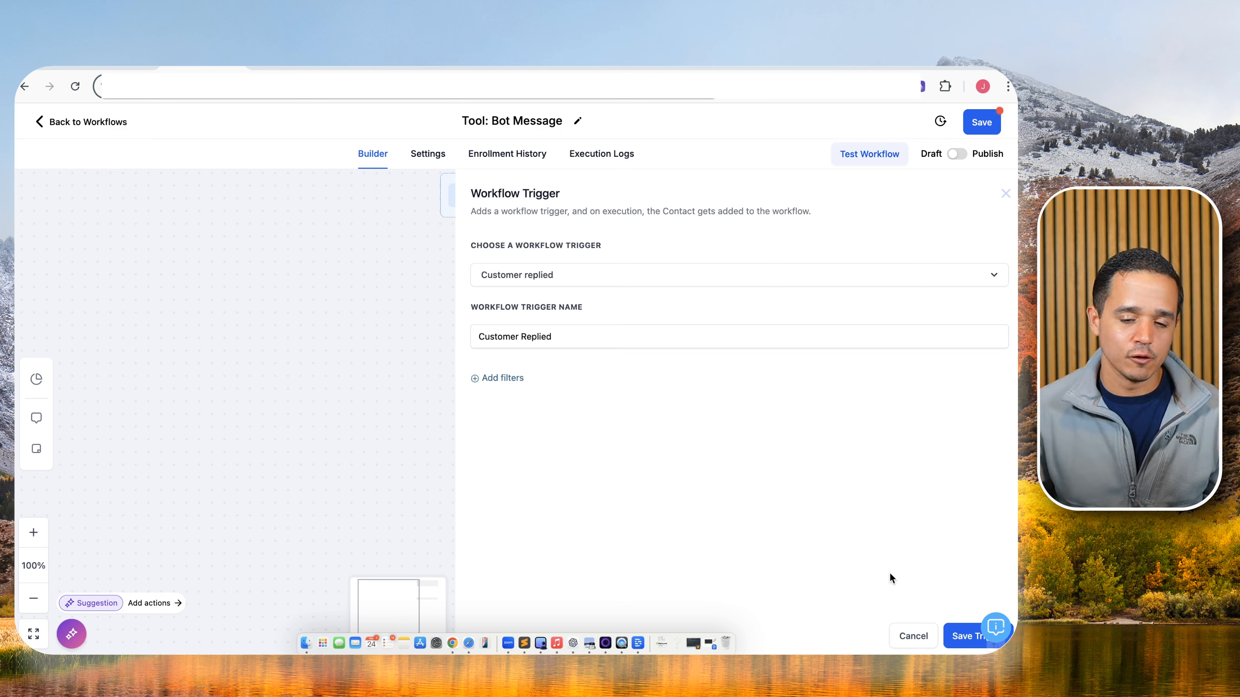
Save the Customer Replied trigger, then add a POST Webhook action named 'Webhook to Bot'.
click(962, 635)
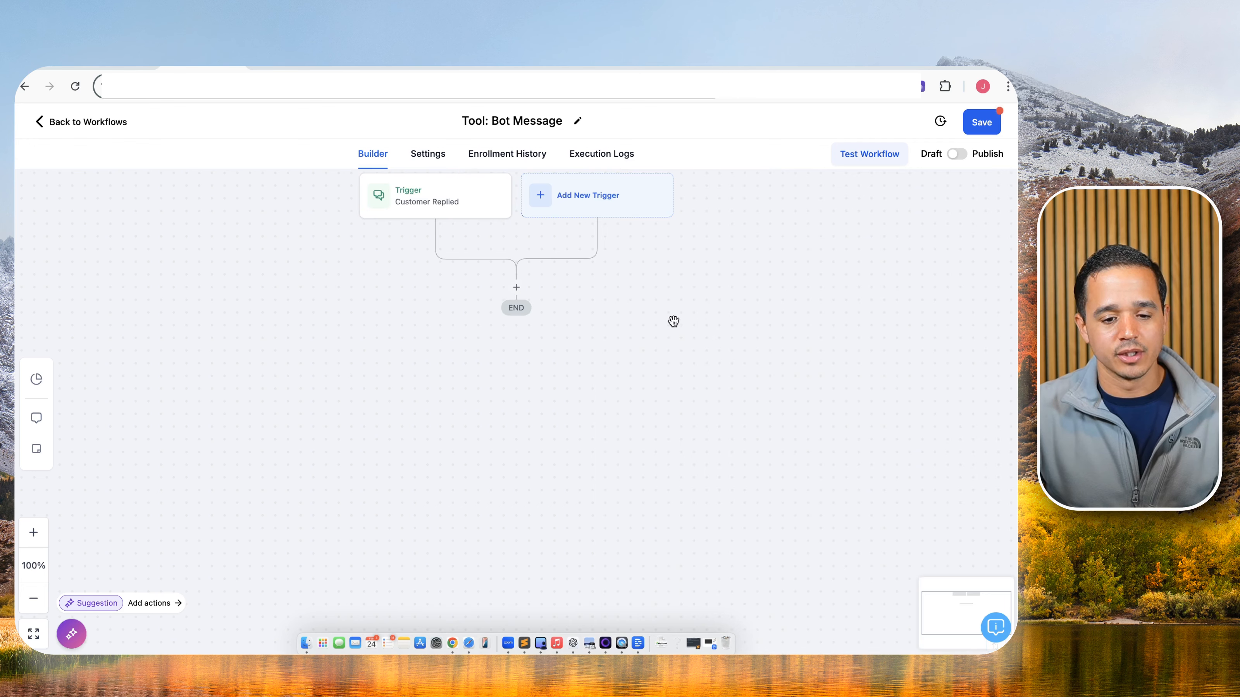
click(516, 287)
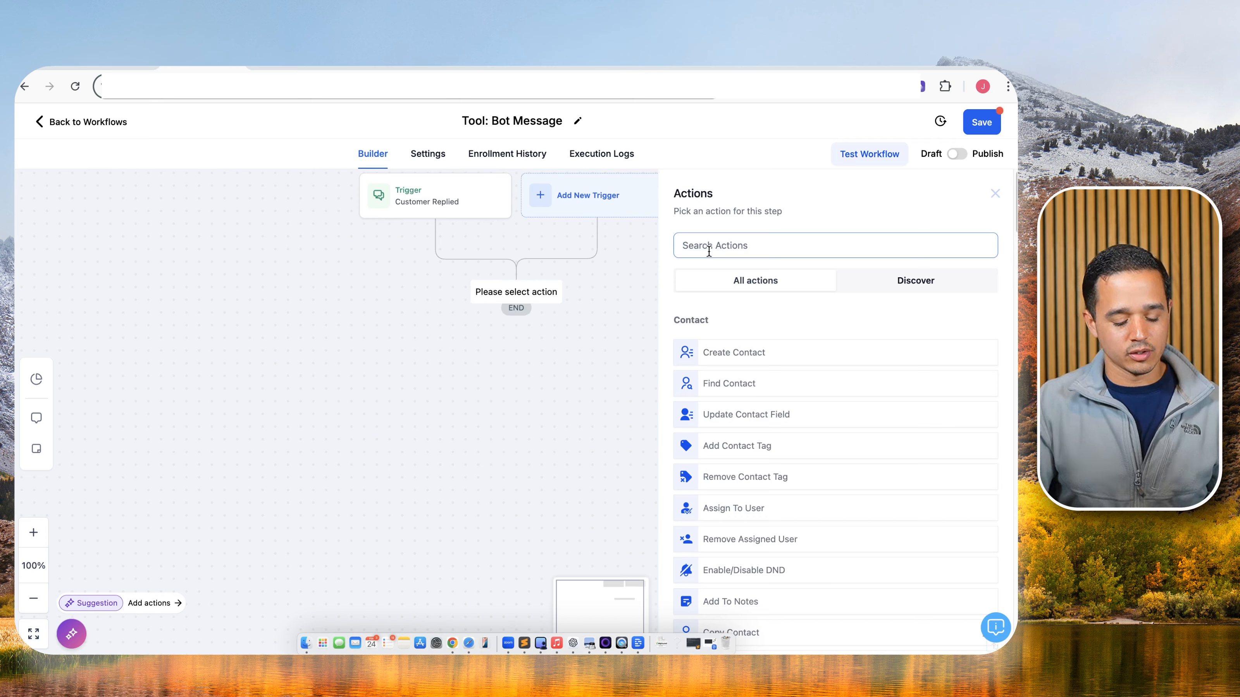
text(web)
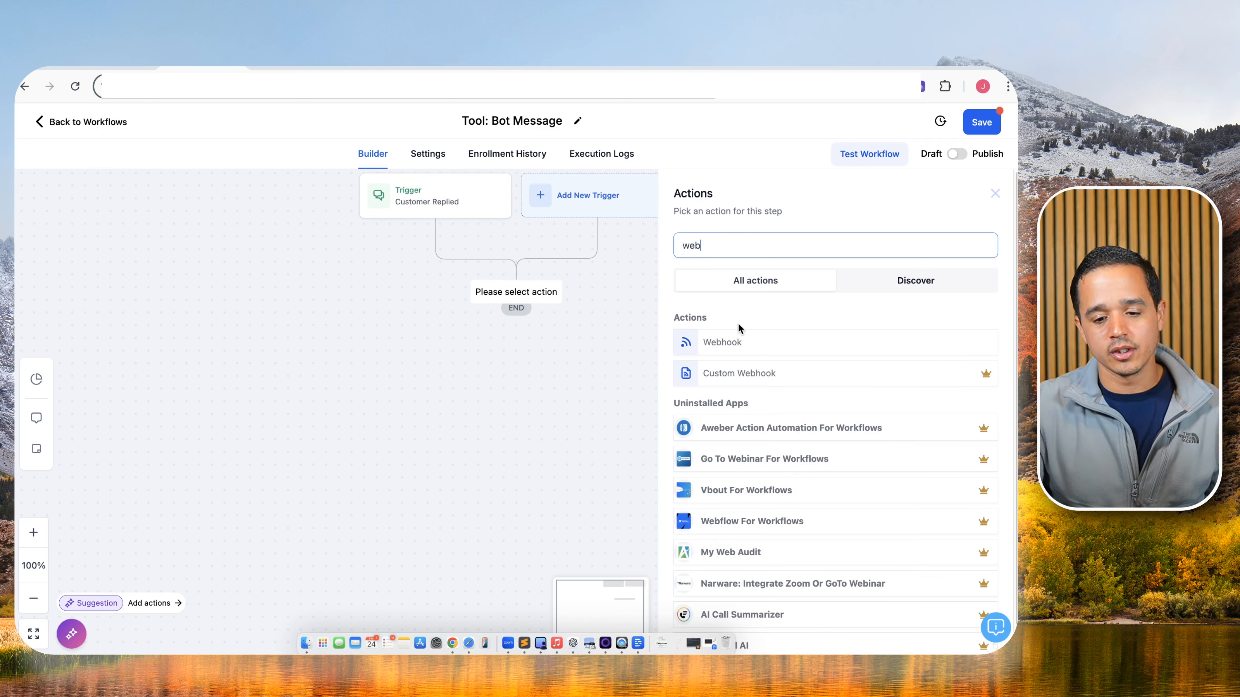
click(733, 340)
click(726, 273)
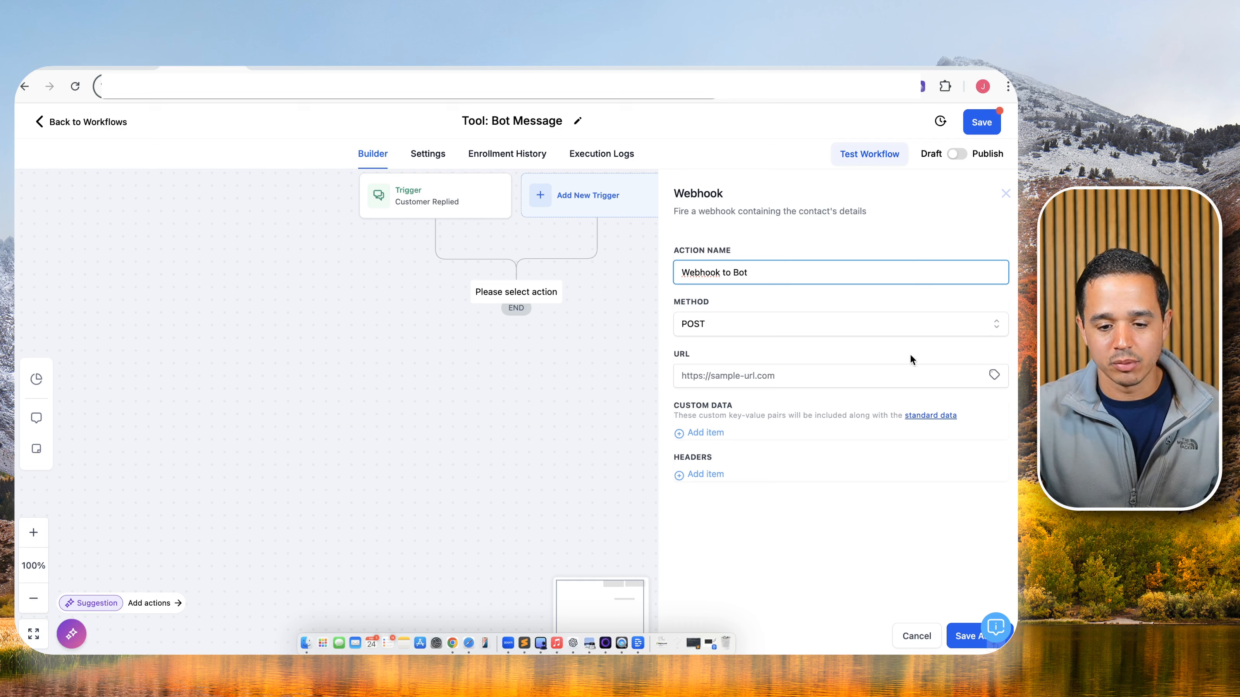
Copy the amazonaws message URL from the CloseBot help article.
click(439, 67)
scroll(455, 318, down, 11)
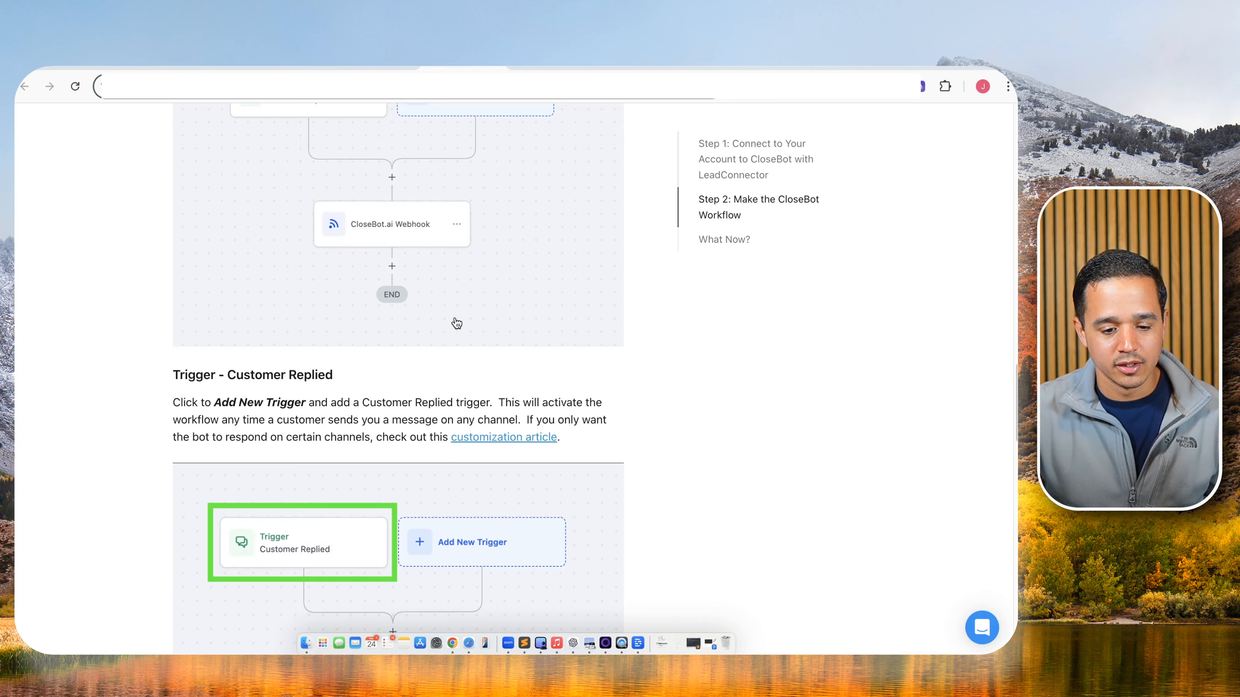
scroll(446, 341, down, 7)
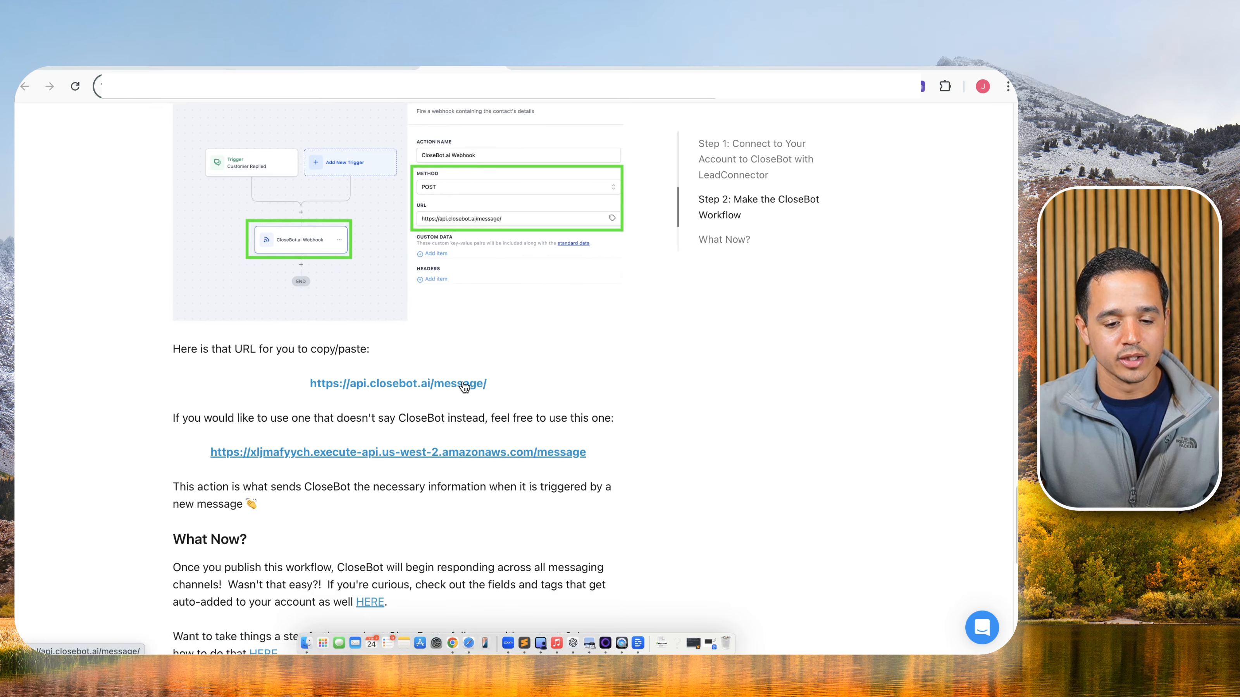
scroll(203, 386, down, 1)
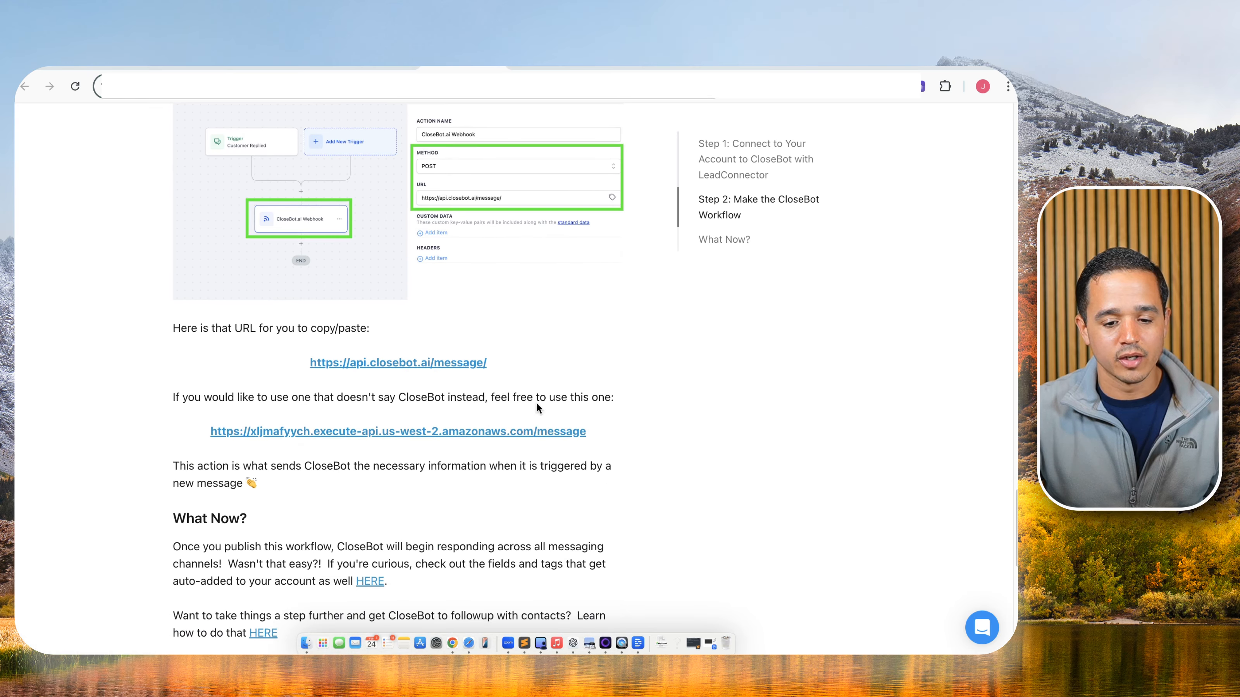
triple_click(331, 401)
click(341, 401)
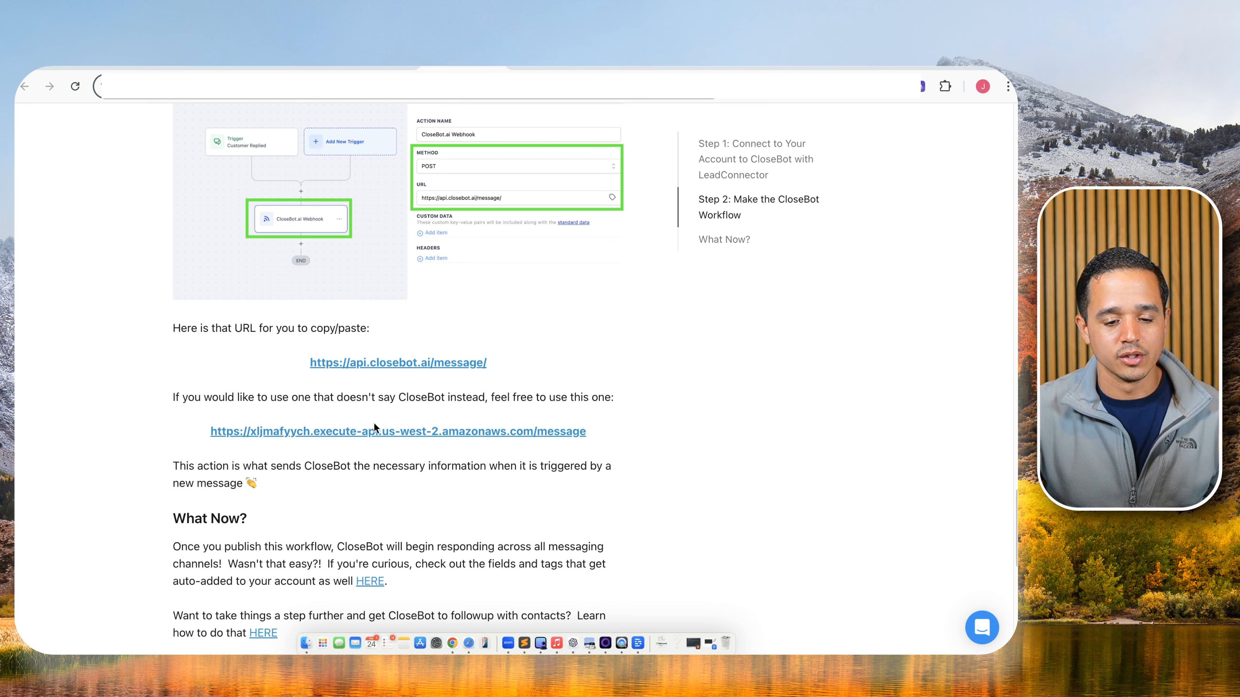
right_click(374, 433)
click(406, 433)
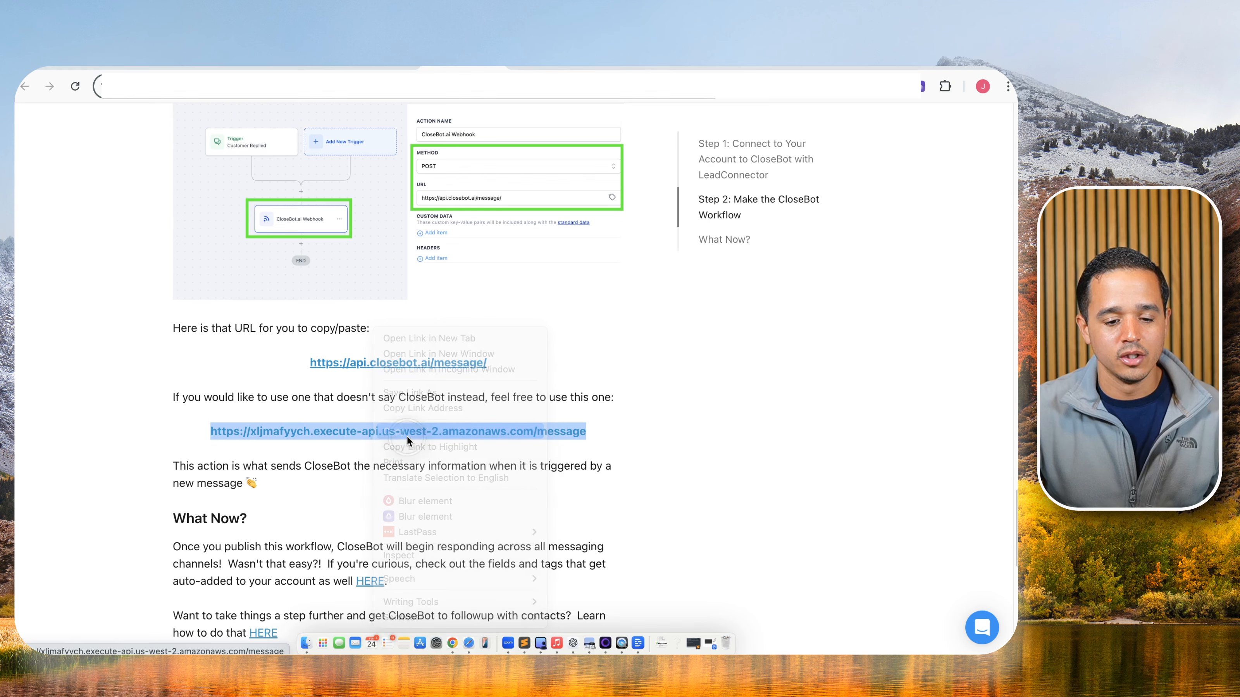
Paste that URL into the Webhook to Bot action's URL field and save the action.
click(203, 68)
click(707, 374)
key(super+v)
click(959, 636)
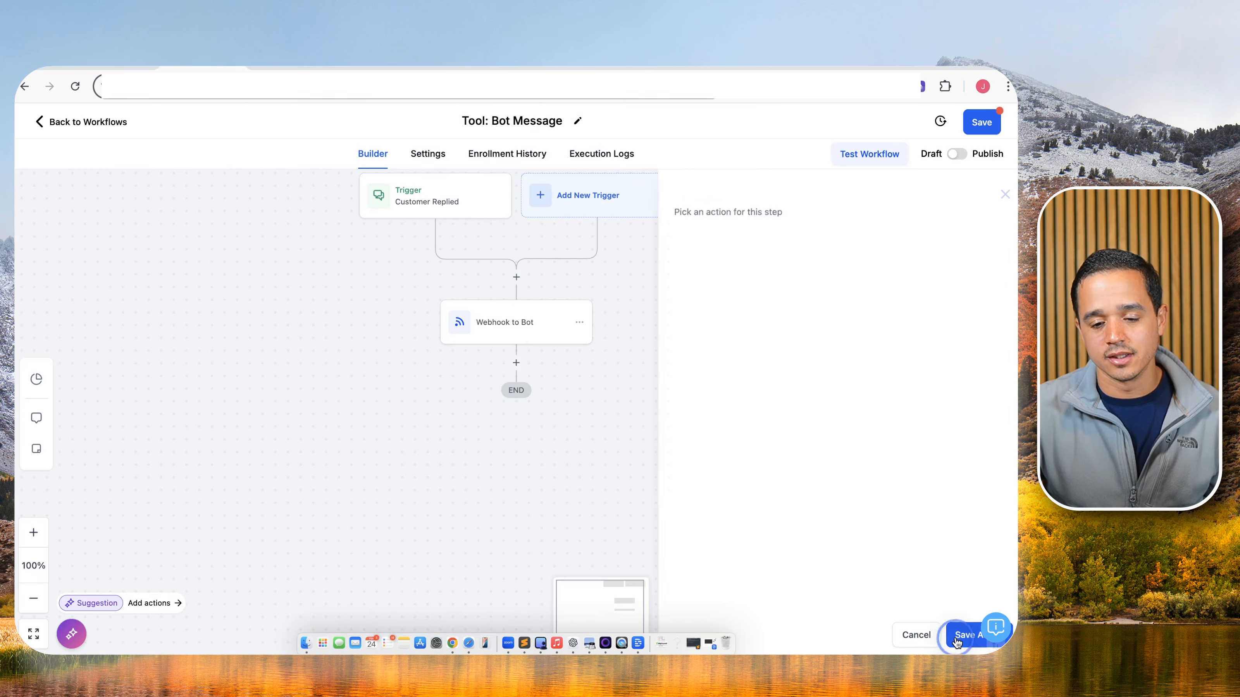
Save the Tool: Bot Message workflow and dismiss the 'Saved!' toast.
click(980, 122)
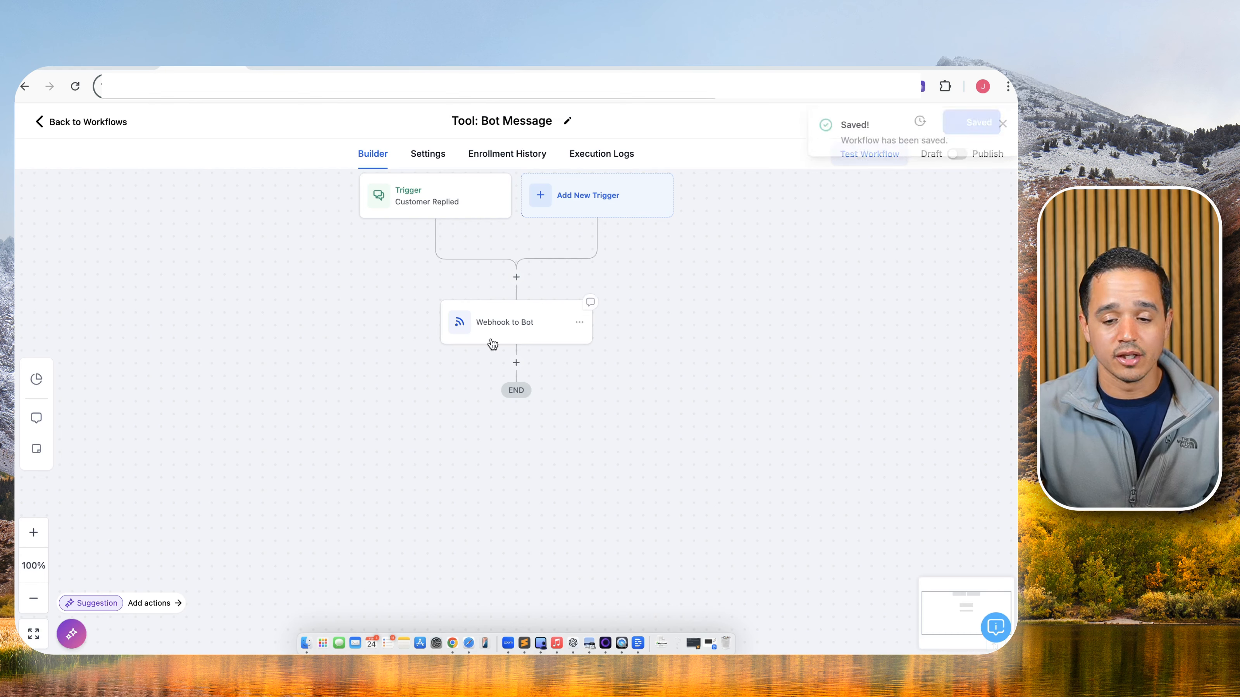
click(1001, 124)
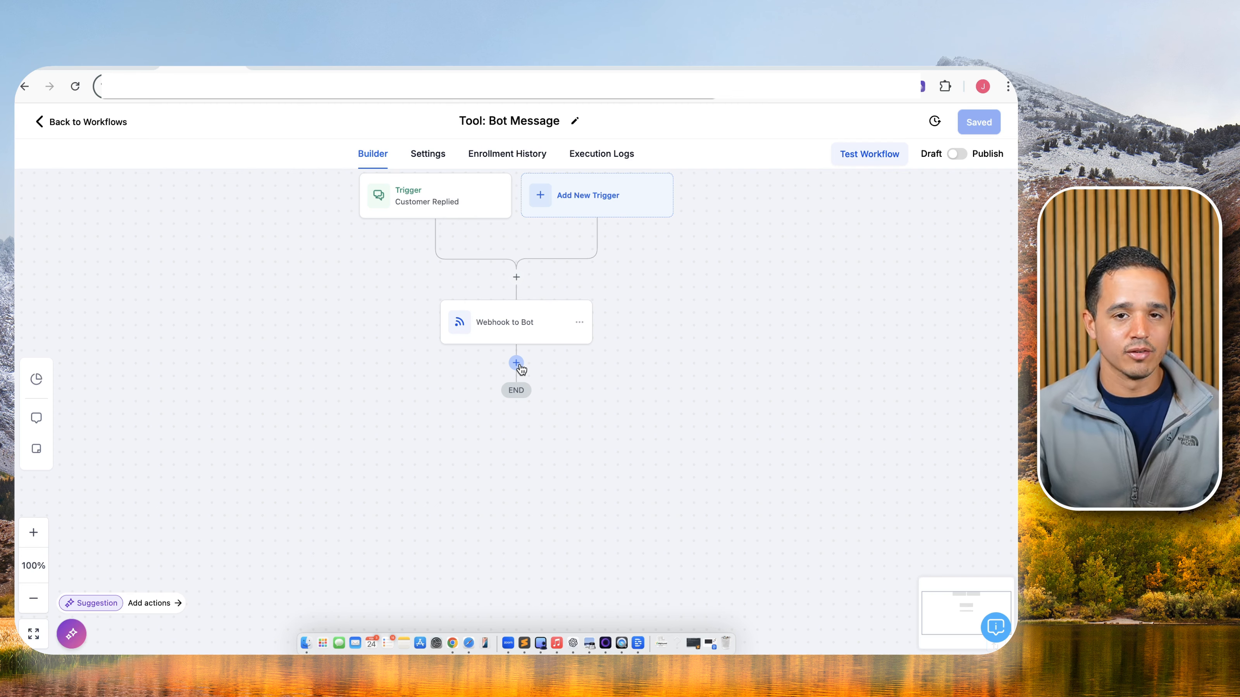
Add an If / Else condition named 'In Lead Nurture Workflow?' with its branch renamed 'Yes'.
click(517, 363)
text(if)
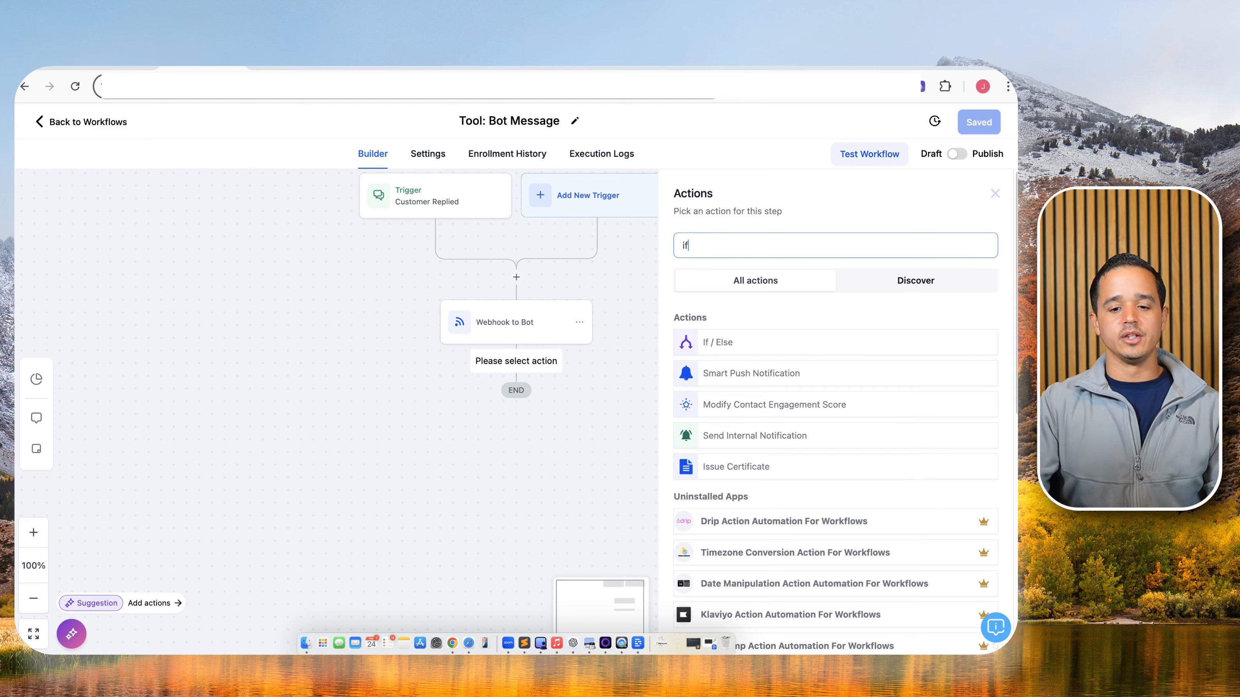
click(715, 342)
click(637, 276)
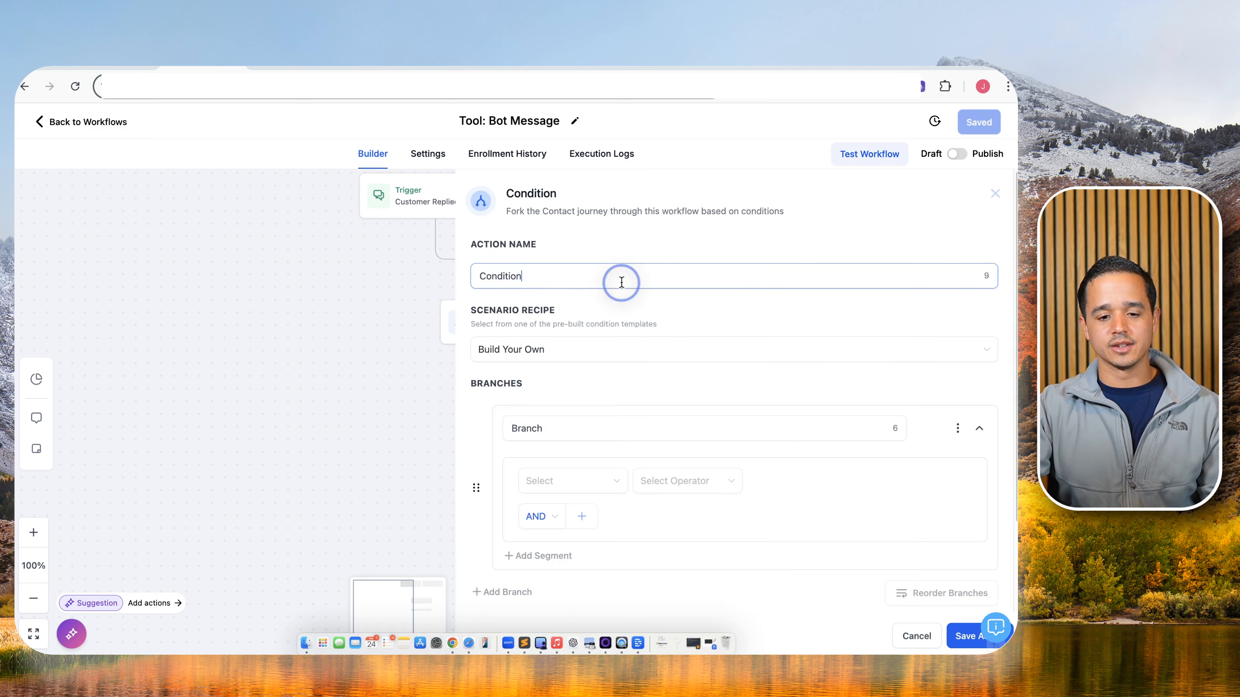
double_click(620, 277)
text(In L)
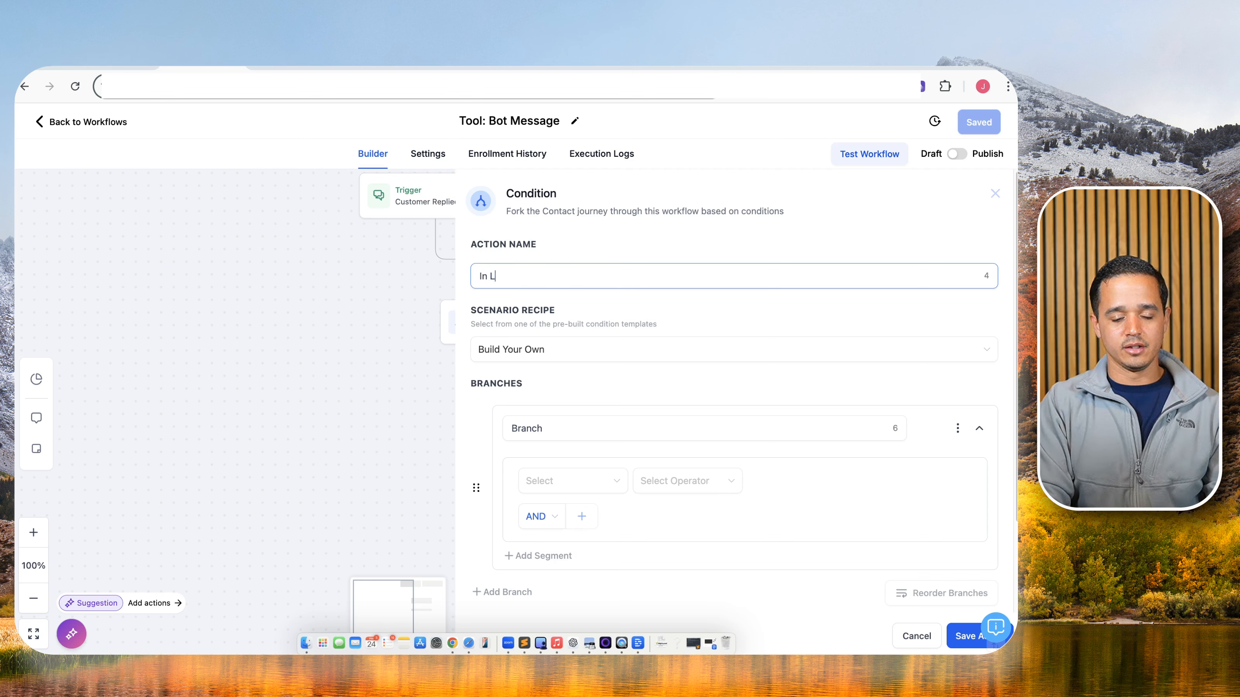
text(ead Nurture)
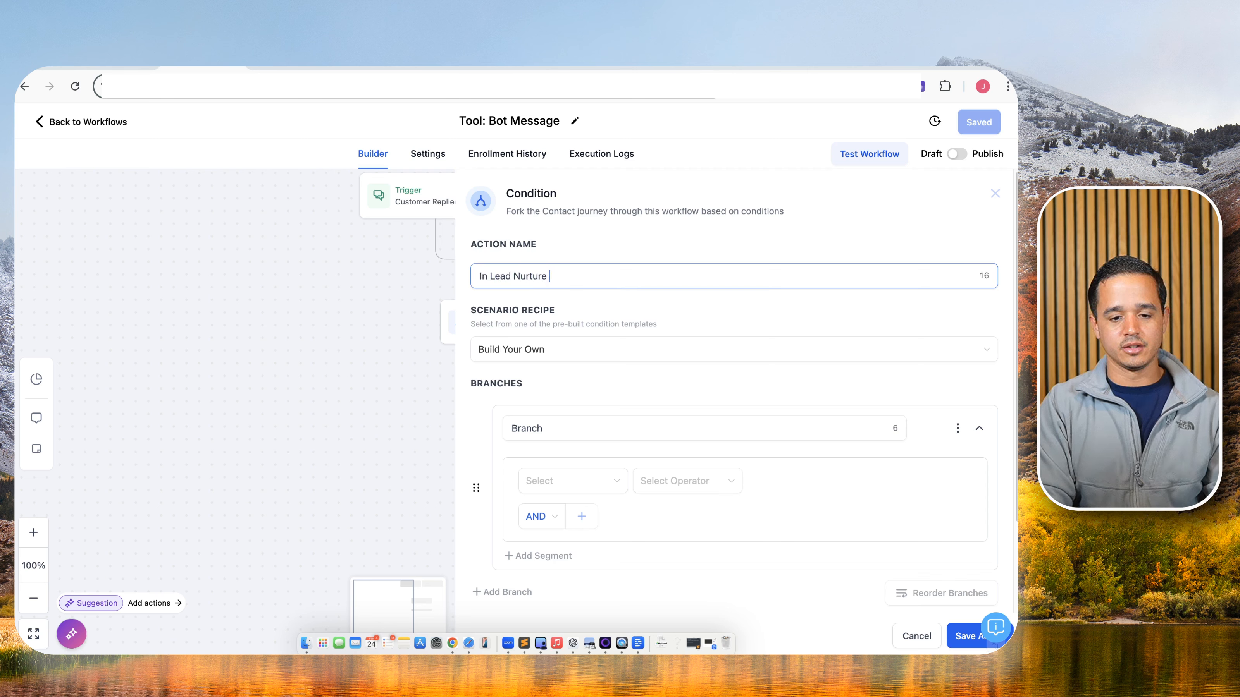
text( Workflow?)
click(540, 421)
double_click(543, 416)
text(Yes)
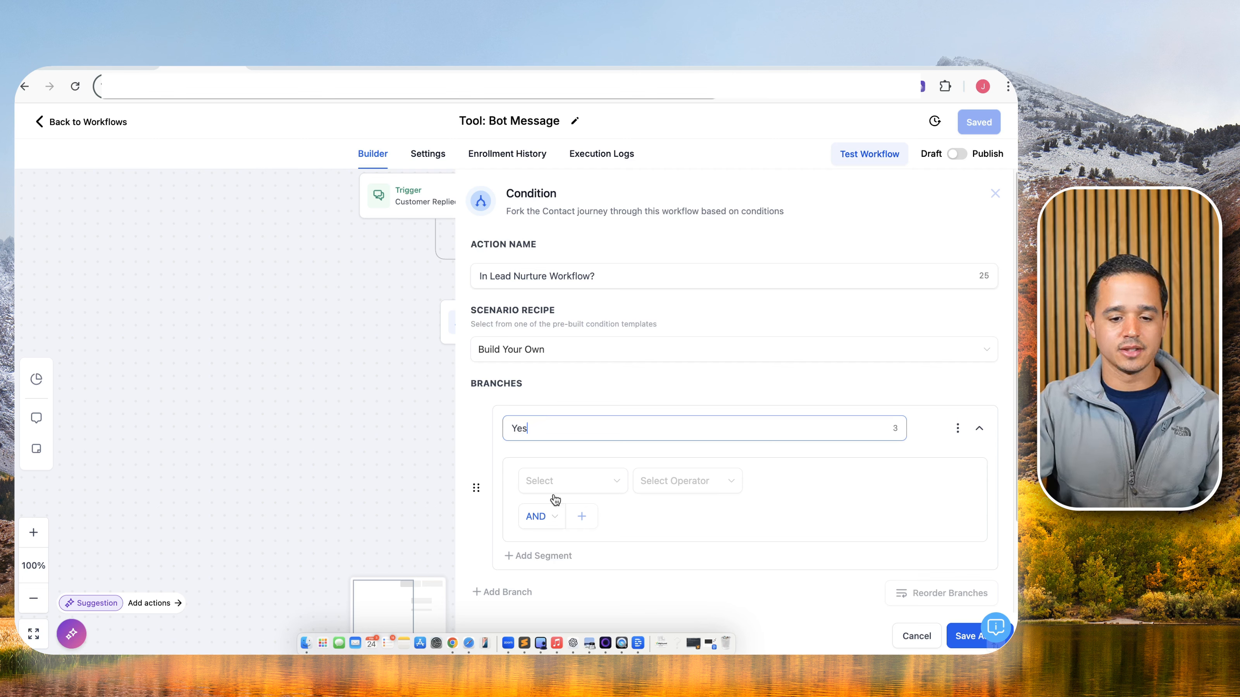
Make the Yes branch require Workflow Contact is active in 1: Lead Nurture, and save the condition.
click(576, 489)
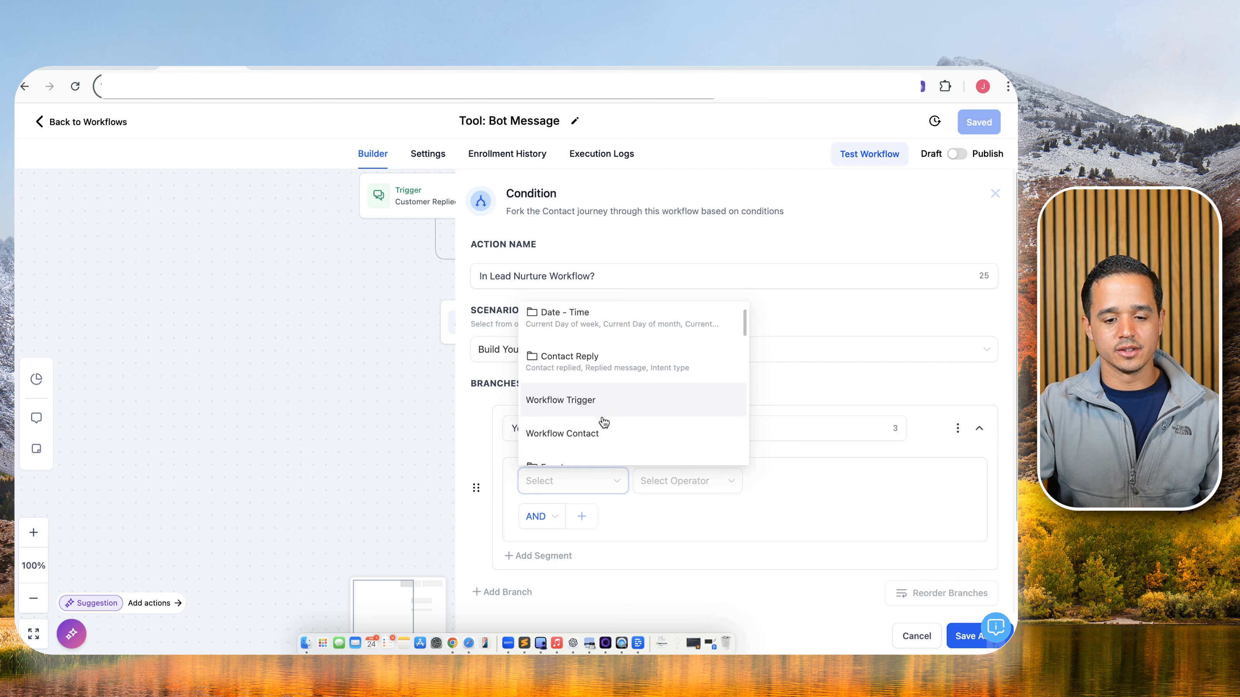
click(596, 436)
click(653, 480)
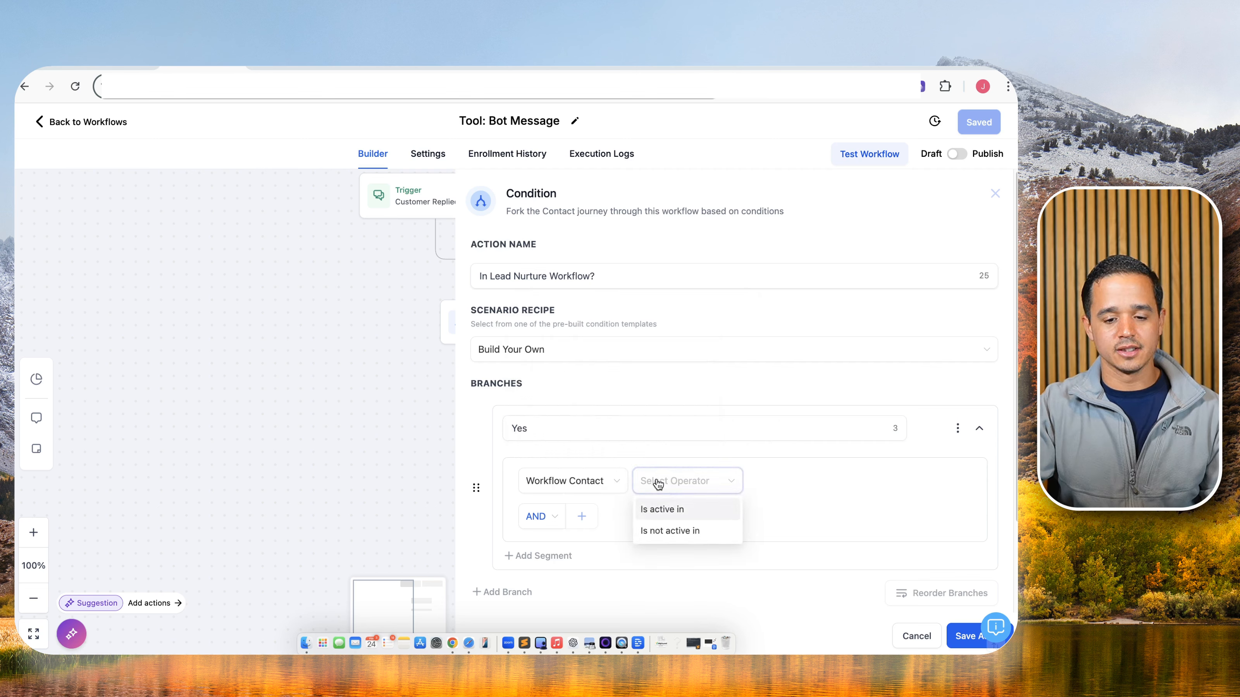
click(658, 510)
click(758, 479)
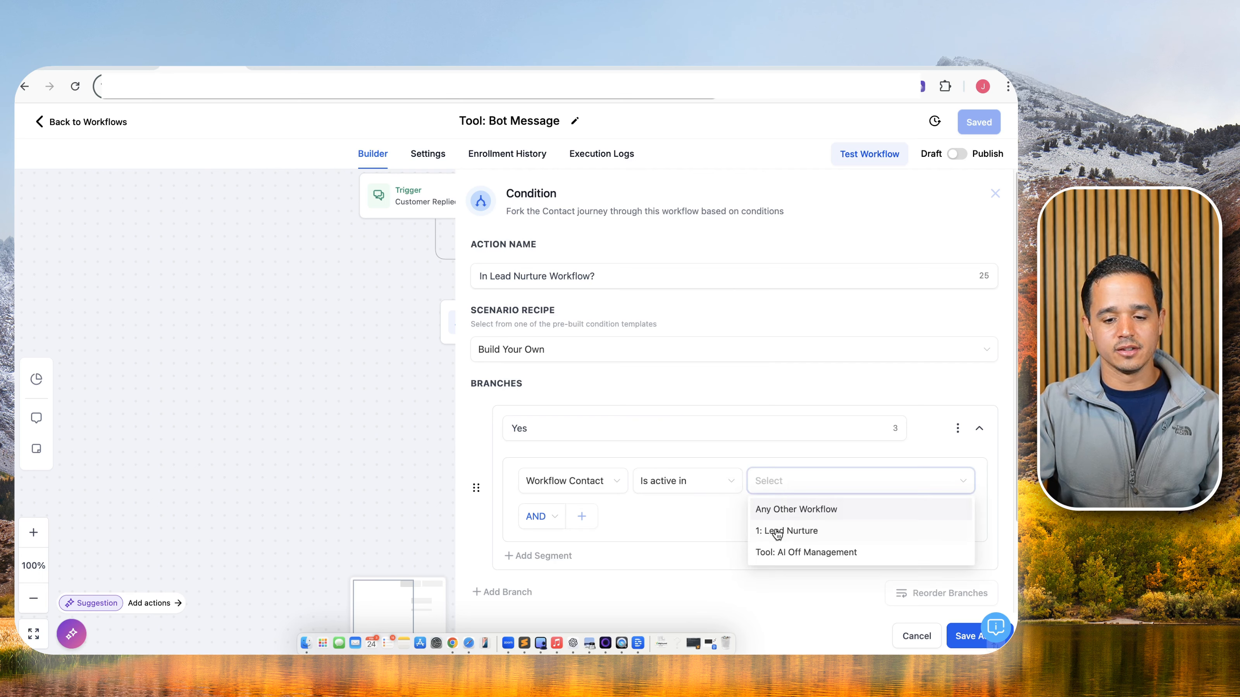
click(776, 528)
click(963, 636)
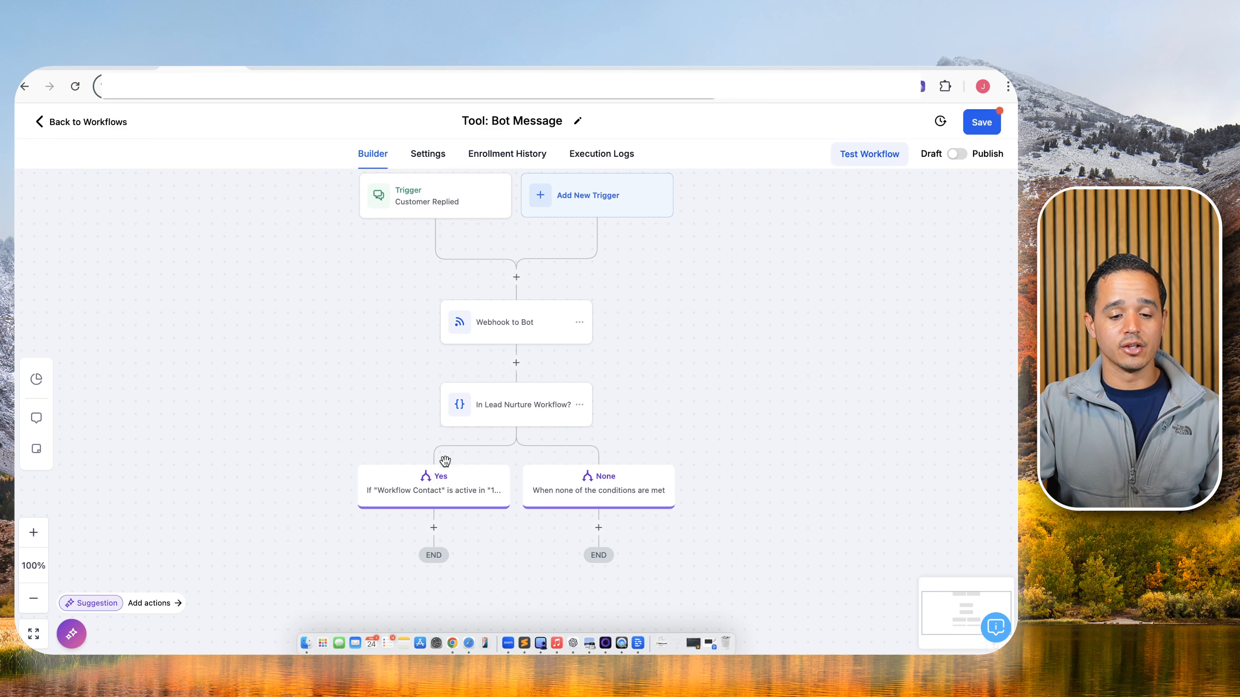
click(452, 525)
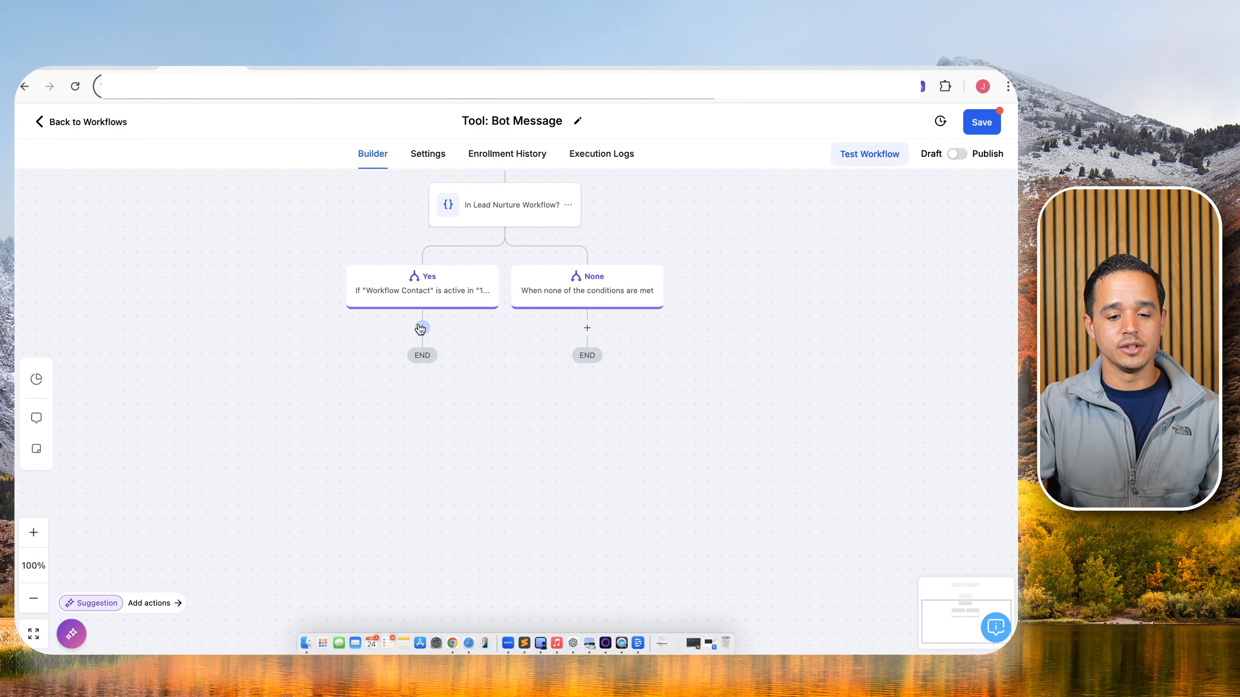
Add a 'Remove From Workflow - Lead Nurture' action on the Yes branch targeting 1: Lead Nurture.
text(remove)
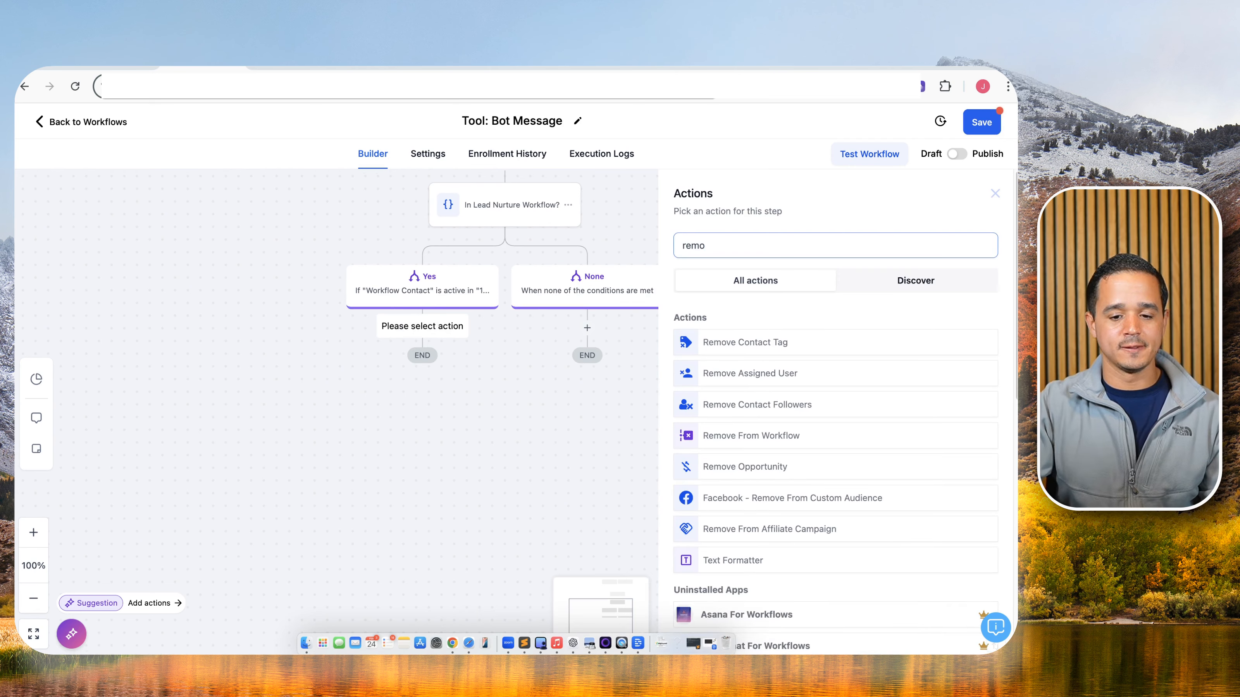
click(784, 432)
click(808, 269)
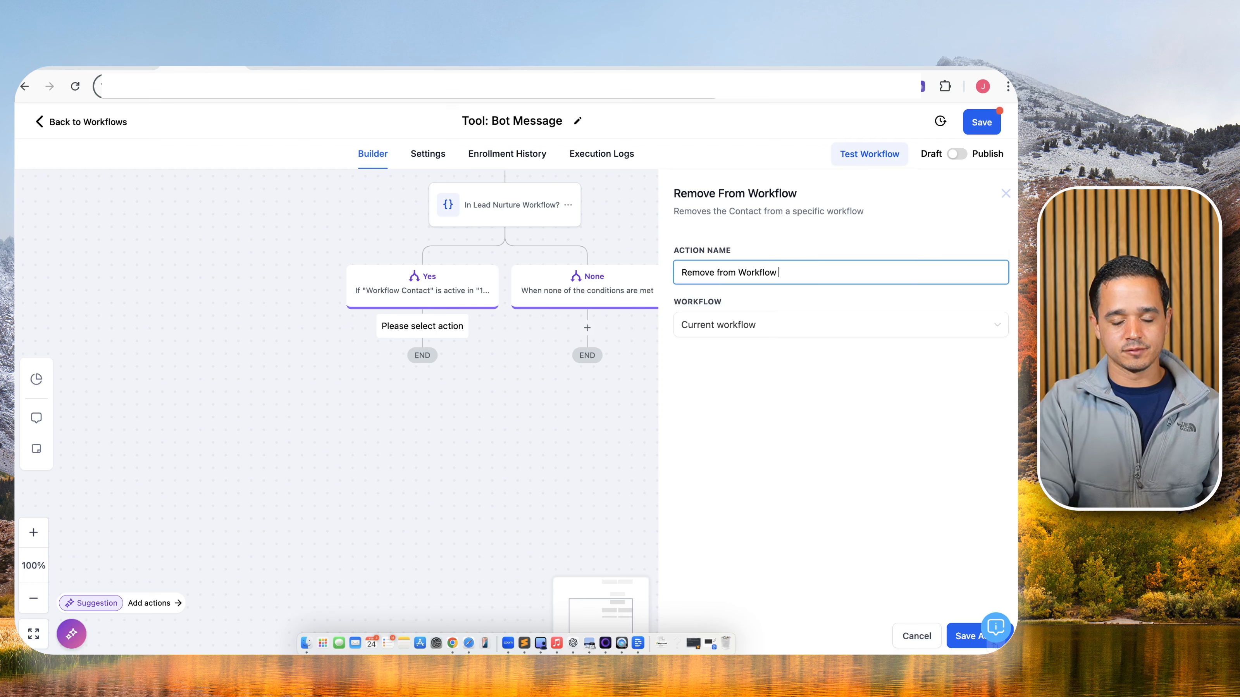
text(- Lead Nurture)
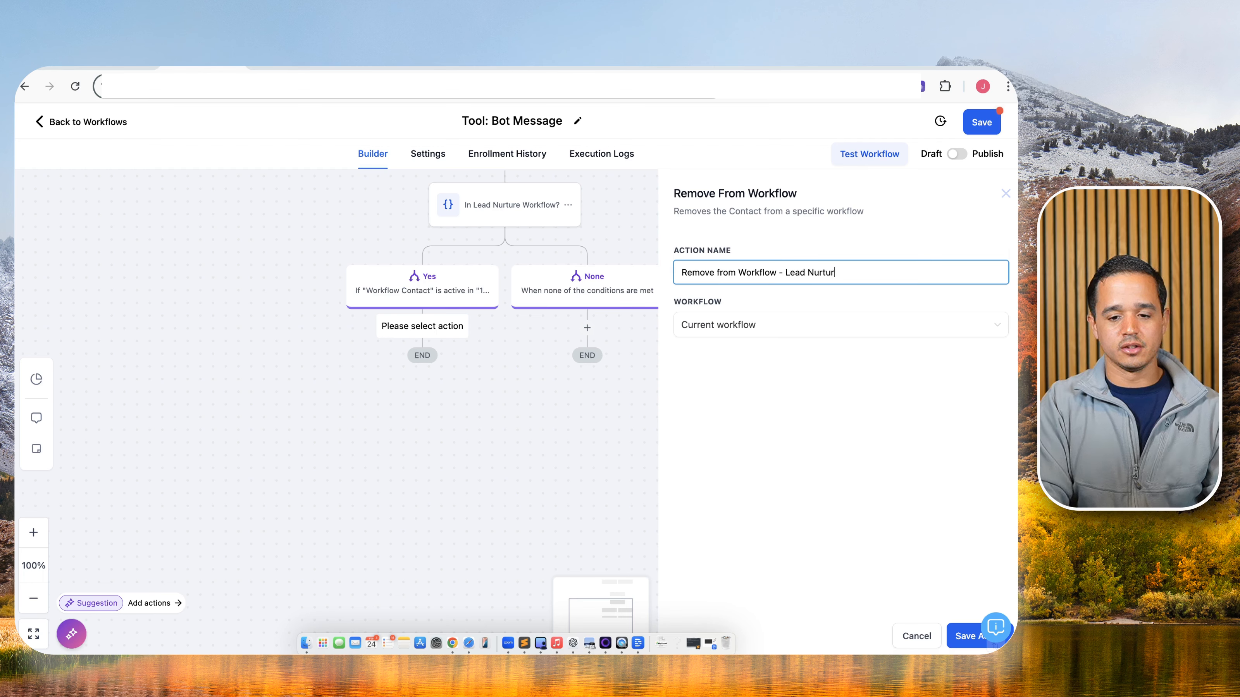
click(808, 324)
click(745, 373)
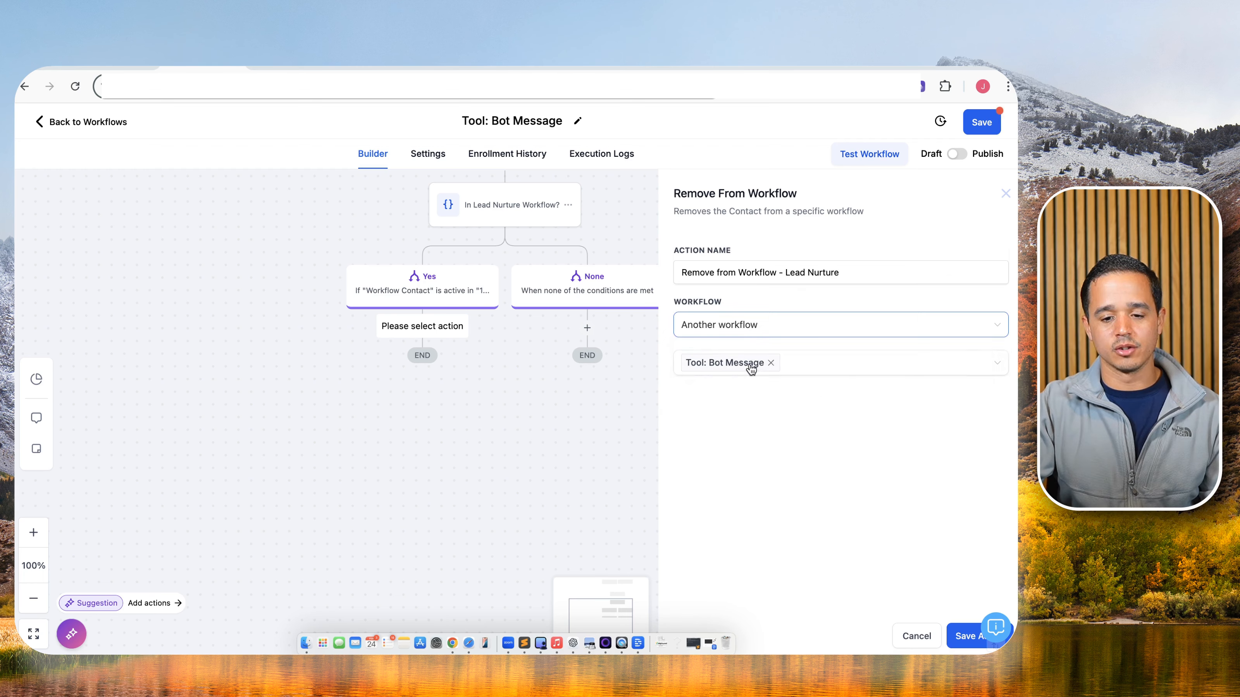
click(774, 363)
click(769, 368)
click(728, 393)
click(969, 636)
Publish and save the Tool: Bot Message workflow.
click(956, 154)
click(978, 127)
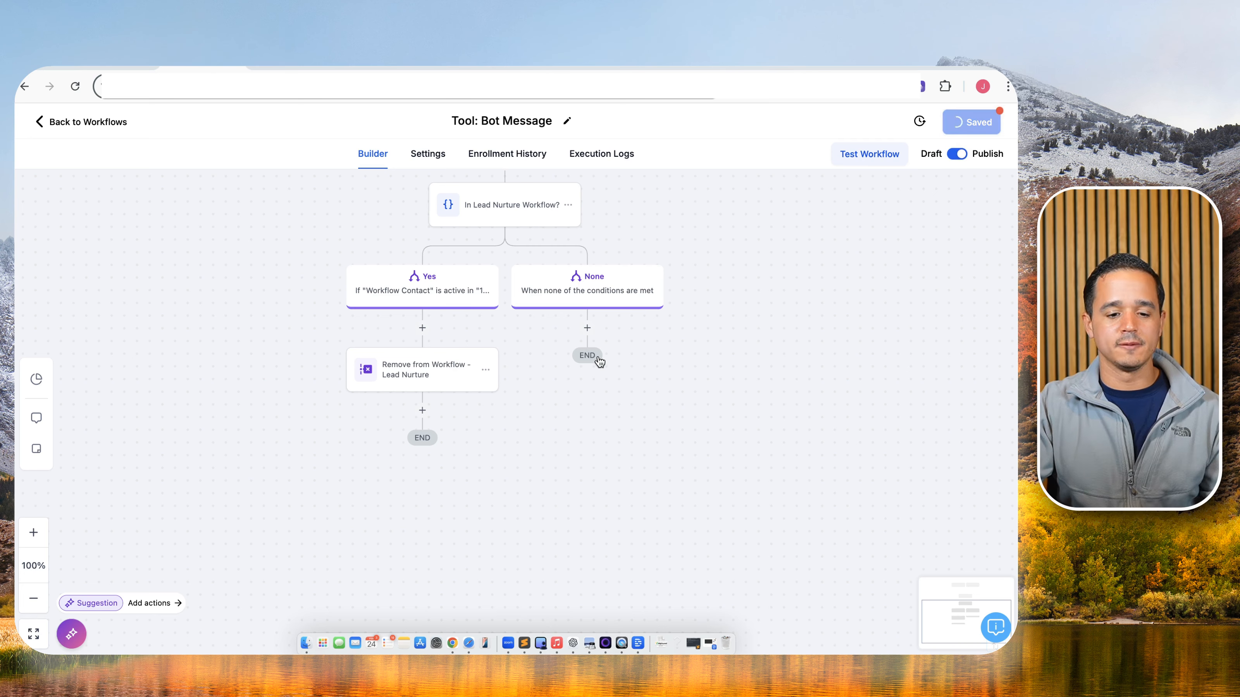
drag(739, 314, 752, 523)
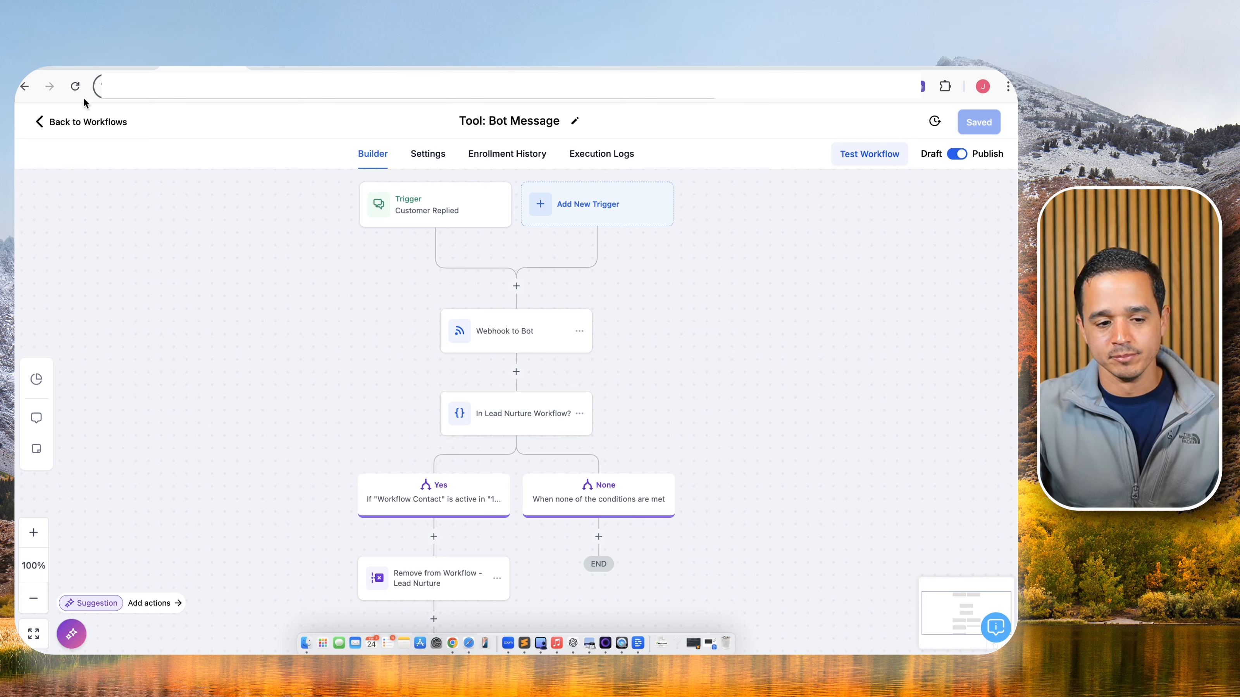
Open Tool: AI Off Management and add a second Contact Tag trigger.
click(91, 122)
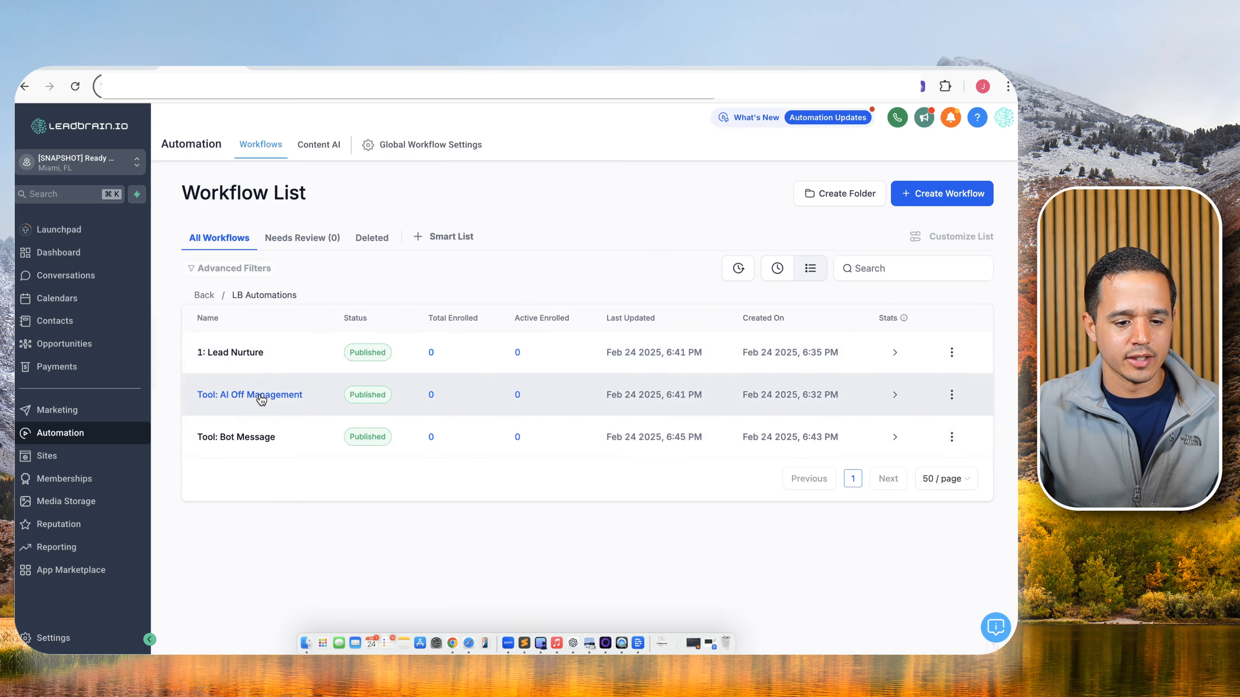
click(261, 398)
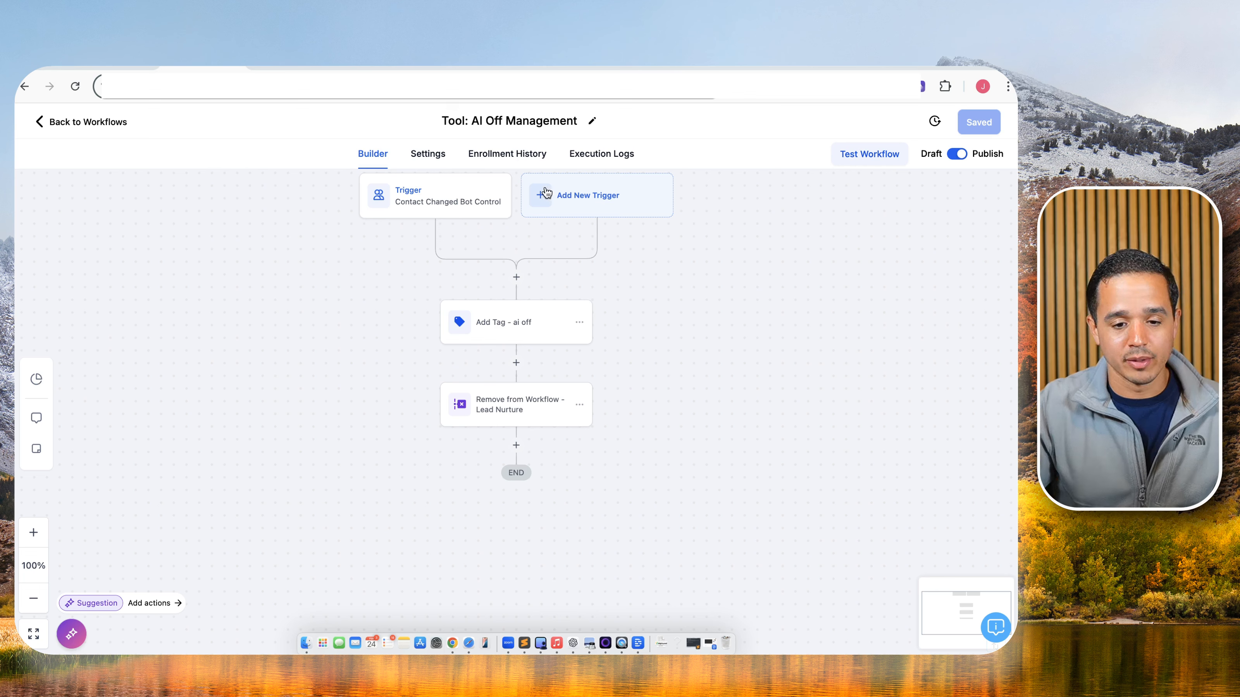
click(573, 195)
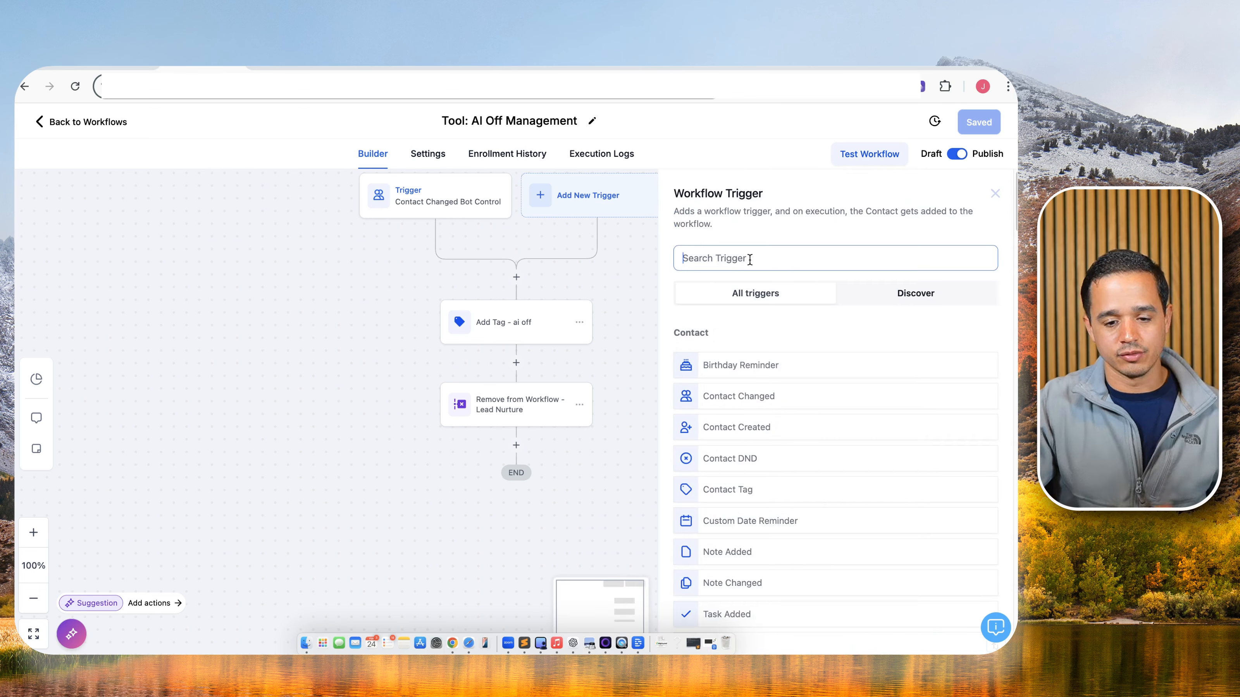
click(747, 258)
text(tag)
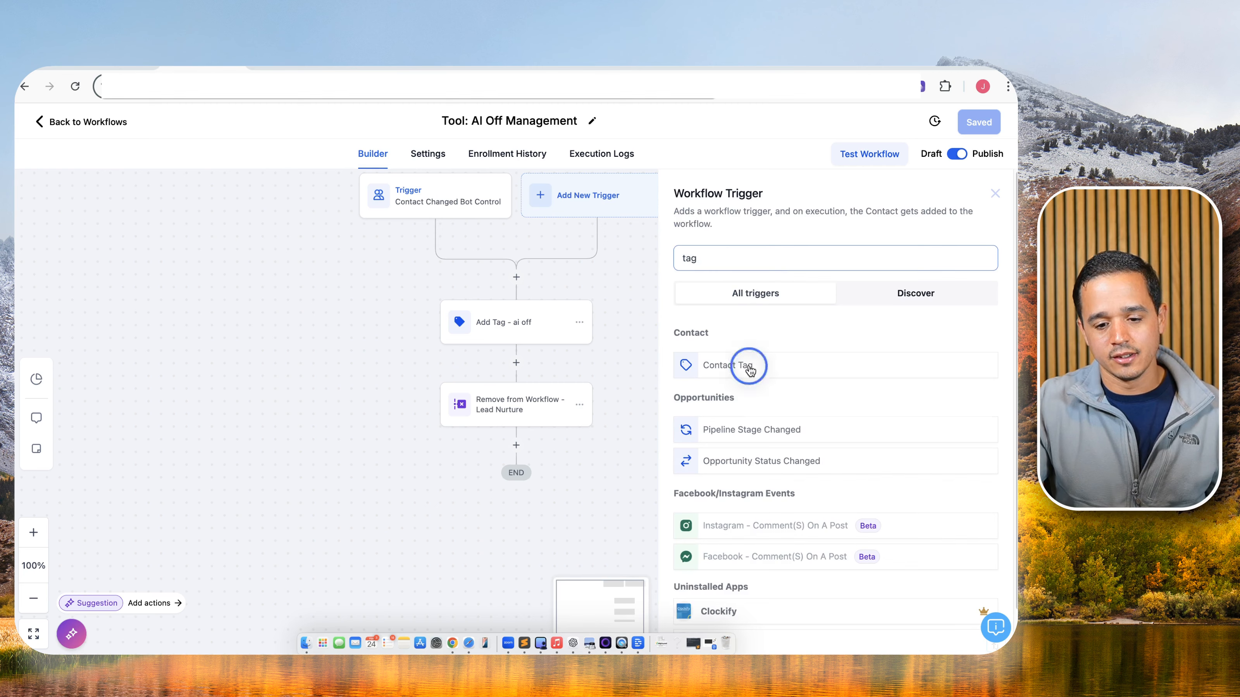
click(741, 366)
Filter the trigger on Tag Added = ai off, save it, and return to the workflow list.
click(599, 283)
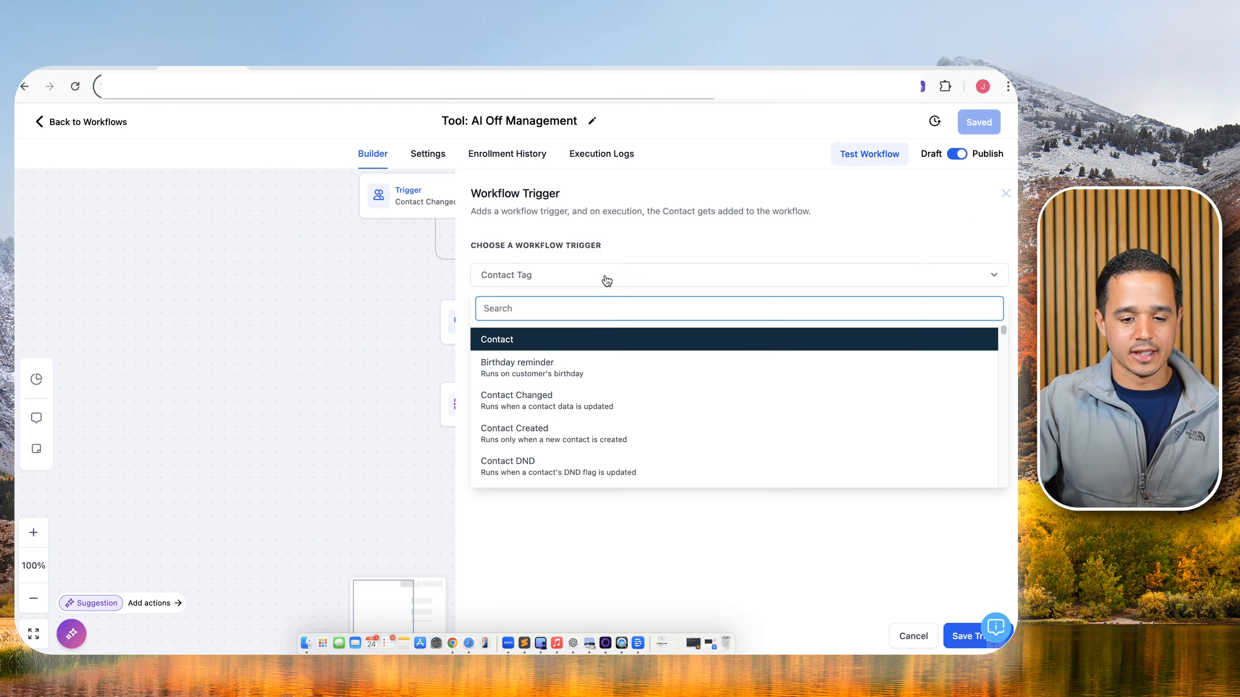
click(602, 278)
click(568, 340)
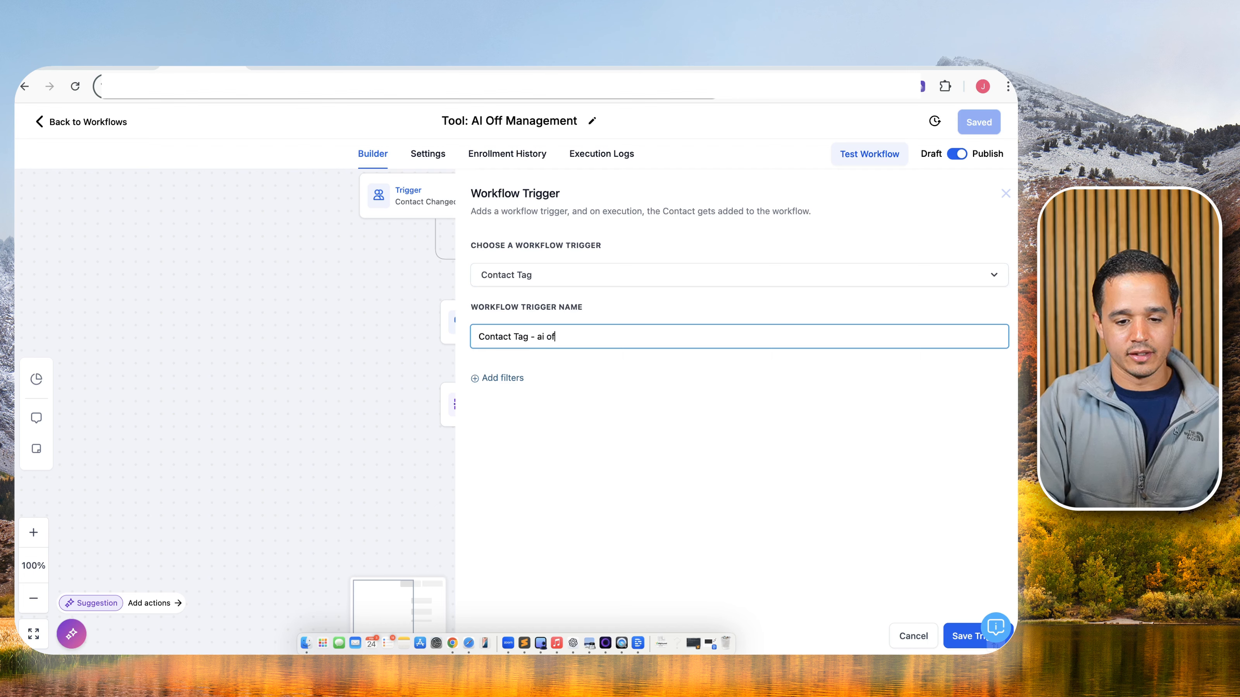
click(501, 375)
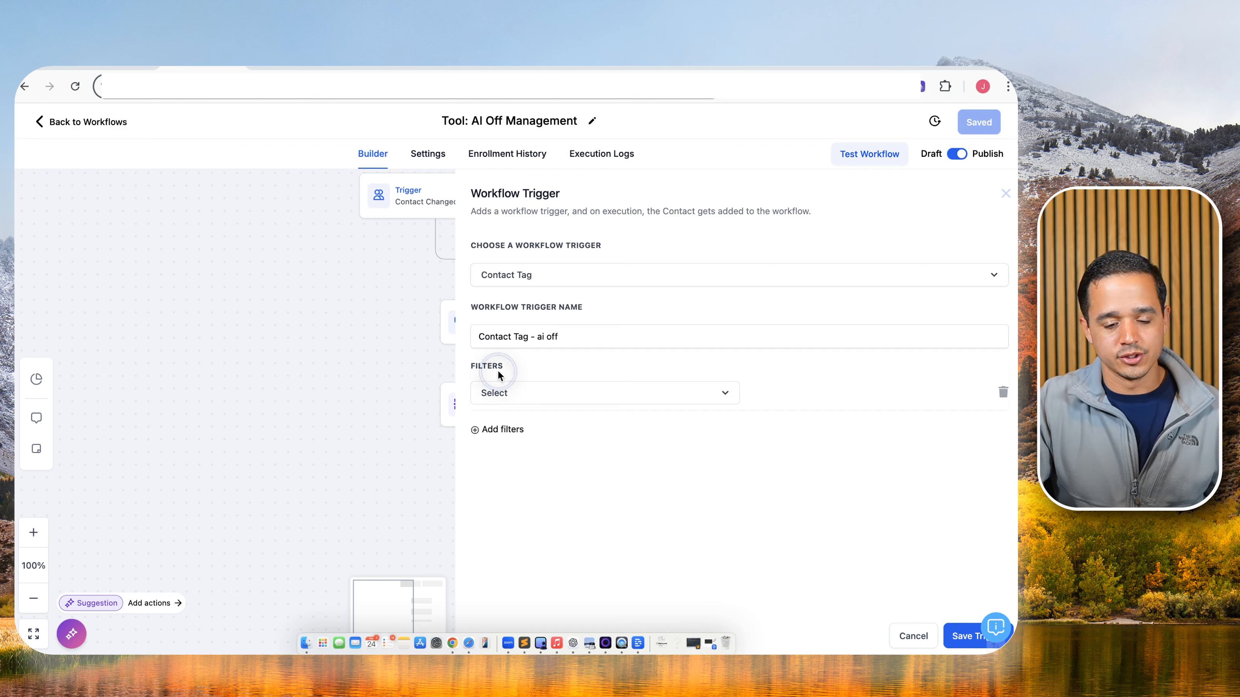
click(506, 394)
click(504, 480)
click(778, 394)
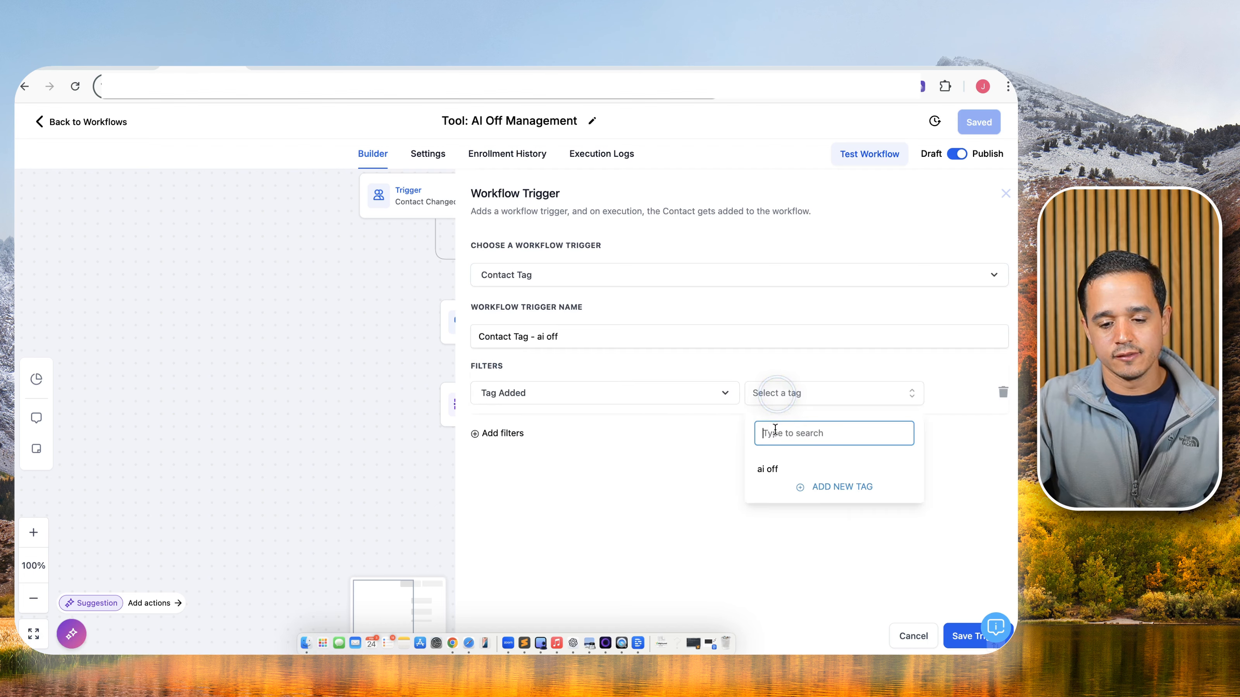
click(769, 468)
click(964, 636)
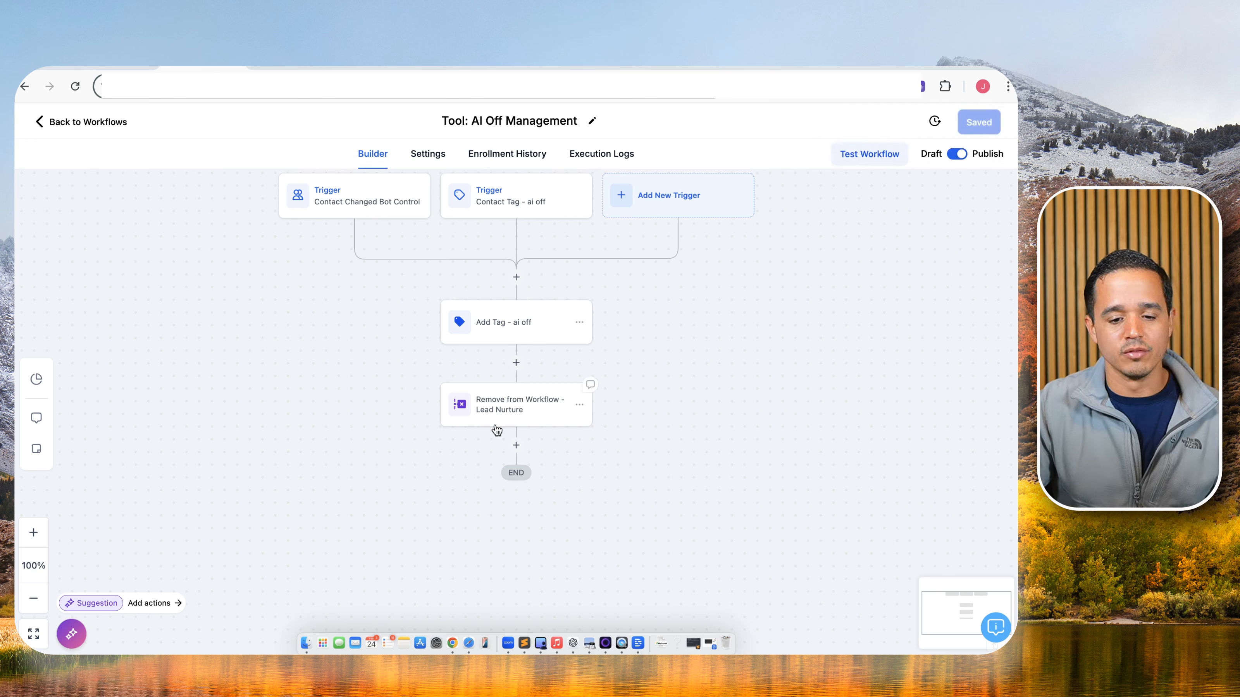
click(74, 122)
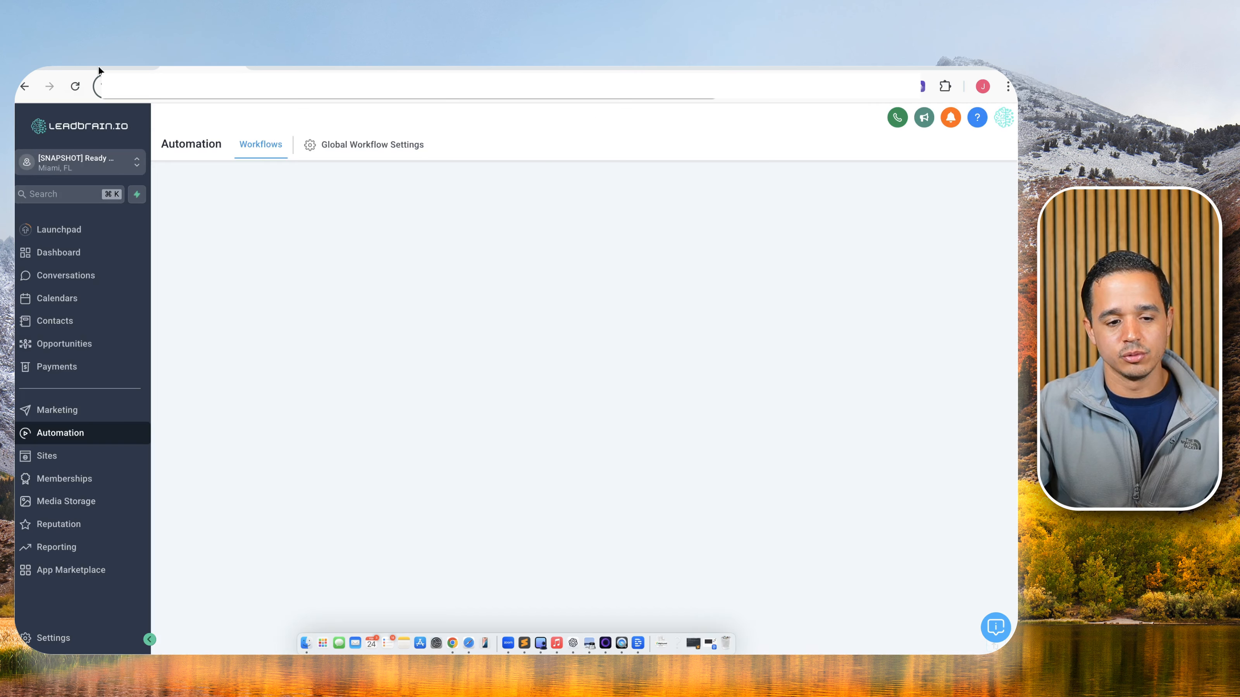
Draw a red X over the Bot Message box in tldraw, then return to LeadBrain.
click(113, 67)
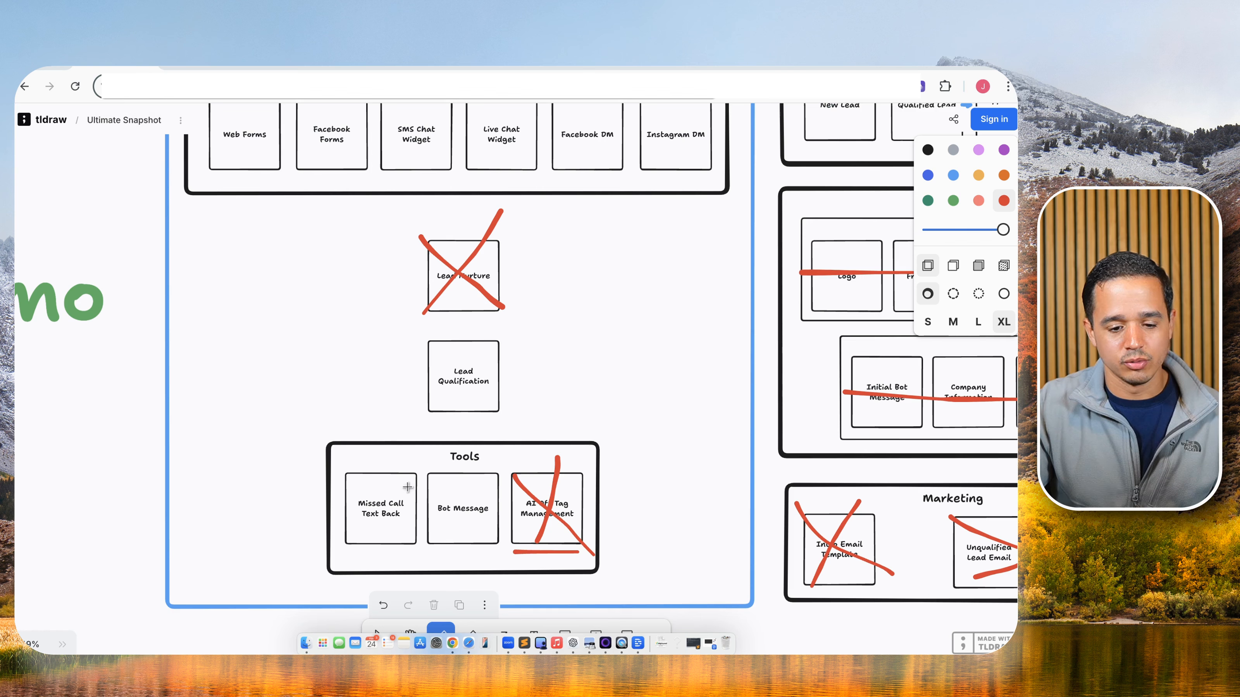
drag(419, 468, 498, 541)
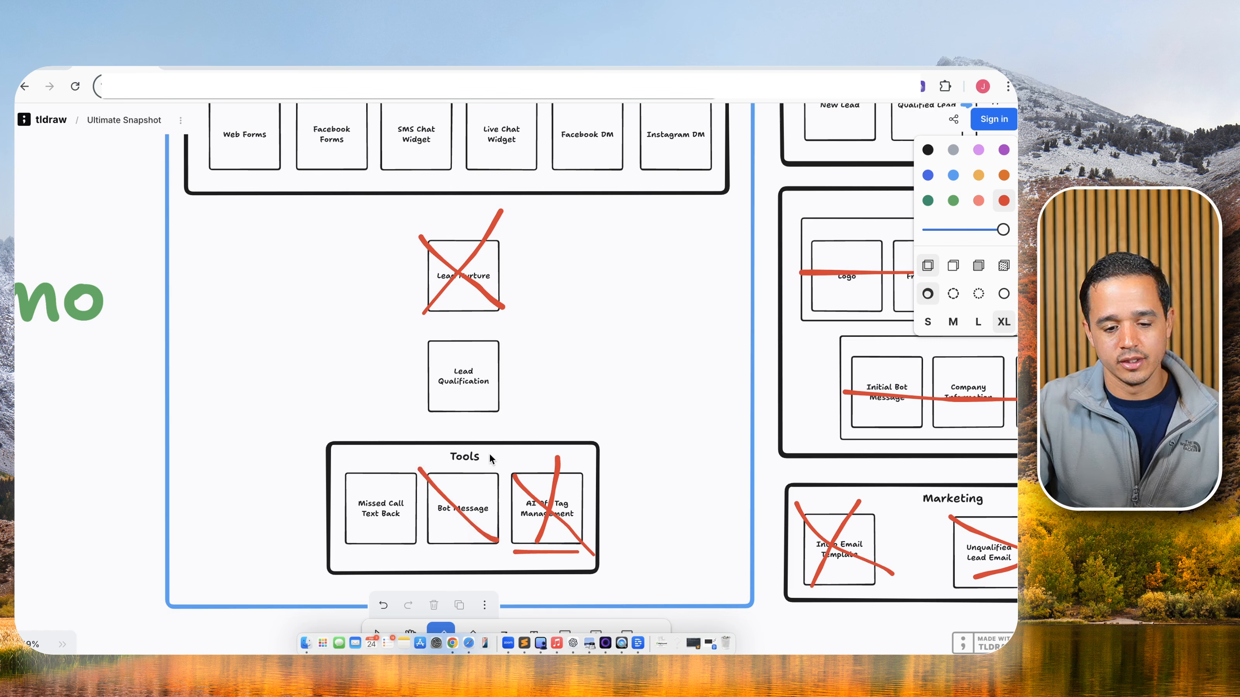
drag(488, 461, 432, 544)
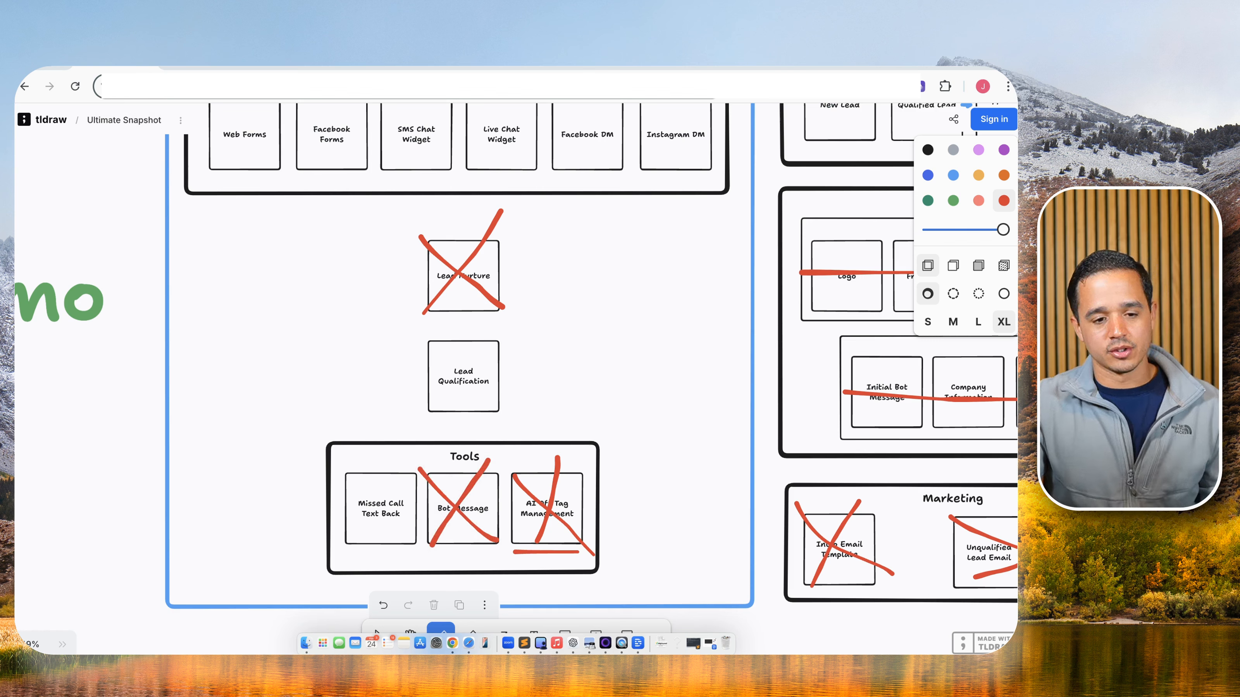
click(216, 64)
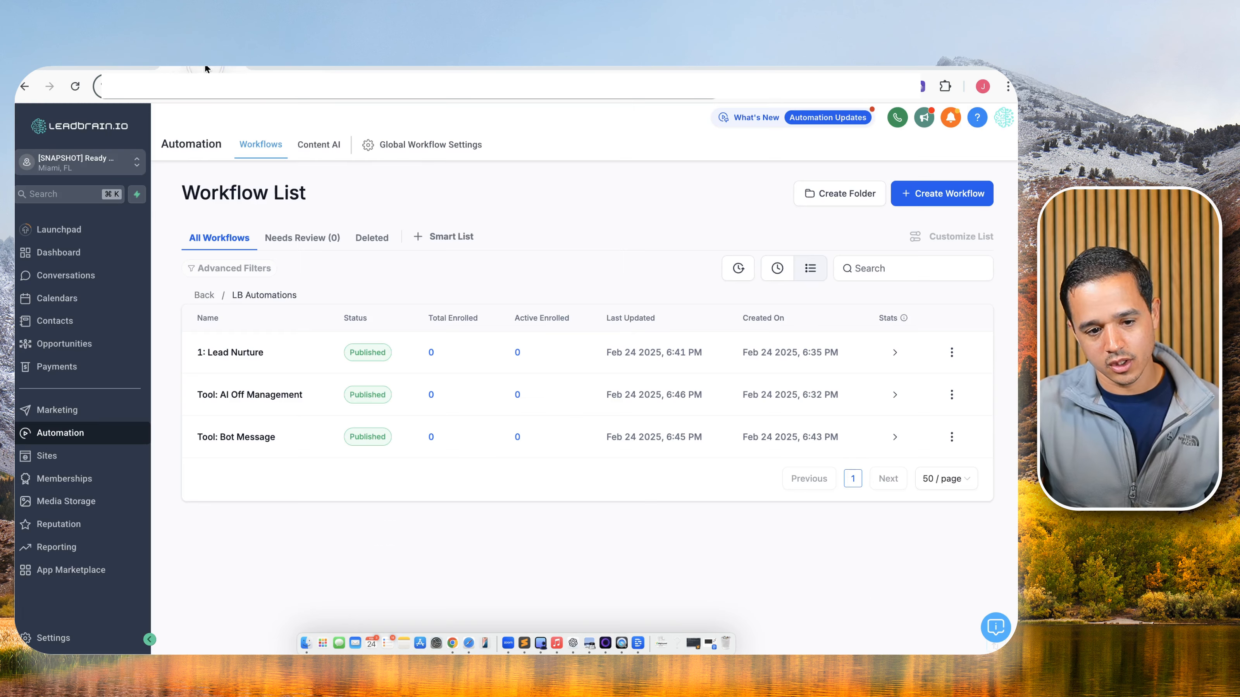
Check the Phone Numbers Advanced Settings' Voicemail & Missed Call Textback tab, where missed call text back is off.
click(73, 639)
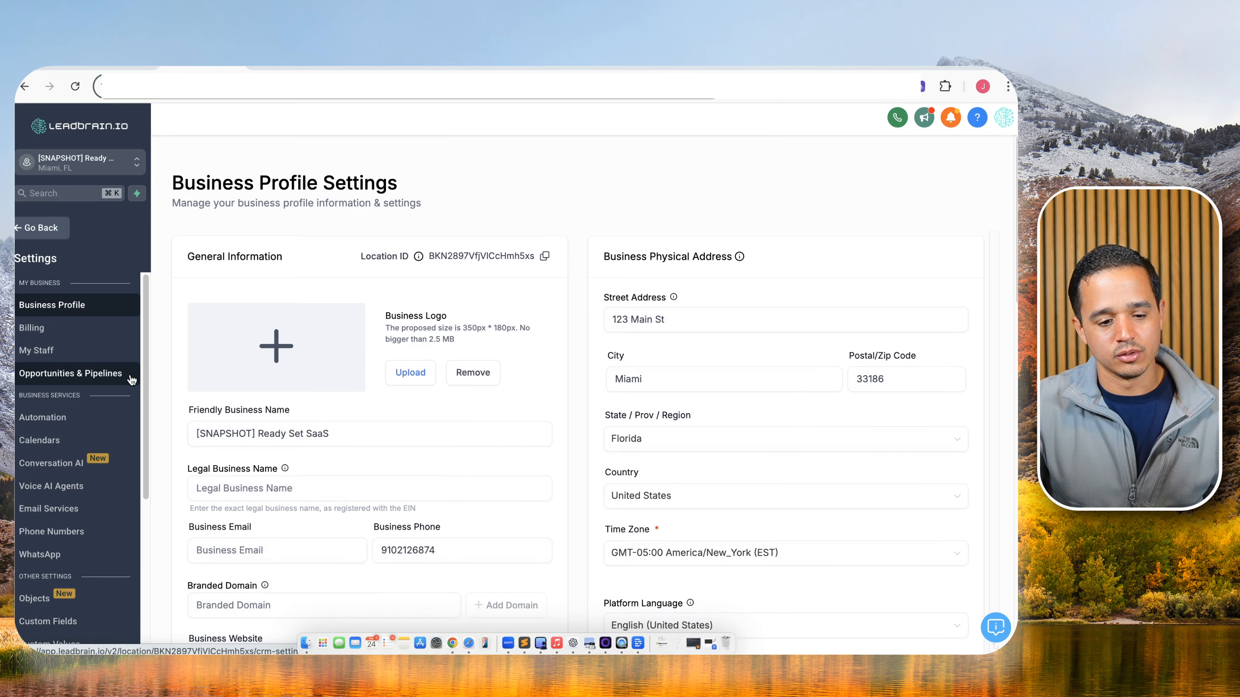
scroll(58, 385, down, 5)
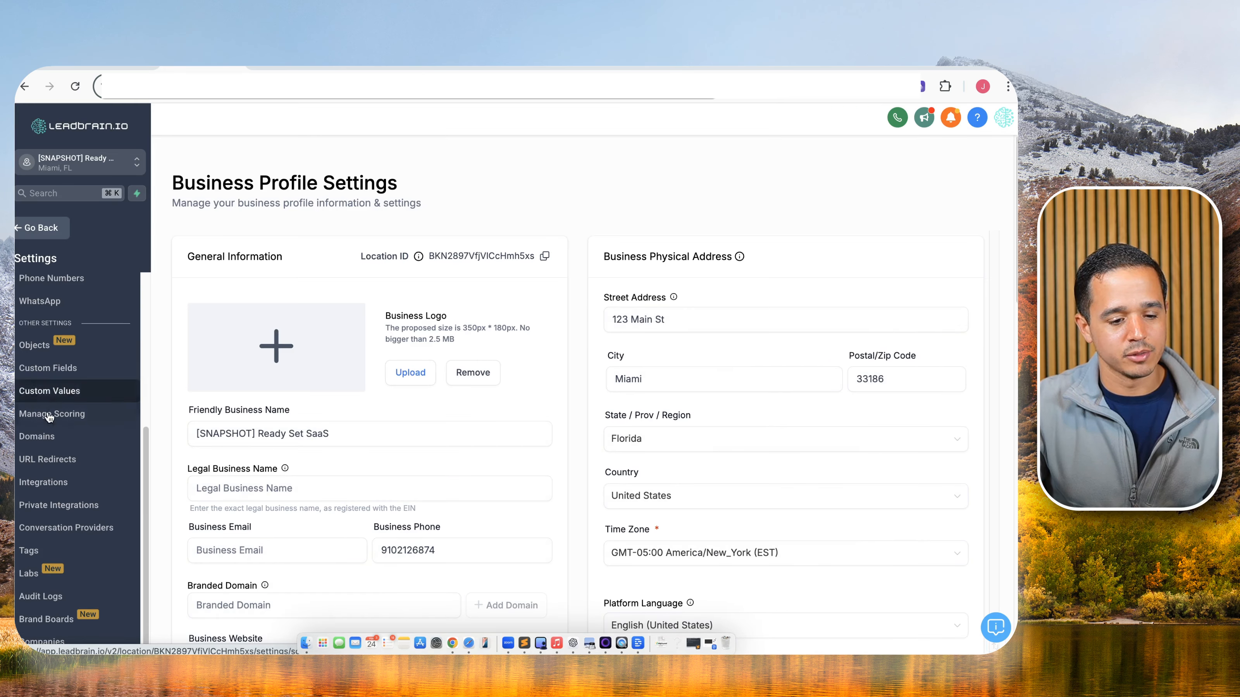
scroll(50, 361, up, 1)
click(52, 291)
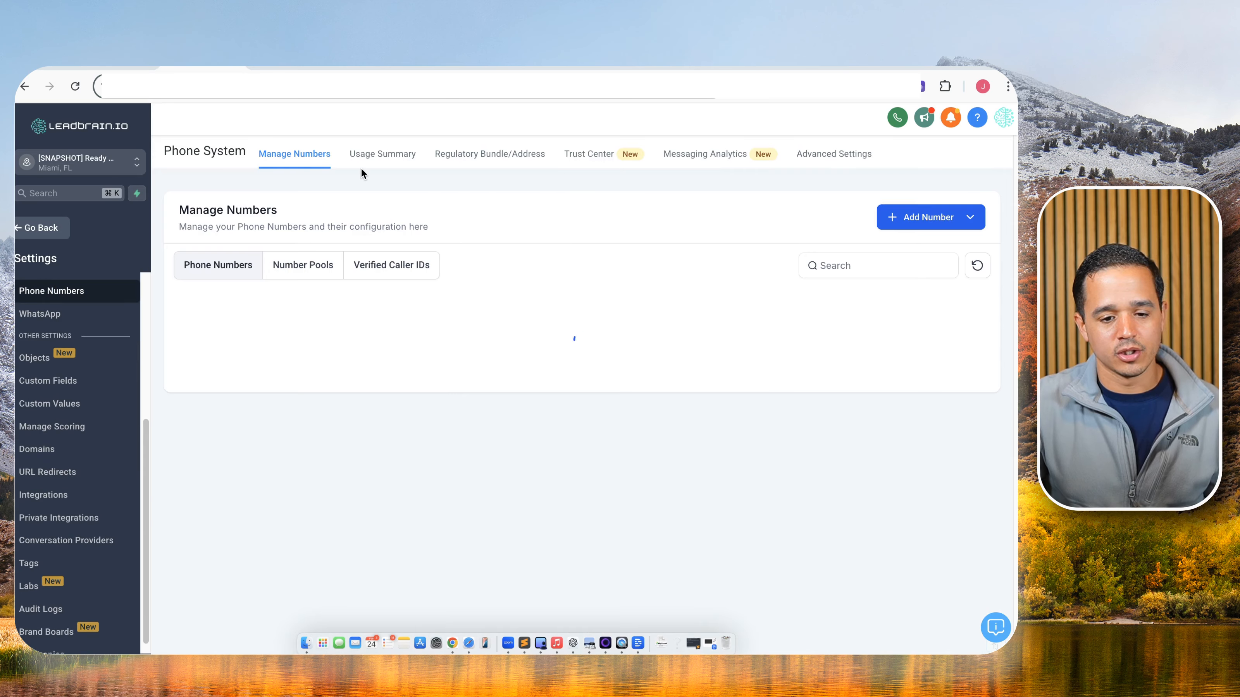
click(827, 162)
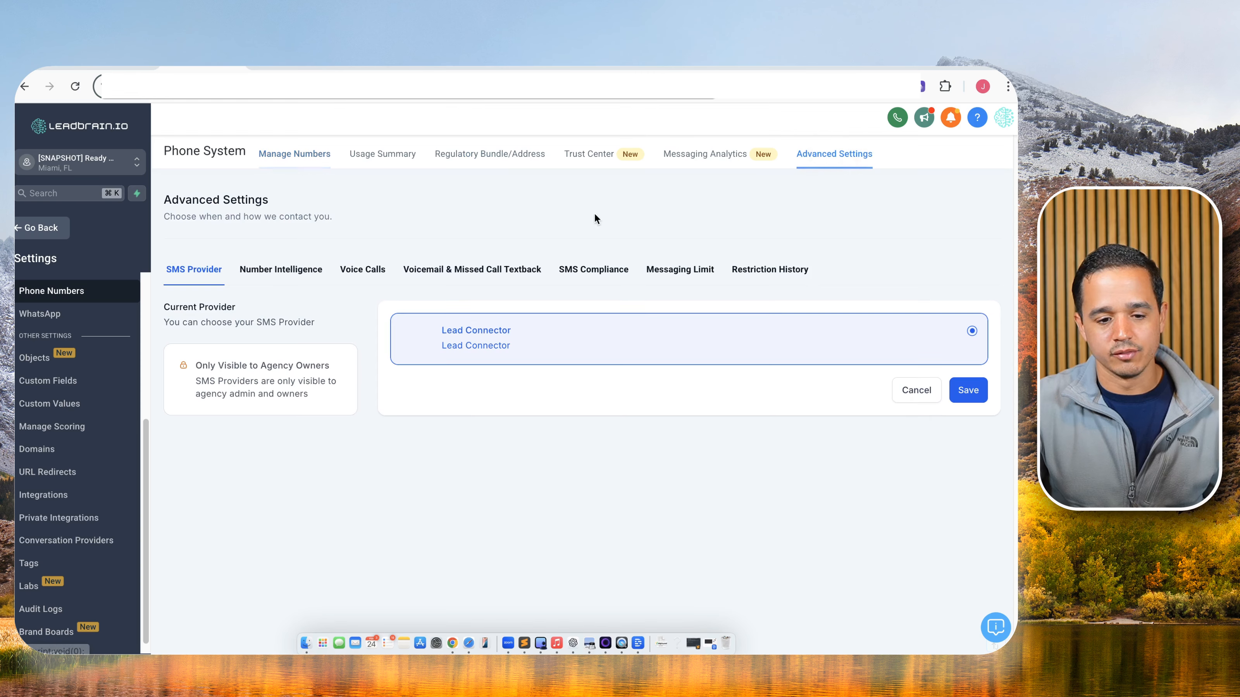
click(464, 274)
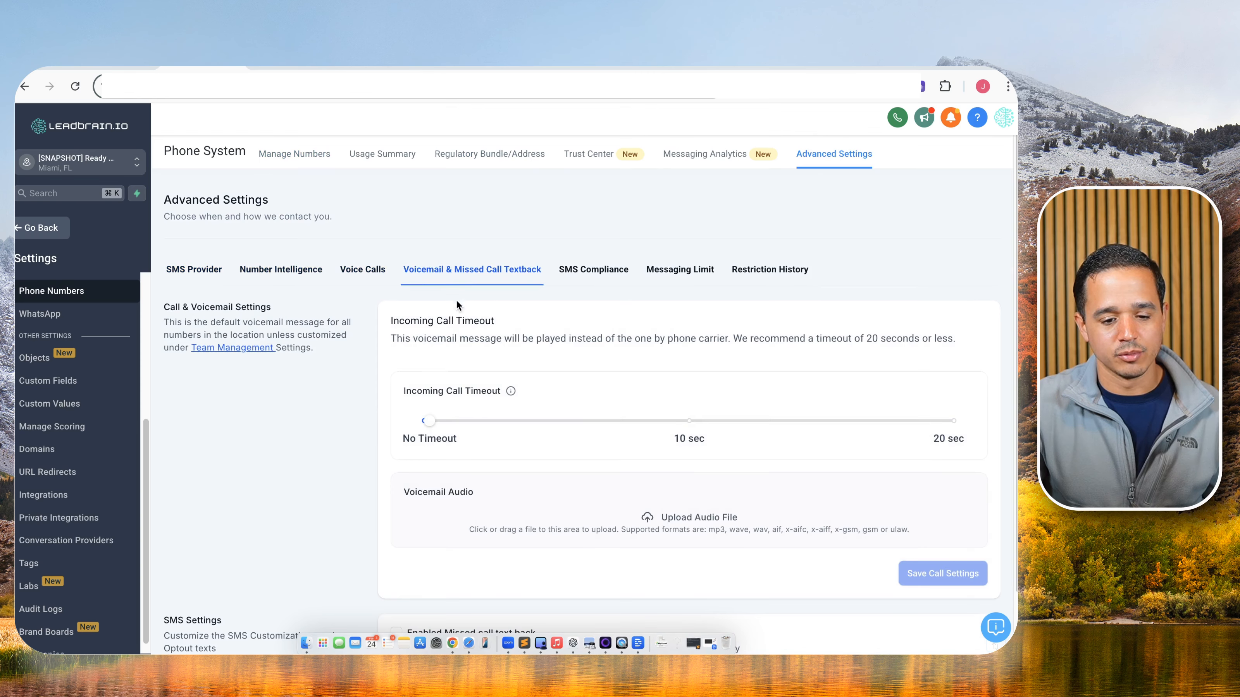
scroll(436, 414, down, 3)
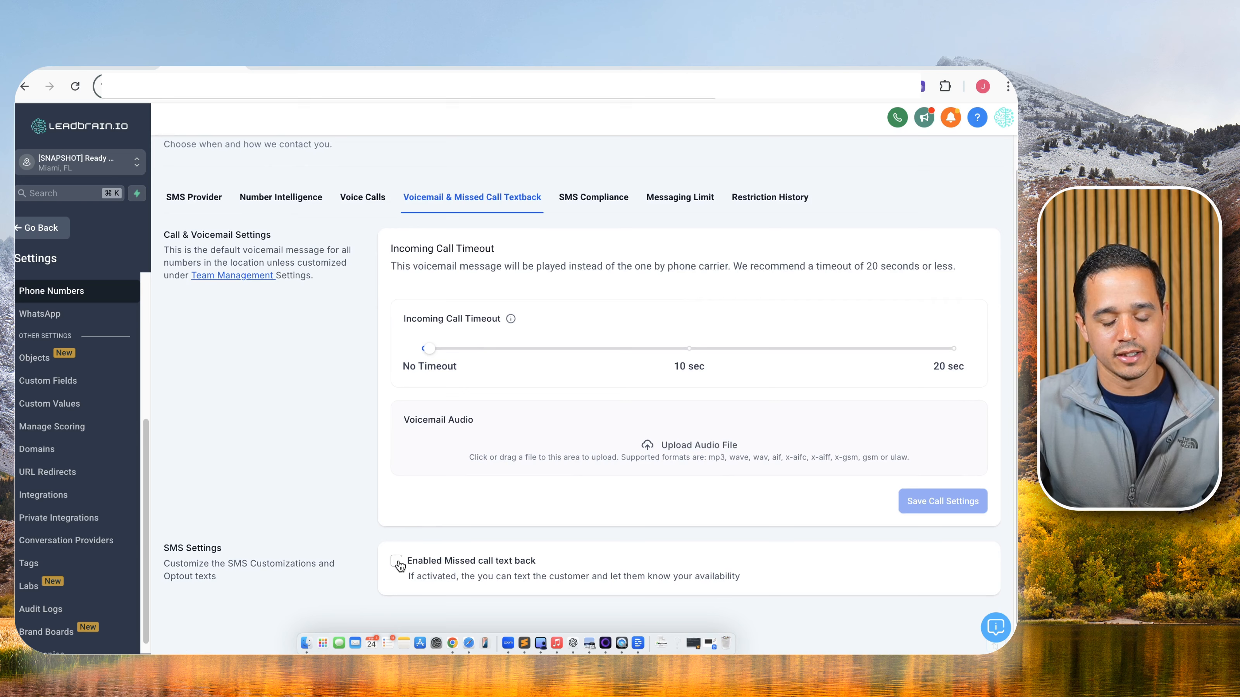
triple_click(417, 560)
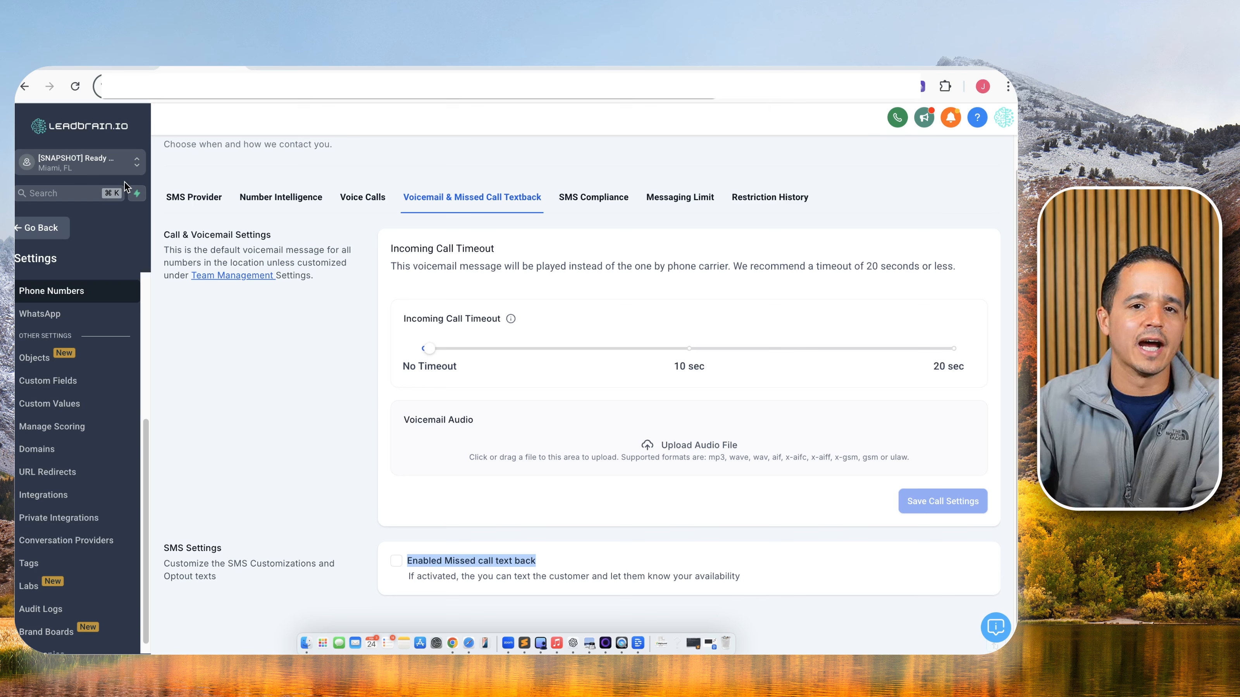
click(58, 229)
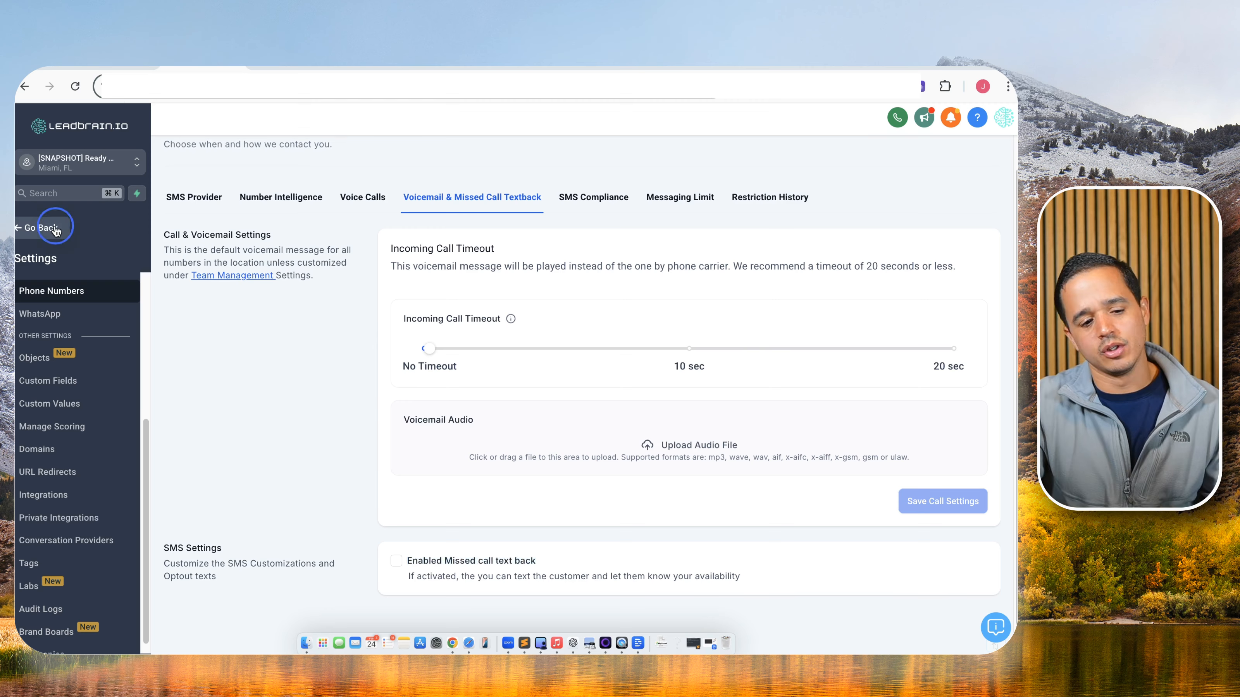
Create a blank workflow in LB Automations named 'Tool: Missed Call Textback'.
click(257, 366)
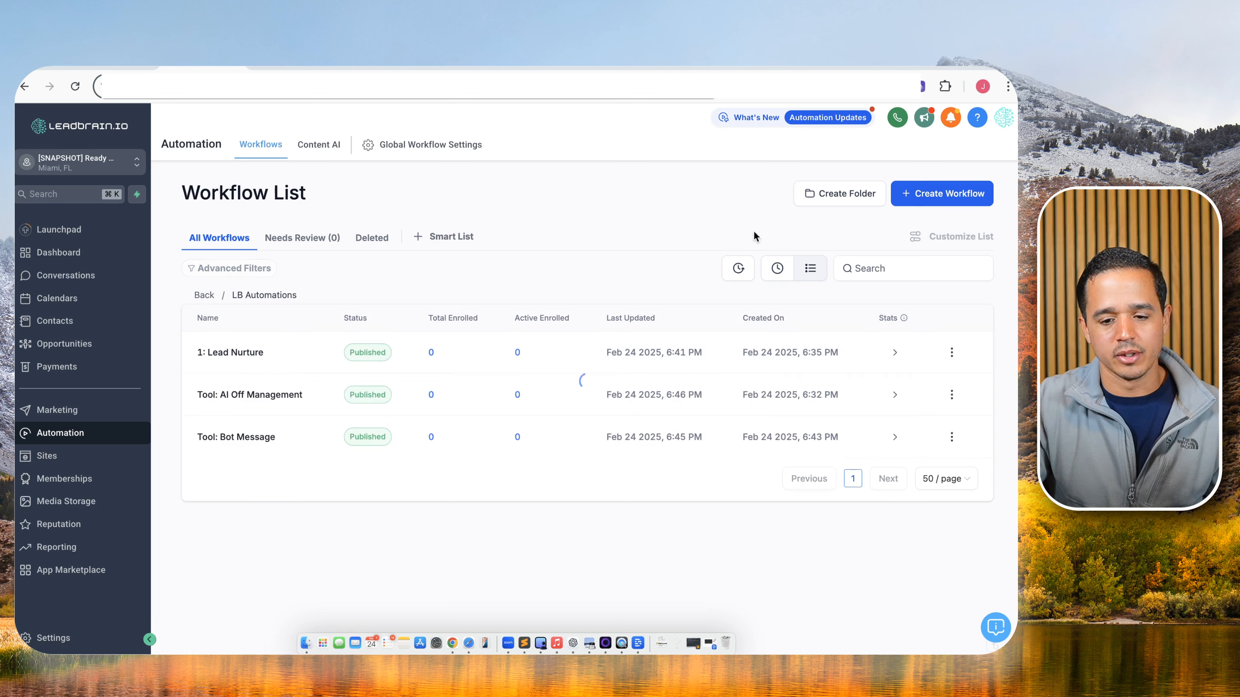
click(942, 193)
click(952, 248)
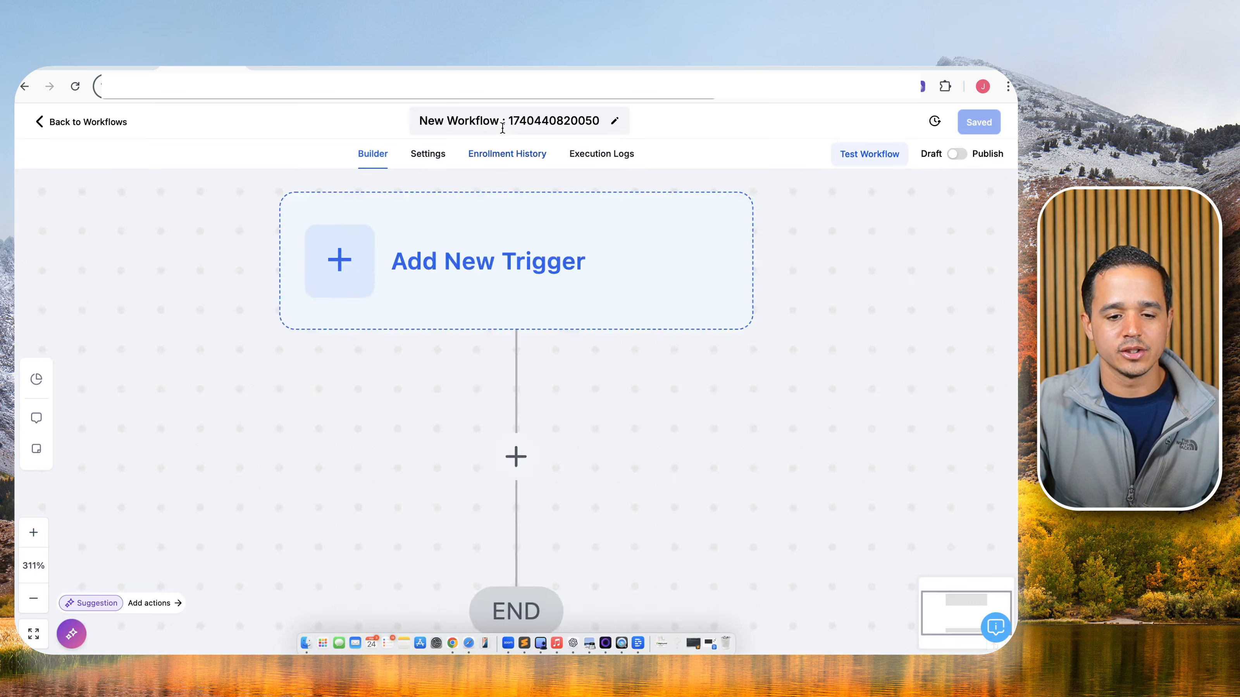
click(503, 126)
key(super+a)
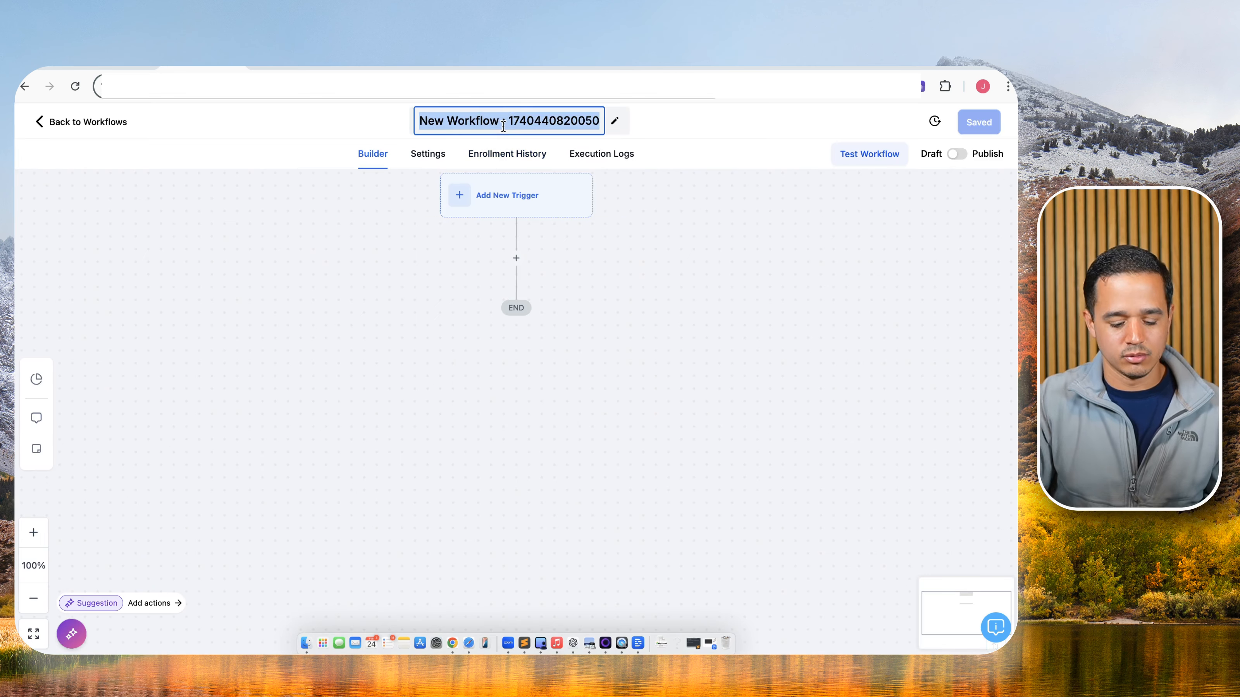
text(Tool: Missed Call Text)
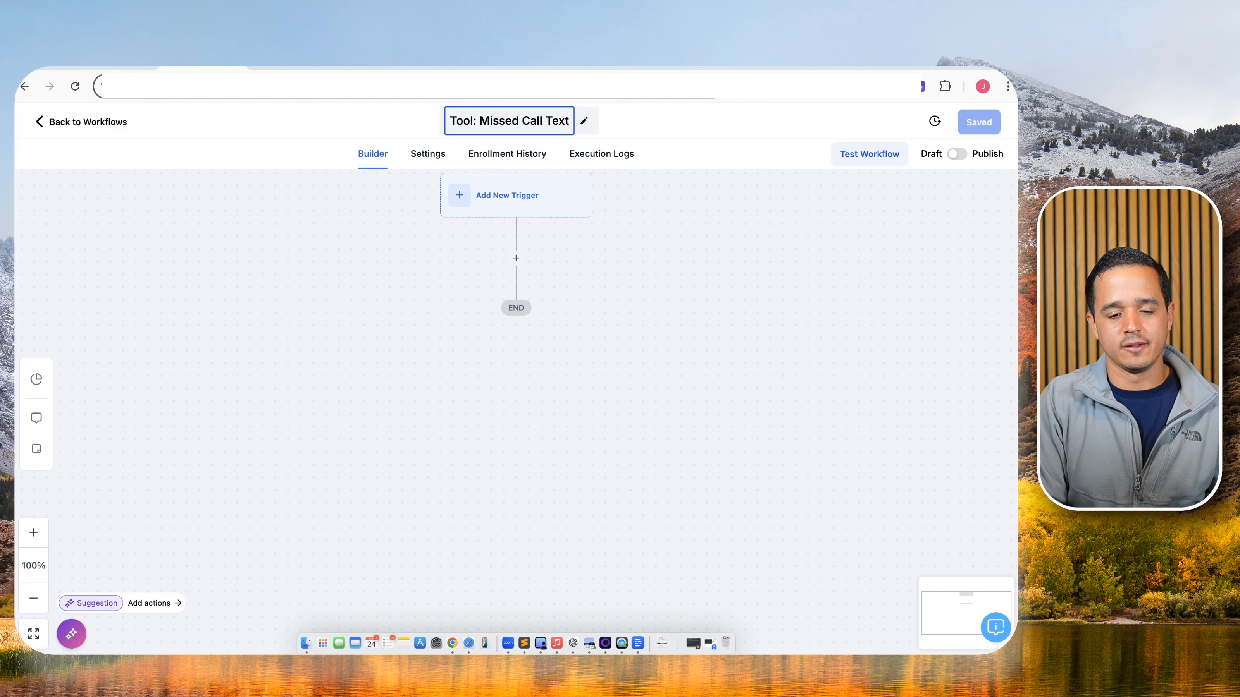
text(back)
click(517, 202)
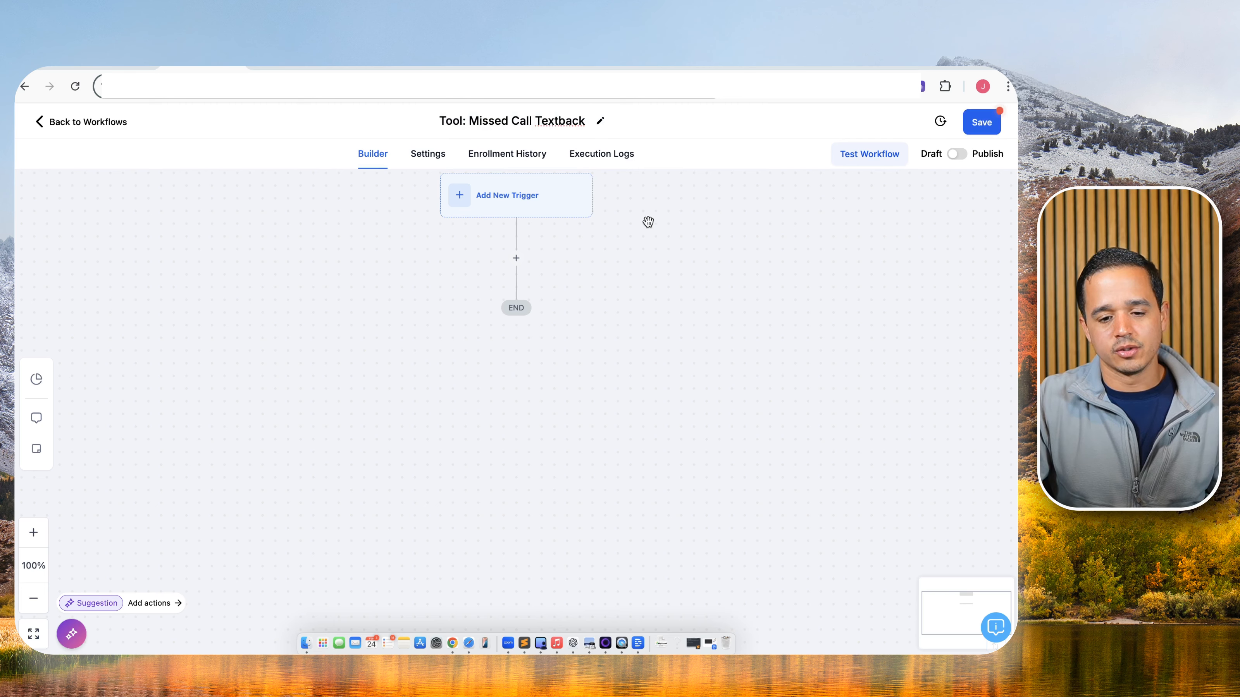
Add a Call Status trigger filtered to Incoming call direction.
click(534, 202)
click(703, 250)
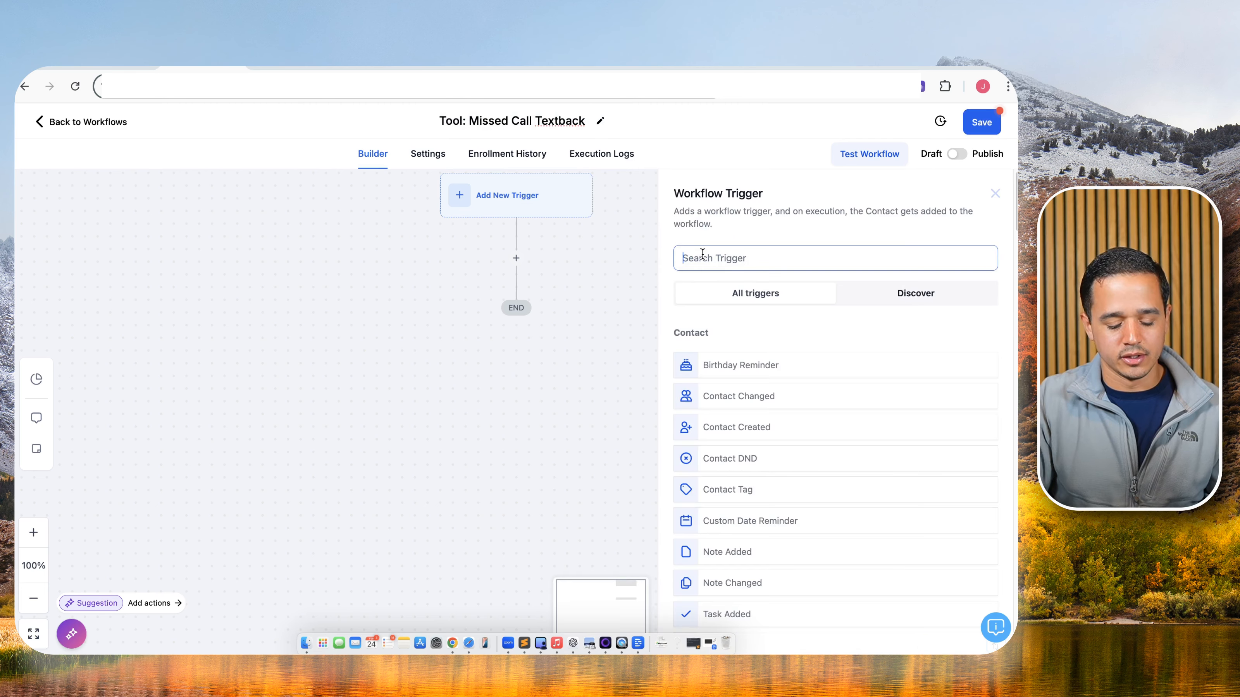
text(call)
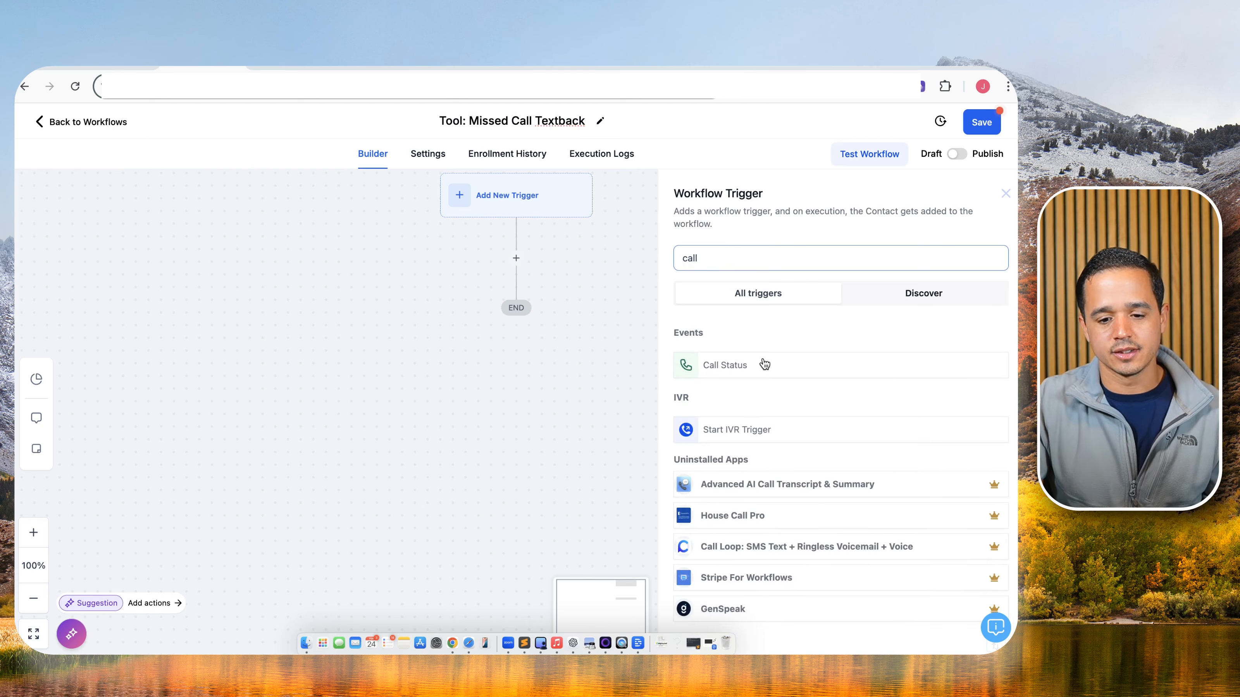
click(747, 363)
click(545, 339)
text(- M)
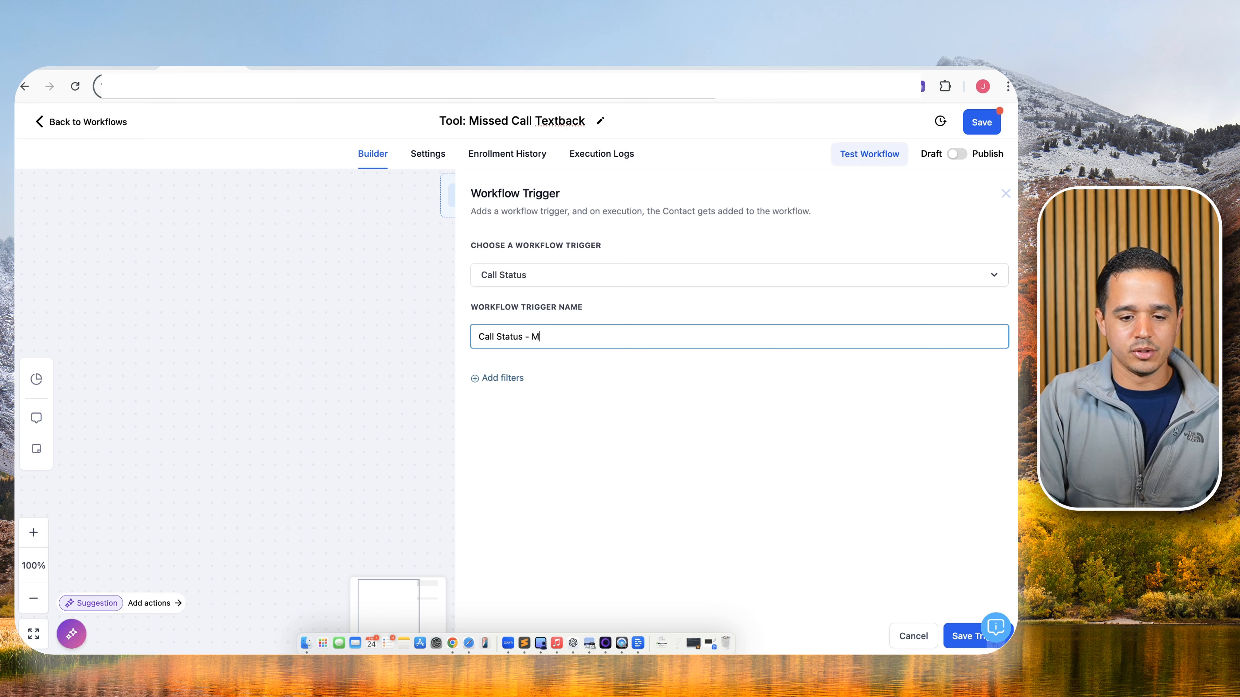
key(BackSpace)
click(498, 378)
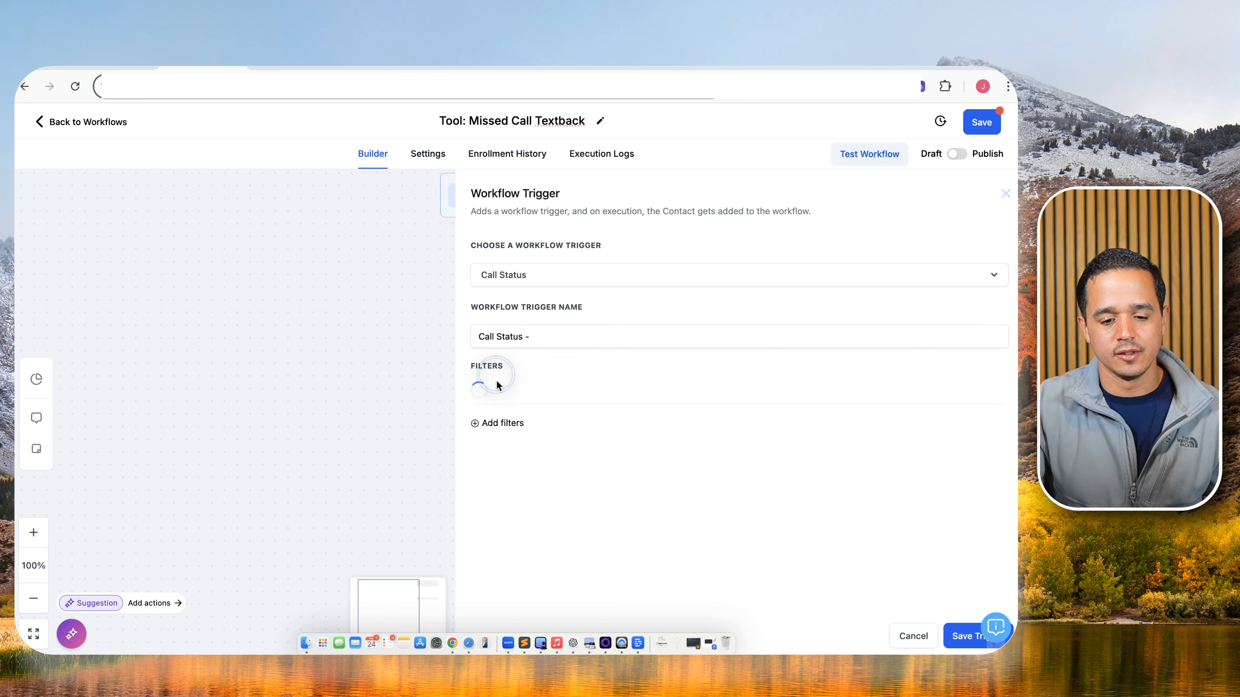
click(506, 393)
click(551, 477)
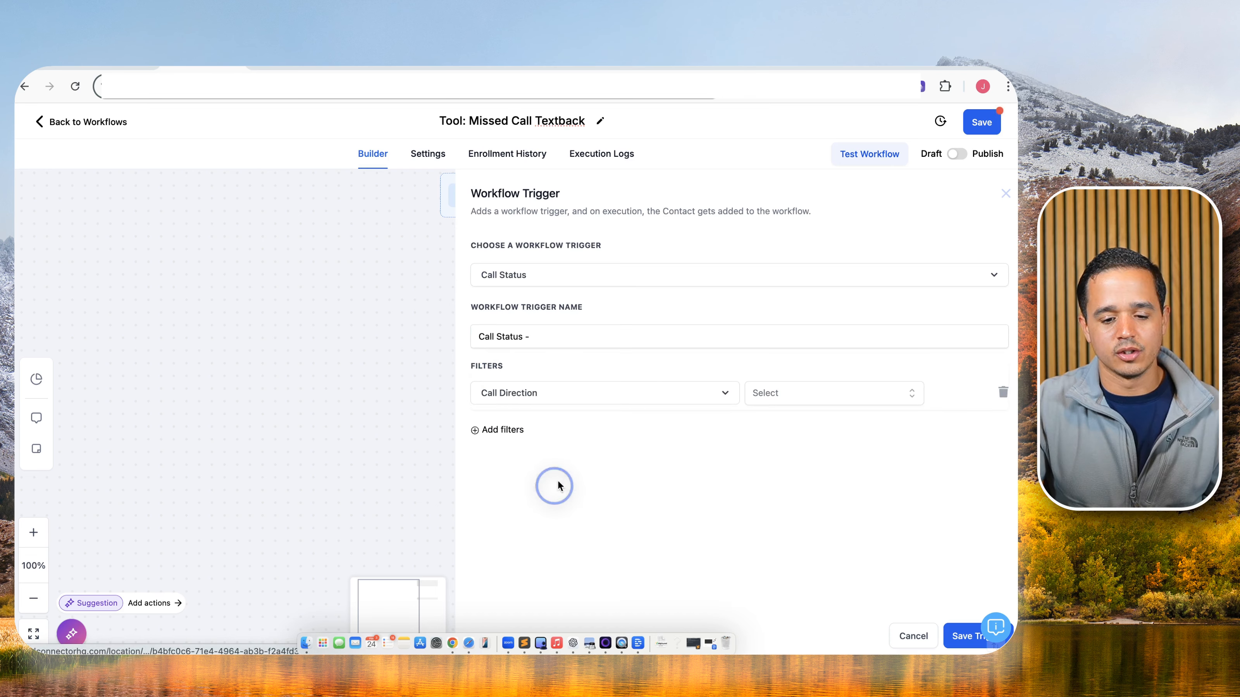
click(764, 398)
click(768, 449)
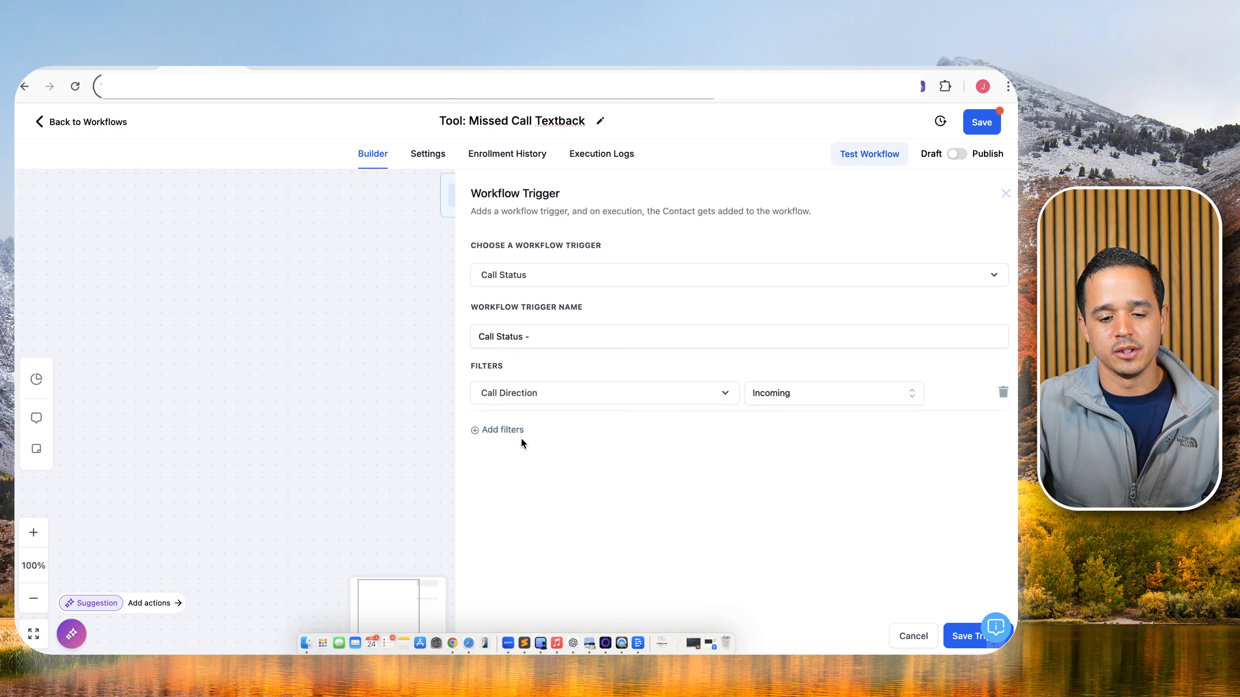
Add a Call Status = No Answer filter and save the trigger as 'Call Status - No Answer'.
click(510, 431)
click(507, 439)
click(505, 520)
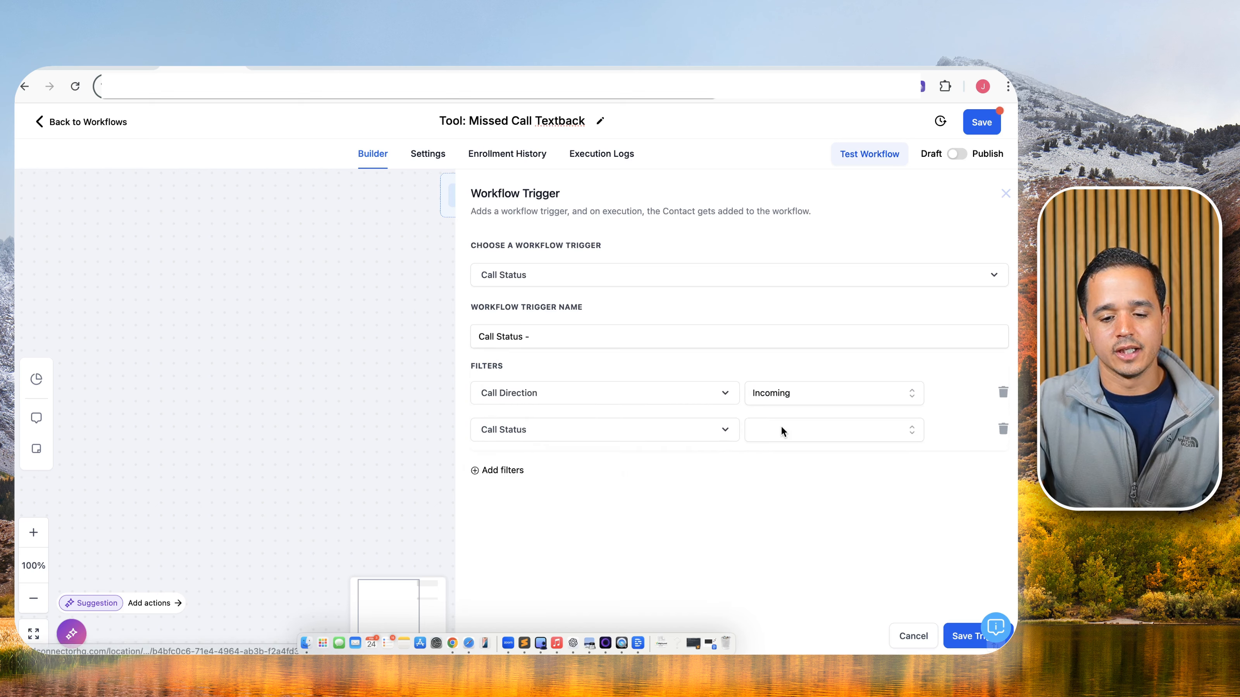
click(783, 430)
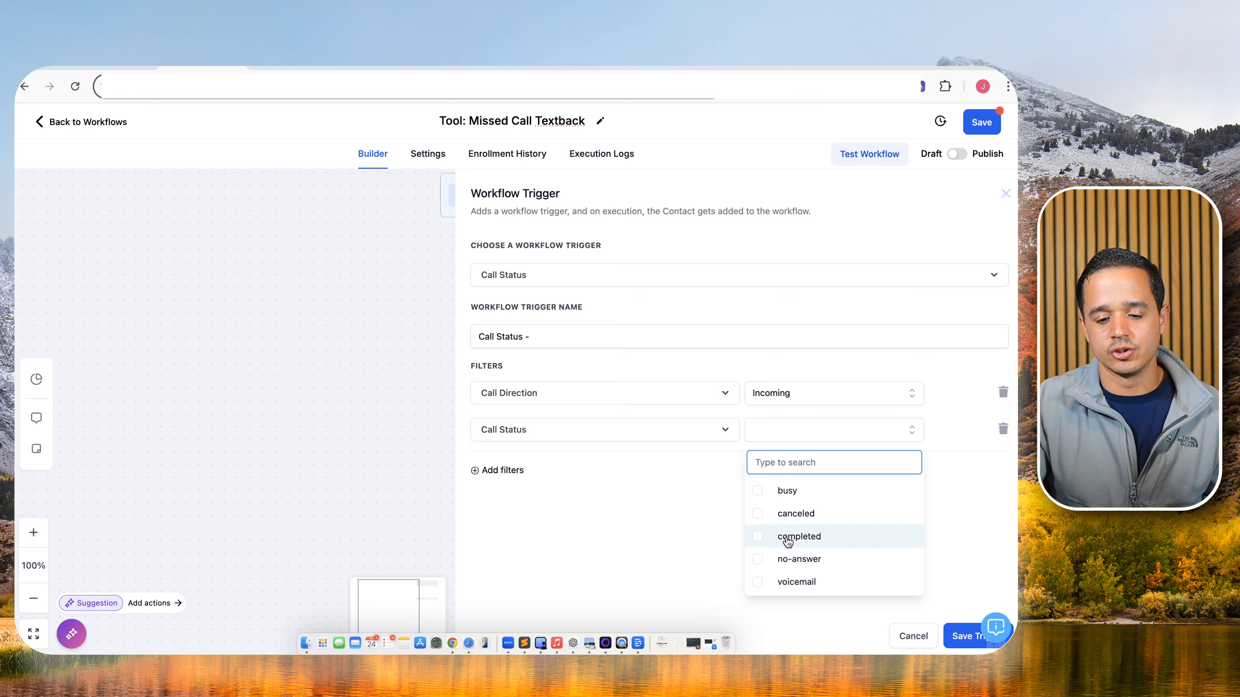
click(790, 562)
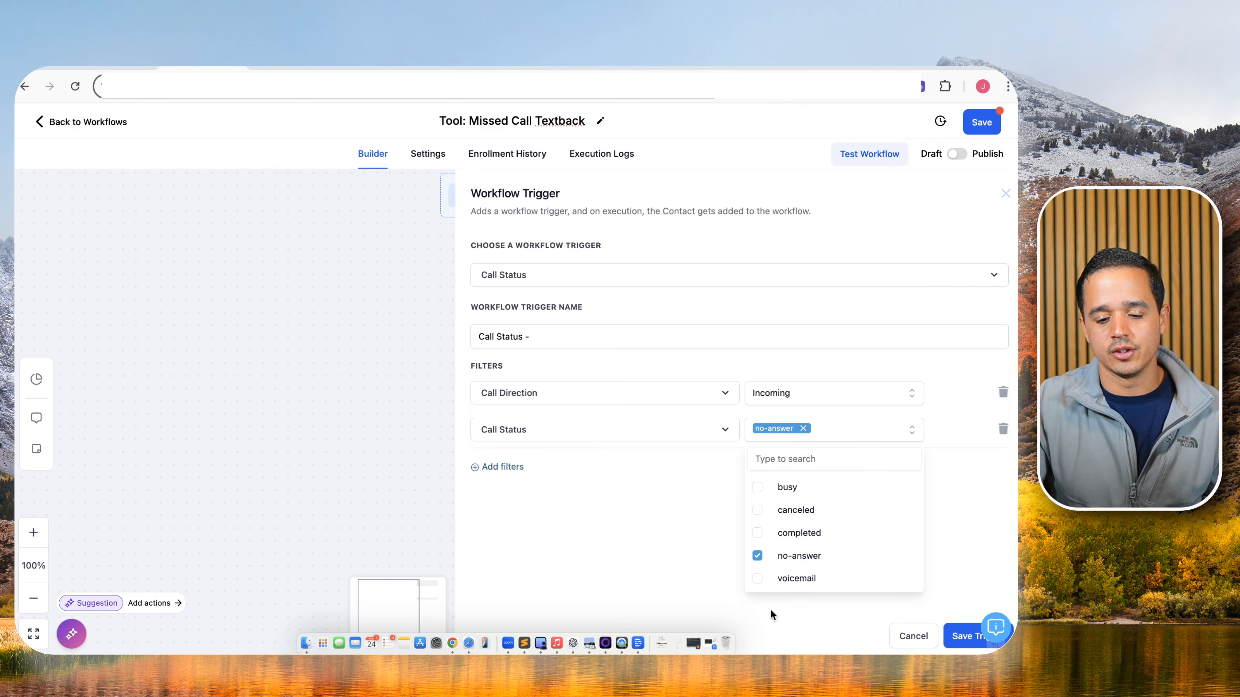
click(940, 612)
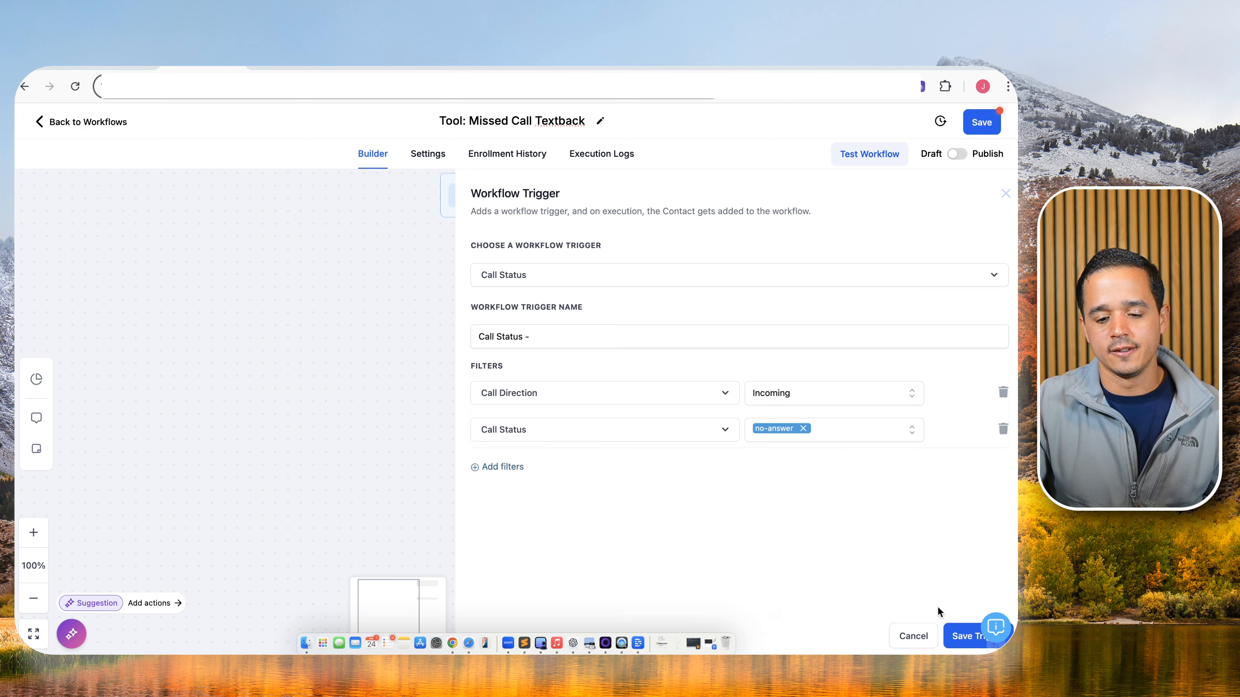
click(583, 329)
text(N)
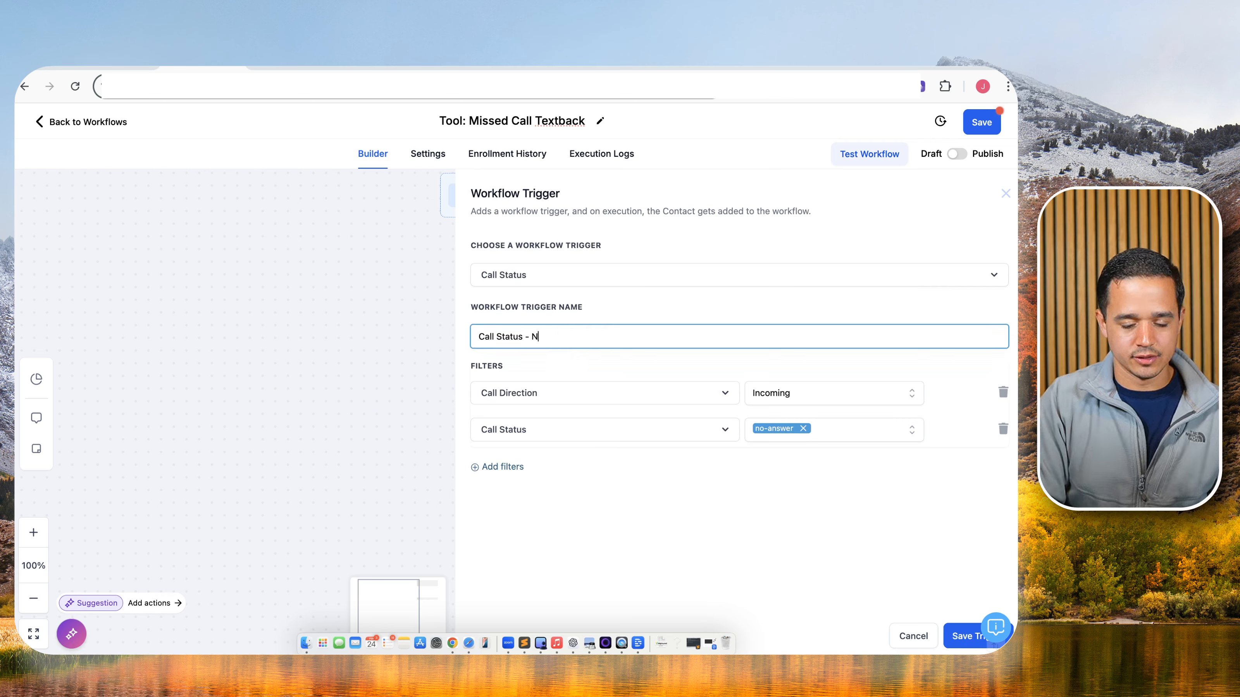
text(o Answer)
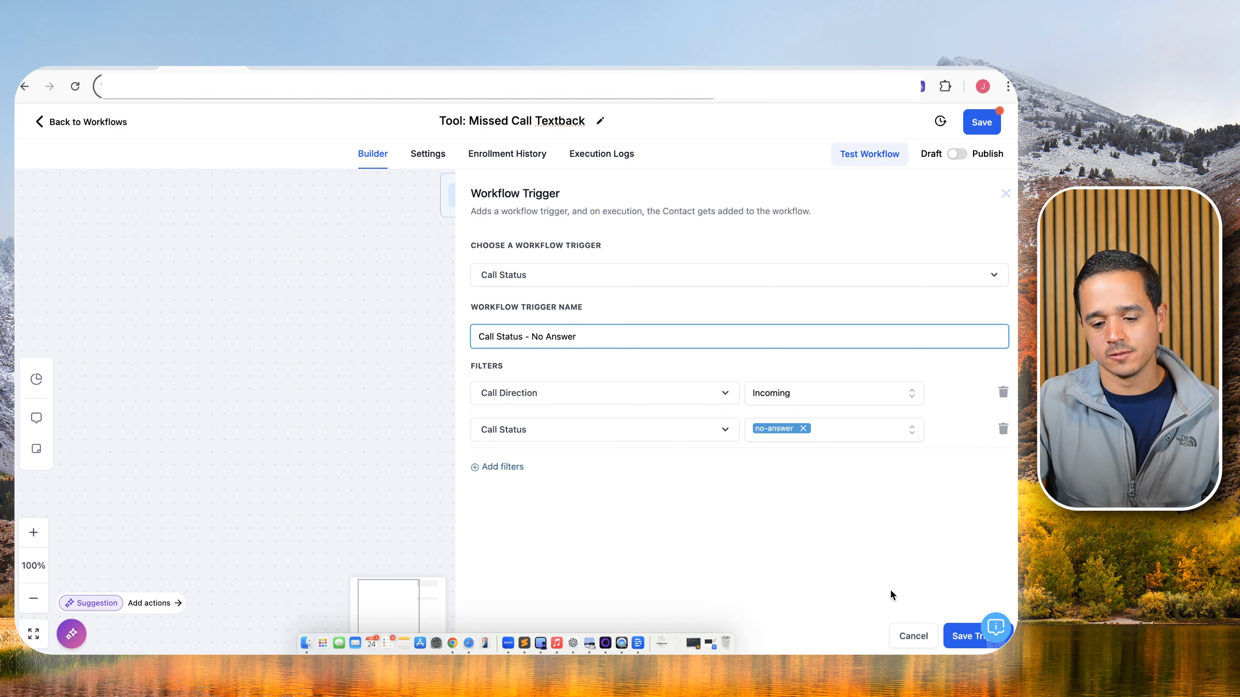
click(946, 630)
Add a second Call Status trigger named 'Call Status - Voicemail' filtered to Incoming calls.
click(597, 204)
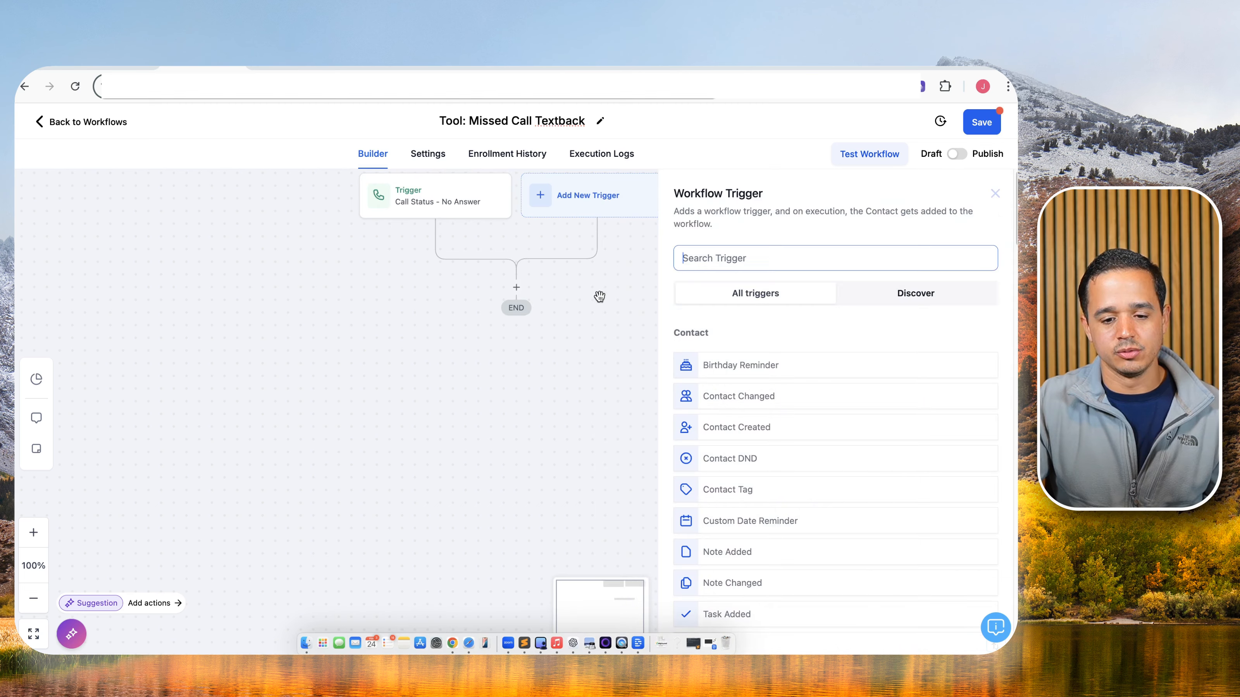
text(call)
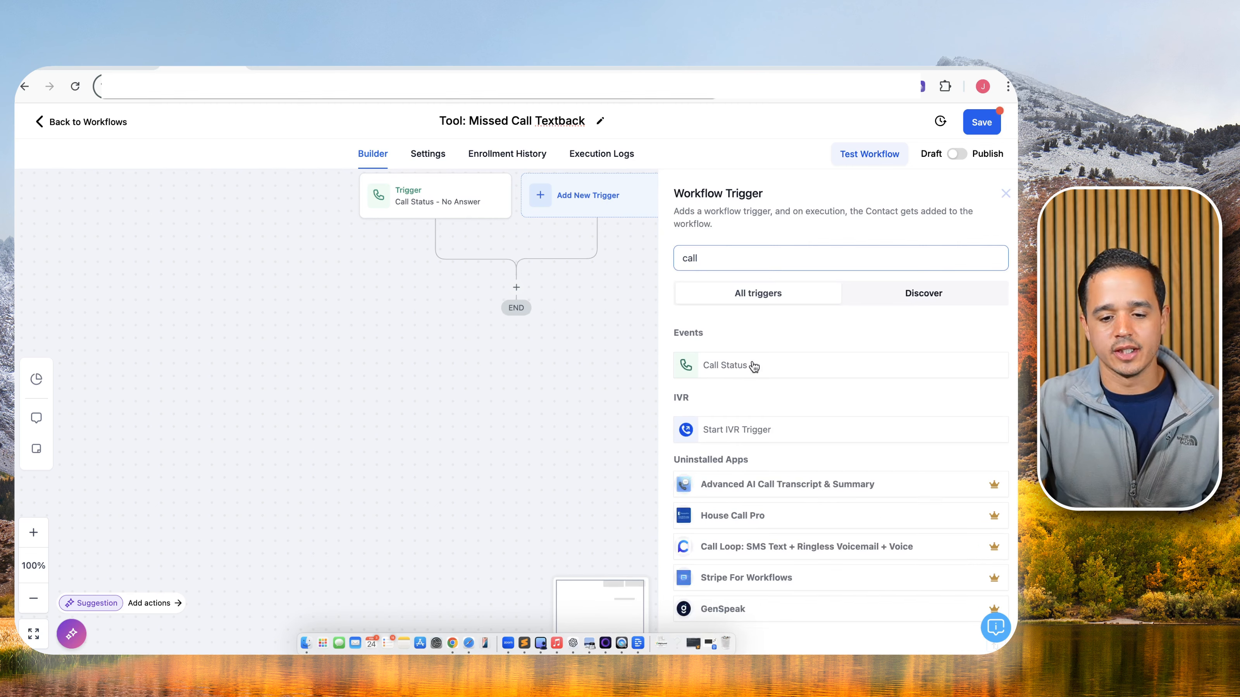
click(732, 363)
click(541, 337)
text(- C)
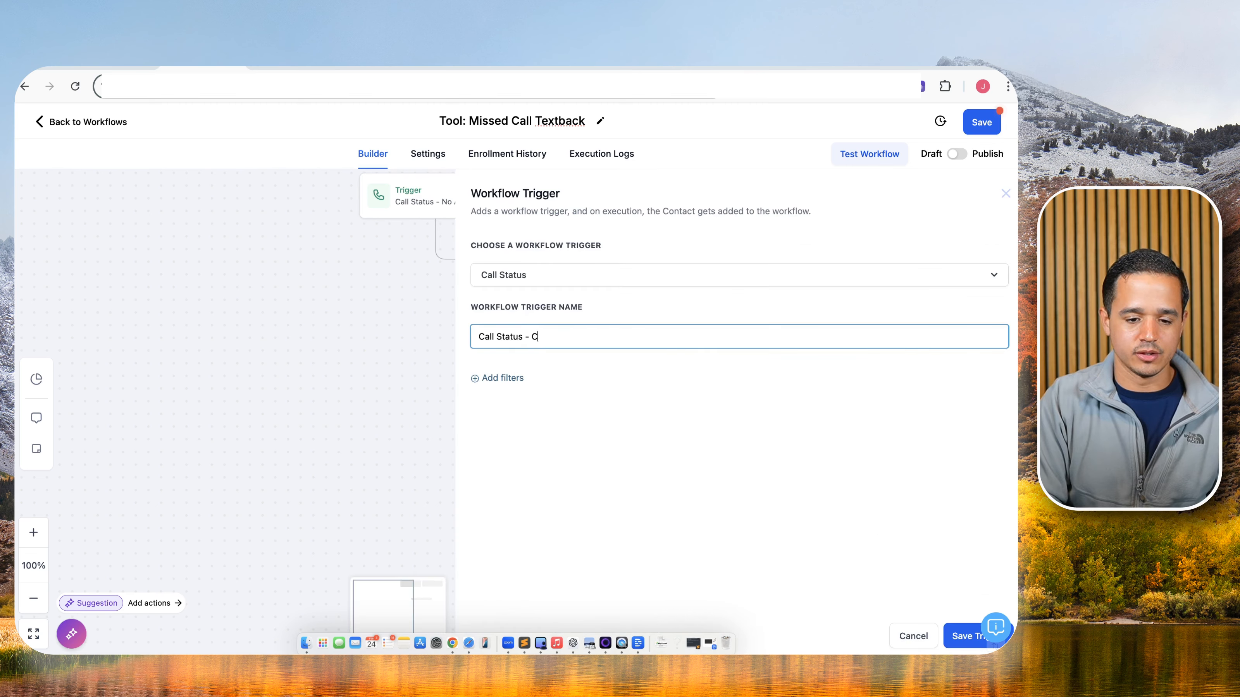
key(BackSpace)
text(Voice)
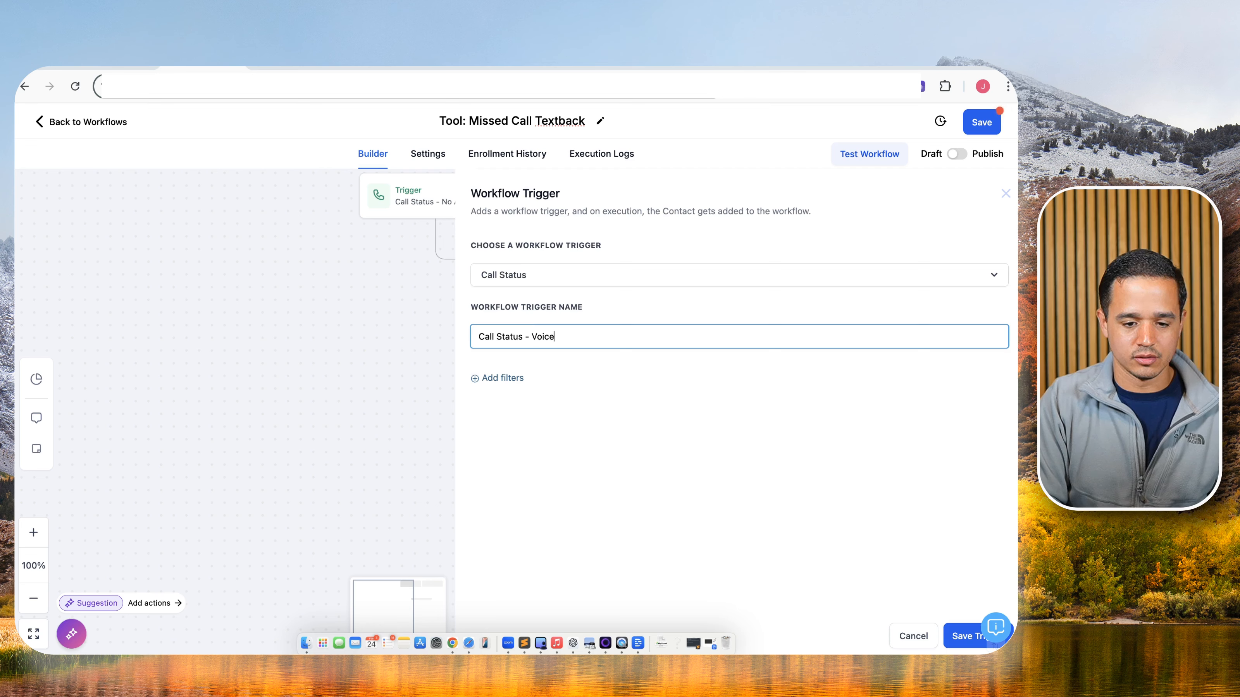
text(mail)
click(503, 379)
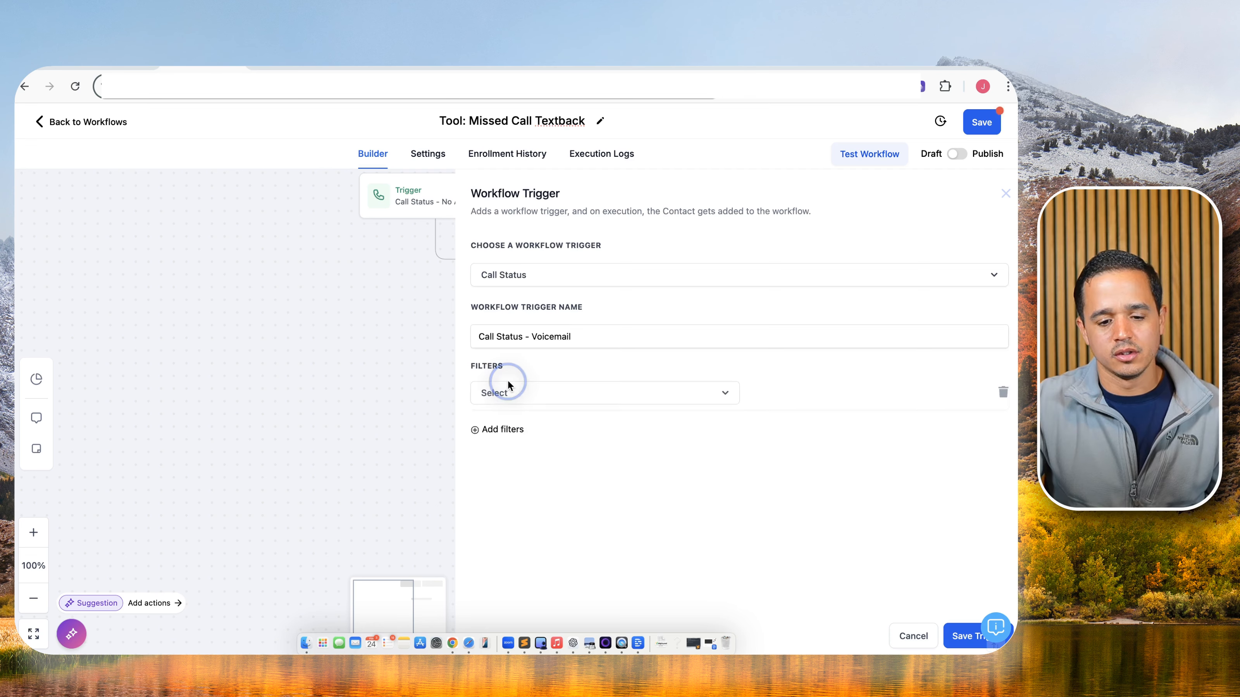
click(509, 387)
click(534, 481)
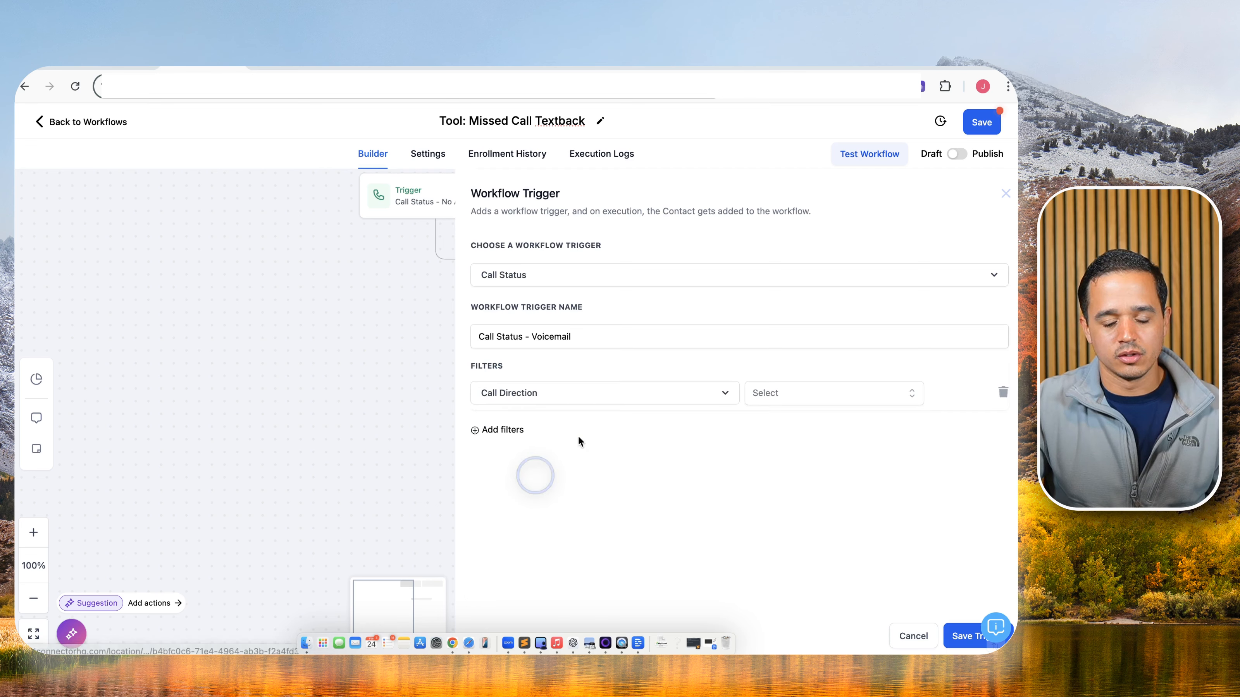
click(776, 395)
click(767, 448)
Add a Call Status = Voicemail filter and save the voicemail trigger.
click(520, 430)
click(513, 430)
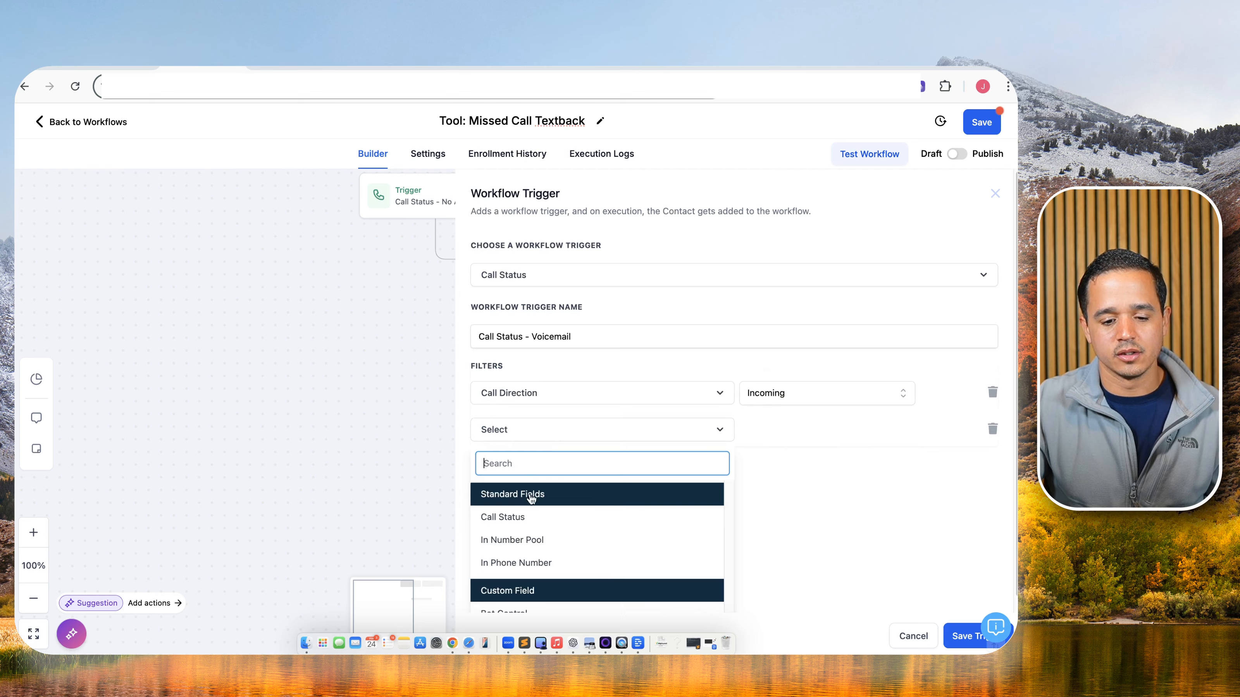
click(530, 513)
click(790, 429)
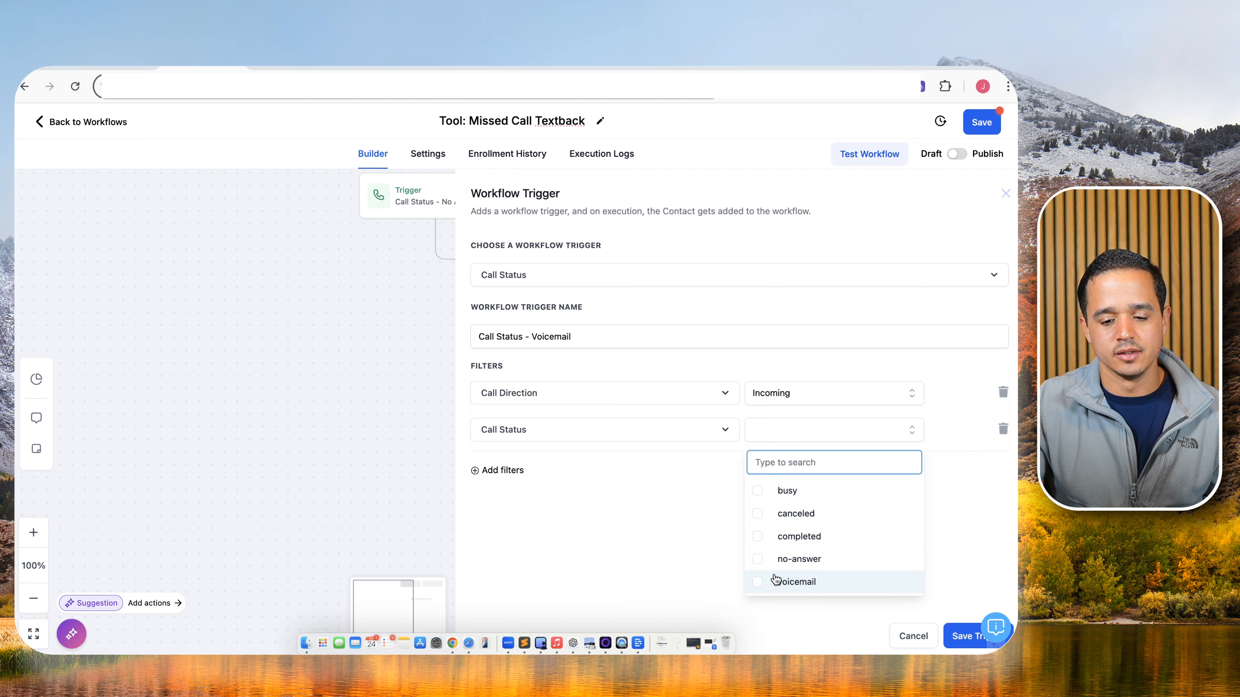
click(771, 579)
click(952, 634)
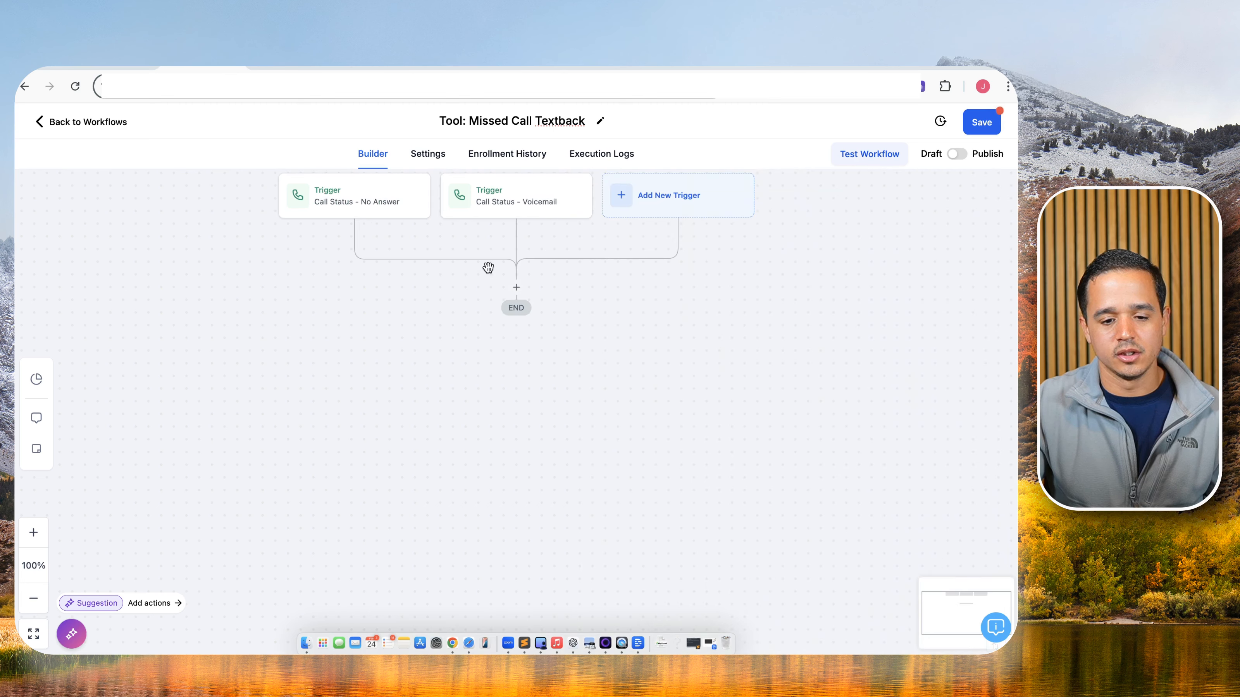
click(521, 295)
Add an 'Add Tag - missed call' step applying tags missed call and missed call timer, then save.
text(tag)
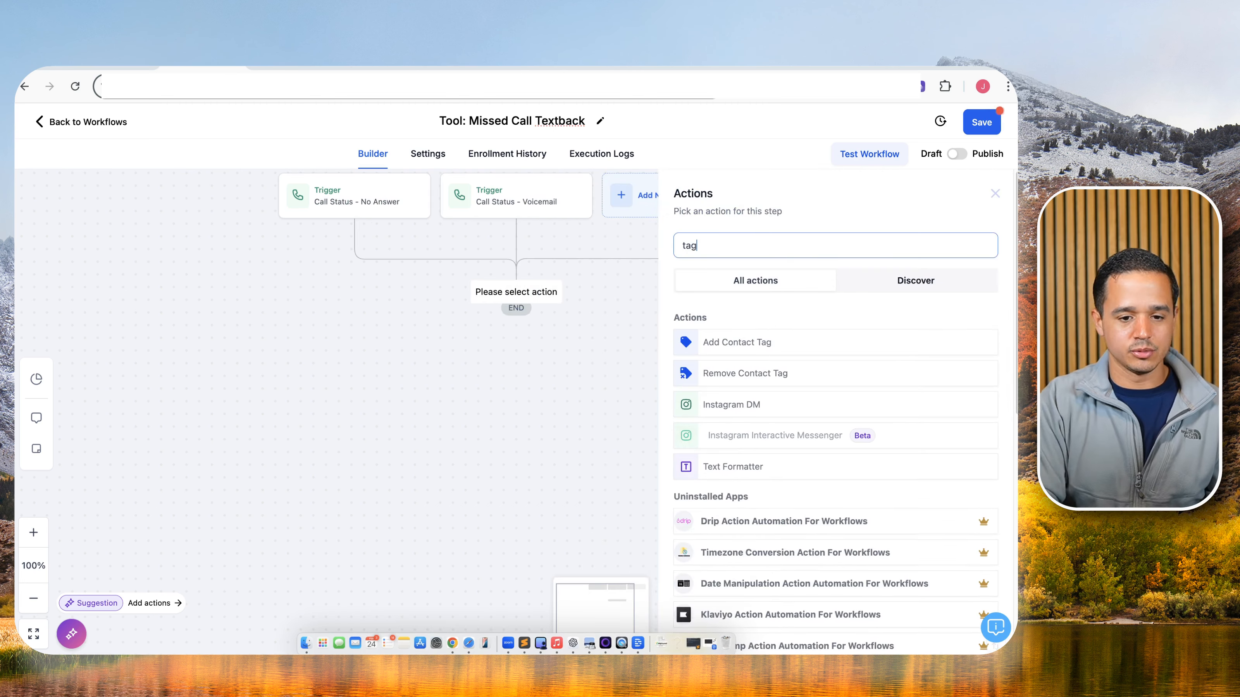
click(708, 339)
click(748, 272)
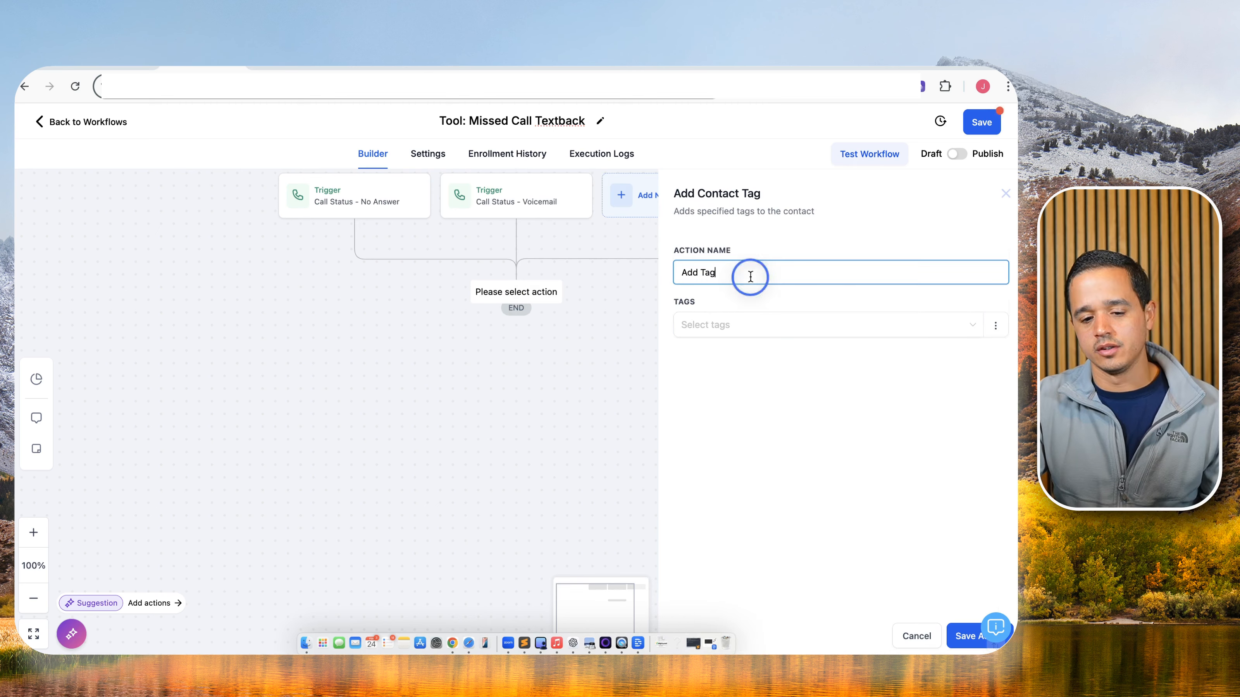
text(- missed call)
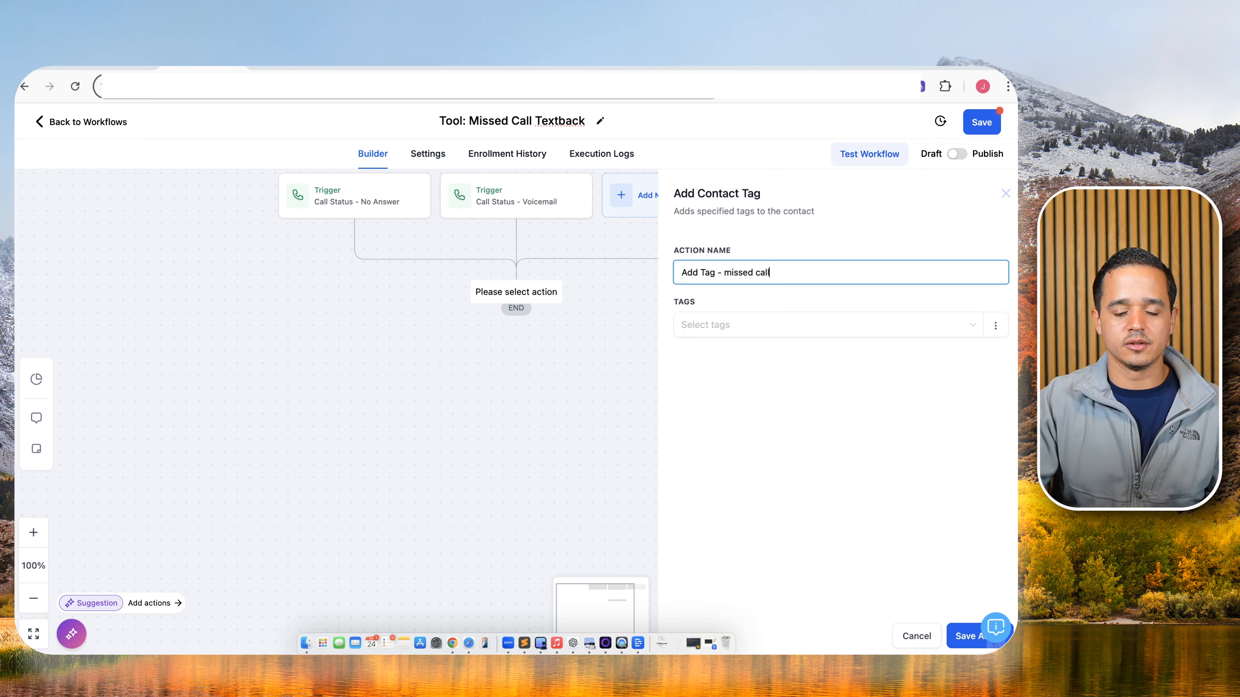
click(746, 324)
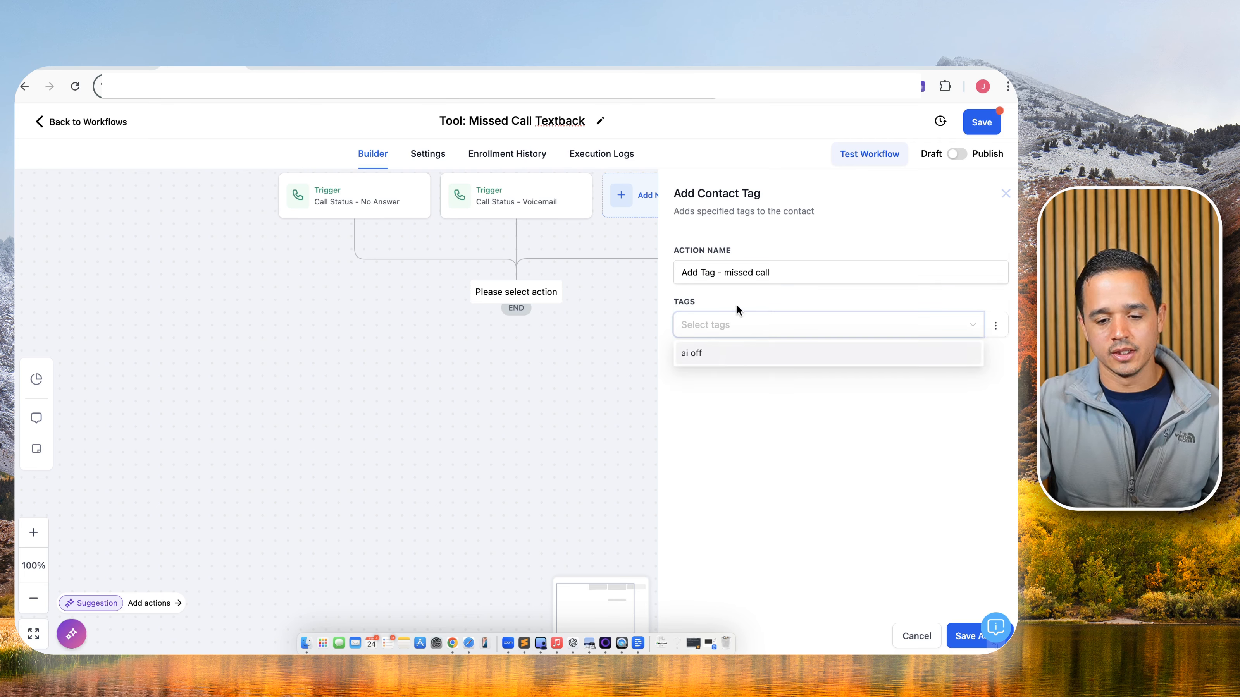
text(missed call)
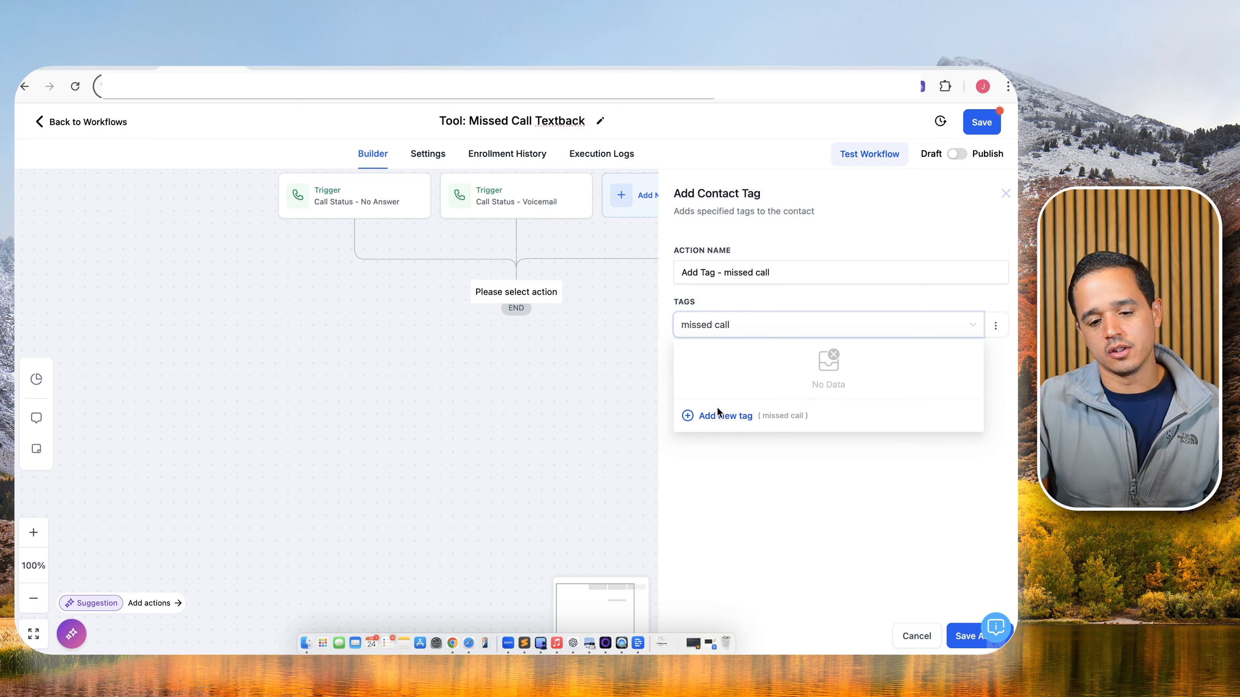
click(716, 413)
click(791, 325)
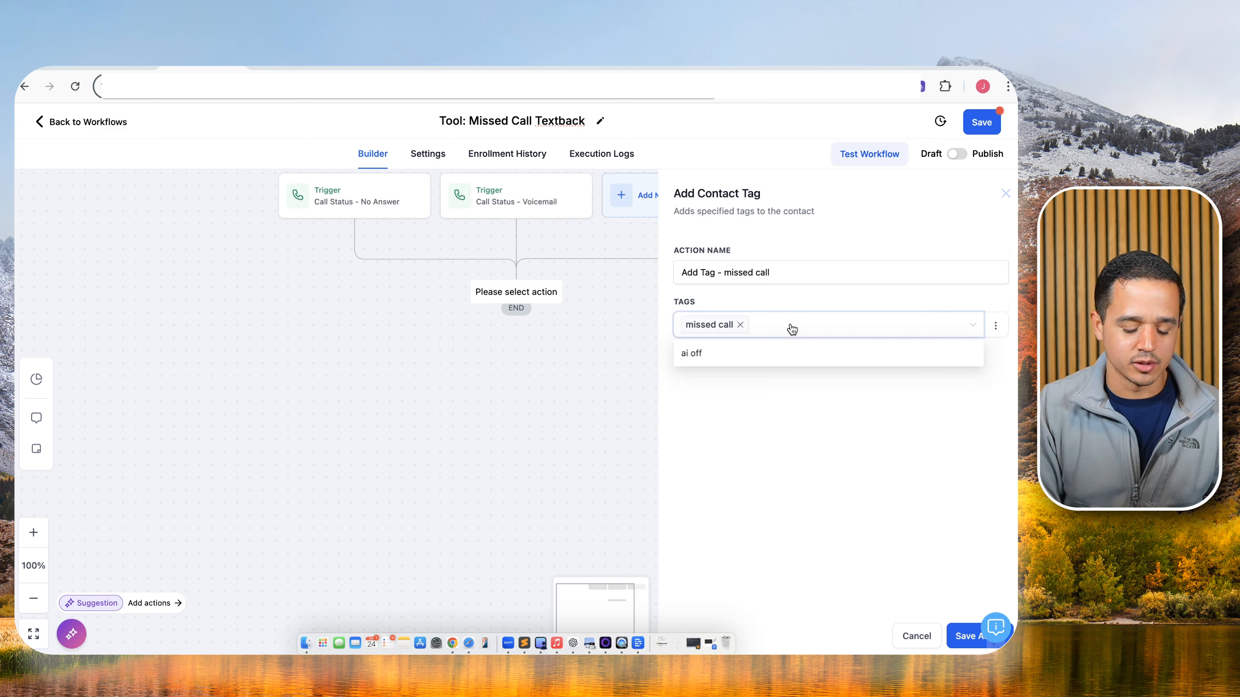
text(missed)
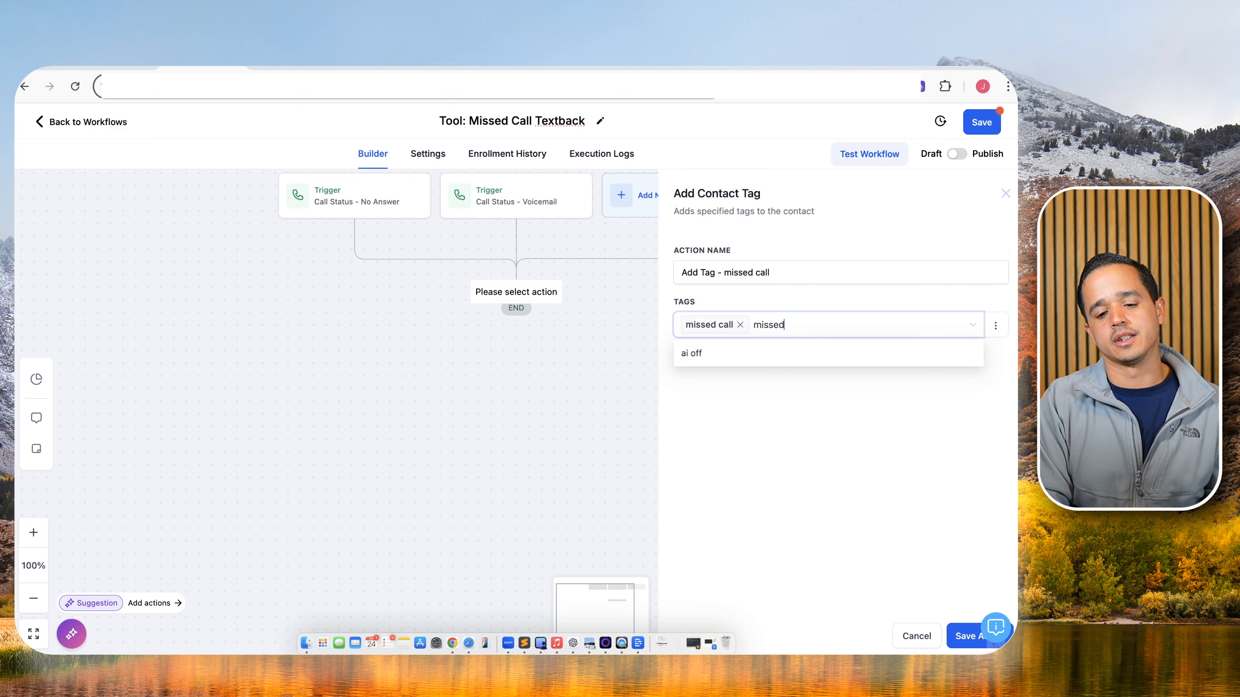
text( call timer)
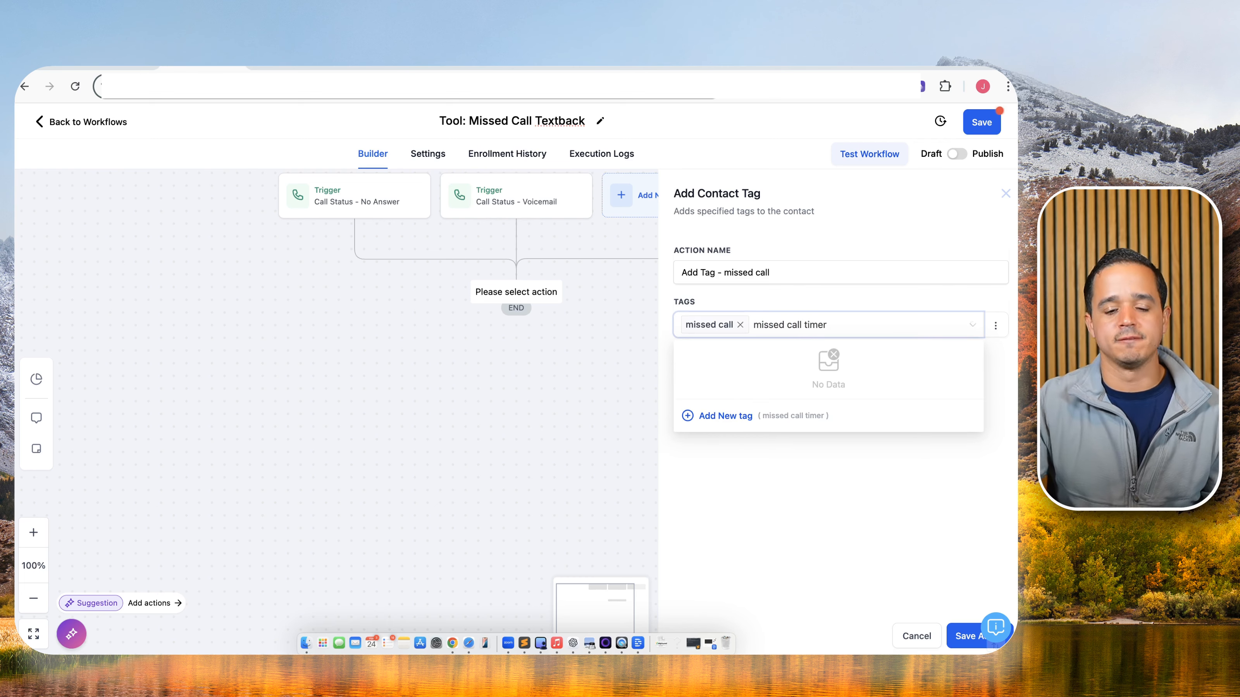
click(732, 415)
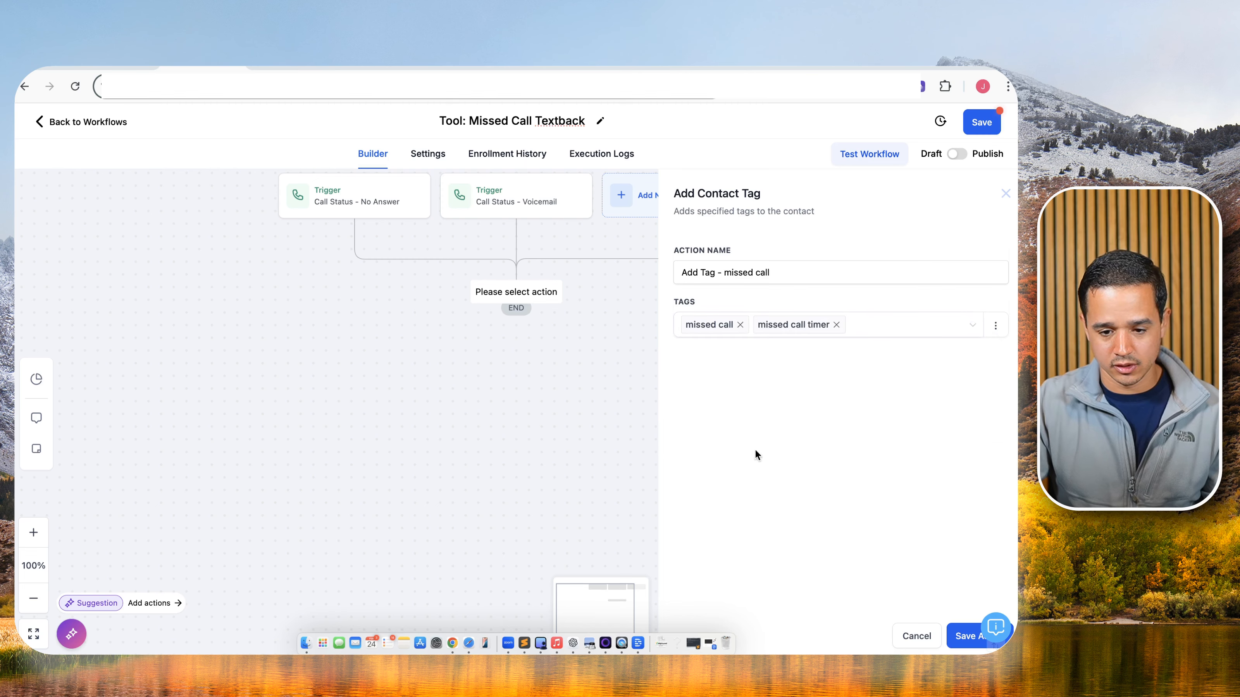
click(957, 635)
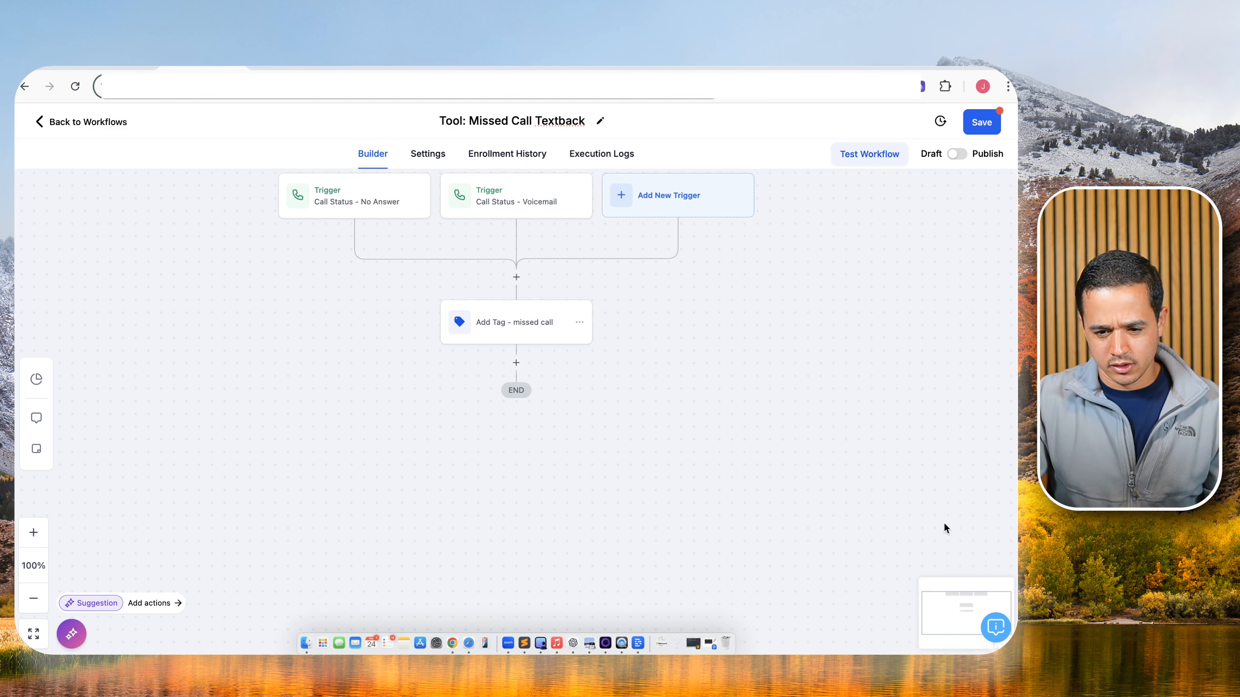
click(983, 124)
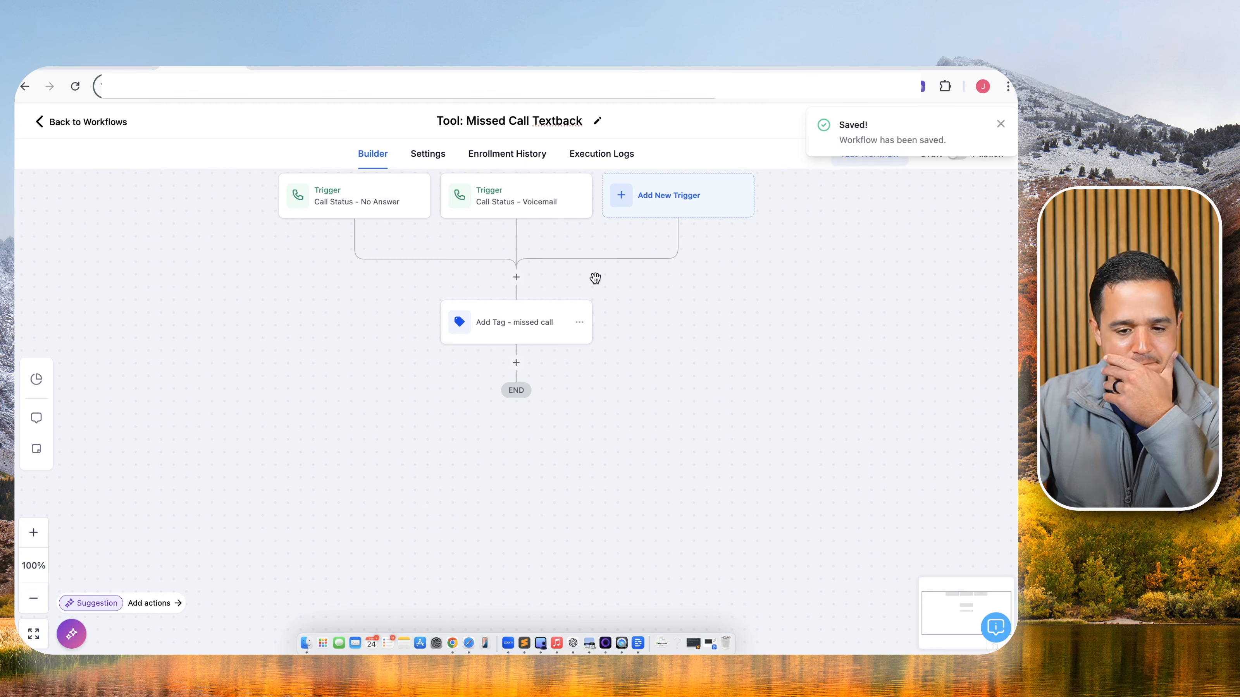
Insert an If/Else condition 'Missed Call Timer?' above the tag step with a branch named No.
click(516, 278)
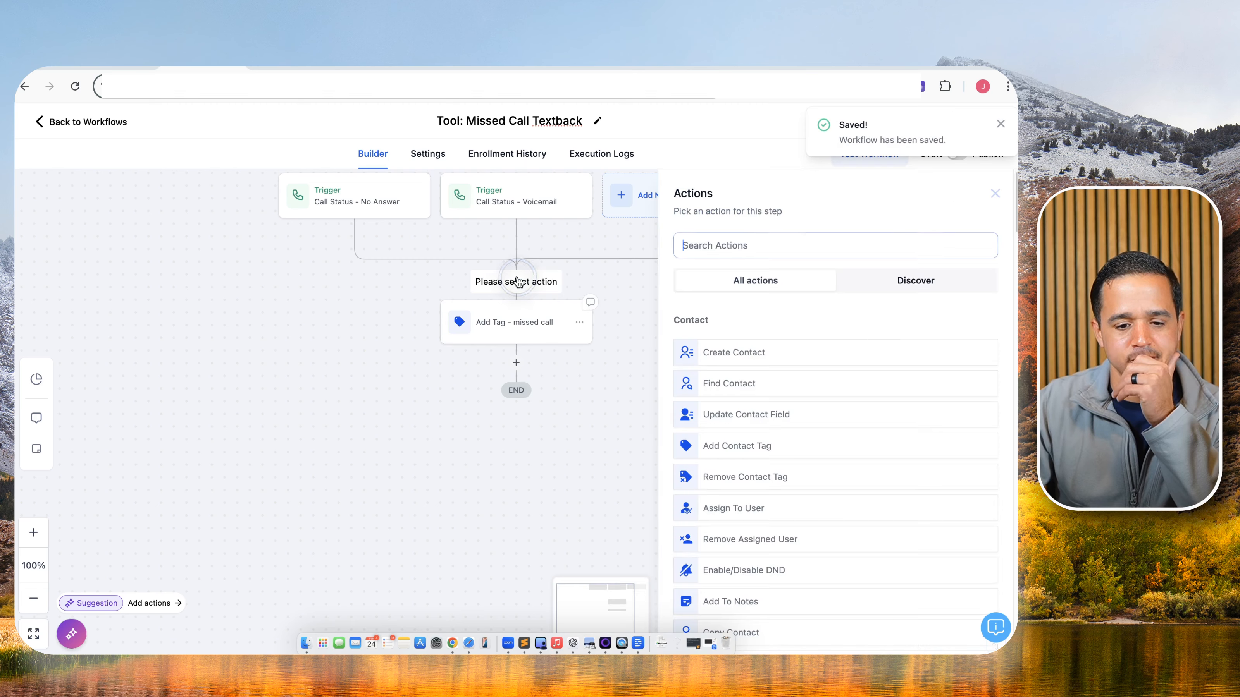
text(if)
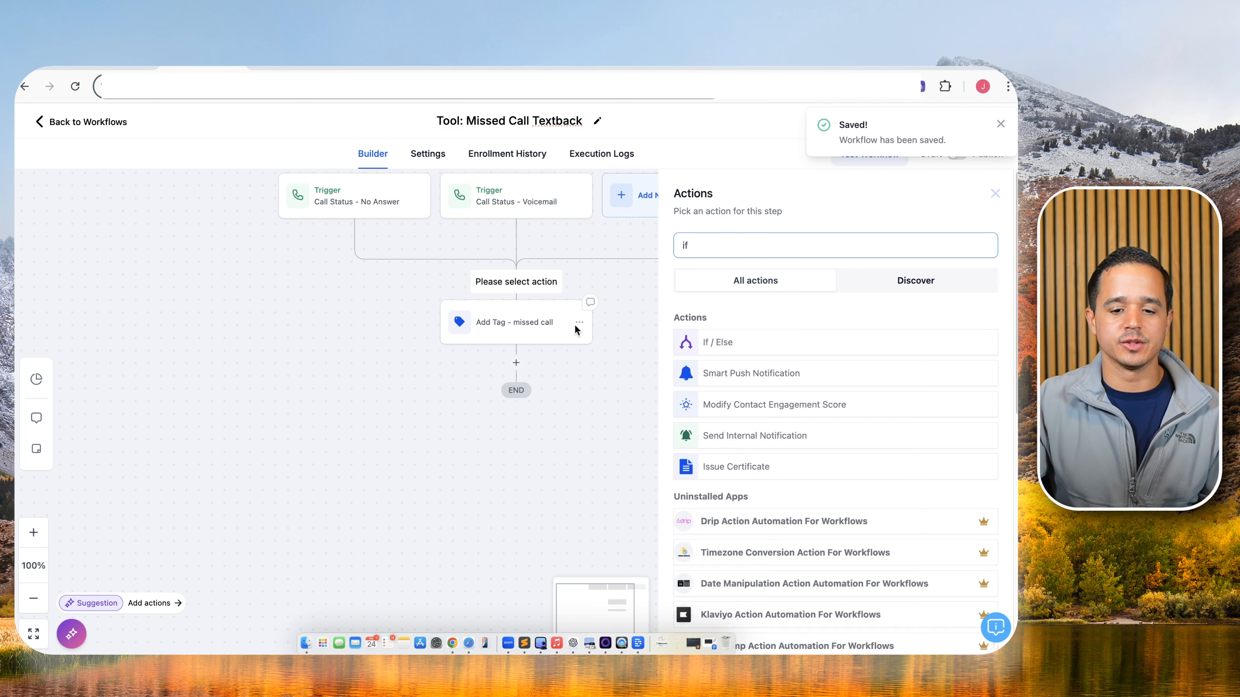
click(708, 338)
click(658, 279)
double_click(658, 279)
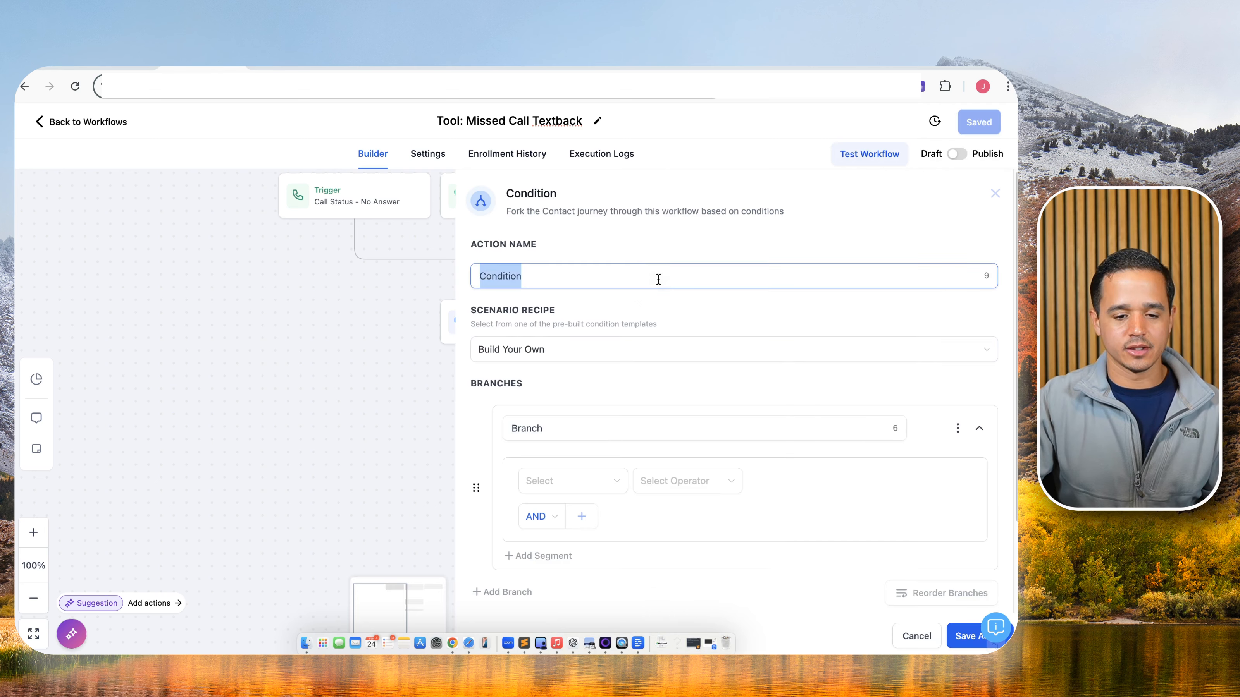
text(Missed Call T)
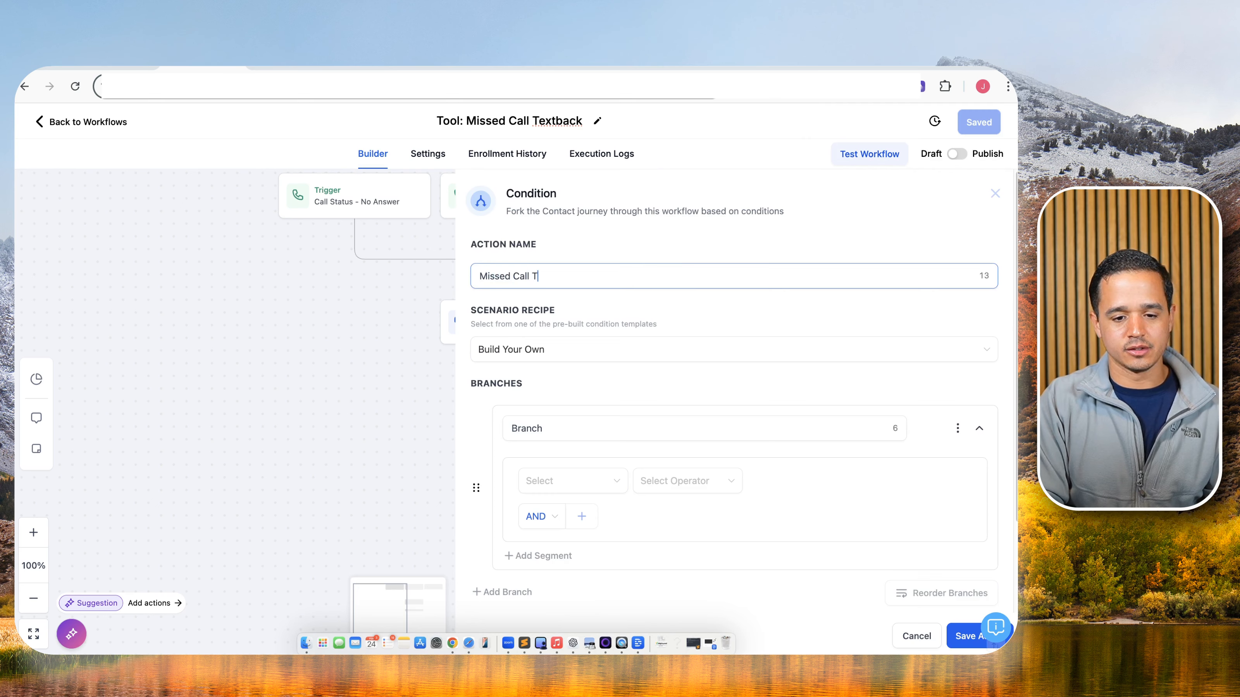
text(imer?)
click(626, 433)
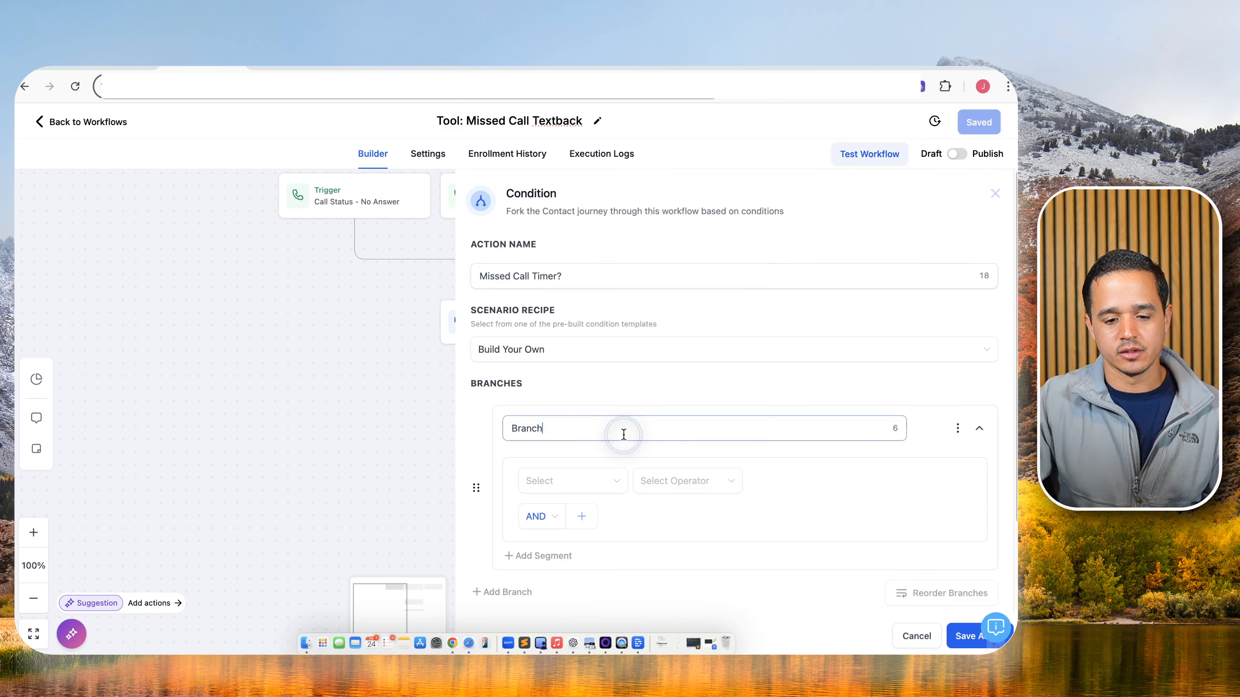
double_click(624, 432)
text(No)
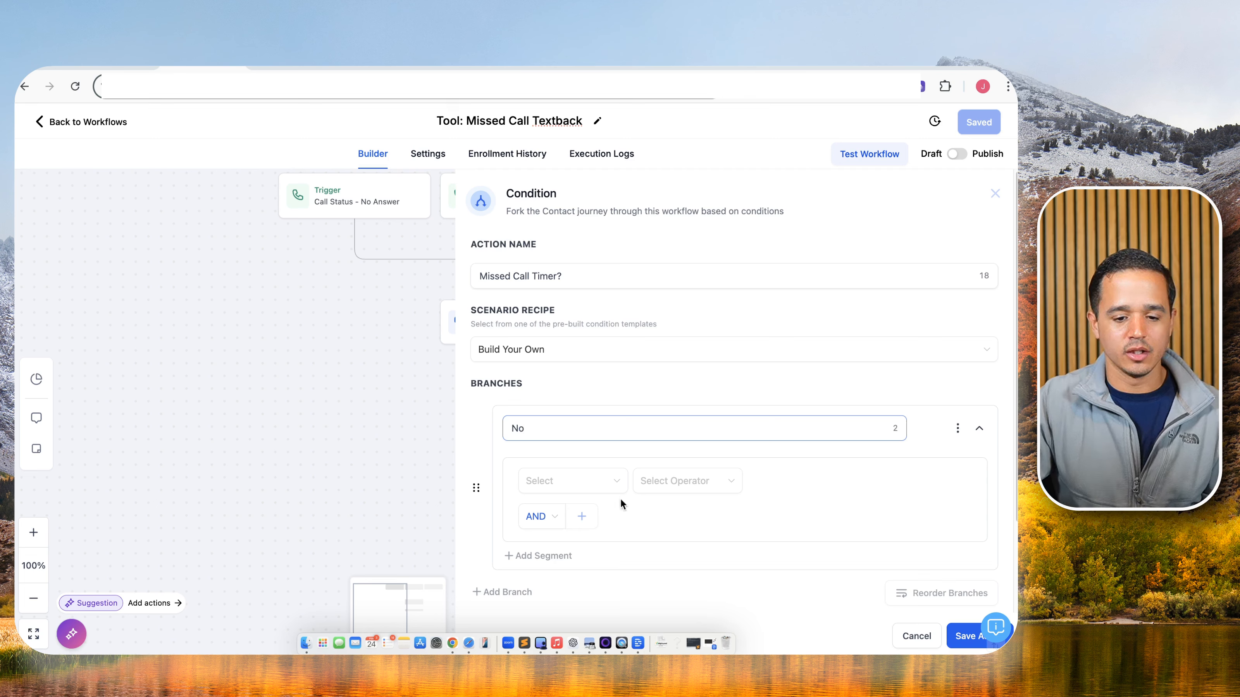
Set the No branch to Tags does not include missed call timer and save the workflow.
click(583, 477)
click(599, 326)
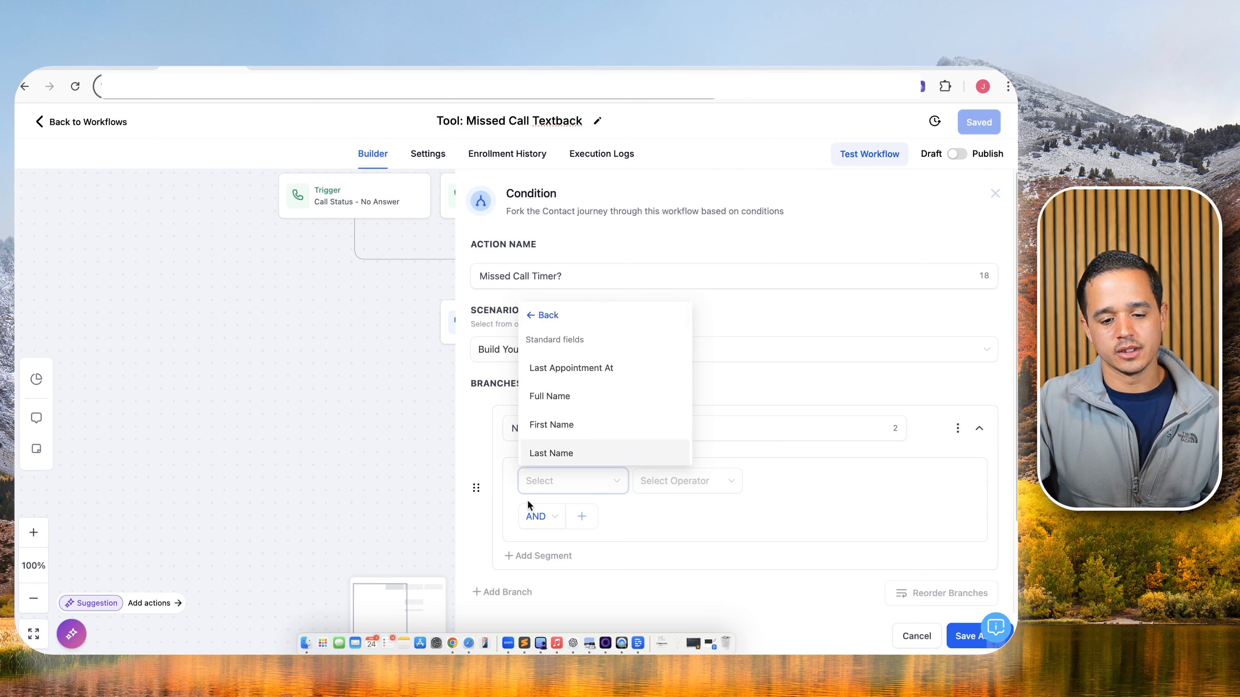
text(tag)
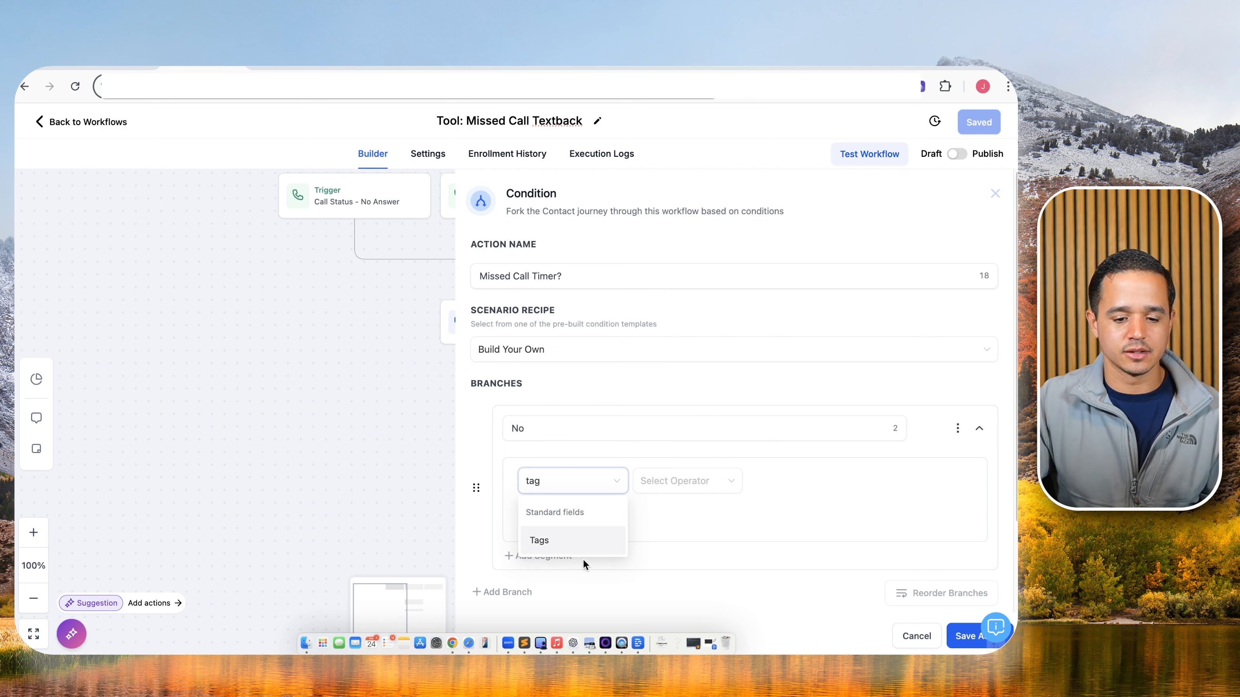
click(586, 546)
click(657, 482)
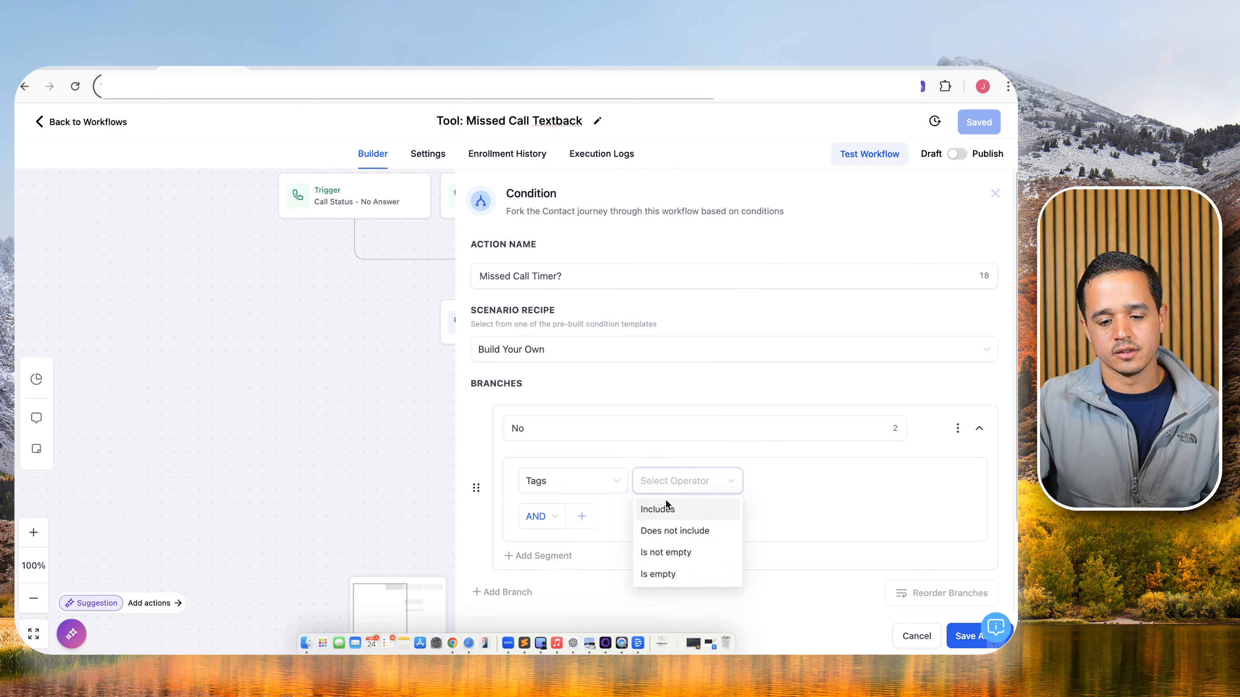
click(667, 530)
click(789, 484)
text(miss)
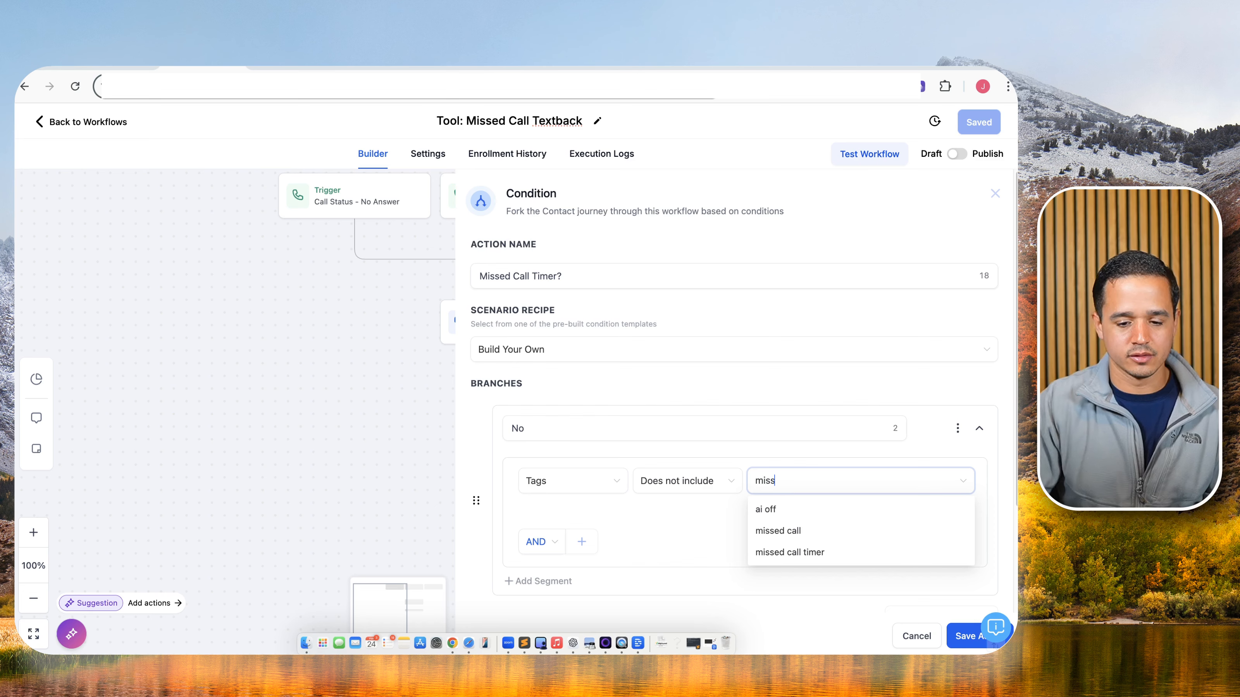
click(790, 530)
click(954, 637)
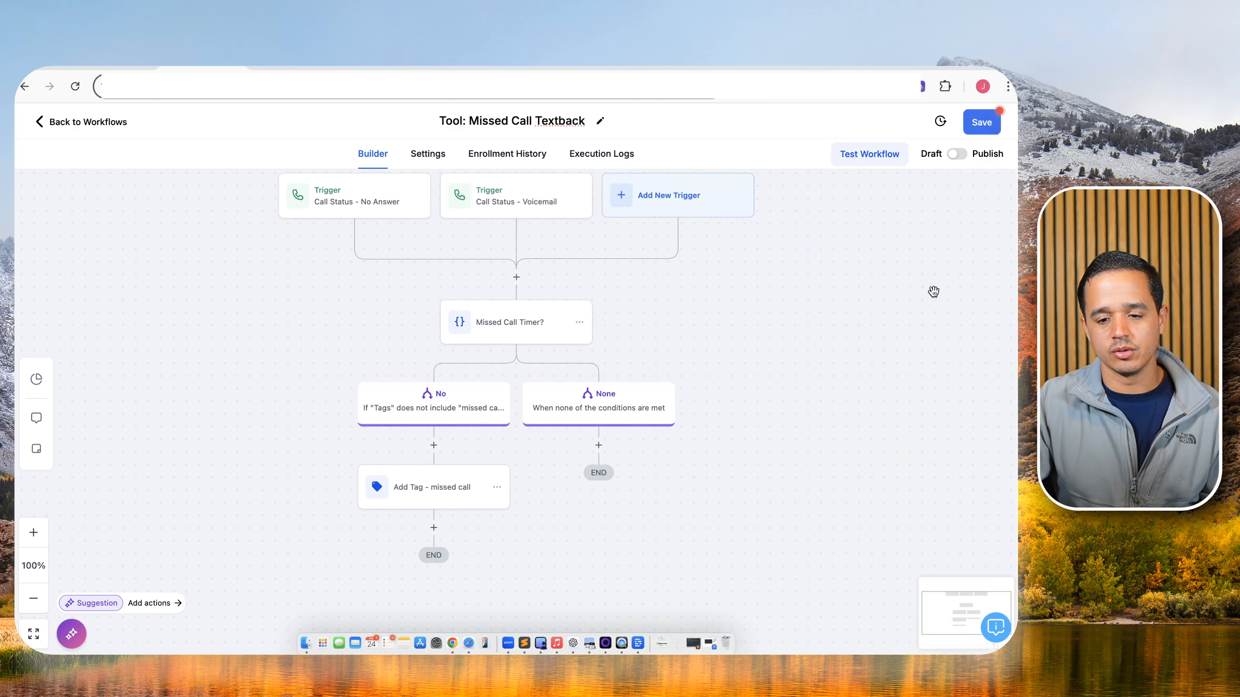
click(971, 122)
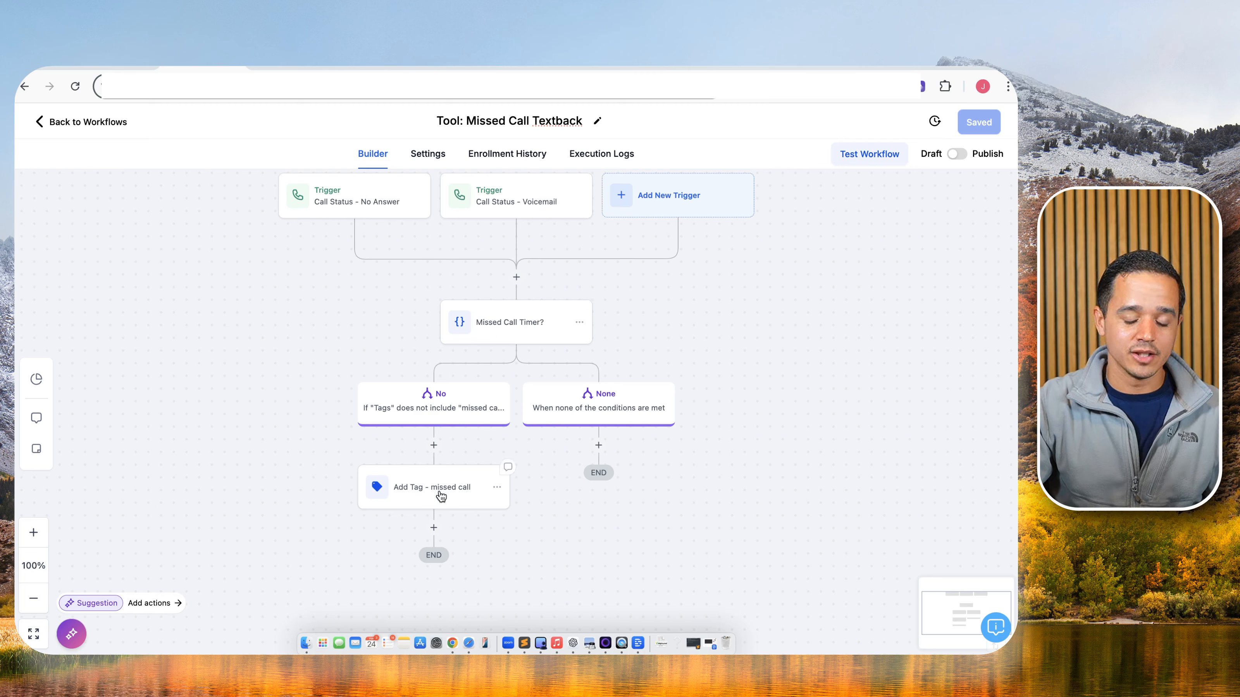
click(441, 495)
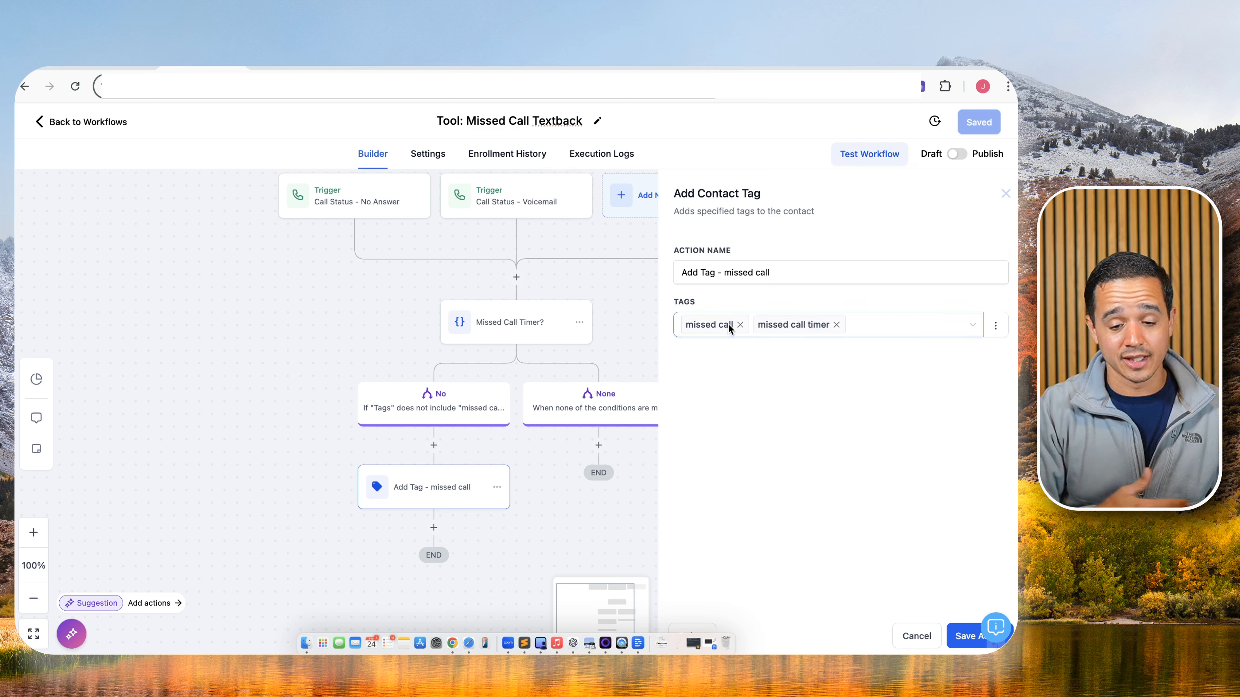
click(916, 636)
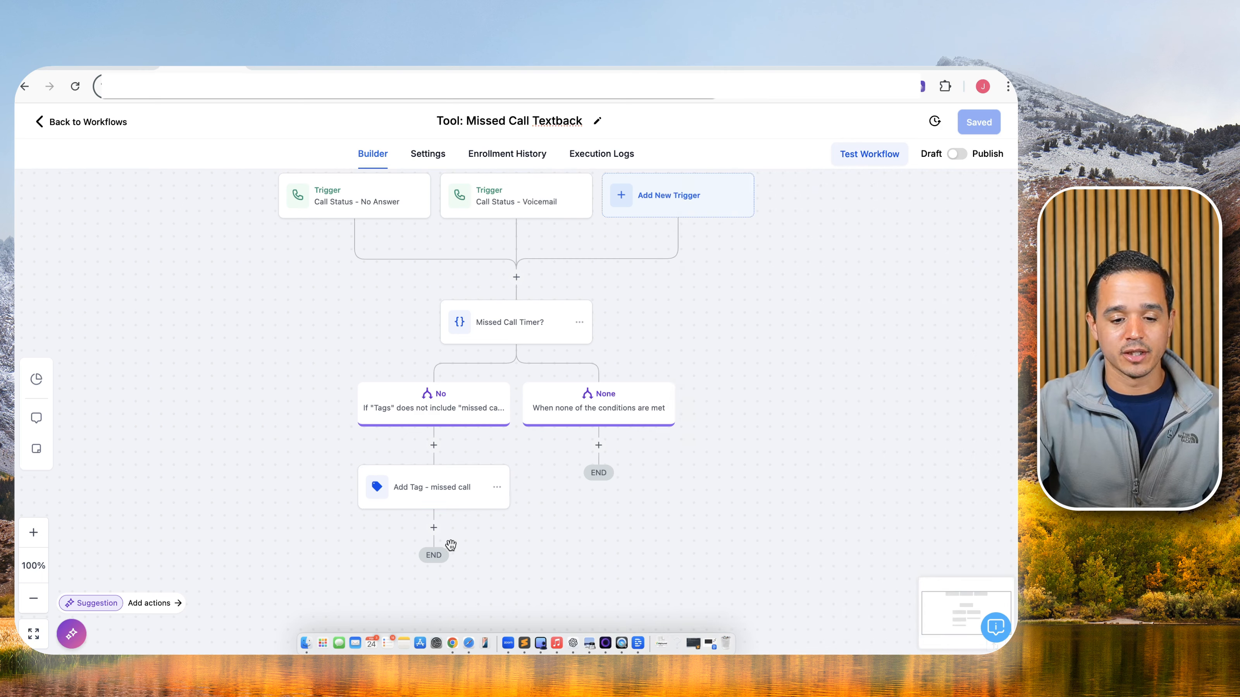
click(434, 527)
Add an SMS step apologising for the missed call and asking 'can I help you over text?'.
text(sms)
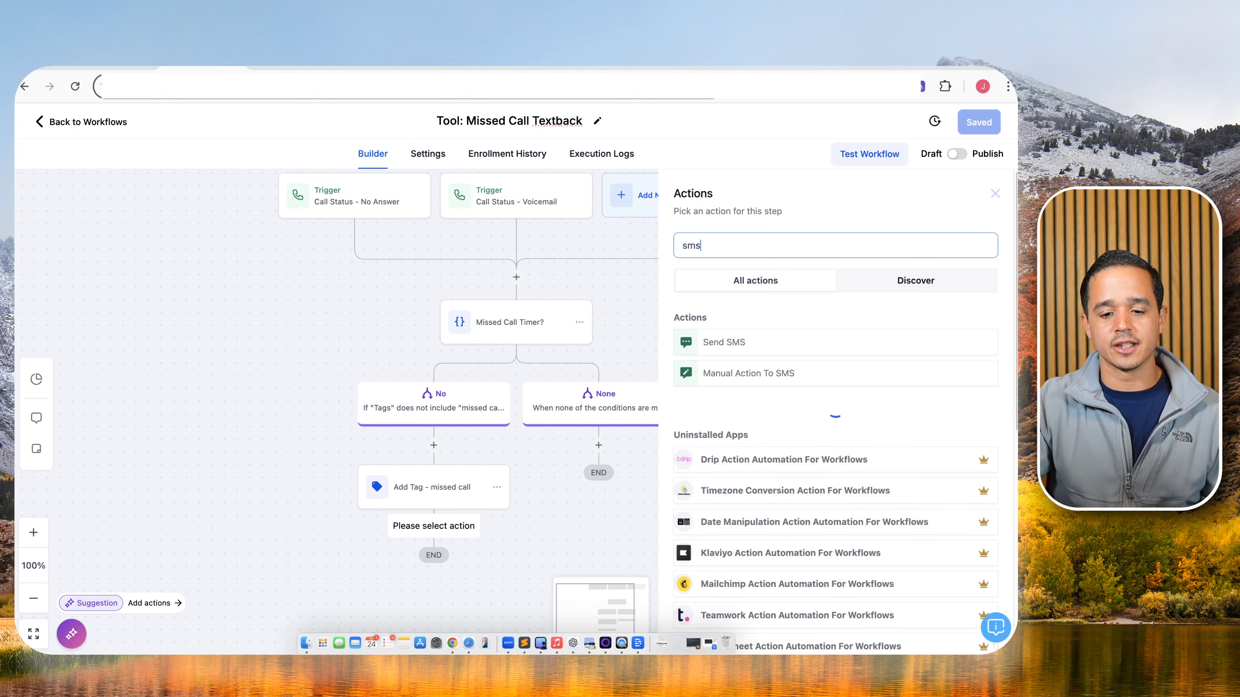
click(737, 346)
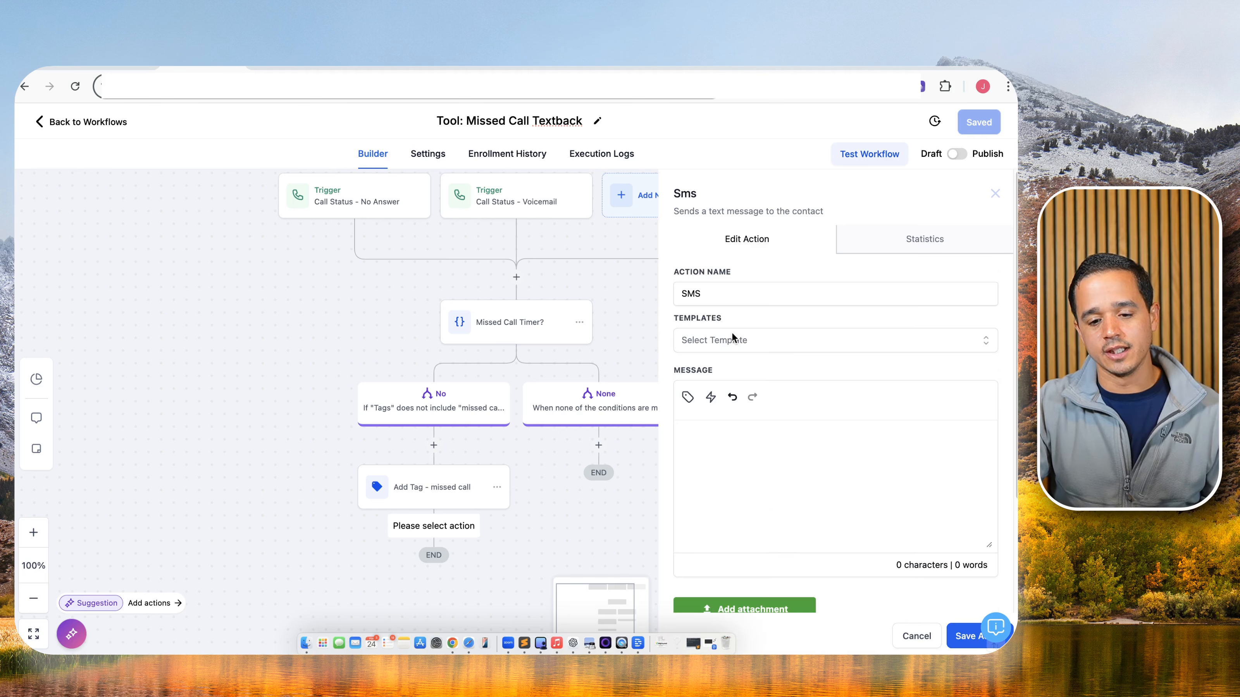
click(703, 482)
text(Hey sorry we mi)
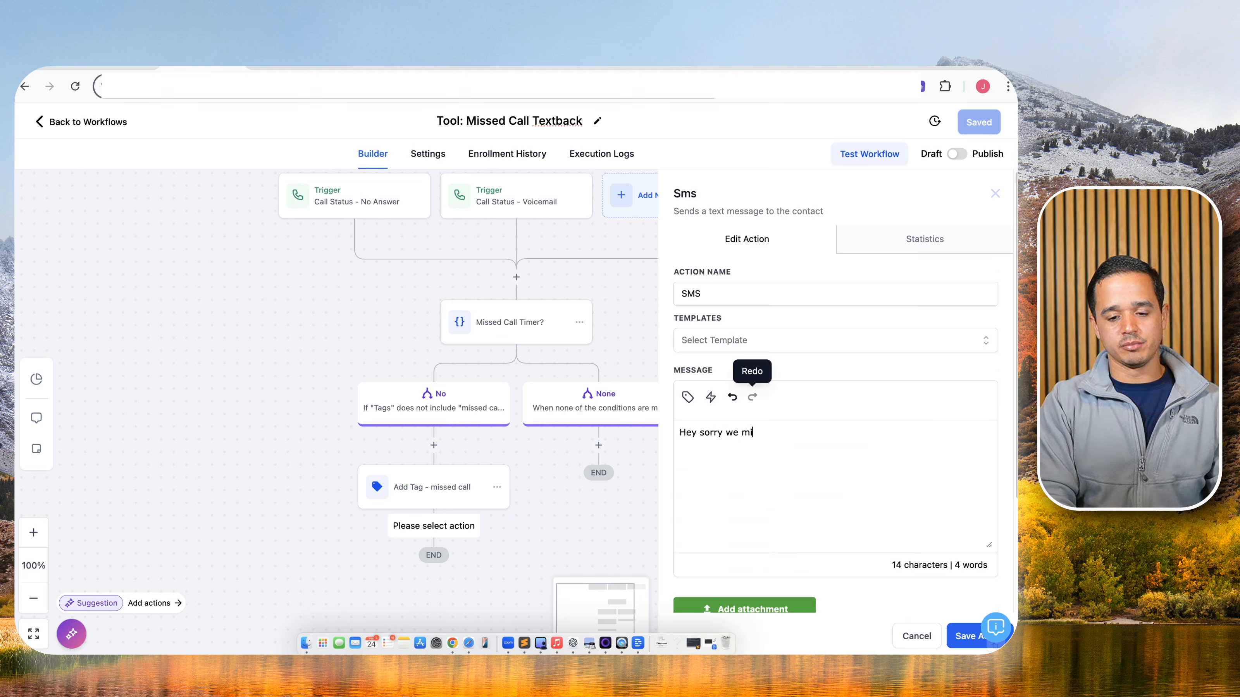
text(ssed you  call. I )
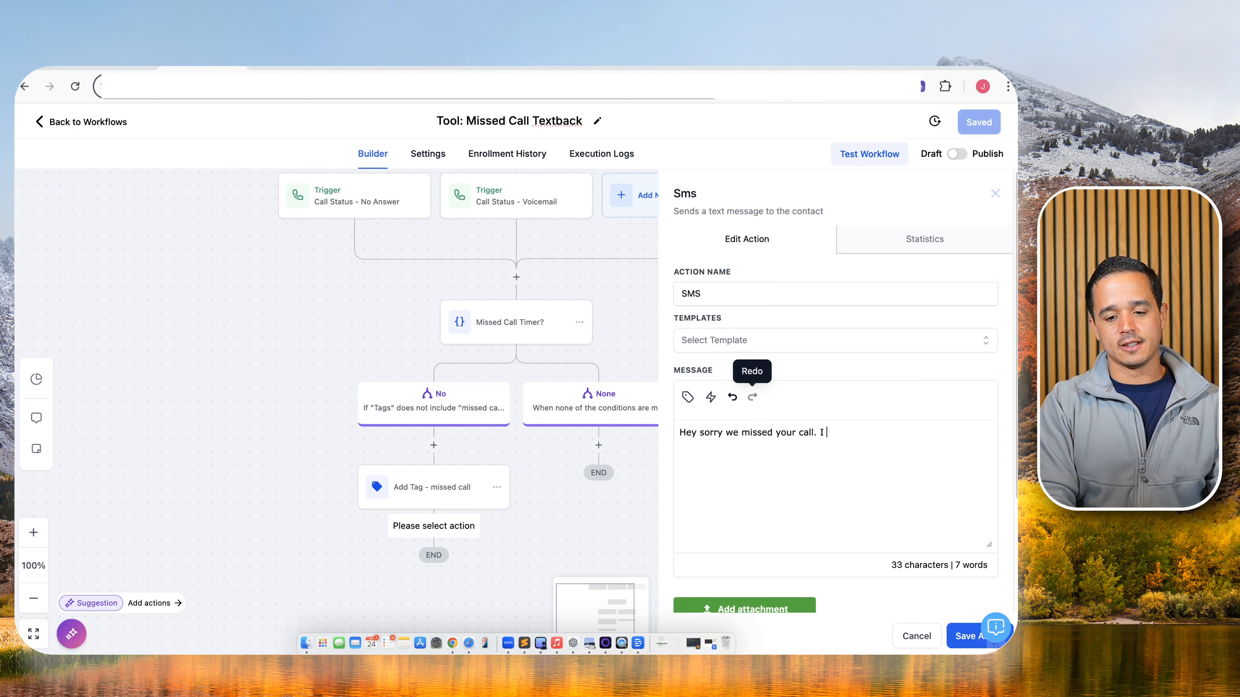
text(am unable to )
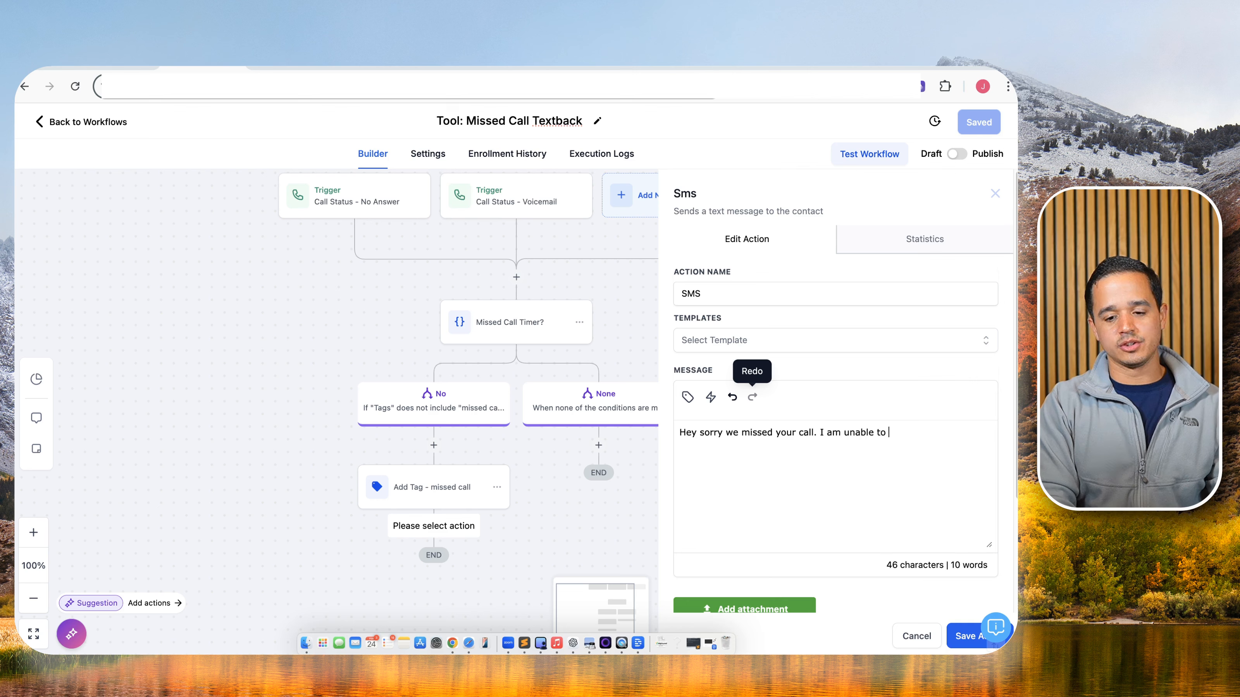
text(answer right b)
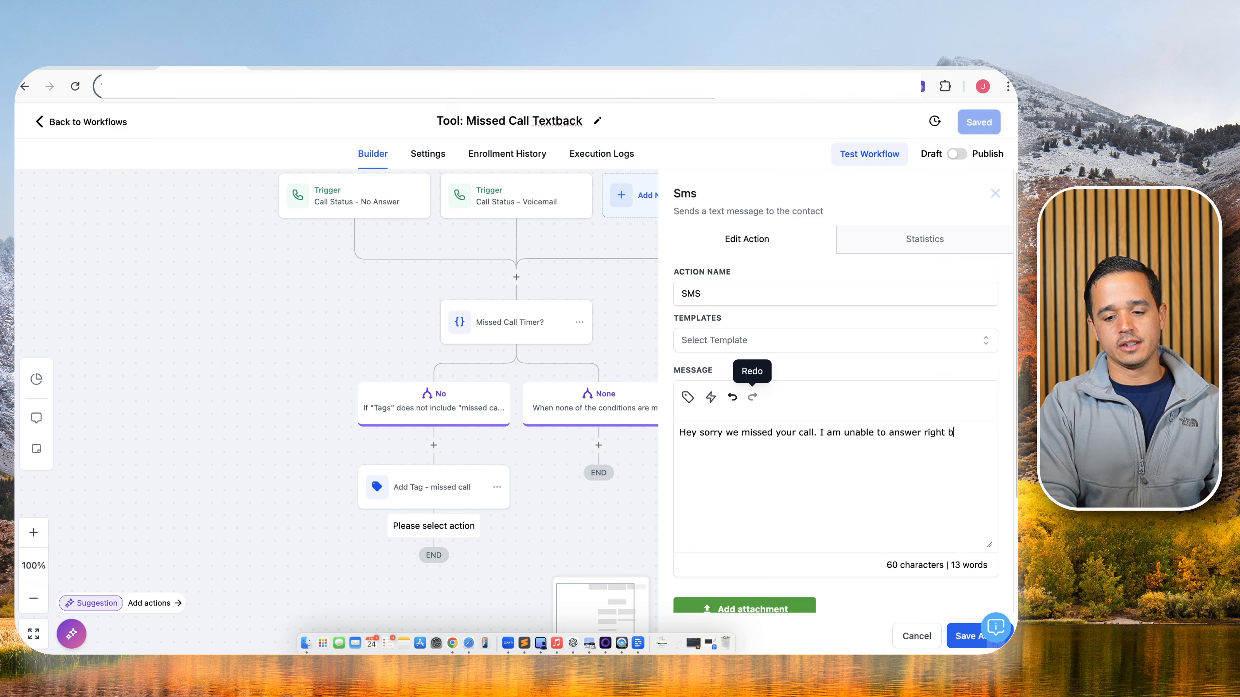
key(BackSpace)
text(now but Ican)
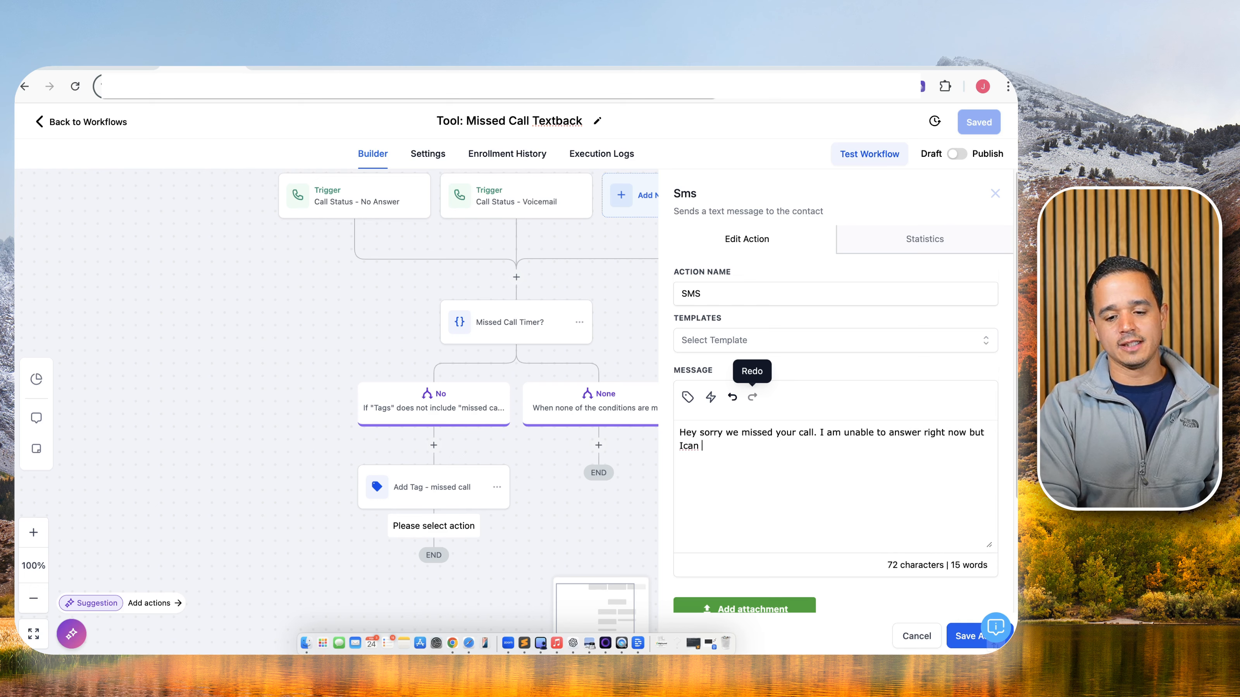
key(BackSpace)
key(BackSpace)
key(BackSpace)
key(BackSpace)
key(BackSpace)
key(BackSpace)
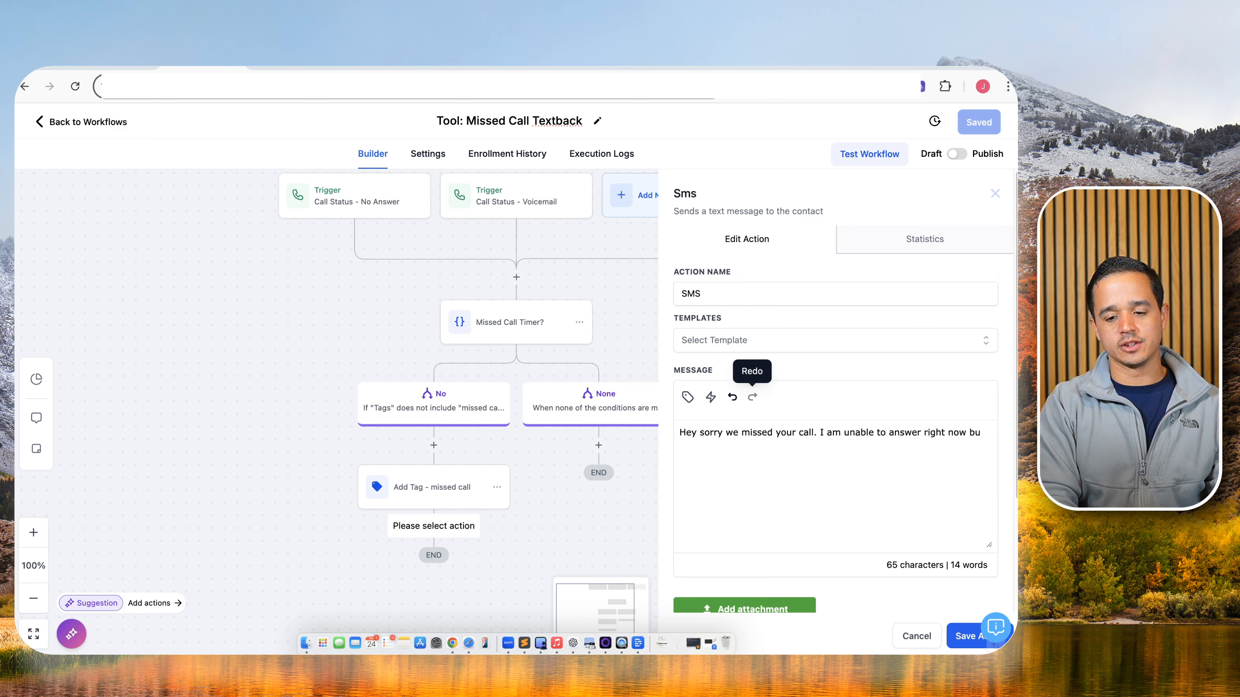
text(t can Ihelp)
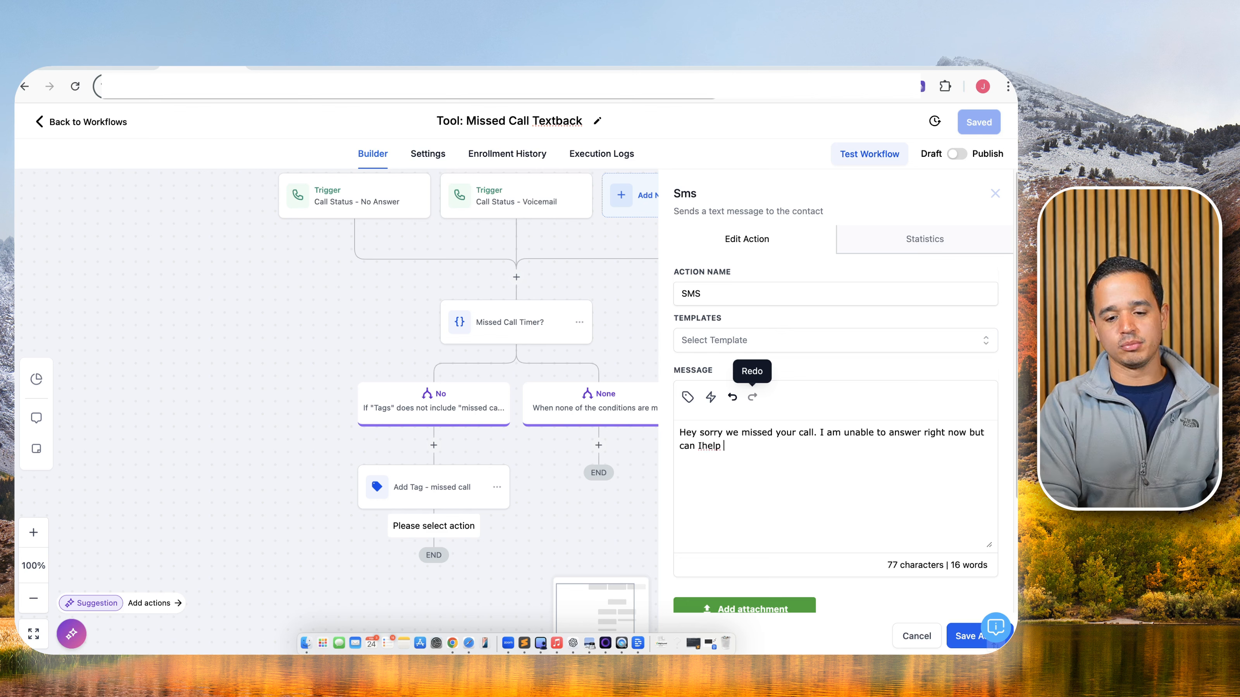
key(BackSpace)
key(BackSpace)
text(help you over text?)
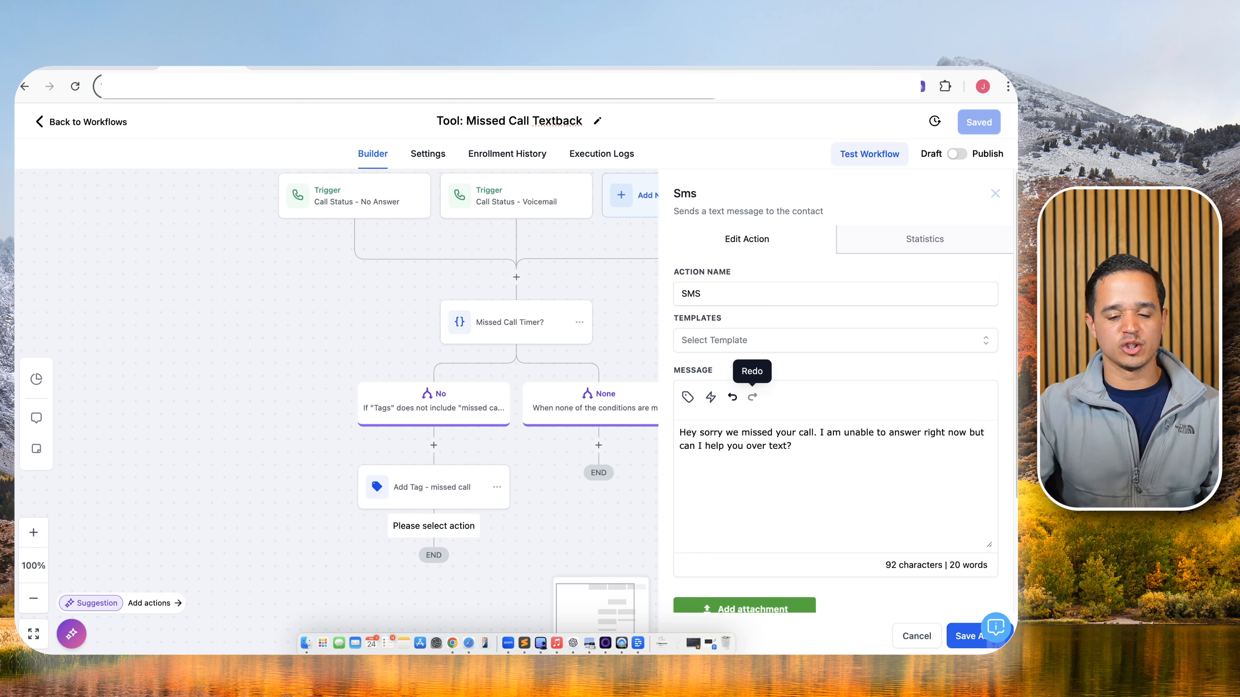
Save the SMS step and then the whole workflow.
click(965, 636)
click(402, 572)
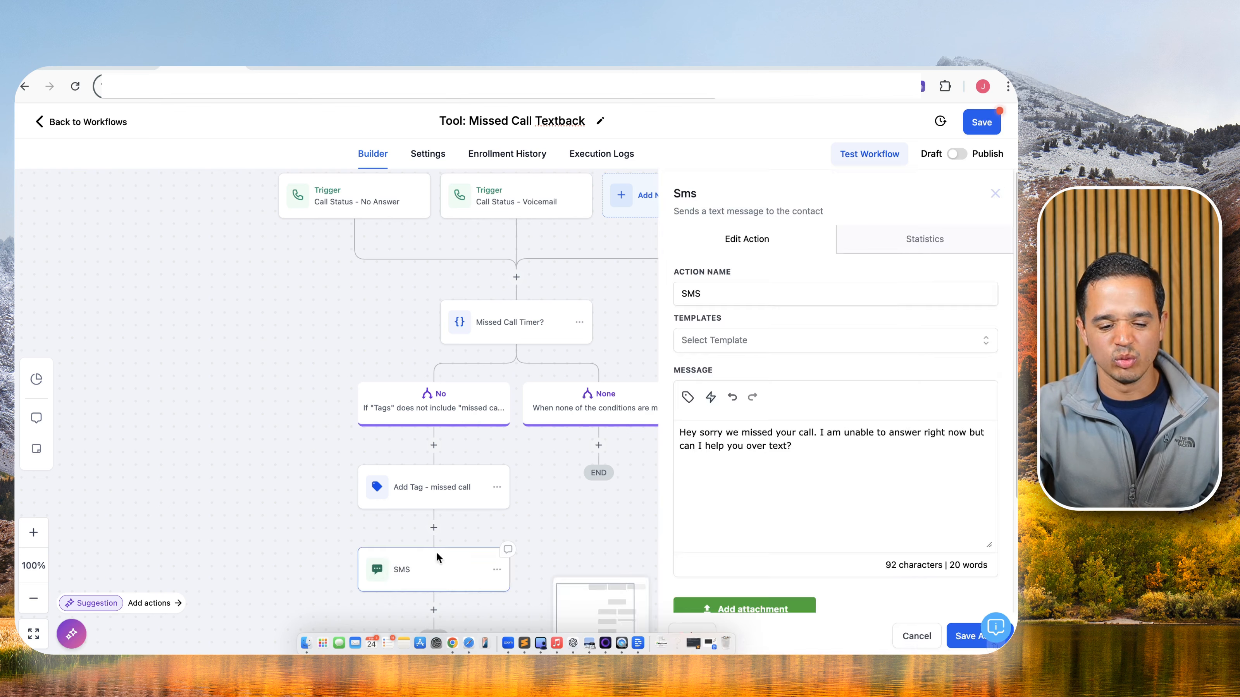
click(959, 635)
click(978, 124)
scroll(603, 435, down, 3)
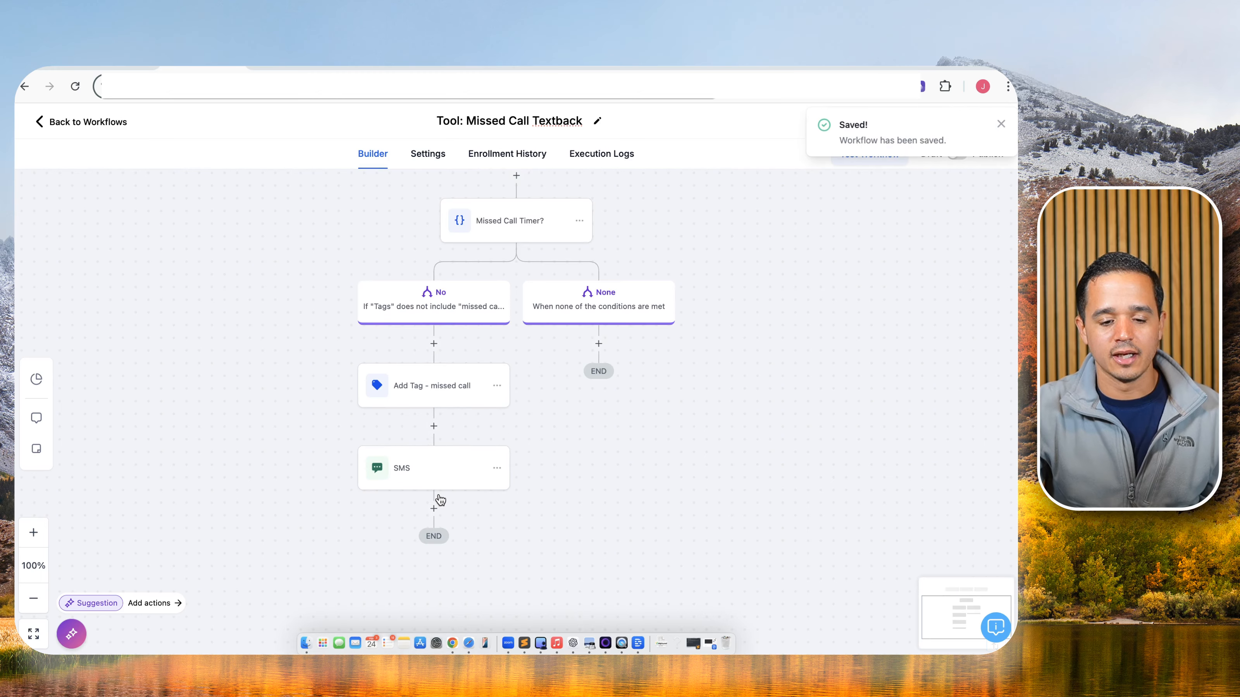
Add an Internal Notification - Missed Call step of type Notification and start its title.
click(434, 508)
text(inter)
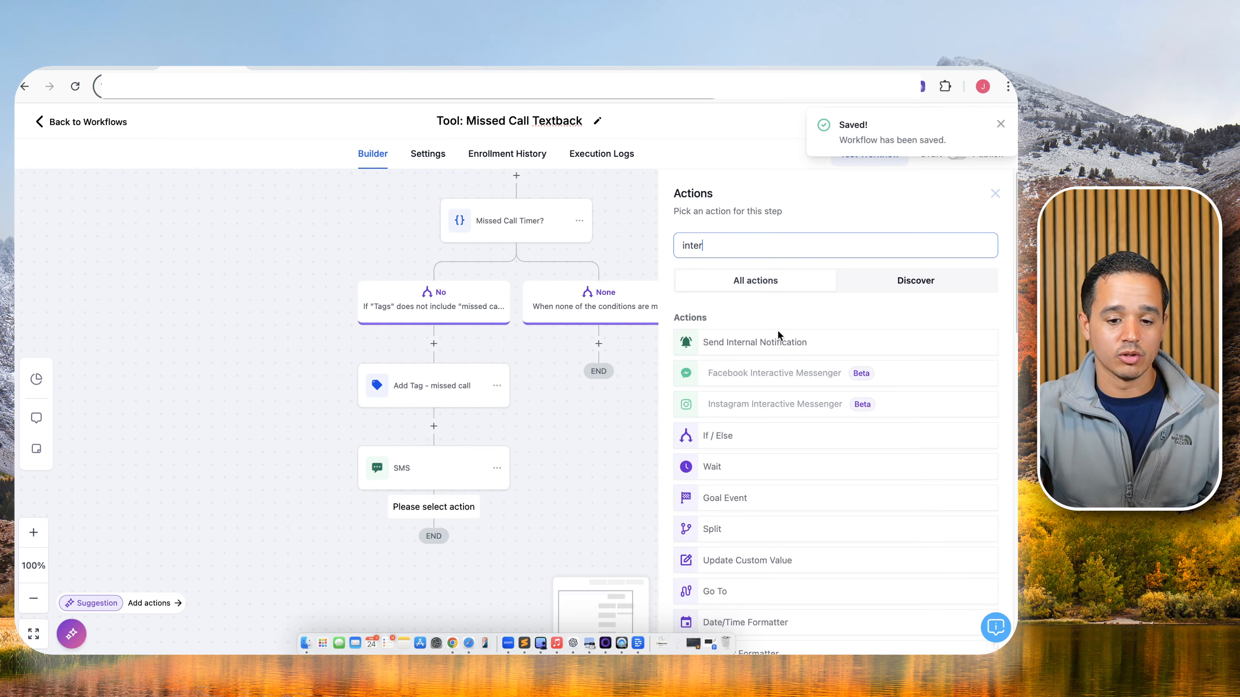
click(791, 341)
click(777, 277)
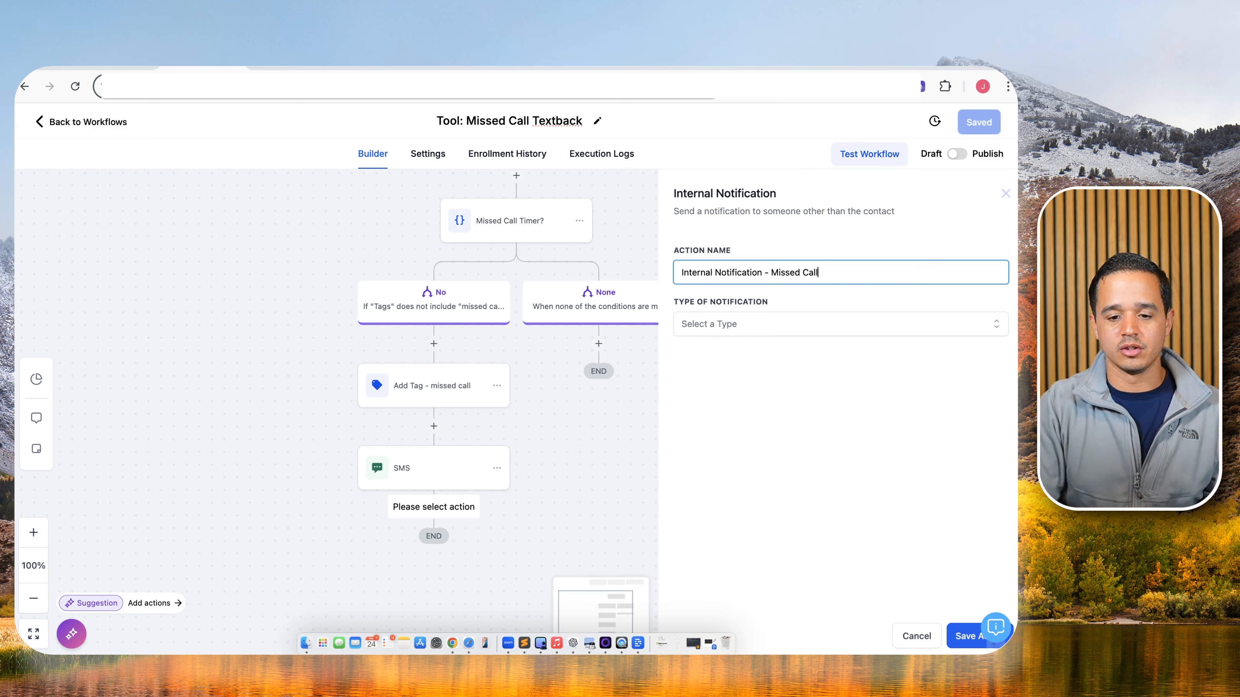
click(749, 323)
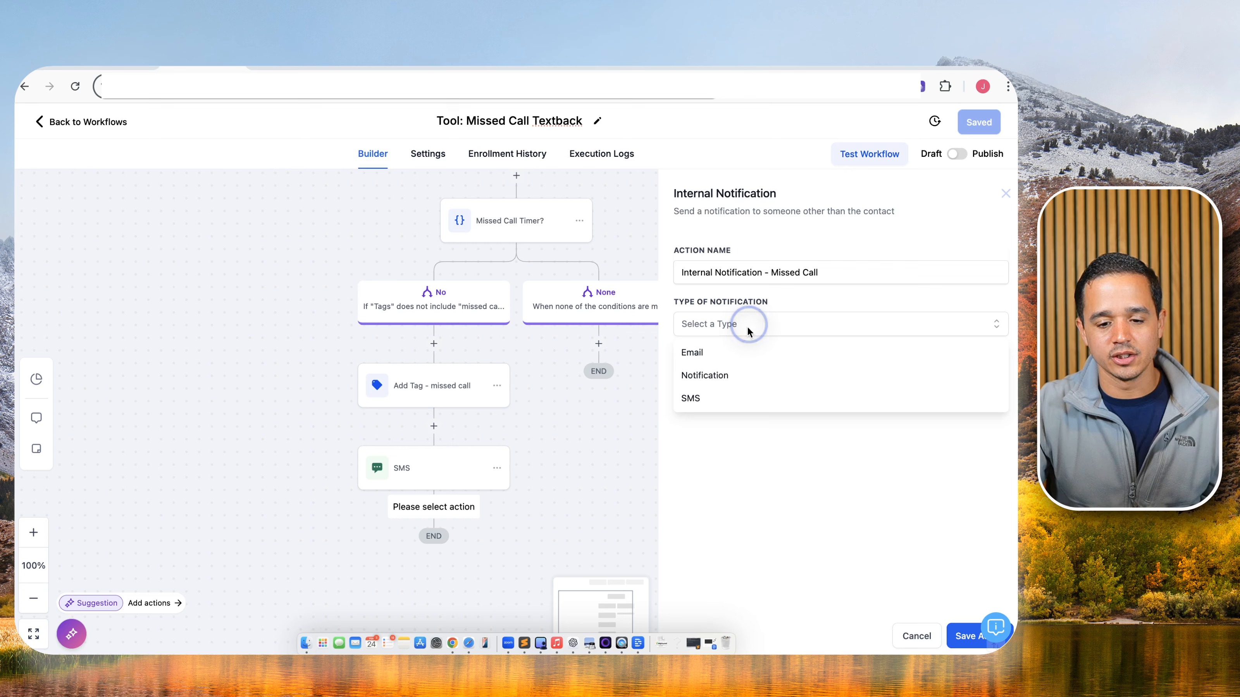
click(726, 376)
click(726, 382)
text(Youi)
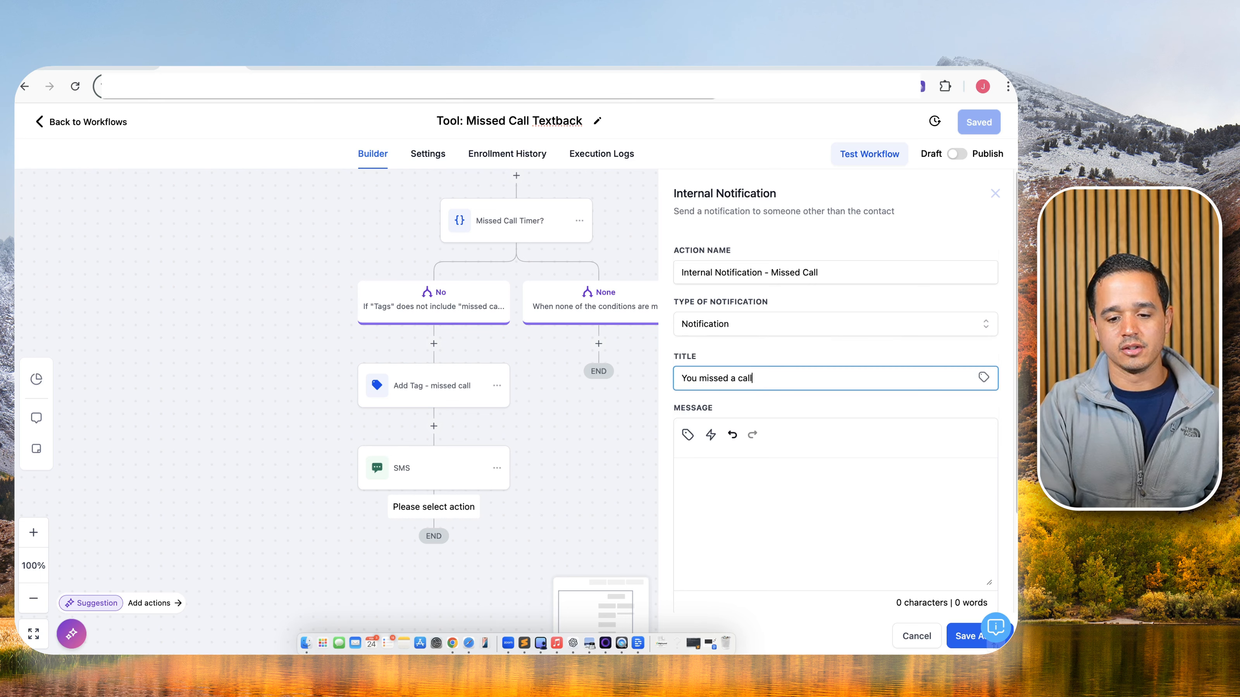
Write the message 'Missed call from' followed by the contact's phone {{contact.phone}}.
click(726, 490)
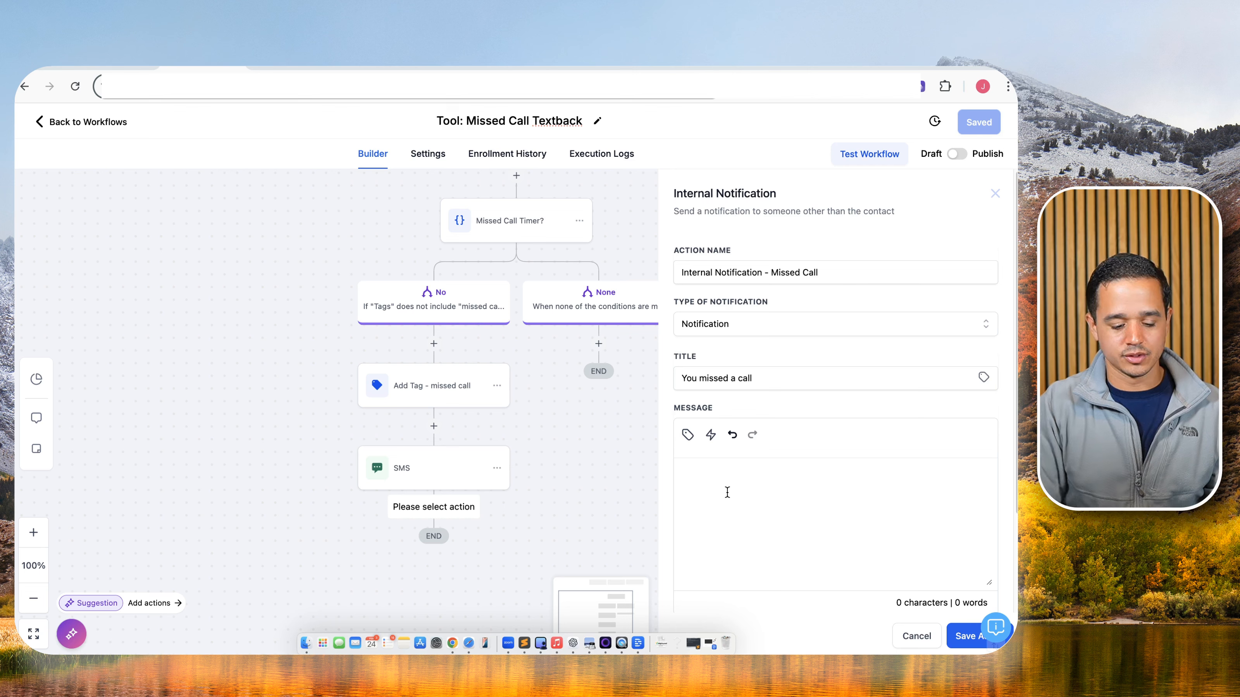
text(You)
key(BackSpace)
text(Mi)
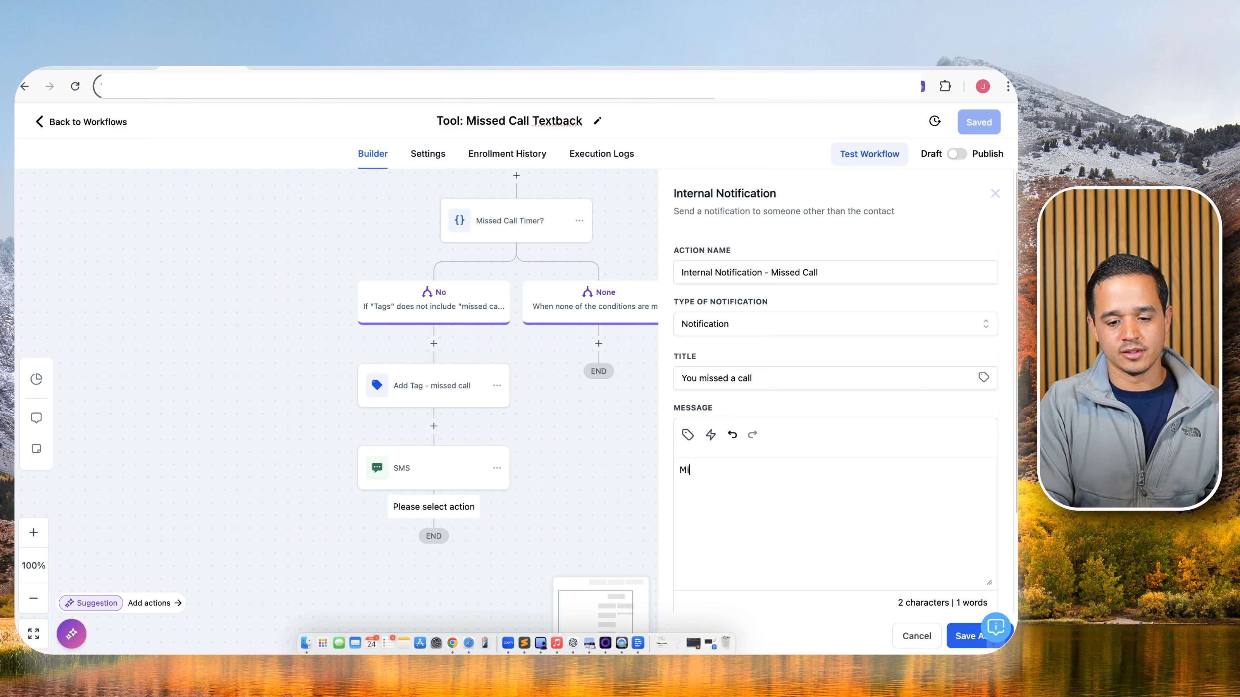
text(ssed call from)
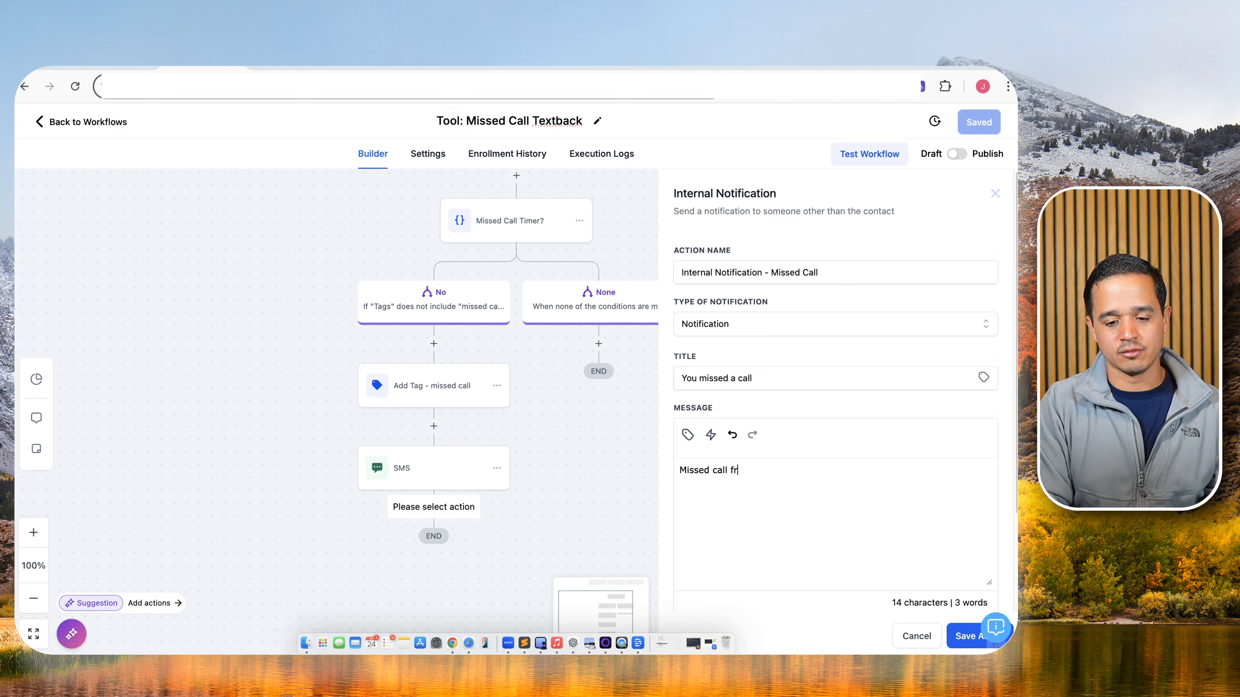
click(688, 435)
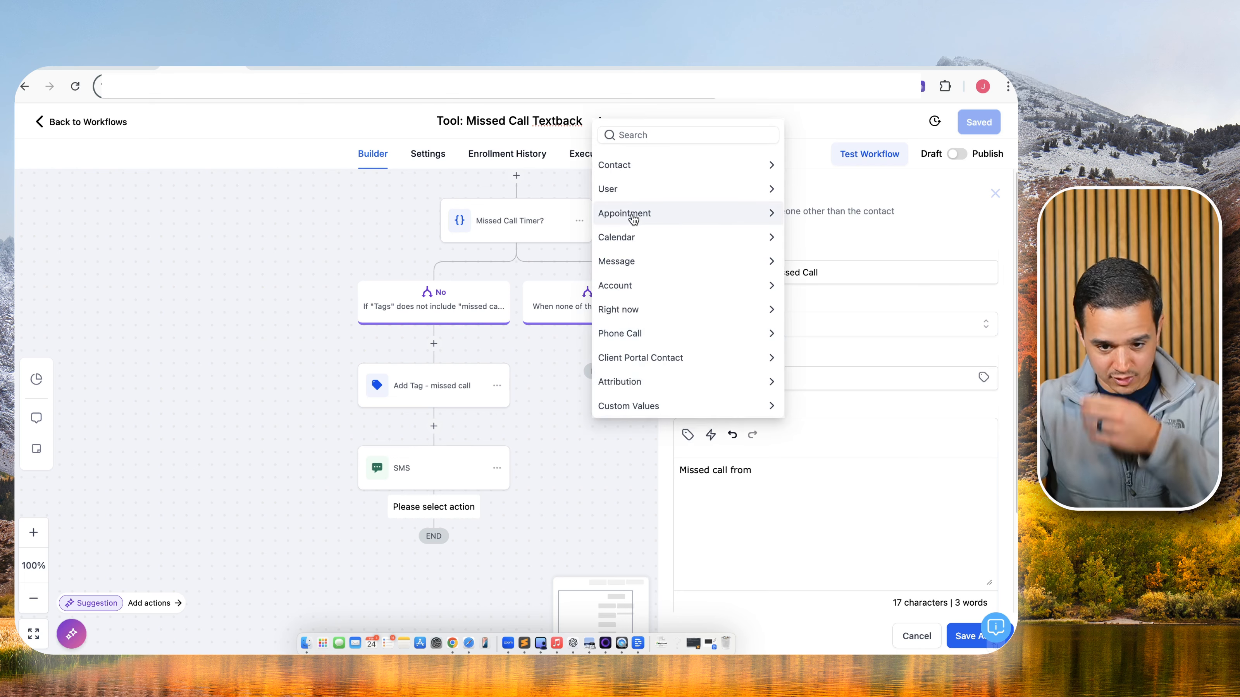
click(644, 165)
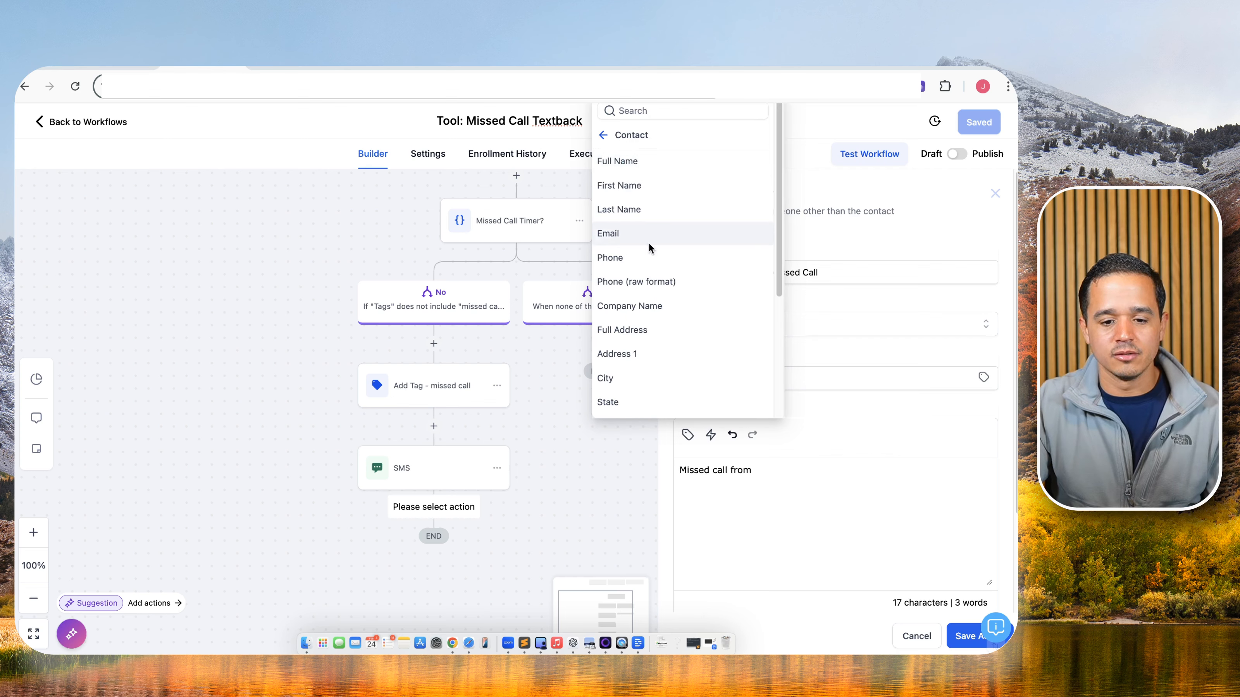
click(643, 257)
Redirect the notification to the Contact page, send it to all users, and save the step.
click(964, 636)
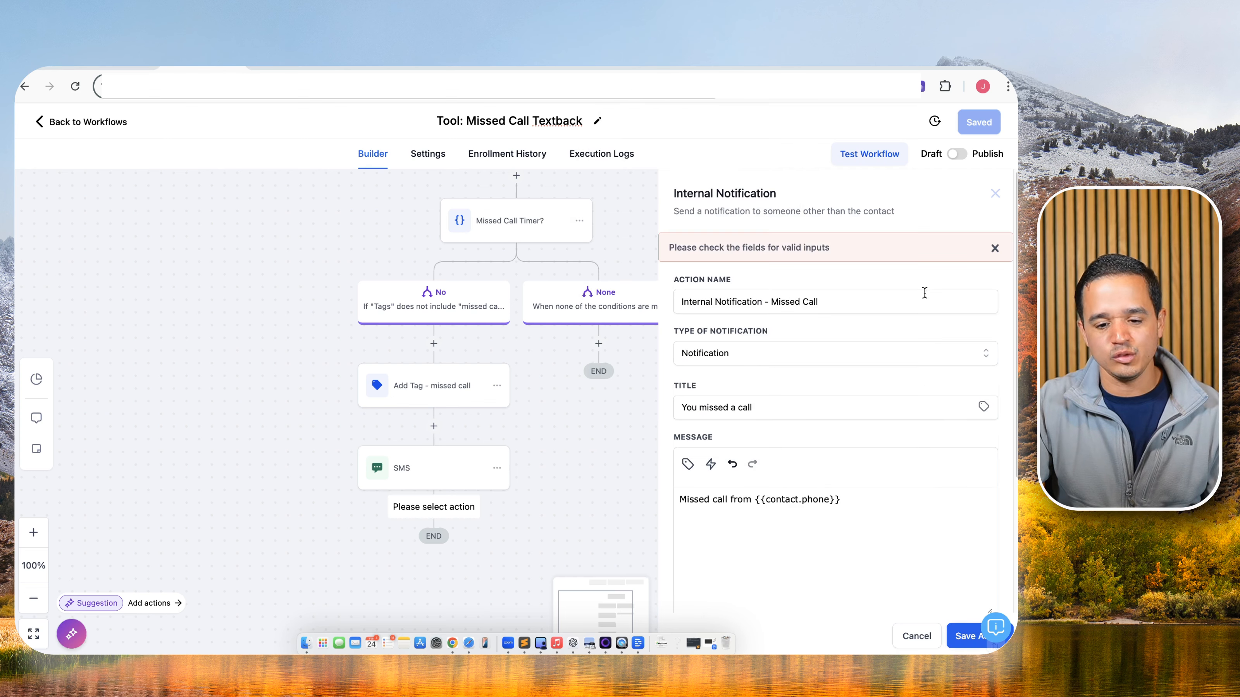
scroll(791, 537, down, 3)
click(757, 508)
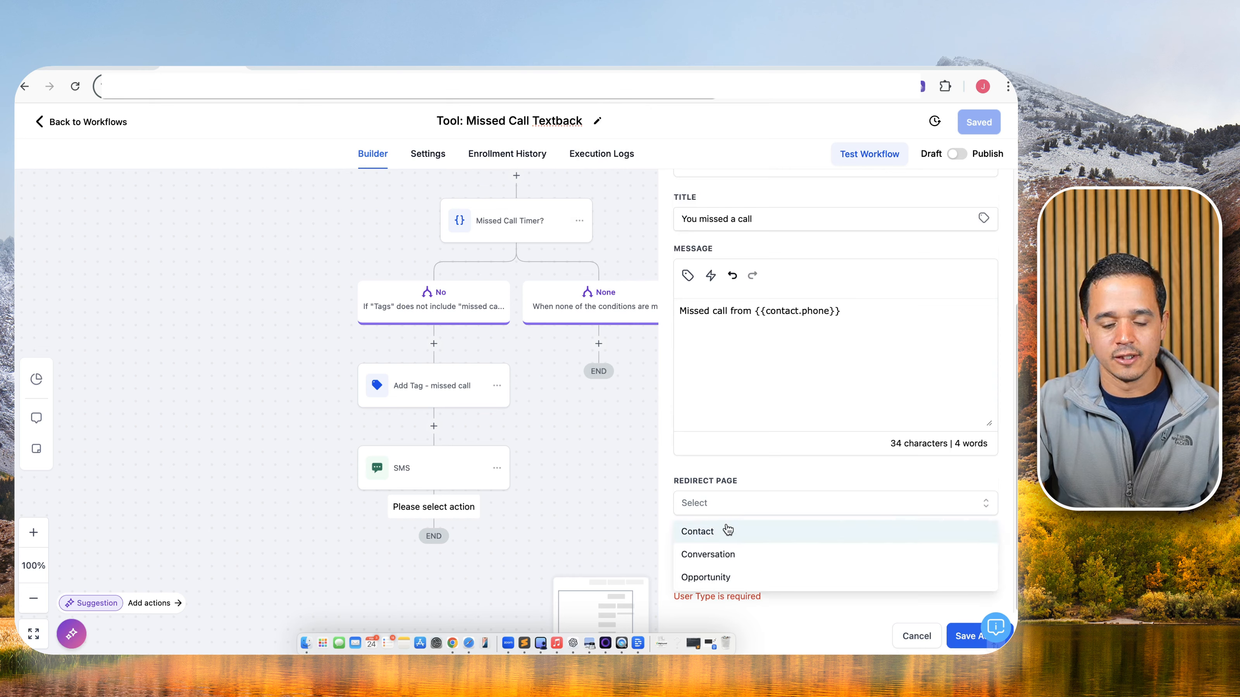
click(728, 530)
click(708, 574)
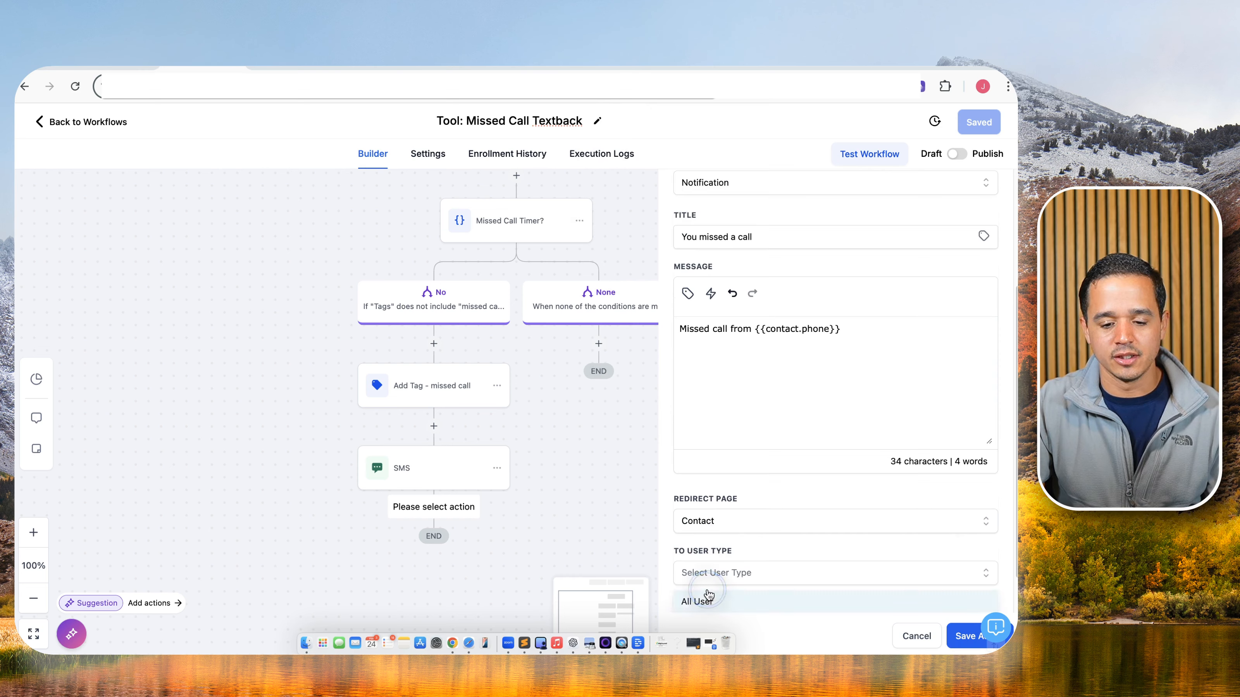
click(705, 598)
click(966, 641)
Publish the Tool: Missed Call Textback workflow and save it.
click(956, 154)
click(981, 124)
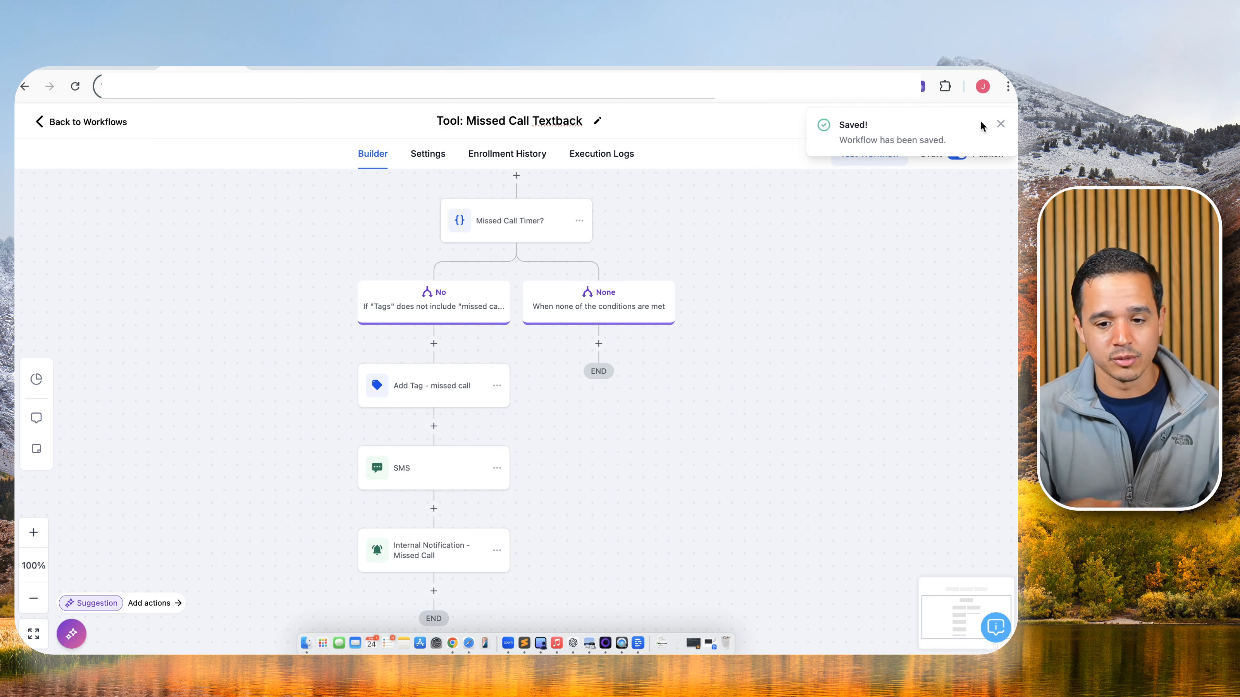
click(1001, 124)
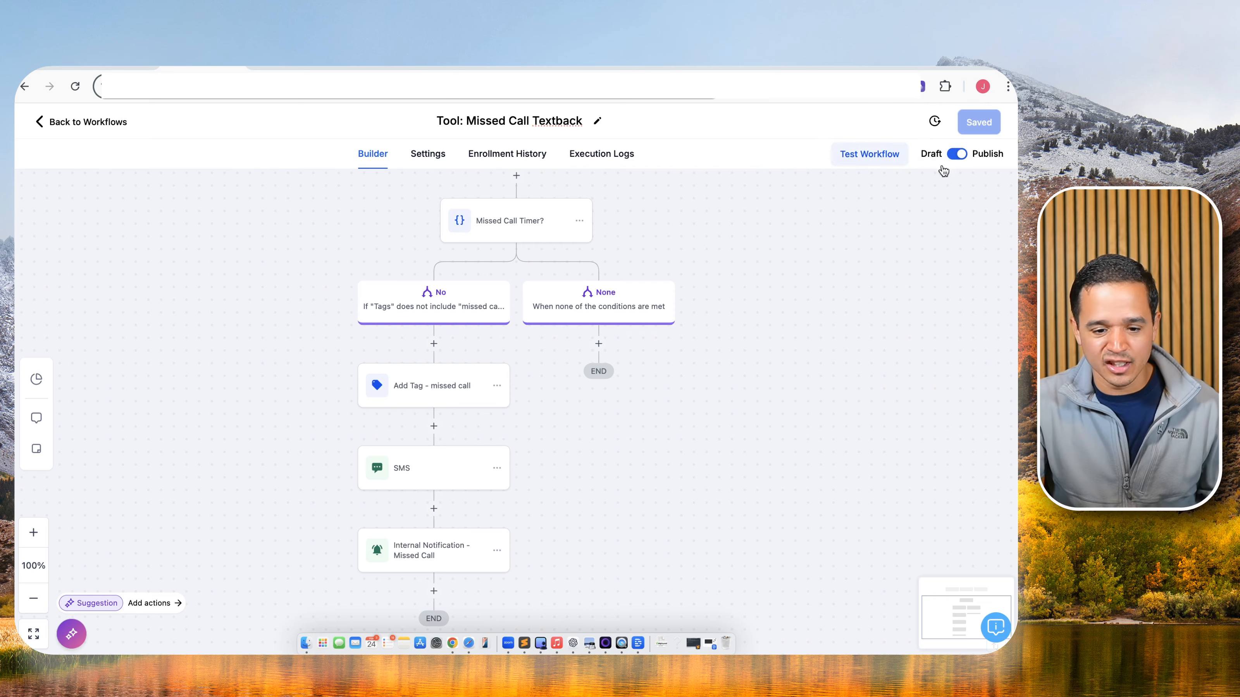
scroll(800, 308, down, 1)
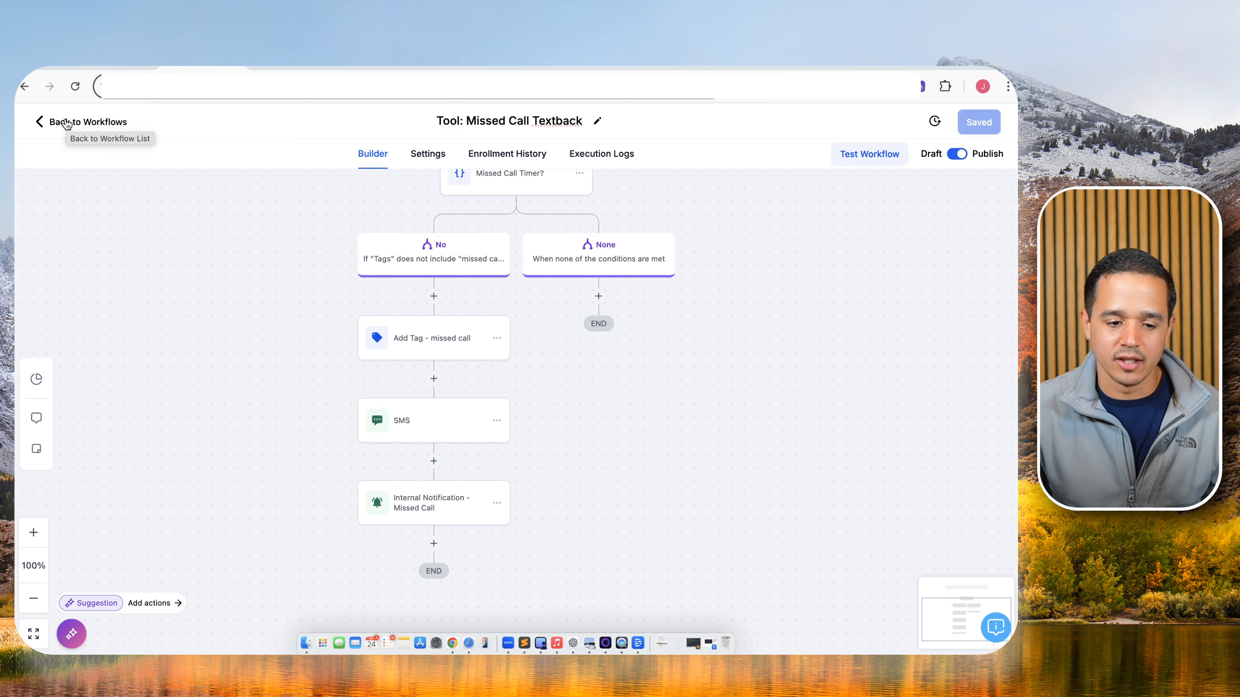
Go back to the workflow list, create a workflow from scratch, and name it Tool: Missed Call Timer.
click(67, 122)
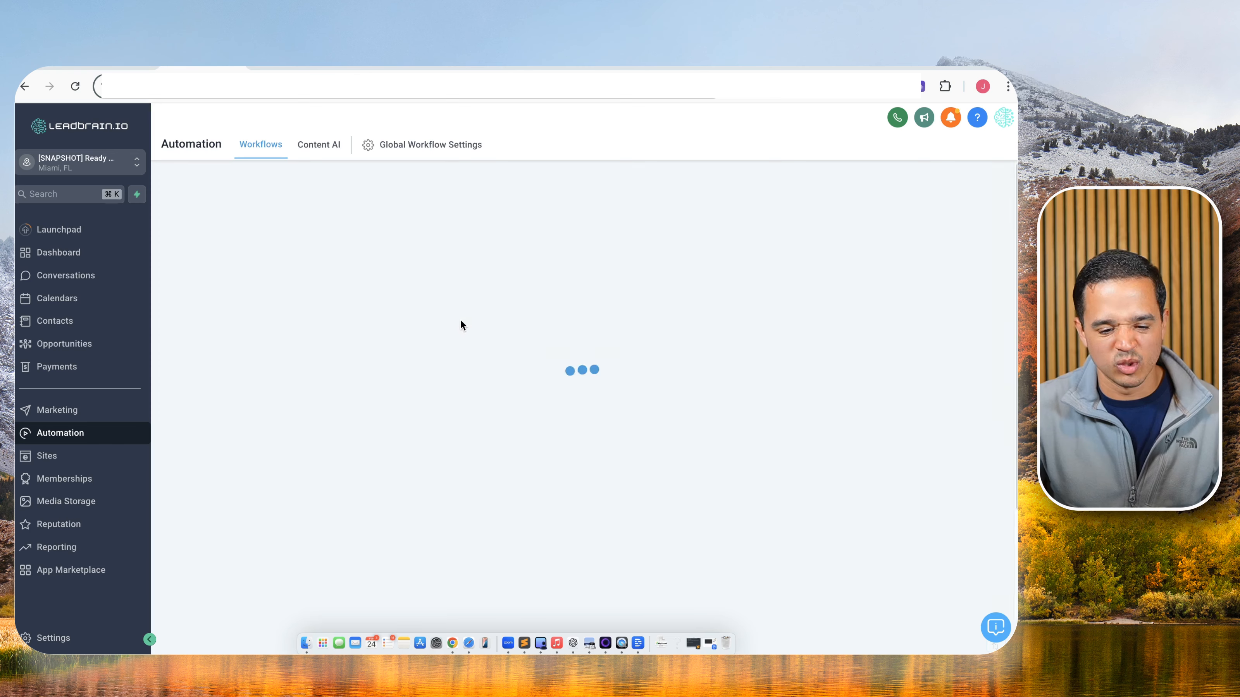
click(917, 194)
click(917, 244)
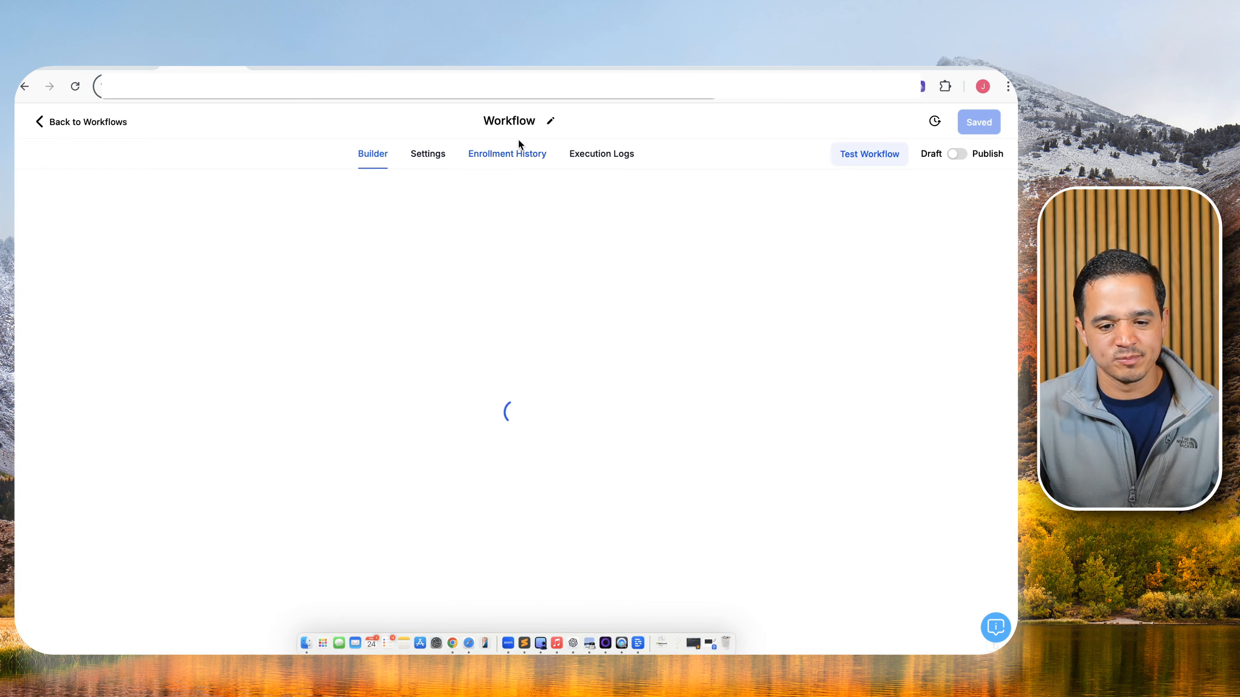
click(522, 121)
key(super+a)
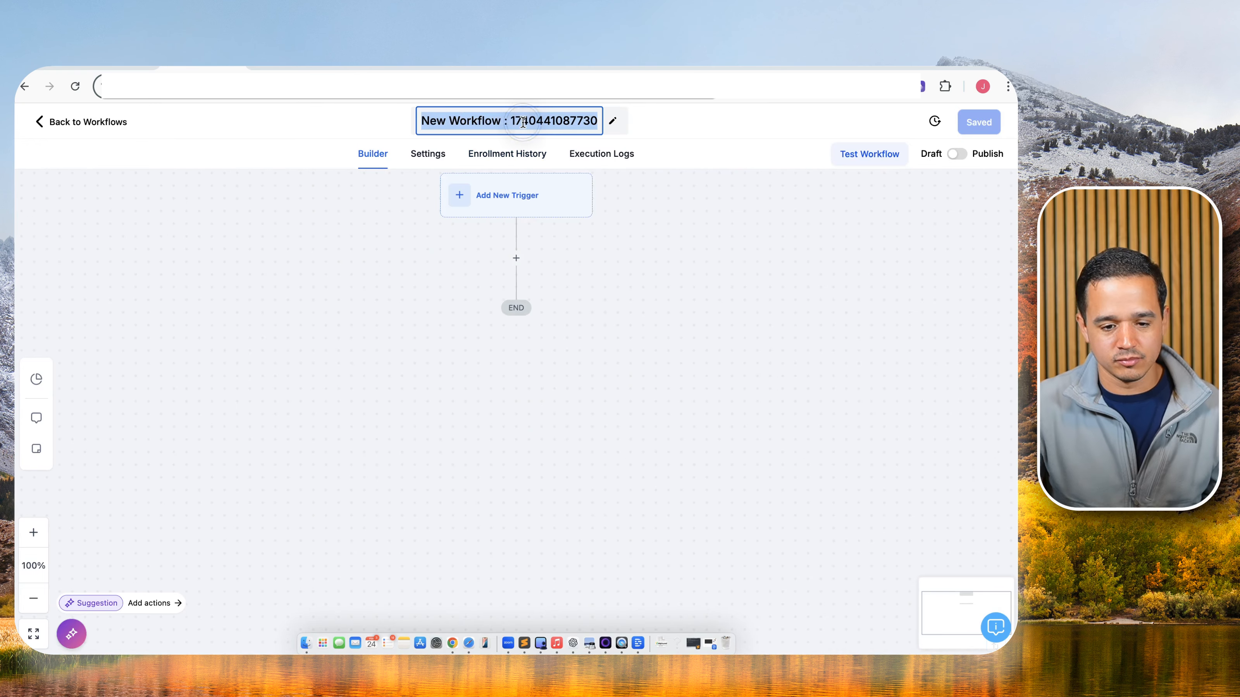
text(Tool: )
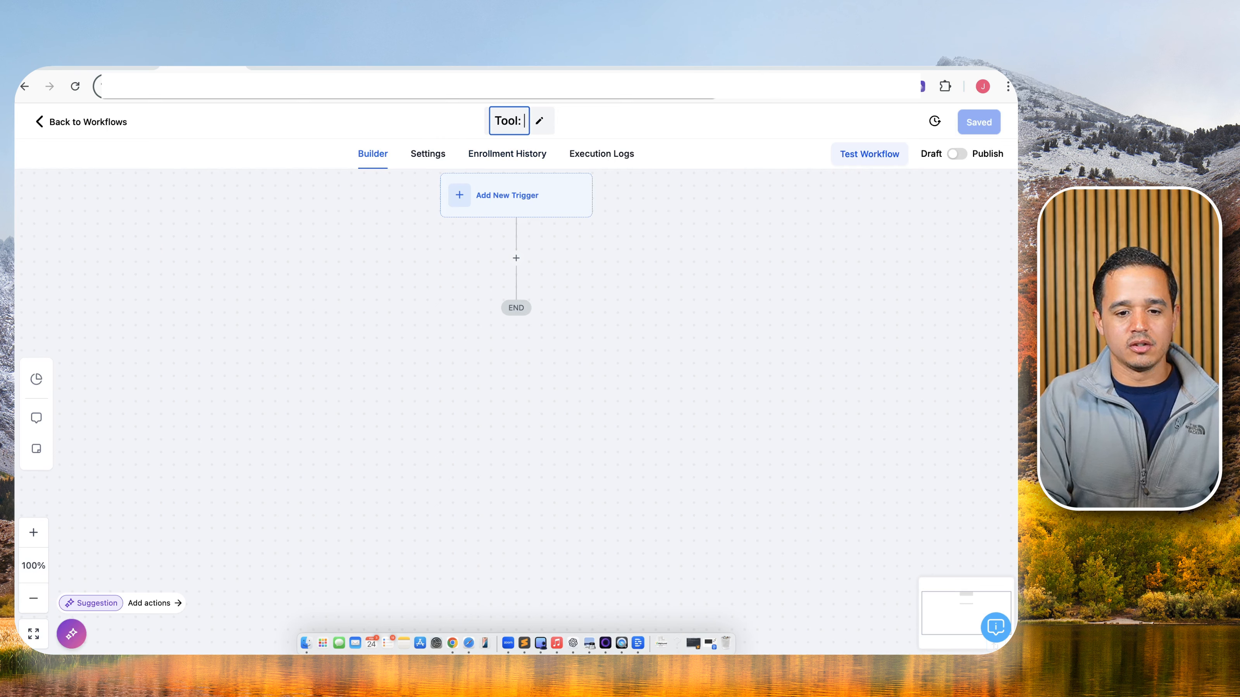
text(Missed Call Timer)
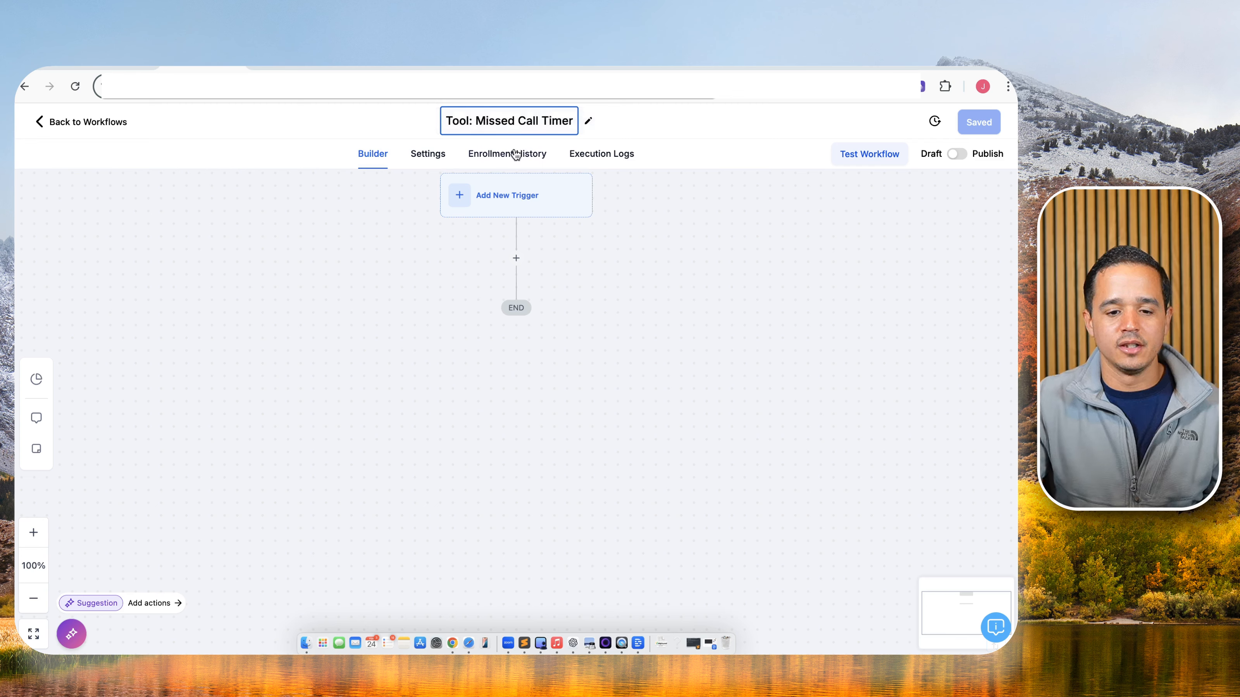
click(517, 198)
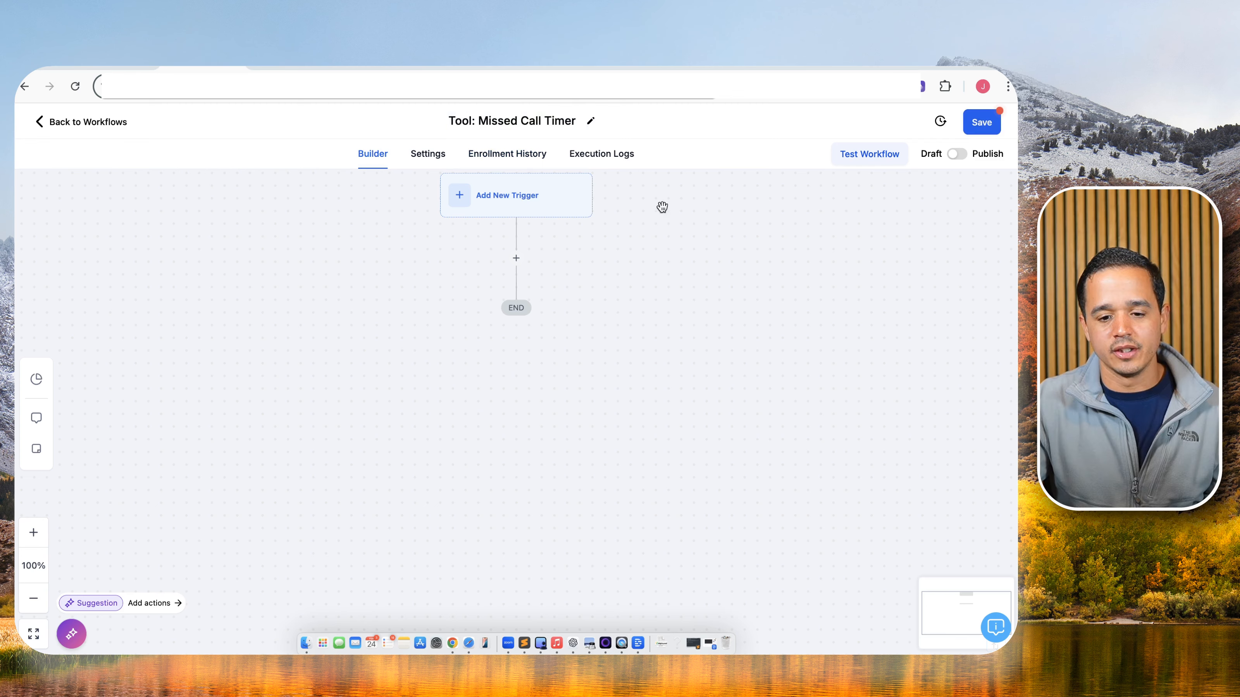
Save a Contact Tag - Missed Call Timer trigger filtered on Tag Added: missed call timer.
text(tag)
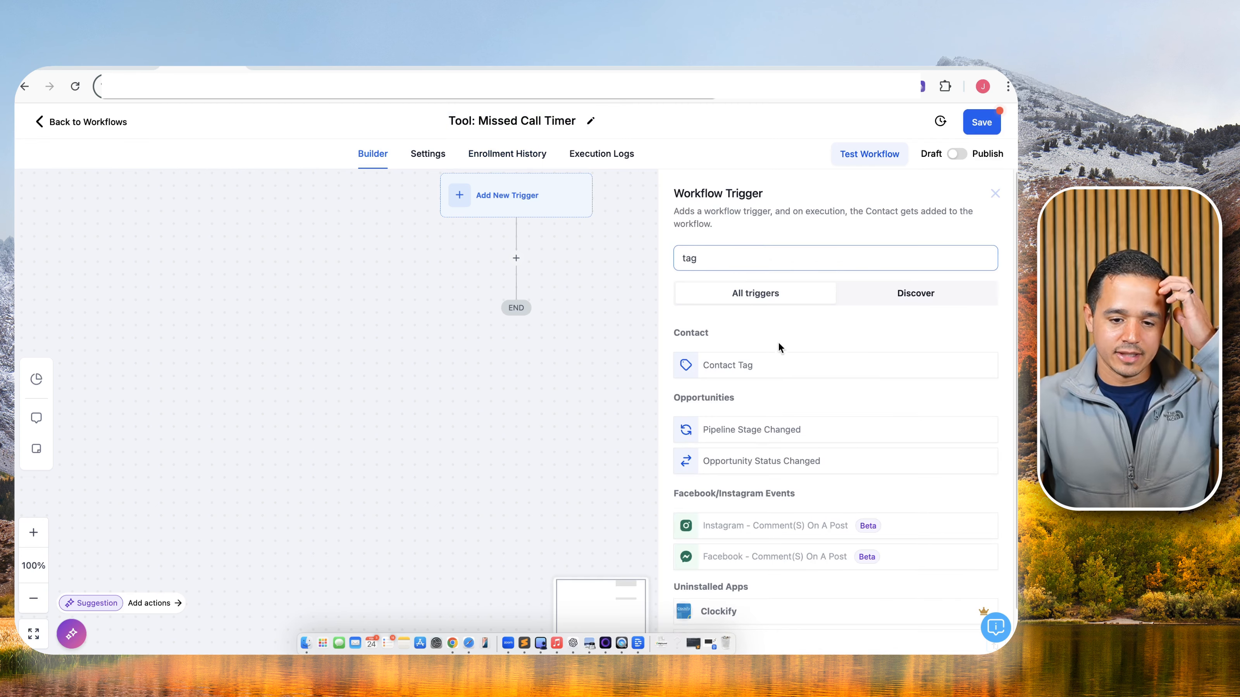
click(767, 362)
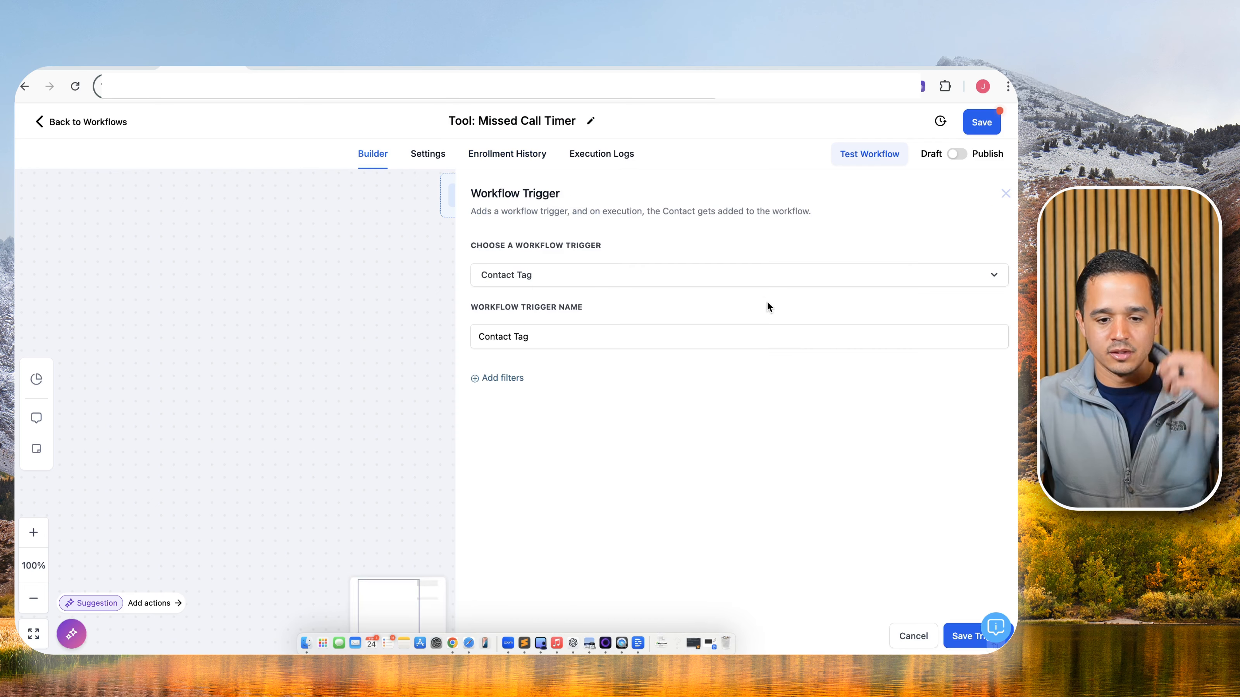
click(741, 336)
text(- M)
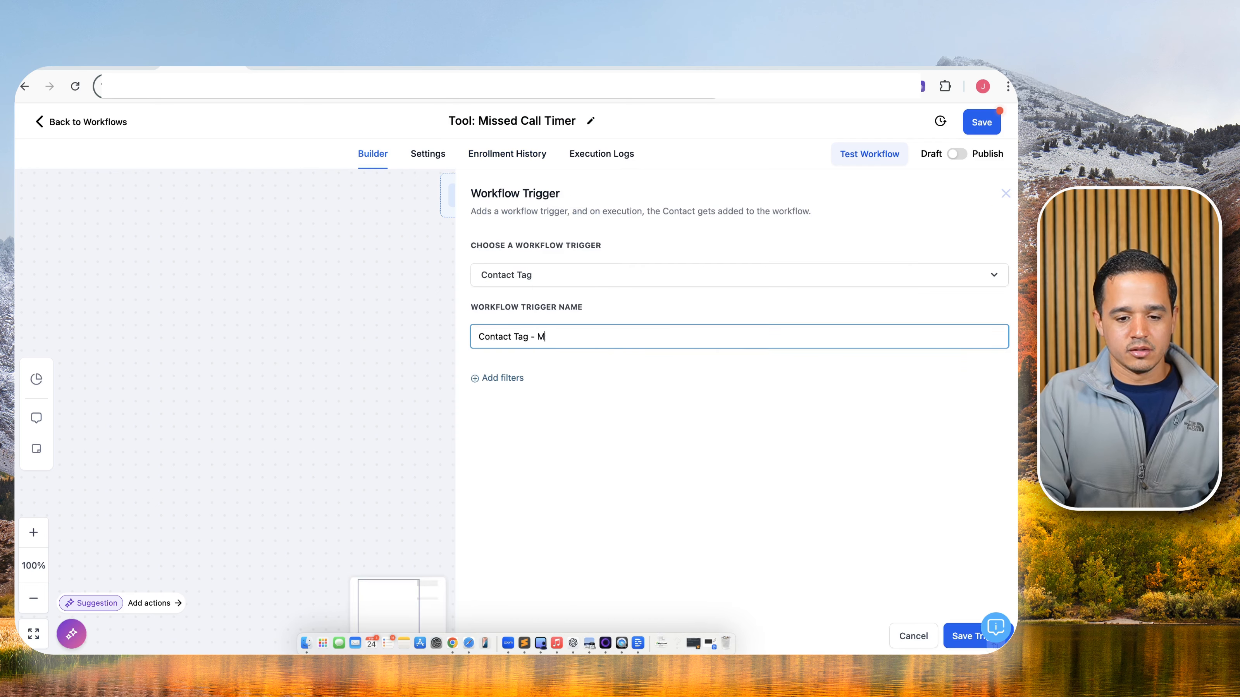
text(issed Call Timer)
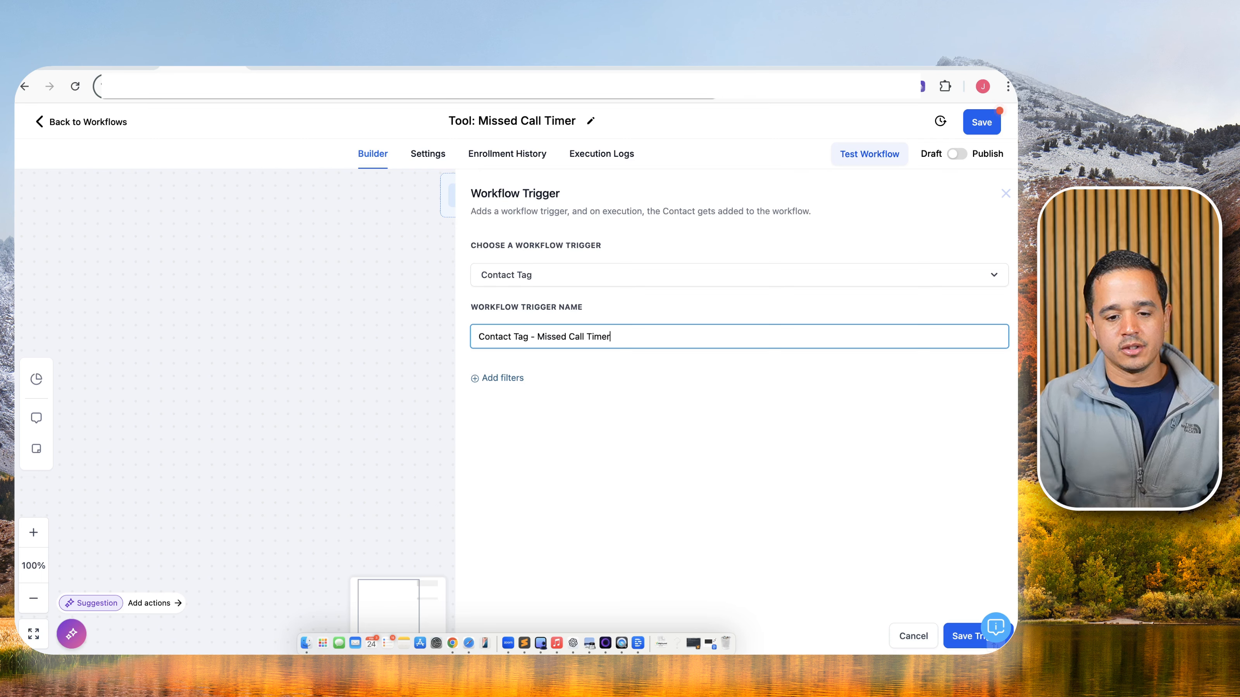
click(521, 378)
click(523, 392)
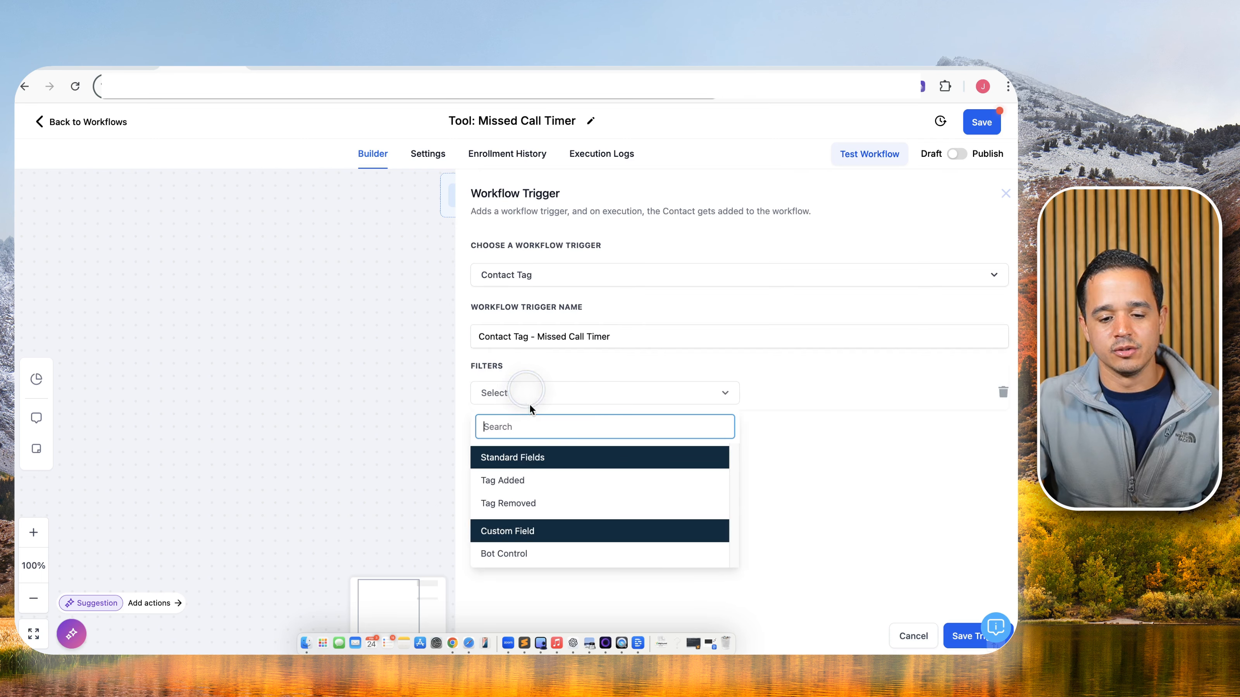
click(529, 475)
click(825, 395)
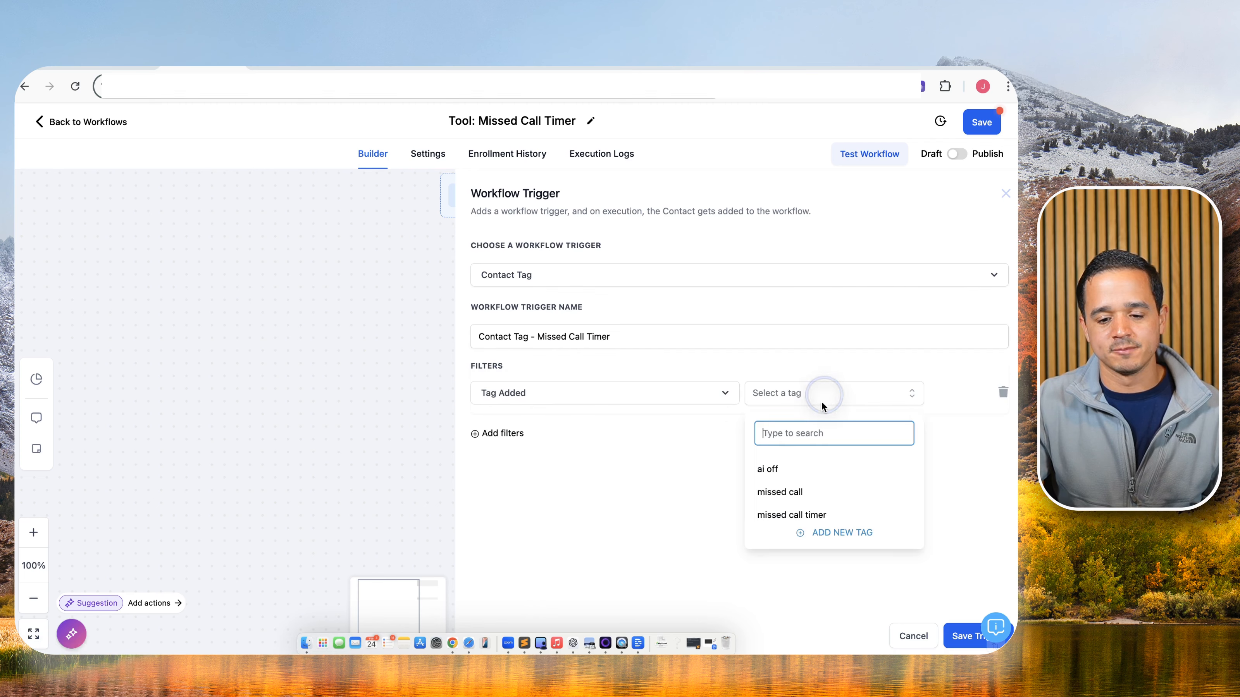
click(783, 520)
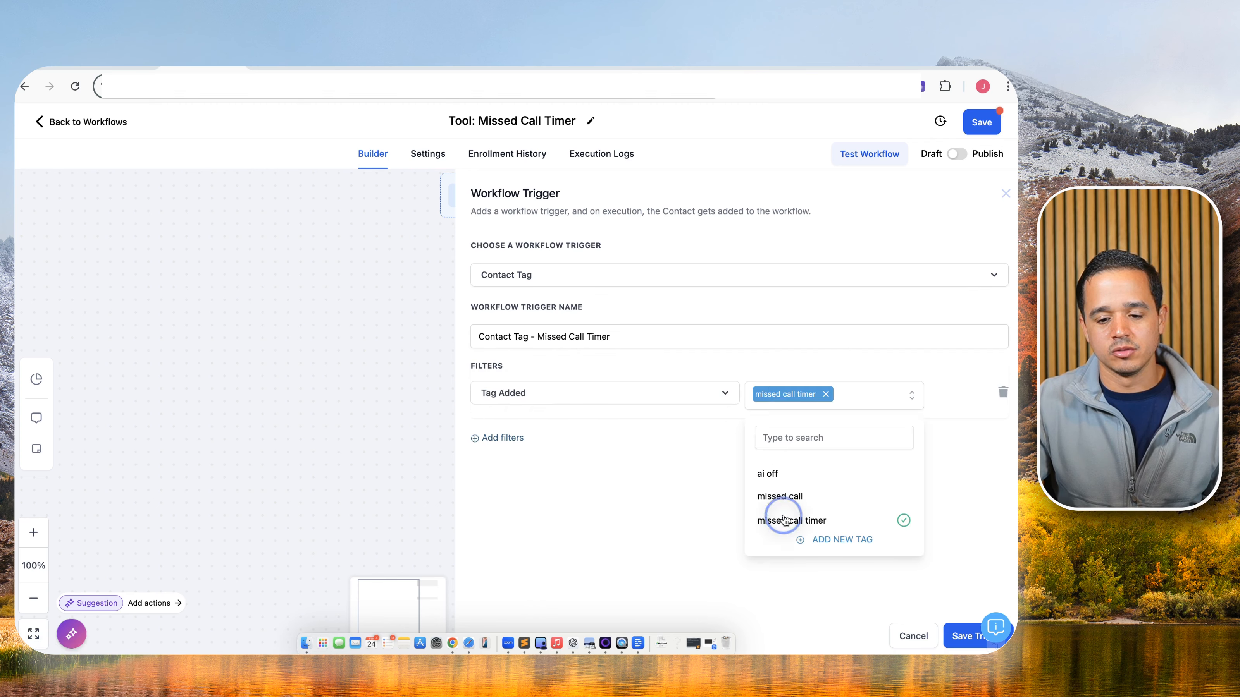
click(966, 636)
click(514, 291)
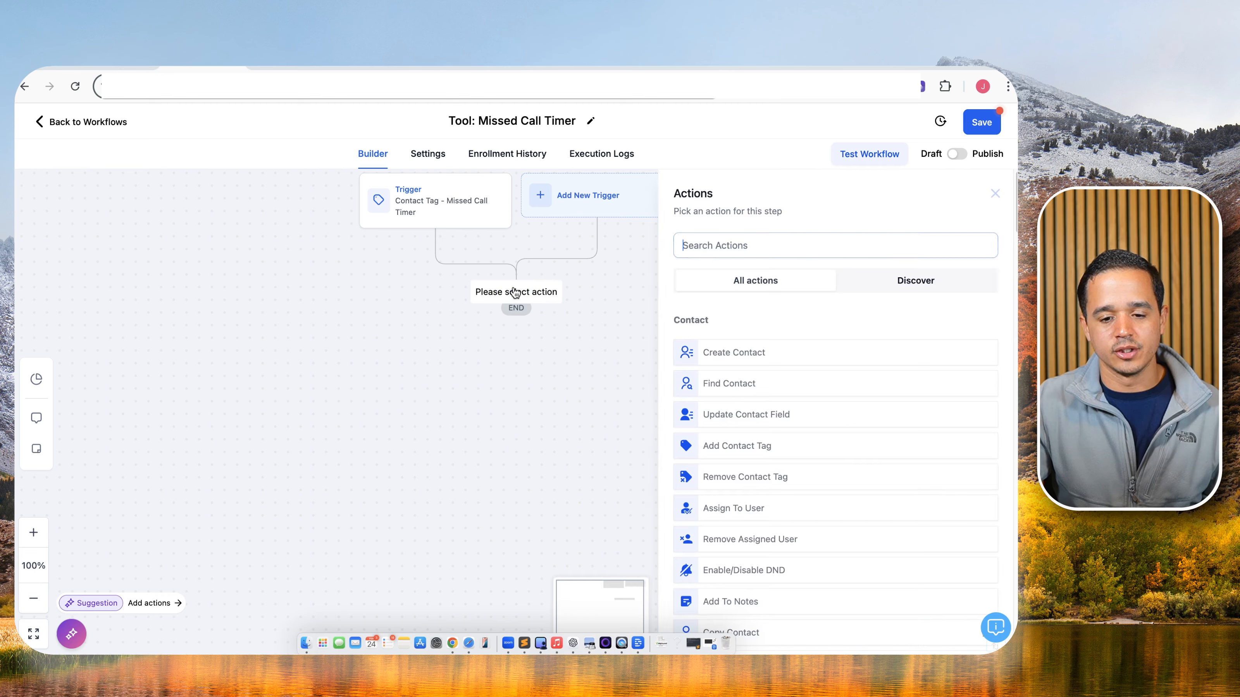
Add a wait step of 12 hours named Wait 12 Hours.
text(wait)
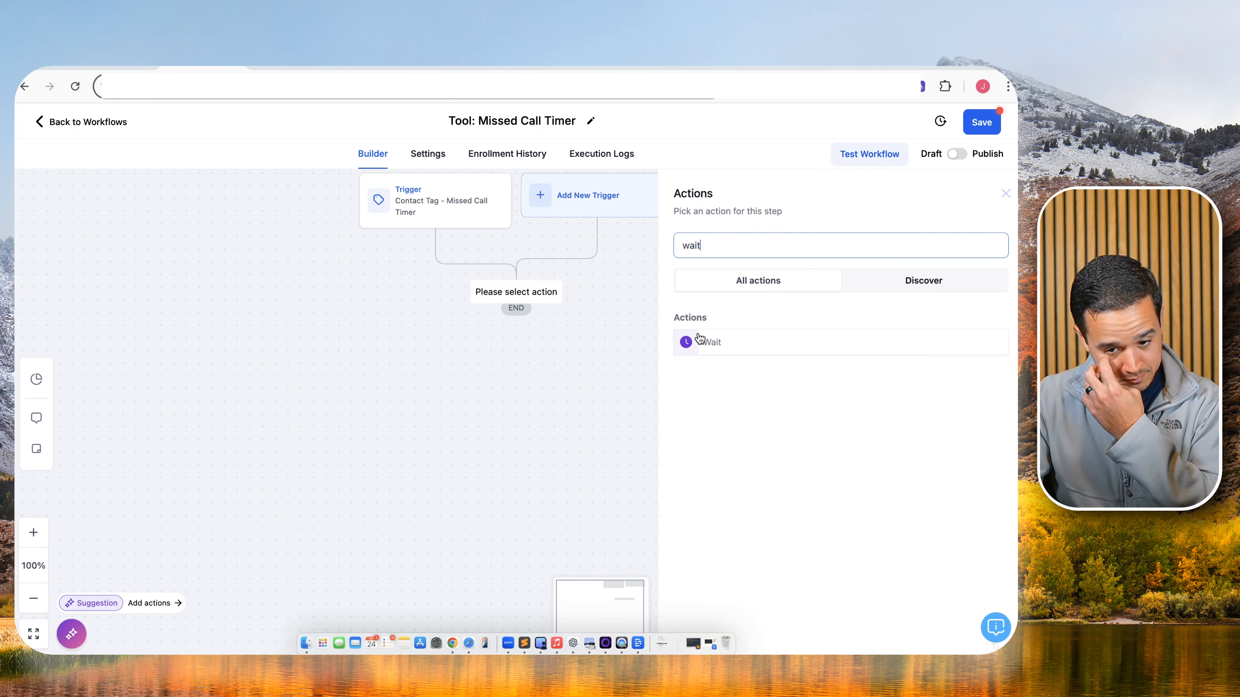
click(701, 341)
click(522, 376)
text(12)
click(629, 386)
click(625, 434)
click(560, 273)
text(12 Hours)
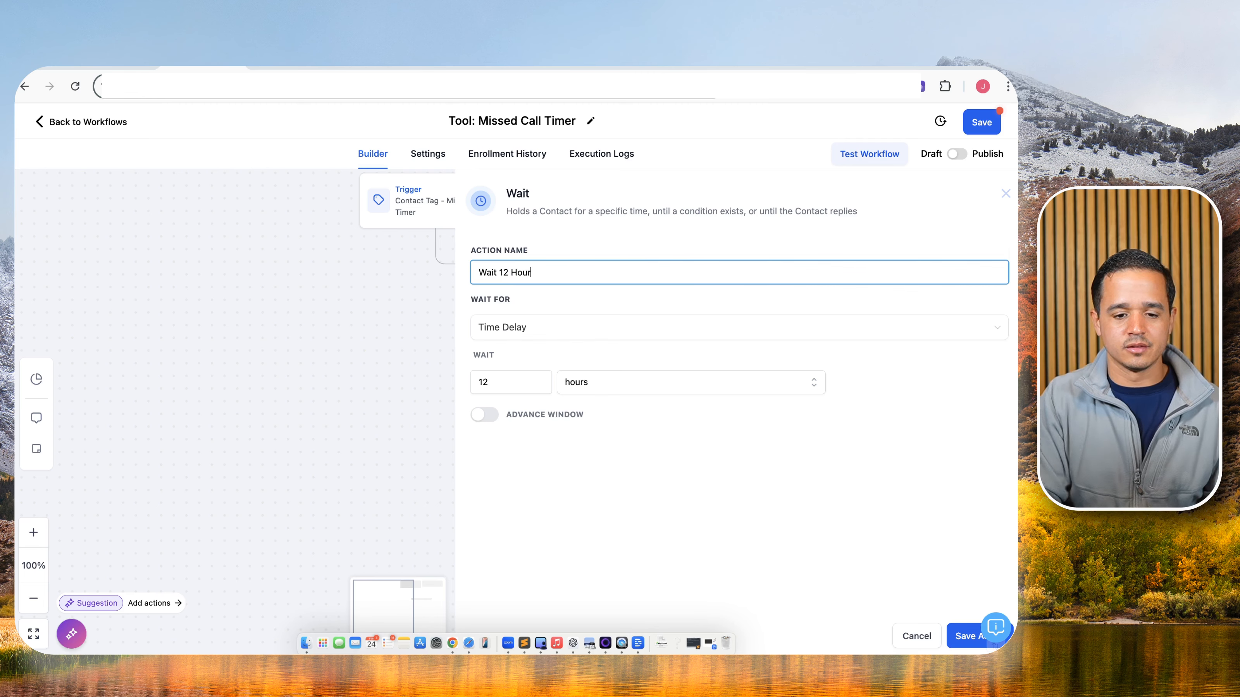
click(968, 636)
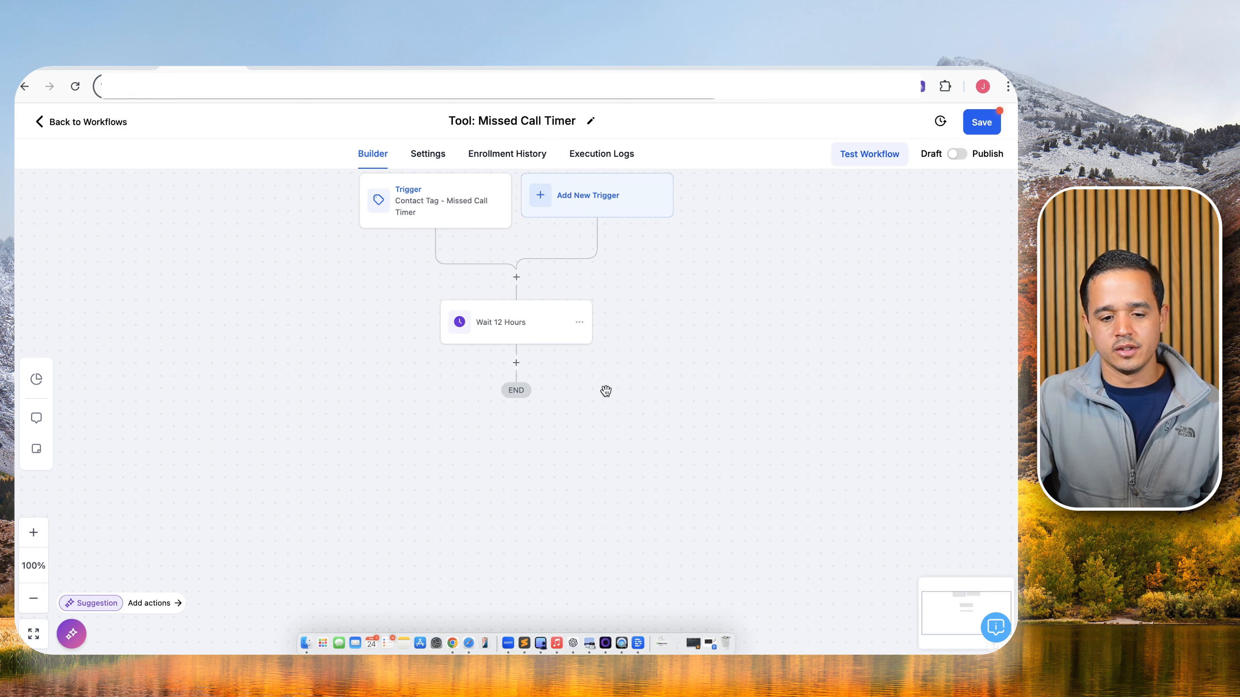
Add a Remove Contact Tag step for the missed call timer tag, then save and publish the workflow.
click(517, 366)
text(remov)
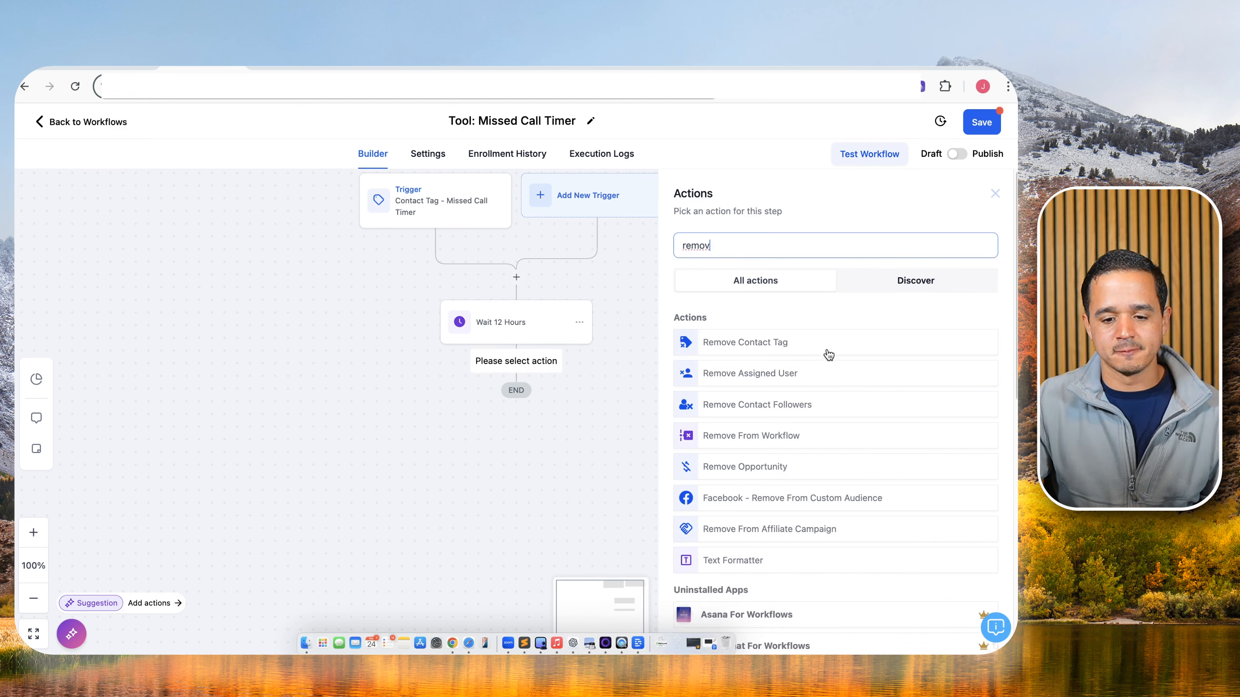
click(828, 355)
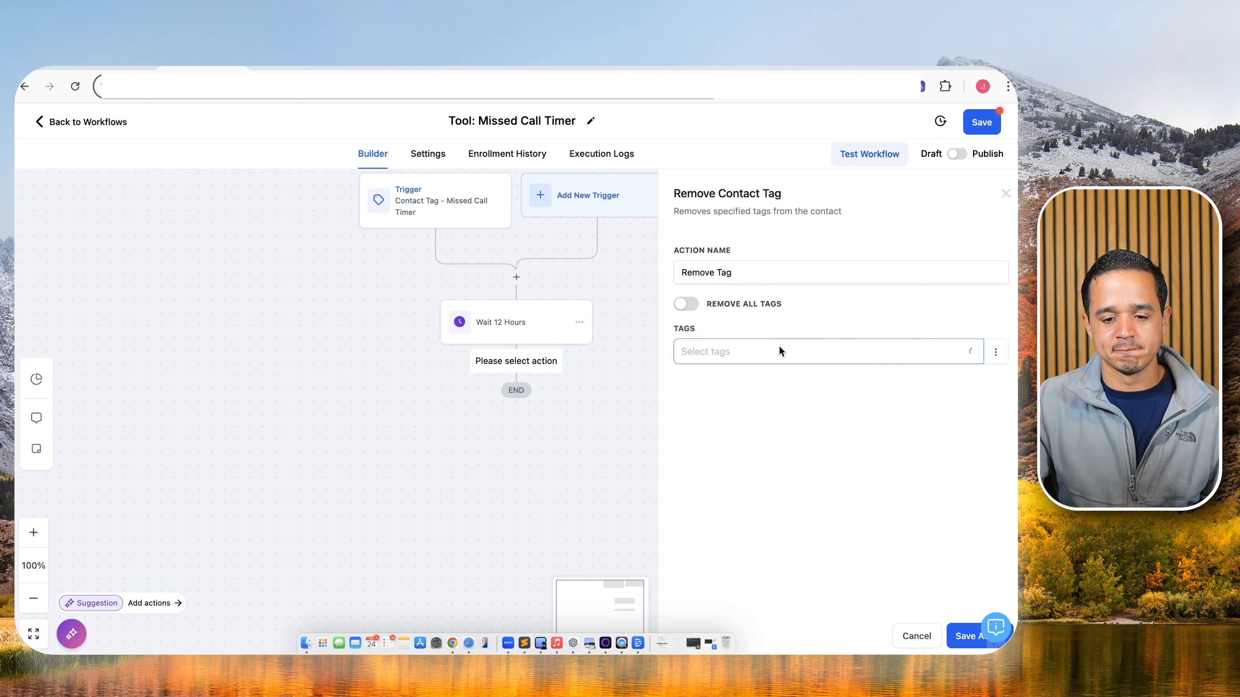
click(785, 273)
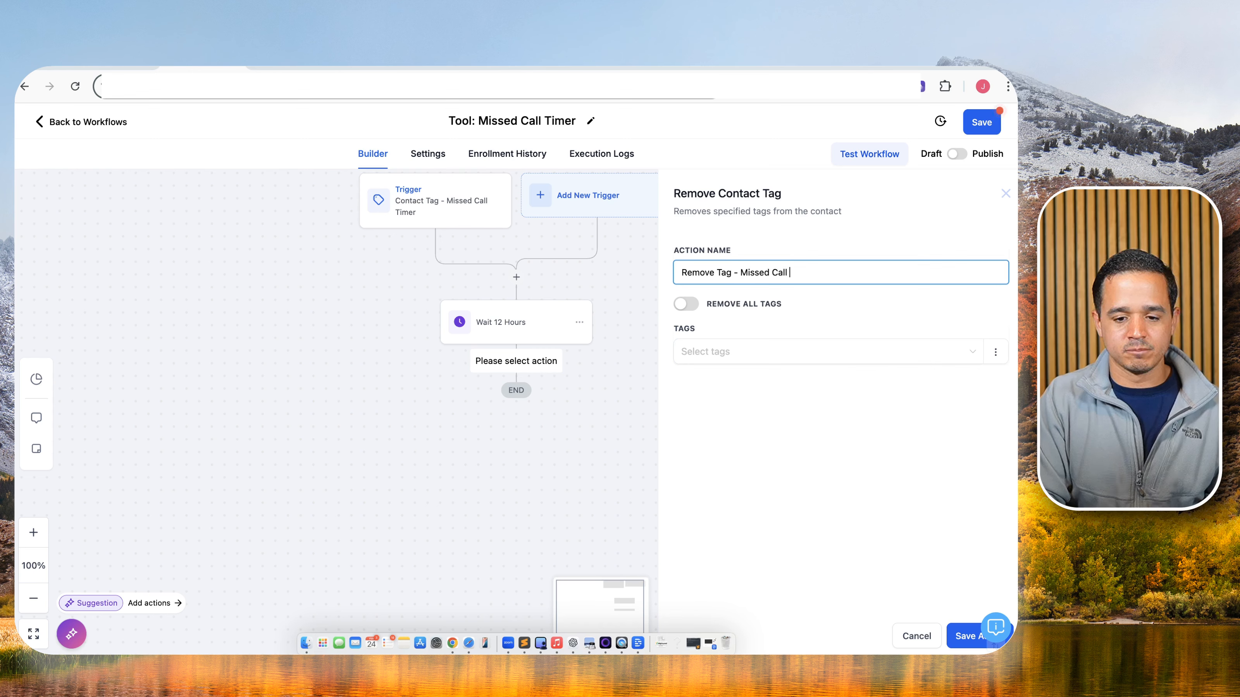
text(- Missed Call Timer)
click(727, 350)
click(725, 422)
click(960, 635)
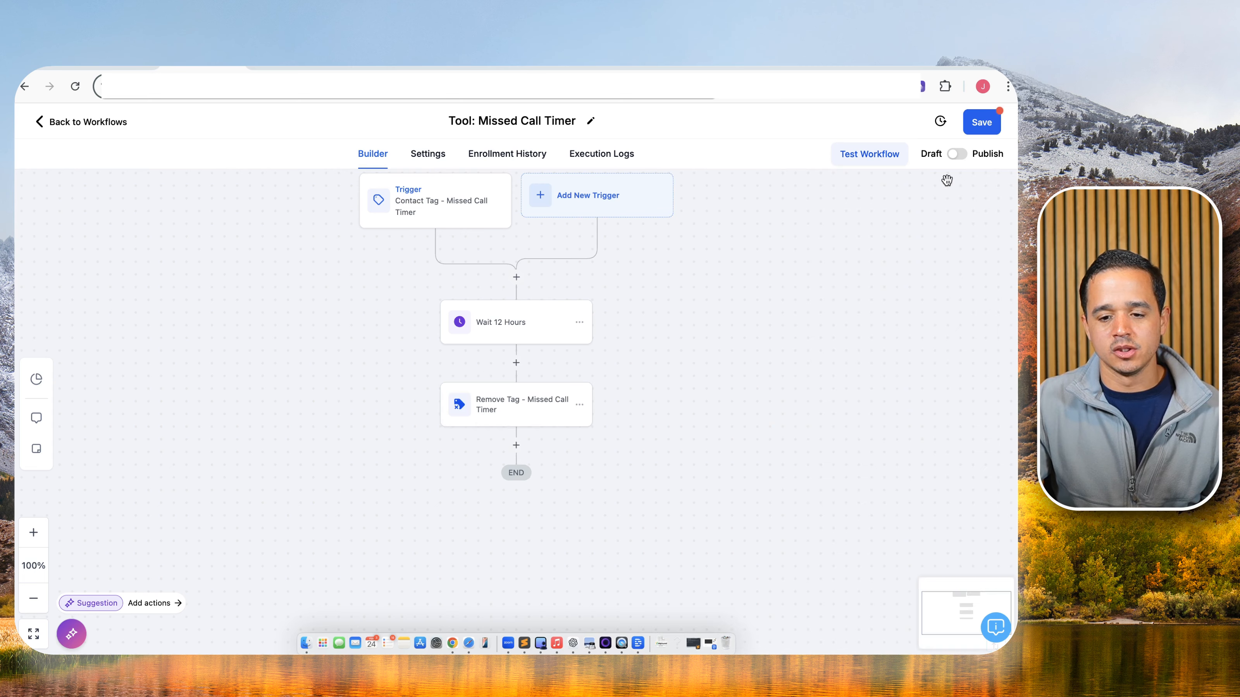
click(981, 119)
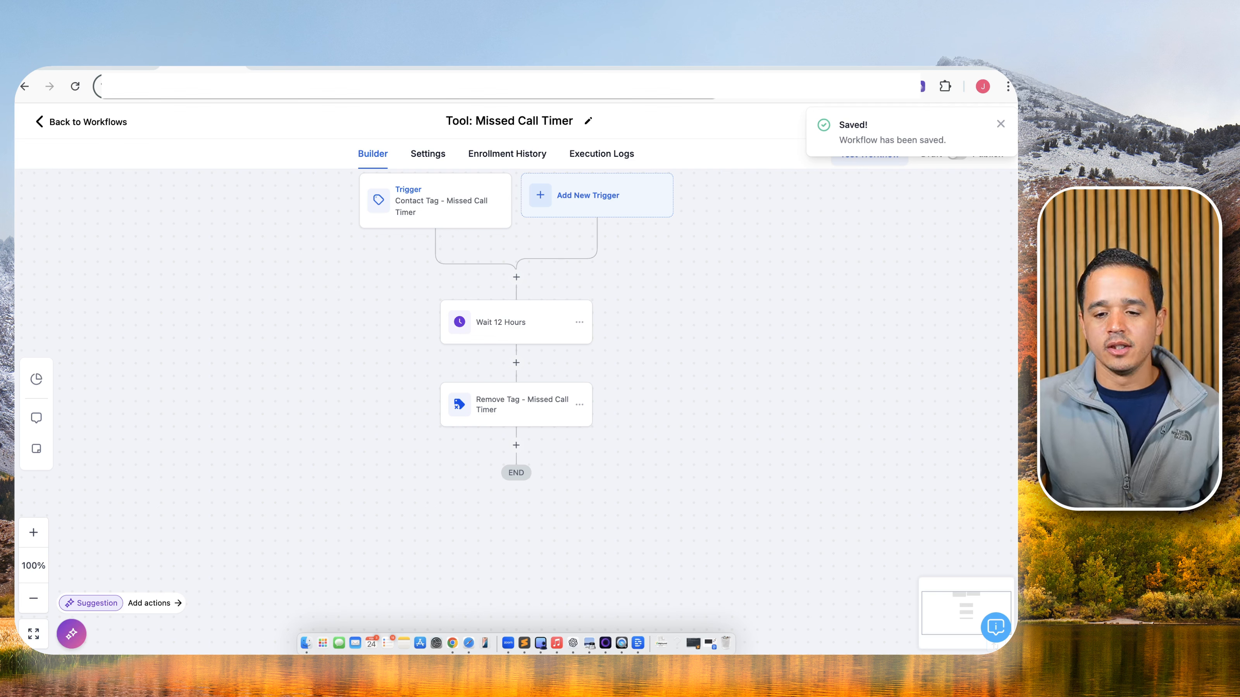
click(1001, 125)
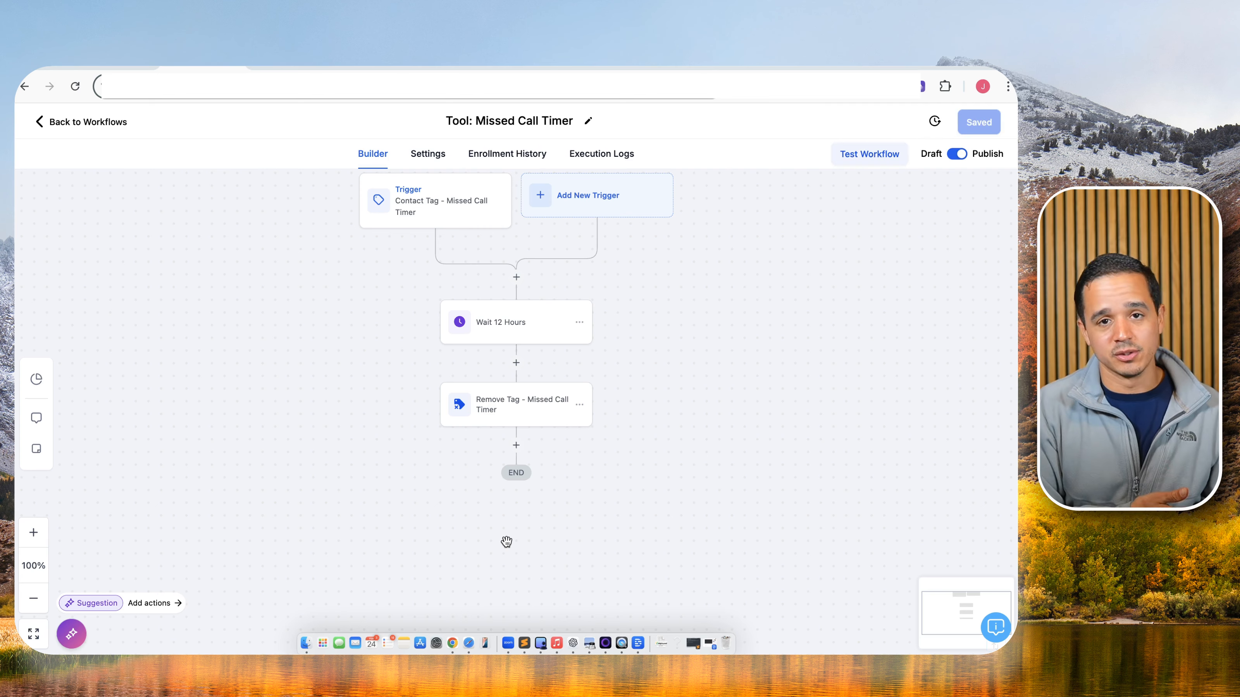
Draw a red X over the Missed Call Text Back box in the tldraw Tools group.
click(66, 120)
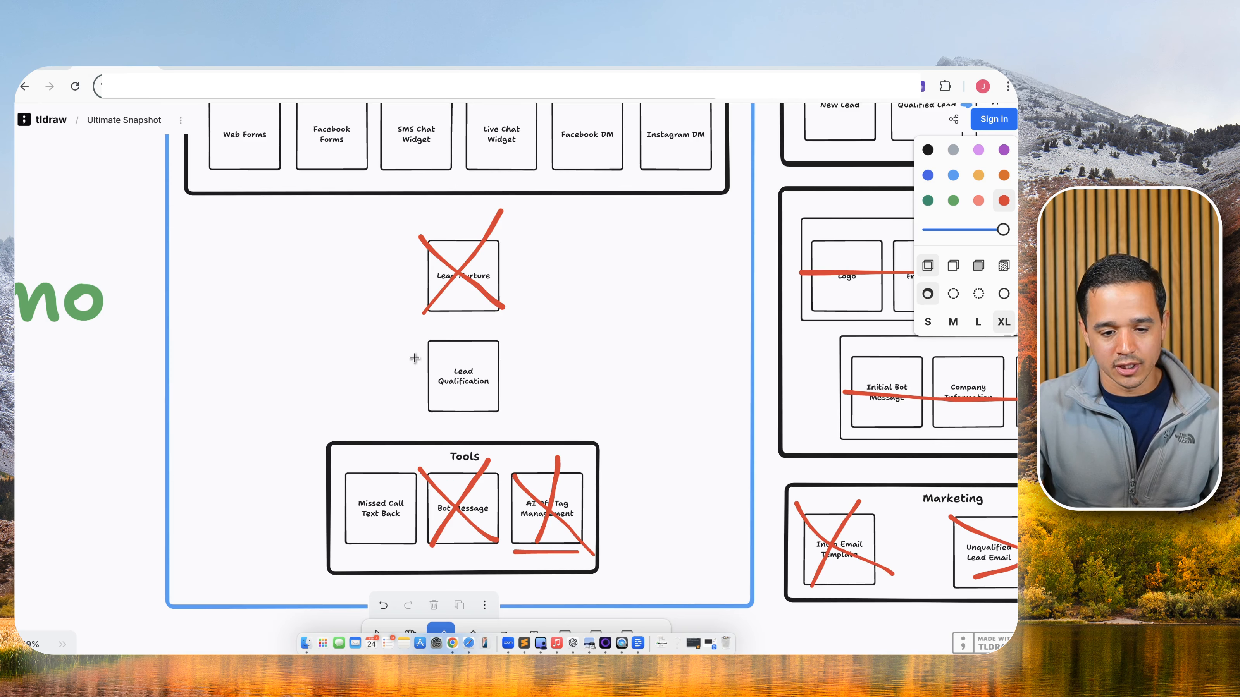
drag(337, 463, 422, 552)
drag(409, 463, 352, 553)
scroll(458, 381, up, 1)
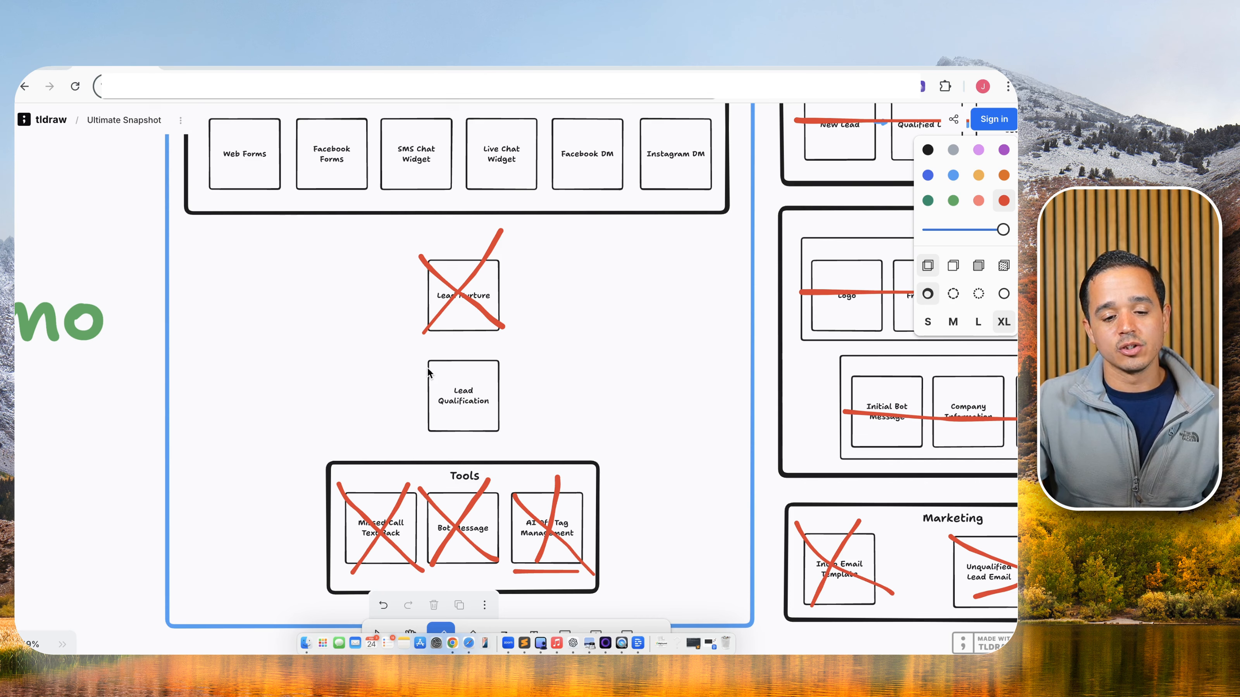
click(540, 67)
Review the demo bot's Detect, Objectives and Integrate tabs, then return to the LeadBrain workflow list.
click(411, 204)
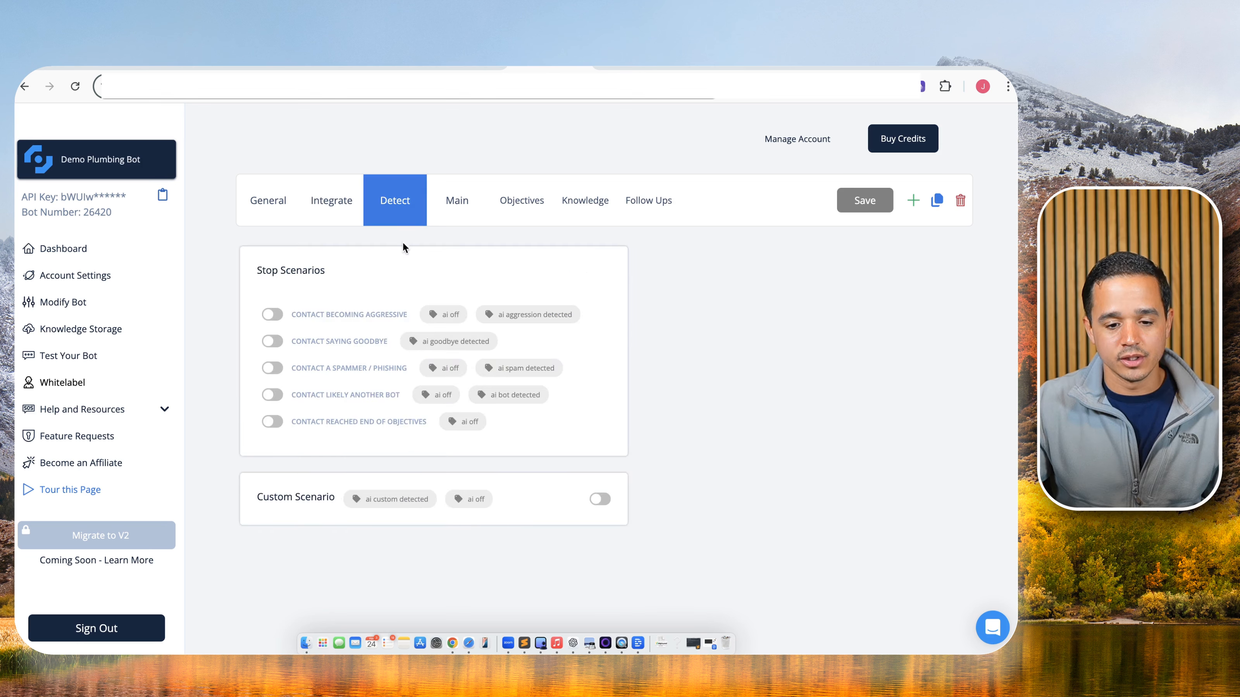
click(508, 221)
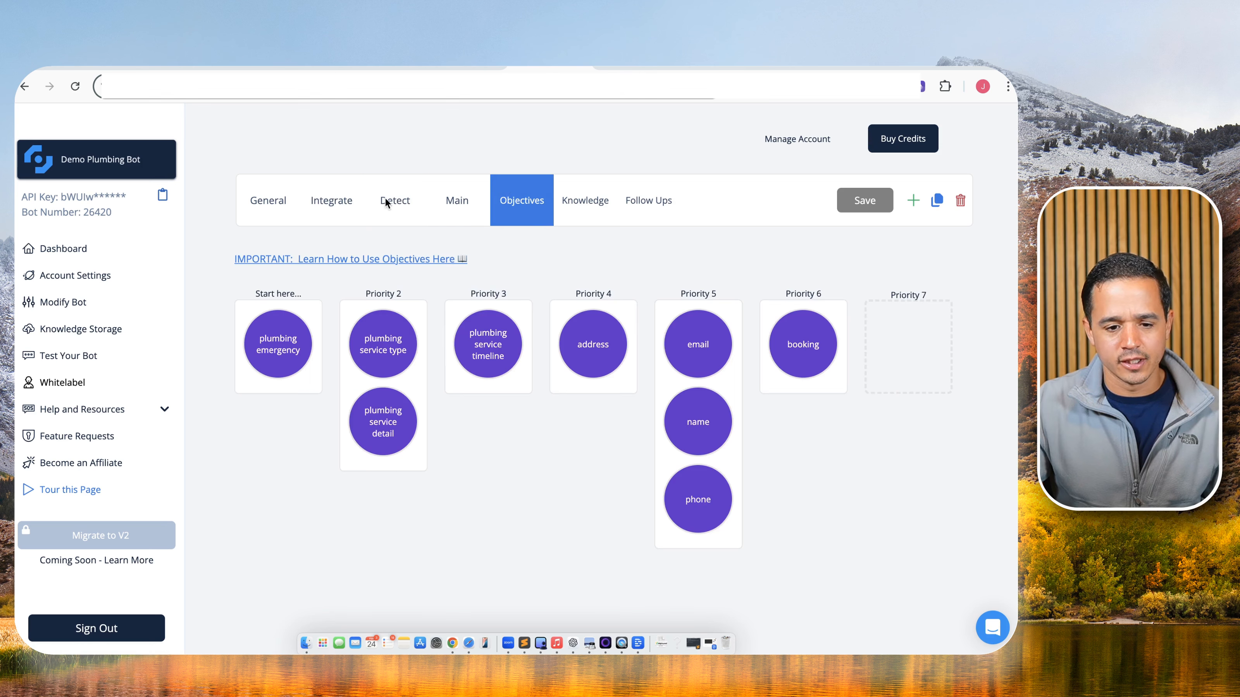
click(359, 202)
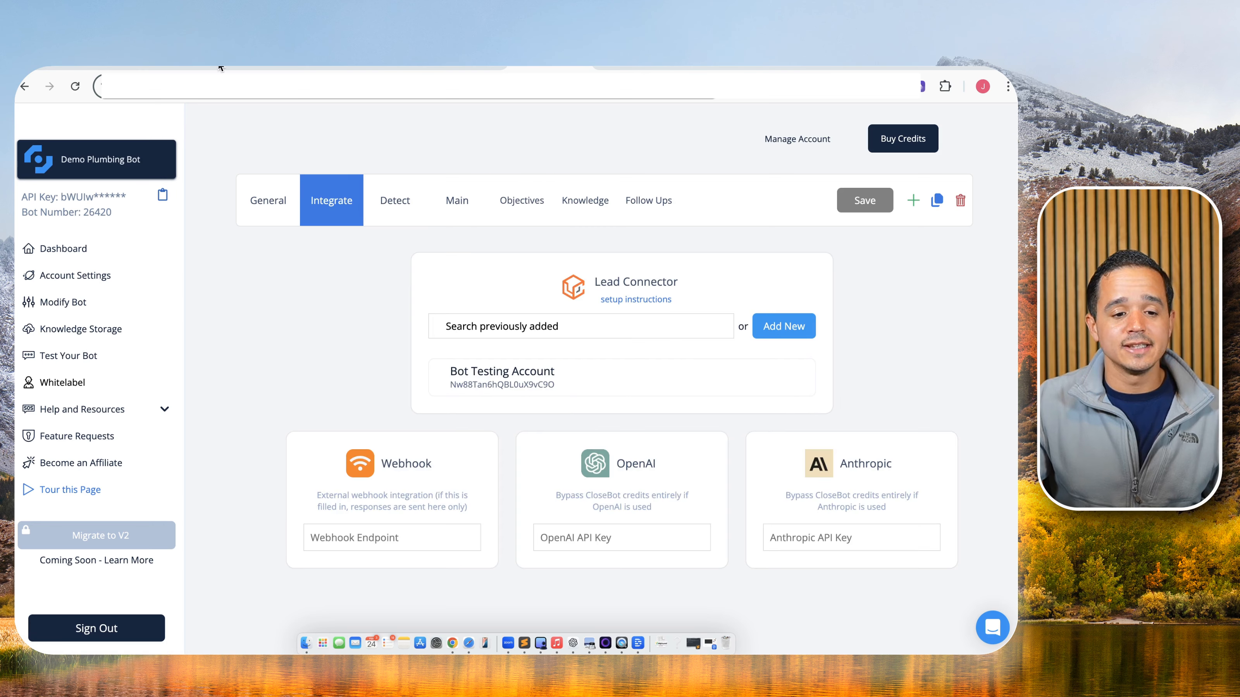
click(498, 183)
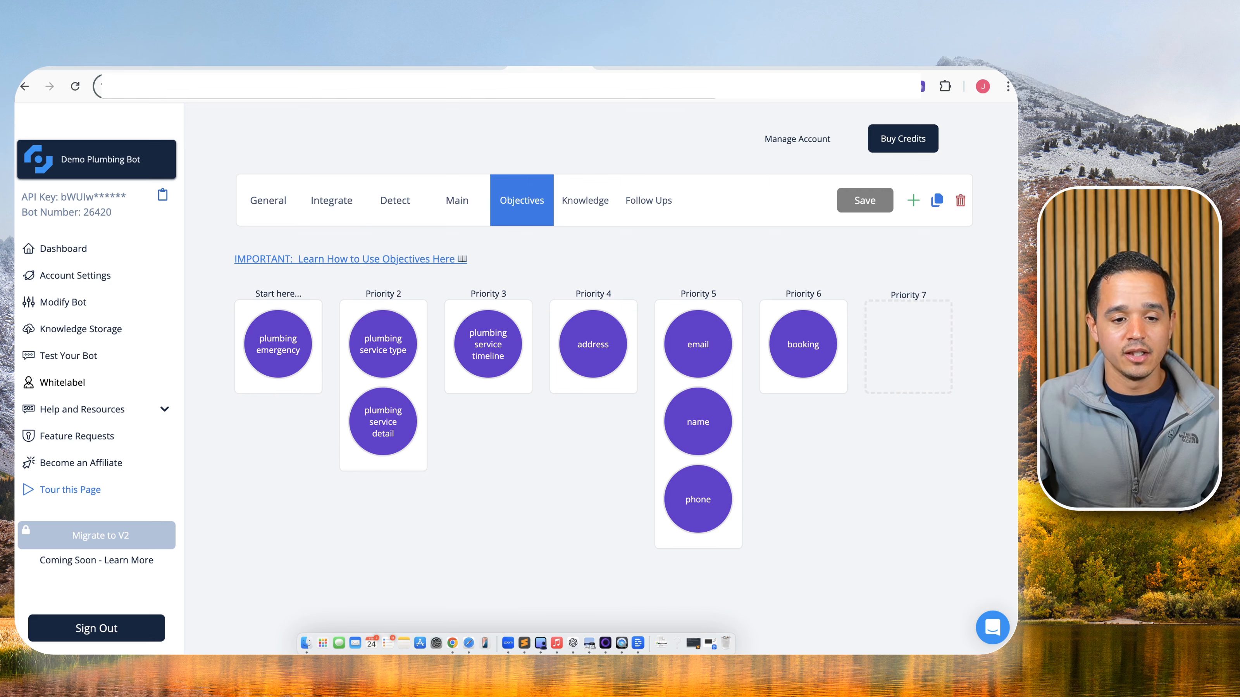
click(203, 64)
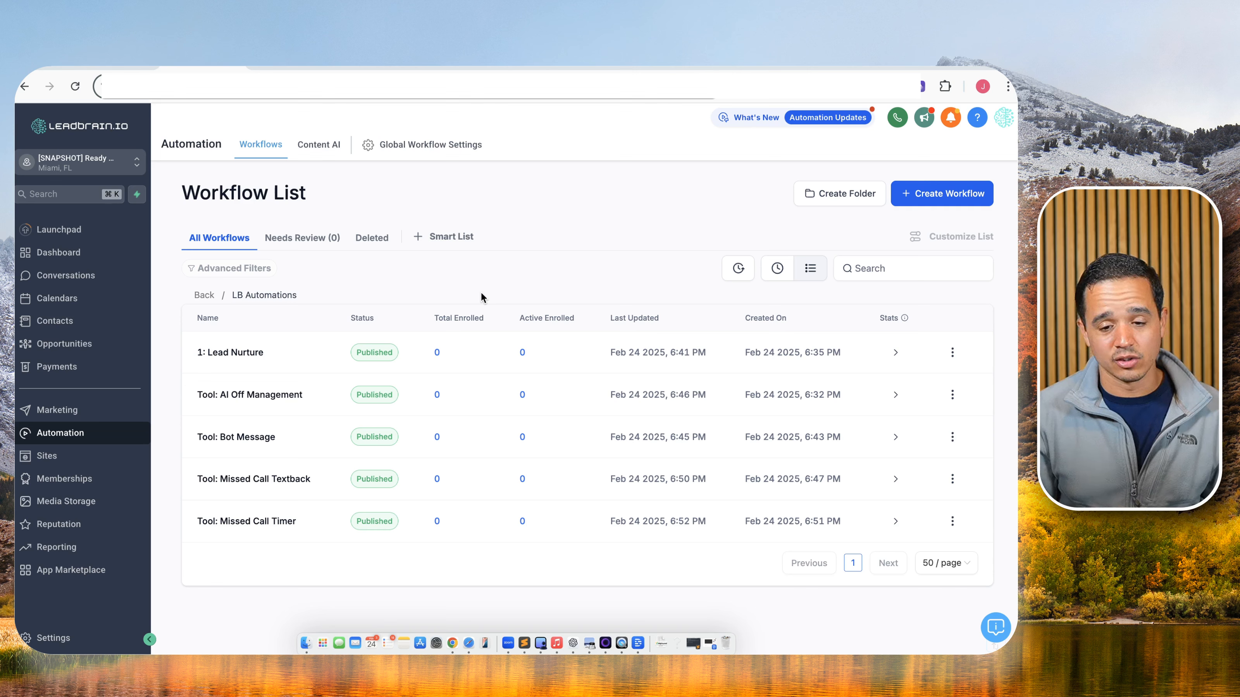
Create a new workflow from scratch titled Tool: Qualified Lead.
click(908, 188)
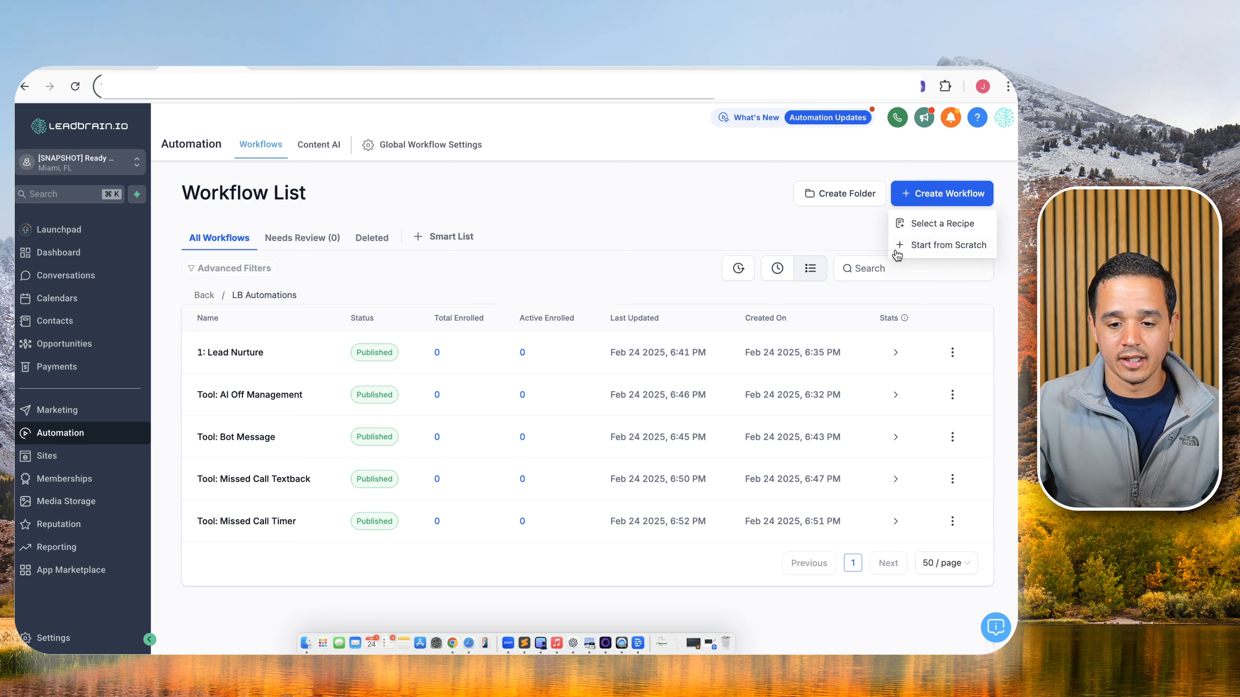
click(907, 245)
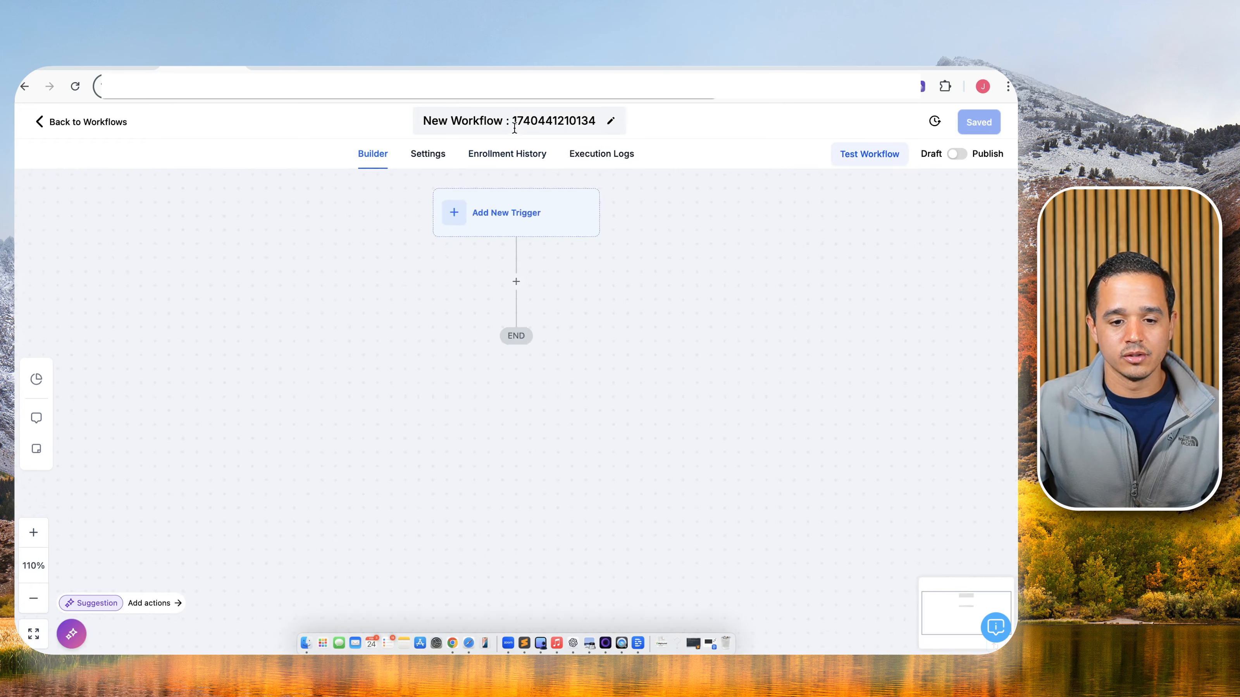
double_click(517, 122)
triple_click(517, 122)
text(Tool)
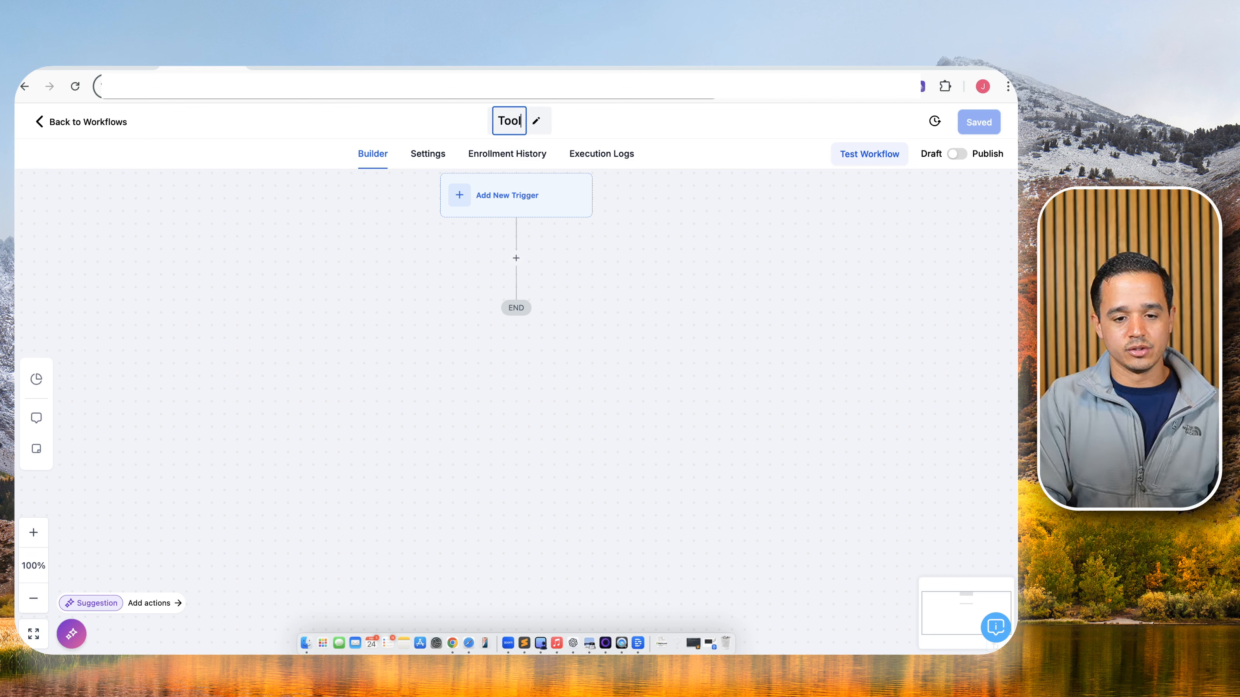
text(: Qualified Lead)
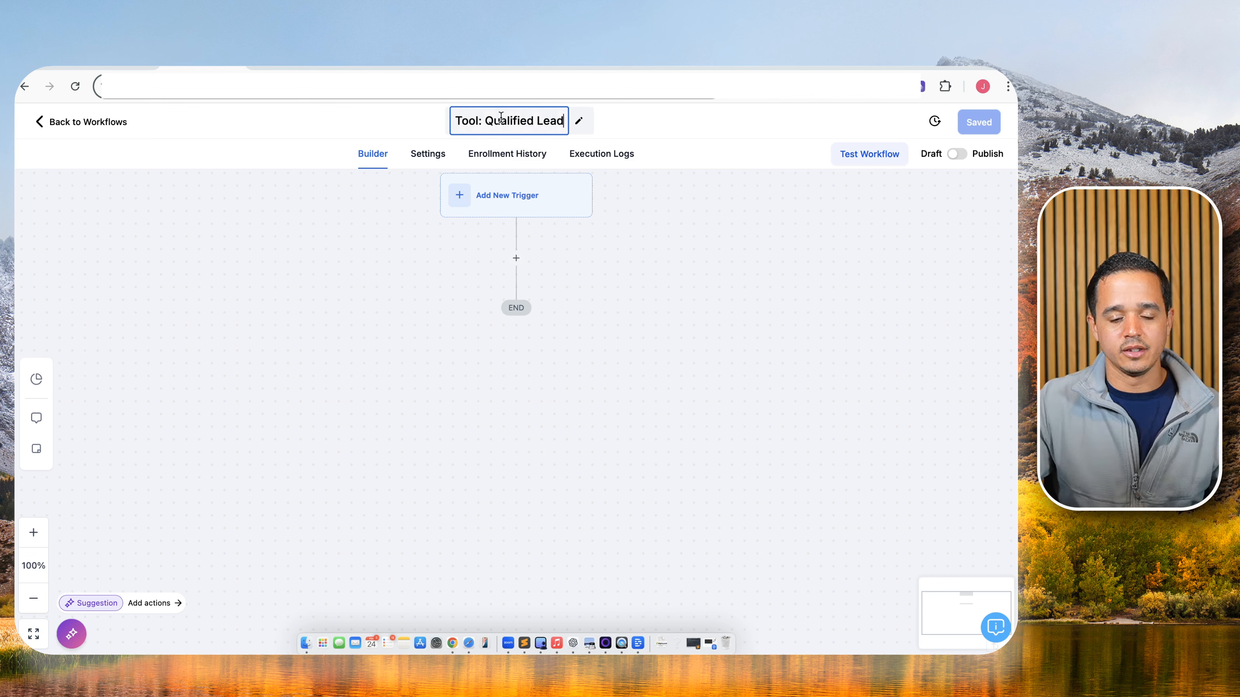
click(641, 202)
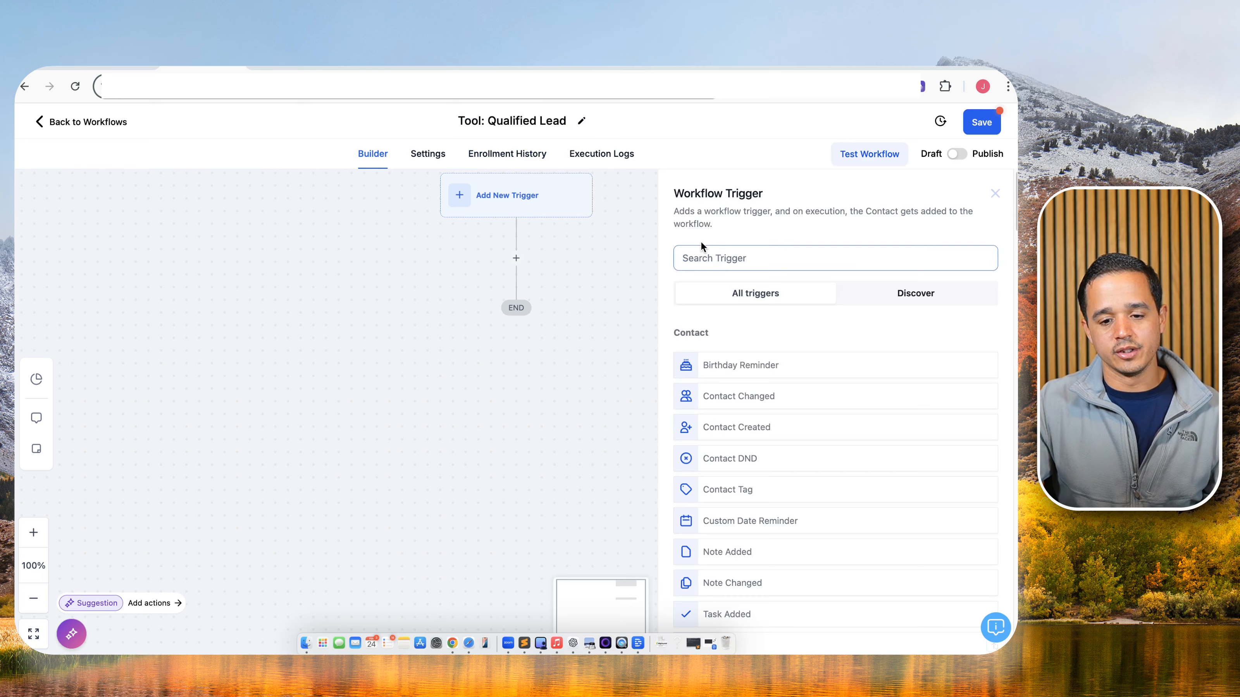
Choose the Contact Tag trigger and add 'ai objectives complete' to its name.
text(tag)
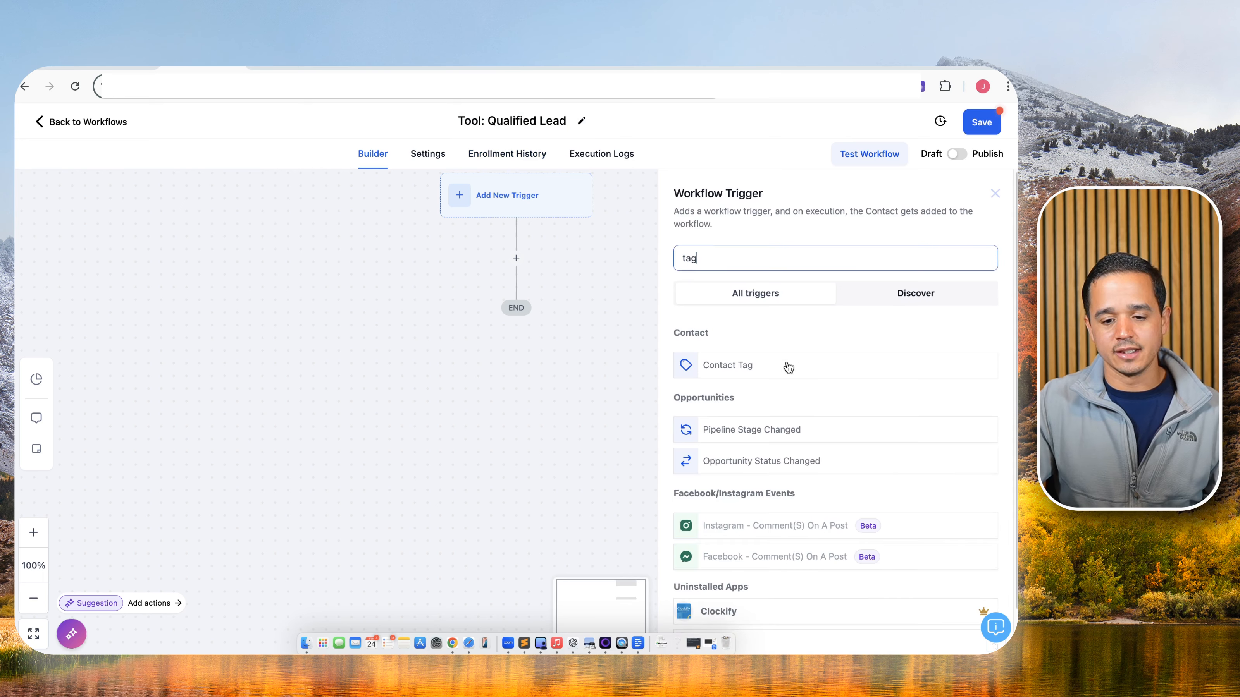
click(789, 367)
click(690, 274)
click(692, 274)
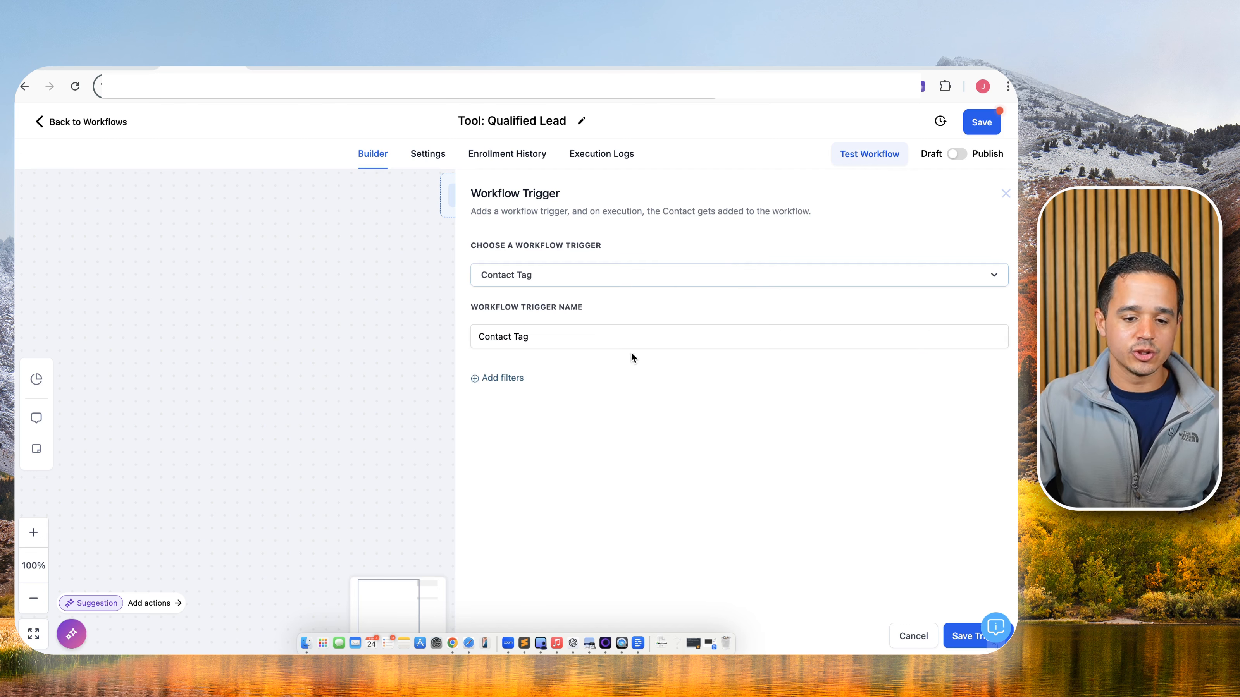
click(634, 336)
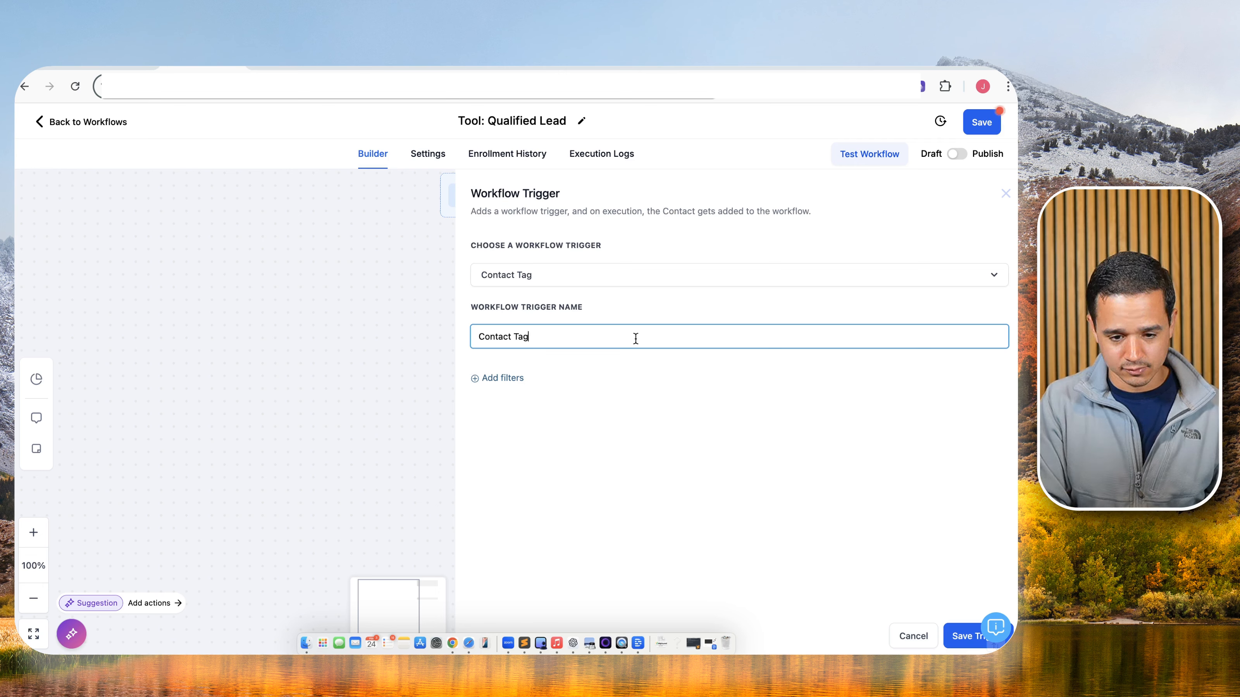
text(- ai objectiv)
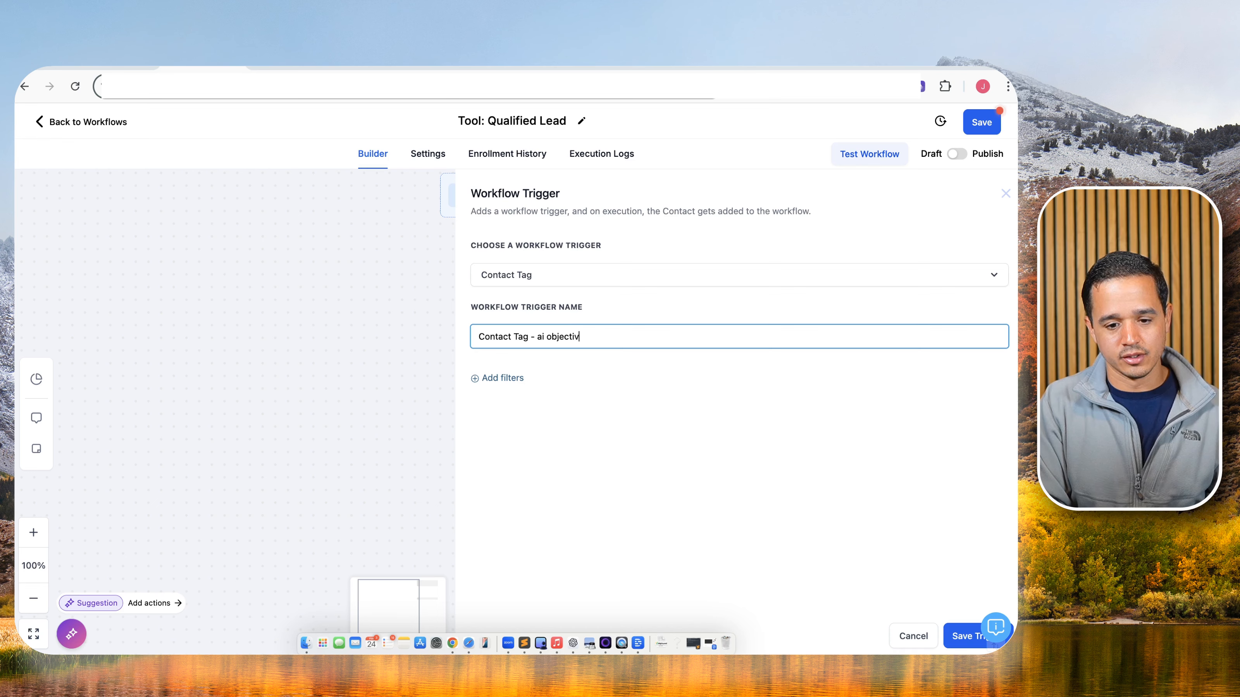
text(es complete)
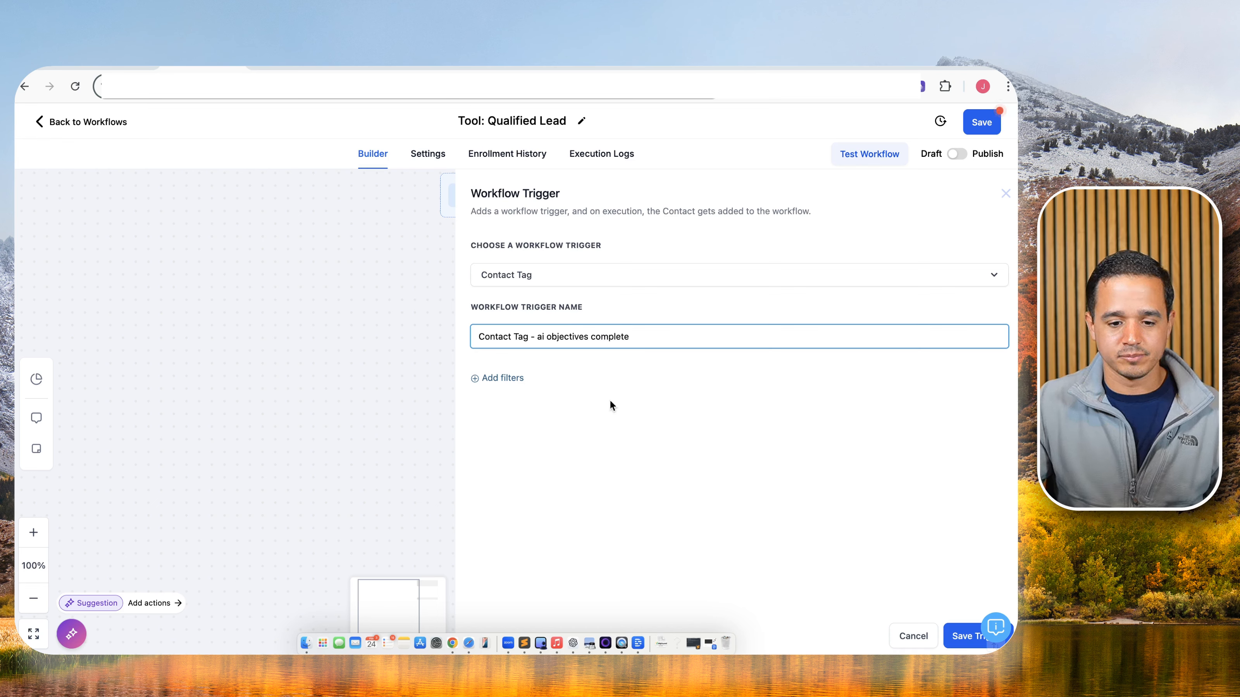
Filter the trigger on Tag Added with a new 'ai objectives complete' tag, then save the trigger and workflow.
click(496, 379)
click(632, 396)
click(588, 483)
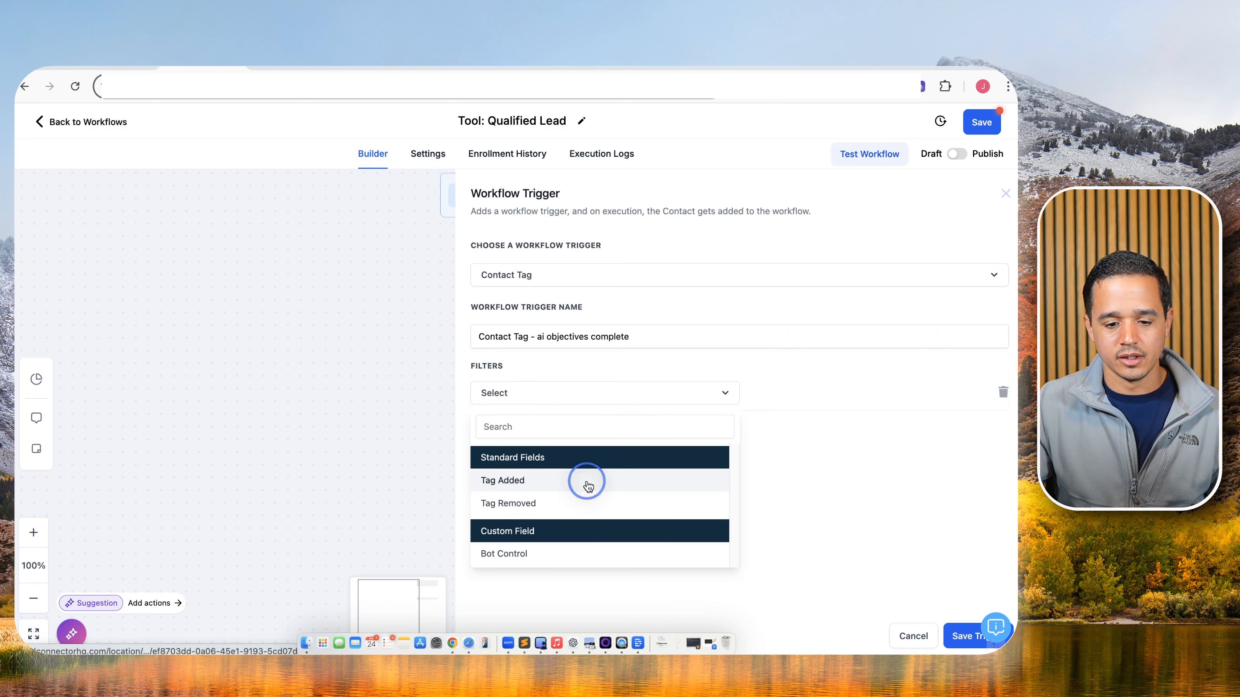
click(797, 393)
text(ai objectives complete)
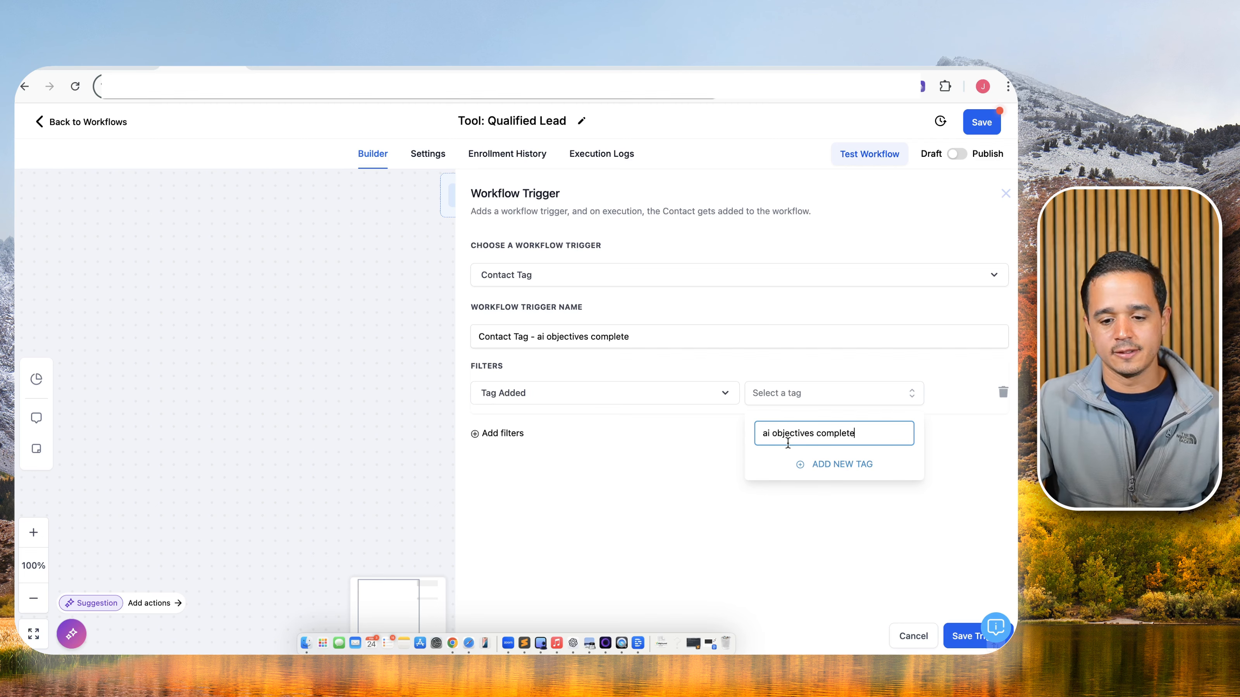
click(825, 464)
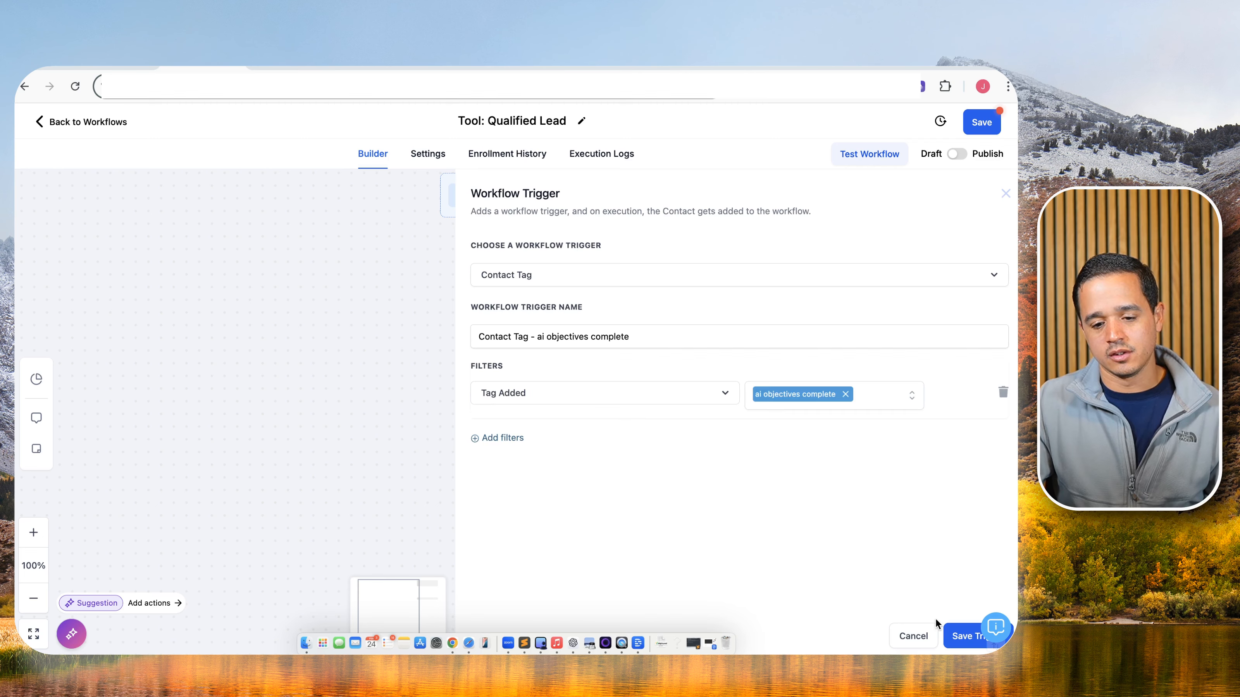
click(957, 637)
click(989, 123)
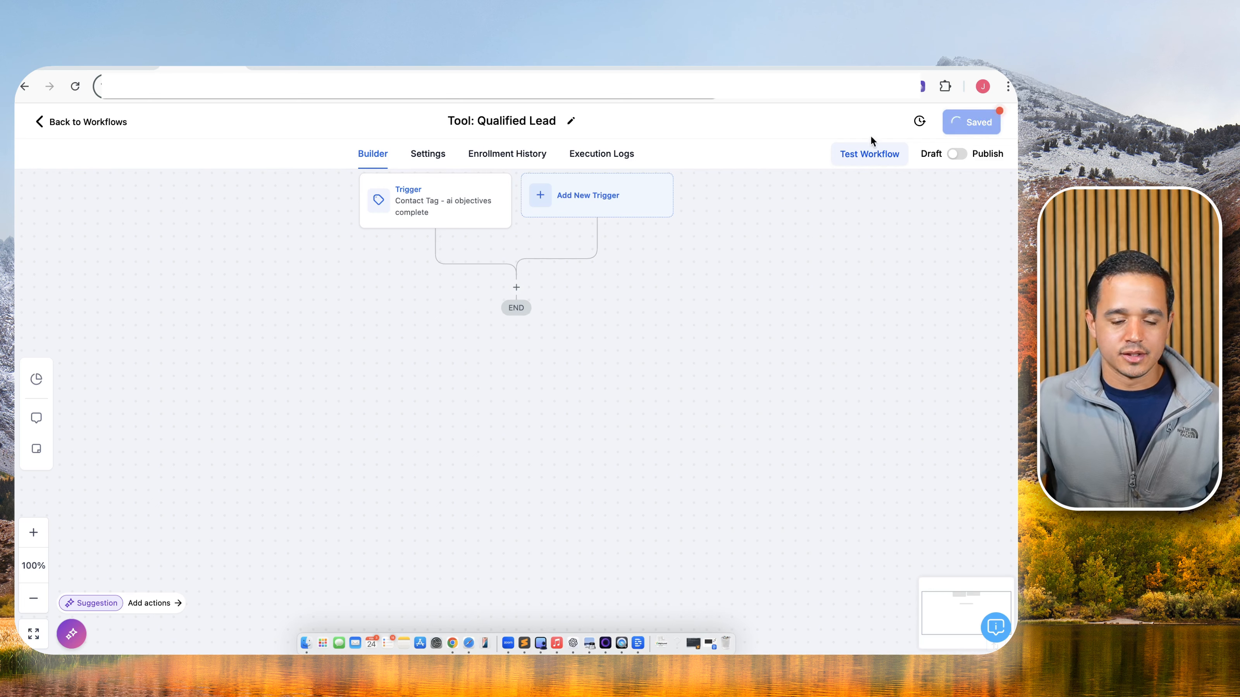
Add an Add Tag - qualified step that applies a newly created 'qualified' tag.
click(517, 287)
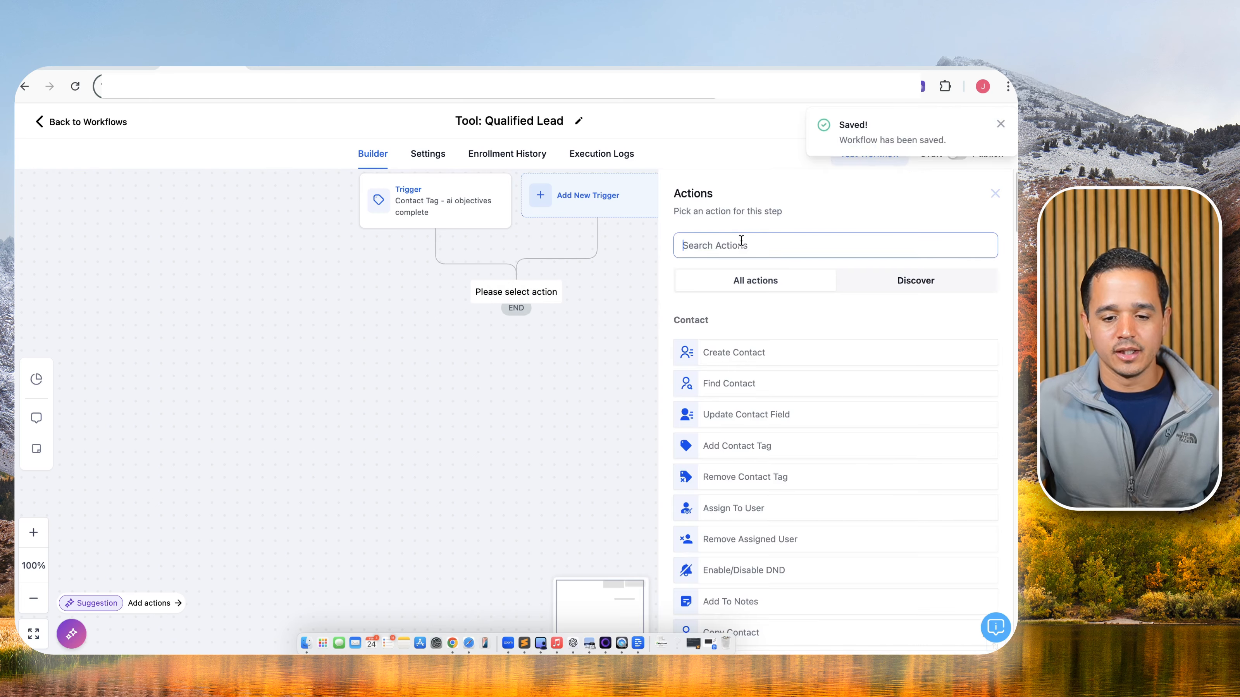
text(tag)
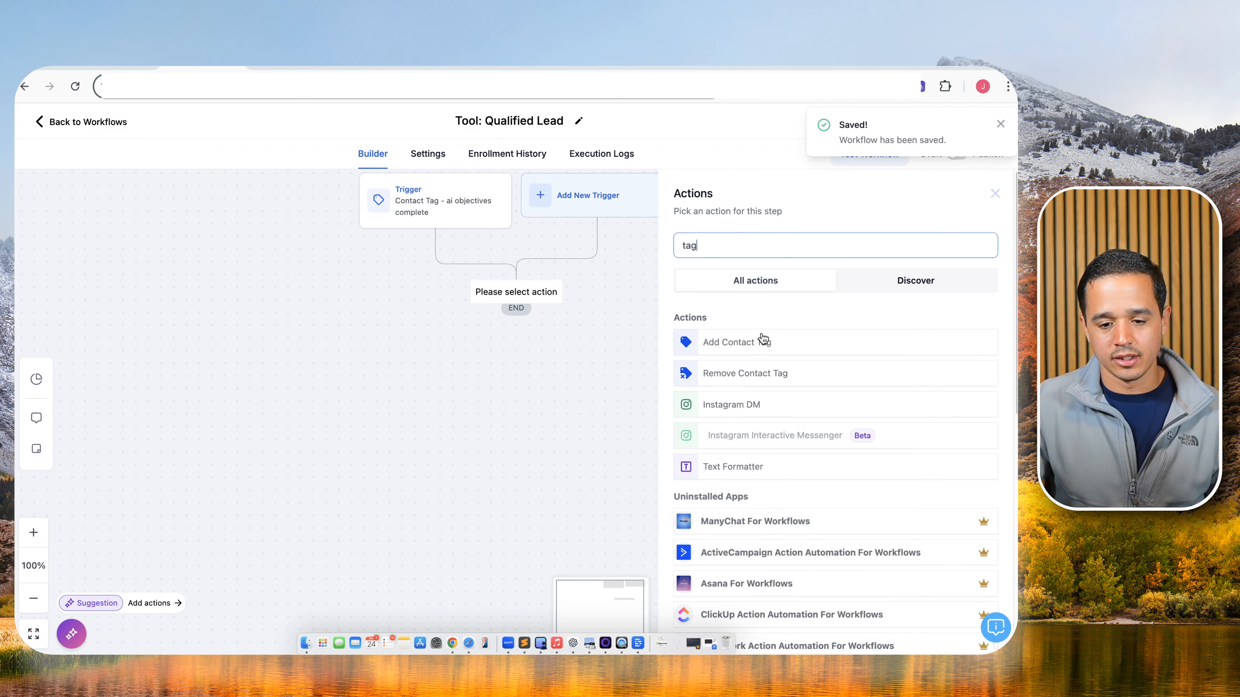
click(763, 341)
click(778, 273)
text(- qualified)
click(757, 324)
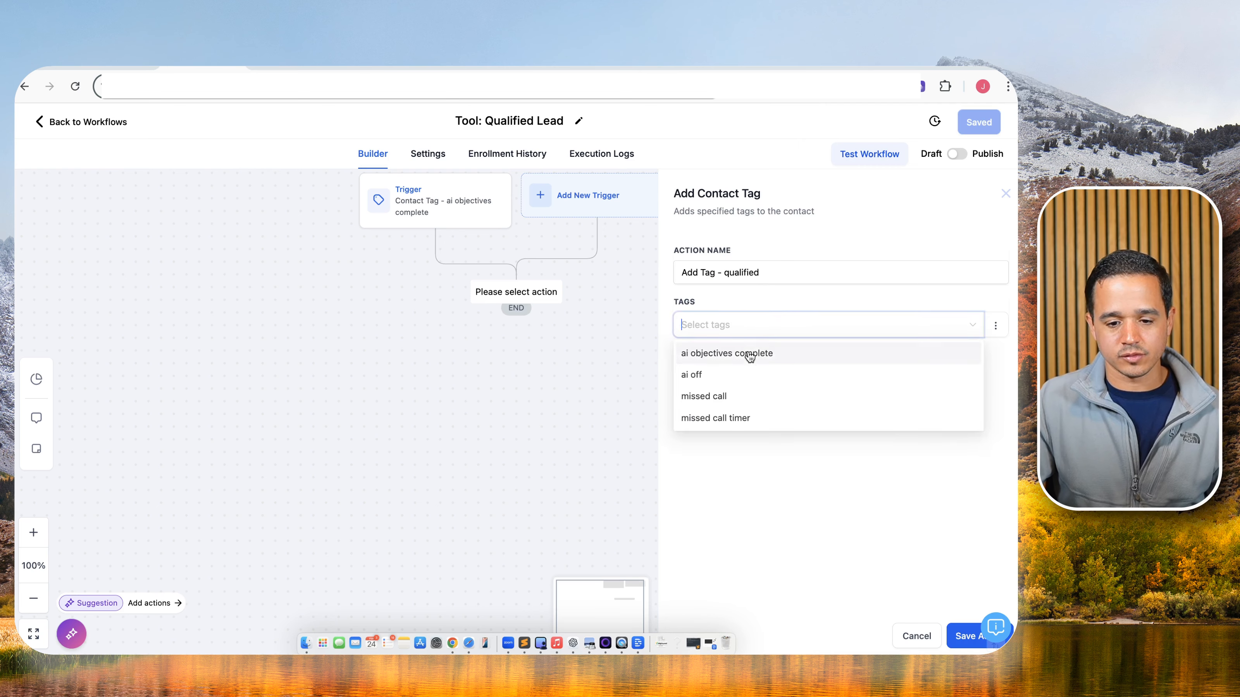
text(qualified)
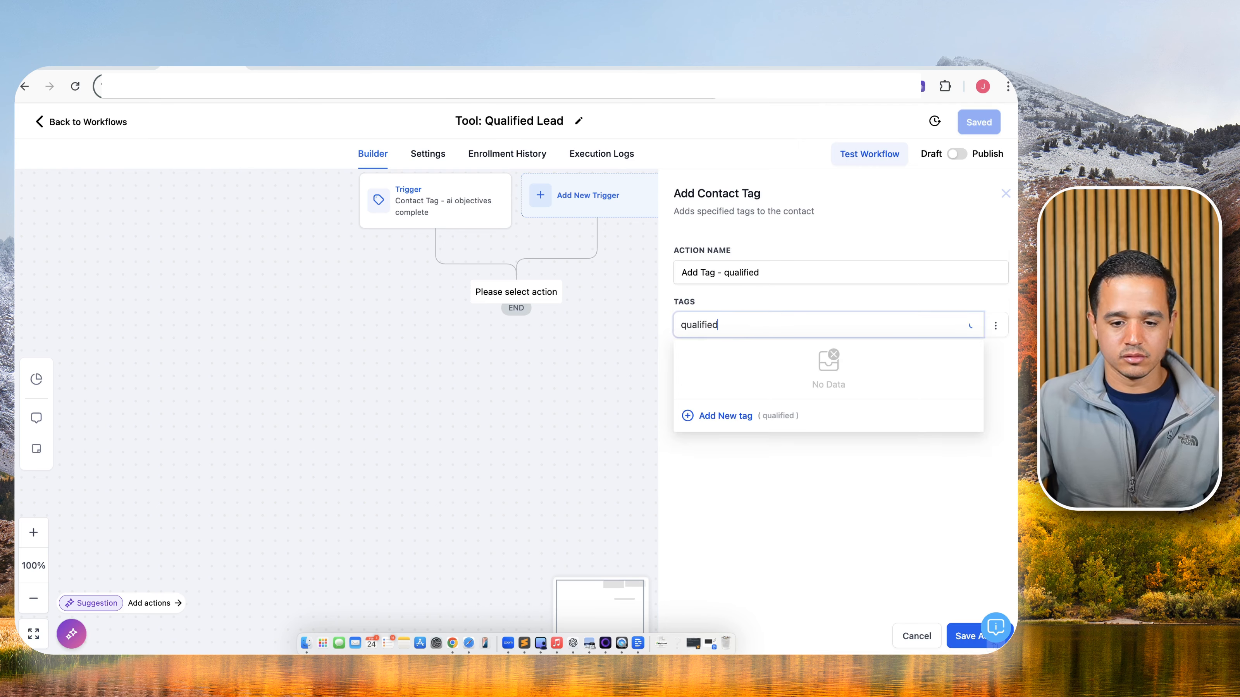
click(721, 414)
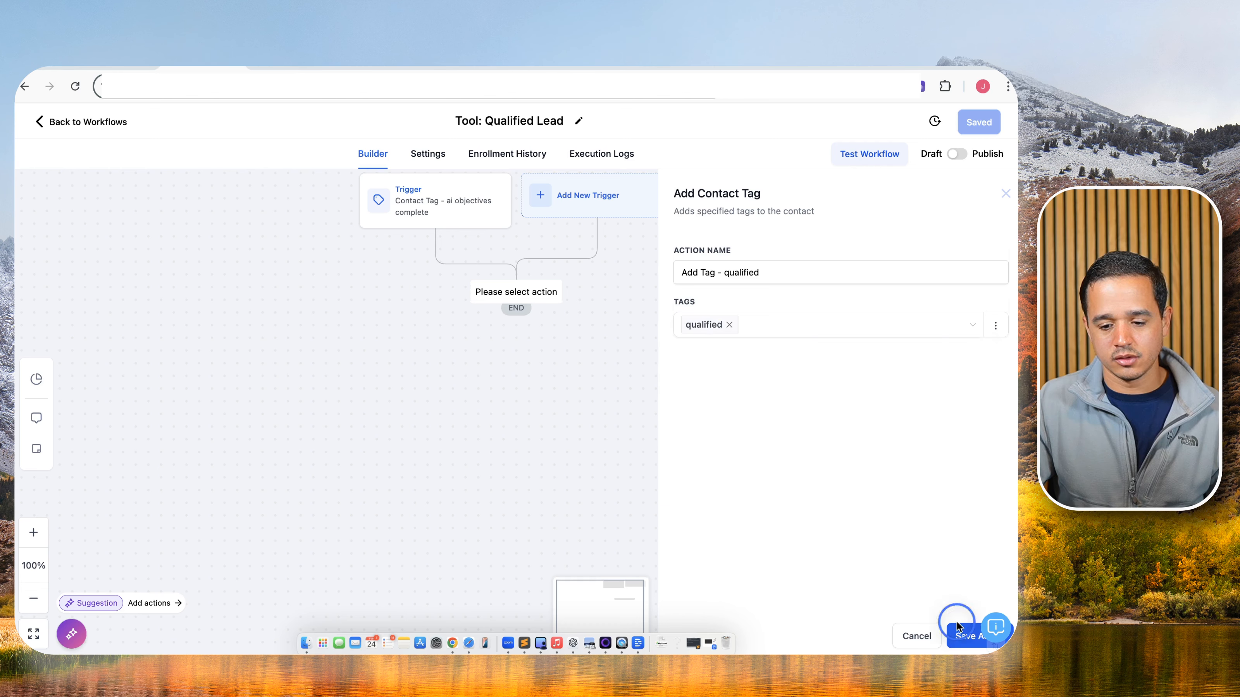
click(964, 636)
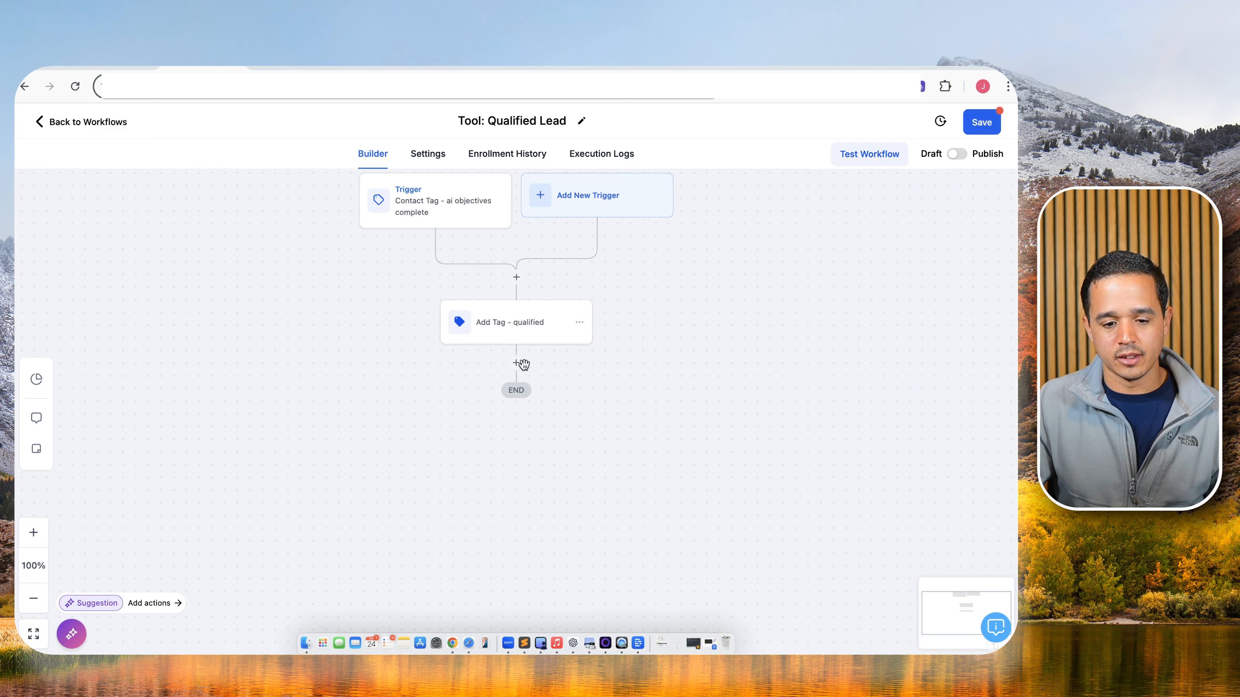
Add a Create/Update Opportunity step in the Sales pipeline at the Qualified Lead stage.
click(519, 356)
text(opp)
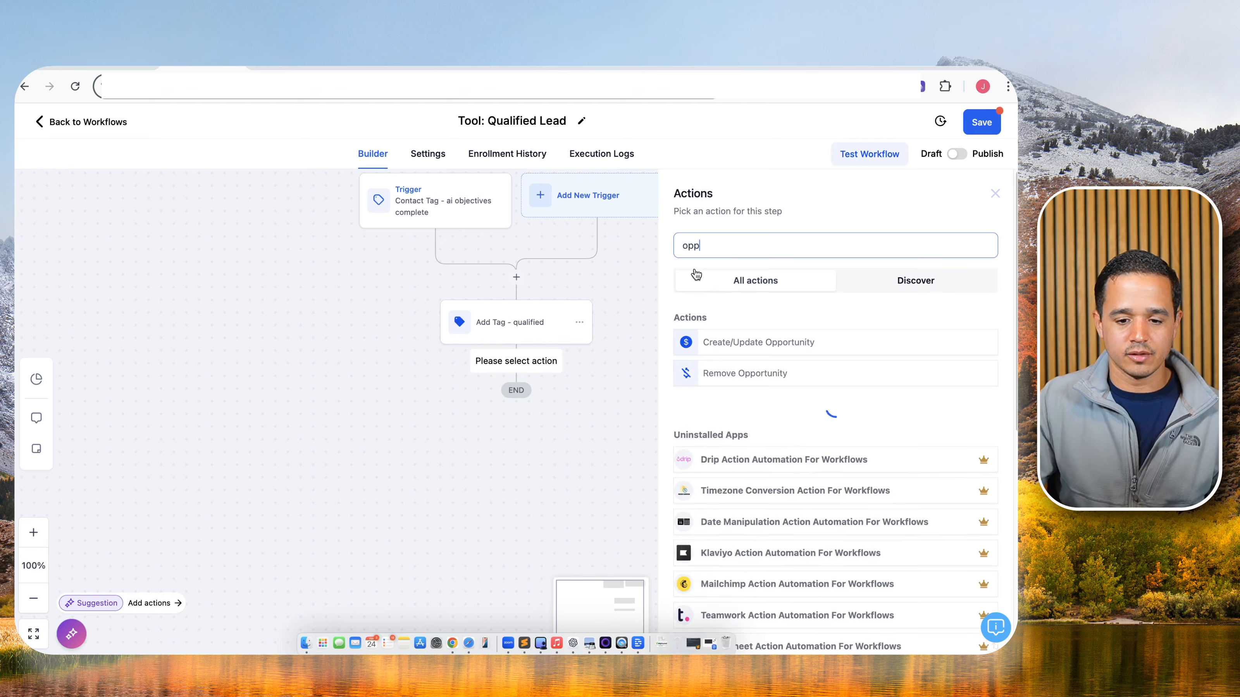
click(748, 340)
click(751, 269)
text(- O)
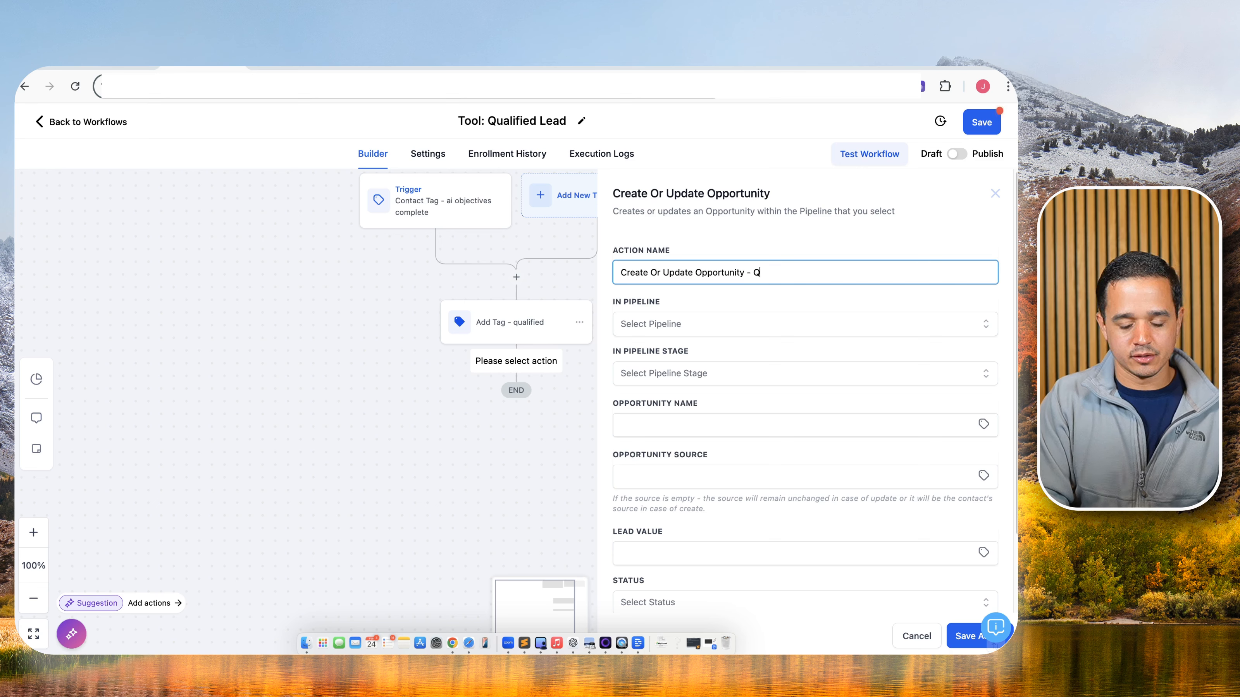
text(ualified)
click(643, 323)
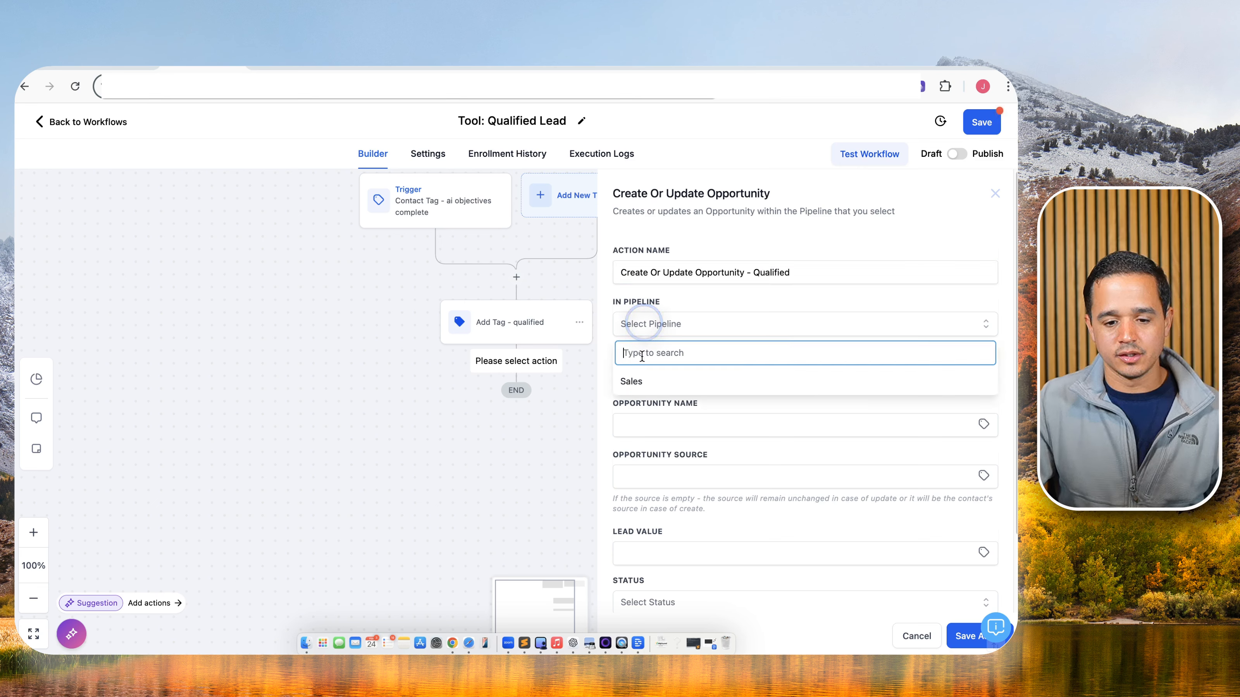
click(634, 381)
click(640, 373)
click(647, 451)
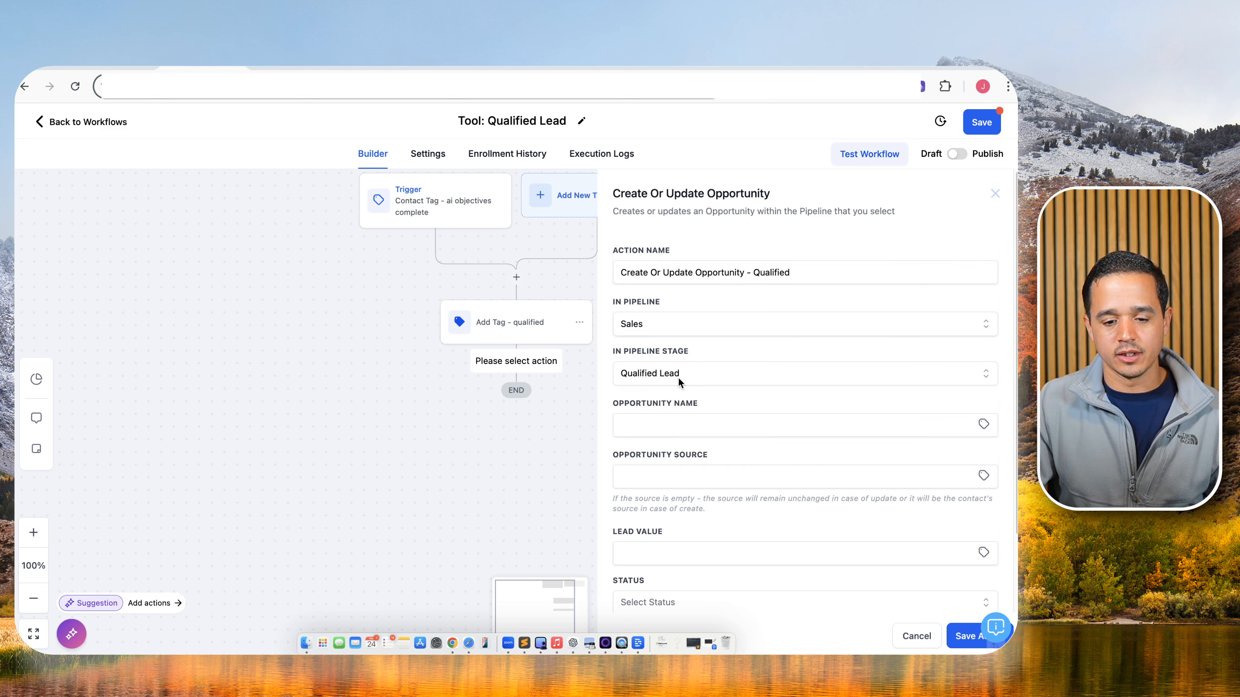
Allow the opportunity to move back to previous stages, then save the action and the workflow.
scroll(660, 389, down, 2)
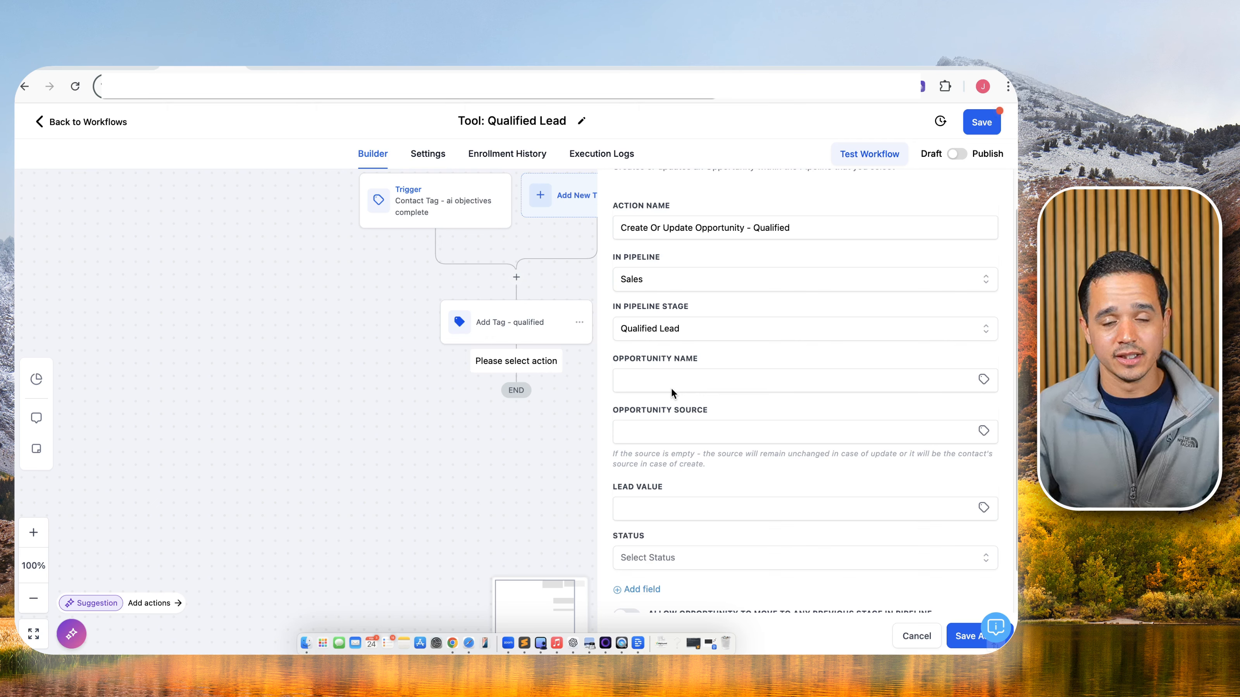
click(671, 388)
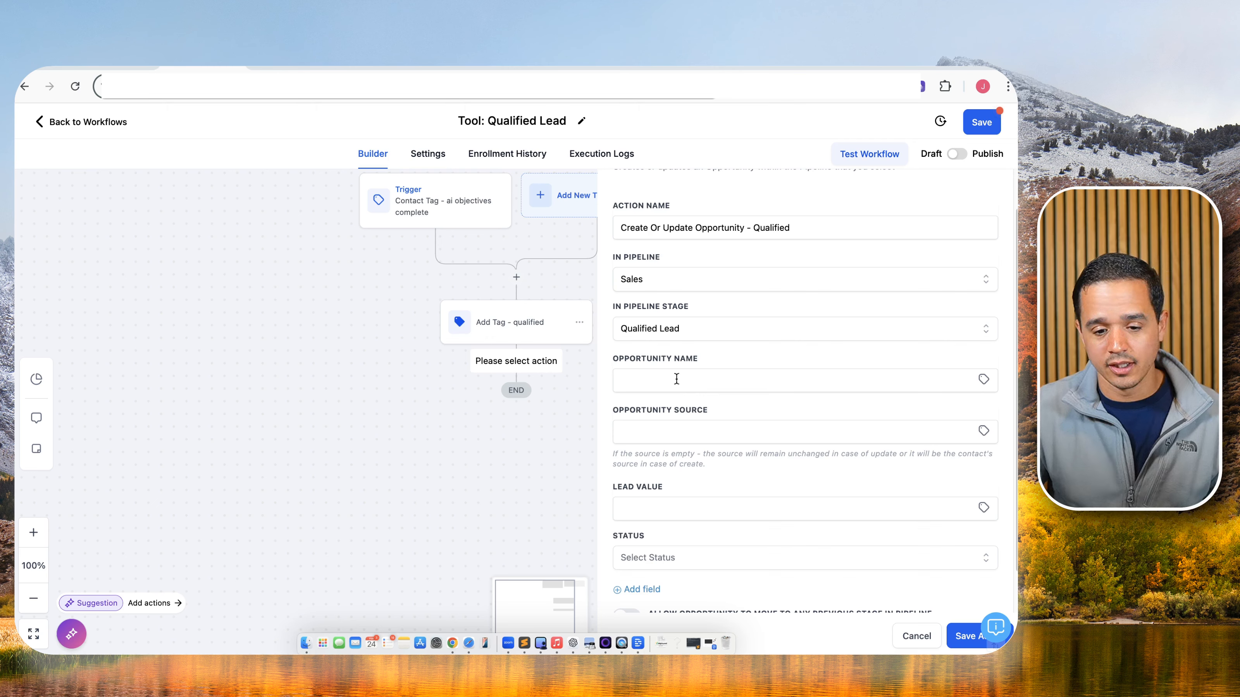
scroll(772, 397, down, 1)
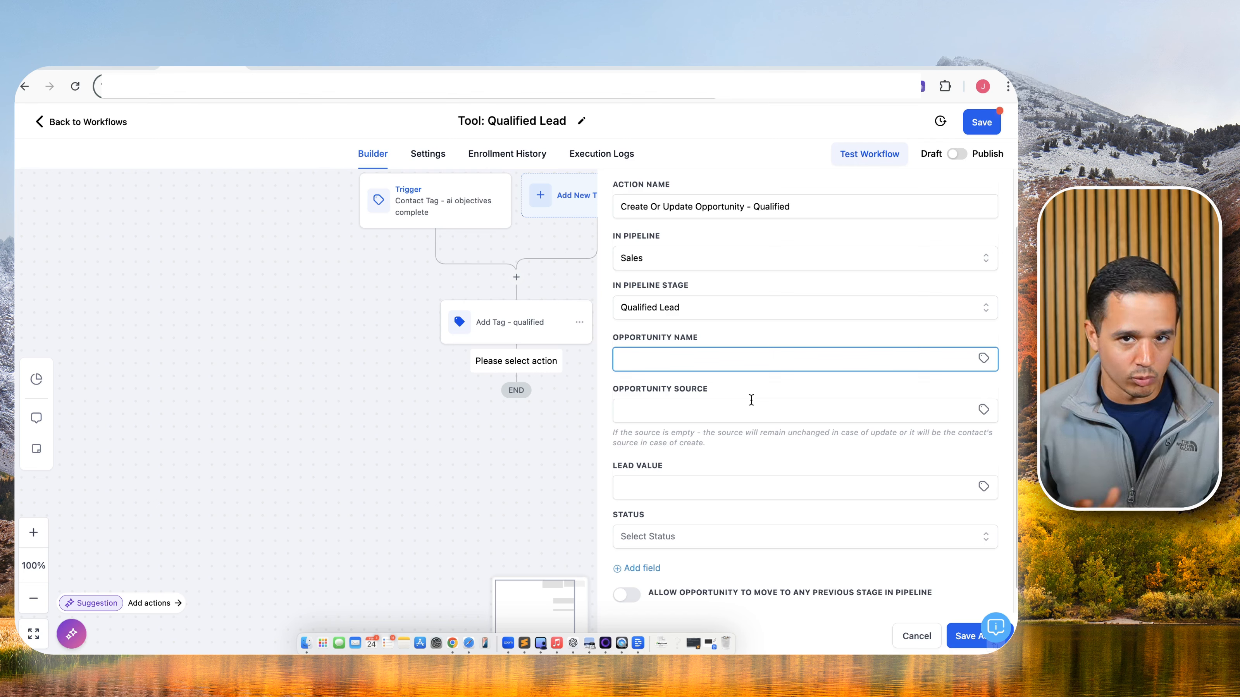
scroll(691, 528, down, 1)
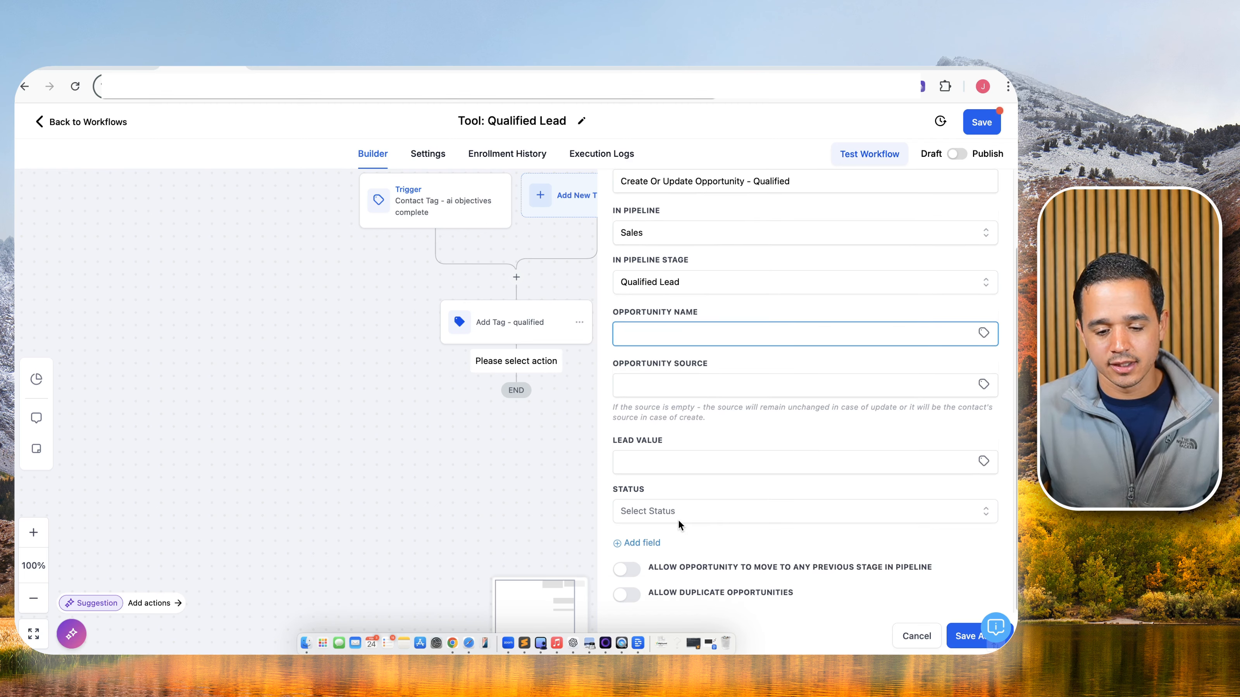
click(630, 571)
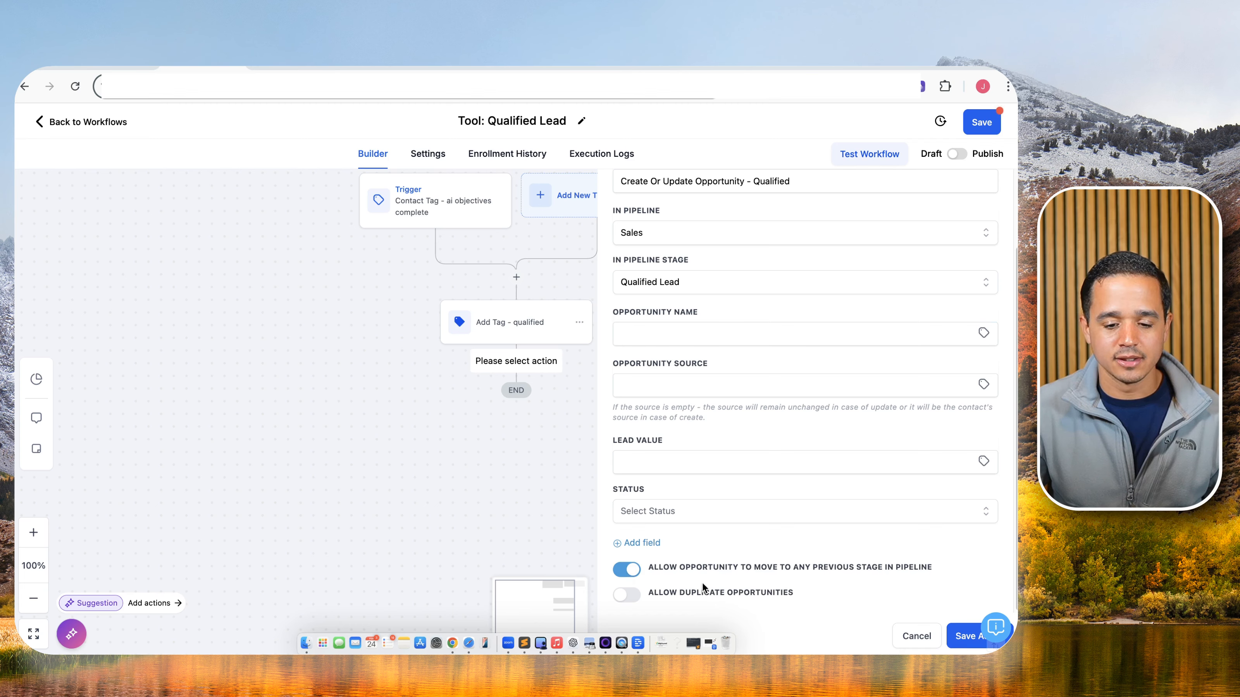
click(963, 637)
click(981, 122)
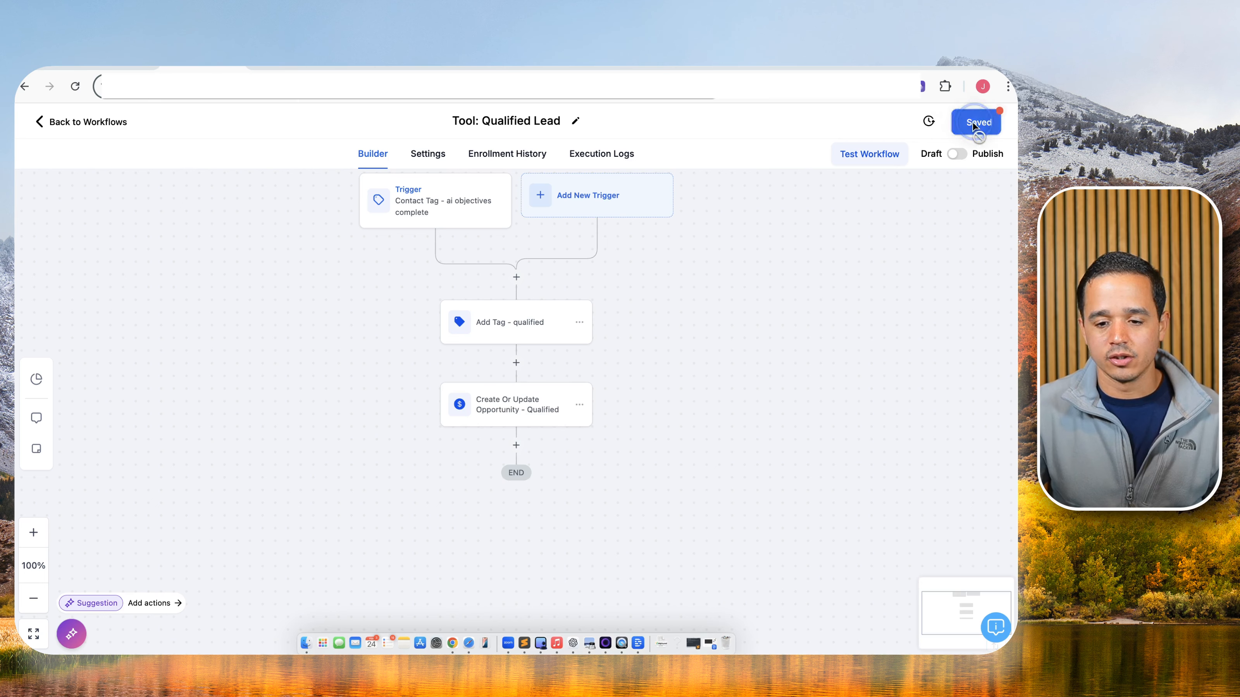
Add an email Internal Notification step using the LB Qualified Email Notification template.
click(525, 447)
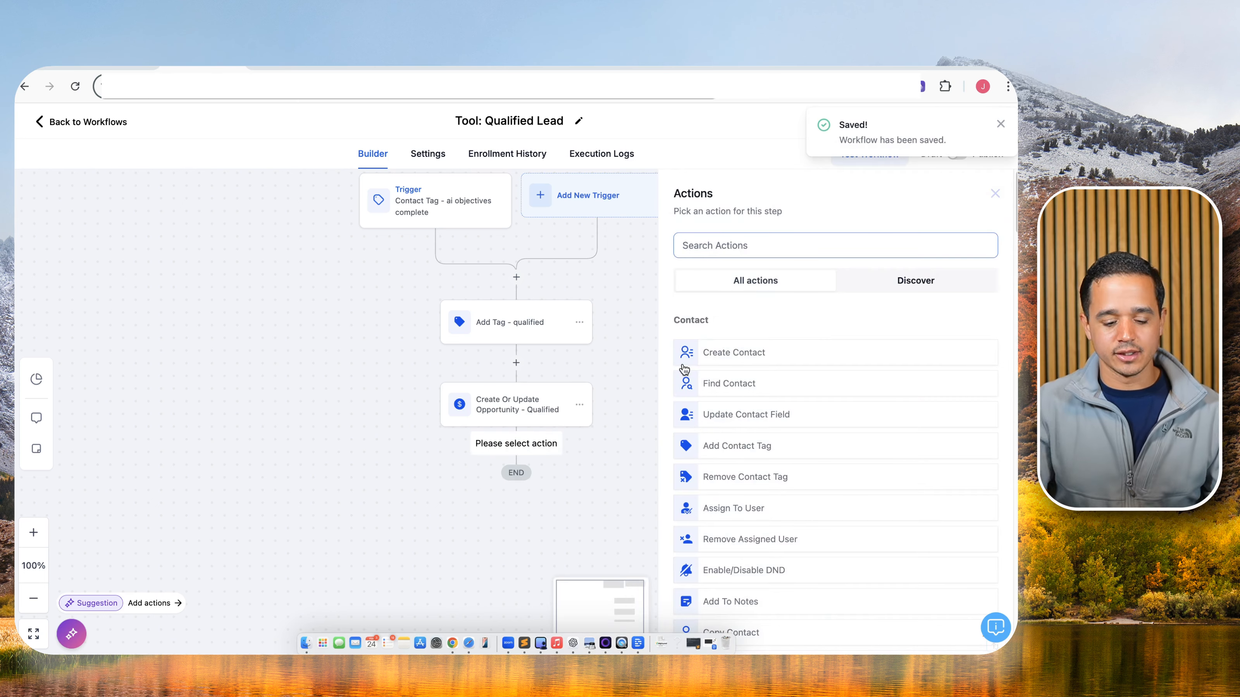
text(inter)
click(727, 342)
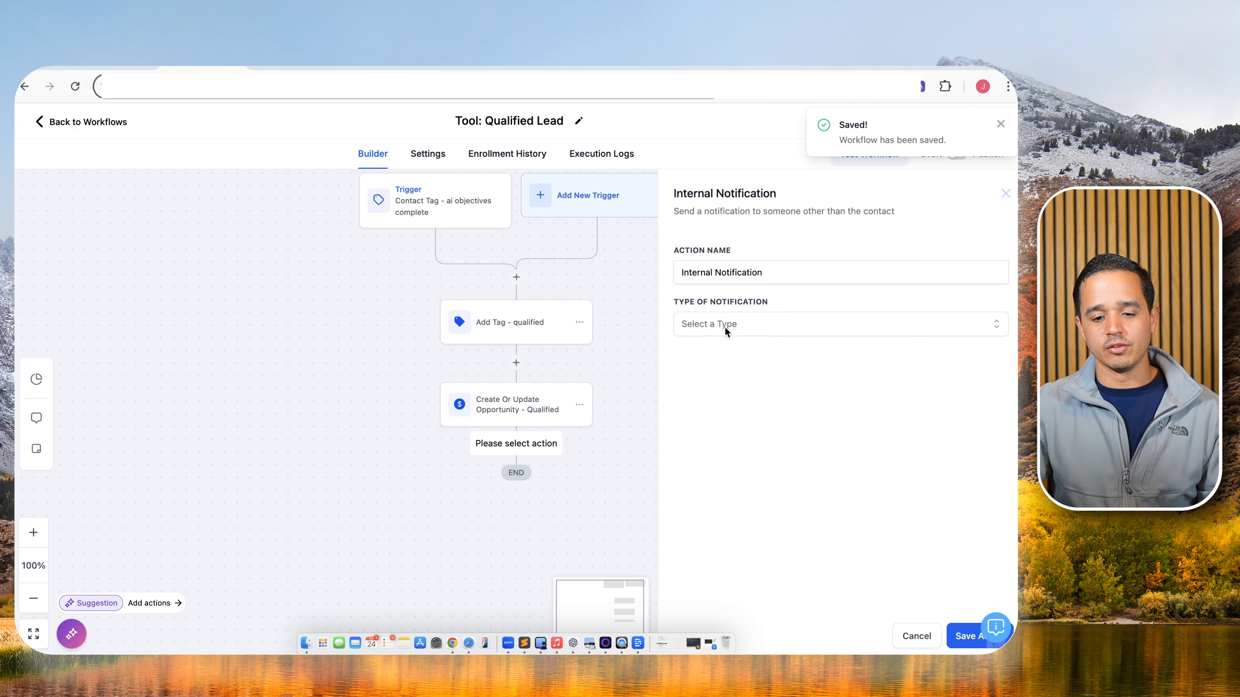
click(726, 324)
click(725, 354)
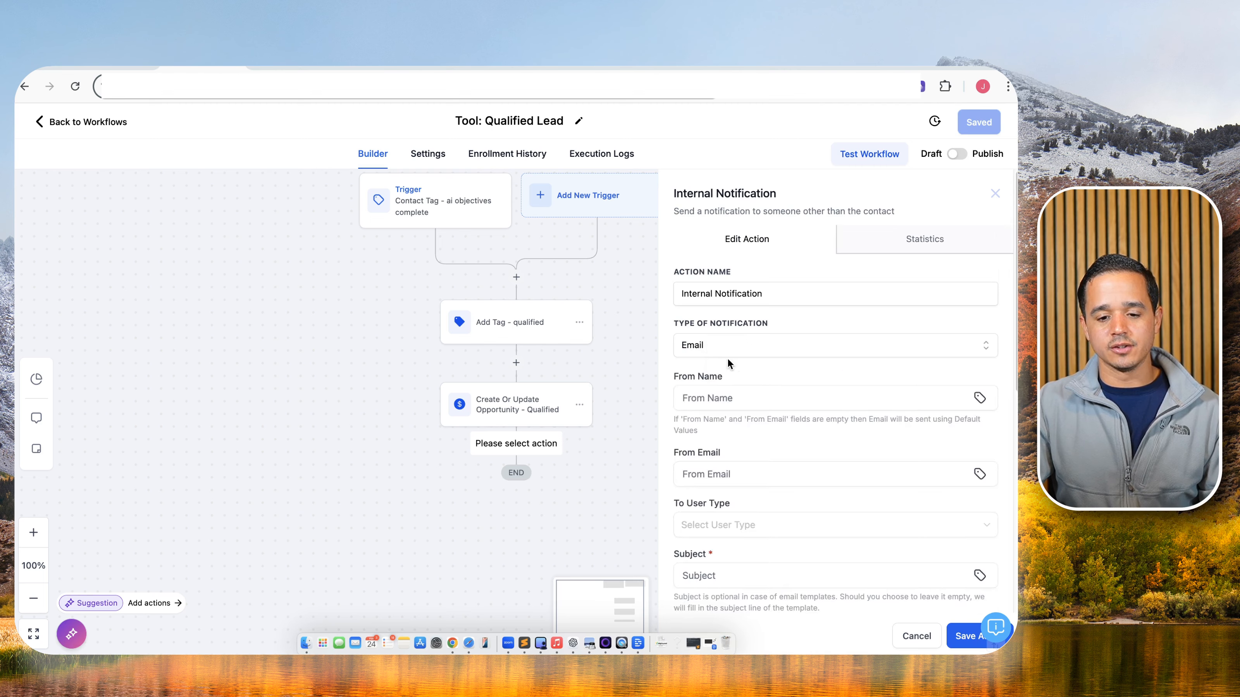
scroll(732, 391, down, 3)
scroll(734, 407, down, 3)
click(735, 417)
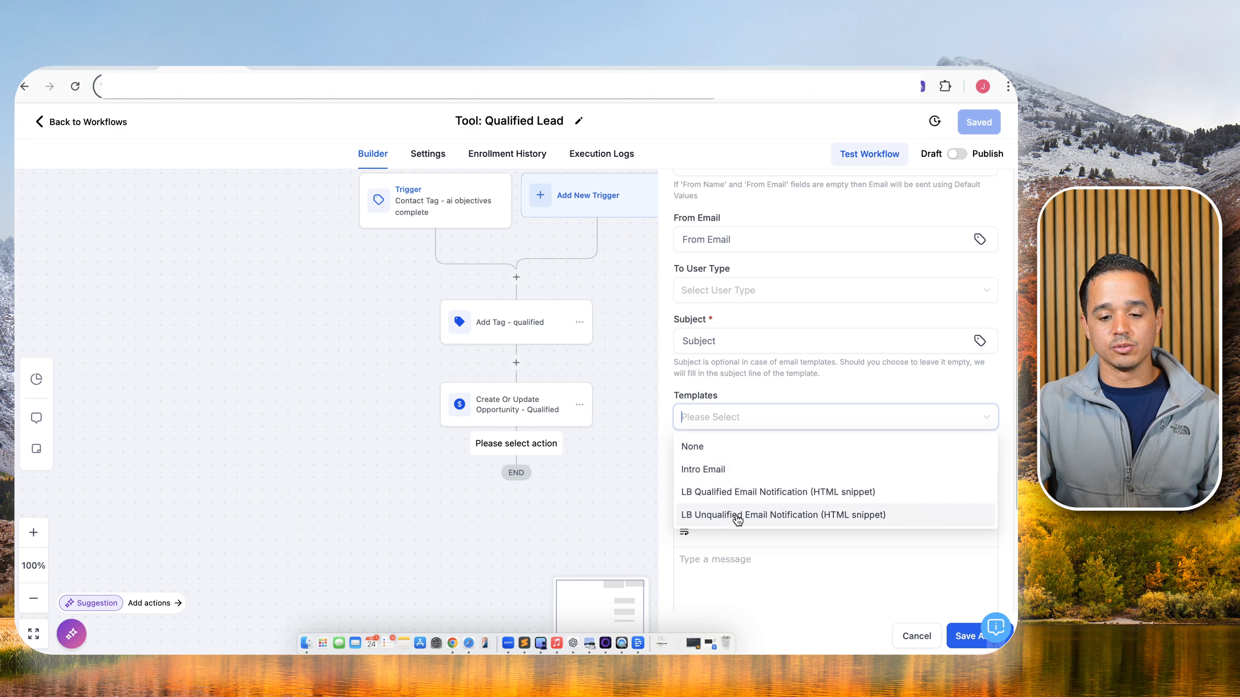
click(747, 491)
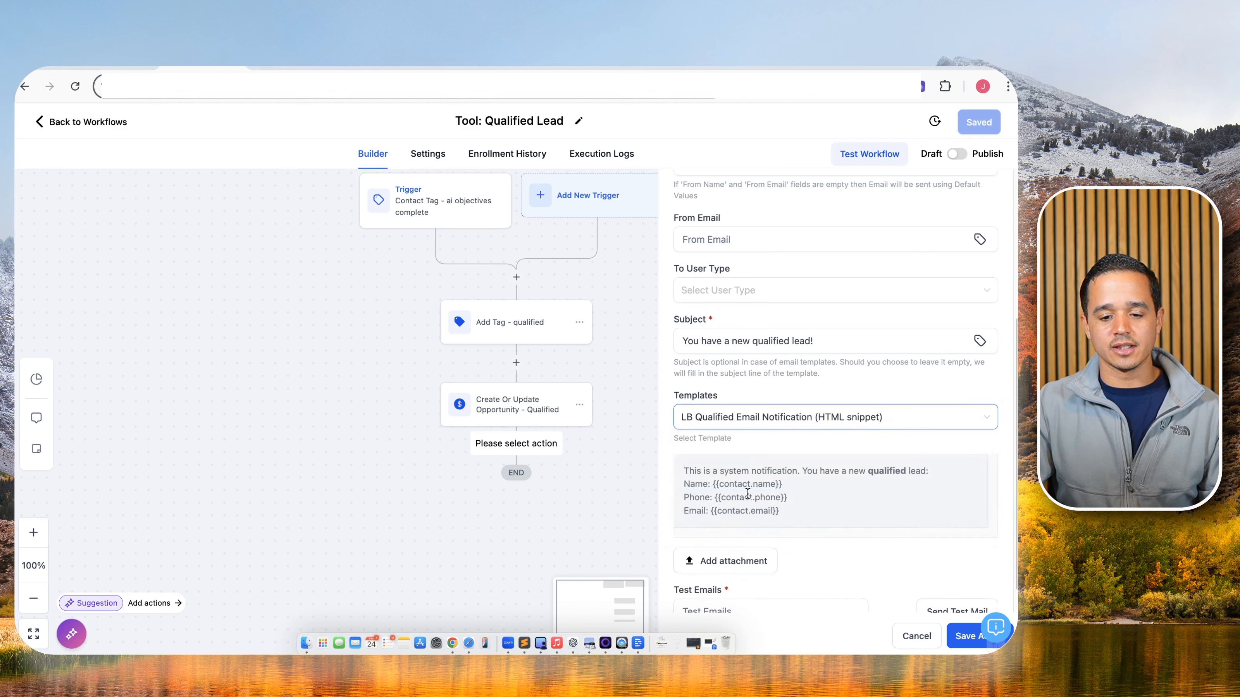
Send the email notification to all users, then save the step and the workflow.
scroll(752, 489, down, 1)
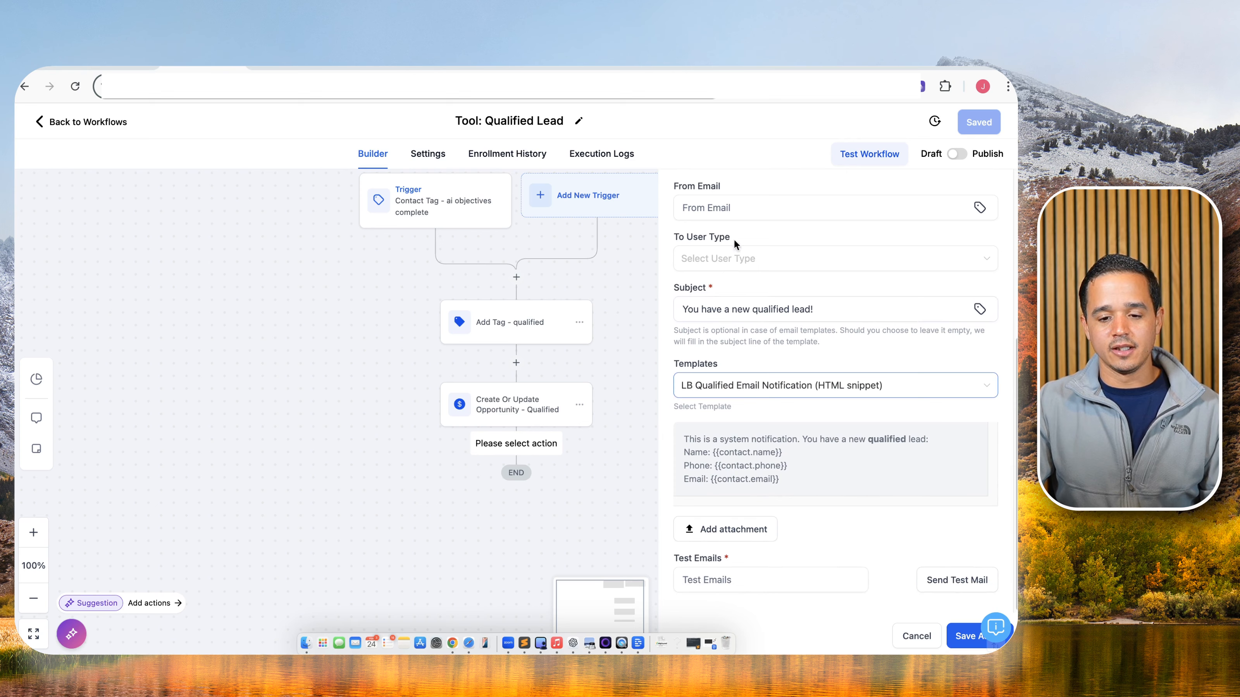
click(734, 259)
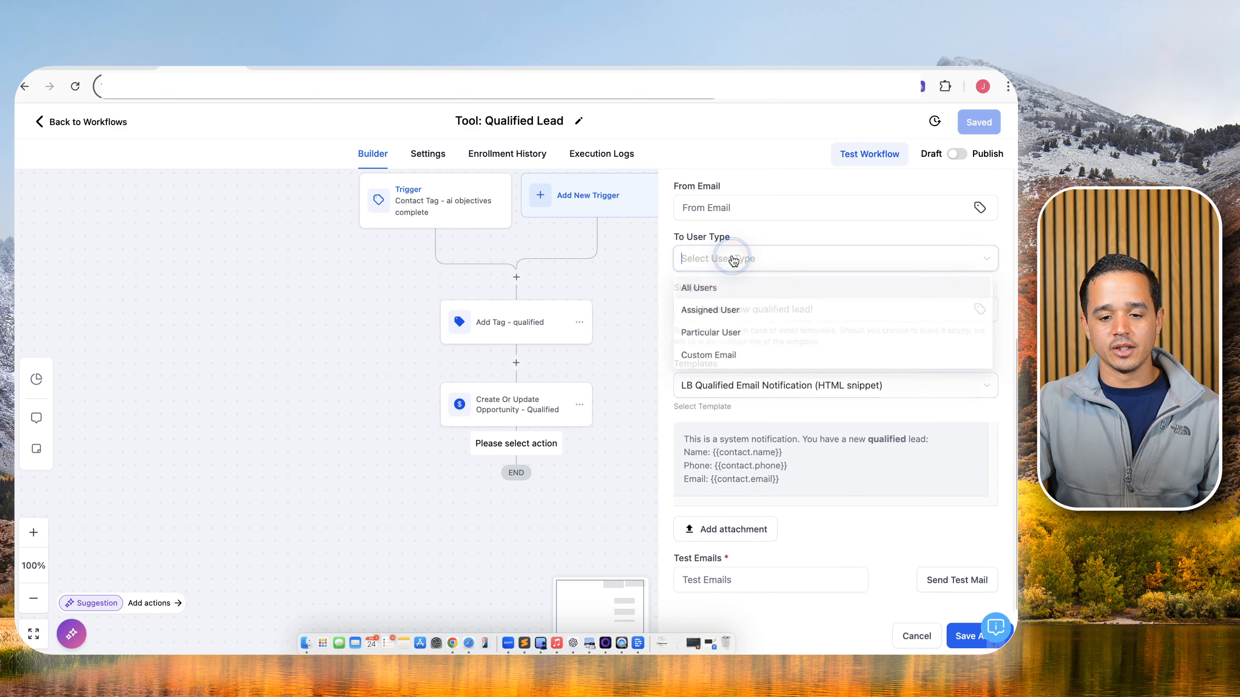
click(725, 286)
click(960, 636)
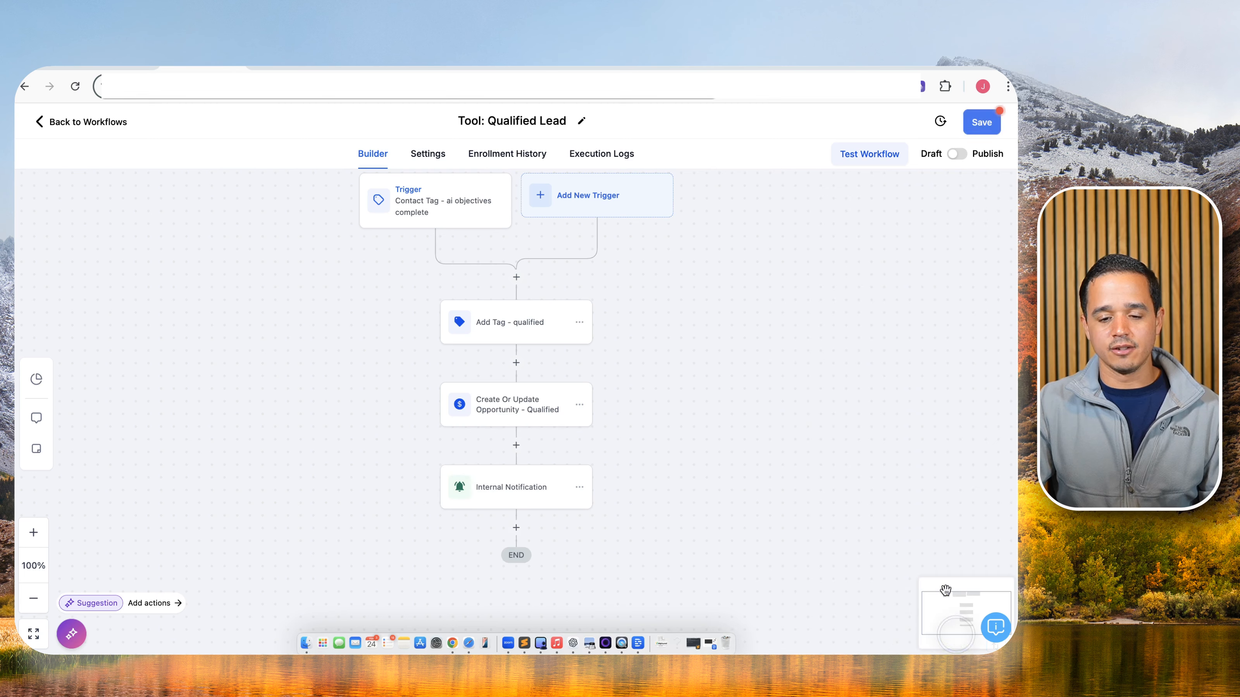
click(978, 136)
Reopen the Internal Notification step, append '- Email' to its name, then cancel without saving.
click(542, 491)
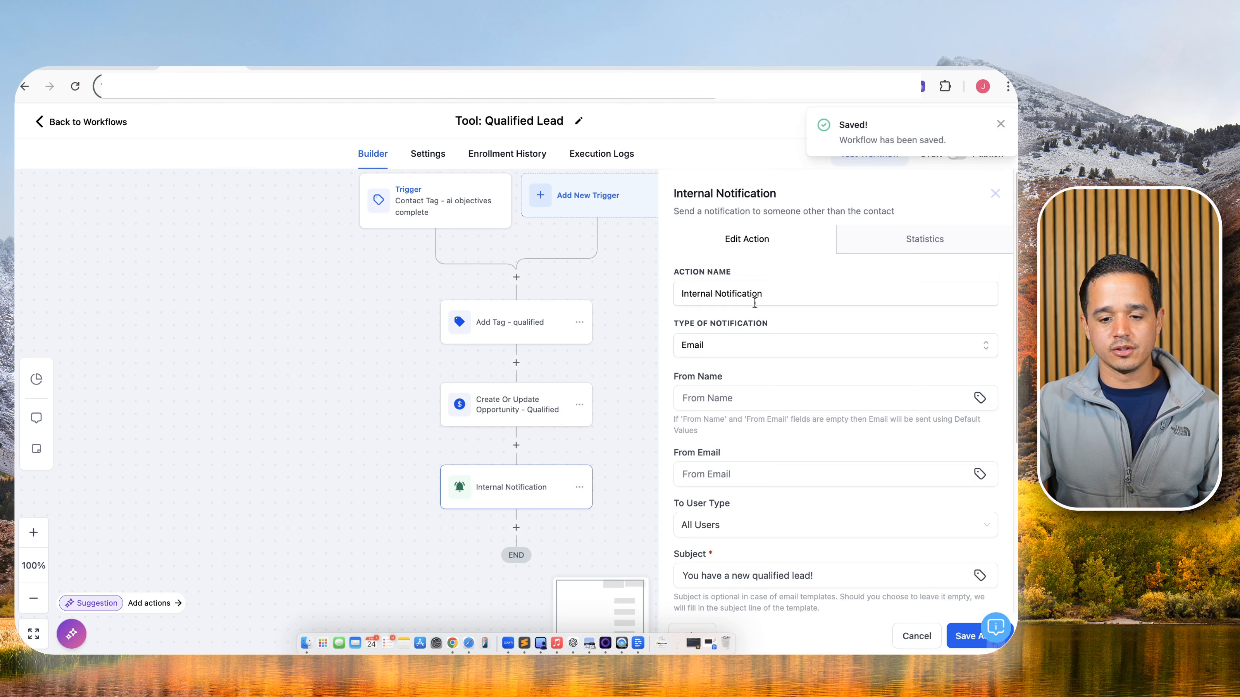
click(786, 287)
click(793, 290)
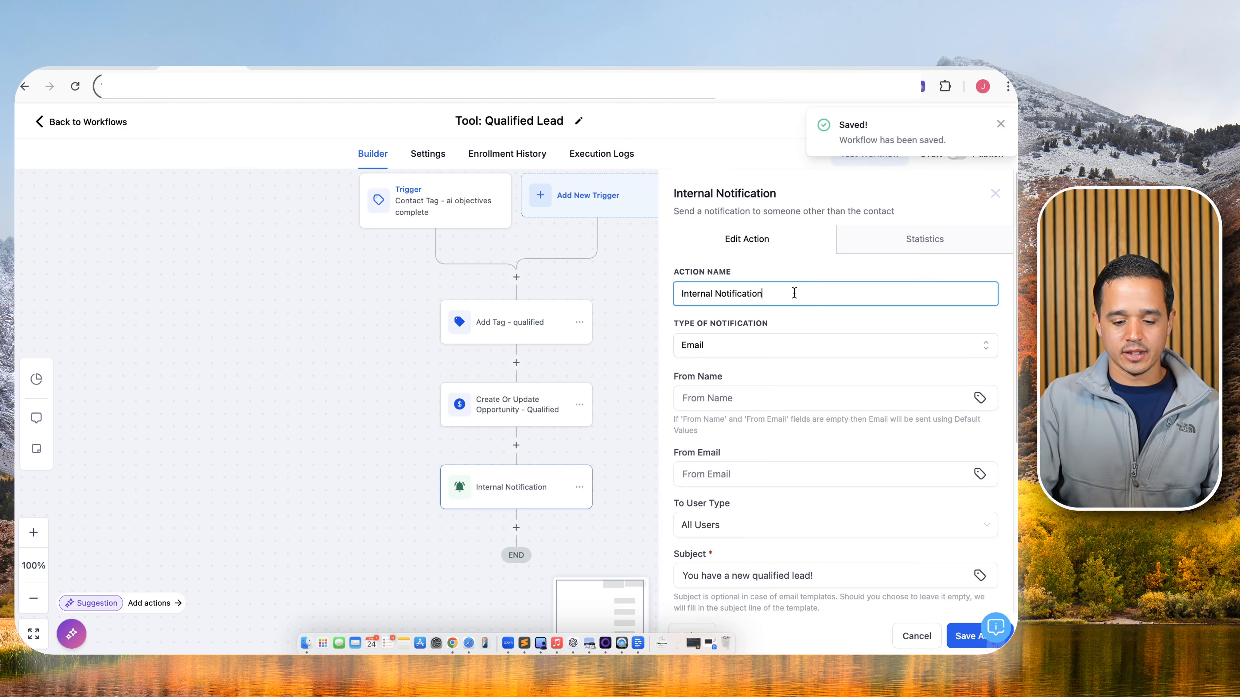
text(- Email)
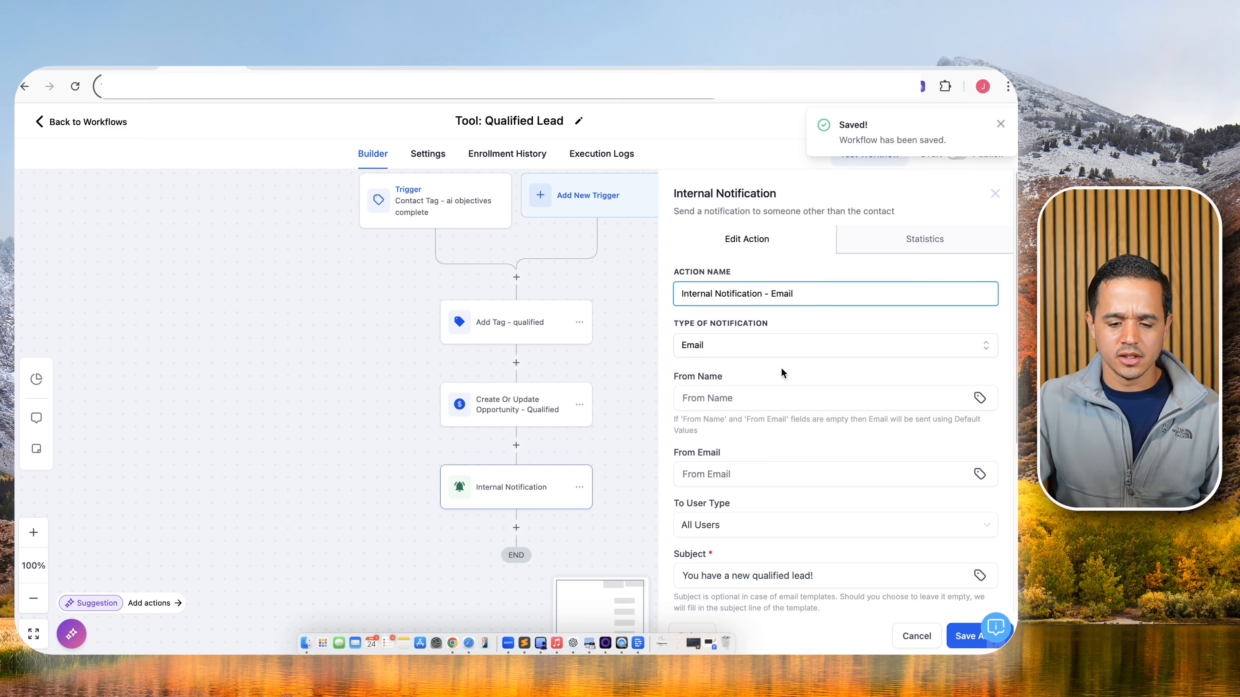
scroll(721, 472, down, 5)
drag(691, 437, 821, 483)
key(super+c)
click(917, 636)
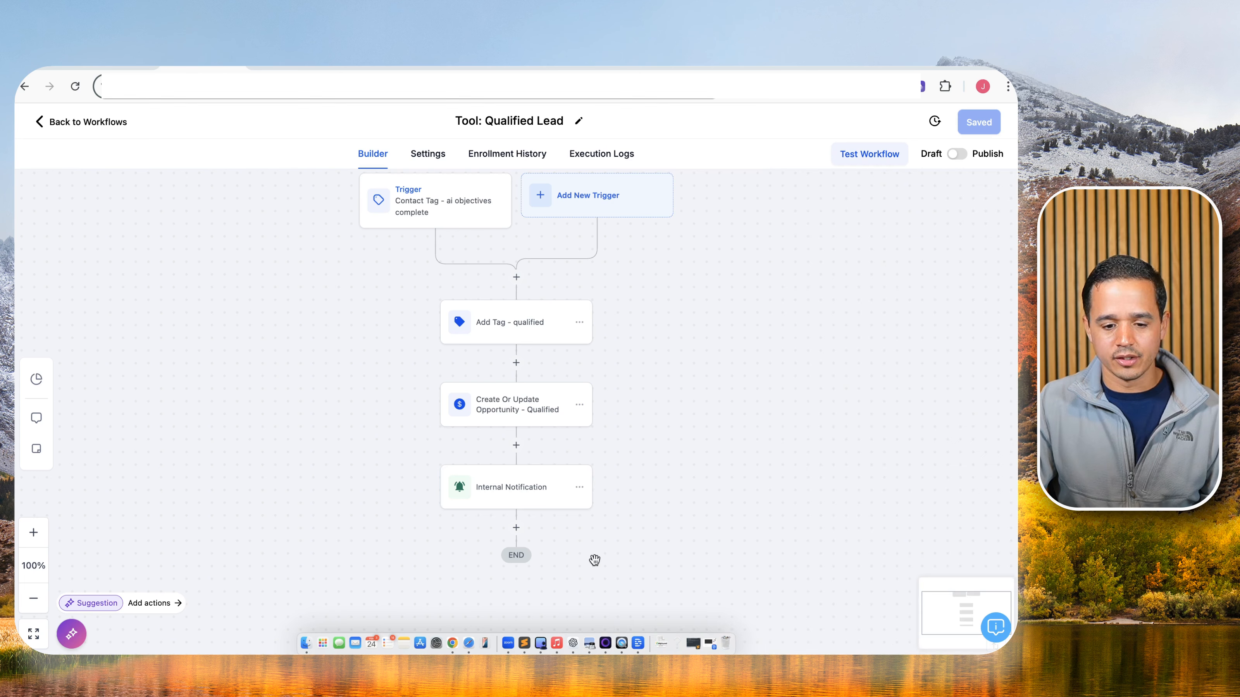
Add a Send Internal Notification step named 'Internal Notification - App' with type Notification.
click(517, 529)
text(inter)
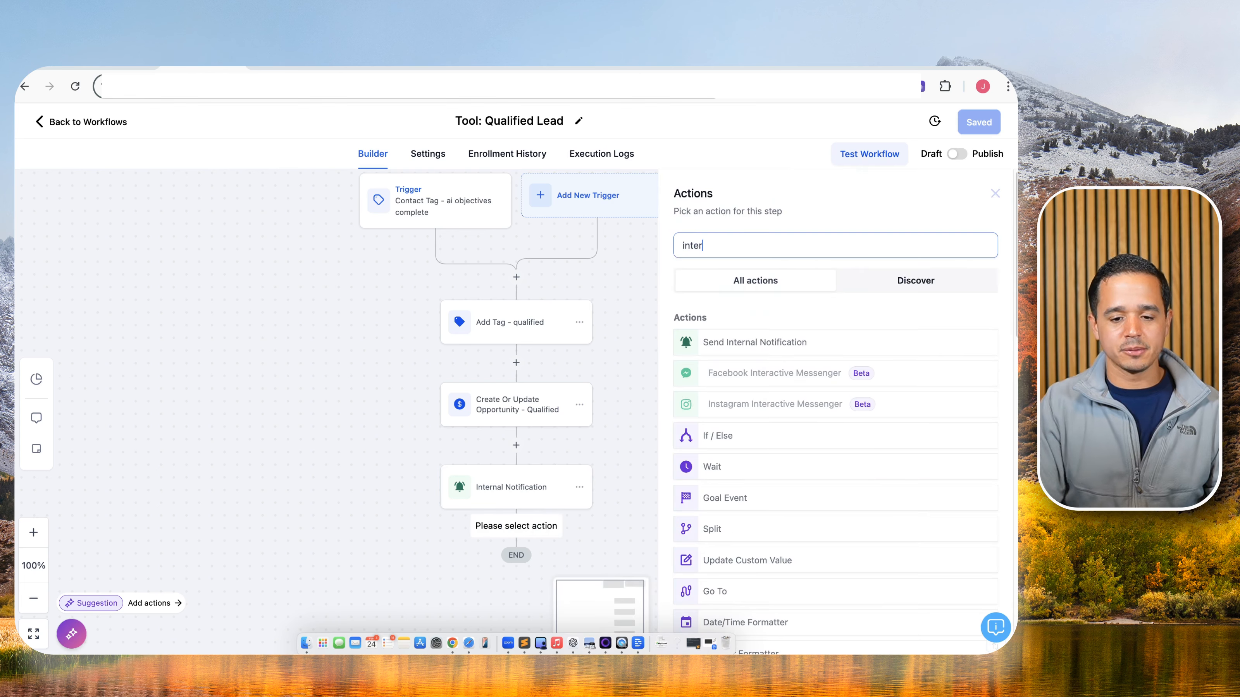
click(753, 342)
click(782, 272)
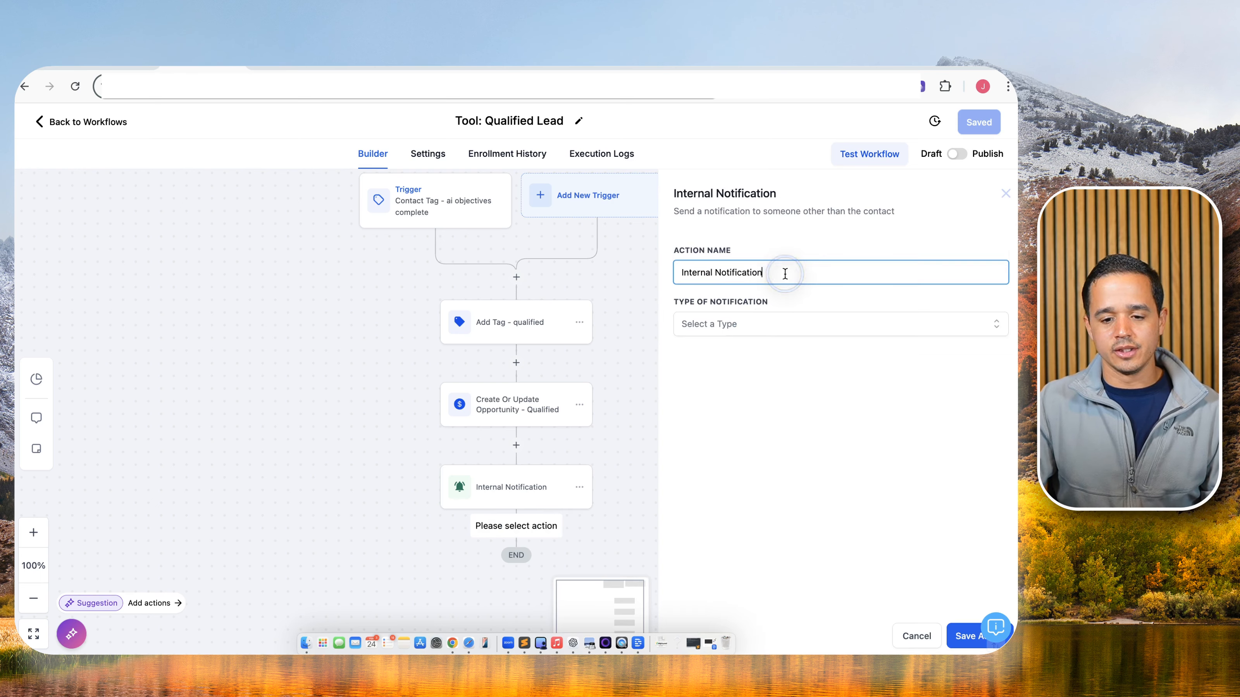
text(- App)
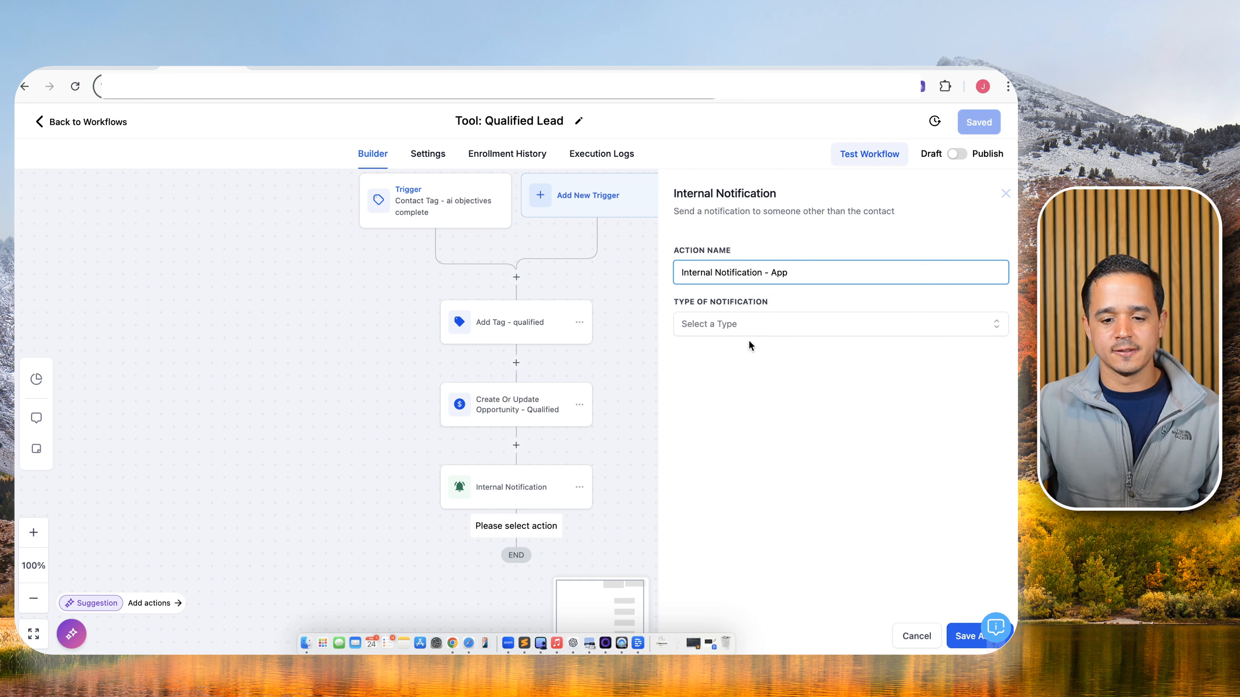
click(755, 326)
click(752, 375)
Title it 'New Qualified Lead', paste the message, redirect to Contact, target All Users, and save.
click(752, 377)
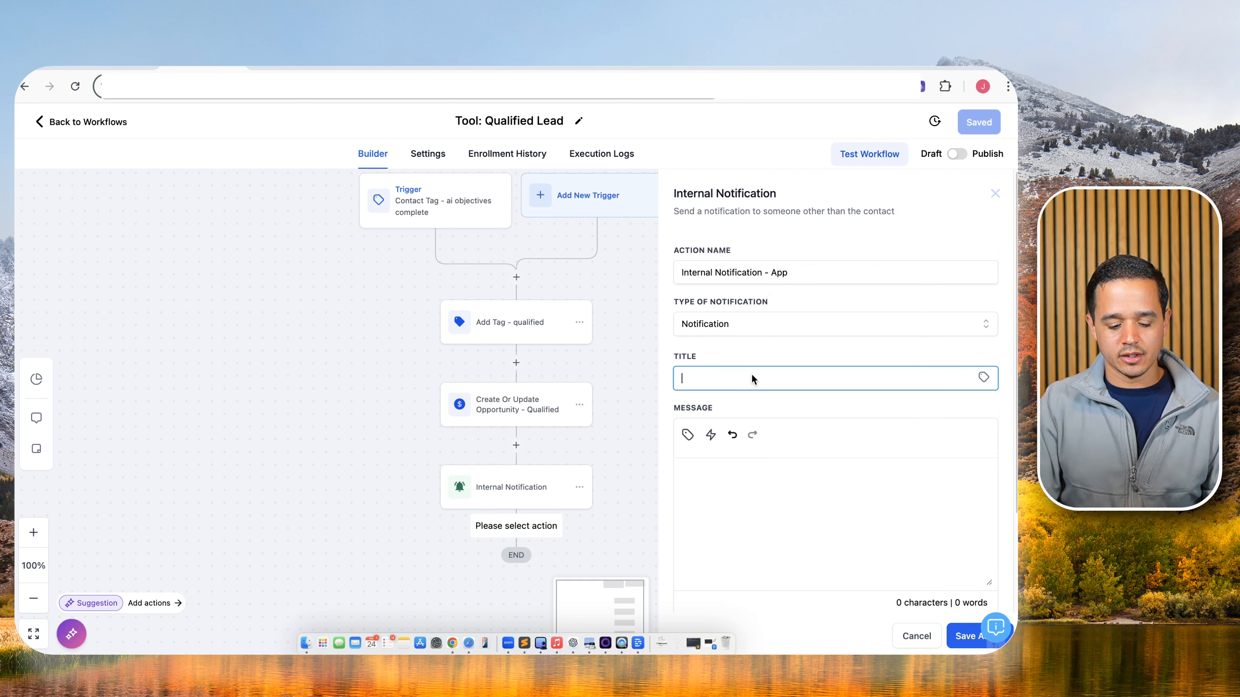
text(New Qualifi)
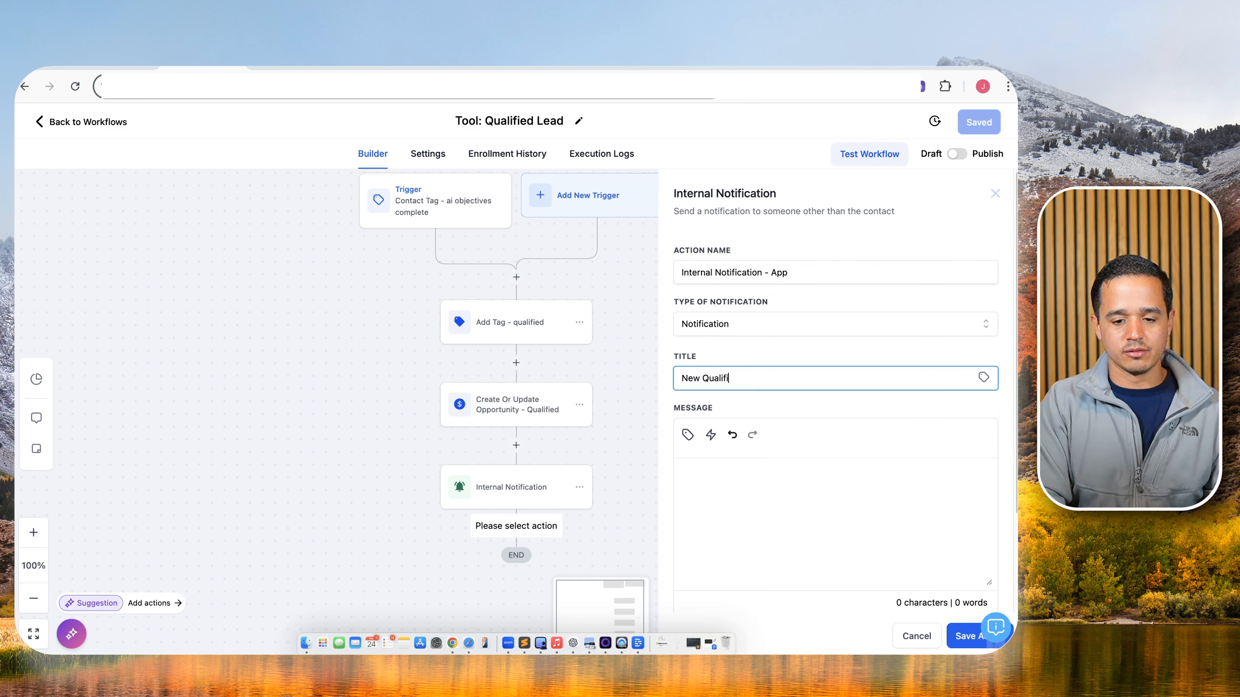
text(ed Lead)
click(720, 534)
key(super+v)
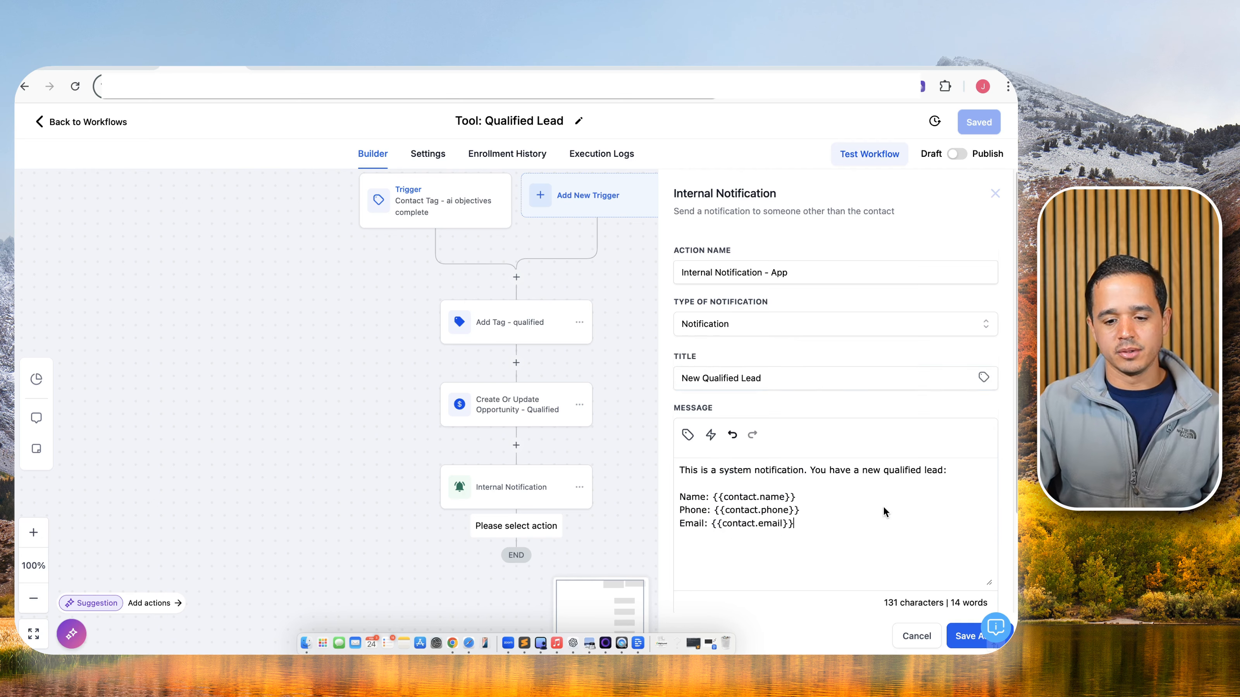
scroll(883, 506, down, 1)
scroll(781, 465, down, 2)
click(819, 544)
click(771, 562)
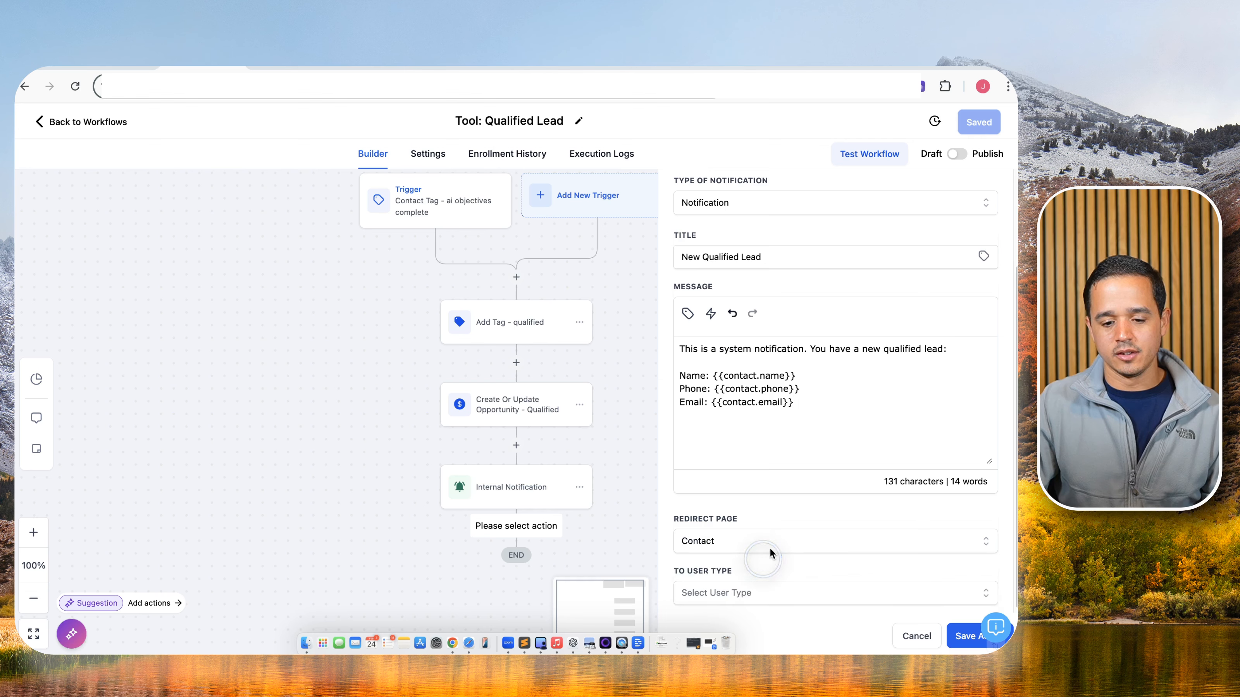
click(743, 597)
click(742, 553)
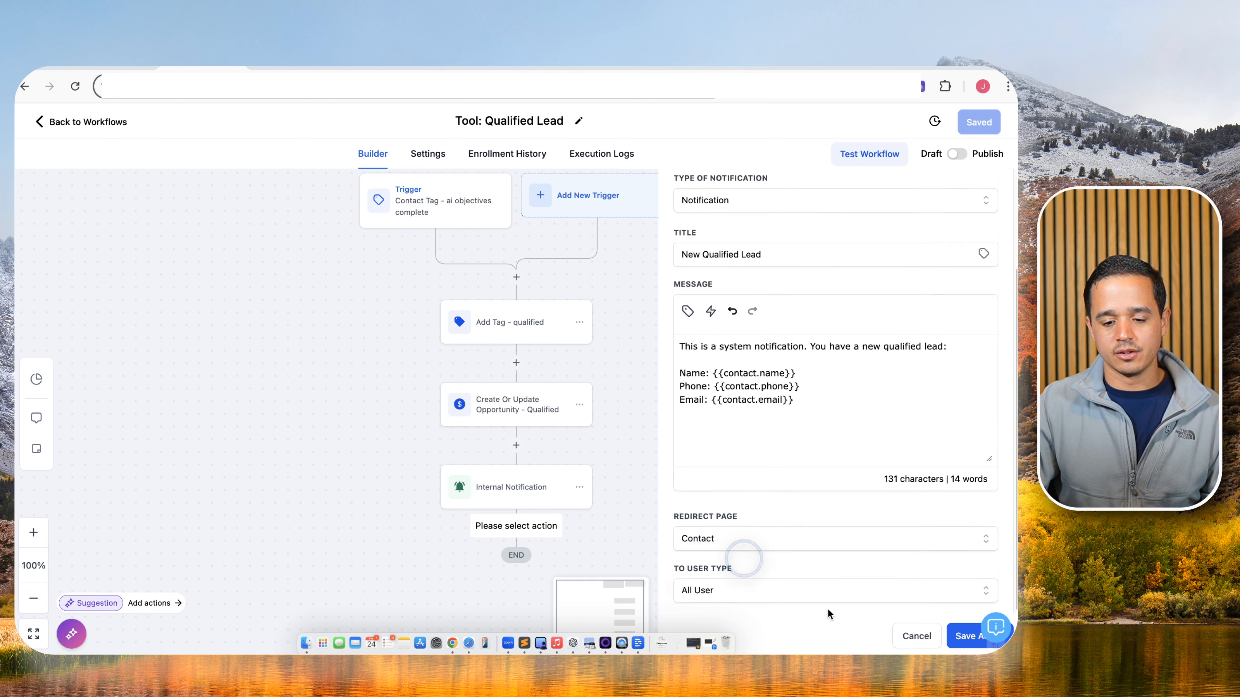
click(964, 636)
Save the Tool: Qualified Lead workflow, publish it, and save again.
click(982, 123)
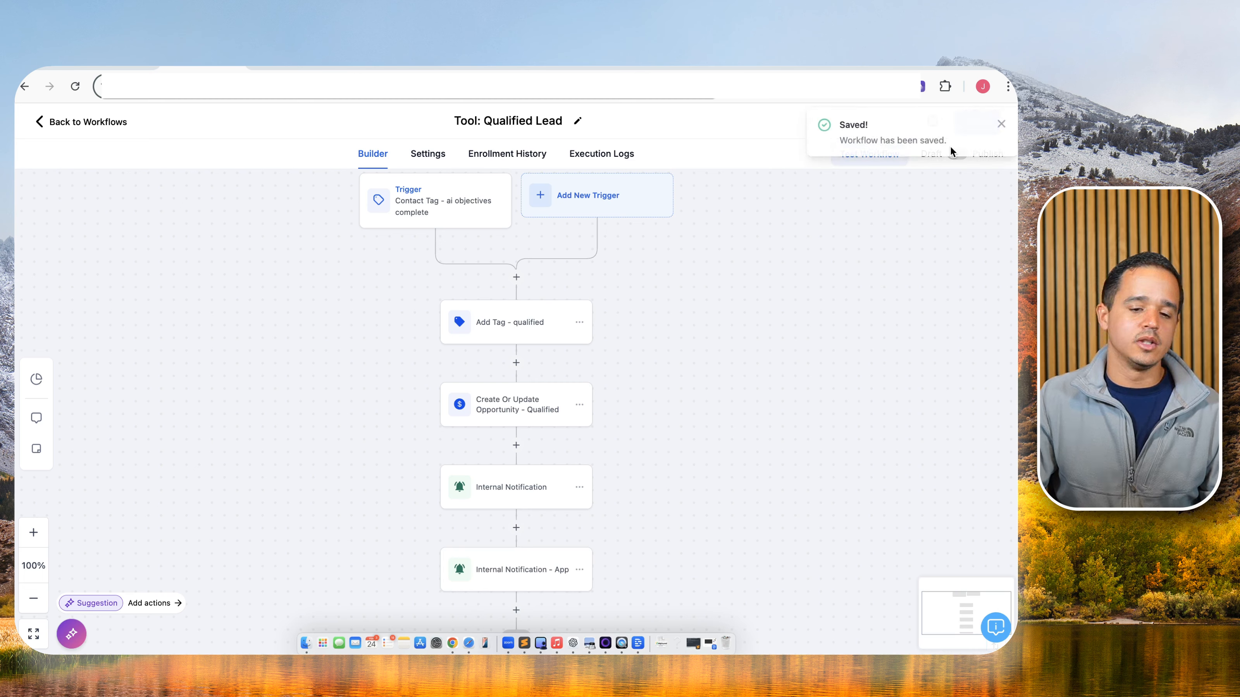
click(999, 124)
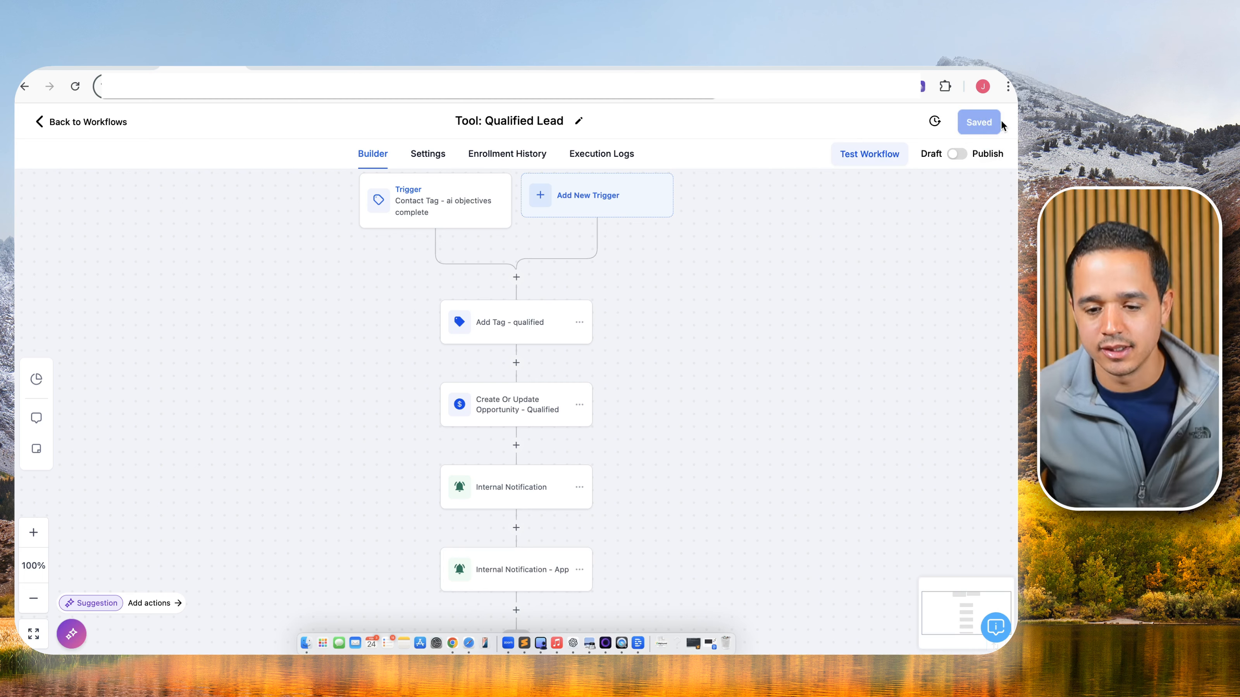
click(958, 154)
click(971, 128)
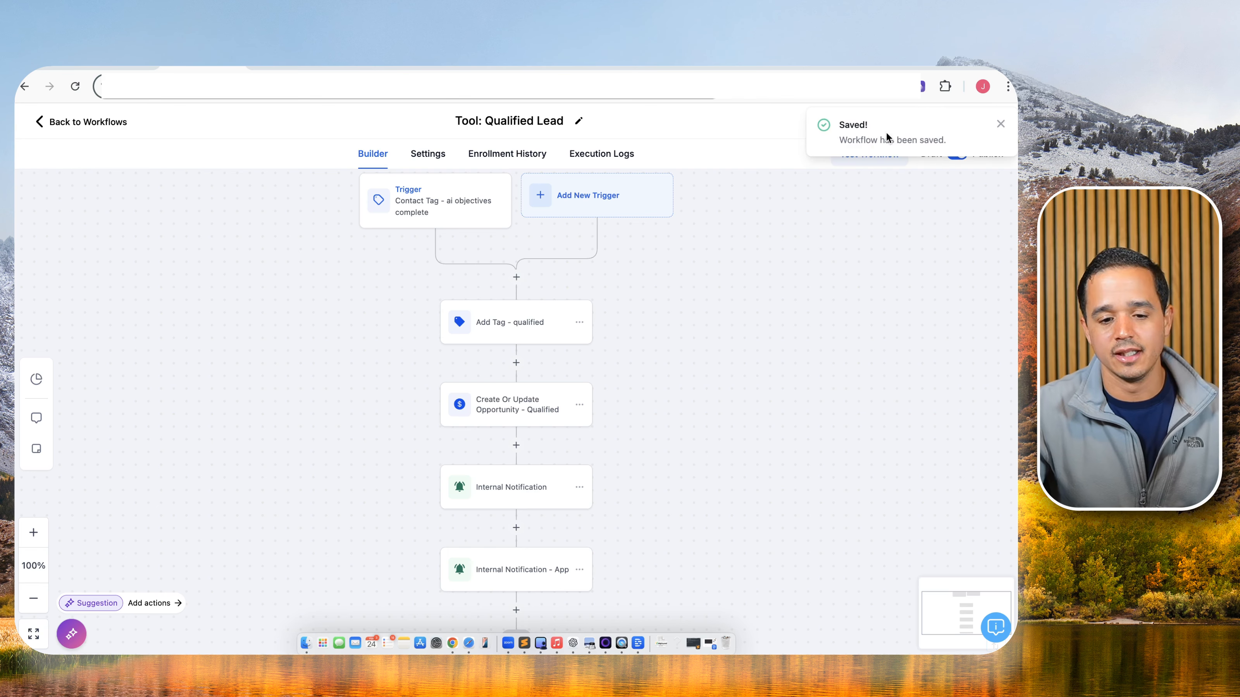
Rename the tag step to 'Add Tag - ai off & qualified' and add the 'ai off' tag.
scroll(506, 320, down, 1)
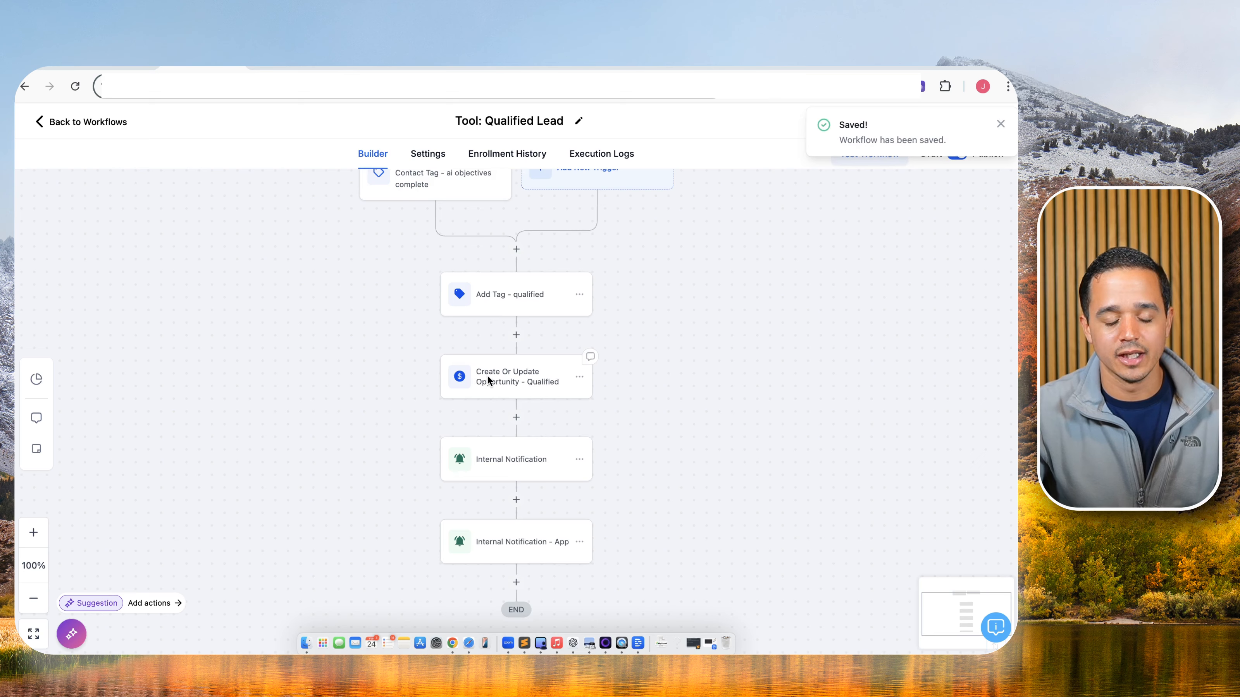
scroll(489, 382, down, 1)
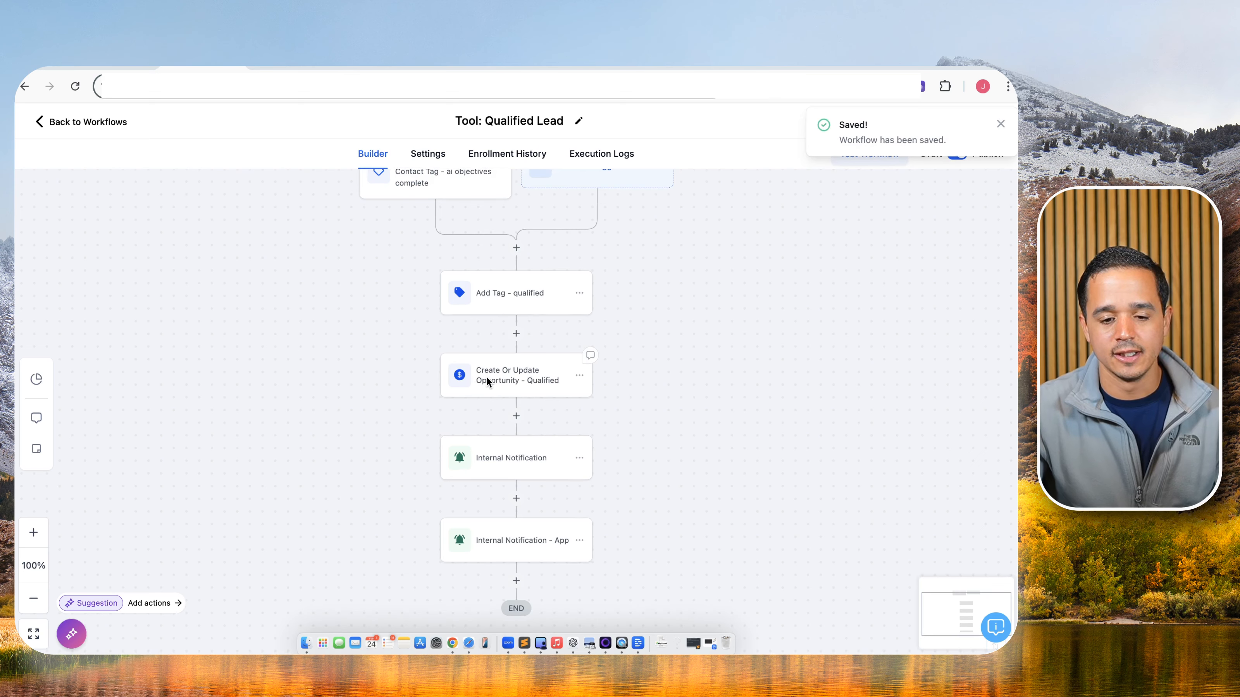
click(521, 281)
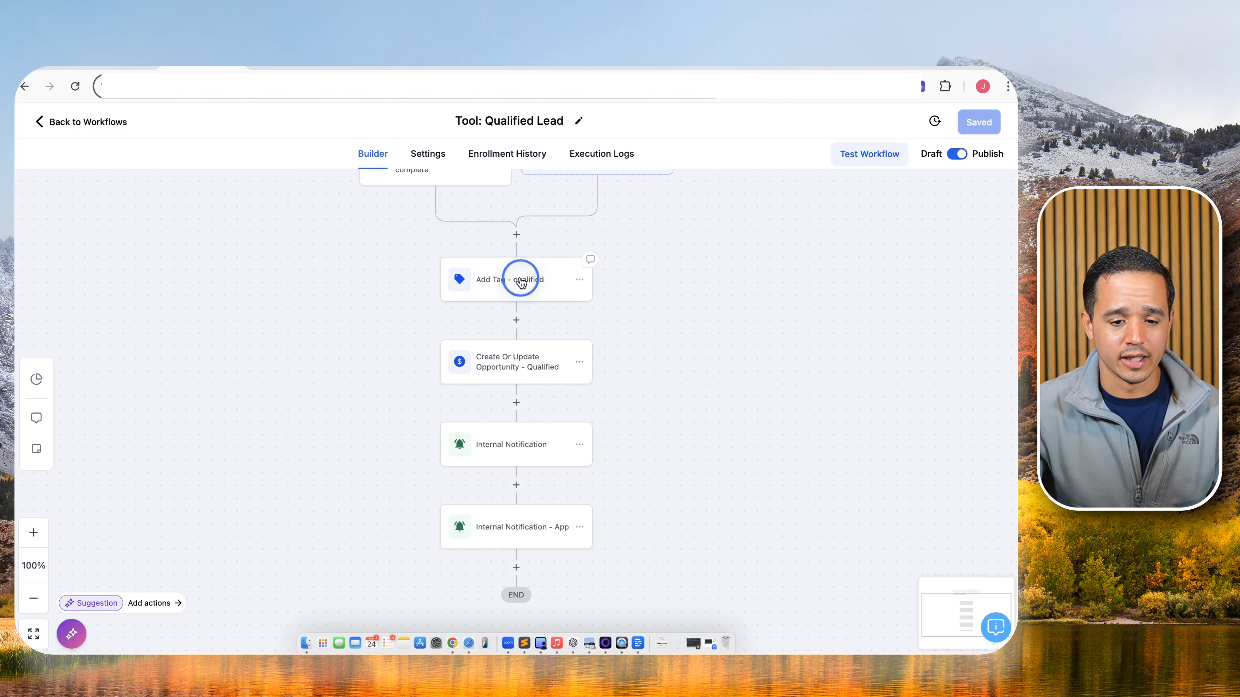
click(727, 272)
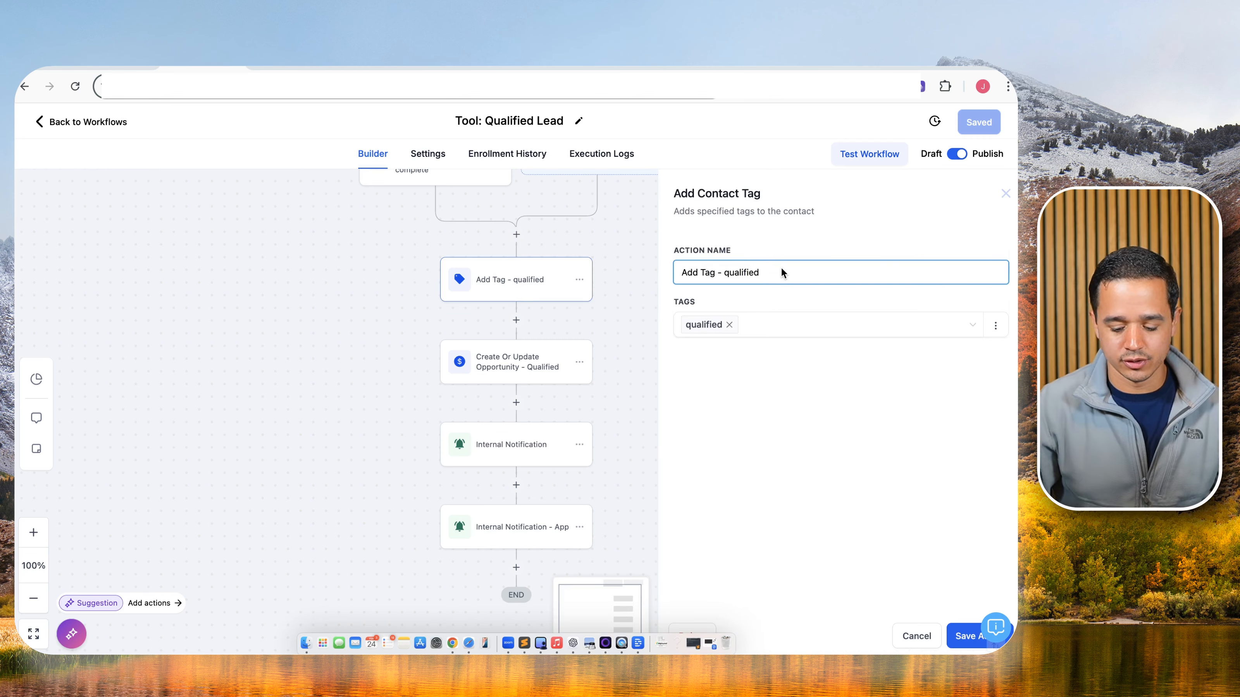
text(ai off &)
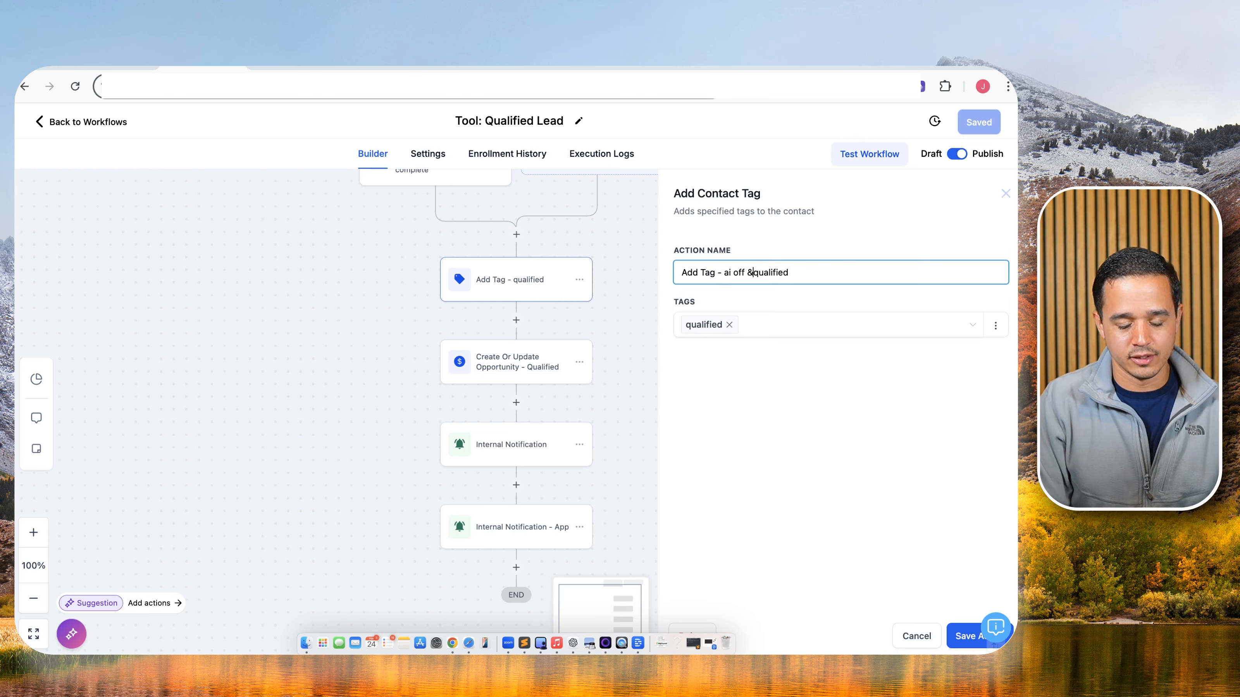
click(752, 328)
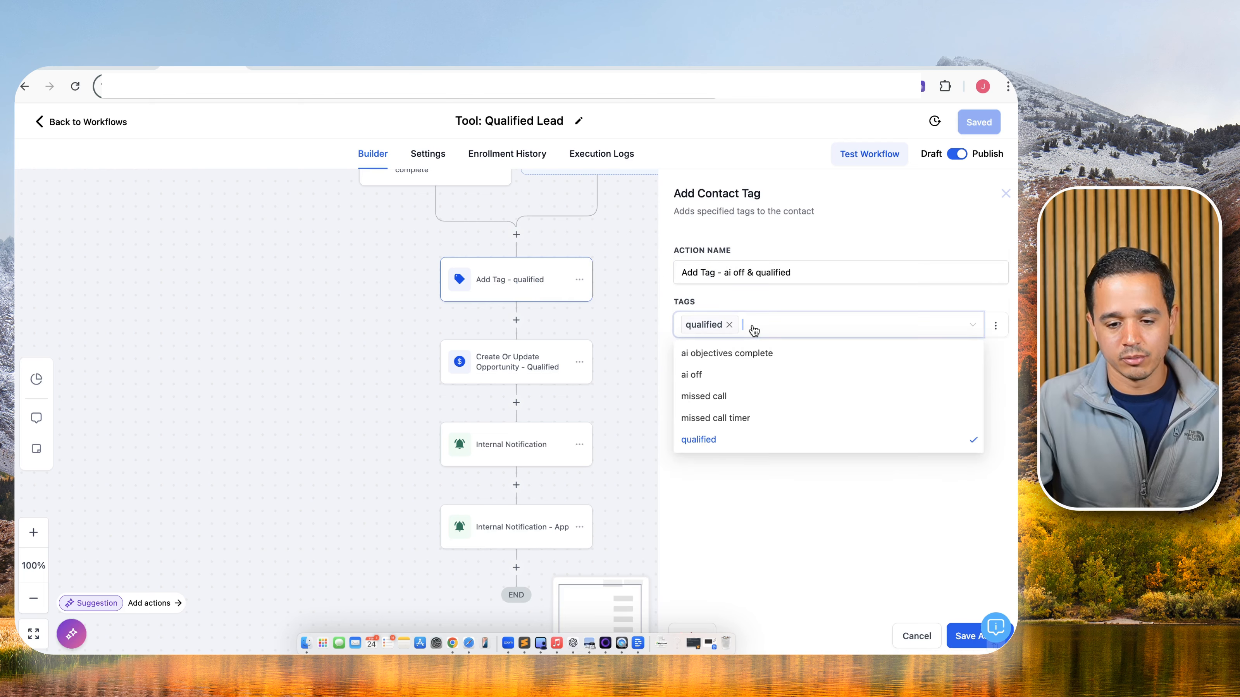
click(742, 374)
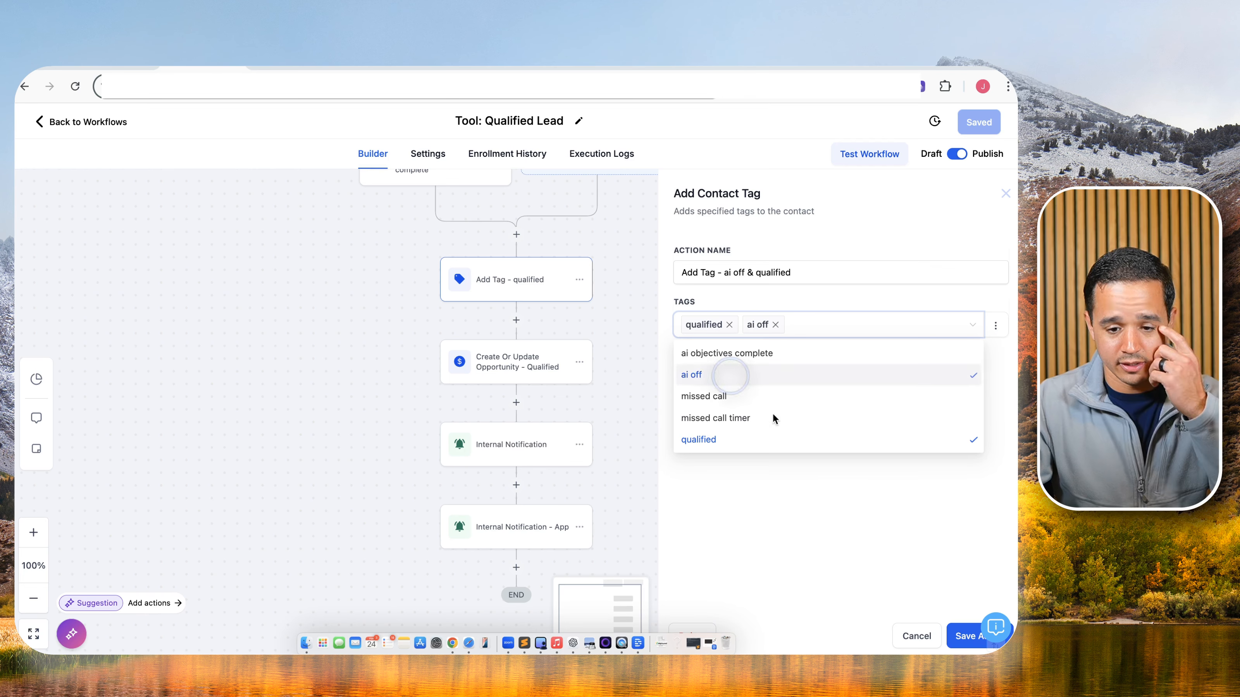
click(966, 636)
Save the workflow and switch over to the tldraw planning map.
click(982, 122)
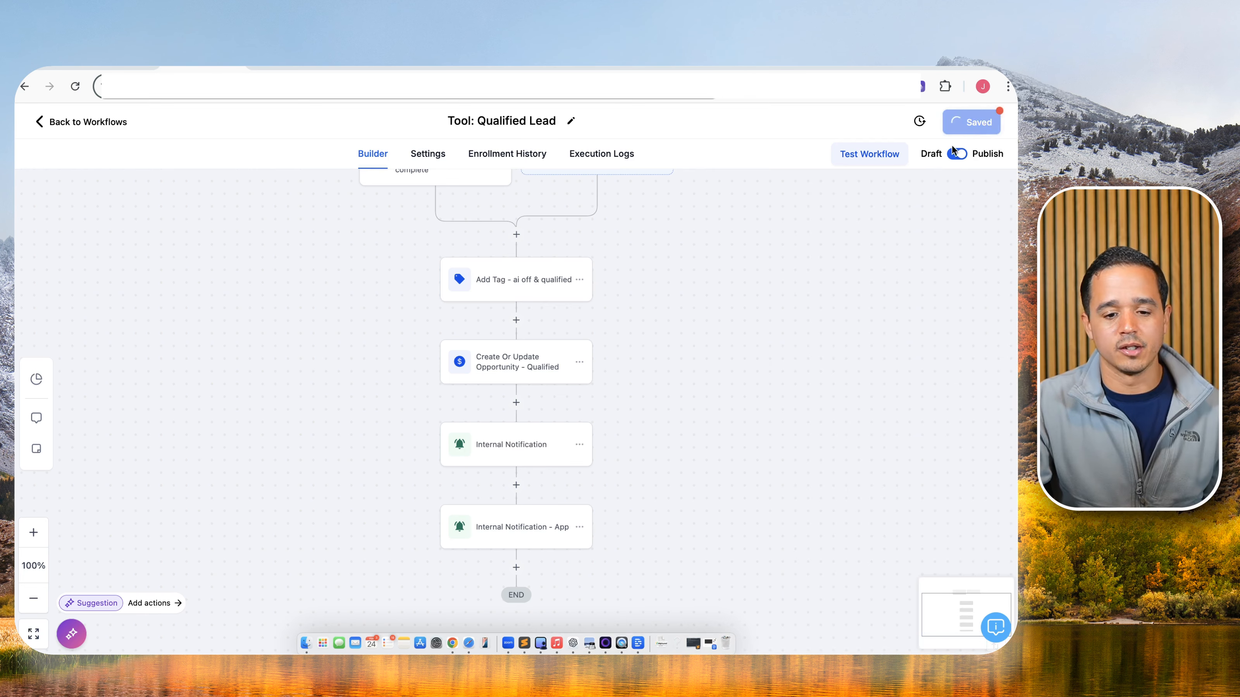
scroll(590, 324, down, 3)
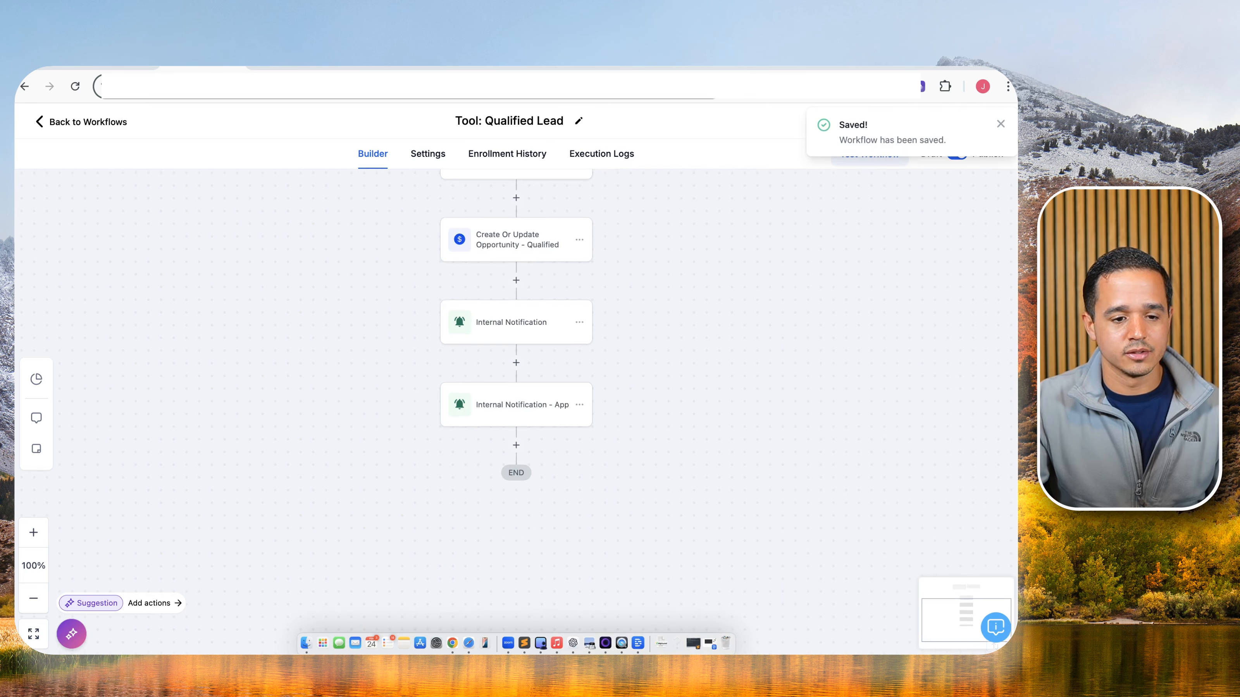
click(109, 67)
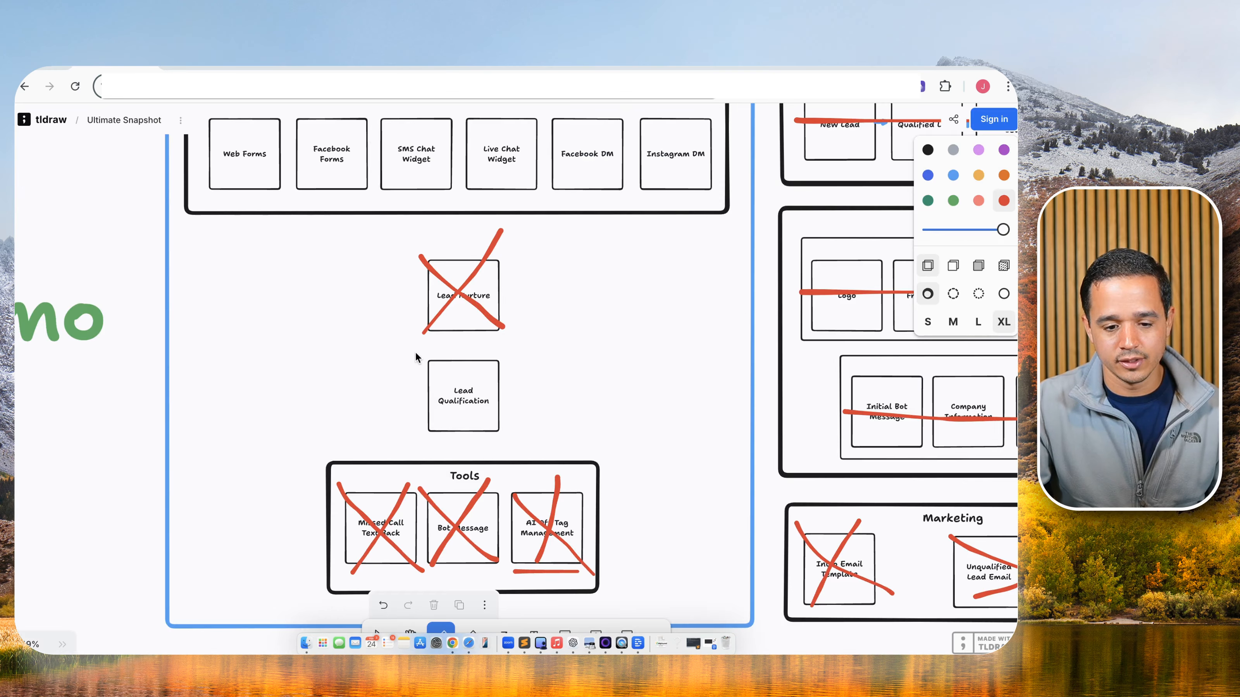
Cross out Lead Qualification with a red X, then return to the HighLevel workflows list.
drag(416, 353, 500, 423)
drag(492, 348, 438, 432)
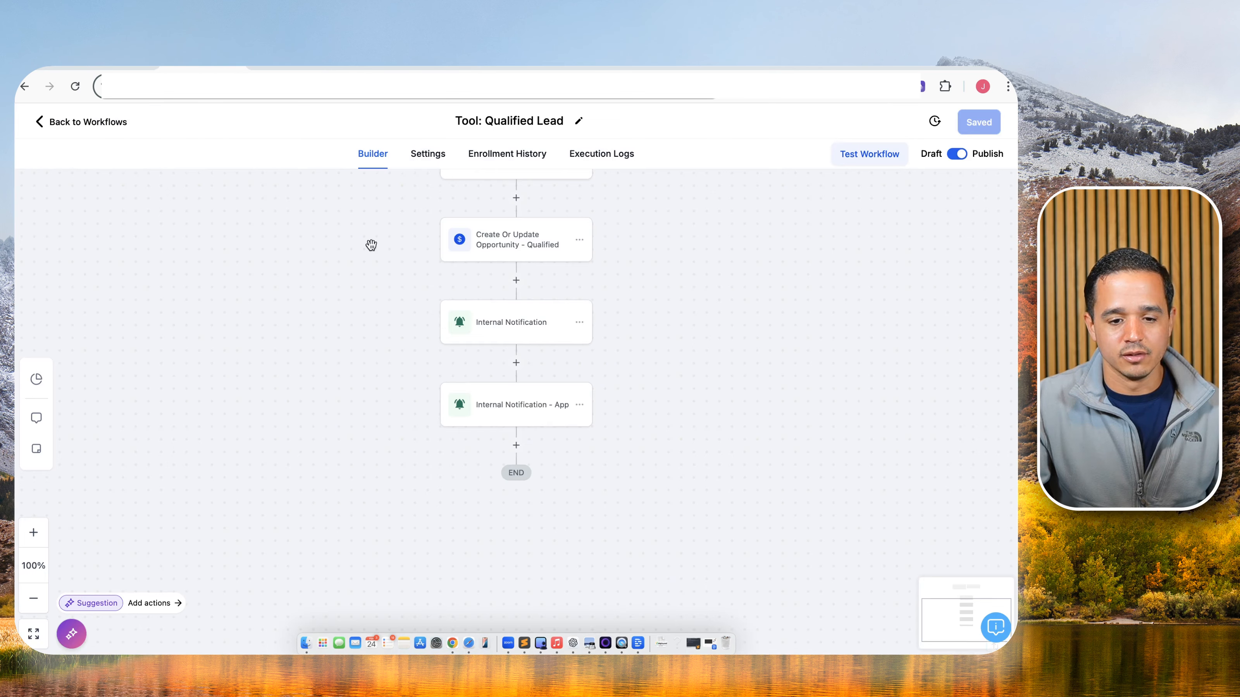
click(70, 117)
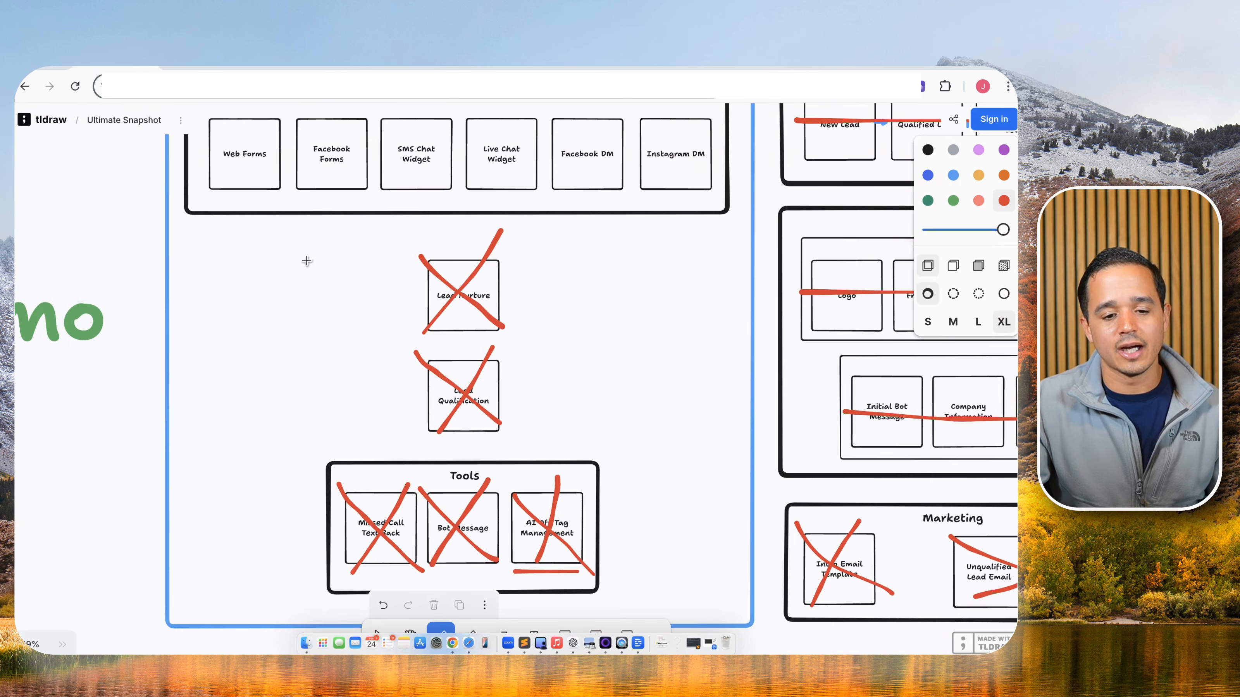
scroll(307, 259, up, 3)
scroll(376, 255, up, 4)
scroll(396, 256, up, 4)
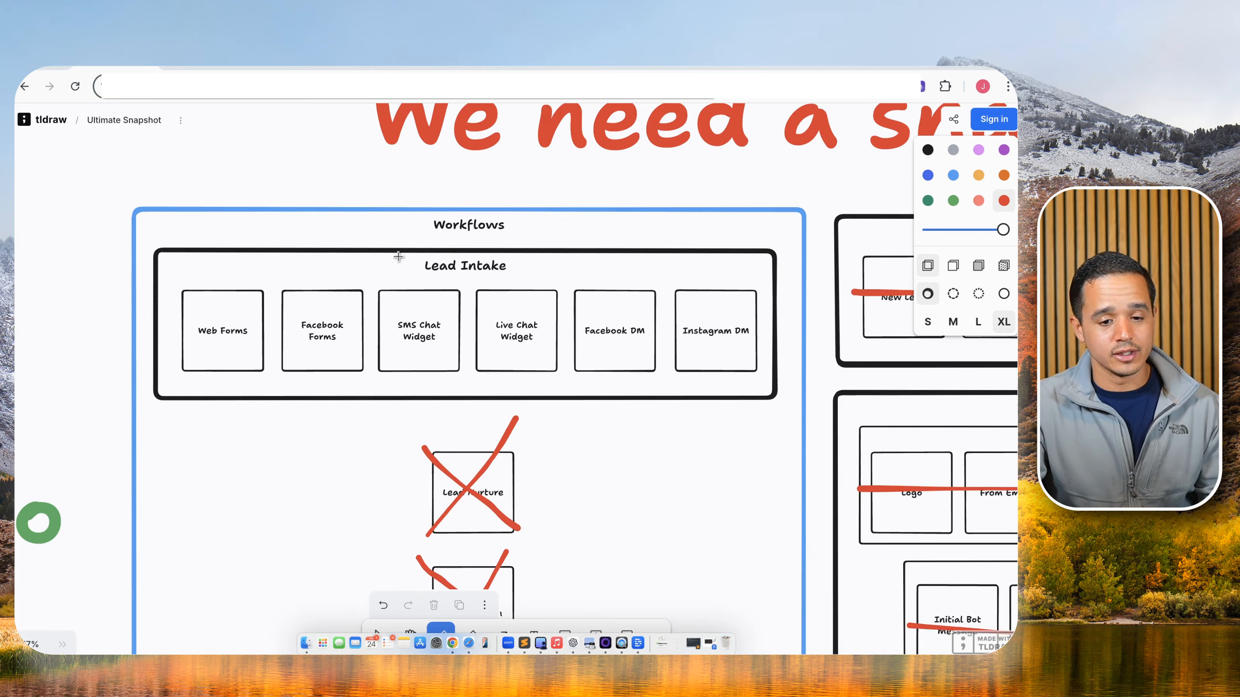
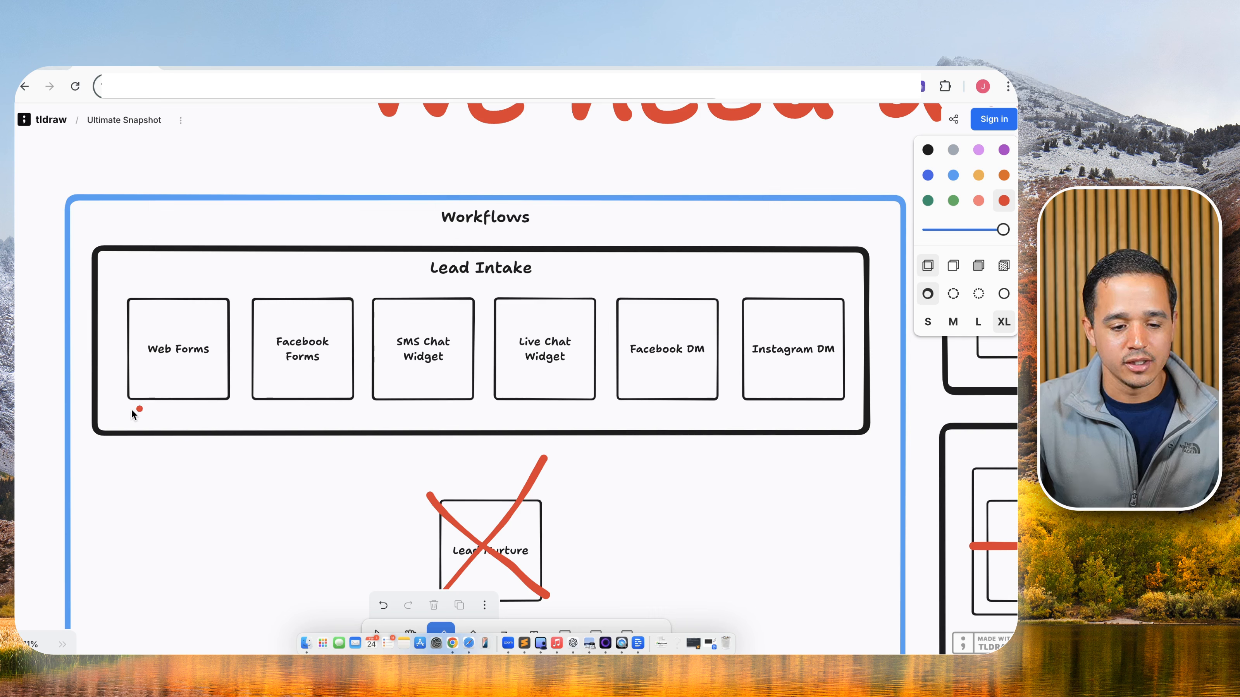
Underline Web Forms through SMS Chat Widget in red and the last three Lead Intake boxes in light blue, undoing a stray stroke.
drag(131, 410, 356, 410)
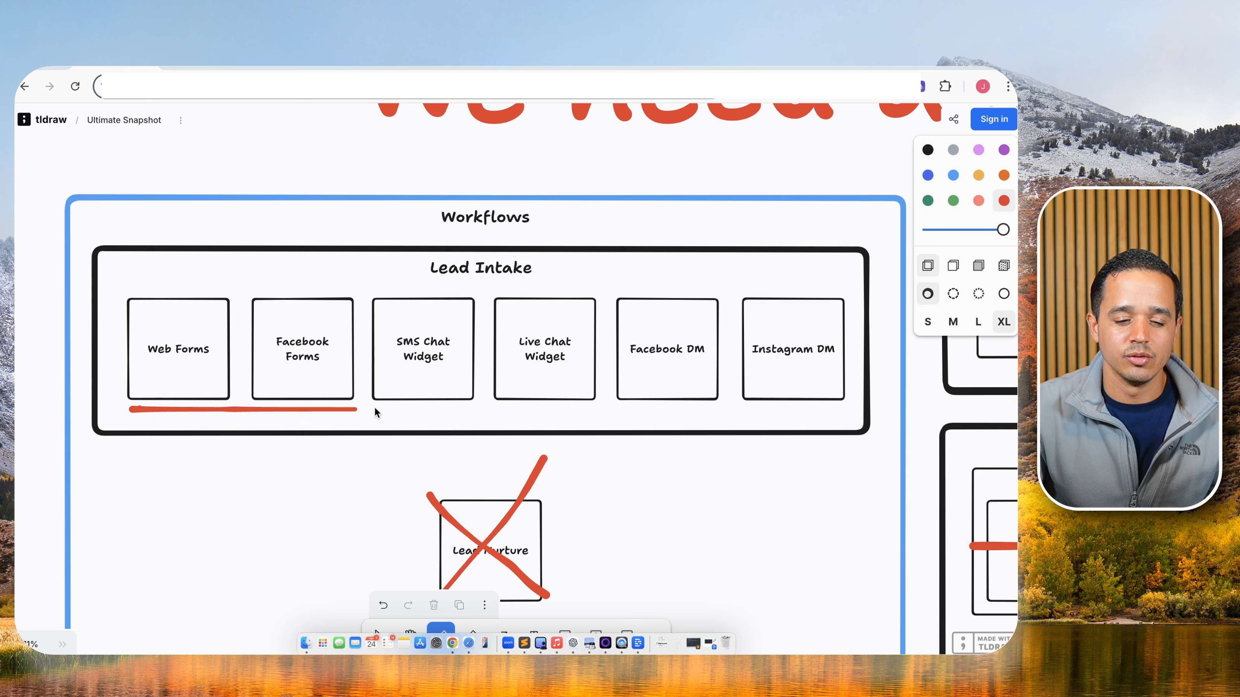
drag(377, 410, 468, 408)
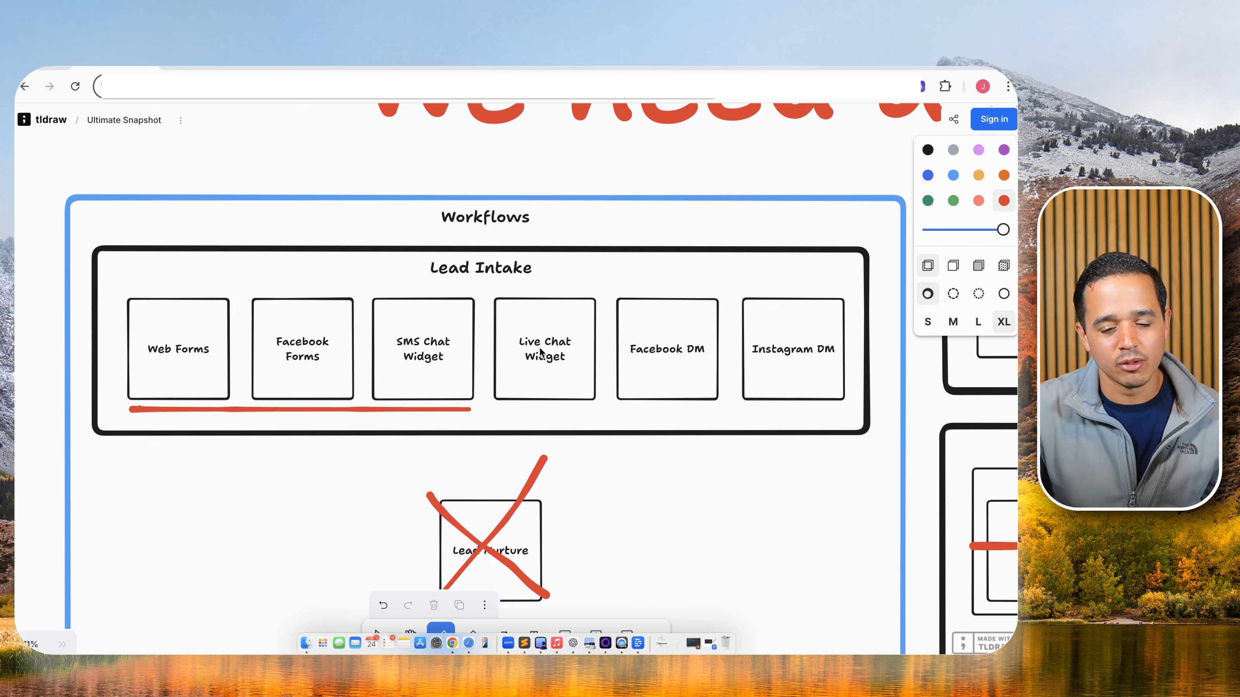
click(953, 175)
drag(498, 409, 840, 415)
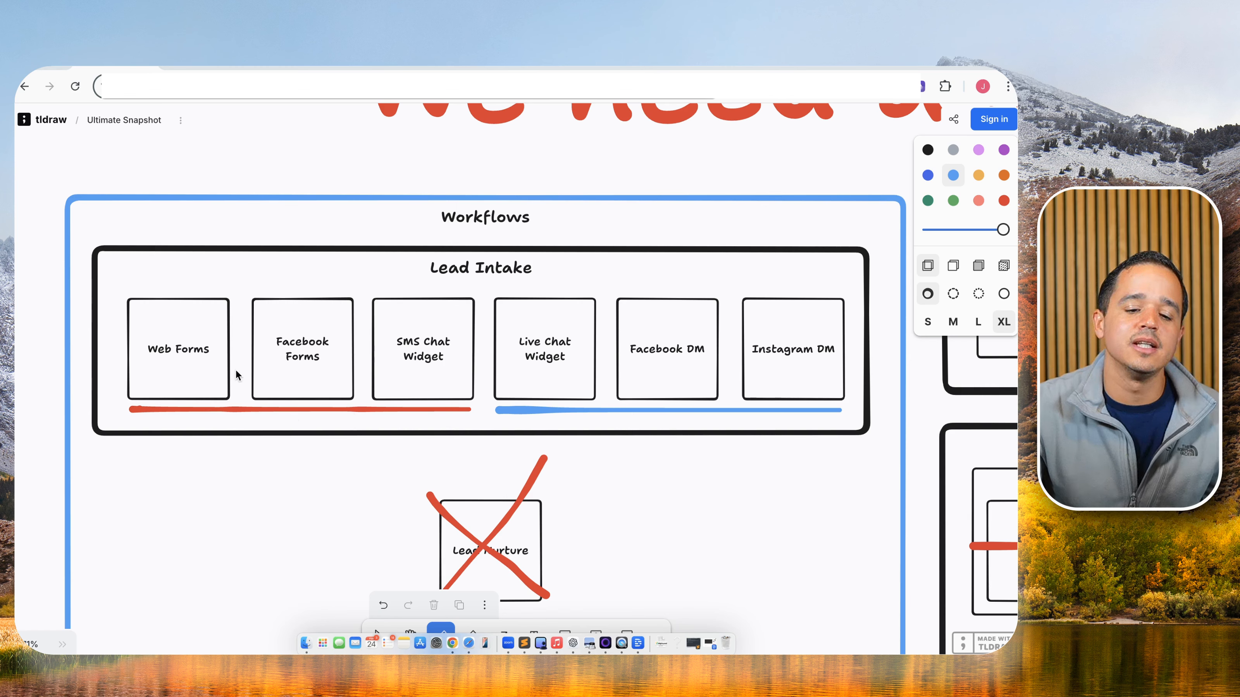
drag(568, 300, 567, 410)
key(super+z)
key(super+z)
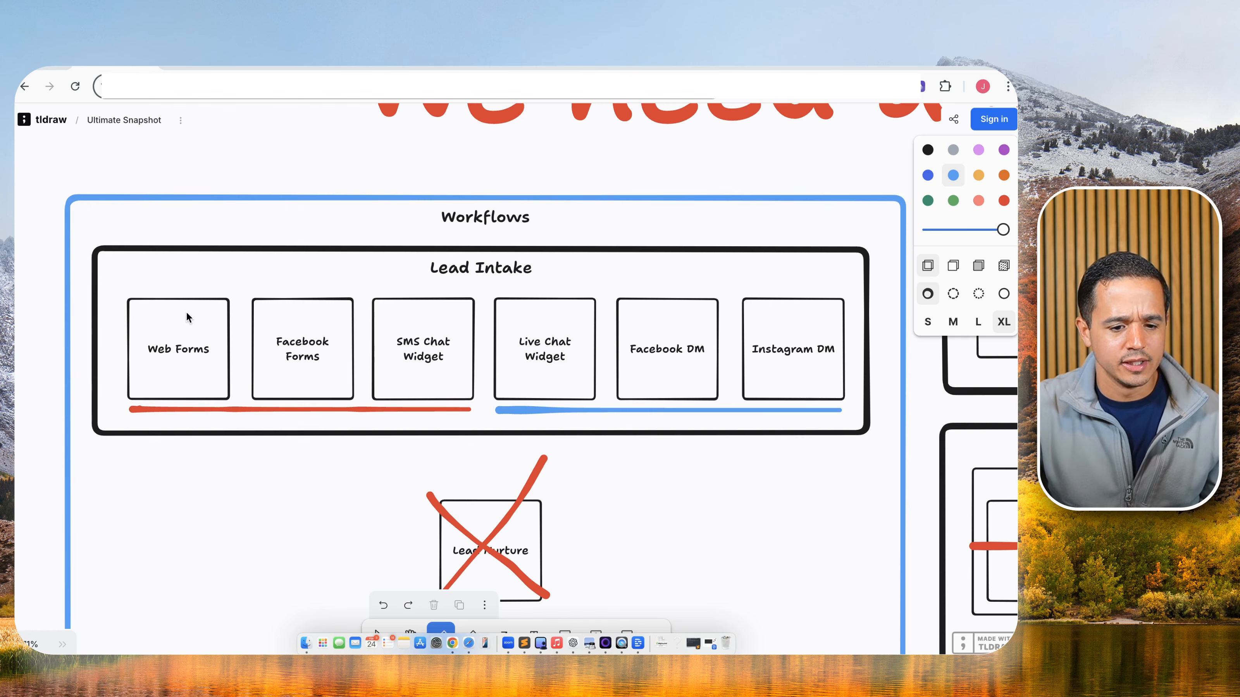
Create a new workflow from scratch from the Workflow List.
click(193, 66)
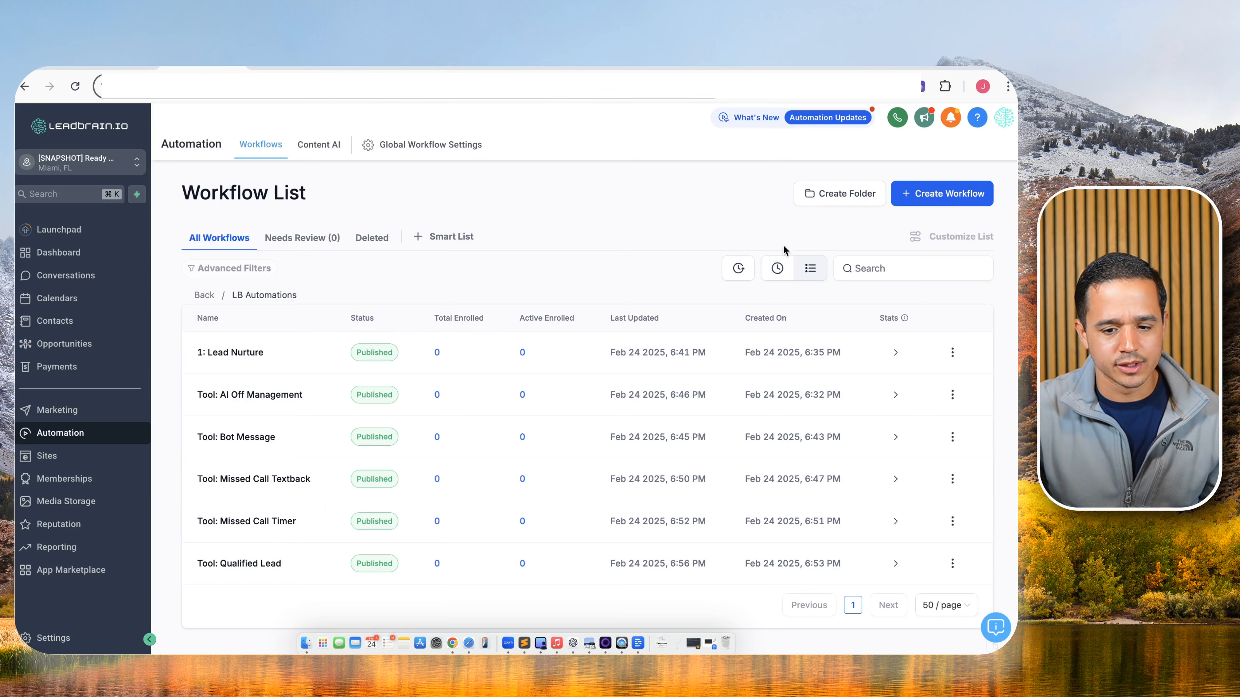
click(935, 199)
click(900, 244)
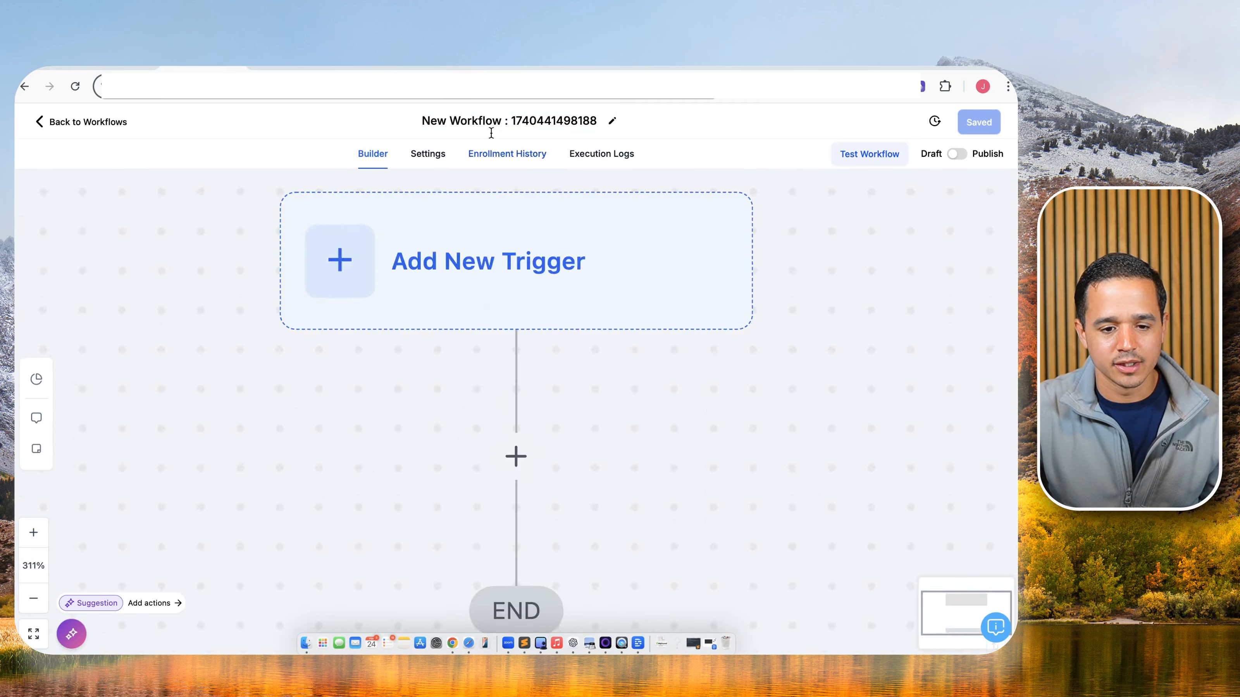
Rename the workflow to '0: [TEMPLATE] Form Intake'.
triple_click(496, 126)
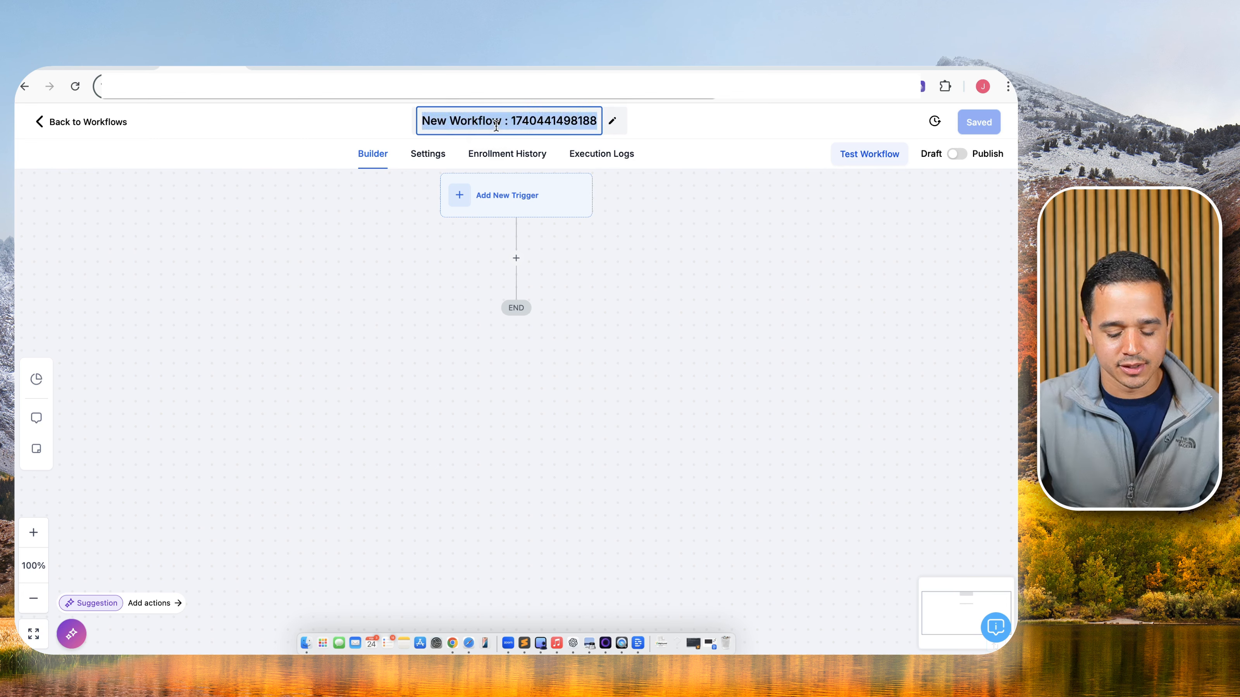
text(0:)
text( For)
key(BackSpace)
key(BackSpace)
key(BackSpace)
text([]TEMPL)
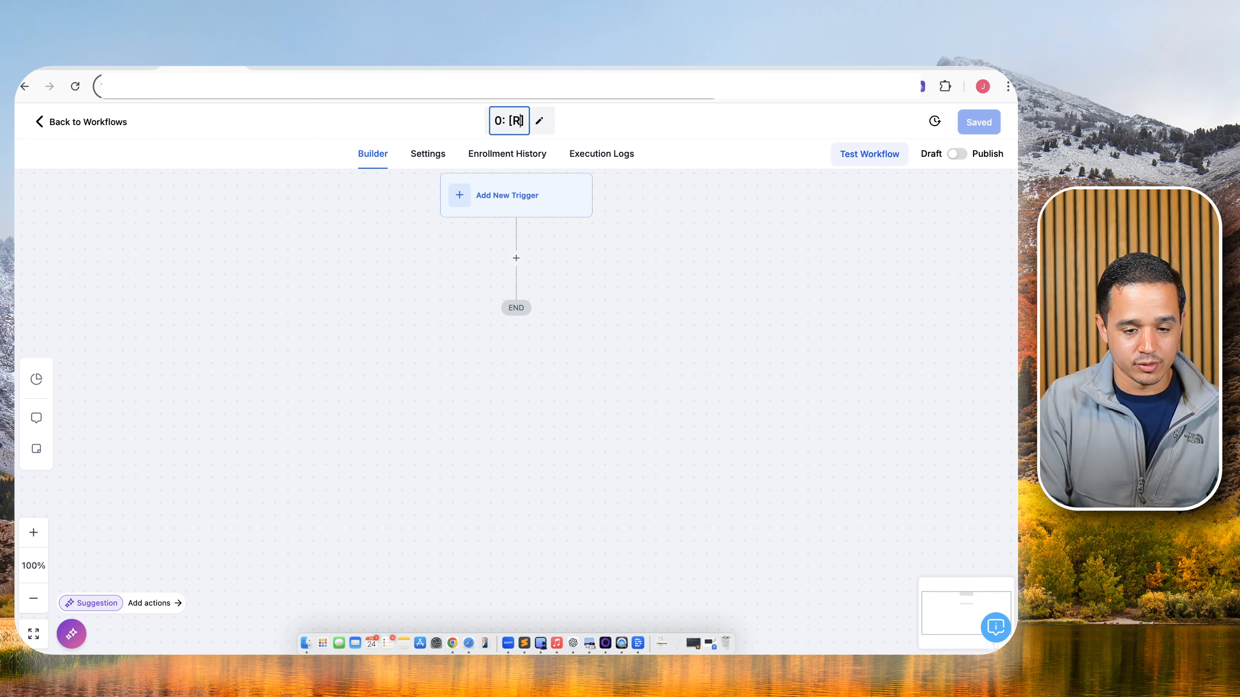
text(ATE)
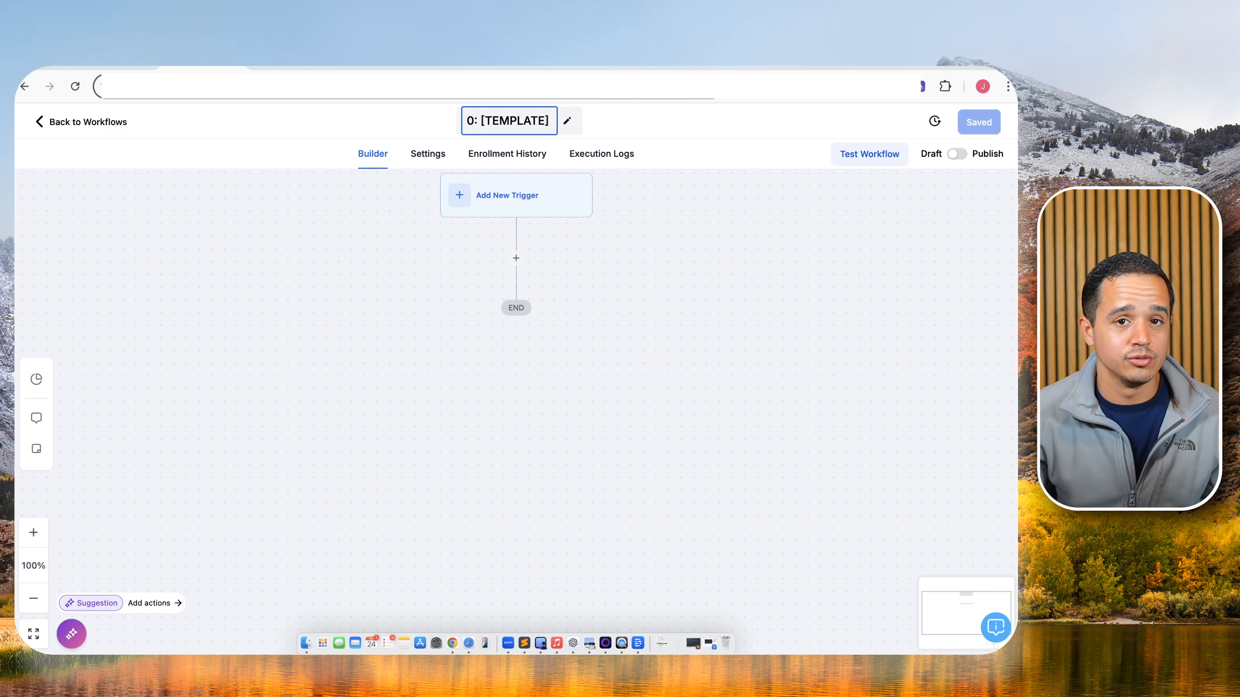
text(Fo)
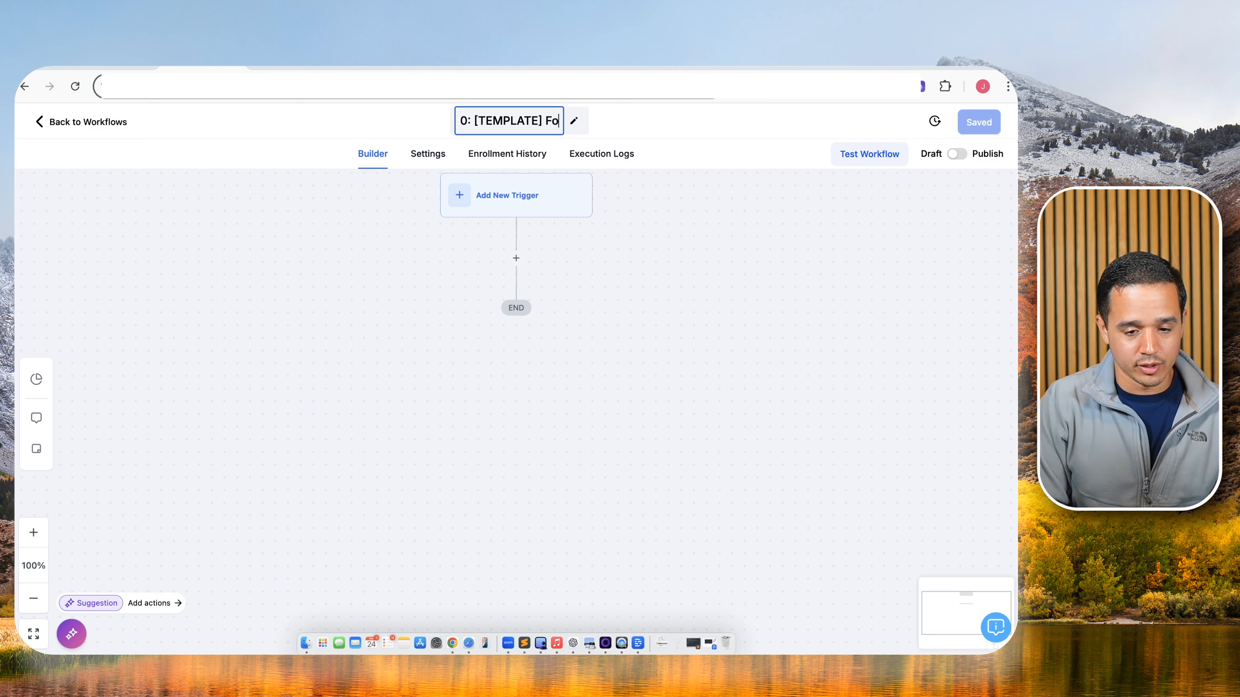
text(rm Intake)
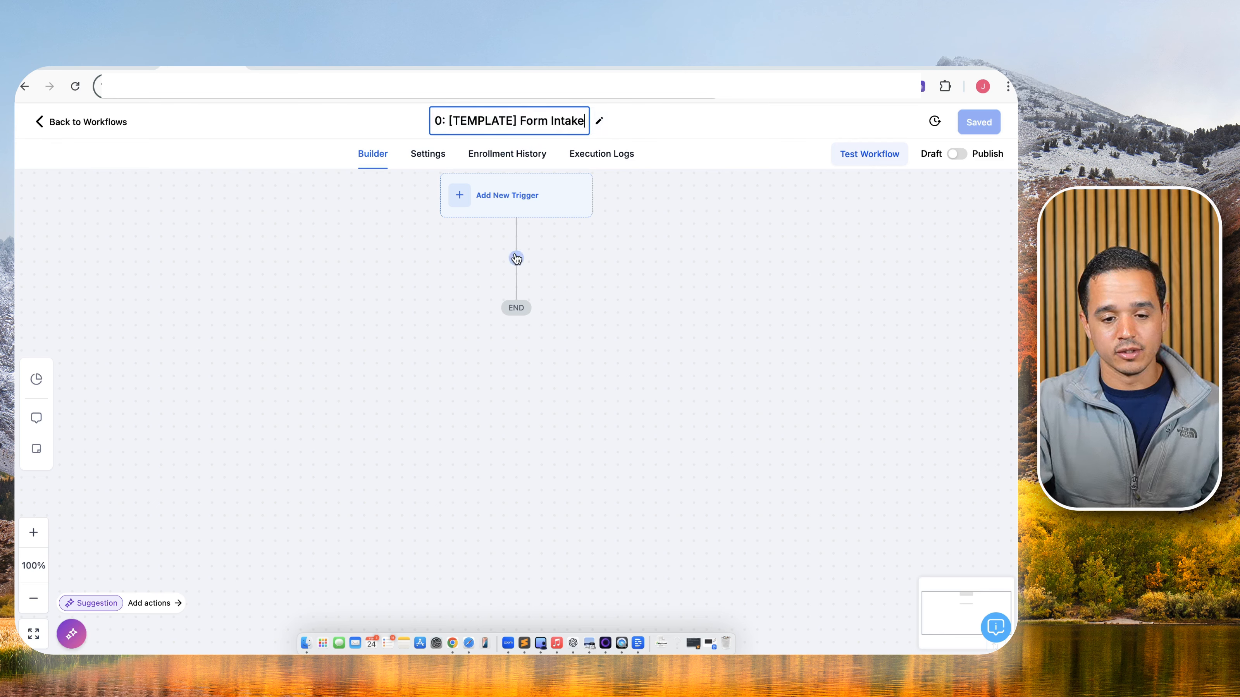
key(Return)
click(450, 201)
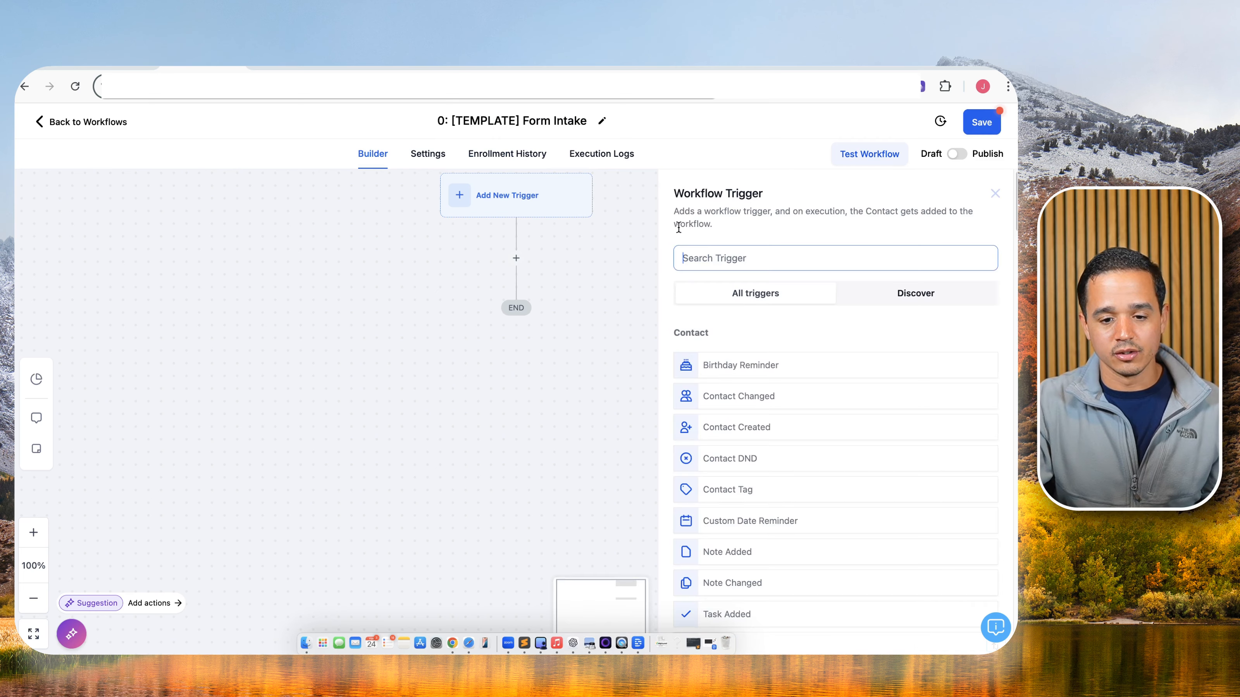
text(form)
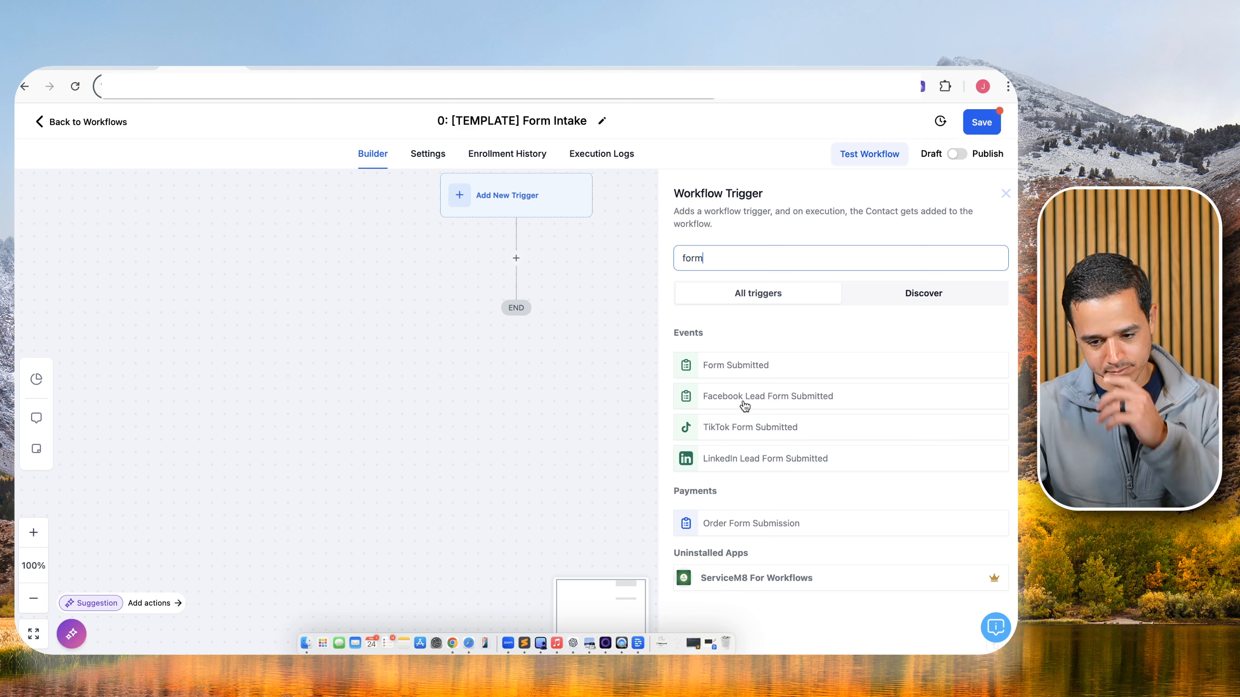
click(545, 316)
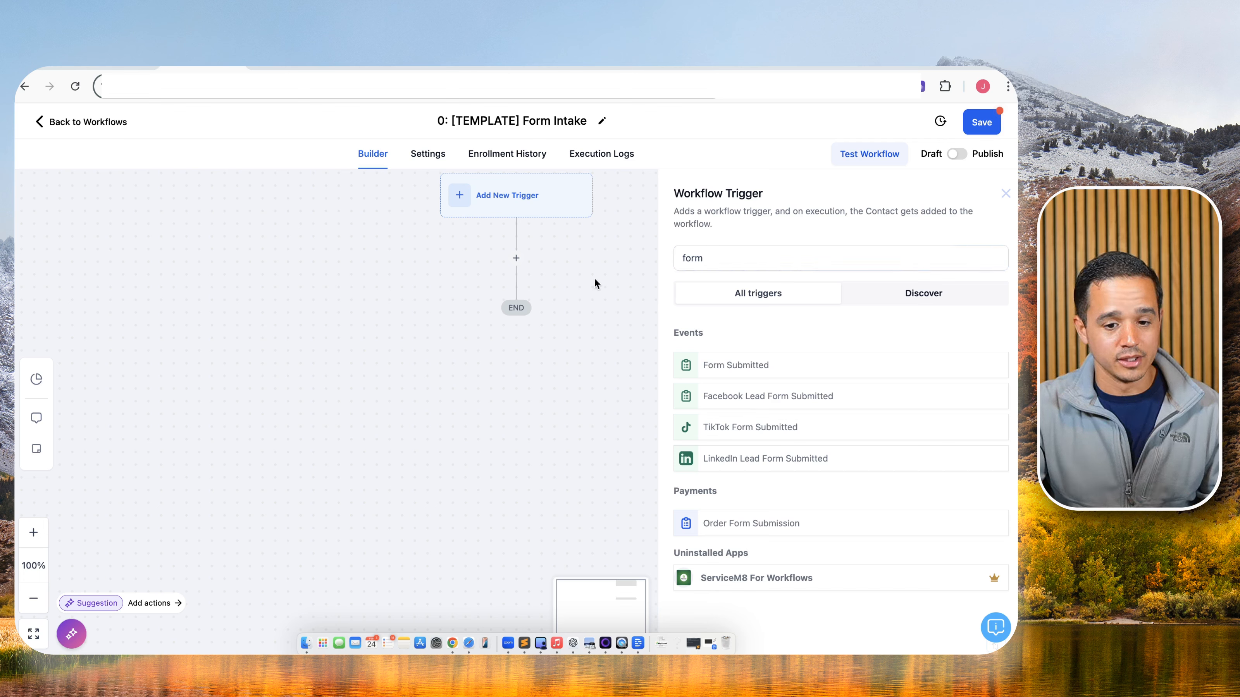
click(1003, 190)
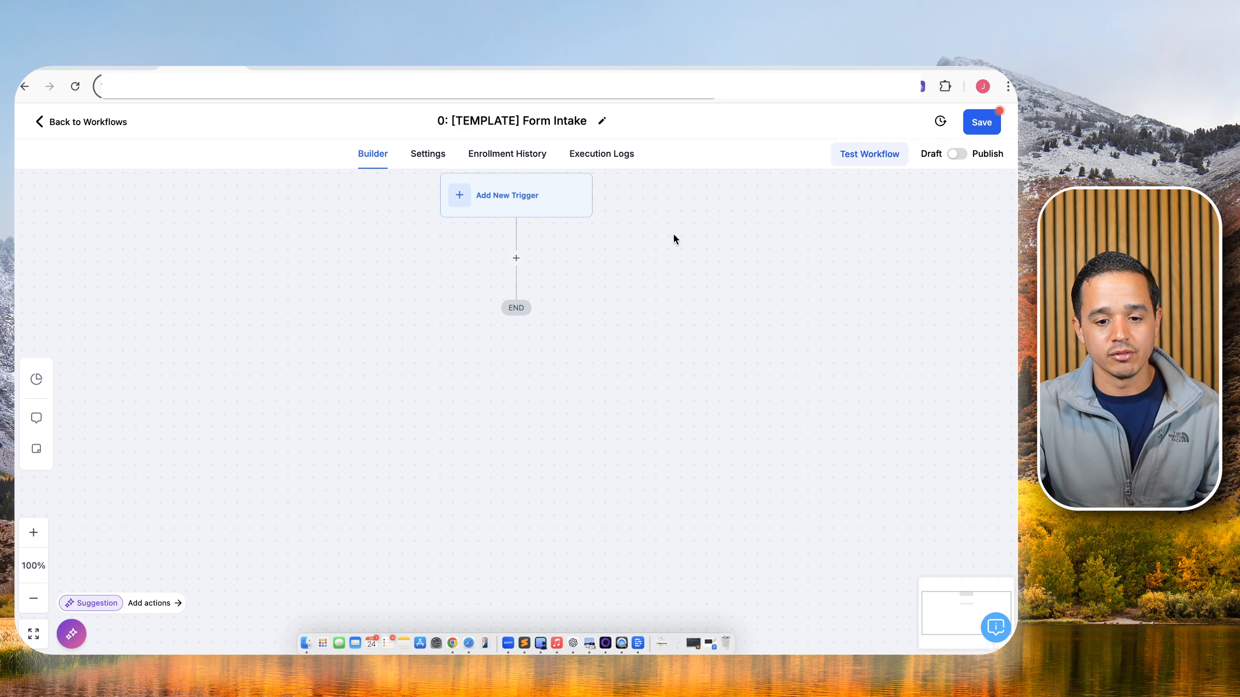
Add an Add Contact Tag action named 'Add Tag - intake' that applies a newly created 'intake' tag.
click(516, 258)
text(tag)
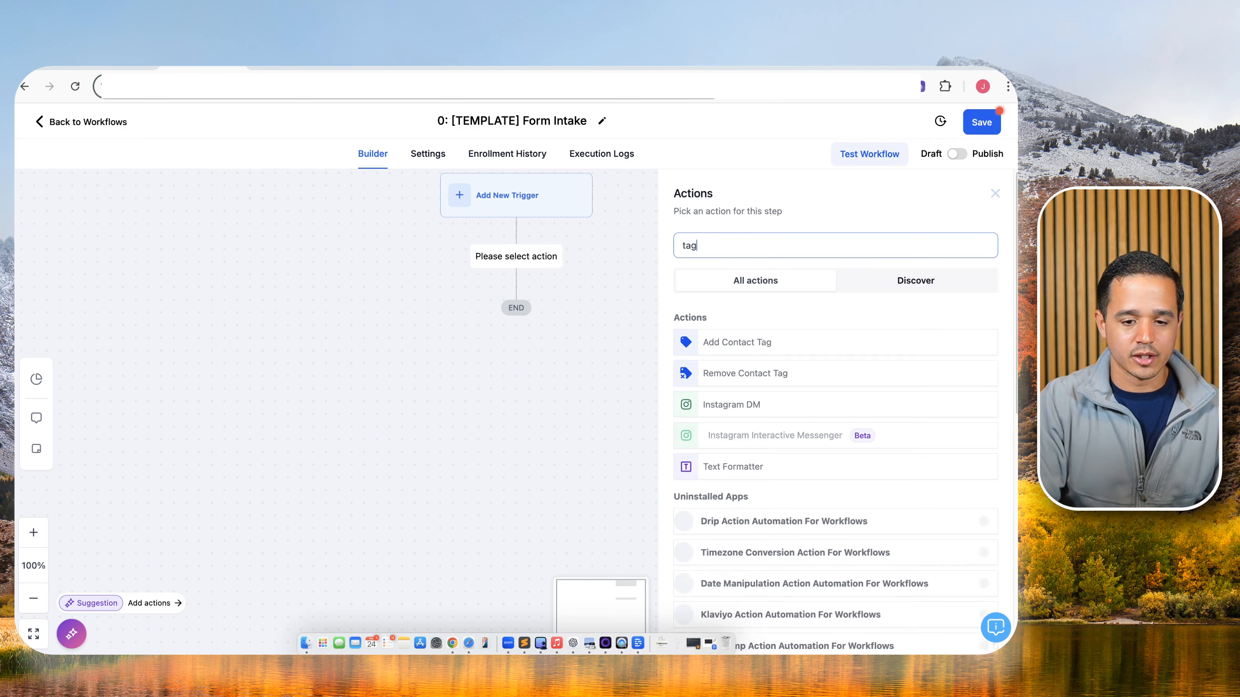
click(769, 345)
click(764, 275)
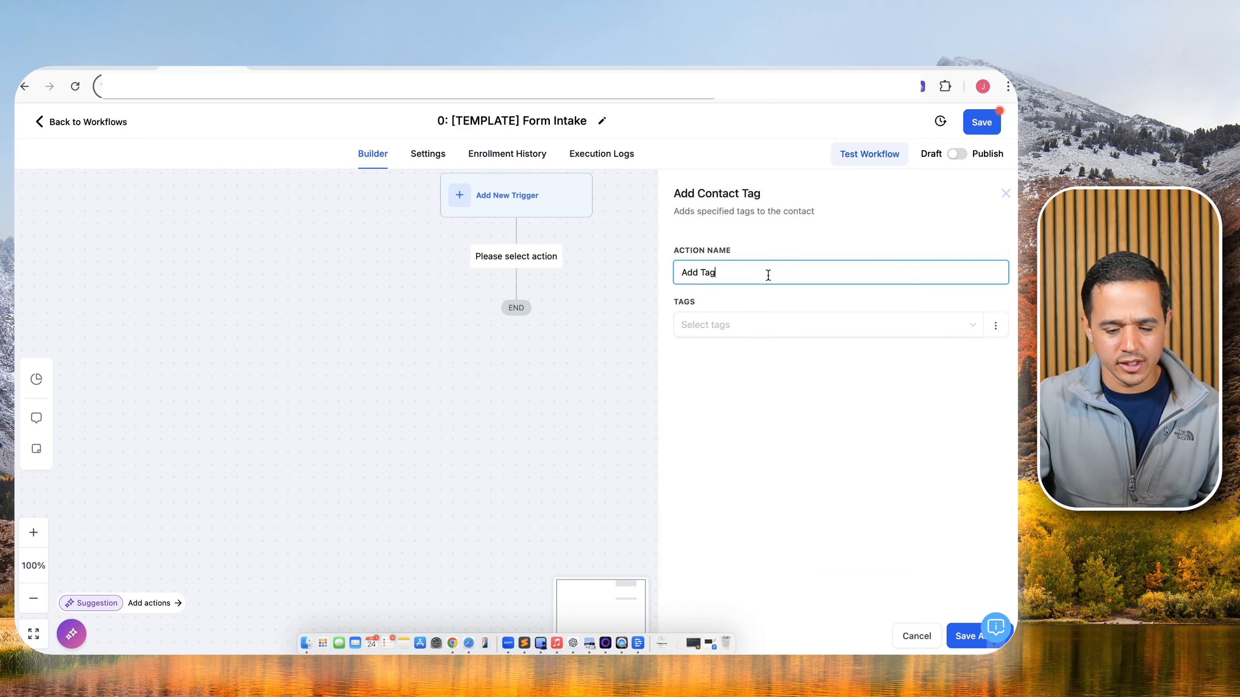
text(- tag)
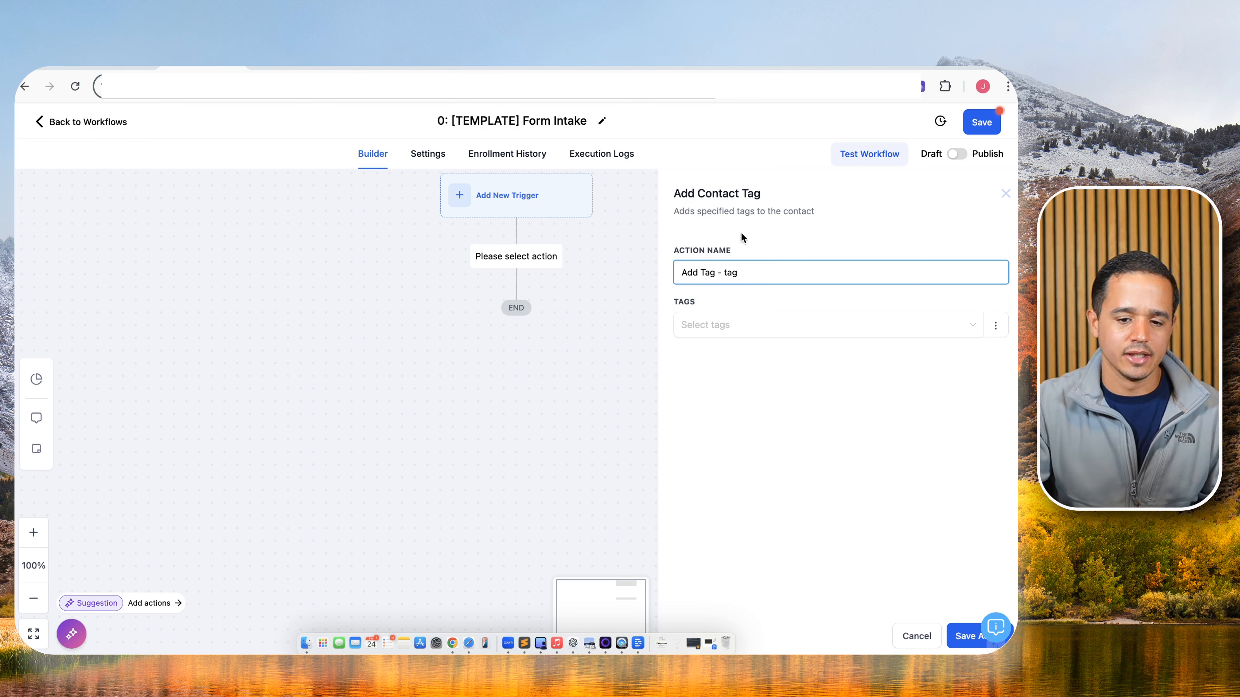
key(BackSpace)
key(BackSpace)
key(BackSpace)
text(intake)
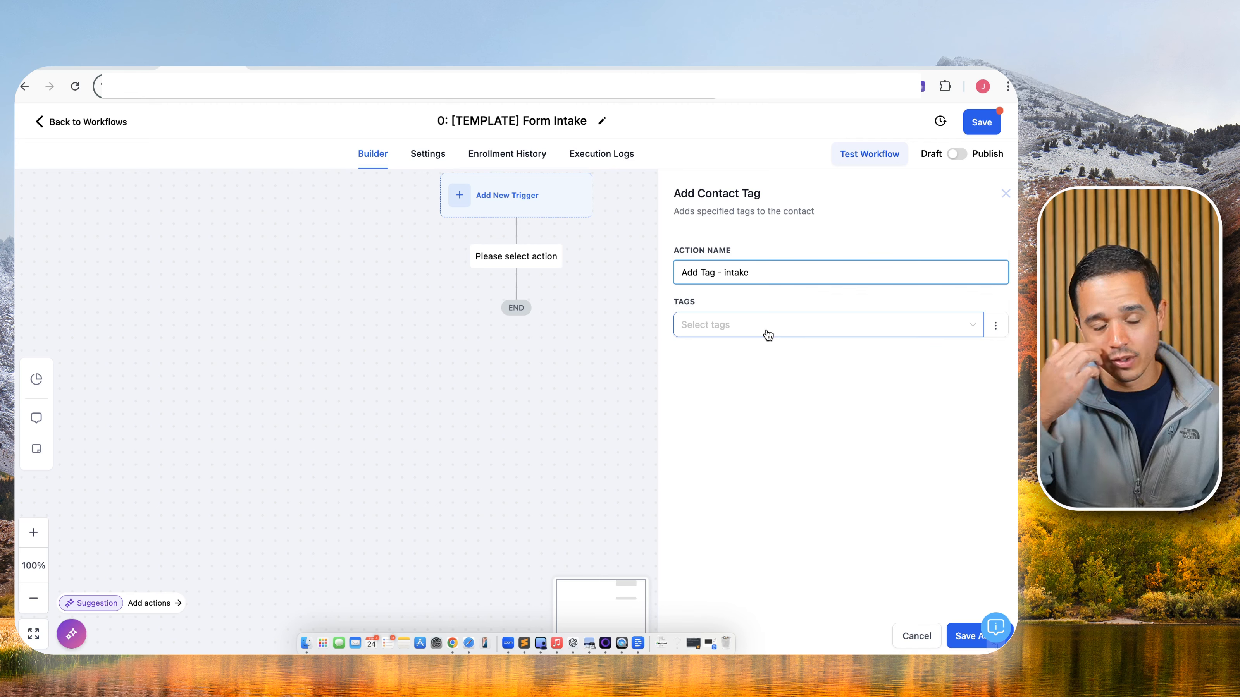
click(768, 335)
text(intake)
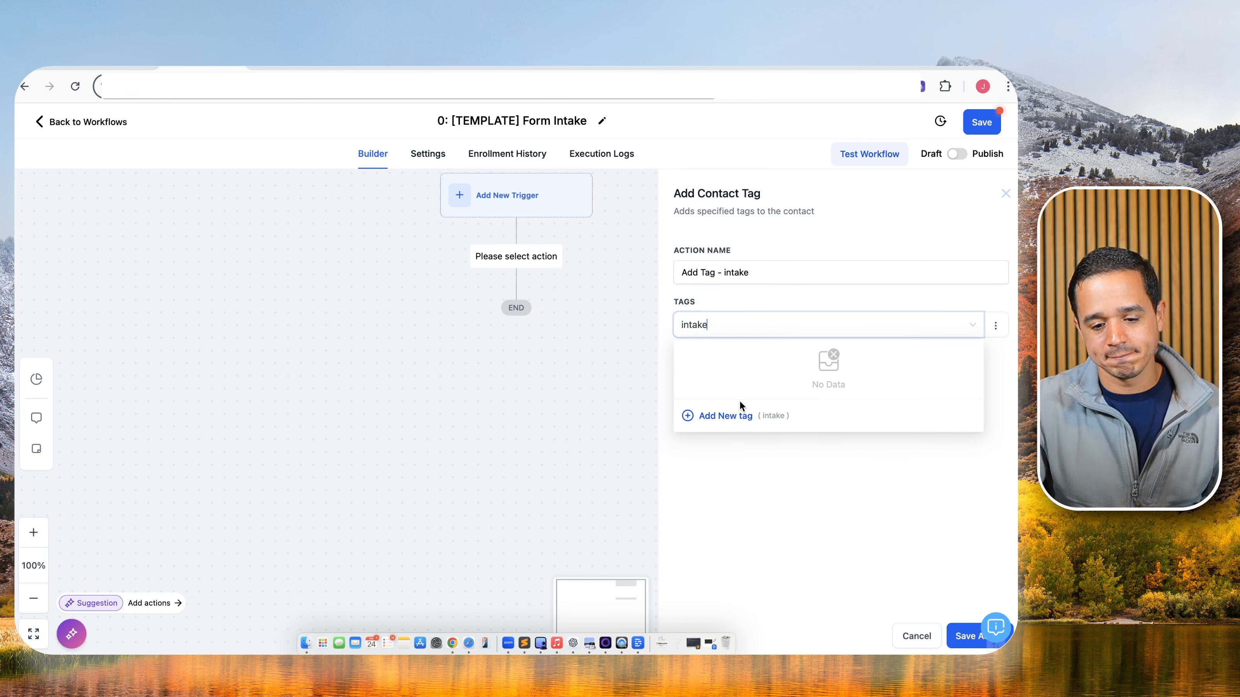
click(725, 416)
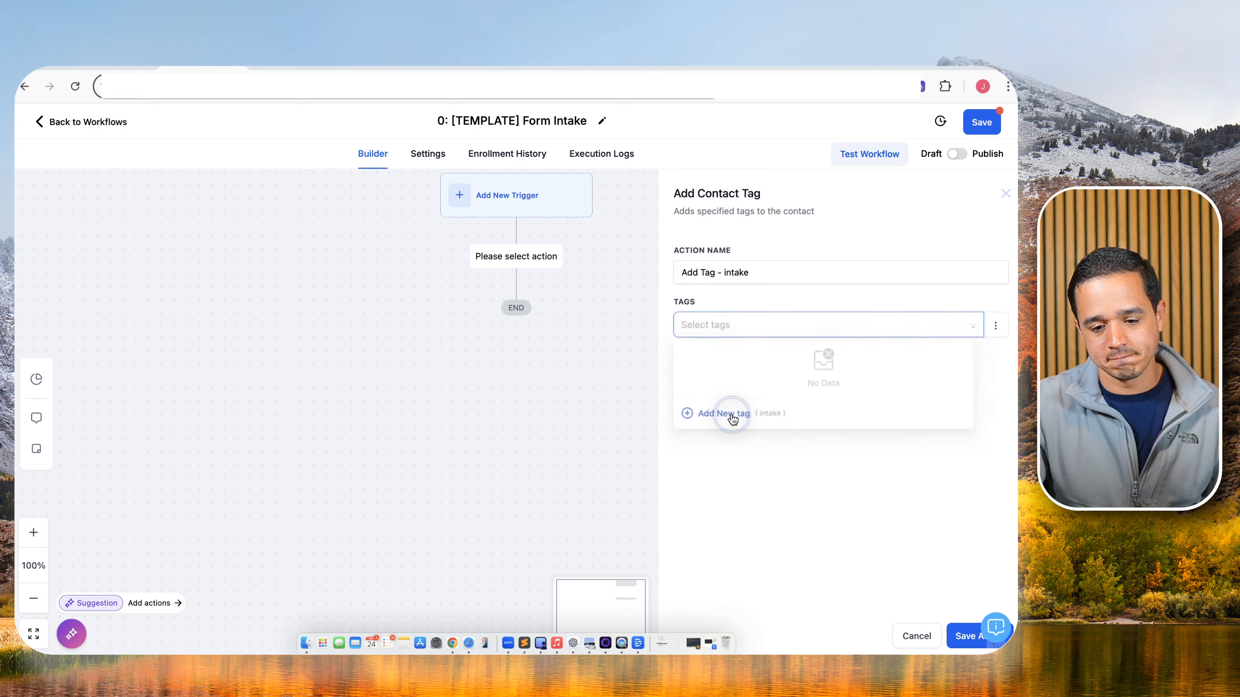
click(971, 636)
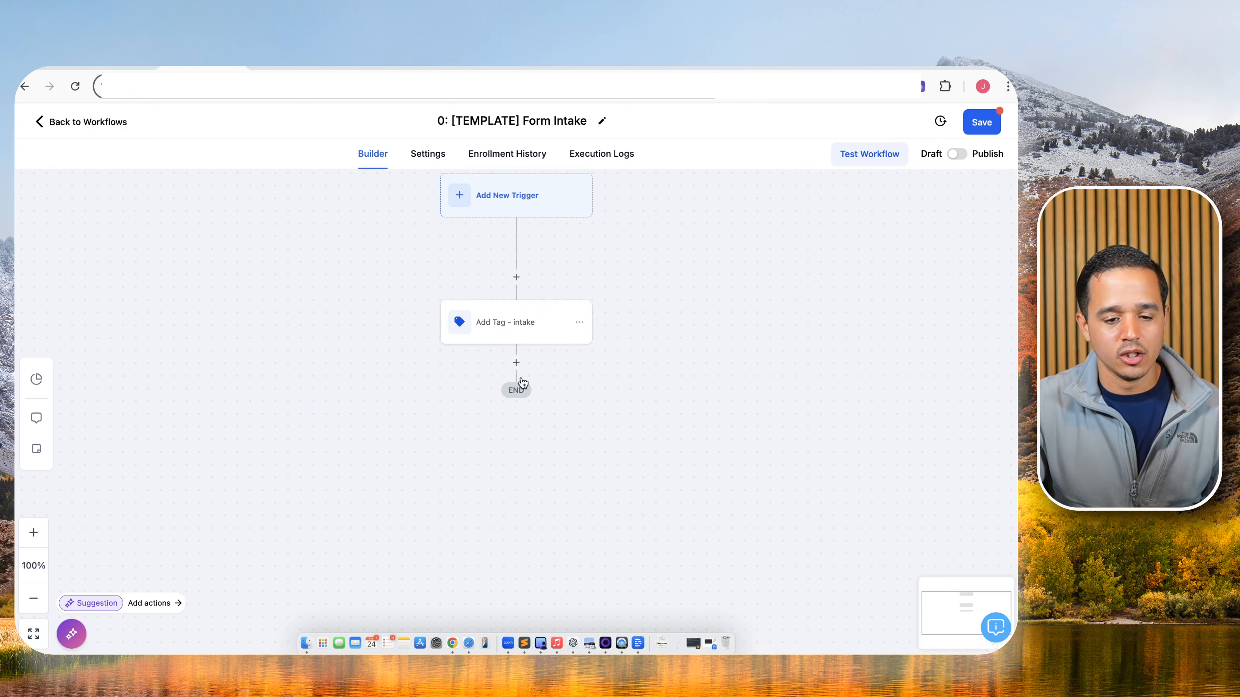
Add a Create Or Update Opportunity step named '- New Lead' in the Sales pipeline, New Lead stage.
click(517, 362)
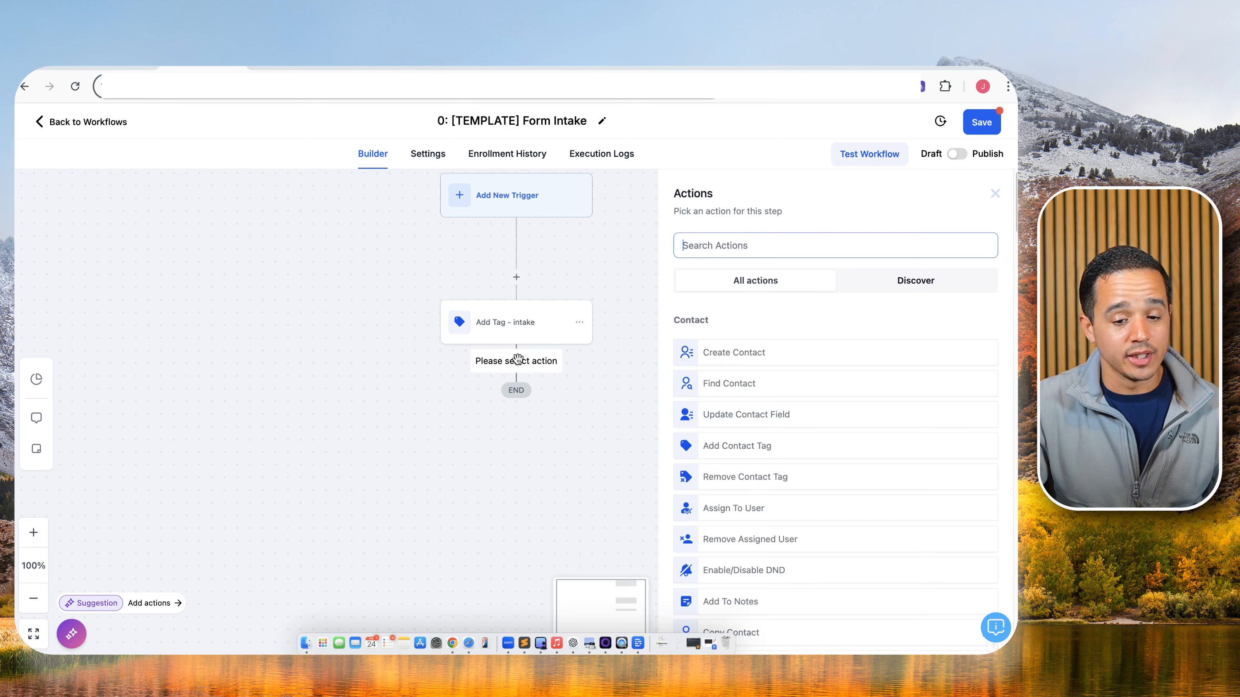
text(create)
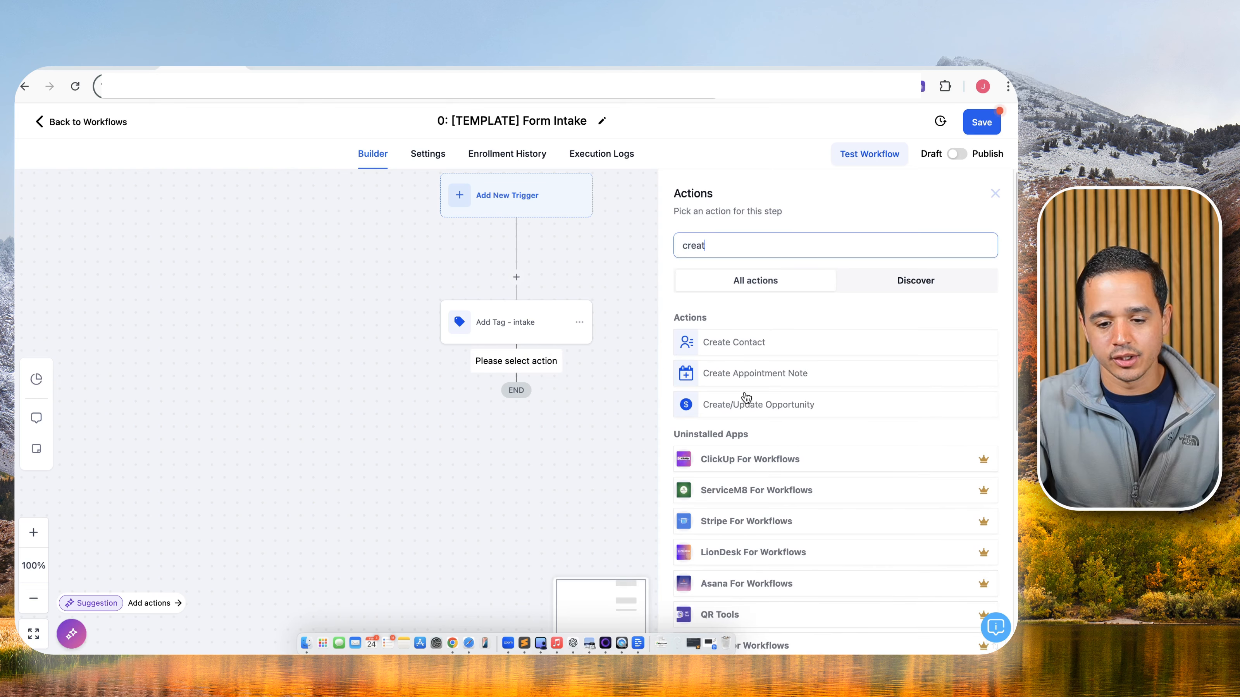
click(743, 404)
click(767, 272)
text(-)
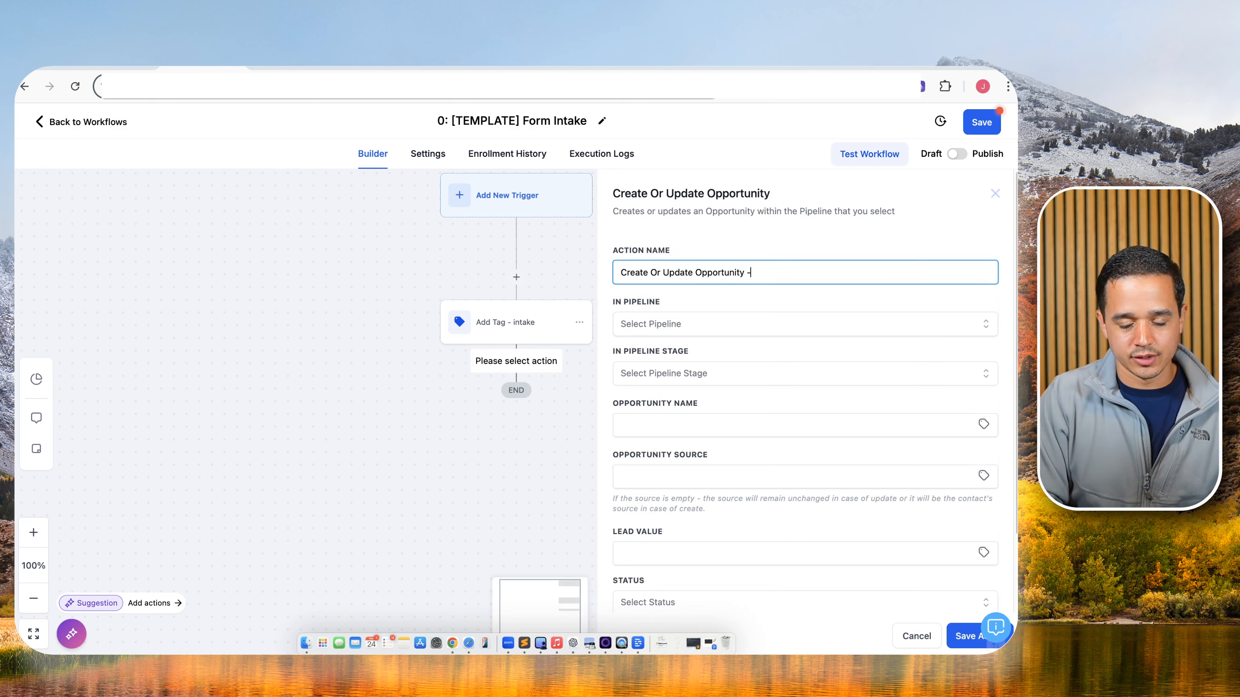
text( New Lead)
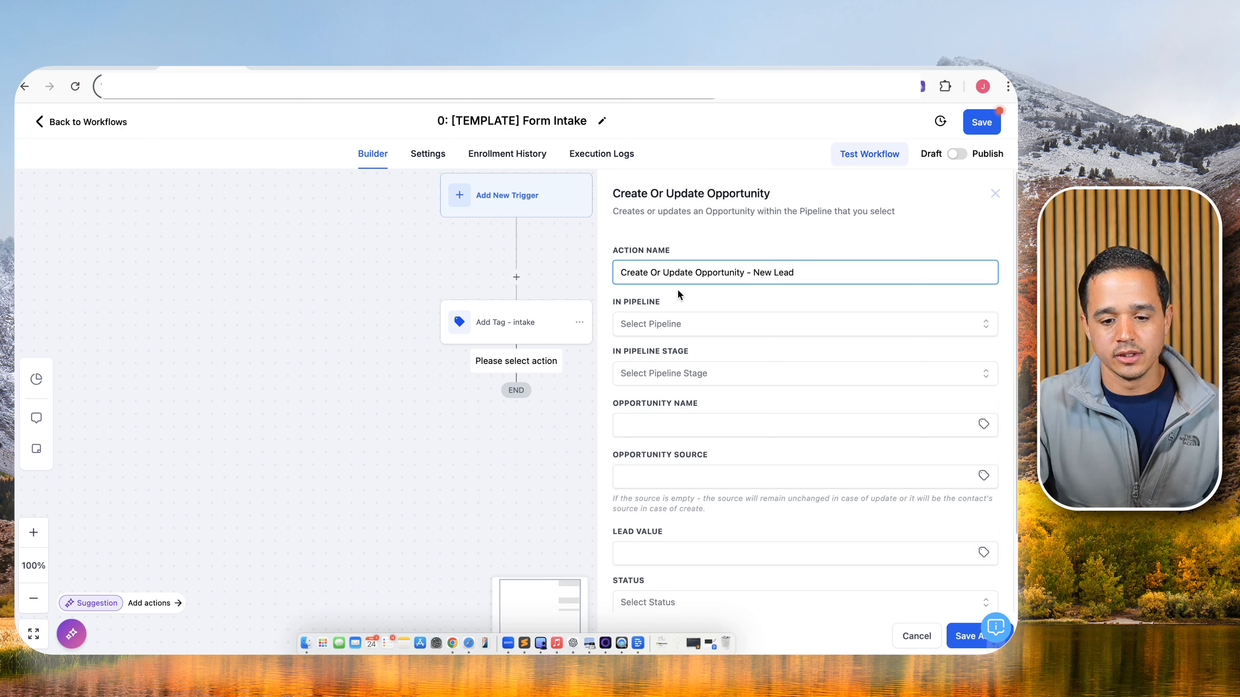
click(675, 320)
click(665, 383)
click(679, 374)
click(668, 430)
Set the opportunity name to the contact's full name, a dash, and phone.
click(984, 424)
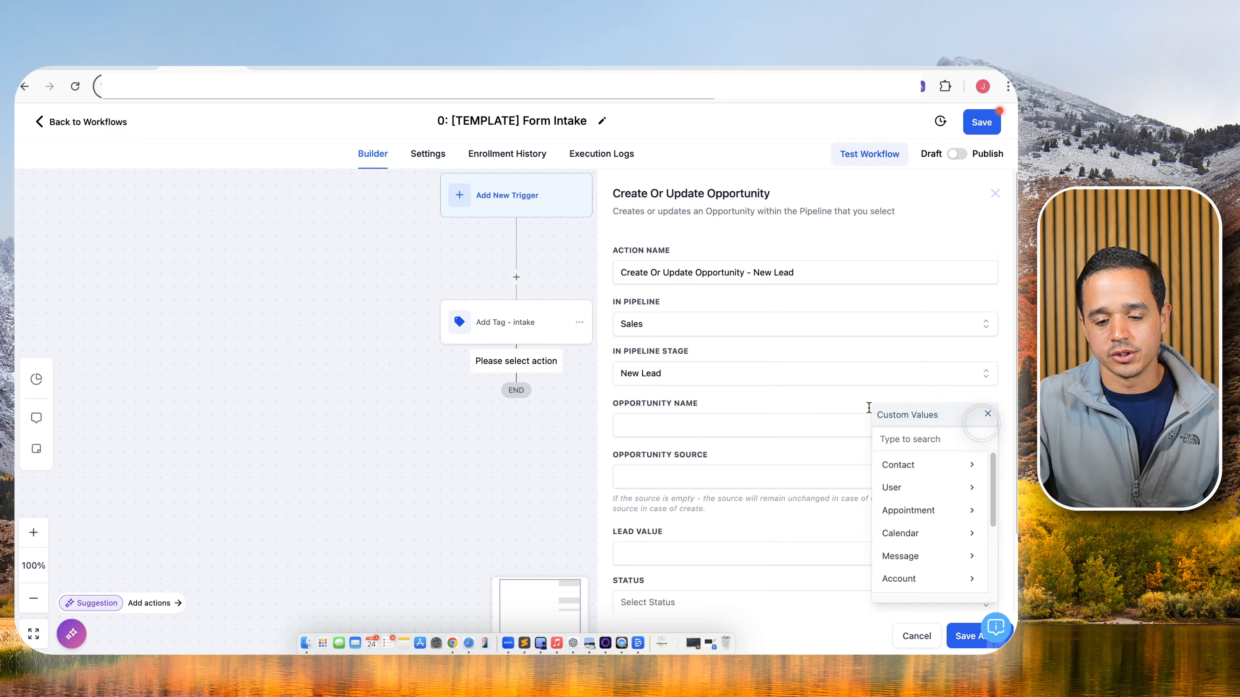
click(909, 465)
click(908, 465)
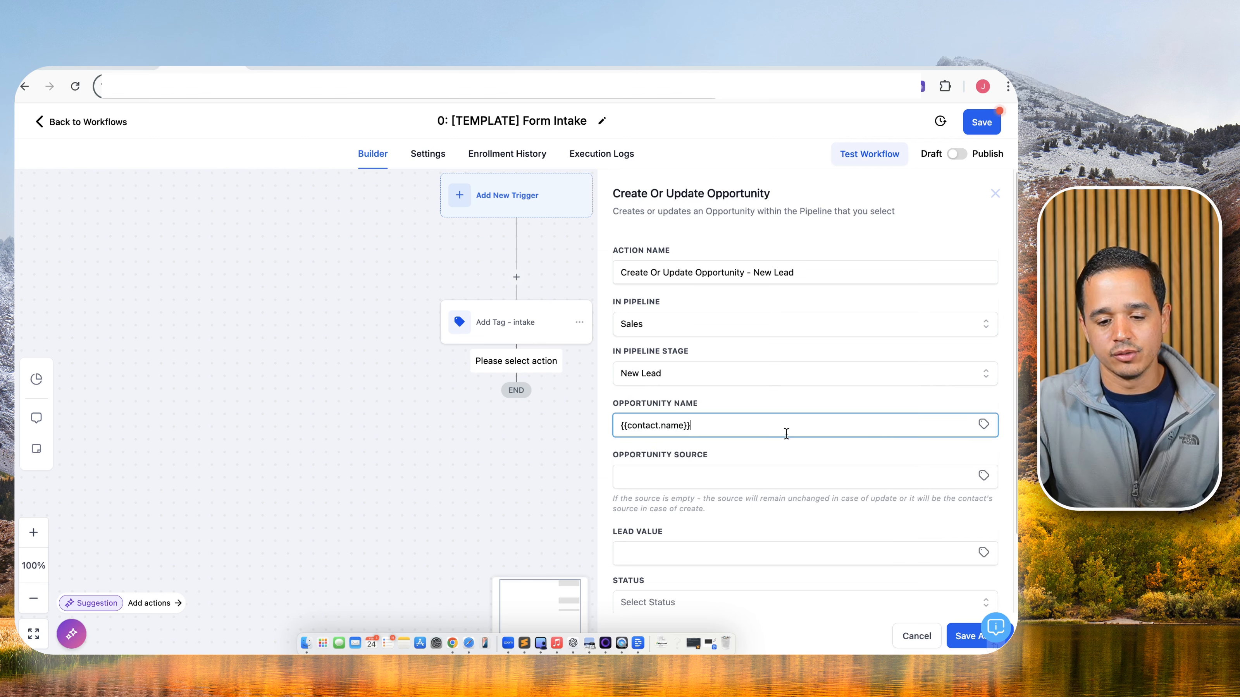
text(-)
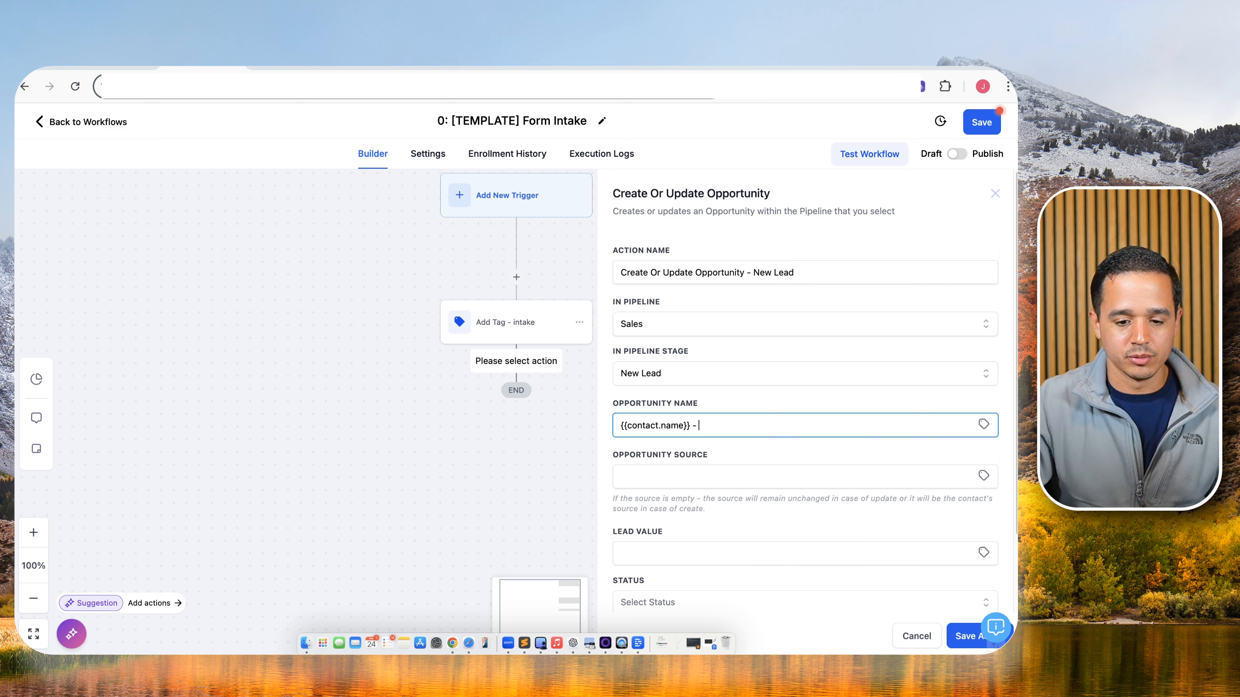
click(984, 424)
click(938, 465)
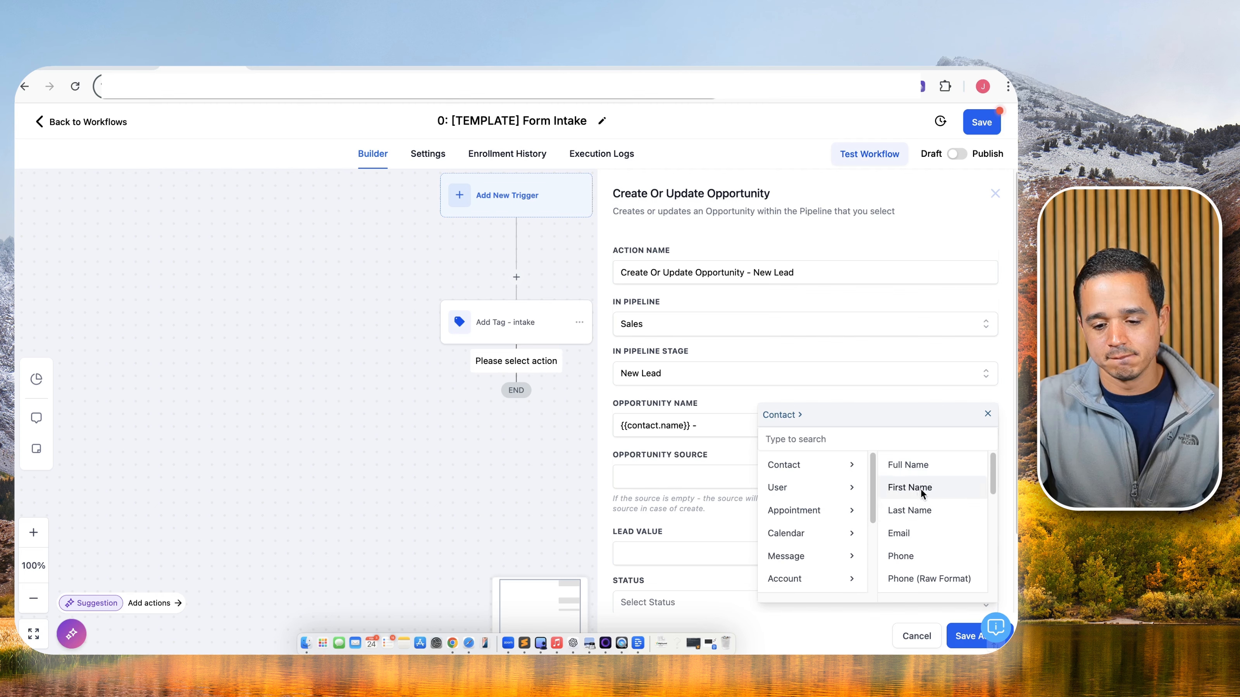
click(901, 556)
Set the opportunity status to open, then save the step and the workflow.
click(681, 477)
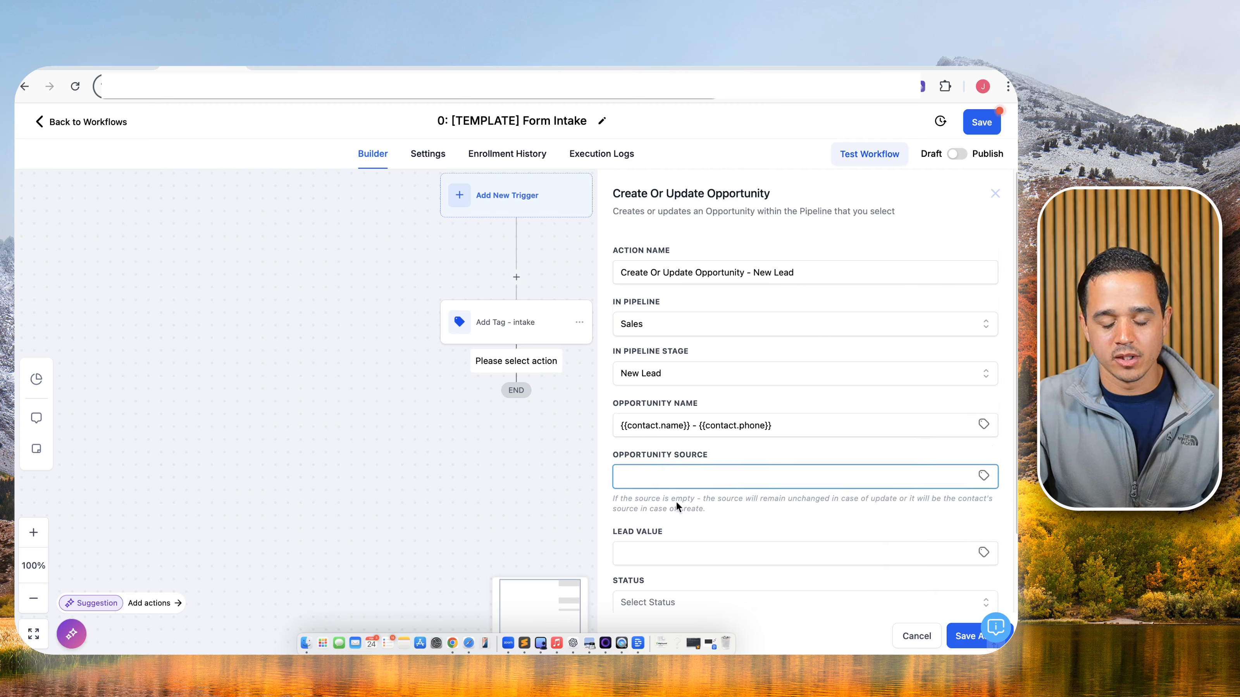
scroll(830, 463, down, 2)
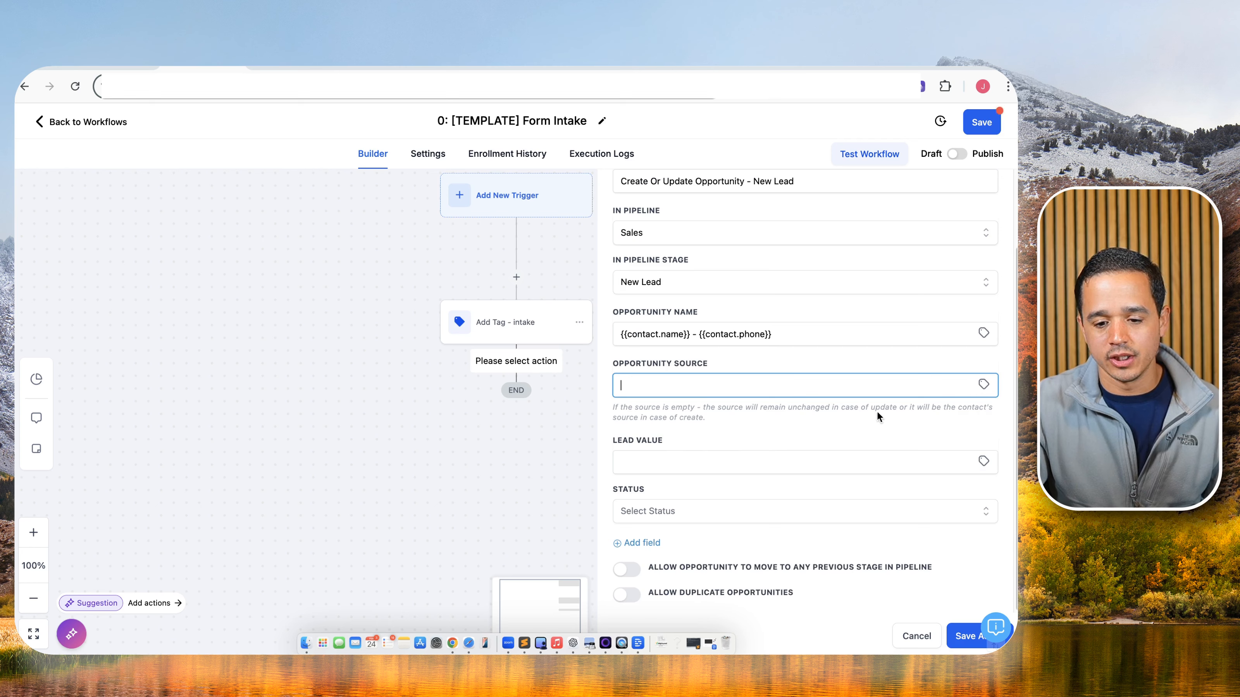
click(646, 511)
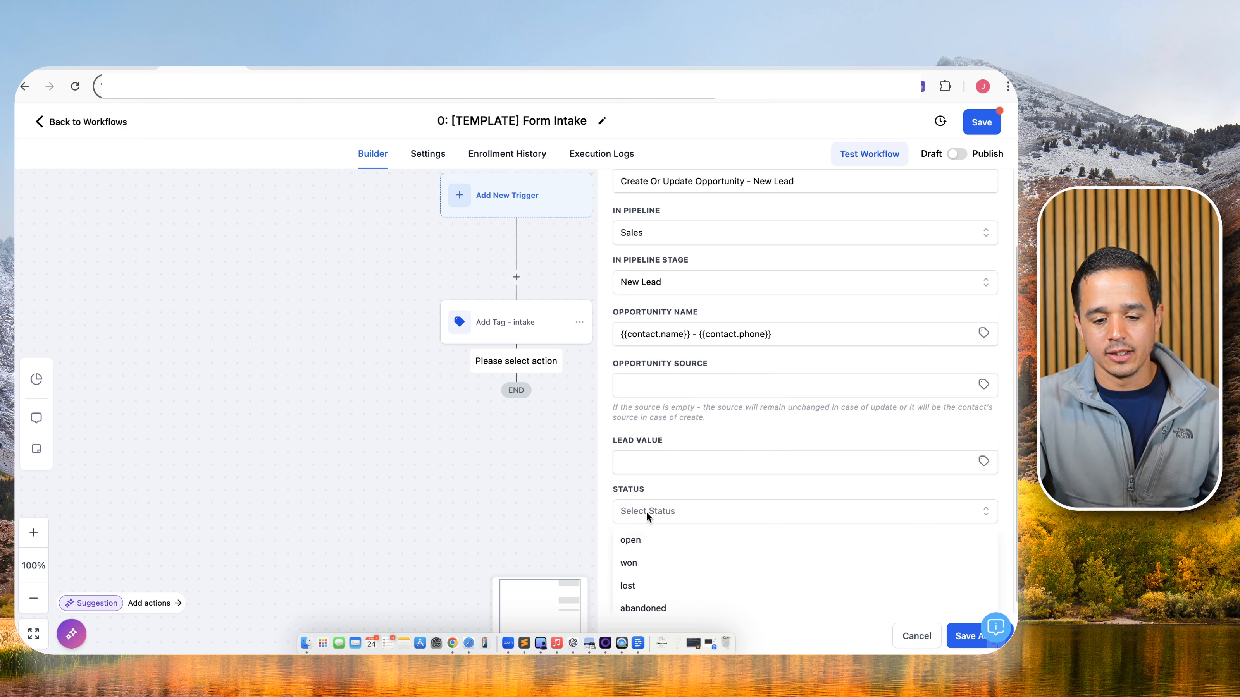
click(648, 547)
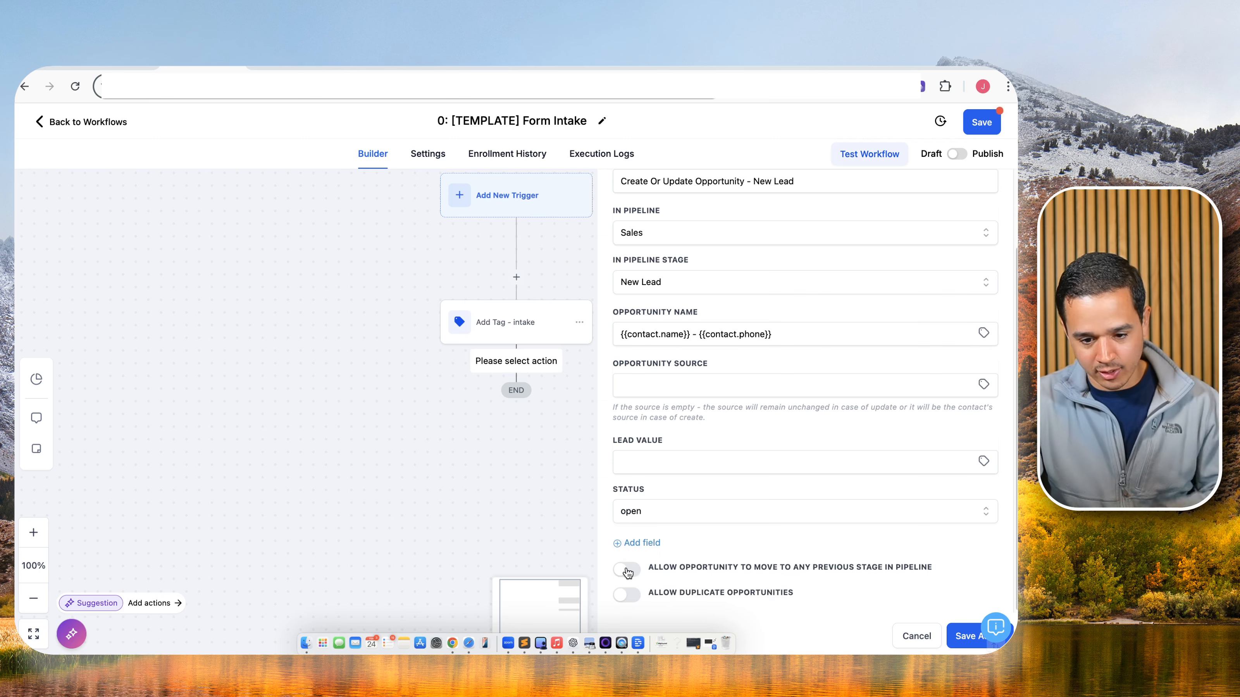
click(962, 636)
click(982, 122)
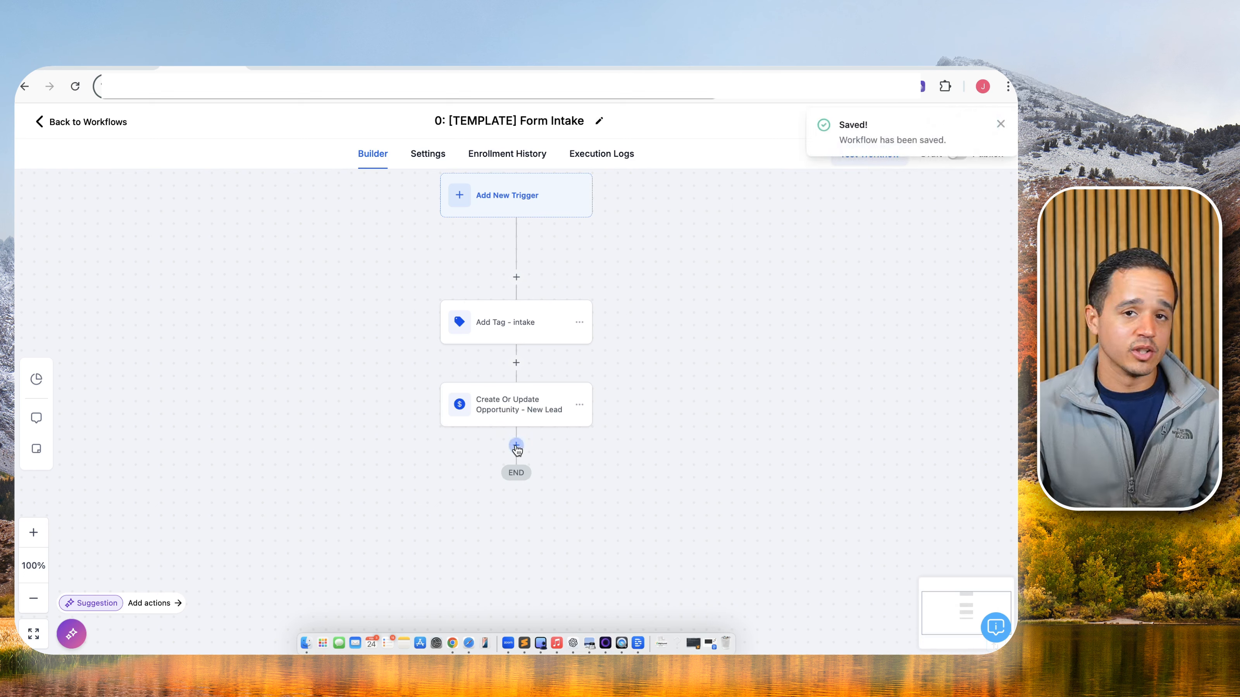
Add a Send Internal Notification step named 'Internal Notification - Email' with type Email.
click(516, 446)
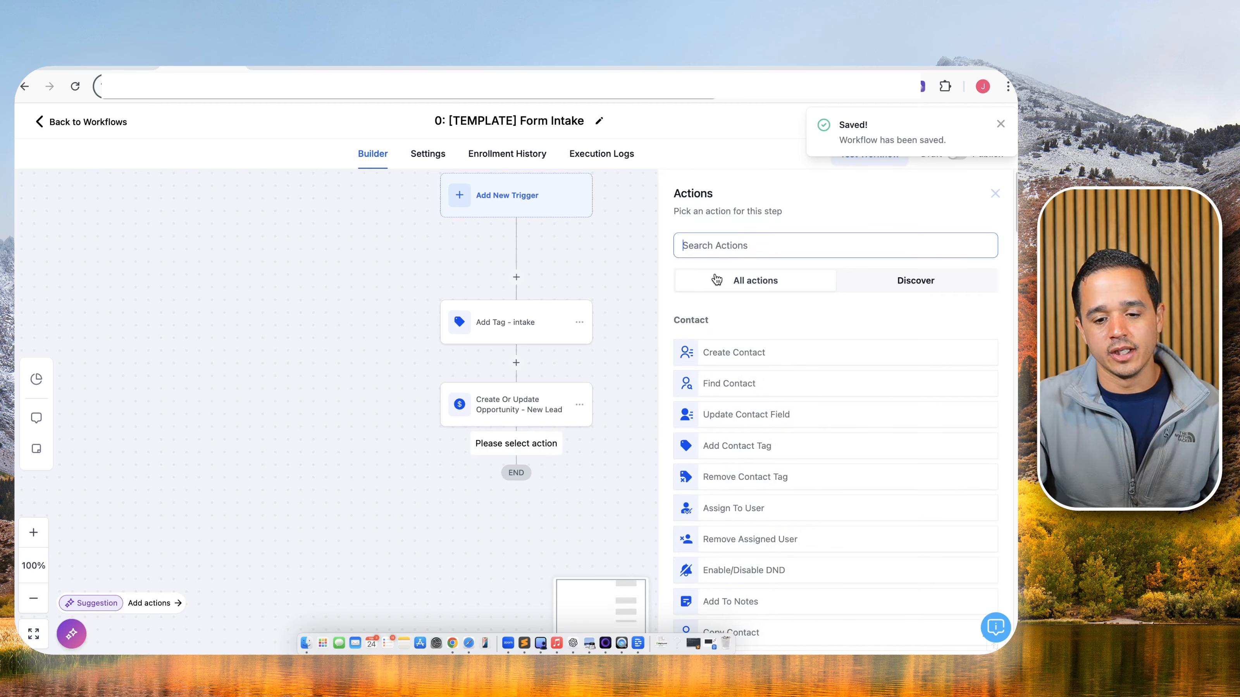
text(inter)
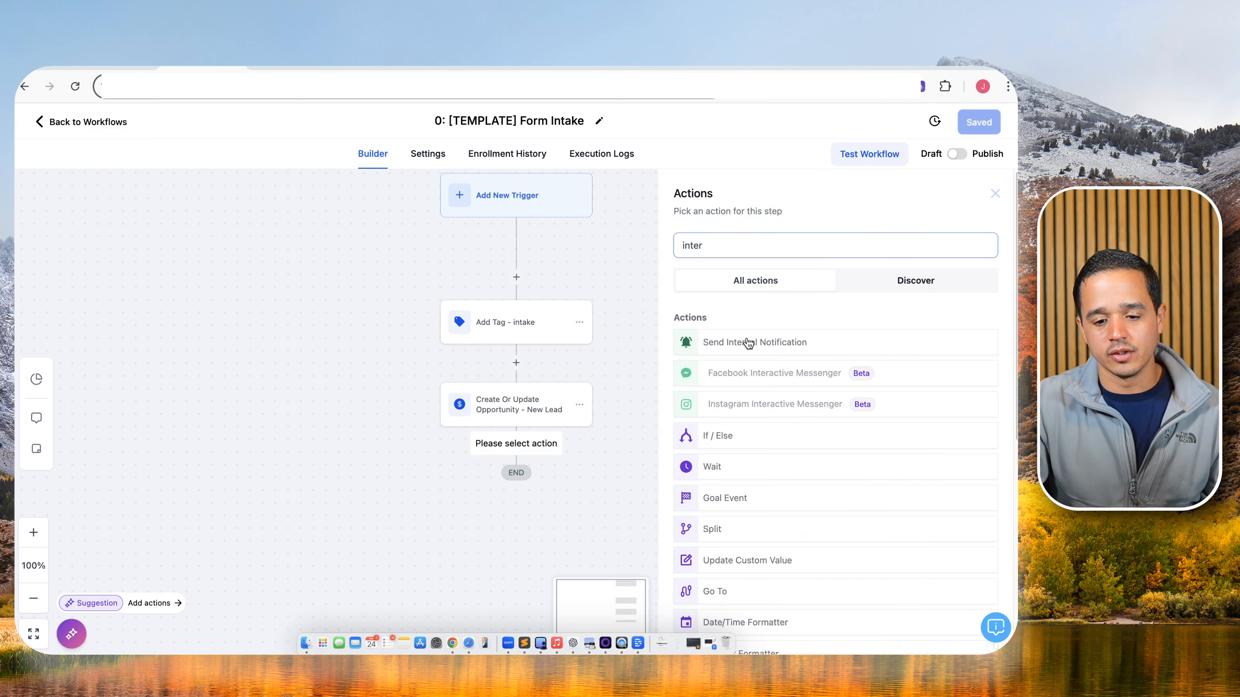
click(747, 344)
click(786, 272)
text(Emaio)
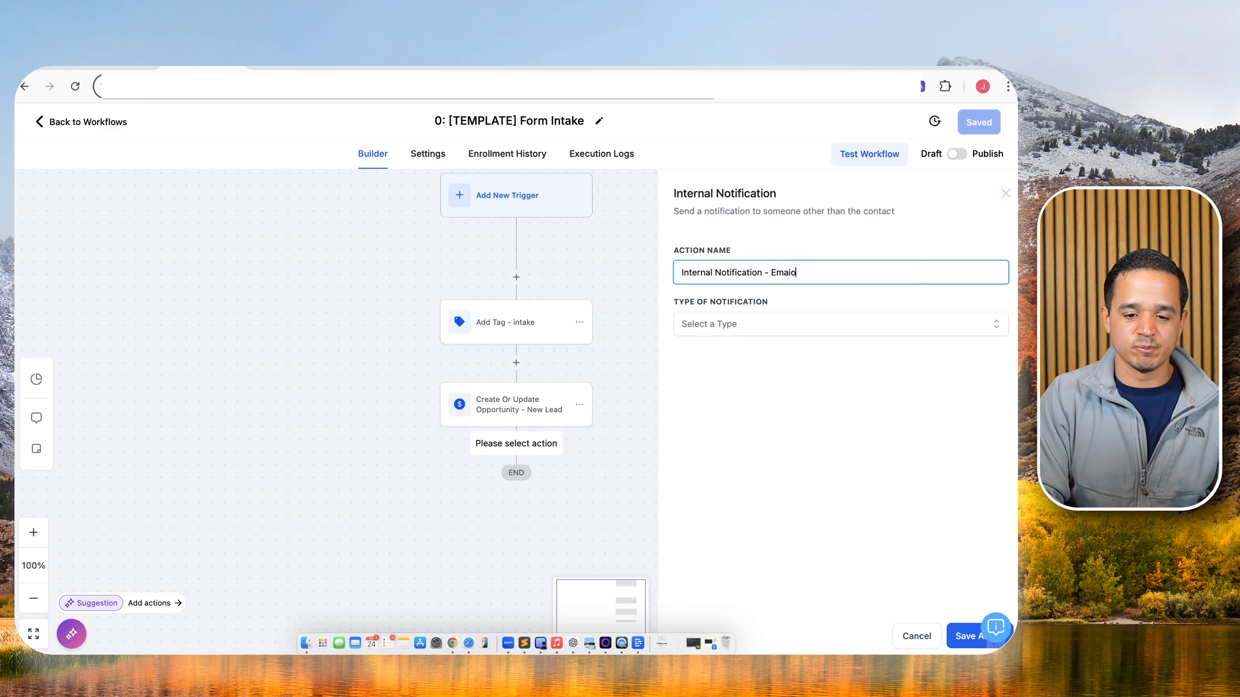
key(BackSpace)
text(l)
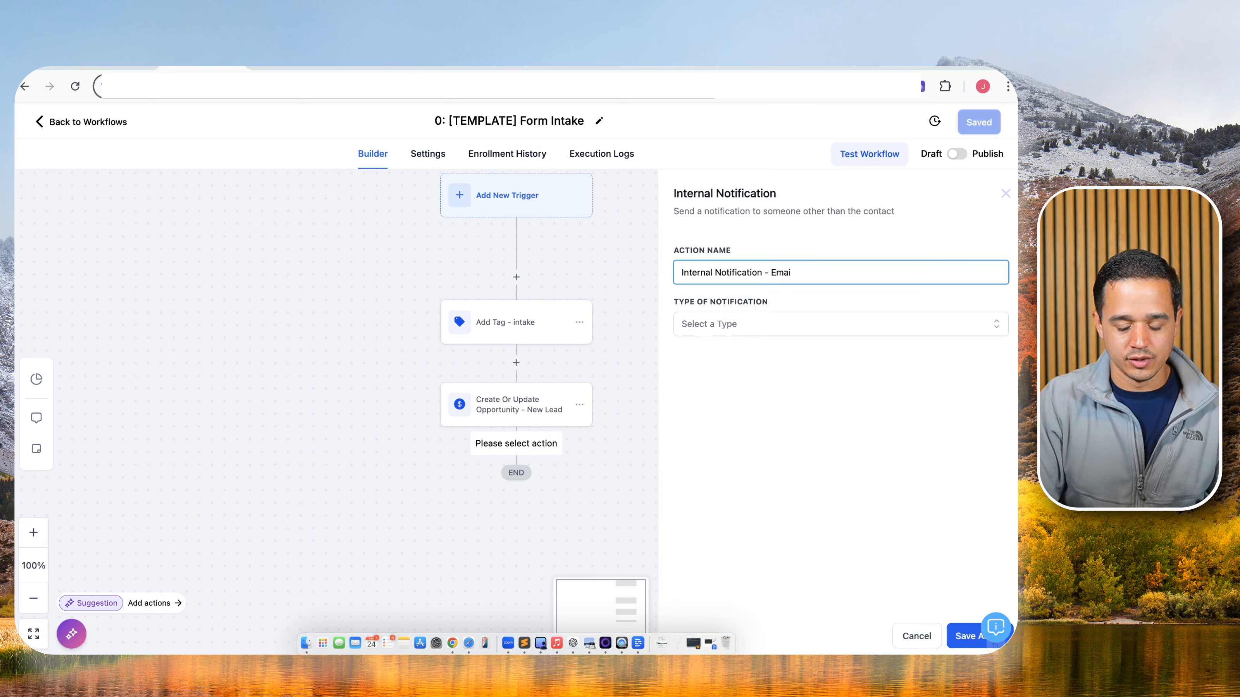
click(756, 323)
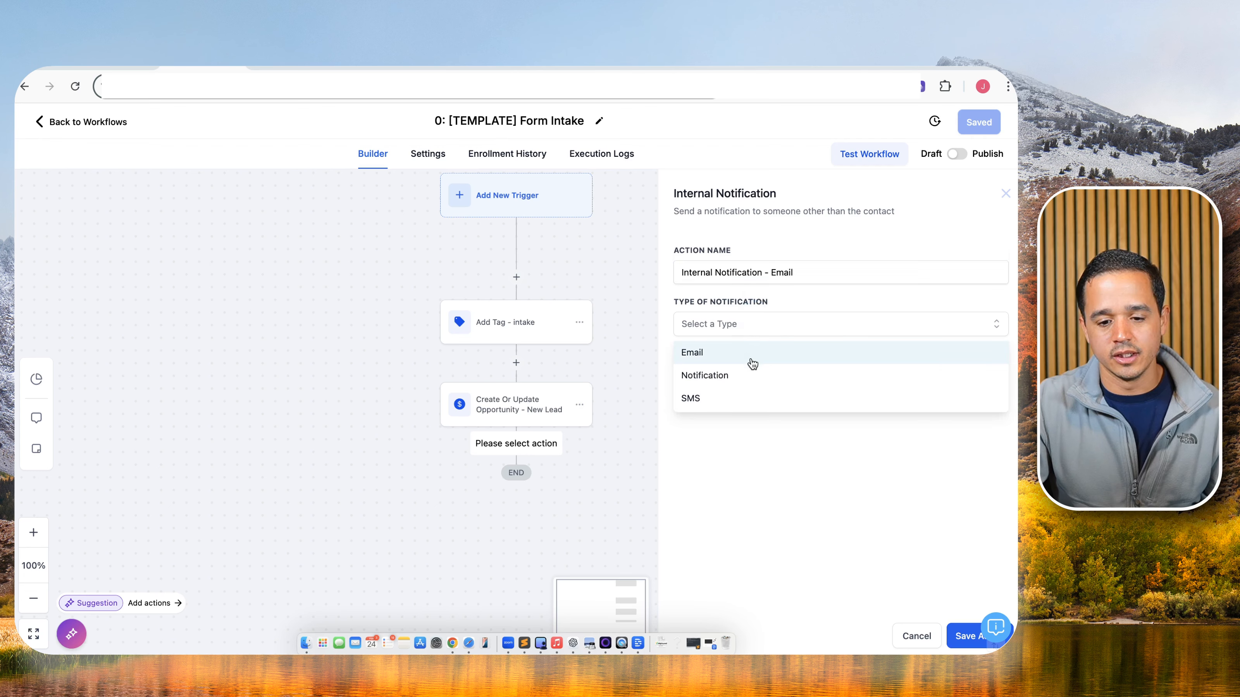
click(742, 352)
Use the LB Unqualified Email Notification template, copy its message, send to All Users, and save.
scroll(734, 478, down, 5)
click(750, 387)
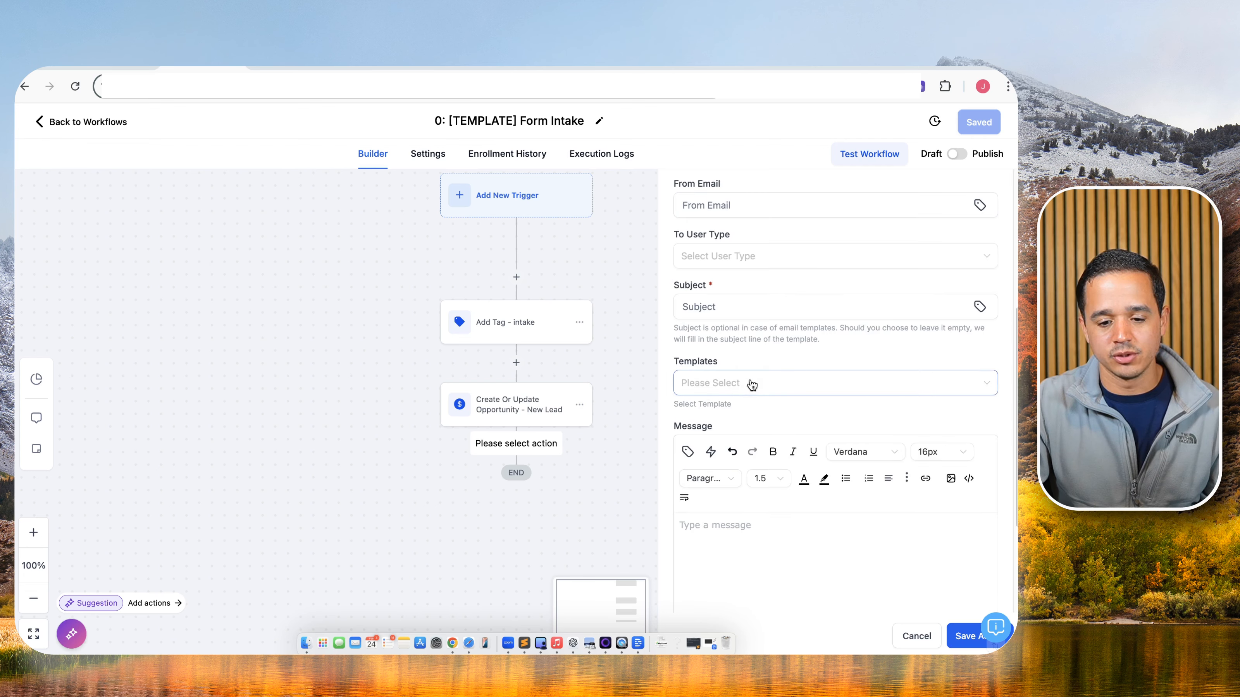
click(757, 480)
drag(742, 443, 751, 481)
key(super+c)
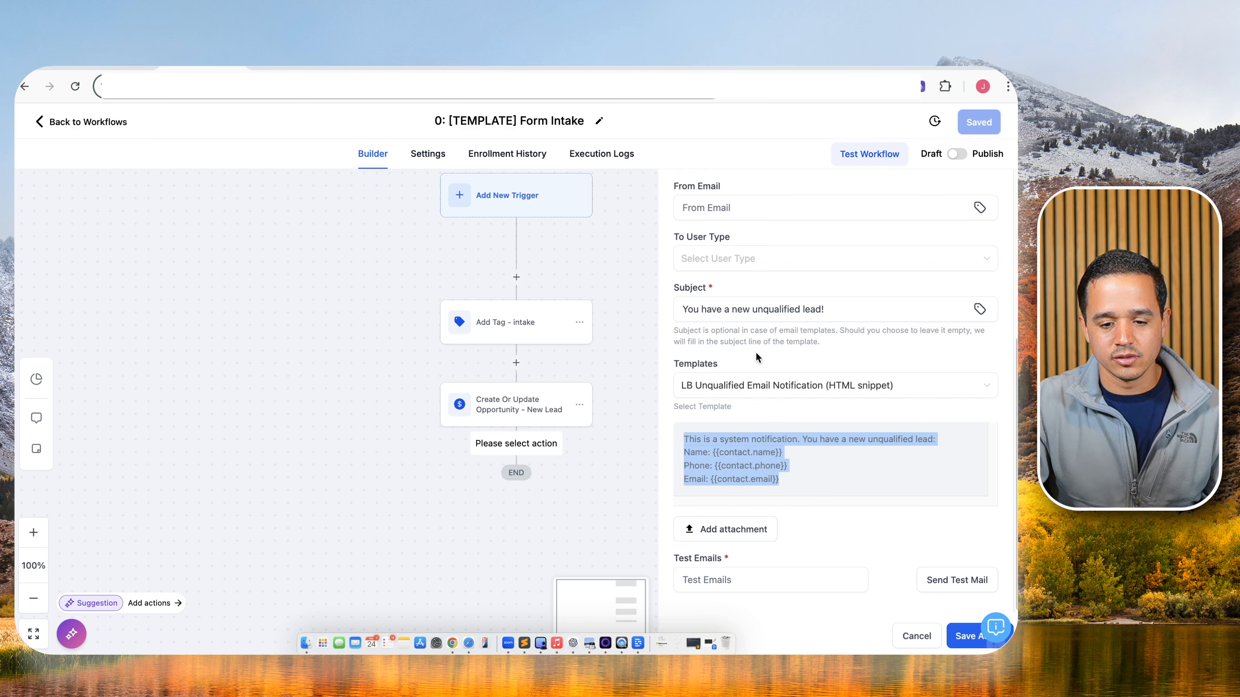
click(734, 264)
click(736, 293)
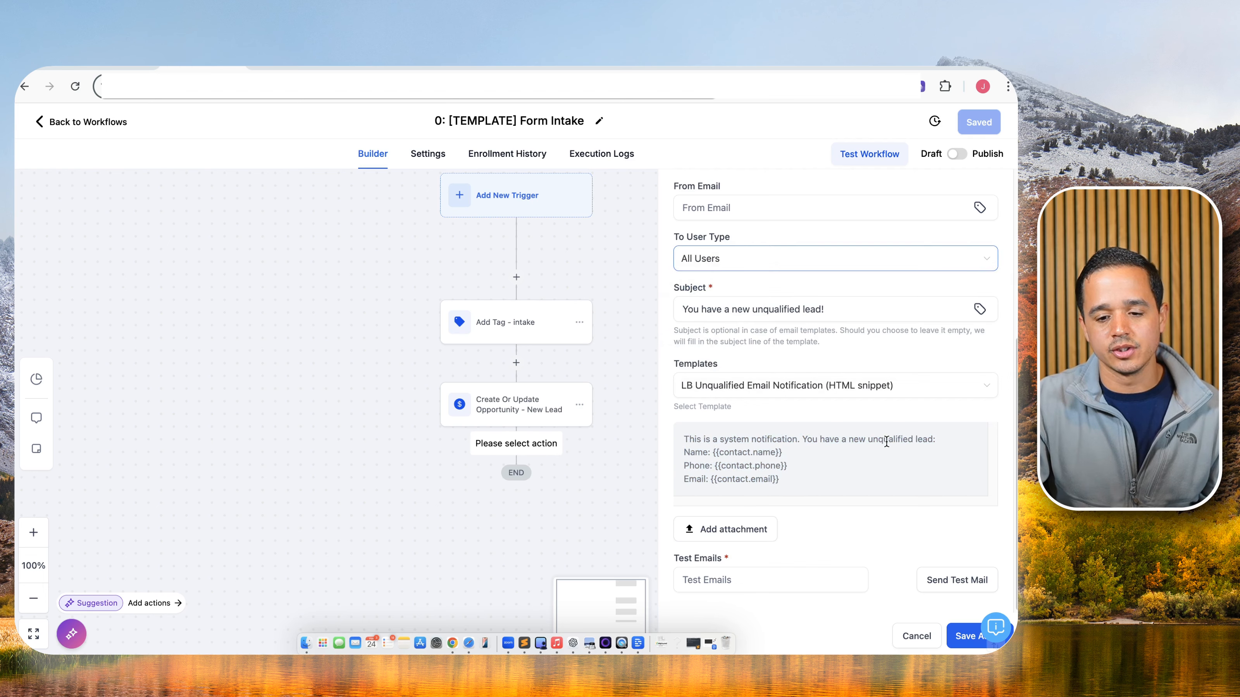
click(954, 631)
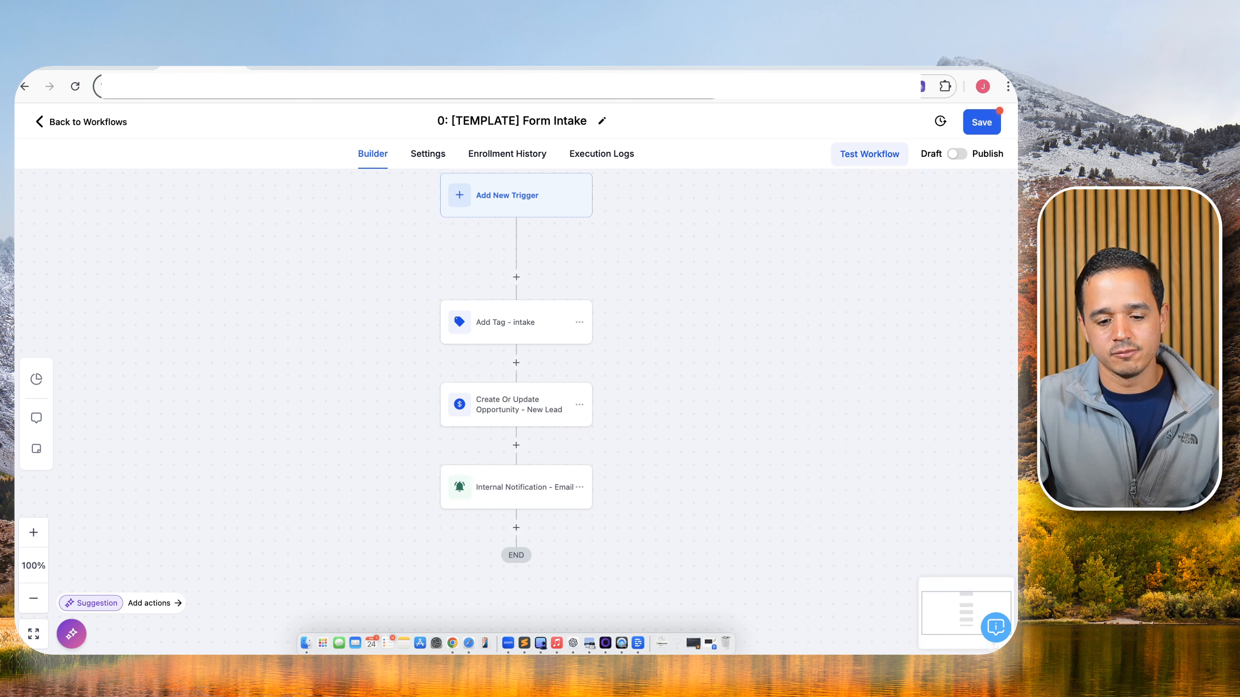
click(971, 122)
Add a Send Internal Notification step named '- App' with the in-app Notification type.
click(516, 528)
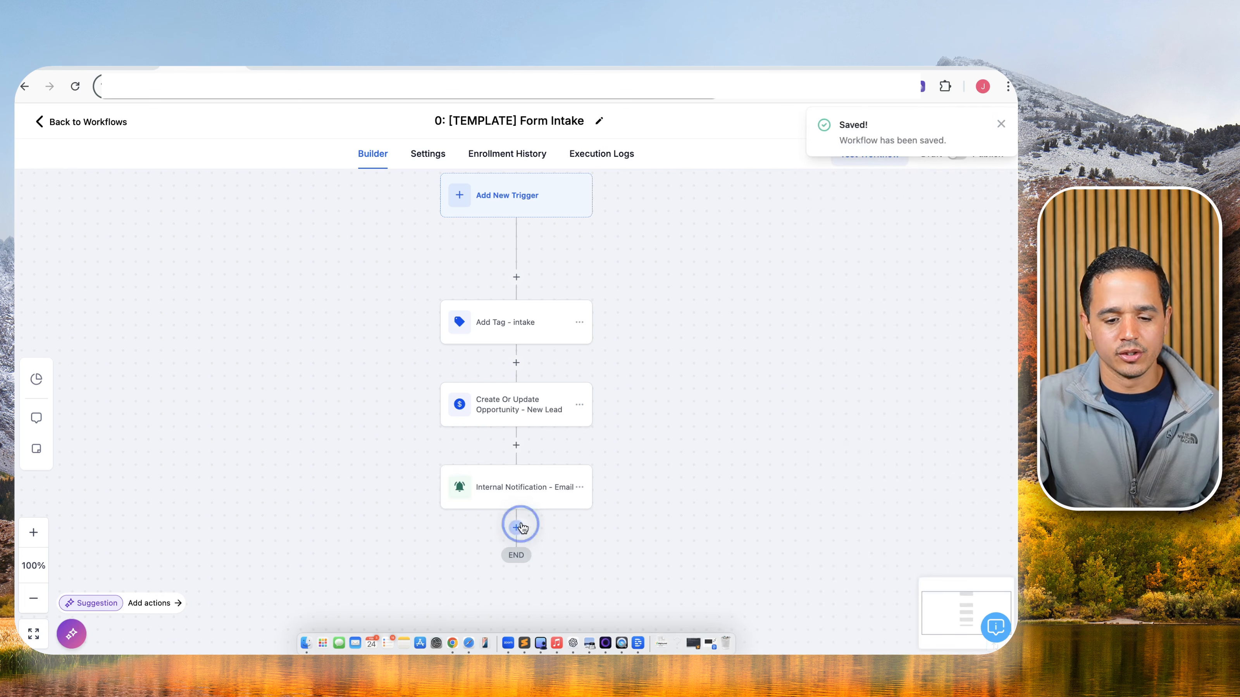
click(780, 242)
text(inter)
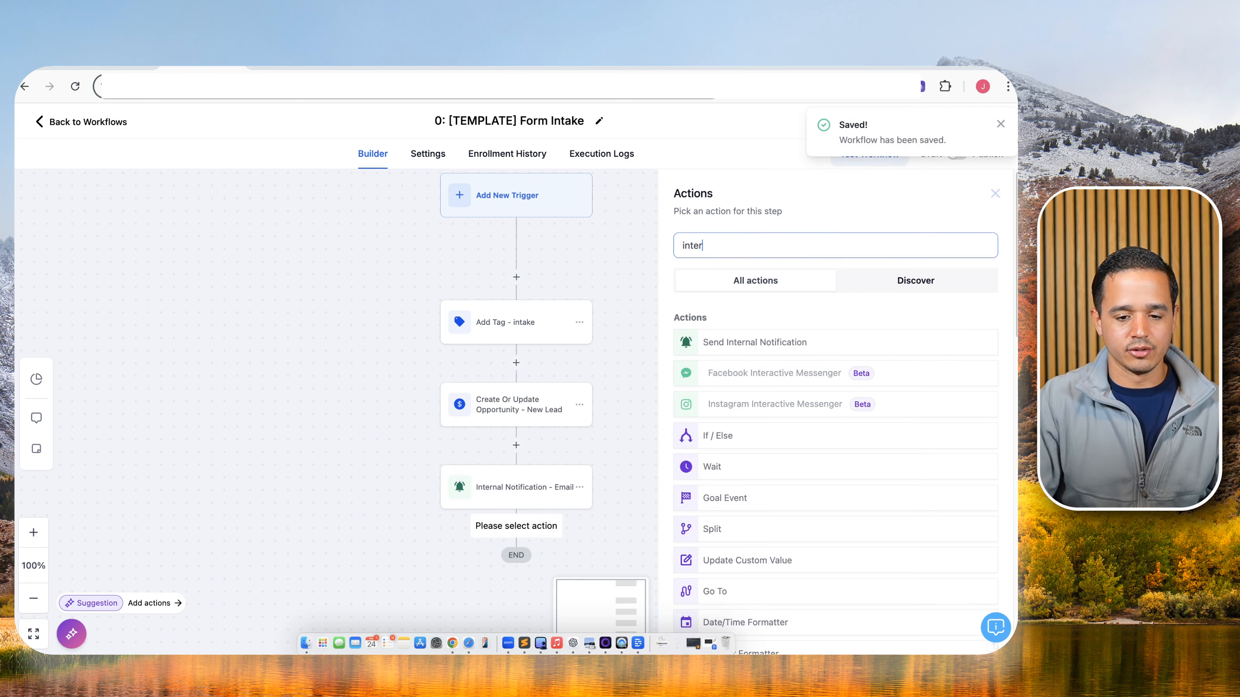
click(744, 338)
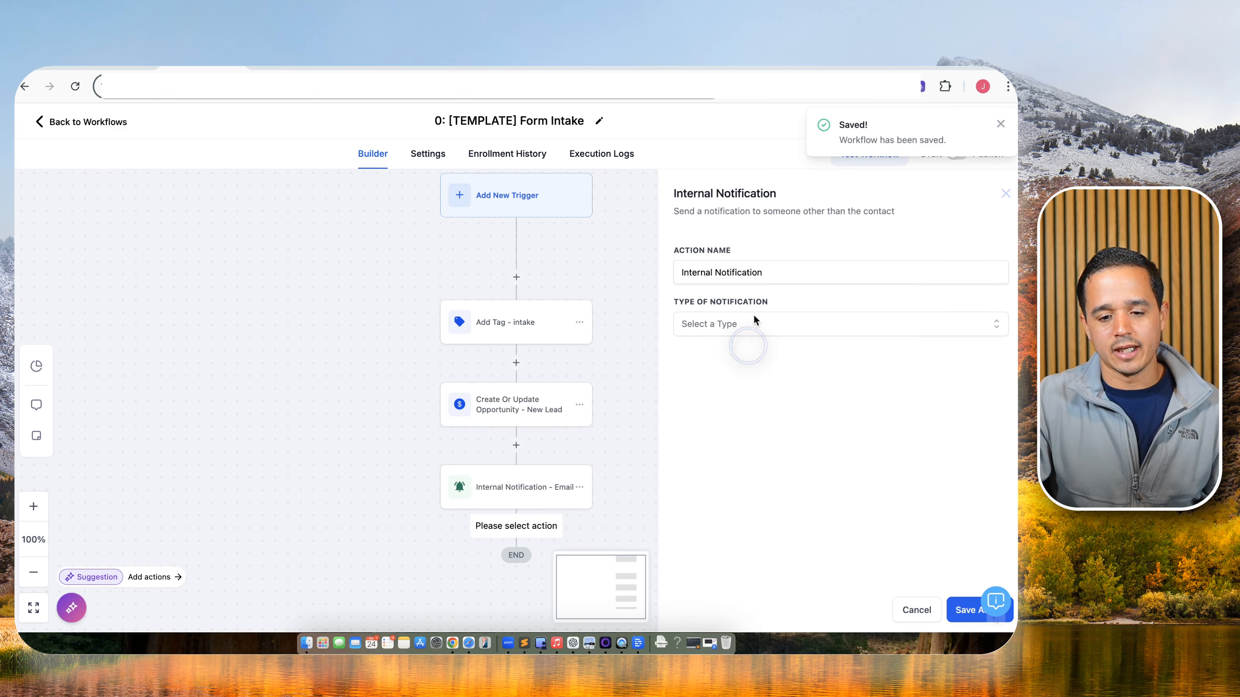
click(783, 270)
text(- App)
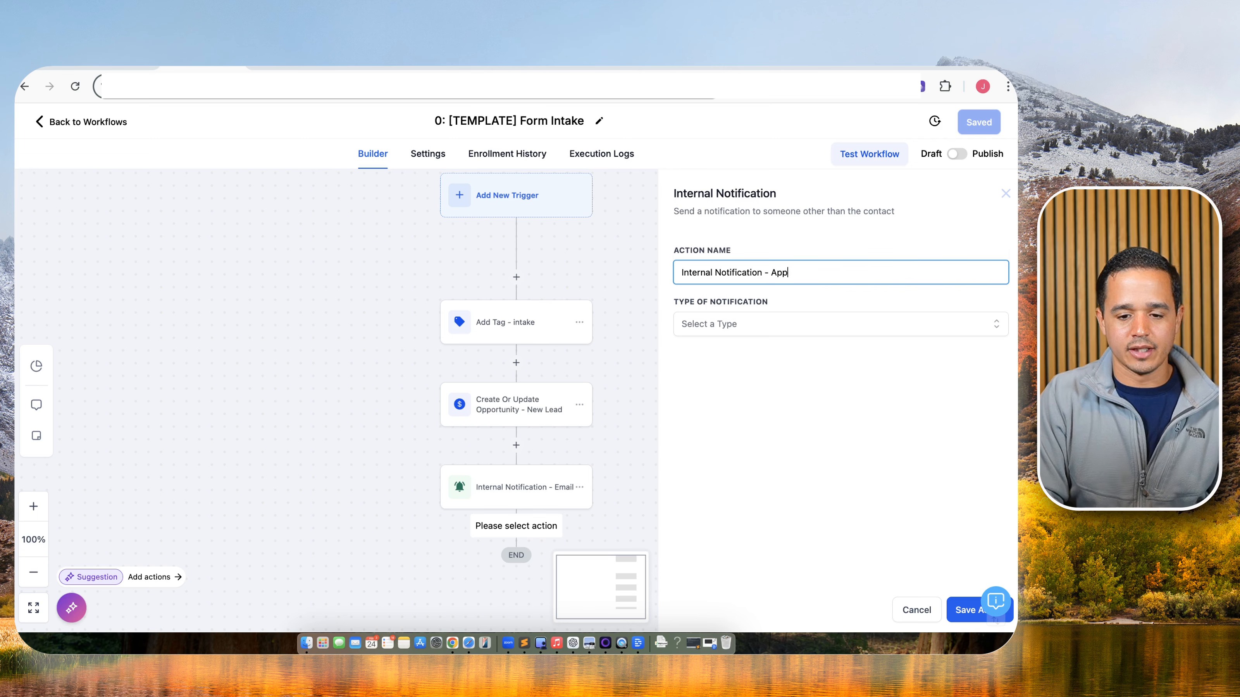
click(778, 318)
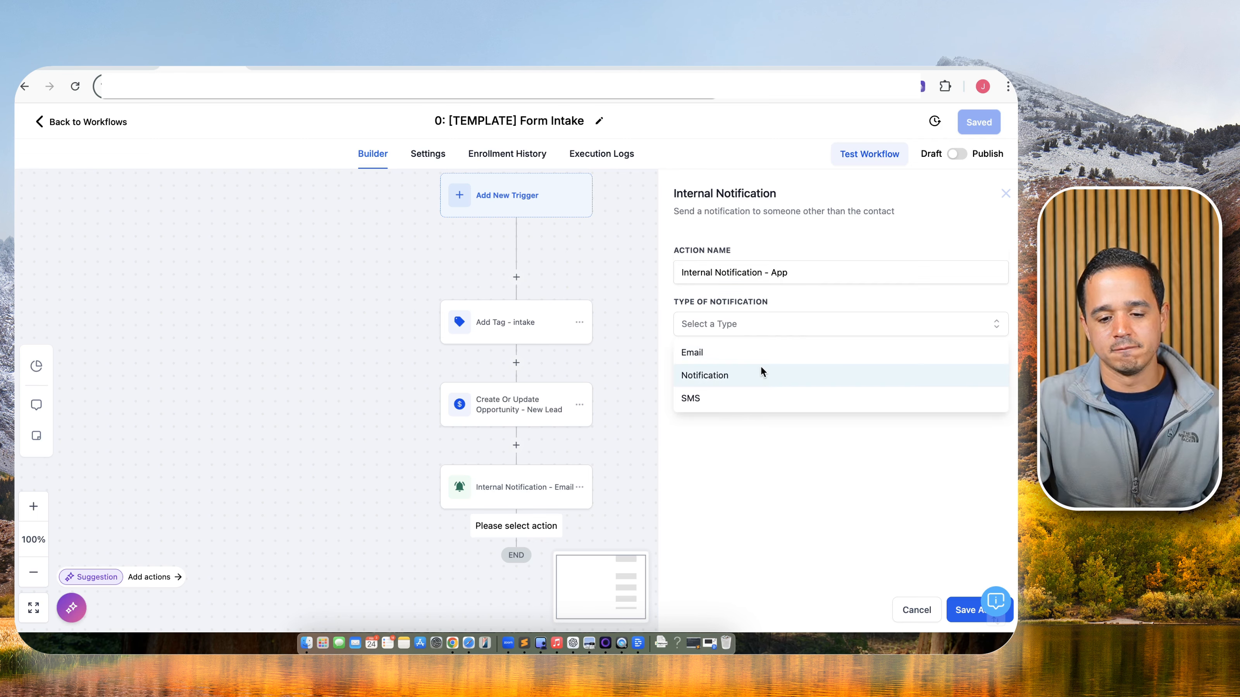
click(761, 366)
Title the notification 'New Unqualified Lead' and paste the copied lead message.
click(761, 374)
text(New )
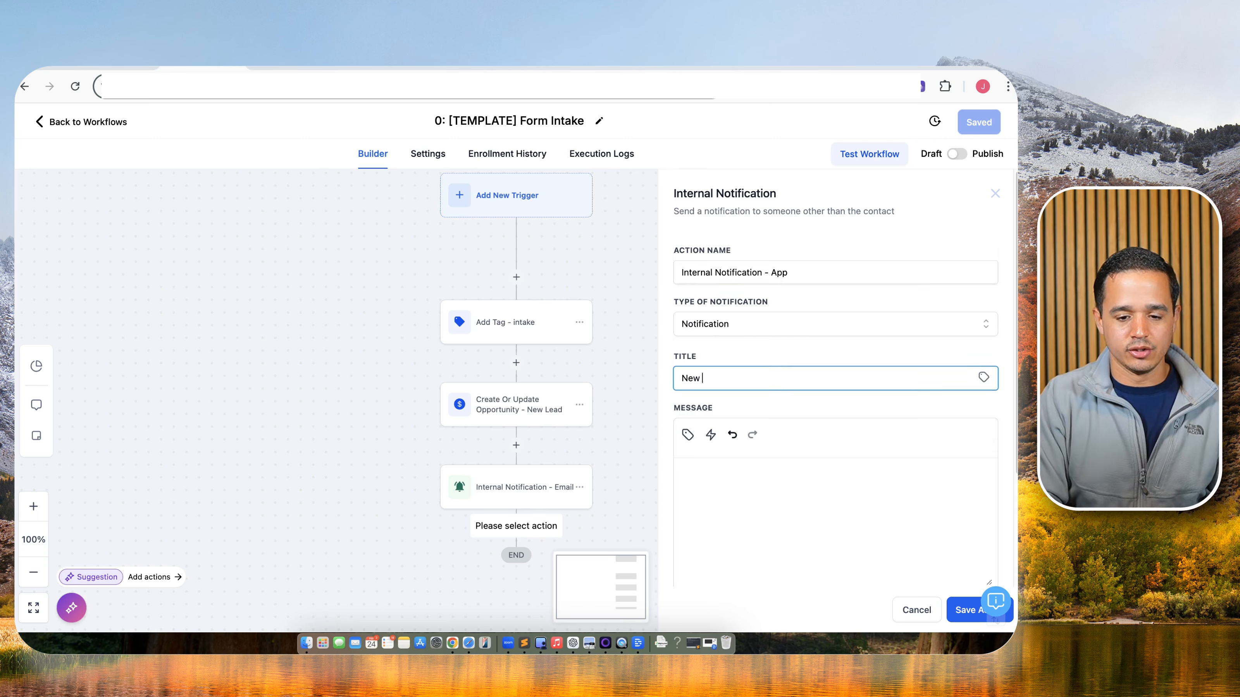
text(unqual)
key(BackSpace)
key(BackSpace)
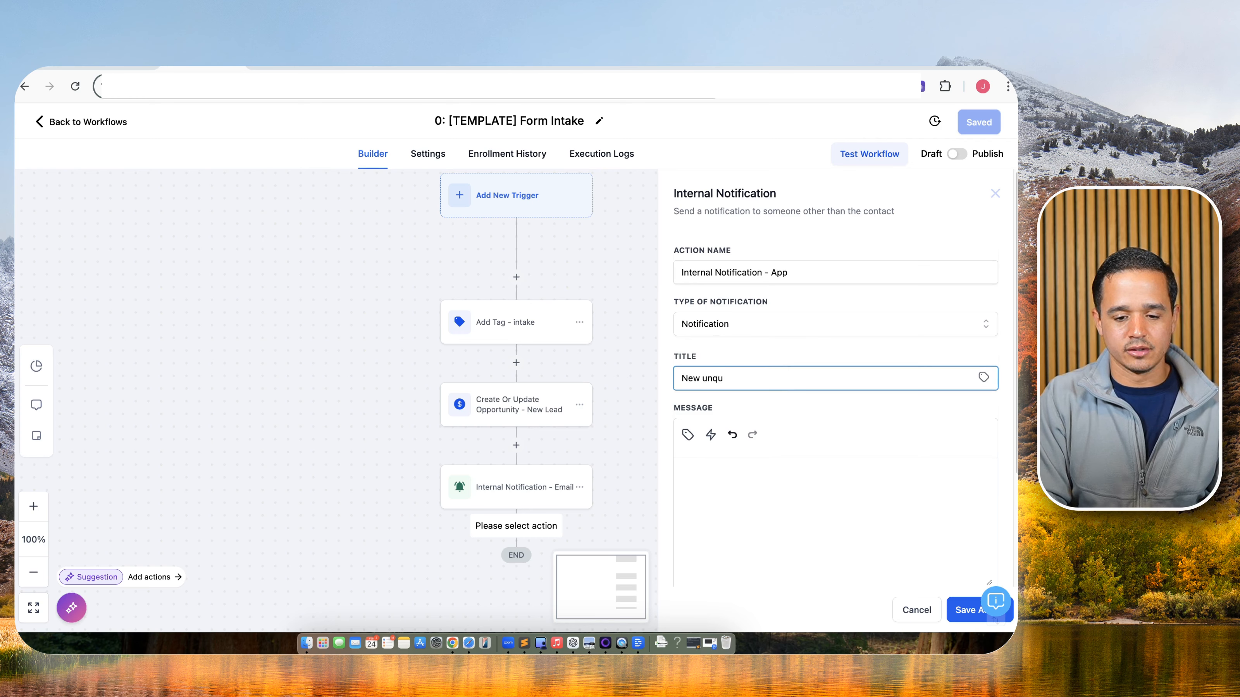
key(BackSpace)
text(Unqualified Lead)
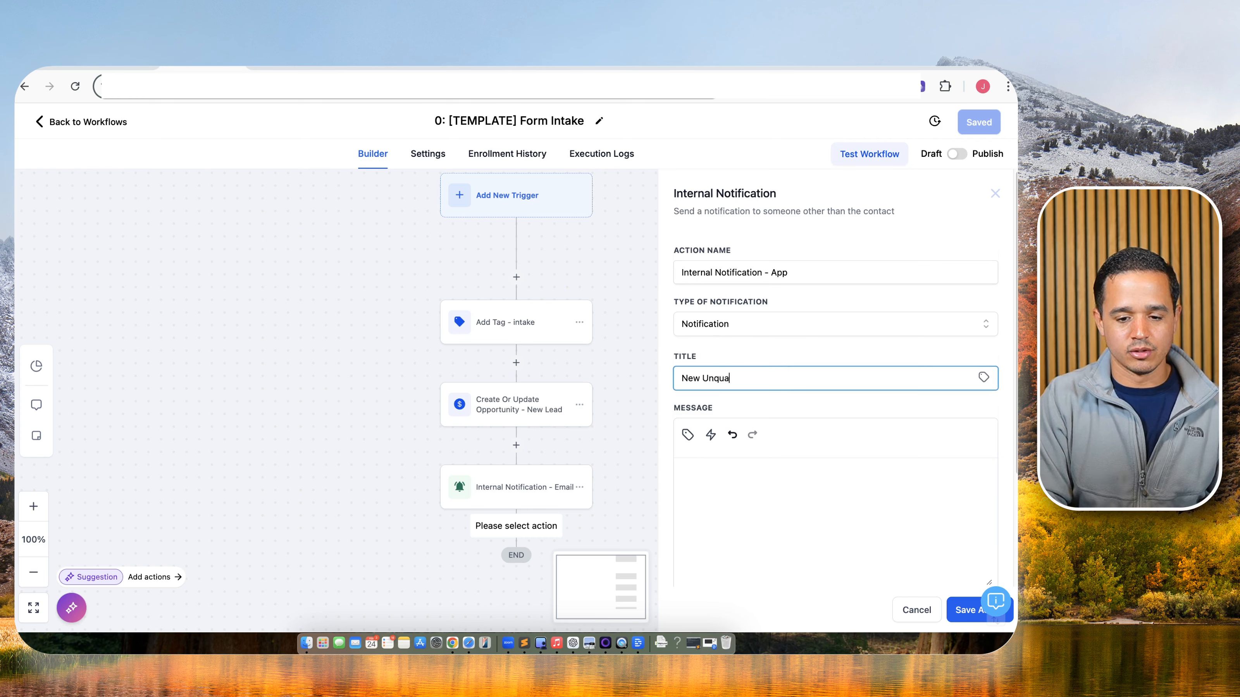
click(704, 508)
key(super+v)
Redirect the notification to the Contact page, send to All Users, and save the step.
scroll(732, 497, down, 3)
click(751, 515)
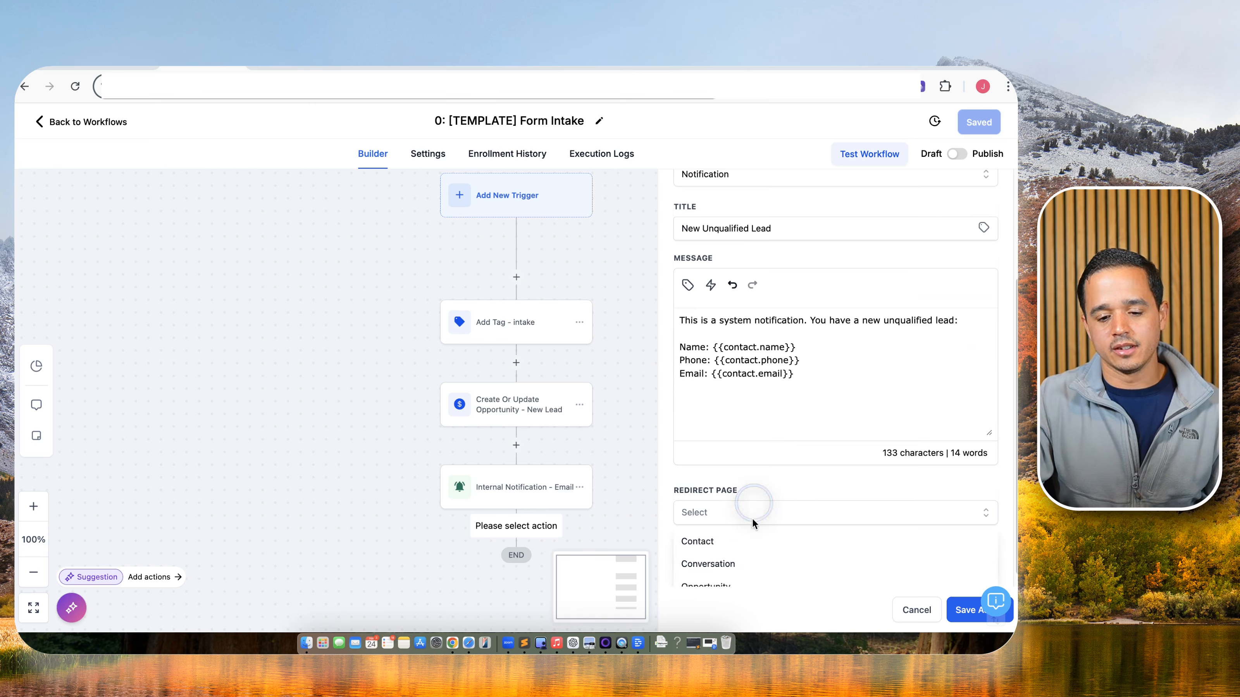
click(744, 536)
click(727, 569)
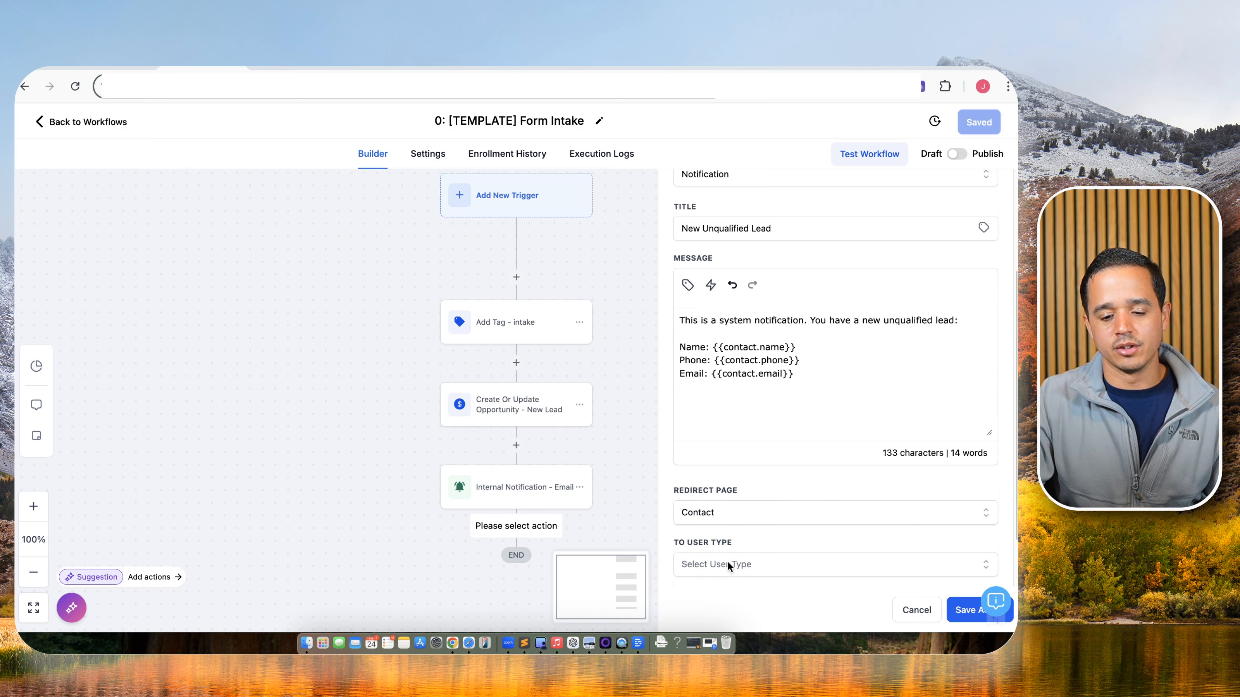
click(694, 521)
click(981, 612)
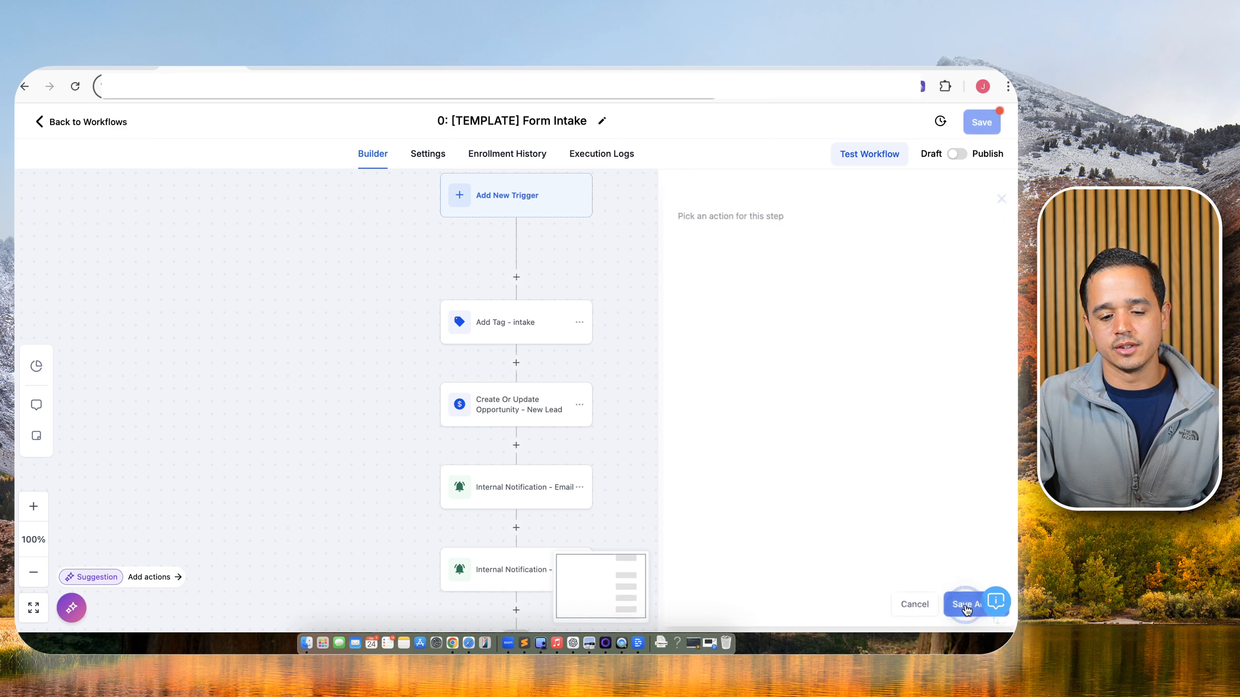
Save the workflow, then add a Send SMS step named 'SMS - Intro' at the end.
click(984, 123)
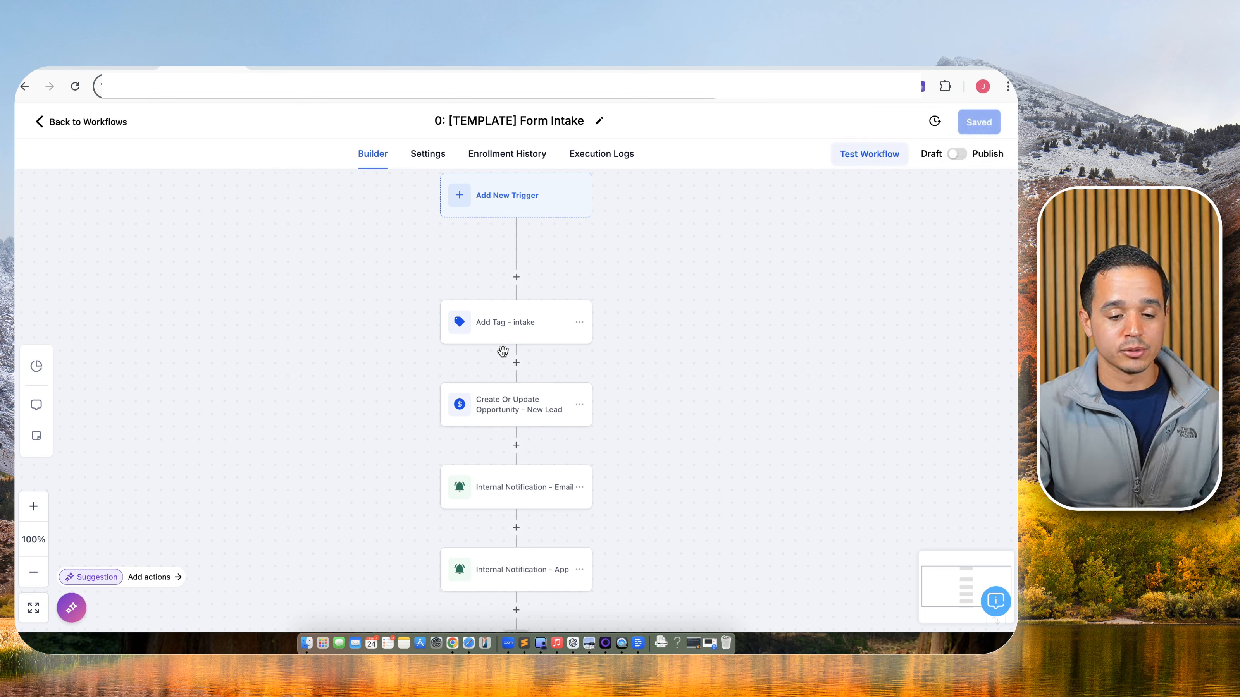
scroll(503, 350, down, 2)
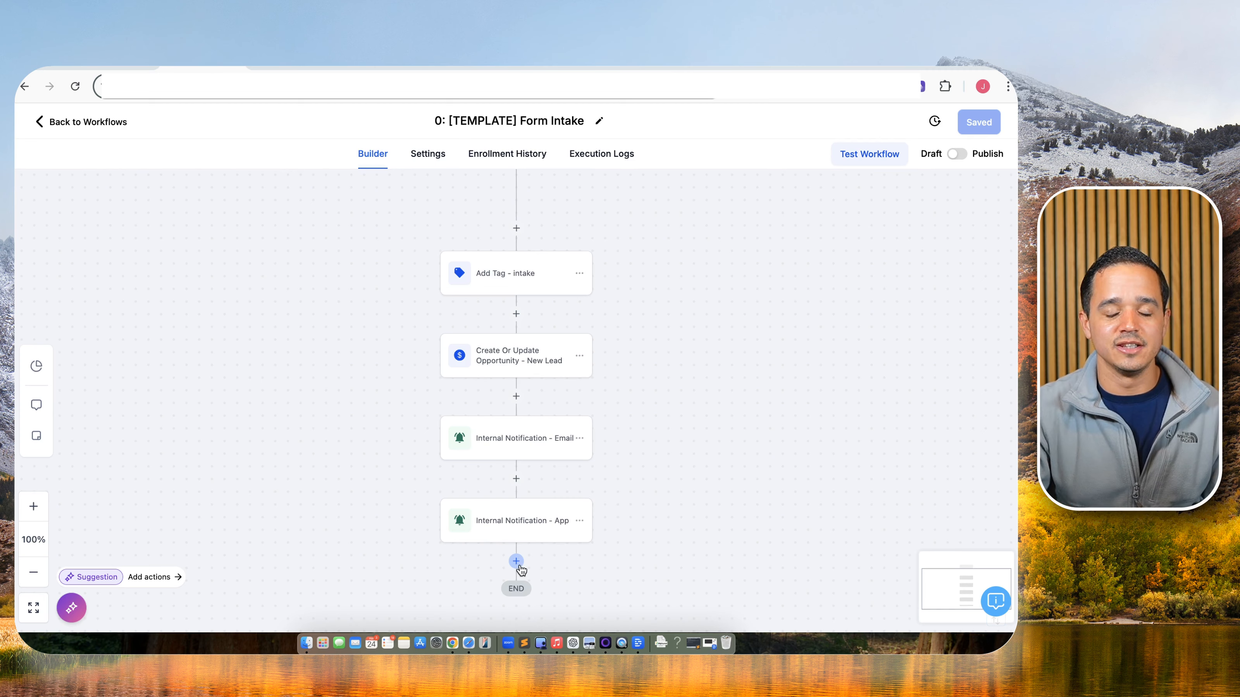
click(517, 565)
text(sms)
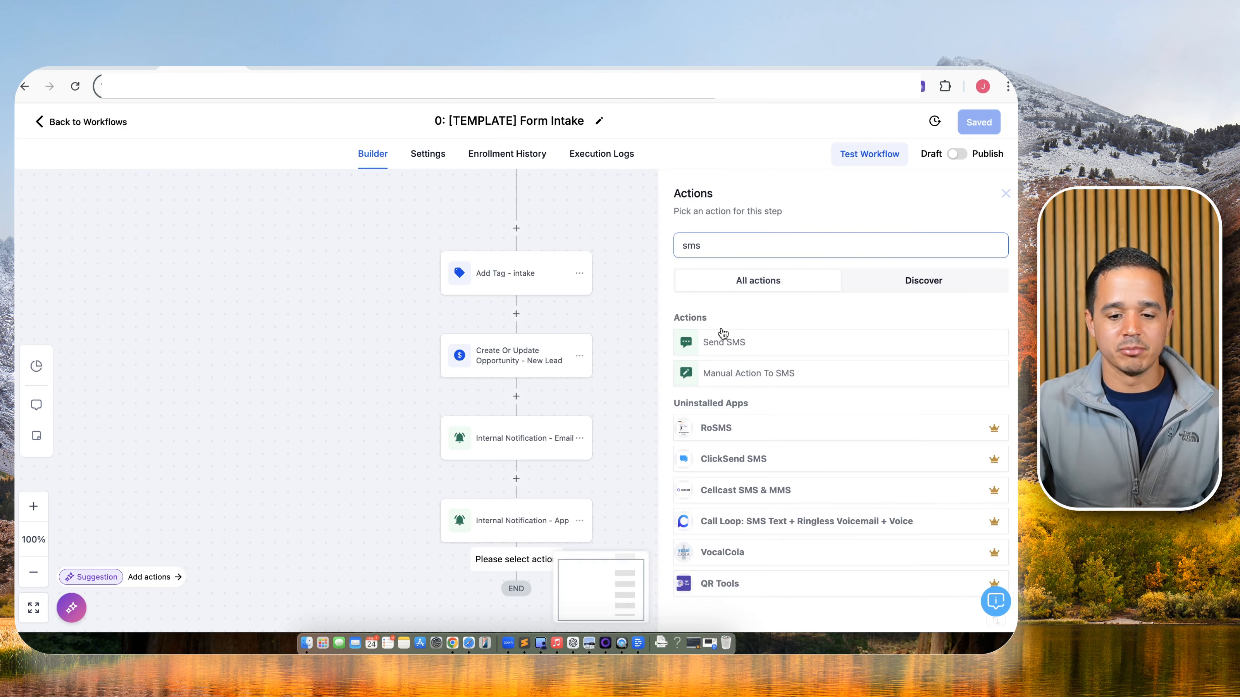
click(727, 347)
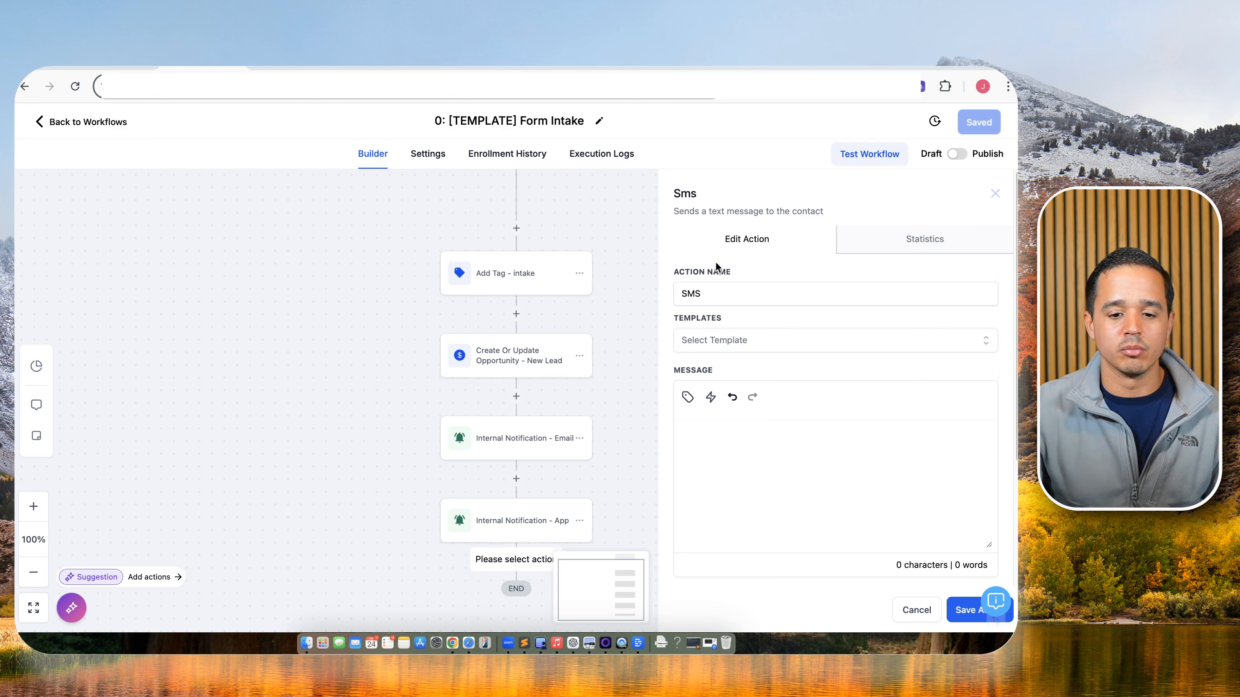
click(732, 293)
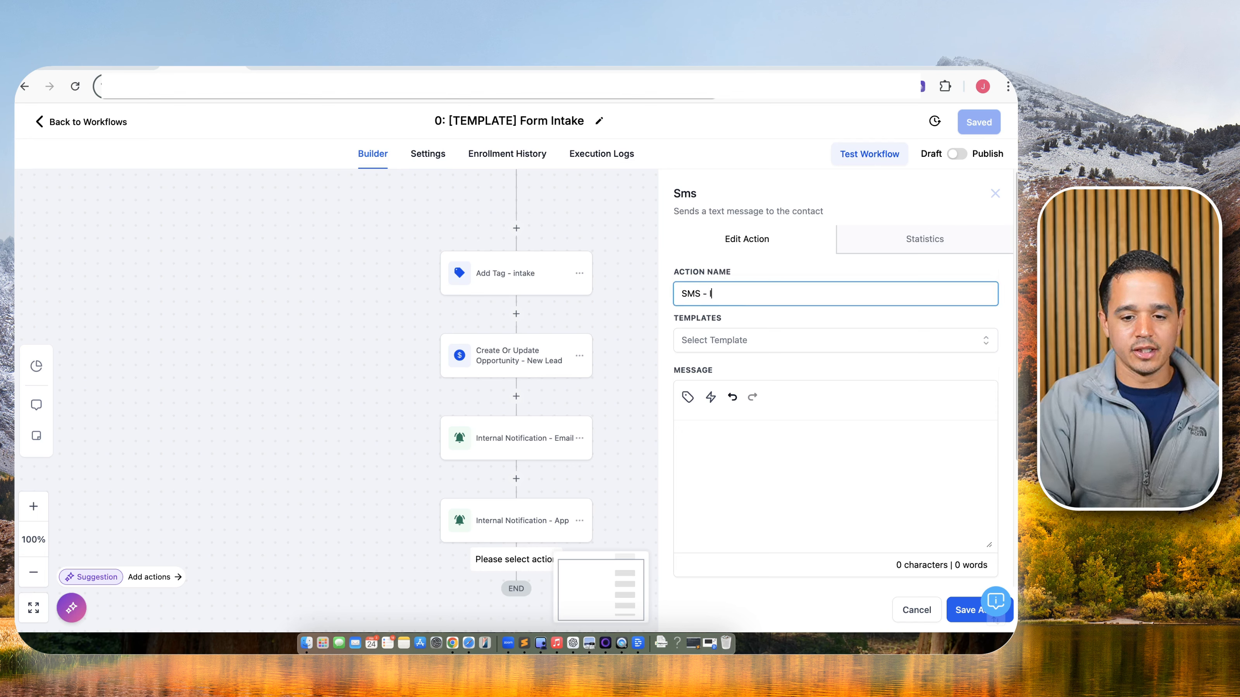
click(774, 490)
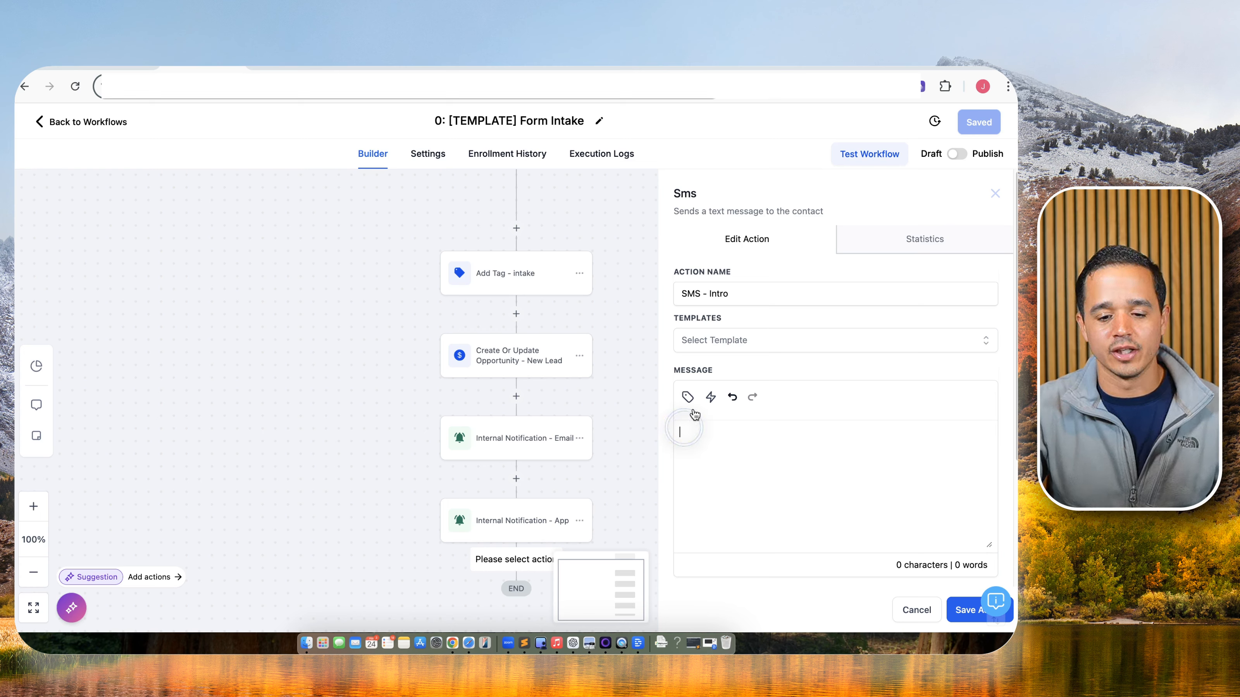
Start the SMS with 'Hey {Contact First Name}, this is' and save the step.
text(Hey)
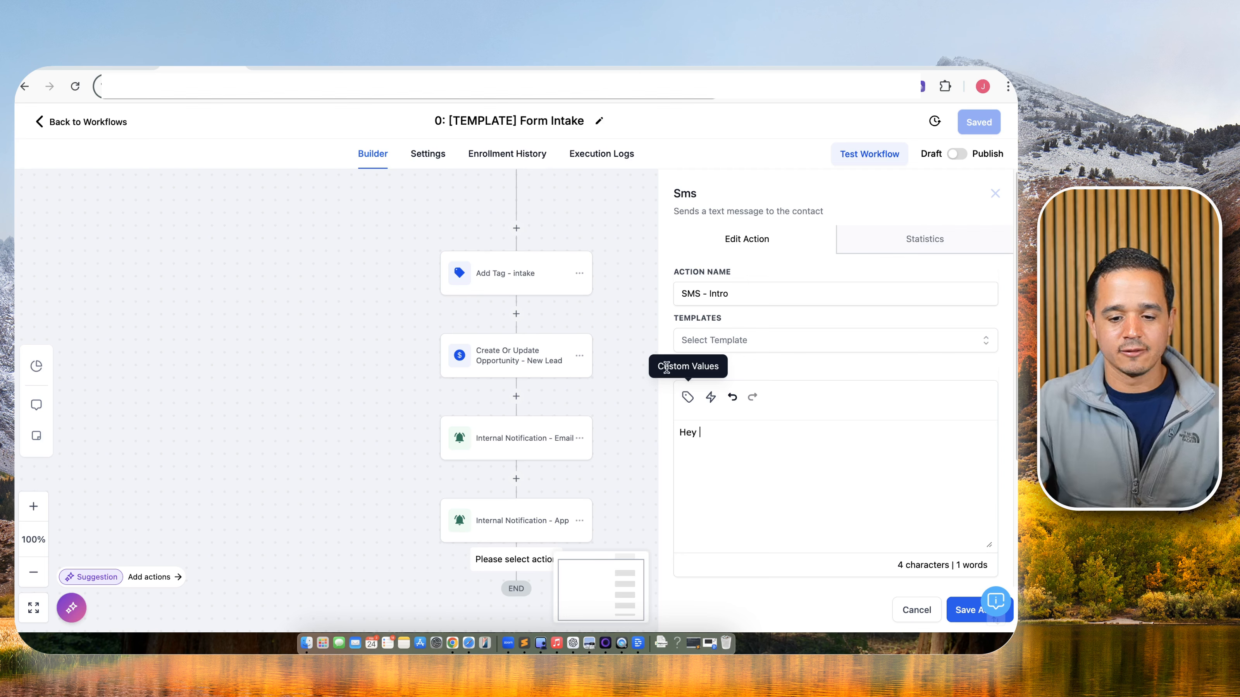
click(687, 396)
click(685, 126)
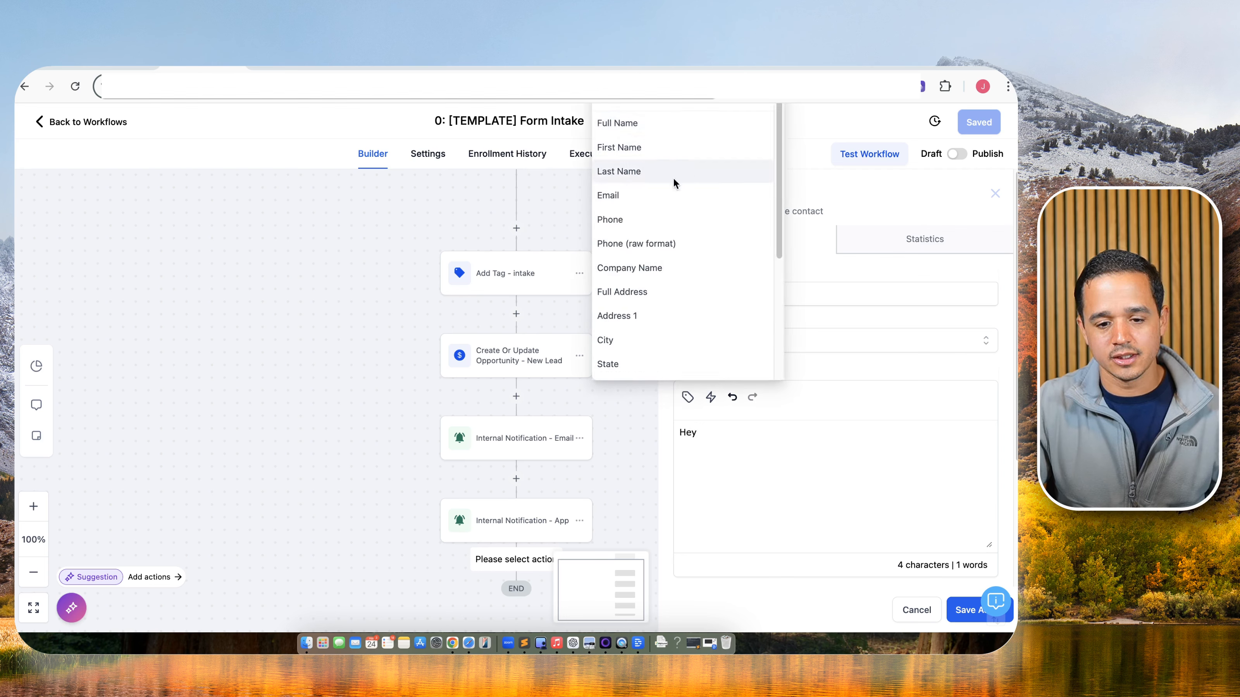
click(683, 142)
text(, this is)
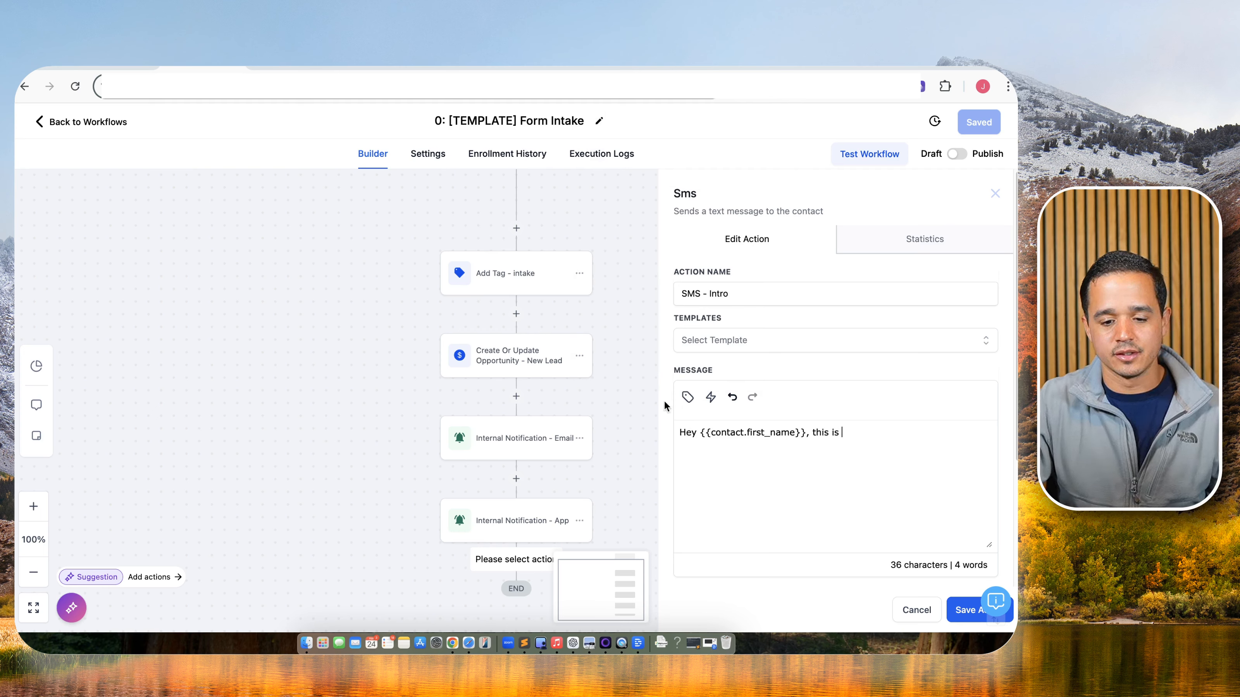
click(688, 397)
click(683, 126)
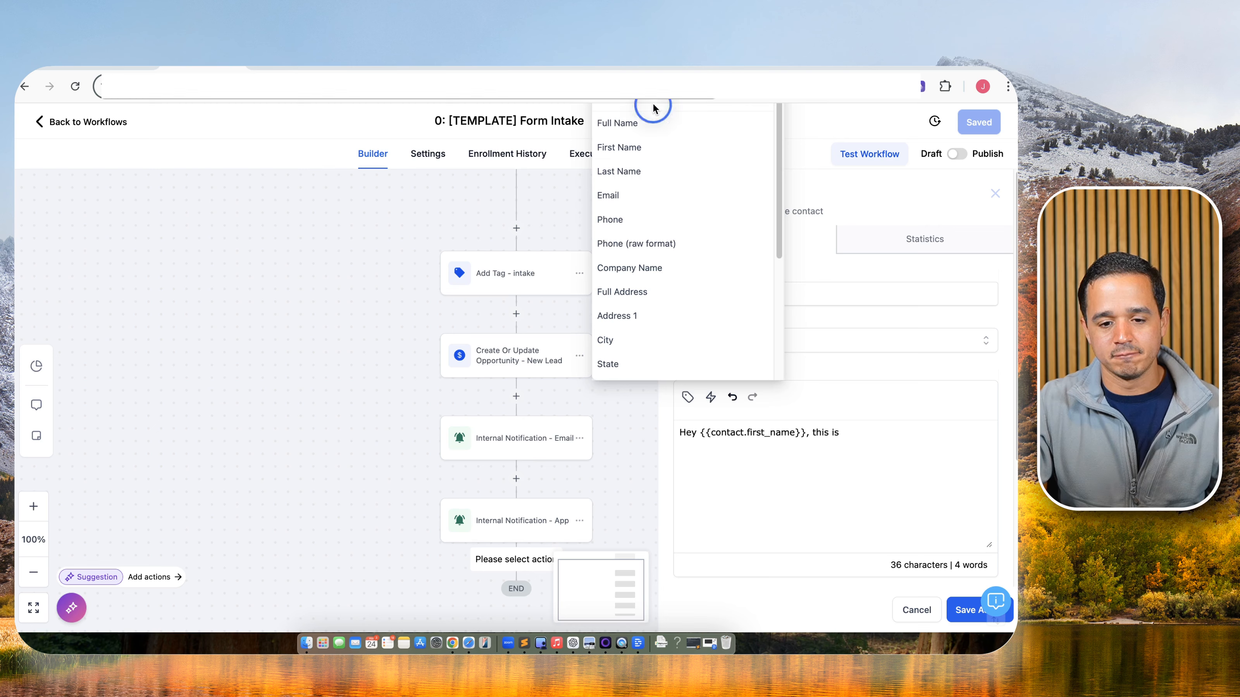
scroll(641, 269, down, 5)
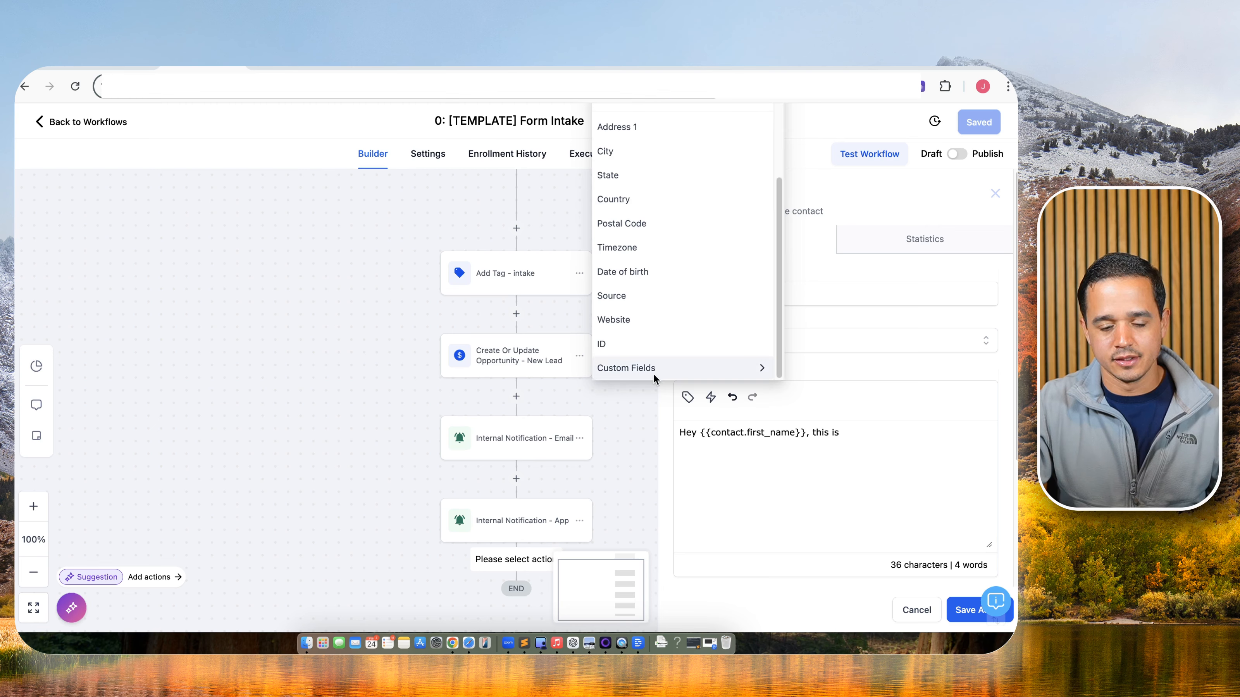
scroll(684, 362, up, 5)
click(816, 457)
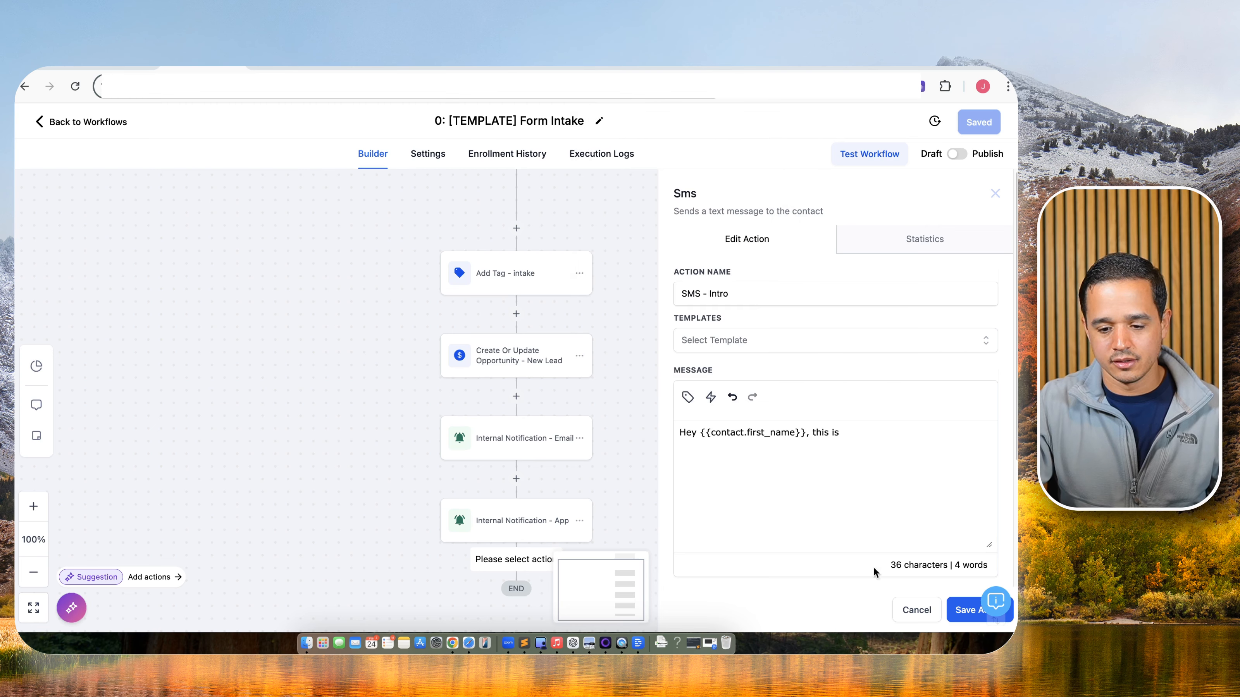
click(964, 610)
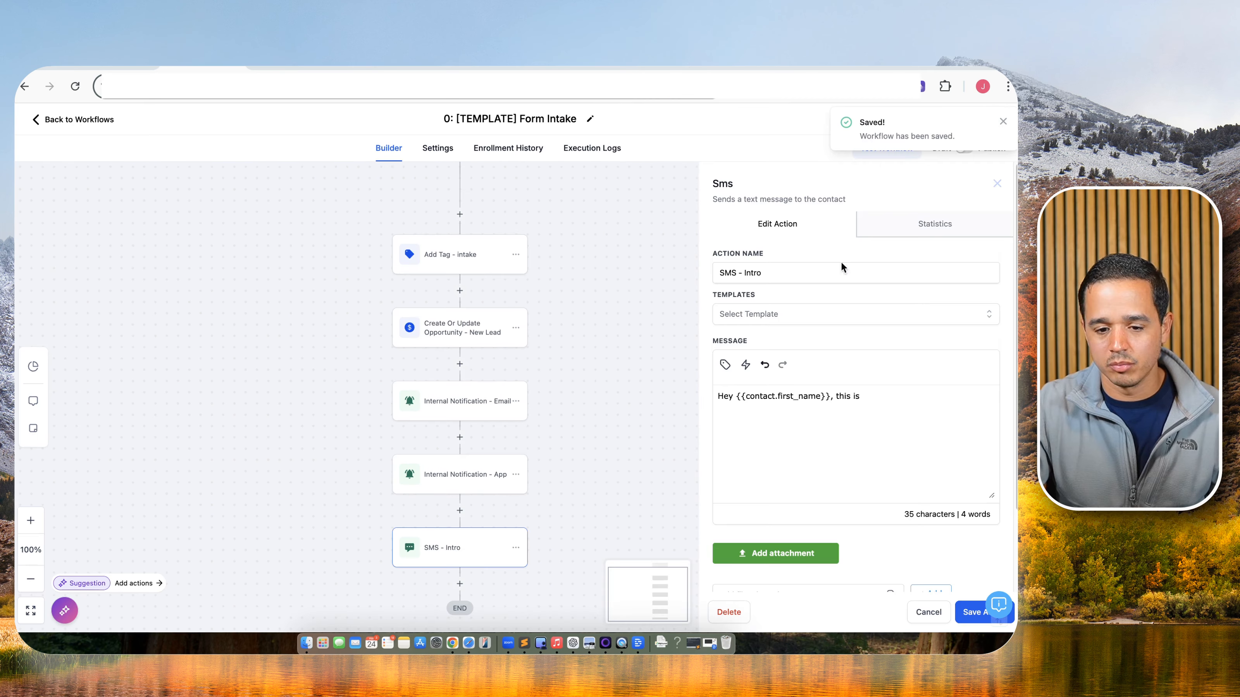
Append the Bot Name custom value followed by 'from' to the SMS - Intro message.
click(886, 388)
click(885, 396)
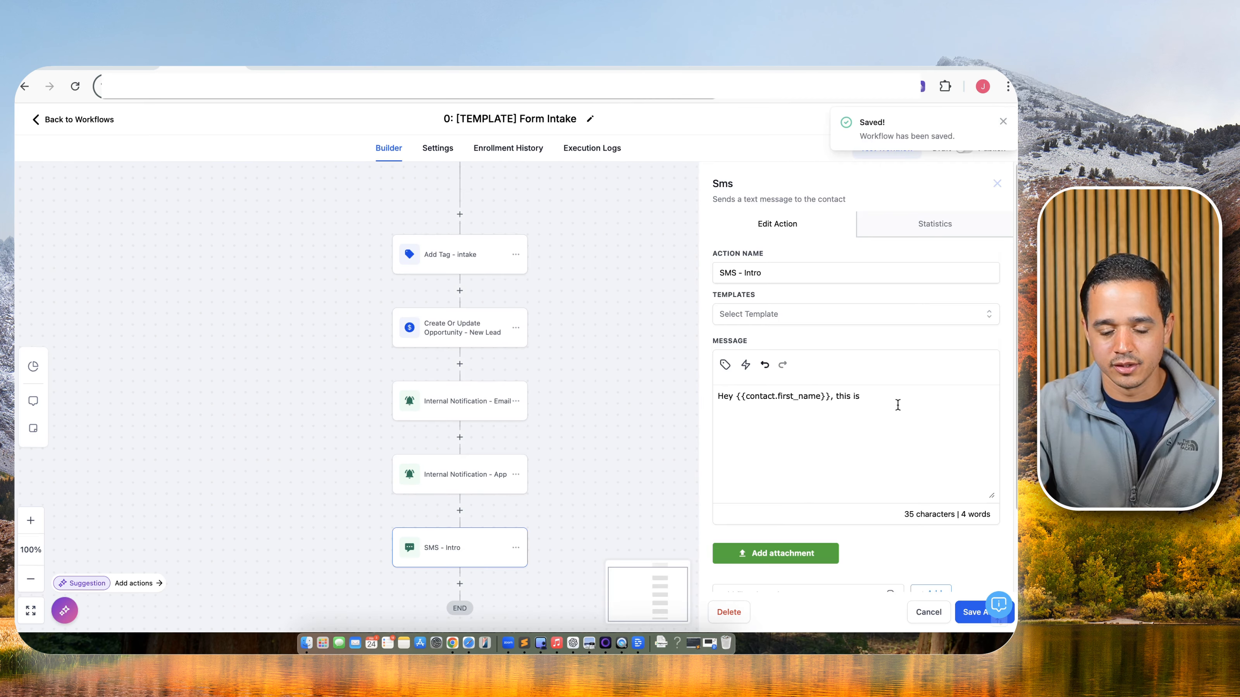
click(733, 366)
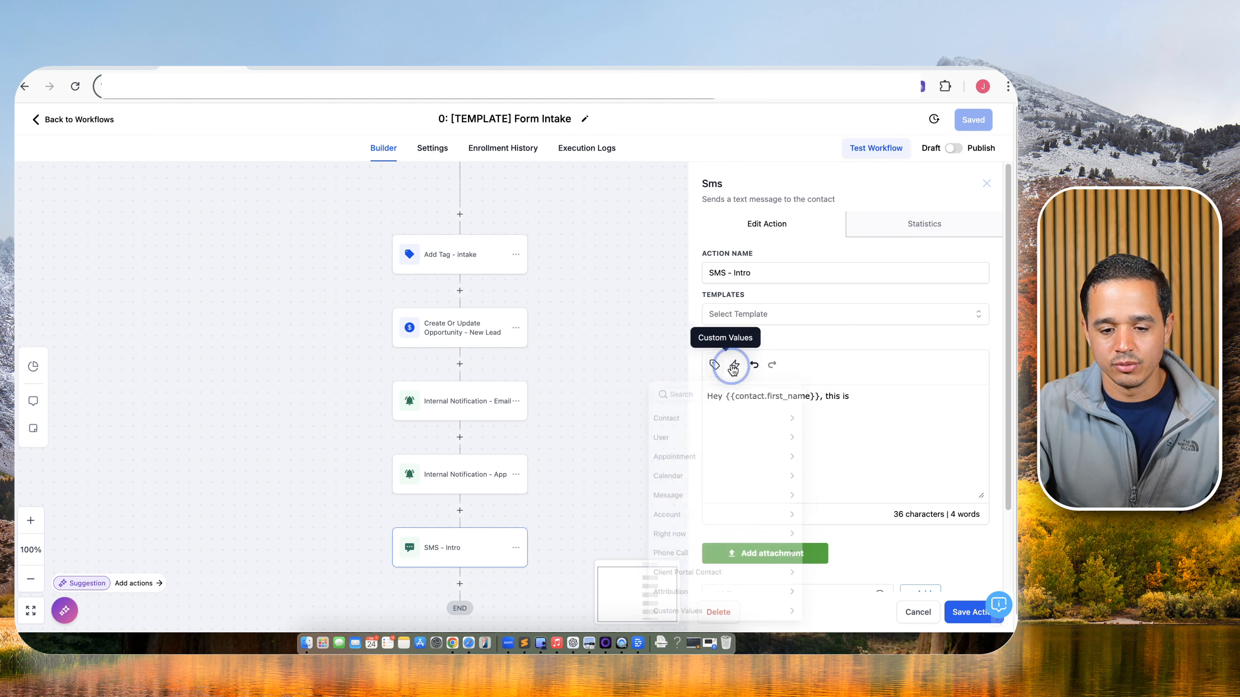
click(694, 401)
text(bot)
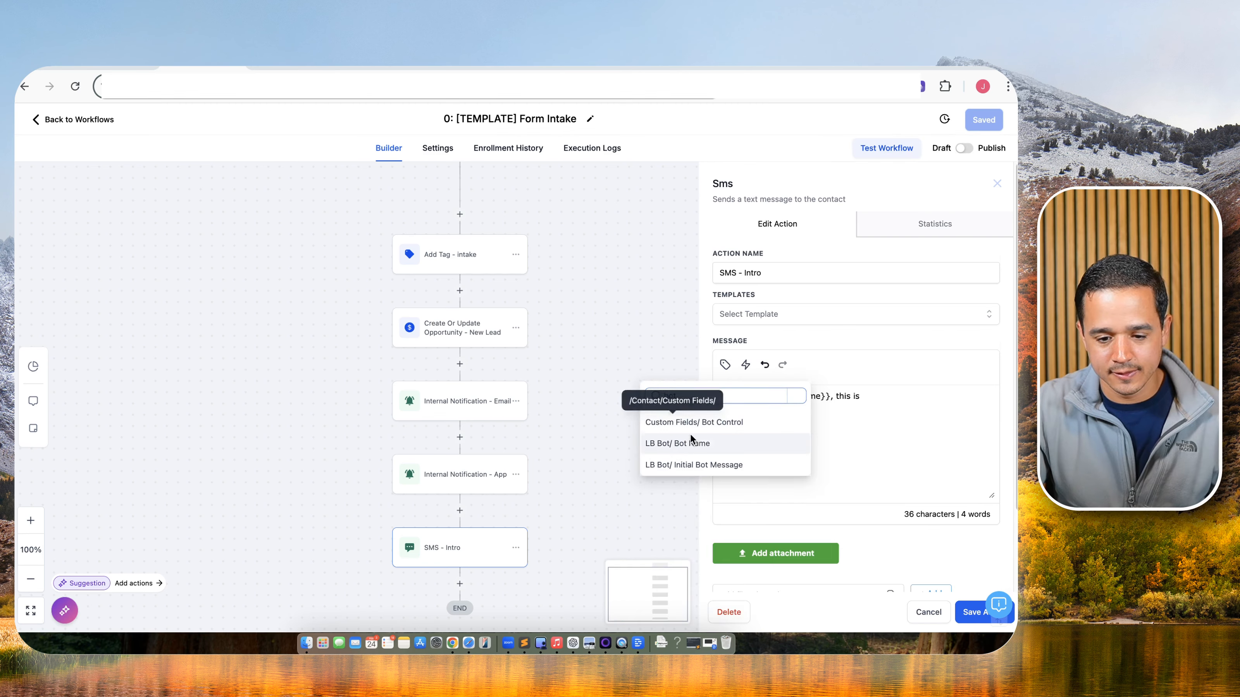
click(692, 442)
text(from)
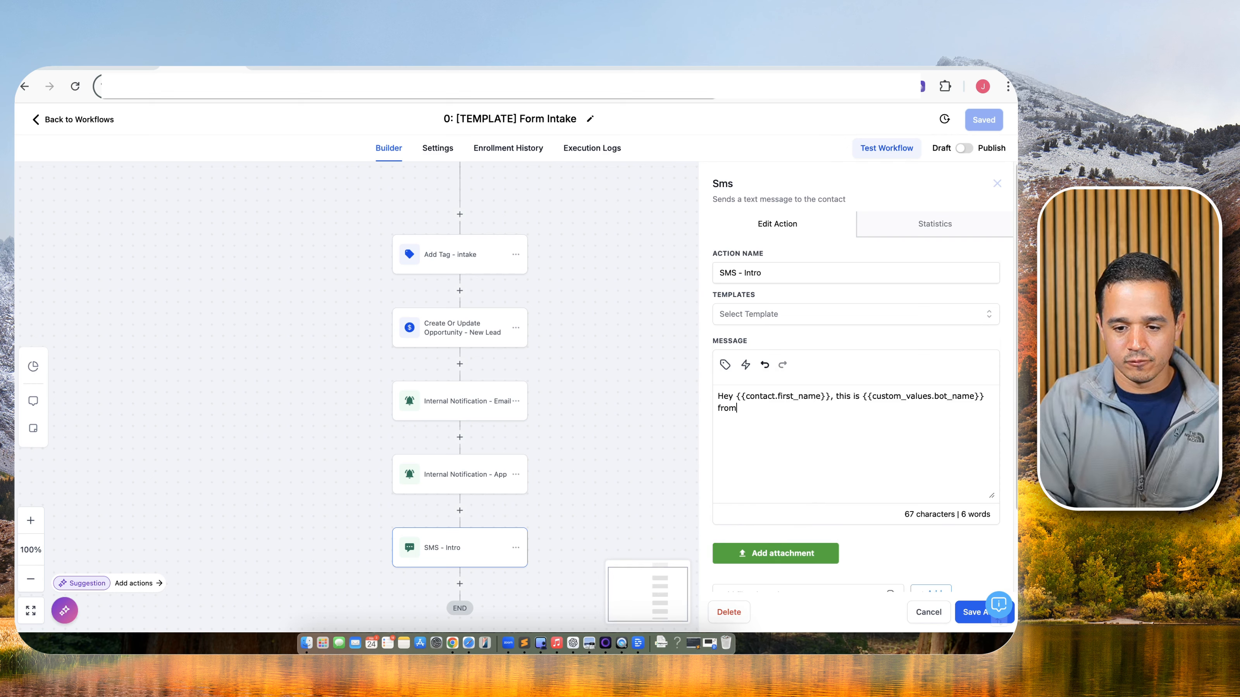
Append the account's business name to the message and save SMS - Intro.
click(725, 365)
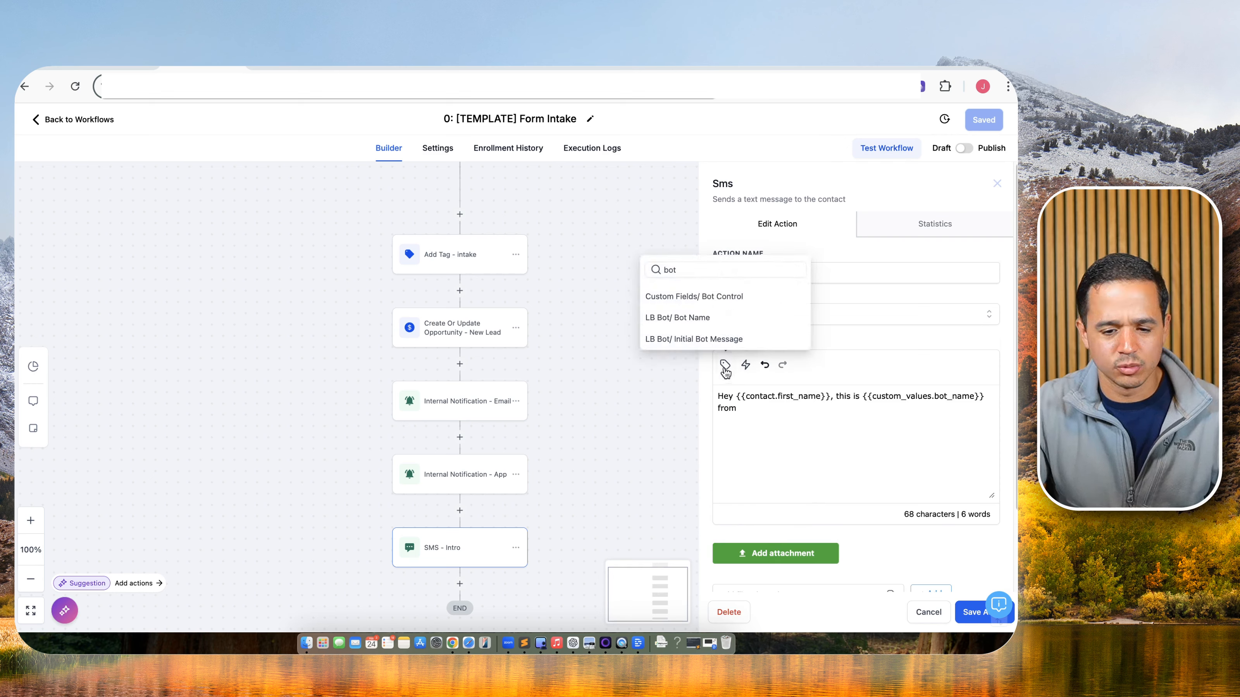
click(714, 270)
key(BackSpace)
key(BackSpace)
key(BackSpace)
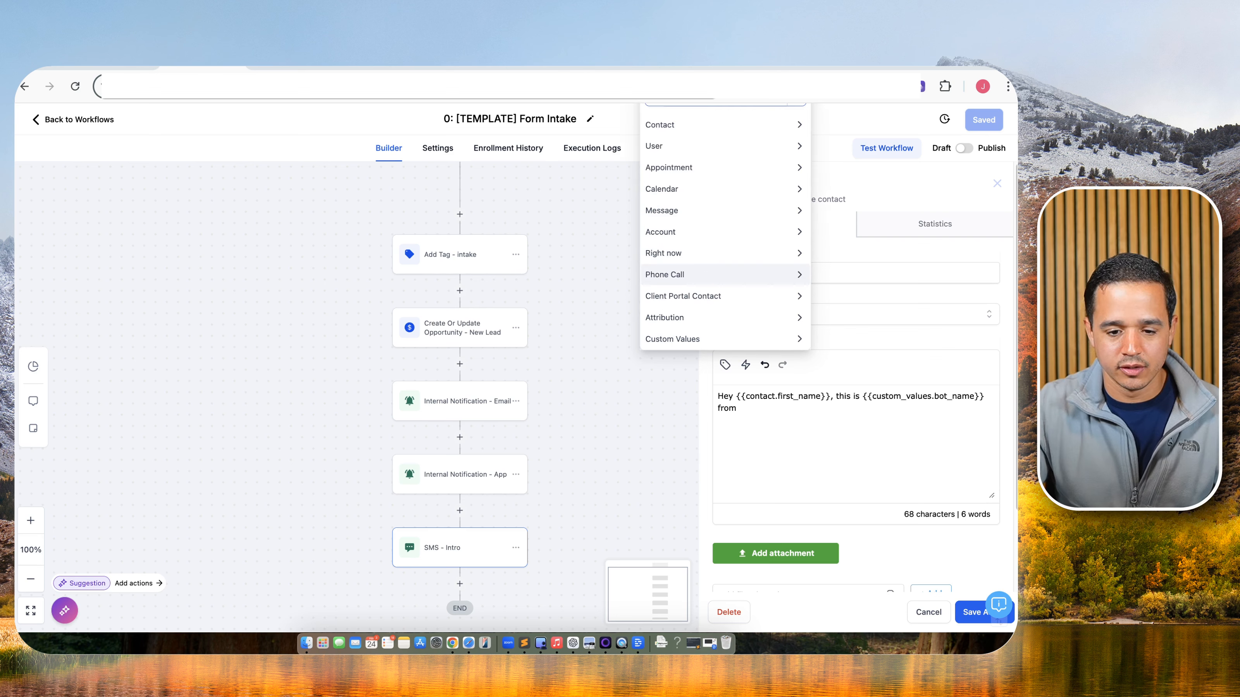
click(708, 231)
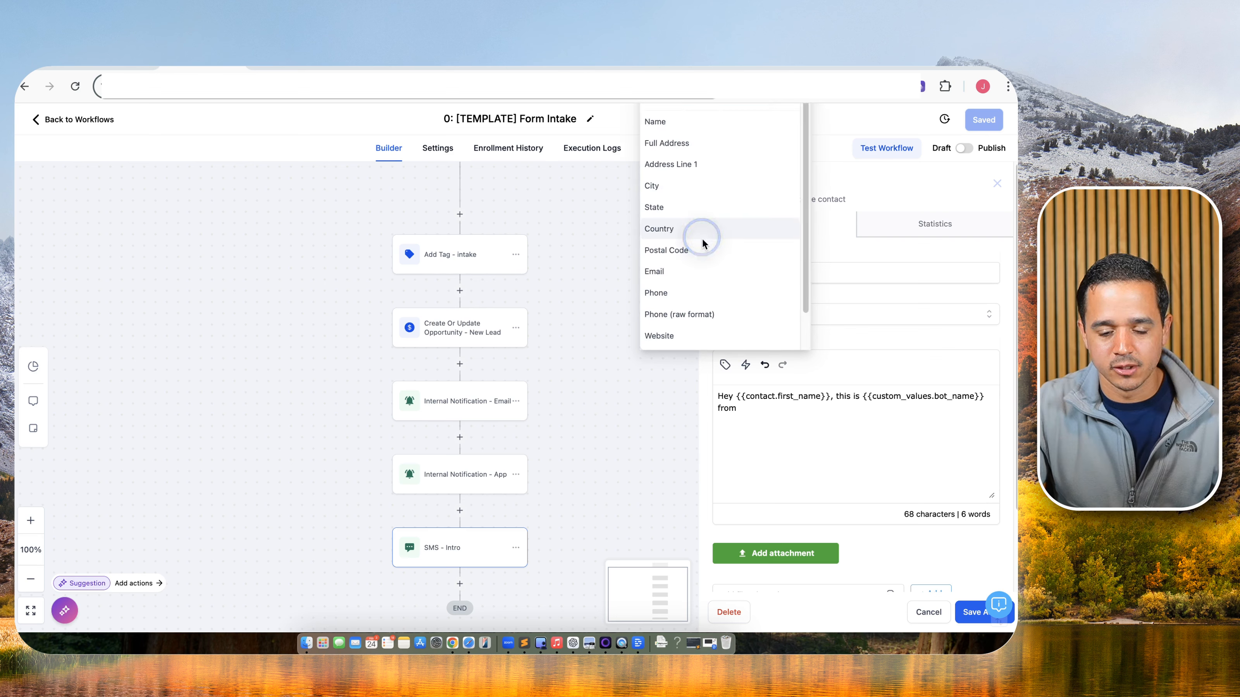
click(710, 122)
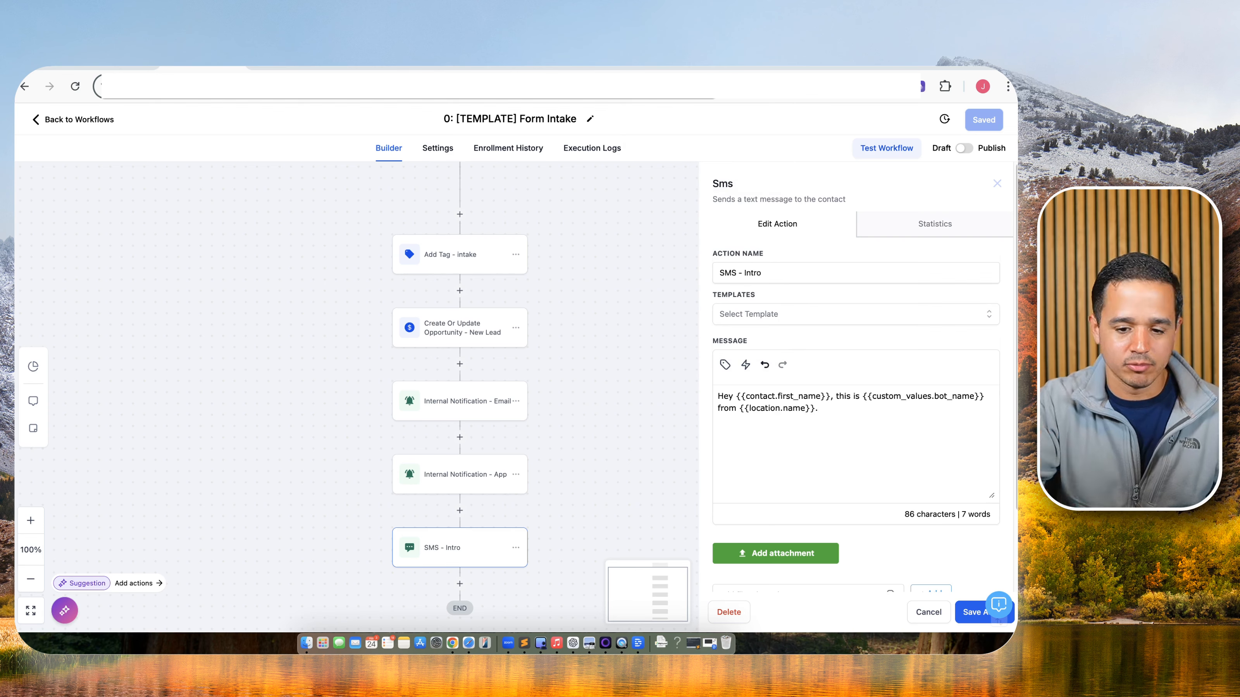
click(974, 610)
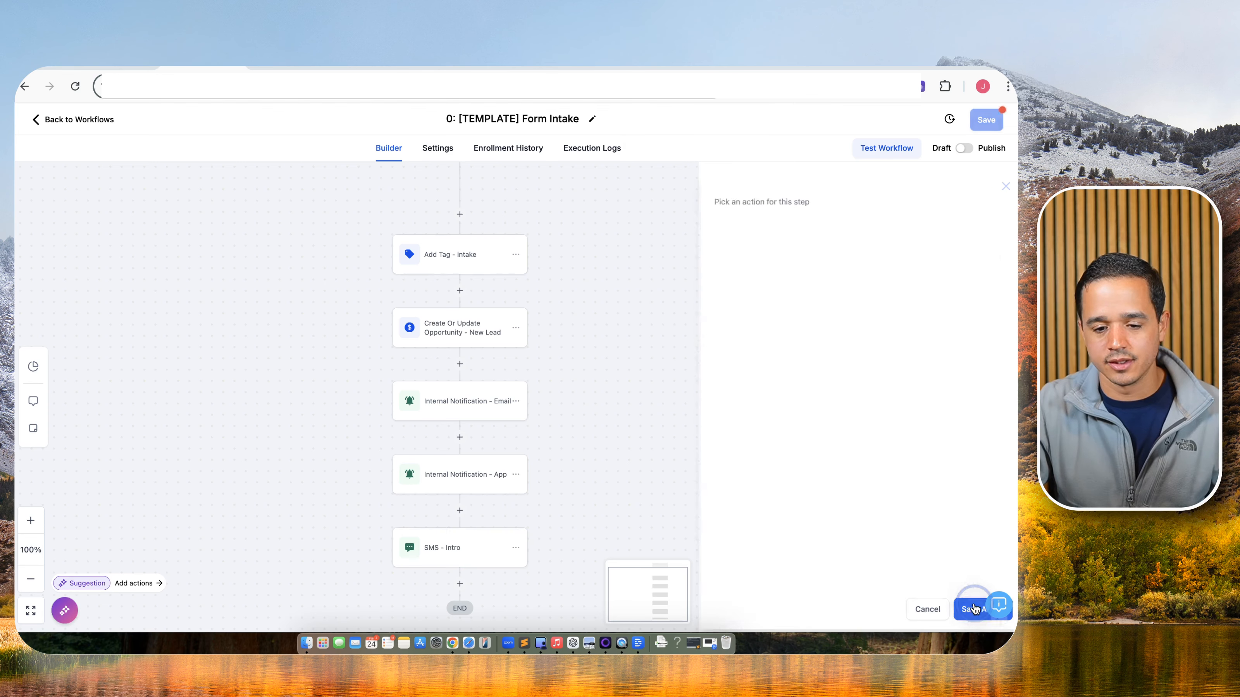
Add a Wait step set to 0.1 minutes and name it 'Wait 0.1 Minutes'.
click(460, 583)
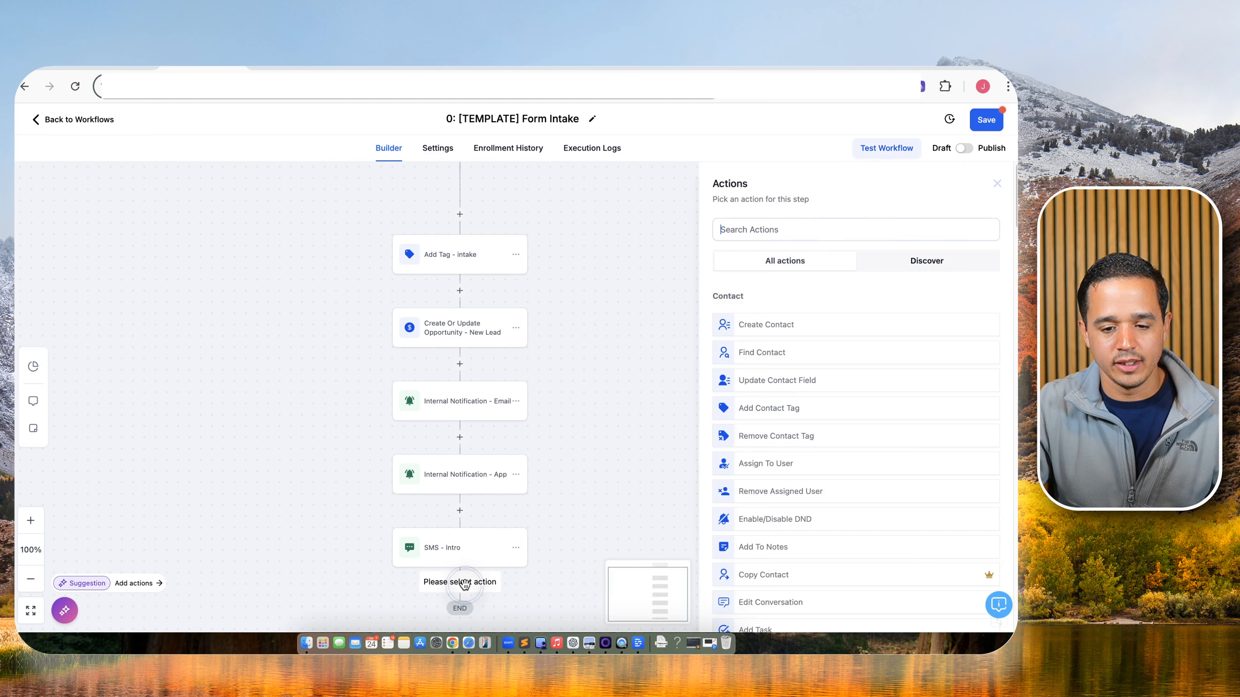
text(wait)
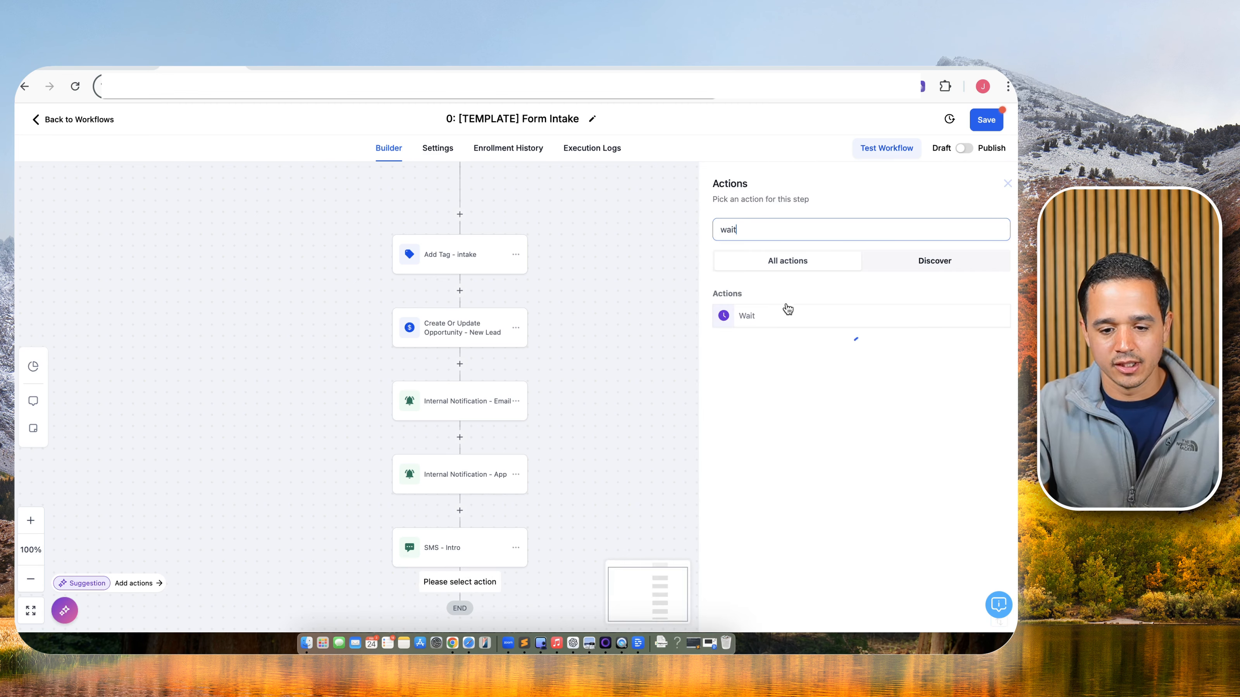
click(780, 315)
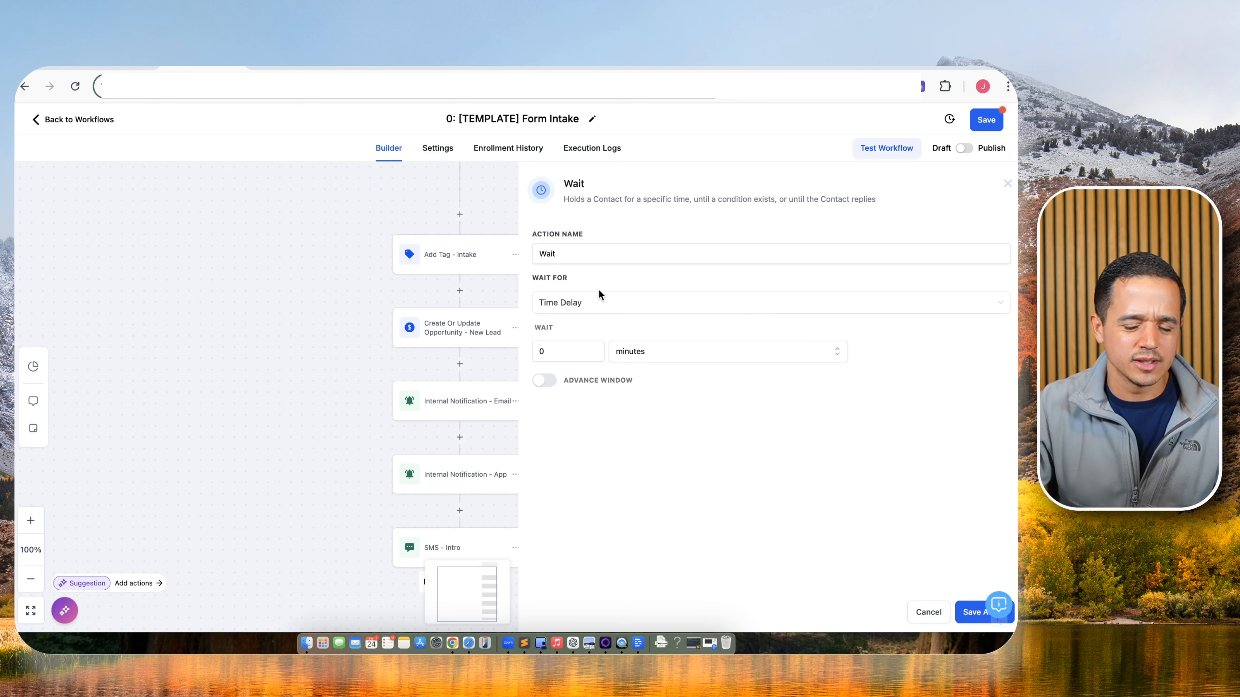
click(571, 356)
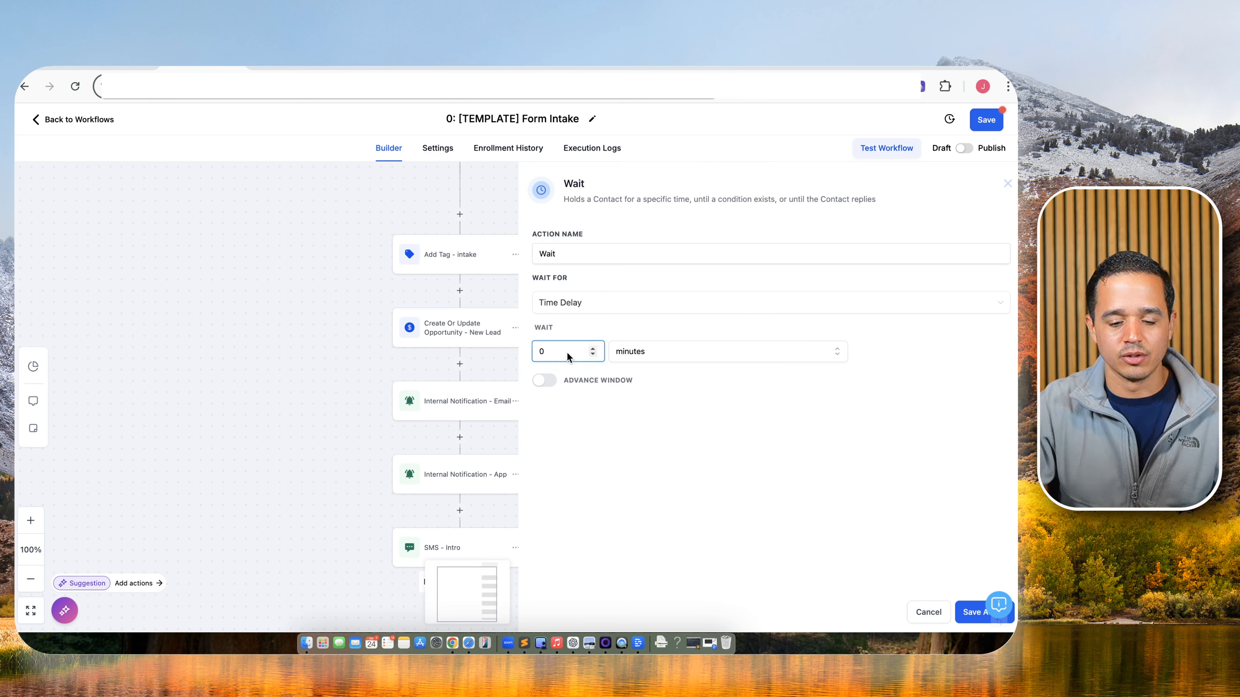
text(.1)
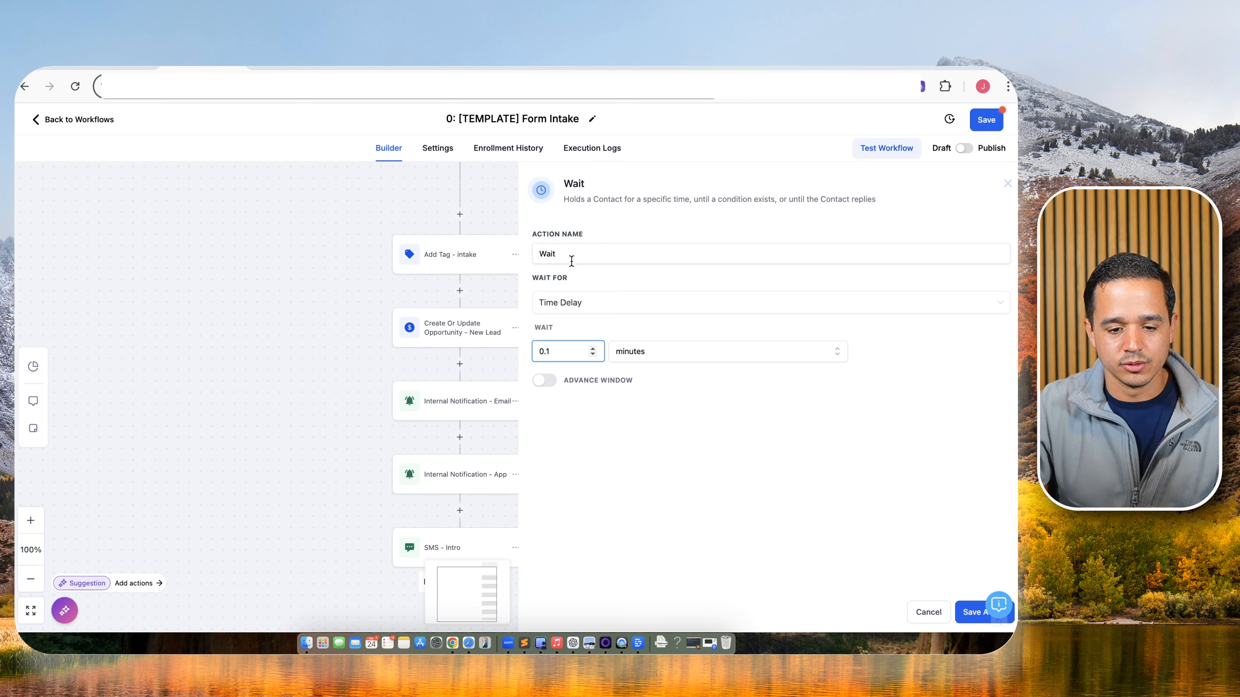
click(571, 255)
text(0.1 Minutes)
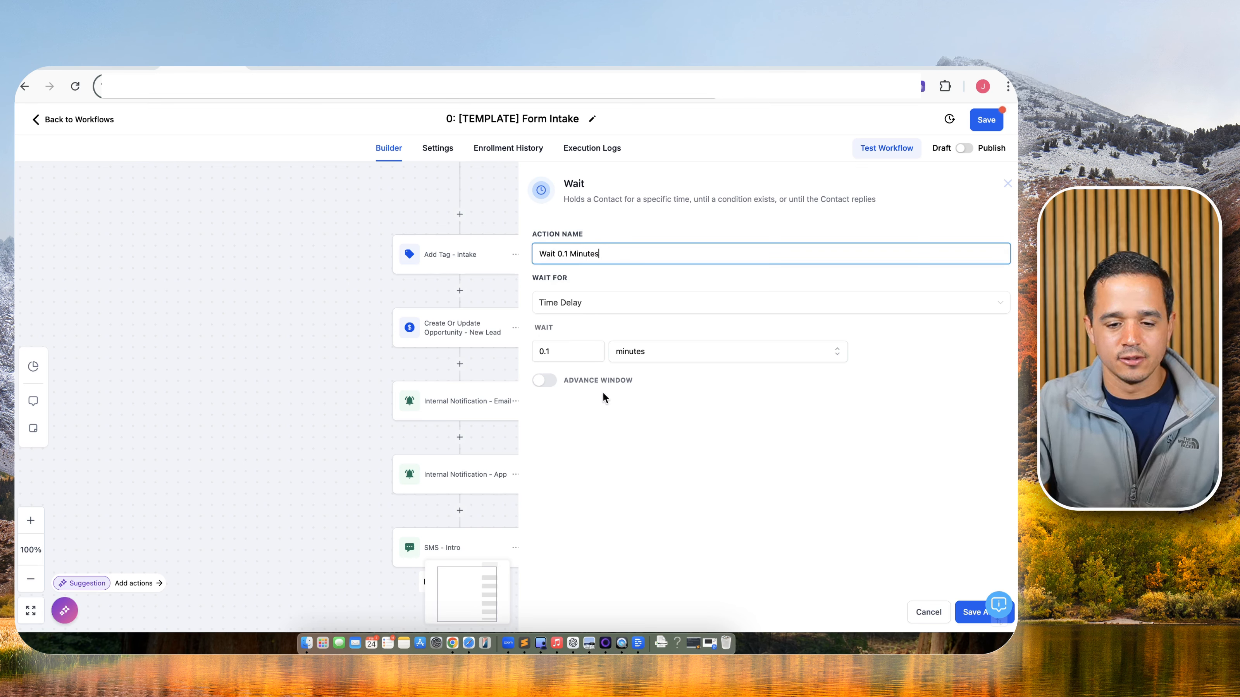
click(678, 350)
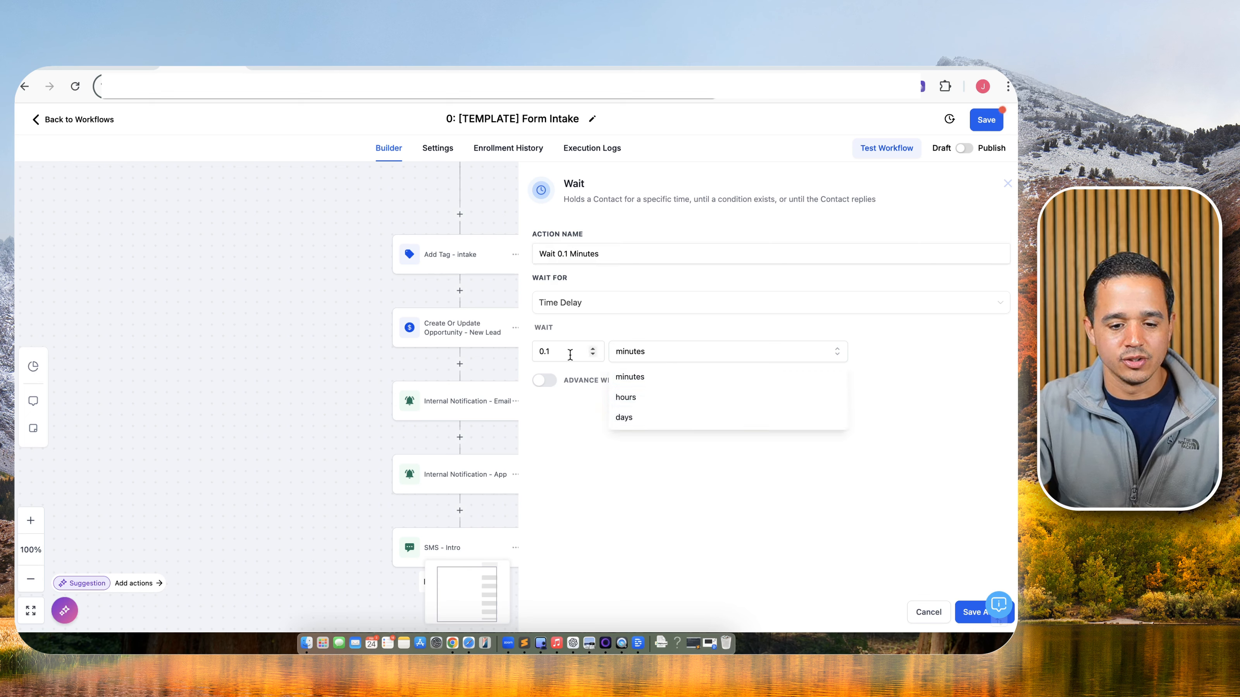
click(579, 455)
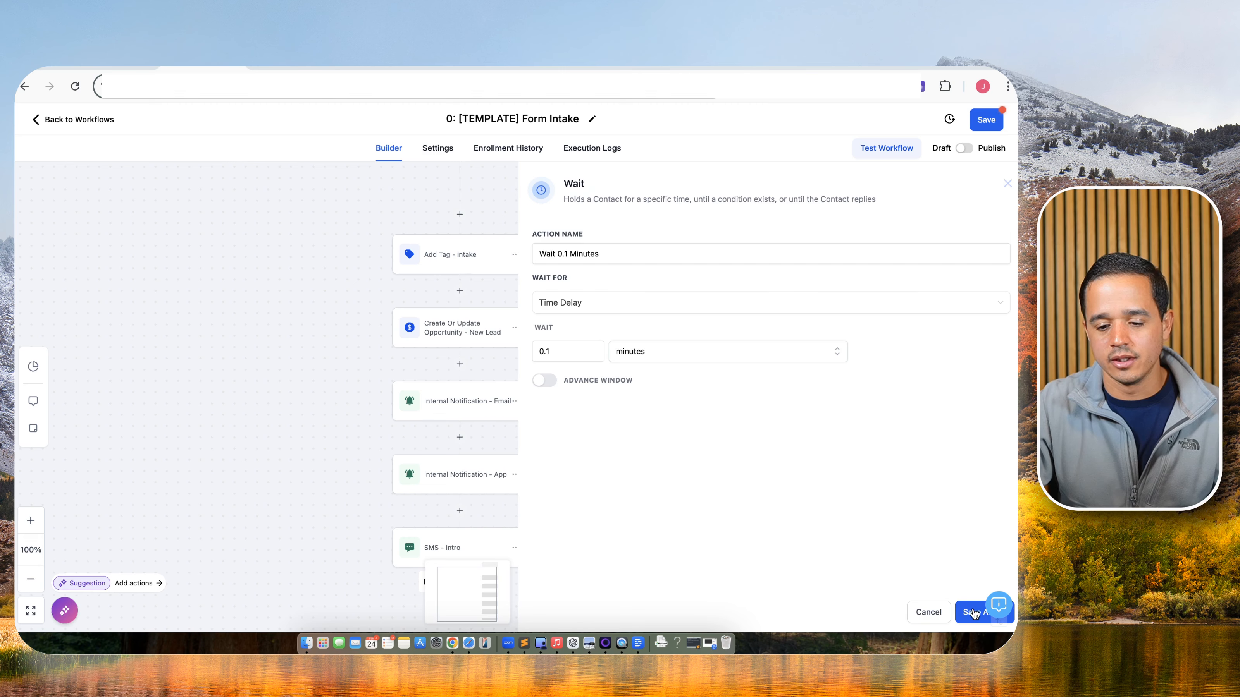
click(973, 613)
scroll(546, 450, down, 3)
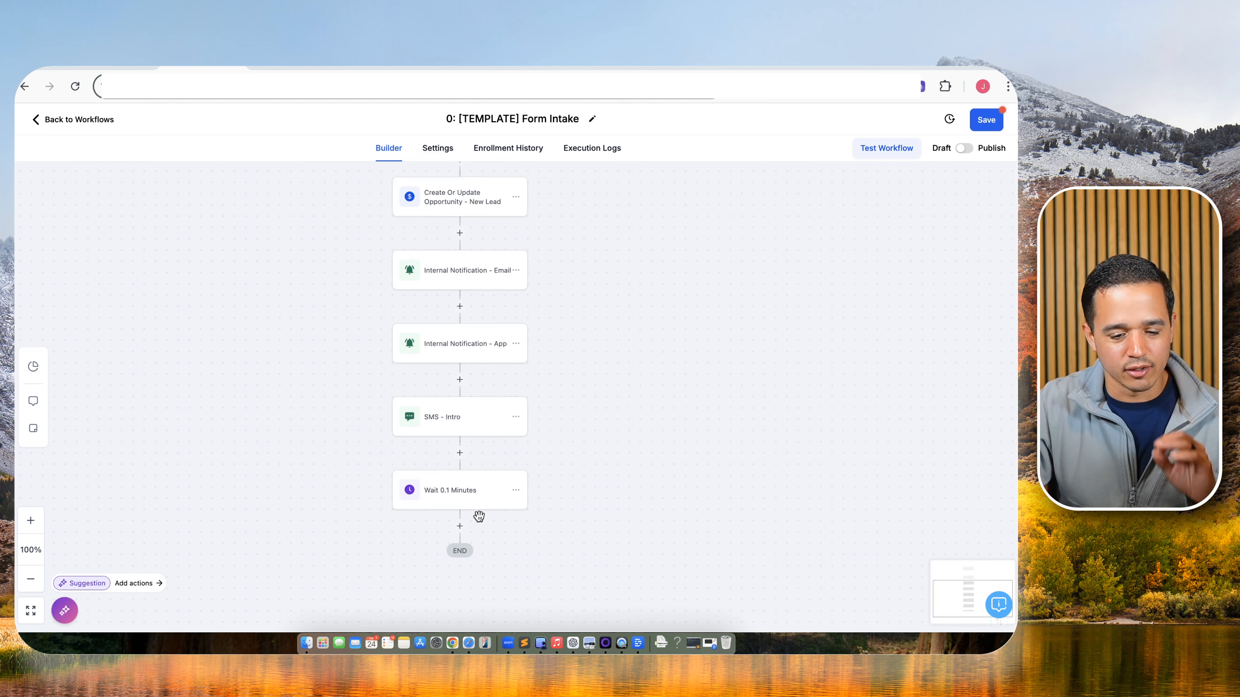
Add a Send SMS step named 'SMS - Initial Message' after the wait.
click(459, 527)
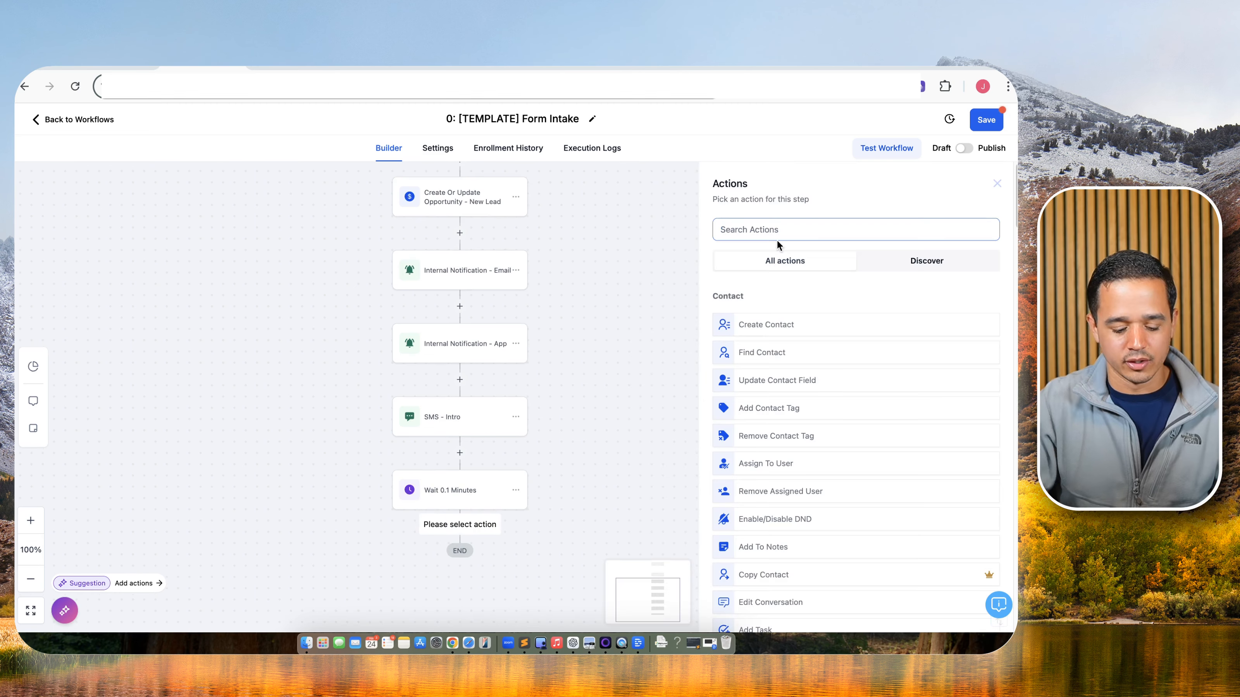
text(sms)
click(767, 322)
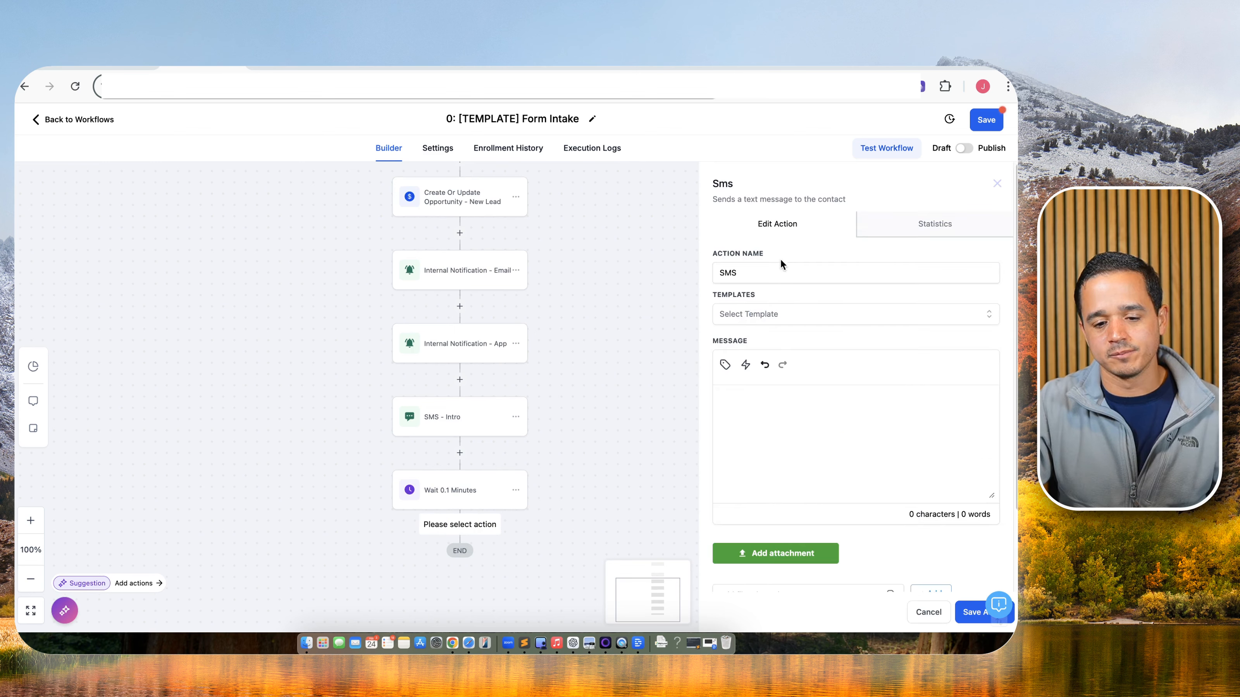
click(781, 267)
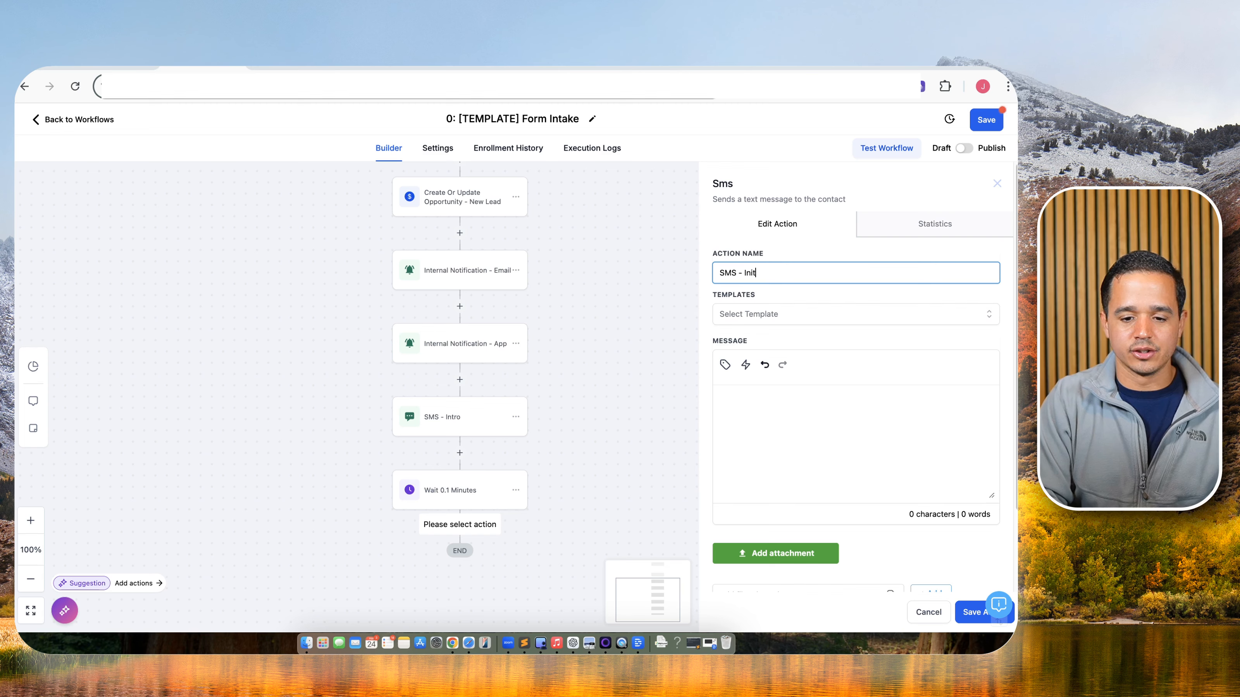
text(- Initial Message)
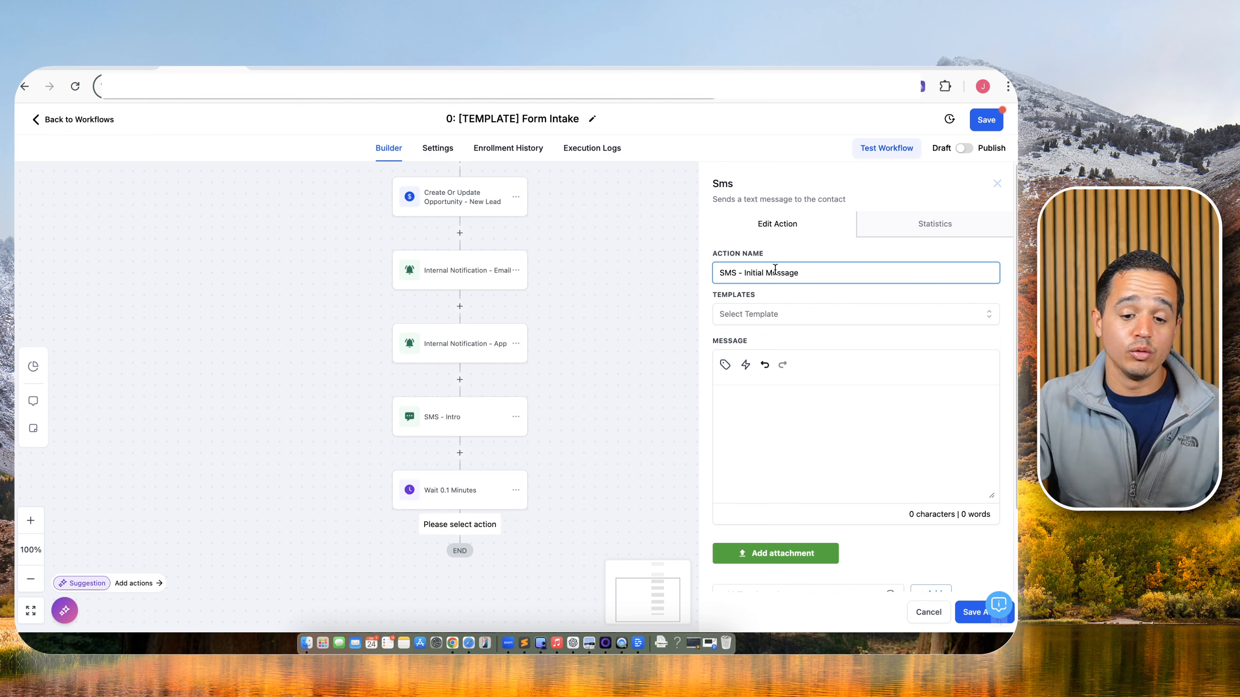
Insert the Initial Bot Message custom value as the SMS body, save the step and workflow, and reopen it.
click(724, 365)
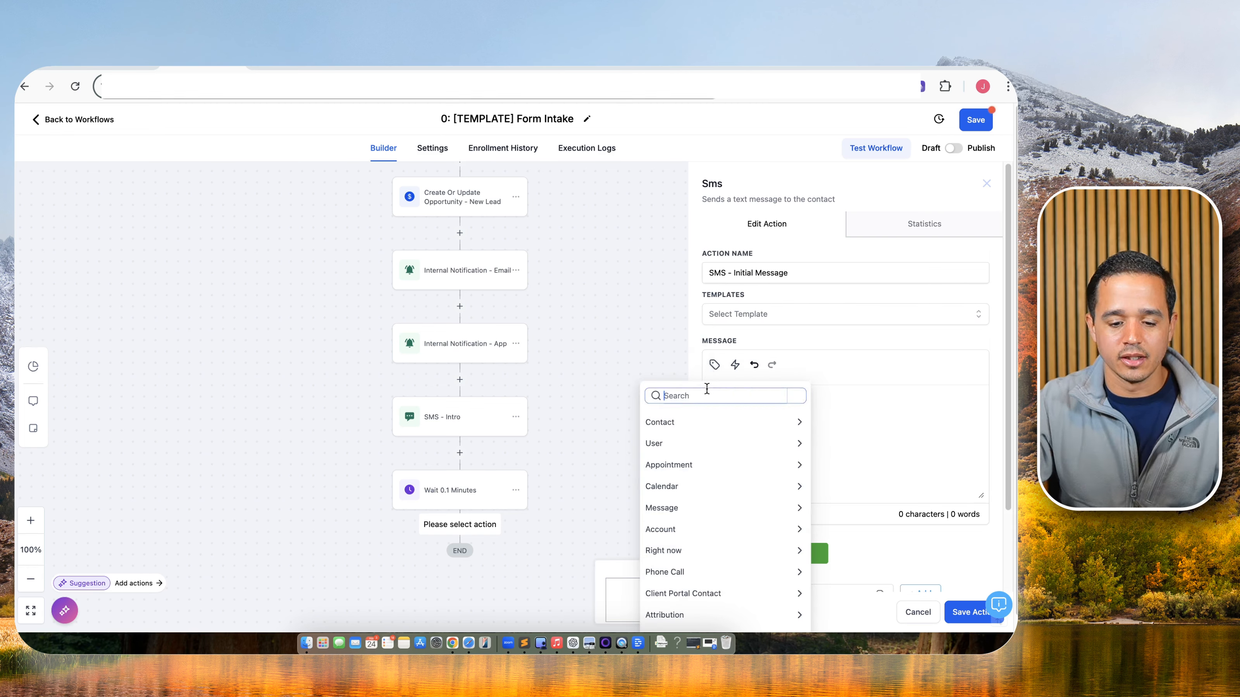
text(initi)
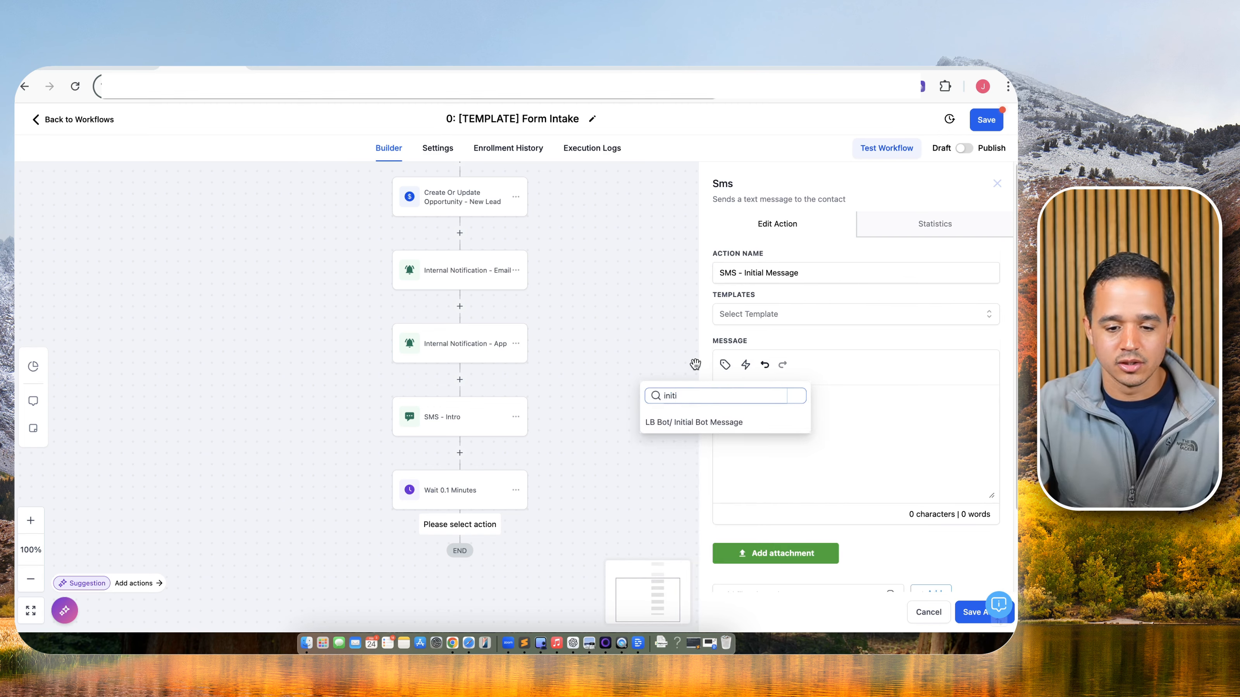
click(699, 429)
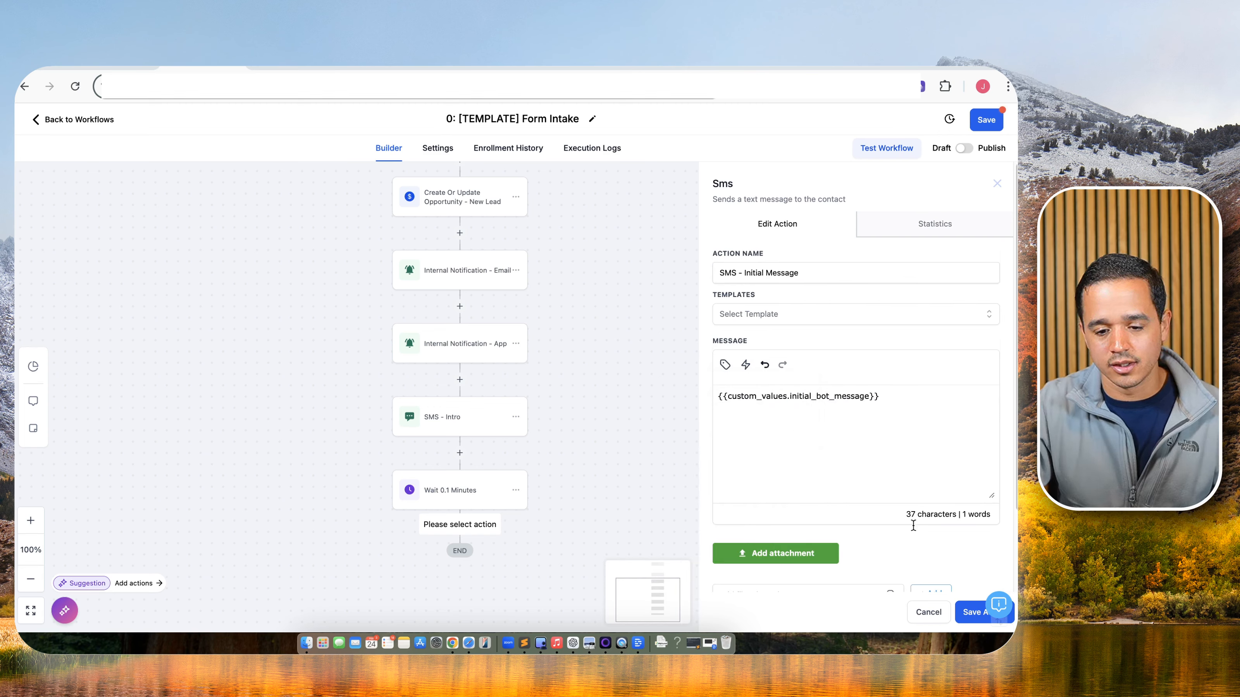
click(975, 612)
click(990, 128)
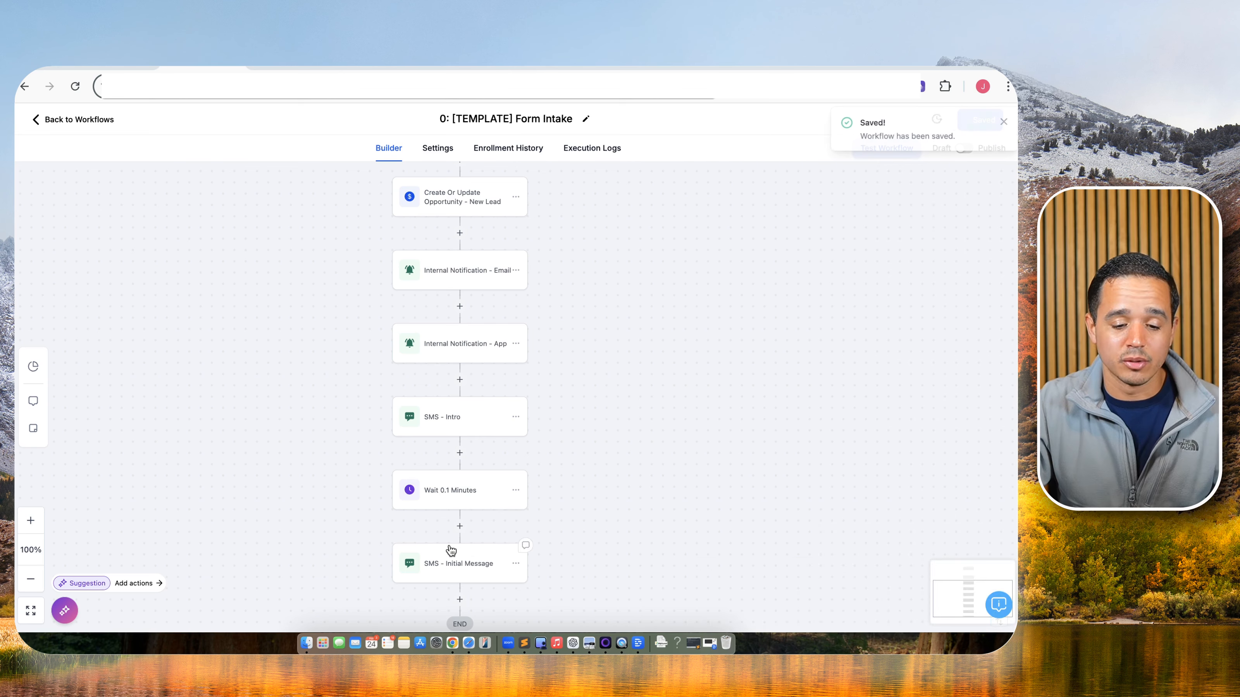
click(455, 562)
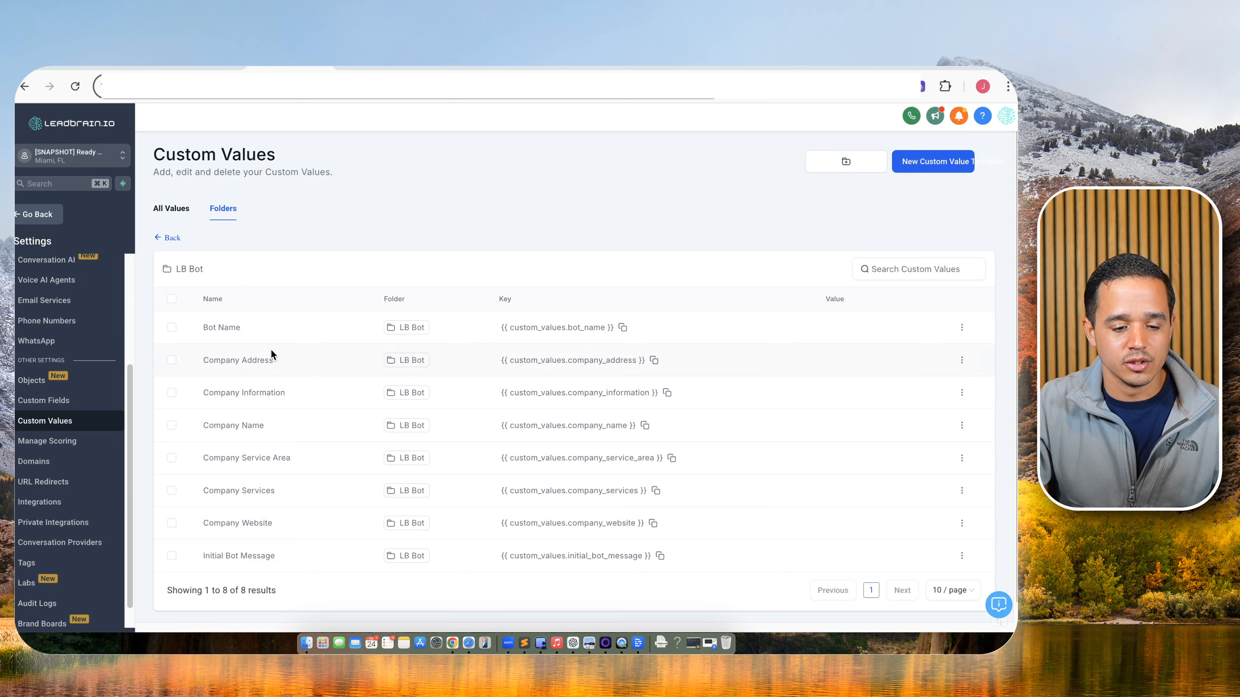
Change the Initial Bot Message custom value to 'I needed to get a few pieces of information to get you setup. Is that okay?'.
scroll(193, 572, down, 1)
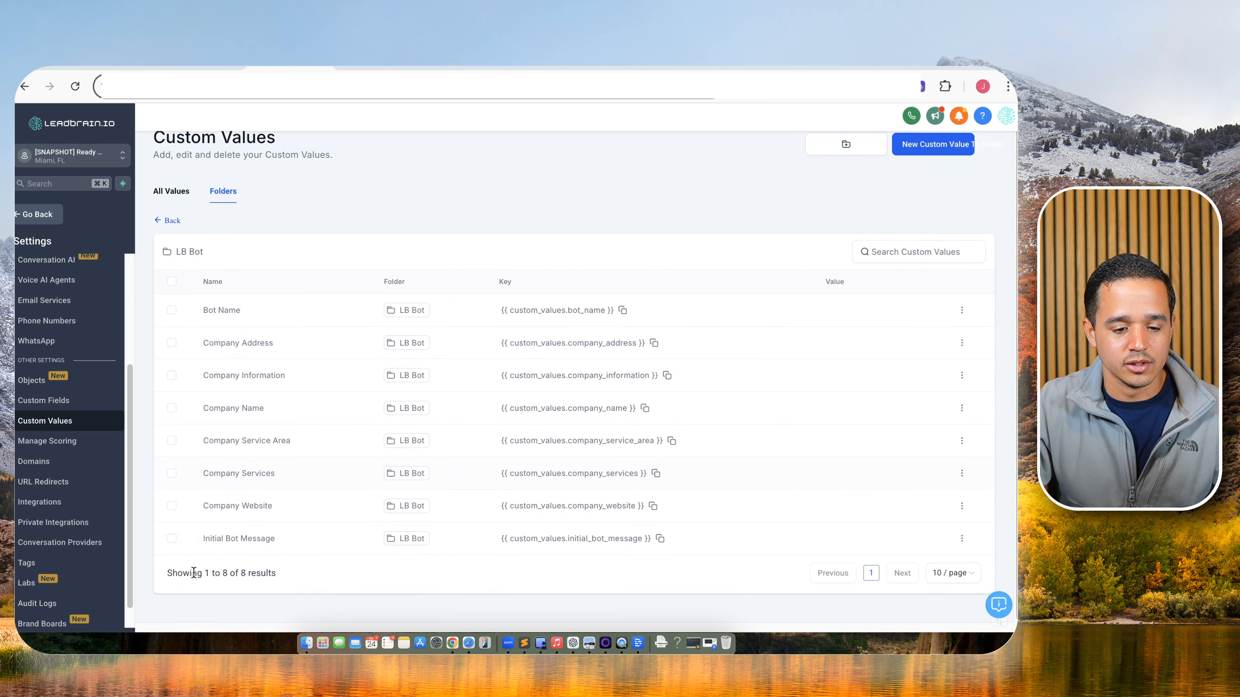
click(962, 539)
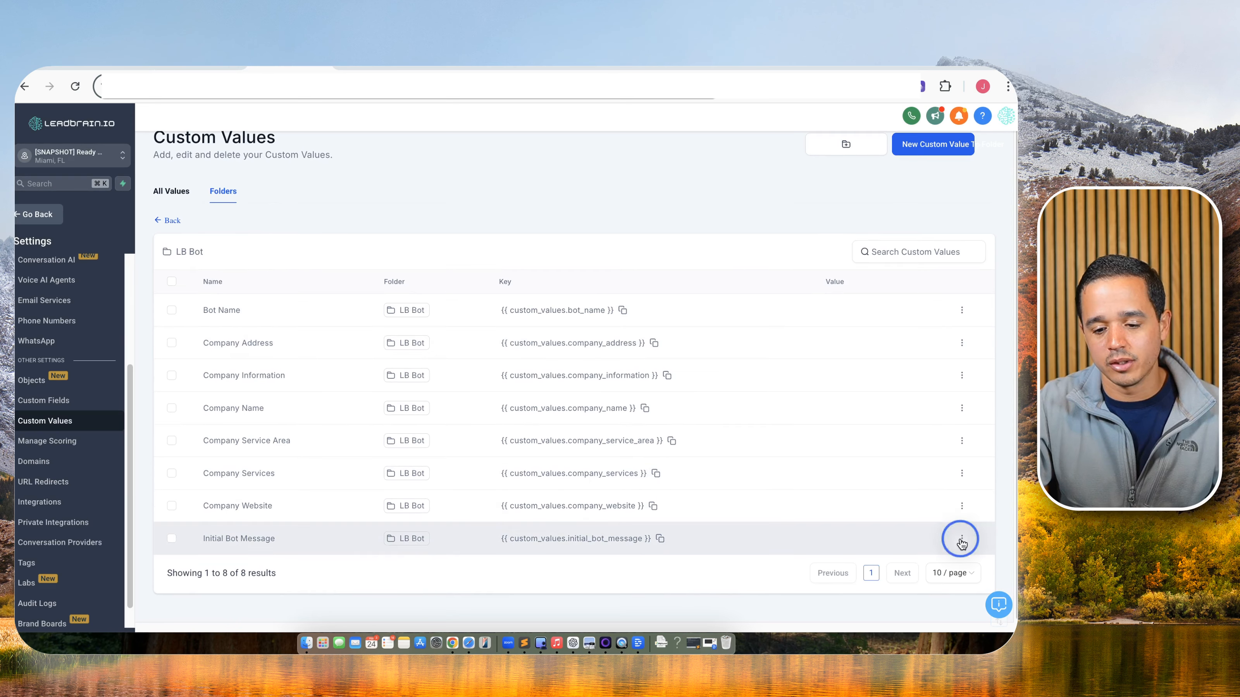
click(941, 503)
click(467, 386)
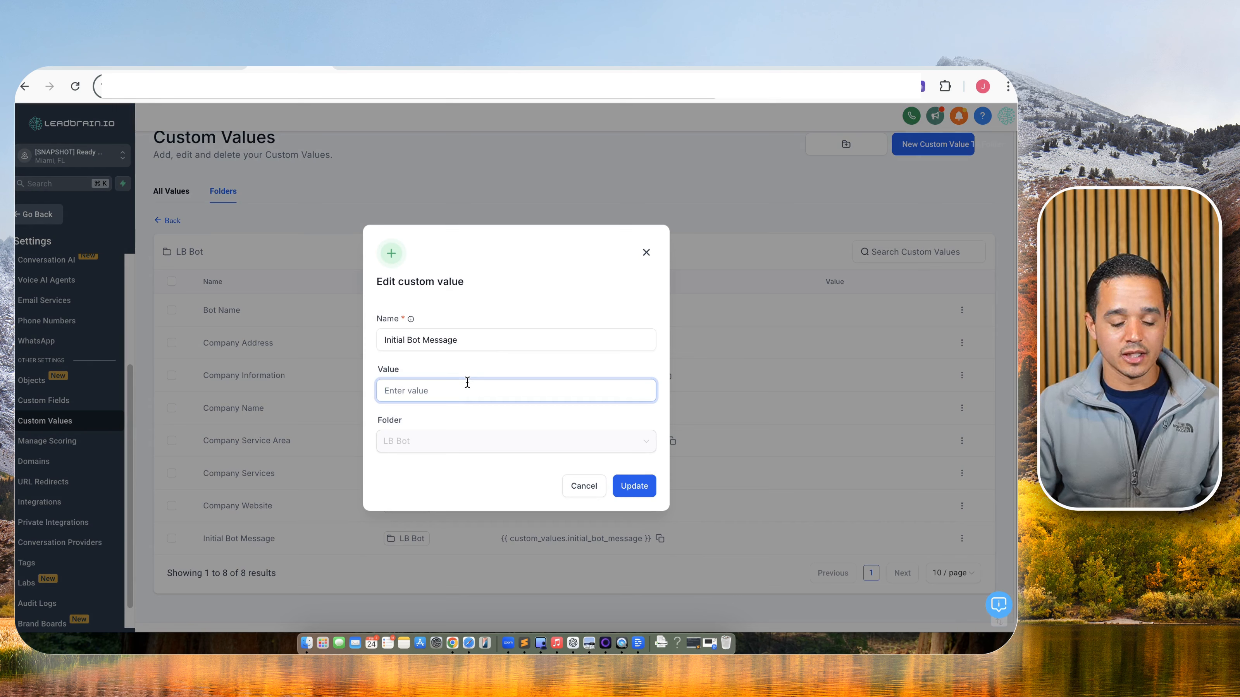
text(I neede)
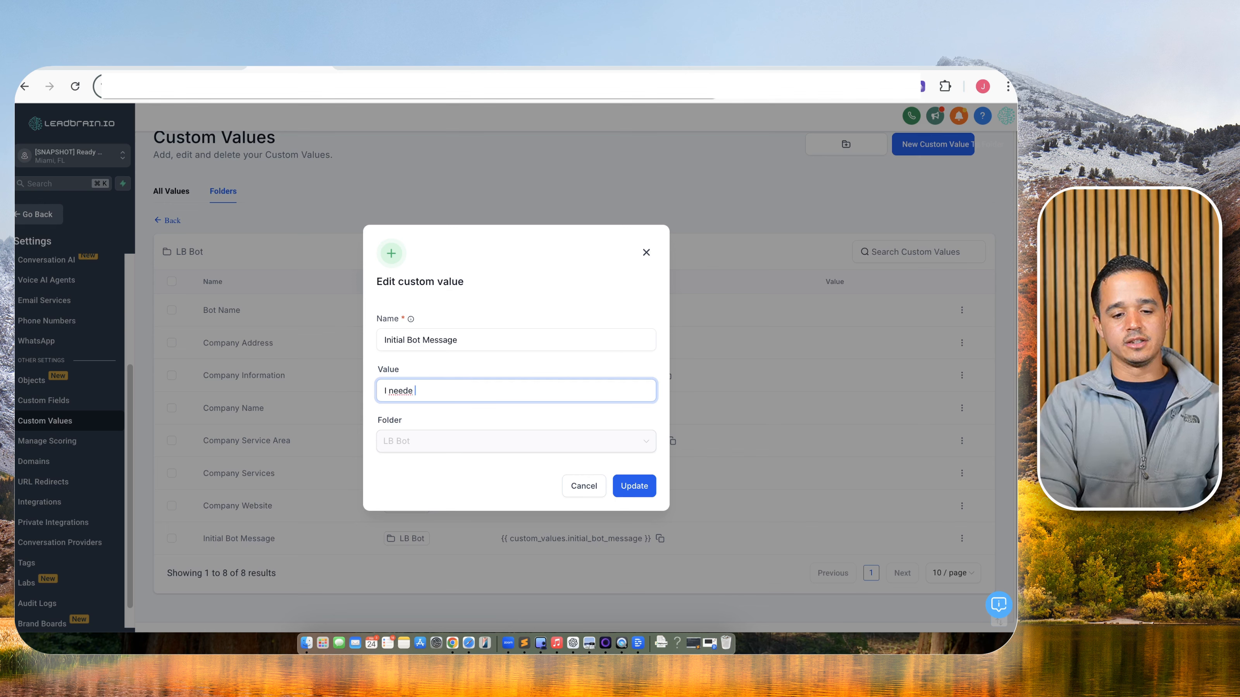
text(d to get a fe)
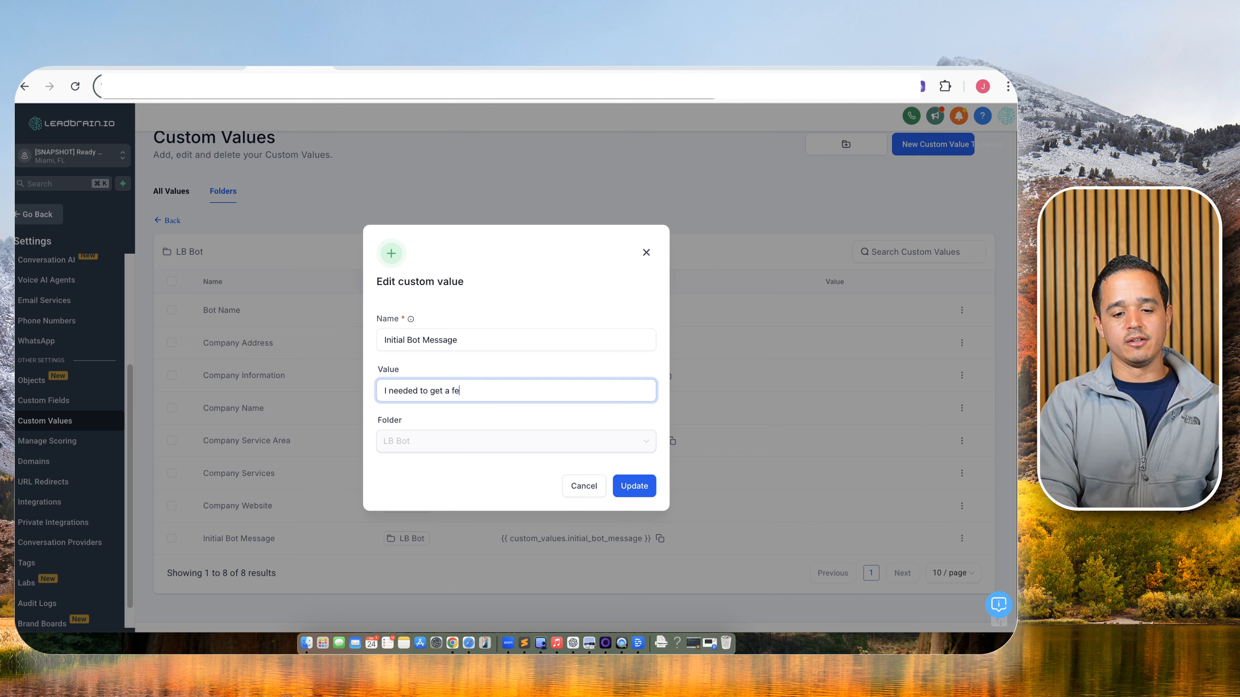
text(w piexces of information to get you setup)
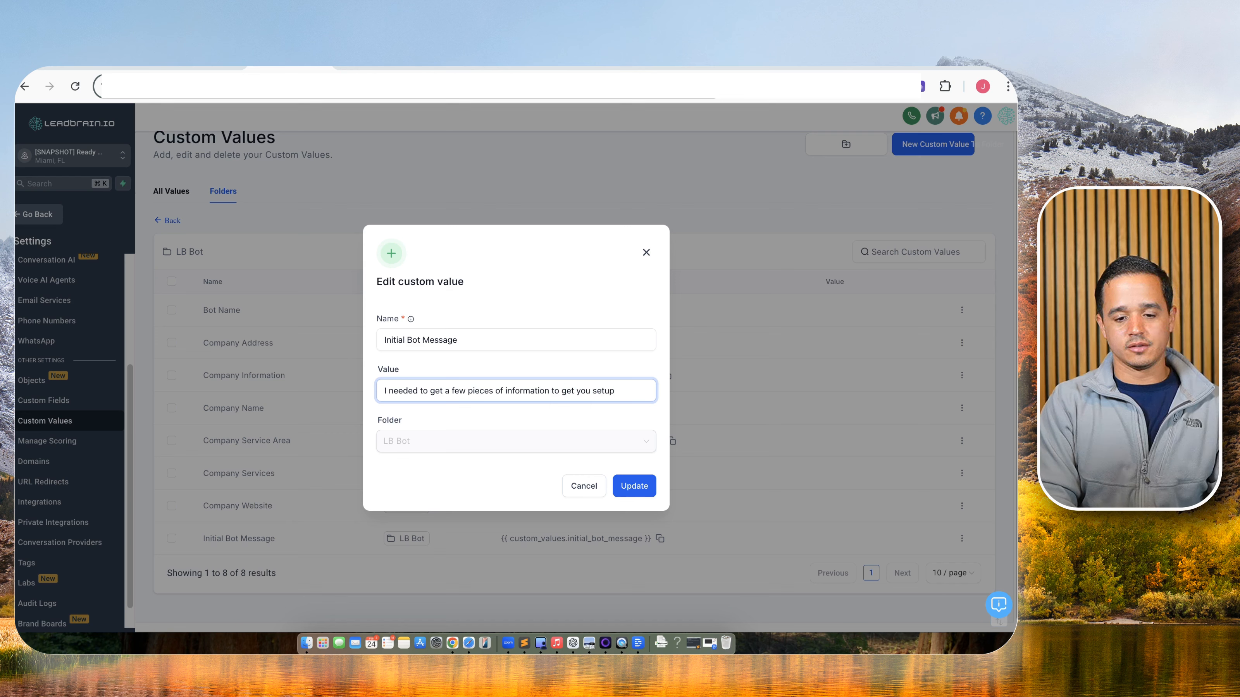
text(t okay?)
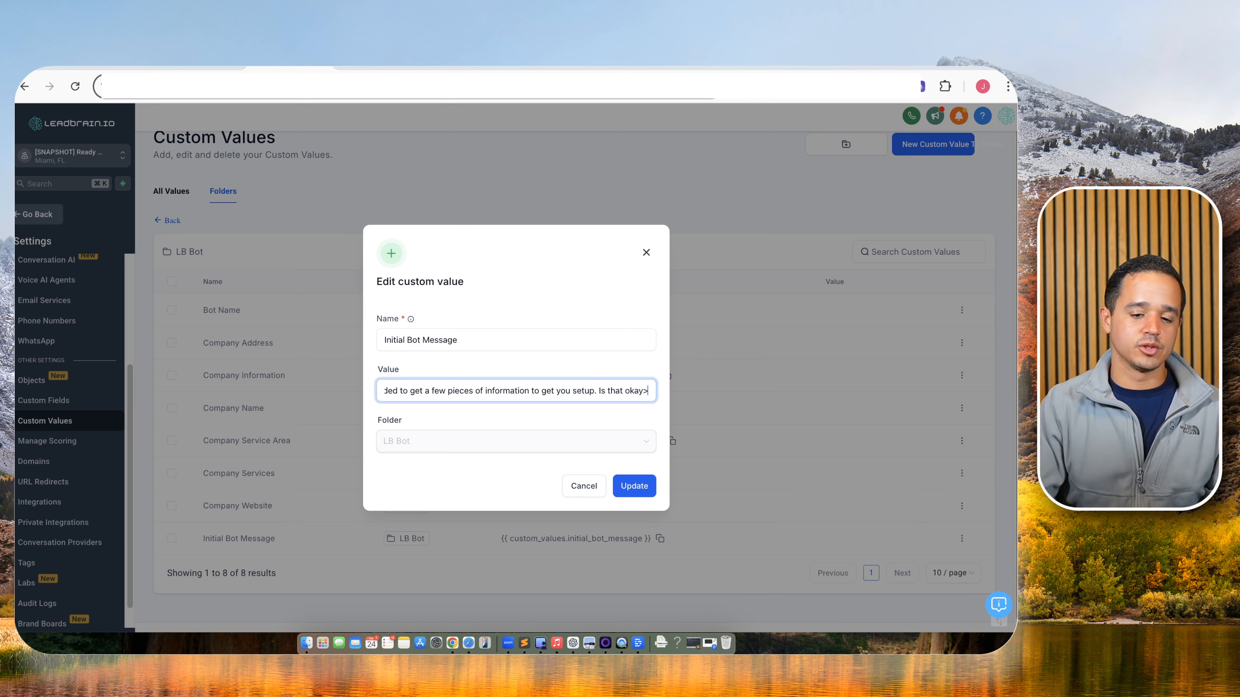
click(634, 489)
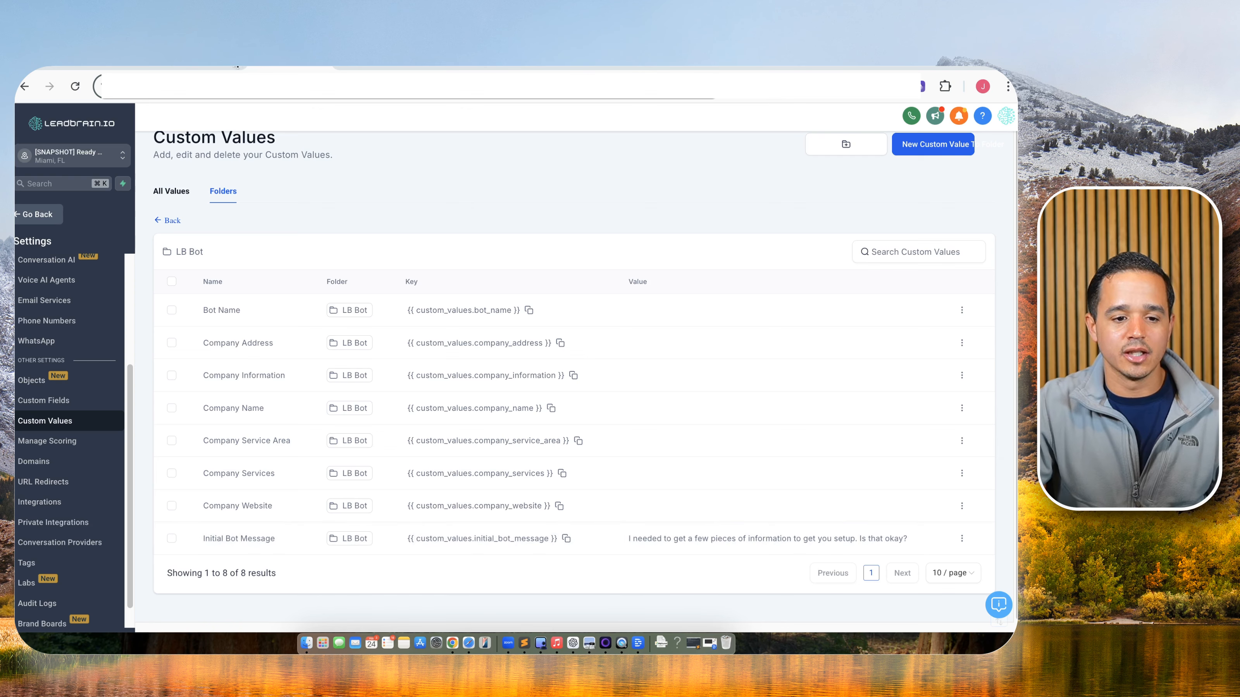
click(238, 68)
Re-save the SMS - Initial Message step and the Form Intake workflow.
click(854, 398)
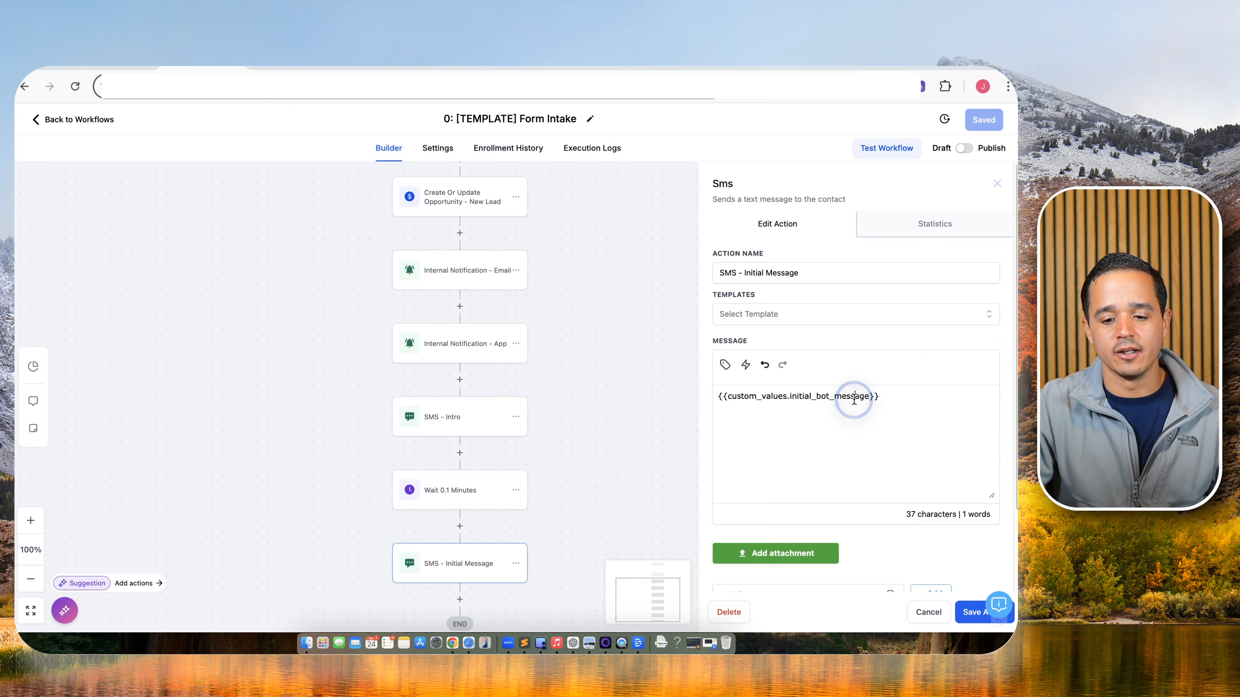
triple_click(855, 398)
click(971, 612)
click(987, 118)
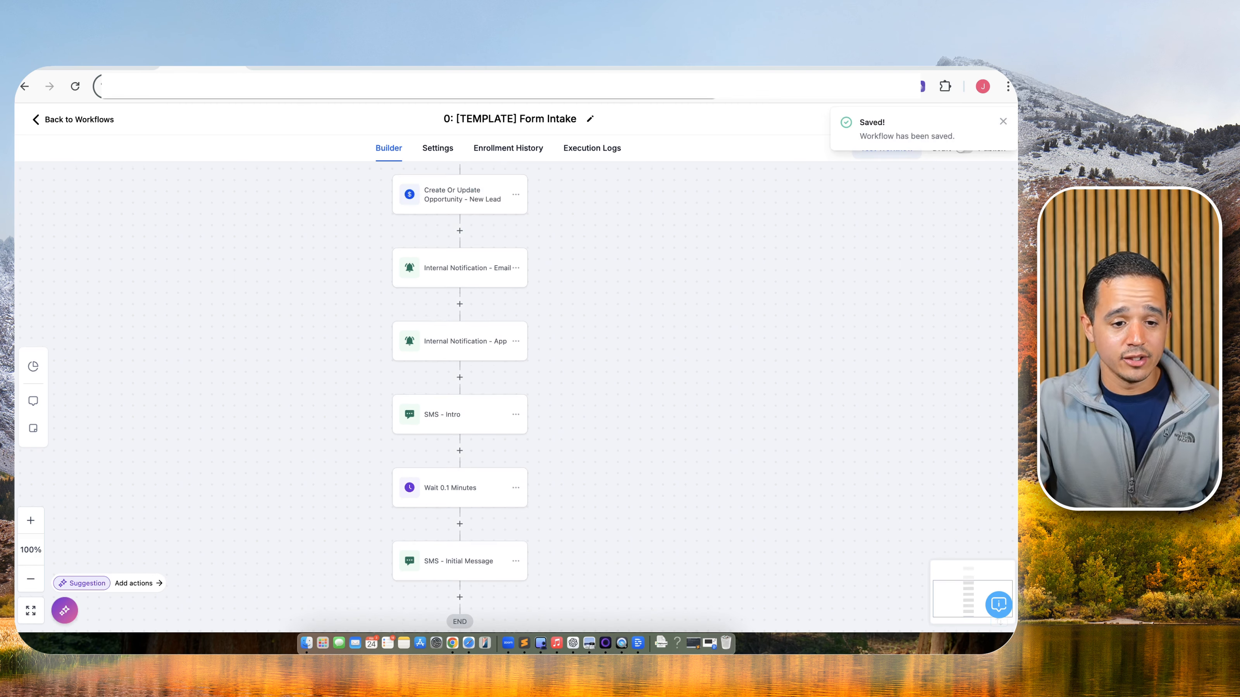
Check the Initial Bot Message custom value, then return to the Form Intake workflow builder.
click(104, 68)
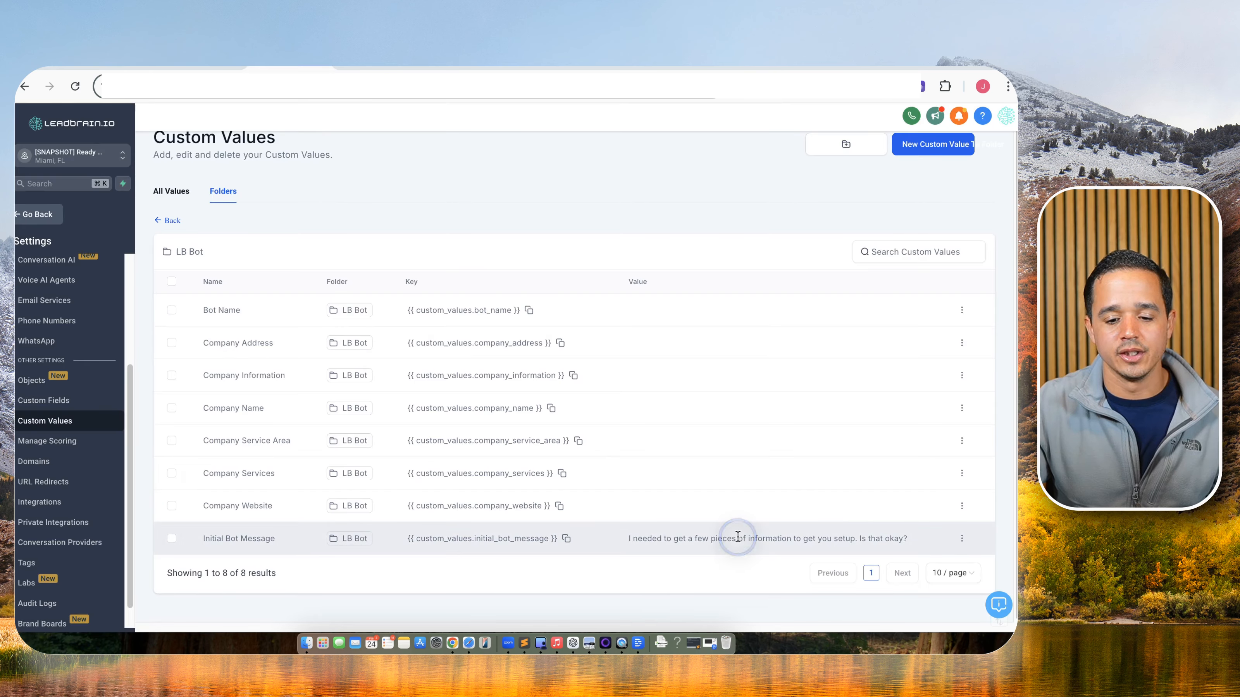
triple_click(740, 536)
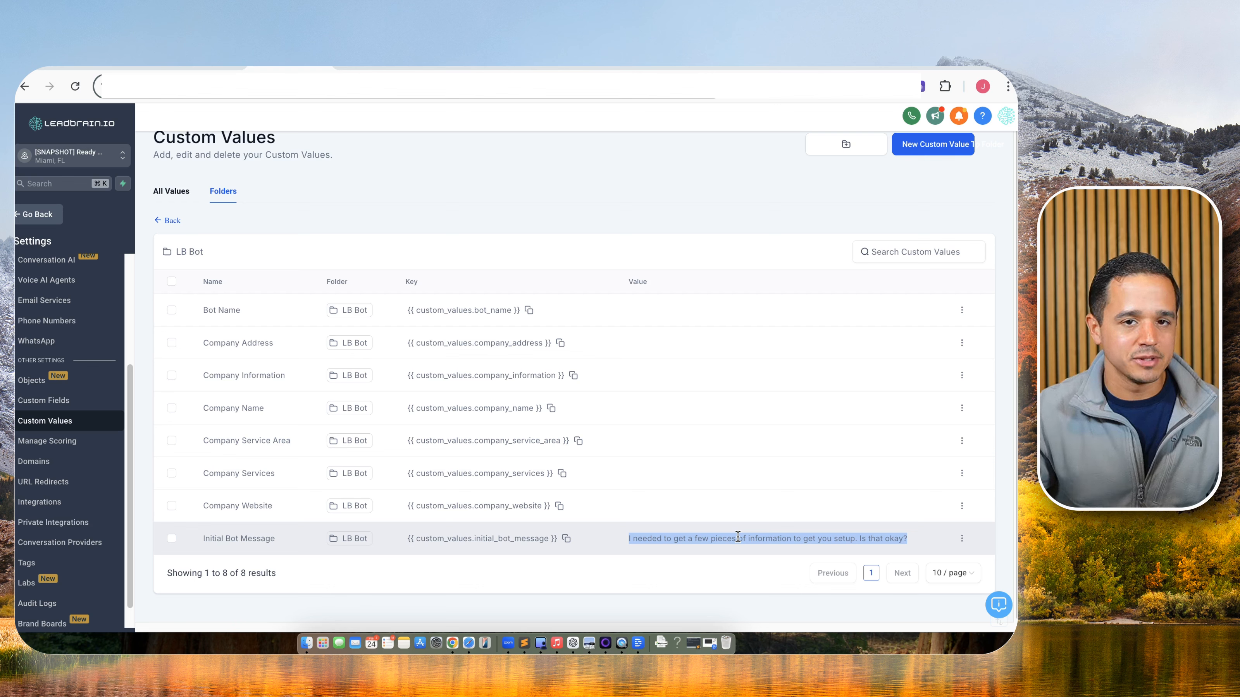
click(201, 69)
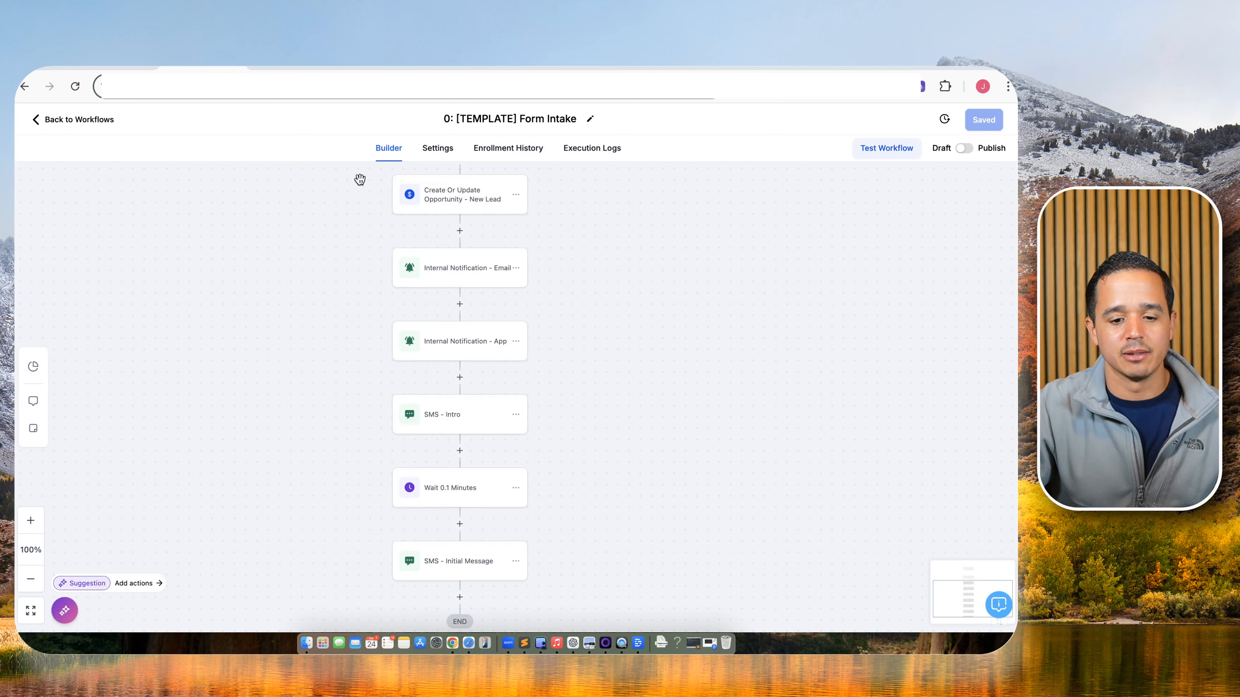
scroll(512, 448, down, 2)
scroll(504, 415, up, 5)
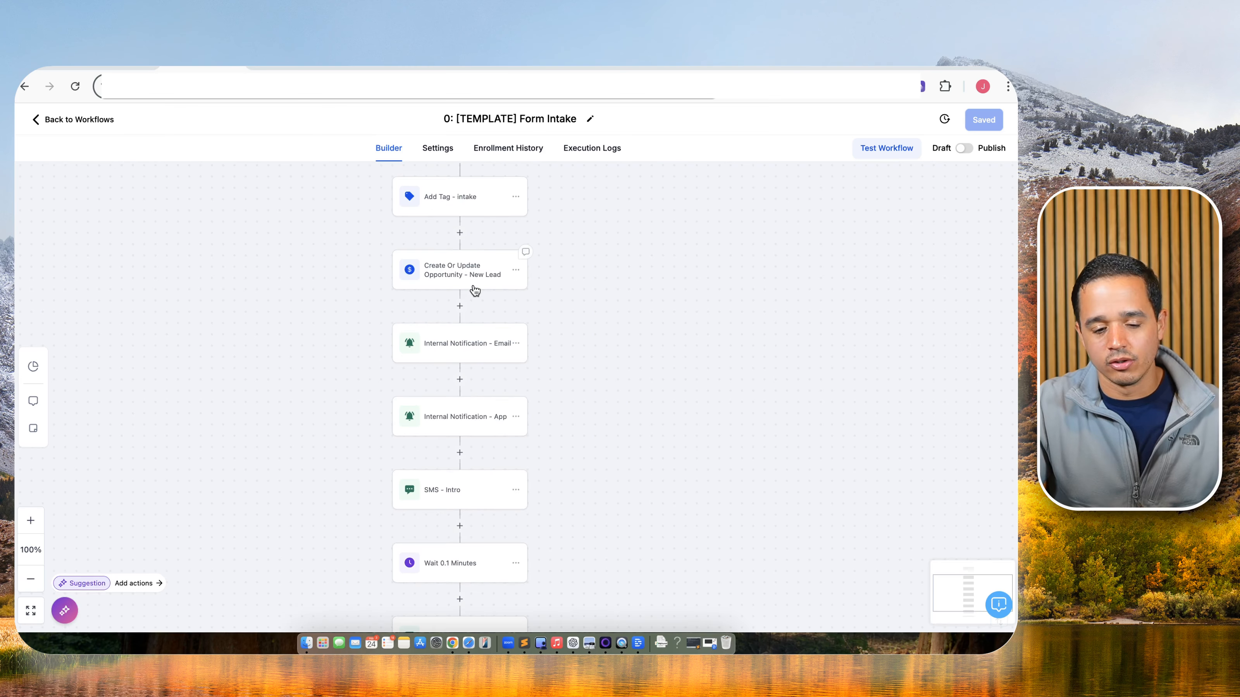
scroll(472, 357, down, 1)
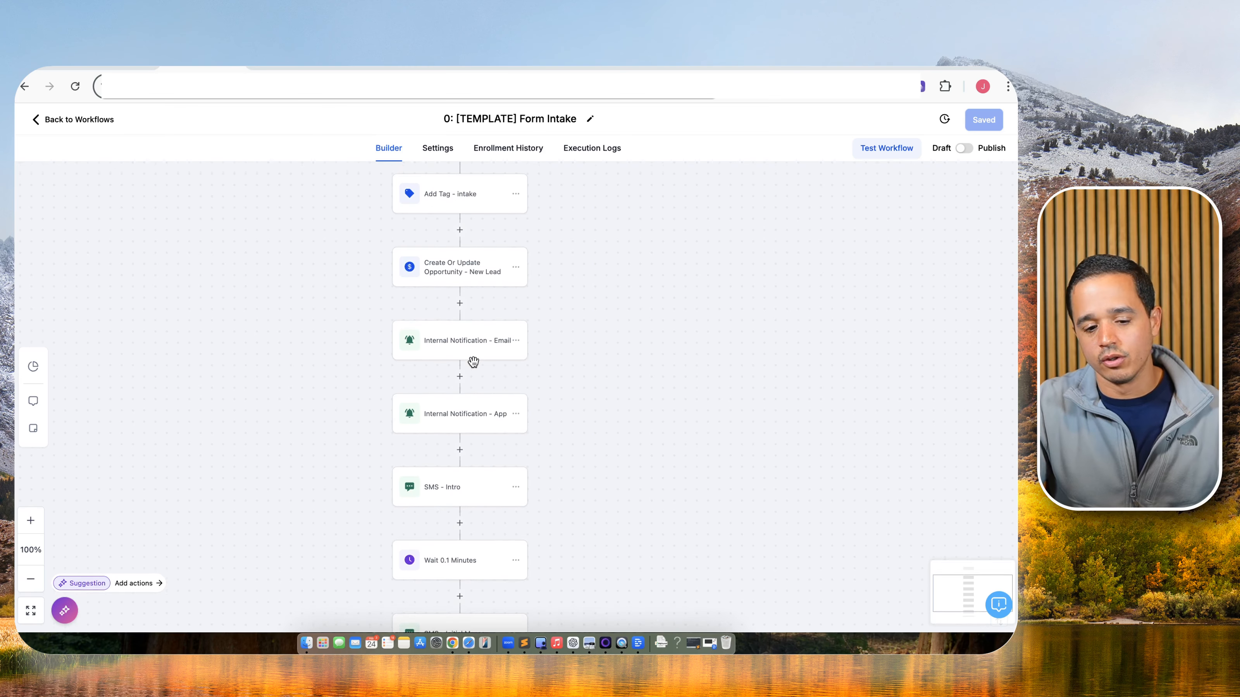
scroll(462, 454, down, 2)
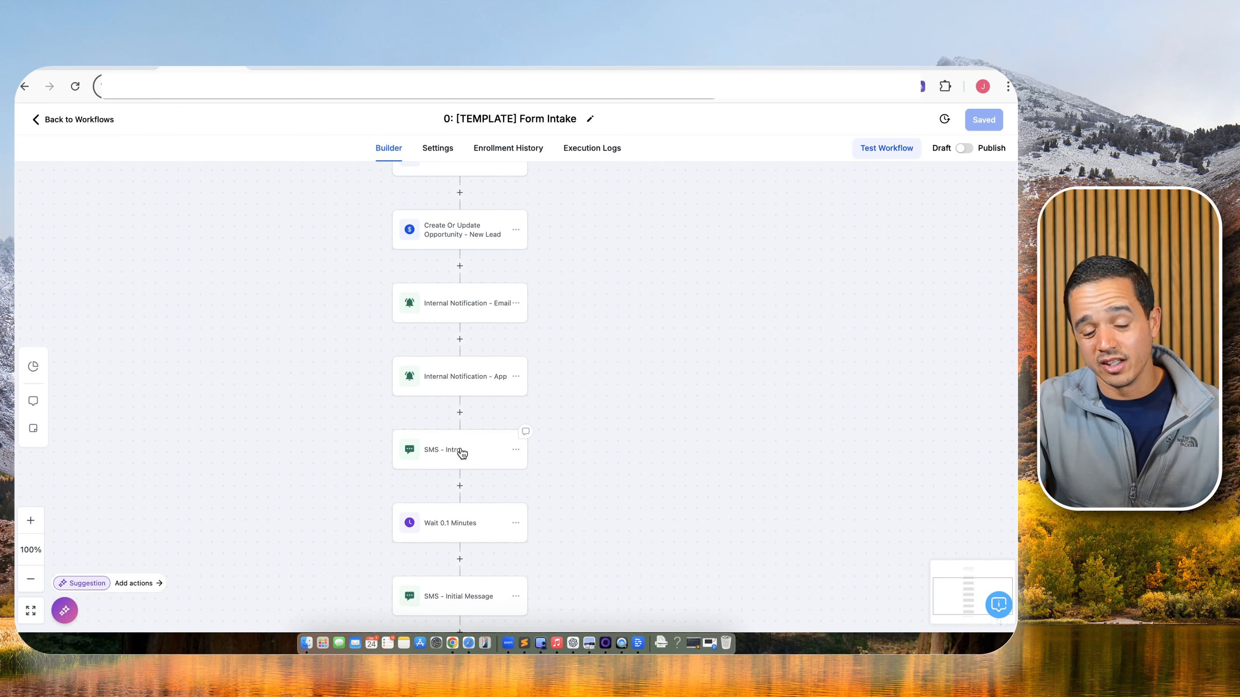
scroll(462, 454, down, 3)
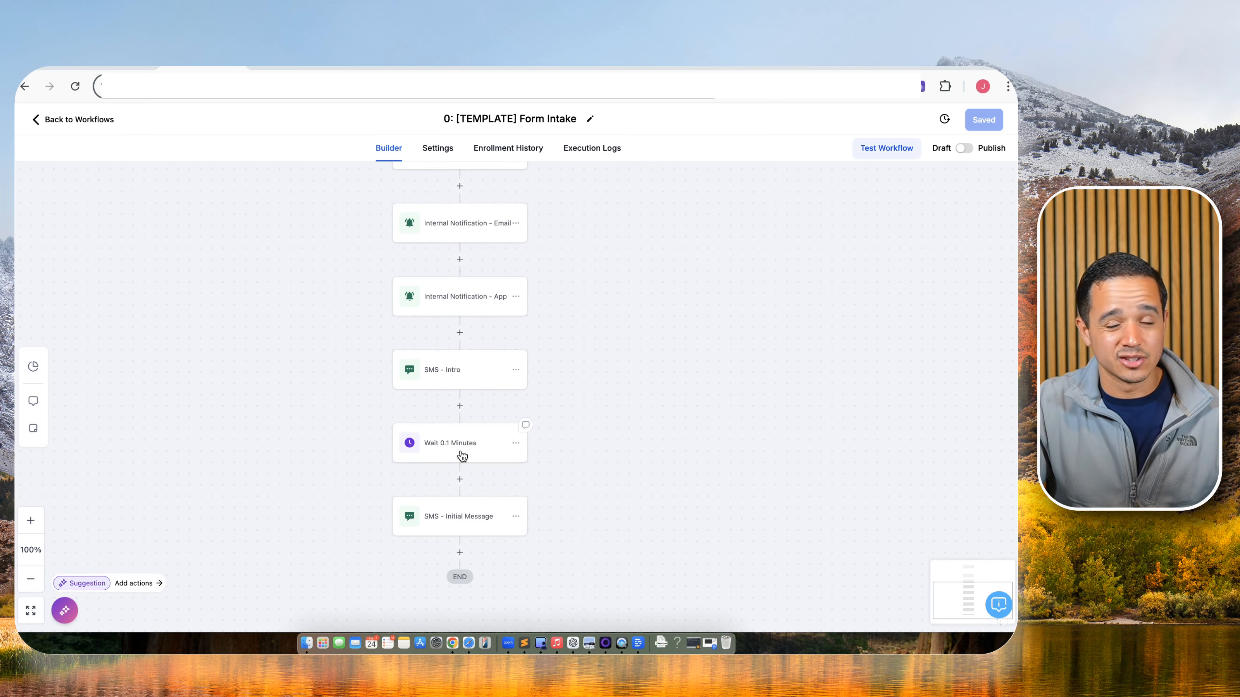
scroll(462, 456, down, 1)
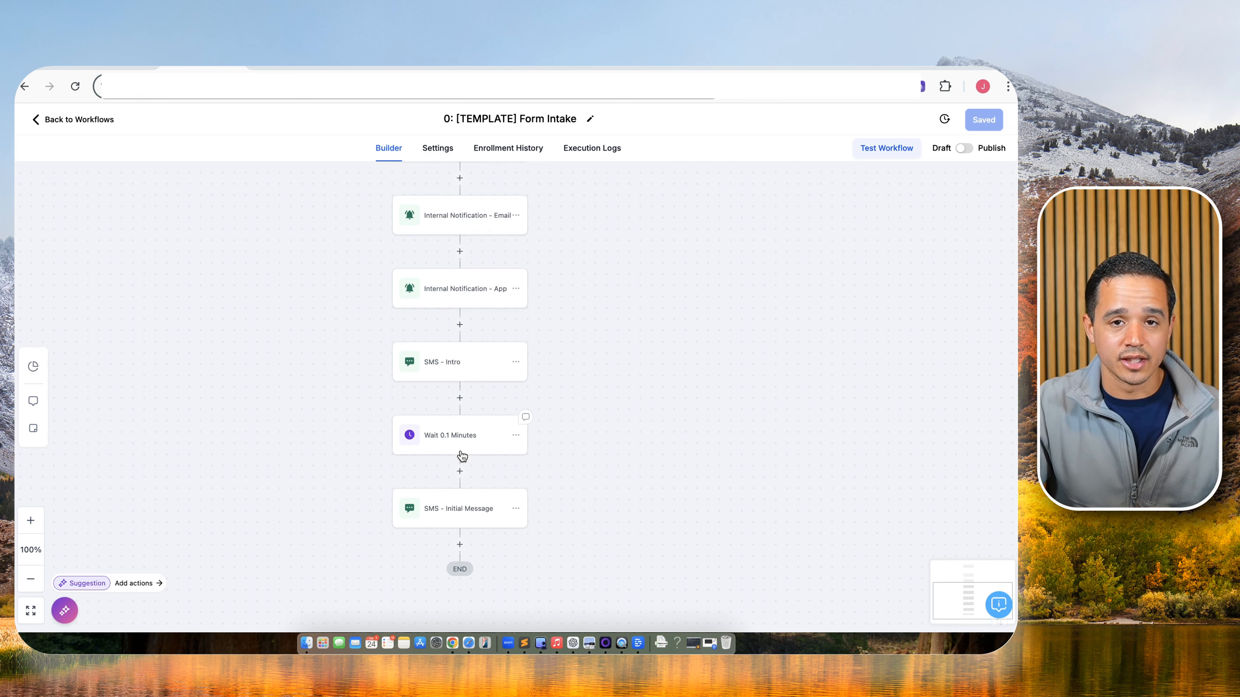
scroll(462, 456, down, 3)
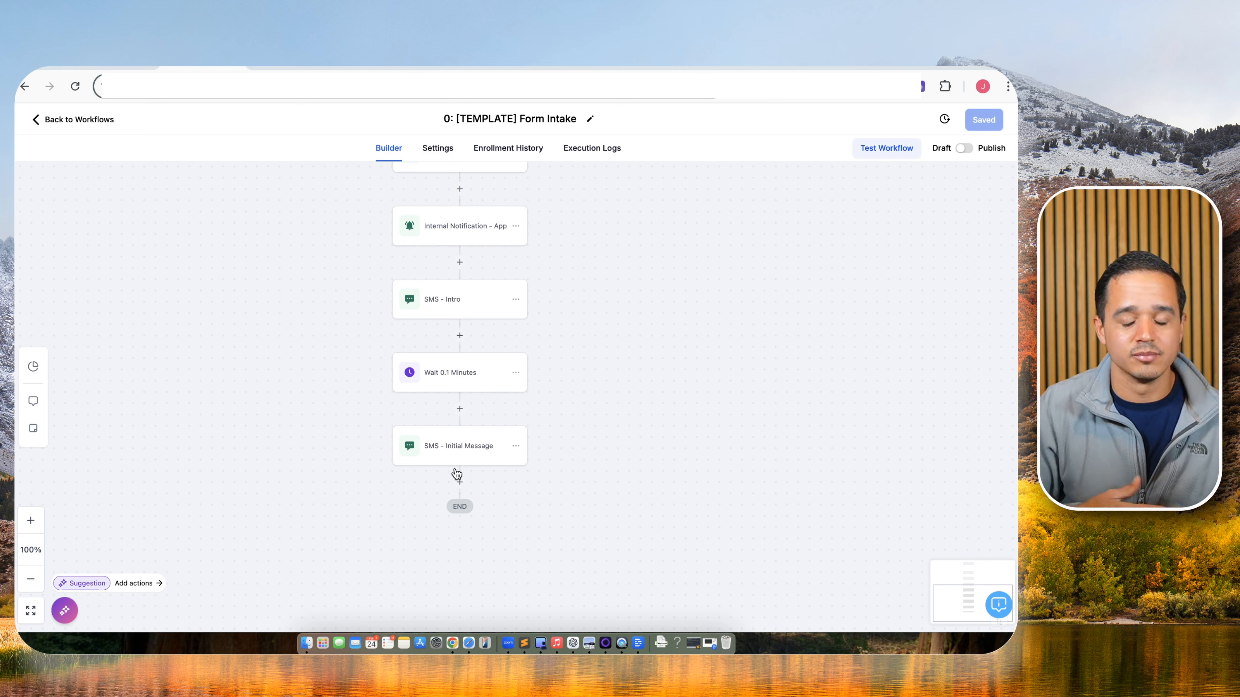
Add an 'Add to Workflow - Nurture' step that puts contacts into 1: Lead Nurture.
click(459, 483)
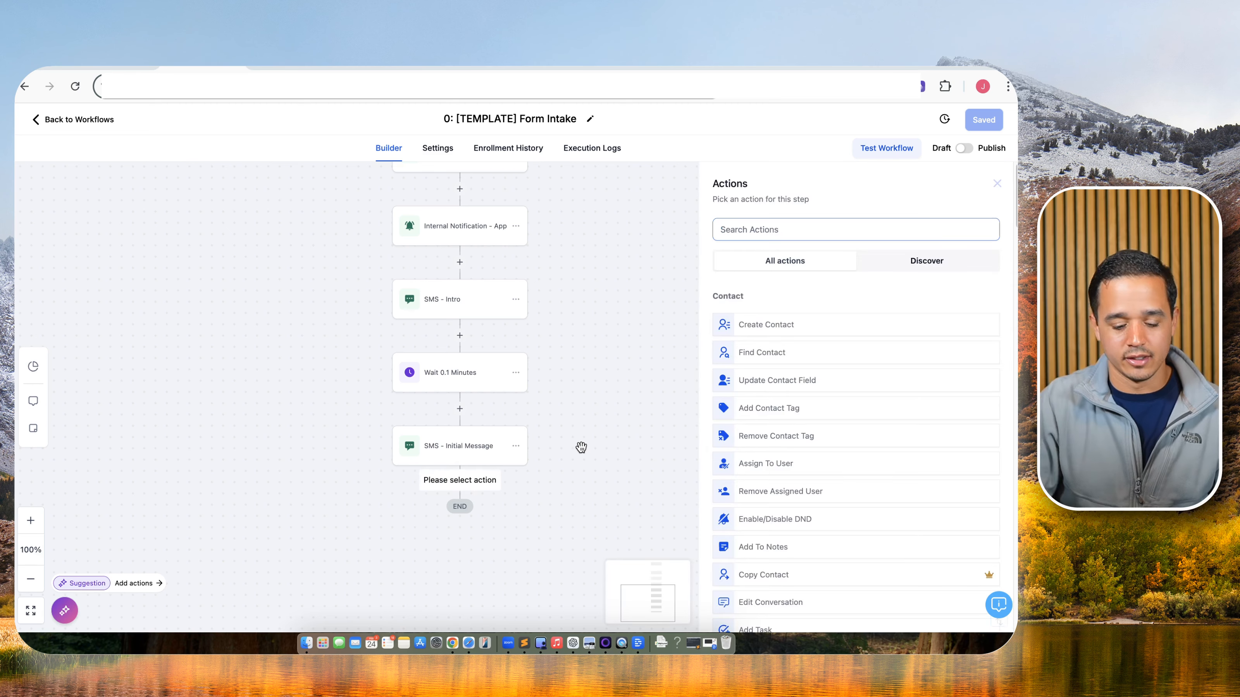
text(work)
click(752, 323)
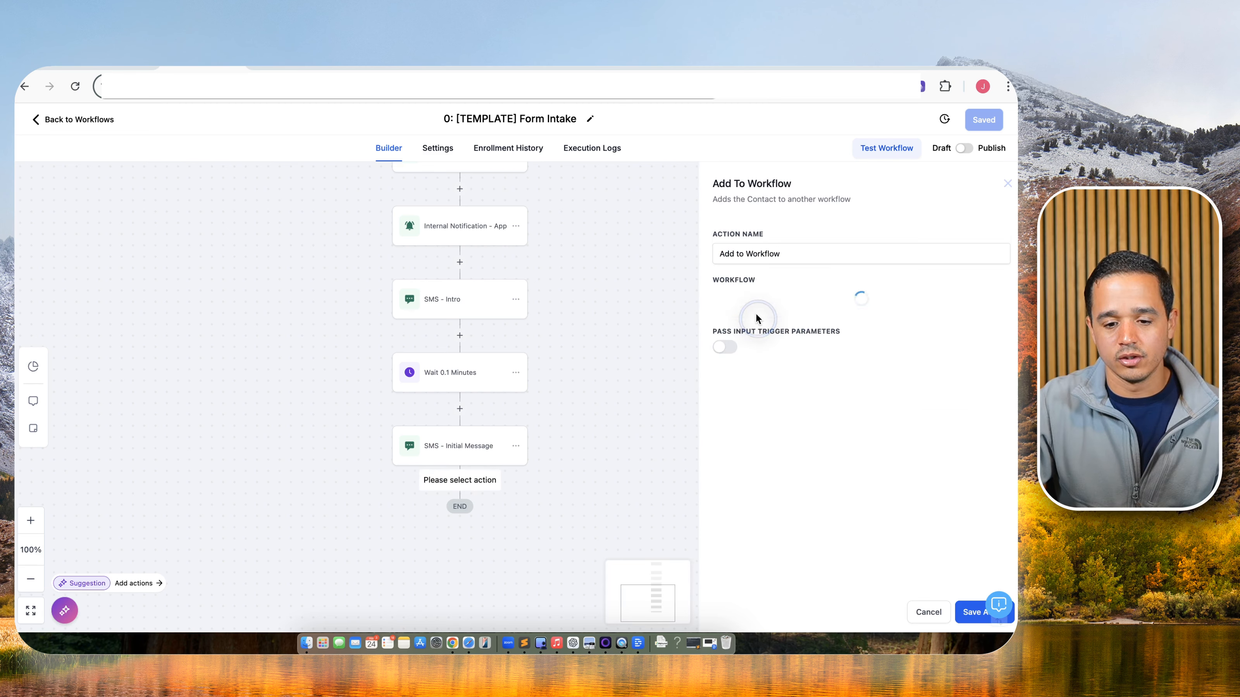
click(807, 254)
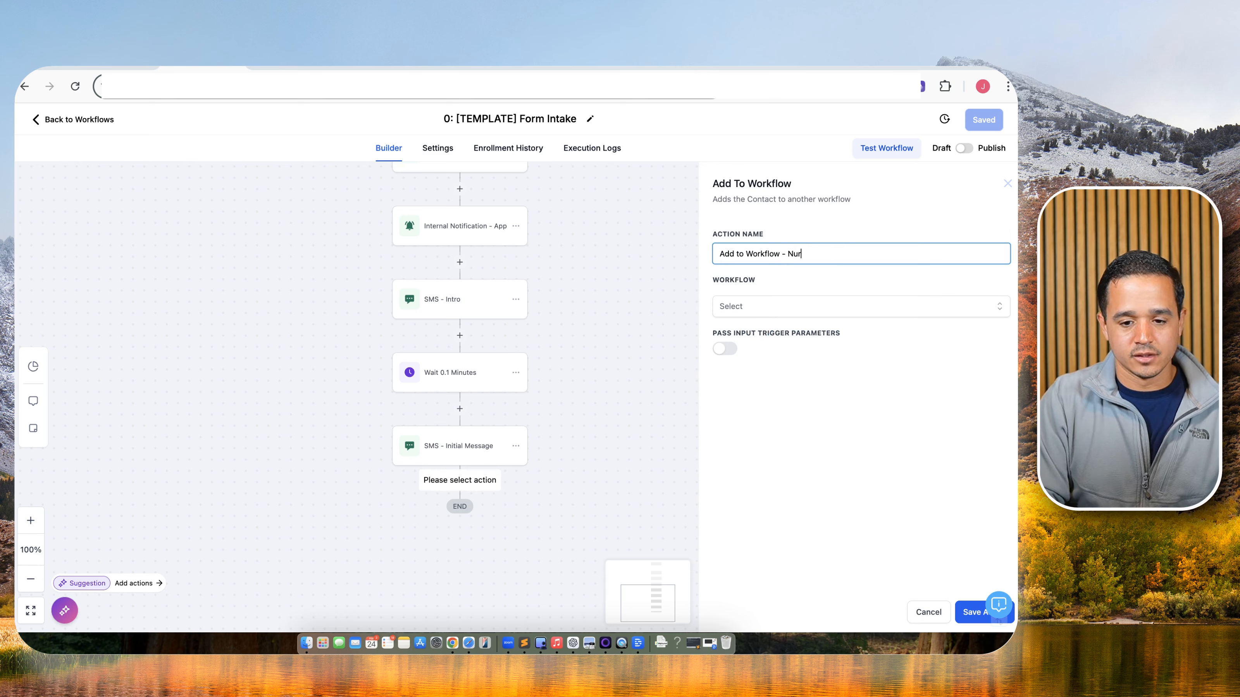
text(- Nurture)
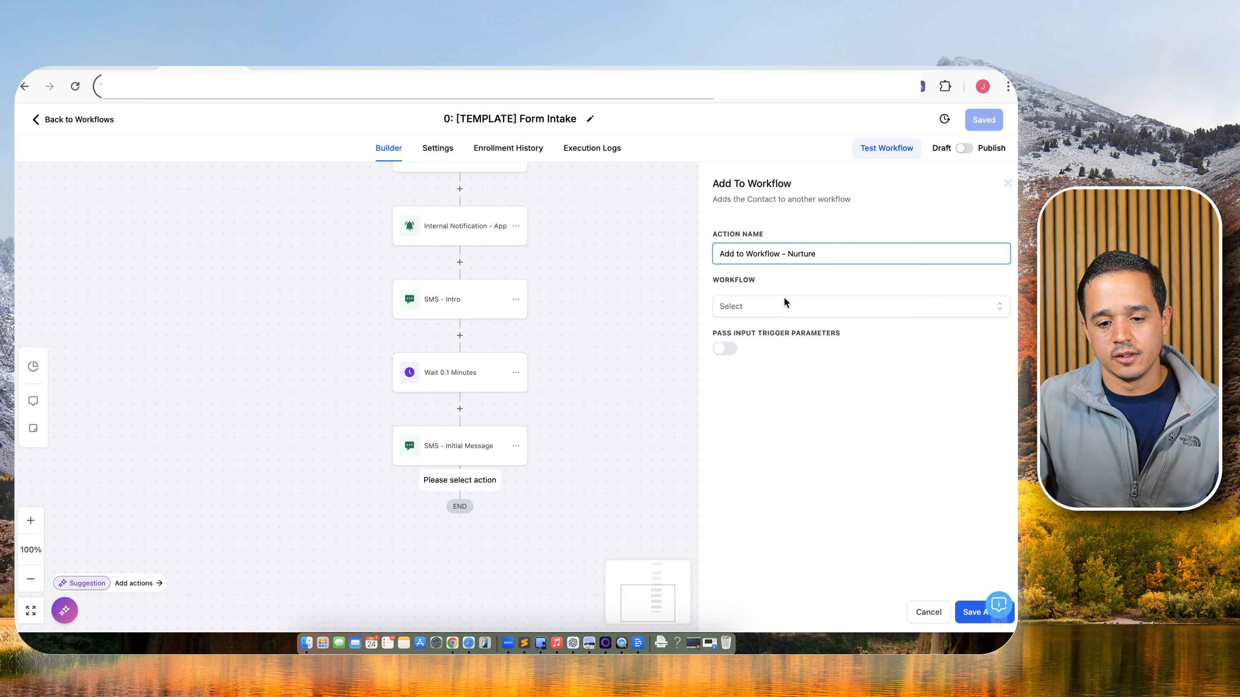
click(783, 305)
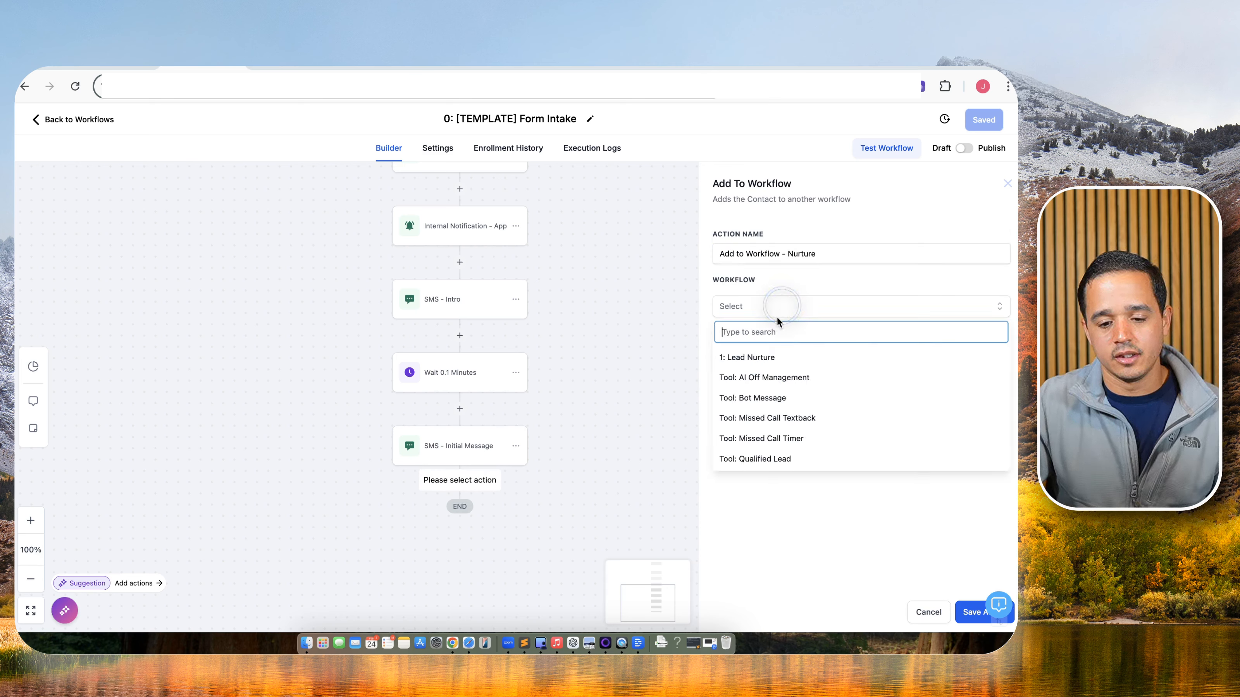
click(771, 356)
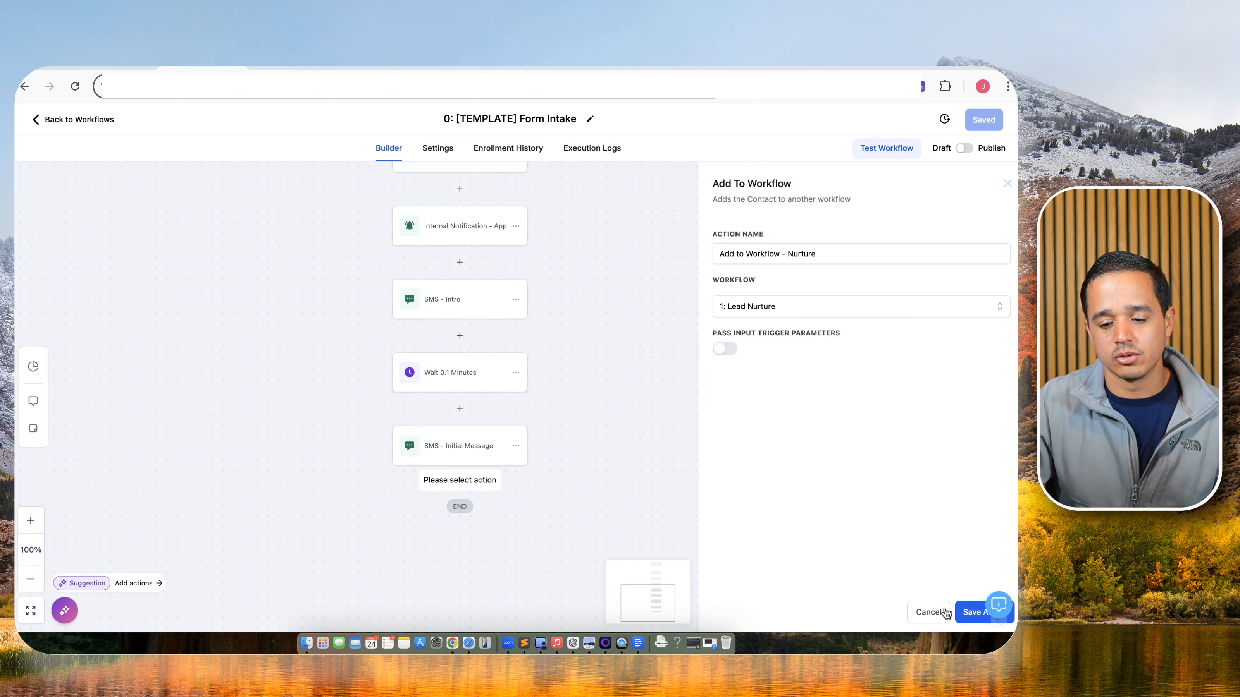
click(971, 612)
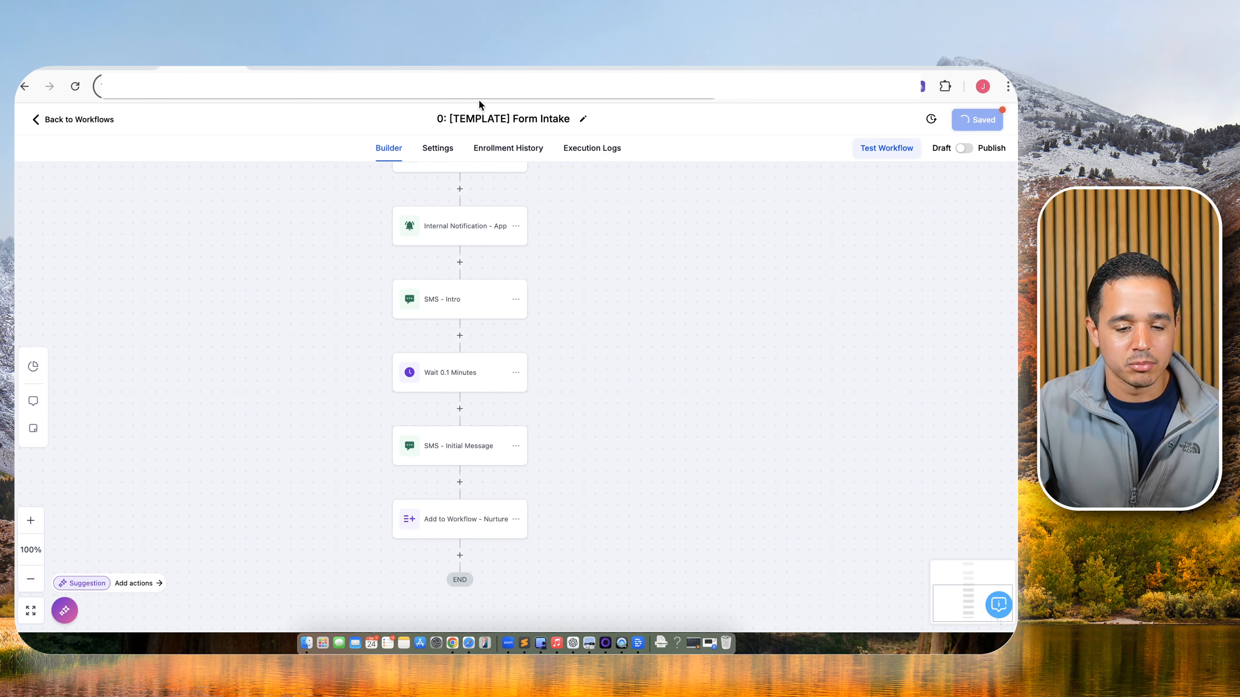
Go back to the Workflow List, open Form Intake's actions menu, and bring up the tldraw board.
click(63, 119)
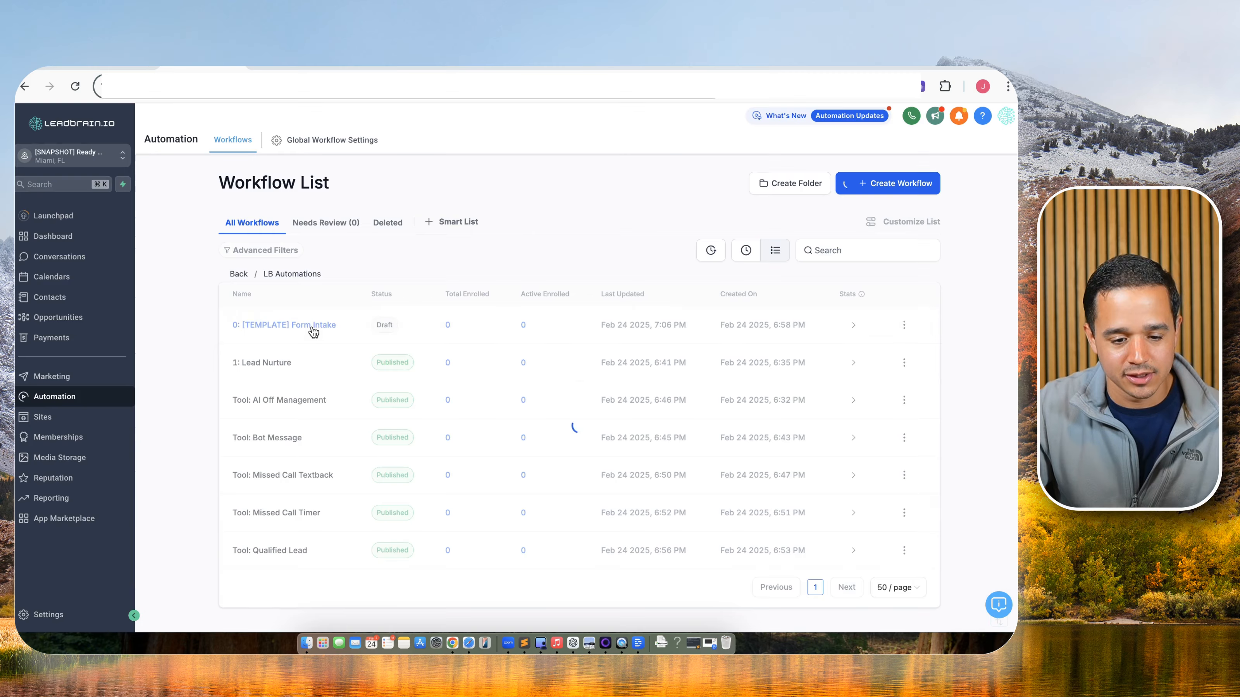
click(904, 324)
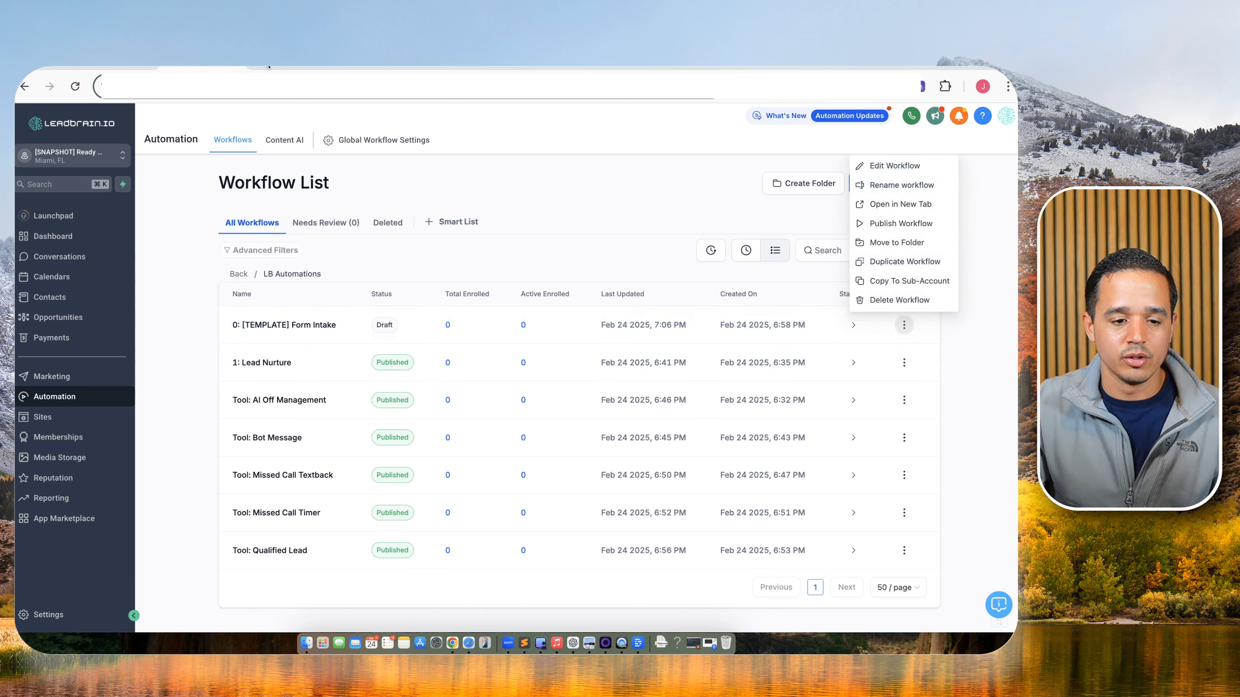
click(298, 67)
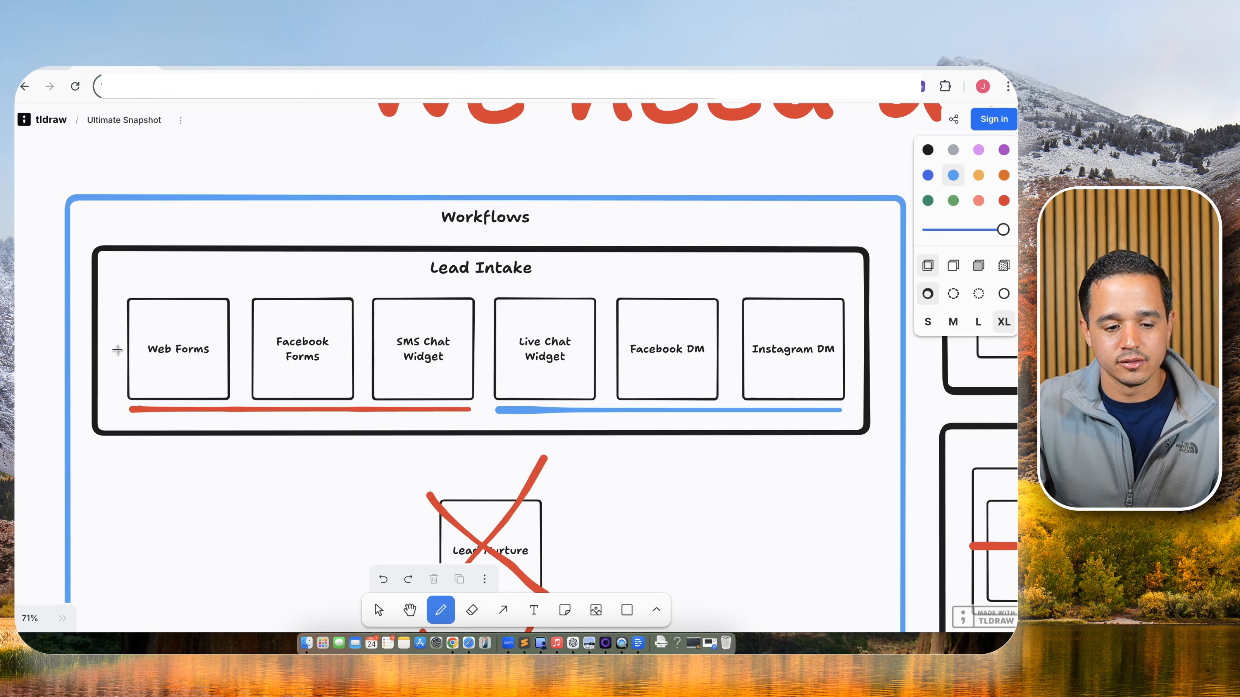
Strike through Web Forms, Facebook Forms and SMS Chat Widget on the checklist, then pick the red swatch.
drag(118, 349, 465, 352)
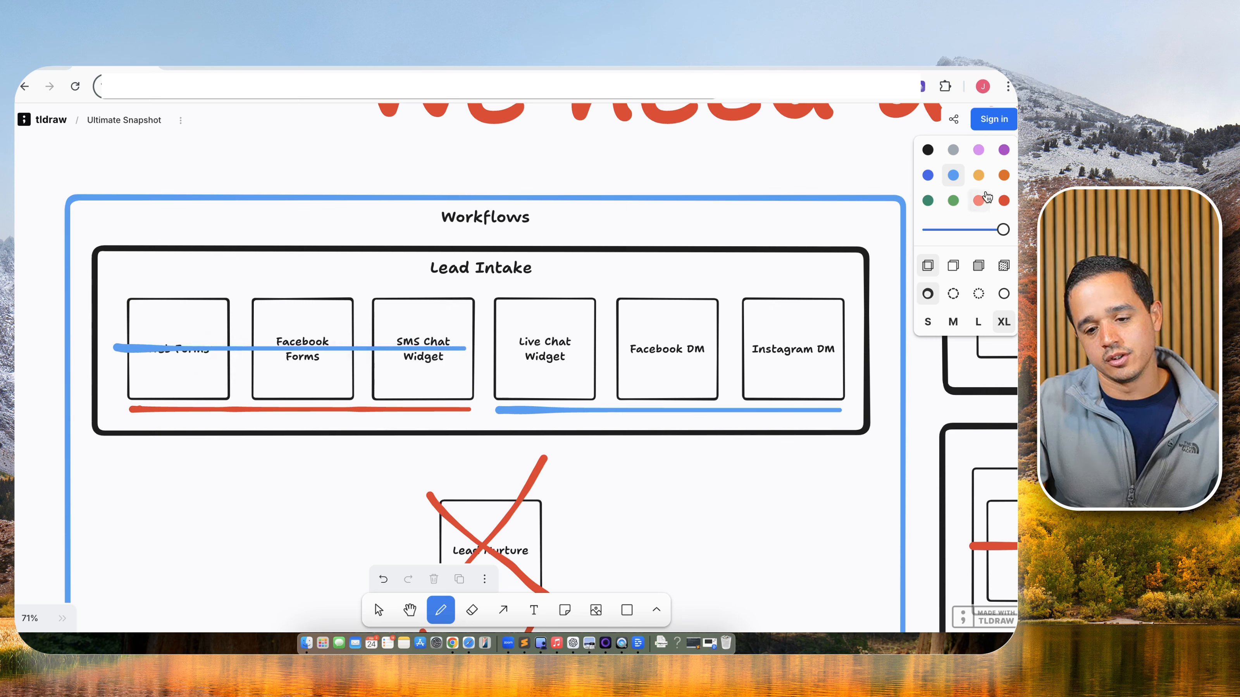
click(1003, 200)
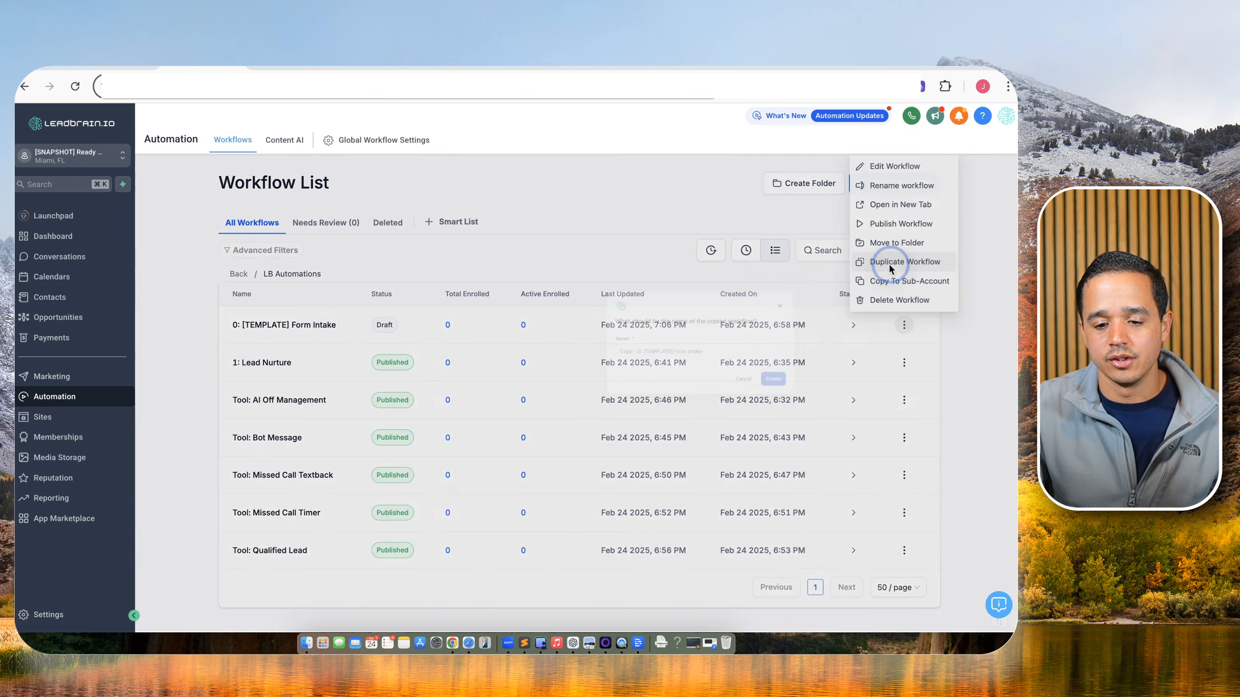
Duplicate Form Intake as '0: [TEMPLATE] Conversational Intake' and open the new copy.
click(887, 262)
click(473, 406)
key(super+shift+Left)
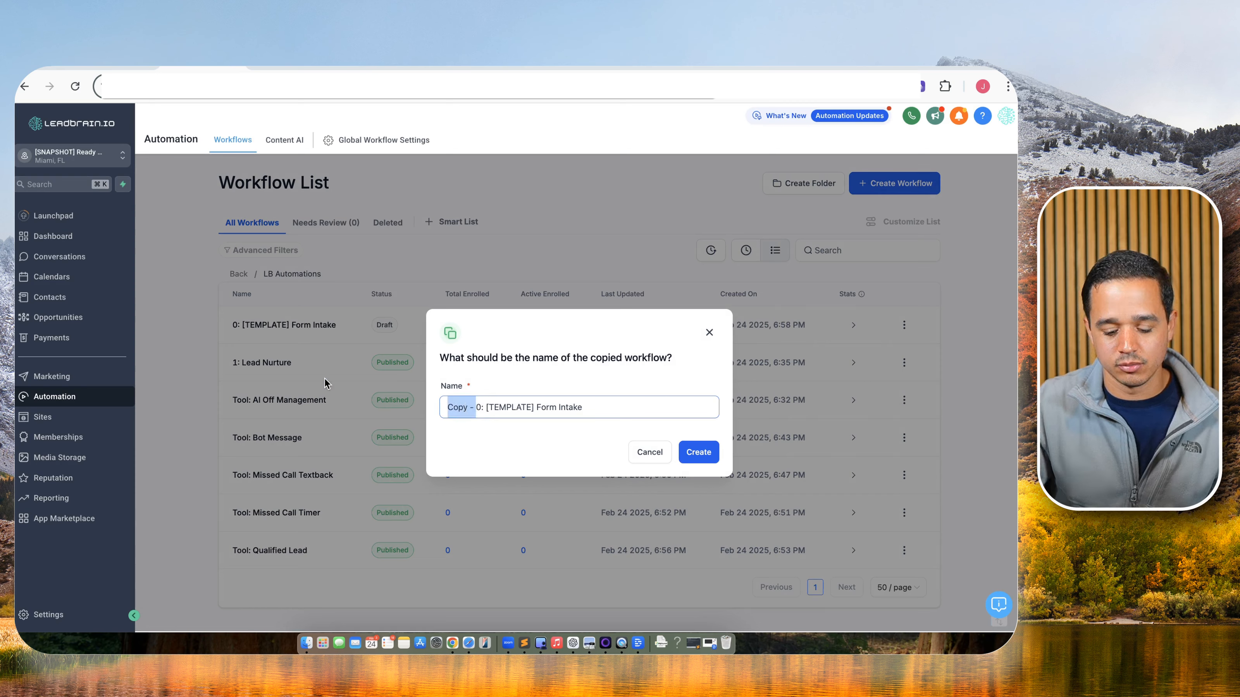
key(BackSpace)
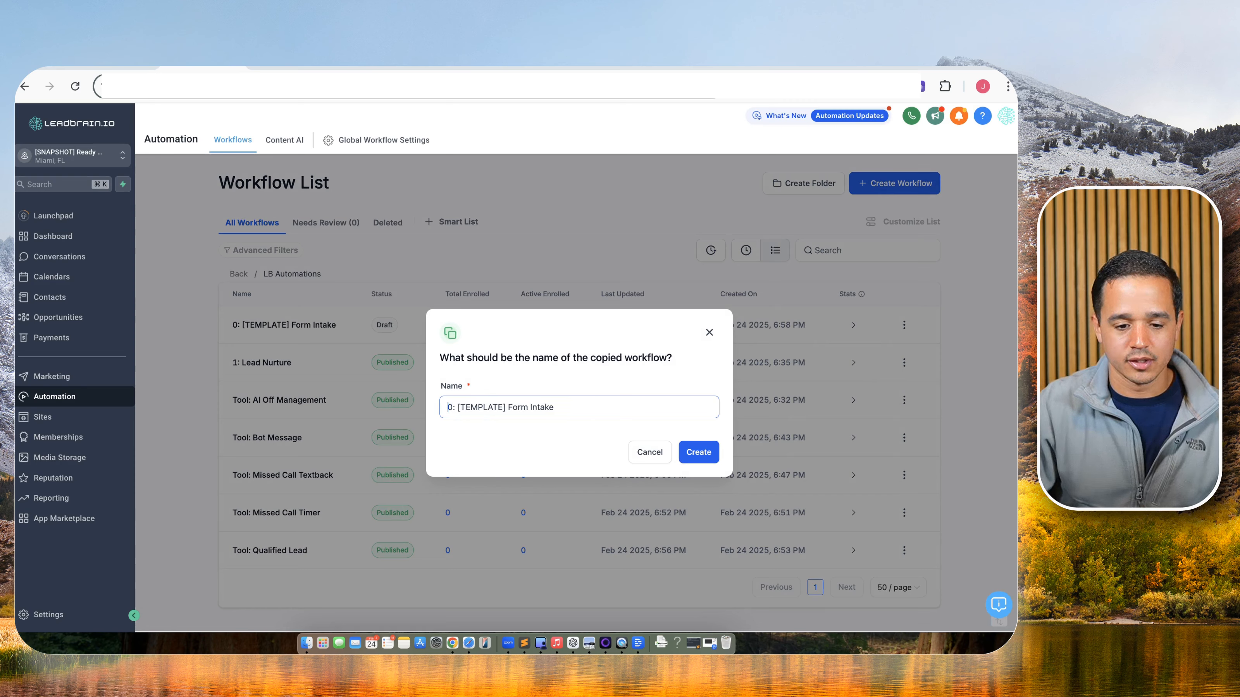
double_click(511, 407)
text(Conversational)
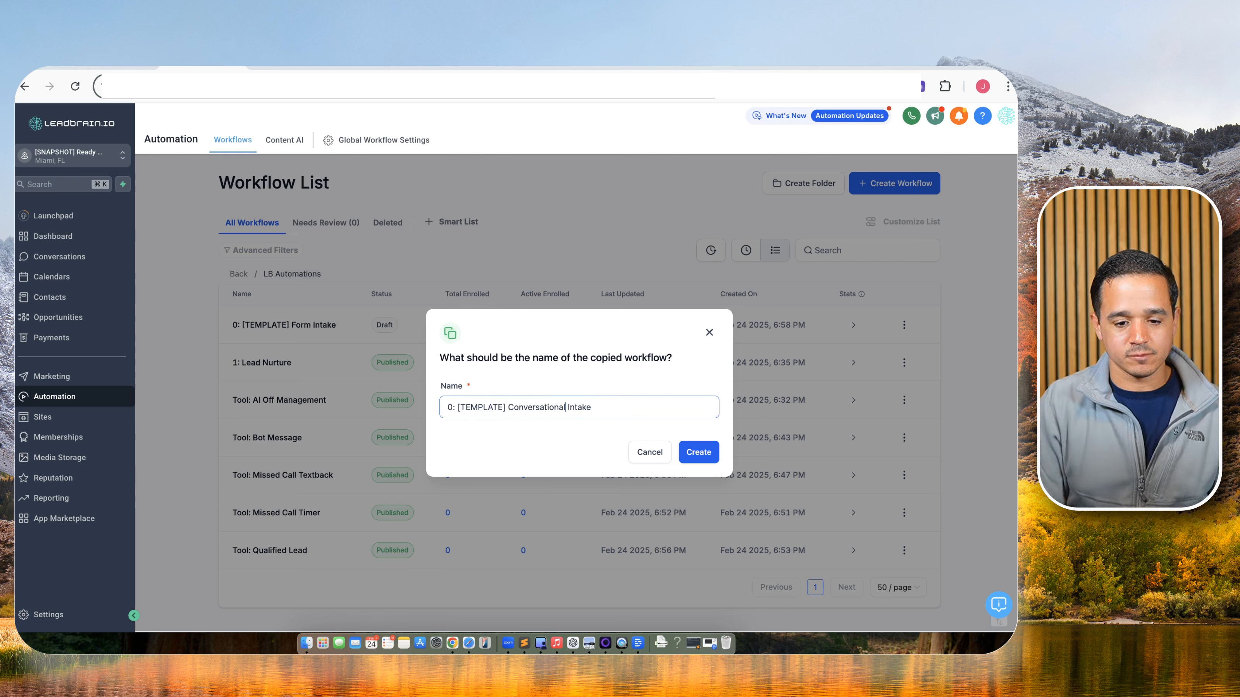
click(714, 453)
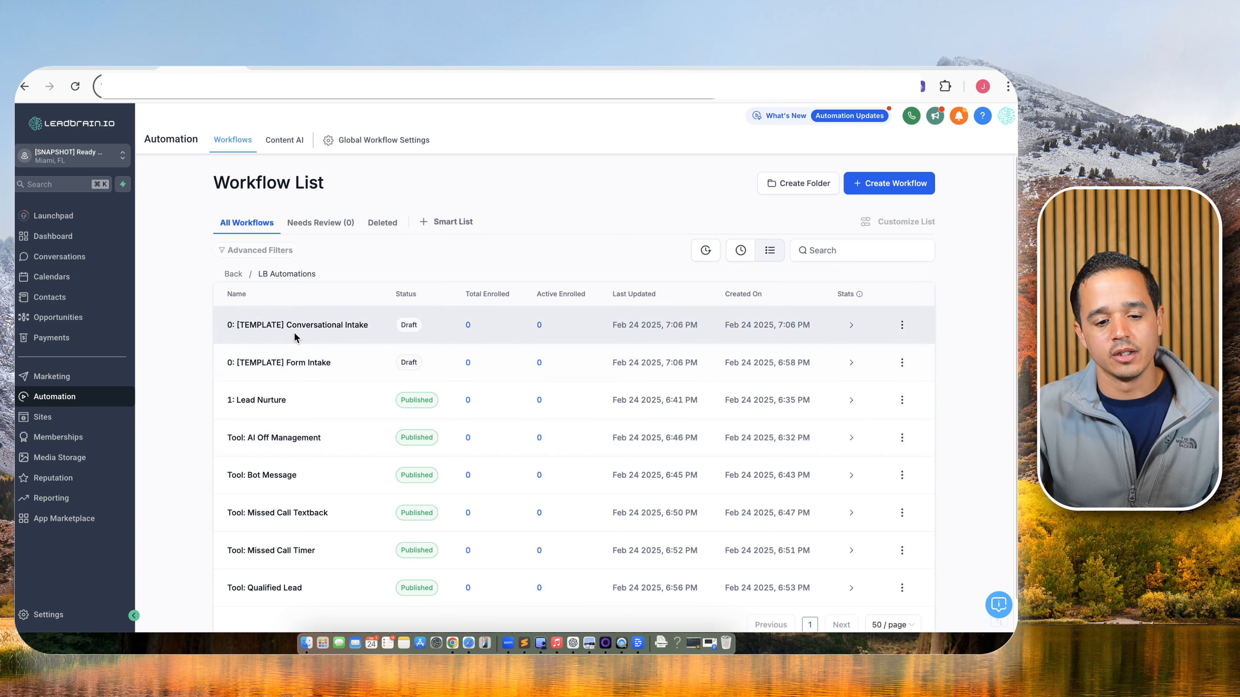
click(314, 328)
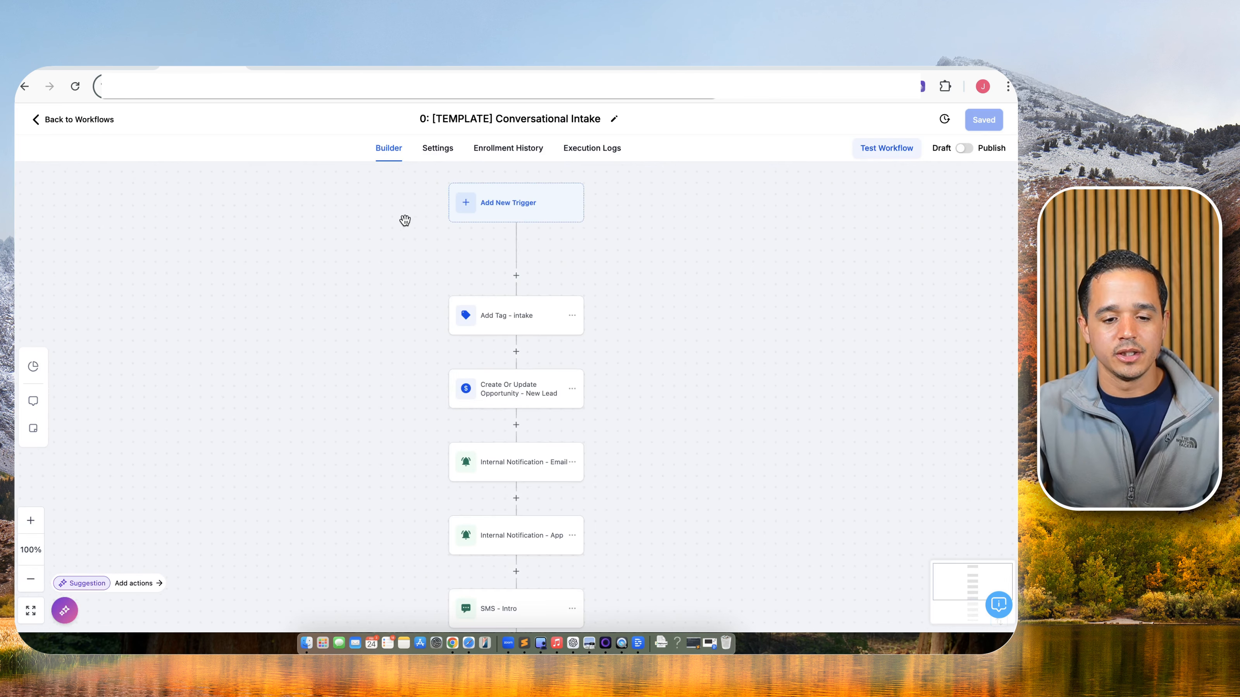
click(508, 202)
click(758, 236)
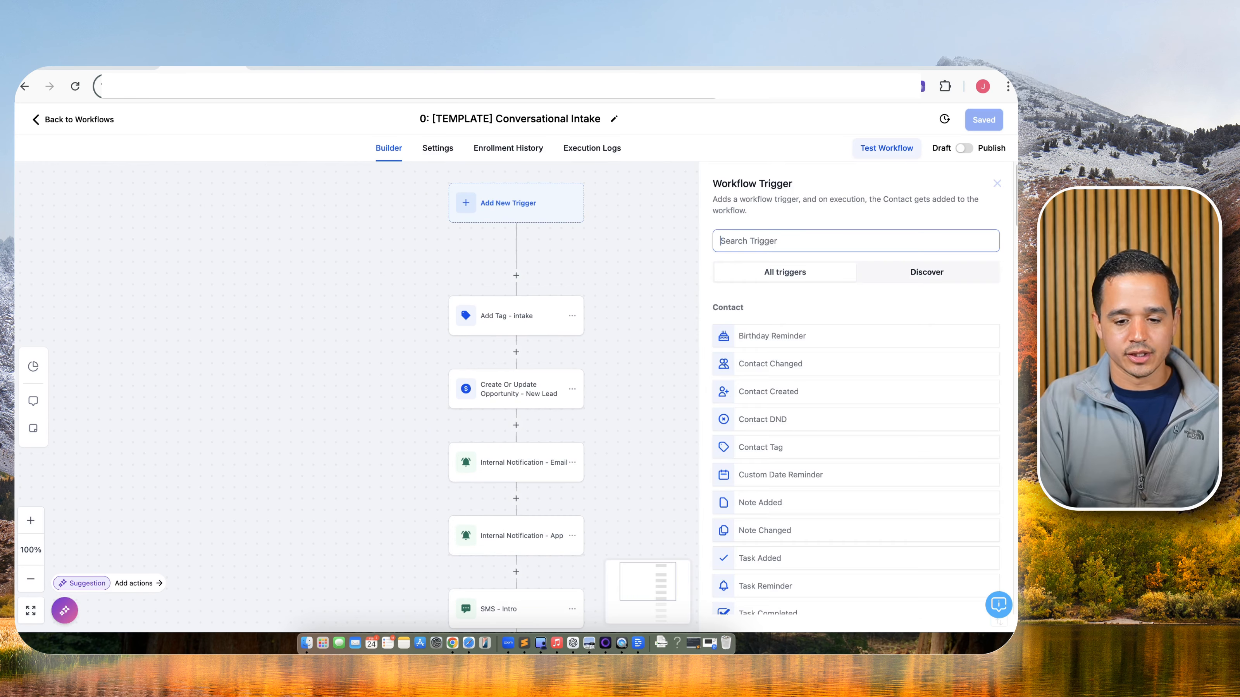
text(face)
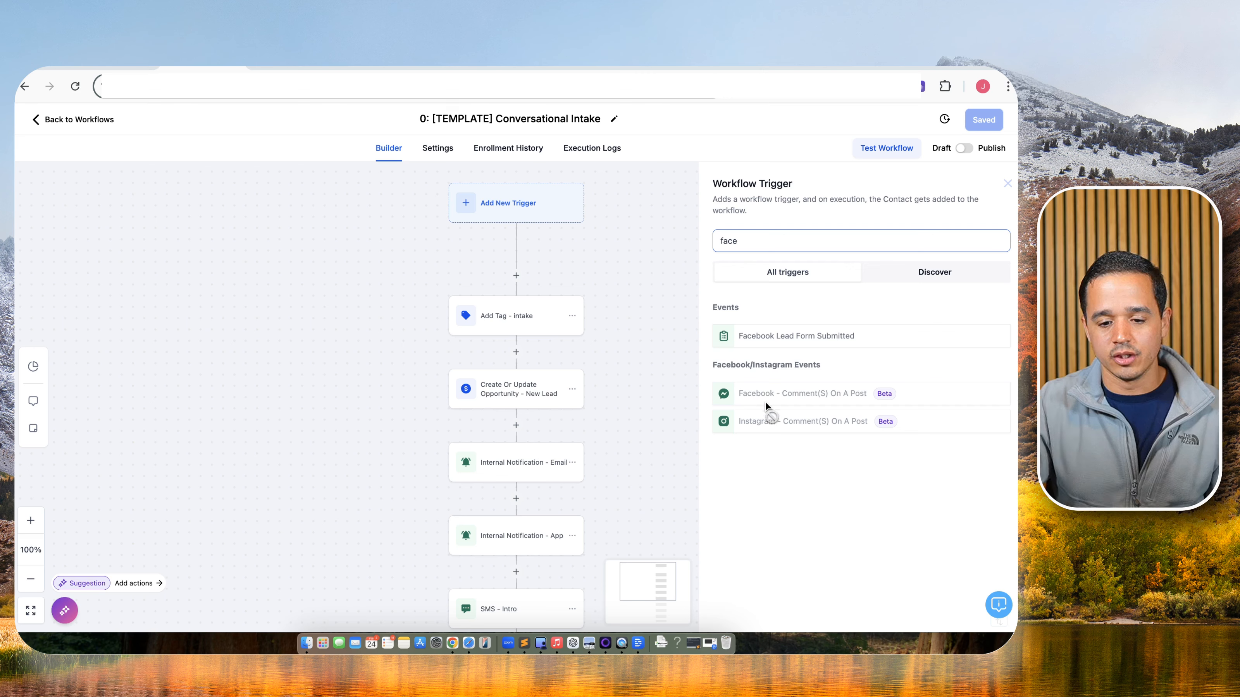
double_click(750, 244)
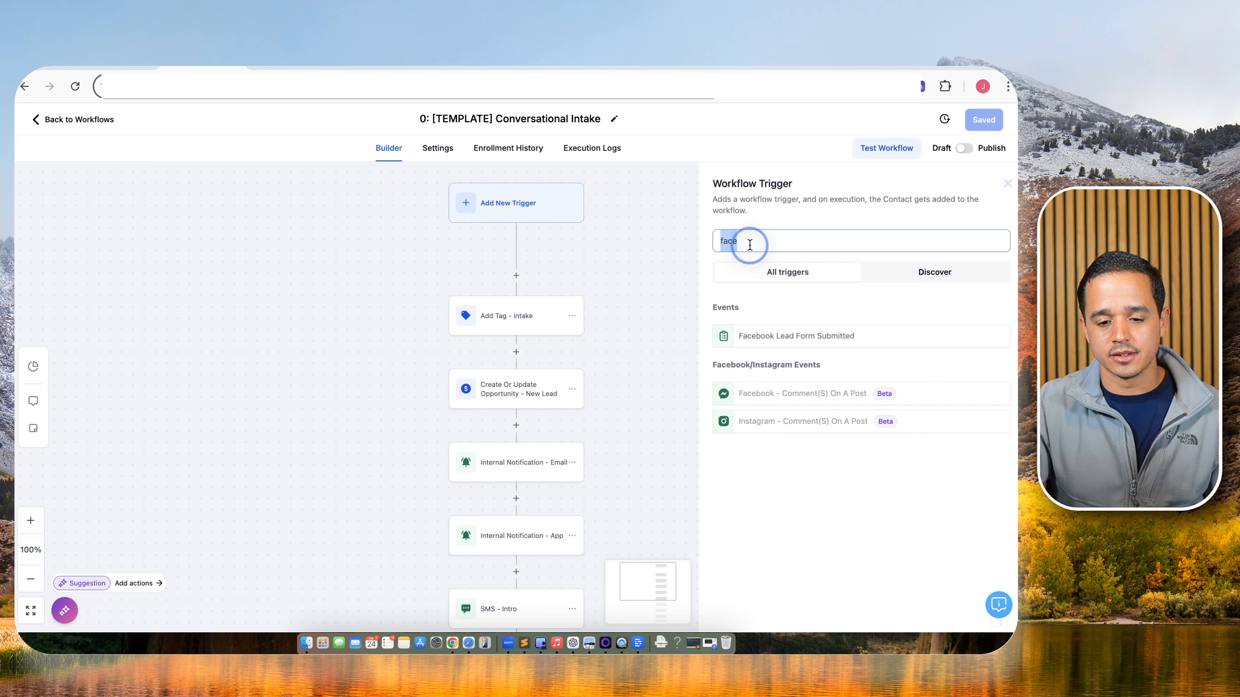
text(mess)
key(super+a)
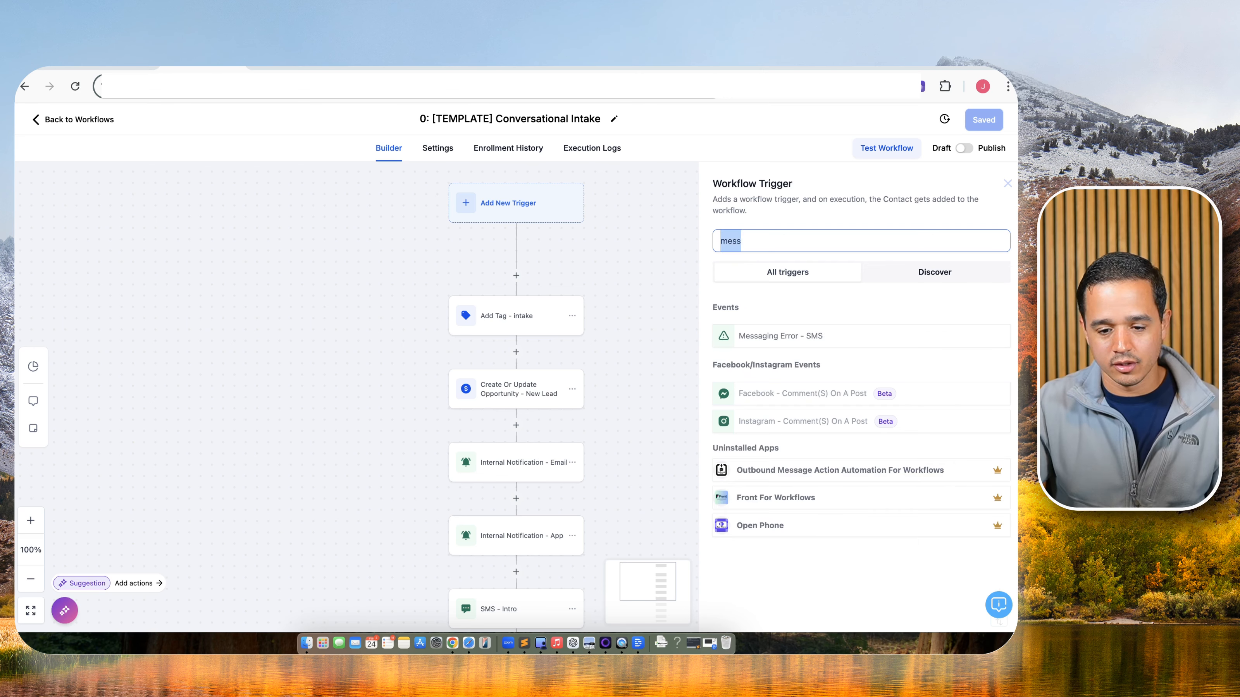
text(customer)
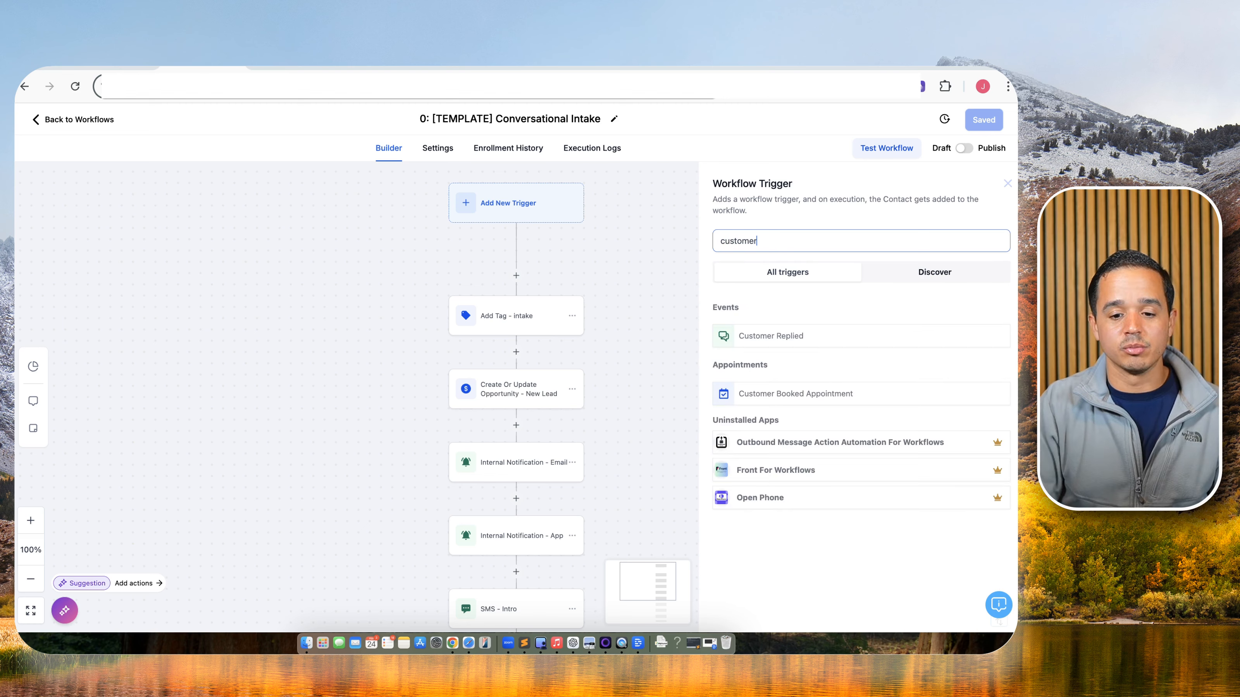
click(765, 331)
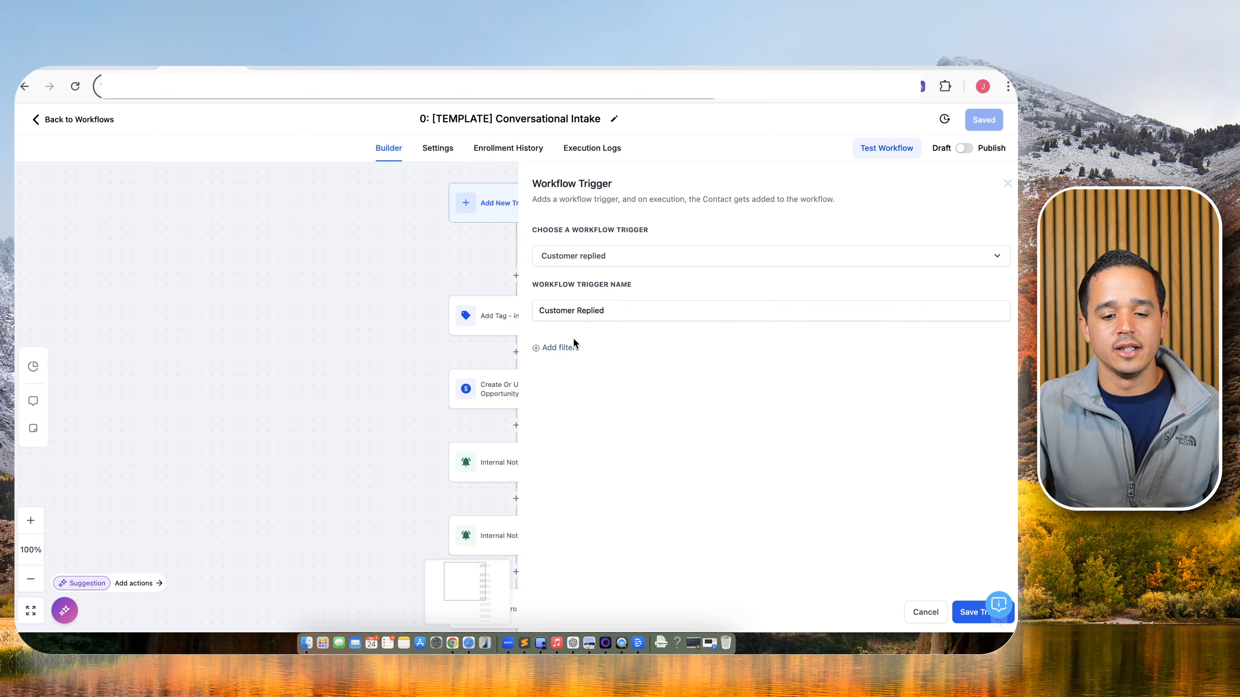
click(560, 348)
click(582, 367)
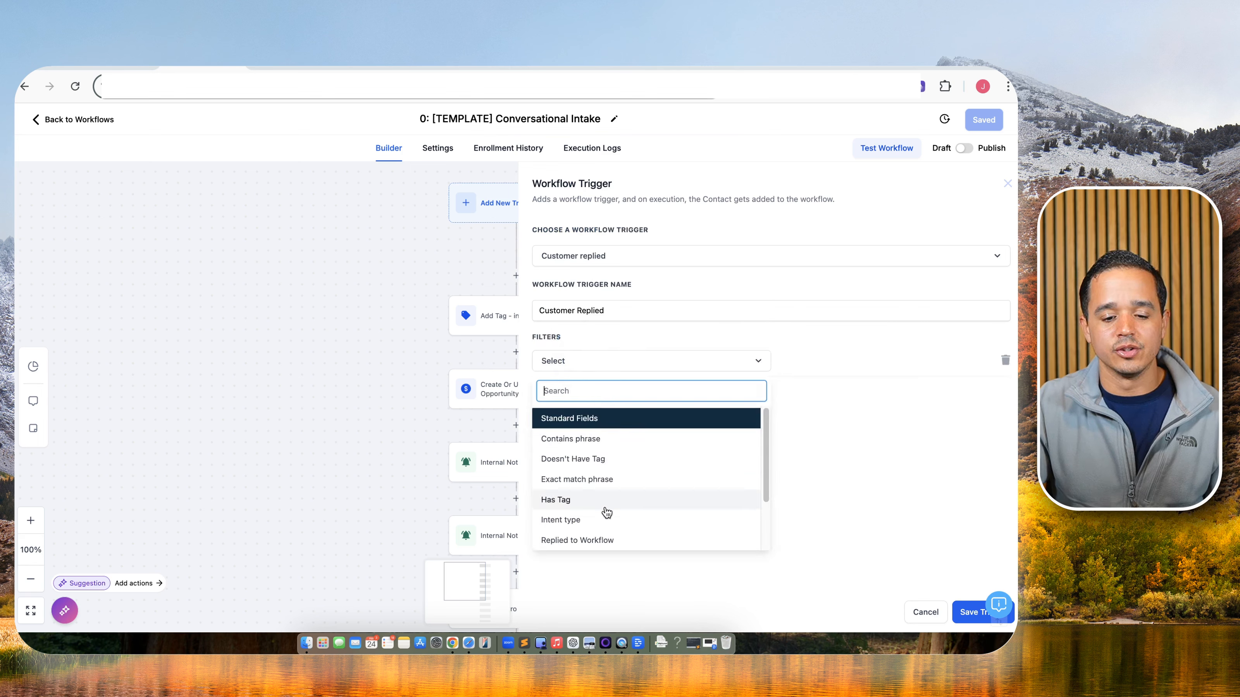
scroll(604, 502, down, 1)
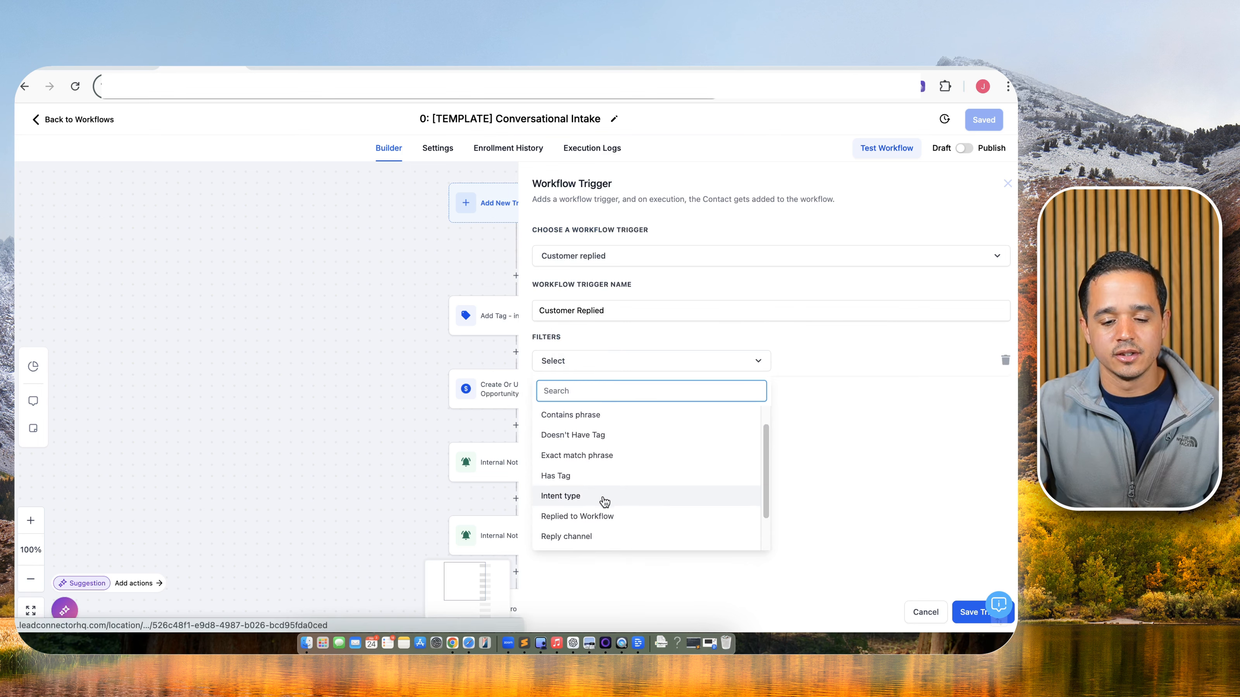
click(585, 536)
click(801, 361)
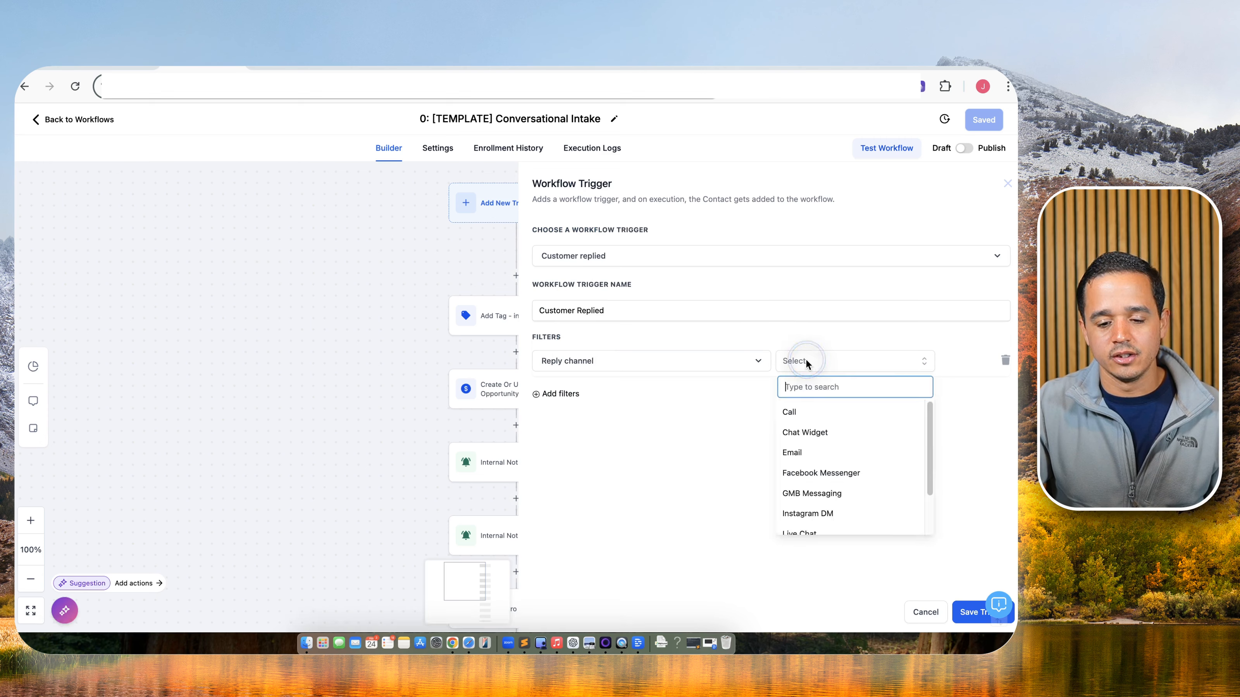
click(805, 473)
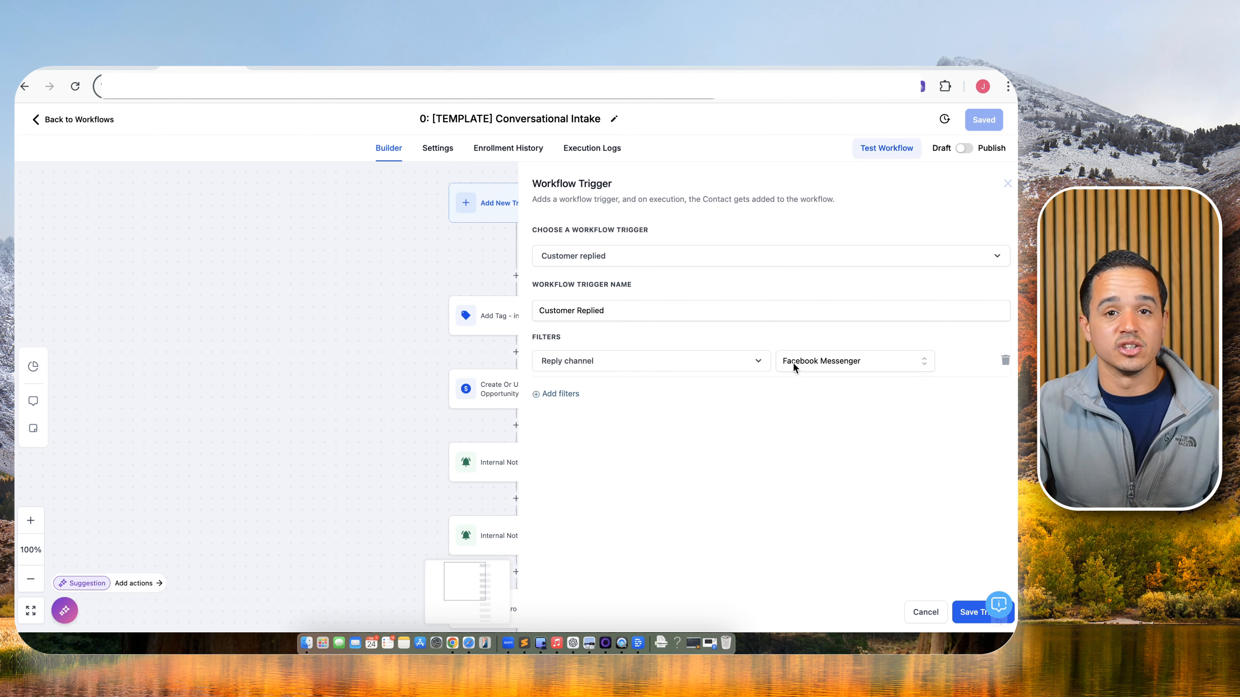
click(832, 364)
scroll(825, 455, down, 2)
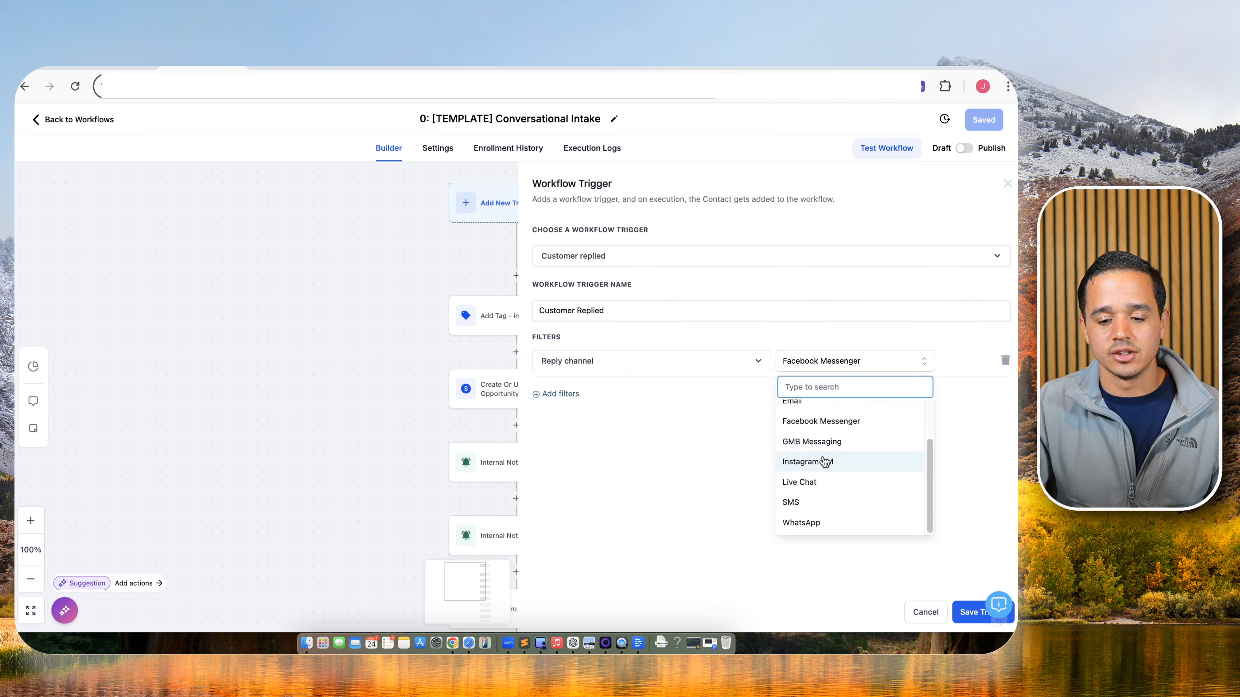
click(825, 462)
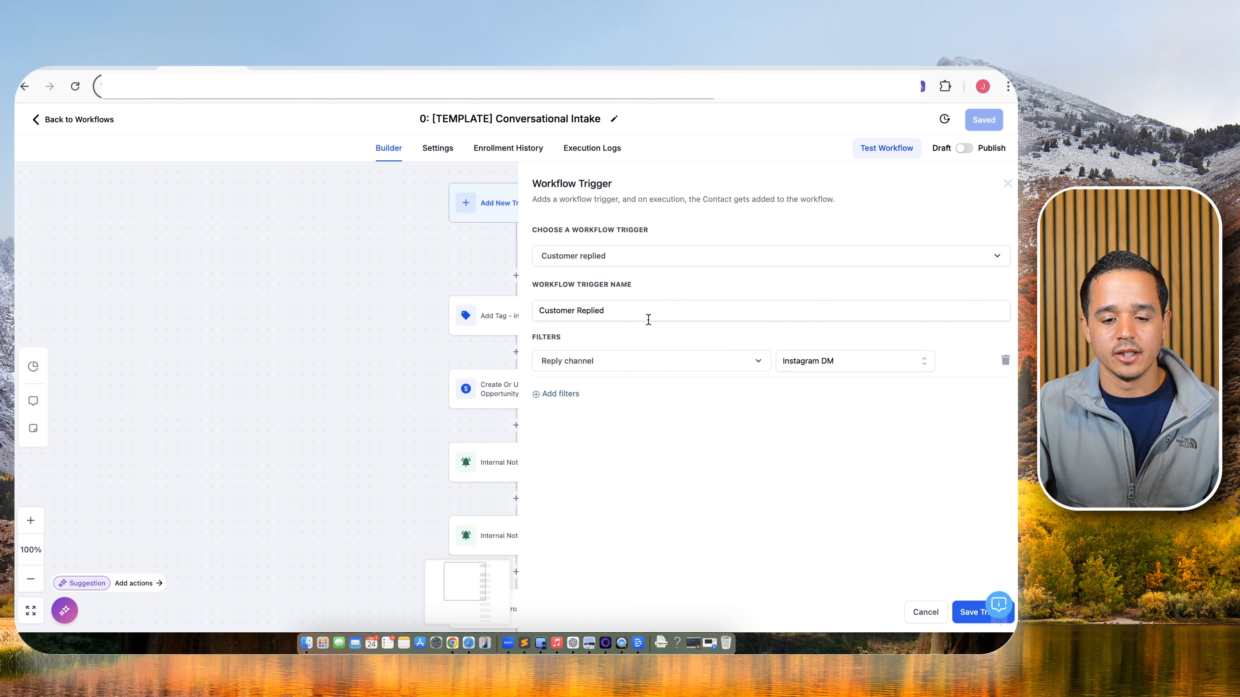
click(632, 309)
click(924, 625)
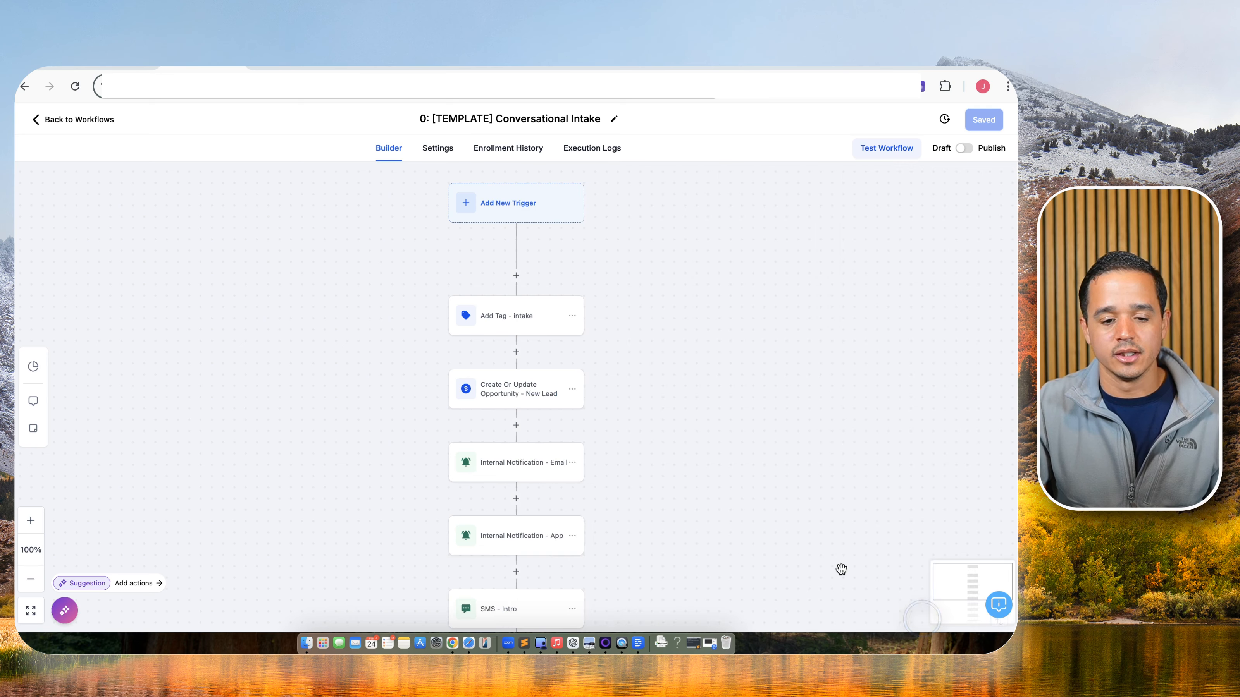
Insert a new step between Add Tag - intake and Create Or Update Opportunity.
scroll(529, 243, down, 2)
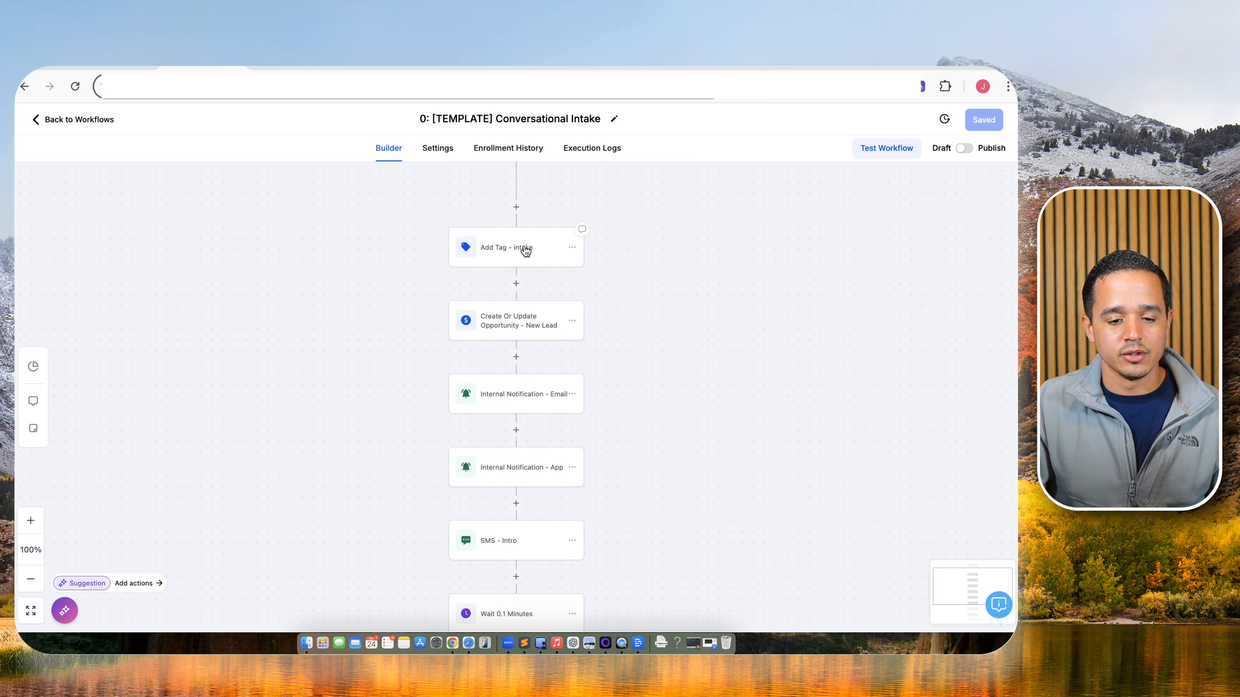
scroll(522, 252, down, 1)
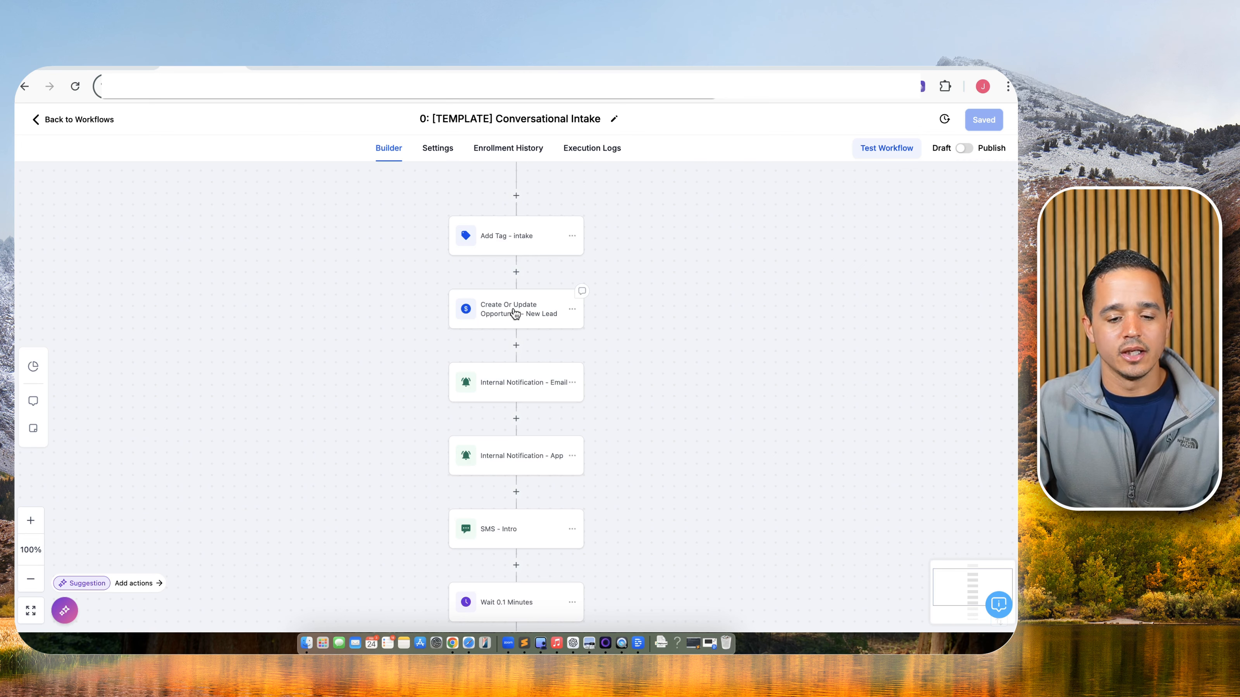
scroll(515, 482, down, 4)
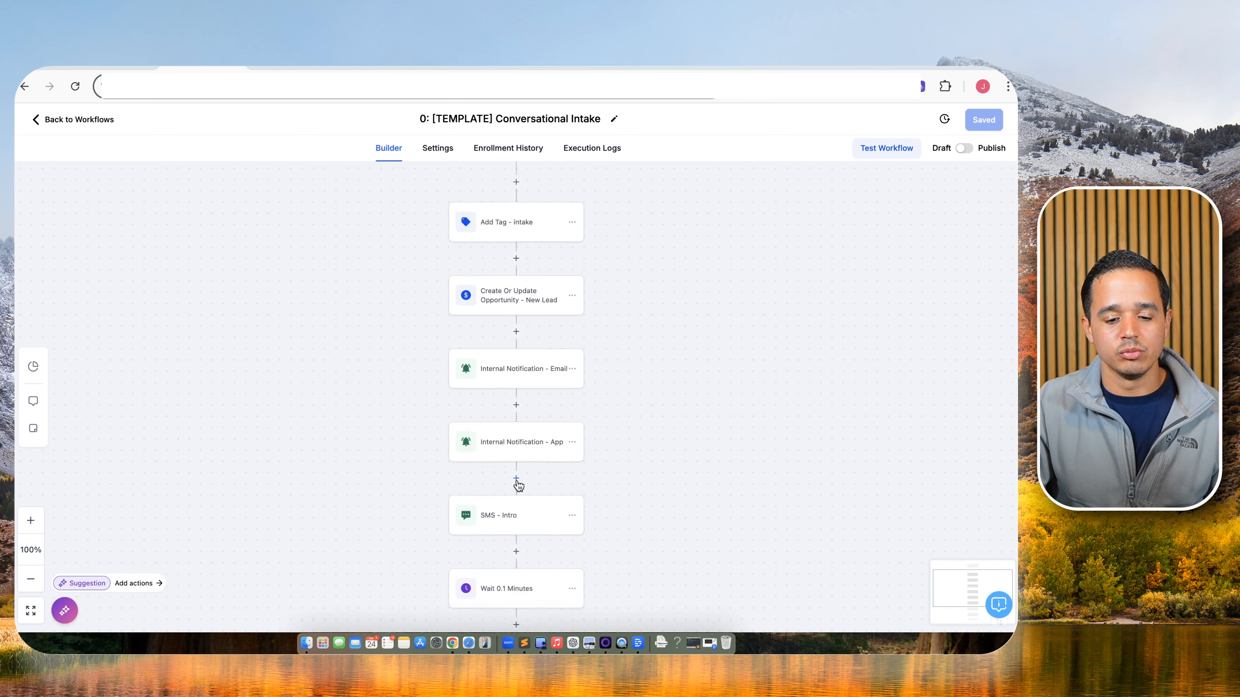
scroll(466, 425, down, 1)
scroll(527, 350, up, 2)
scroll(516, 338, up, 2)
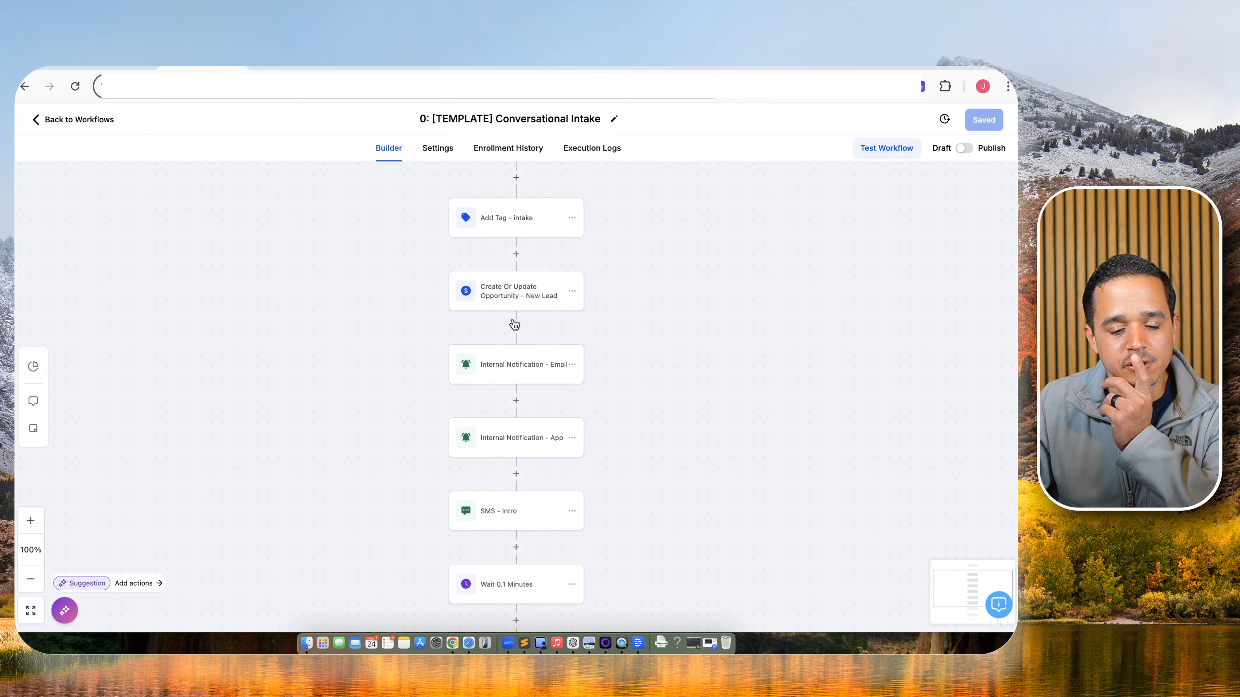
click(516, 254)
Add a Wait action and rename it 'Wait Until Phone Number or 6 hours'.
text(wait)
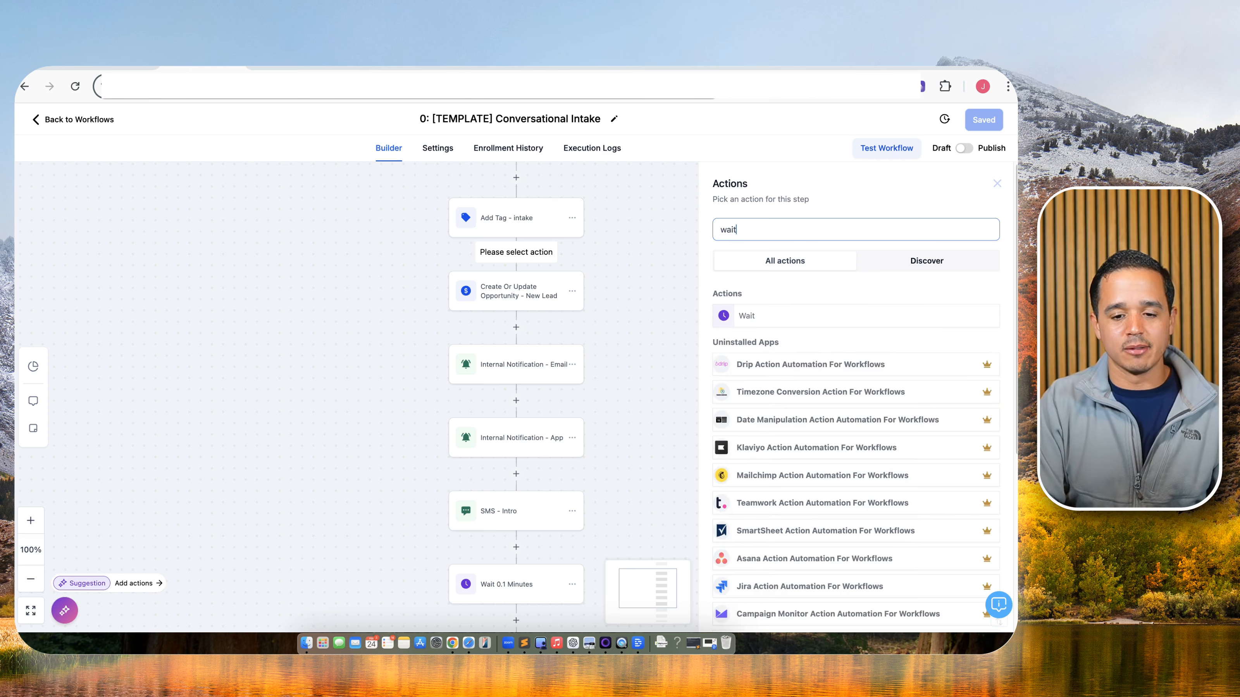
click(783, 313)
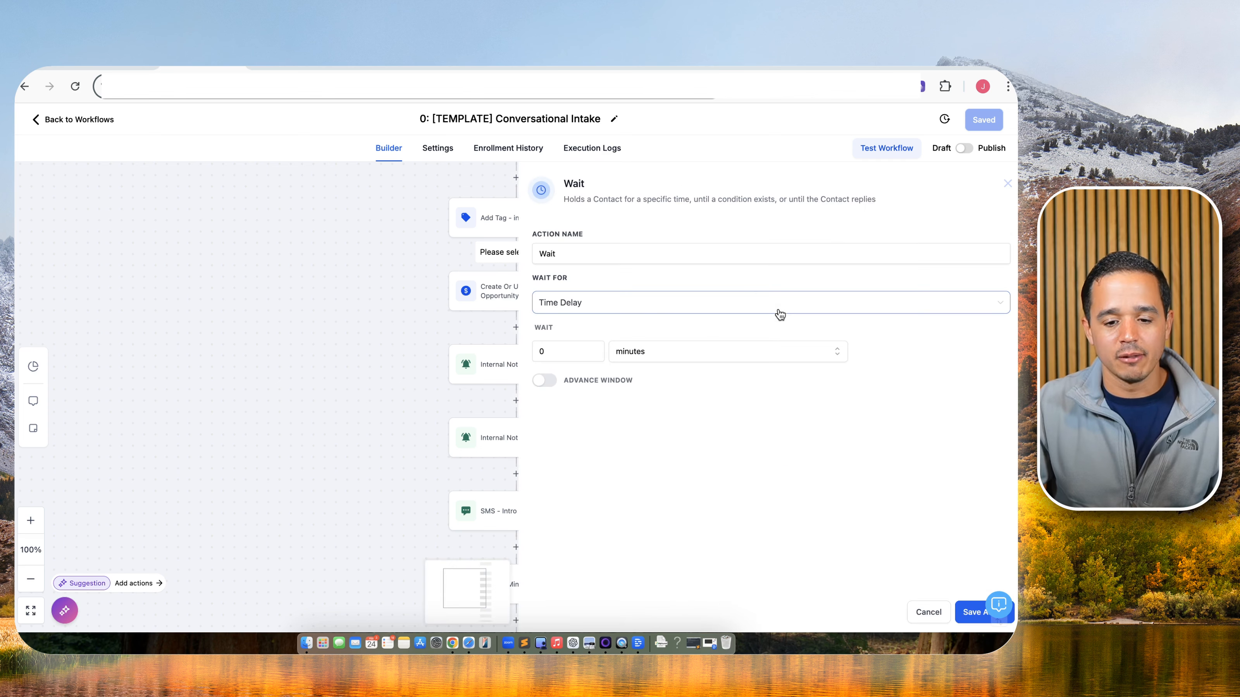
click(688, 252)
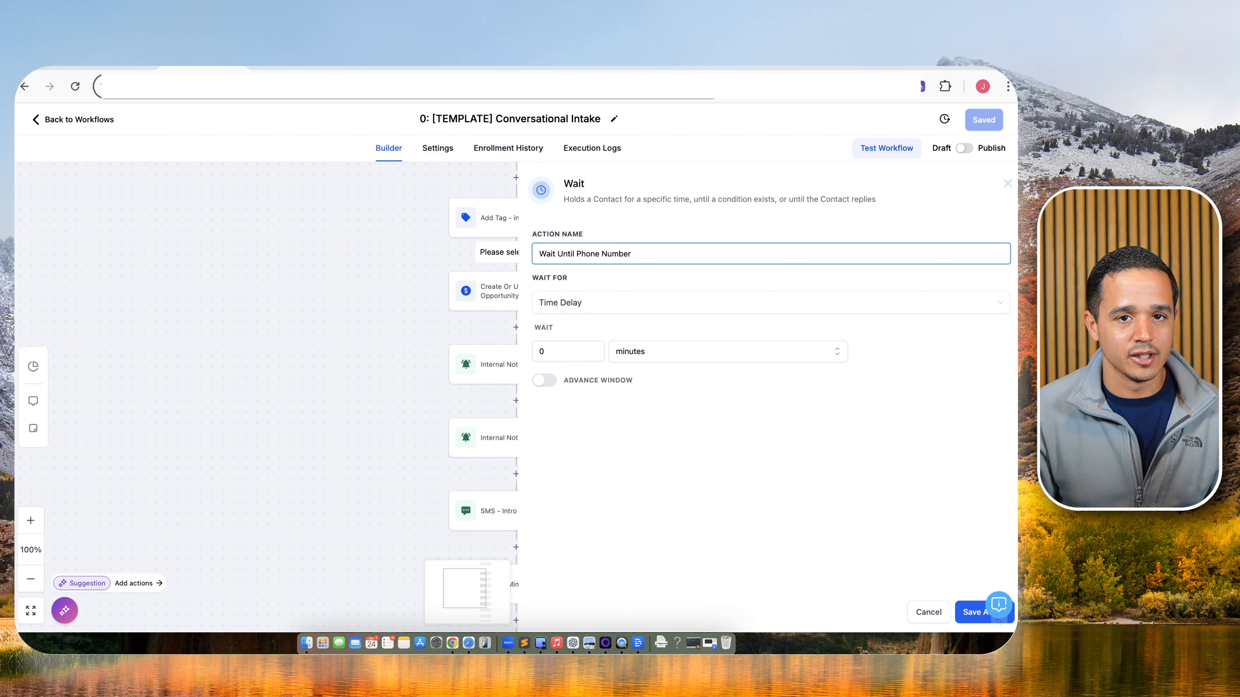
Make the step wait for the condition Phone Is not empty.
click(560, 306)
scroll(590, 404, down, 4)
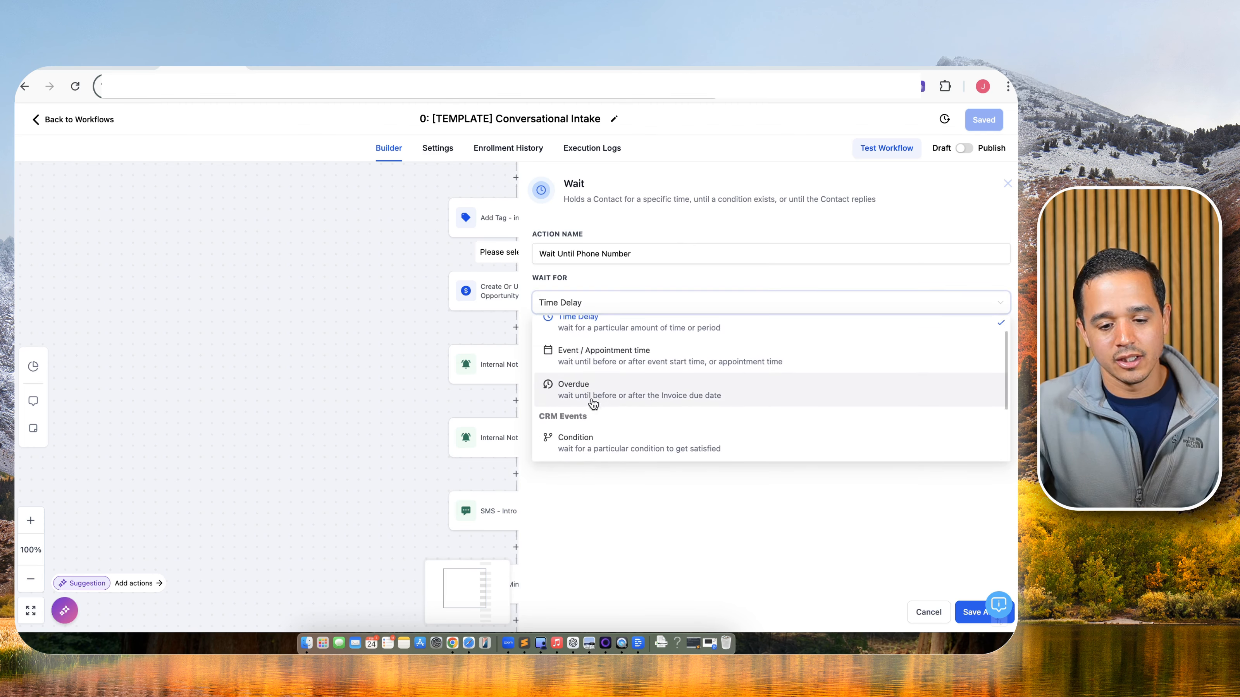
click(590, 349)
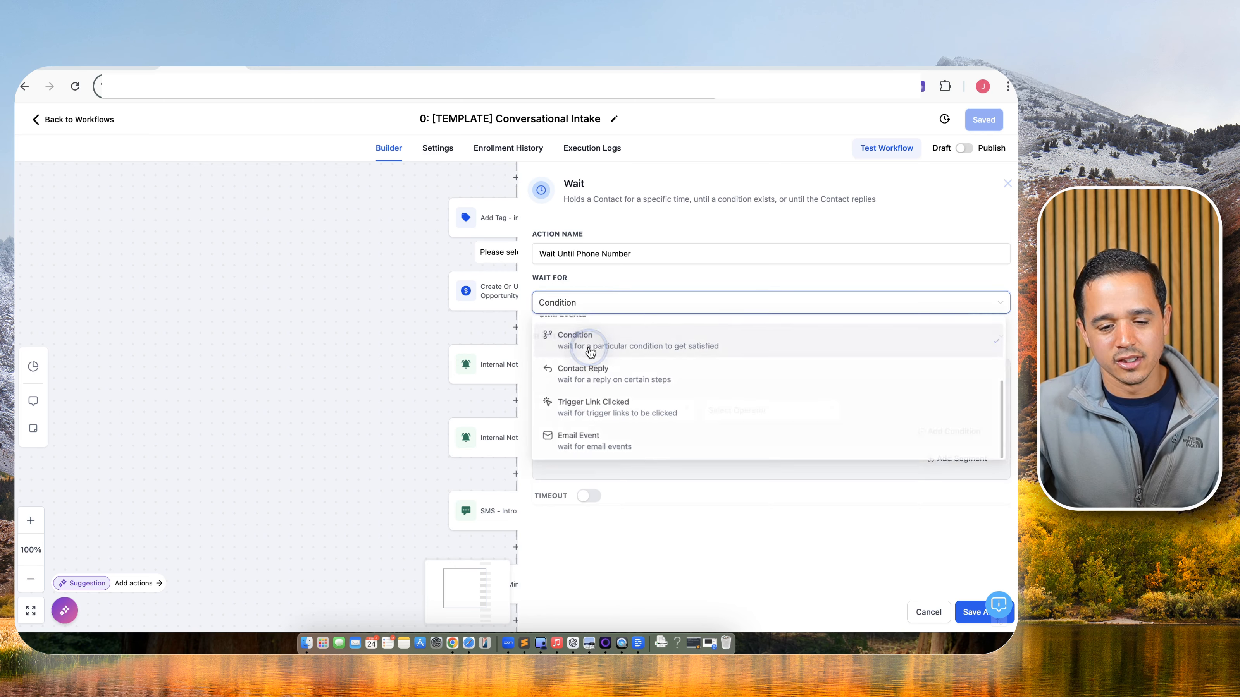
click(588, 418)
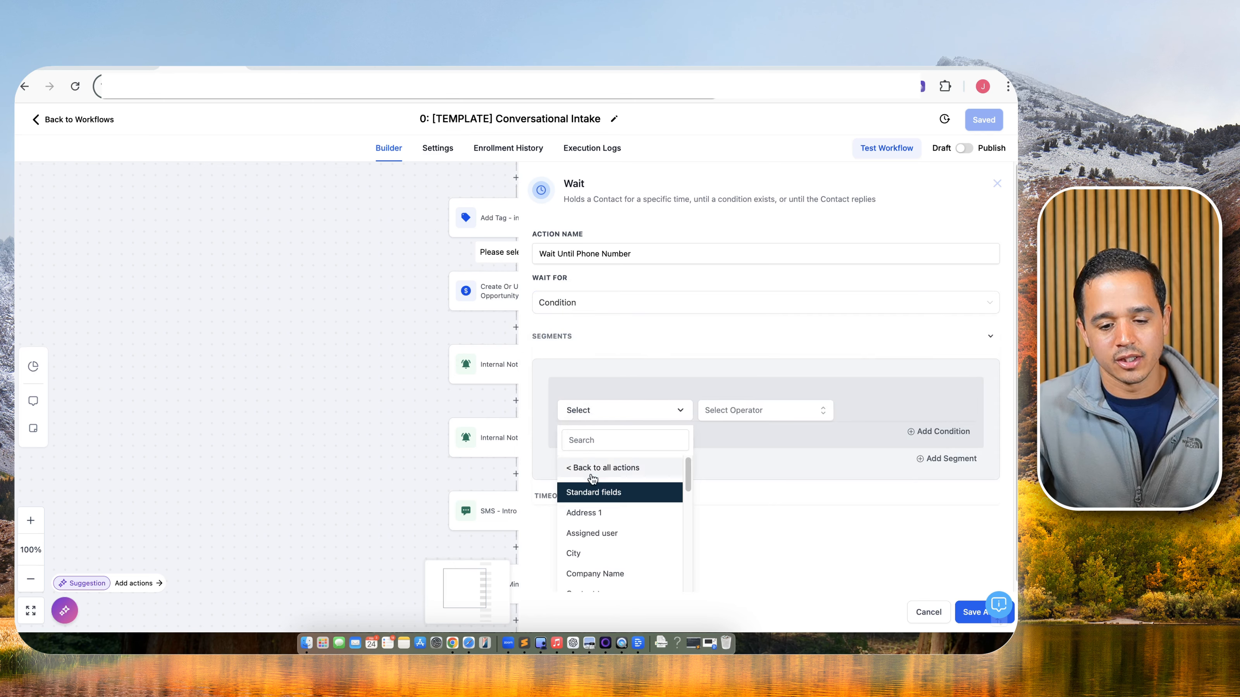
scroll(598, 542, down, 4)
scroll(600, 545, down, 3)
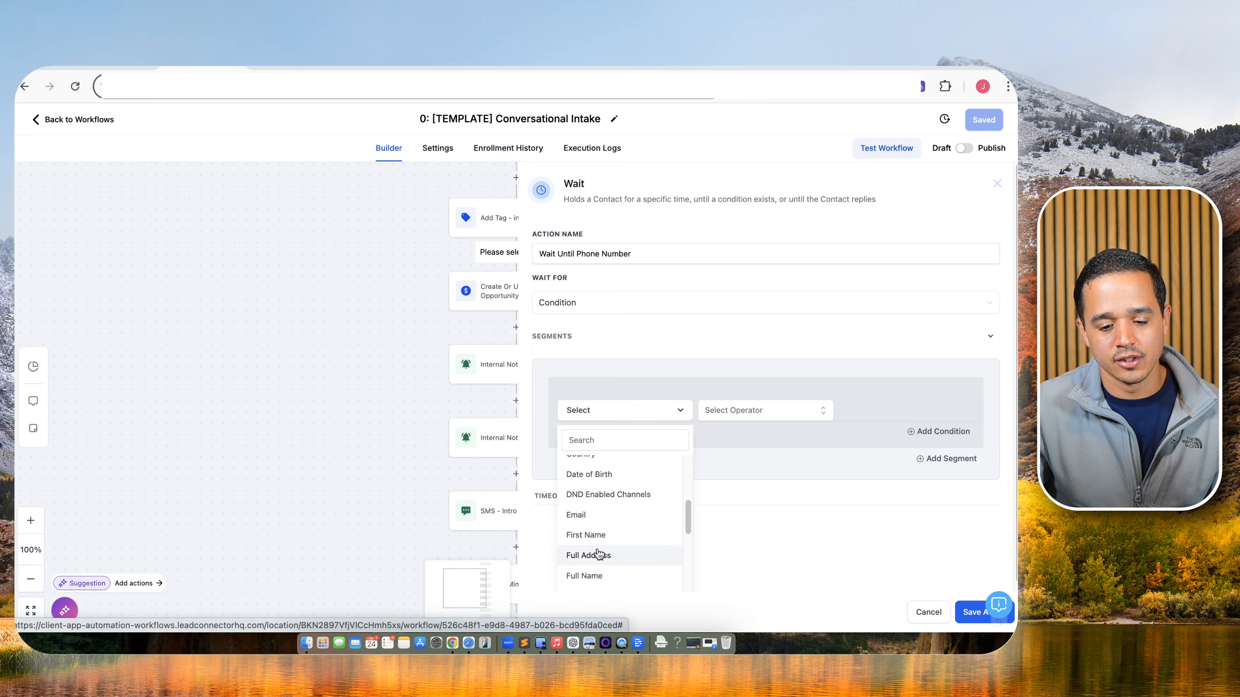
scroll(599, 552, down, 3)
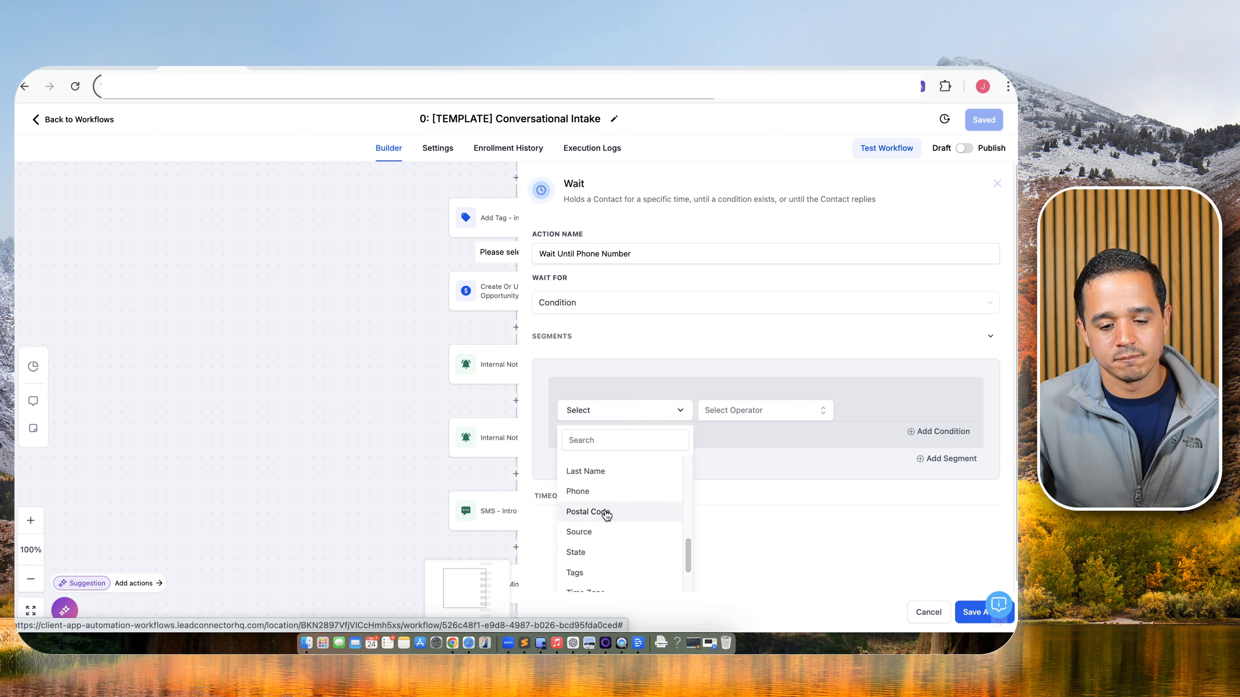
click(609, 495)
click(742, 410)
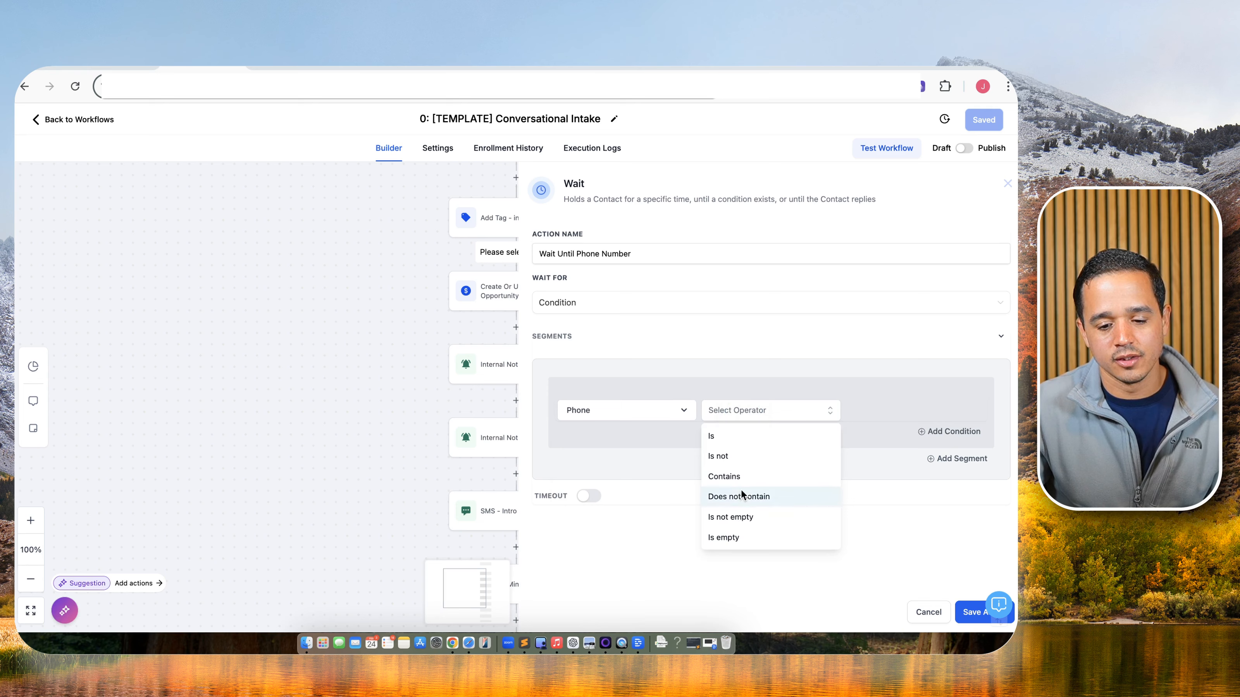
click(738, 516)
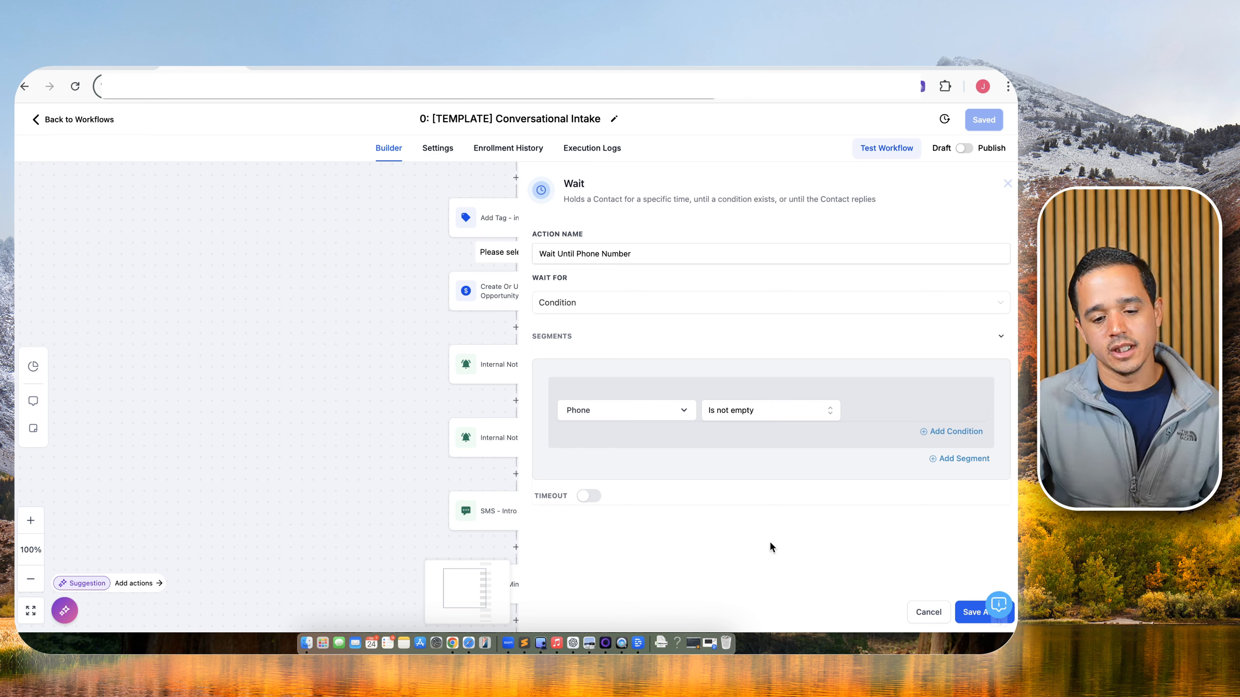
Enable a 6-hour timeout and save the Wait step.
click(597, 497)
click(578, 521)
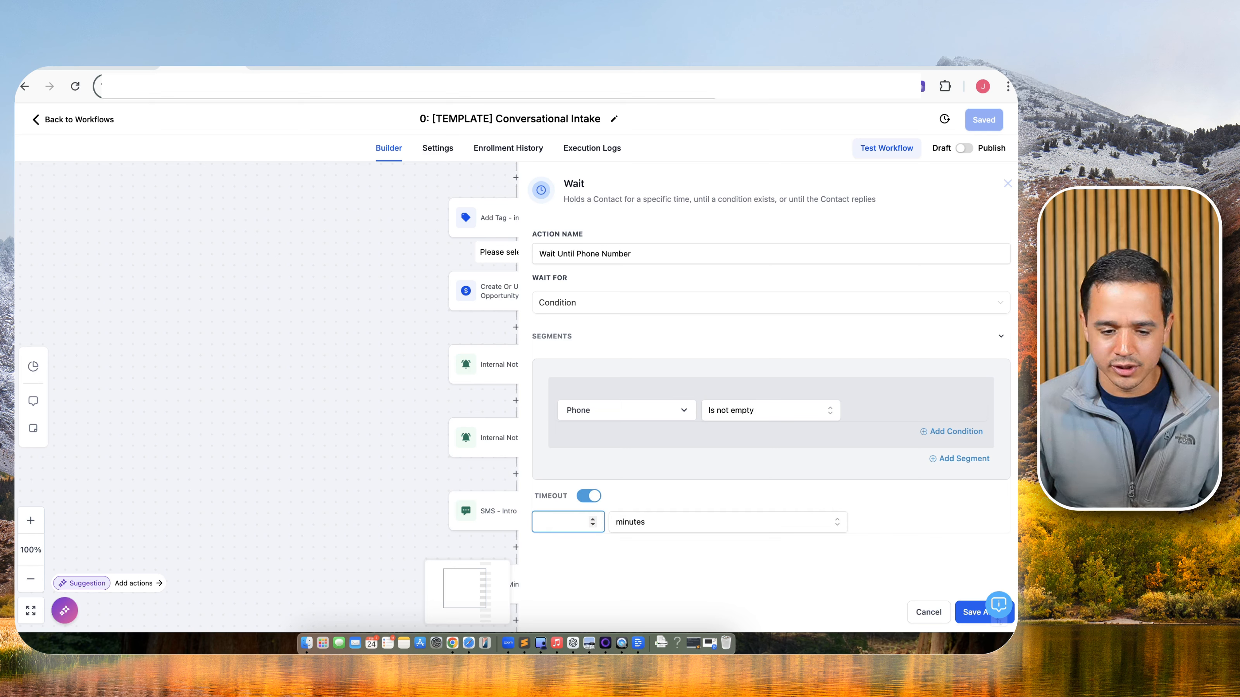
click(622, 525)
click(643, 564)
click(659, 252)
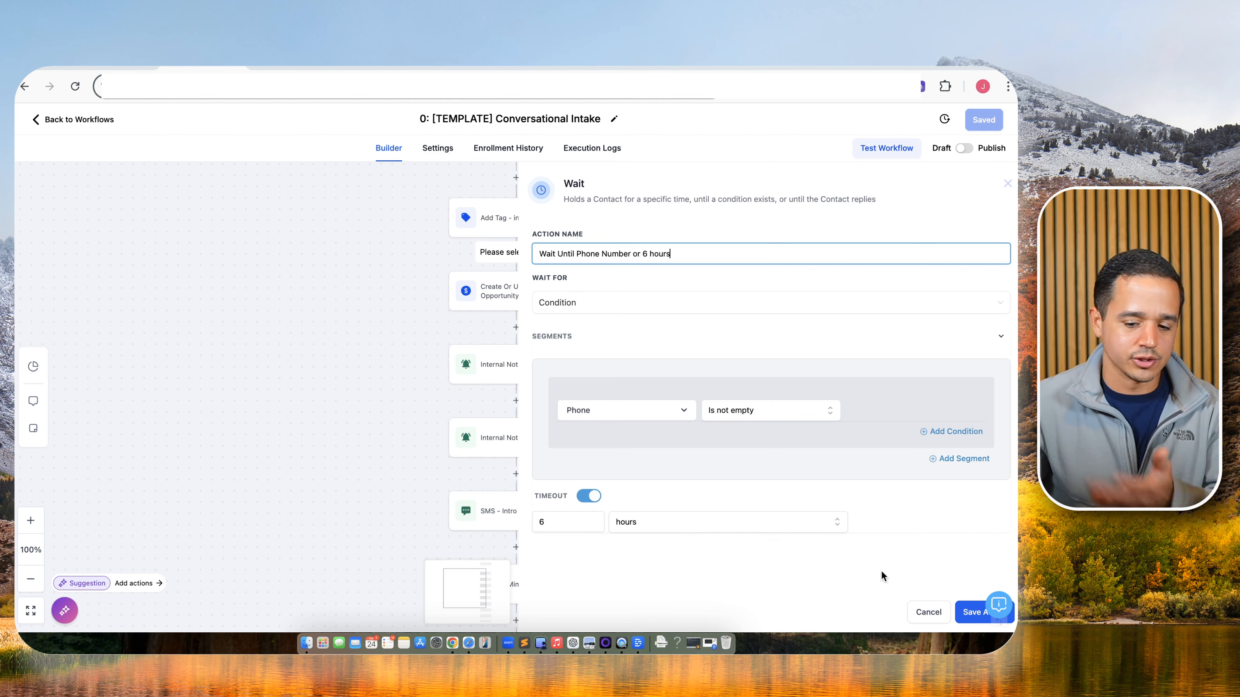
click(970, 611)
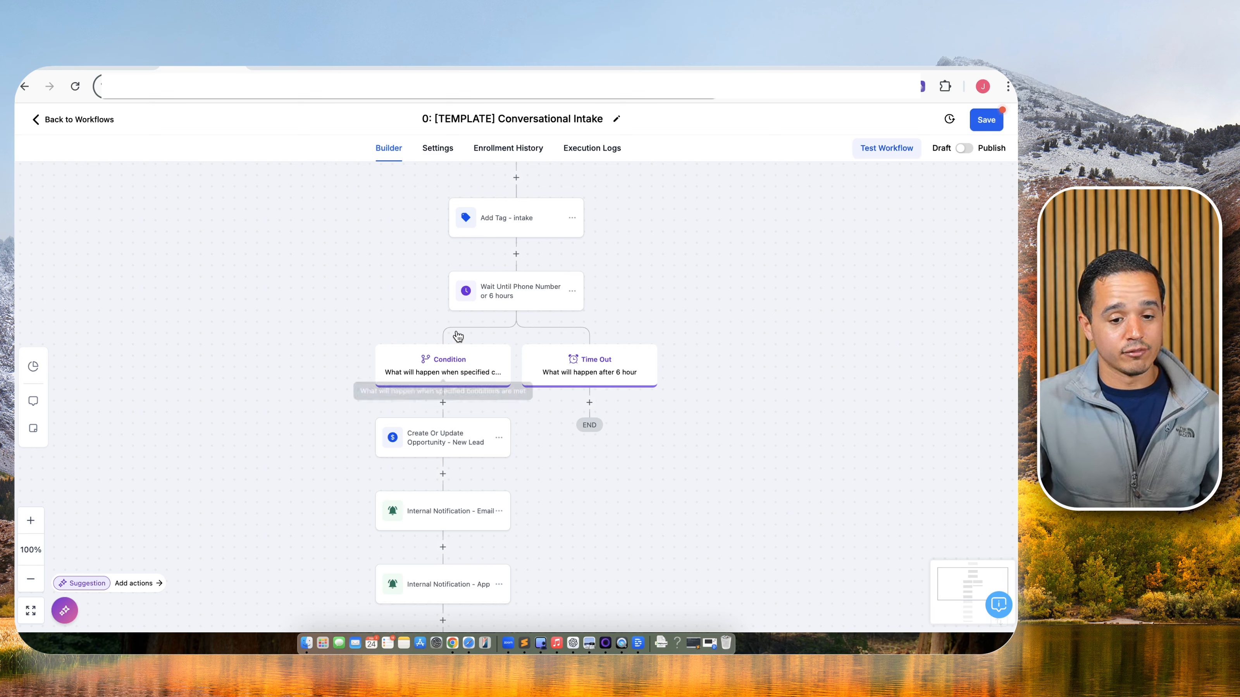
Review the Create Or Update Opportunity and Internal Notification - Email steps without changes.
click(432, 451)
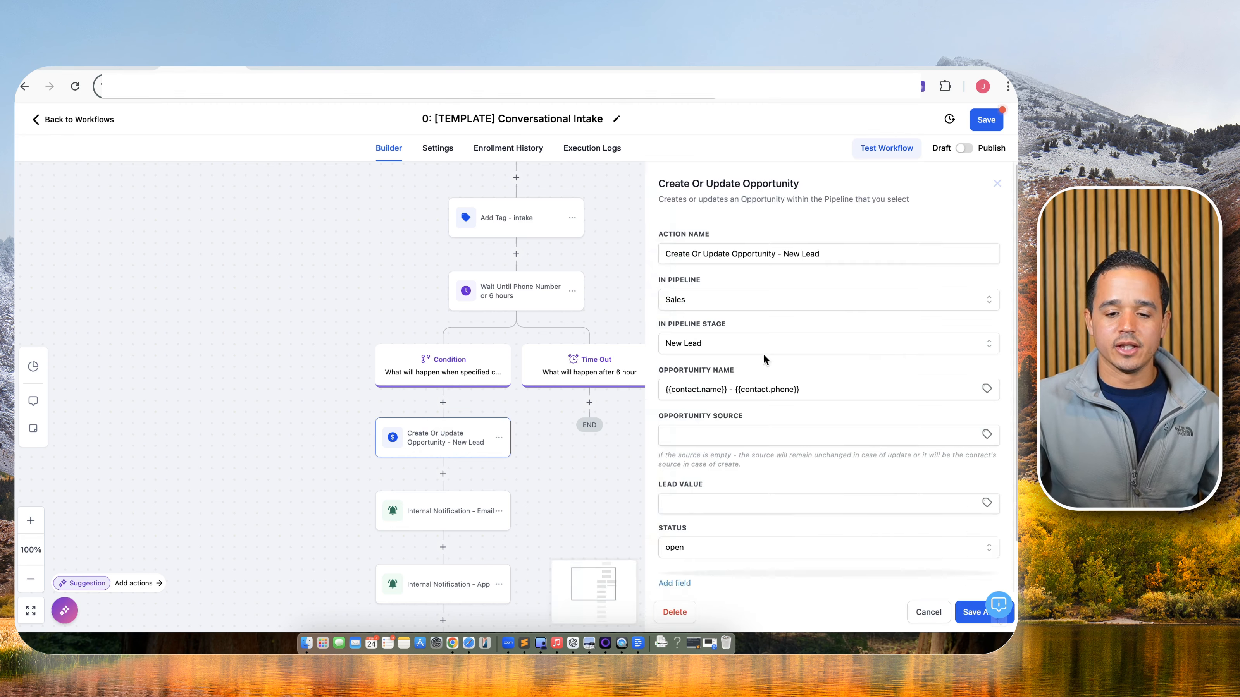
scroll(754, 352, down, 2)
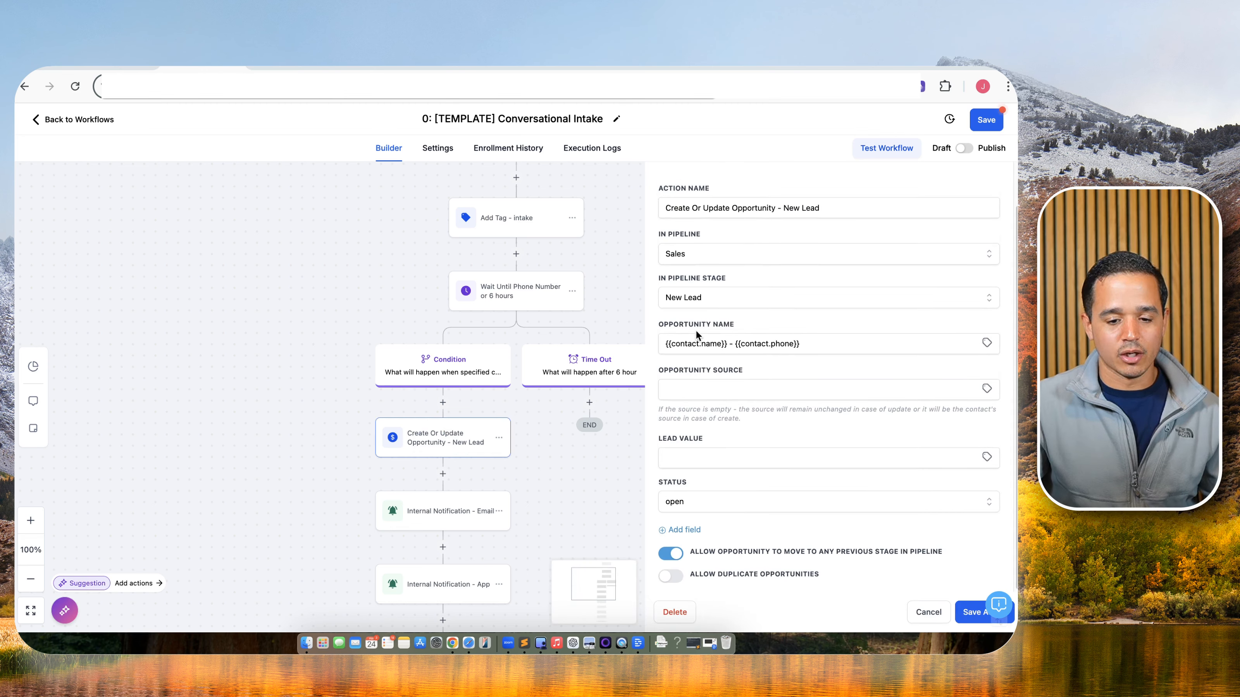
click(926, 612)
scroll(517, 455, down, 2)
click(465, 452)
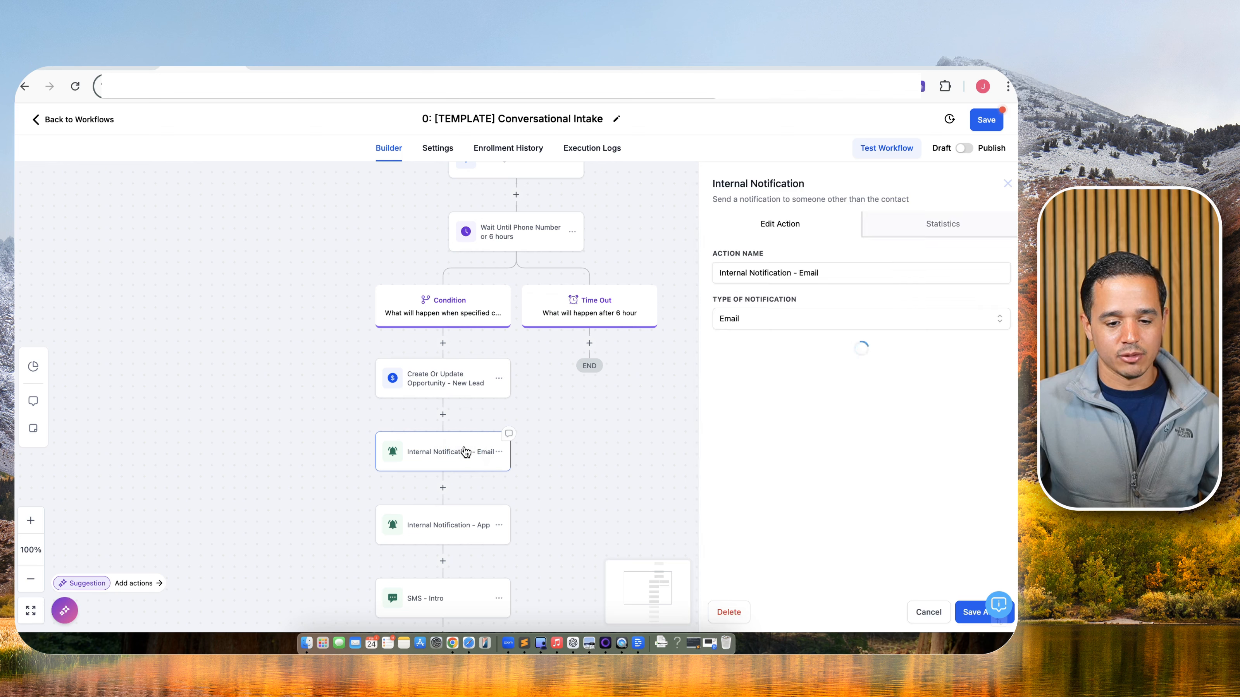
click(926, 613)
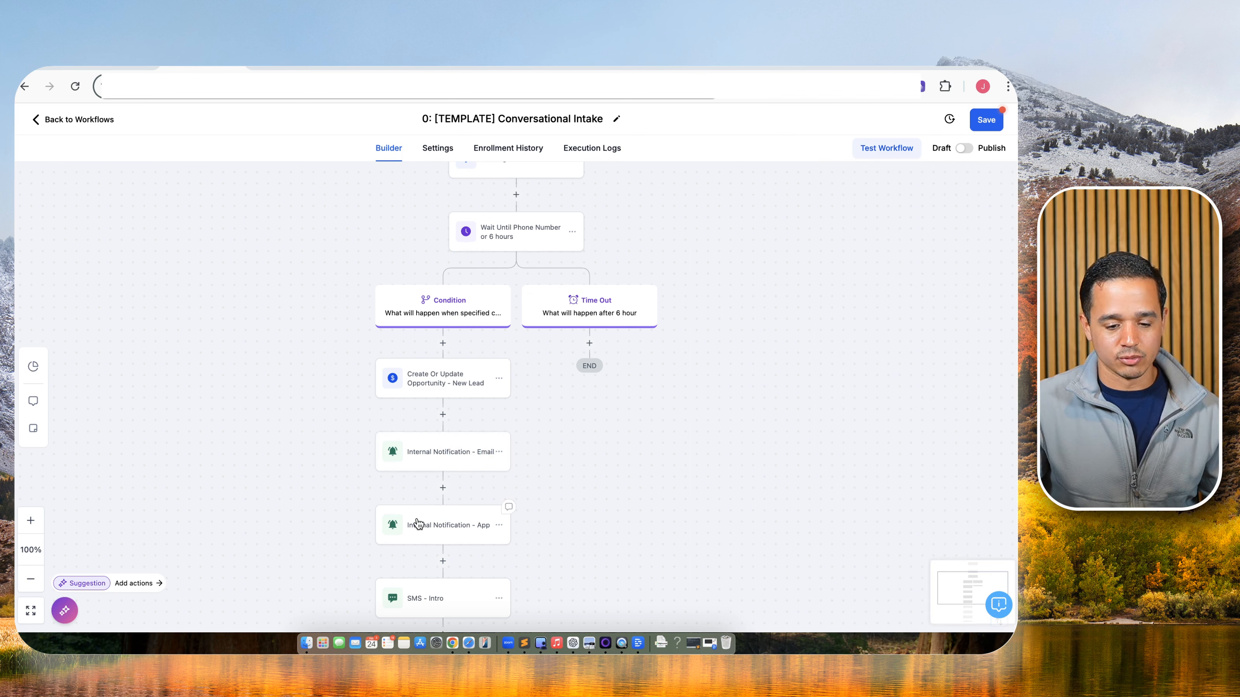
Delete the SMS - Intro and Wait 0.1 Minutes steps.
scroll(415, 519, down, 3)
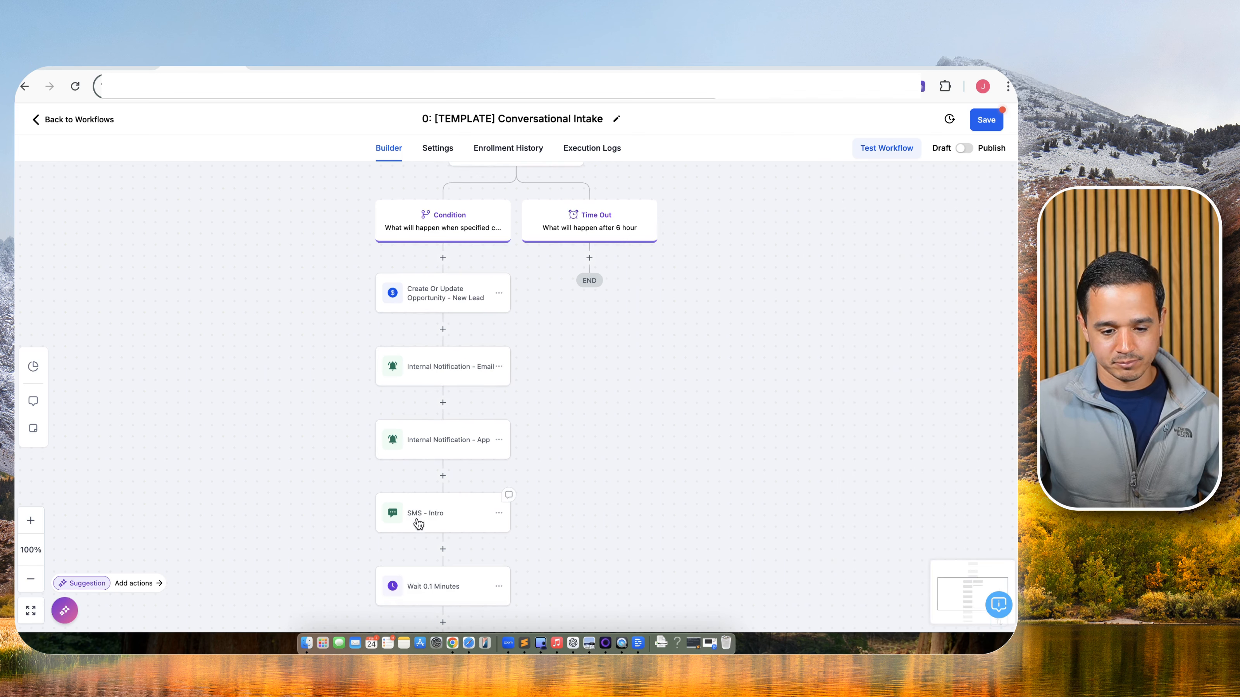
click(498, 516)
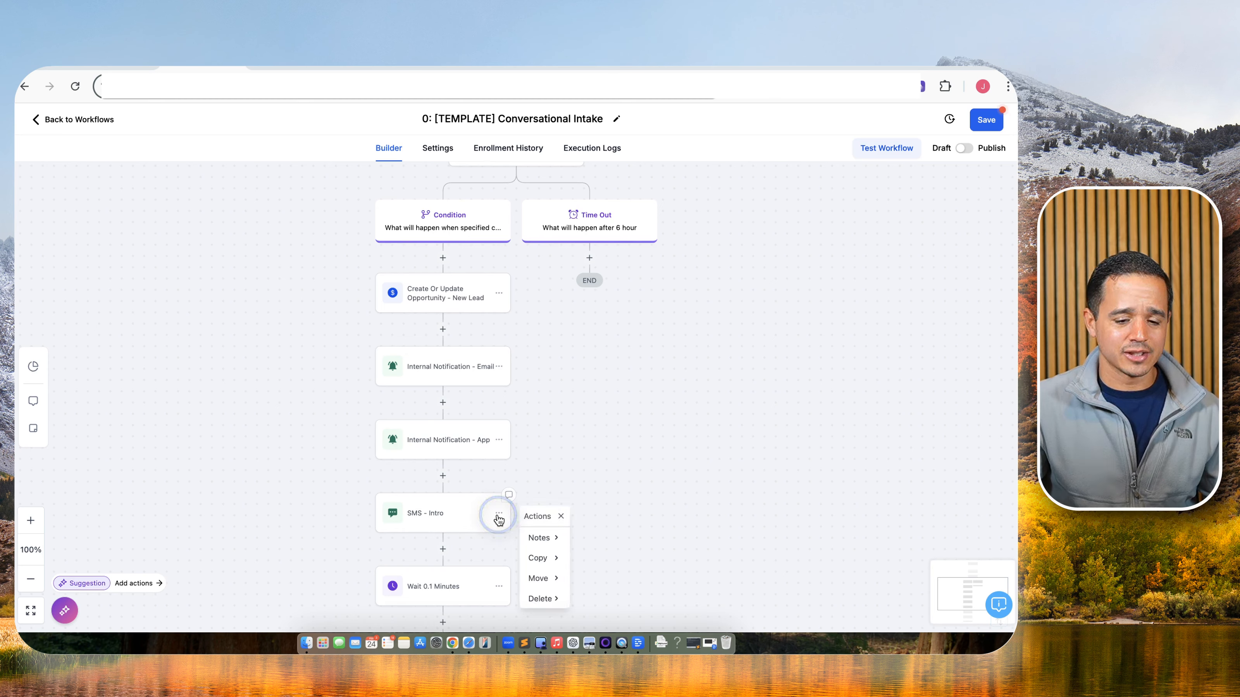
click(444, 507)
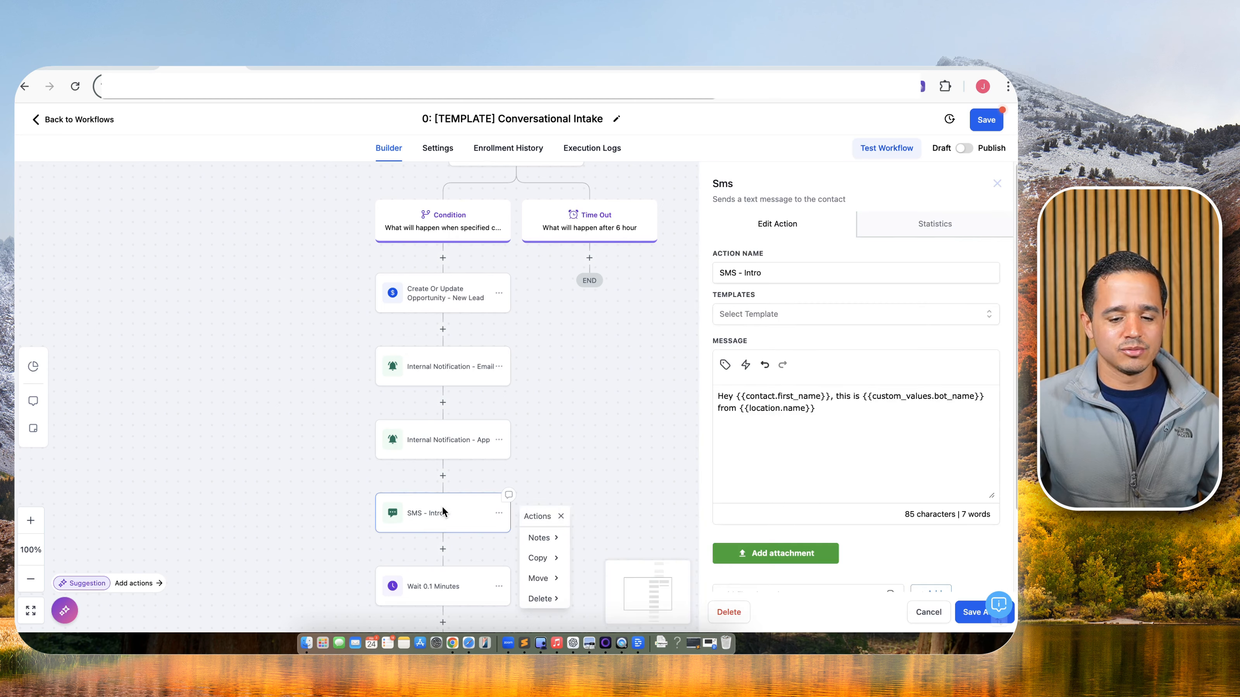
click(728, 613)
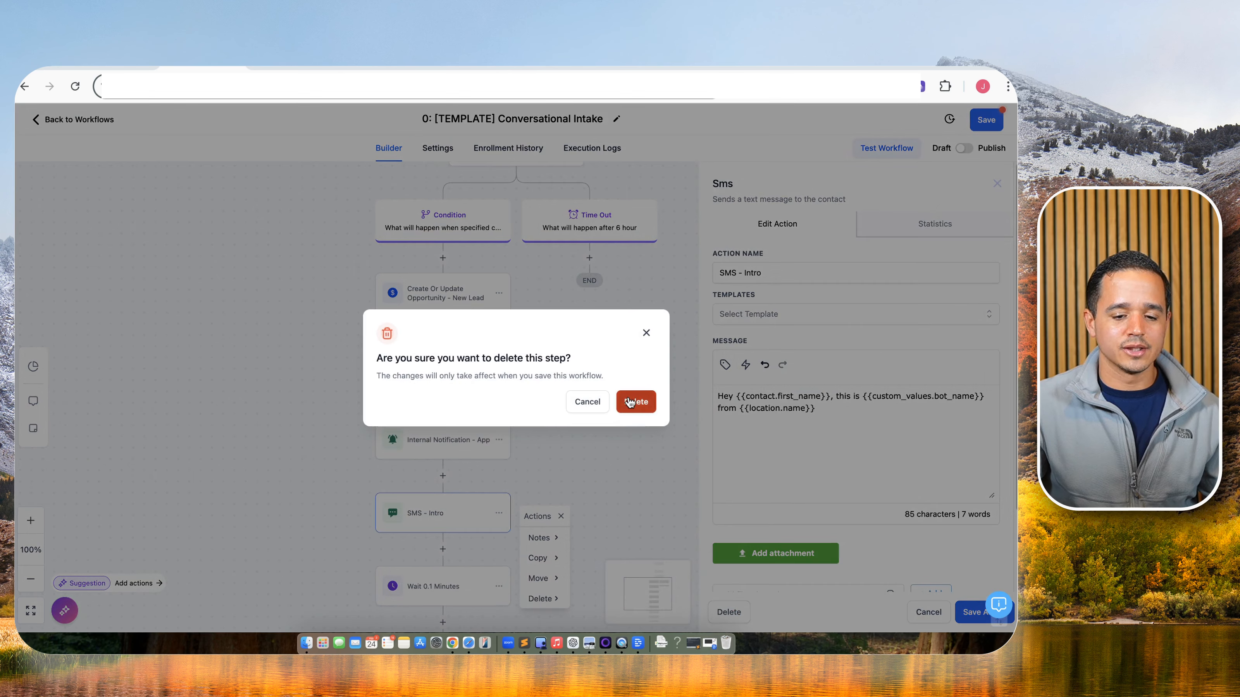
click(640, 416)
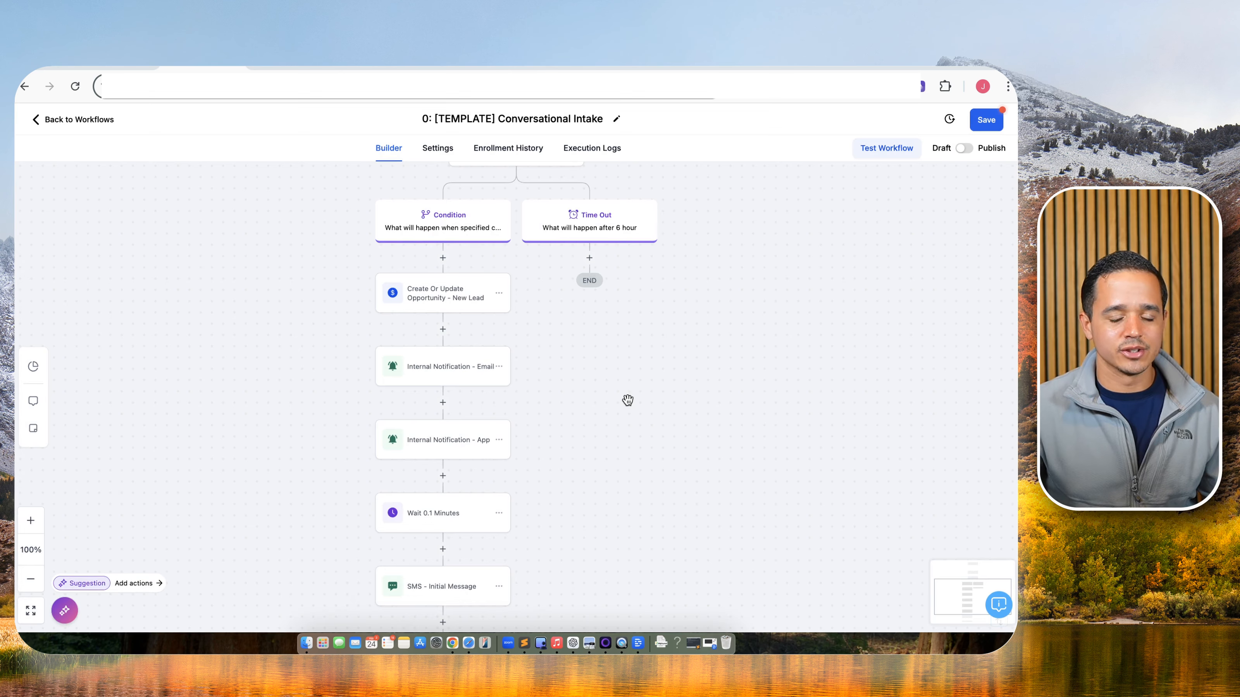
scroll(627, 400, down, 2)
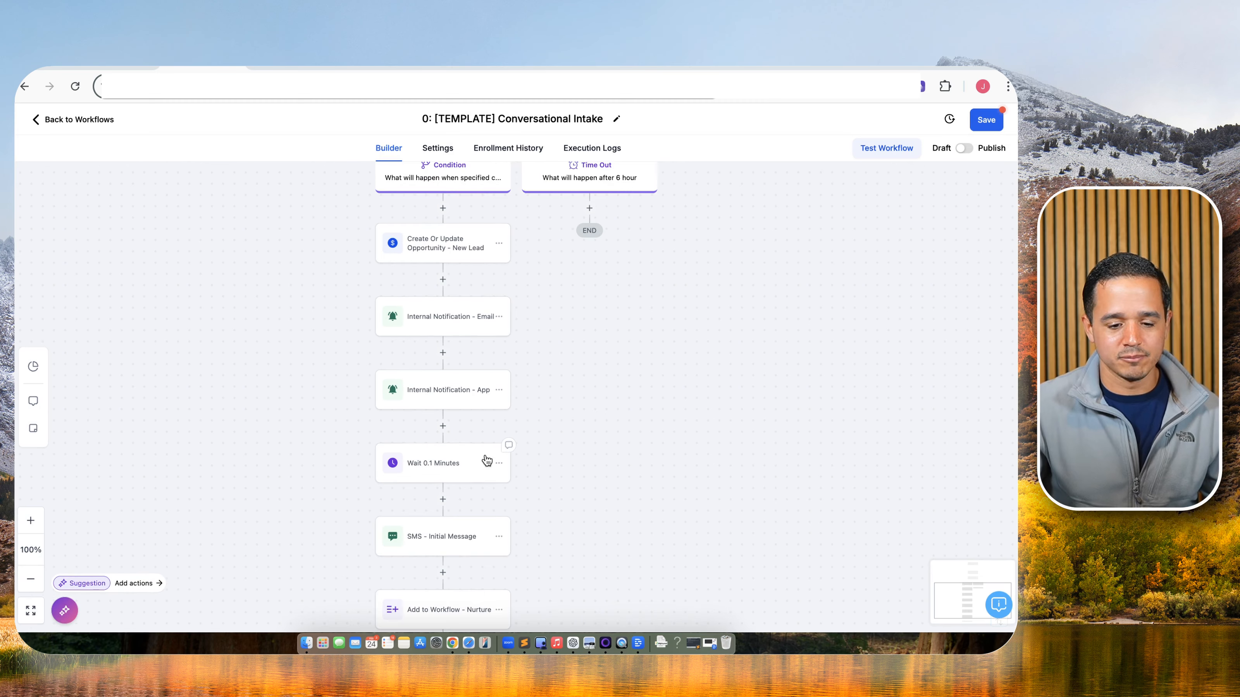
click(487, 460)
click(548, 612)
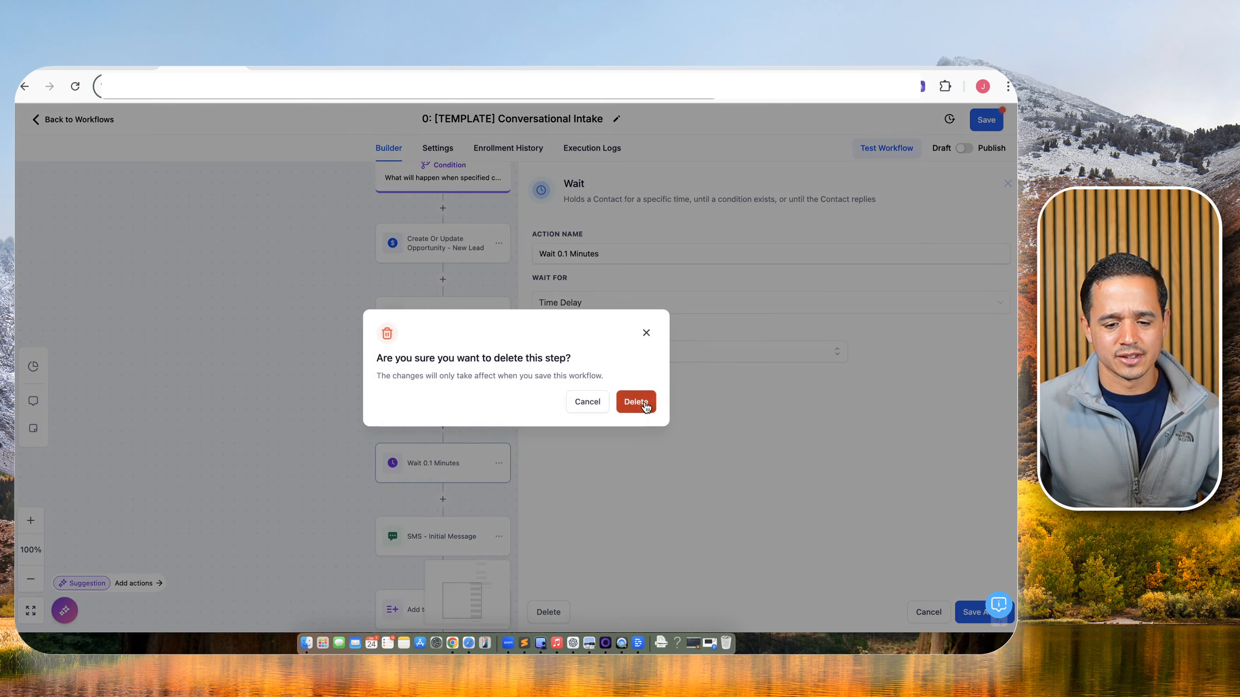
click(636, 401)
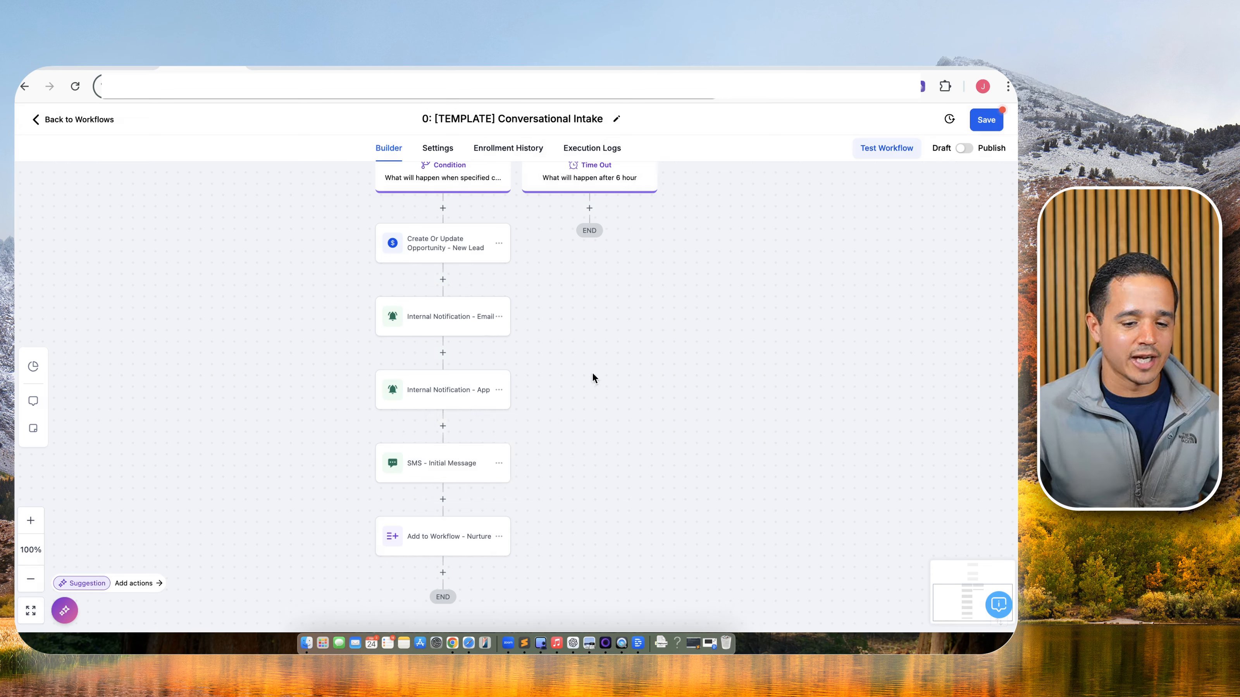
Delete the SMS - Initial Message and Add to Workflow - Nurture steps.
click(455, 471)
click(725, 613)
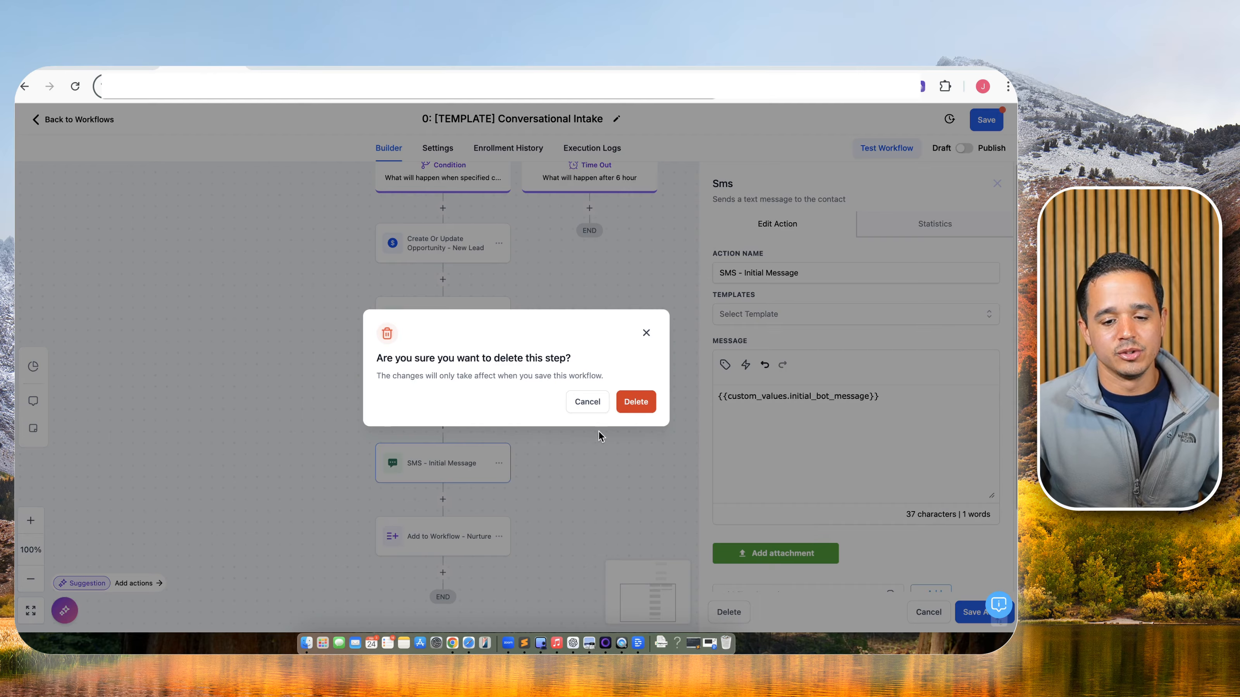
click(635, 401)
click(444, 459)
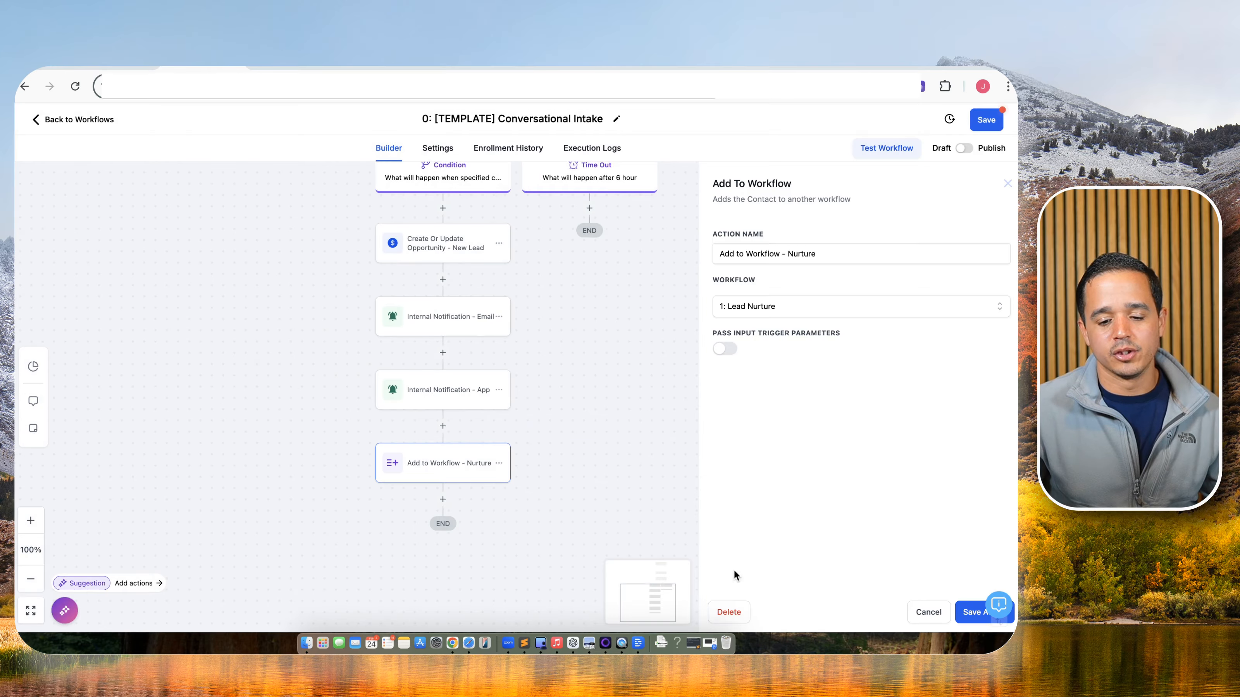
click(732, 612)
click(643, 403)
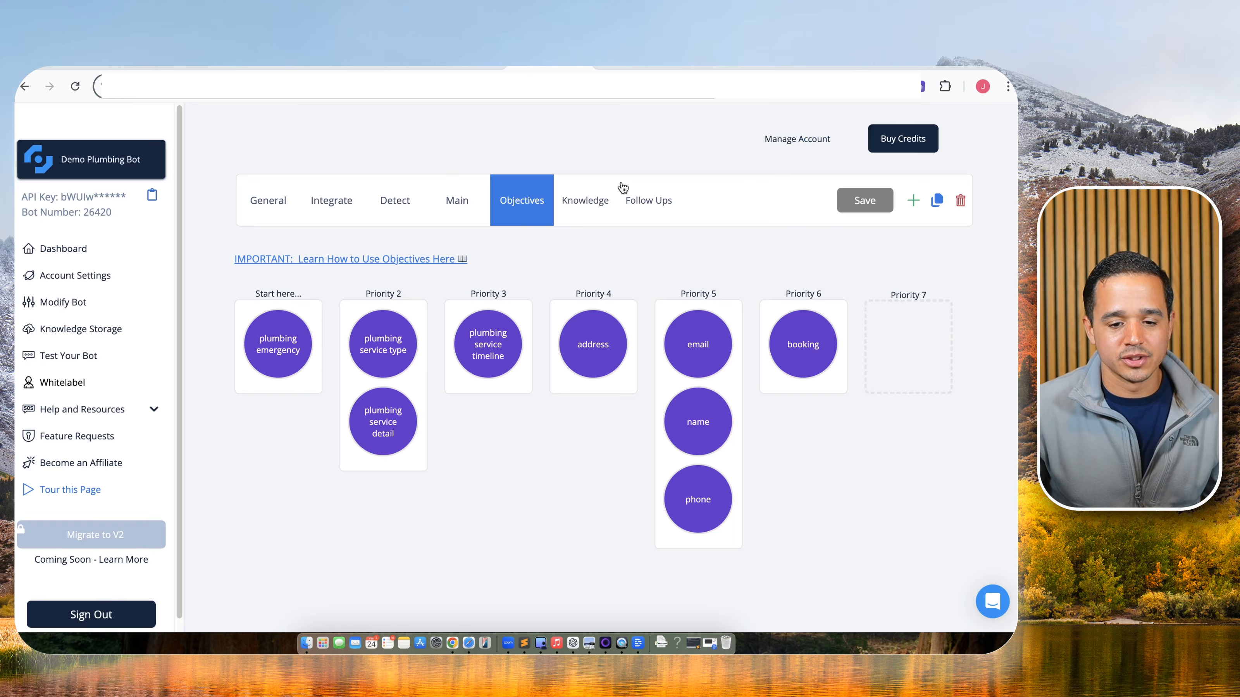
Check the bot's Follow Ups timing, then save the trimmed Conversational Intake workflow.
click(644, 198)
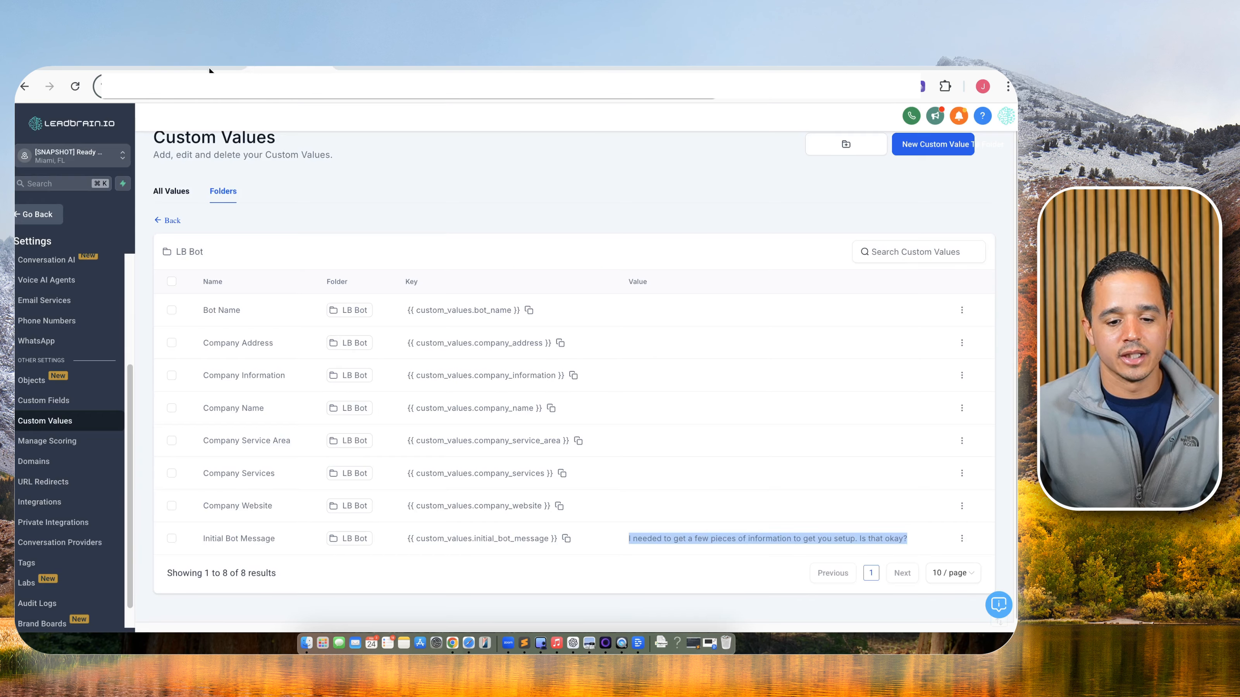
click(195, 64)
scroll(745, 368, up, 4)
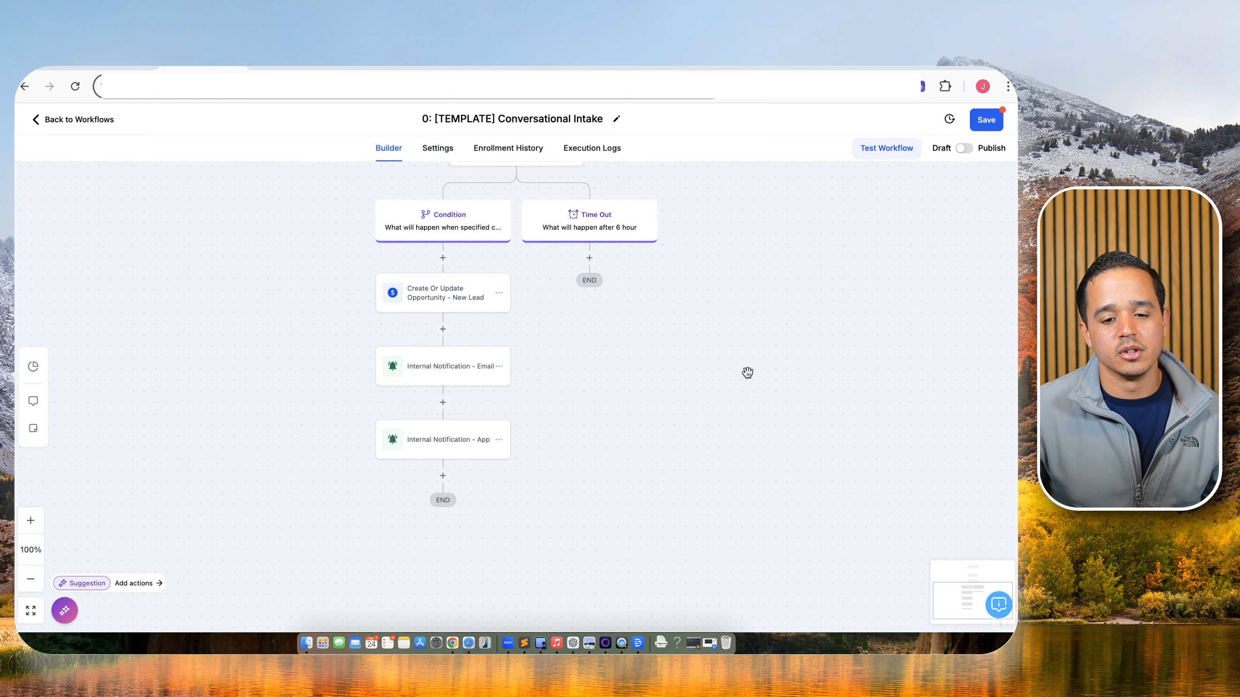
click(980, 121)
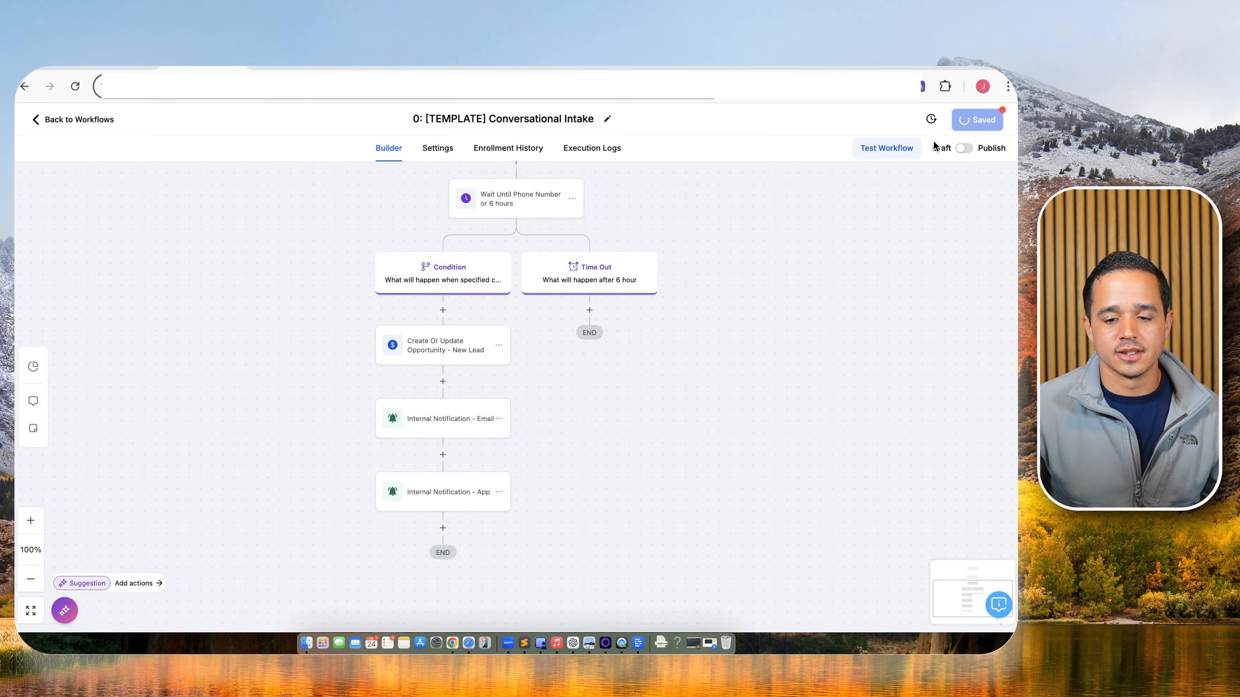
Turn off Allow re-entry in the workflow settings, save, and return to the Builder.
scroll(747, 313, up, 5)
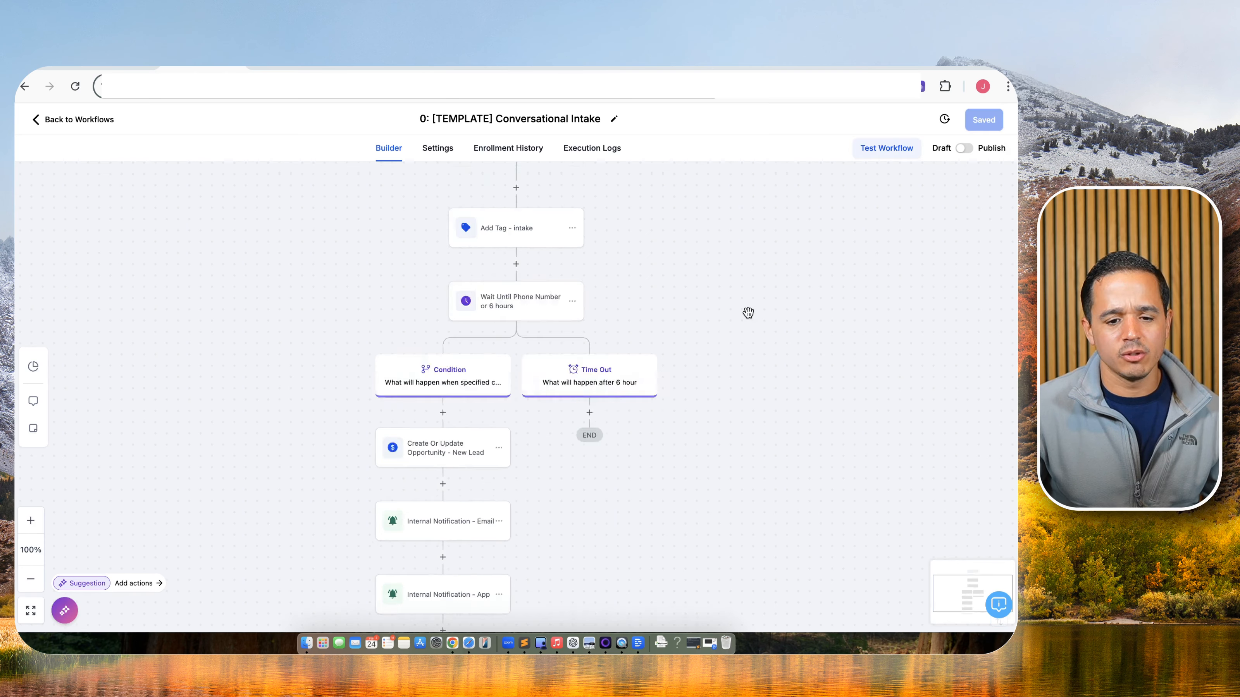
click(435, 160)
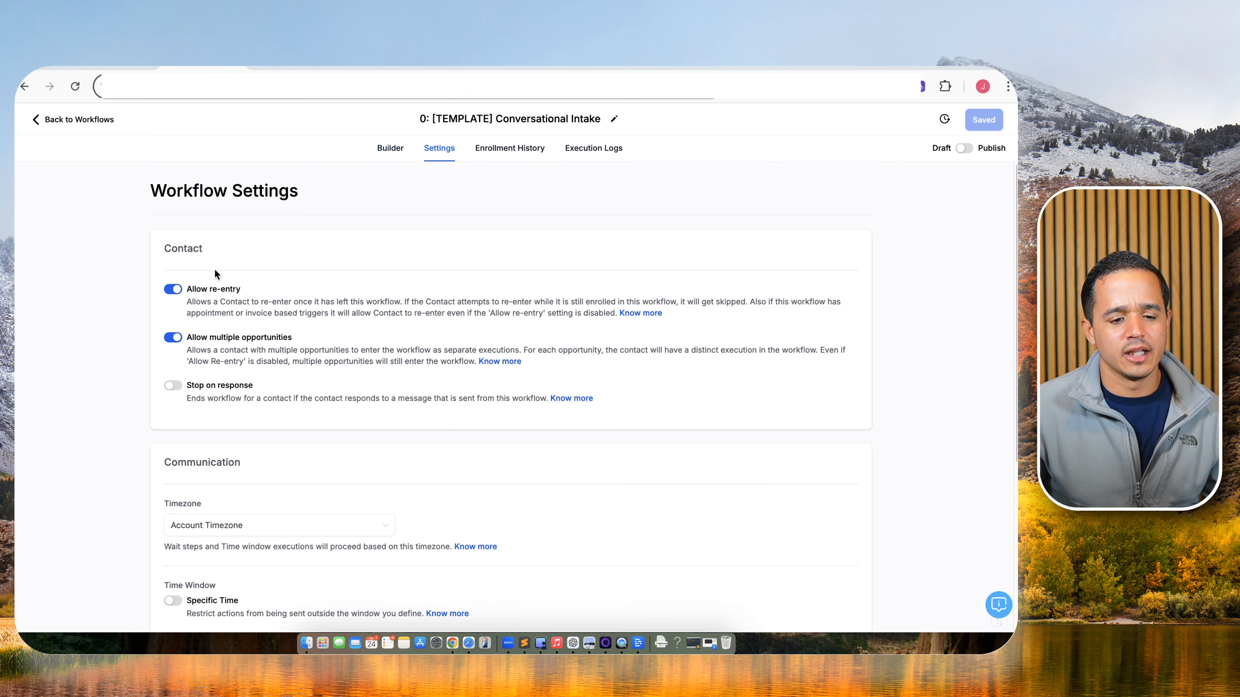
click(173, 289)
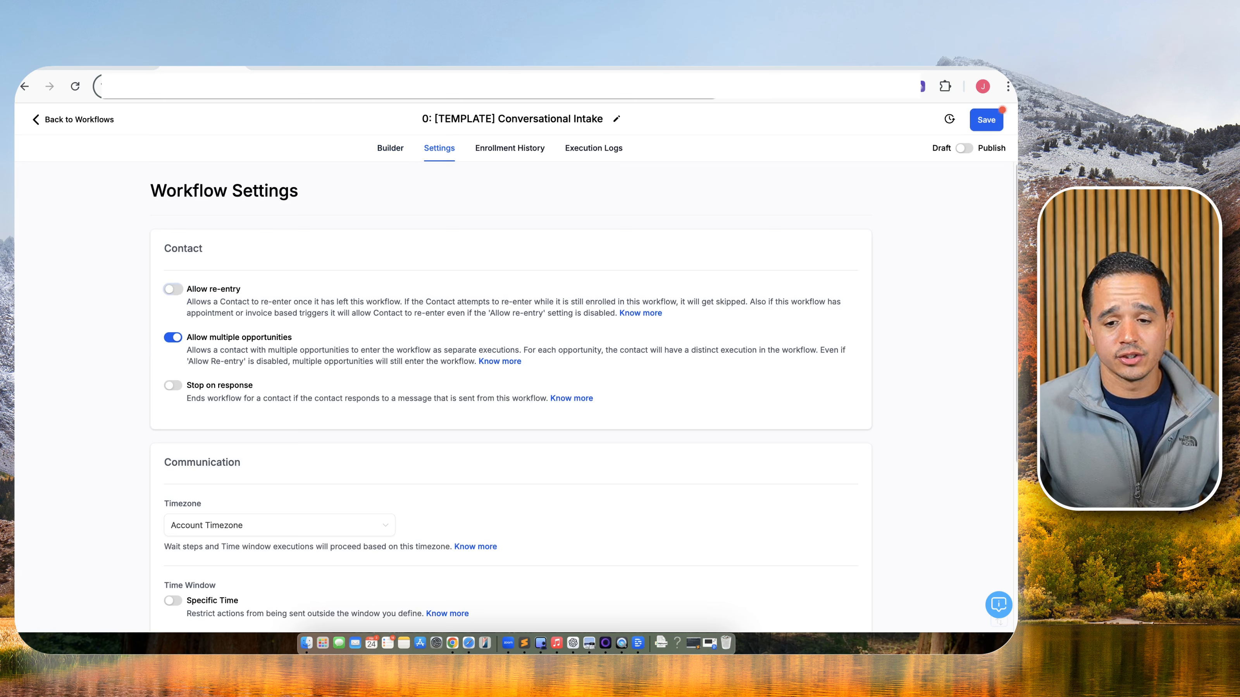
click(986, 120)
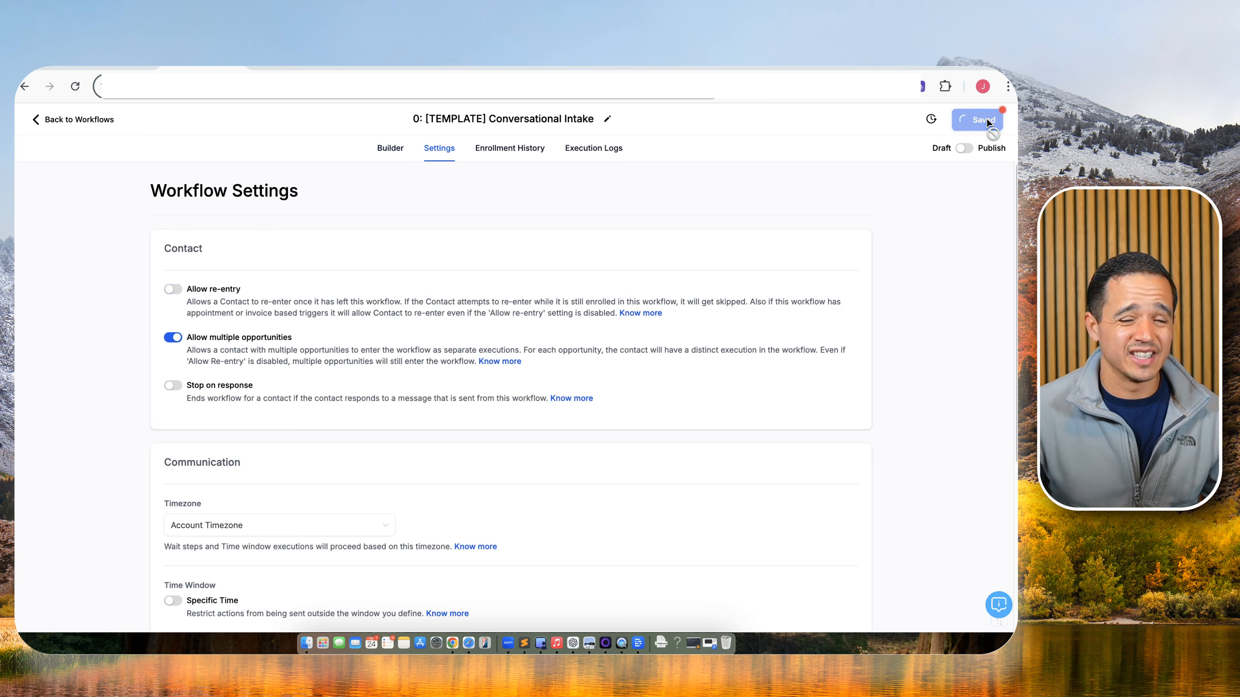
click(395, 152)
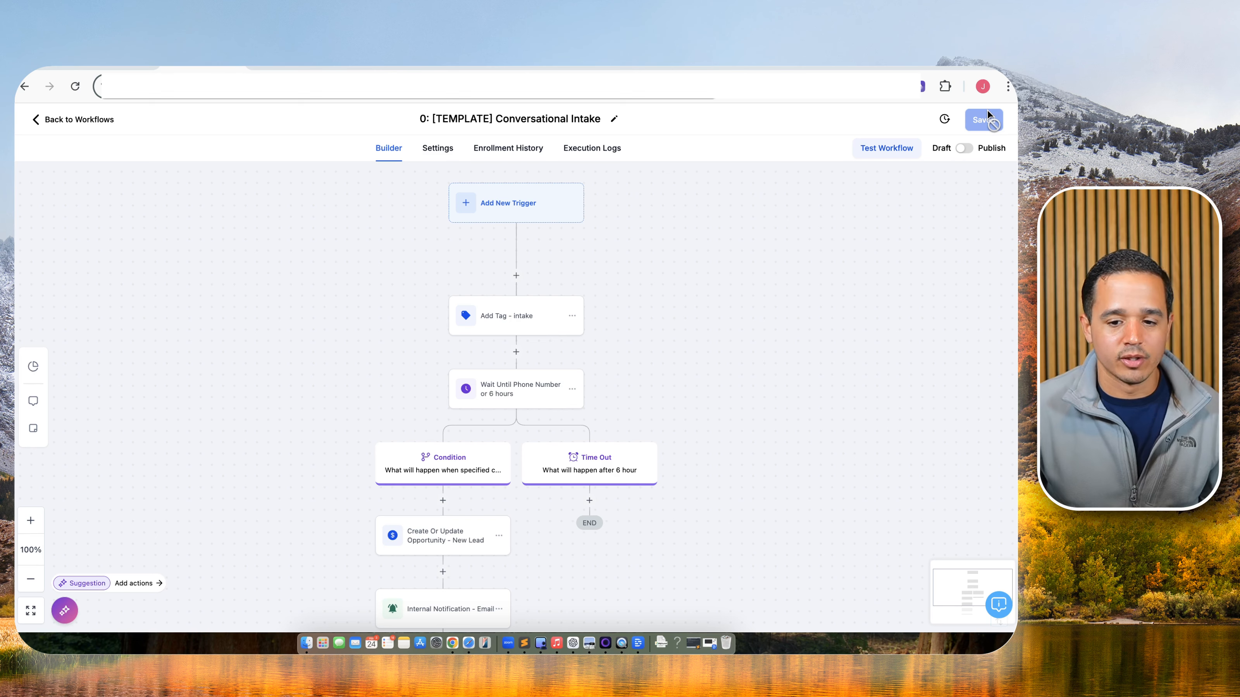
Duplicate the Form Intake template workflow under the name '0: Facebook Form Intake'.
click(58, 120)
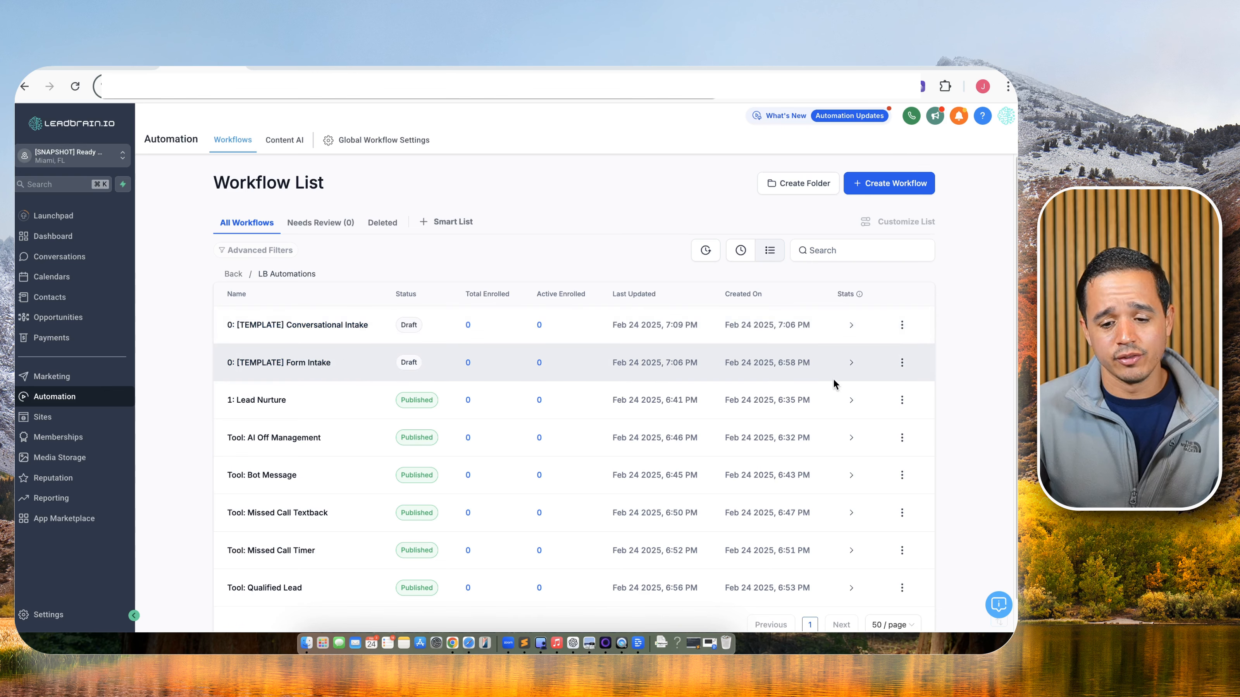
click(902, 362)
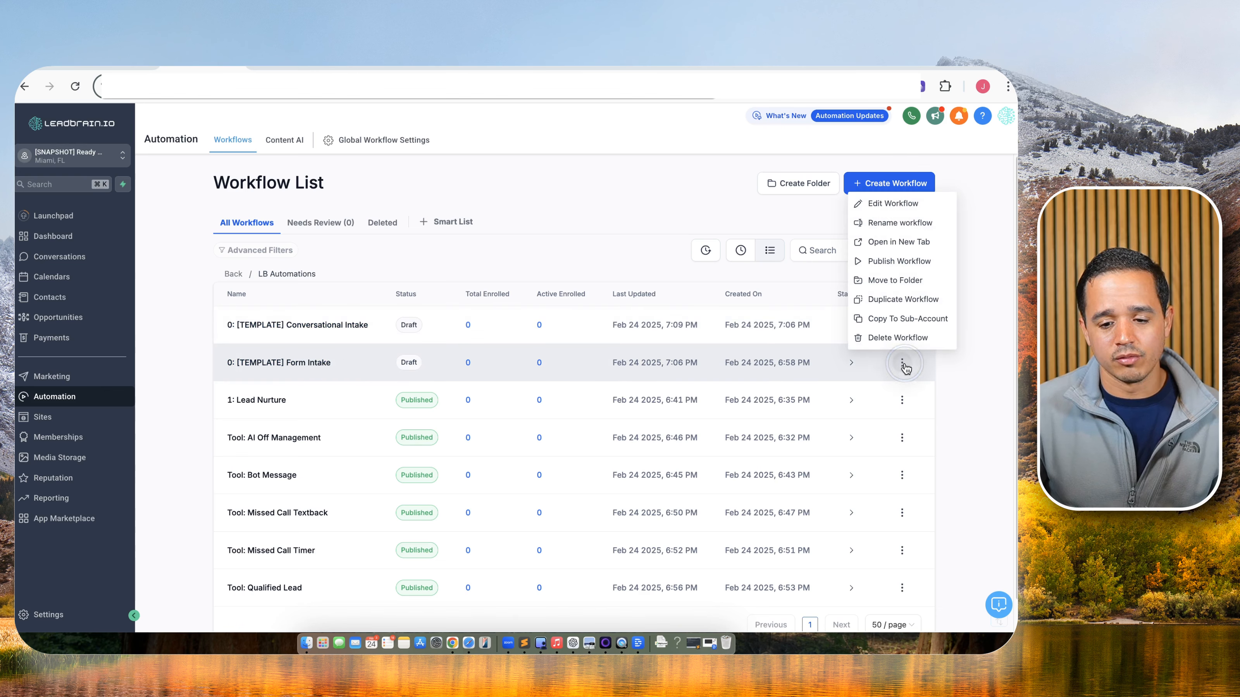
click(915, 296)
click(492, 407)
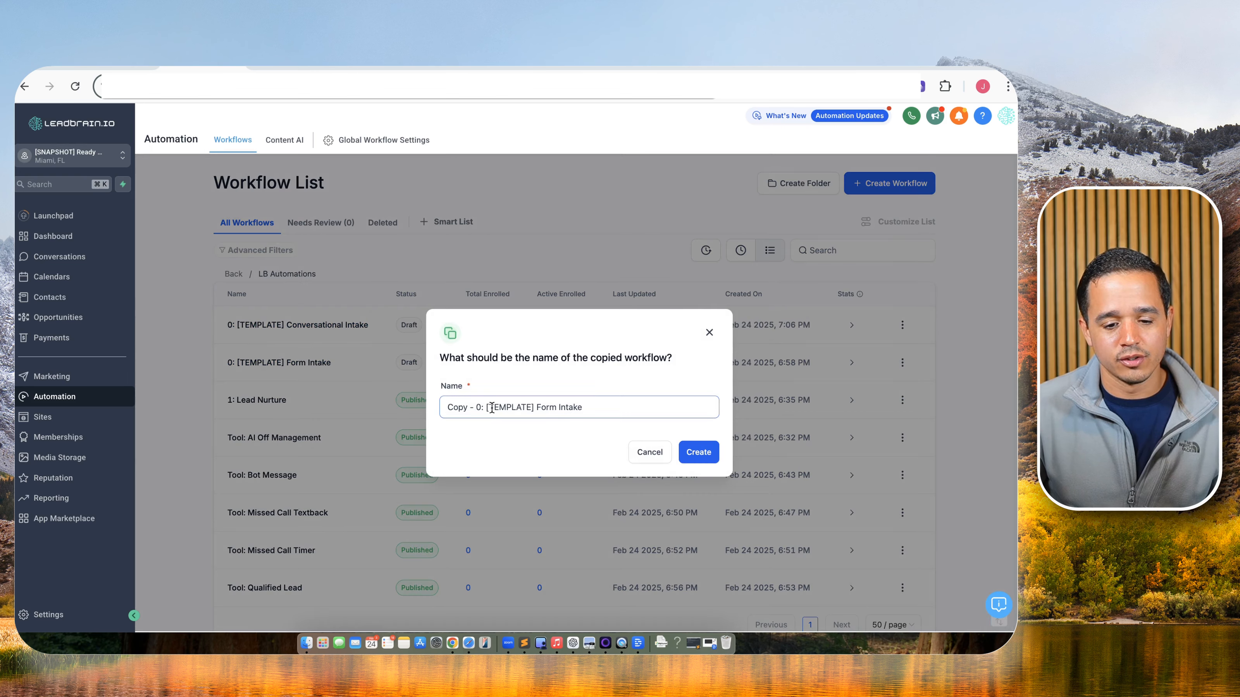
drag(478, 409, 562, 410)
key(BackSpace)
key(BackSpace)
text(Fac)
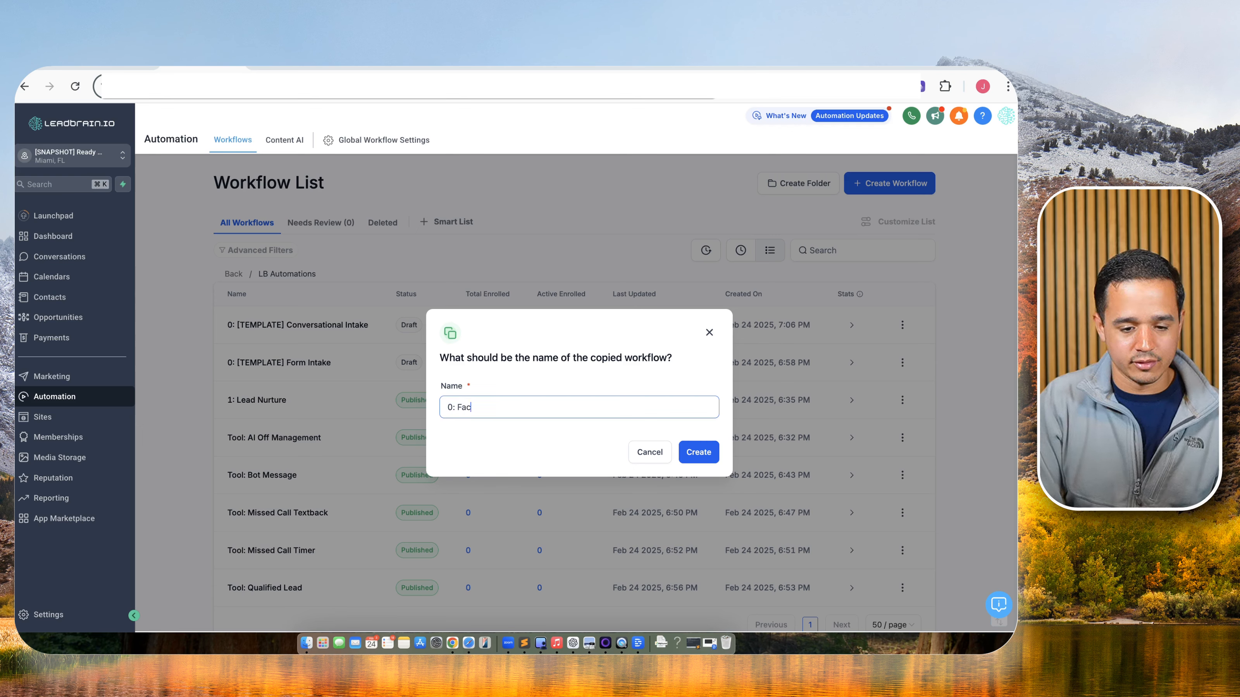
text(ebook Form Intake)
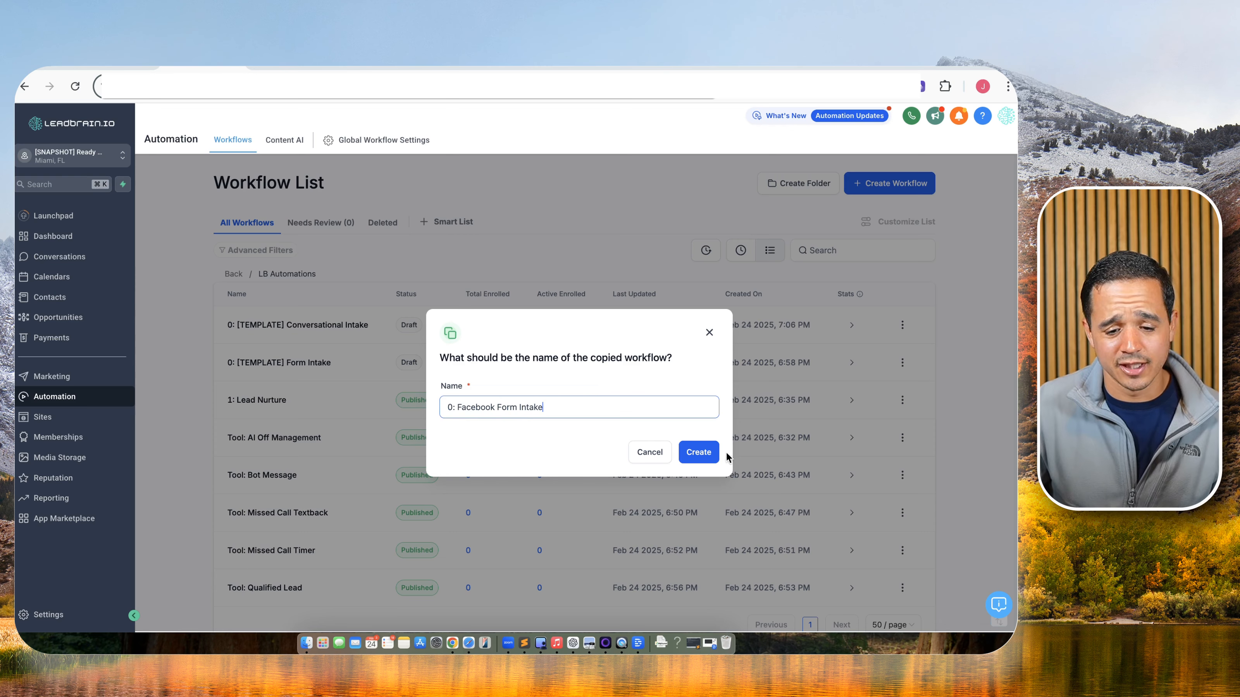
click(698, 454)
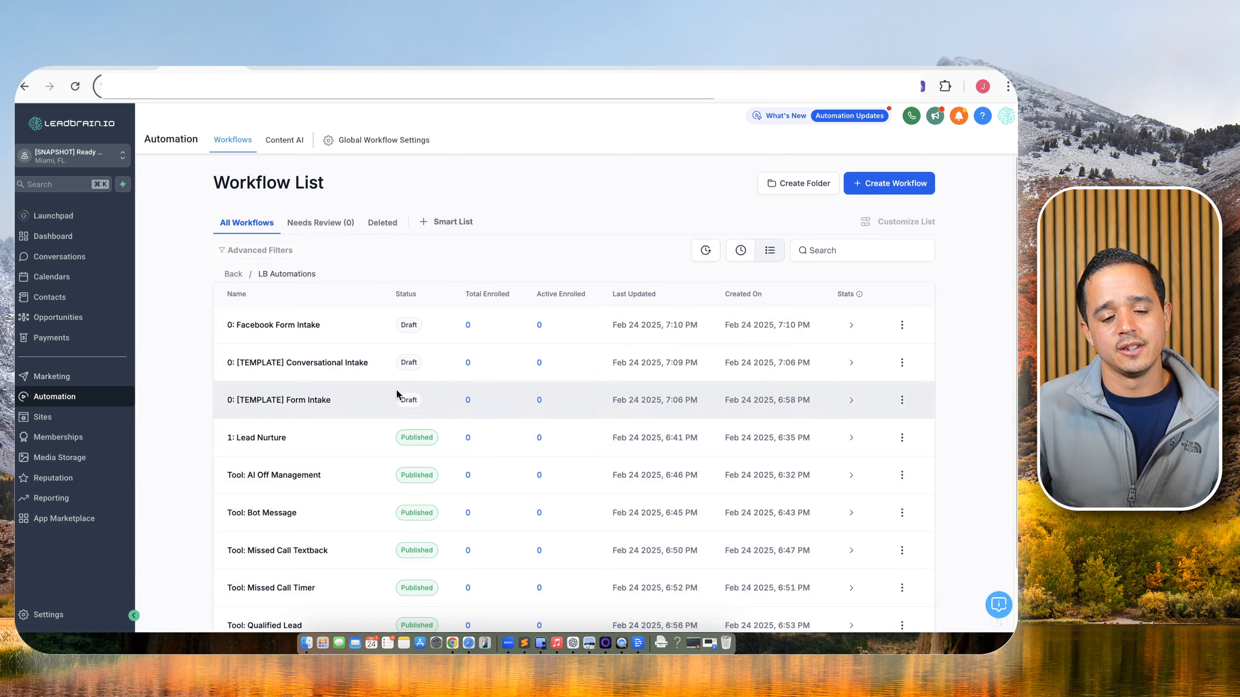
Open the new workflow, try a Facebook lead form trigger, and discard it unfinished.
click(283, 326)
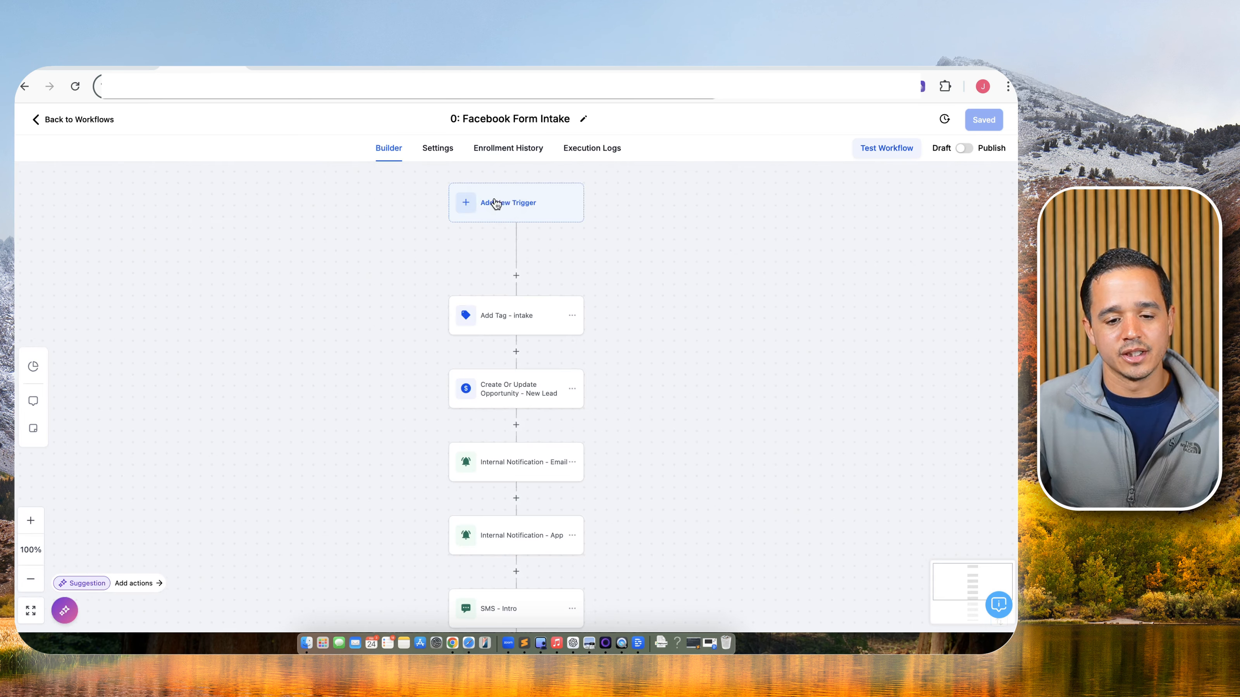
click(500, 202)
click(814, 247)
text(face)
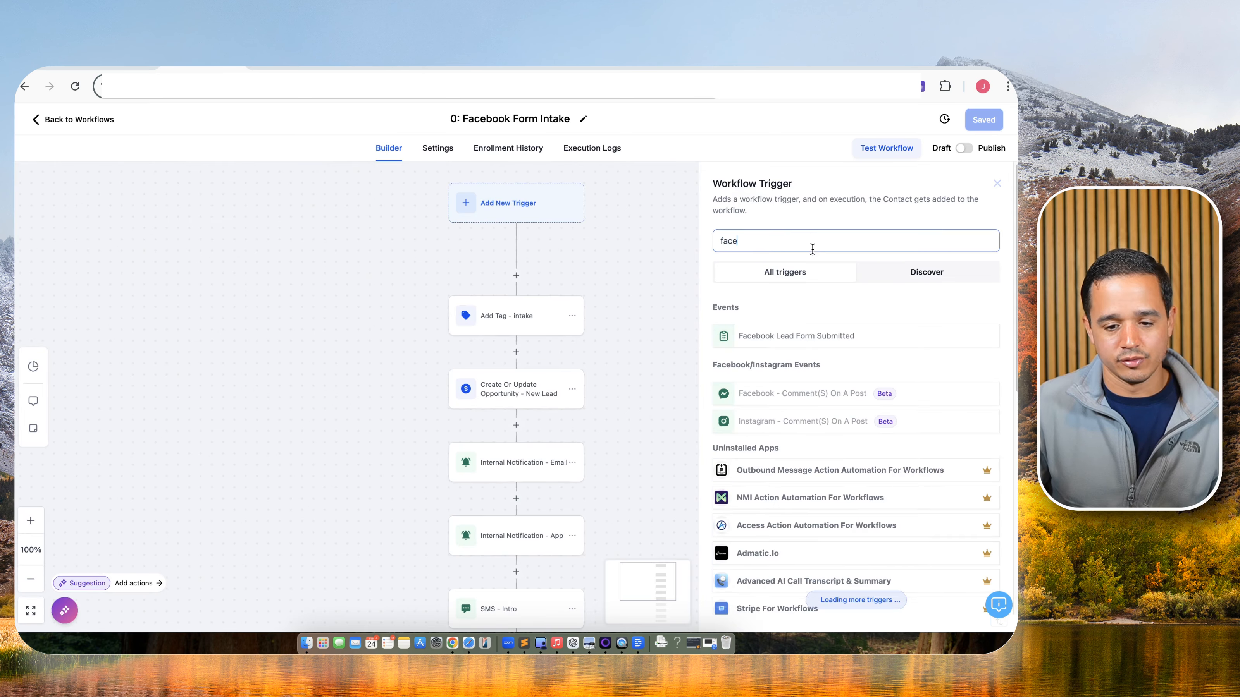
click(797, 336)
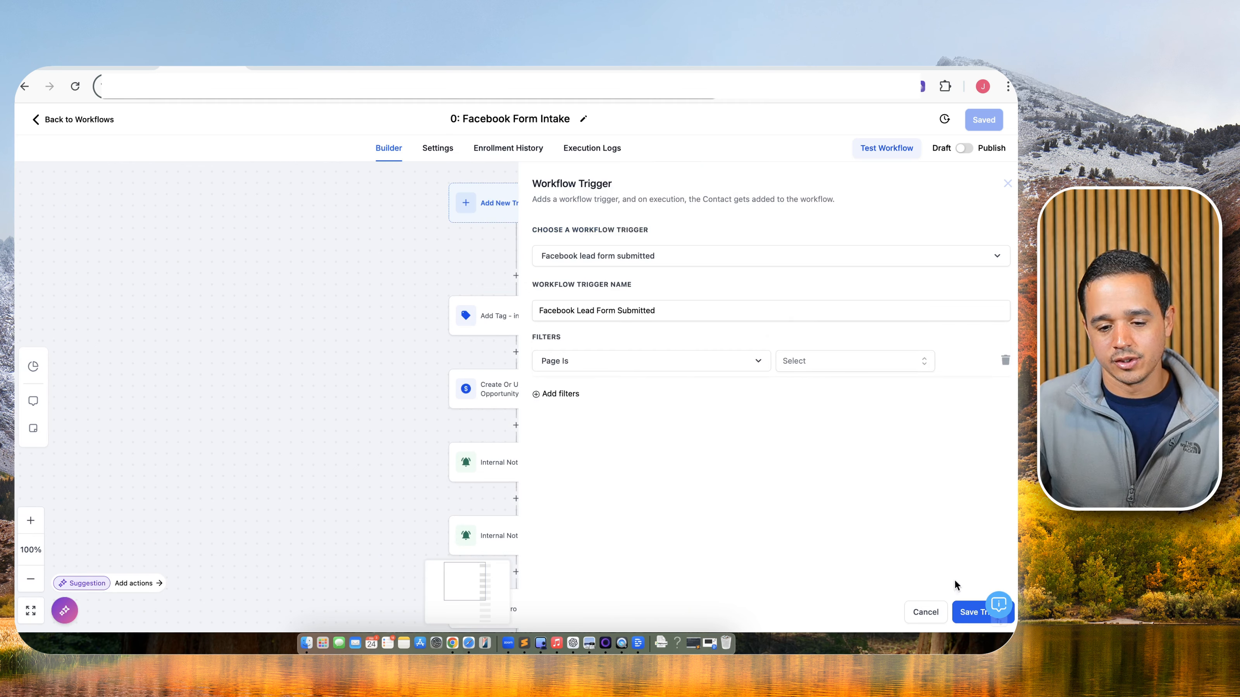
click(852, 364)
click(836, 421)
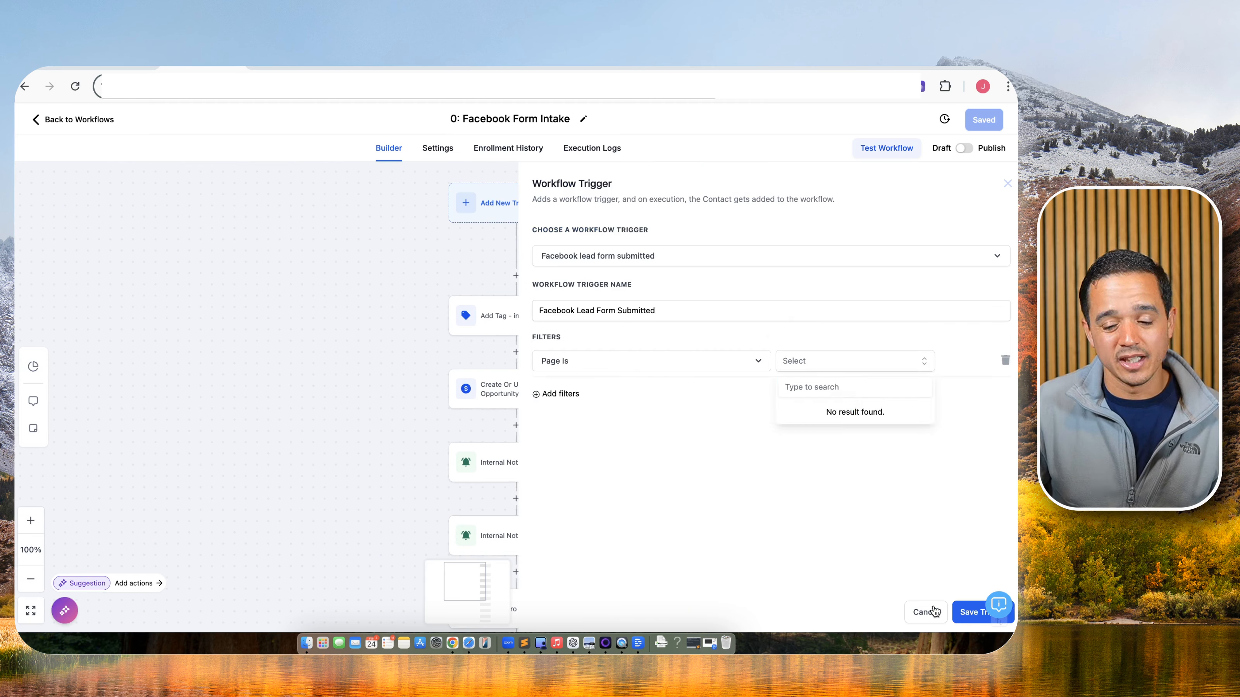
click(954, 612)
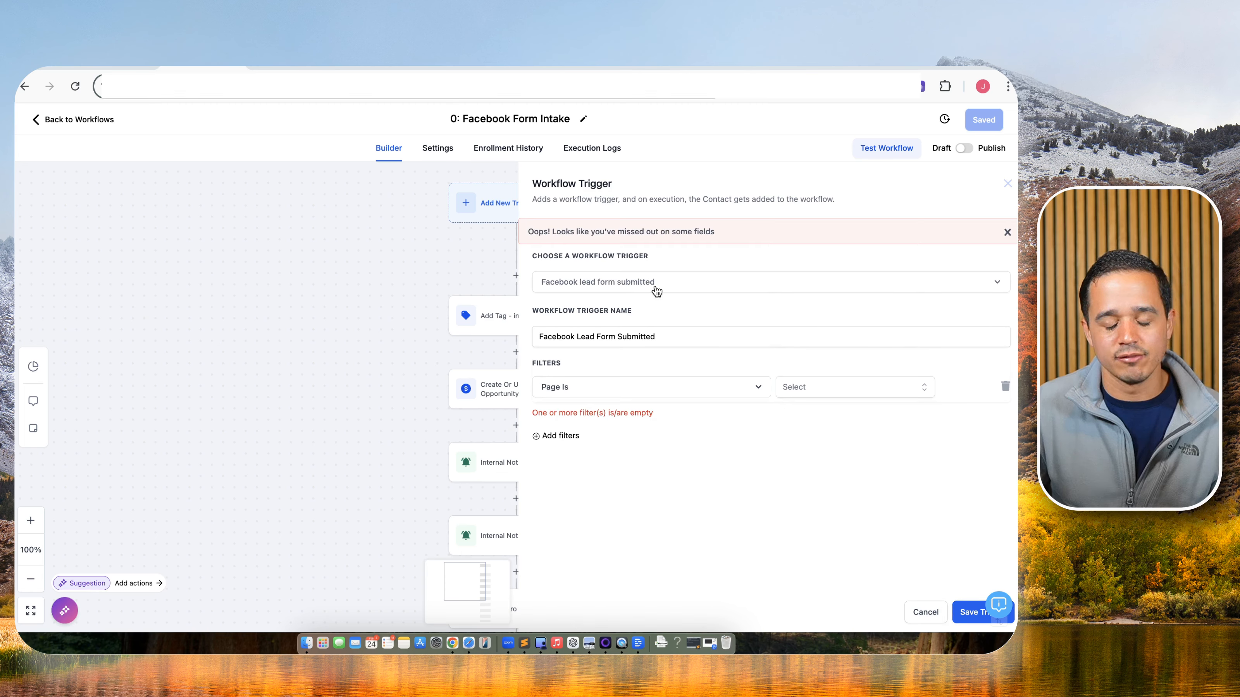
click(922, 616)
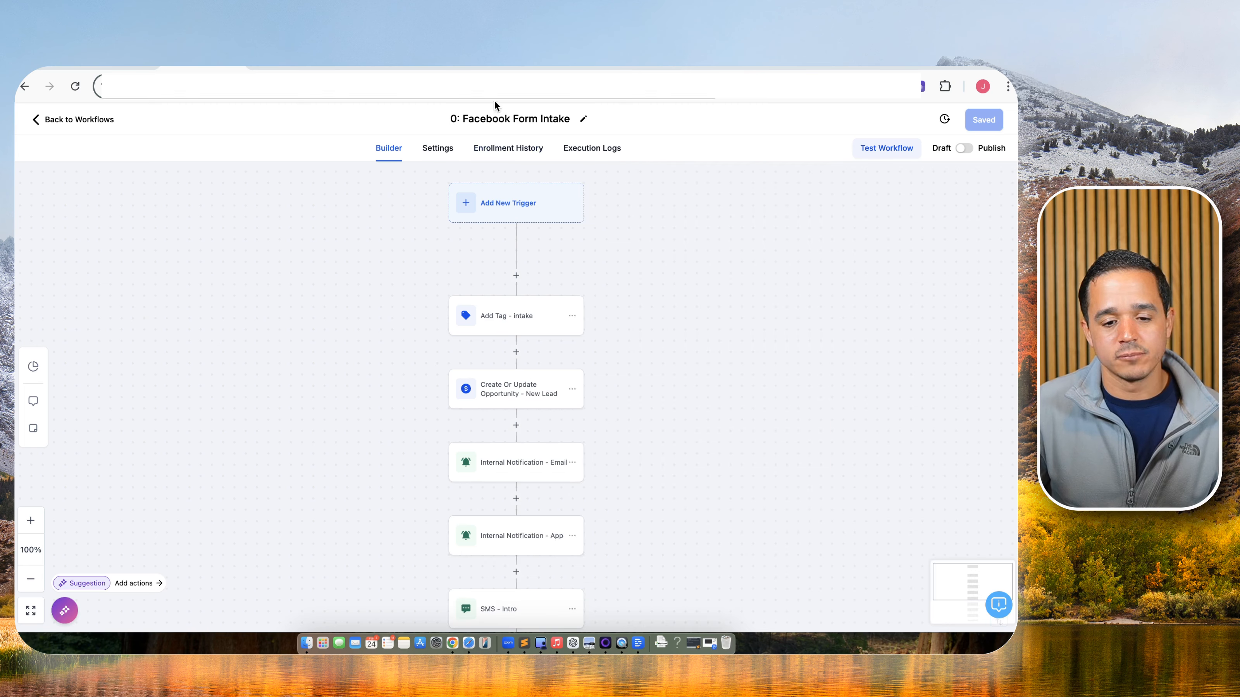
Rename the workflow title to '0: GHL Form Intake'.
click(495, 119)
double_click(494, 119)
text(GHL)
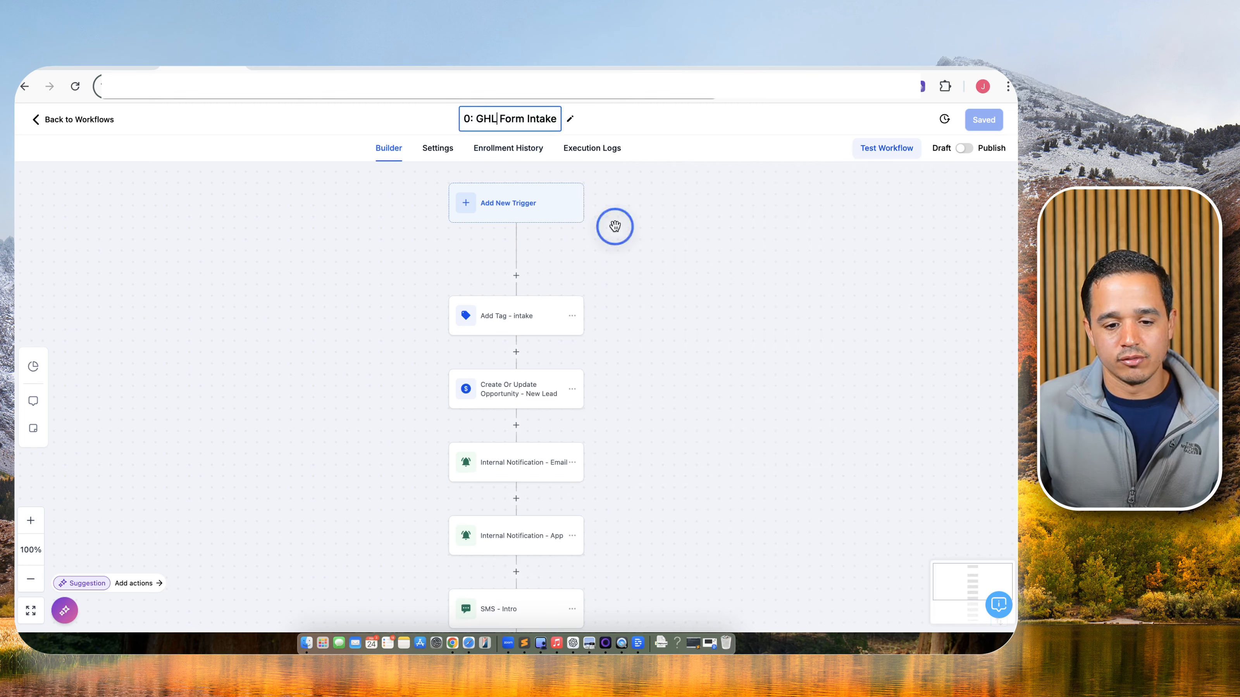
click(614, 227)
Add a Form Submitted trigger filtered to the LB A2P/10DLC Form.
click(548, 200)
text(fo)
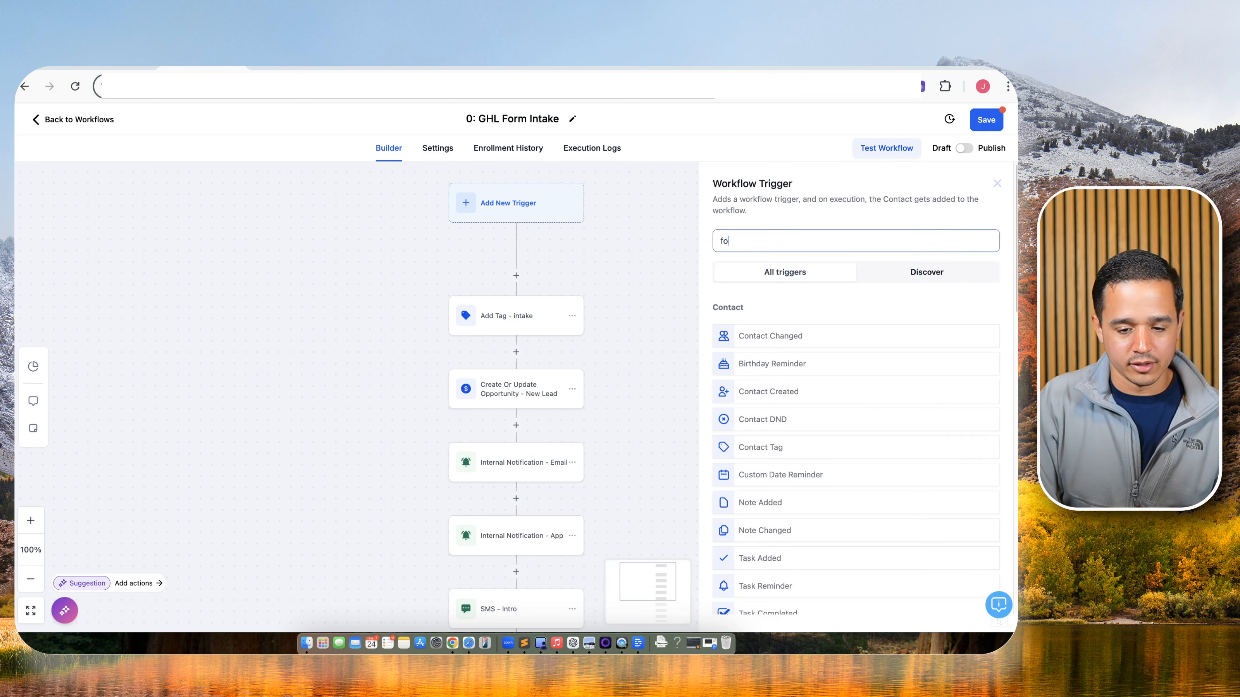
text(rm)
click(833, 332)
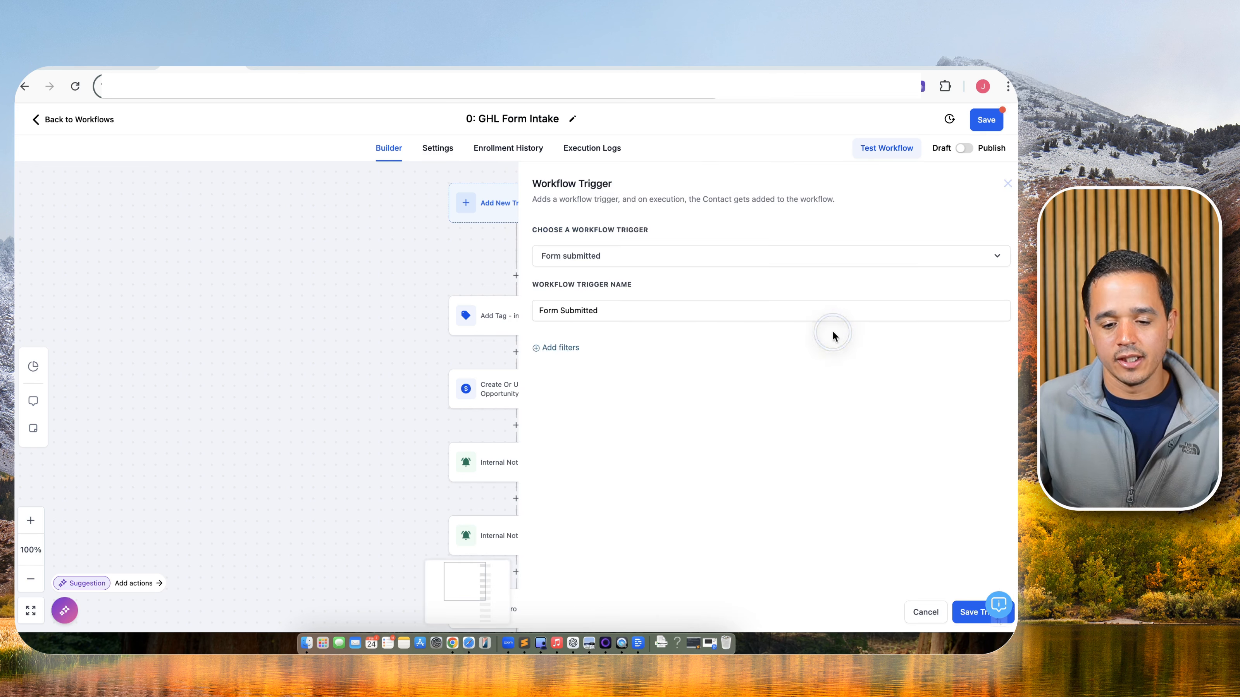
click(566, 347)
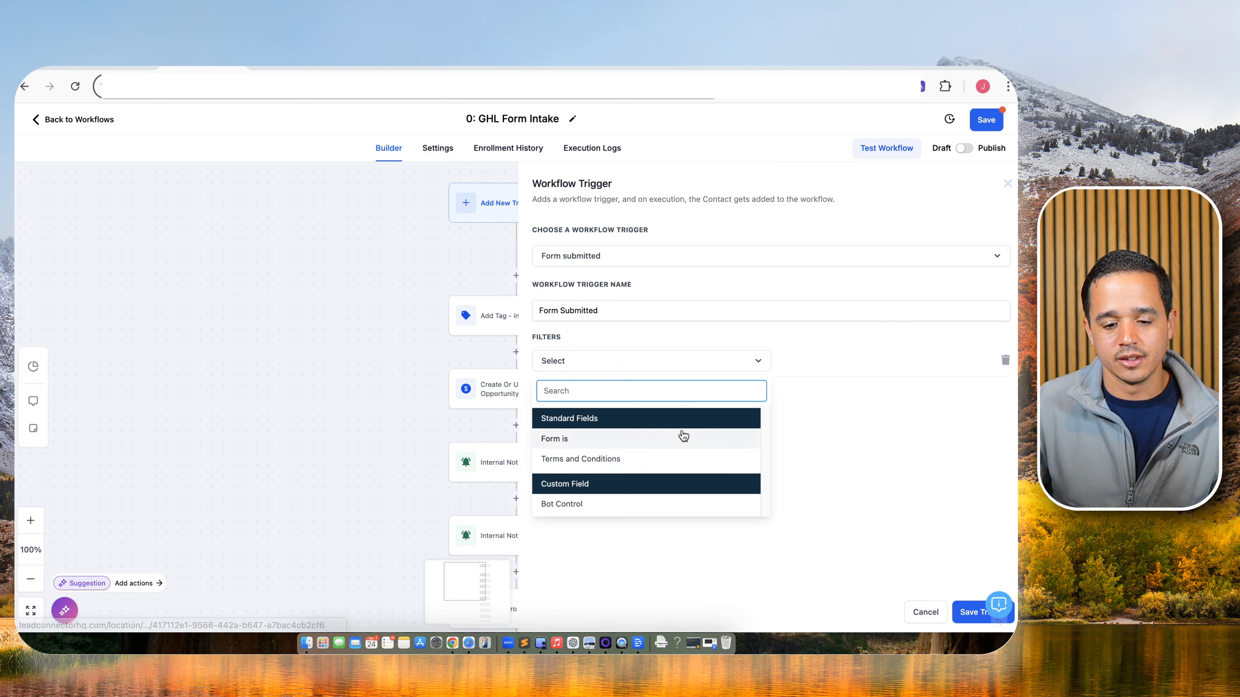
click(681, 437)
click(827, 363)
click(831, 388)
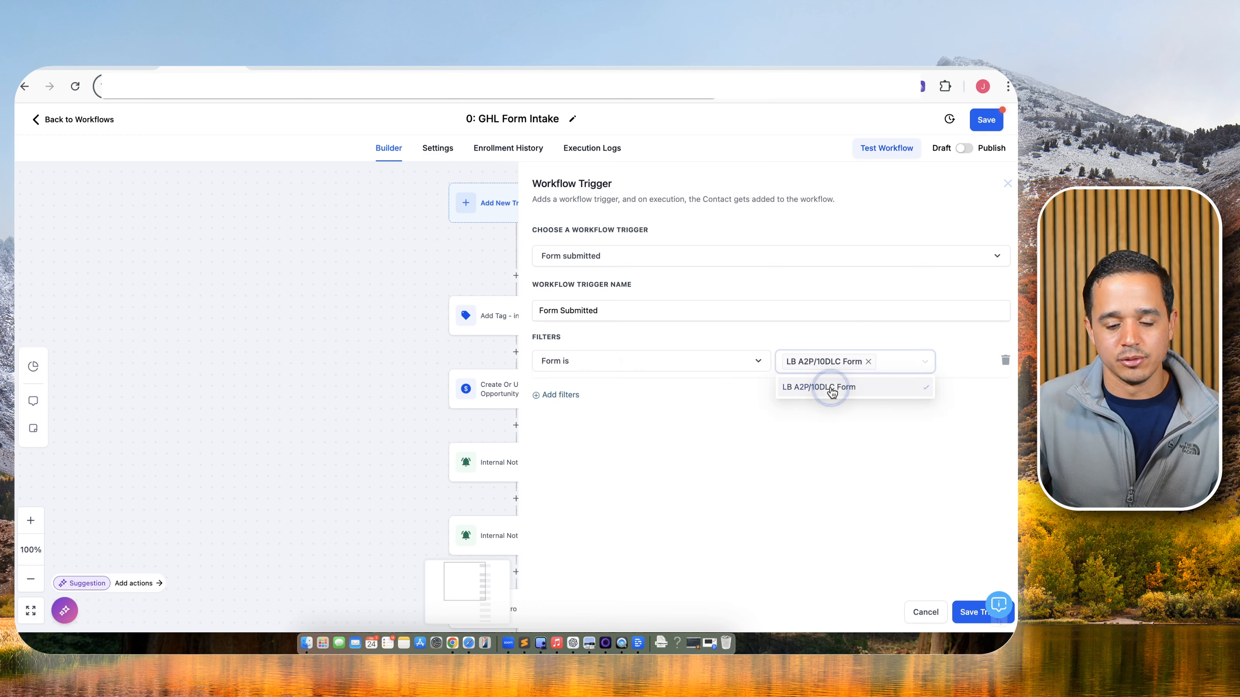
click(962, 609)
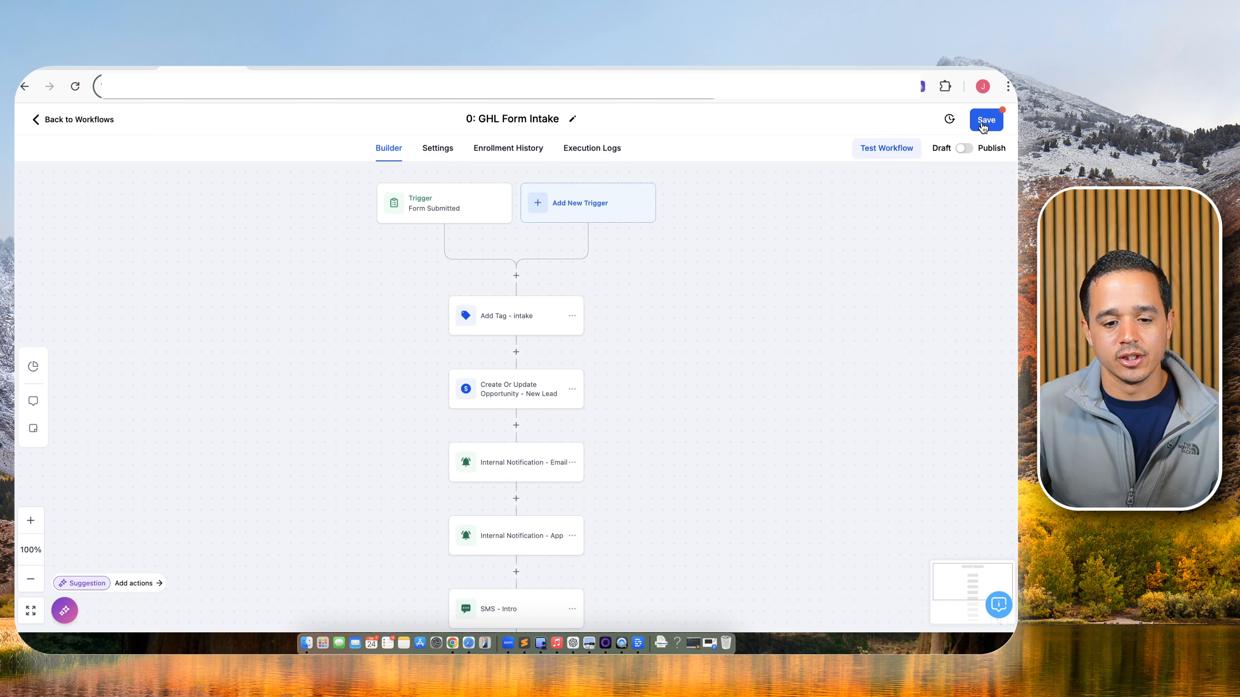
Publish and save the workflow, check the intake tag step, and return to Workflows.
click(965, 149)
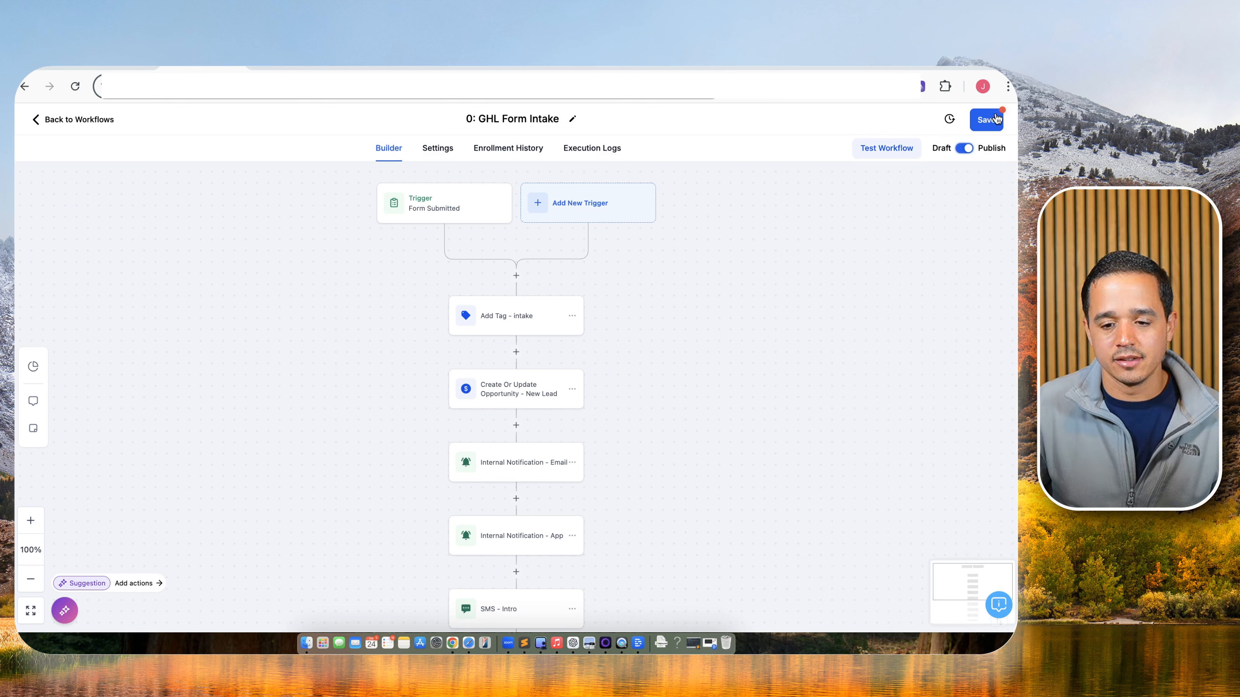
click(986, 120)
click(536, 321)
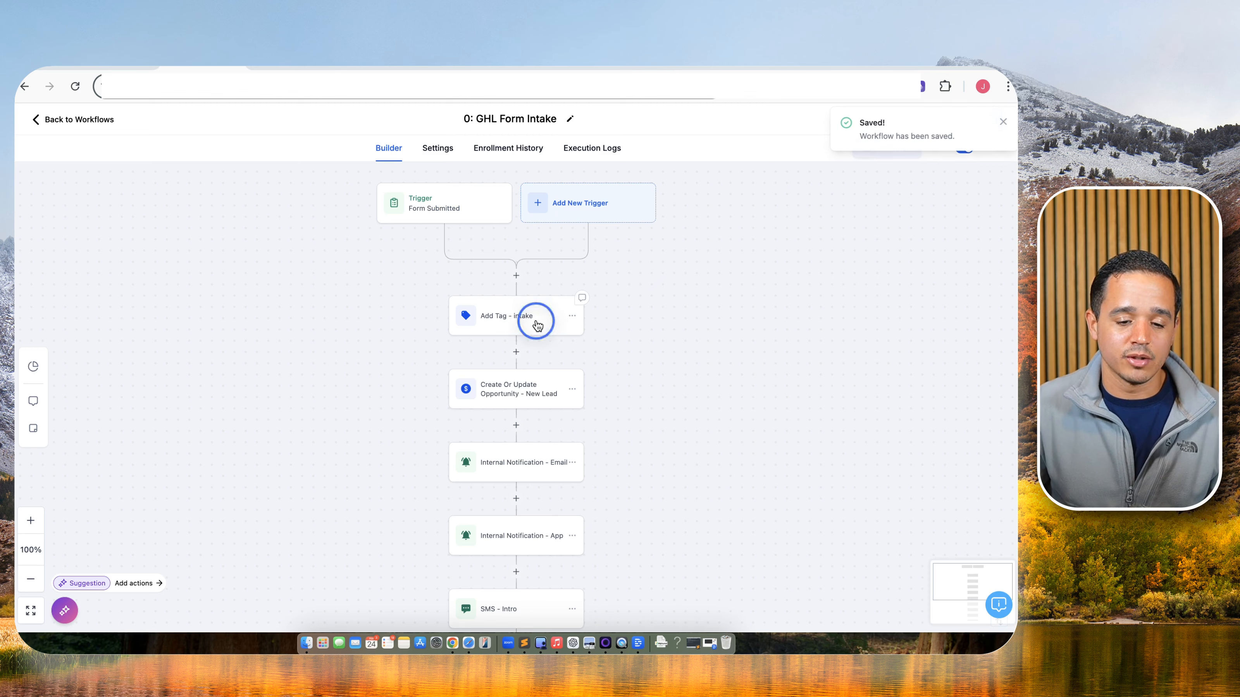
click(788, 304)
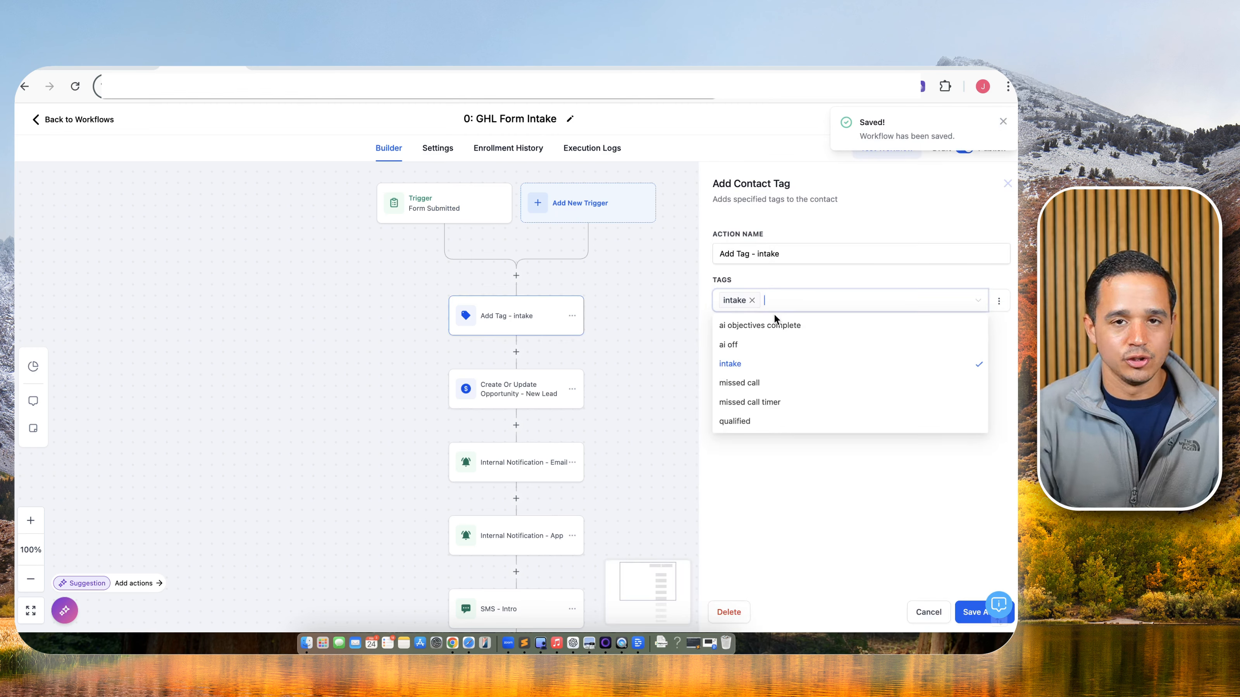
click(930, 616)
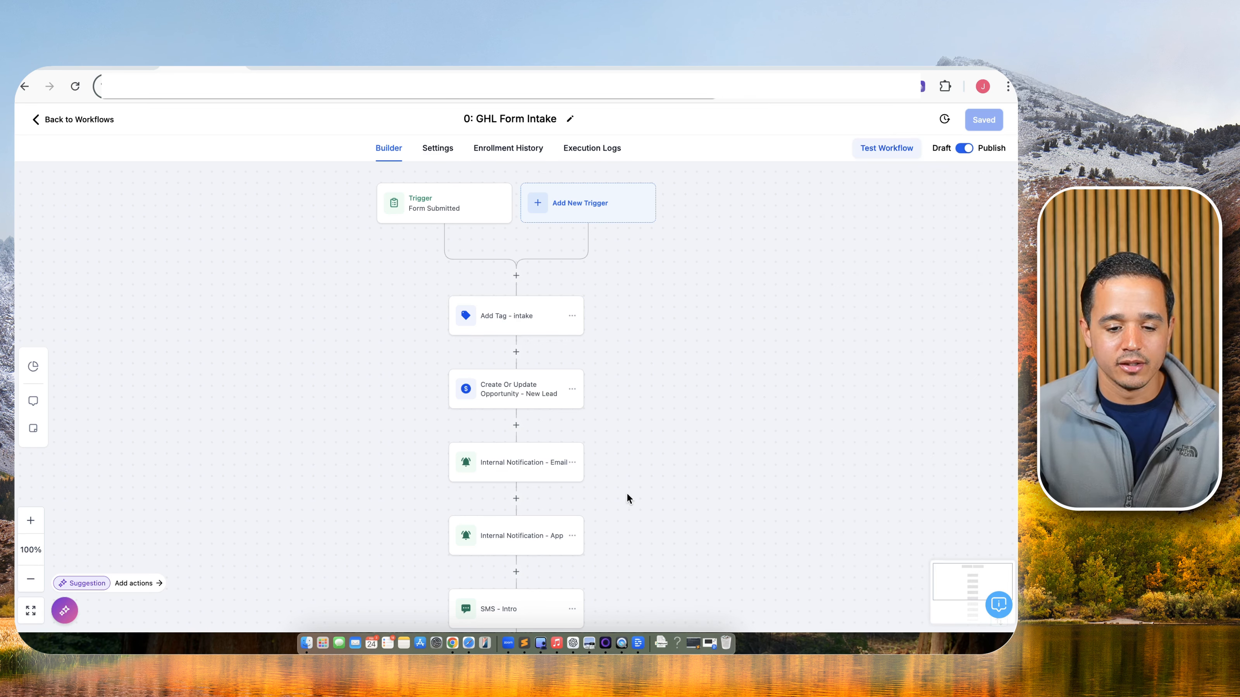
scroll(627, 492, down, 2)
scroll(517, 364, up, 2)
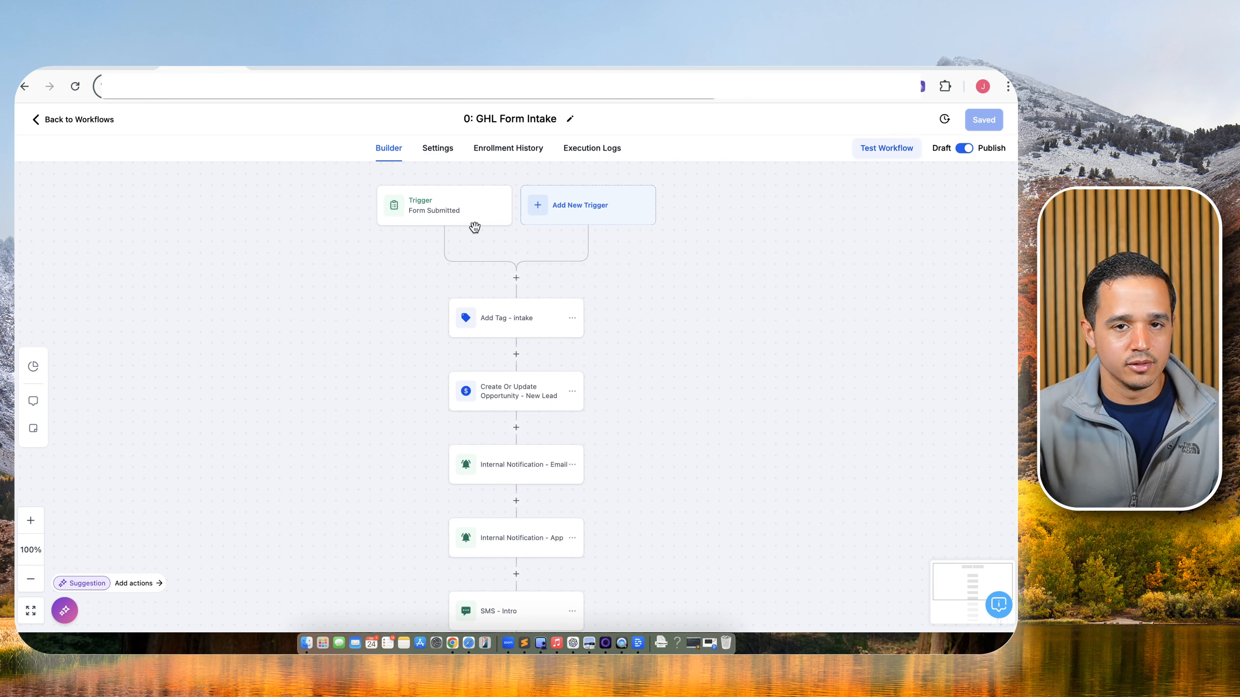
click(66, 127)
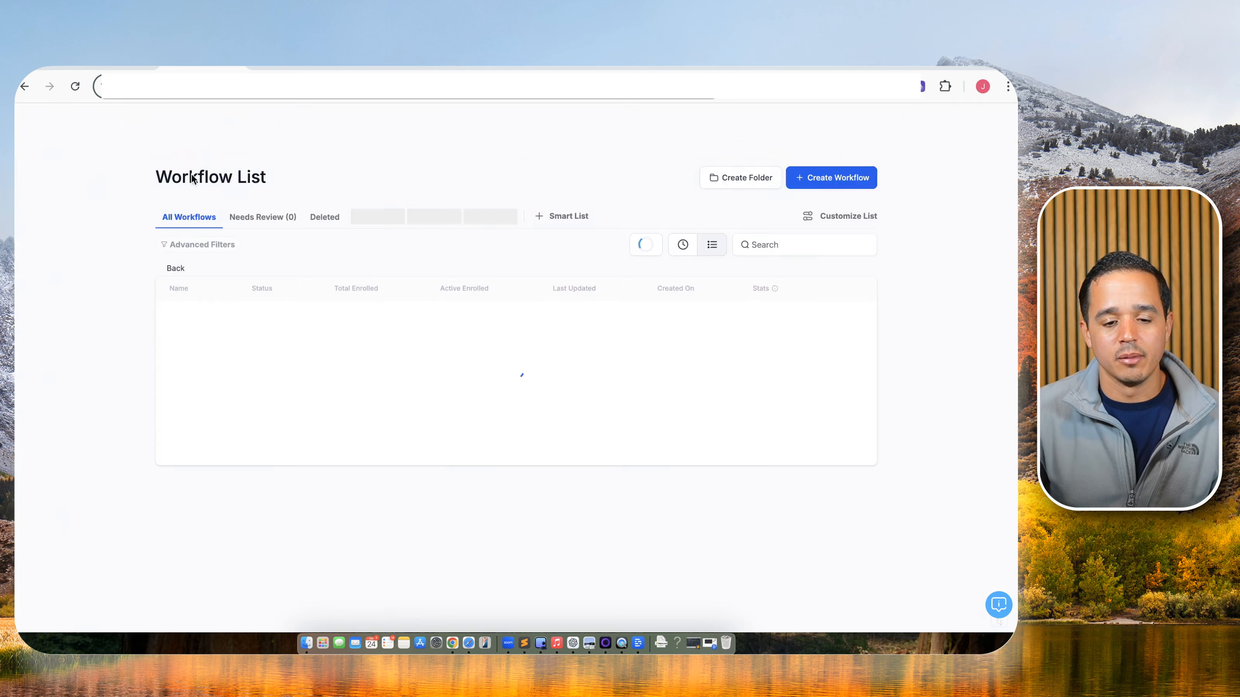
Delete the '0: GHL Form Intake' workflow by confirming with CONFIRM, then switch to tldraw.
click(898, 324)
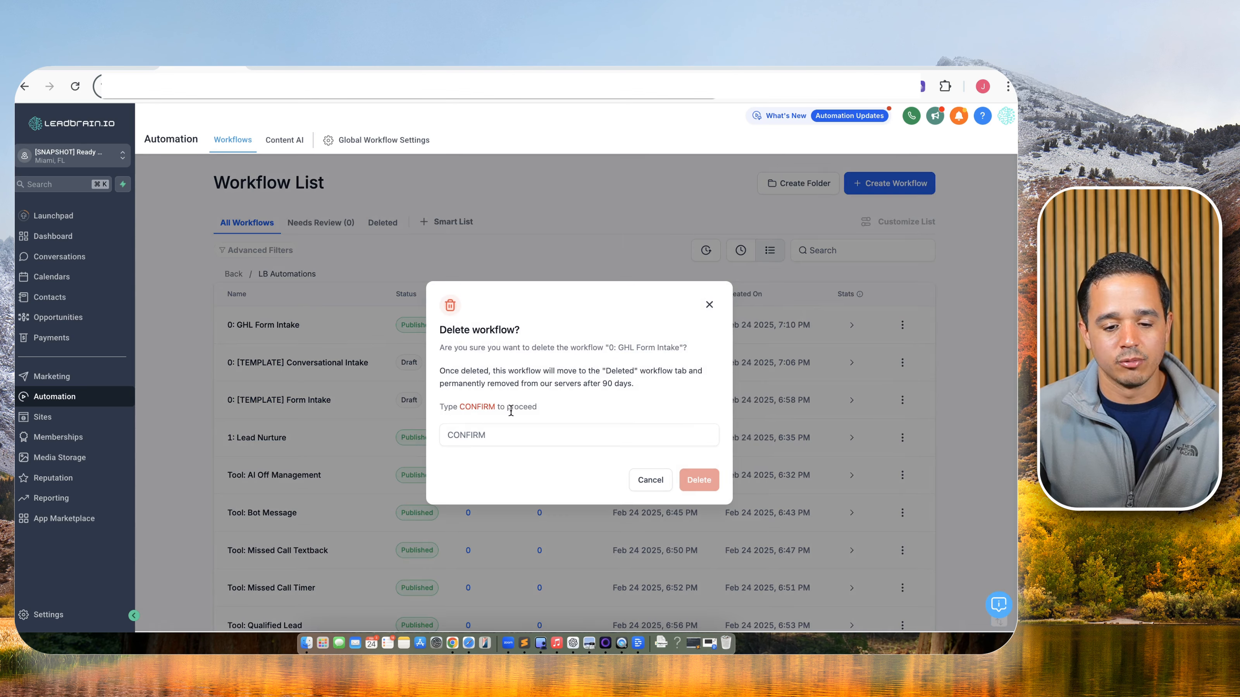
click(510, 425)
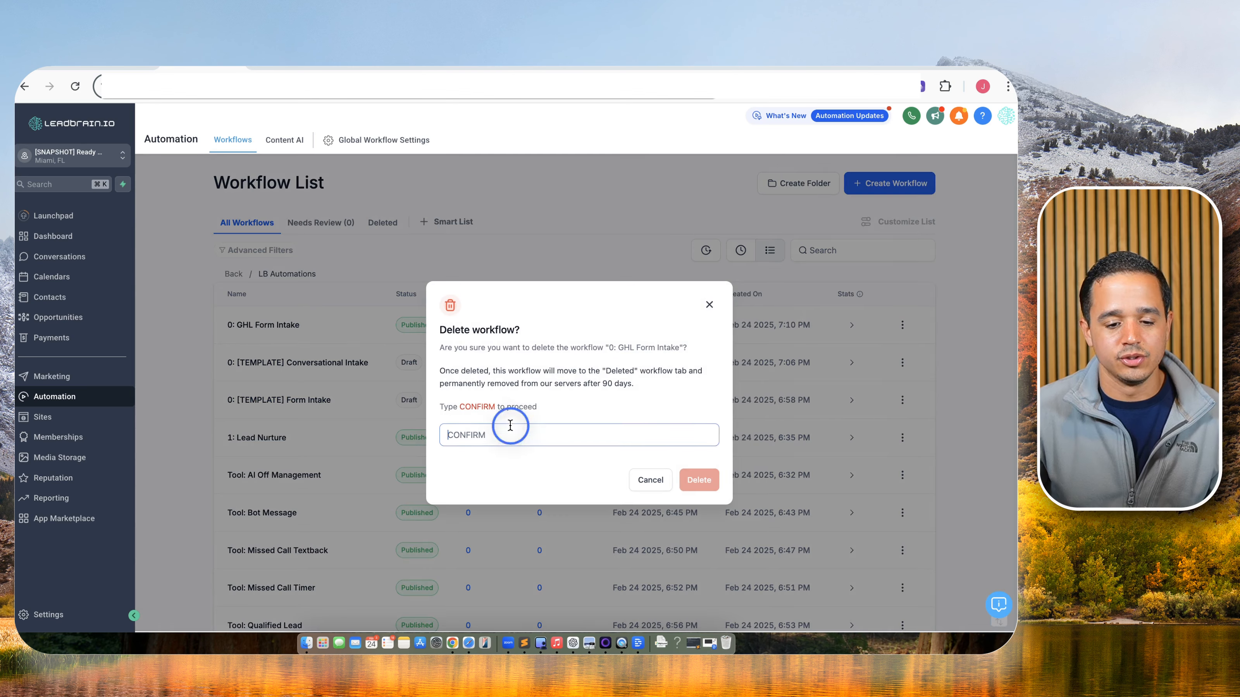
text(CONFIRM)
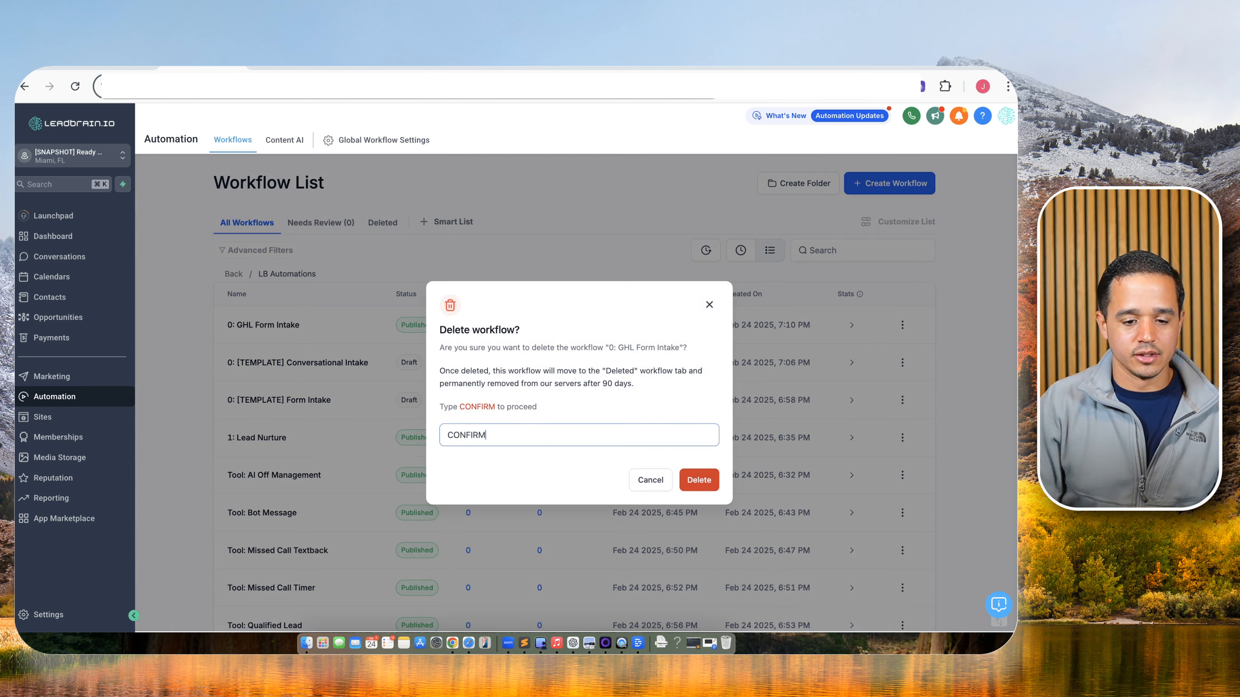
click(699, 480)
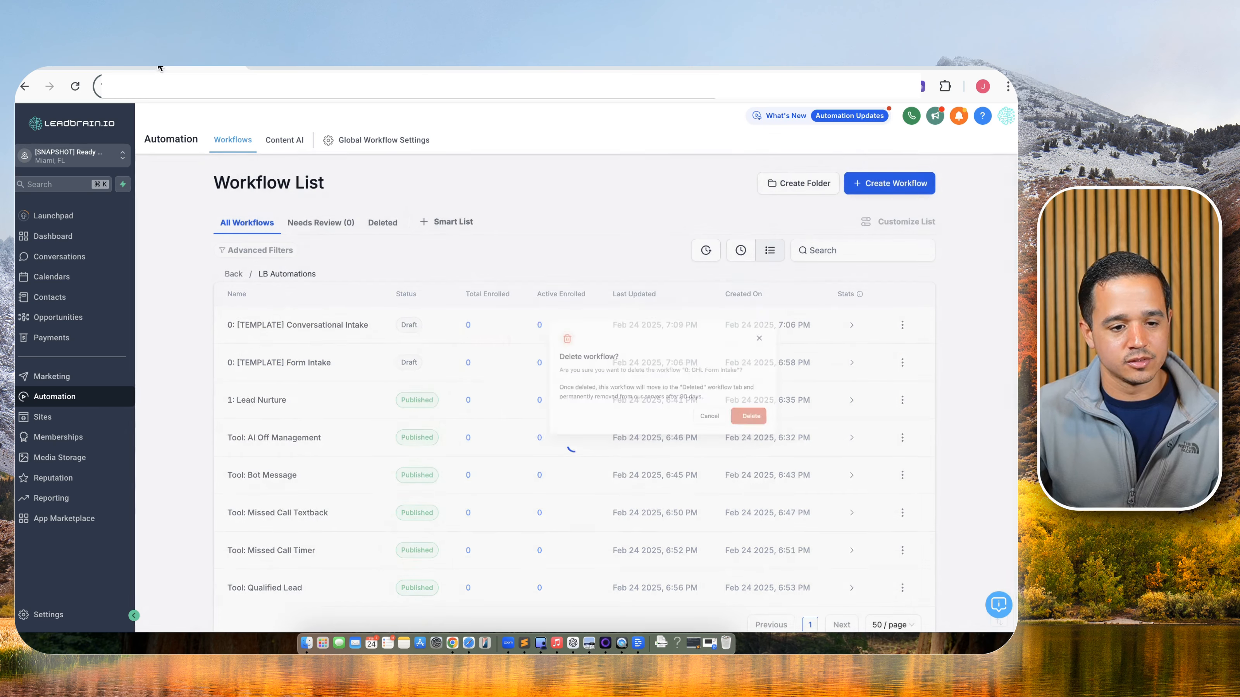
click(92, 68)
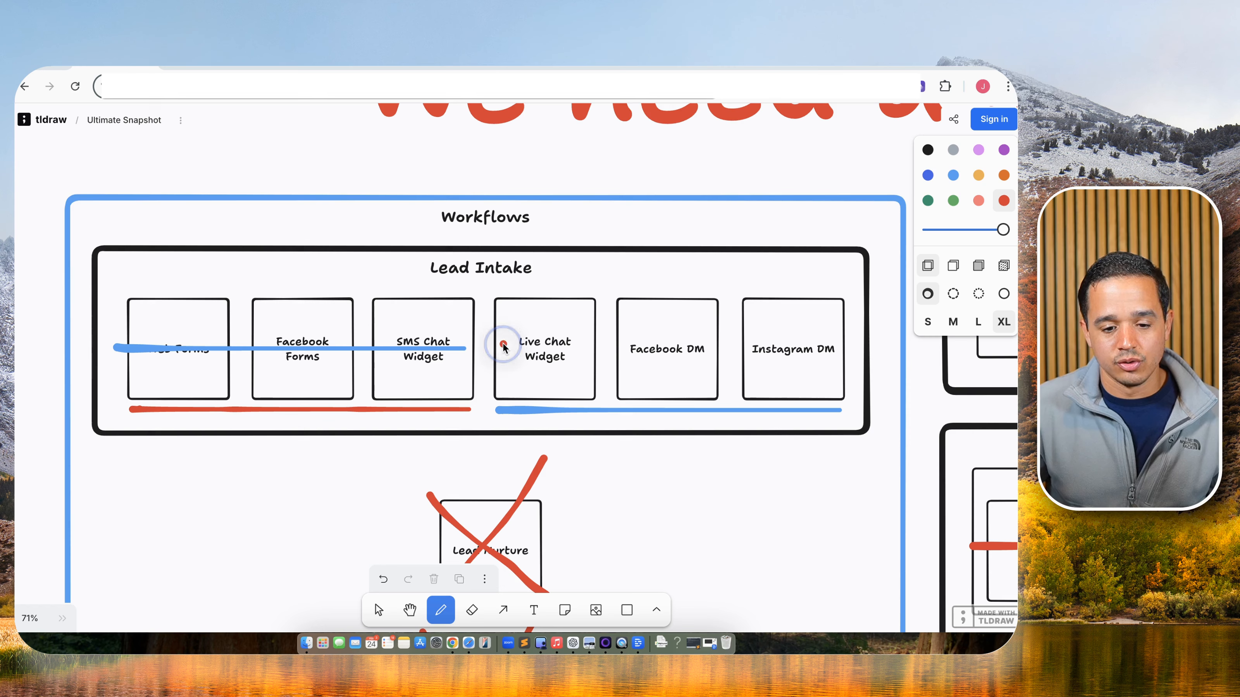
Strike through Live Chat Widget, Facebook DM and Instagram DM, then pan toward Sales Pipeline and Custom Values.
drag(500, 344, 774, 345)
scroll(654, 349, down, 5)
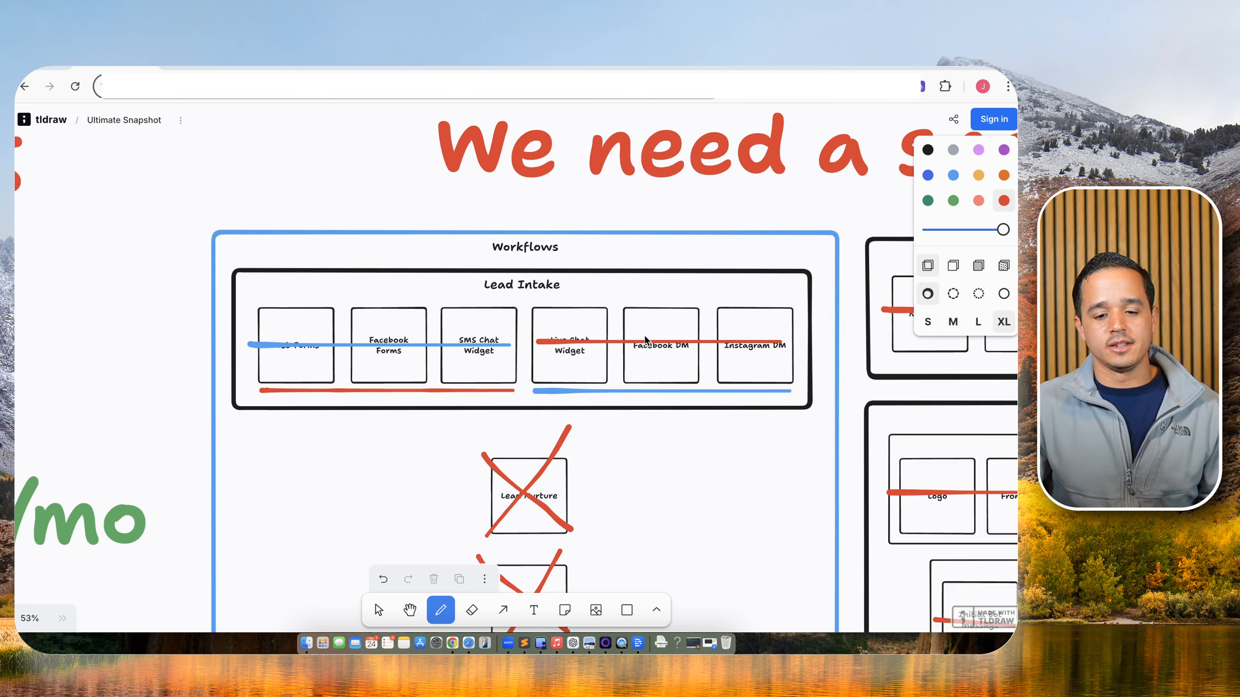
drag(764, 438, 440, 288)
scroll(623, 351, down, 3)
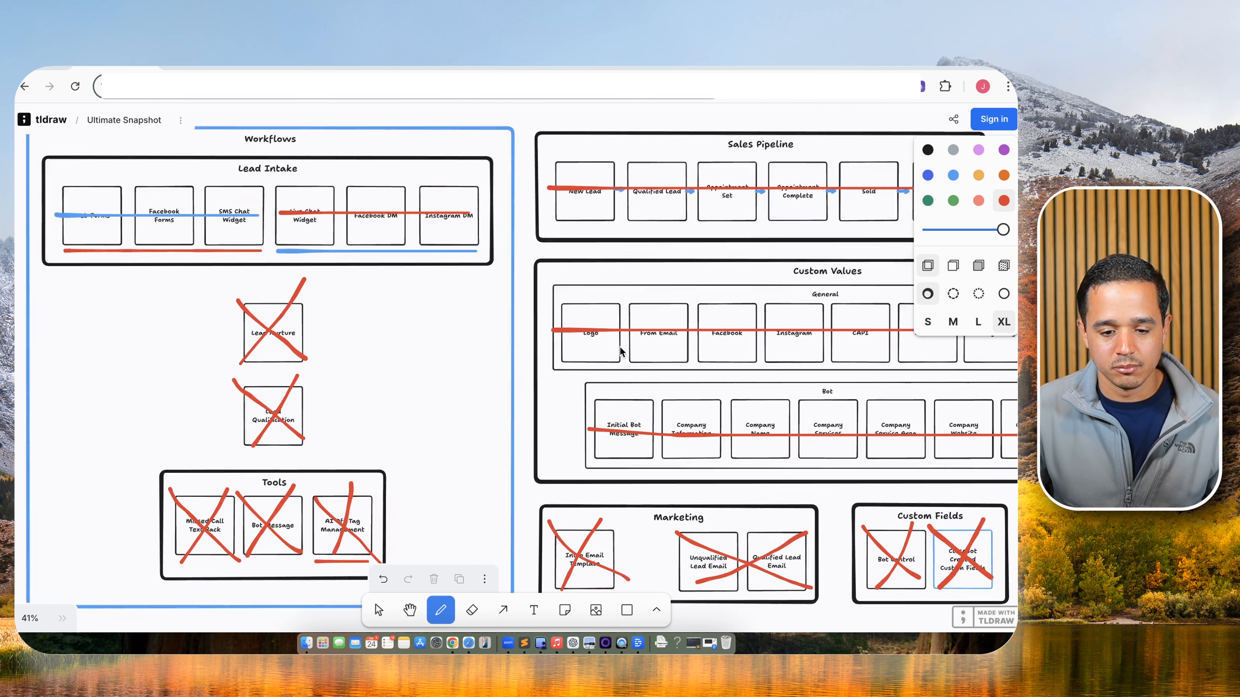
drag(740, 376, 595, 361)
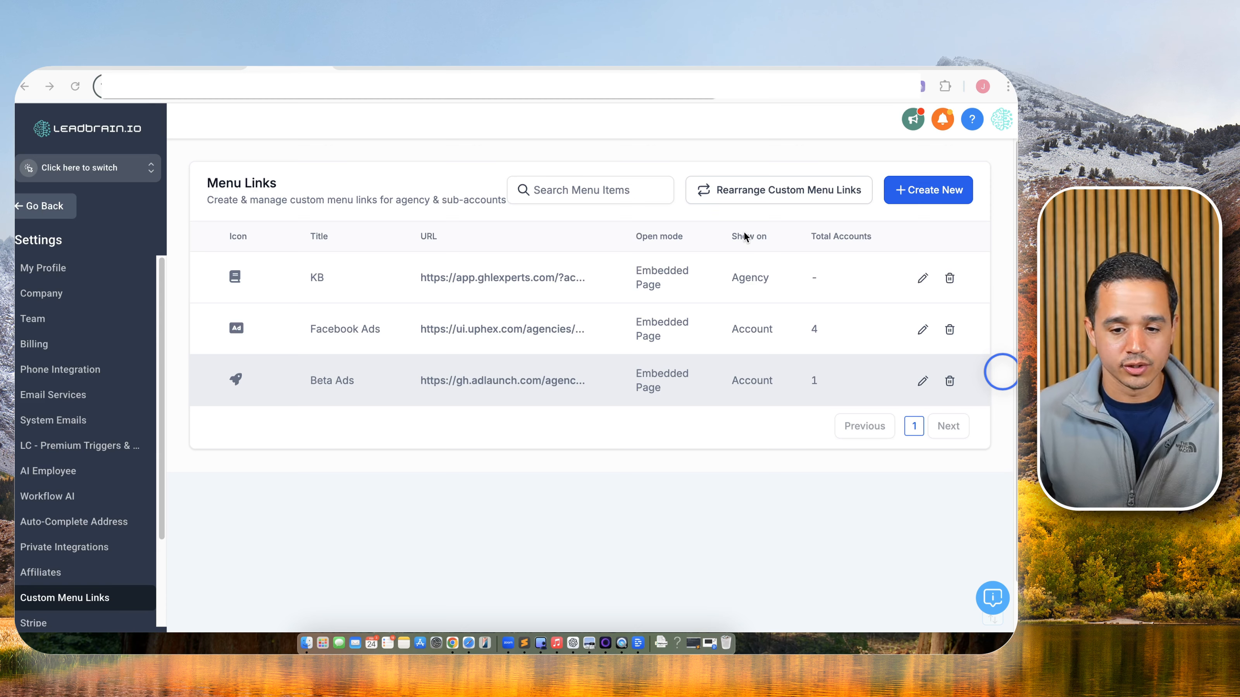
Start a new custom menu link with the 'youtube' icon and the title 'Facebook'.
click(913, 195)
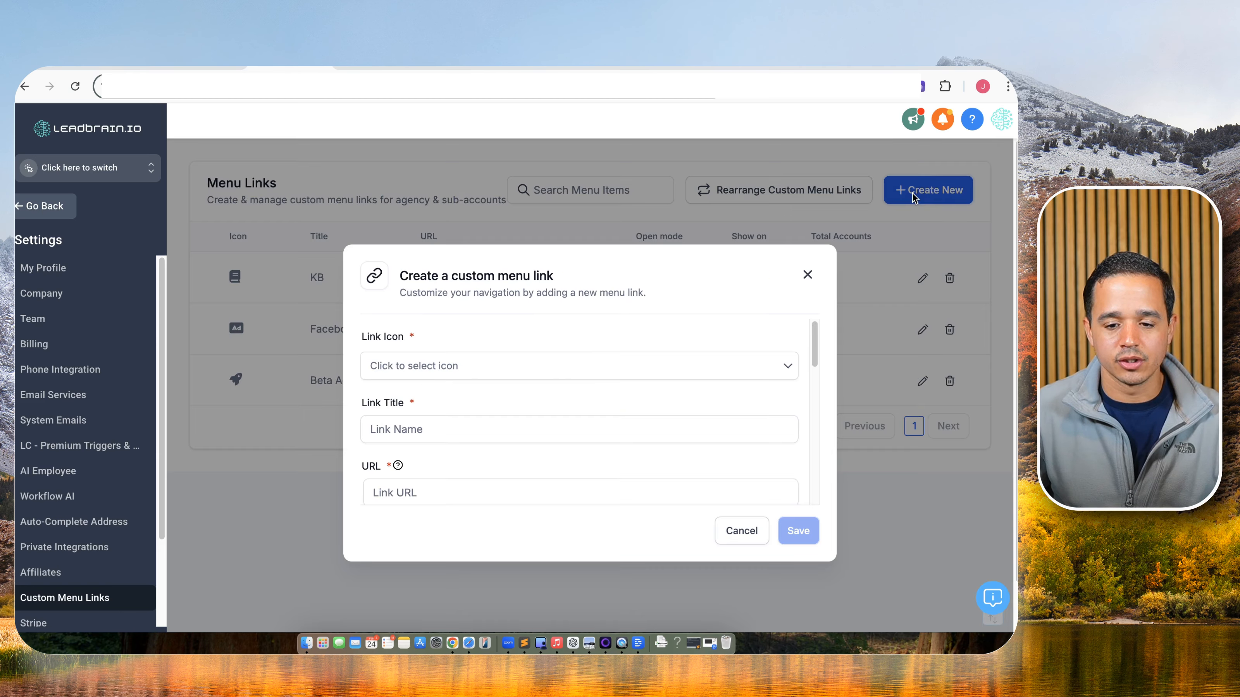
click(465, 363)
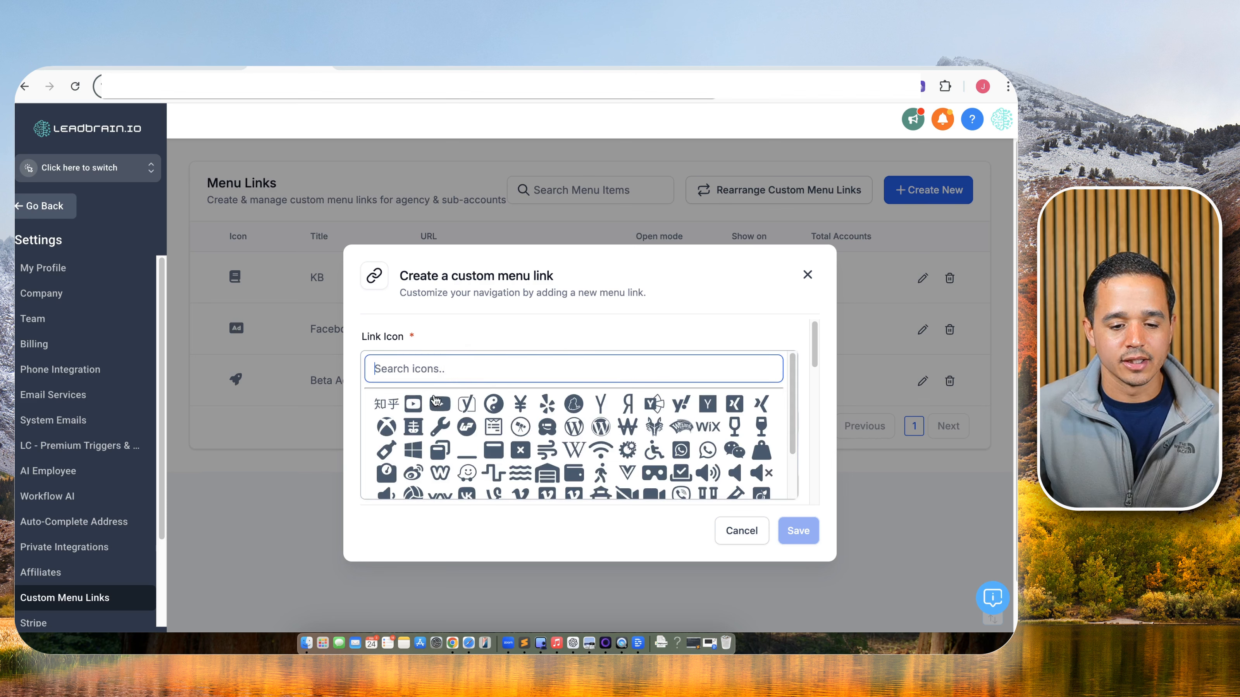
text(youtube)
scroll(448, 371, down, 2)
click(426, 363)
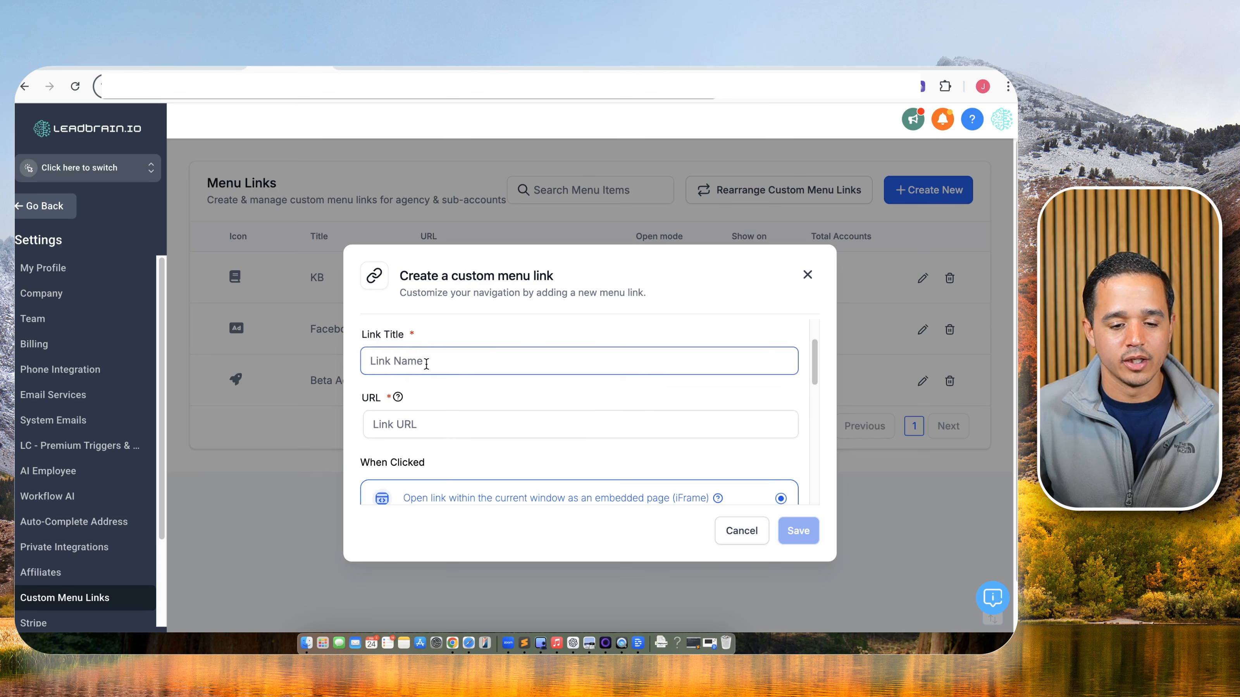
text(Facebpo)
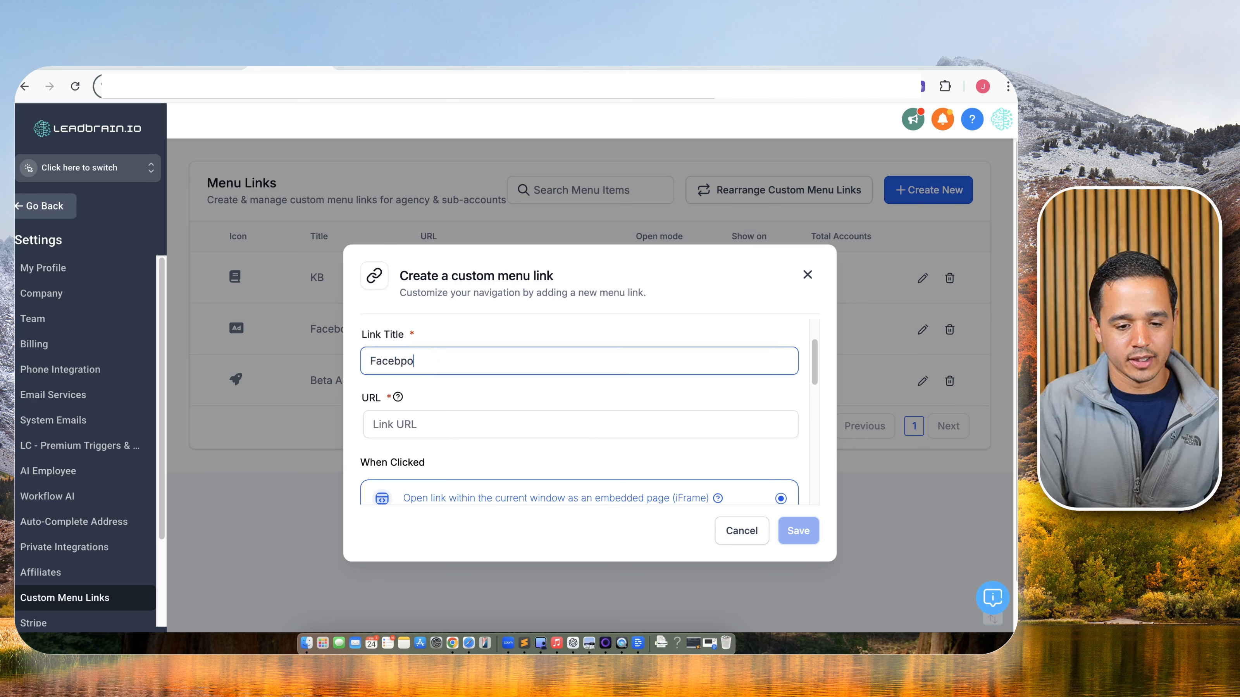
text(ok)
scroll(442, 405, down, 2)
click(474, 342)
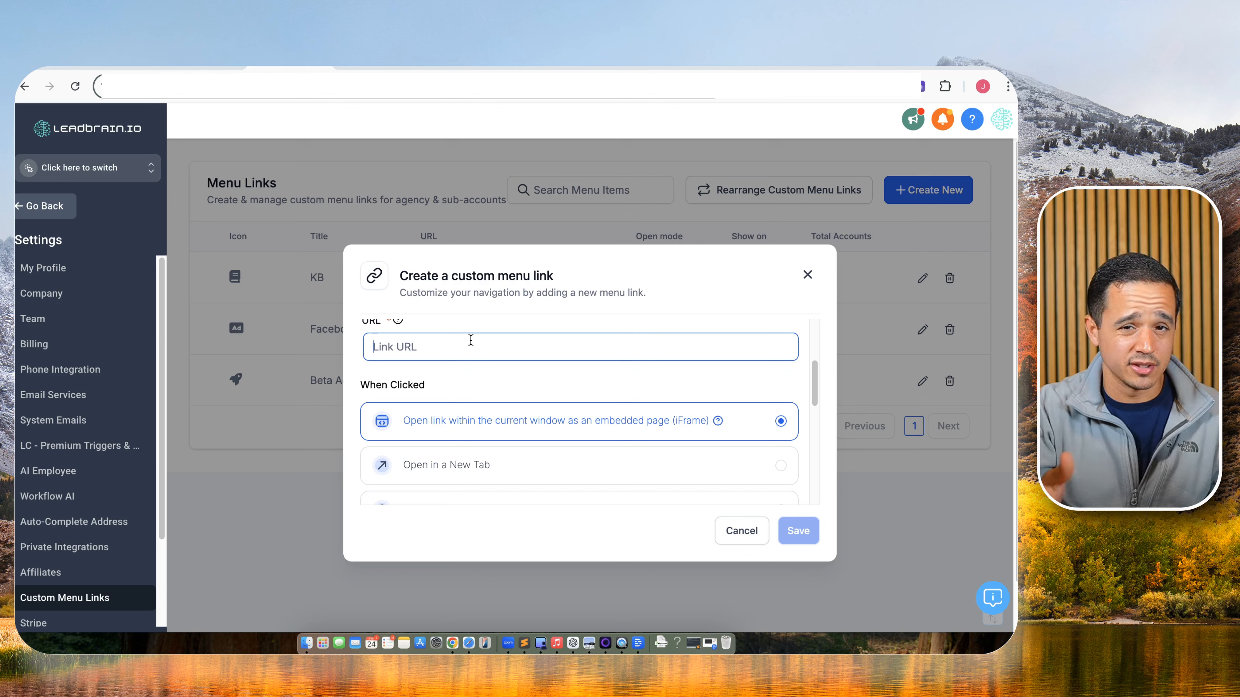
scroll(468, 347, down, 2)
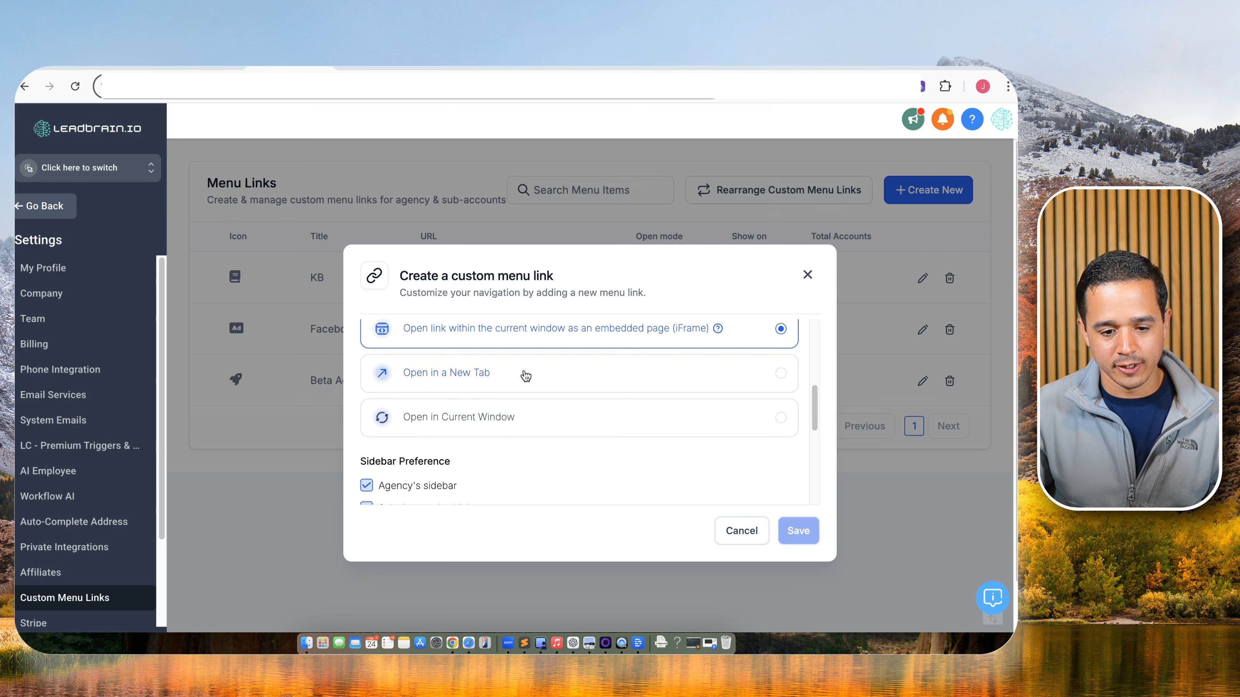
scroll(520, 368, down, 3)
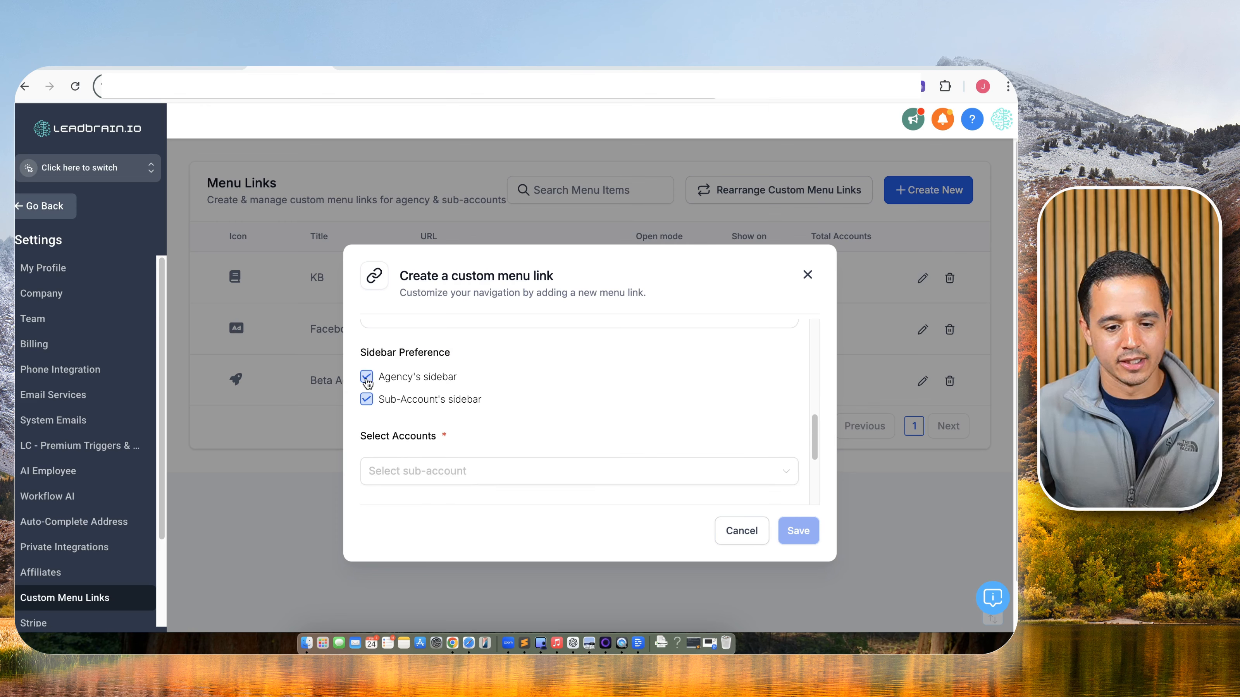
Keep the link off the agency sidebar and show it in all sub-accounts.
click(367, 378)
scroll(460, 397, down, 3)
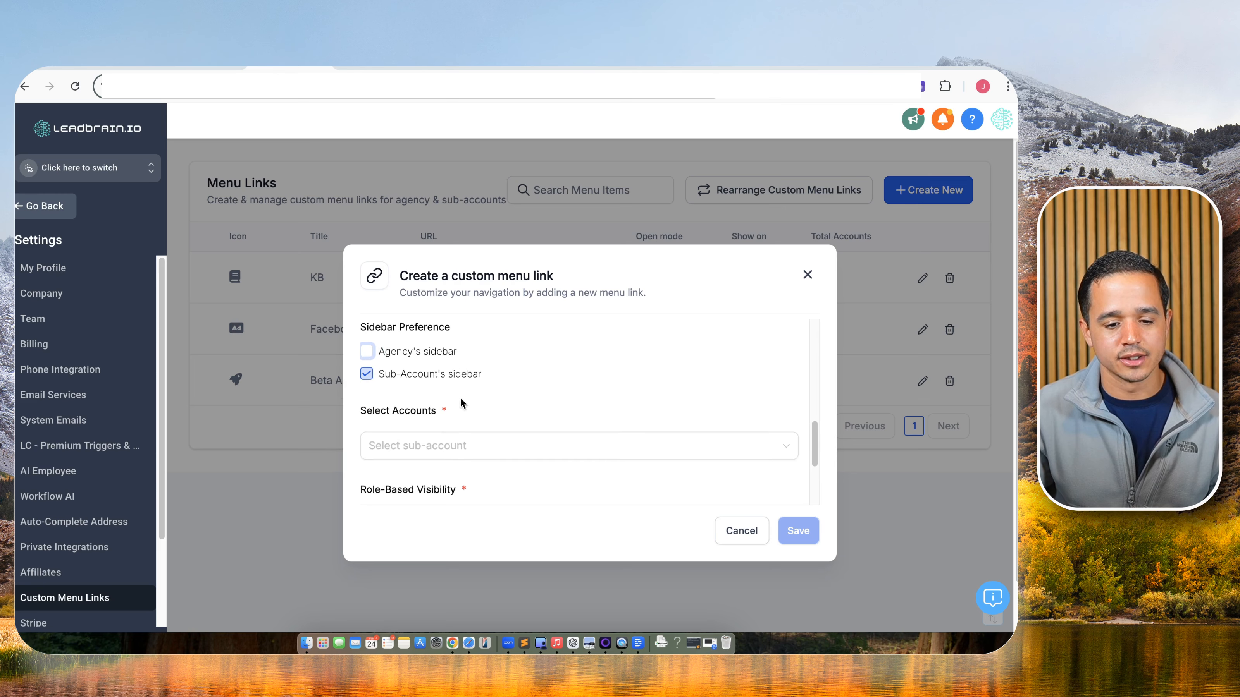
scroll(456, 404, up, 1)
click(451, 372)
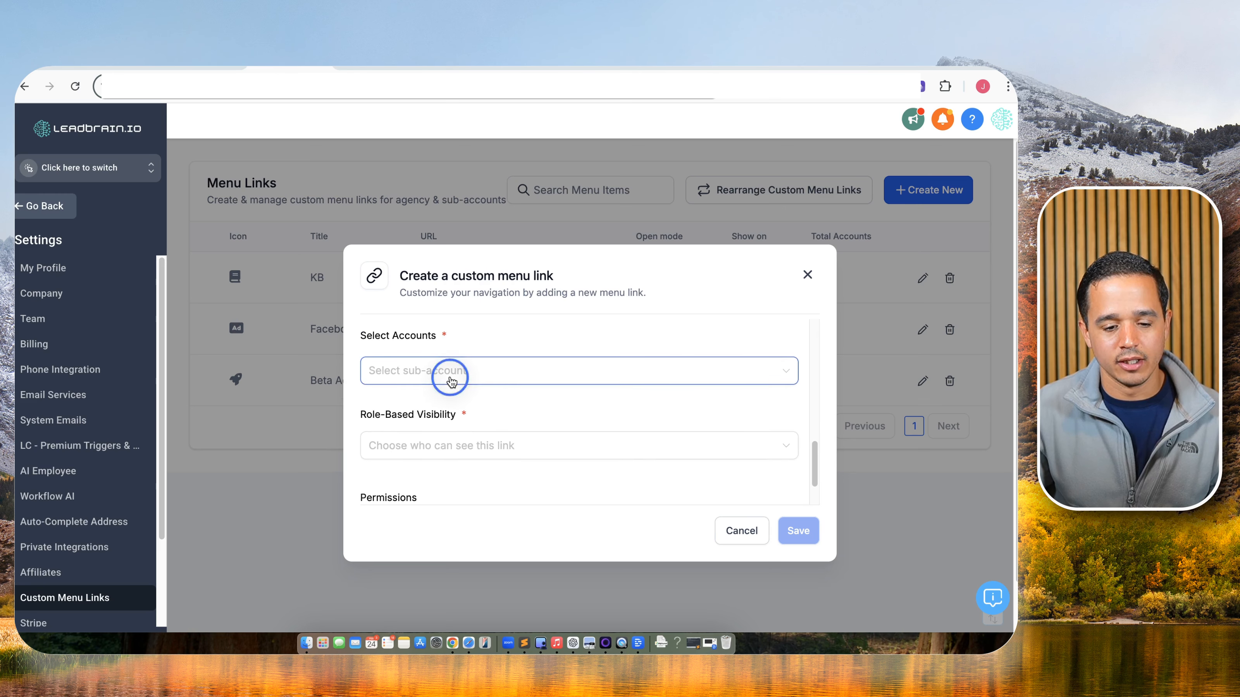
click(378, 403)
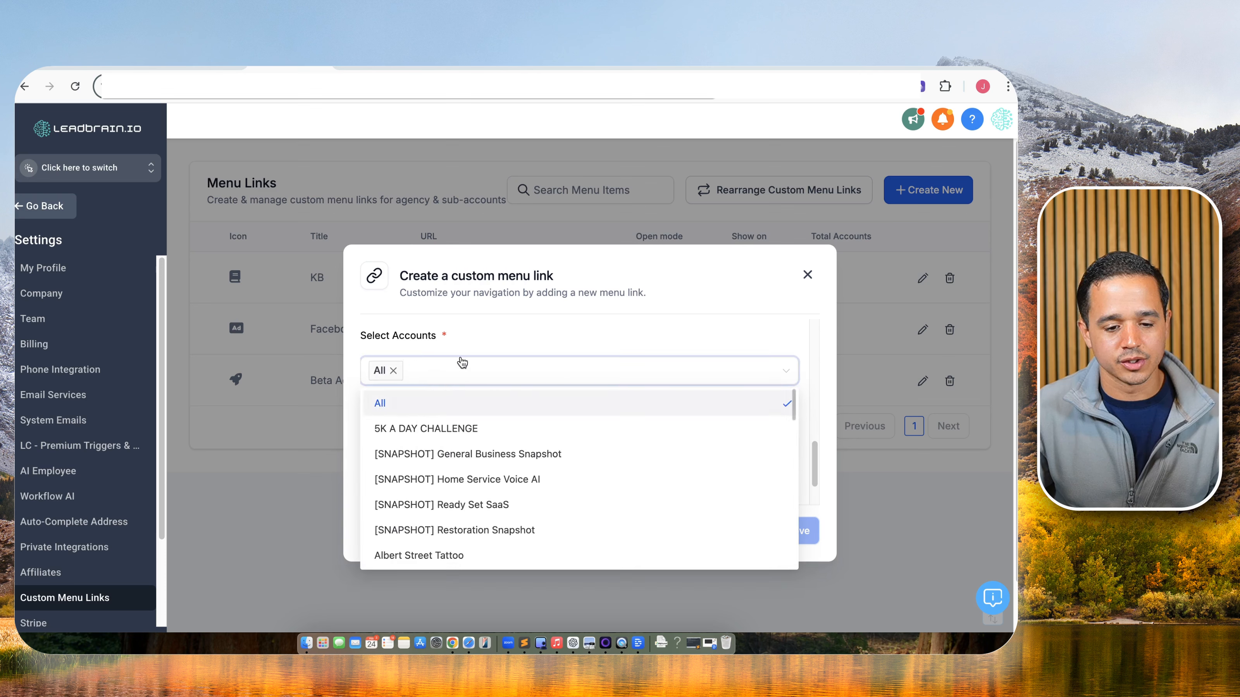
click(469, 347)
Make the link visible to all roles, then close the form without saving.
click(417, 444)
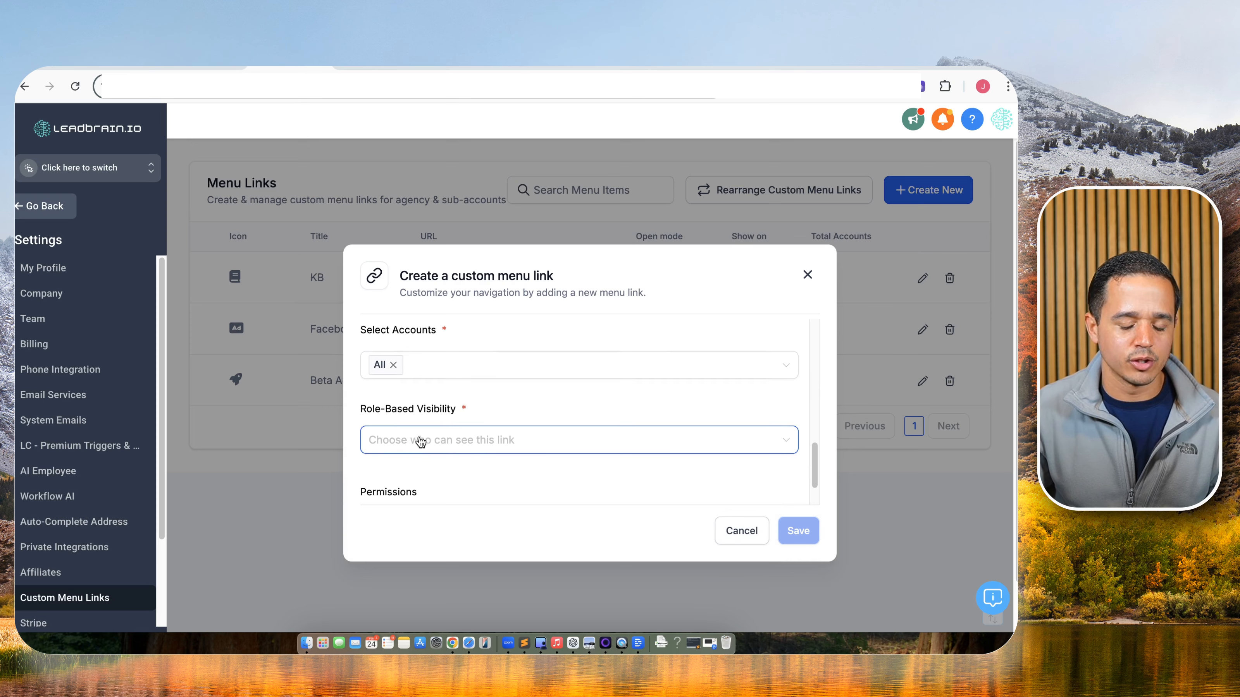
scroll(424, 434, down, 1)
click(434, 425)
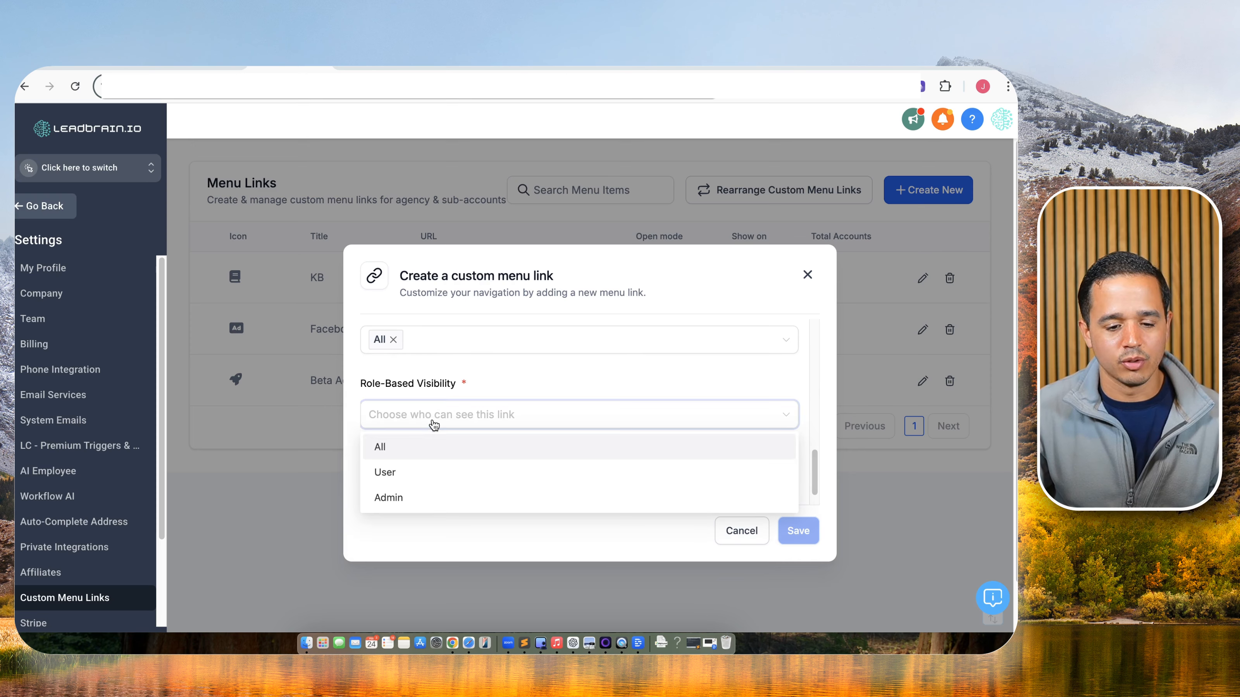
click(415, 446)
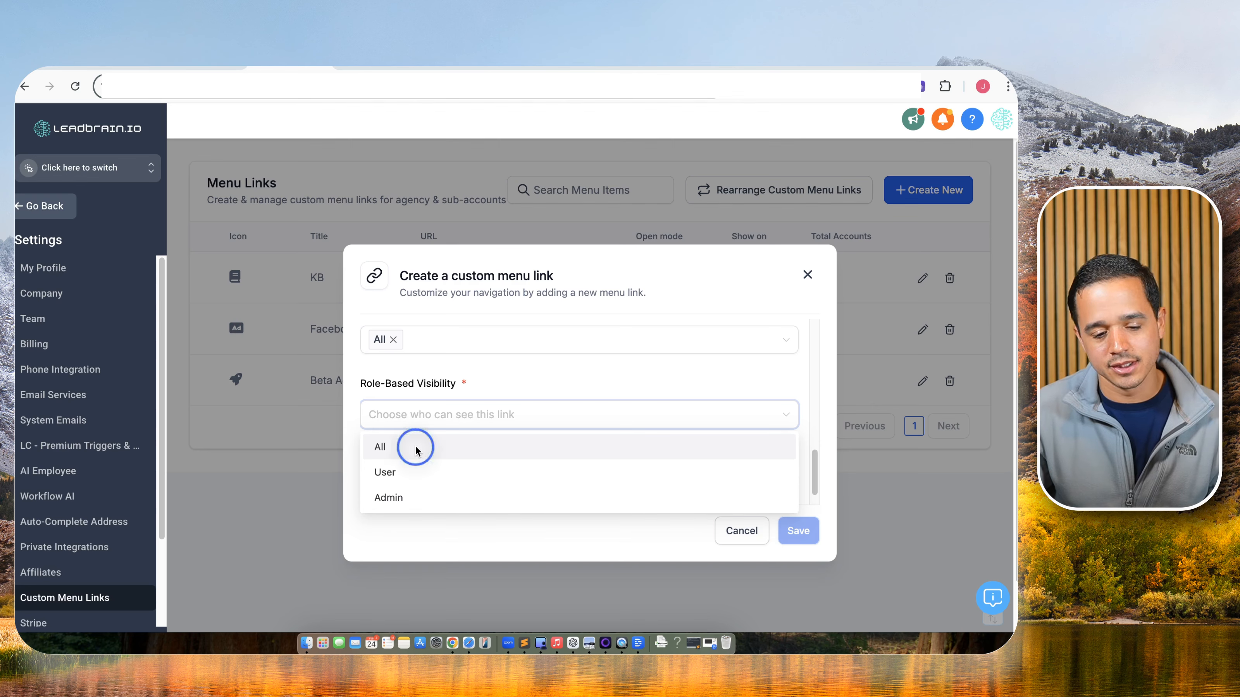
scroll(534, 388, down, 1)
scroll(510, 411, down, 3)
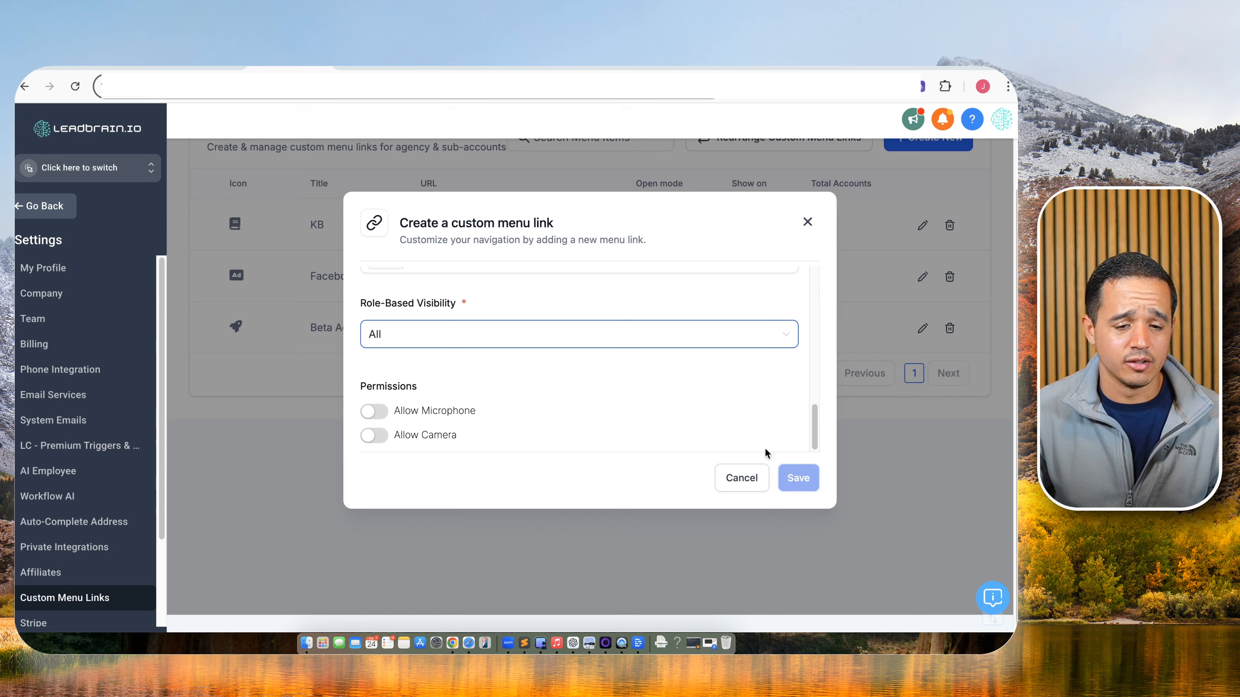
scroll(648, 357, up, 5)
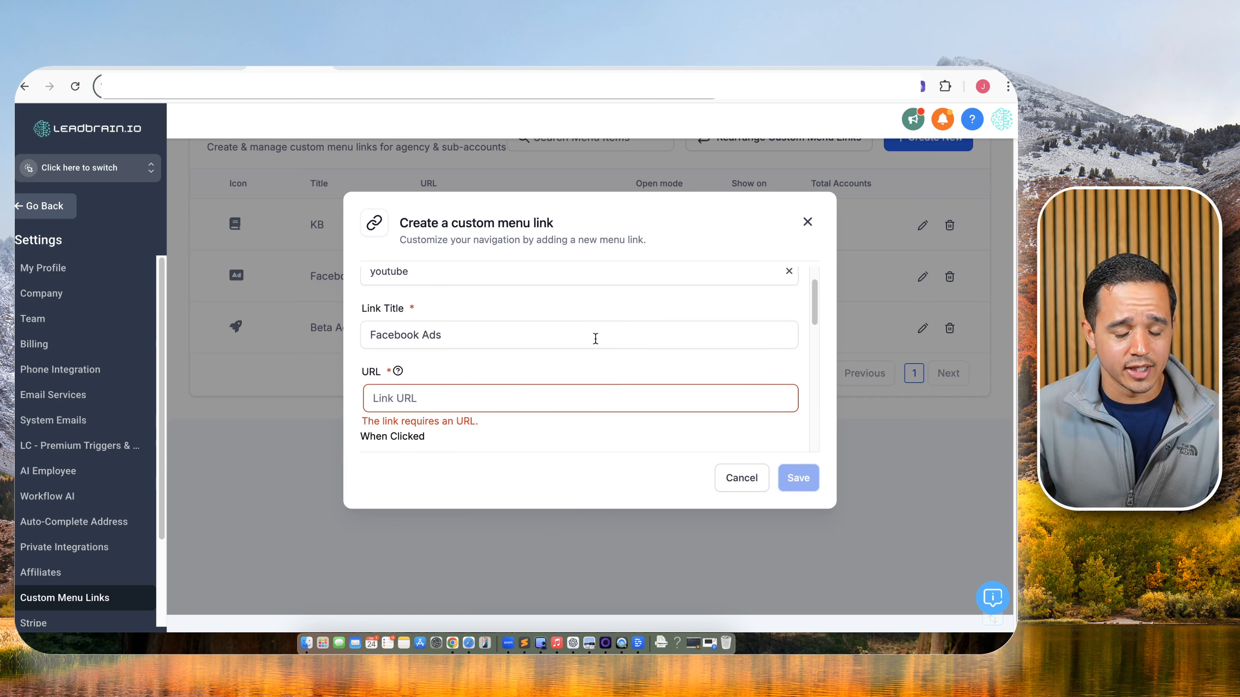
click(807, 223)
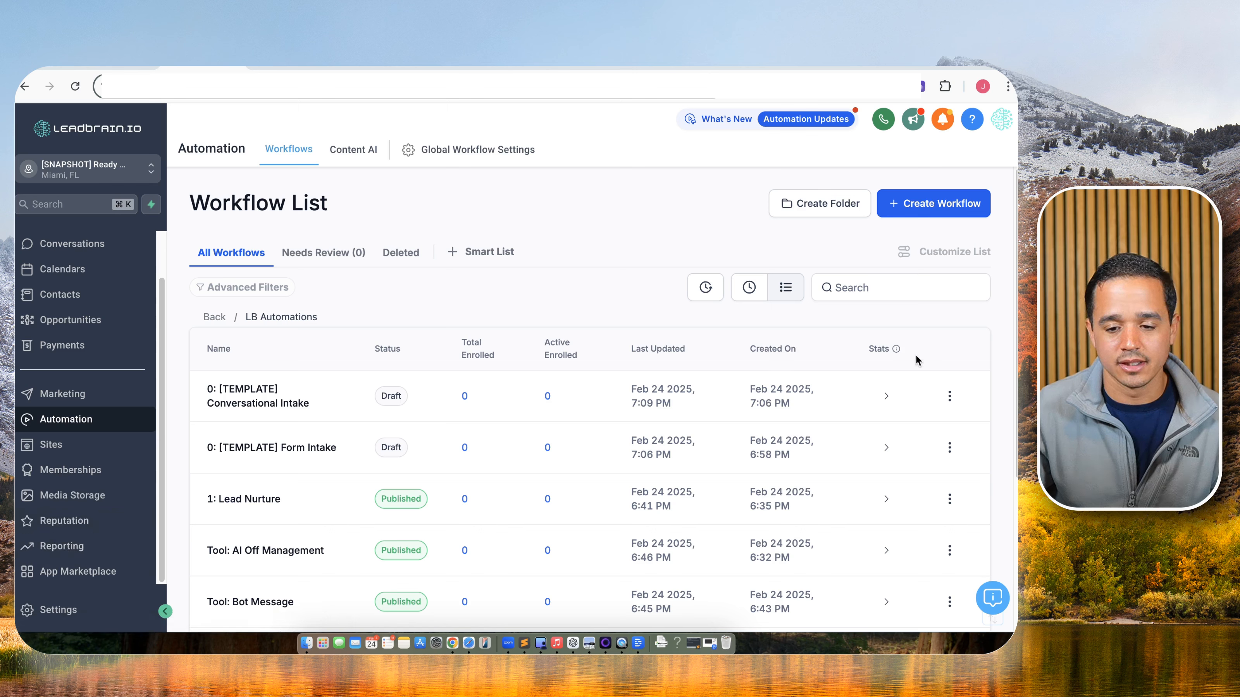
Pick Lead Brain Coaching in the account switcher and go to Facebook Ads.
click(998, 372)
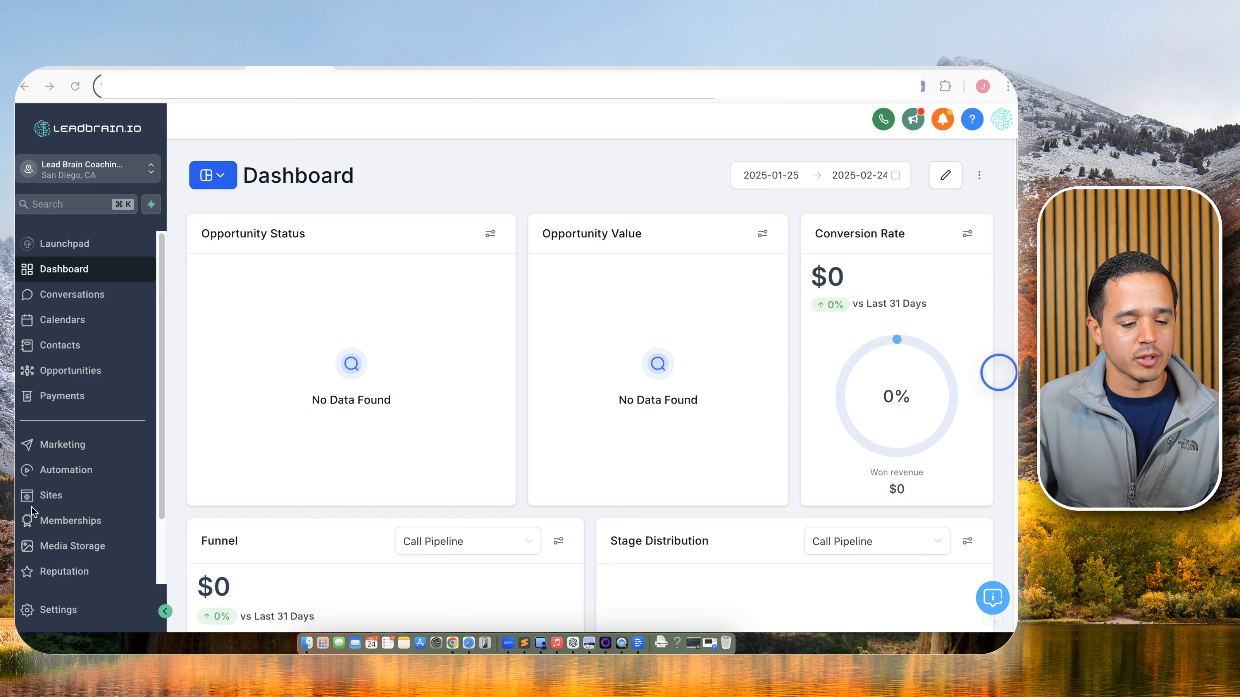
scroll(32, 511, down, 3)
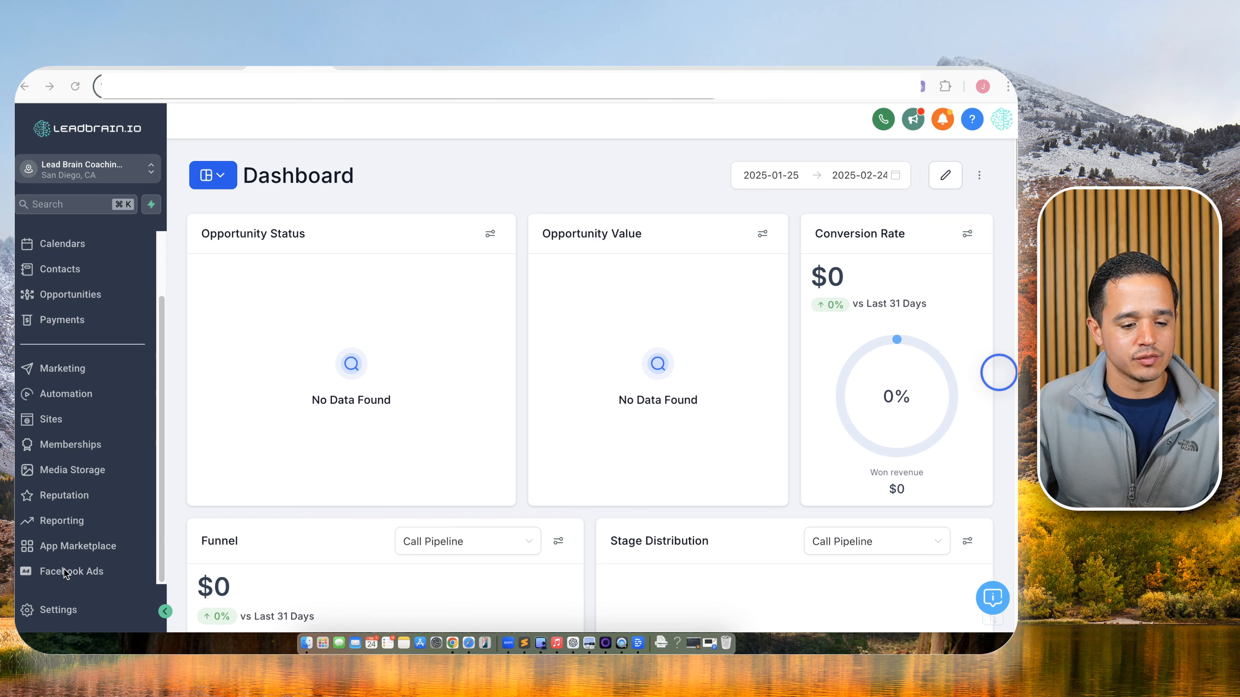
click(92, 572)
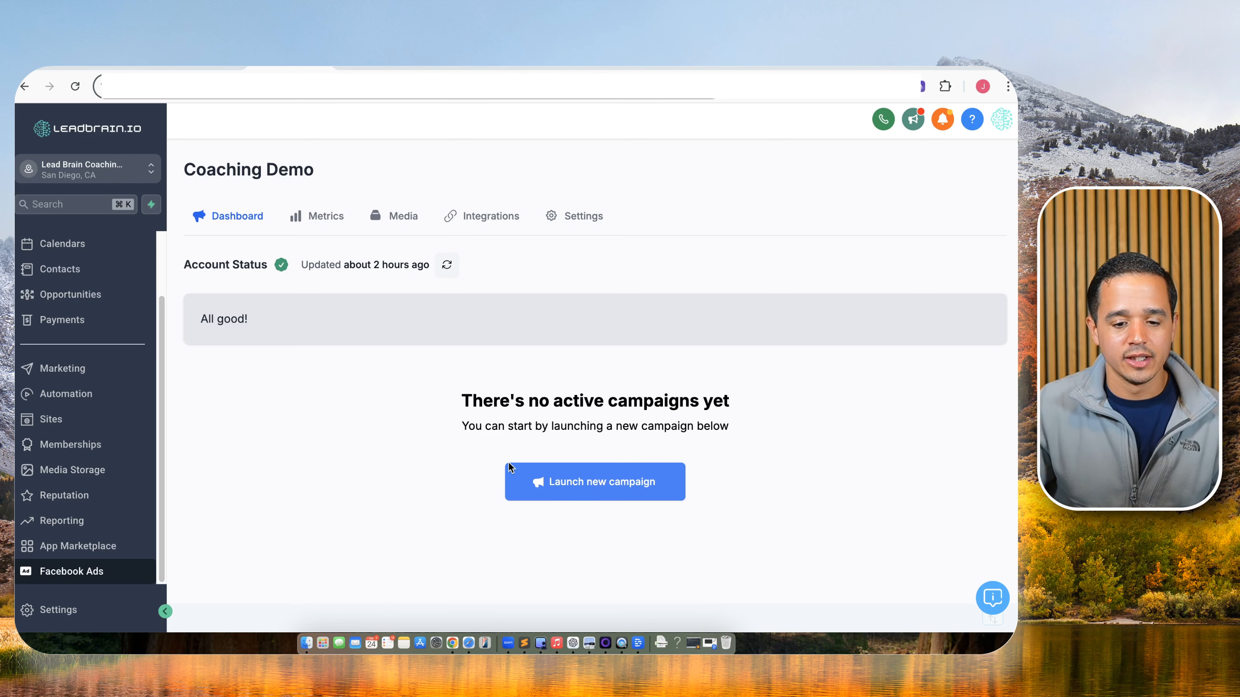
Start a new Facebook & Instagram campaign from the Building / Repairs Remodel Copy templates.
click(578, 482)
click(549, 334)
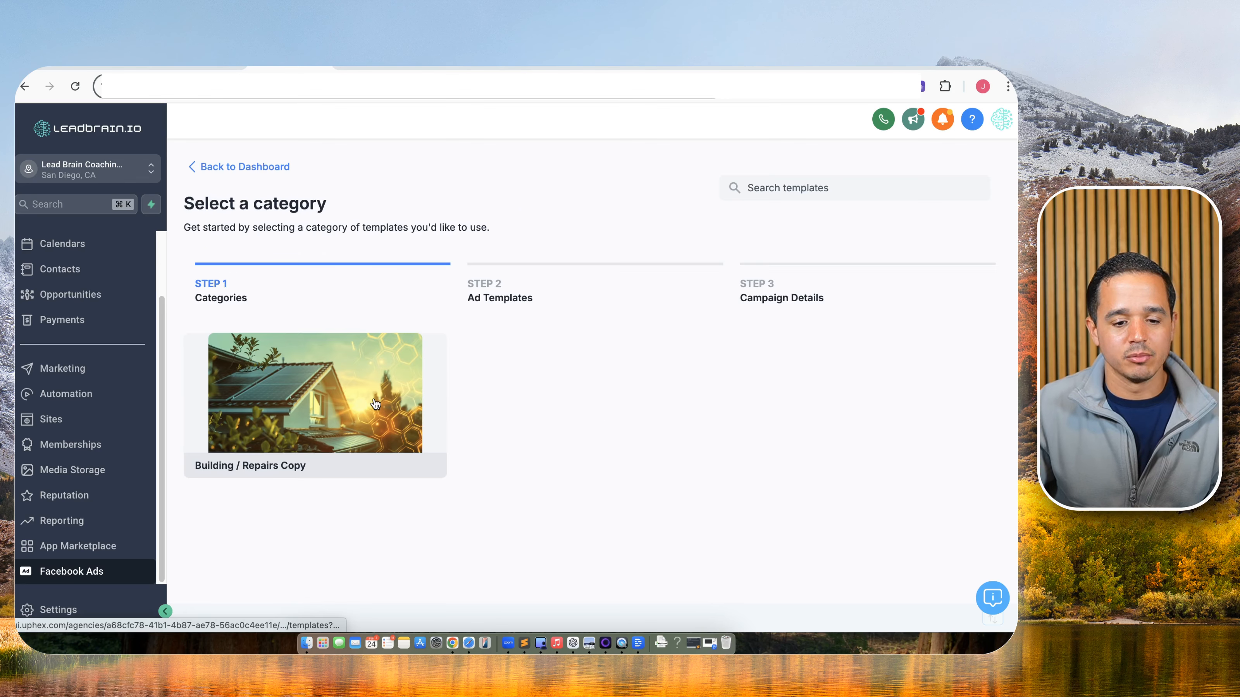
click(385, 405)
click(337, 415)
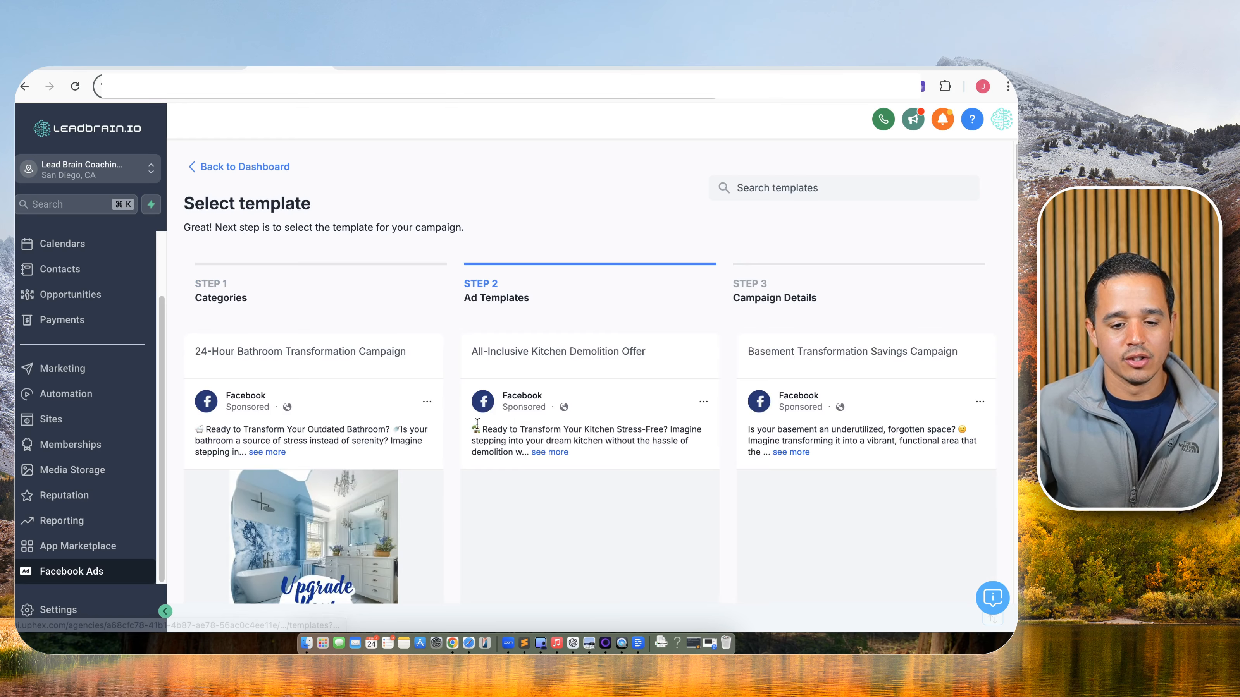
Select the bathroom transformation template and look through its campaign details.
scroll(538, 410, down, 5)
scroll(549, 395, down, 12)
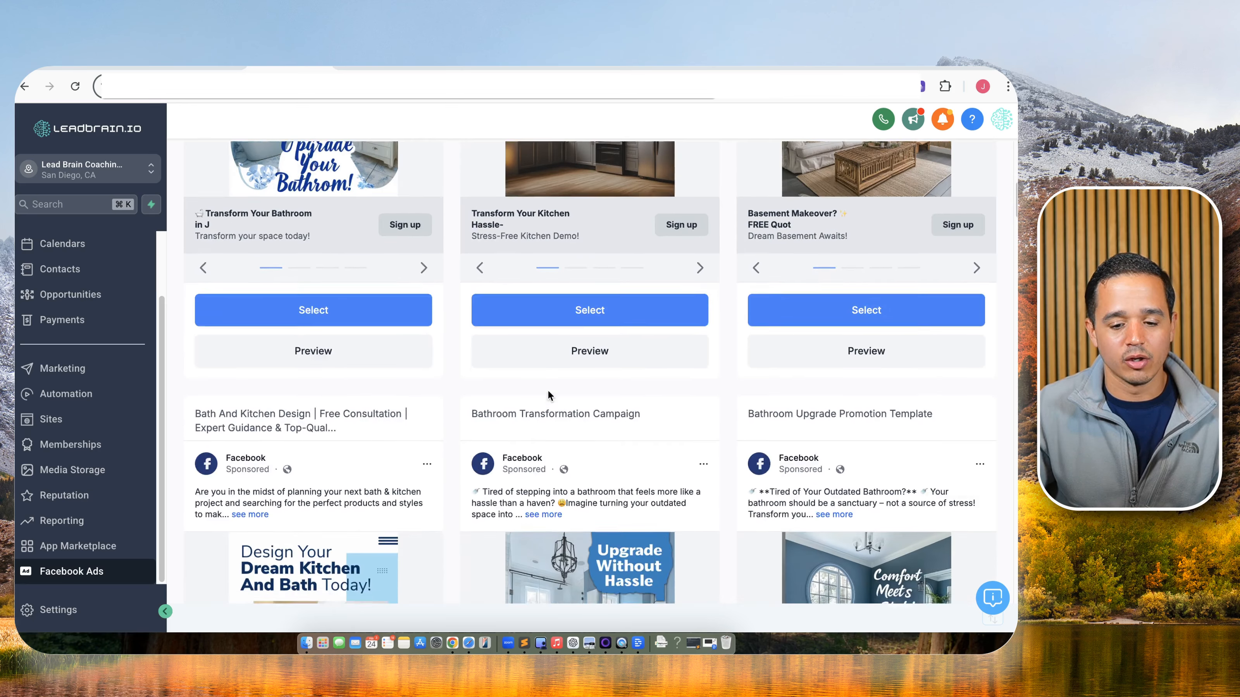
scroll(549, 395, down, 10)
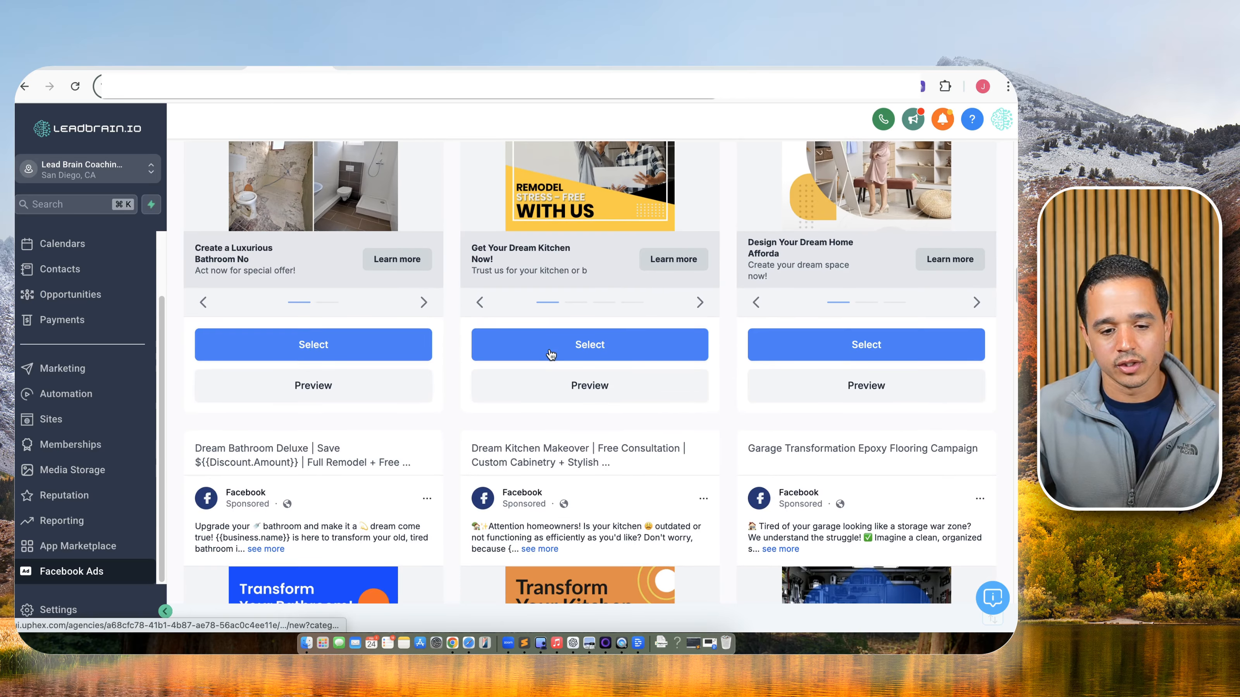
scroll(551, 354, down, 8)
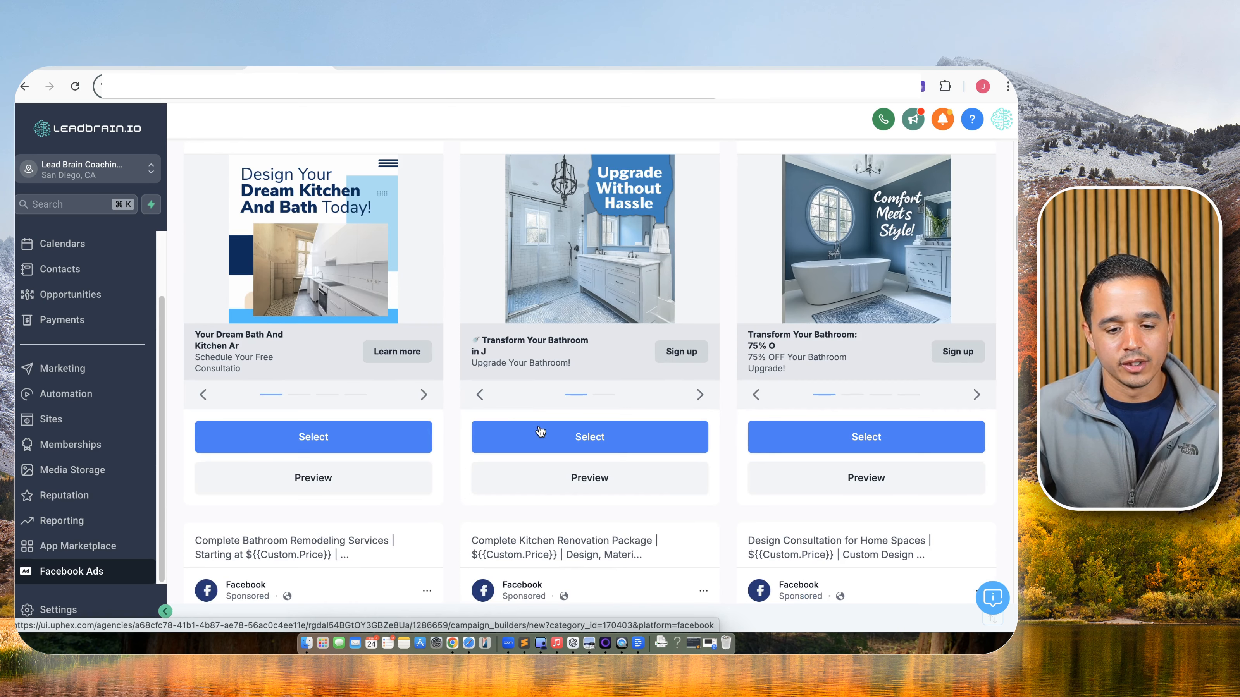
click(562, 437)
scroll(571, 426, down, 4)
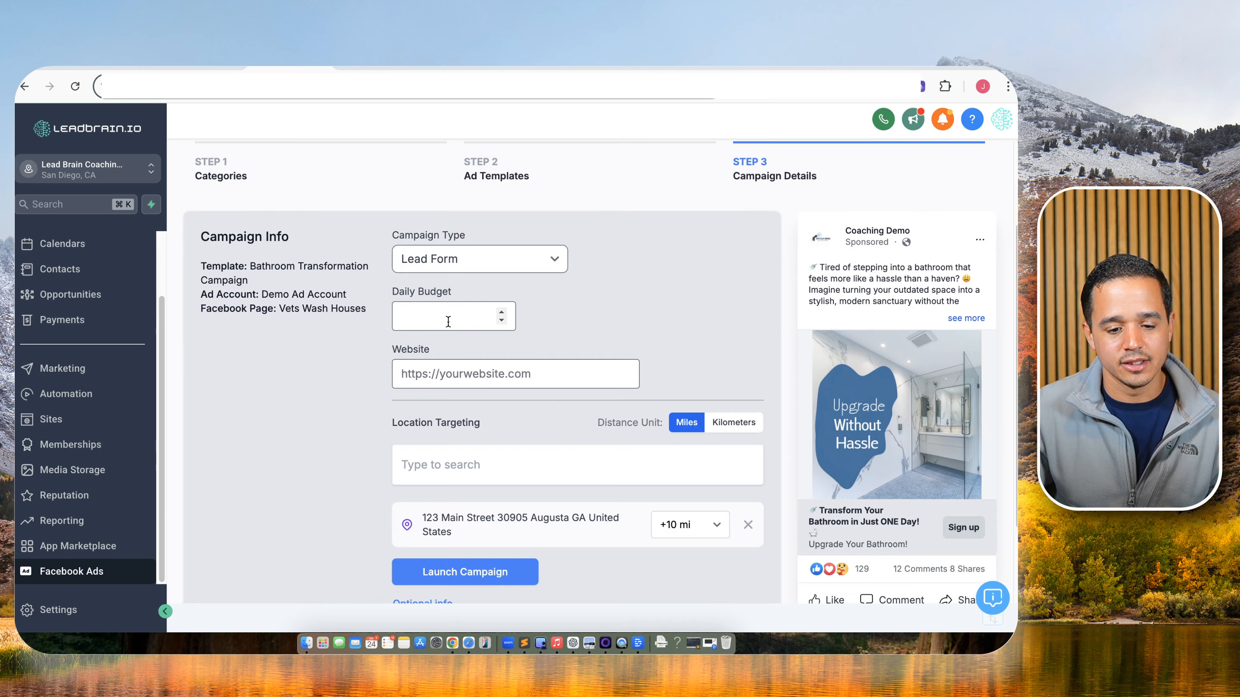
scroll(488, 317, down, 3)
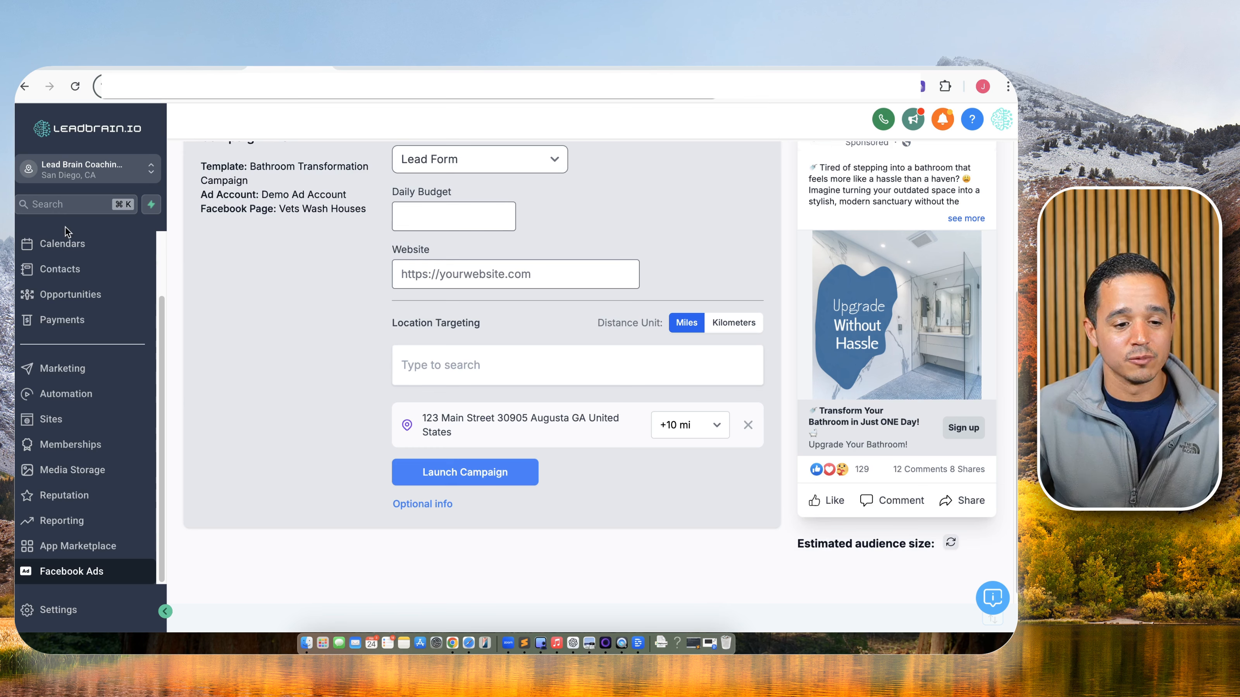
scroll(65, 227, up, 3)
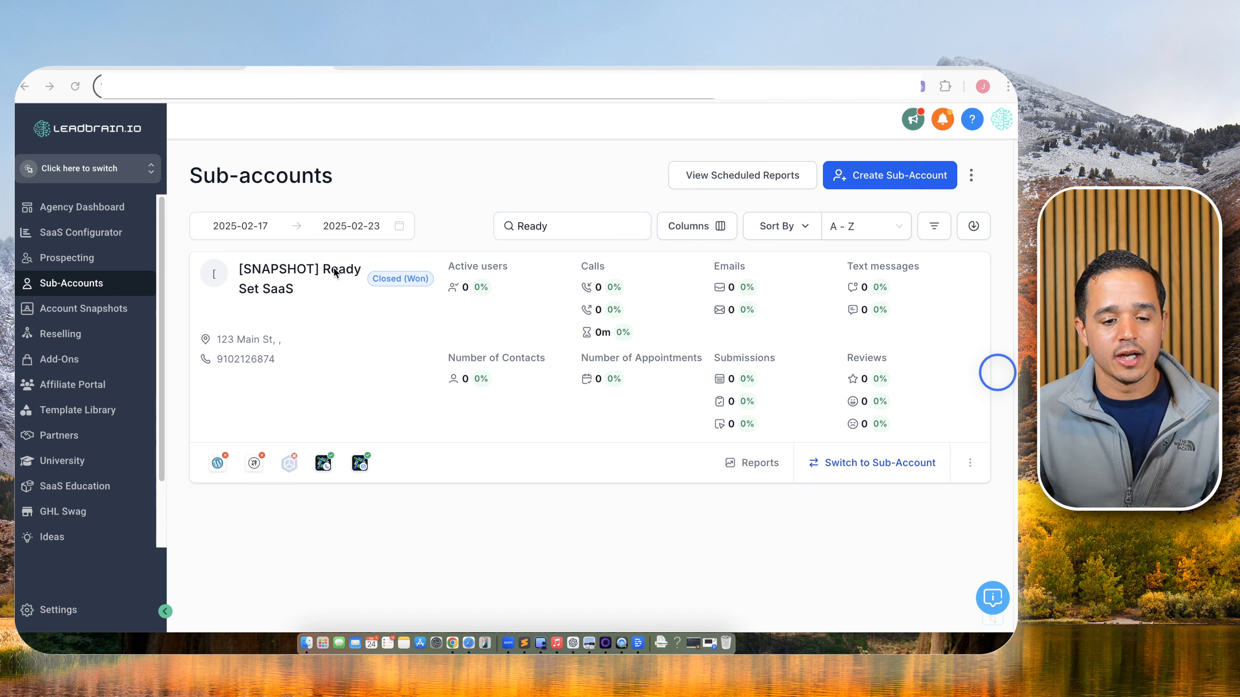
Open the [SNAPSHOT] Ready Set SaaS sub-account, start a new snapshot, and clear the blur overlay.
click(309, 272)
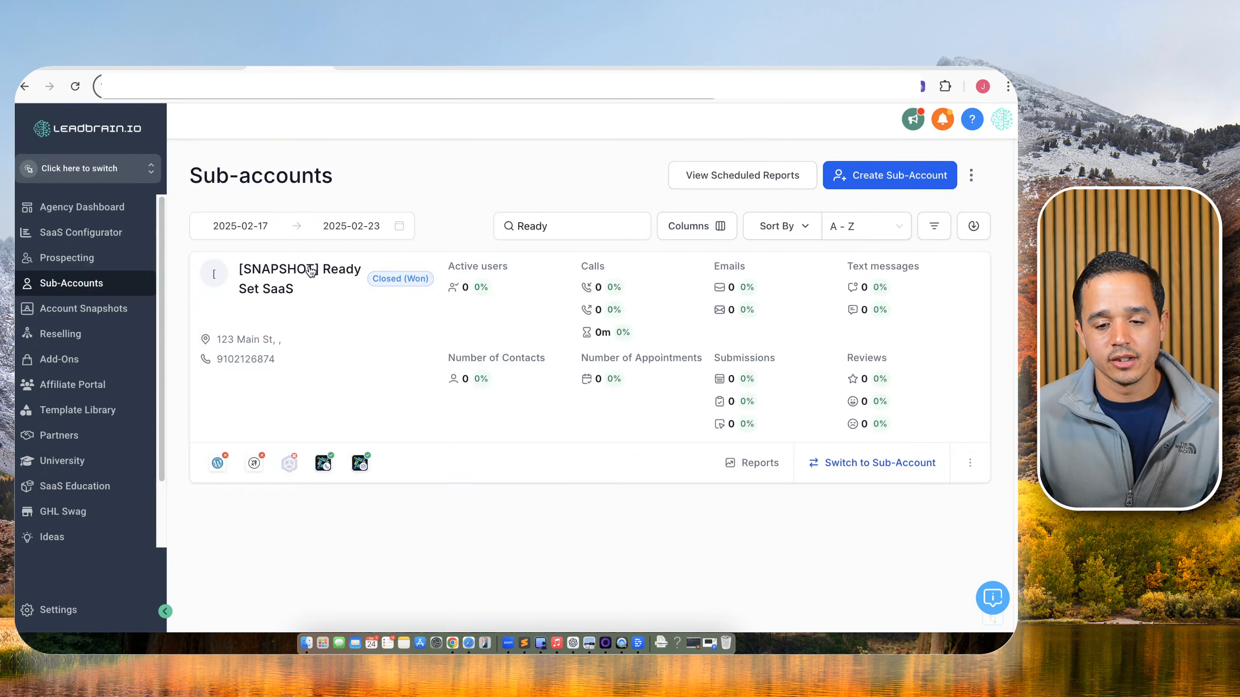
click(940, 190)
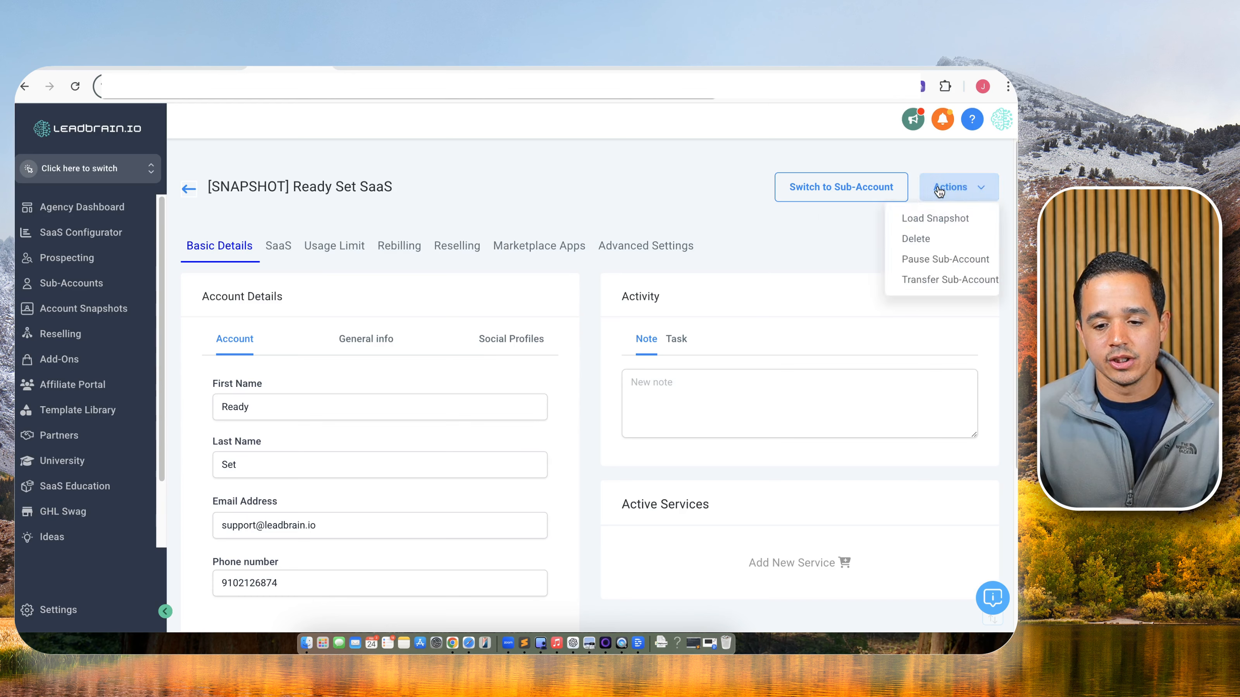
click(940, 191)
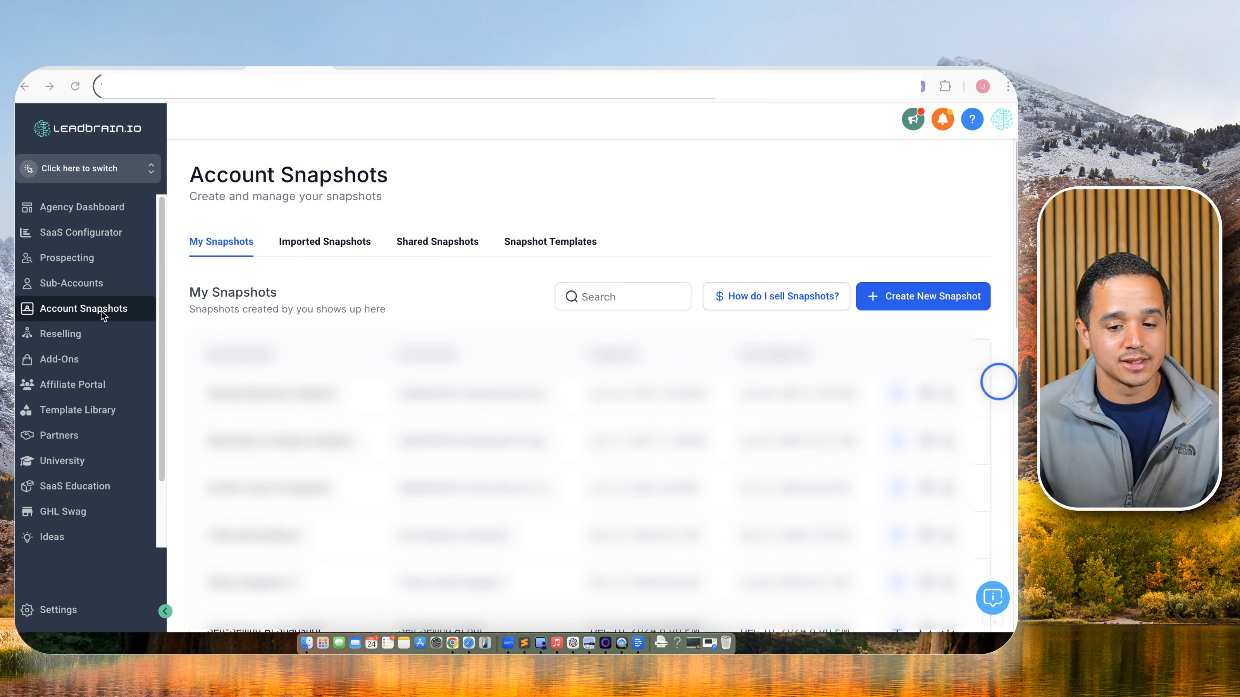
click(873, 297)
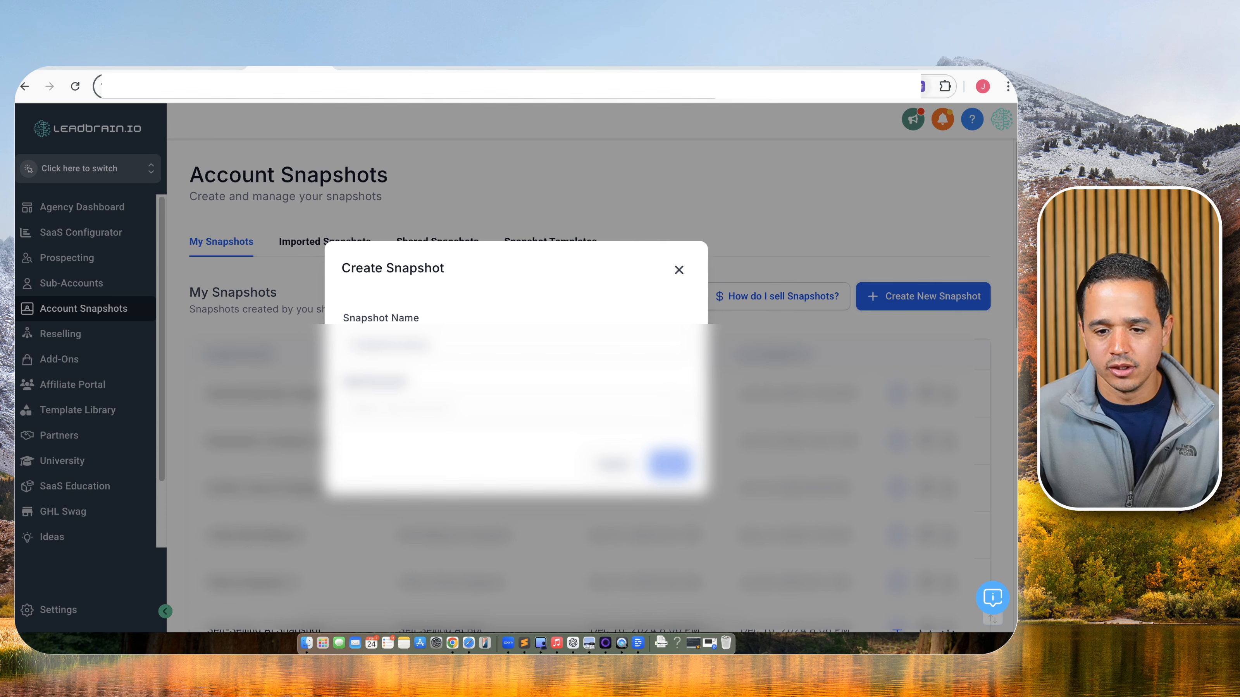
click(920, 86)
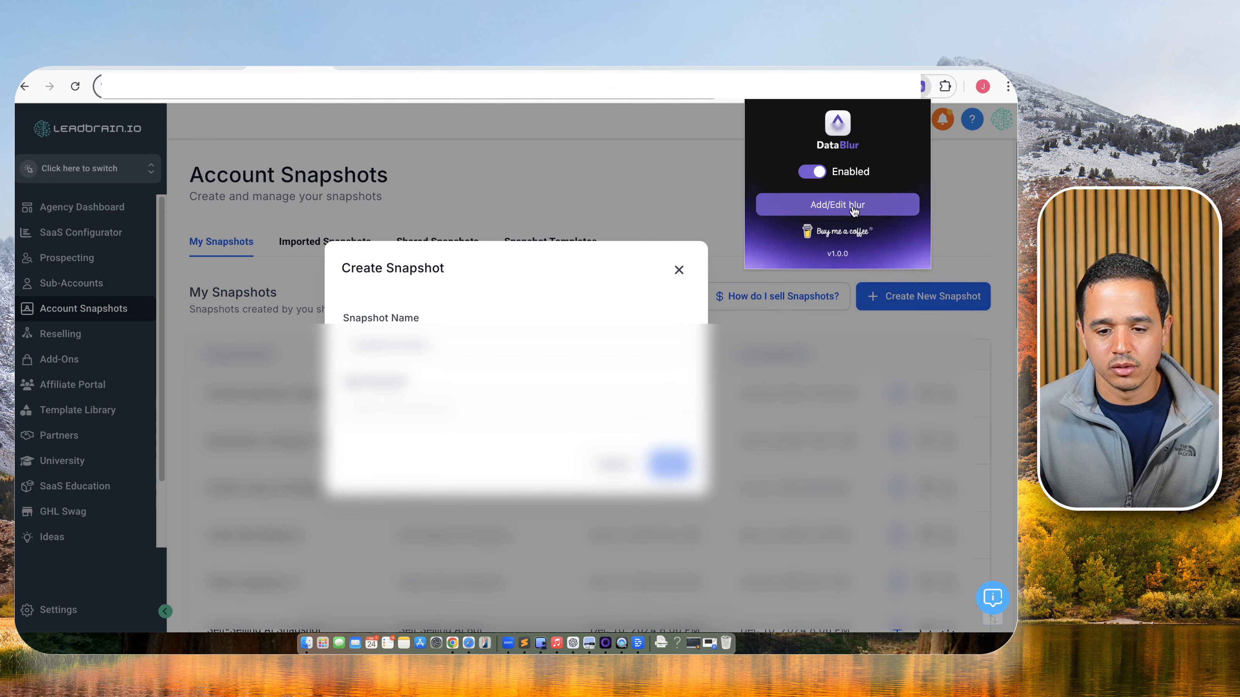
click(837, 205)
click(635, 244)
Name the snapshot 'Ready Set SaaS'.
click(403, 342)
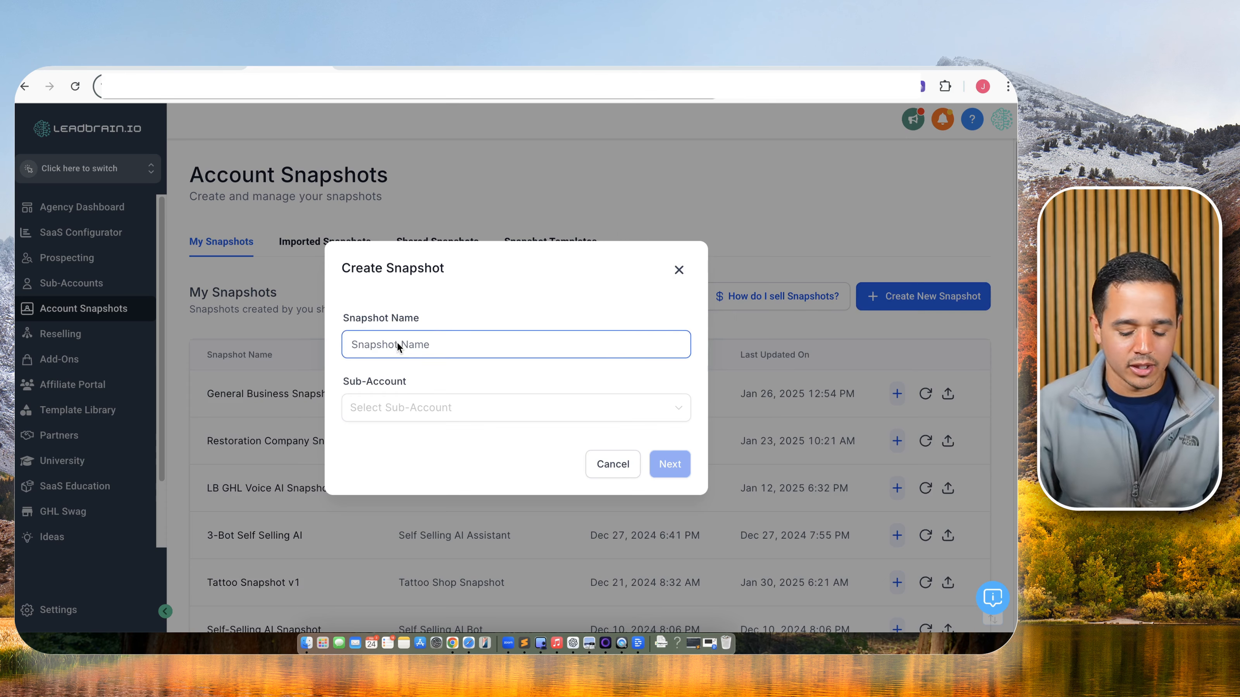
text([])
key(BackSpace)
key(BackSpace)
text(Rwady Set)
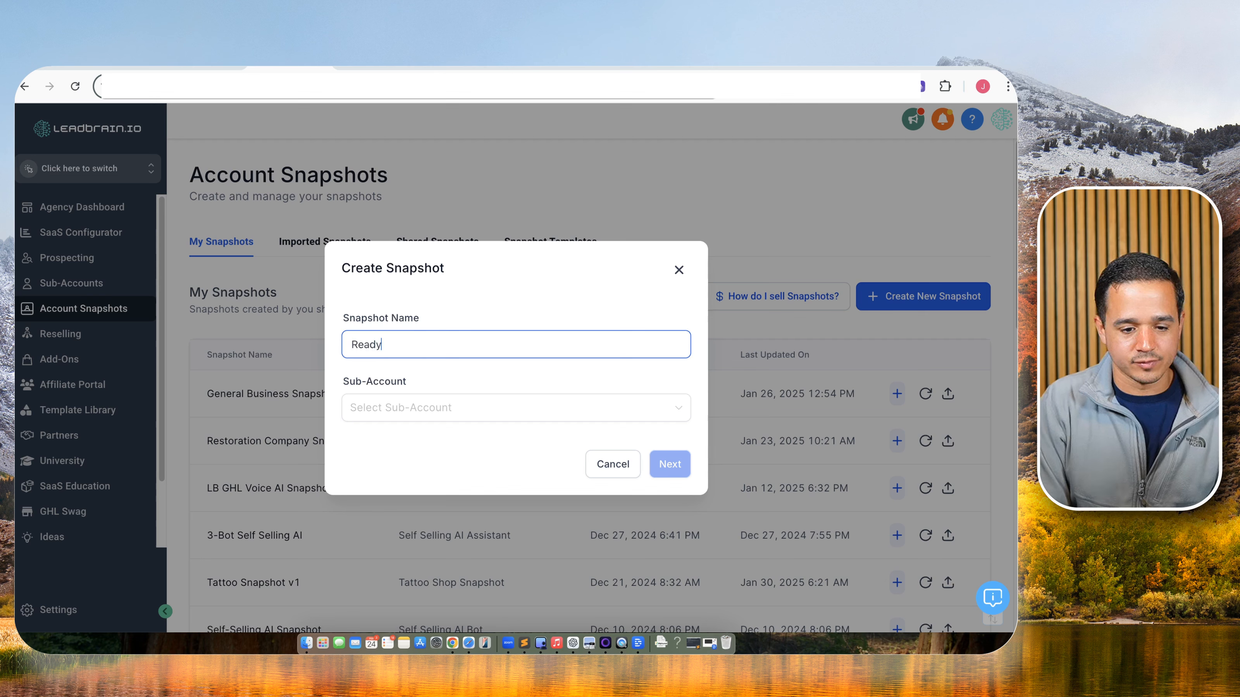
text(aa)
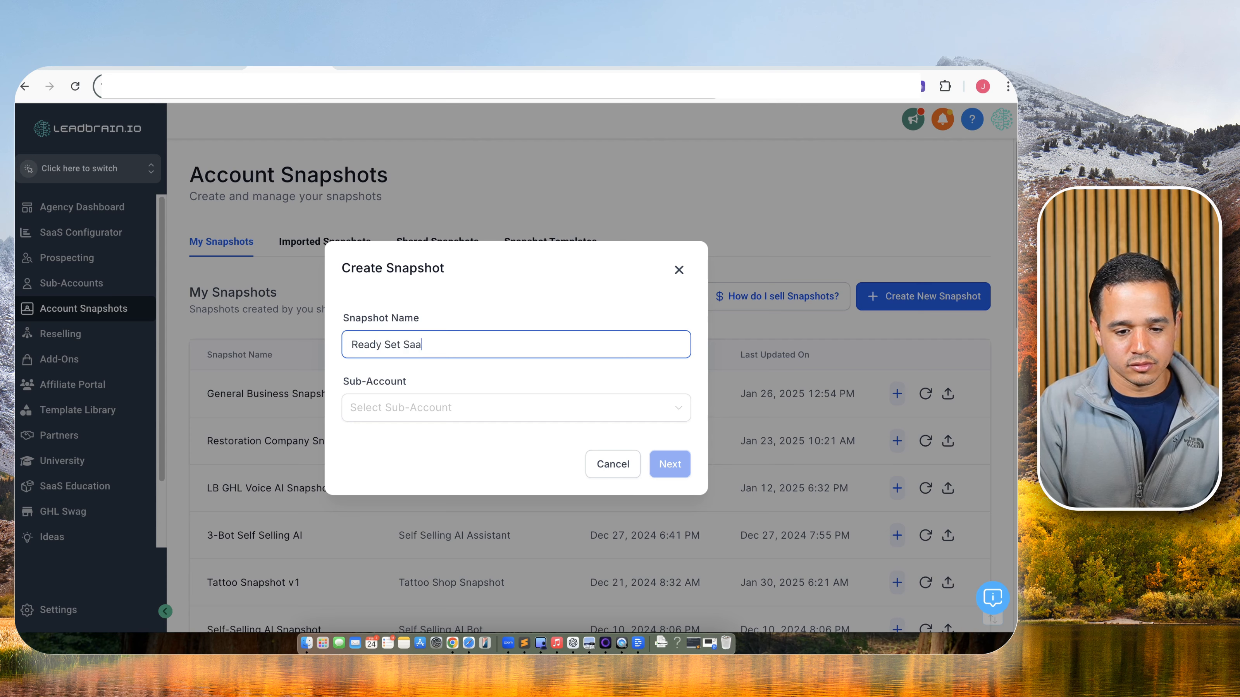
text(S)
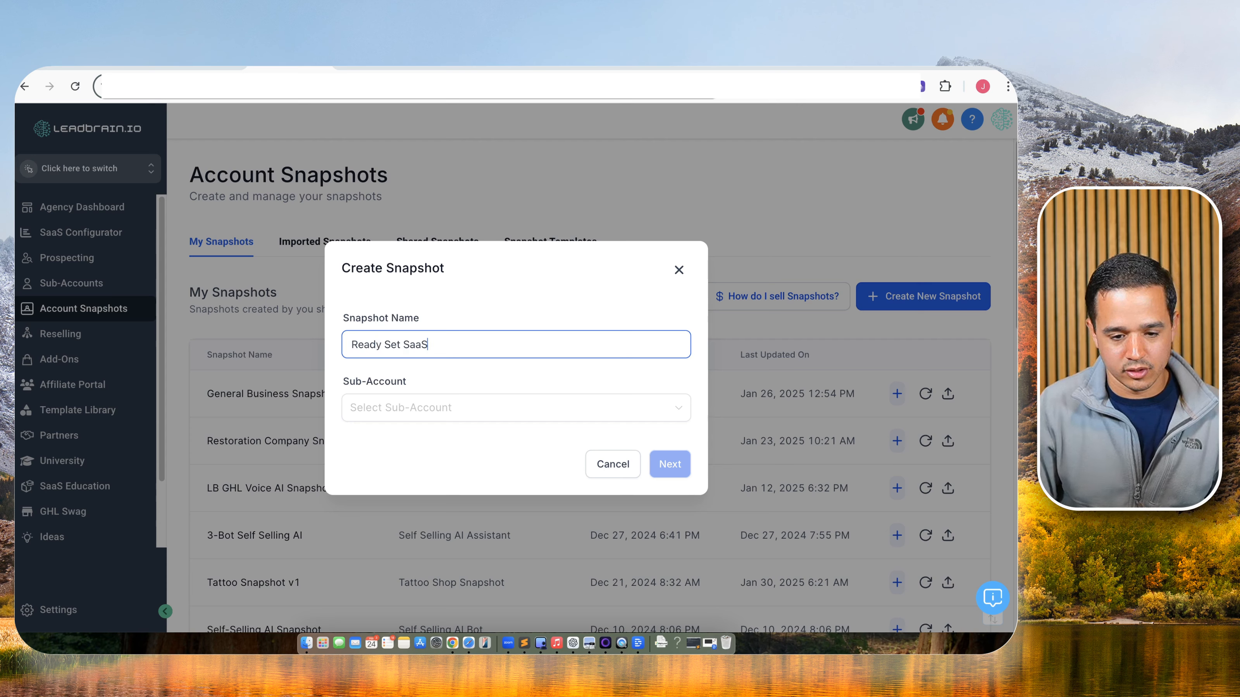
triple_click(404, 341)
key(super+c)
Use [SNAPSHOT] Ready Set SaaS as the source sub-account and create the snapshot.
click(404, 408)
key(super+v)
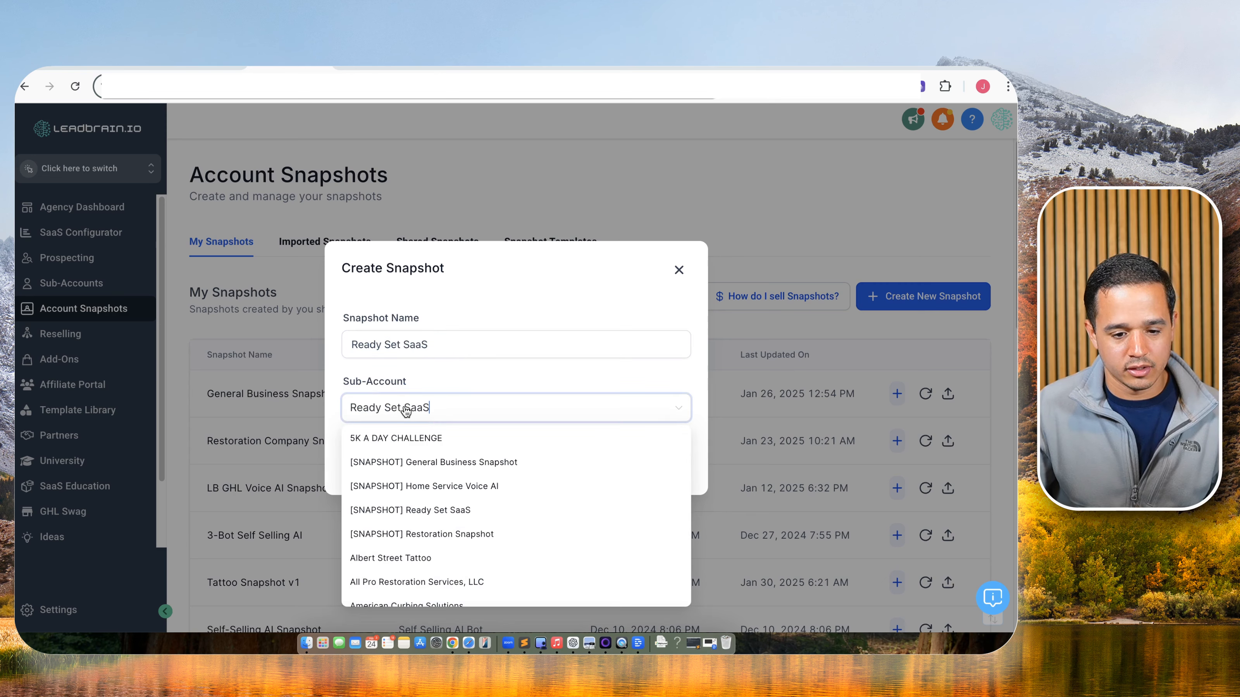
click(404, 436)
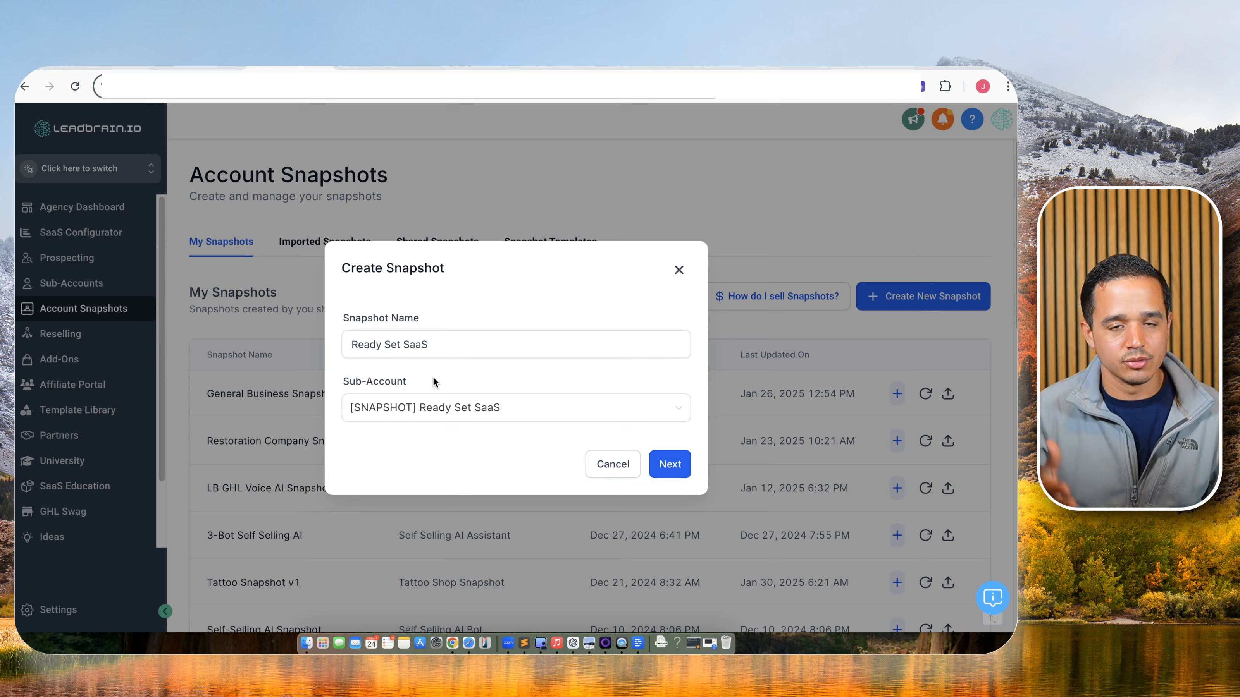
click(670, 459)
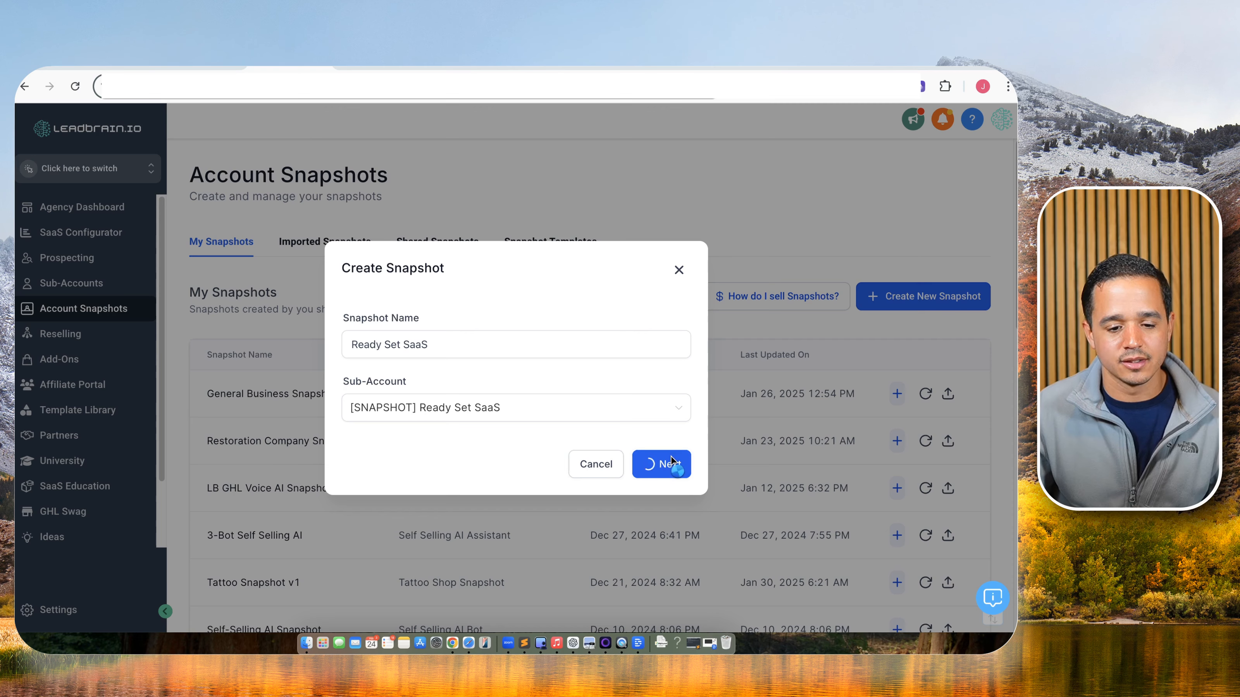
scroll(661, 395, down, 10)
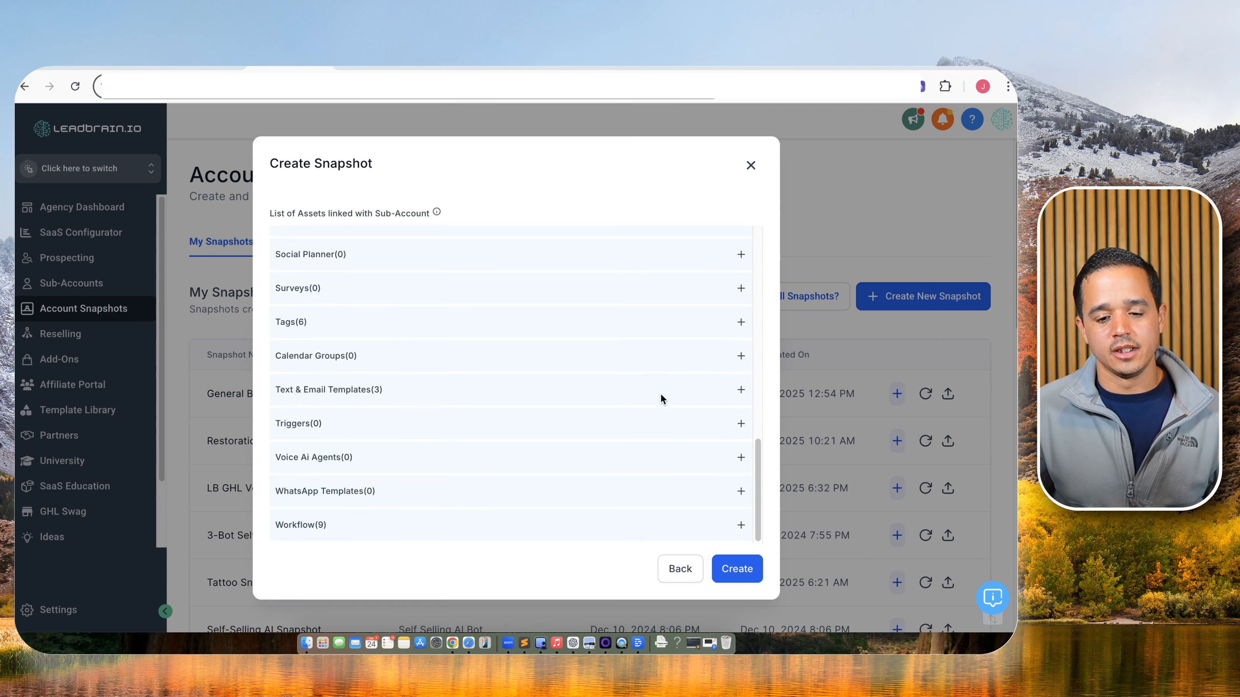
click(735, 568)
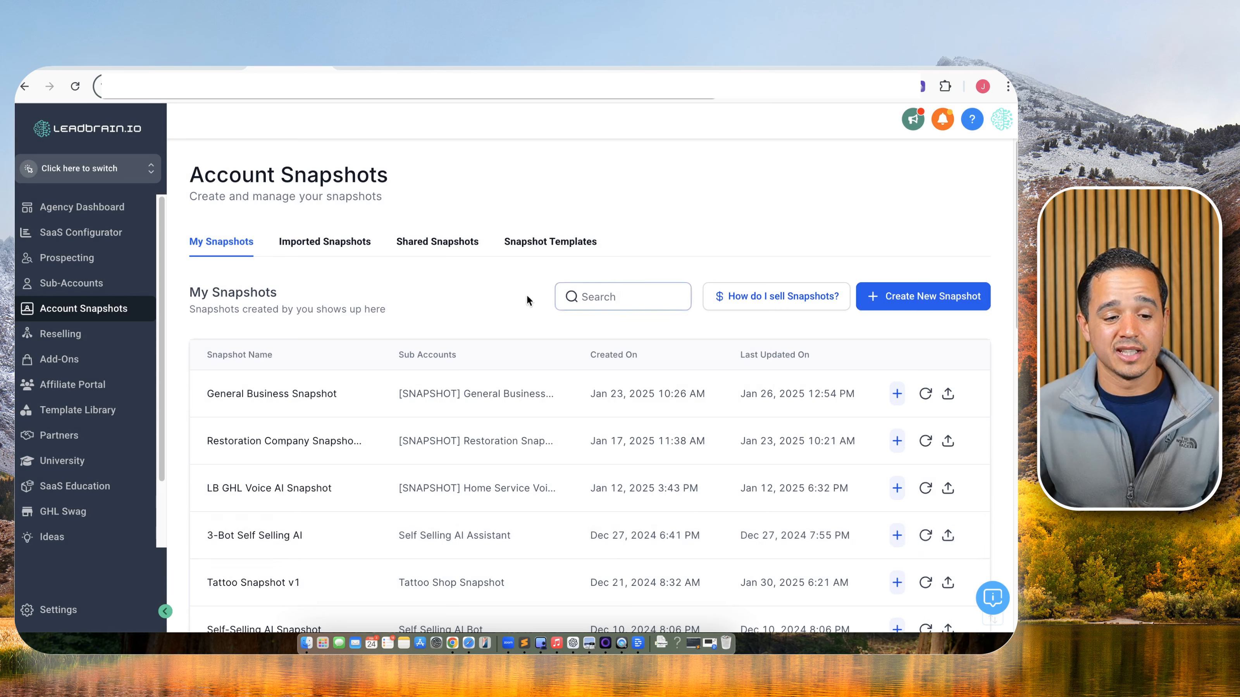
Open Load Snapshot for [SNAPSHOT] Ready Set SaaS, cancel it, then edit the General Business Plan.
click(71, 283)
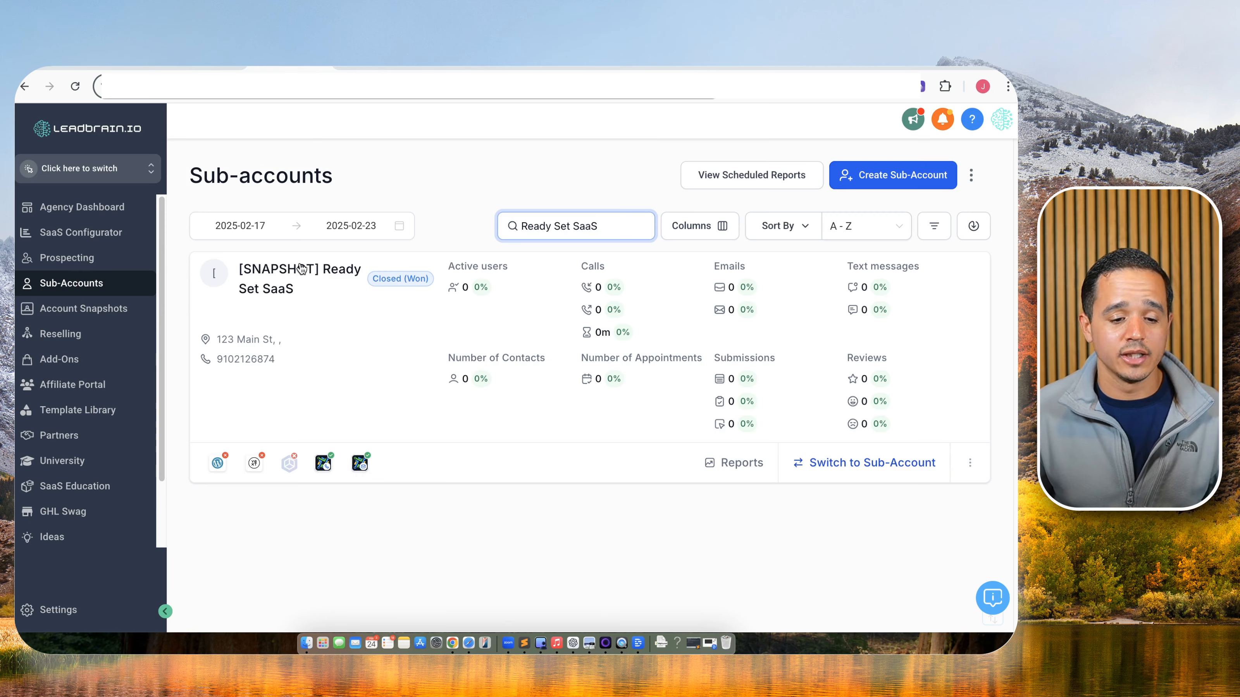
click(299, 268)
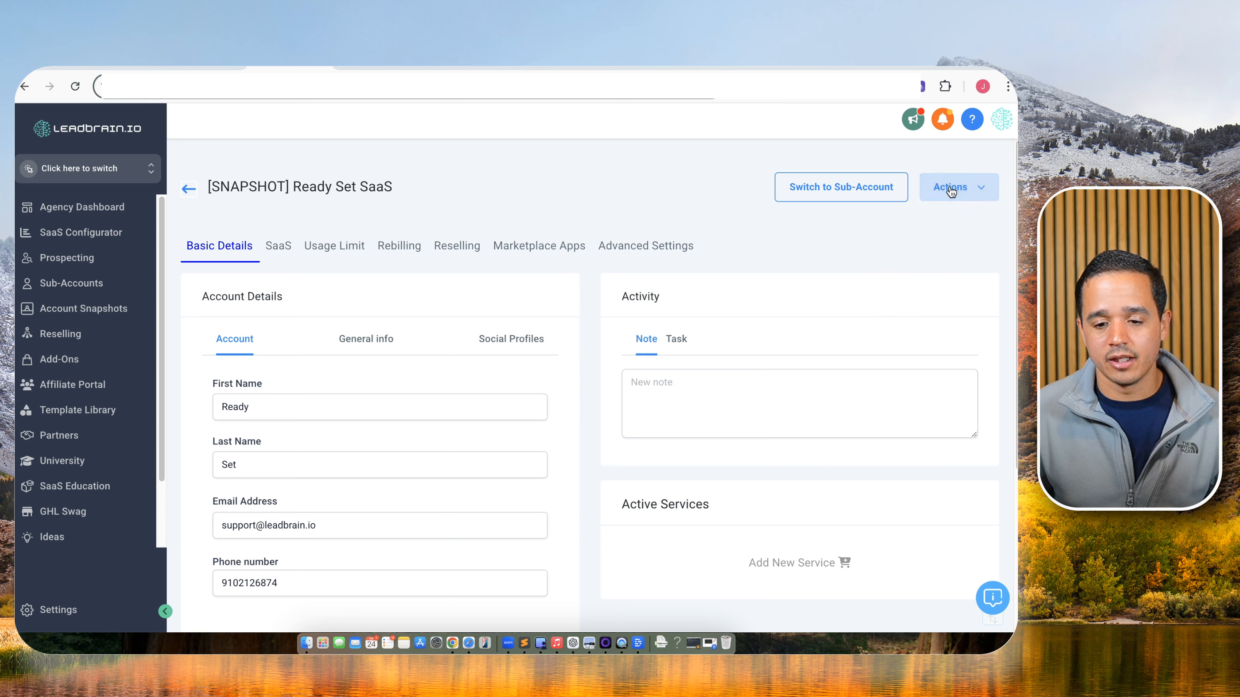
click(949, 191)
click(938, 219)
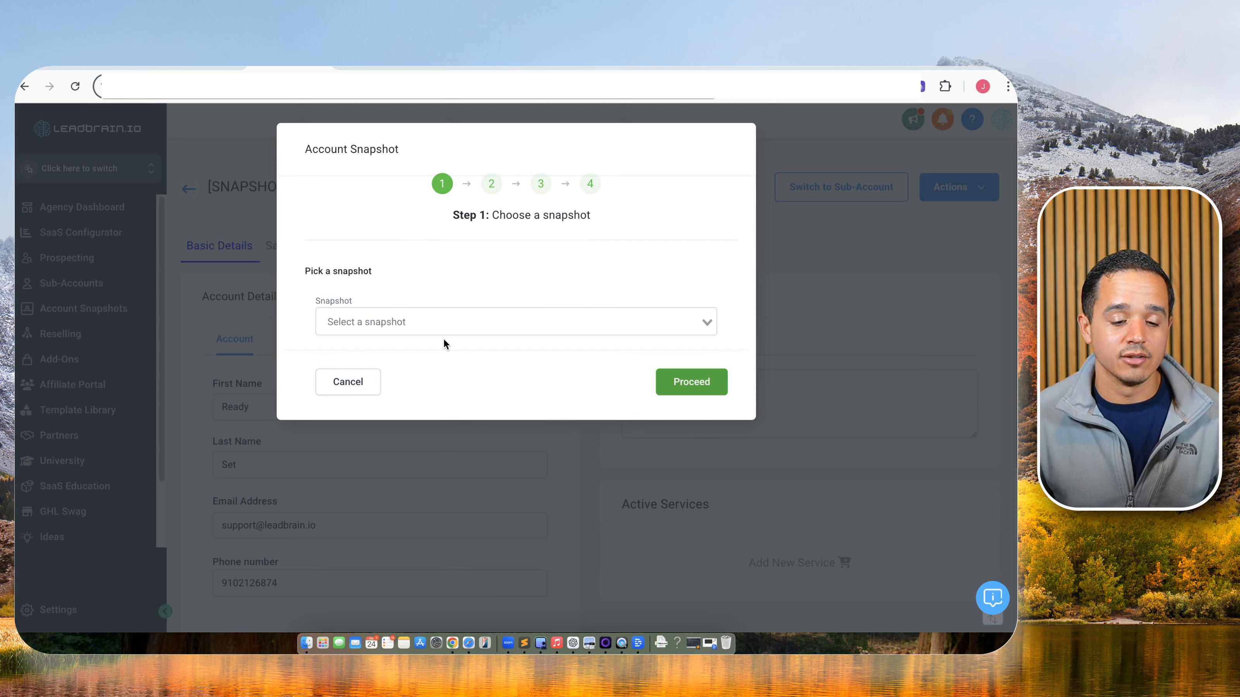
click(349, 383)
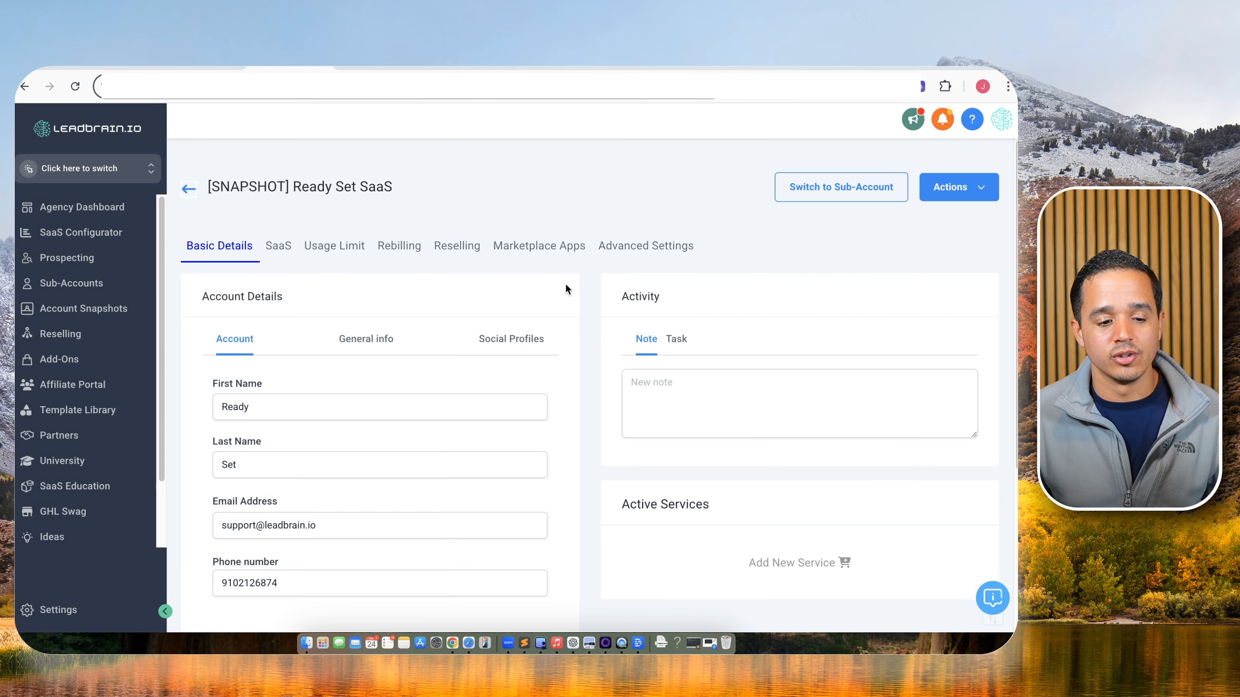
click(995, 374)
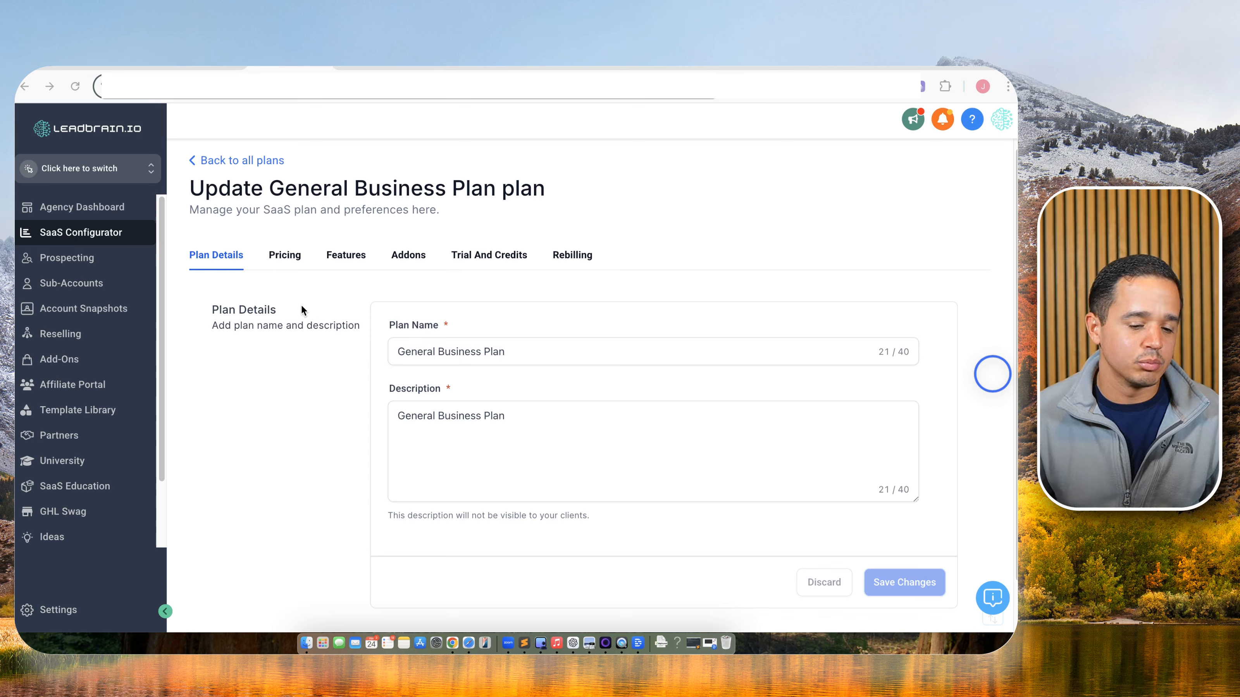
Review the General Business Plan features and custom menu links, then pan tldraw to $397/mo.
click(344, 255)
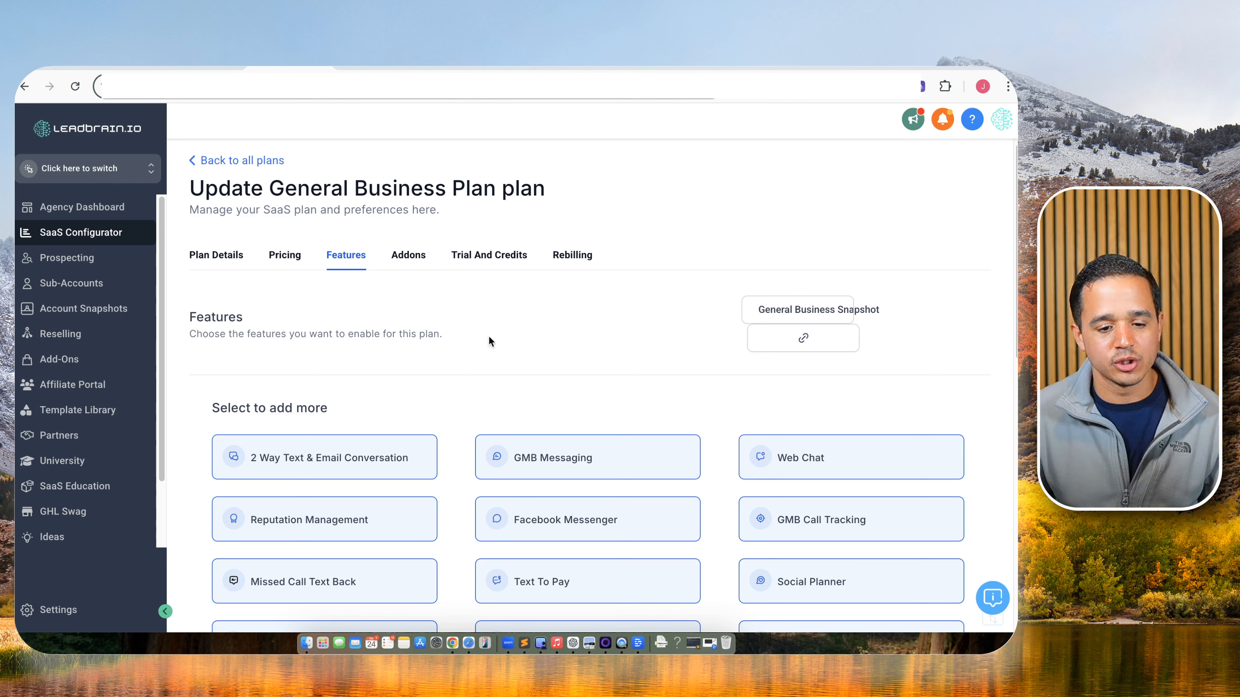
click(804, 342)
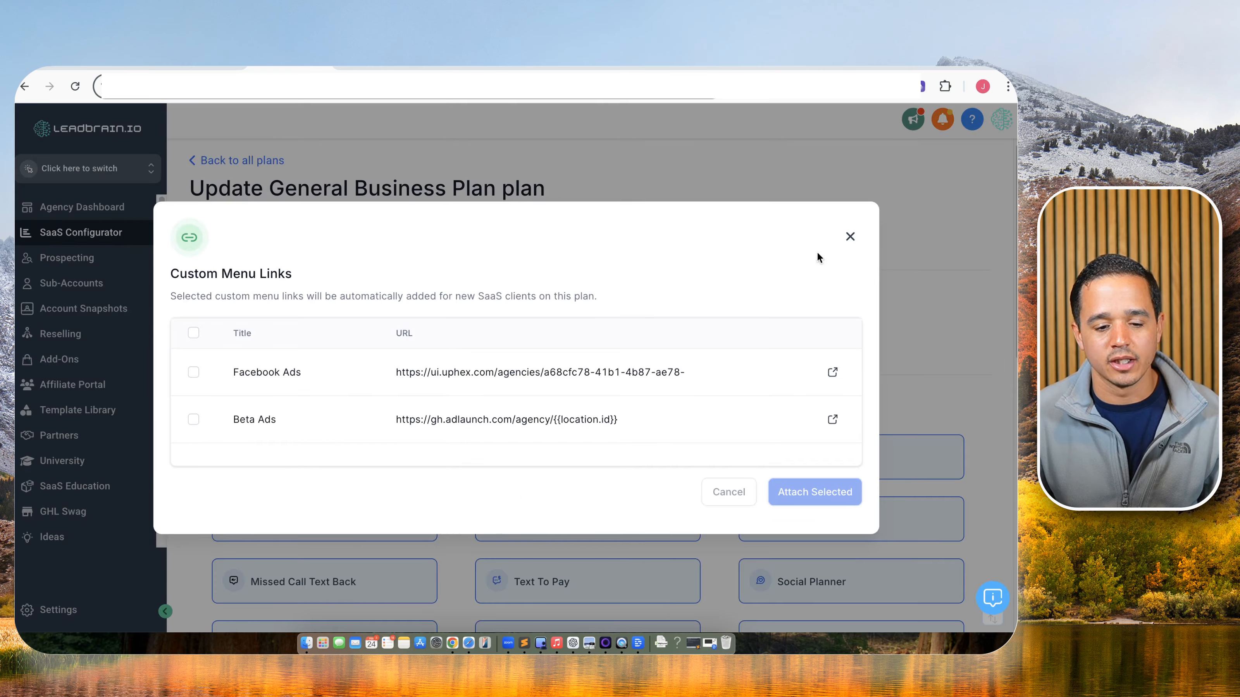
click(849, 237)
click(815, 311)
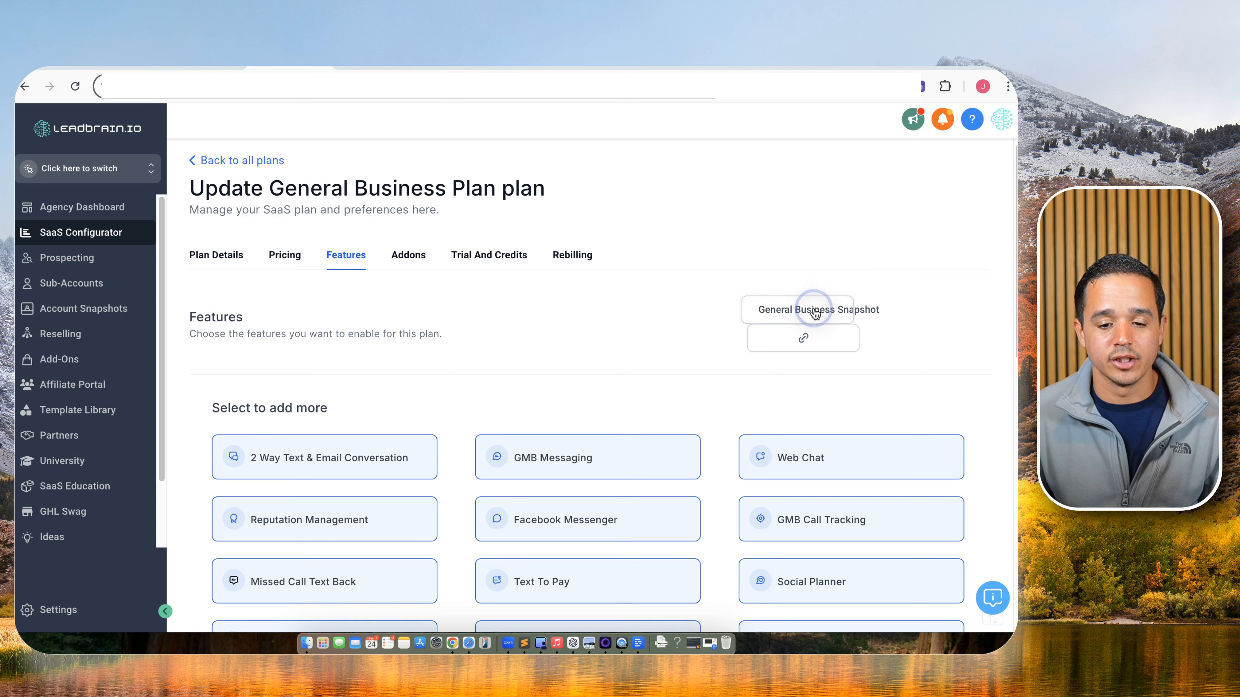
click(801, 312)
click(802, 313)
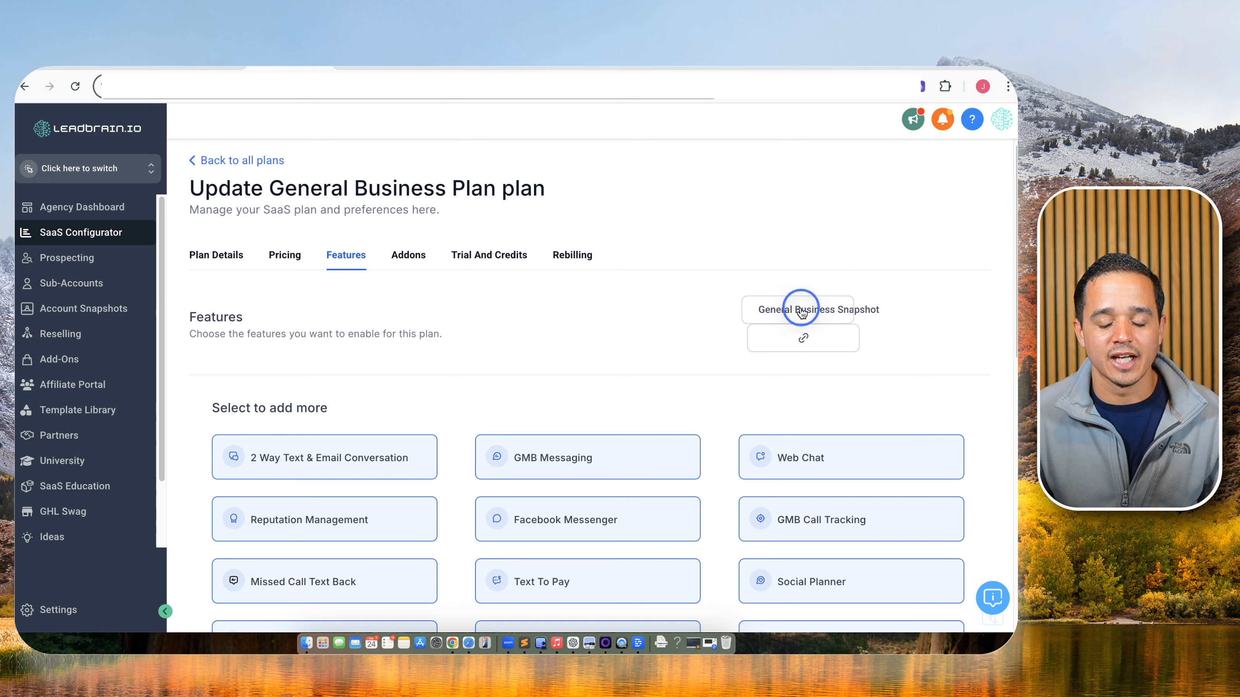
click(802, 313)
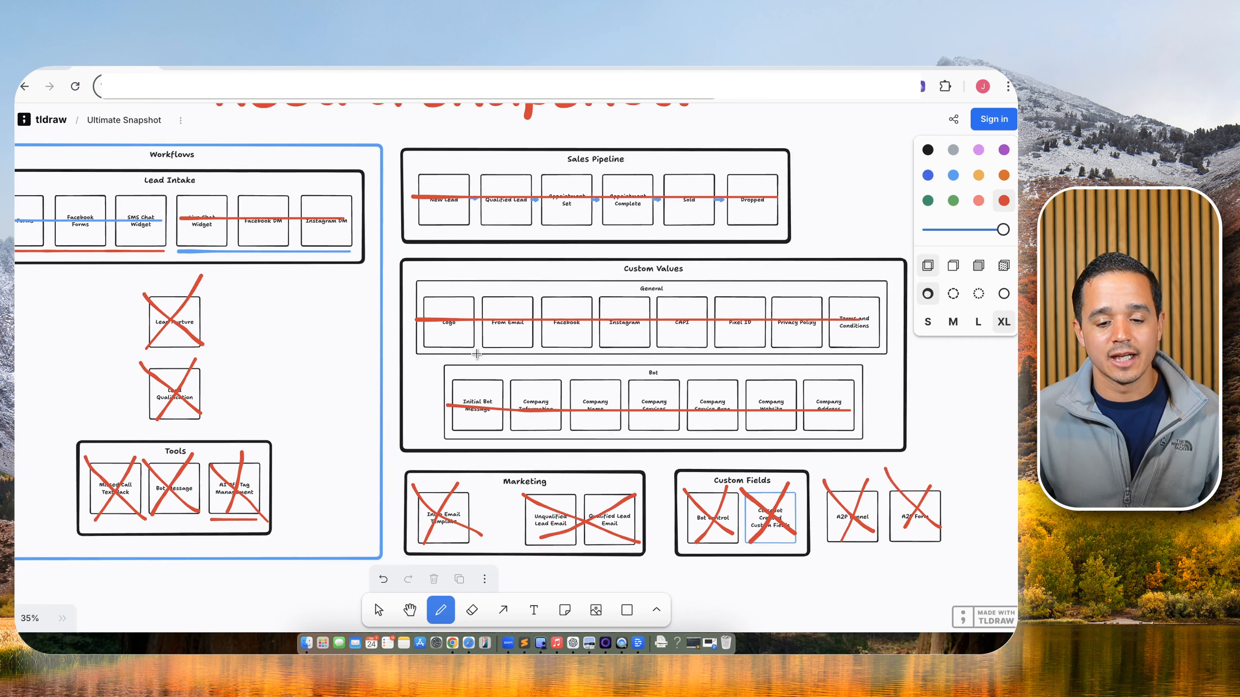
scroll(477, 353, down, 2)
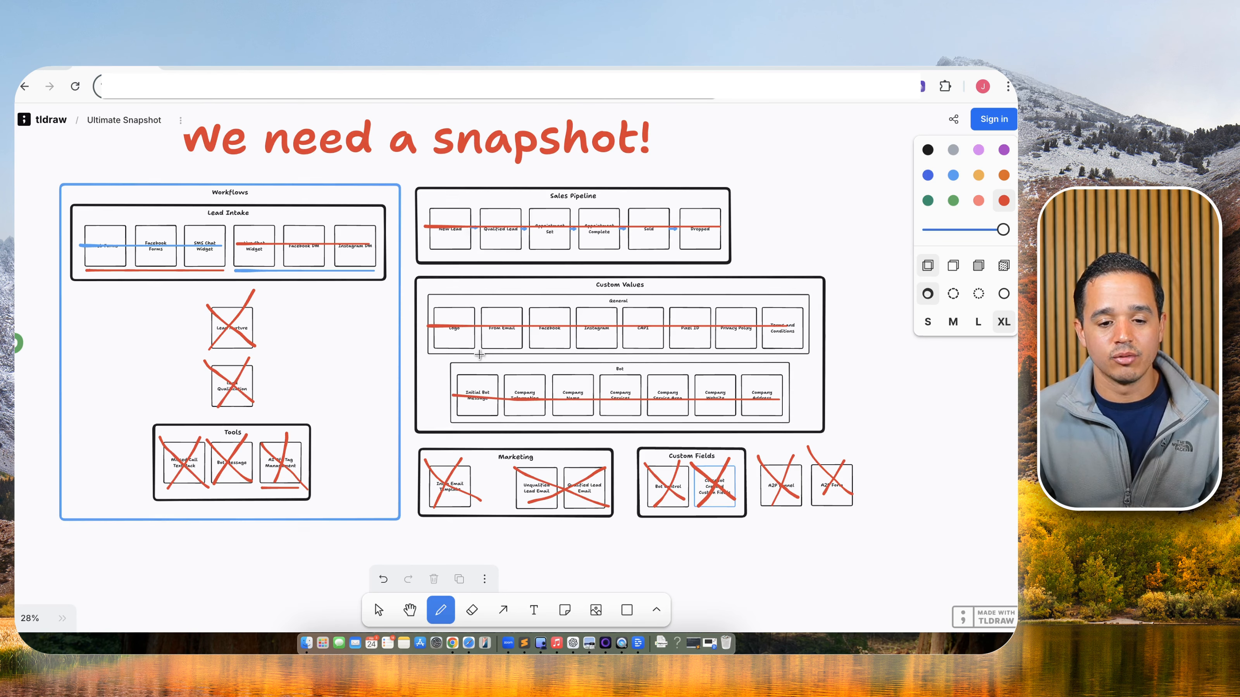
drag(415, 352, 605, 371)
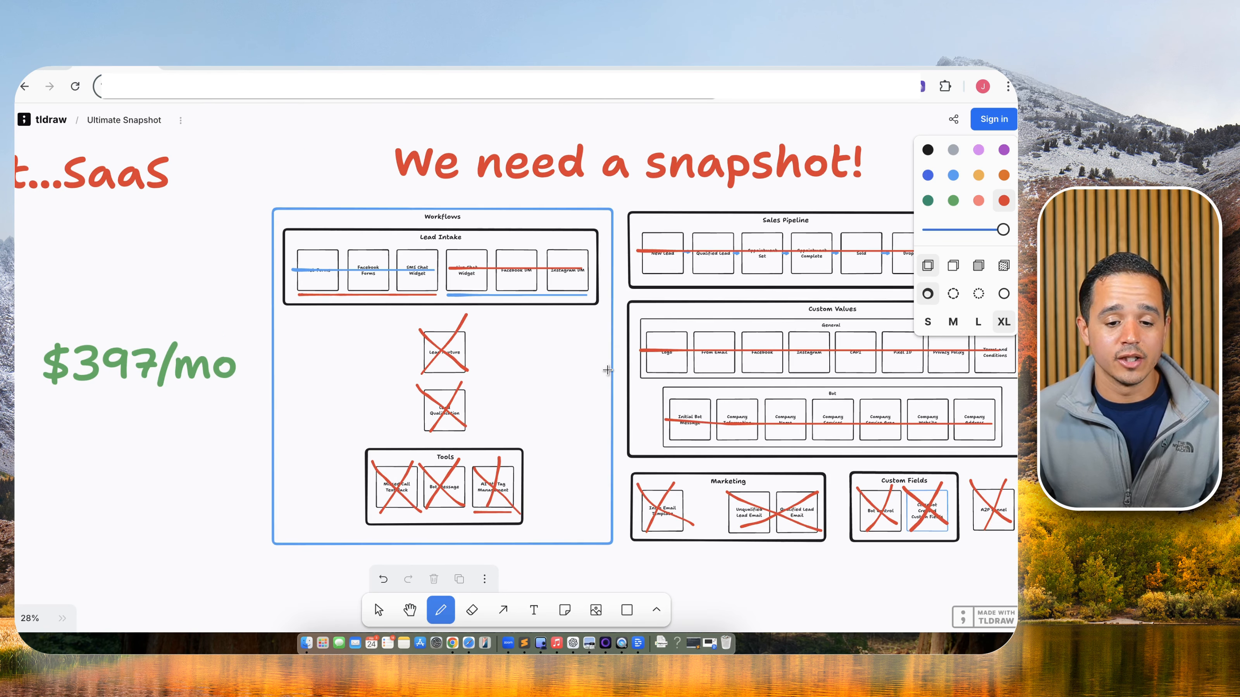